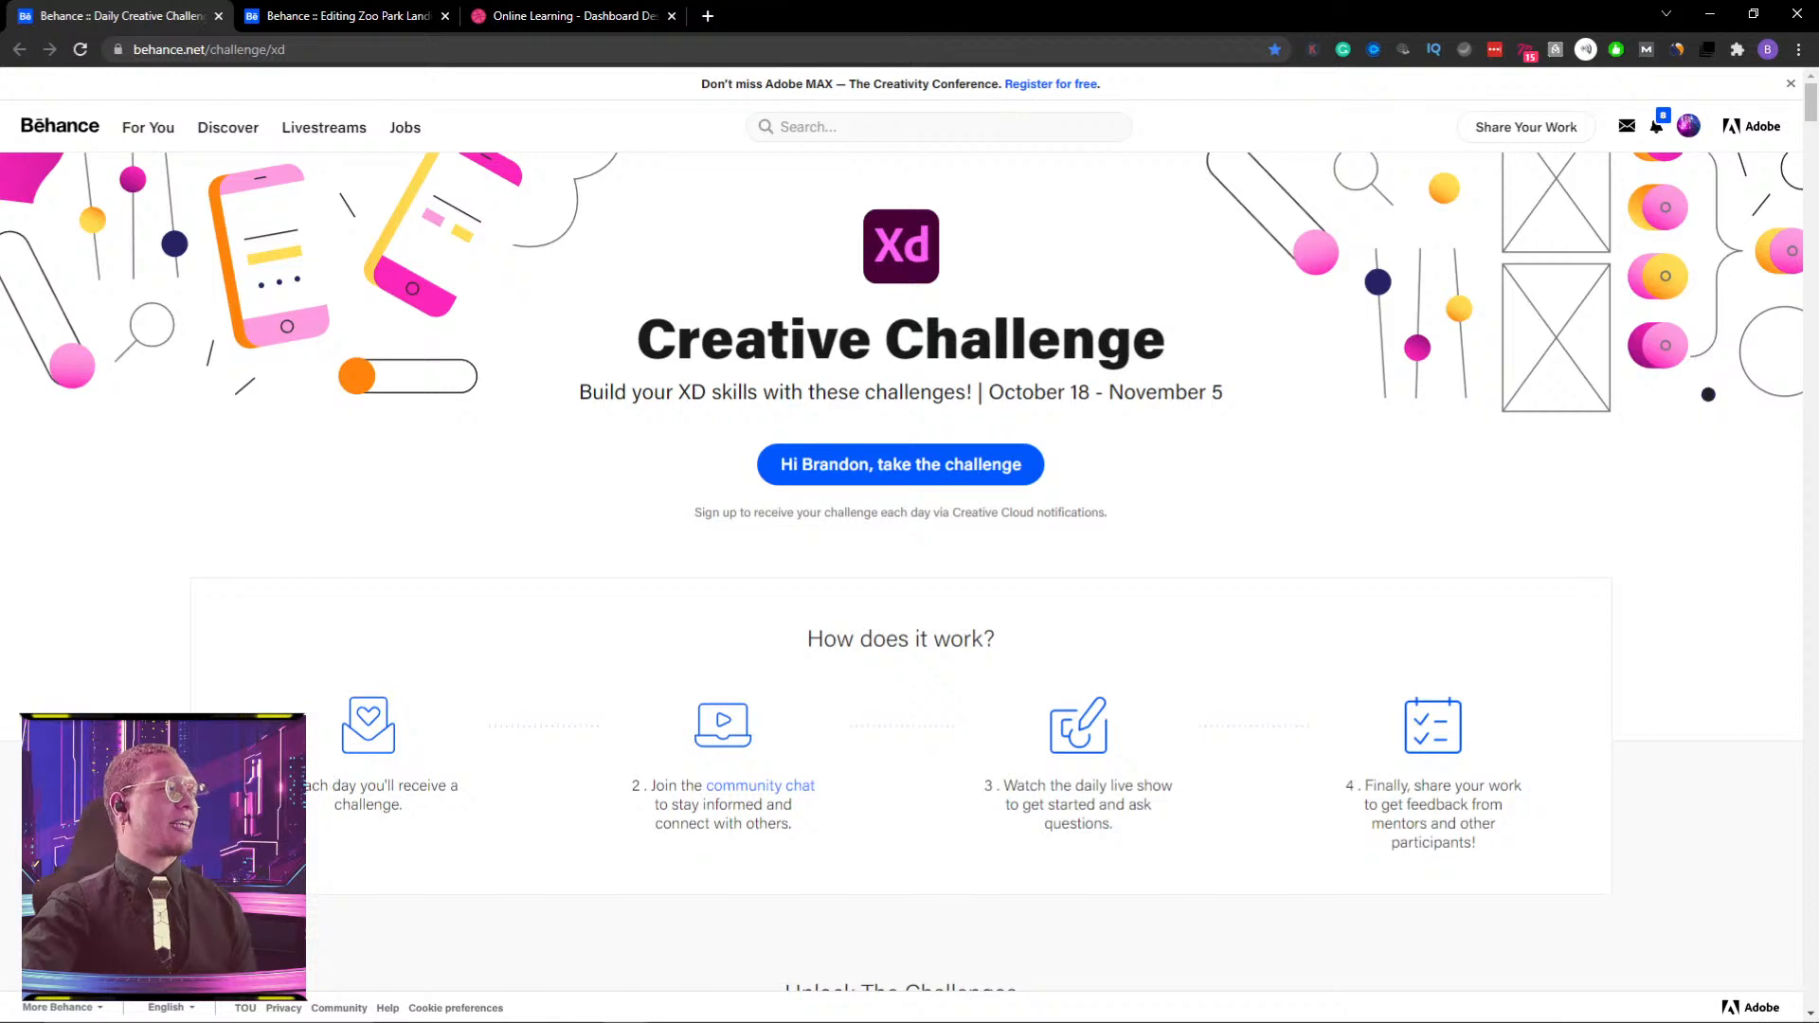
# - Highlight the descriptions of all four 'How does it work?' steps while reading them
pyautogui.moveTo(280, 787); pyautogui.dragTo(477, 813)
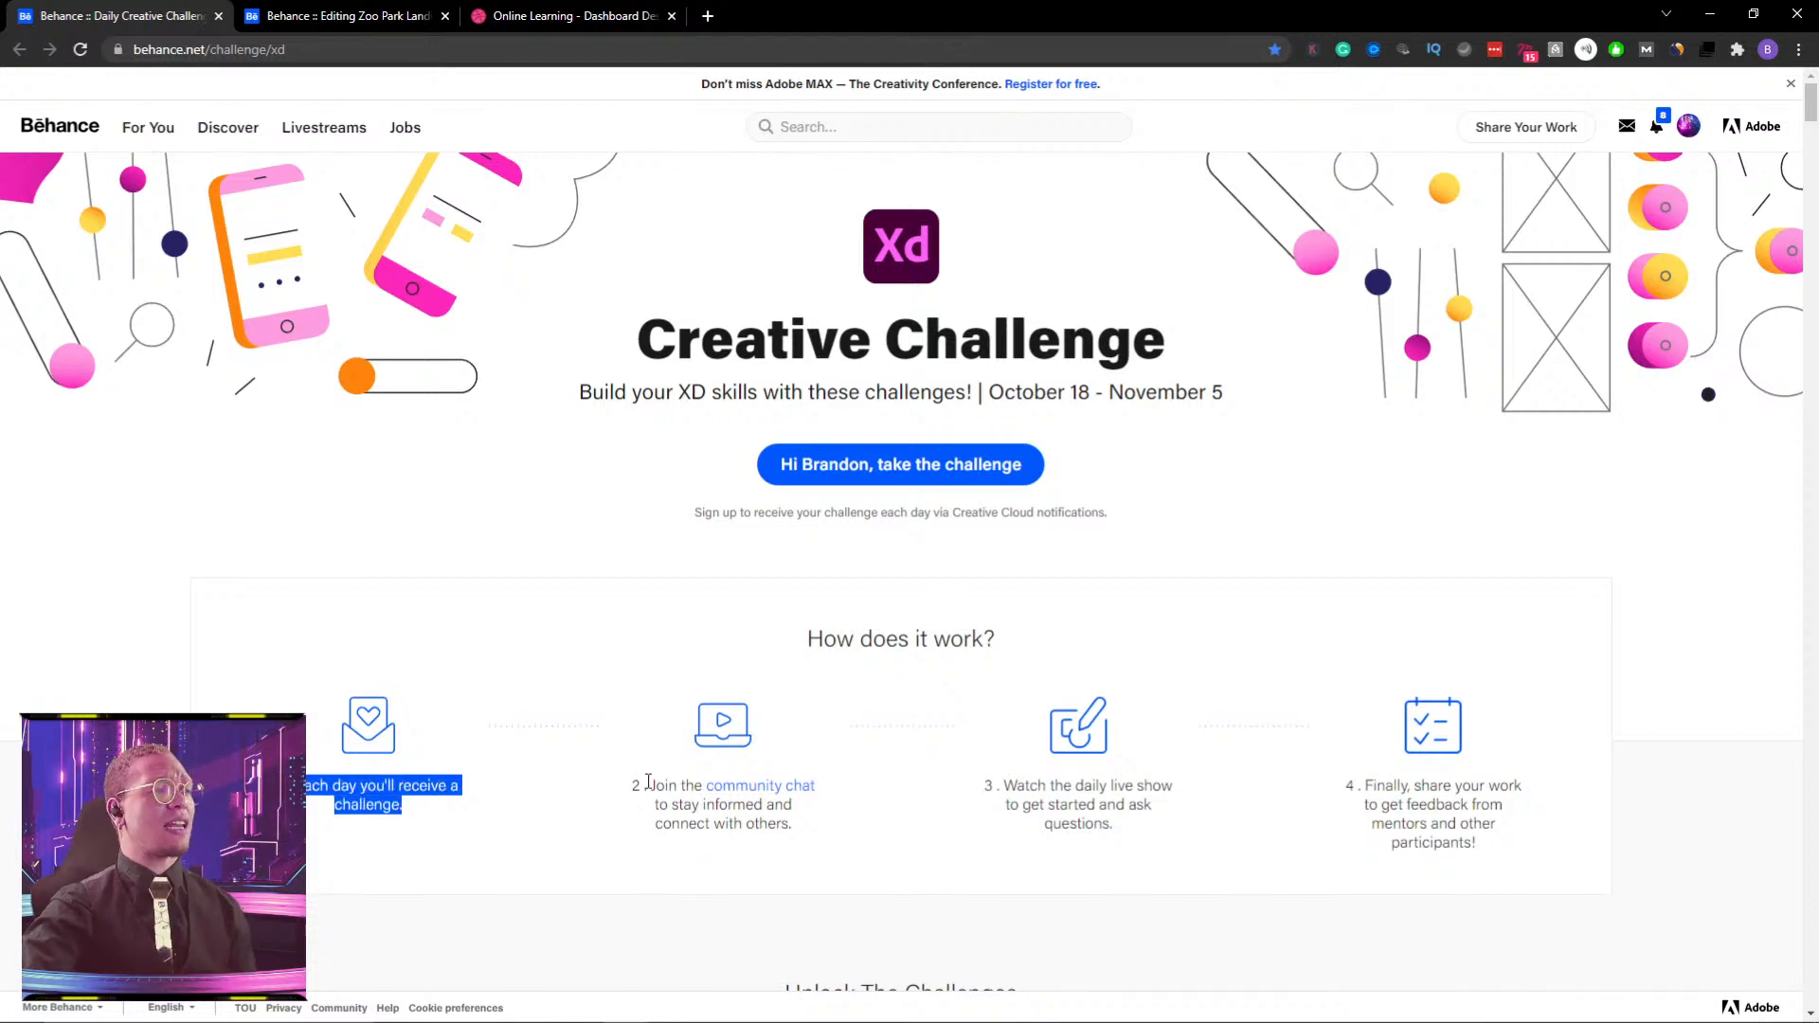
pyautogui.moveTo(666, 779); pyautogui.dragTo(830, 846)
pyautogui.moveTo(1017, 785); pyautogui.dragTo(1162, 850)
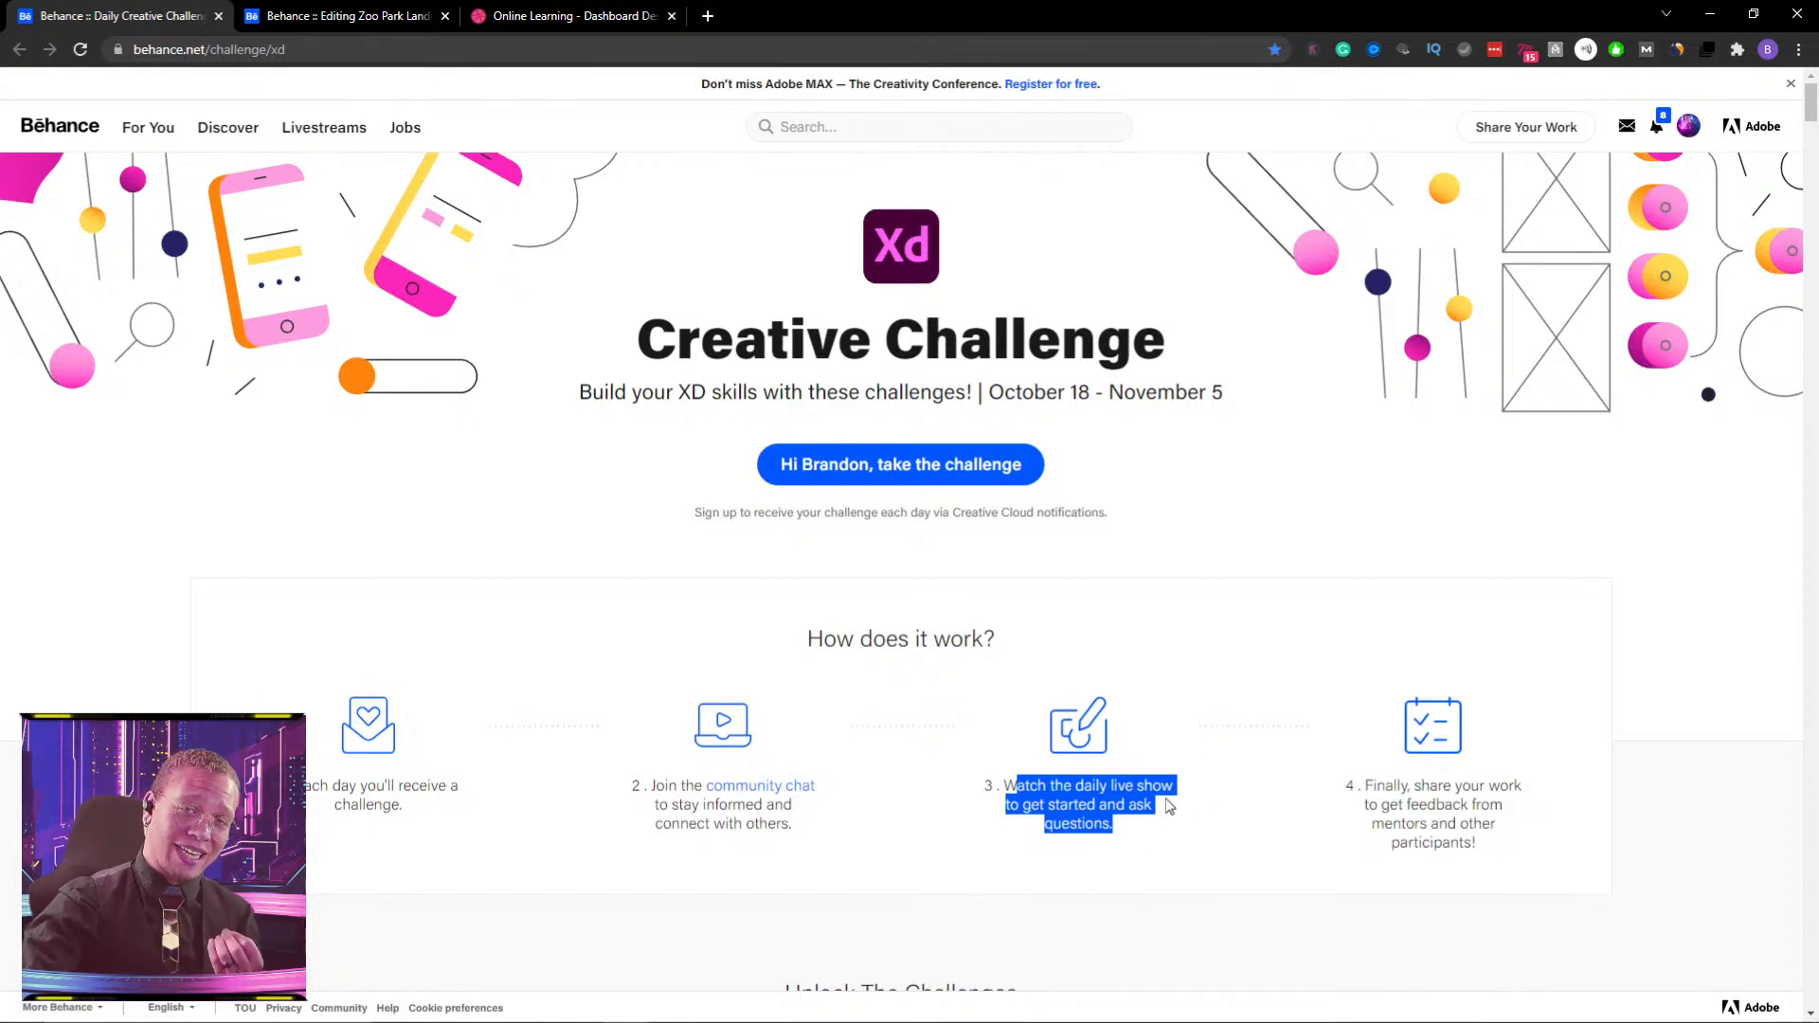
pyautogui.moveTo(1387, 805); pyautogui.dragTo(1486, 857)
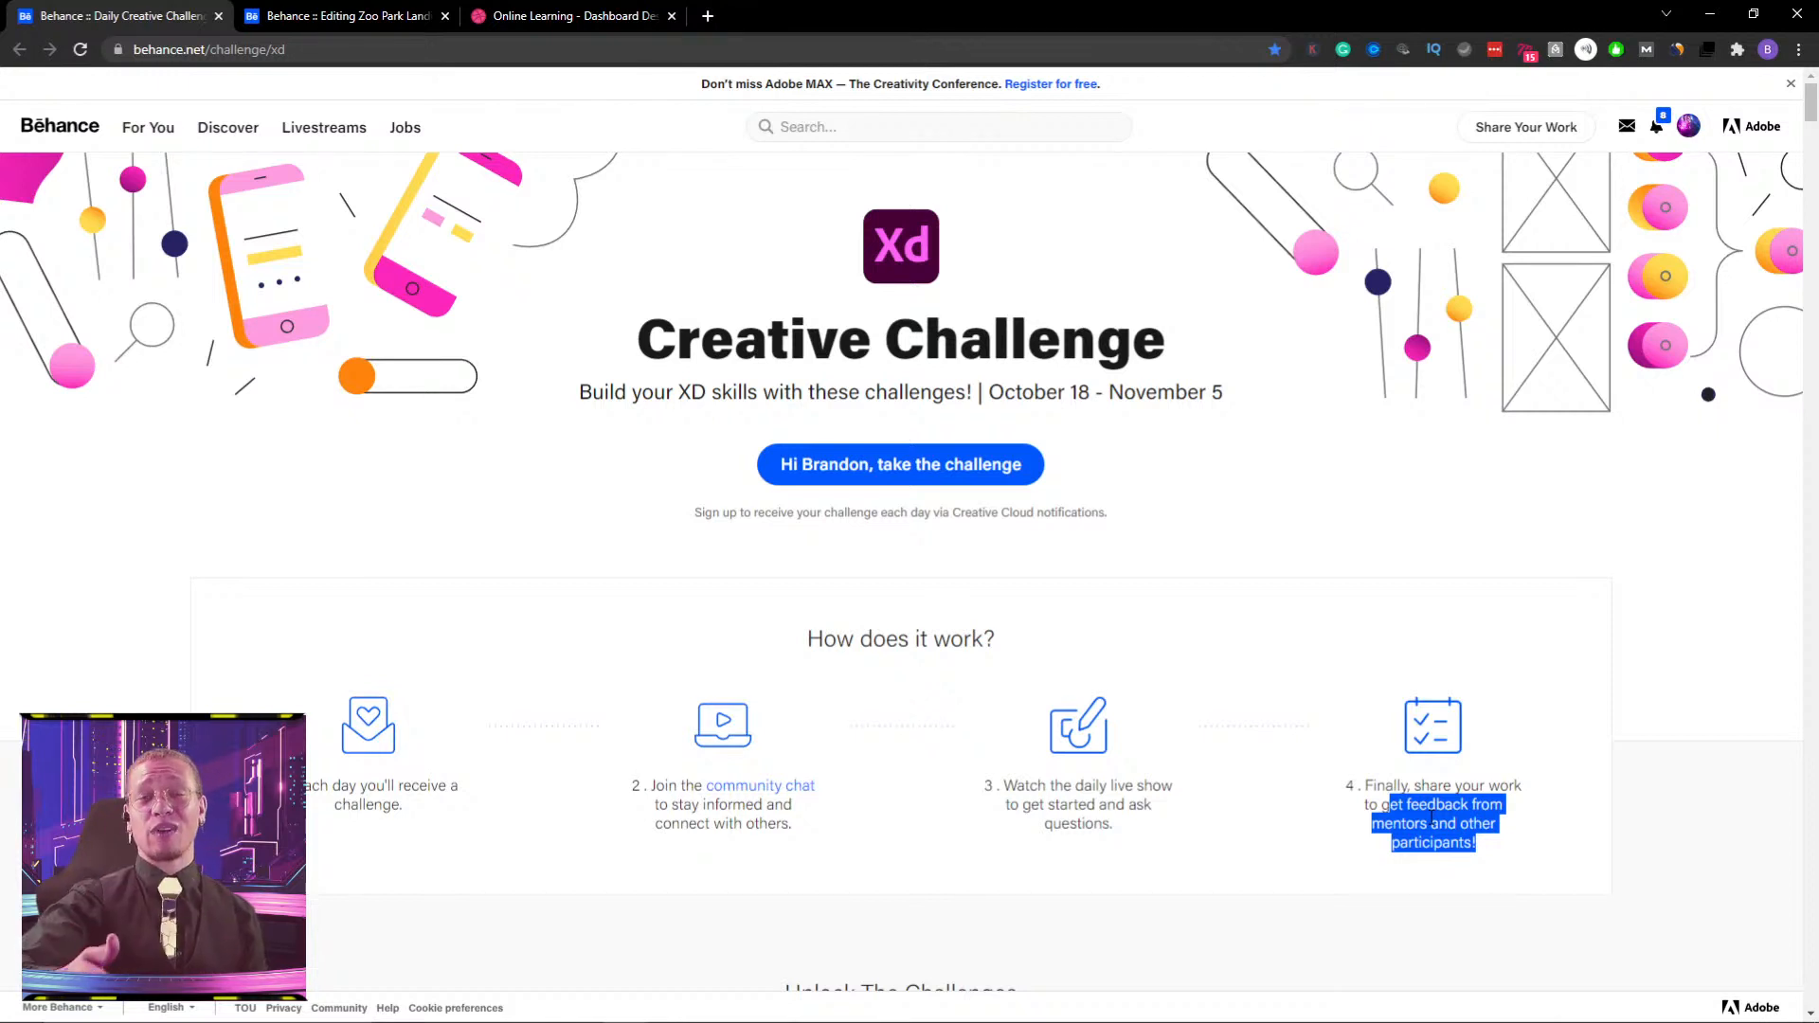
# - Scroll to the unlocked challenges and highlight the October 18 Course Dashboard title
pyautogui.scroll(-5, 1217, 782)
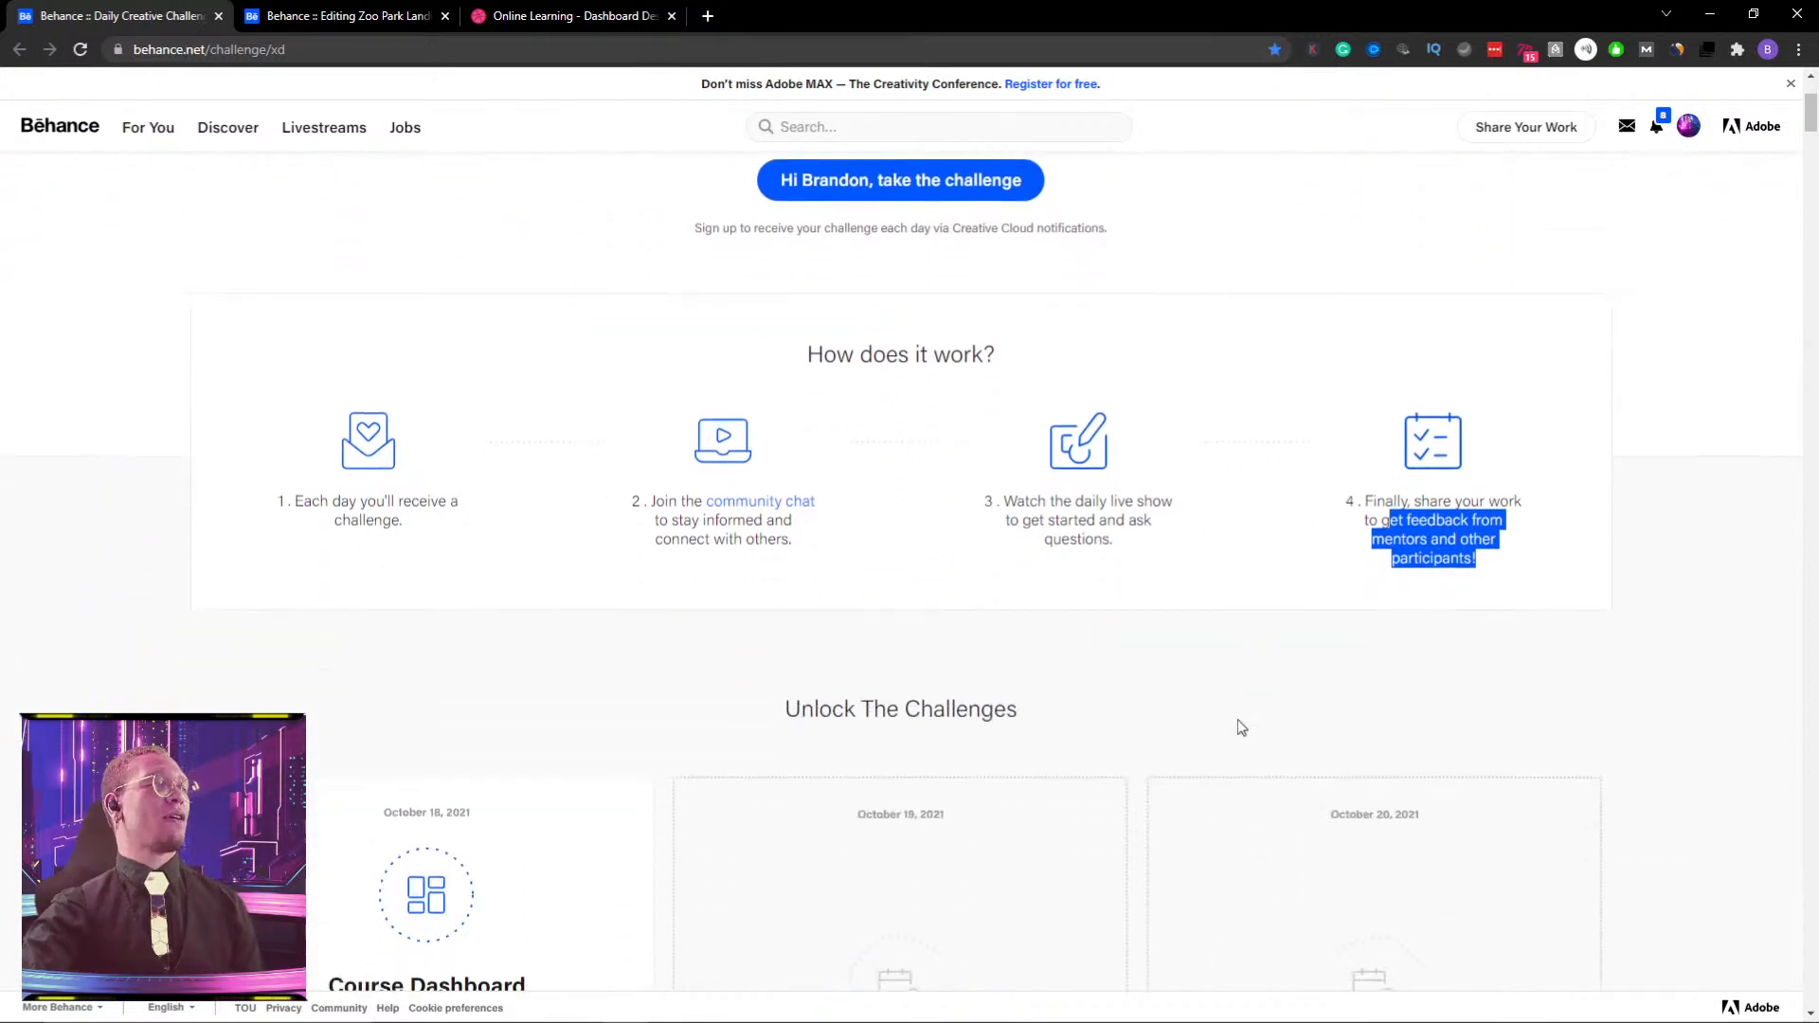
pyautogui.scroll(-2, 531, 628)
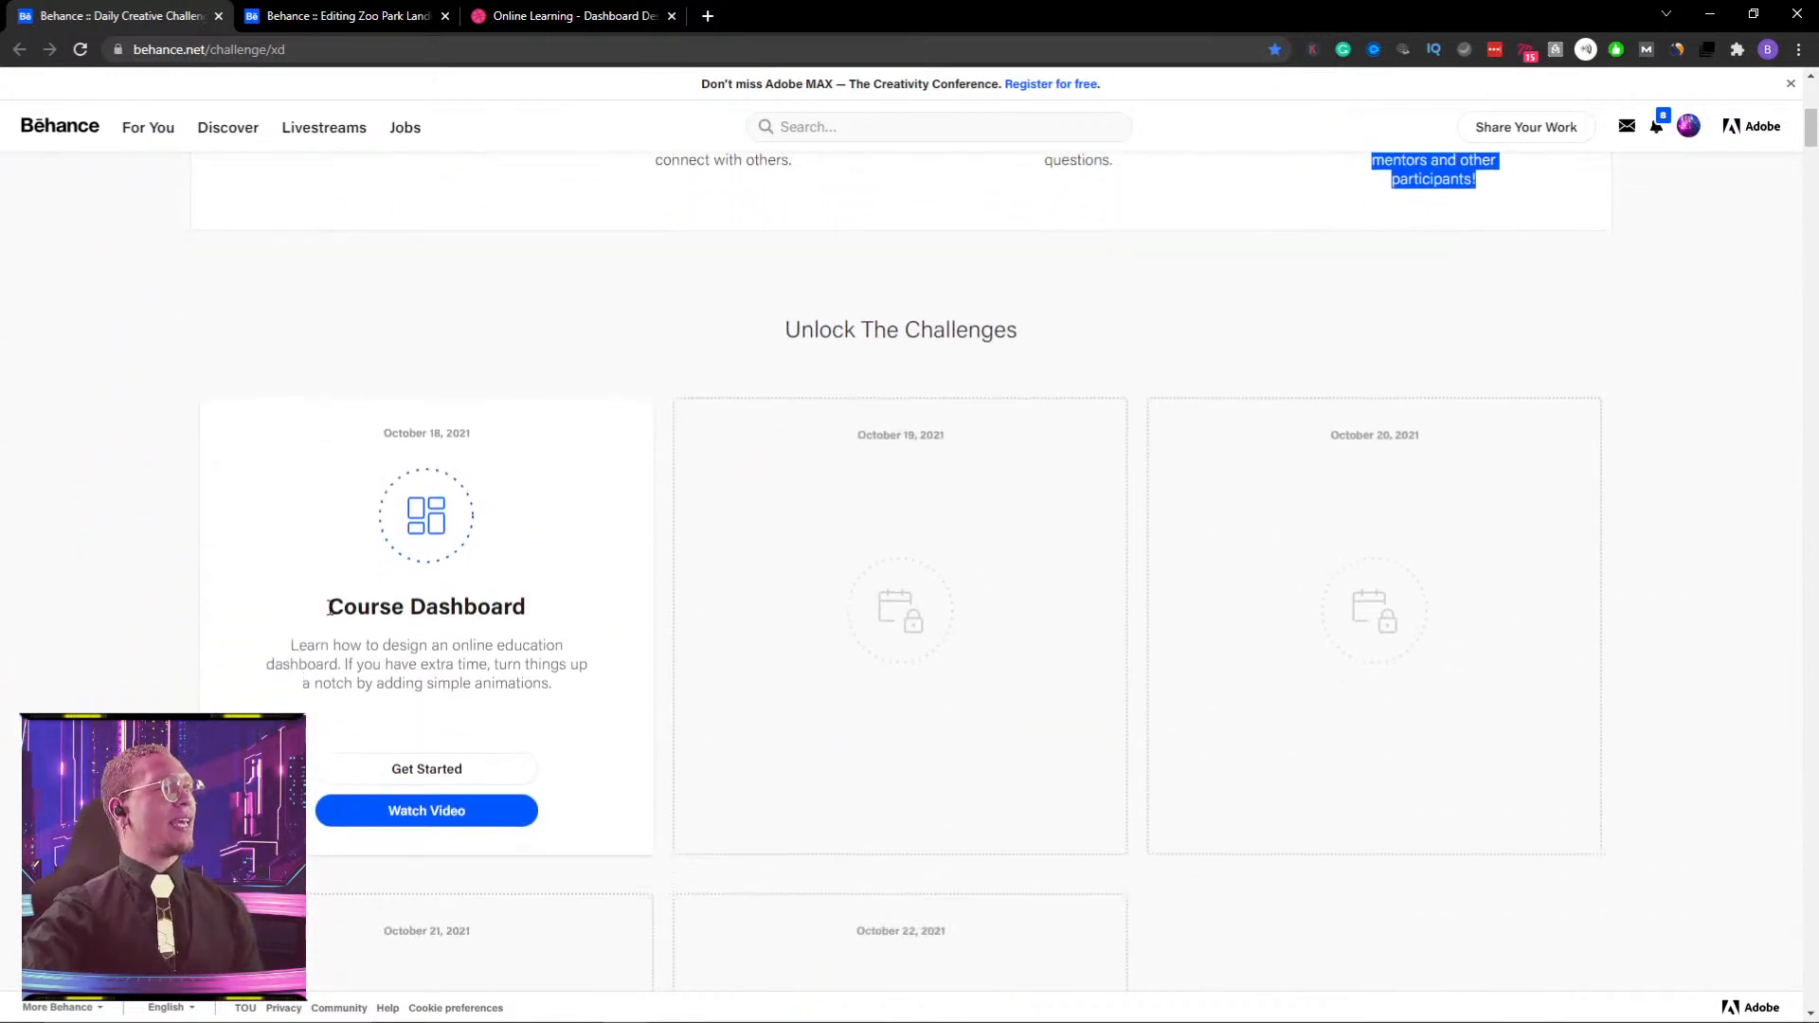
pyautogui.moveTo(330, 607); pyautogui.dragTo(556, 607)
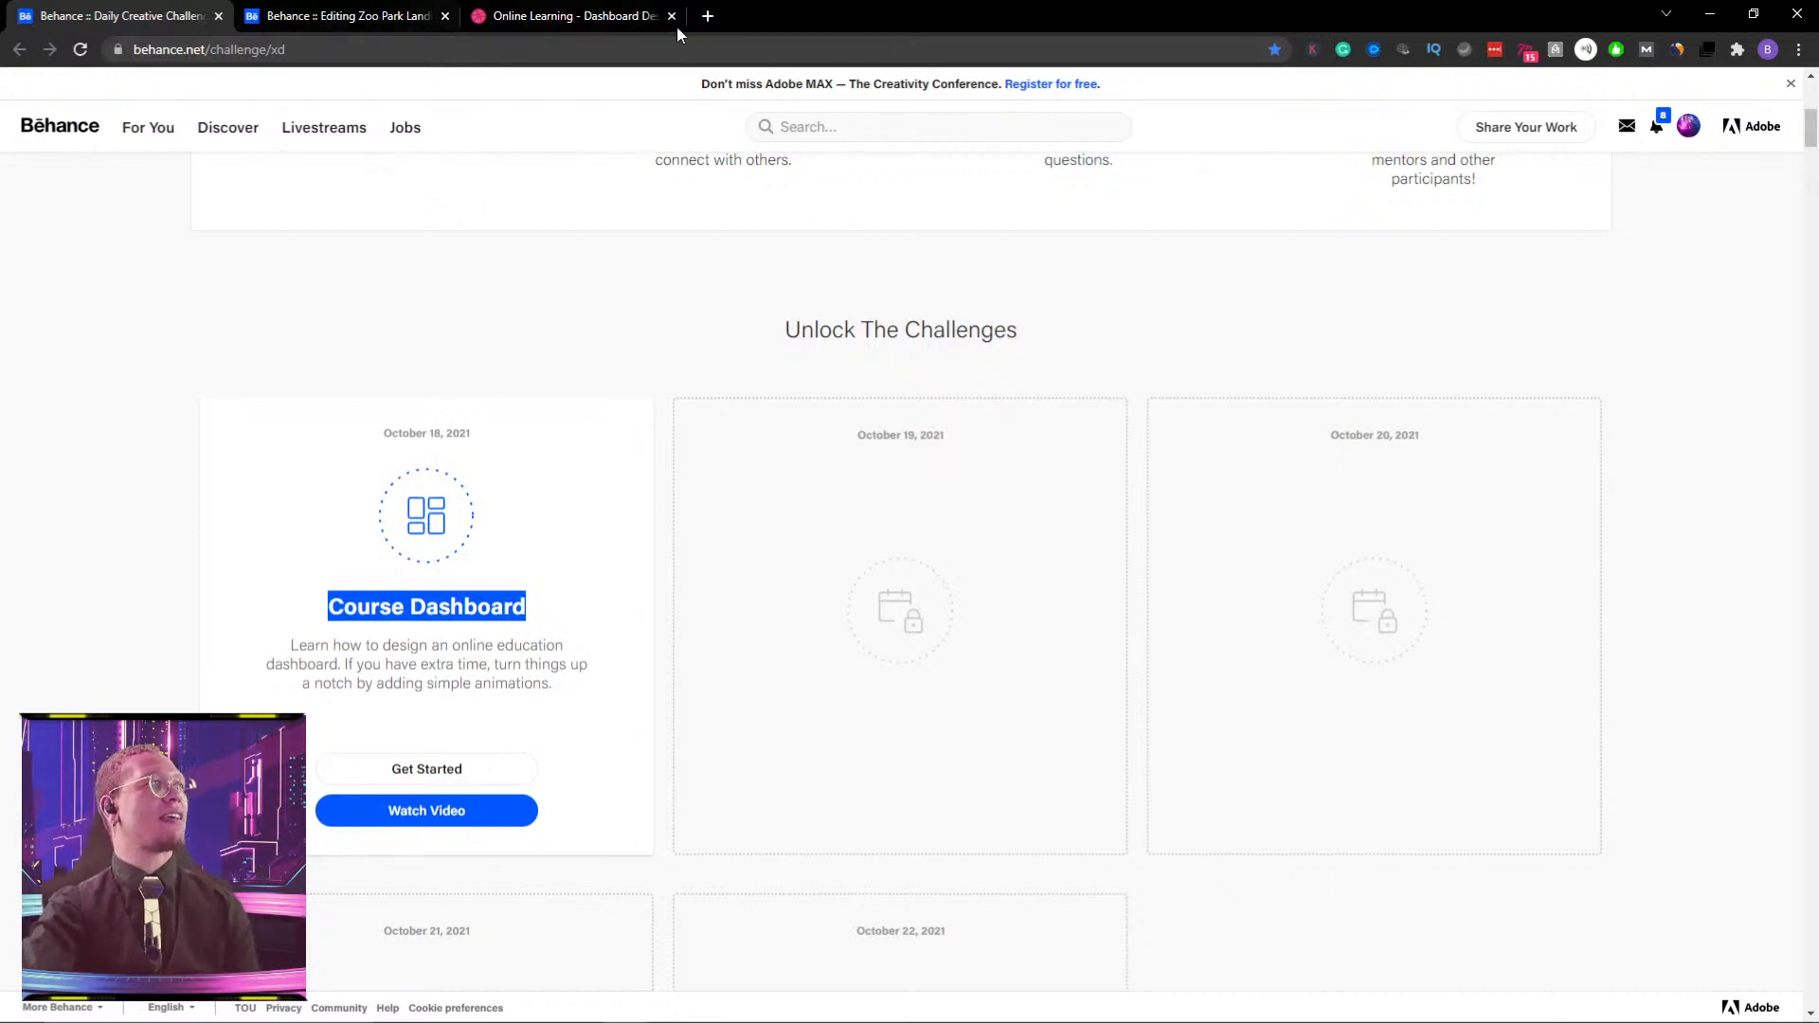
# - View the Outcrowd 'Online Learning - Dashboard Design' shot in the third Chrome tab, then go back to XD
pyautogui.click(569, 16)
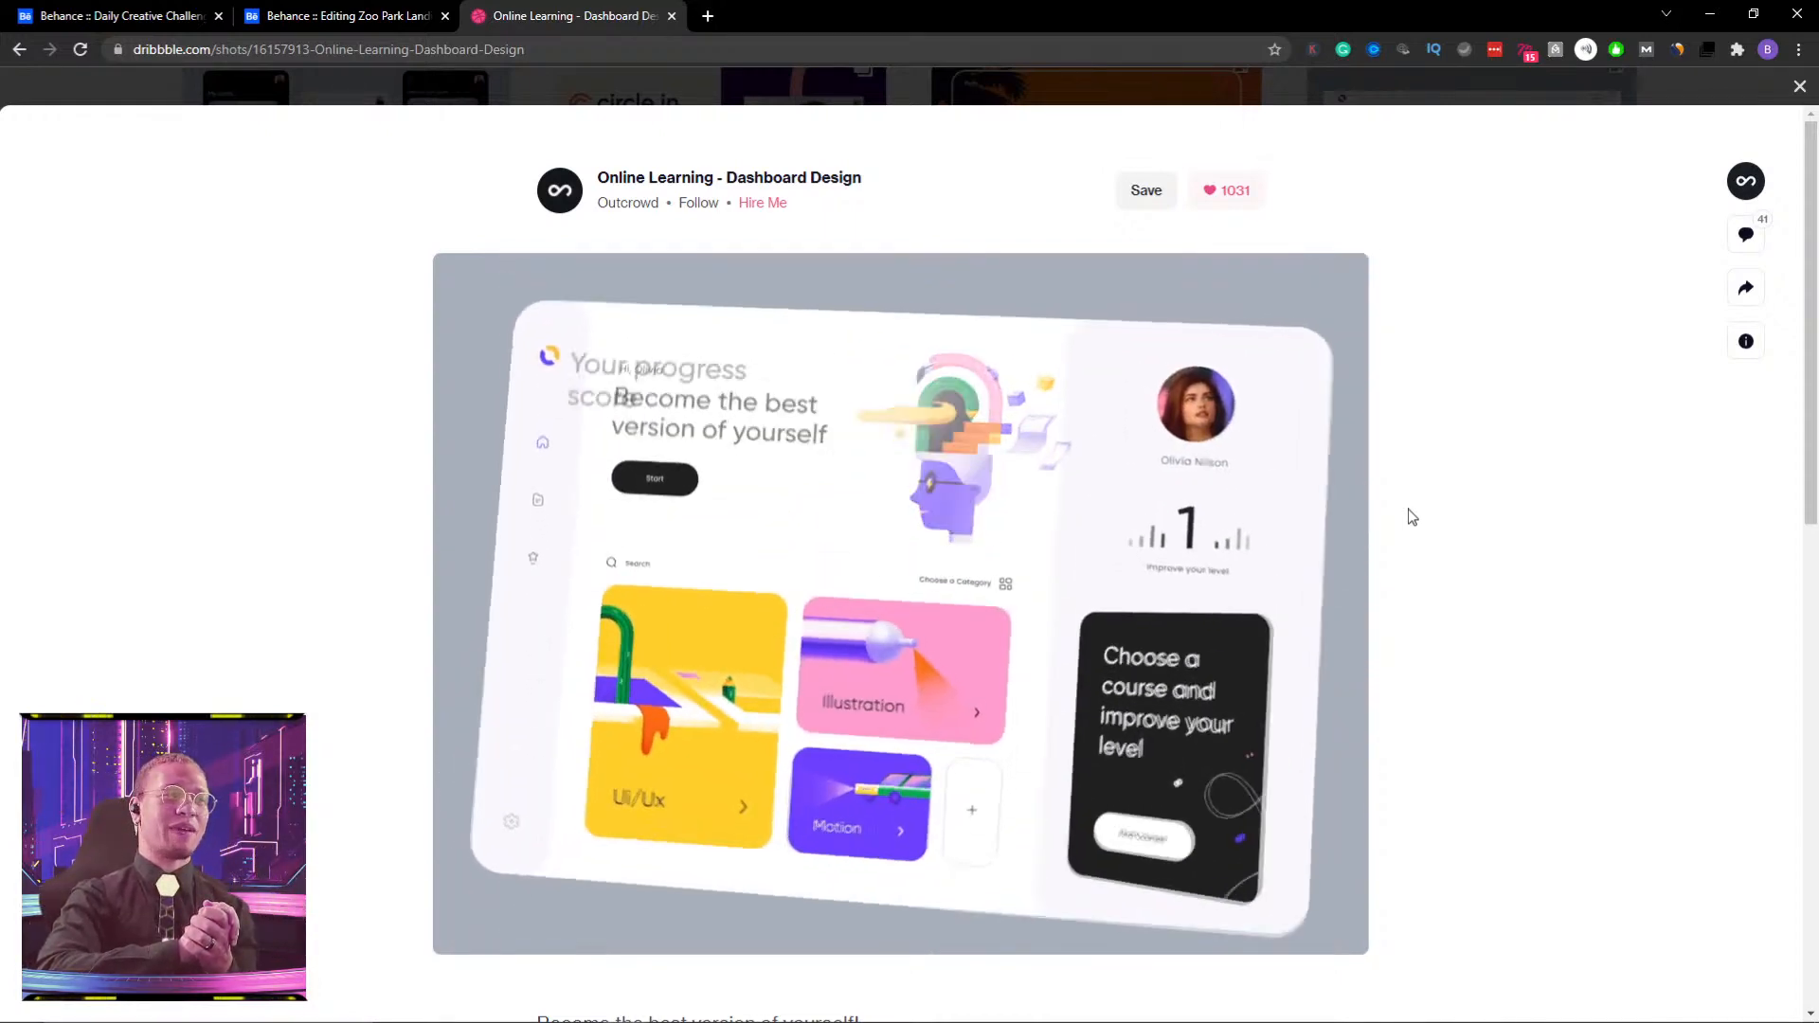
pyautogui.moveTo(714, 1021)
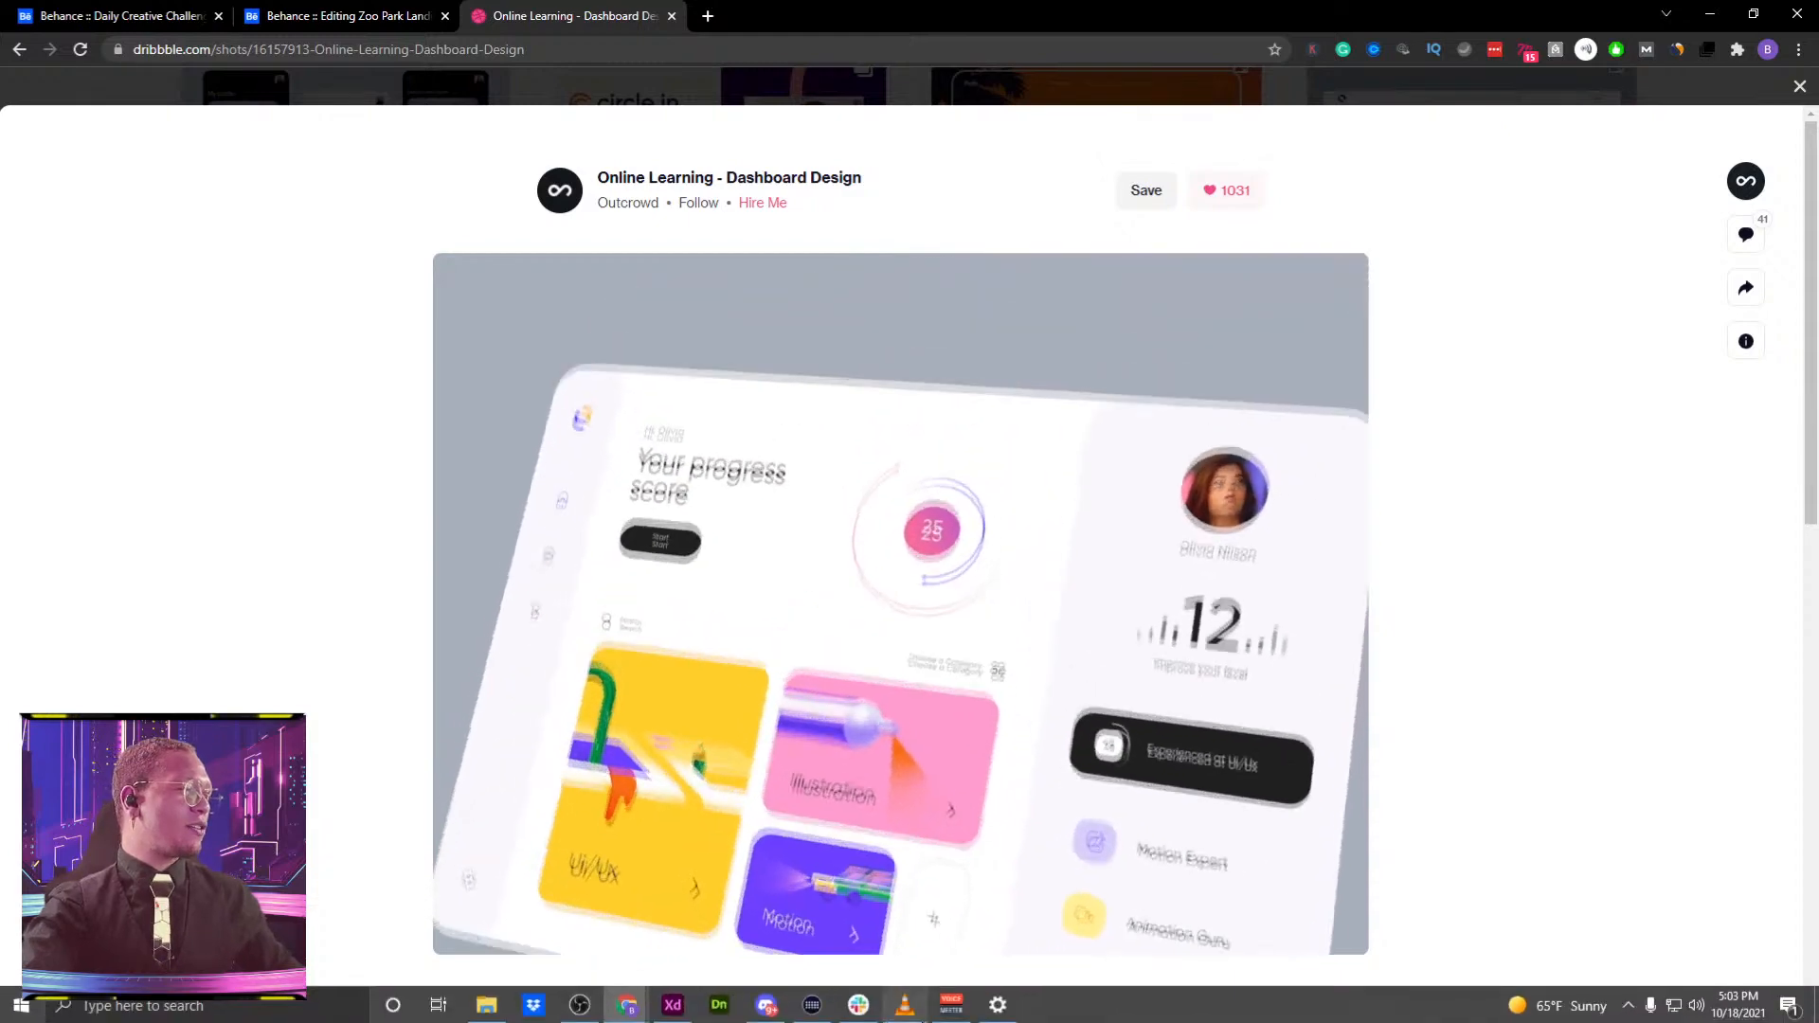
pyautogui.click(672, 1006)
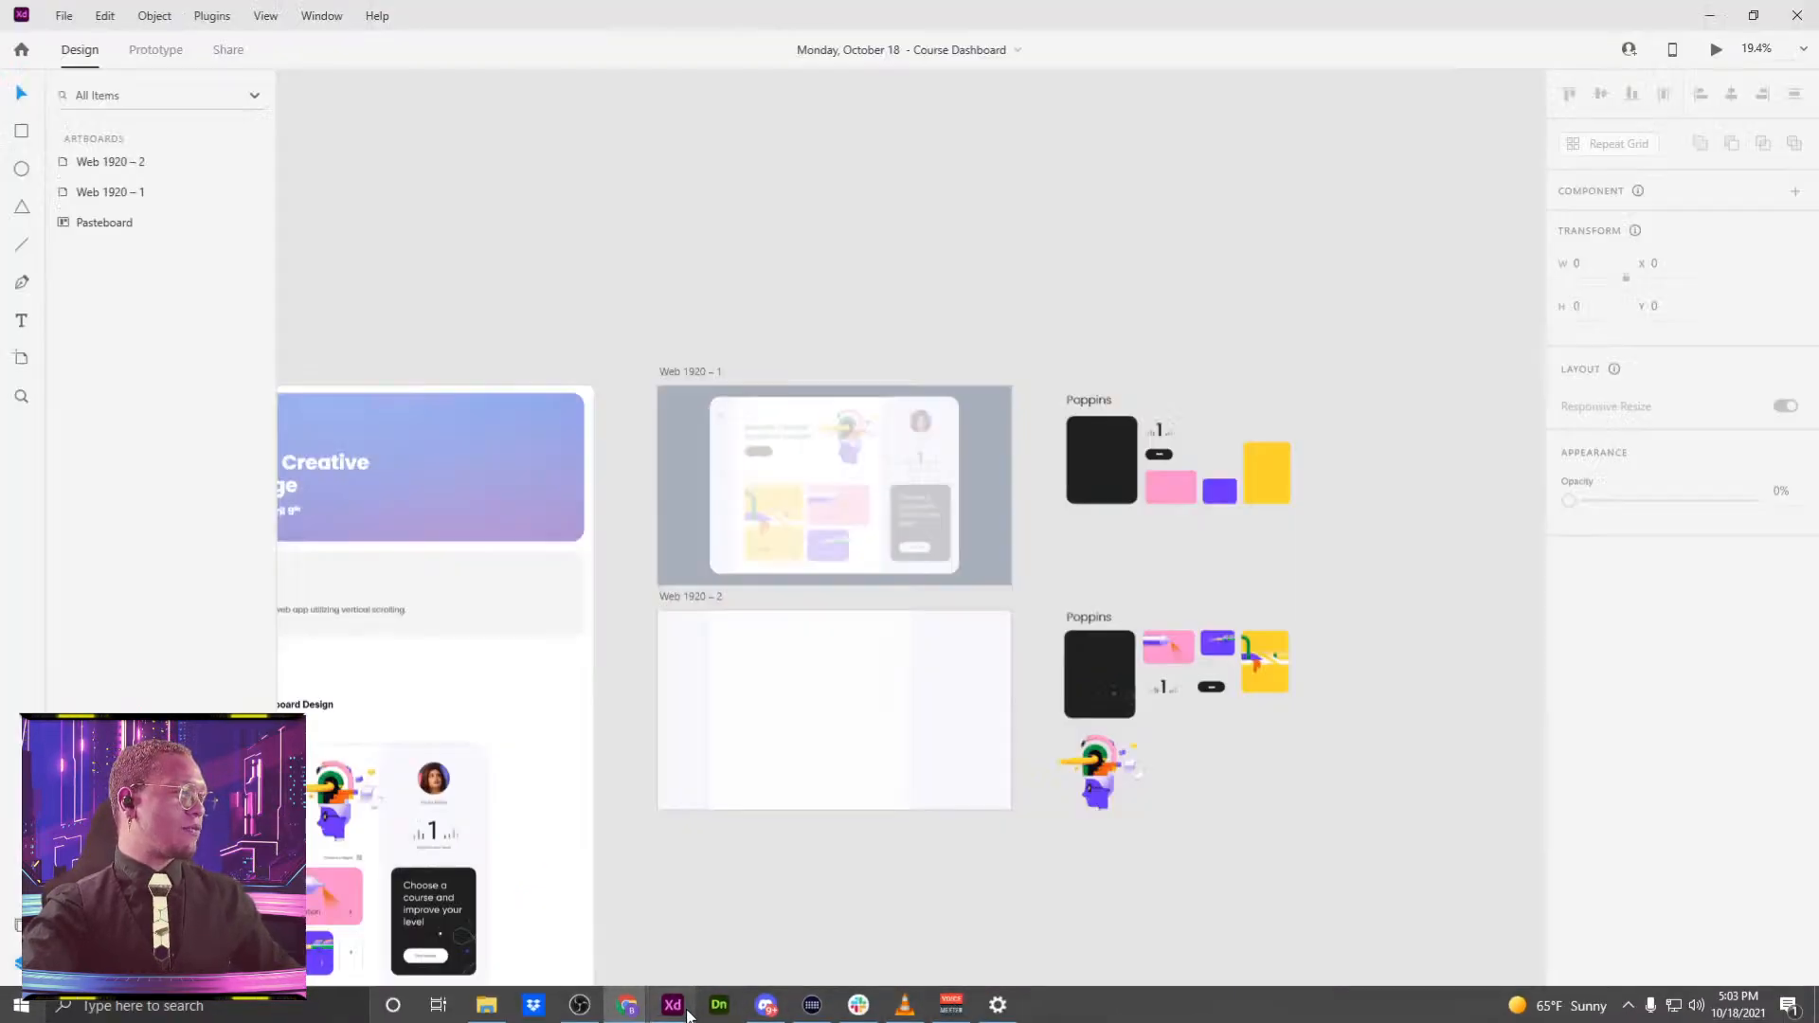
pyautogui.moveTo(896, 306); pyautogui.dragTo(1043, 148)
pyautogui.scroll(-3, 1042, 163)
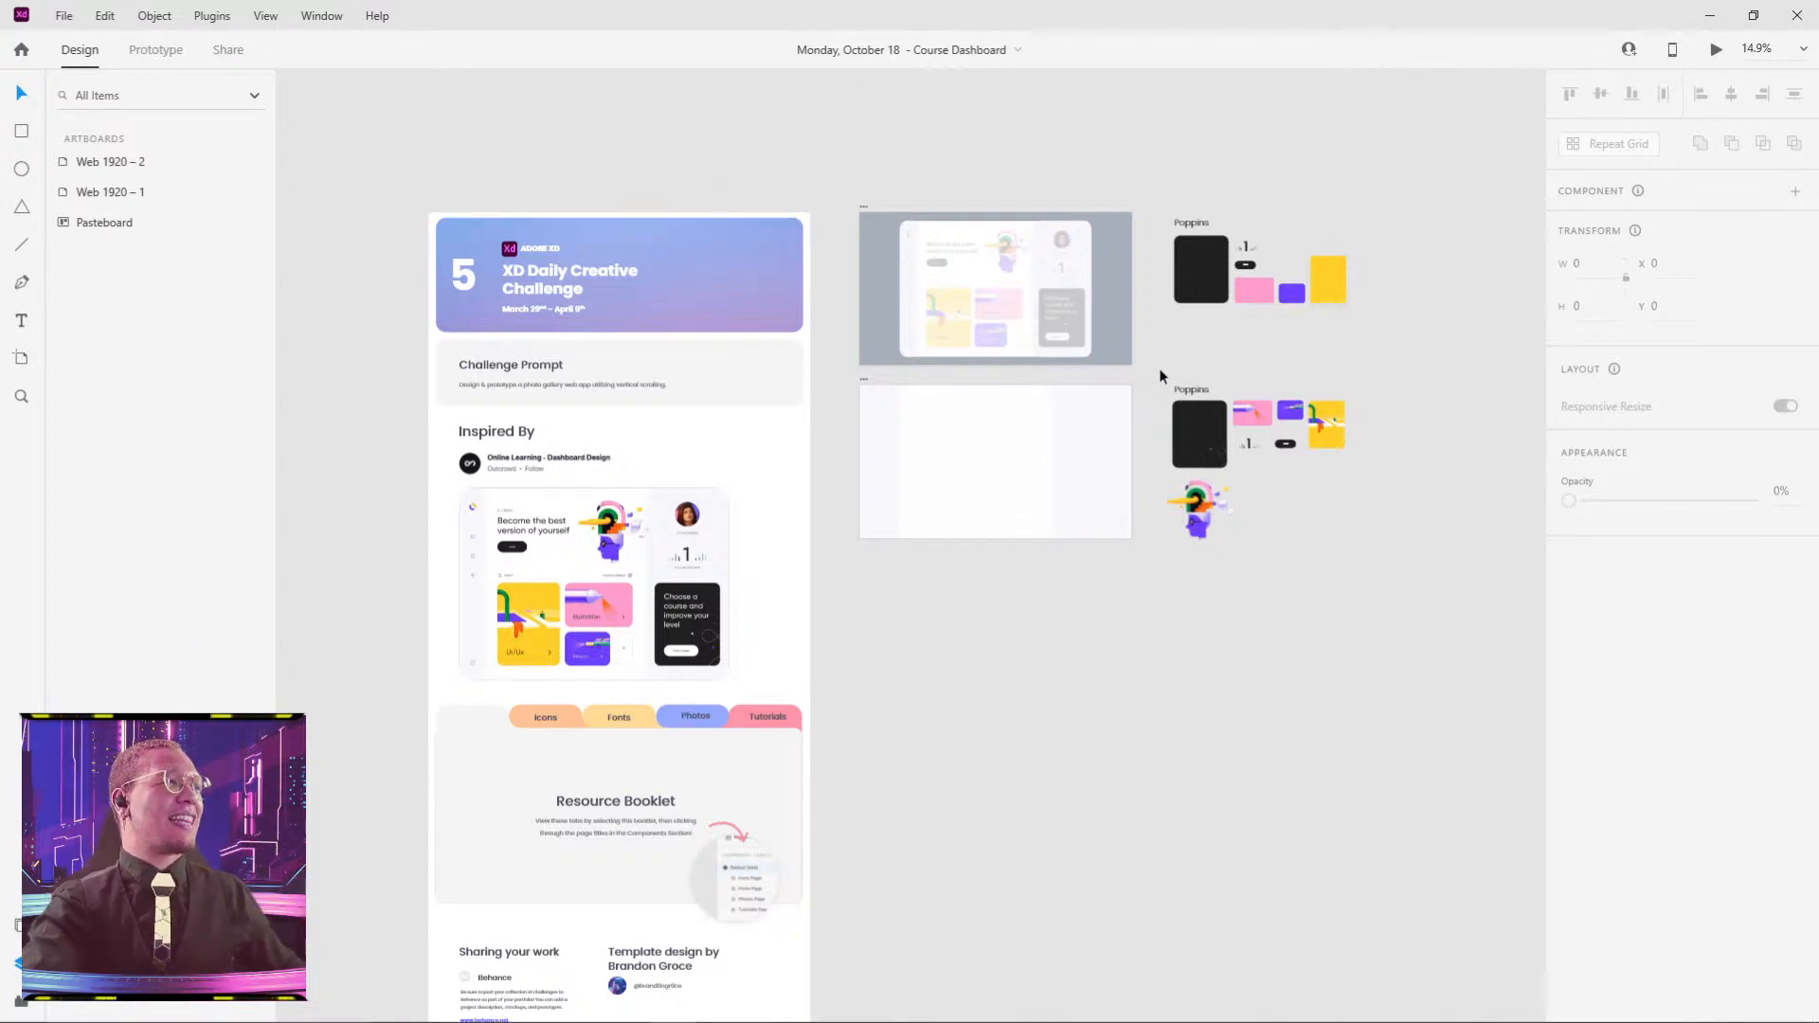
pyautogui.scroll(3, 1165, 377)
pyautogui.scroll(3, 742, 407)
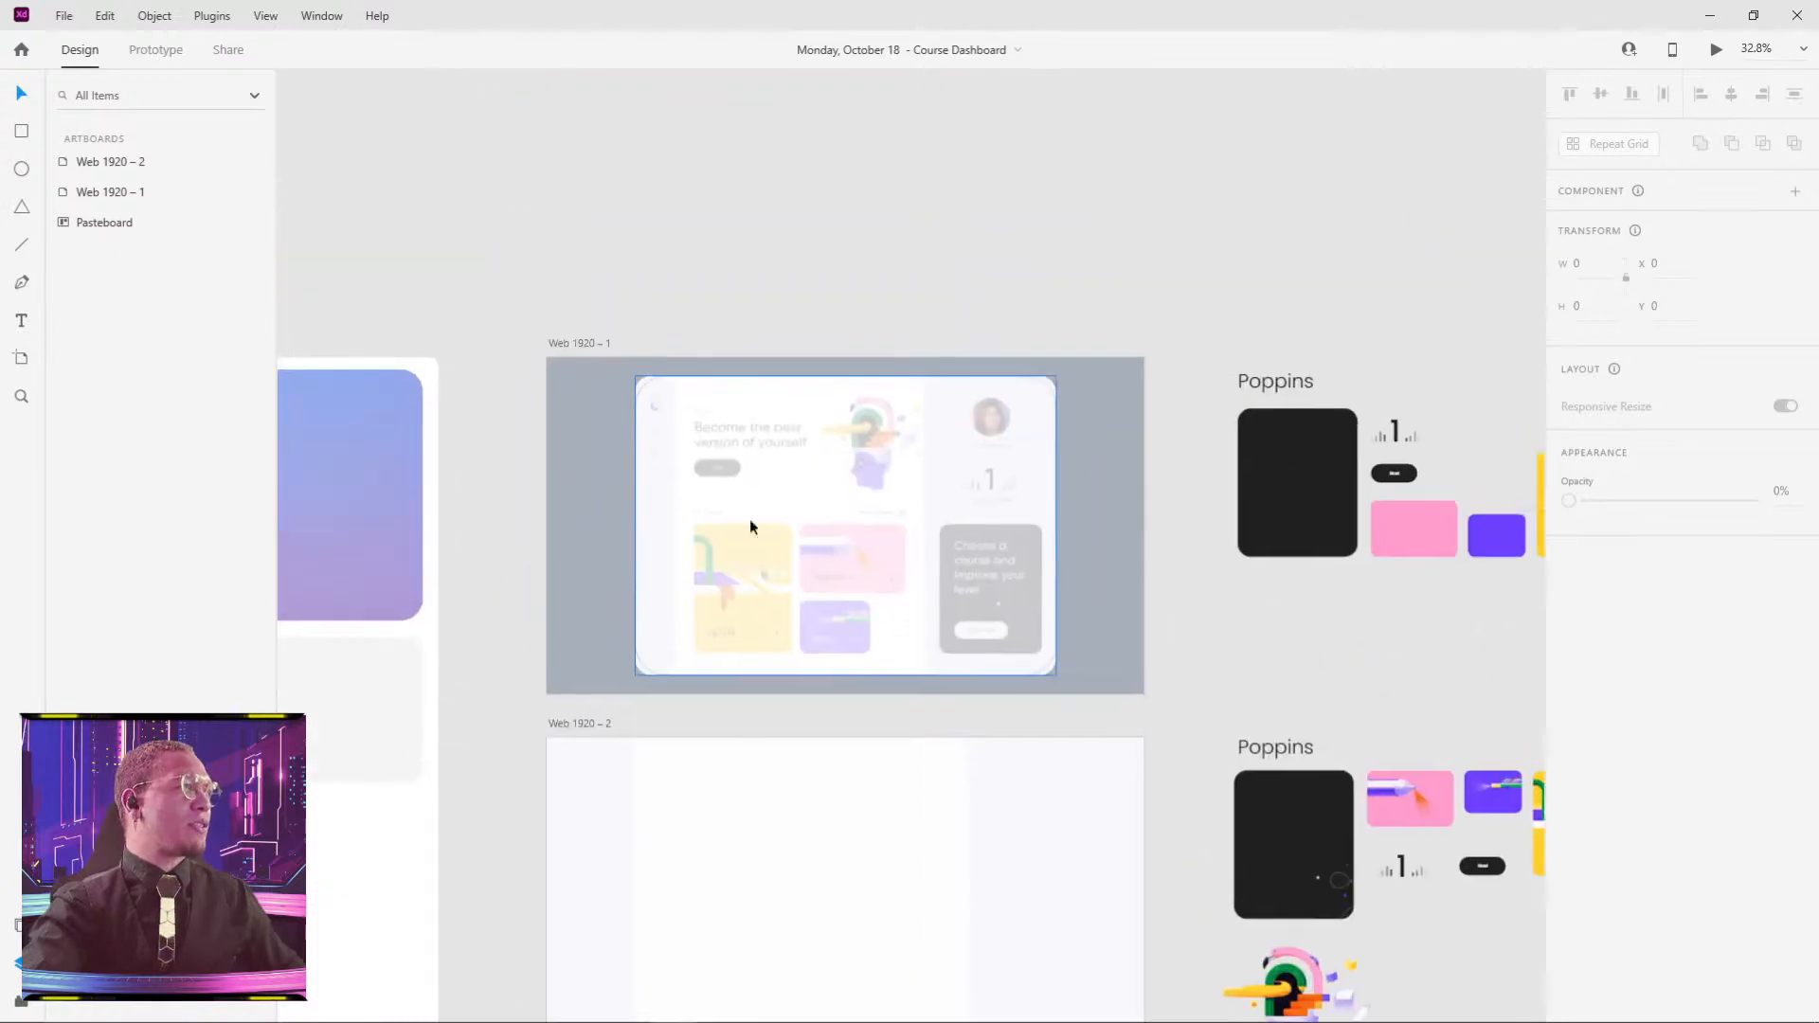
pyautogui.click(581, 347)
pyautogui.moveTo(1358, 679); pyautogui.dragTo(975, 399)
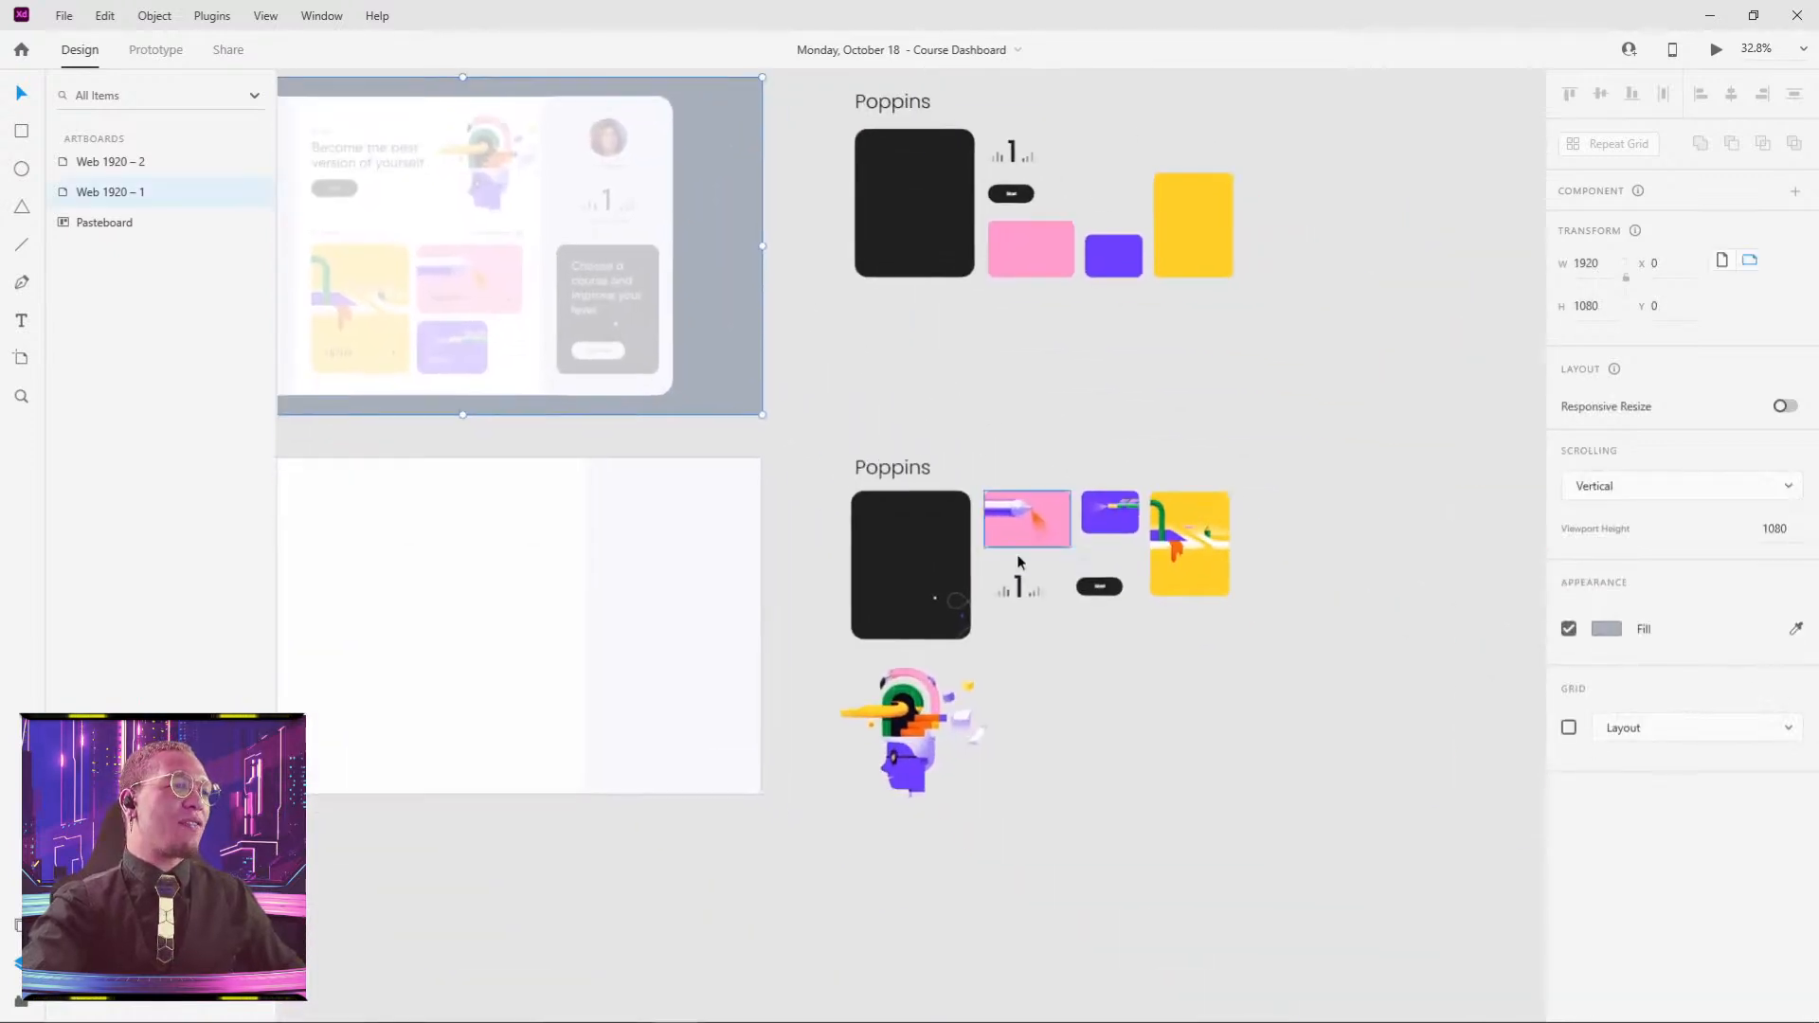
pyautogui.scroll(4, 1192, 697)
pyautogui.moveTo(969, 680); pyautogui.dragTo(967, 718)
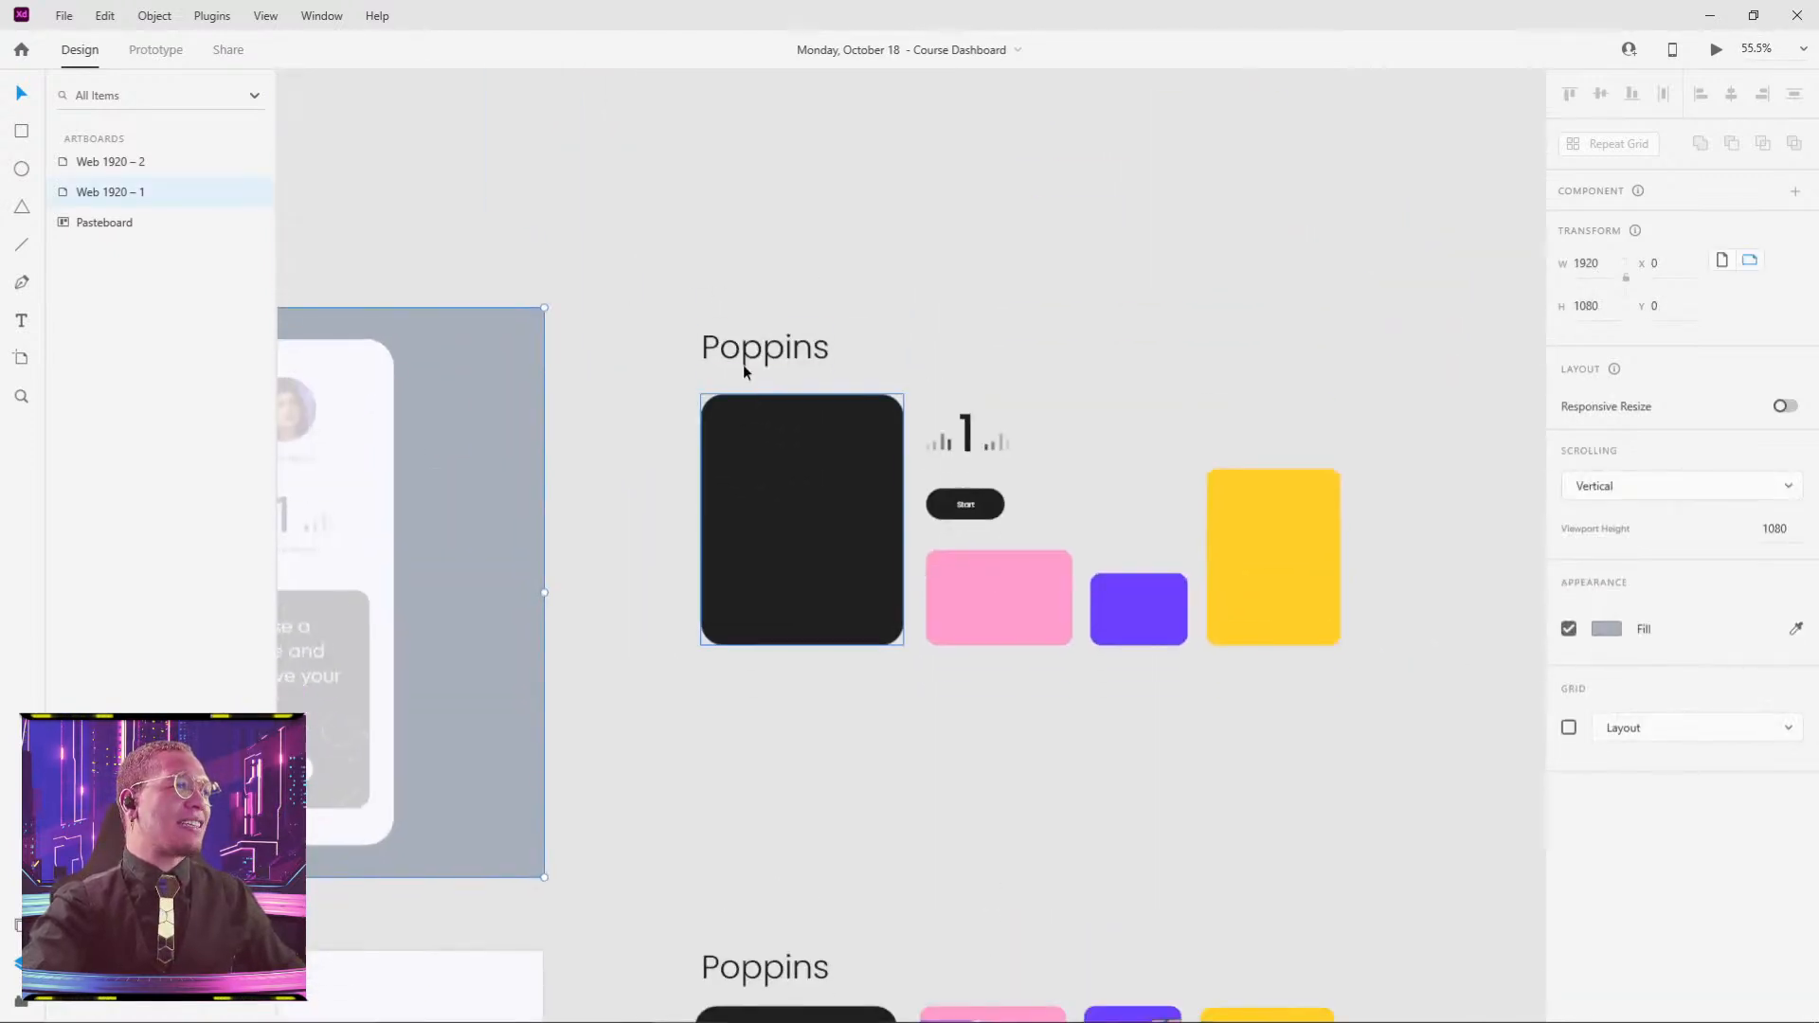
pyautogui.moveTo(691, 252); pyautogui.dragTo(1401, 724)
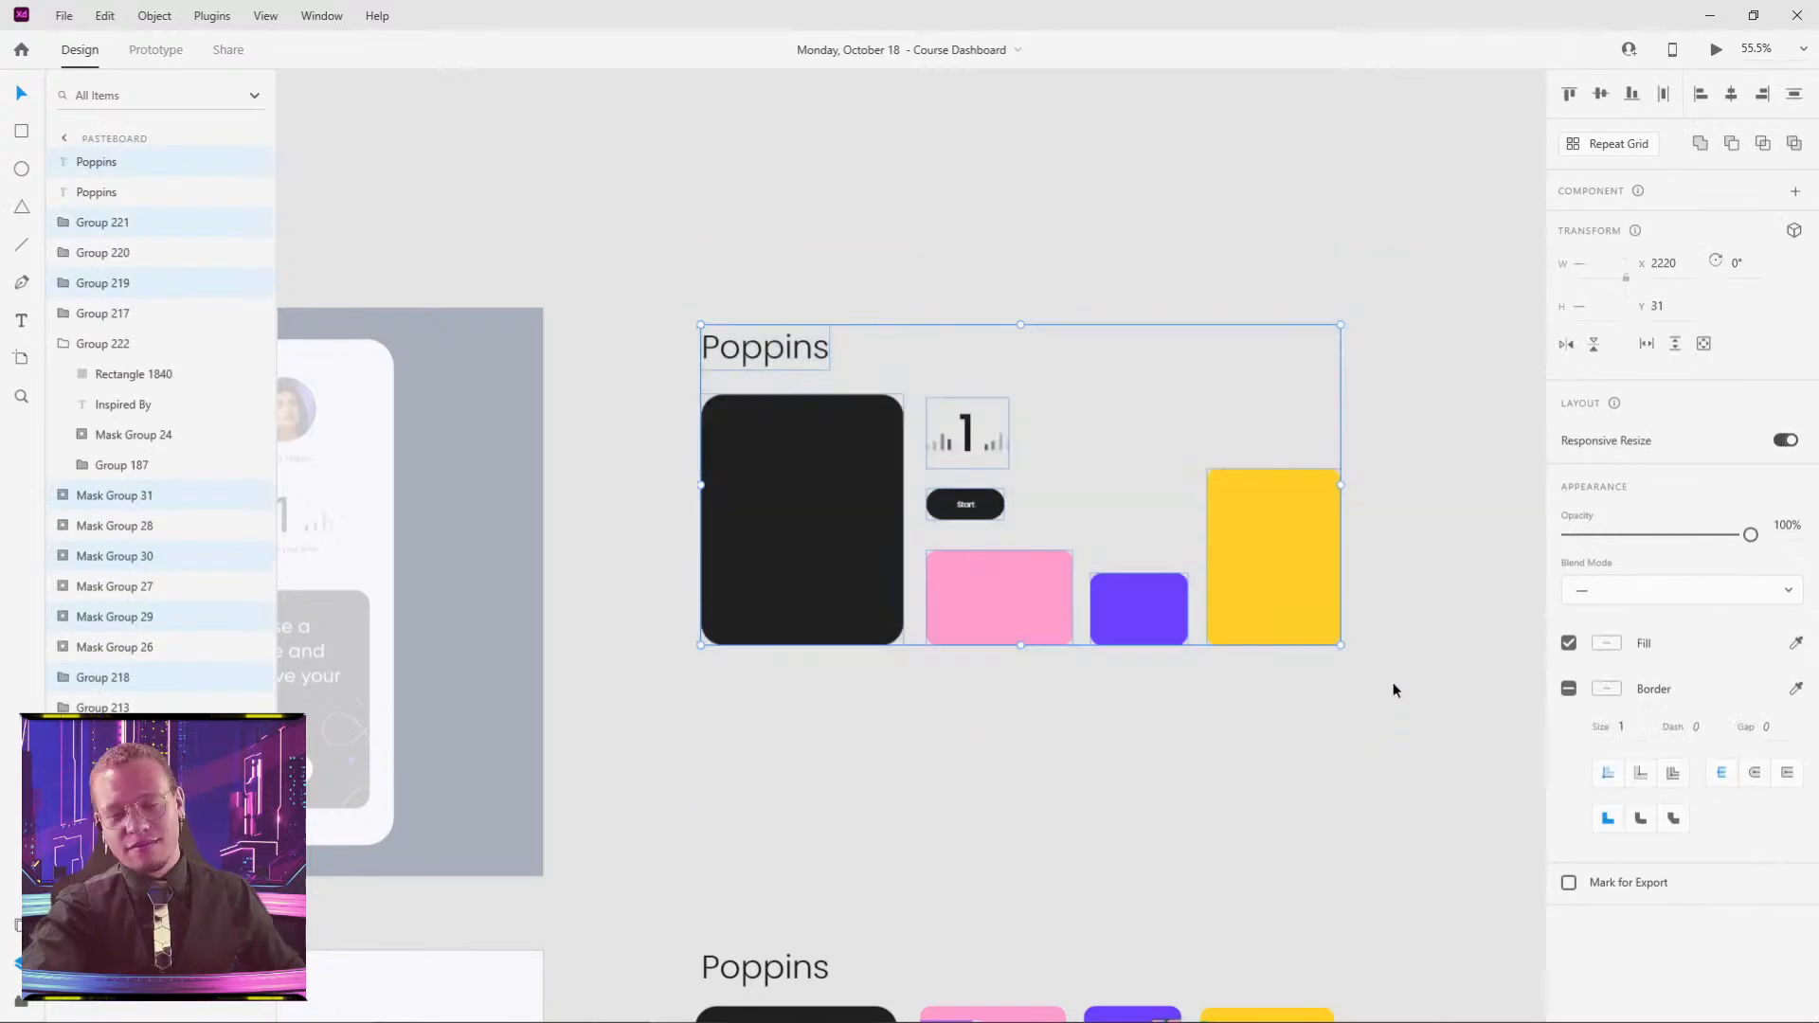
pyautogui.click(1336, 821)
pyautogui.moveTo(1336, 821); pyautogui.dragTo(1303, 308)
pyautogui.moveTo(613, 327); pyautogui.dragTo(1366, 926)
pyautogui.click(1398, 904)
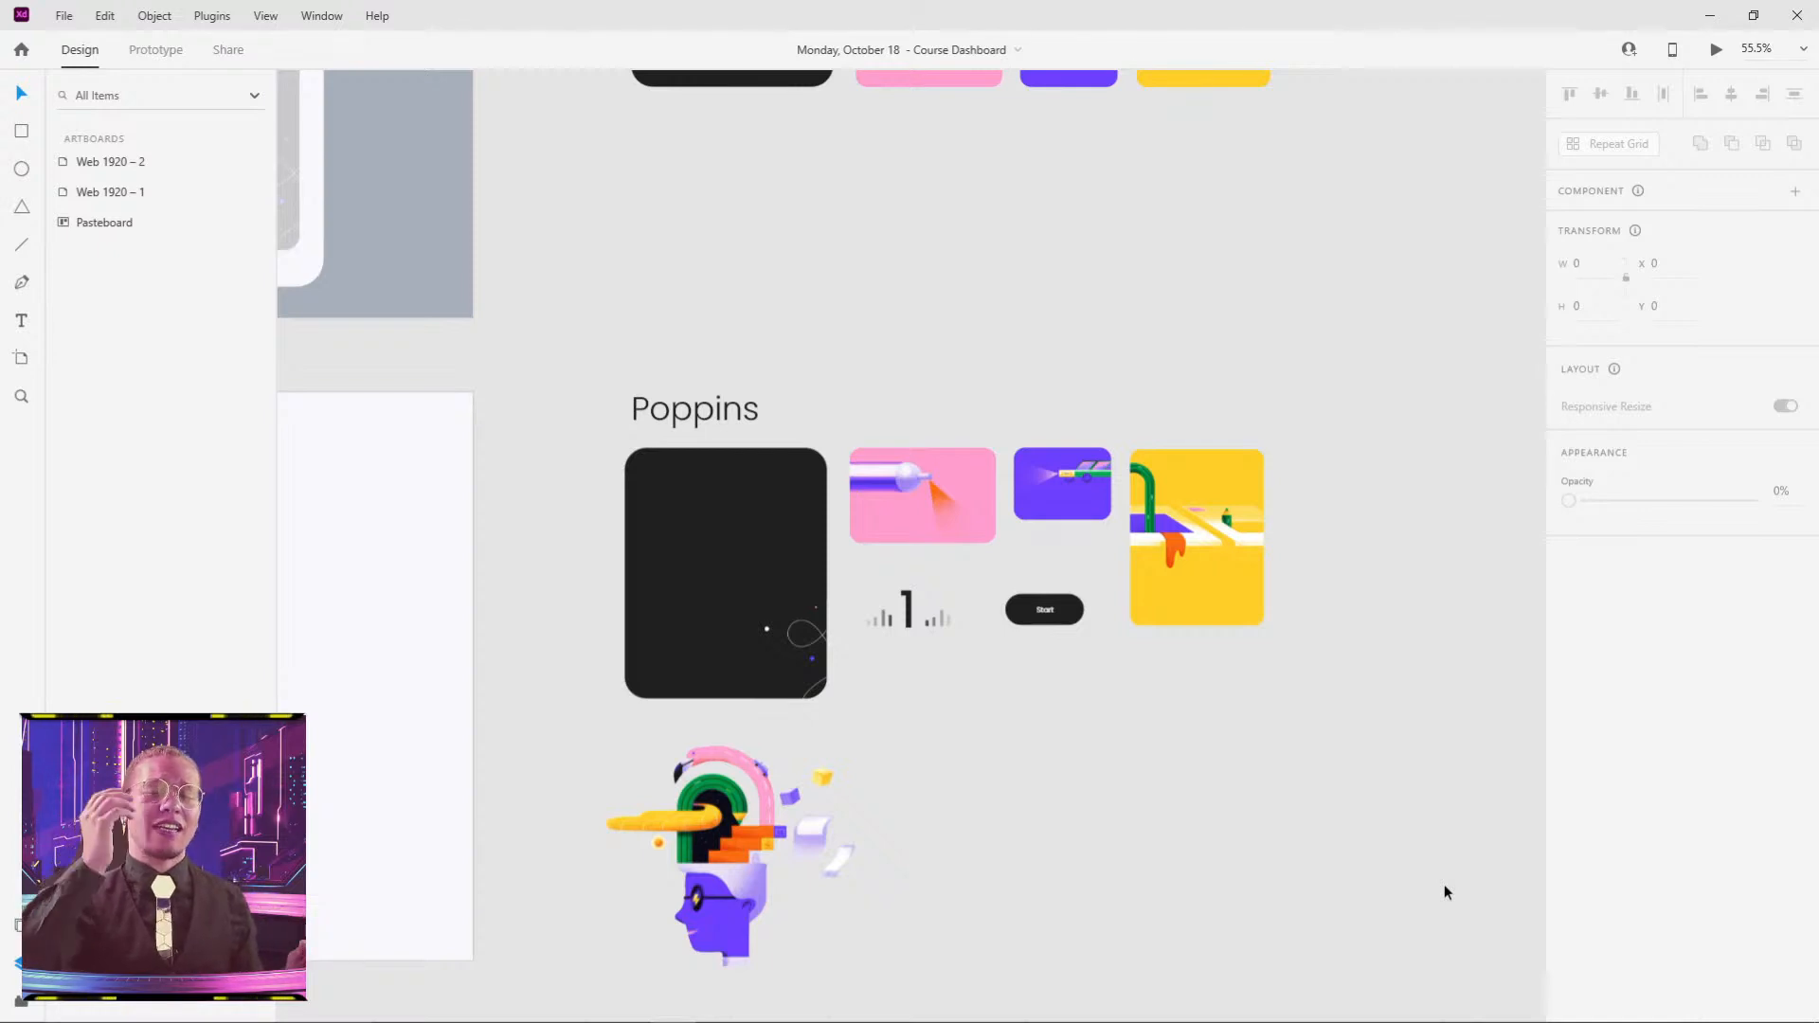
pyautogui.moveTo(849, 352); pyautogui.dragTo(1376, 609)
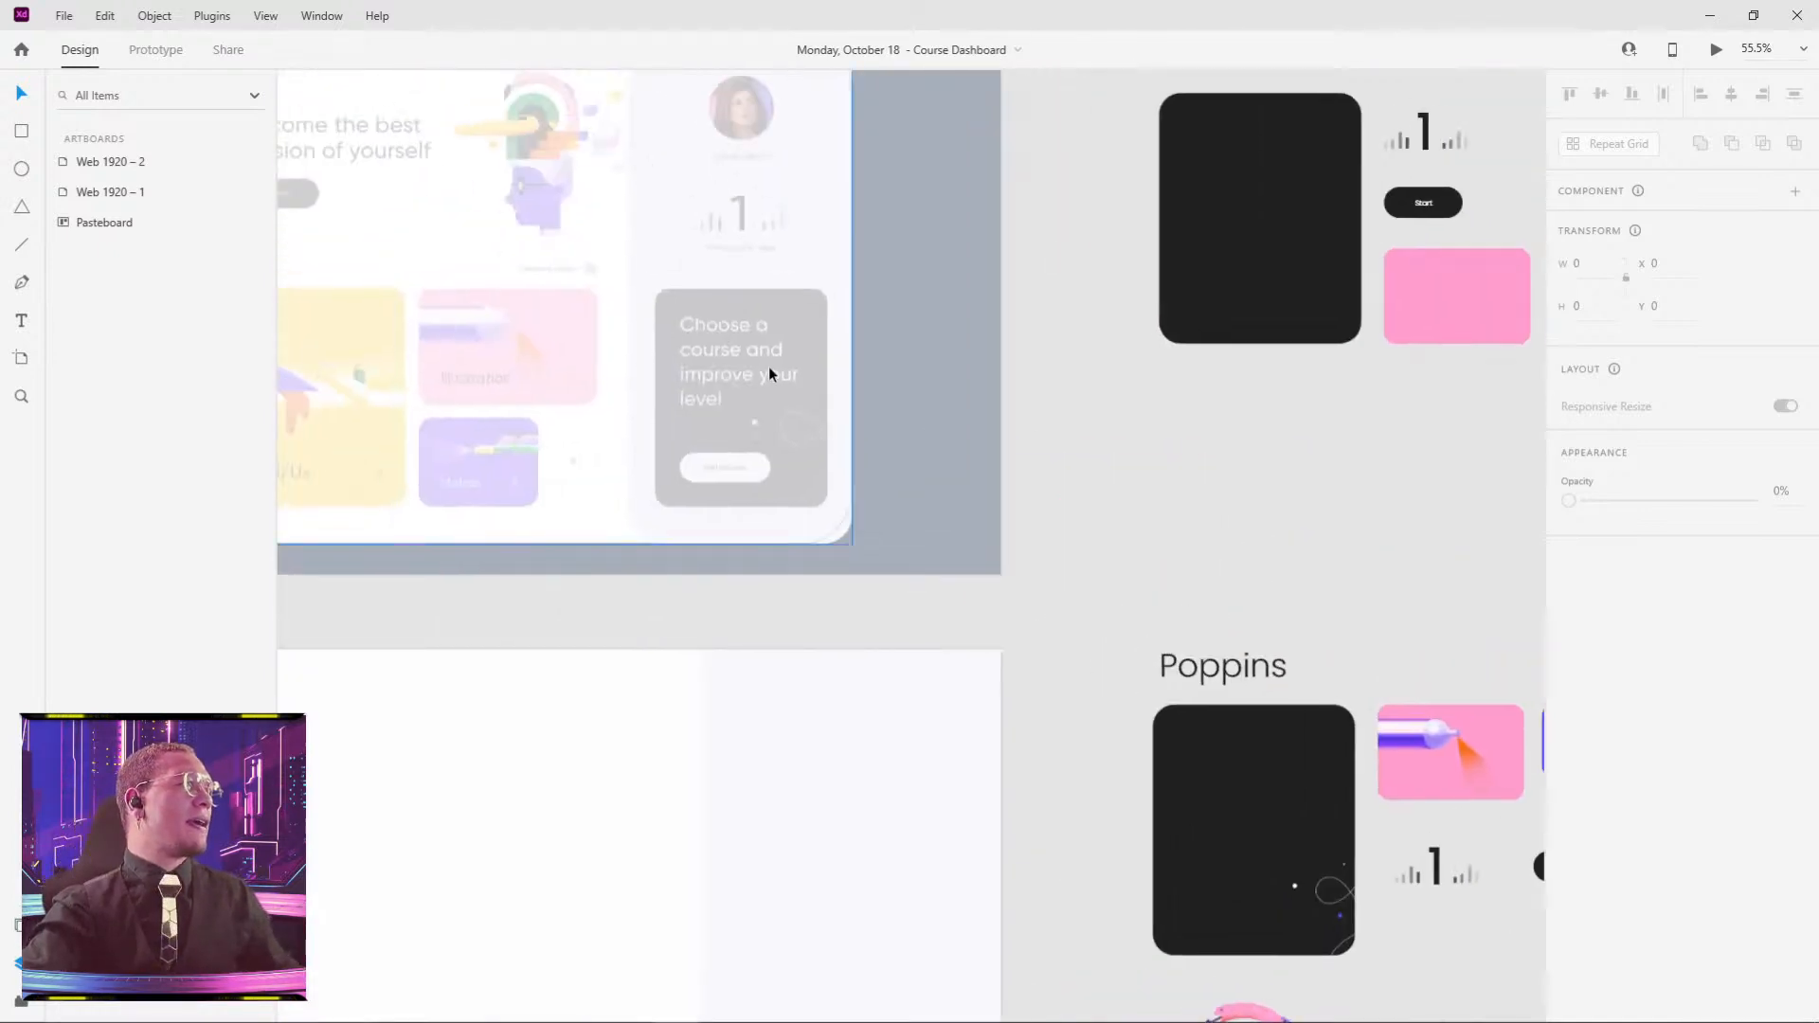
pyautogui.scroll(-3, 771, 374)
pyautogui.moveTo(755, 347); pyautogui.dragTo(1146, 446)
pyautogui.click(735, 236)
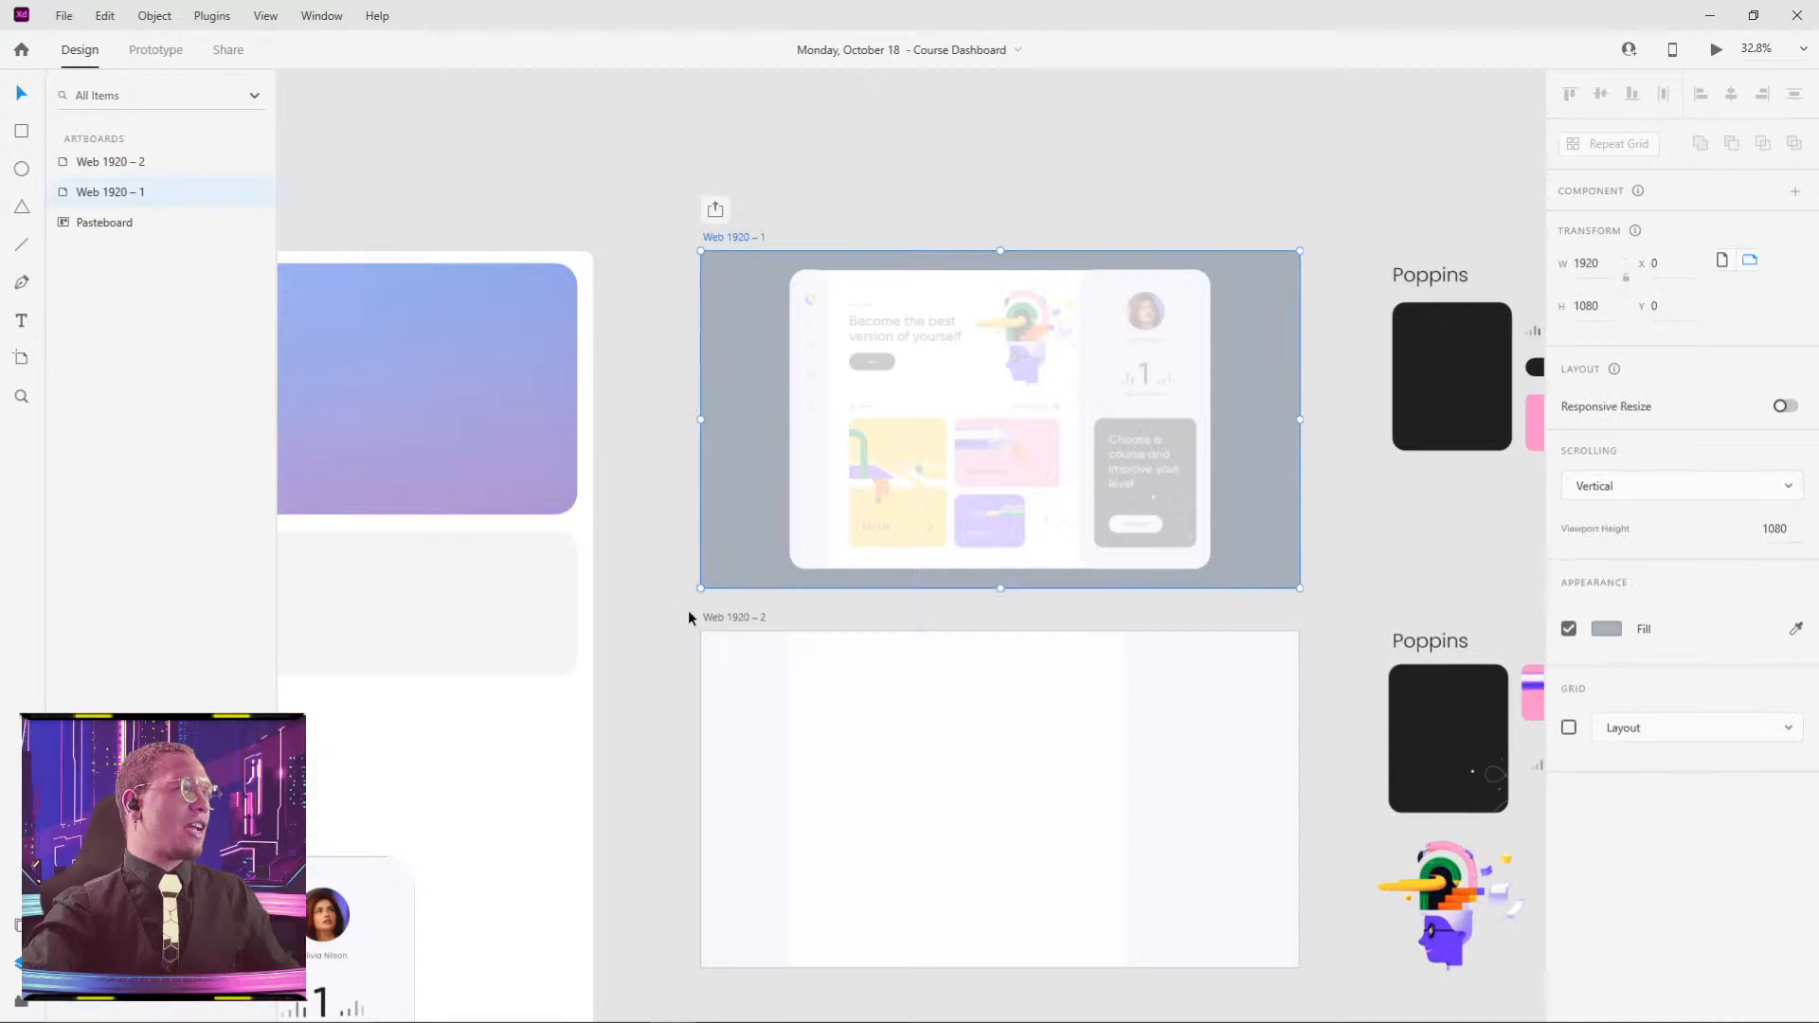
pyautogui.click(713, 617)
pyautogui.hotkey('alt', 'Tab')
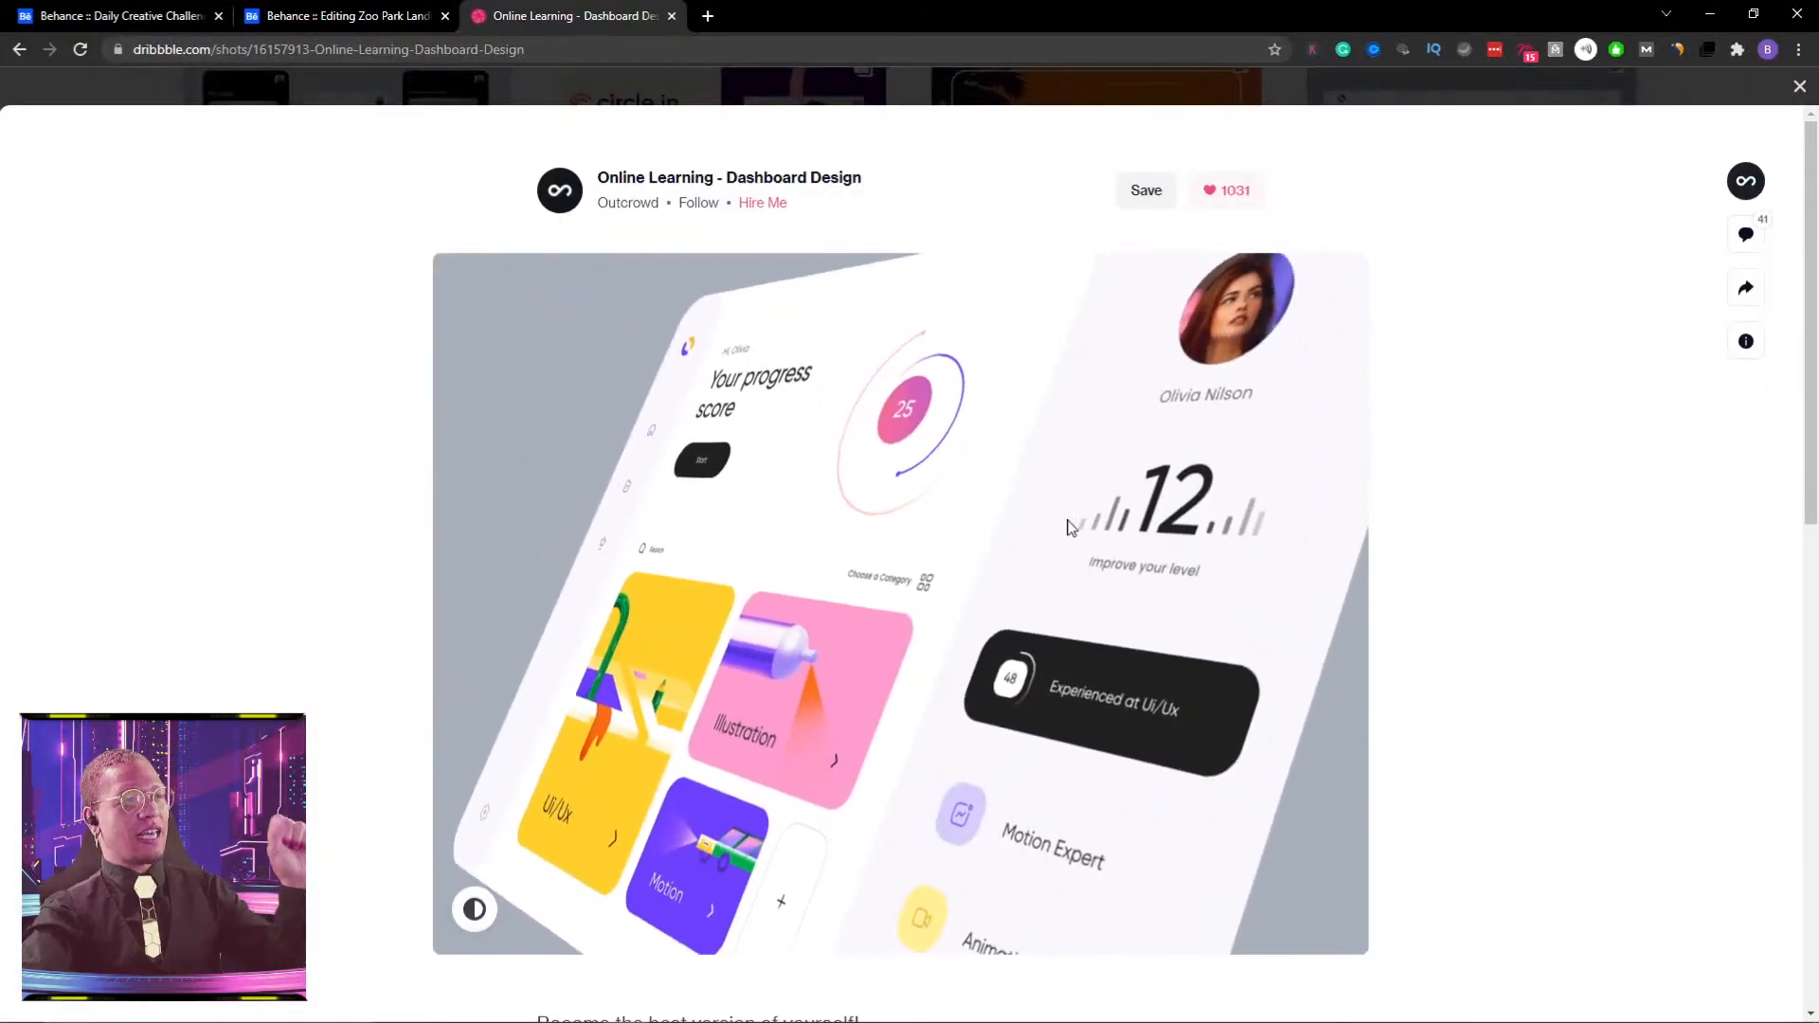
pyautogui.hotkey('alt', 'Tab')
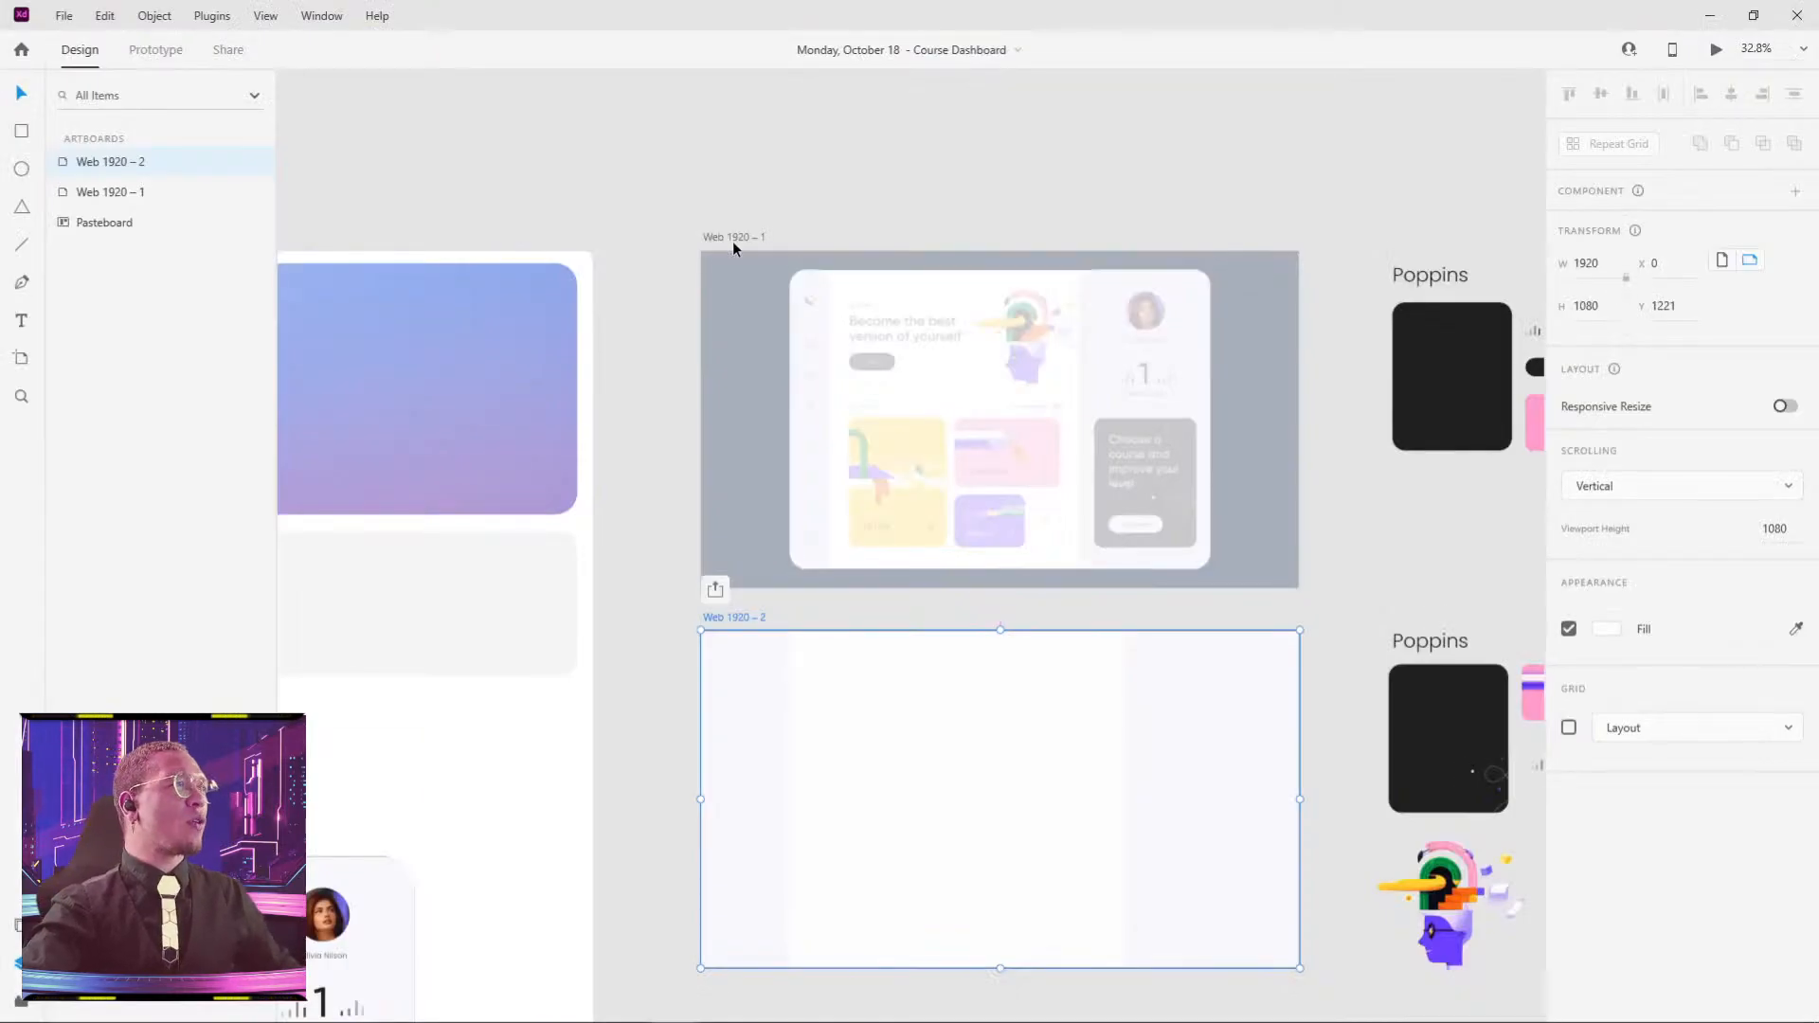
pyautogui.moveTo(732, 241); pyautogui.dragTo(783, 184)
pyautogui.hotkey('ctrl', 'z')
pyautogui.click(868, 144)
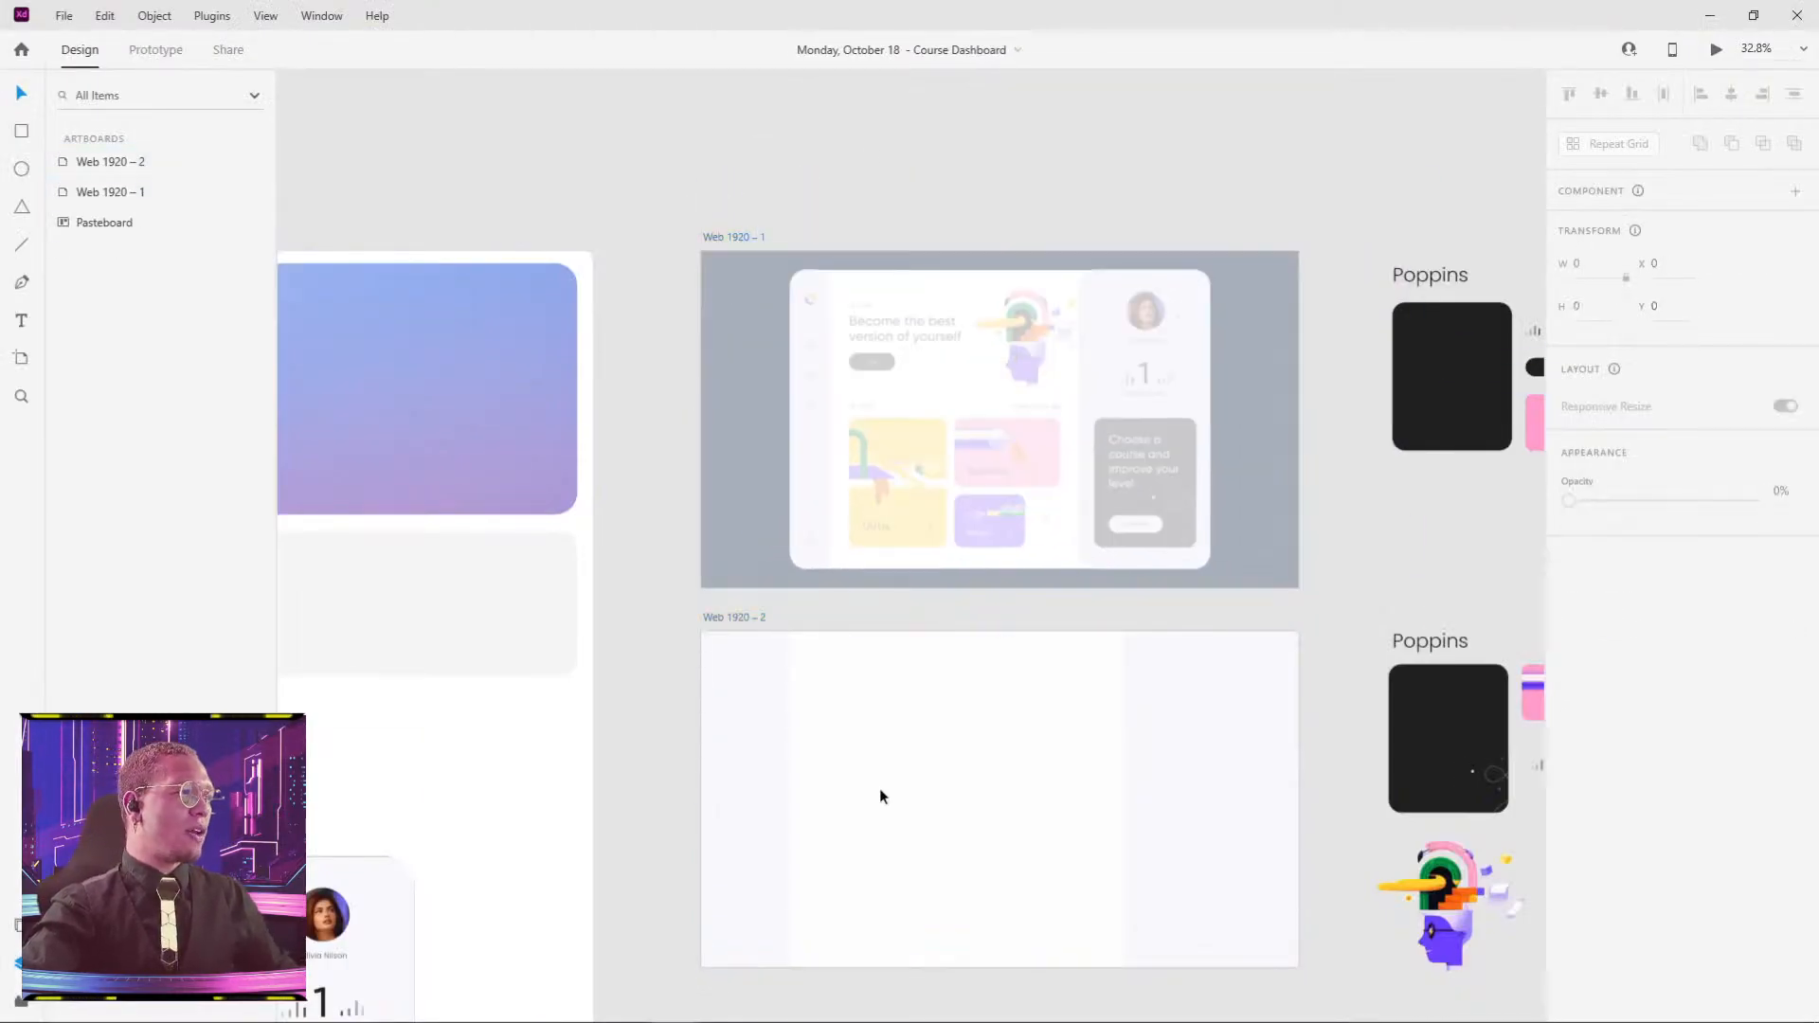
pyautogui.moveTo(726, 616); pyautogui.dragTo(718, 622)
pyautogui.moveTo(934, 758); pyautogui.dragTo(838, 383)
pyautogui.click(765, 432)
pyautogui.click(655, 402)
pyautogui.click(910, 398)
pyautogui.click(1117, 395)
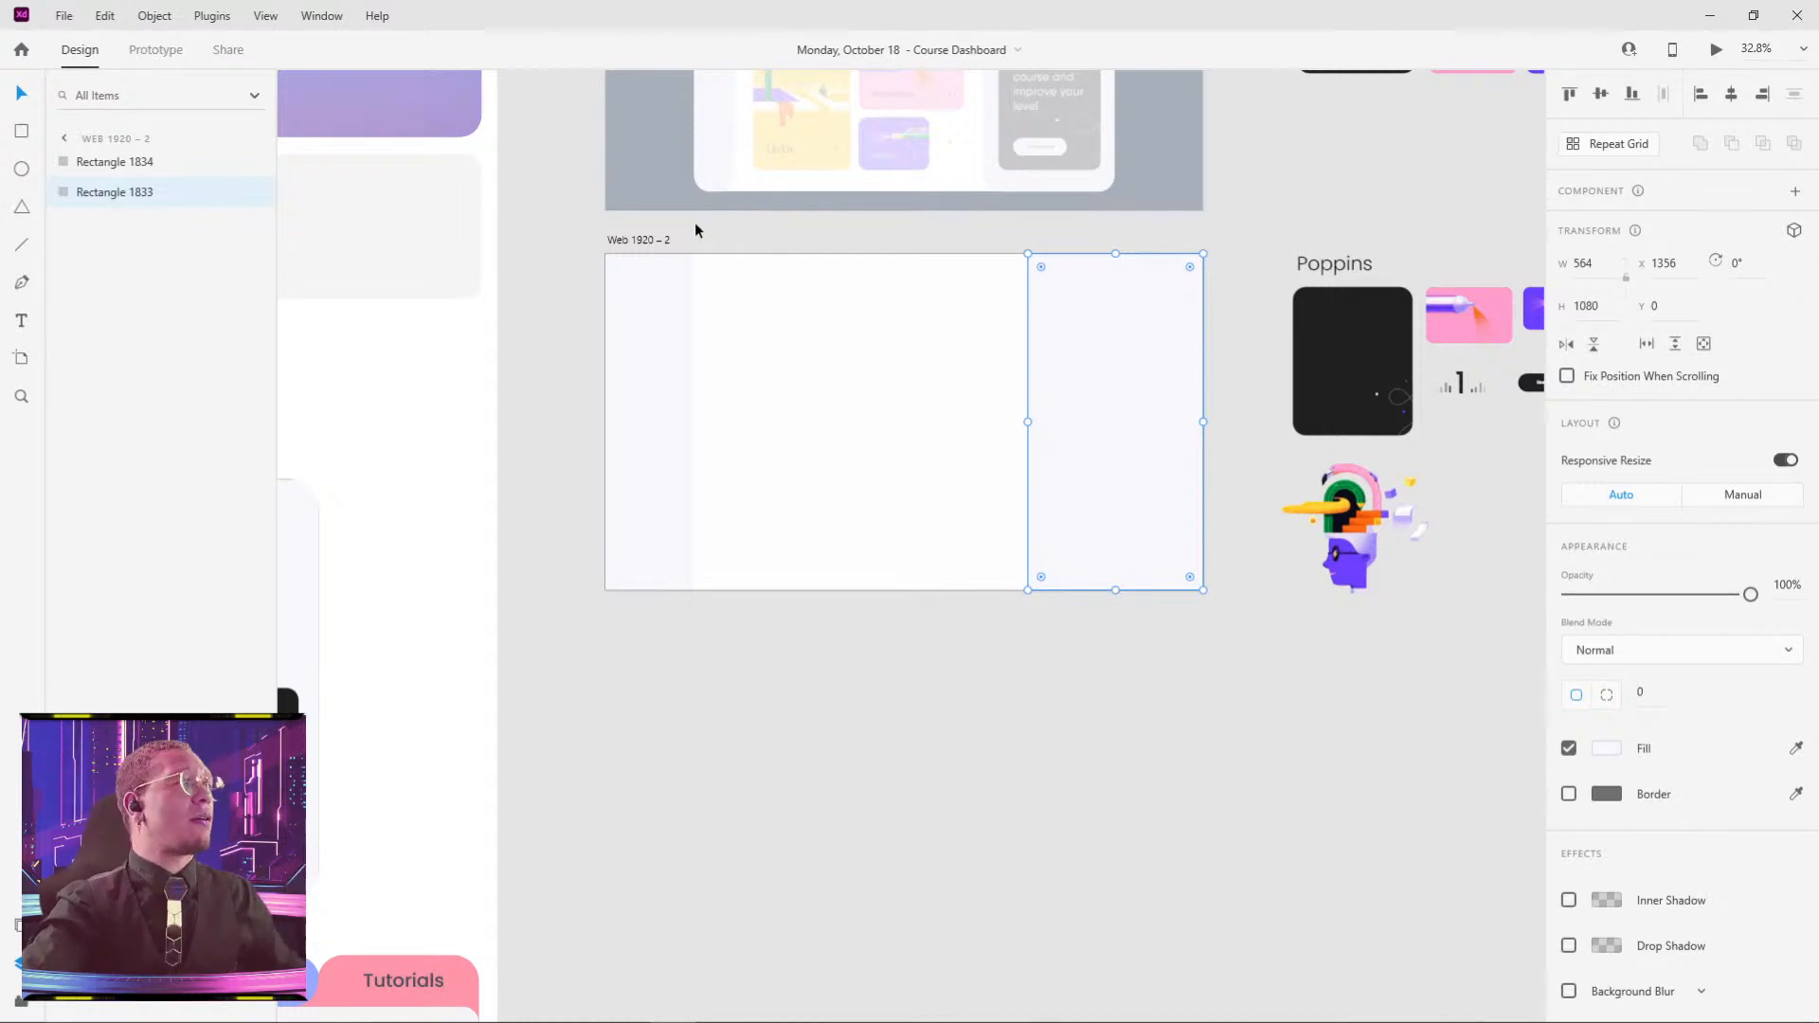
pyautogui.click(665, 242)
pyautogui.moveTo(1337, 189); pyautogui.dragTo(1258, 623)
pyautogui.click(770, 526)
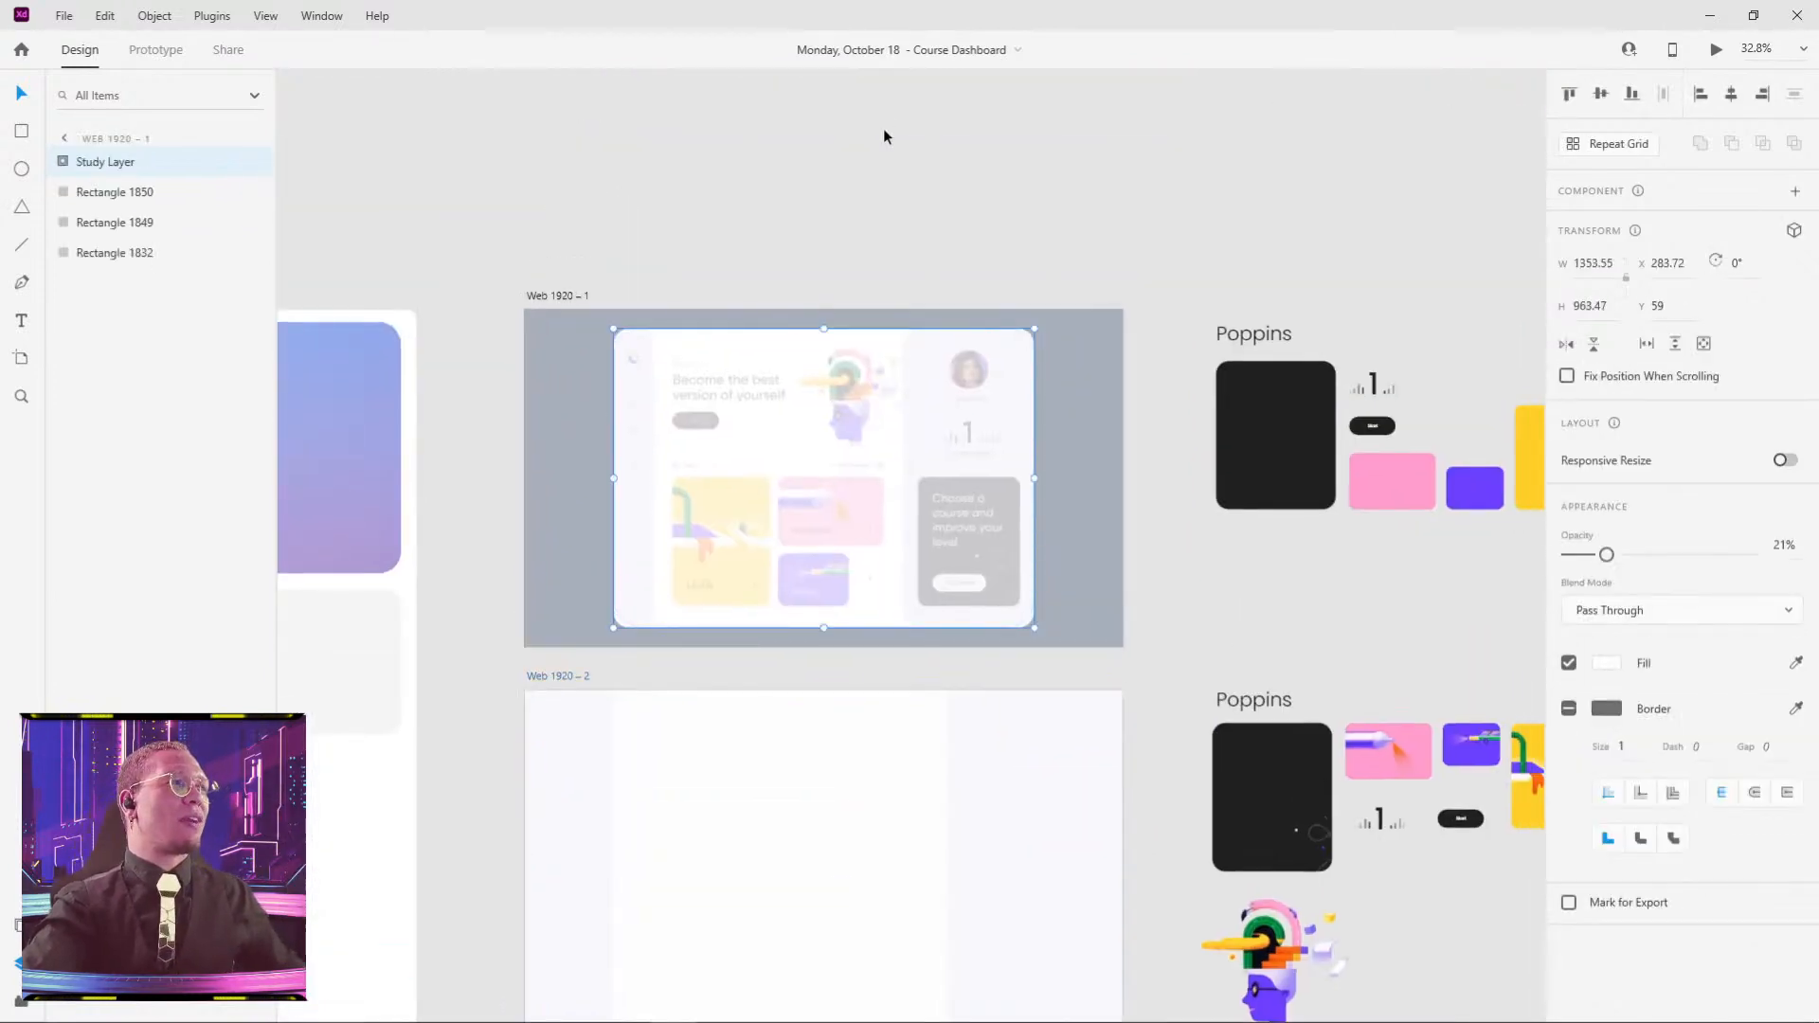
pyautogui.click(1101, 372)
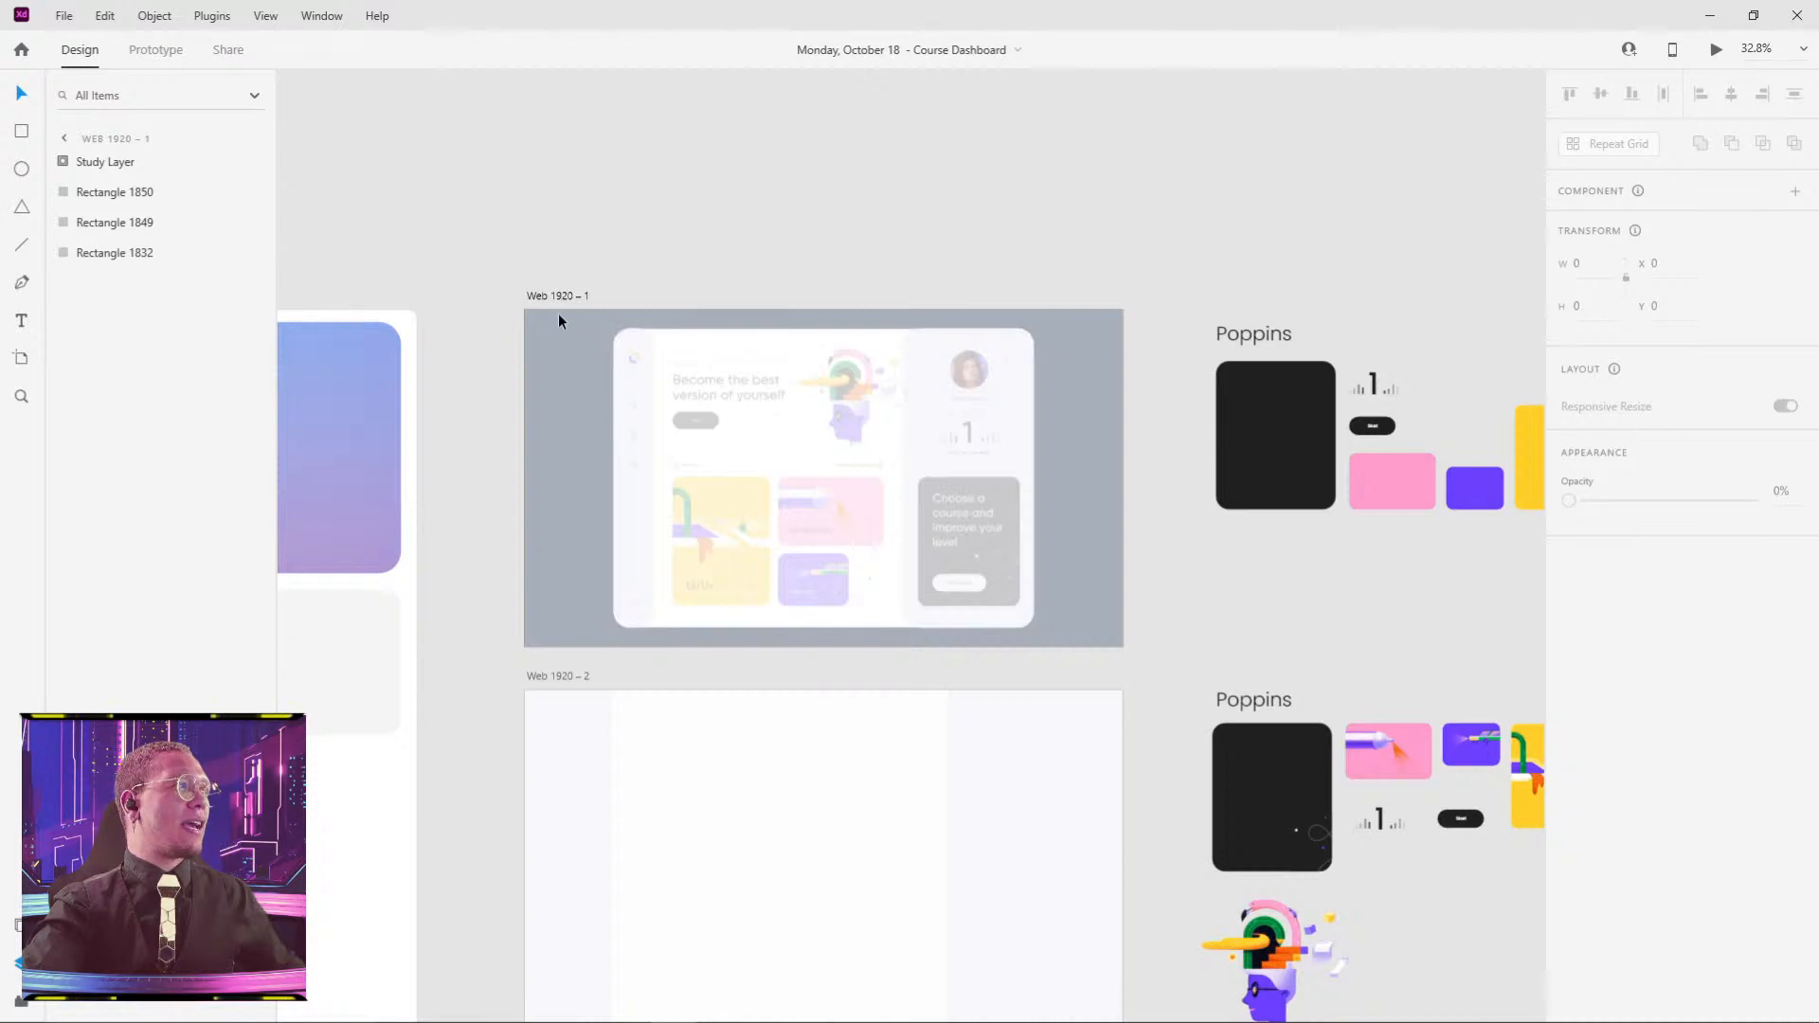
pyautogui.click(778, 393)
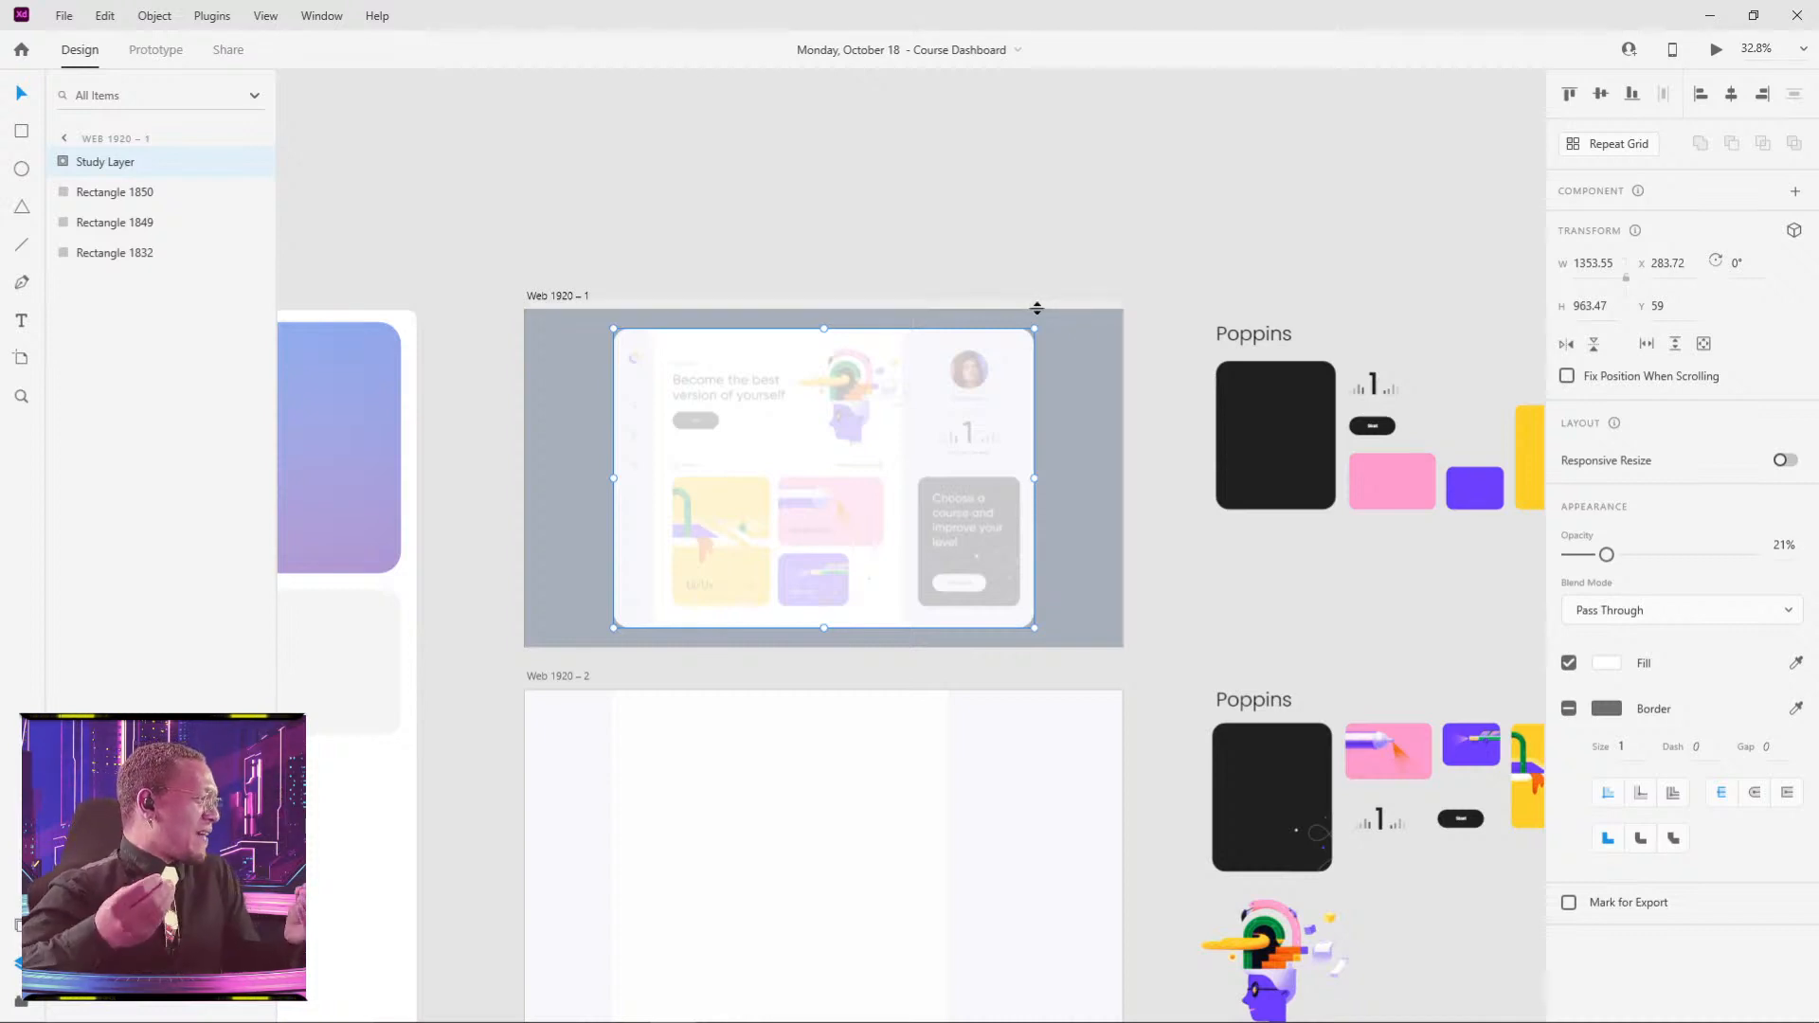
pyautogui.click(1081, 254)
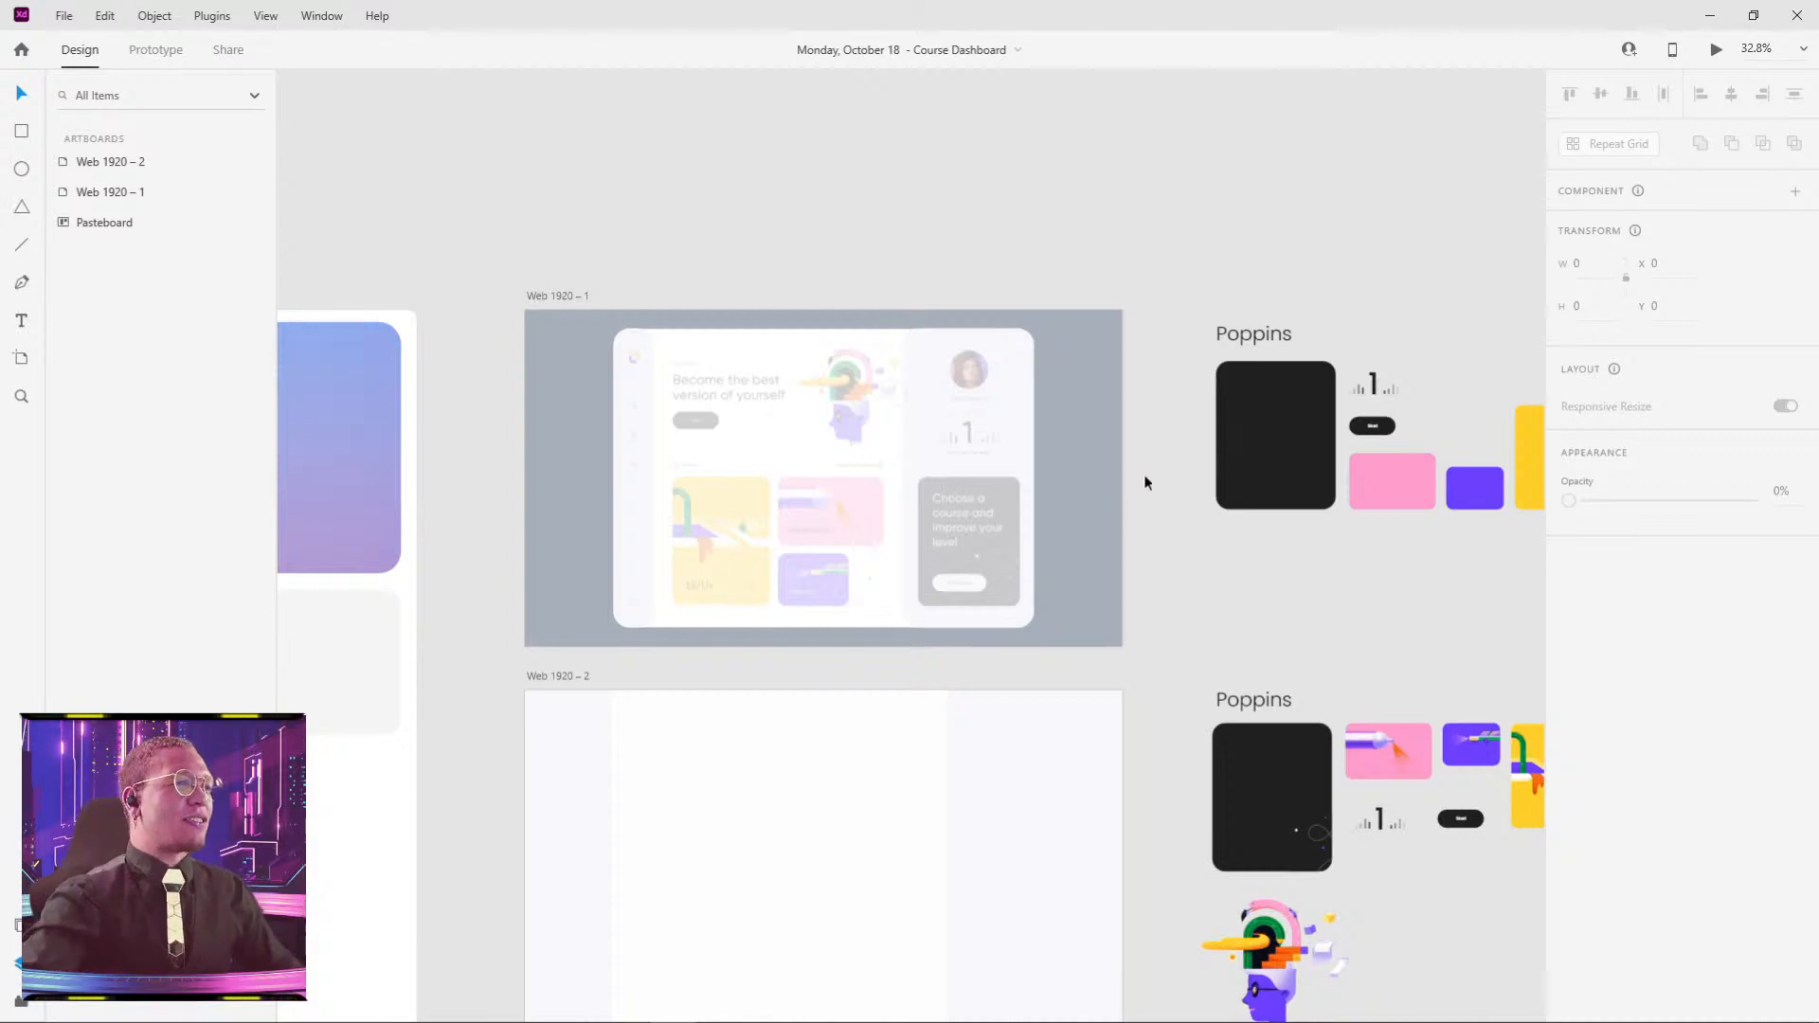
pyautogui.scroll(-3, 919, 533)
# - Pull the Study Layer reference image out of Web 1920 – 1 and place it above the artboard
pyautogui.click(951, 285)
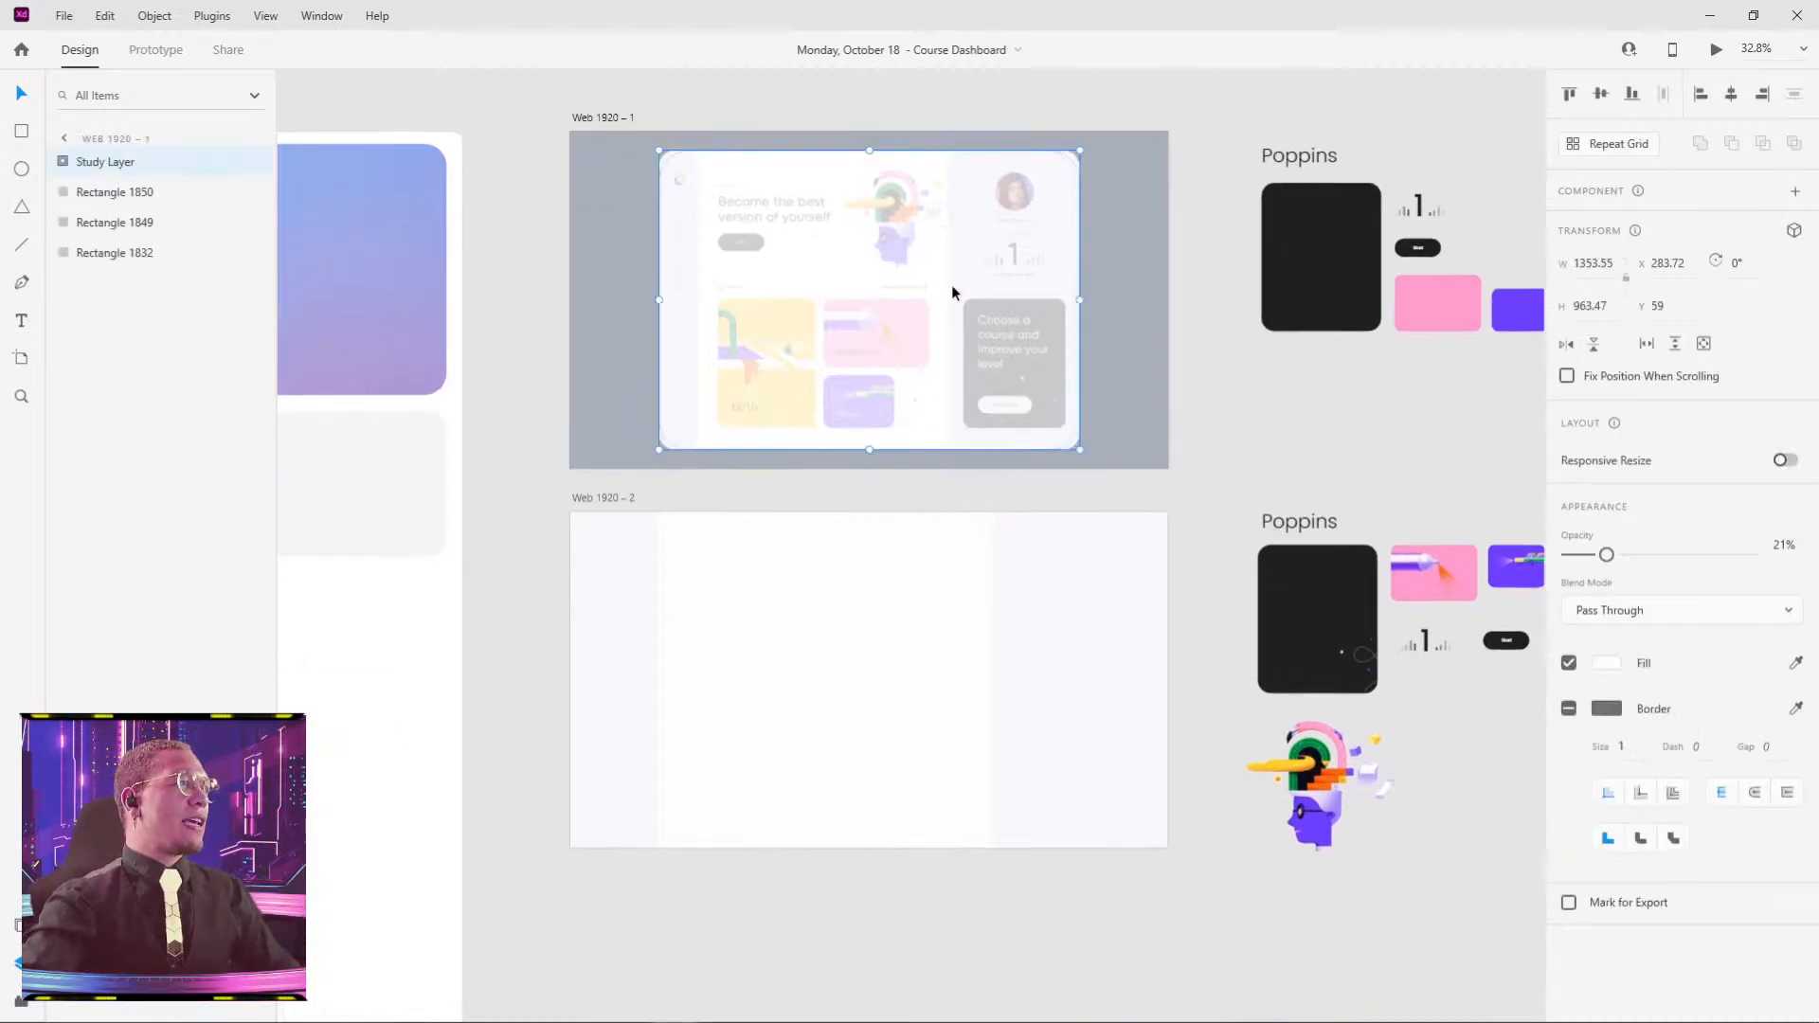
pyautogui.scroll(5, 862, 566)
pyautogui.moveTo(862, 565); pyautogui.dragTo(973, 159)
pyautogui.moveTo(1279, 272); pyautogui.dragTo(1661, 85)
# - Pan across the canvas to the Web 1920 artboards, Poppins swatches and reference image
pyautogui.scroll(-3, 1137, 462)
pyautogui.moveTo(990, 611); pyautogui.dragTo(1145, 384)
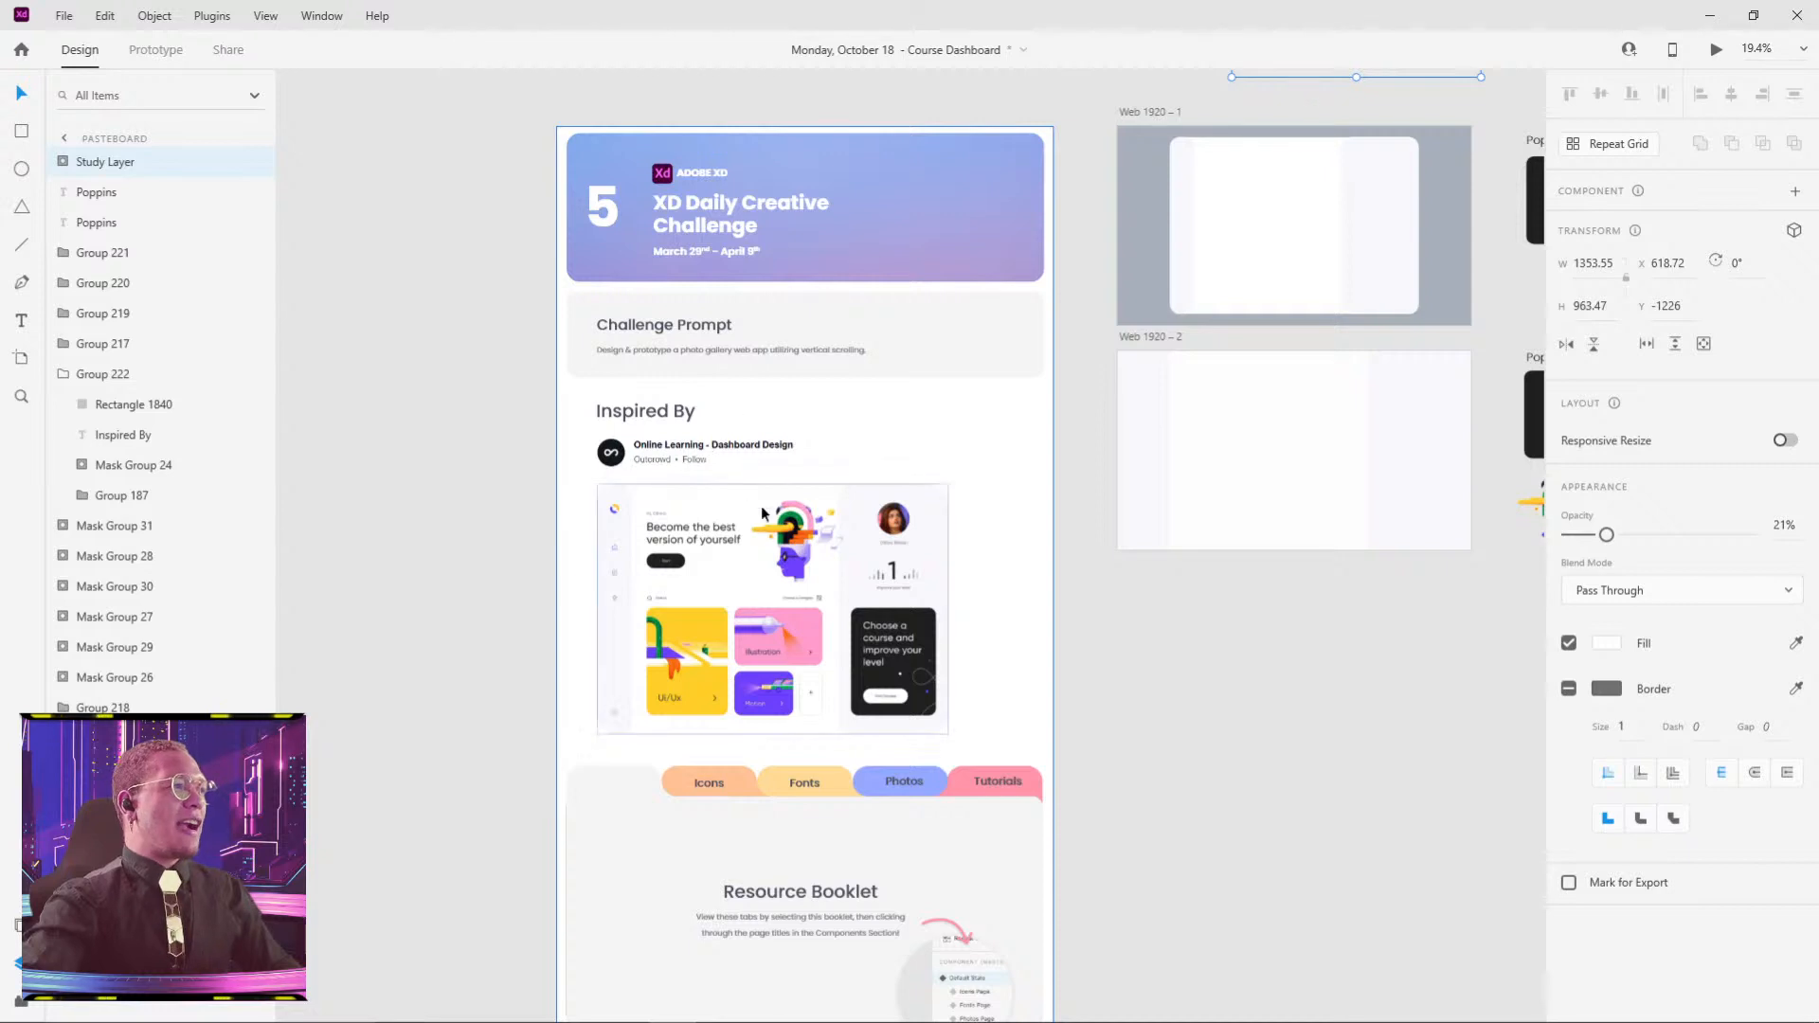
pyautogui.scroll(3, 760, 504)
pyautogui.moveTo(646, 204); pyautogui.dragTo(671, 339)
pyautogui.scroll(2, 620, 343)
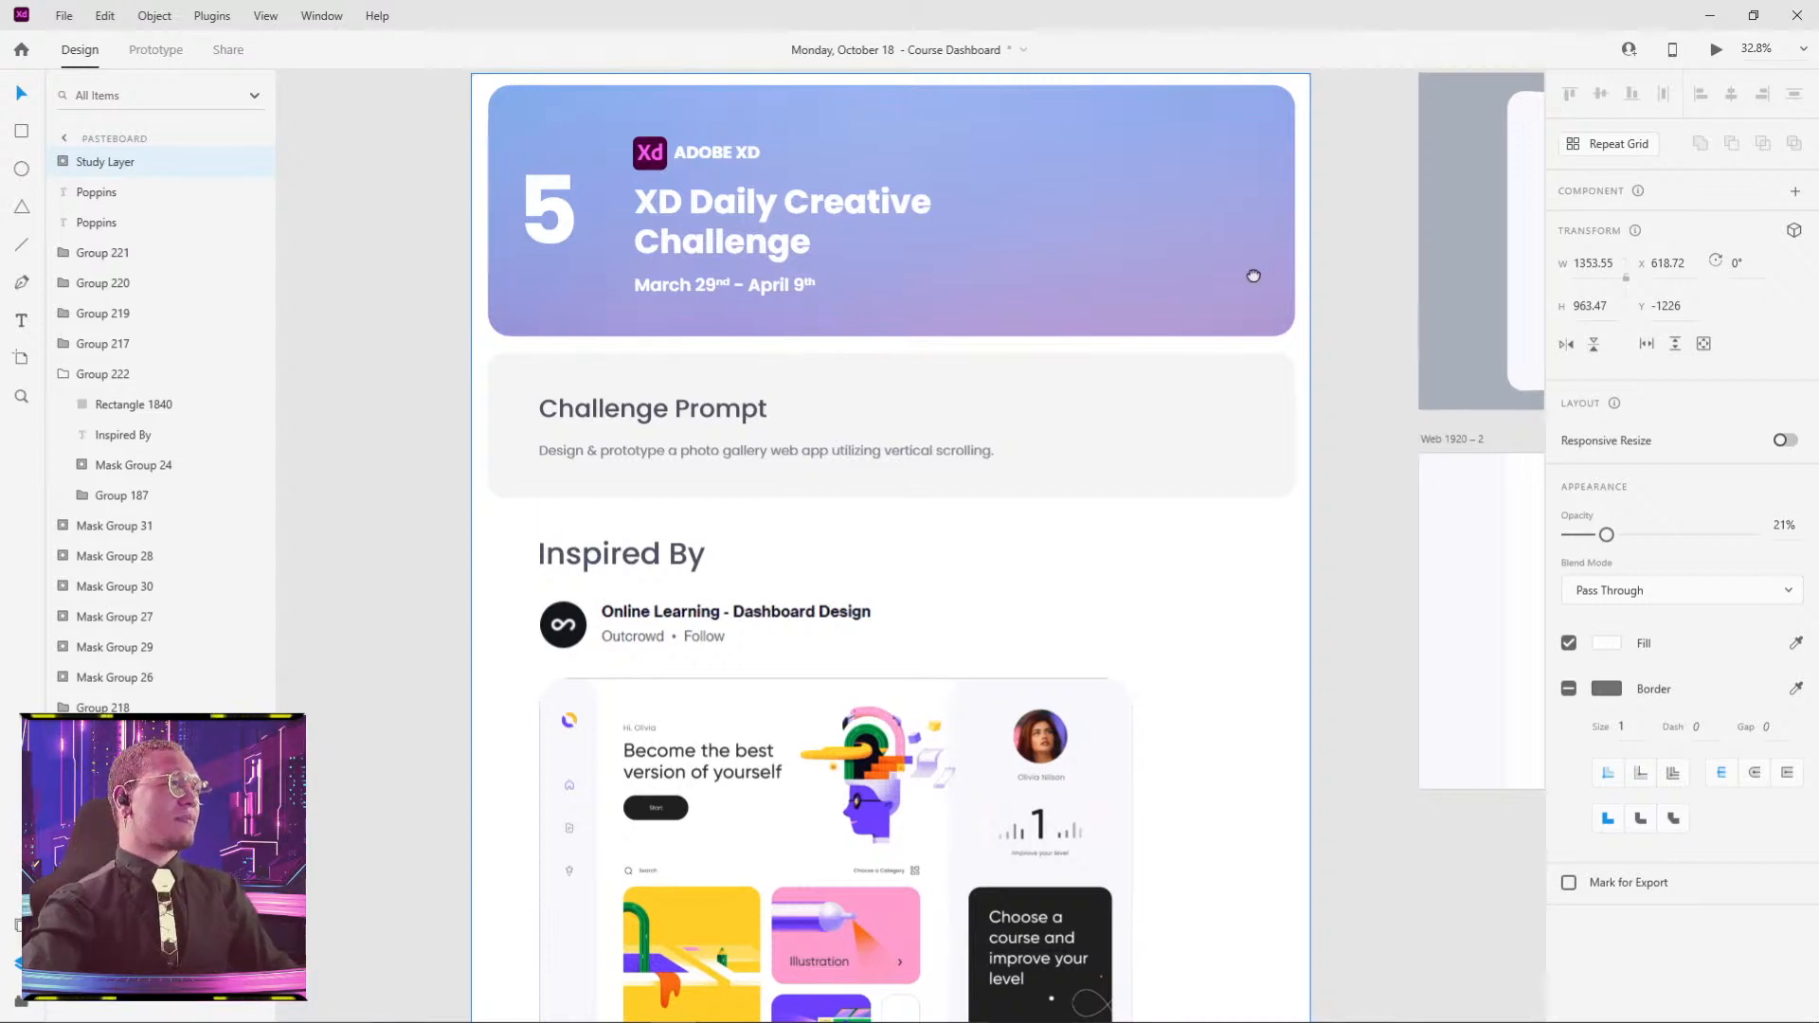
pyautogui.moveTo(1247, 276); pyautogui.dragTo(480, 467)
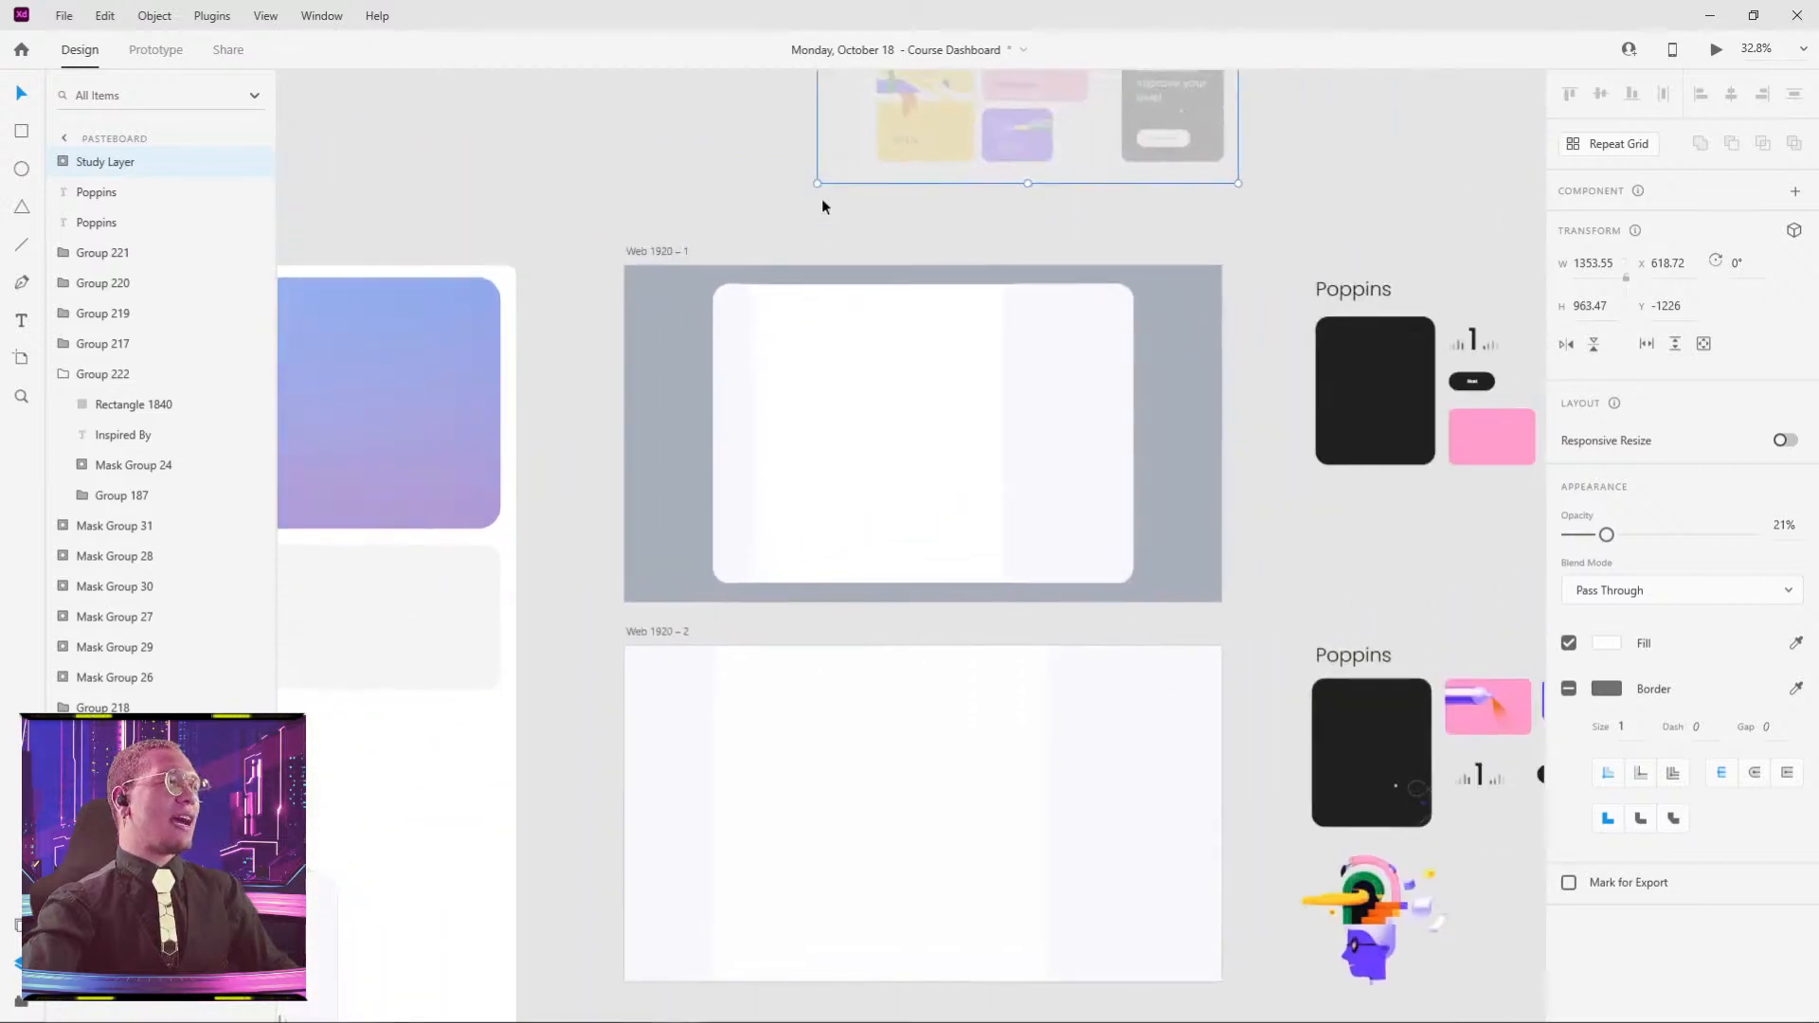
pyautogui.moveTo(824, 199); pyautogui.dragTo(629, 366)
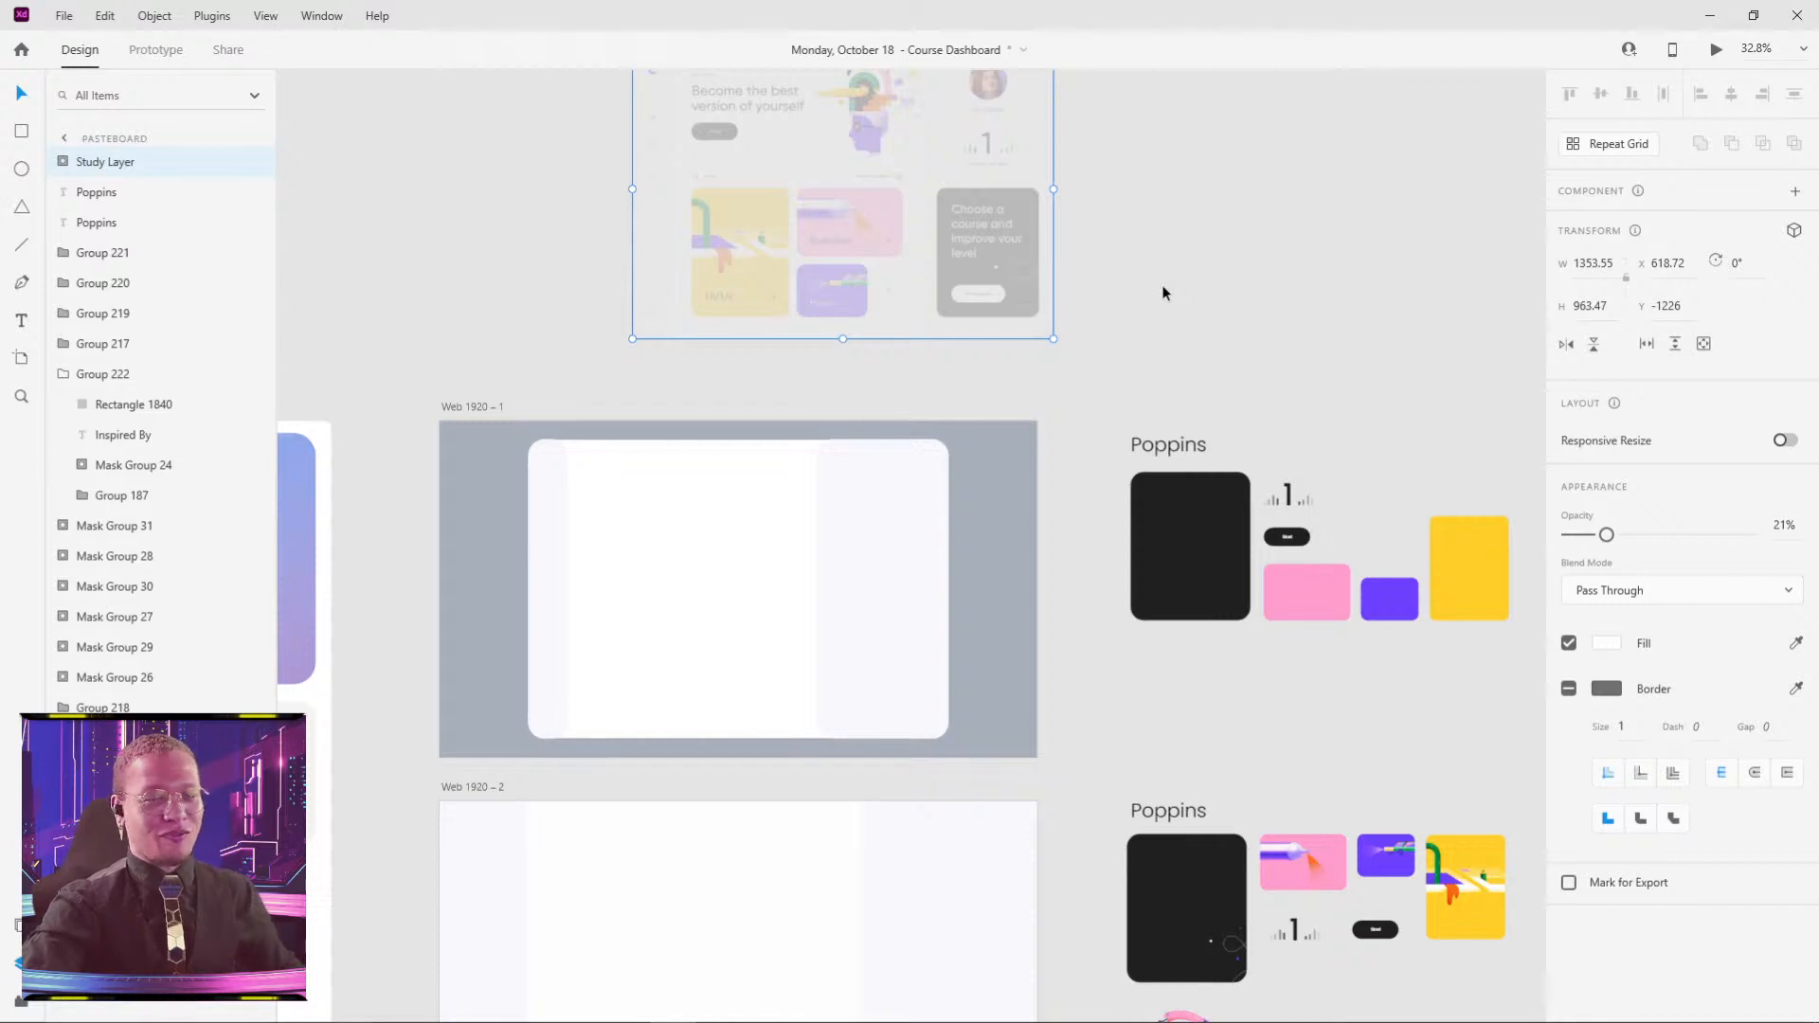
pyautogui.moveTo(1059, 227); pyautogui.dragTo(932, 361)
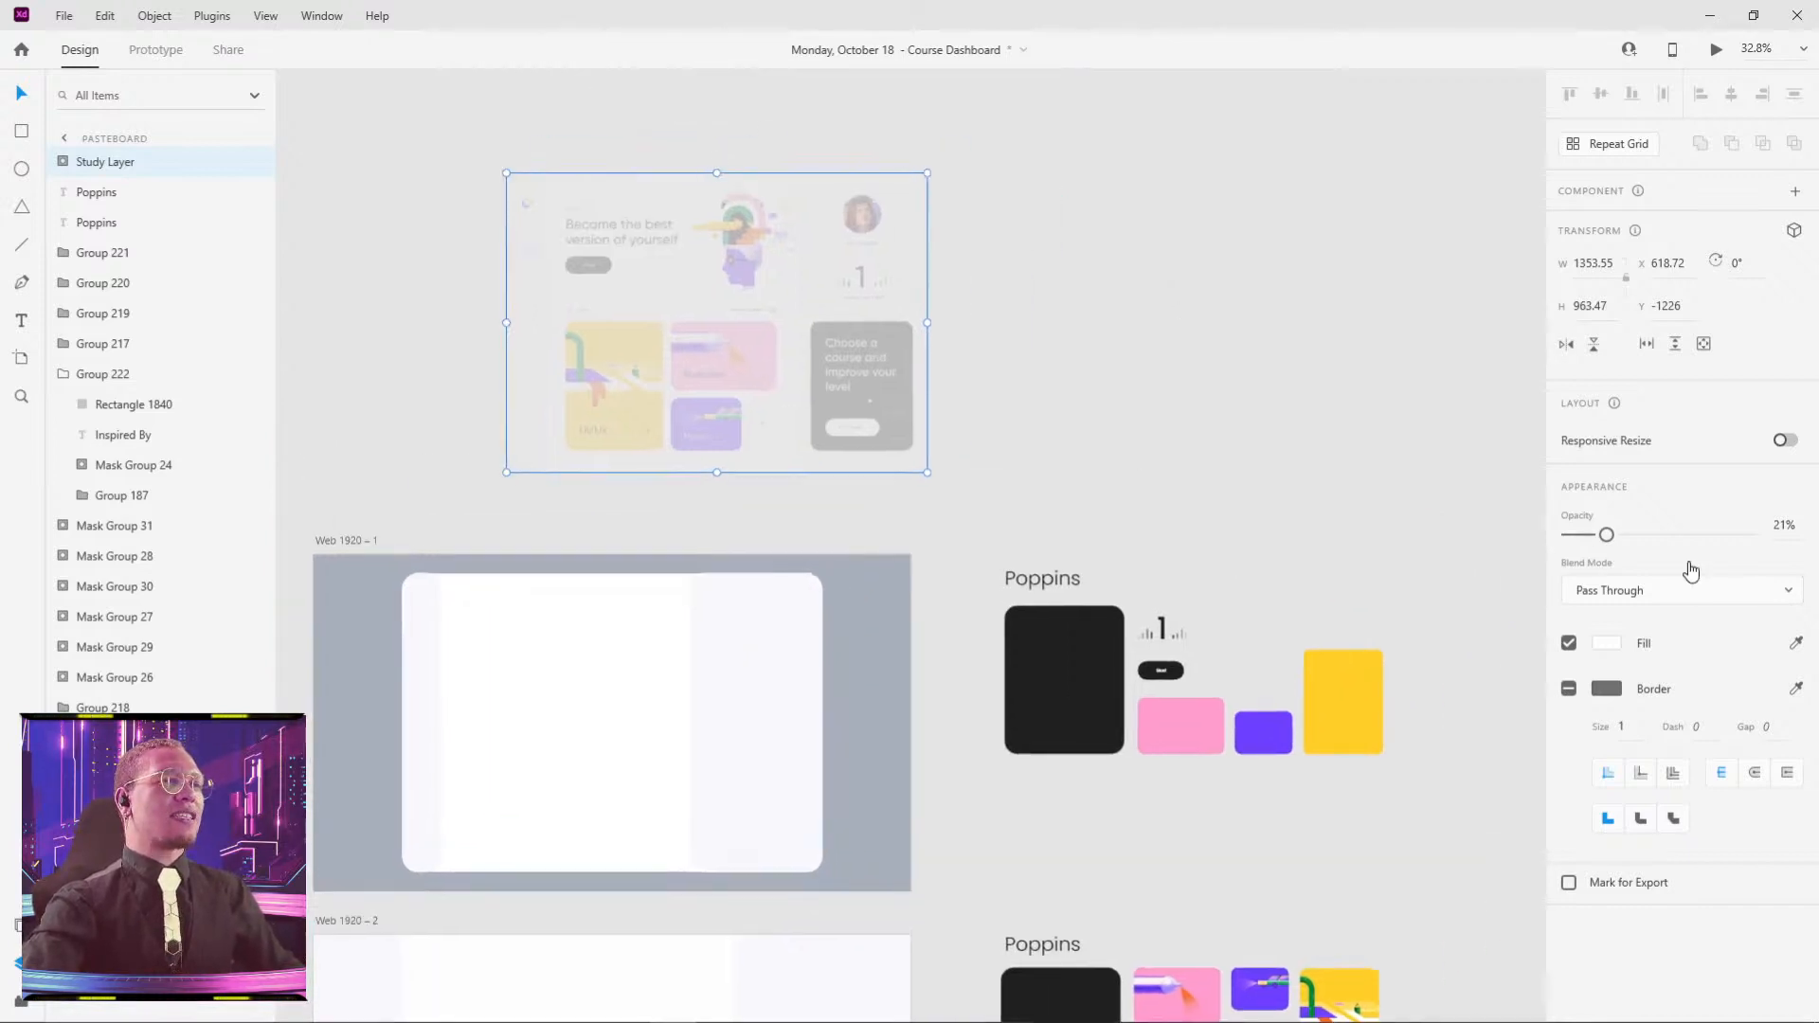
# - Raise the reference image to 100% opacity and shift it slightly right
pyautogui.moveTo(1607, 535); pyautogui.dragTo(1807, 536)
pyautogui.click(1347, 480)
pyautogui.moveTo(714, 329); pyautogui.dragTo(840, 335)
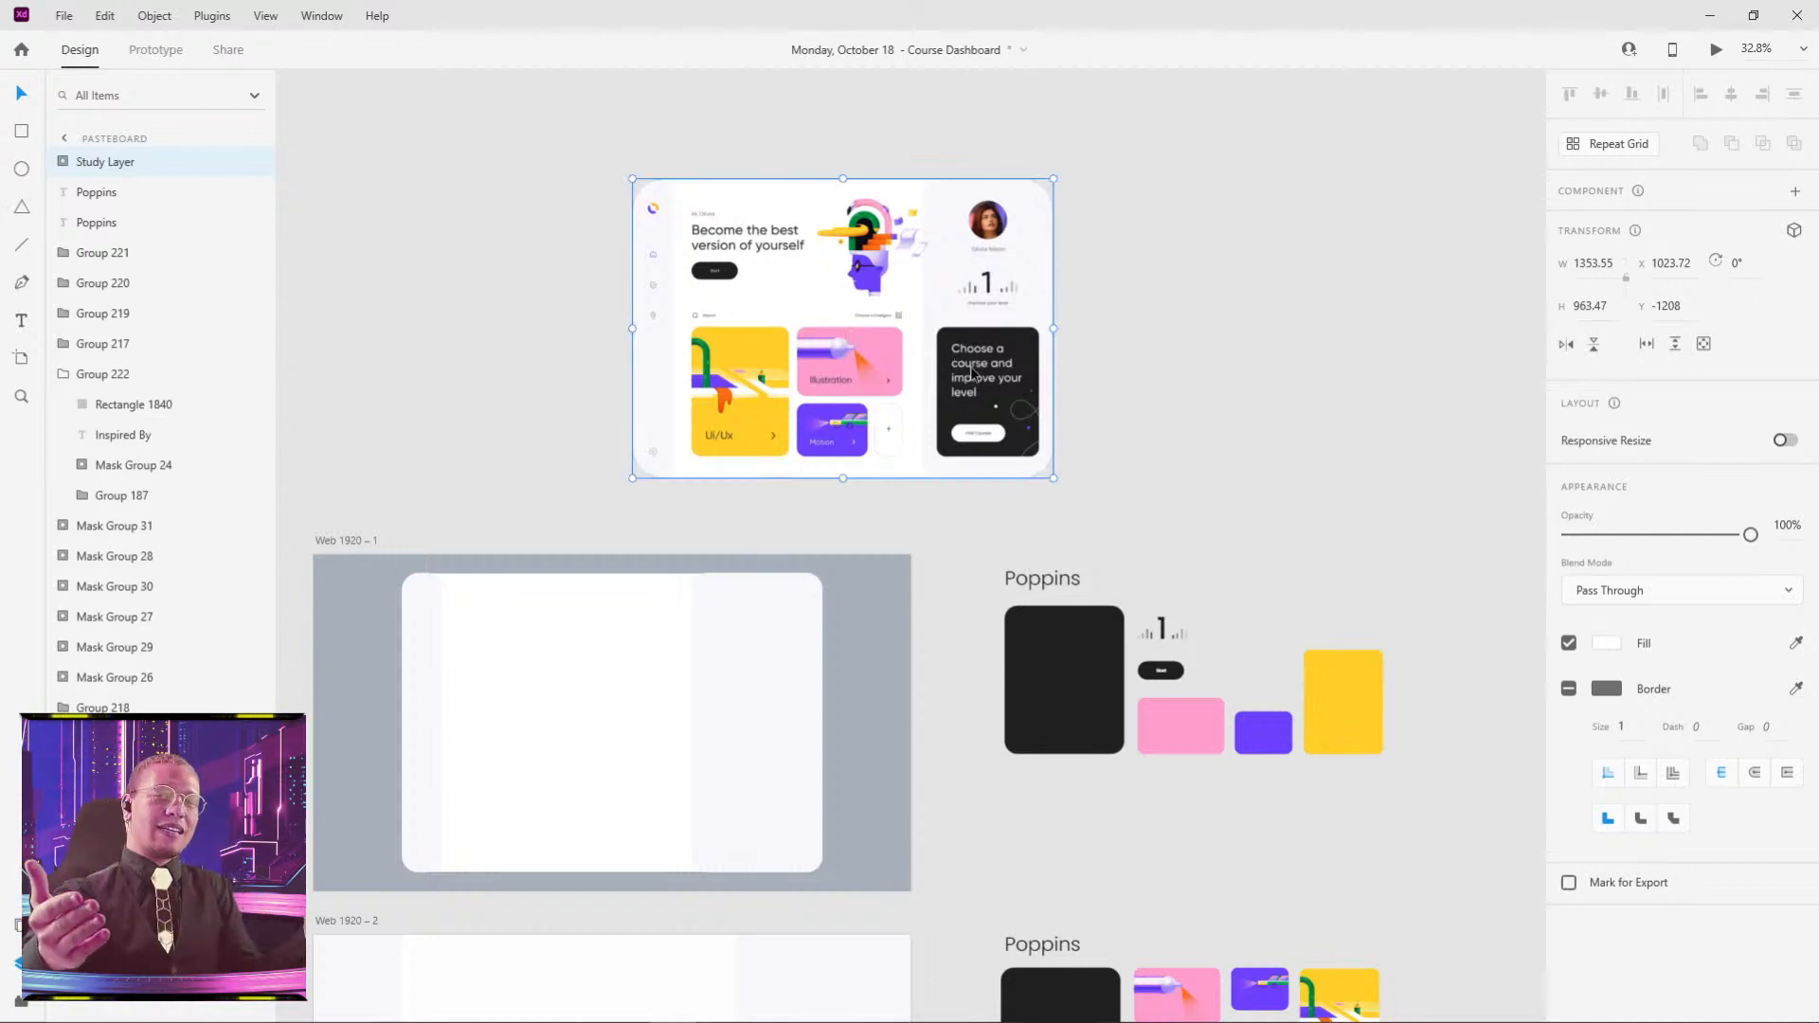
pyautogui.click(1083, 322)
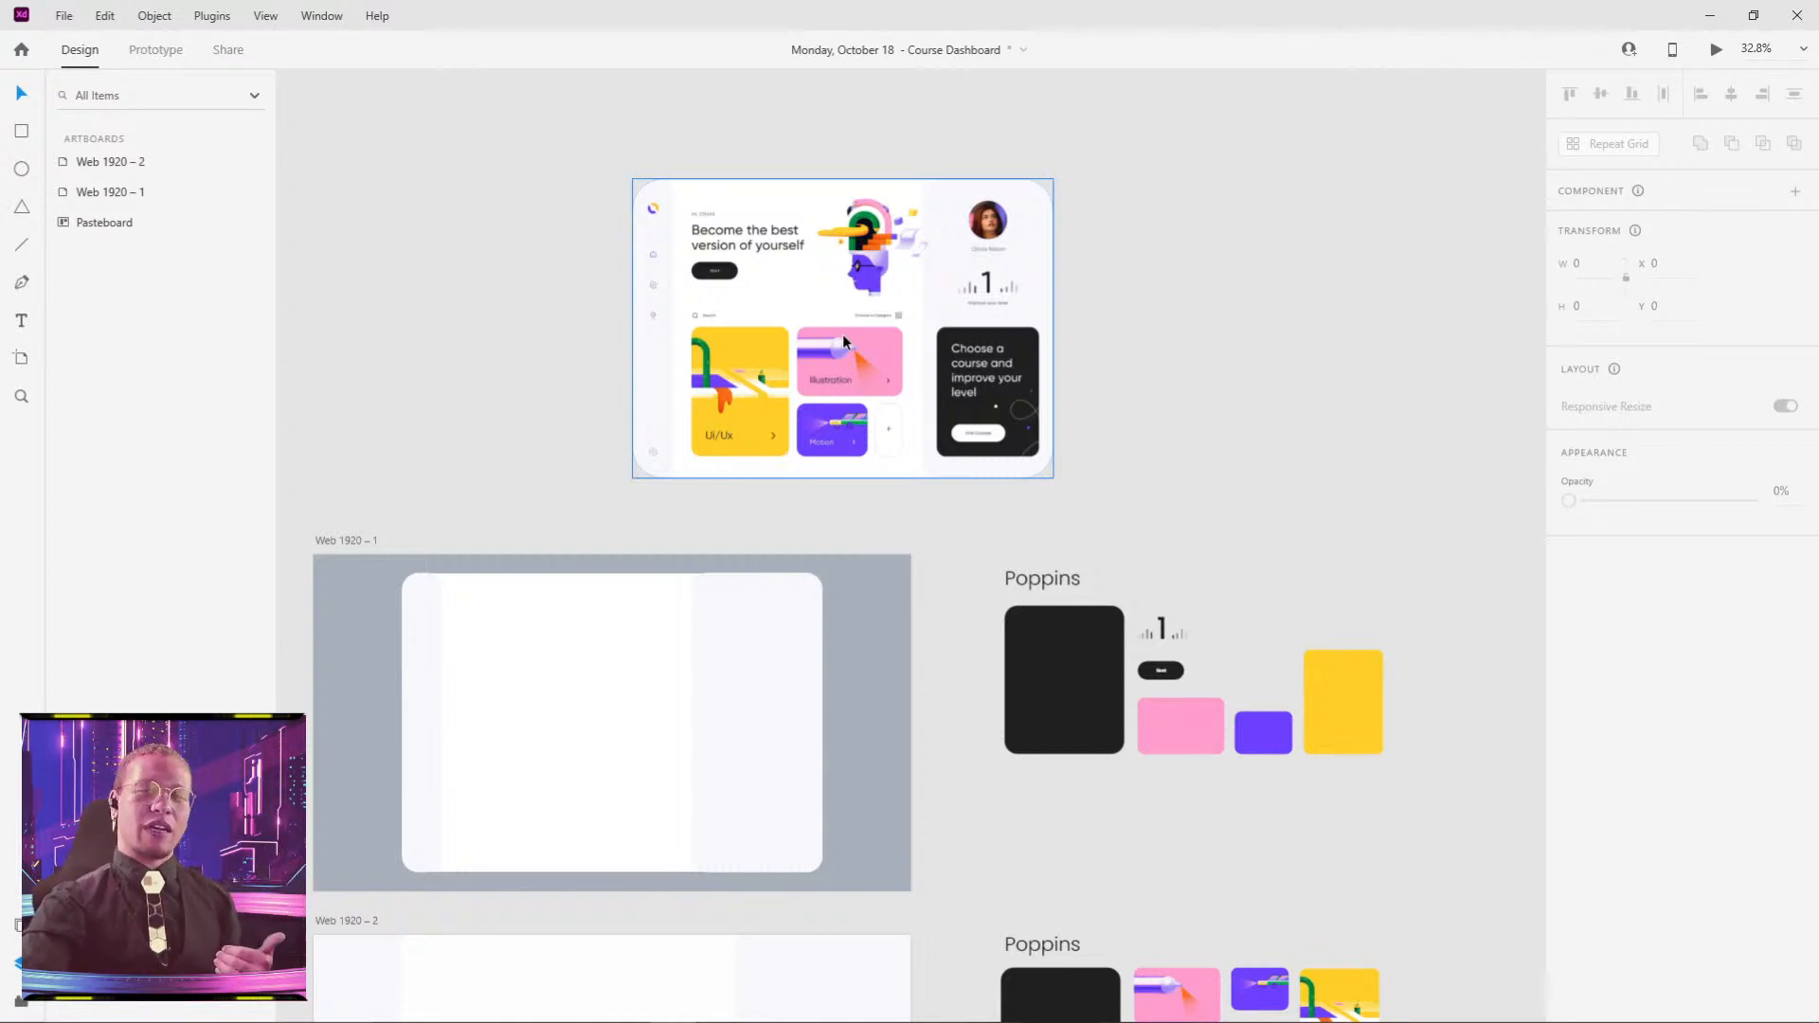
pyautogui.click(1003, 323)
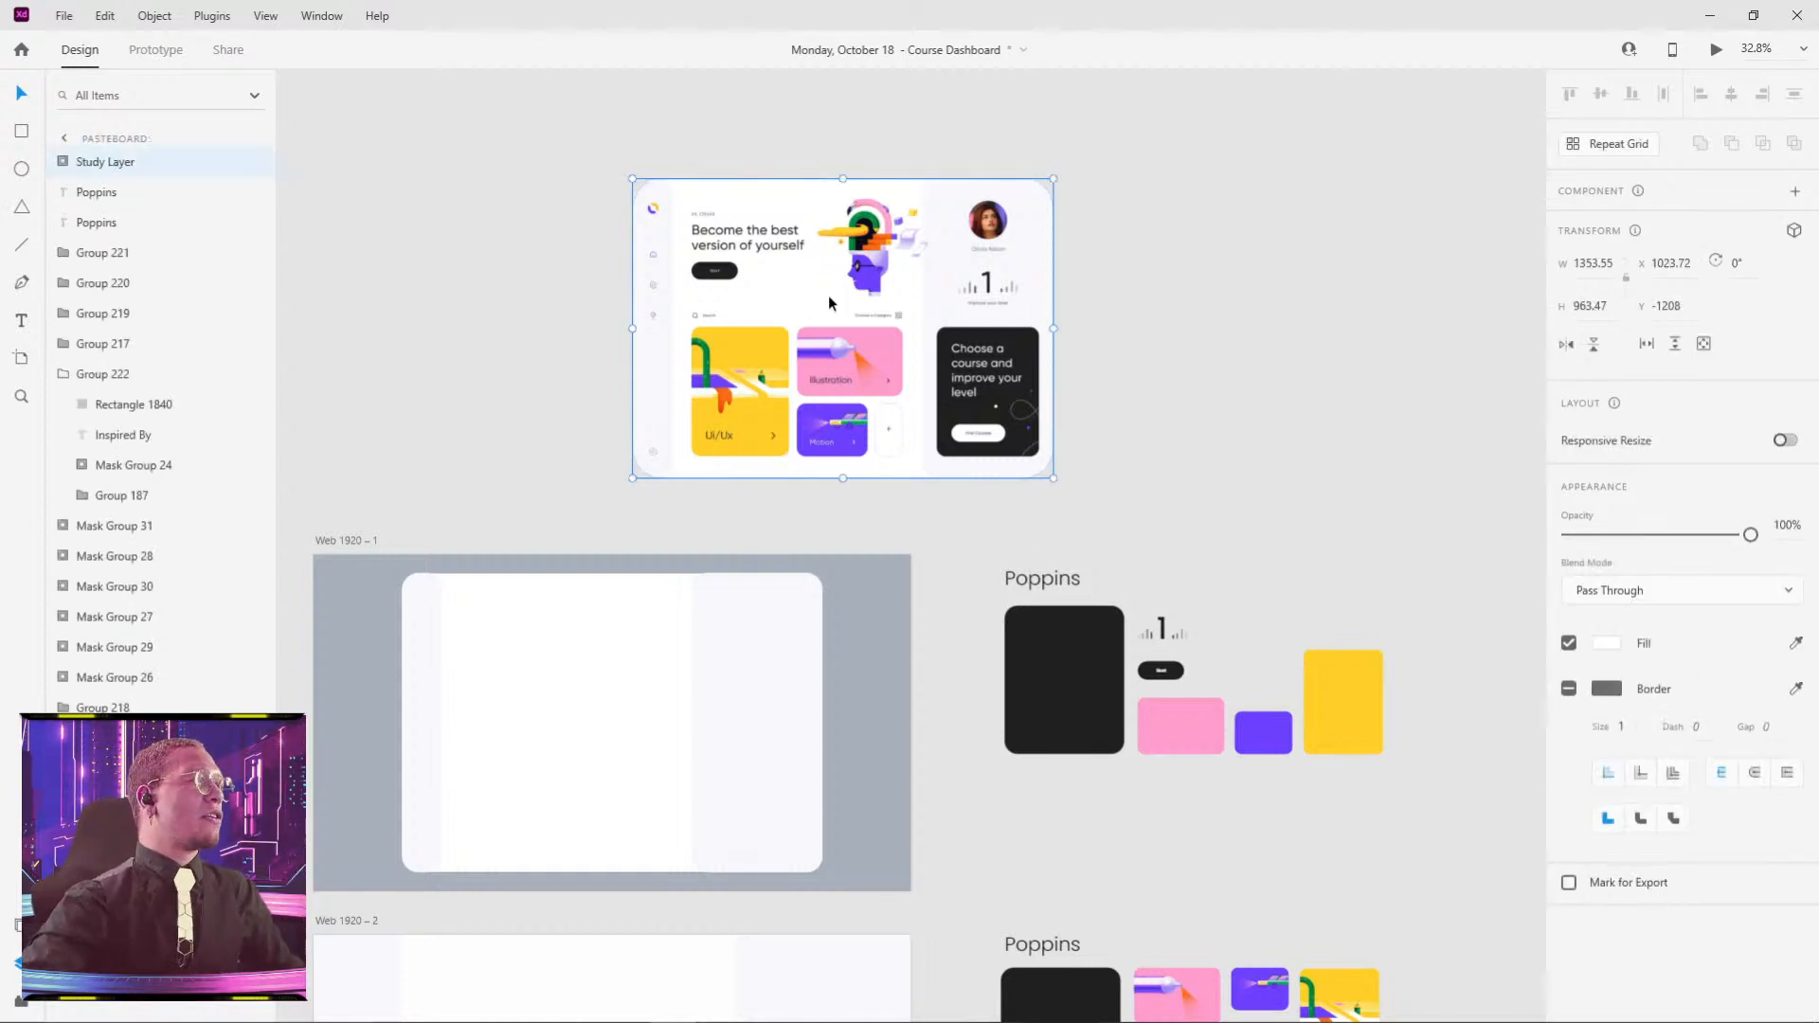
# - Bring Web 1920 – 1 into view and try moving the white card, undoing each attempt
pyautogui.moveTo(507, 630); pyautogui.dragTo(1053, 318)
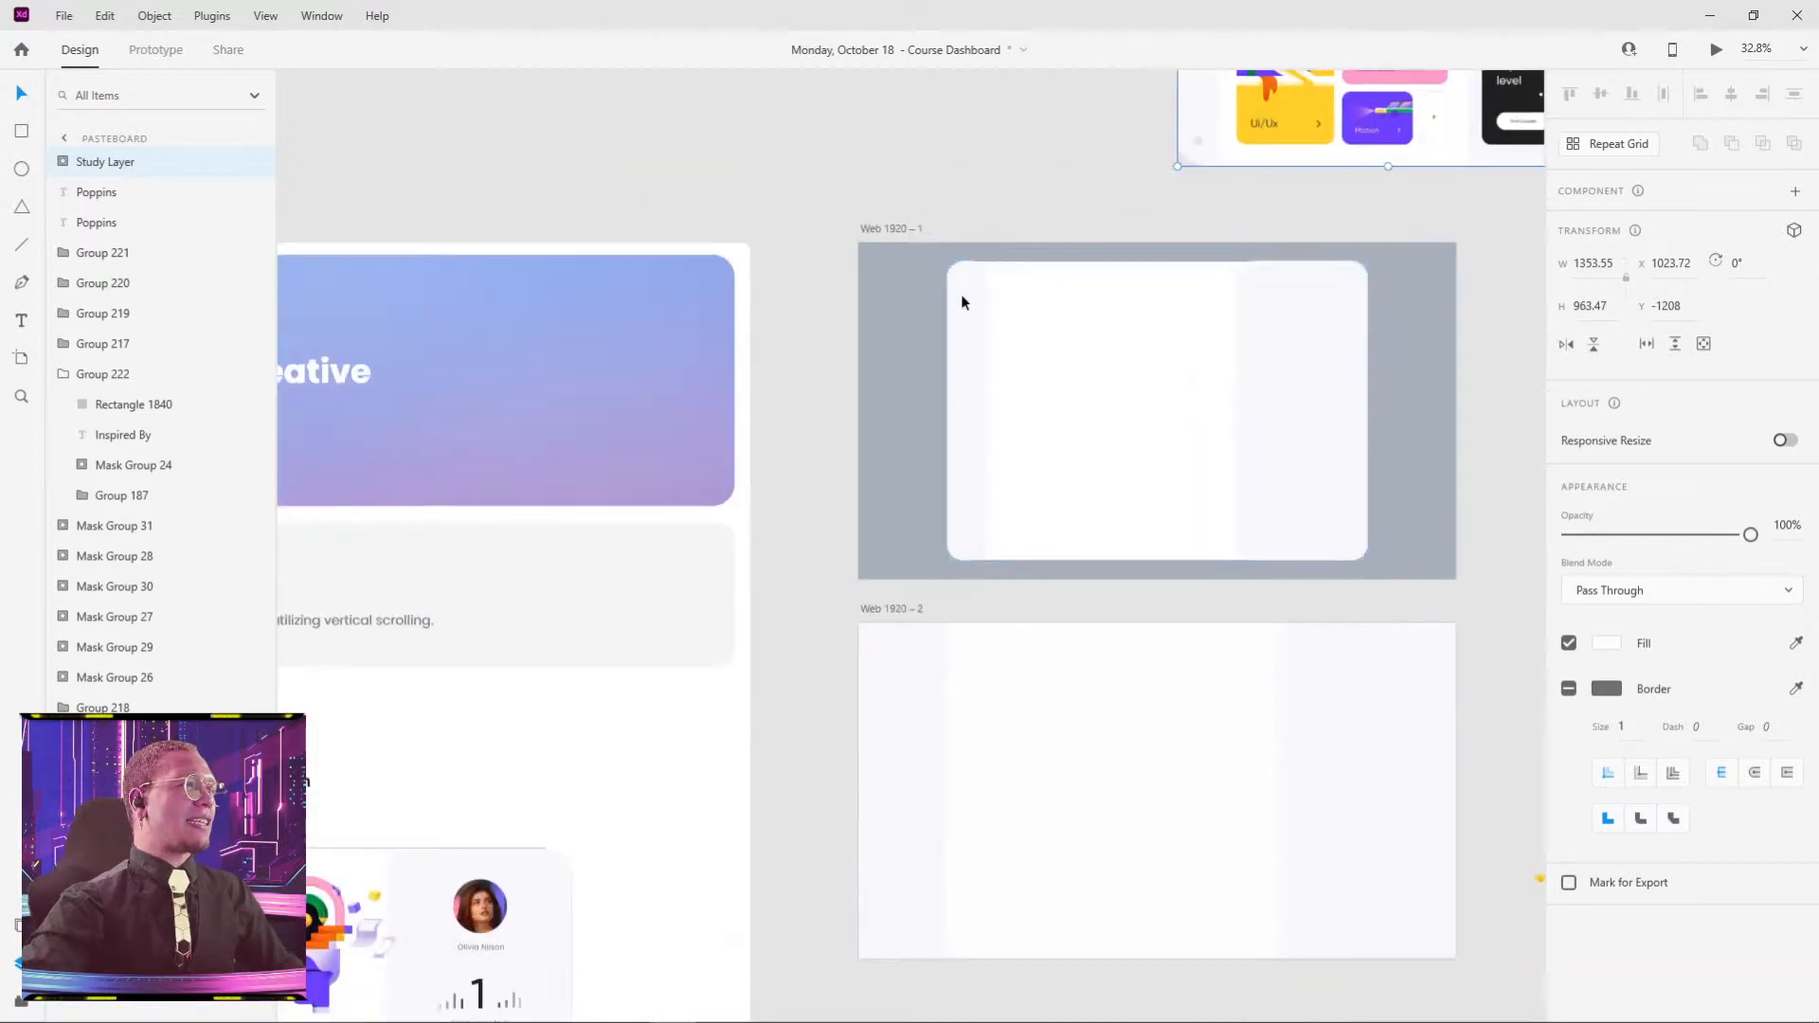
pyautogui.moveTo(1133, 415); pyautogui.dragTo(563, 706)
pyautogui.scroll(4, 959, 388)
pyautogui.moveTo(646, 448); pyautogui.dragTo(798, 32)
pyautogui.hotkey('ctrl', 'z')
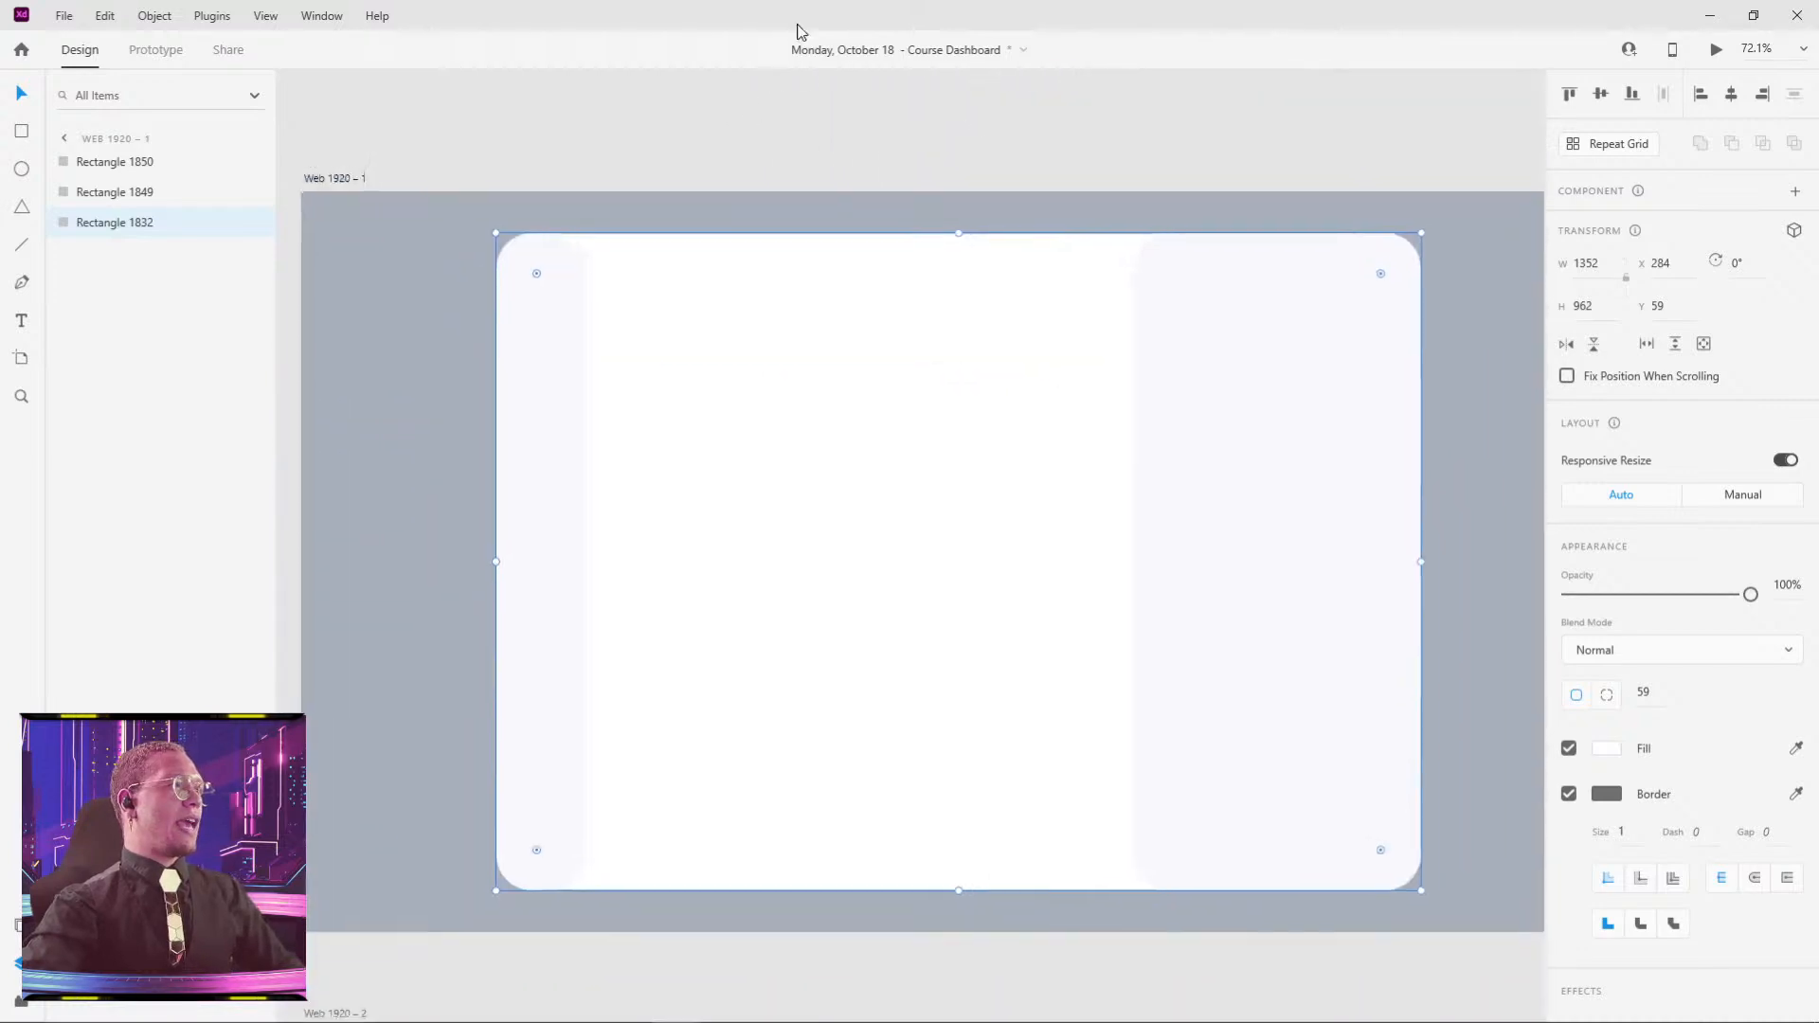
pyautogui.moveTo(901, 504); pyautogui.dragTo(966, 419)
pyautogui.hotkey('ctrl', 'z')
# - Select both pale side panels (Rectangle 1849 and 1850) and delete them
pyautogui.moveTo(555, 467); pyautogui.dragTo(679, 498)
pyautogui.moveTo(1263, 441); pyautogui.dragTo(1185, 474)
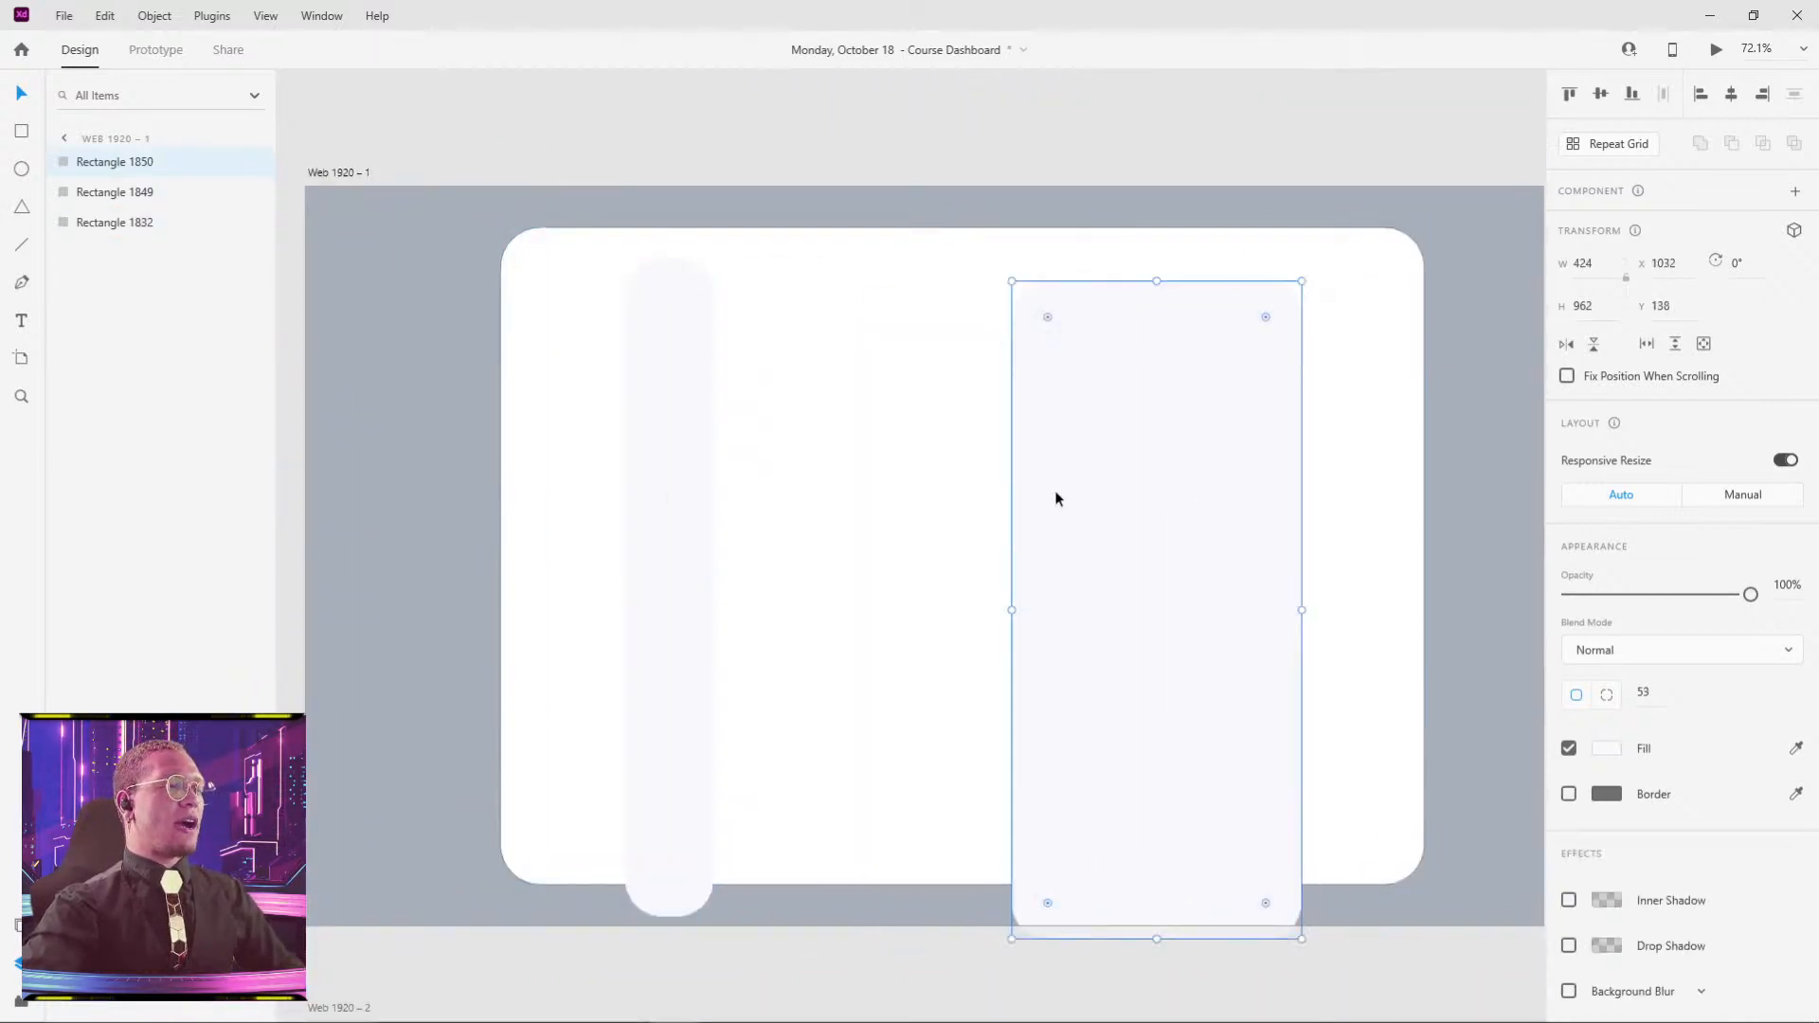
pyautogui.hotkey('ctrl', 'z')
pyautogui.hotkey('ctrl', 'z')
pyautogui.keyDown('shift'); pyautogui.click(1191, 445); pyautogui.keyUp('shift')
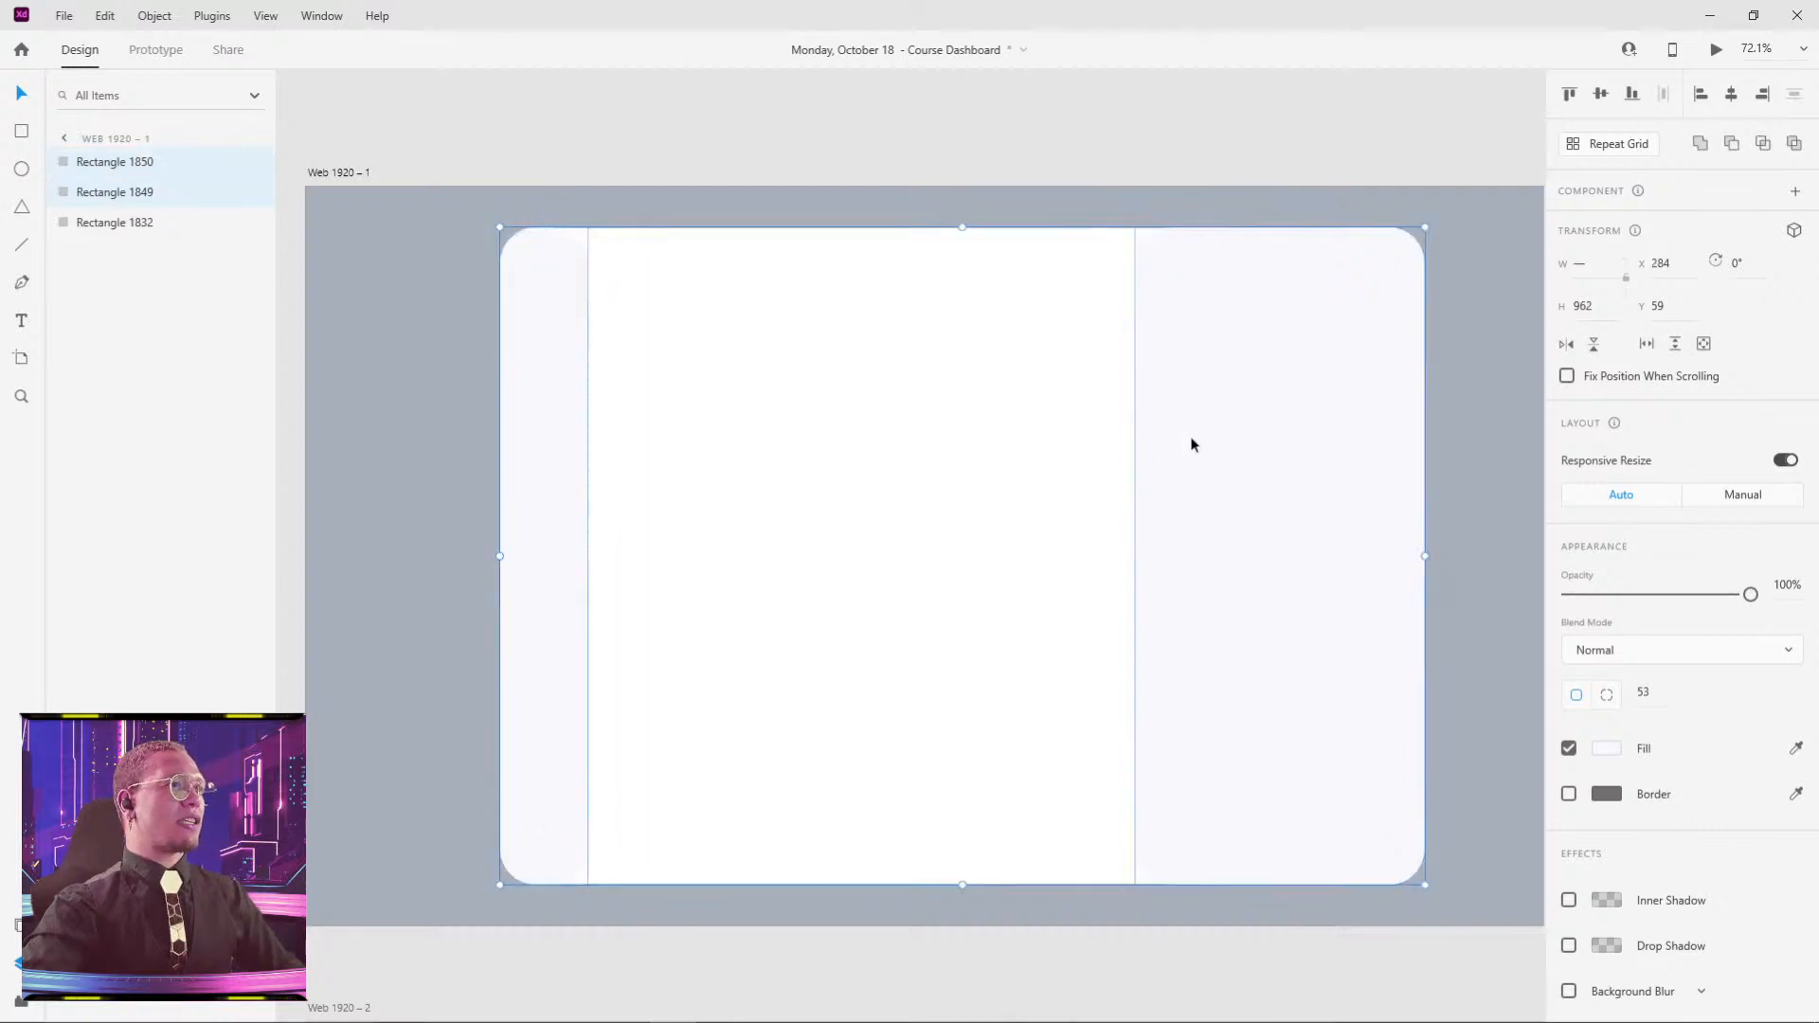
pyautogui.press('Delete')
# - Move the reference image closer to the artboard
pyautogui.scroll(-3, 1192, 445)
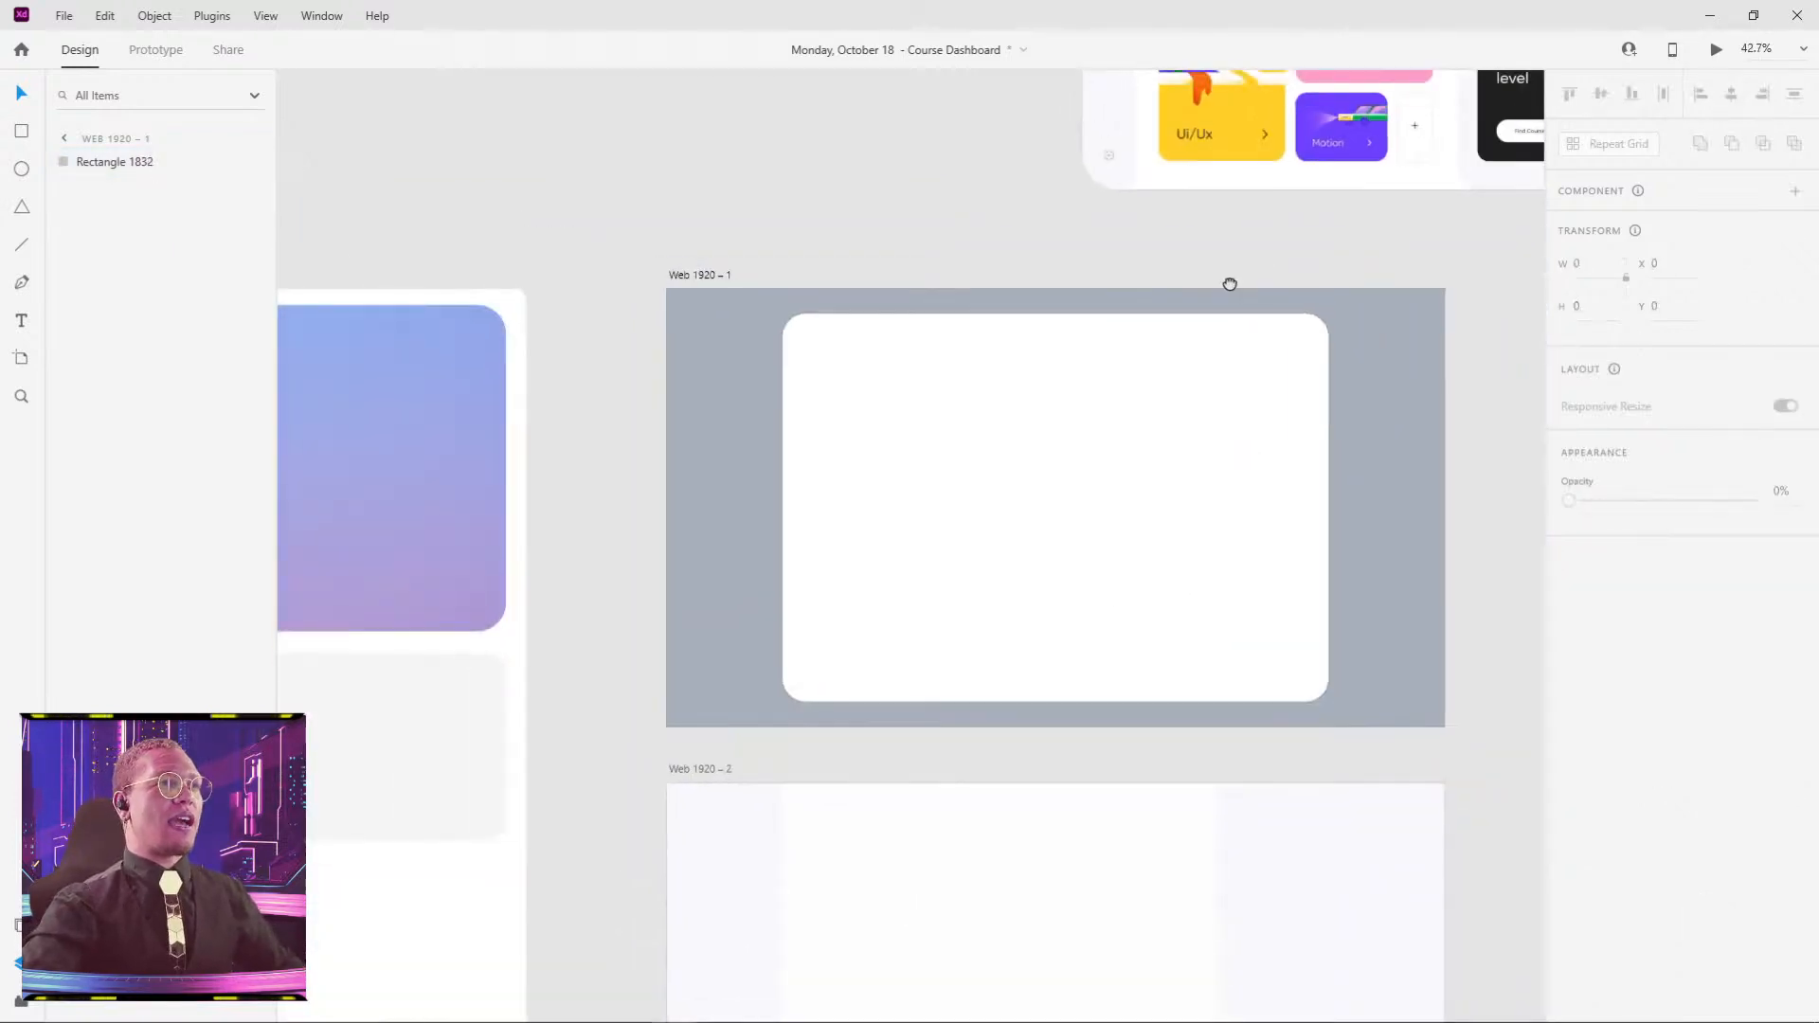
pyautogui.moveTo(1230, 280); pyautogui.dragTo(991, 435)
pyautogui.scroll(-2, 991, 435)
pyautogui.moveTo(1103, 187); pyautogui.dragTo(945, 186)
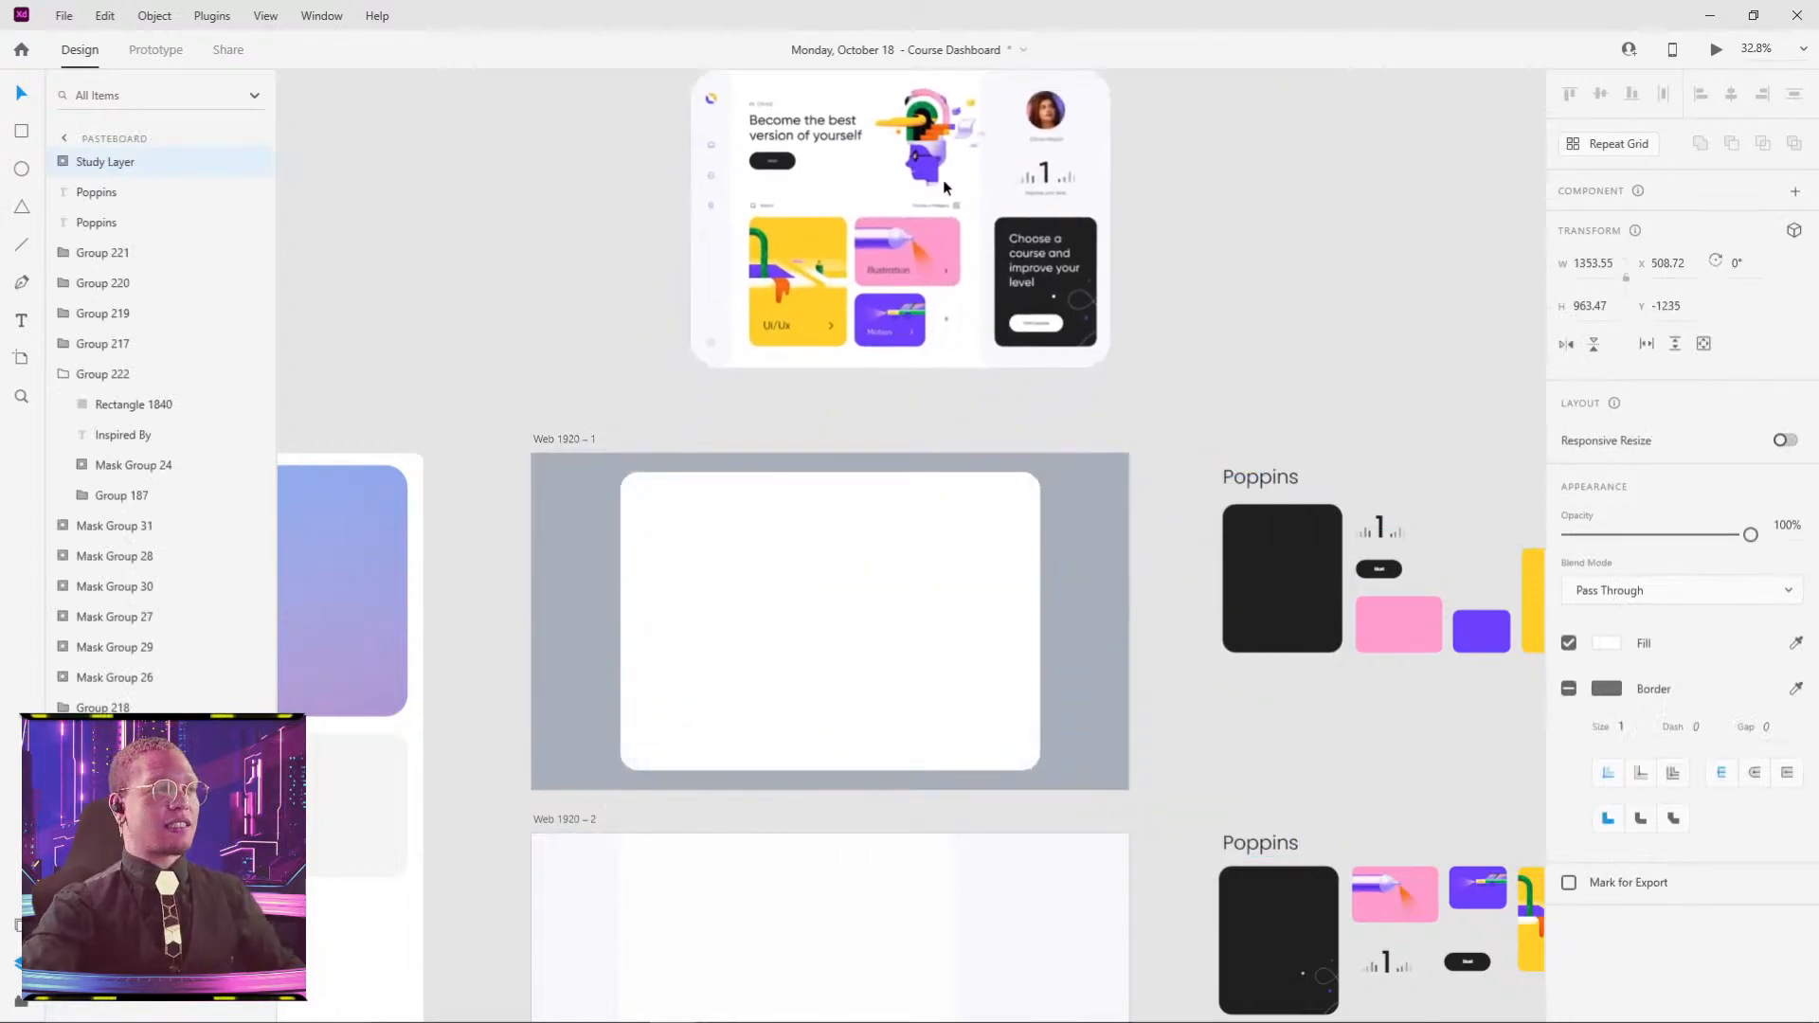
# - Select the inspiration image inside the Inspired By group on the challenge brief artboard
pyautogui.moveTo(633, 537); pyautogui.dragTo(1187, 316)
pyautogui.moveTo(768, 720); pyautogui.dragTo(981, 385)
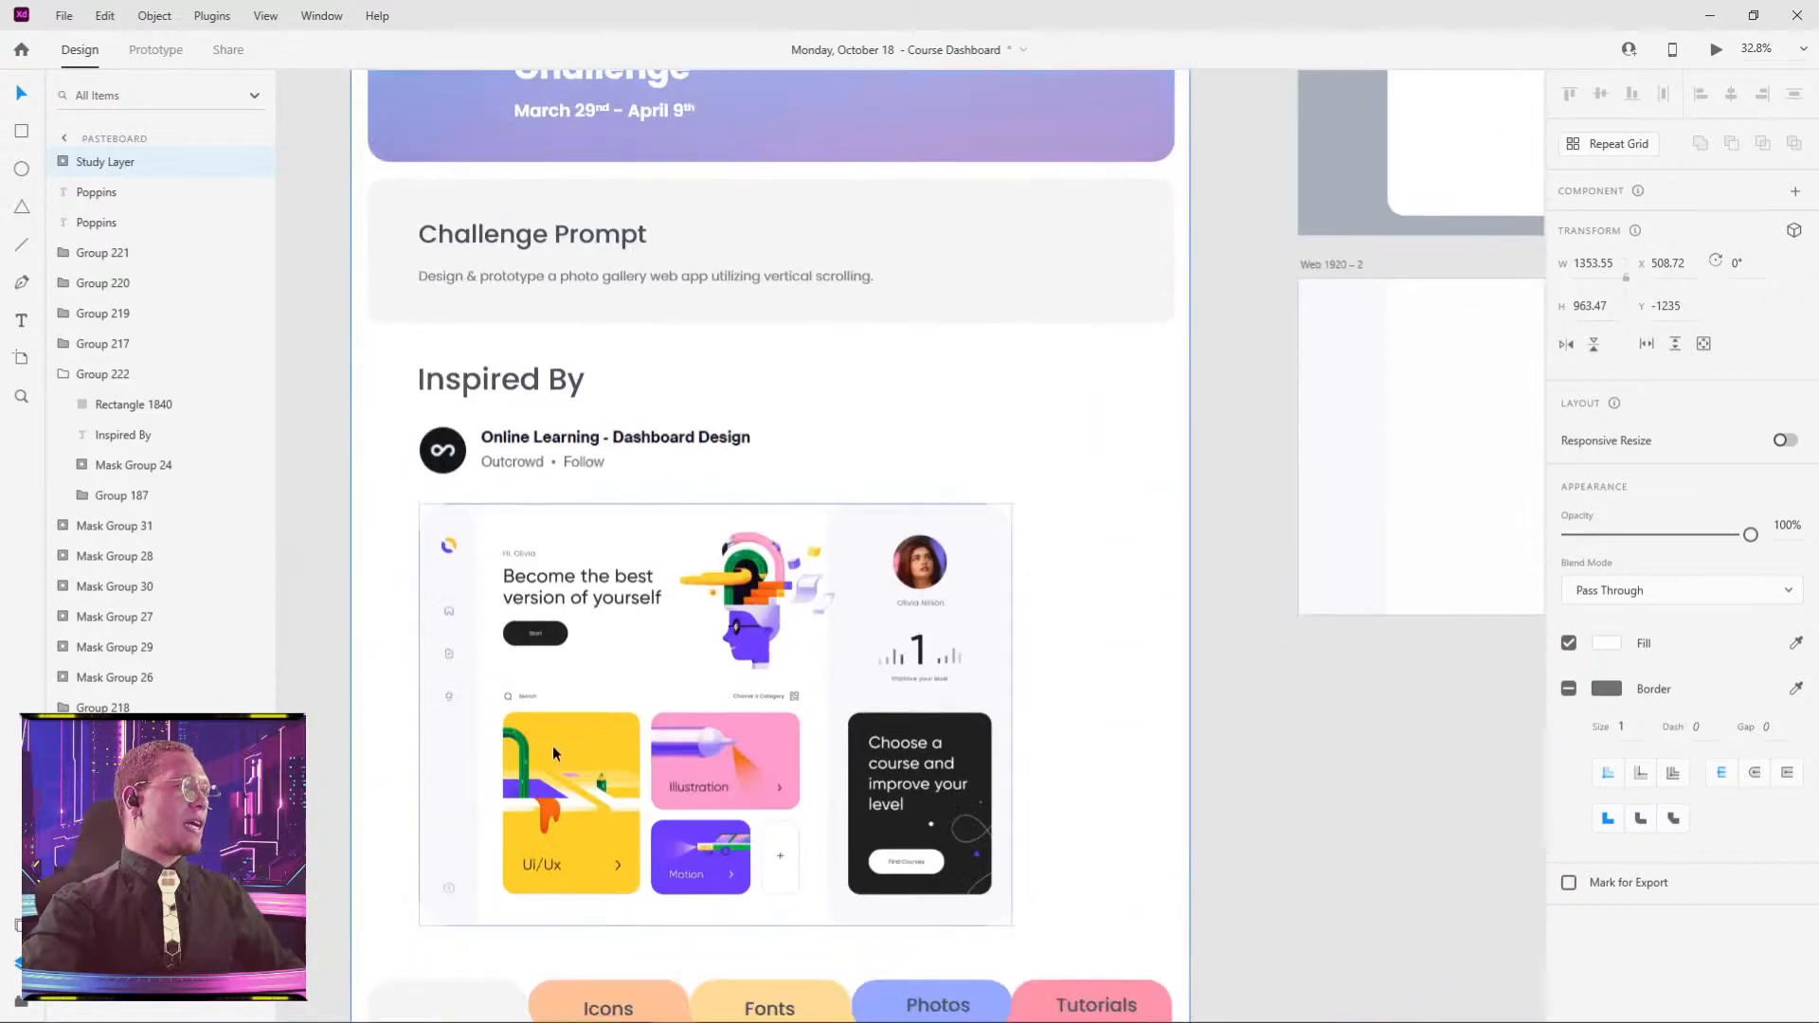
pyautogui.moveTo(553, 739); pyautogui.dragTo(606, 657)
pyautogui.doubleClick(652, 623)
pyautogui.moveTo(781, 584); pyautogui.dragTo(722, 595)
# - Undo the inspiration image move and fade the reference image to 32% opacity
pyautogui.hotkey('ctrl', 'z')
pyautogui.moveTo(1109, 423); pyautogui.dragTo(332, 993)
pyautogui.moveTo(879, 487); pyautogui.dragTo(915, 654)
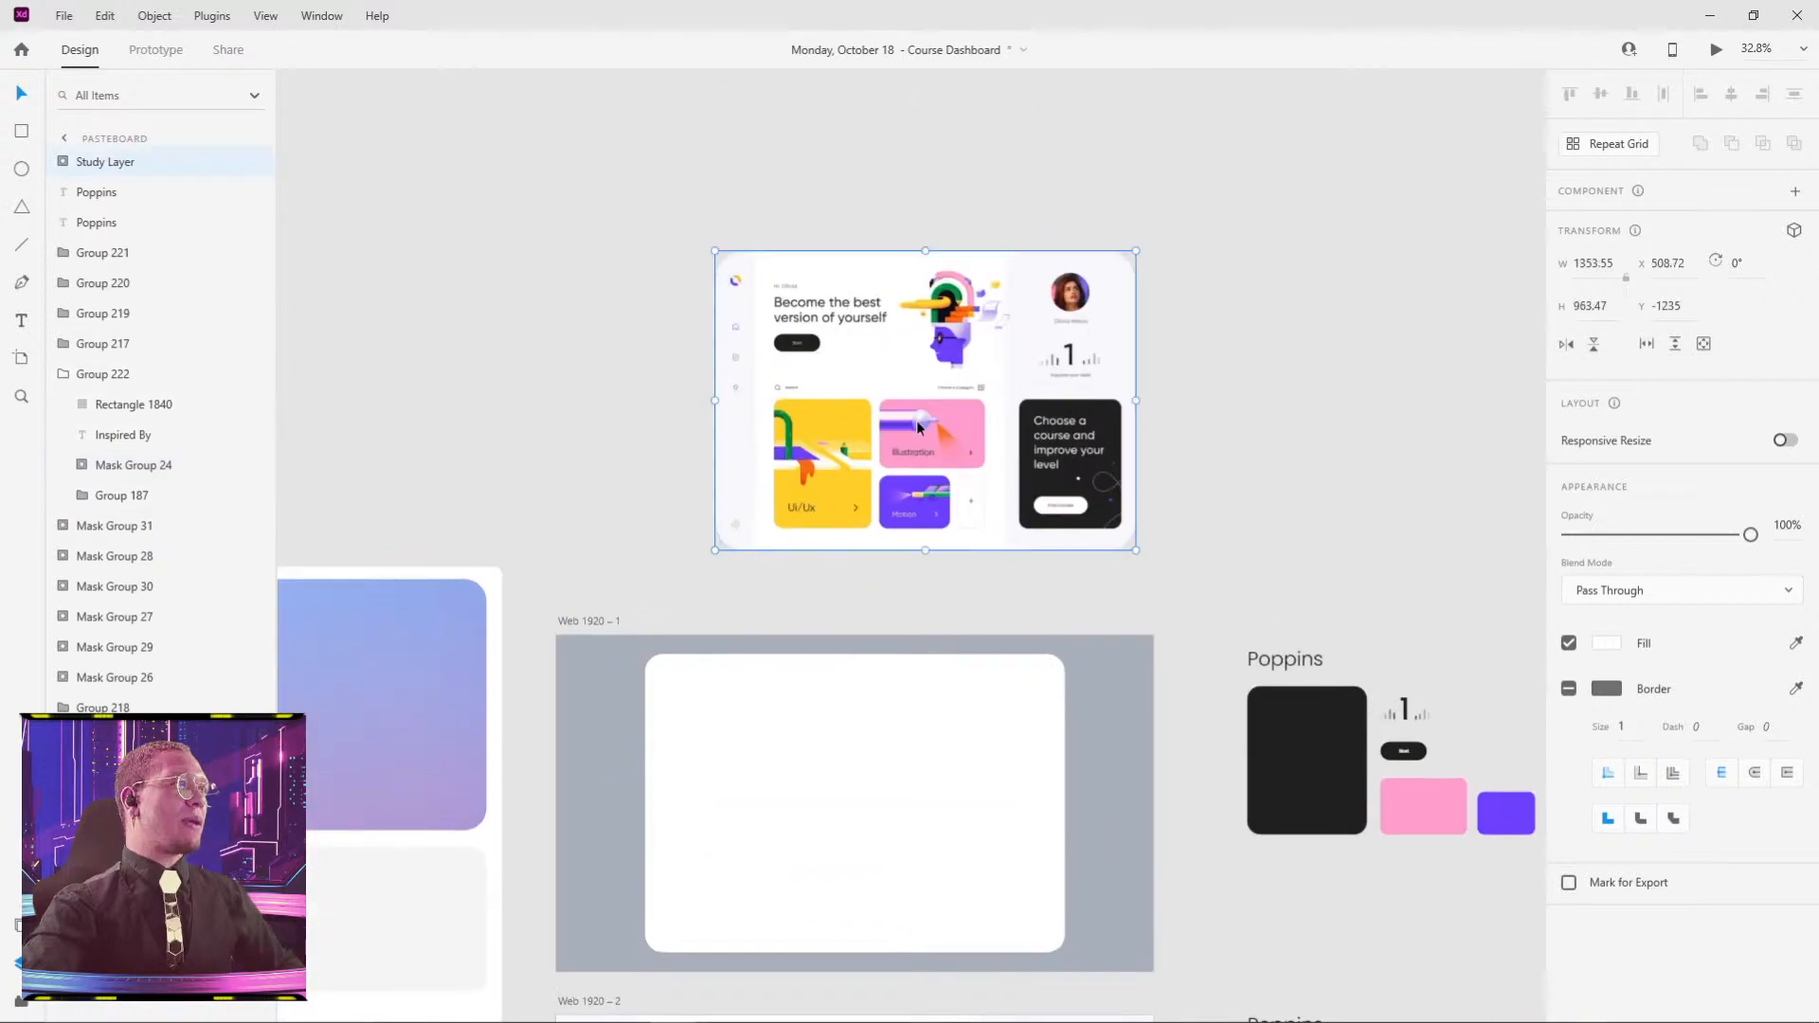
pyautogui.moveTo(909, 458); pyautogui.dragTo(864, 469)
pyautogui.click(1689, 536)
pyautogui.moveTo(1691, 537); pyautogui.dragTo(1627, 537)
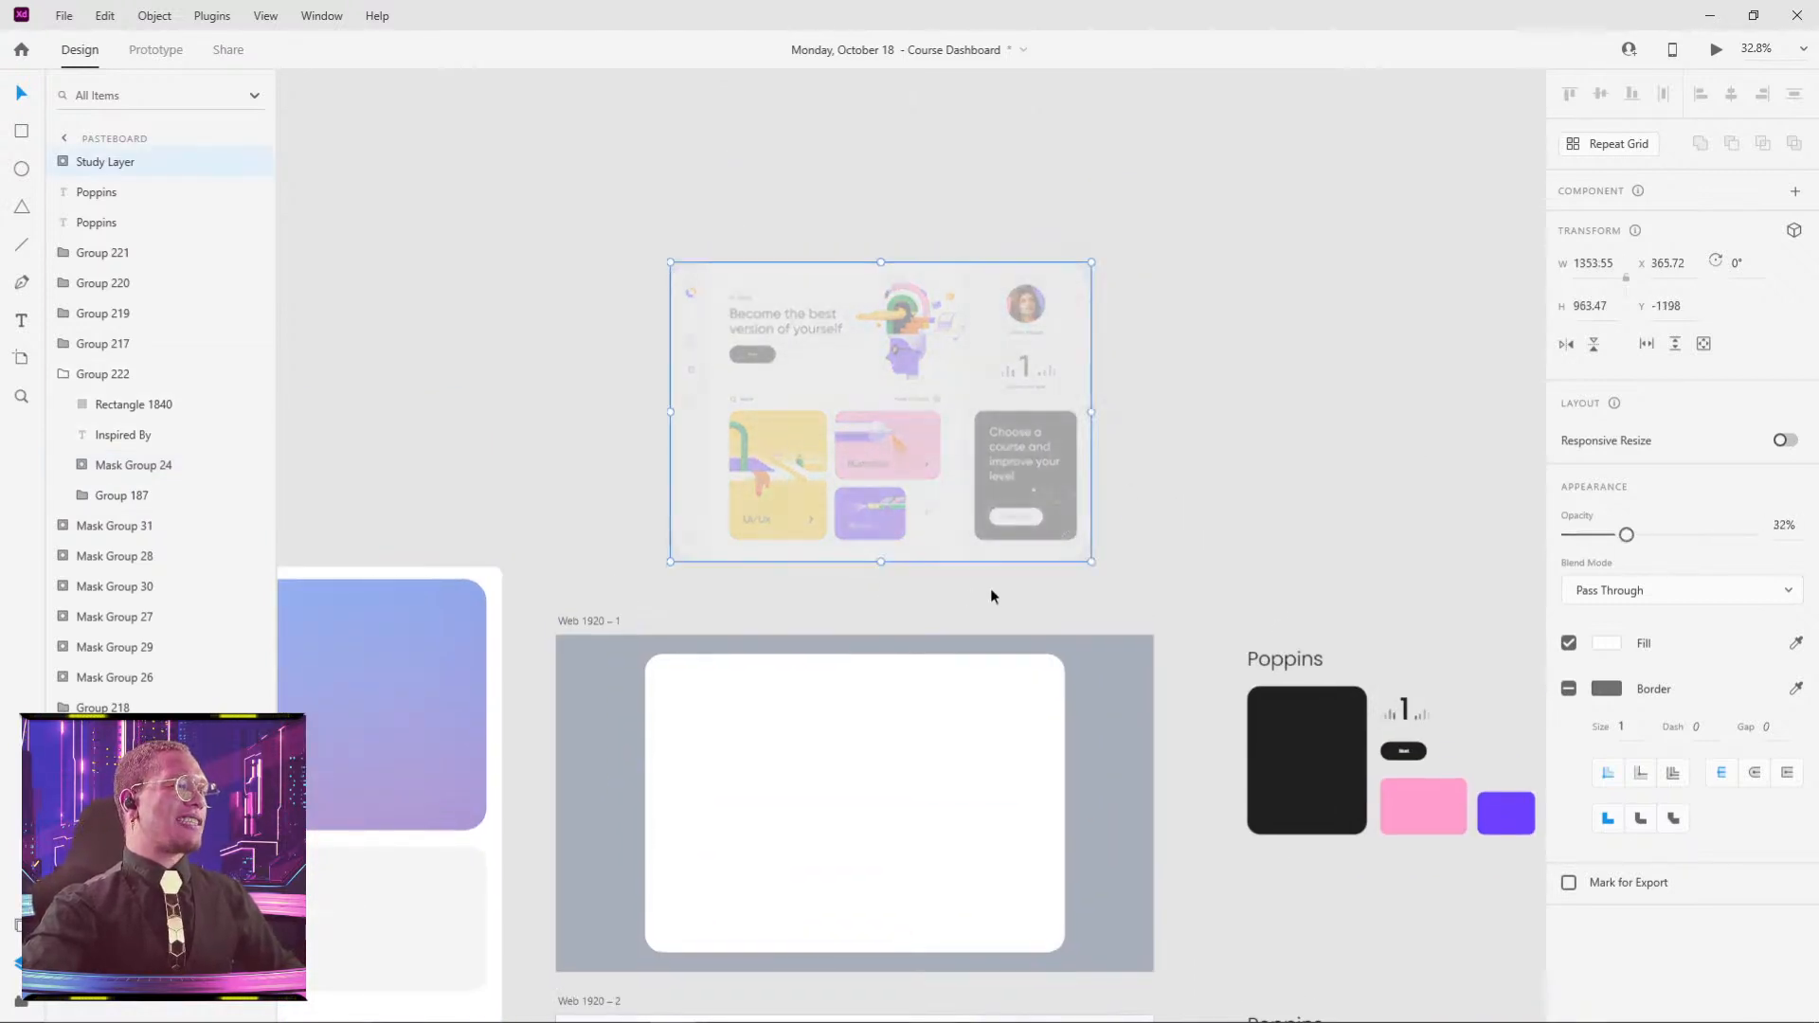
# - Drop the faded reference onto the white card of Web 1920 – 1
pyautogui.scroll(-3, 991, 596)
pyautogui.click(695, 563)
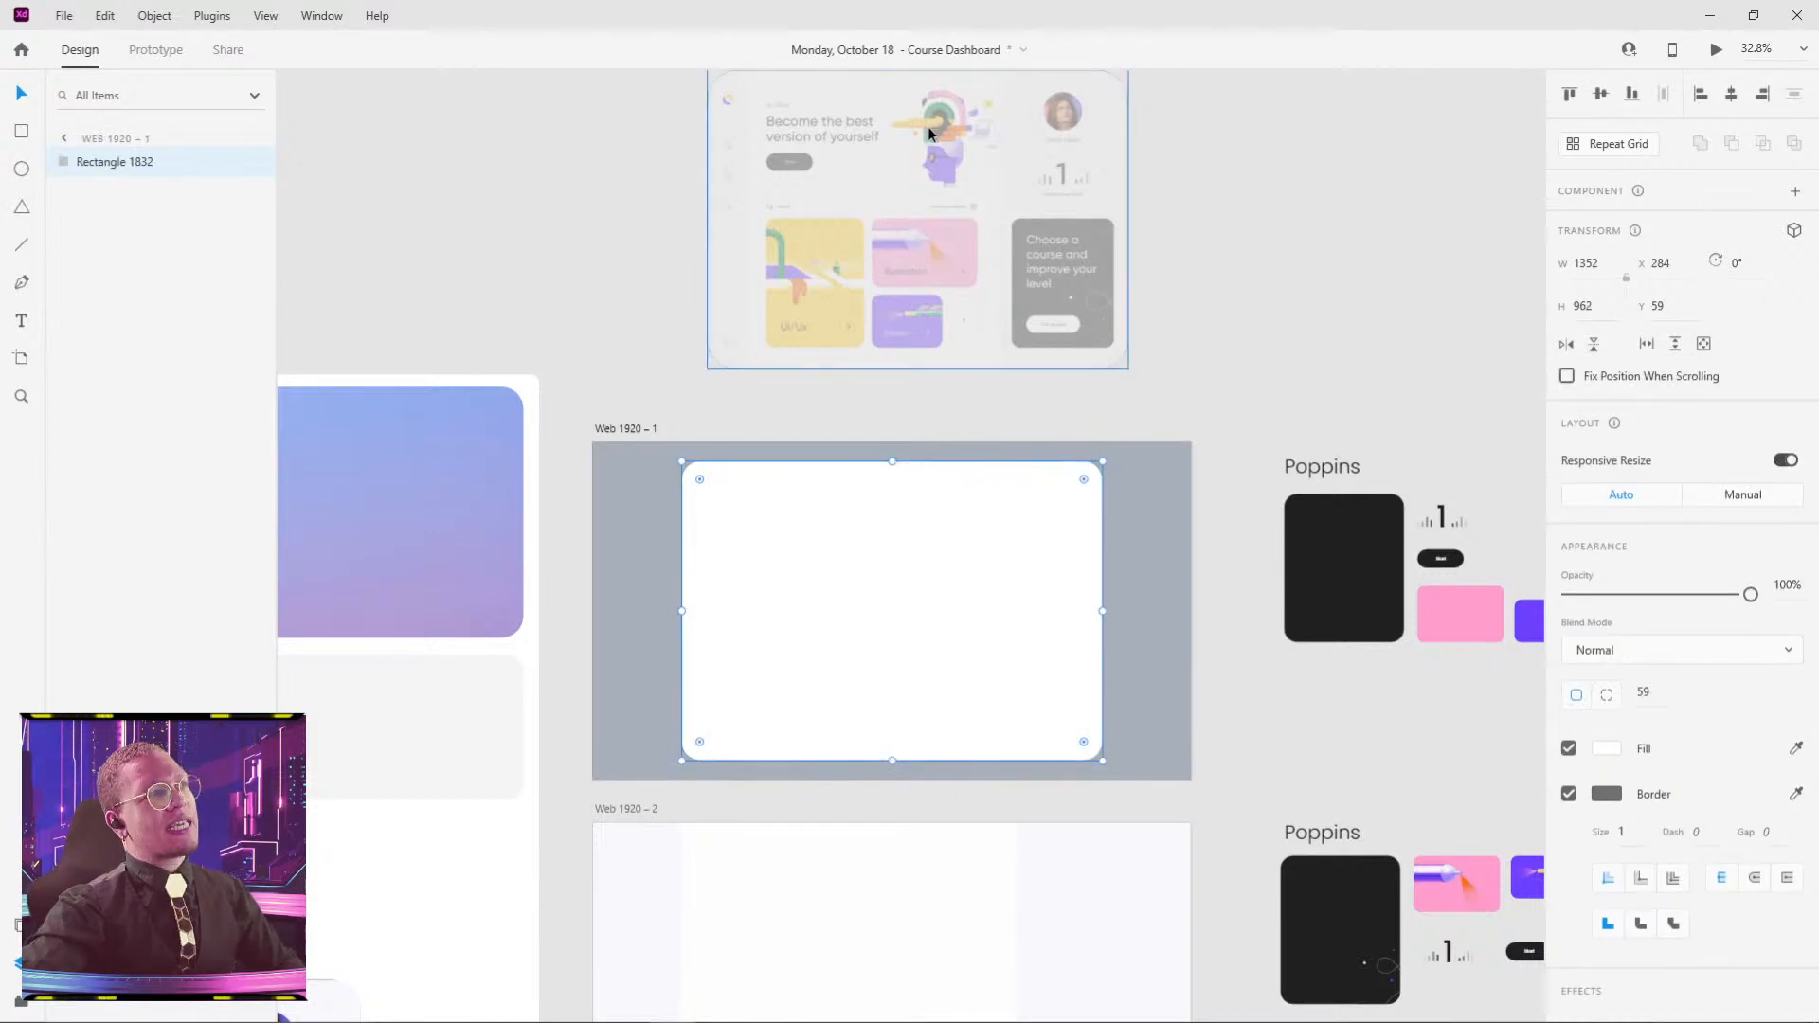
pyautogui.moveTo(929, 127); pyautogui.dragTo(901, 519)
# - Inspect Rectangles 1833 and 1834 on Web 1920 – 2 and glance at the Dribbble shot
pyautogui.scroll(-4, 796, 621)
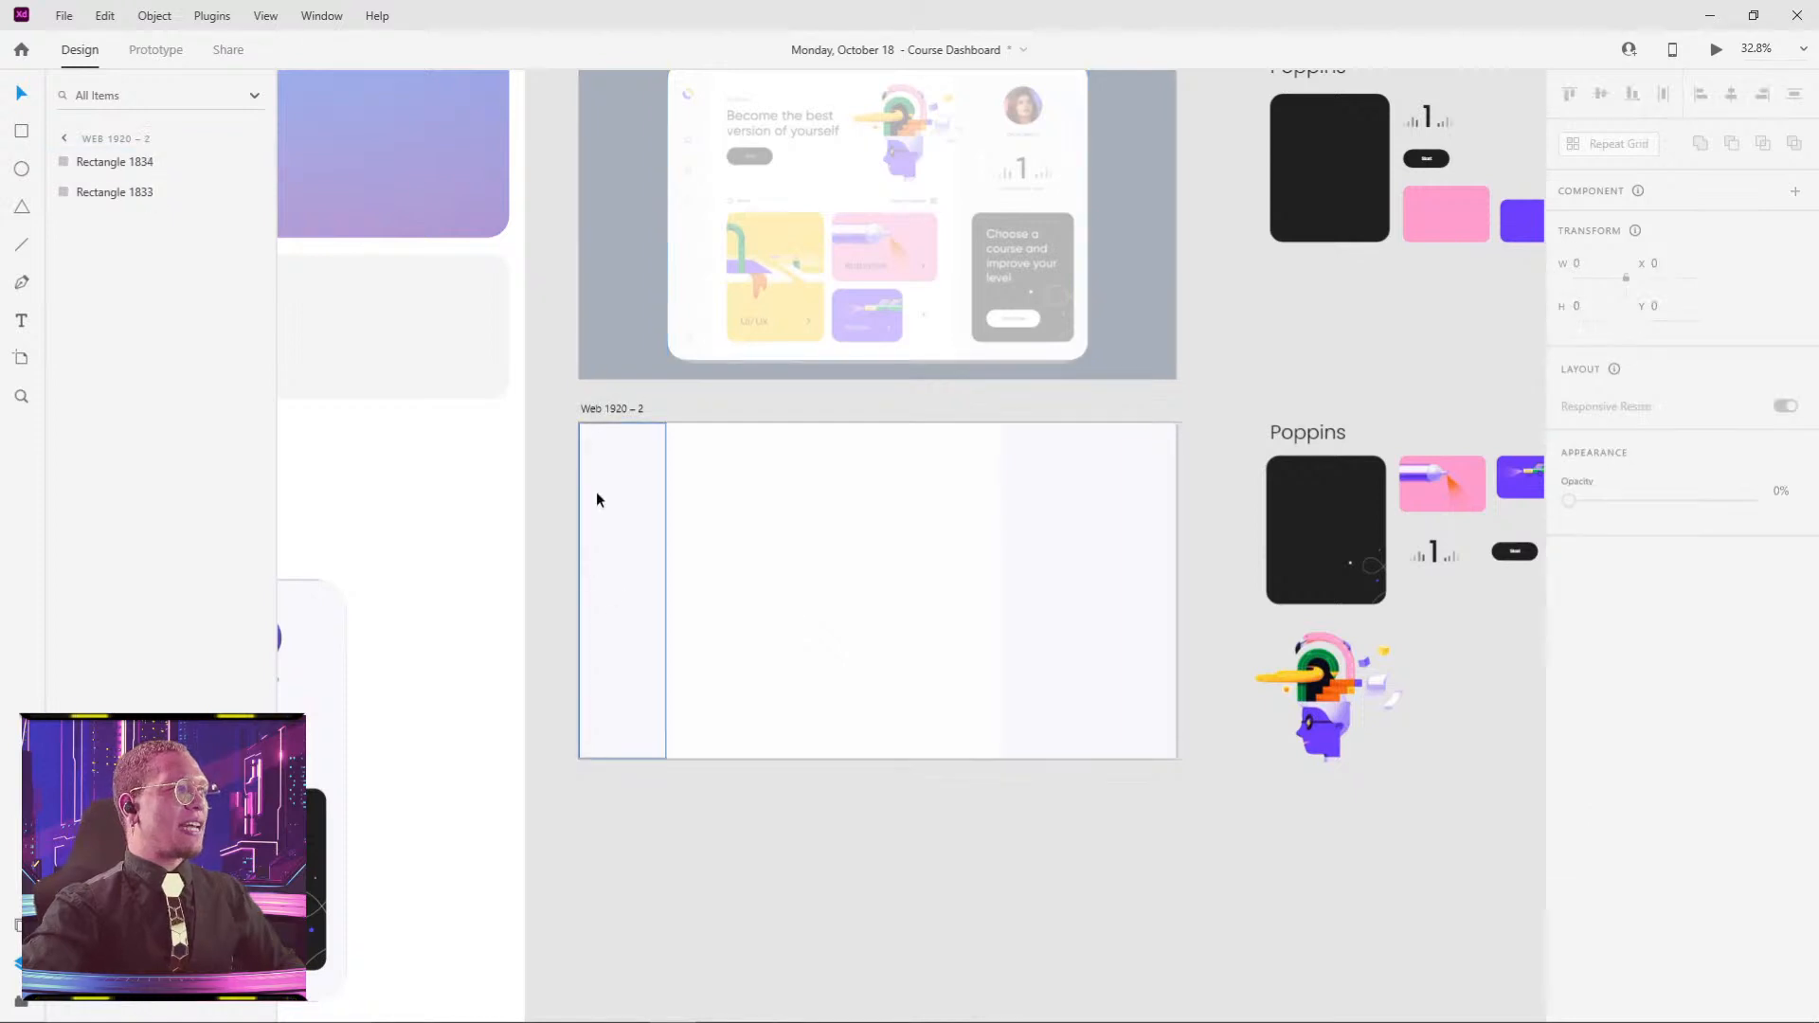
pyautogui.moveTo(546, 393); pyautogui.dragTo(1223, 841)
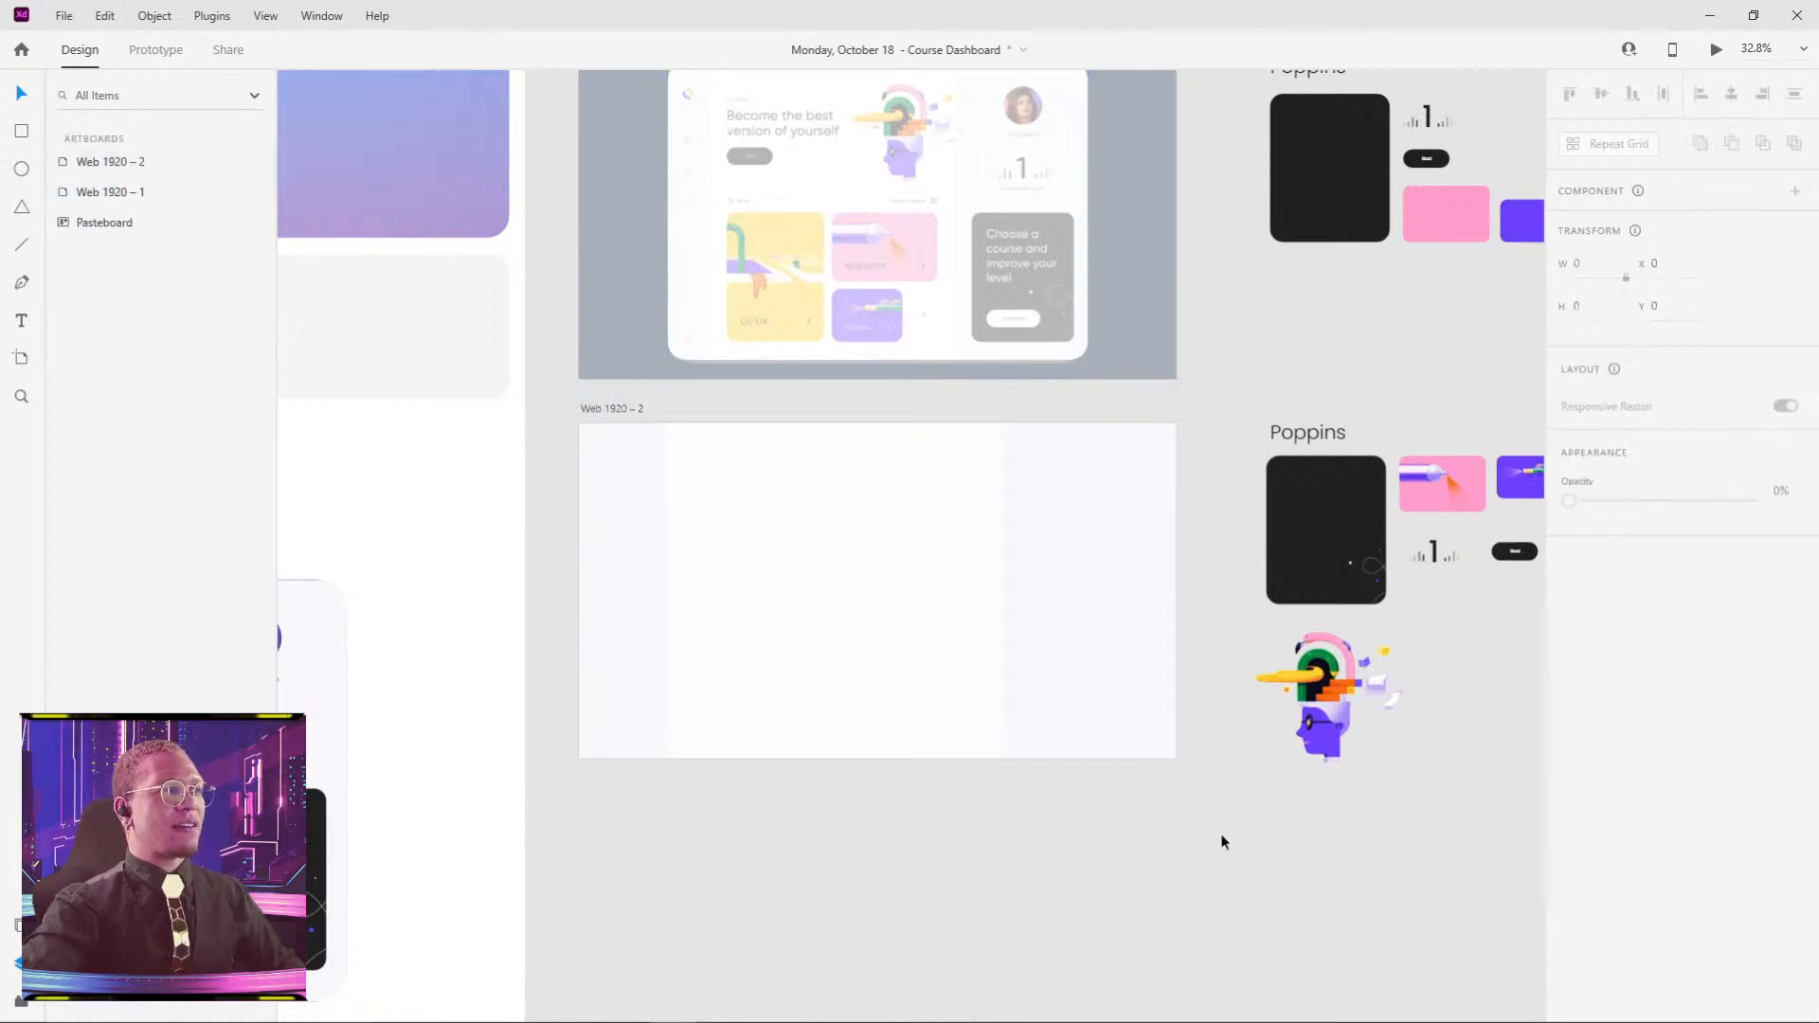
pyautogui.click(1010, 625)
pyautogui.click(752, 629)
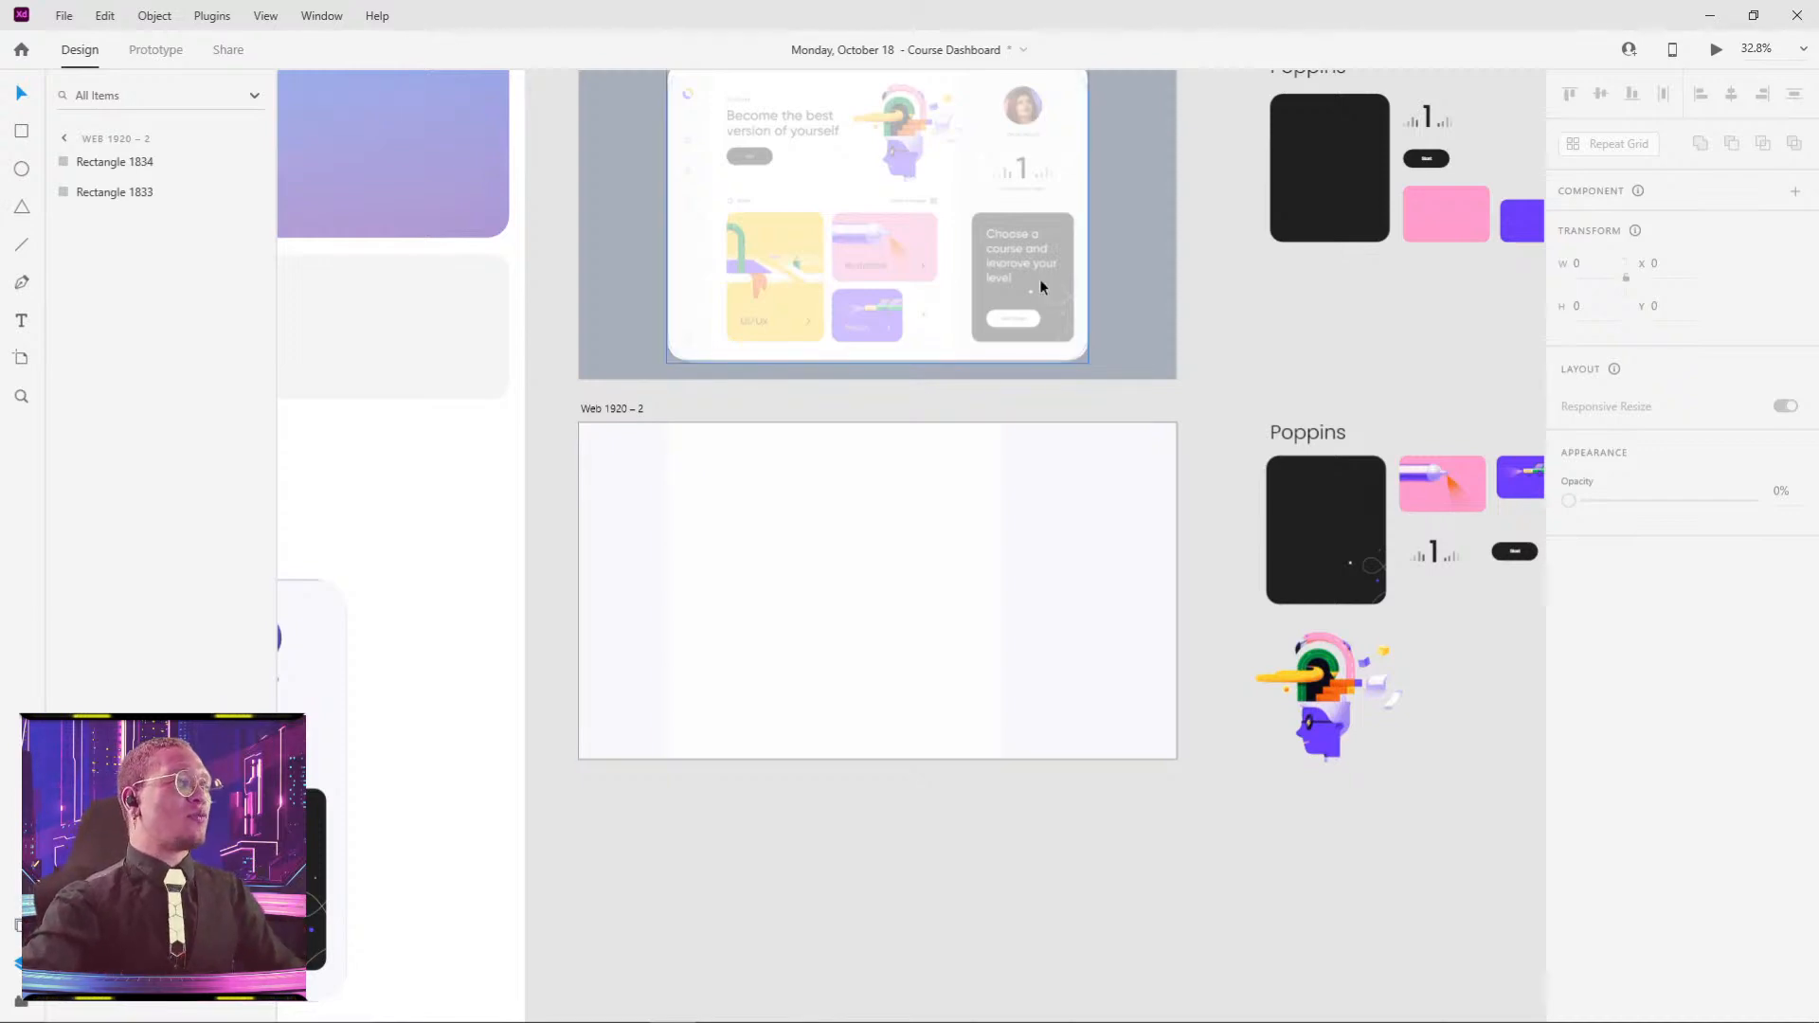
pyautogui.hotkey('alt', 'Tab')
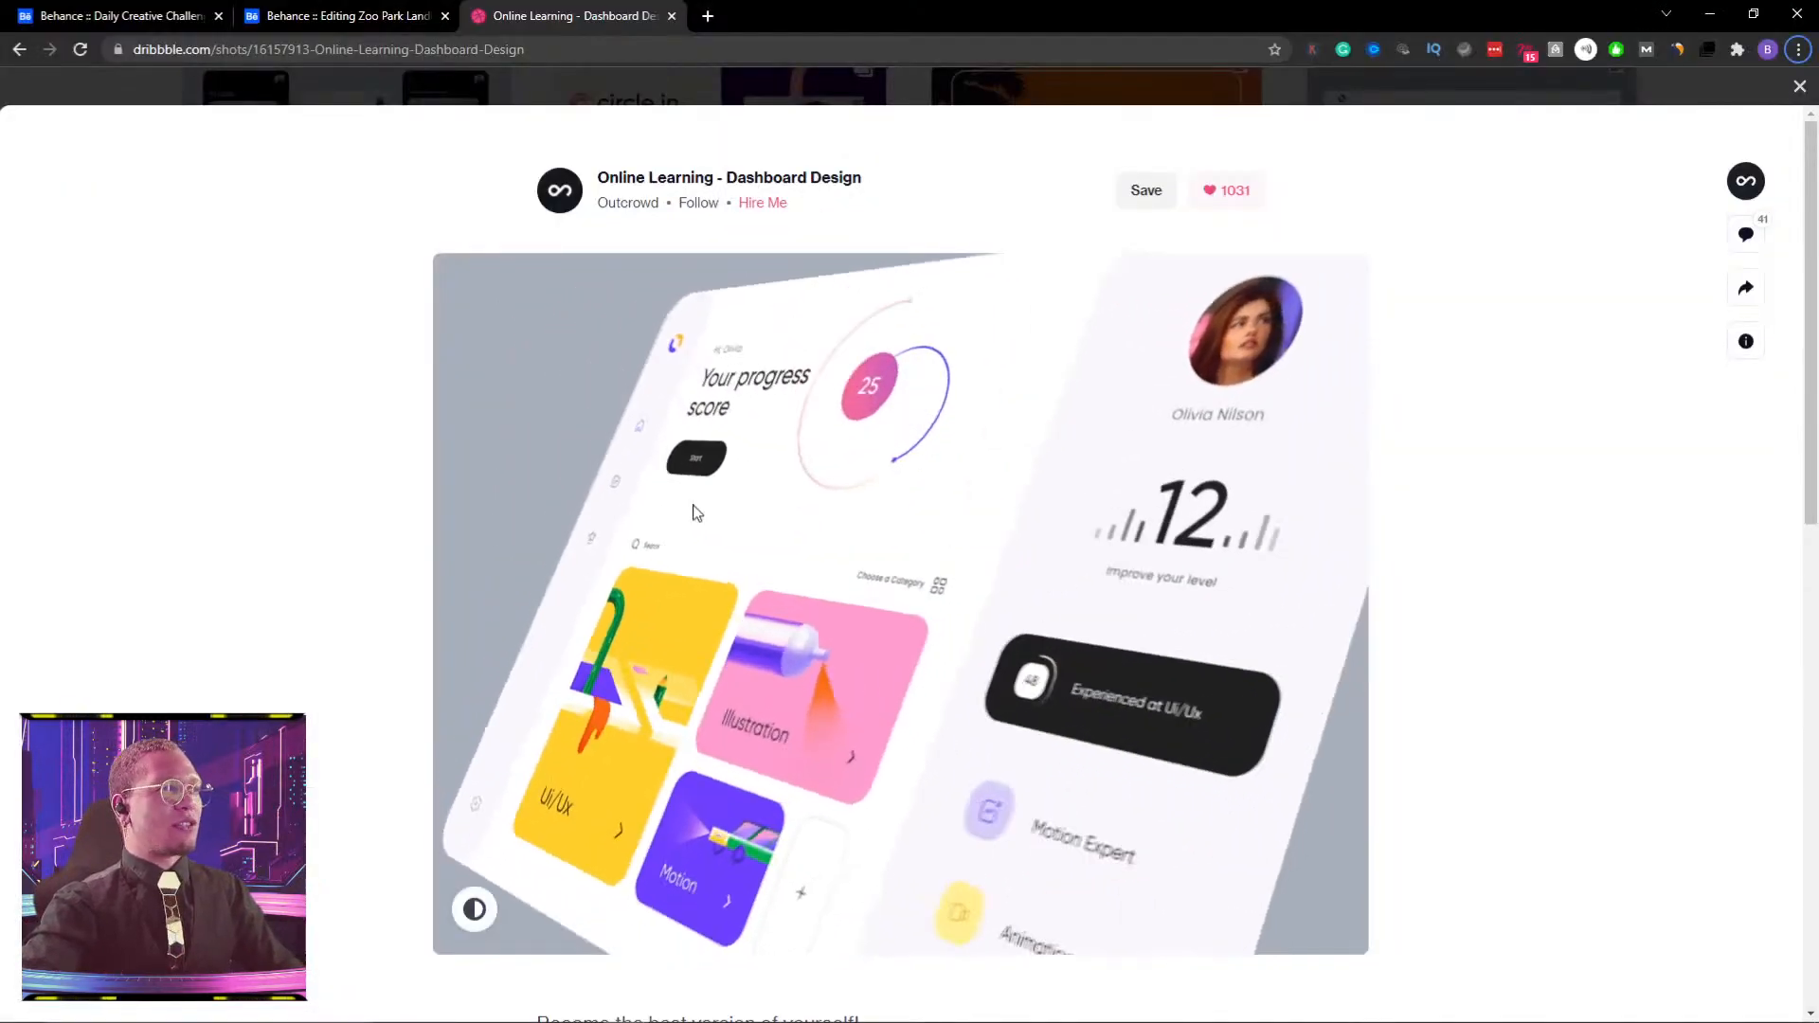
pyautogui.hotkey('alt', 'Tab')
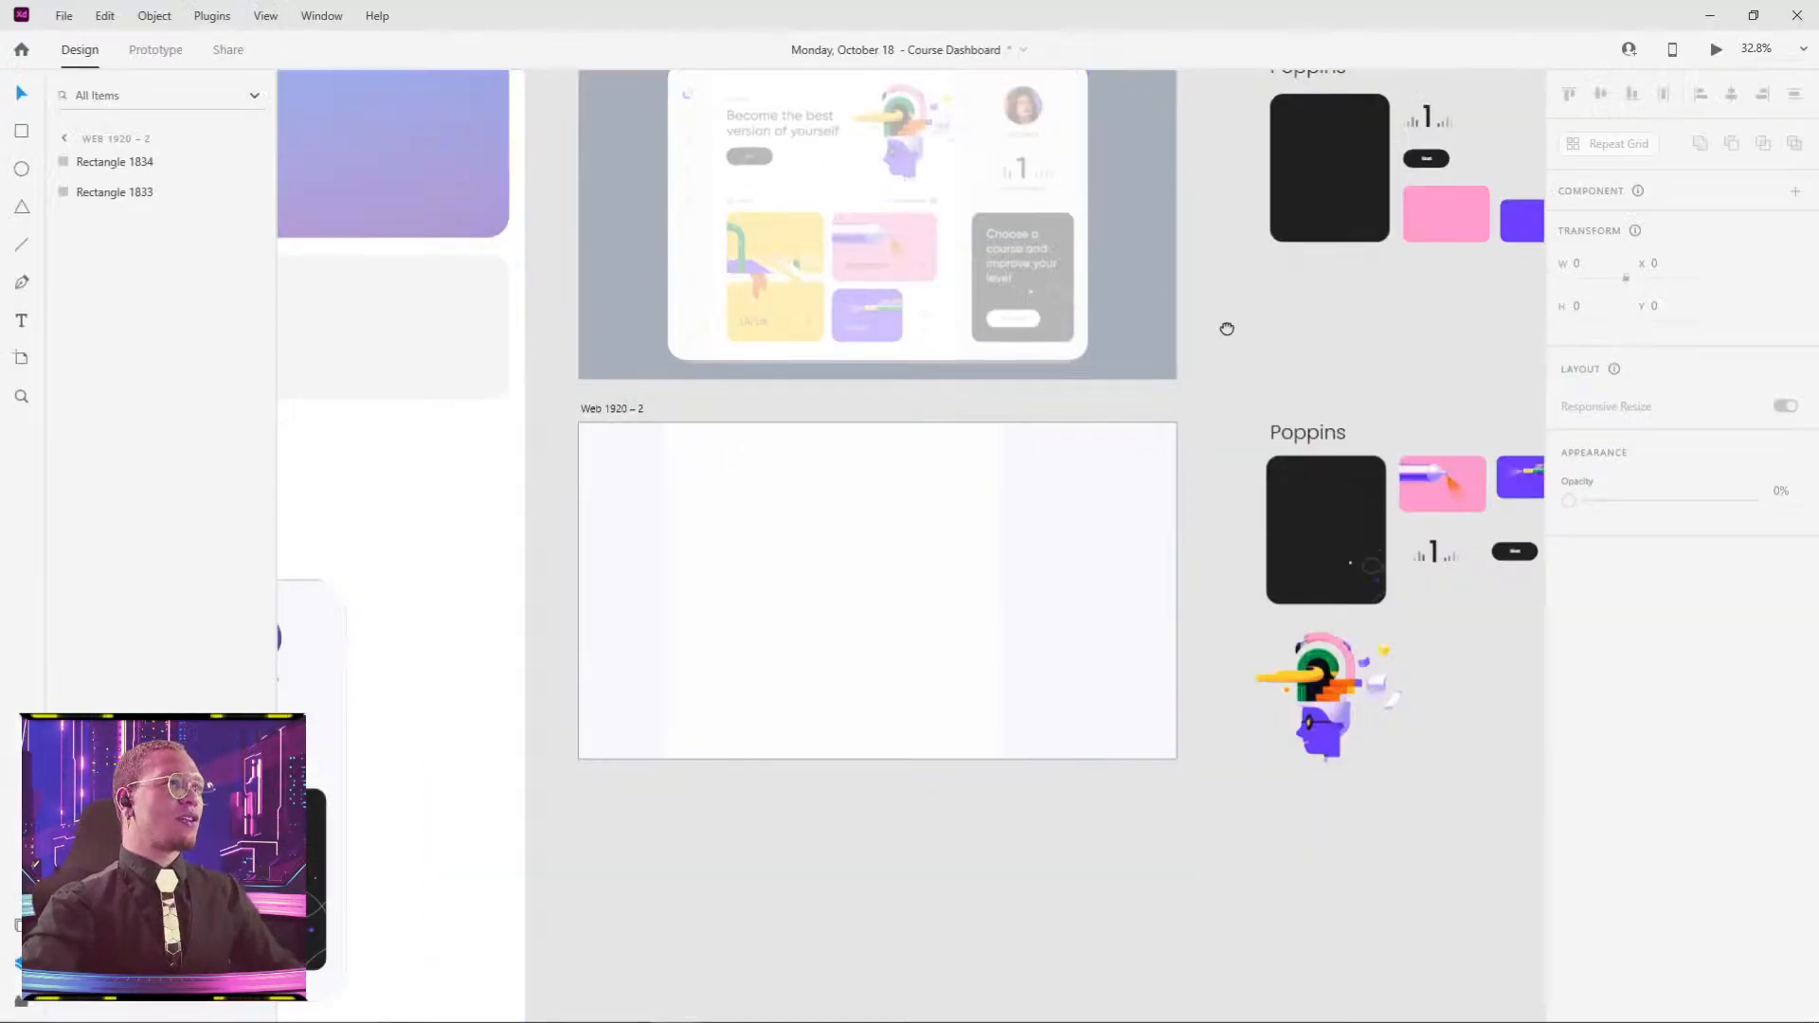
# - Zoom in and nudge the faded reference until it aligns with the white card
pyautogui.scroll(5, 950, 394)
pyautogui.scroll(2, 820, 456)
pyautogui.moveTo(759, 303); pyautogui.dragTo(921, 620)
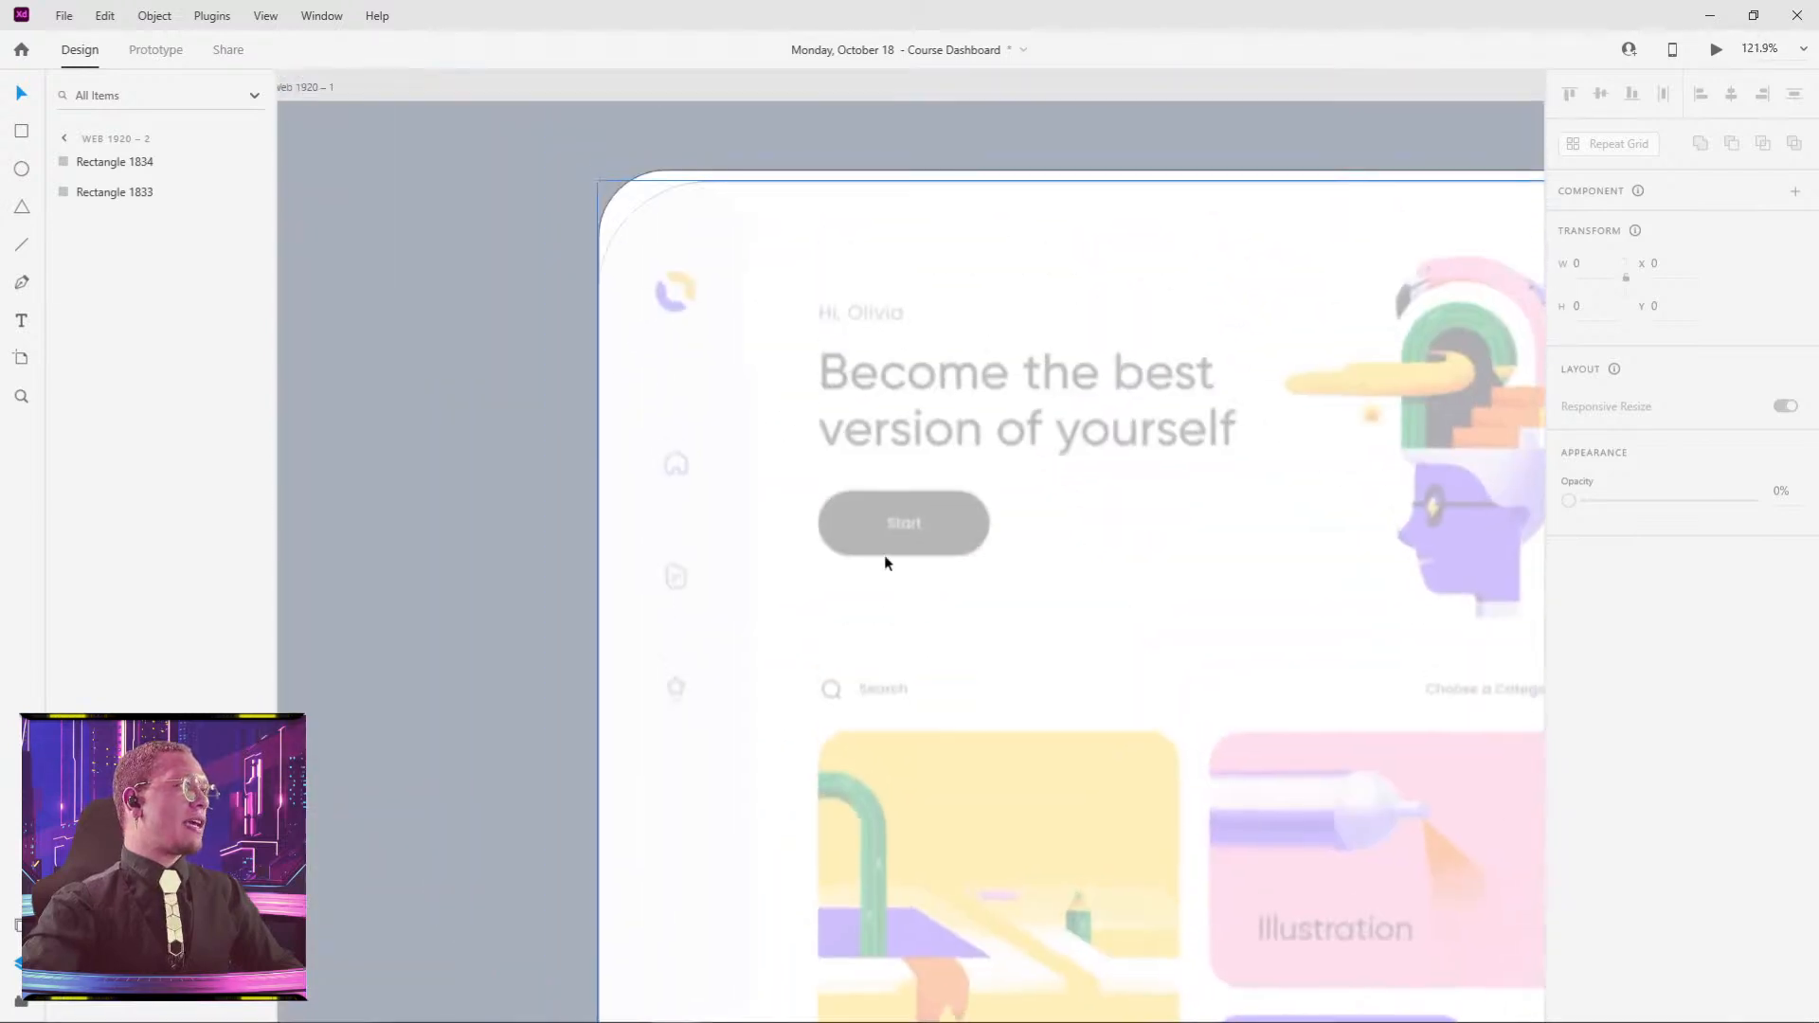
pyautogui.moveTo(878, 531)
pyautogui.mouseDown()
pyautogui.moveTo(868, 517)
pyautogui.moveTo(883, 523)
pyautogui.mouseUp()
pyautogui.moveTo(1263, 184); pyautogui.dragTo(610, 187)
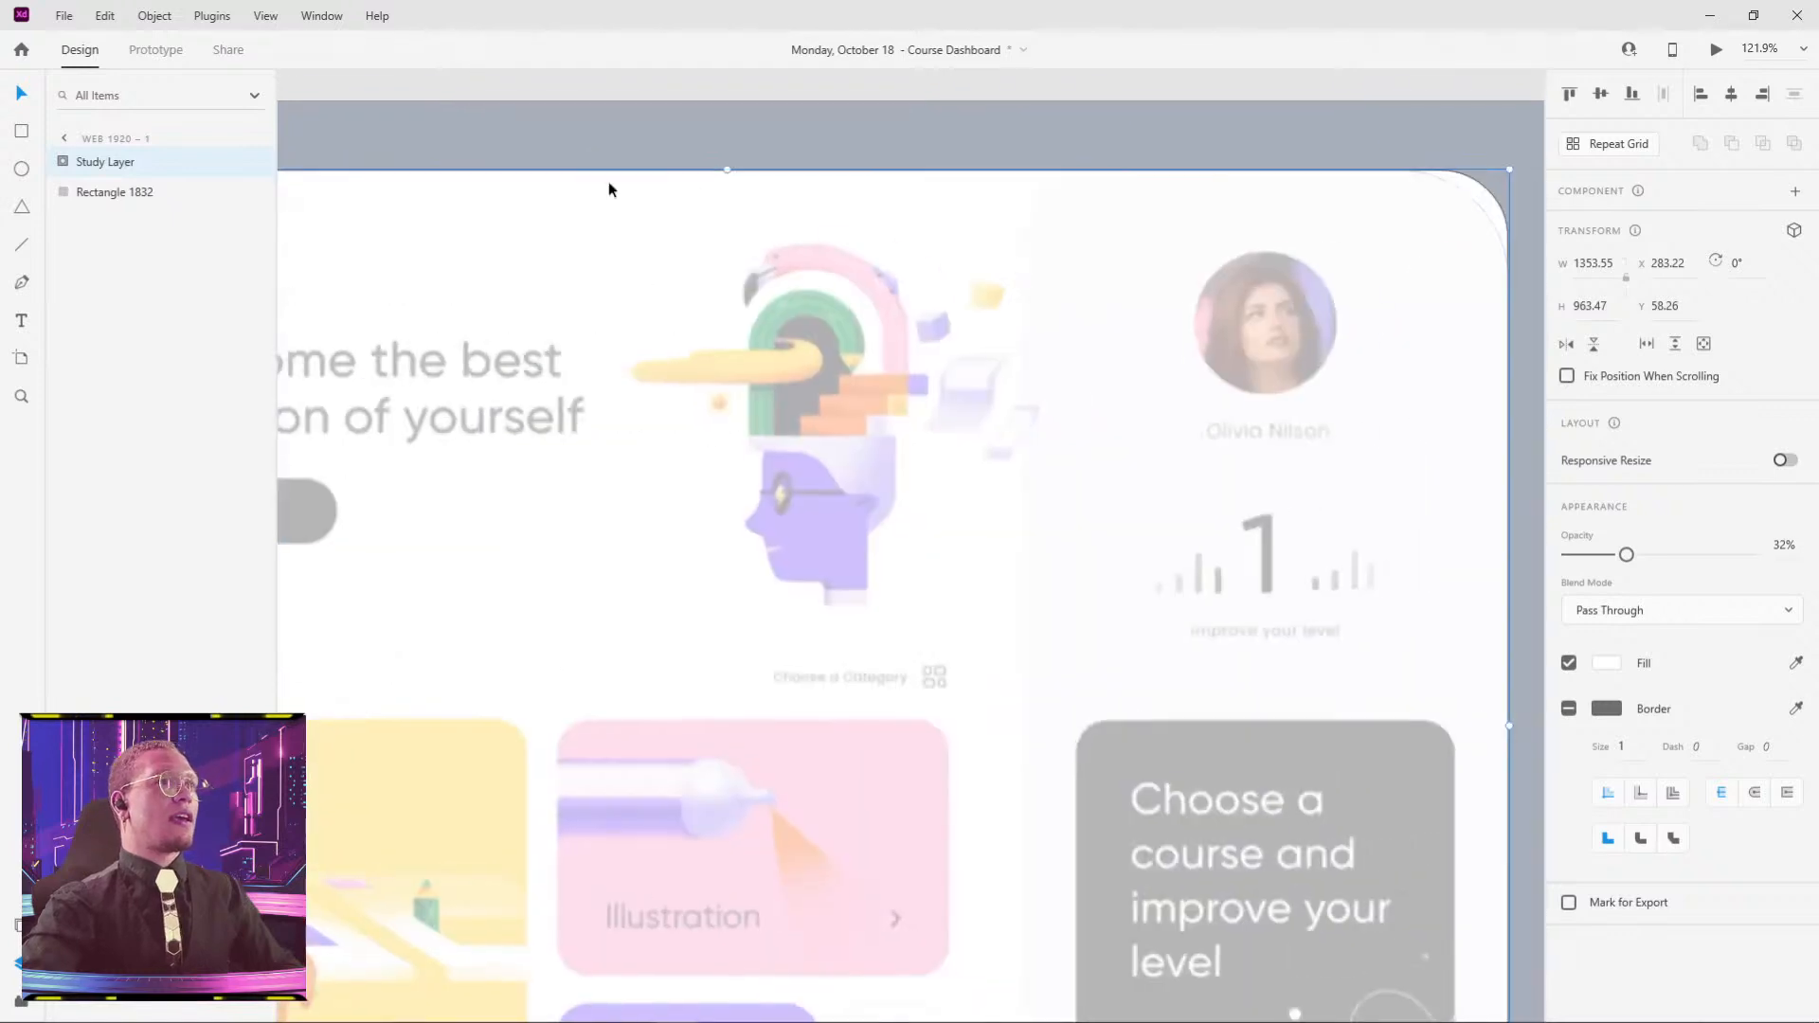
pyautogui.scroll(-4, 1158, 263)
pyautogui.moveTo(1307, 341); pyautogui.dragTo(1111, 288)
# - Lower the reference's opacity a few percent to lighten it
pyautogui.click(1356, 354)
pyautogui.click(896, 441)
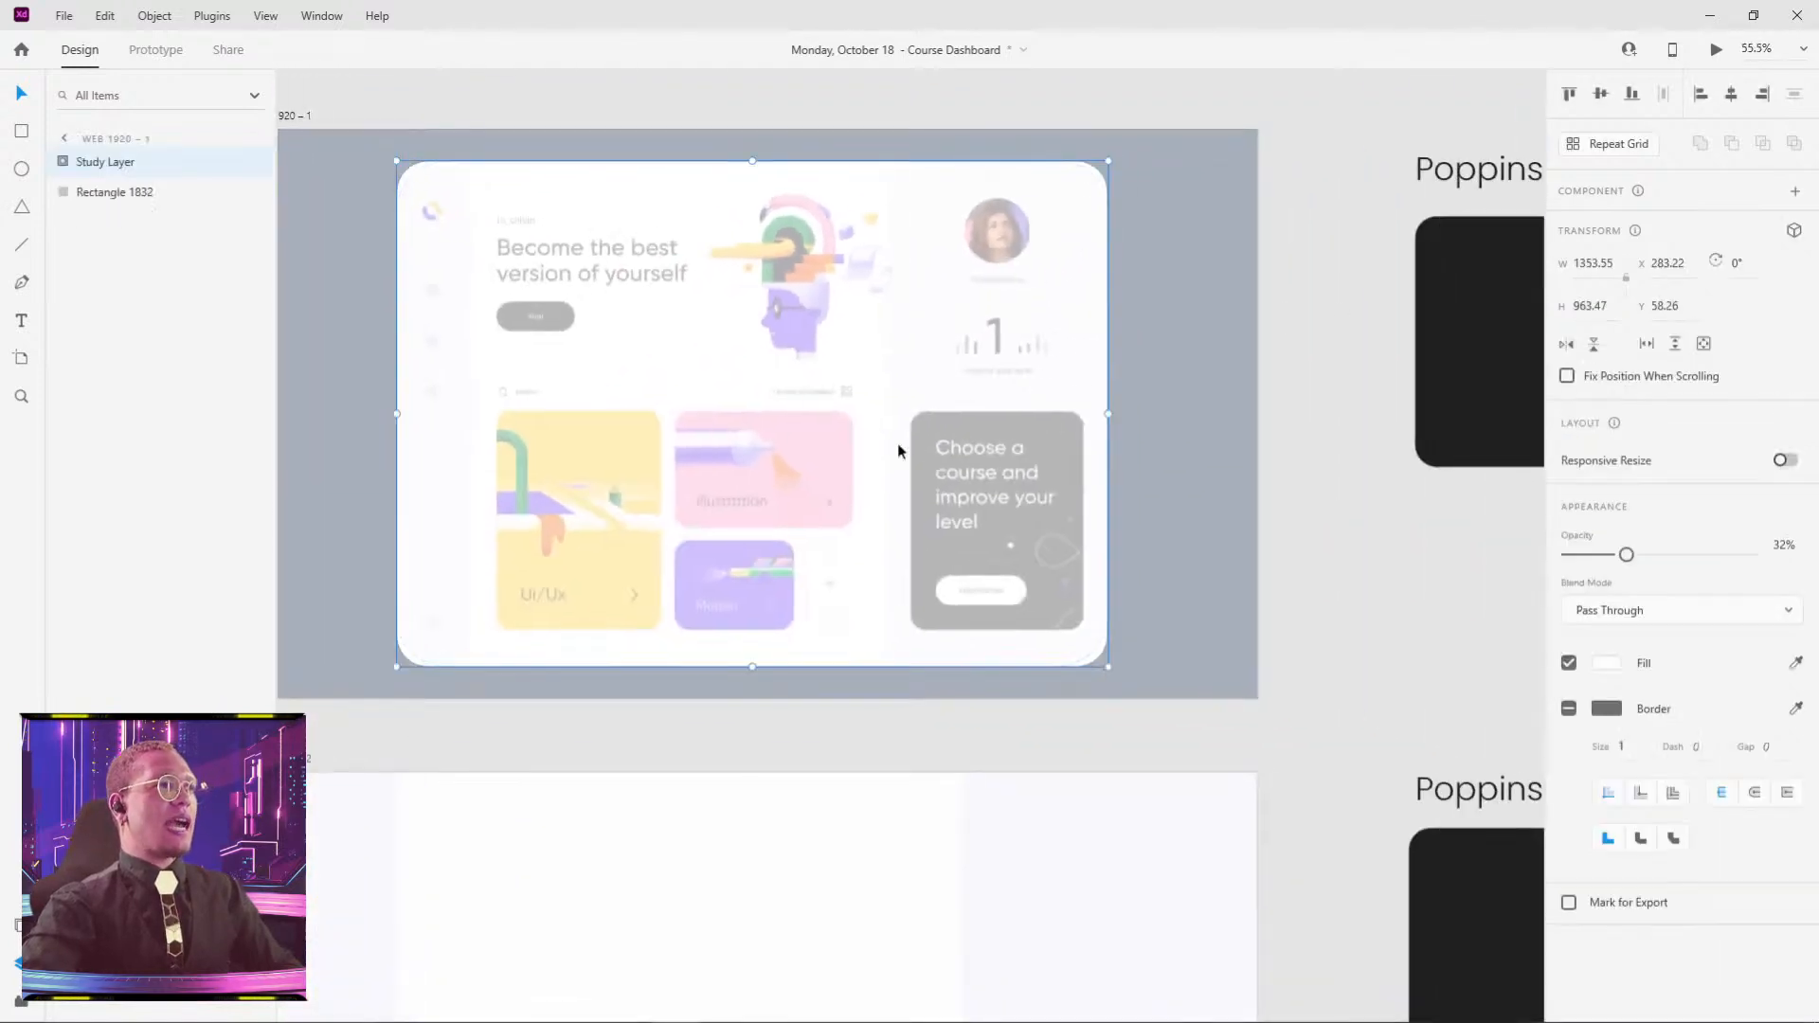
pyautogui.moveTo(1626, 555); pyautogui.dragTo(1593, 556)
pyautogui.click(1409, 602)
# - Check the sizes of the pink and yellow Poppins colour cards, then pan back to the artboards
pyautogui.moveTo(1381, 566); pyautogui.dragTo(879, 548)
pyautogui.moveTo(1132, 463); pyautogui.dragTo(866, 526)
pyautogui.click(894, 464)
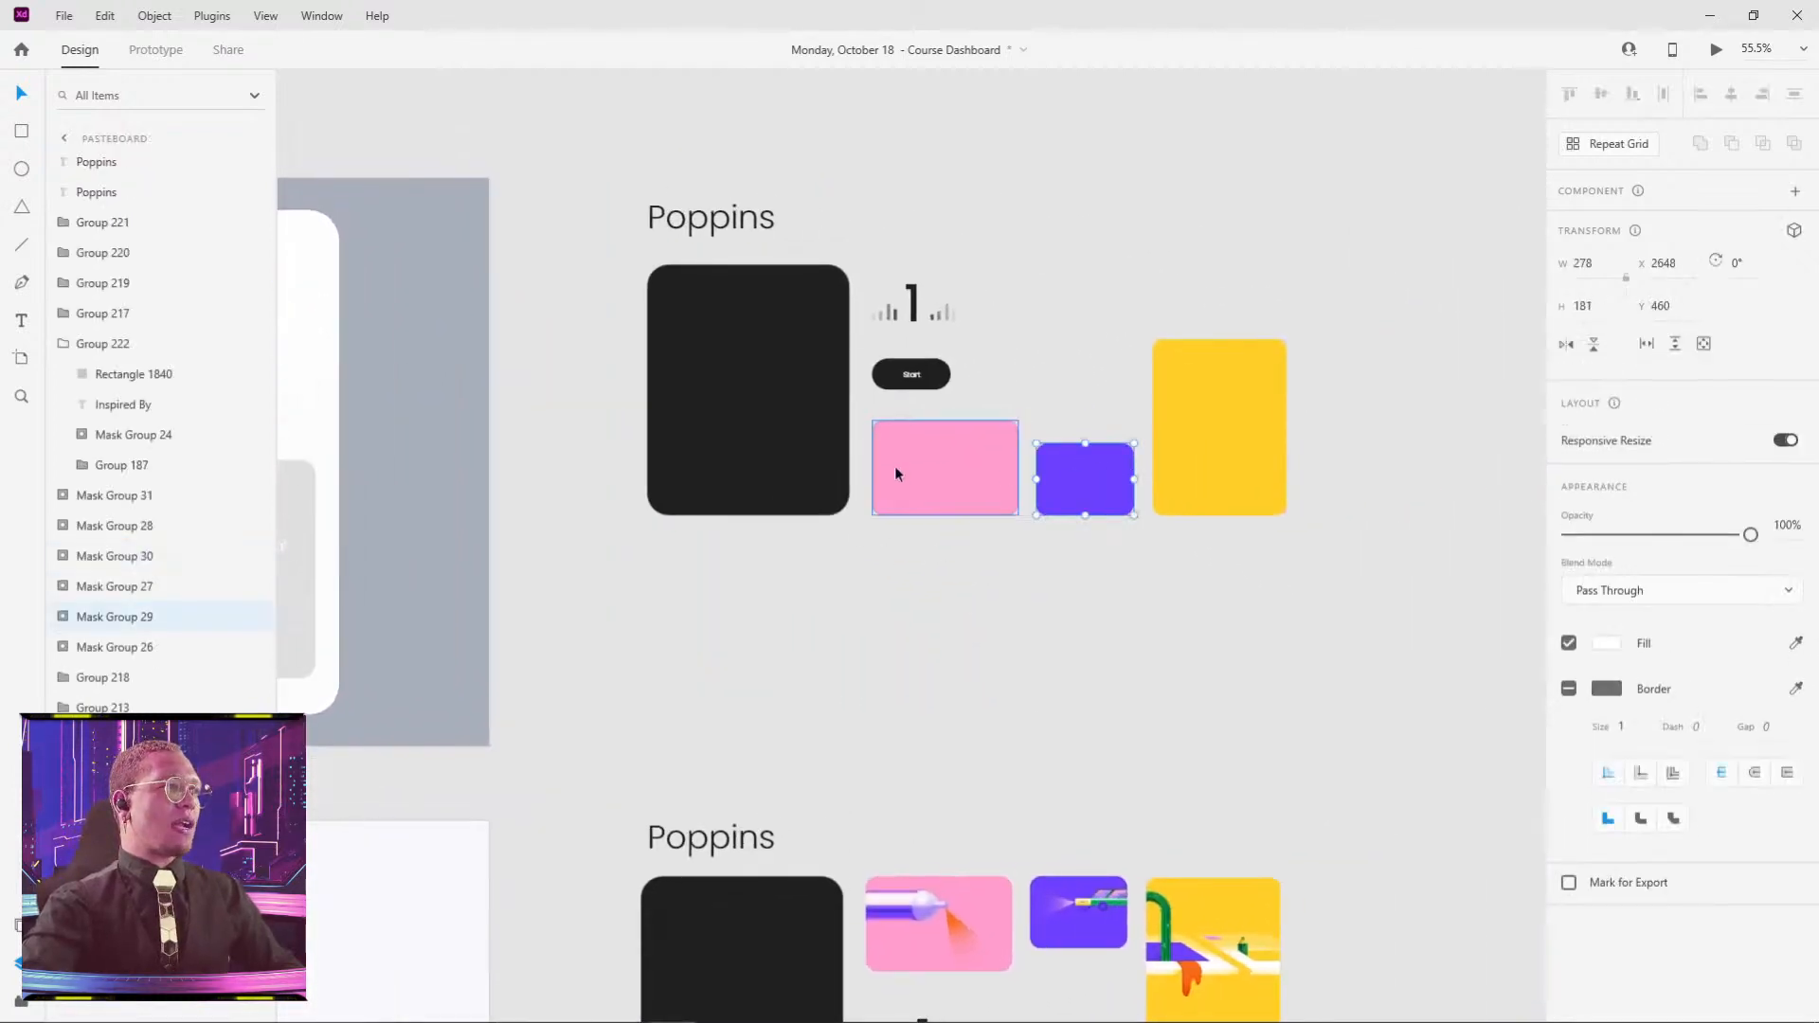
pyautogui.click(748, 389)
pyautogui.click(1231, 456)
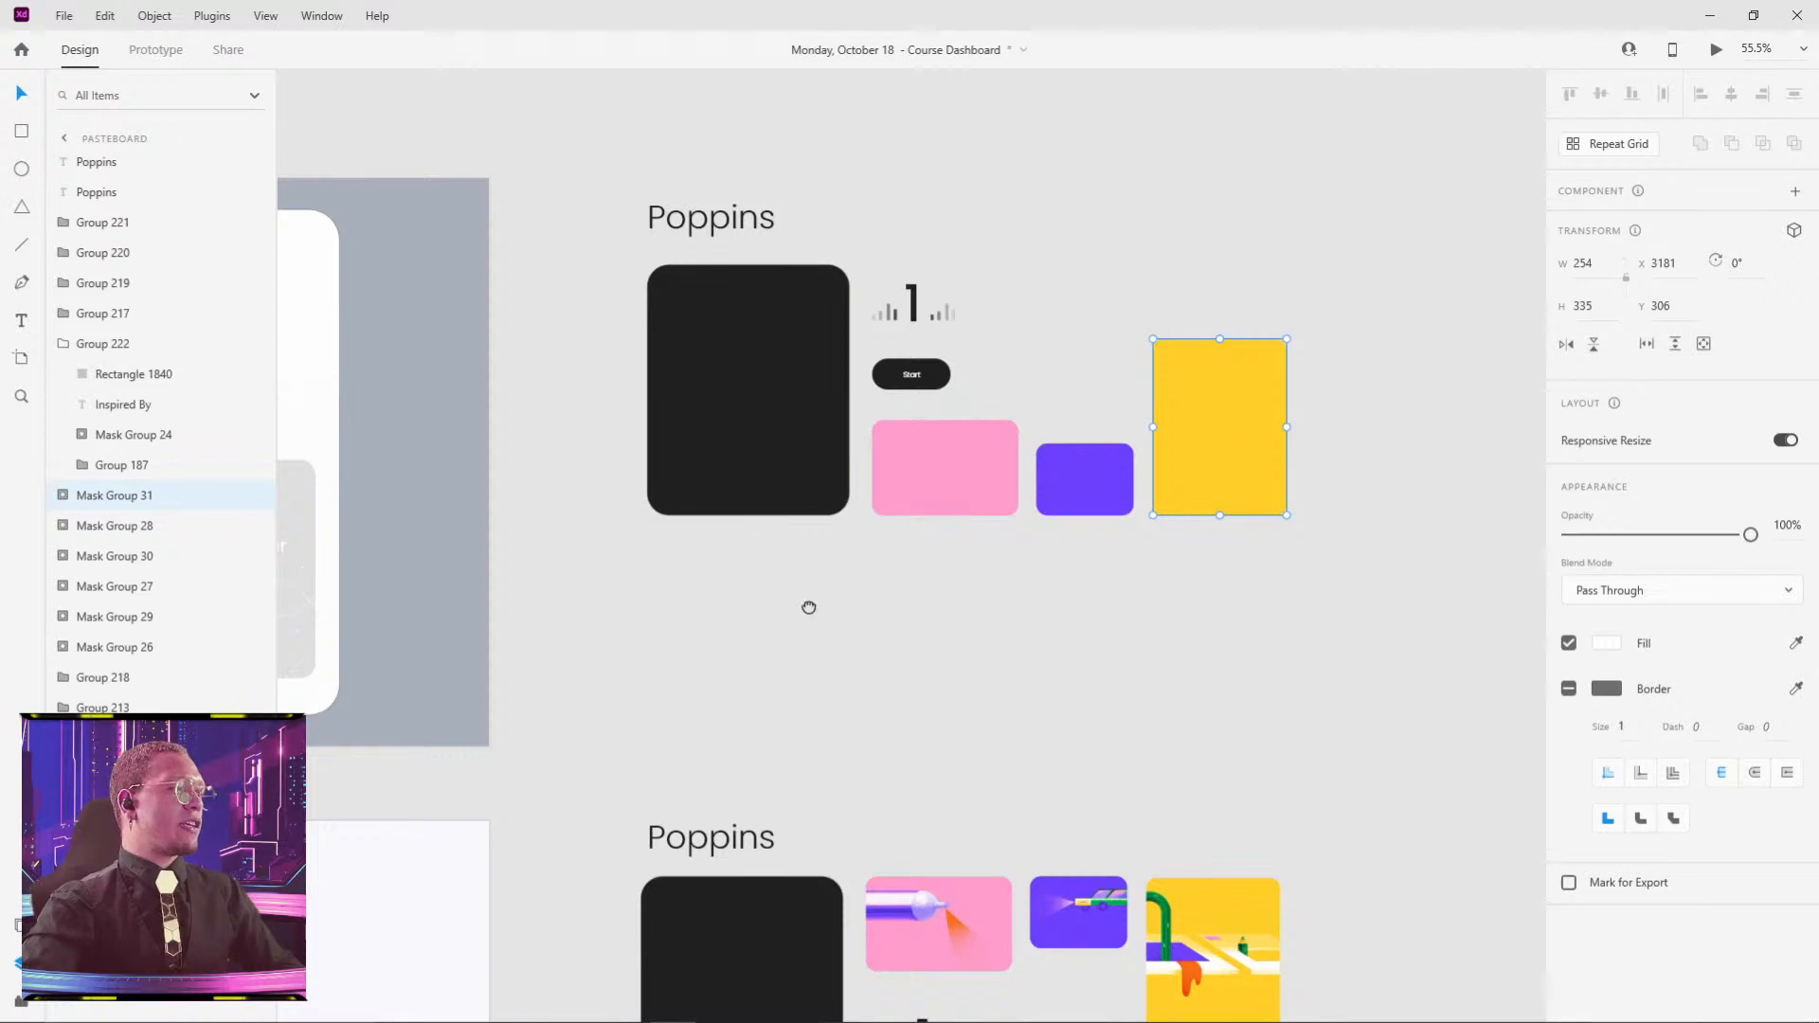
pyautogui.scroll(-4, 948, 635)
pyautogui.hscroll(-3, 948, 635)
pyautogui.moveTo(812, 274); pyautogui.dragTo(984, 343)
pyautogui.scroll(-3, 1013, 337)
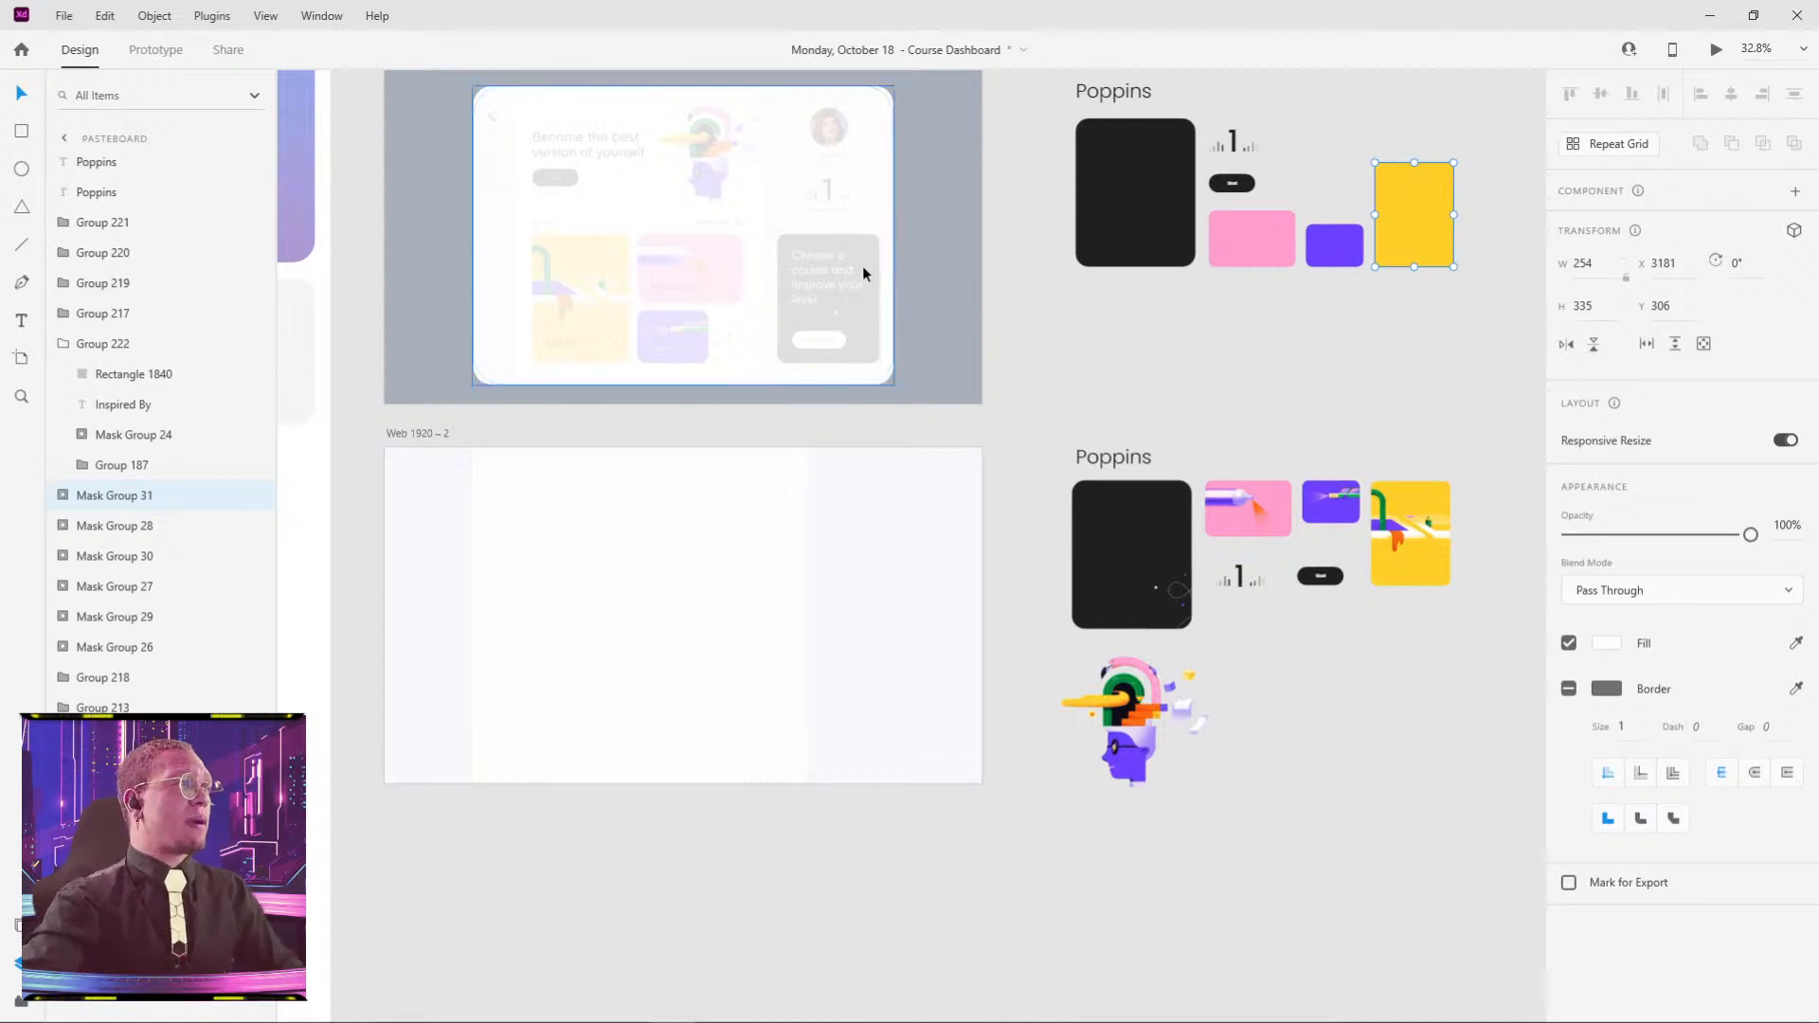
pyautogui.scroll(4, 805, 265)
pyautogui.scroll(2, 800, 260)
# - Draw a borderless rounded rectangle over the reference's dark course card and shift it slightly left
pyautogui.press('r')
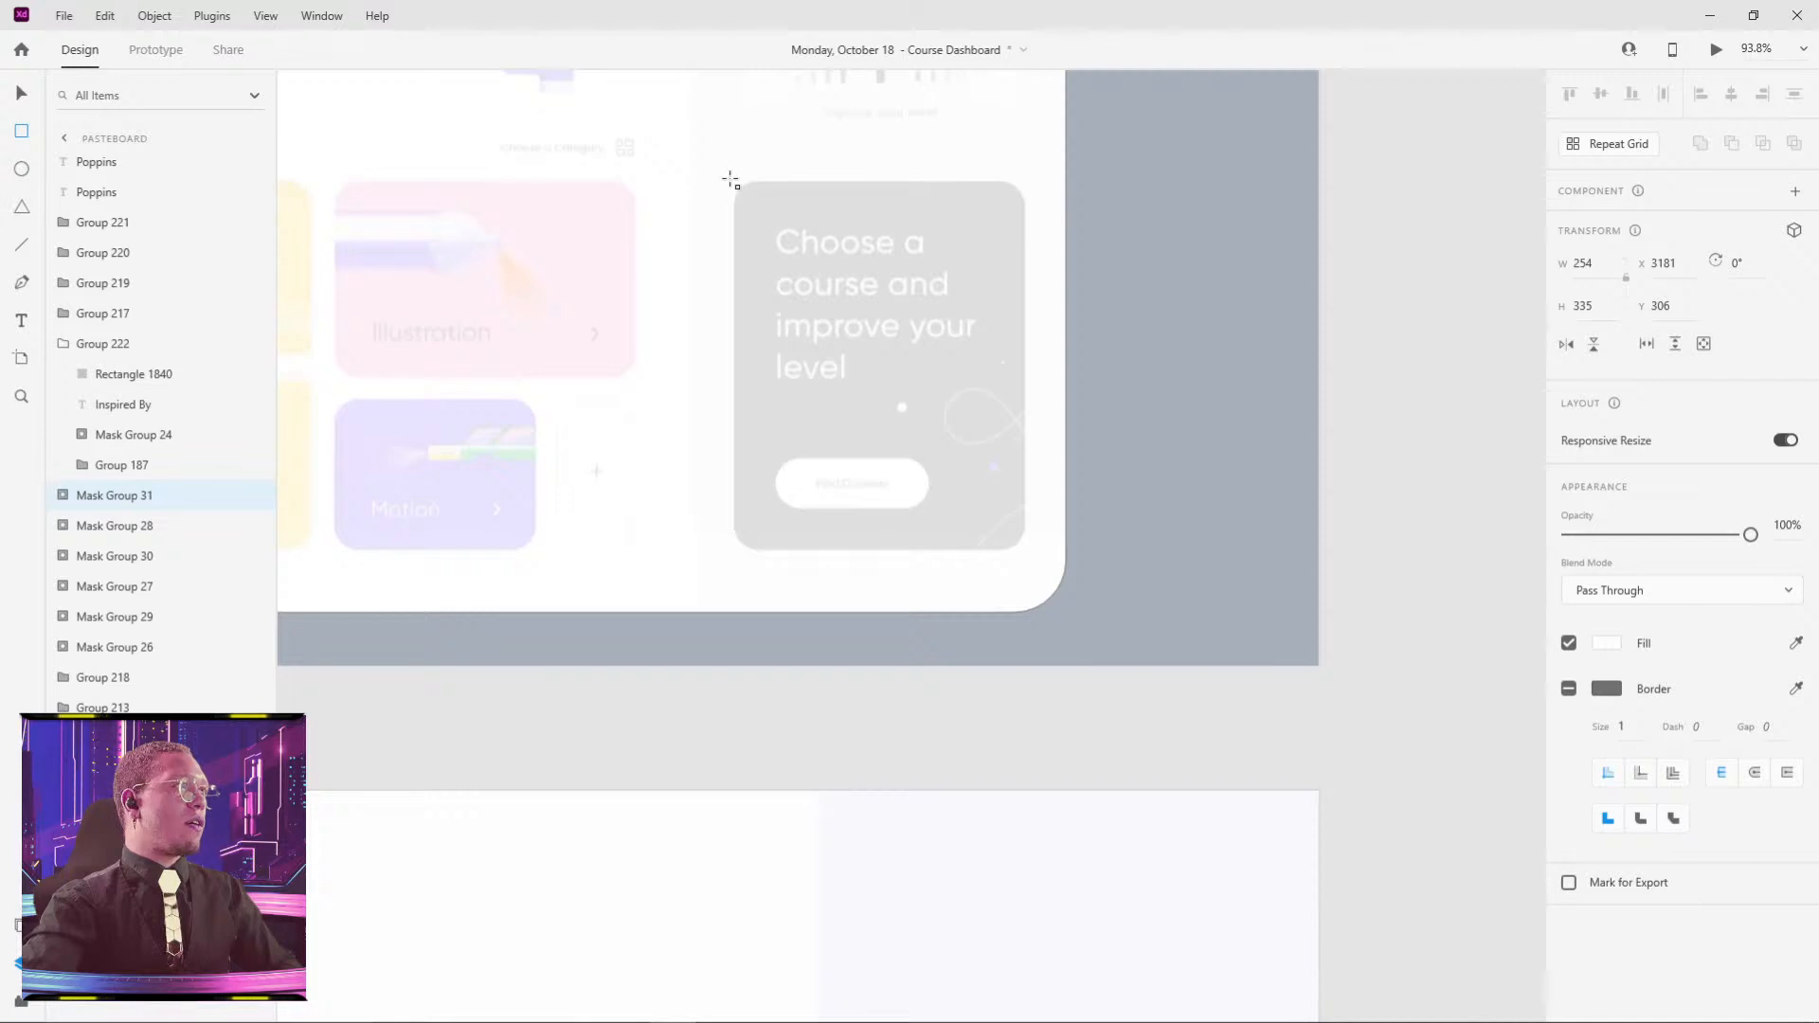
pyautogui.moveTo(731, 180); pyautogui.dragTo(1028, 552)
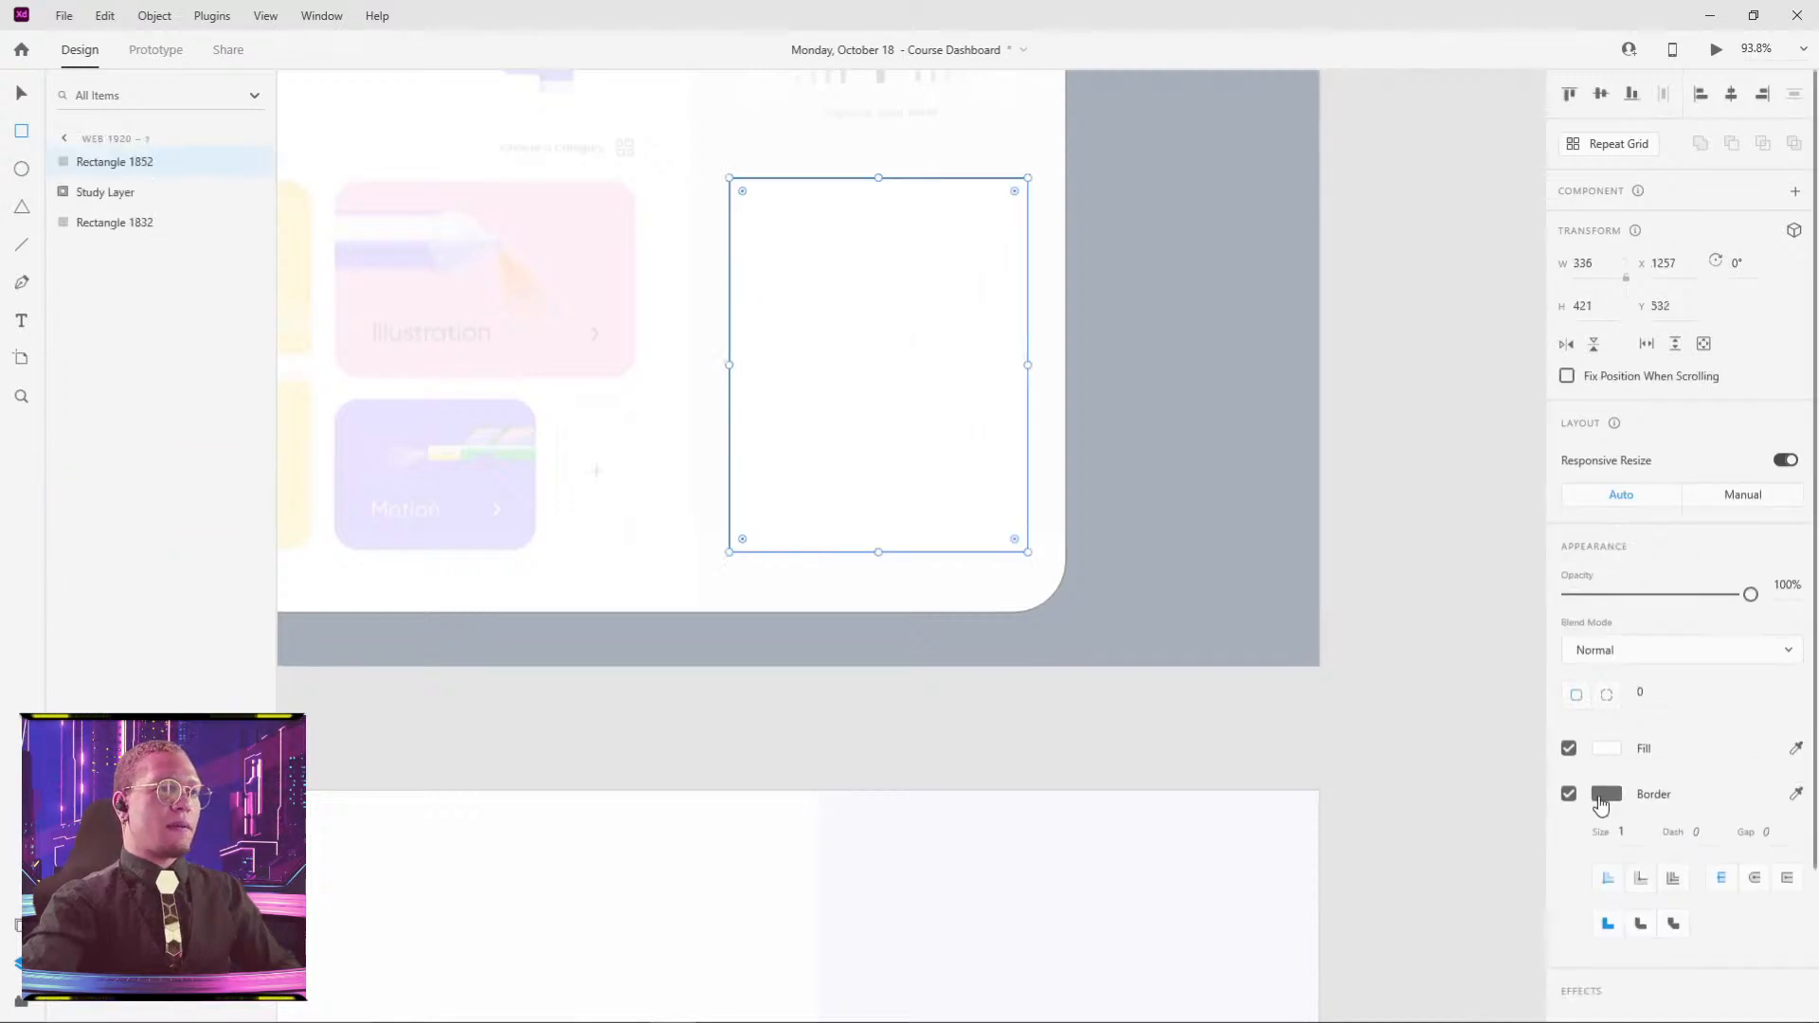
pyautogui.click(1569, 794)
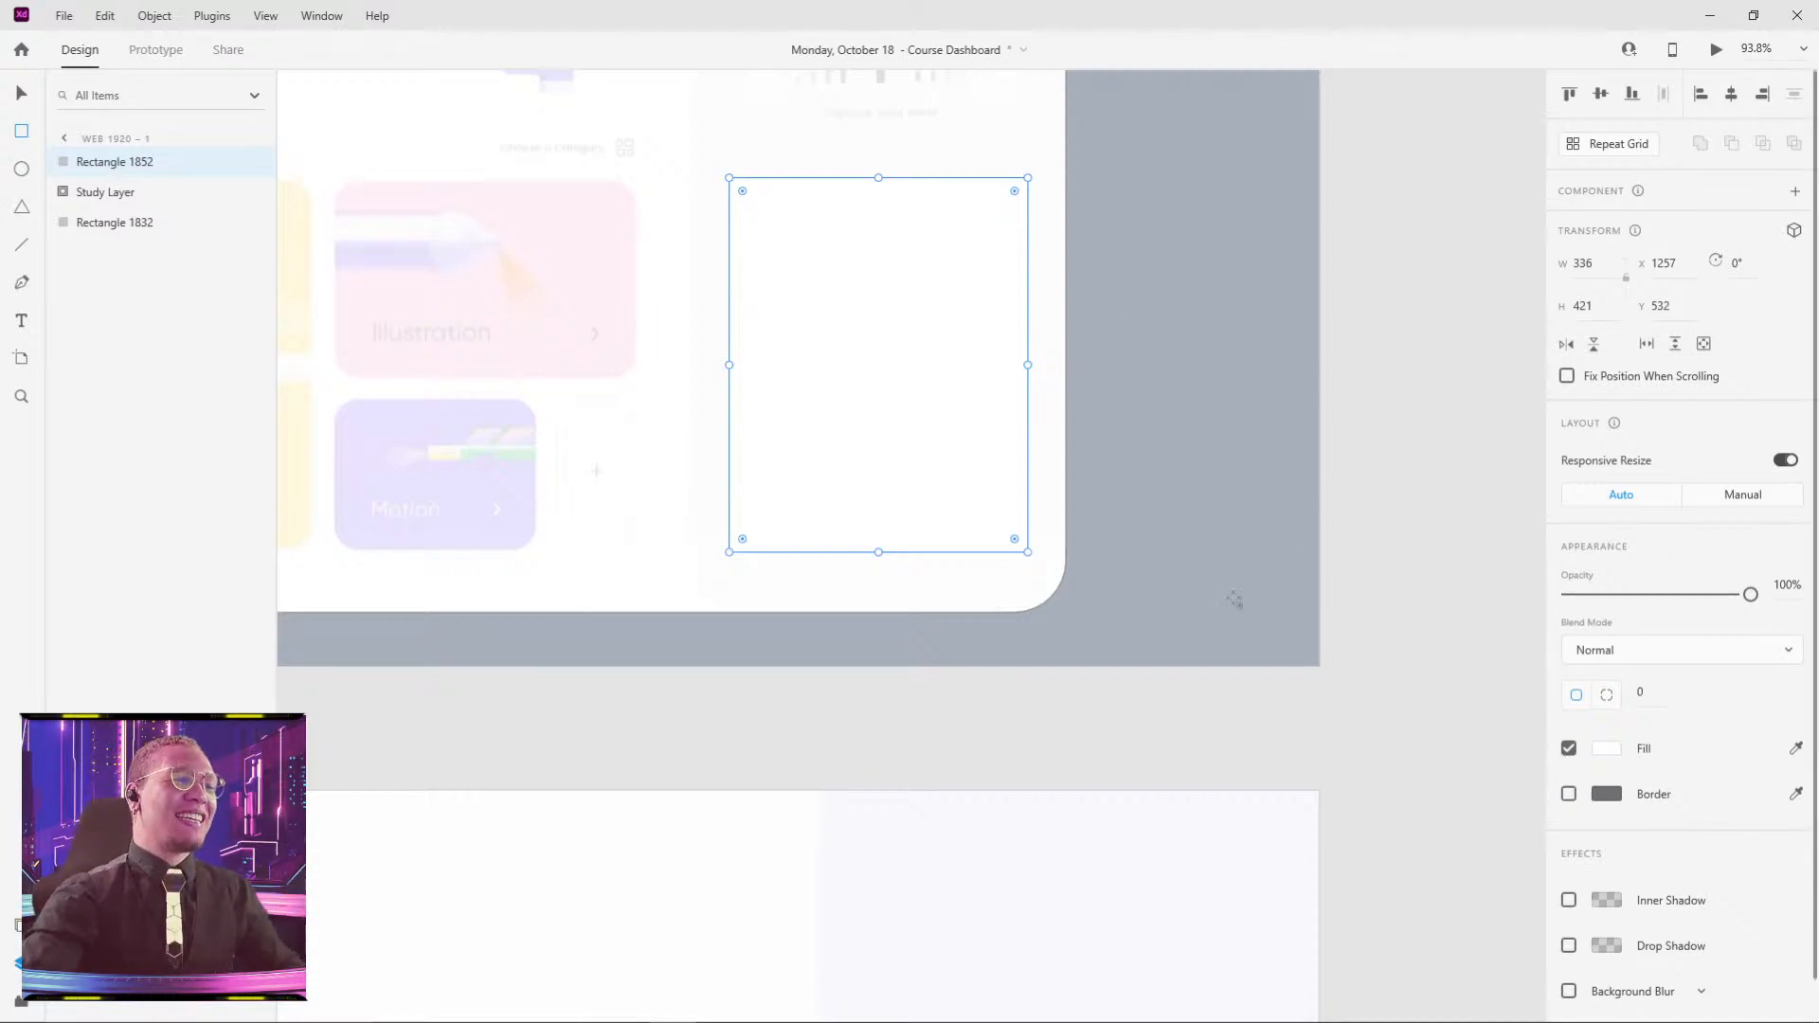
pyautogui.press('Escape')
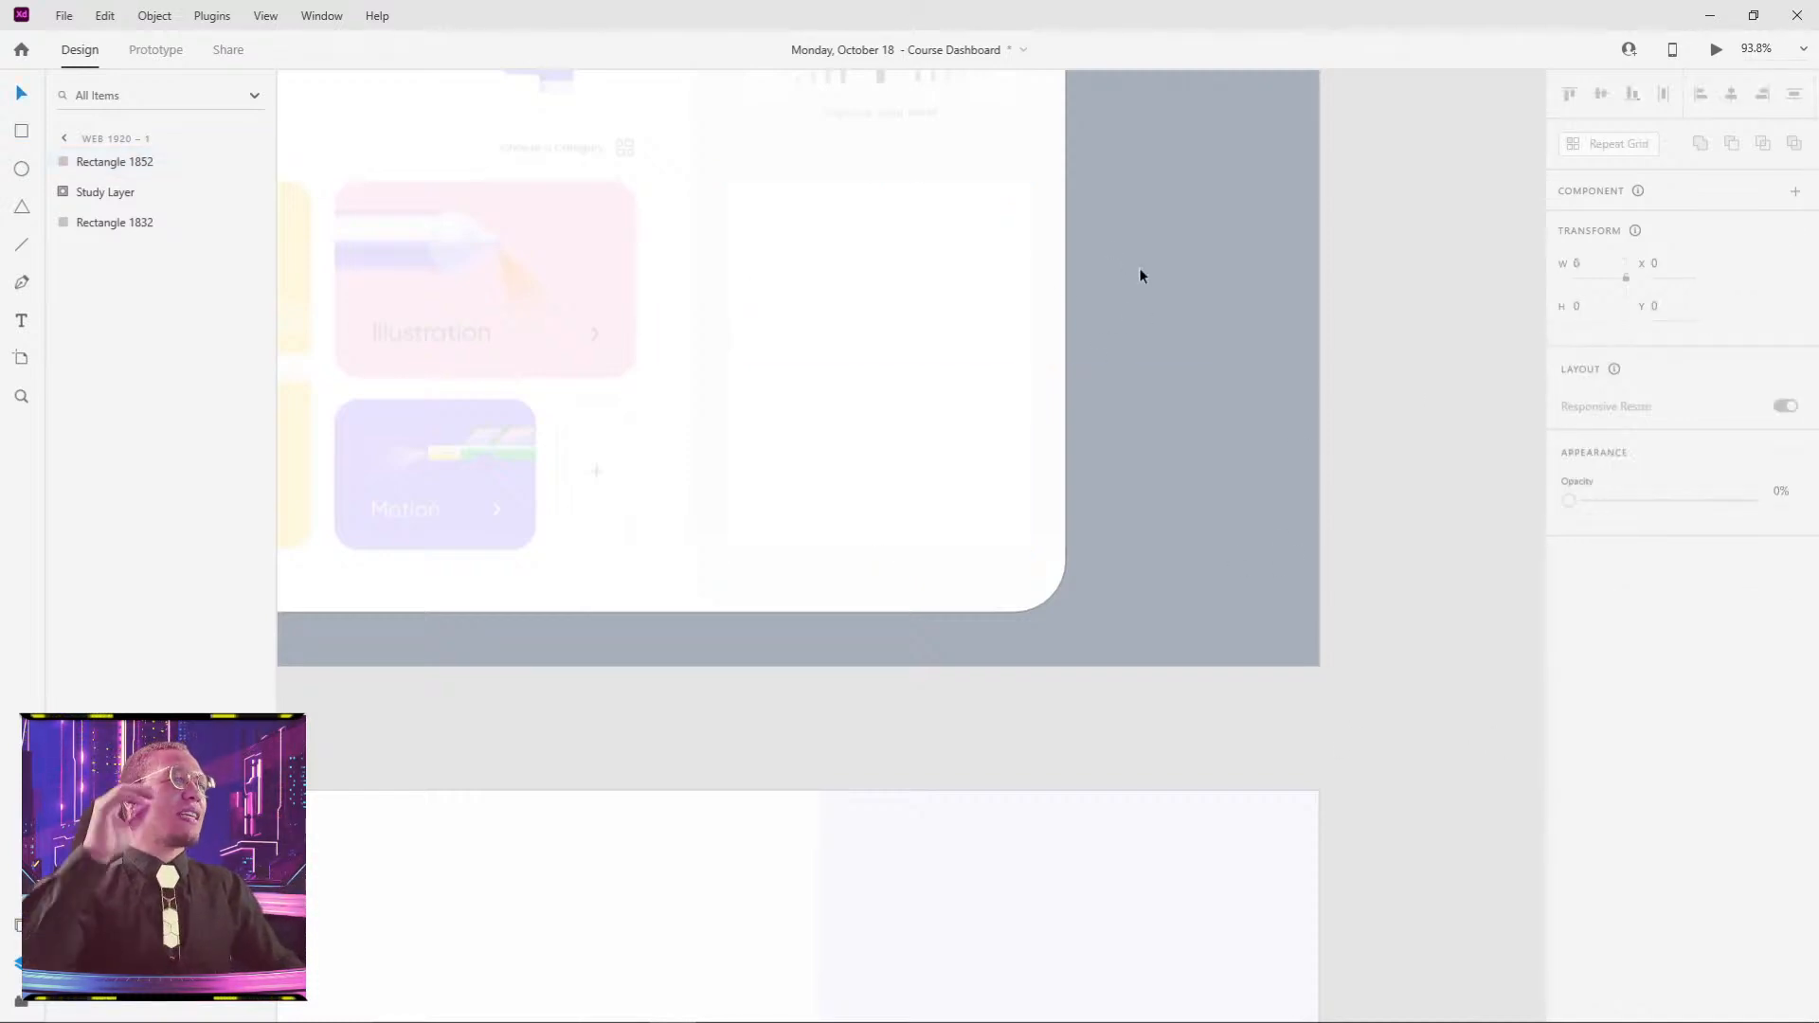
pyautogui.click(1024, 293)
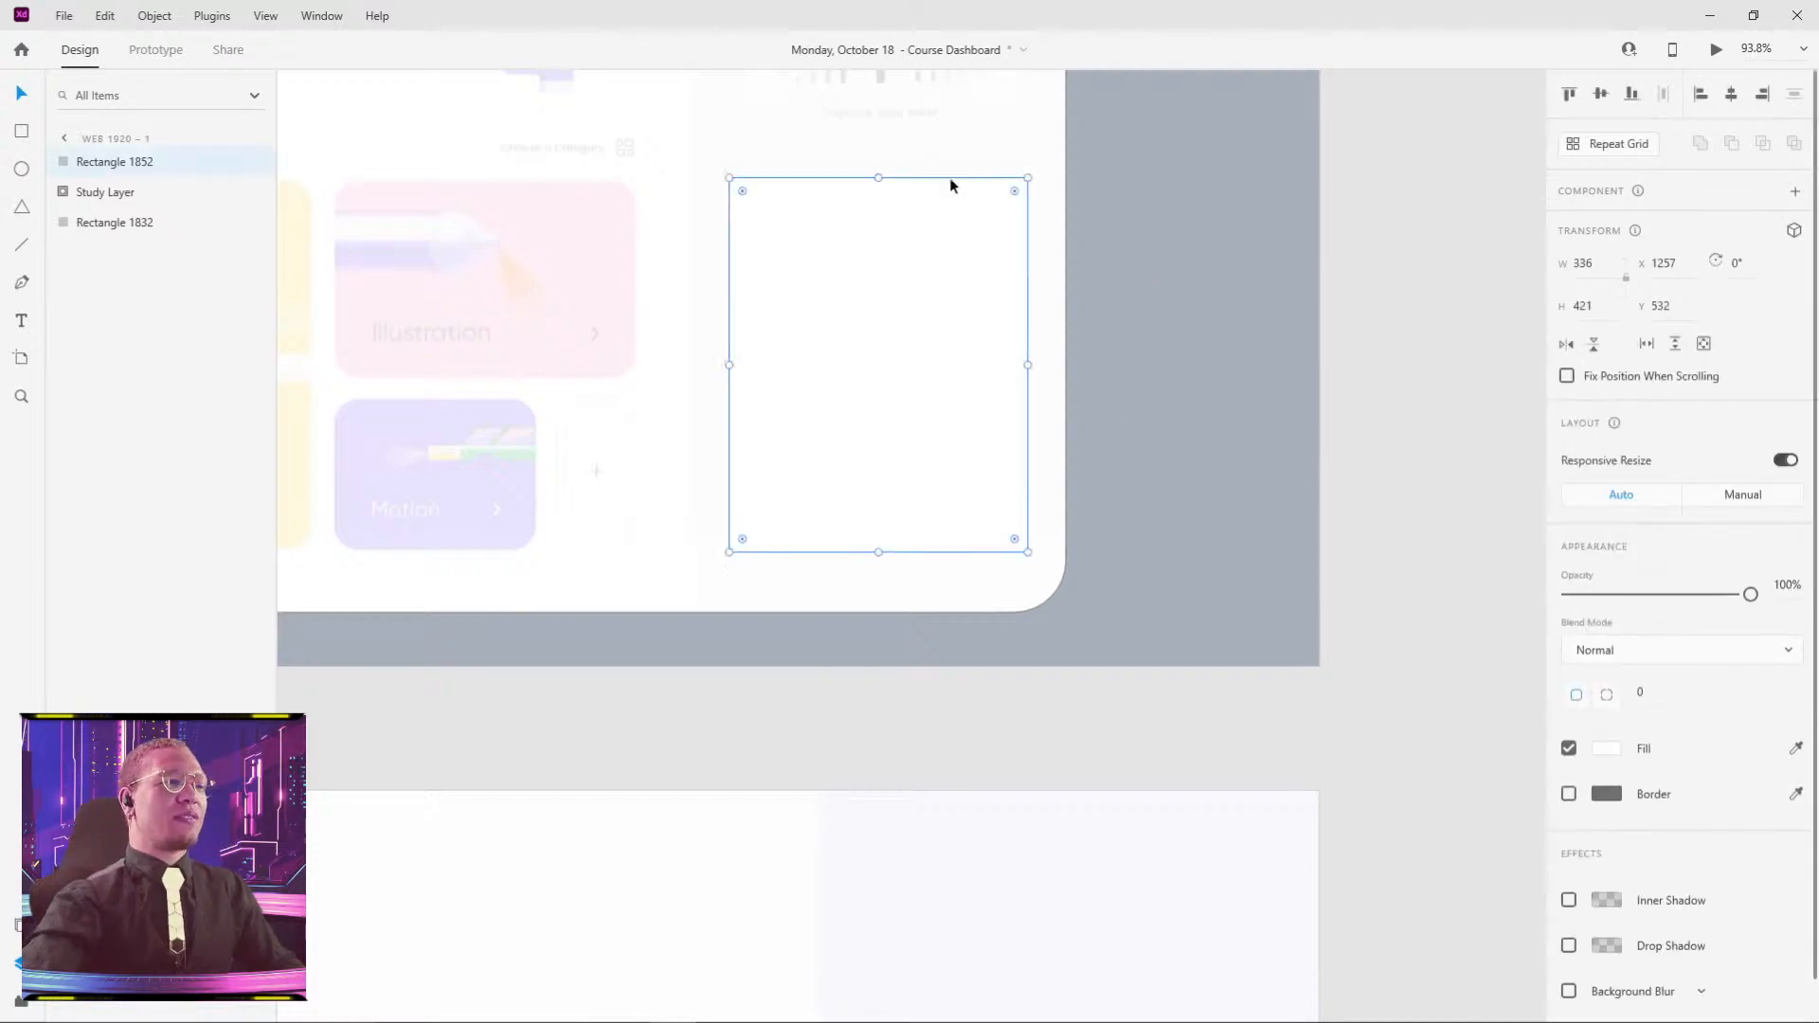
pyautogui.moveTo(1012, 190)
pyautogui.mouseDown()
pyautogui.moveTo(987, 218)
pyautogui.moveTo(1015, 211)
pyautogui.mouseUp()
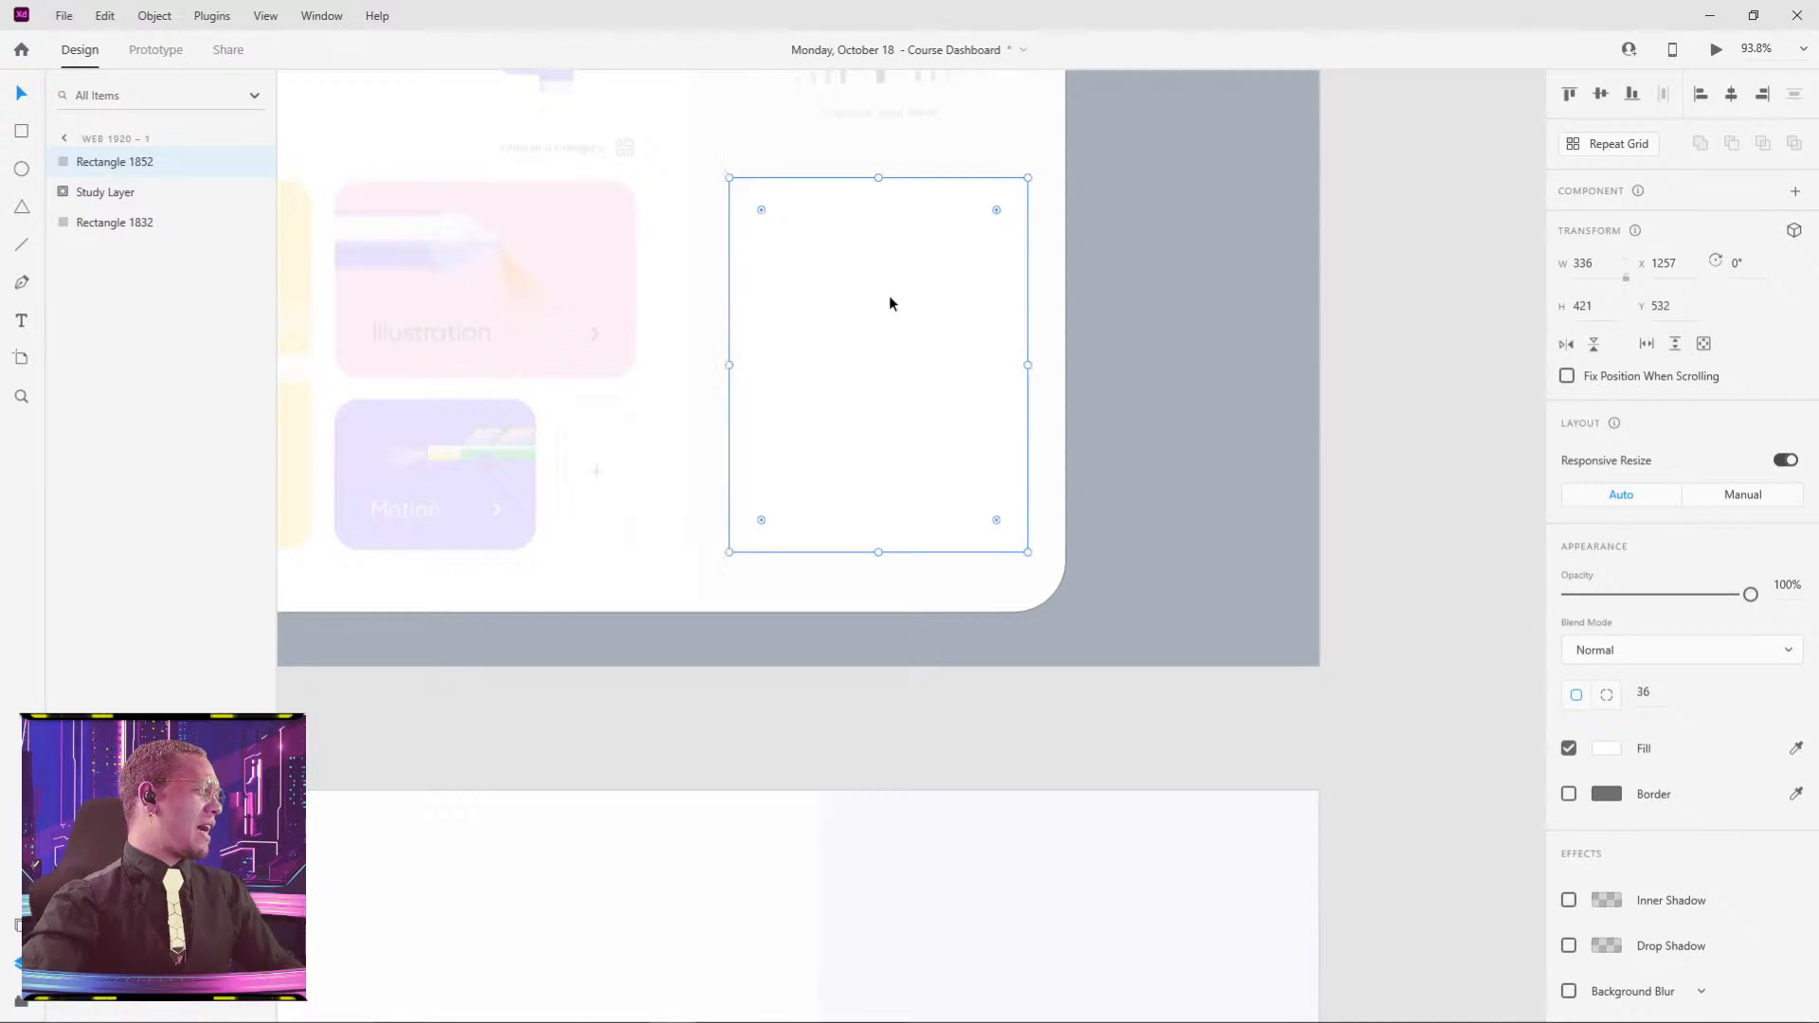
pyautogui.moveTo(898, 313); pyautogui.dragTo(824, 323)
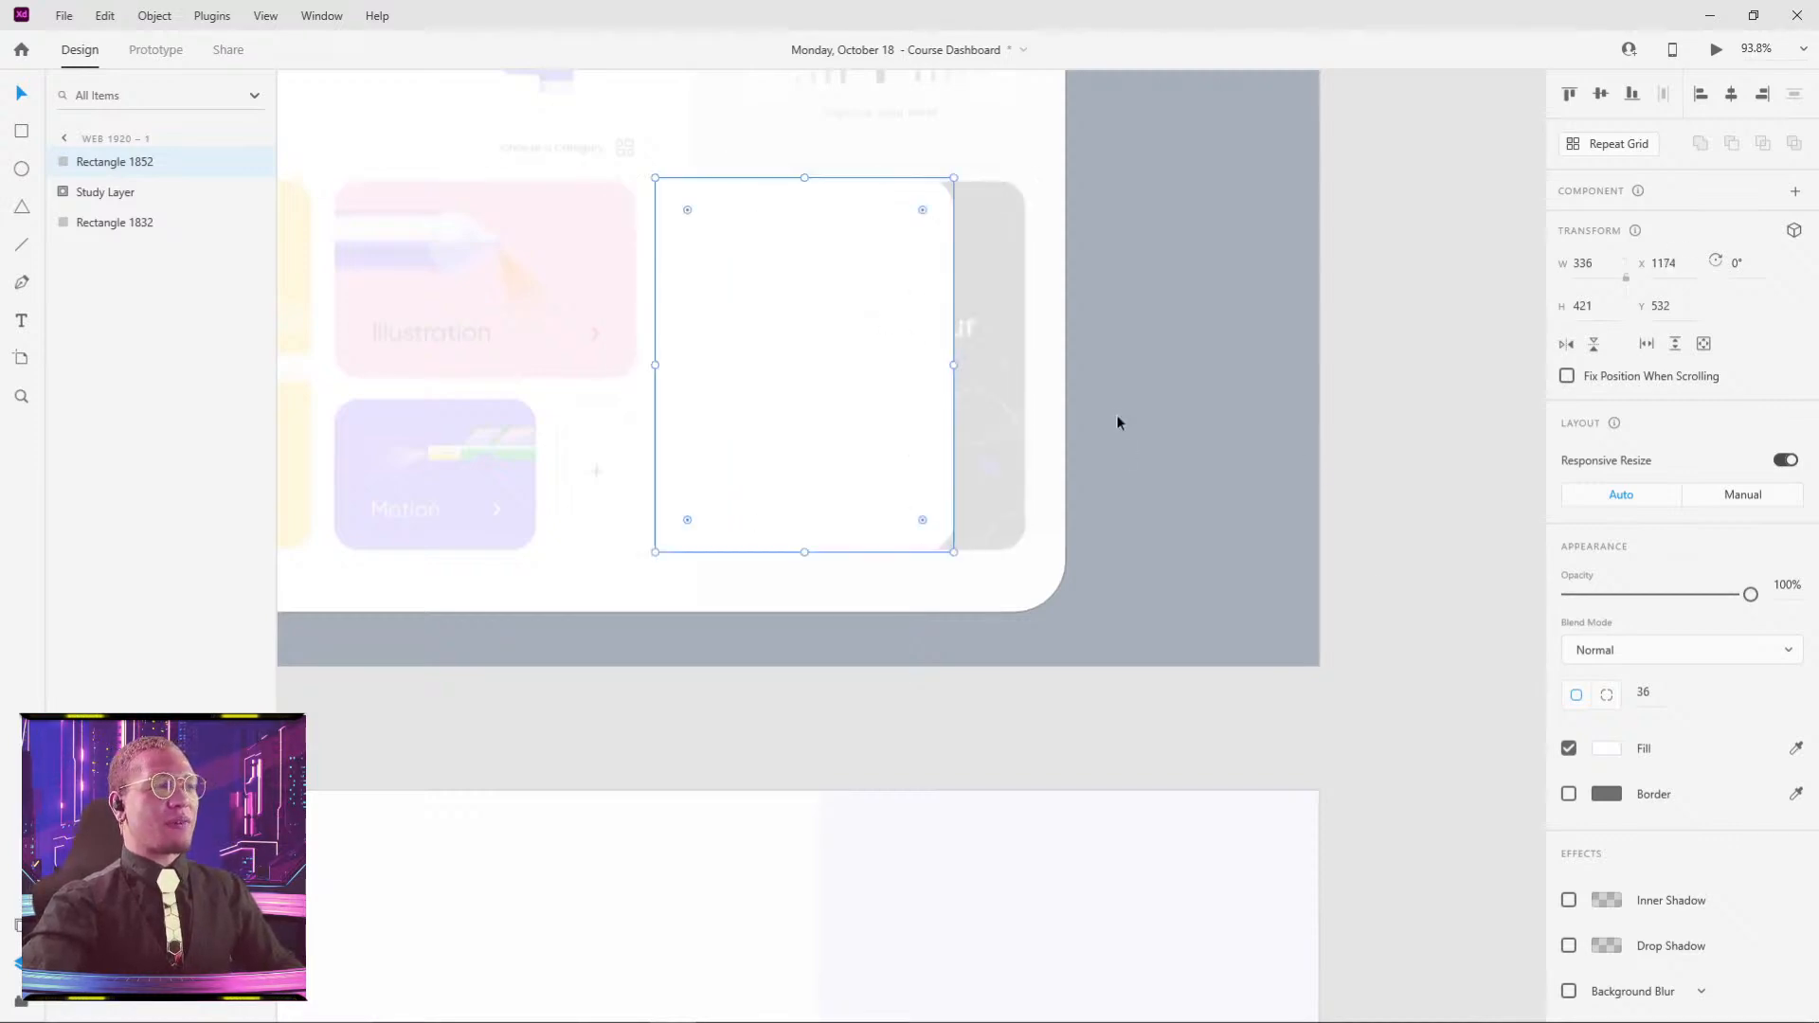
# - Move the tall card right over the dark panel and fill it with the Poppins black
pyautogui.click(986, 413)
pyautogui.click(881, 421)
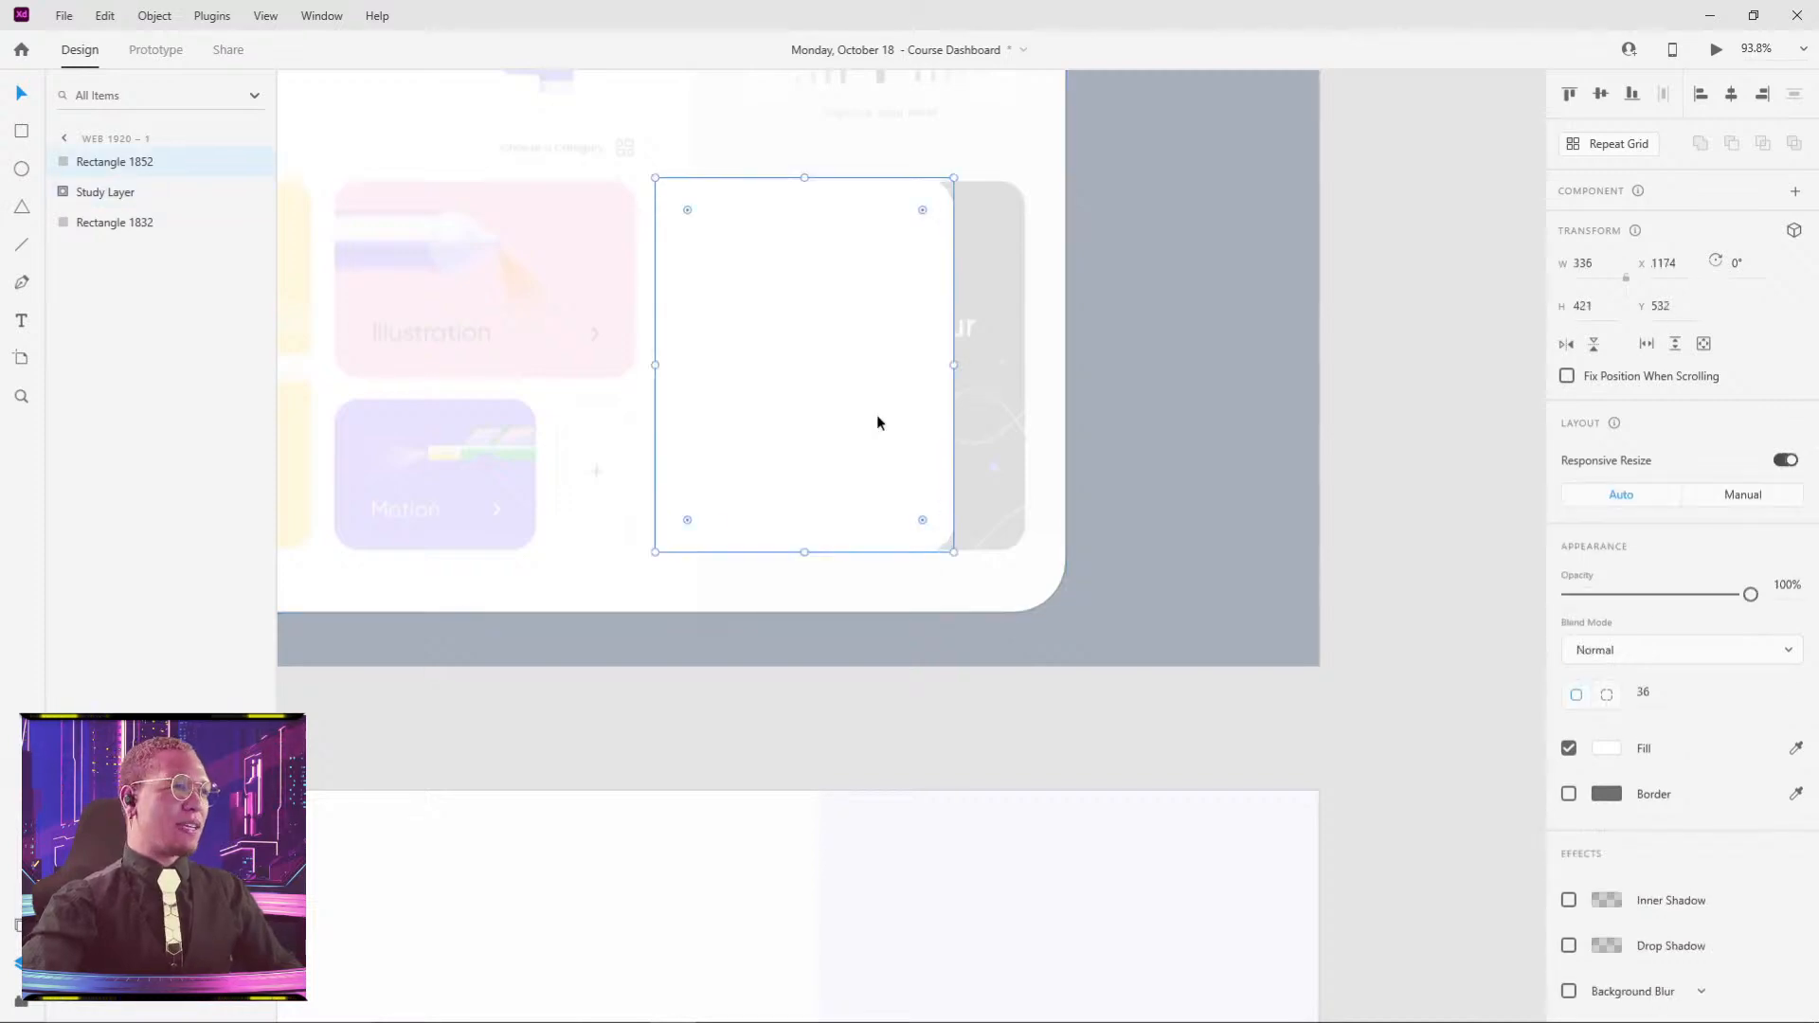
pyautogui.moveTo(815, 416); pyautogui.dragTo(898, 396)
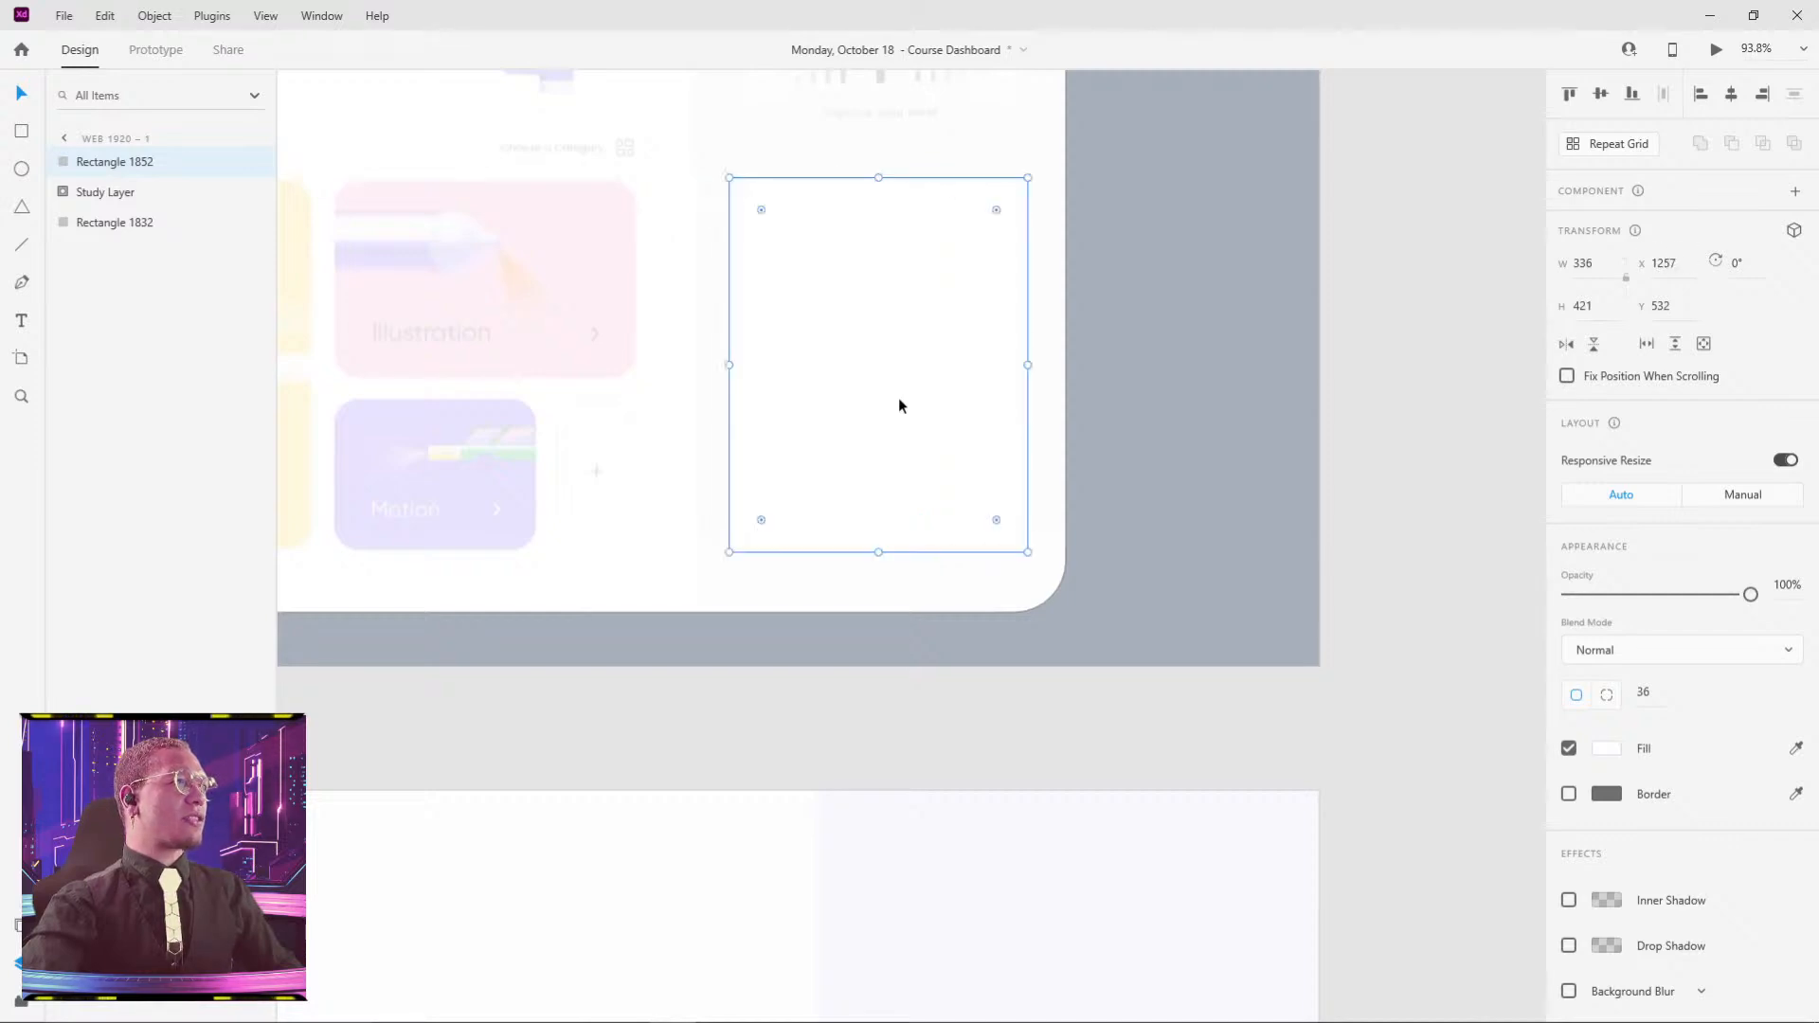
pyautogui.scroll(-5, 898, 396)
pyautogui.click(1061, 276)
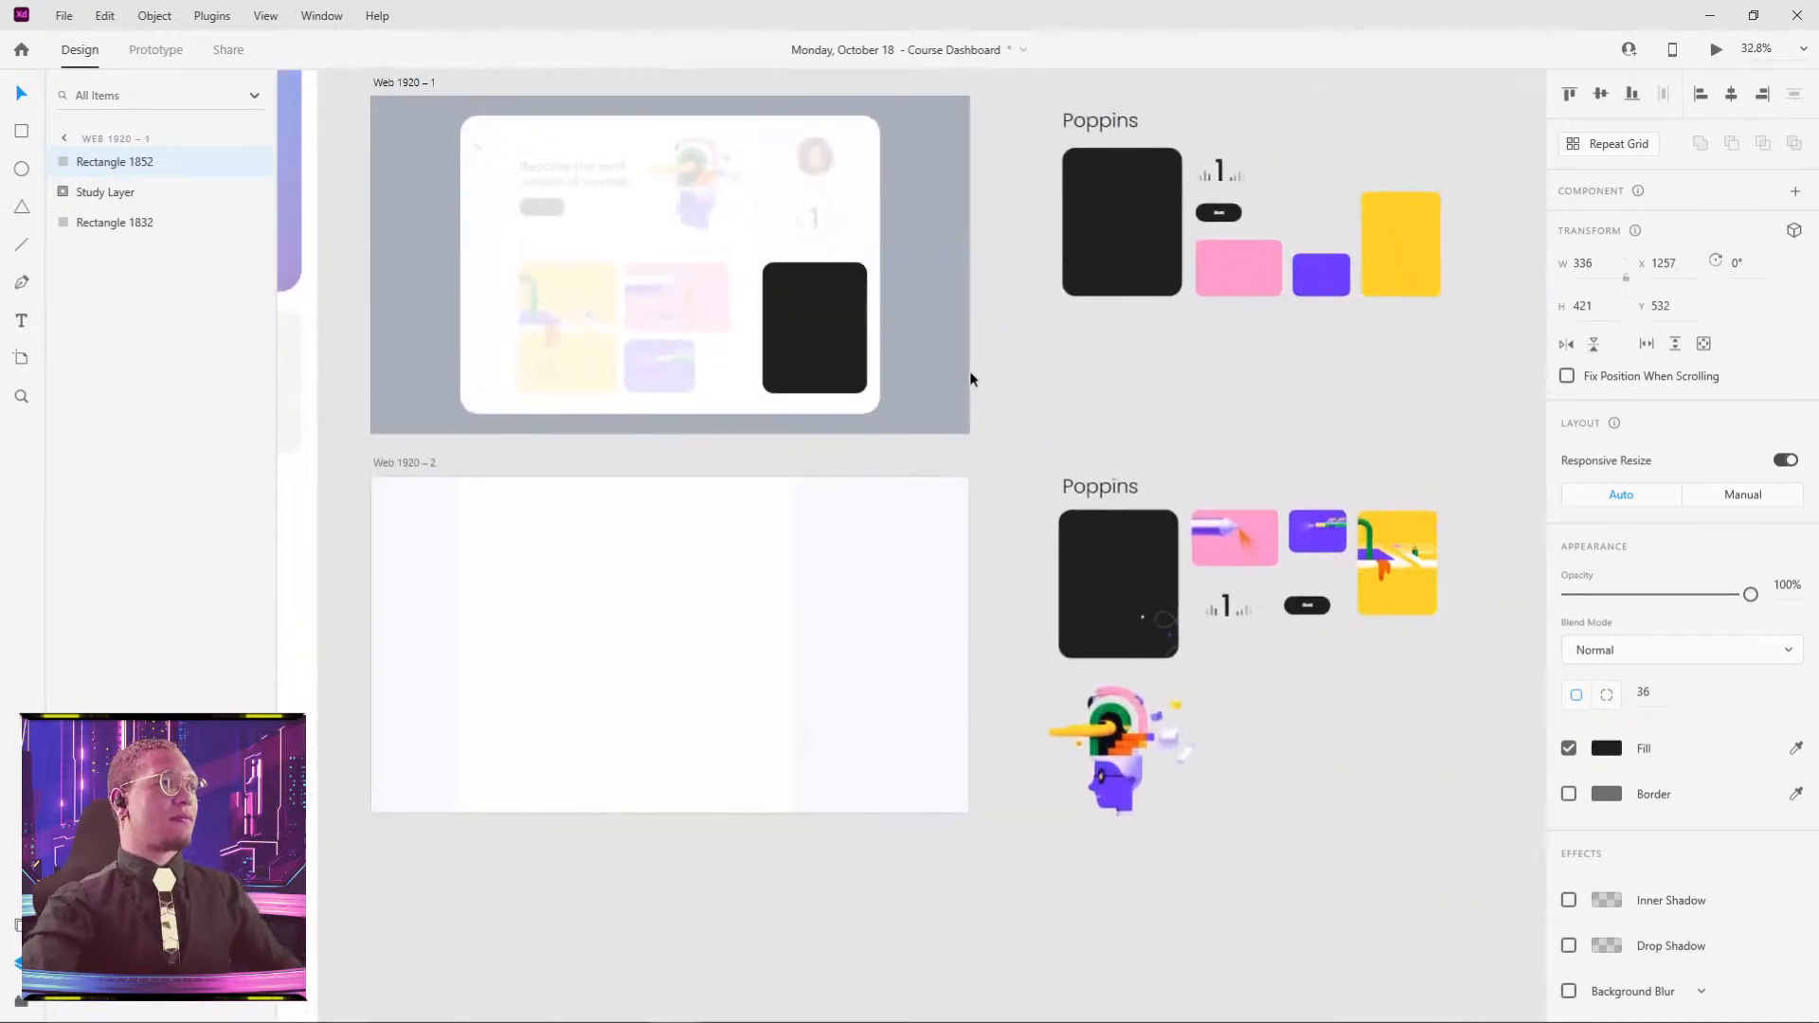
pyautogui.click(972, 372)
pyautogui.hscroll(-3, 1215, 235)
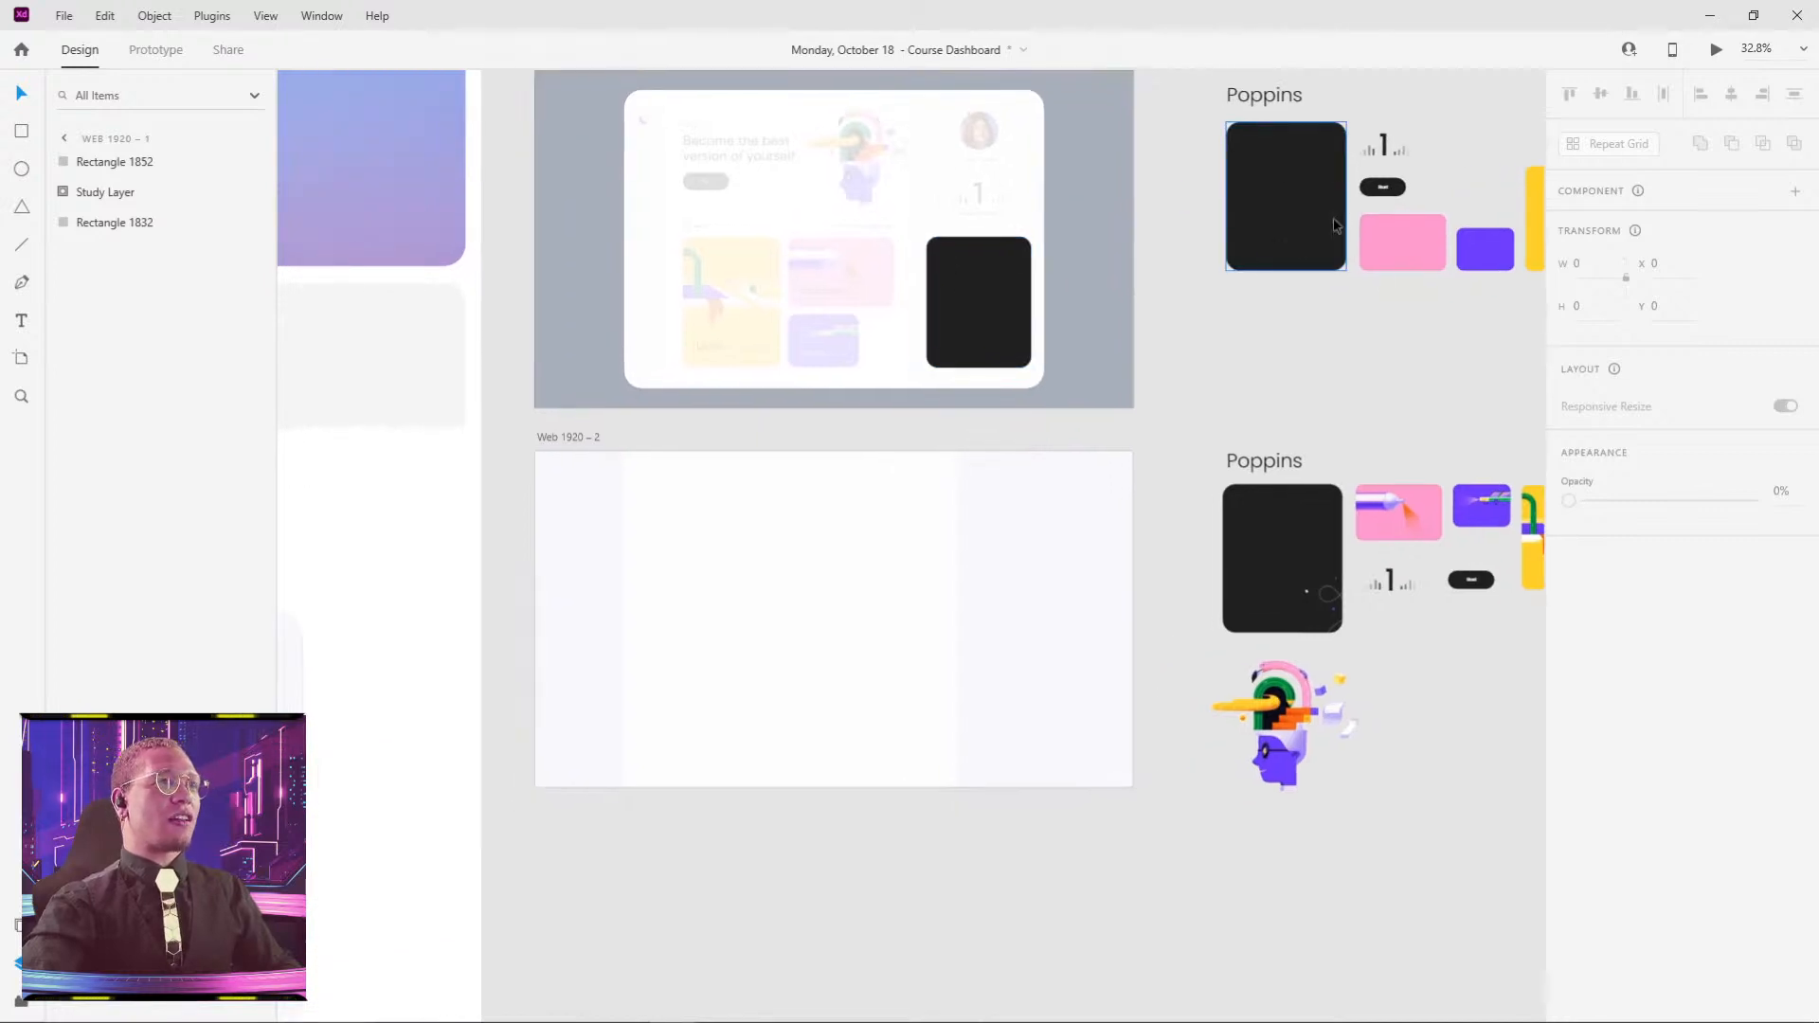
# - Try dragging the black Poppins card onto the artboard, undo it, and return to the reference
pyautogui.hscroll(5, 1336, 225)
pyautogui.moveTo(926, 329); pyautogui.dragTo(408, 352)
pyautogui.hotkey('ctrl', 'z')
pyautogui.click(845, 475)
pyautogui.moveTo(783, 476); pyautogui.dragTo(1079, 408)
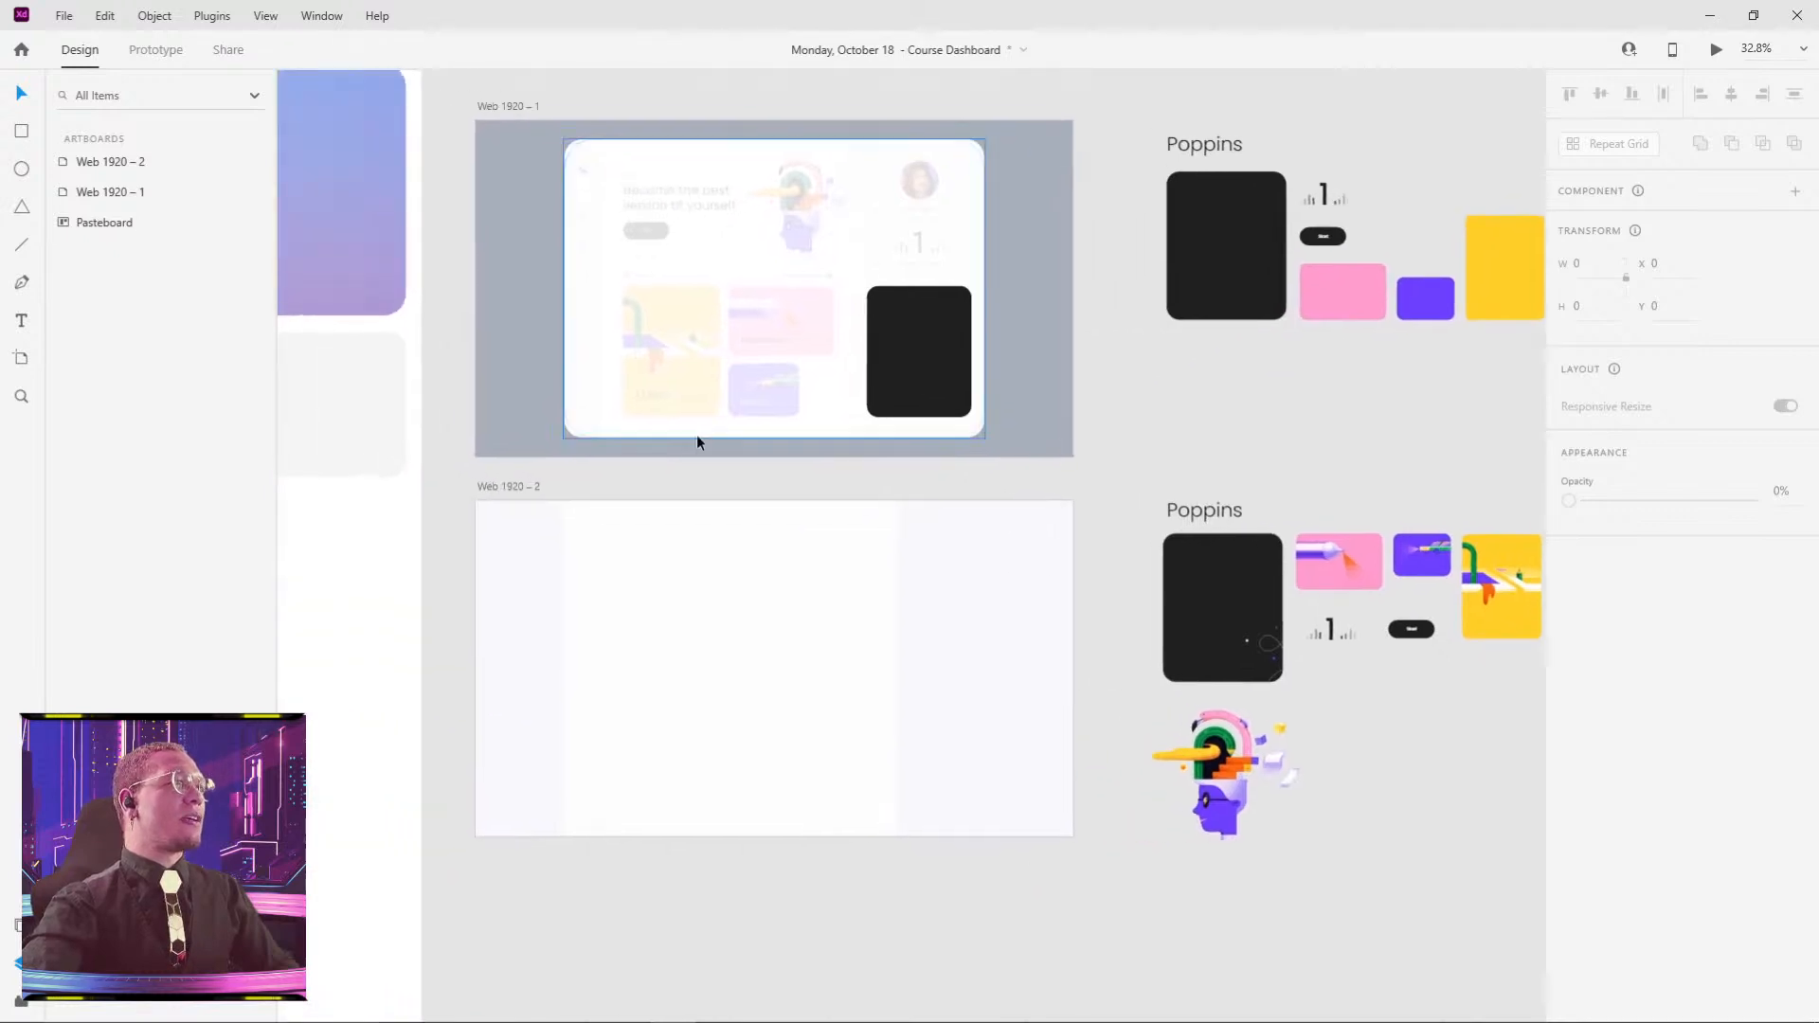
pyautogui.scroll(3, 697, 442)
pyautogui.scroll(3, 883, 386)
# - Draw a 348 × 224 card in the middle column, round its corners and snap it to the guide
pyautogui.press('r')
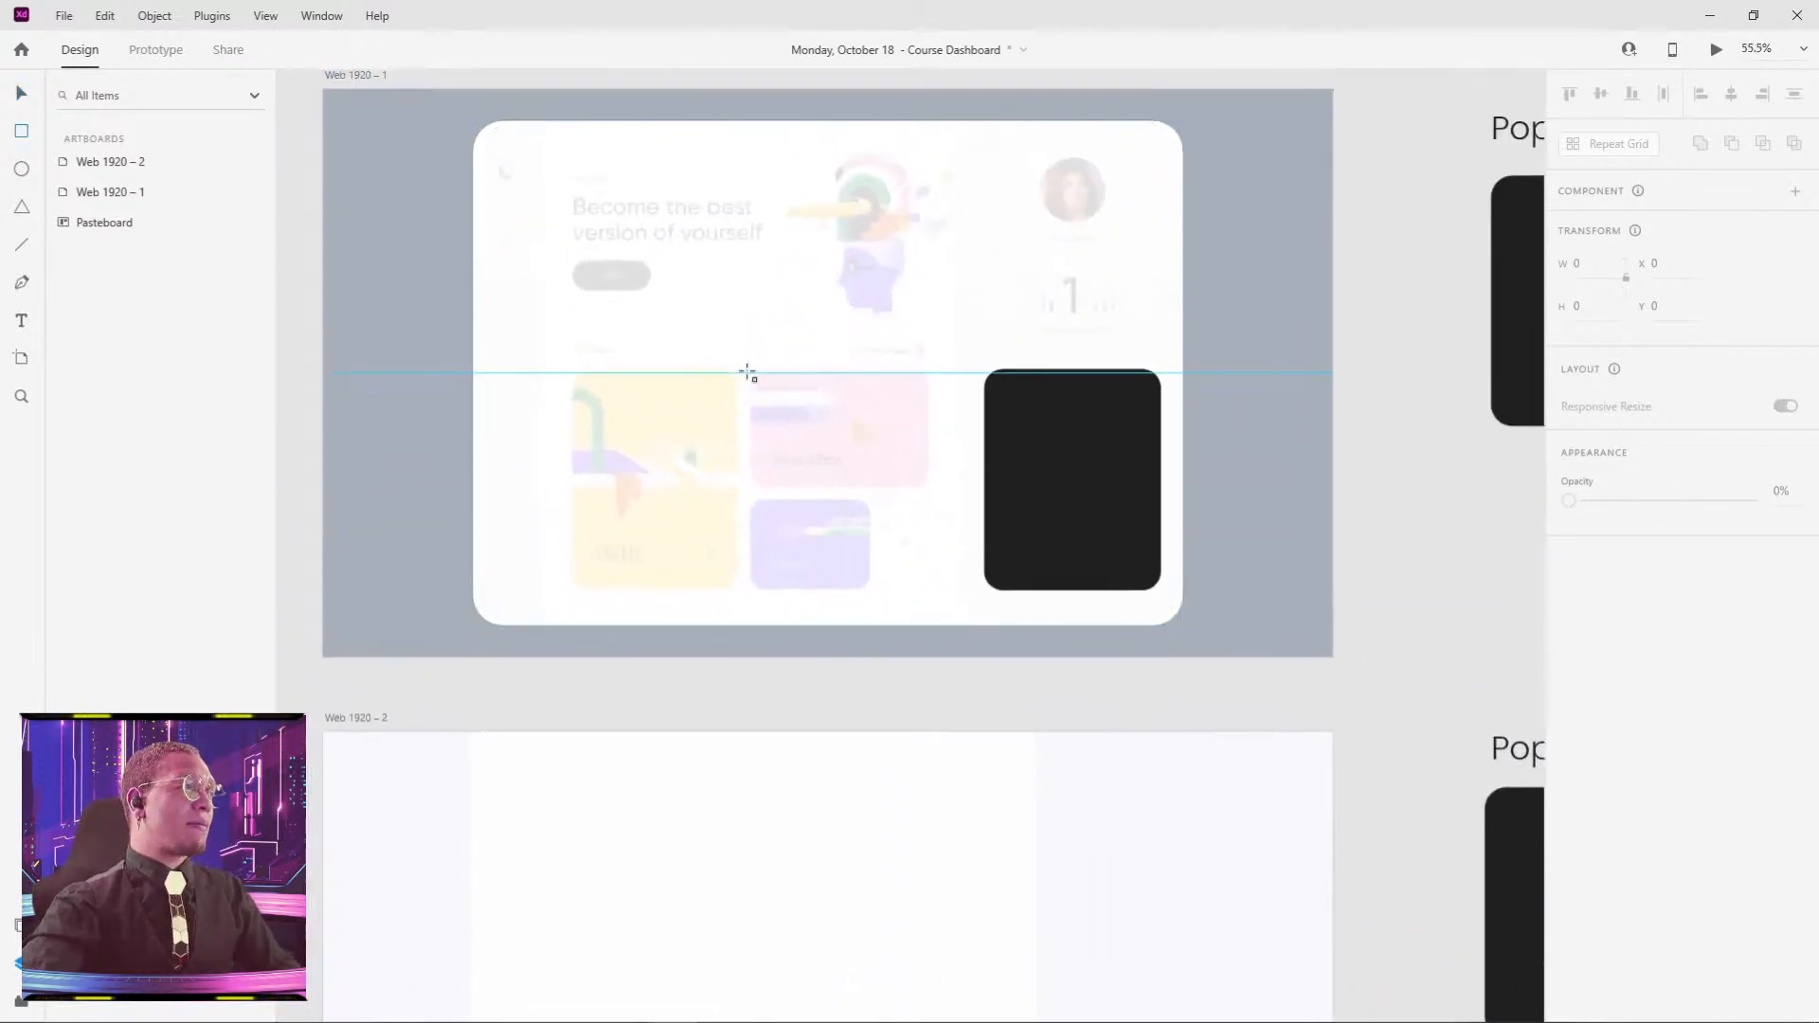
pyautogui.moveTo(748, 373); pyautogui.dragTo(934, 488)
pyautogui.scroll(5, 929, 489)
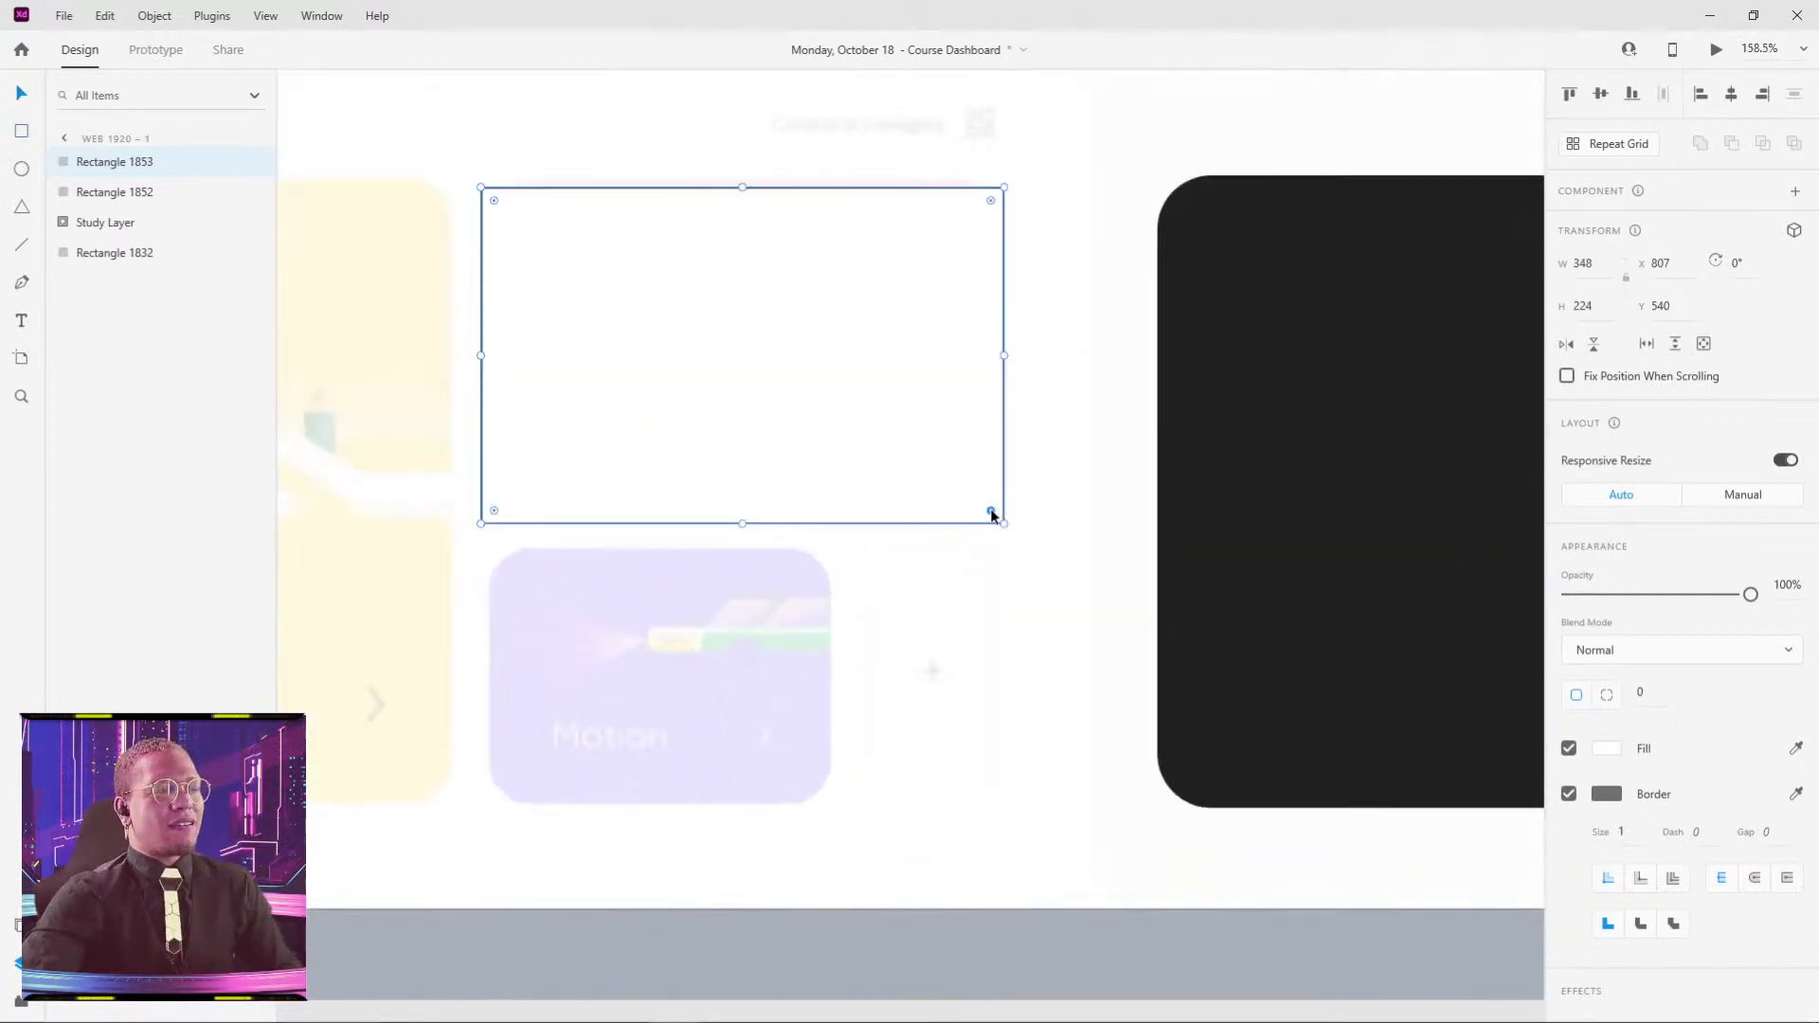
pyautogui.moveTo(991, 512); pyautogui.dragTo(969, 471)
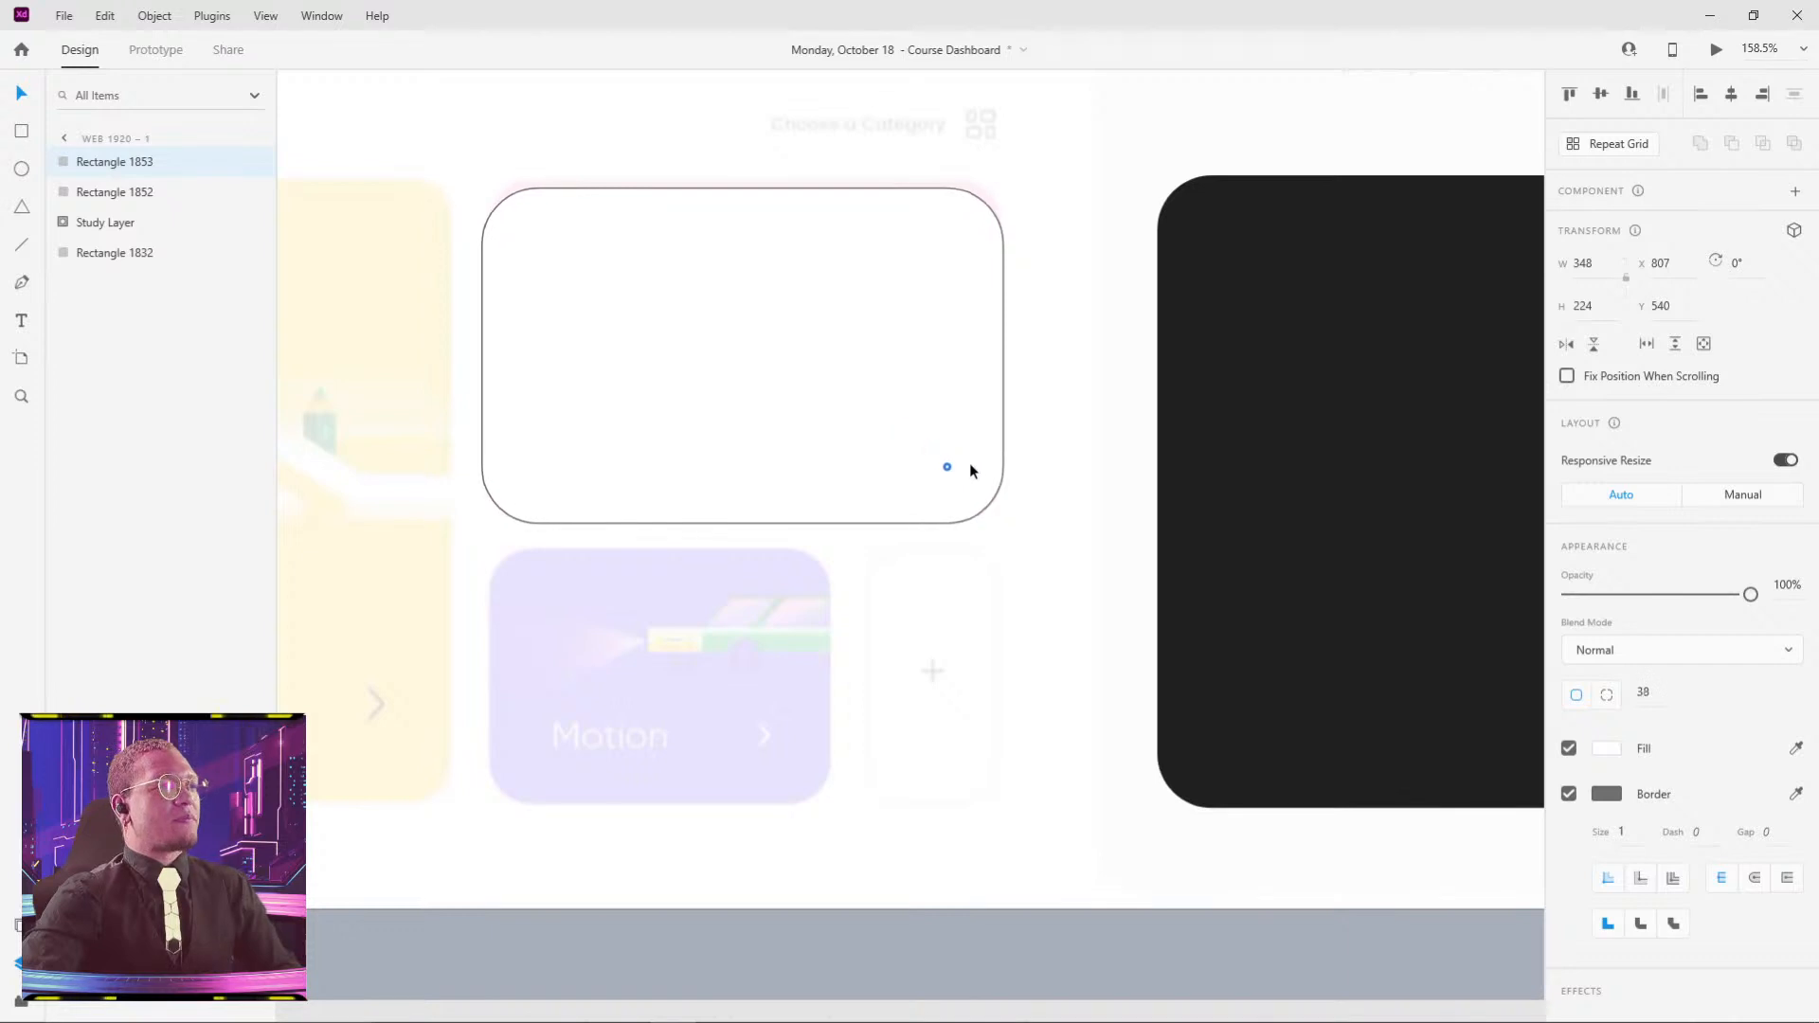
pyautogui.hotkey('ctrl', 'z')
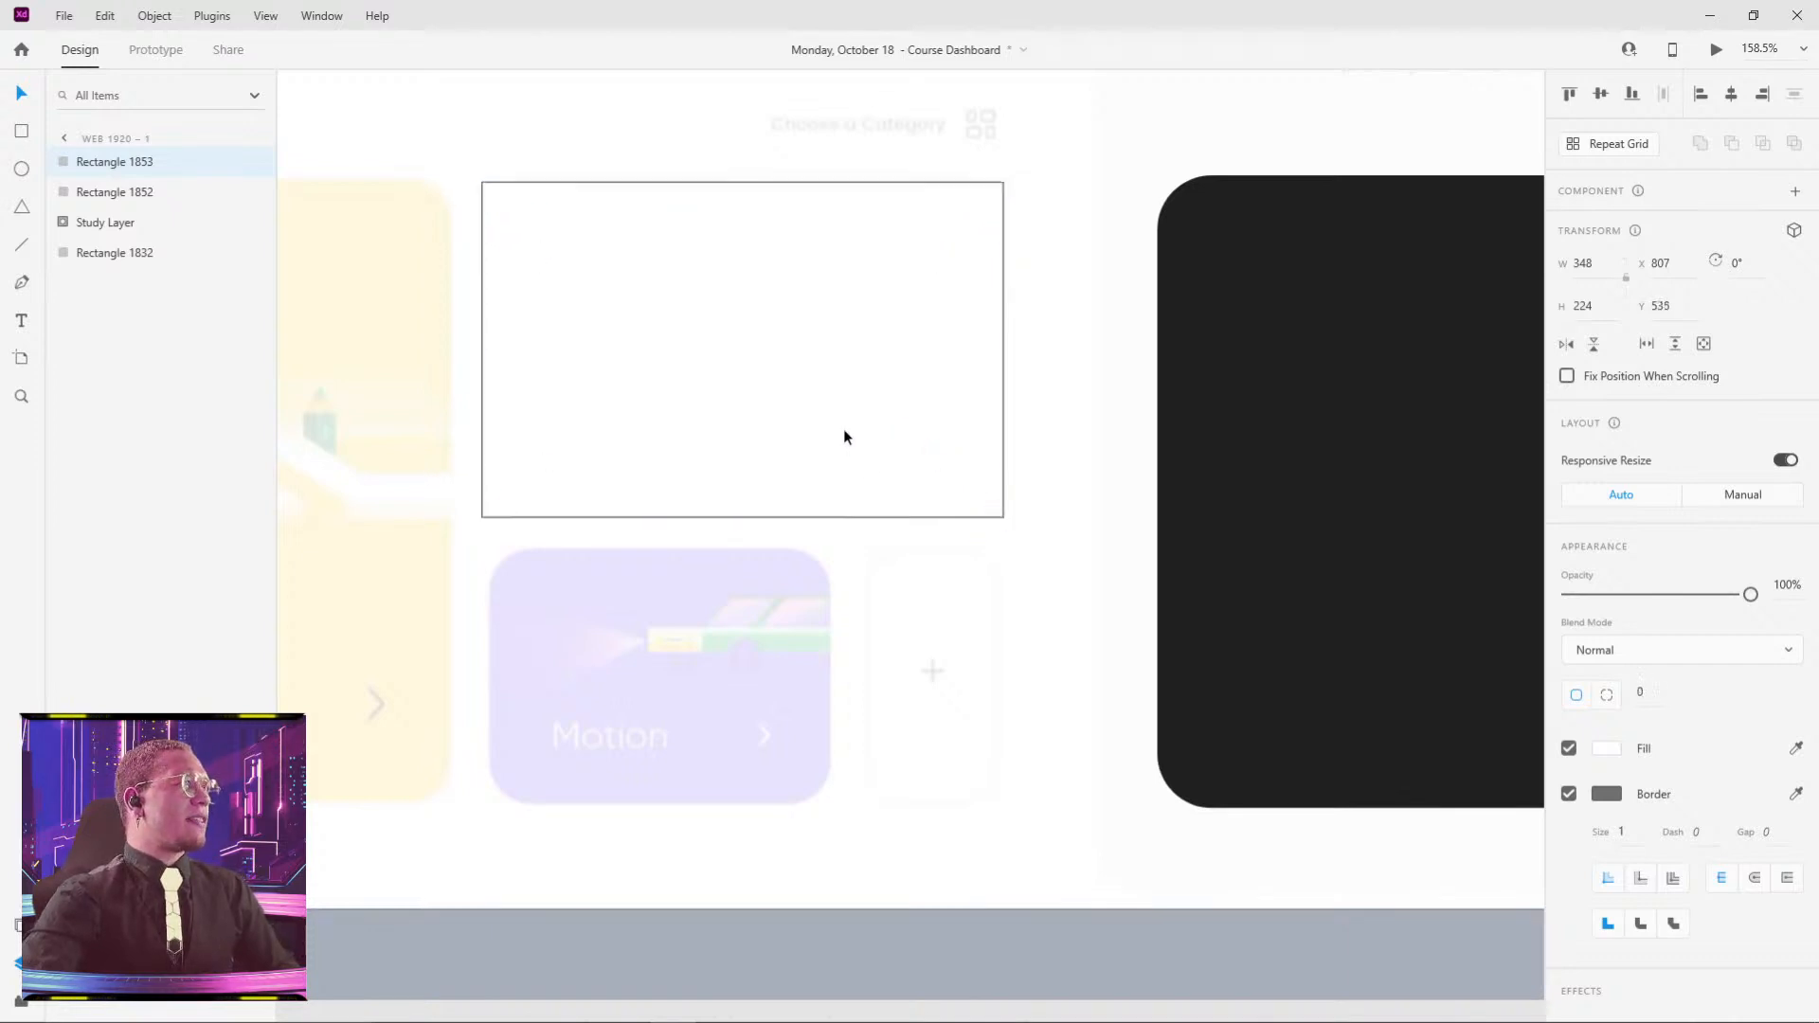
pyautogui.hotkey('ctrl', 'z')
pyautogui.moveTo(991, 188); pyautogui.dragTo(952, 232)
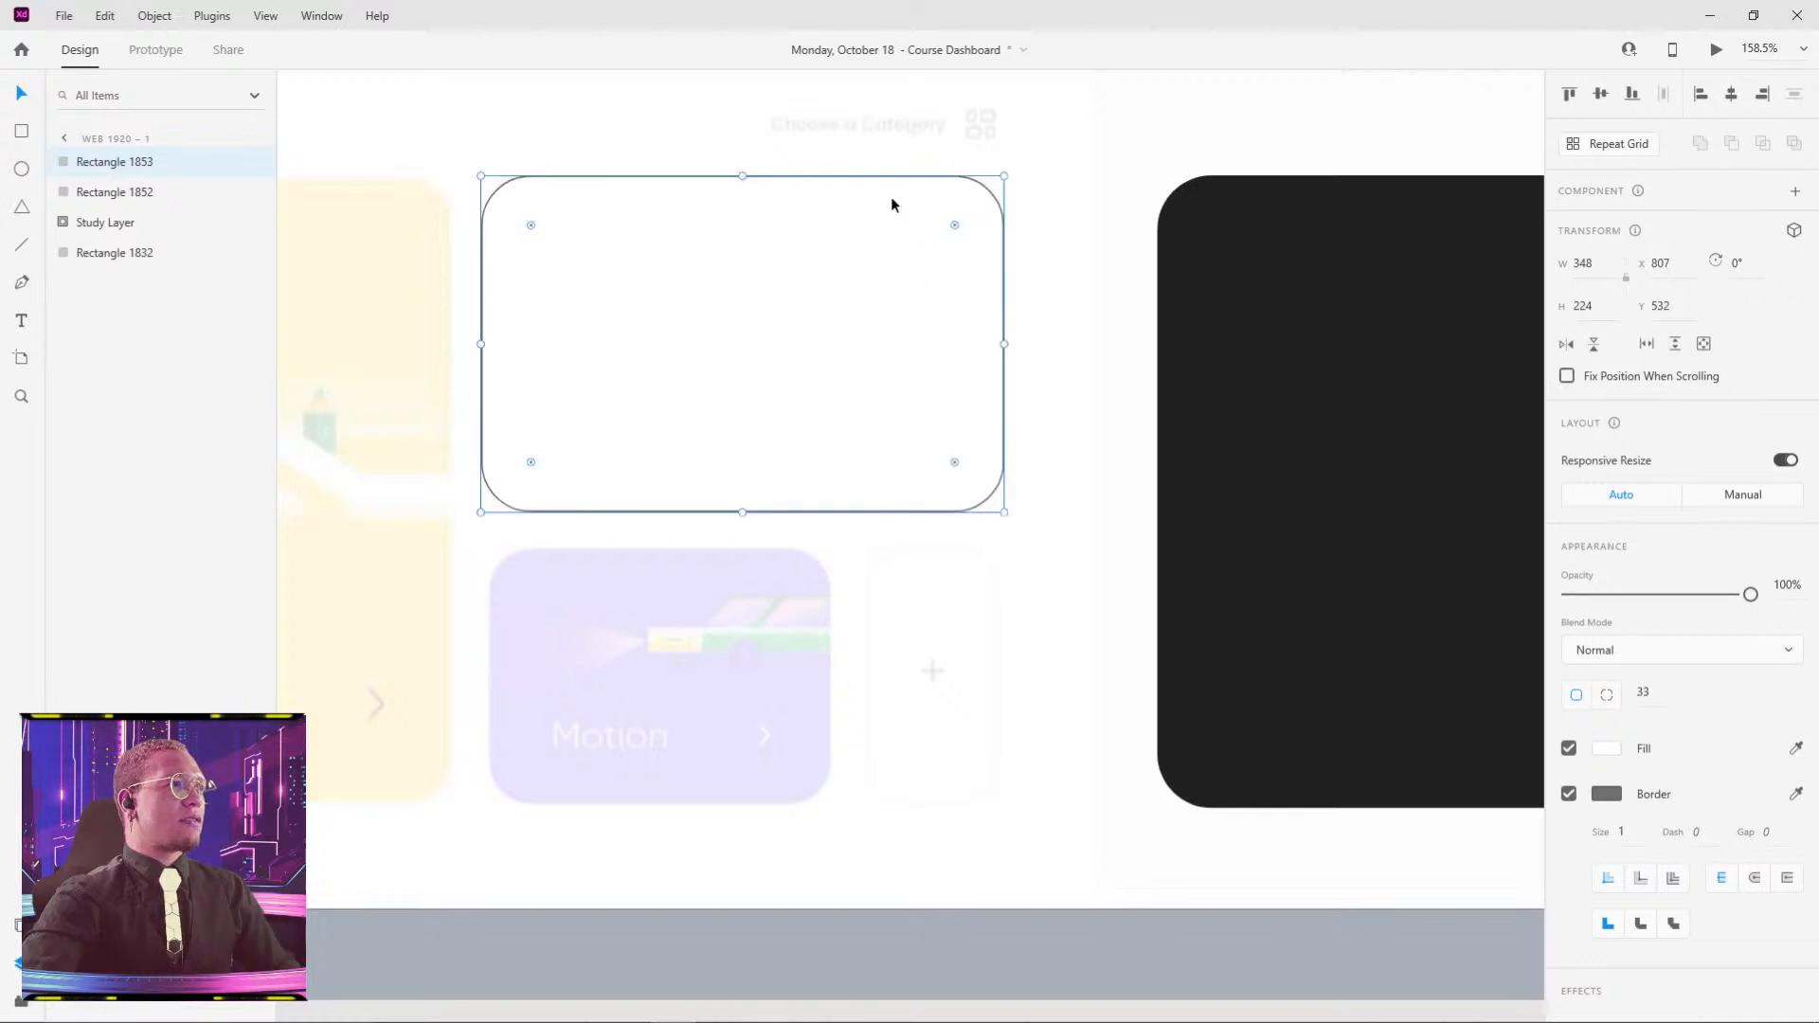
pyautogui.moveTo(740, 176)
pyautogui.mouseDown()
pyautogui.moveTo(740, 195)
pyautogui.moveTo(753, 177)
pyautogui.mouseUp()
# - Set the white card's corner radius to 36 and Alt-drag a copy below it
pyautogui.click(1275, 254)
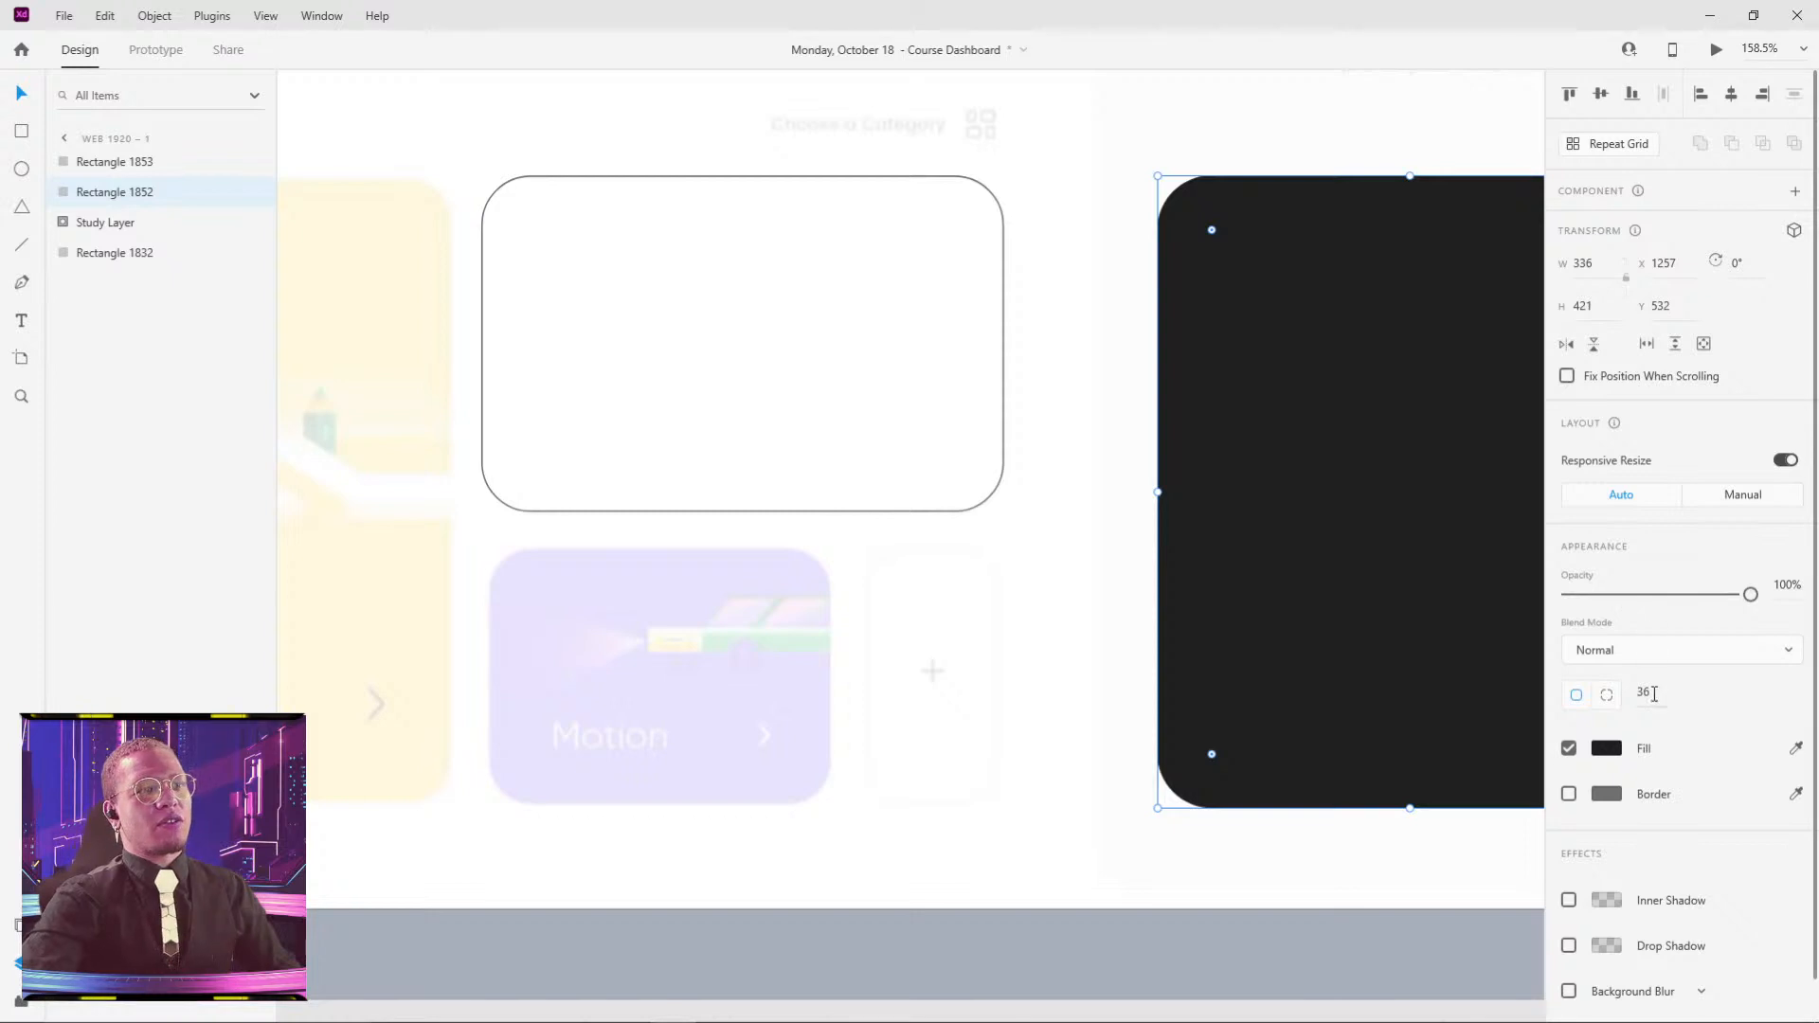
pyautogui.click(1232, 158)
pyautogui.click(1272, 287)
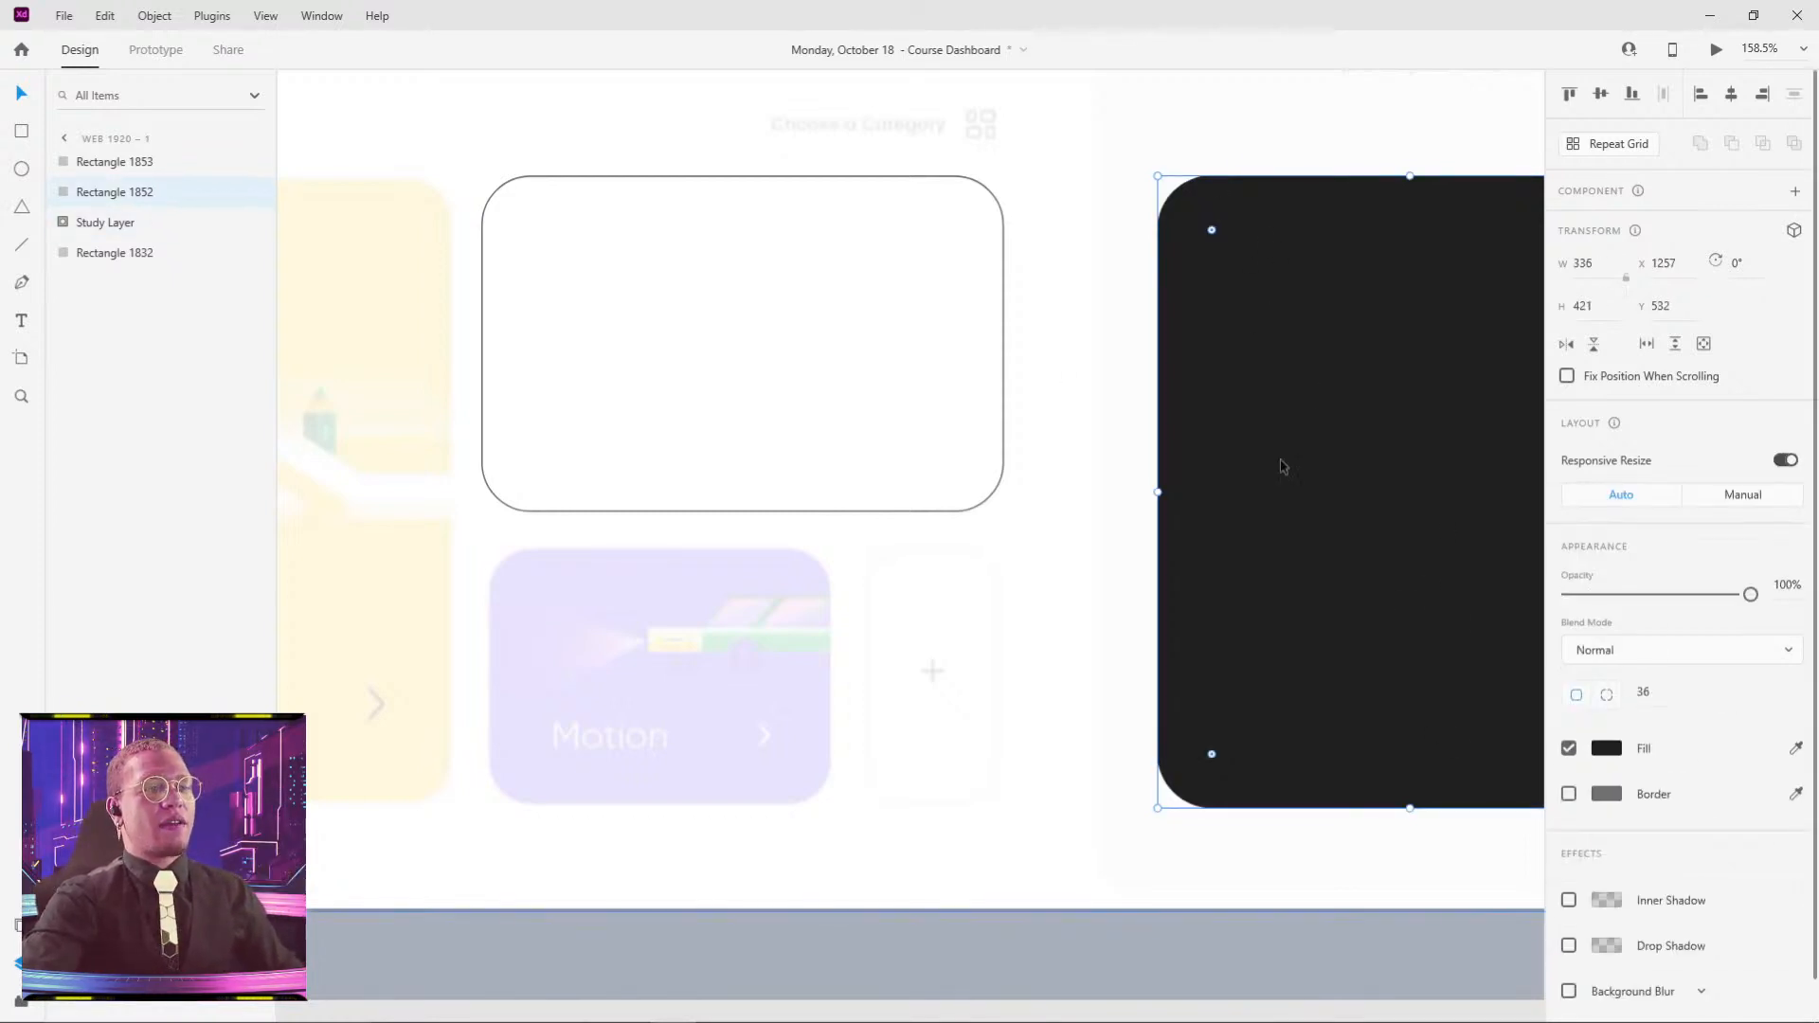
pyautogui.moveTo(1291, 429); pyautogui.dragTo(1057, 409)
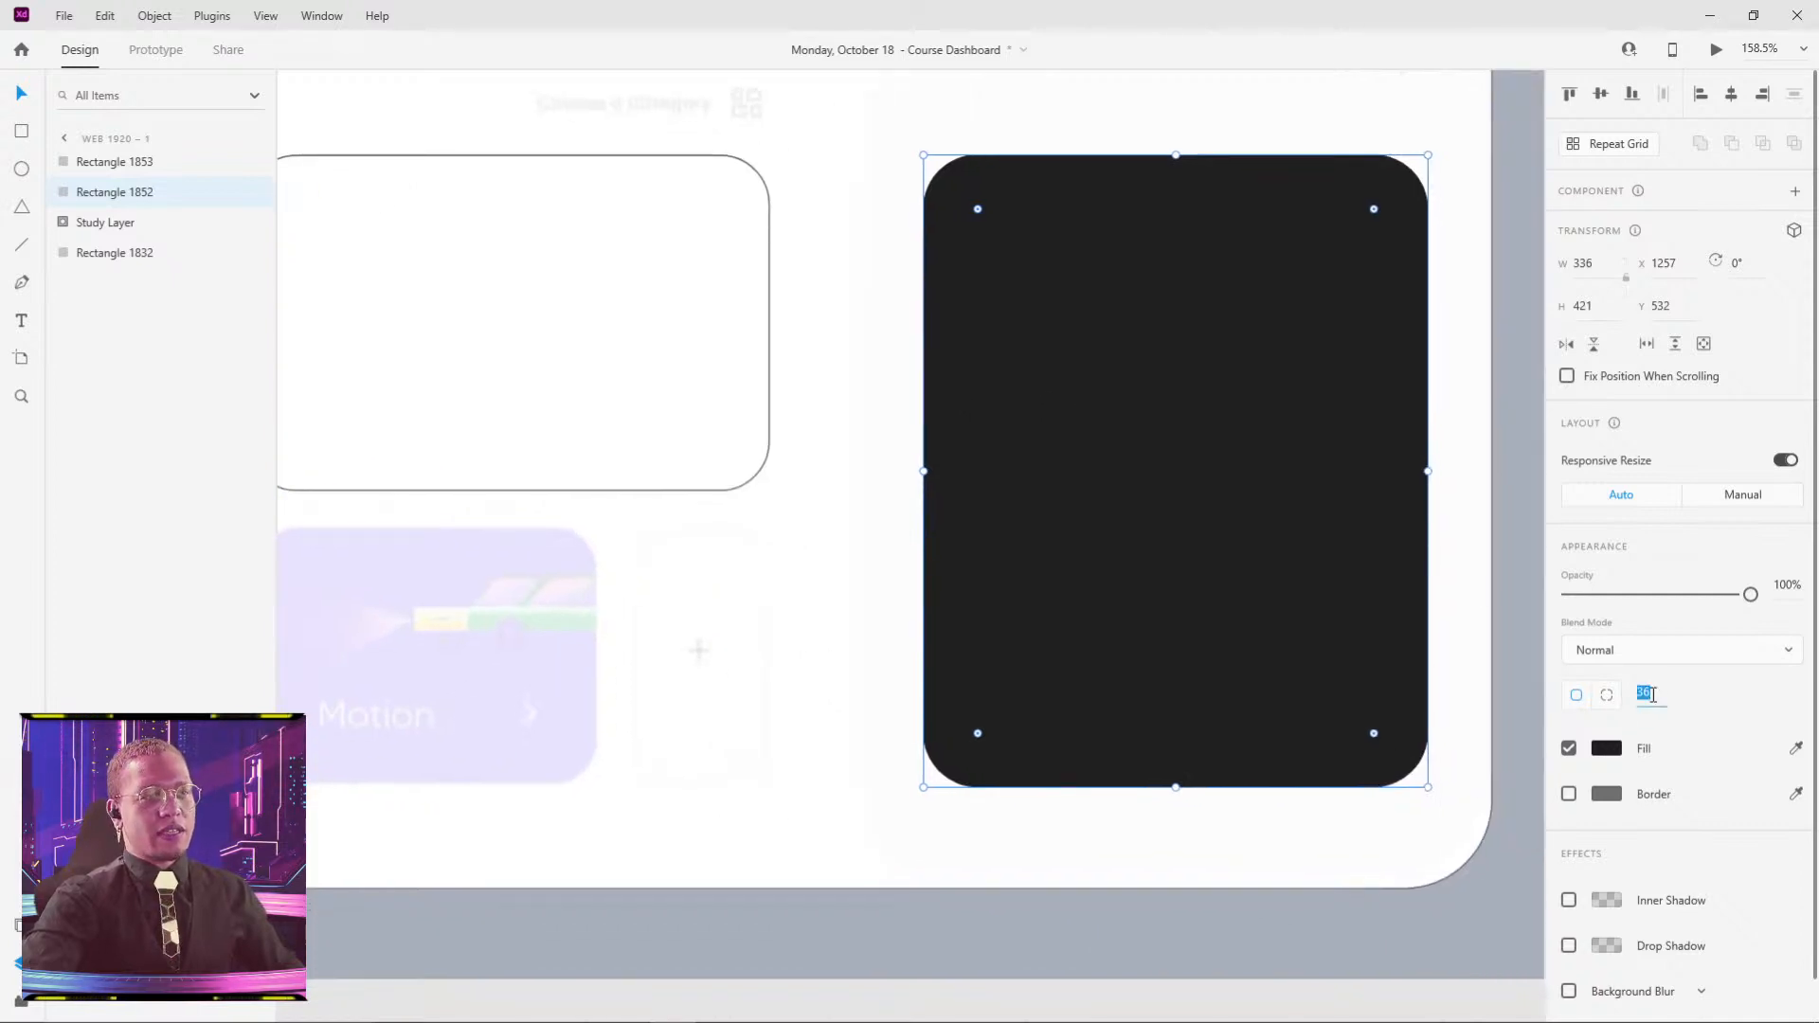
pyautogui.click(622, 407)
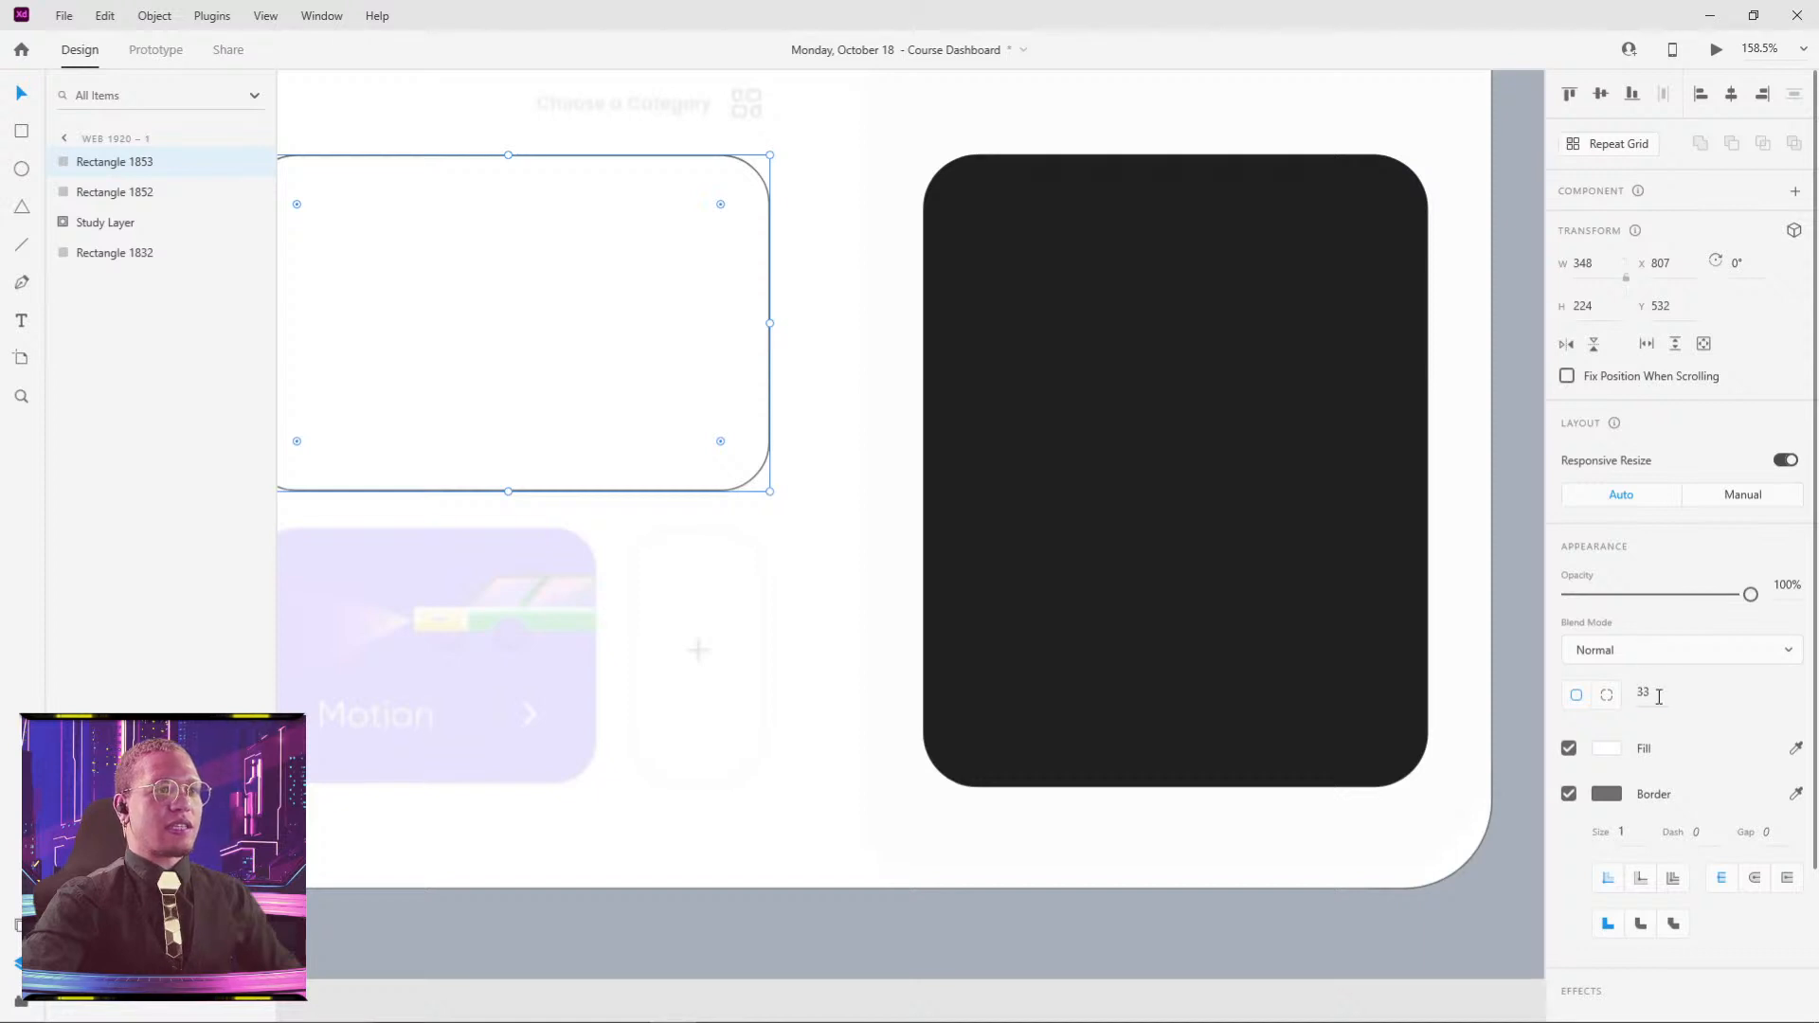
pyautogui.press('Return')
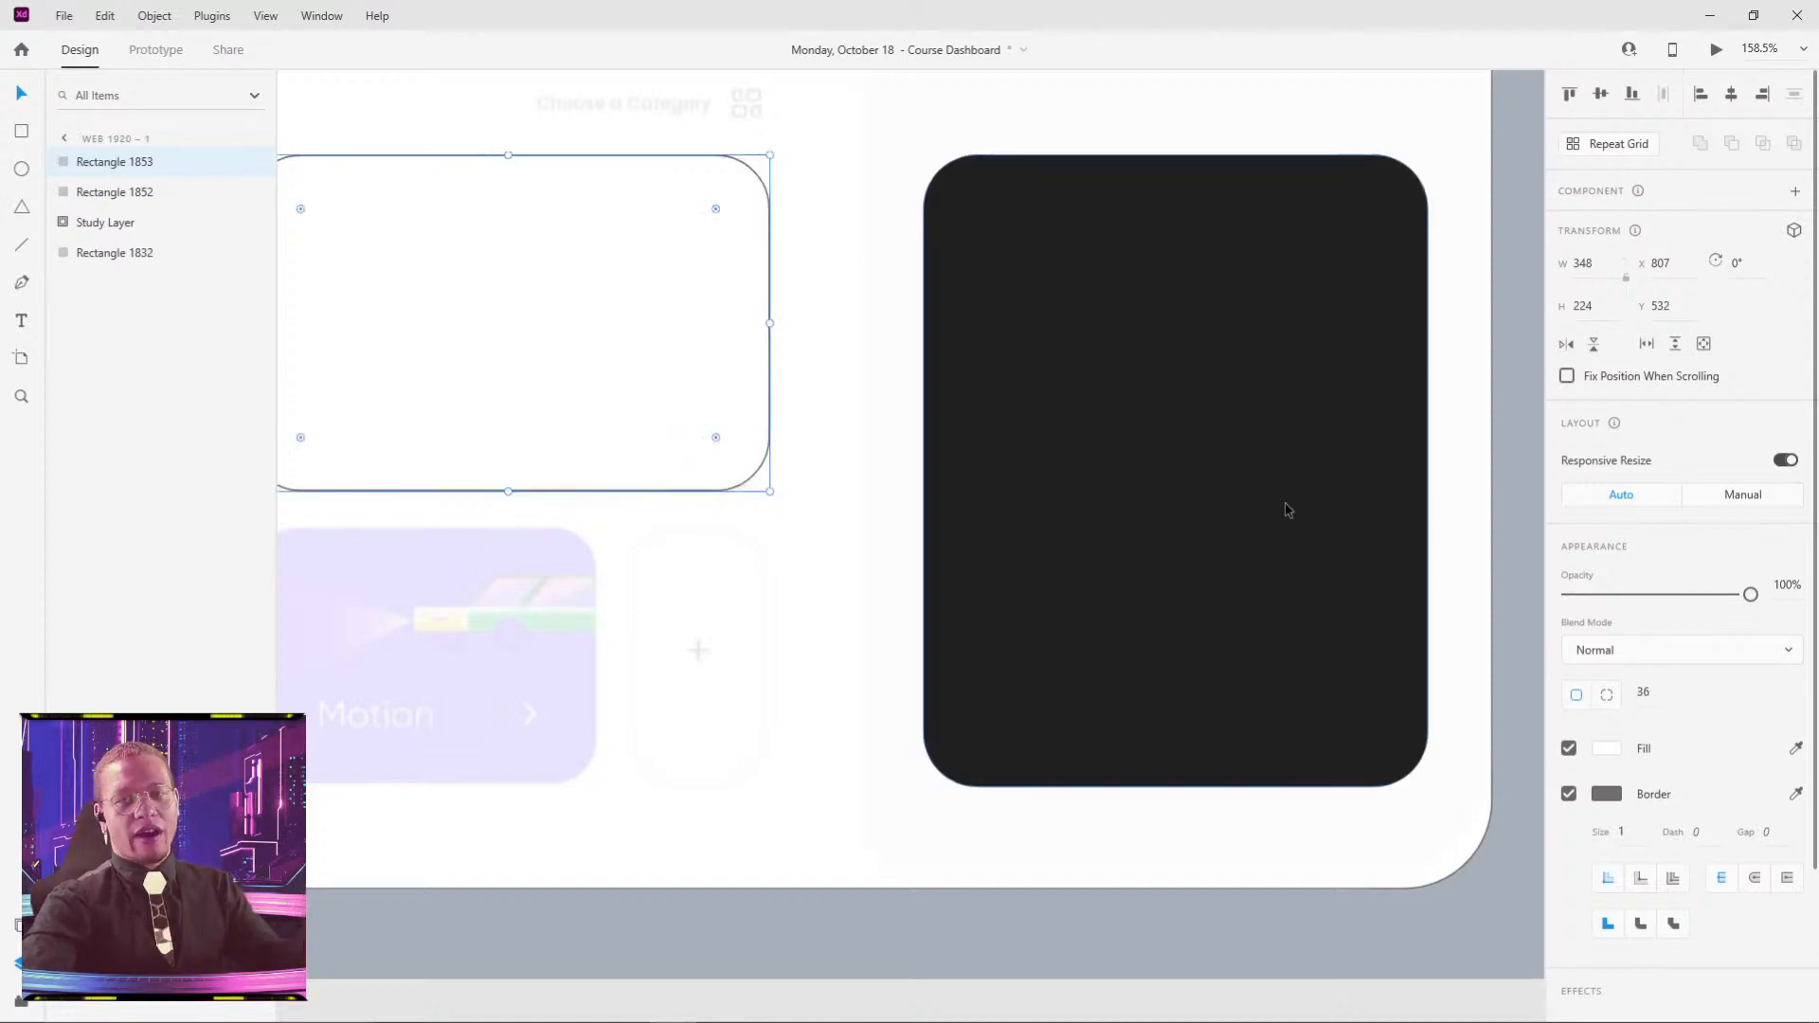
pyautogui.moveTo(660, 282); pyautogui.dragTo(958, 256)
pyautogui.moveTo(692, 190); pyautogui.dragTo(771, 554)
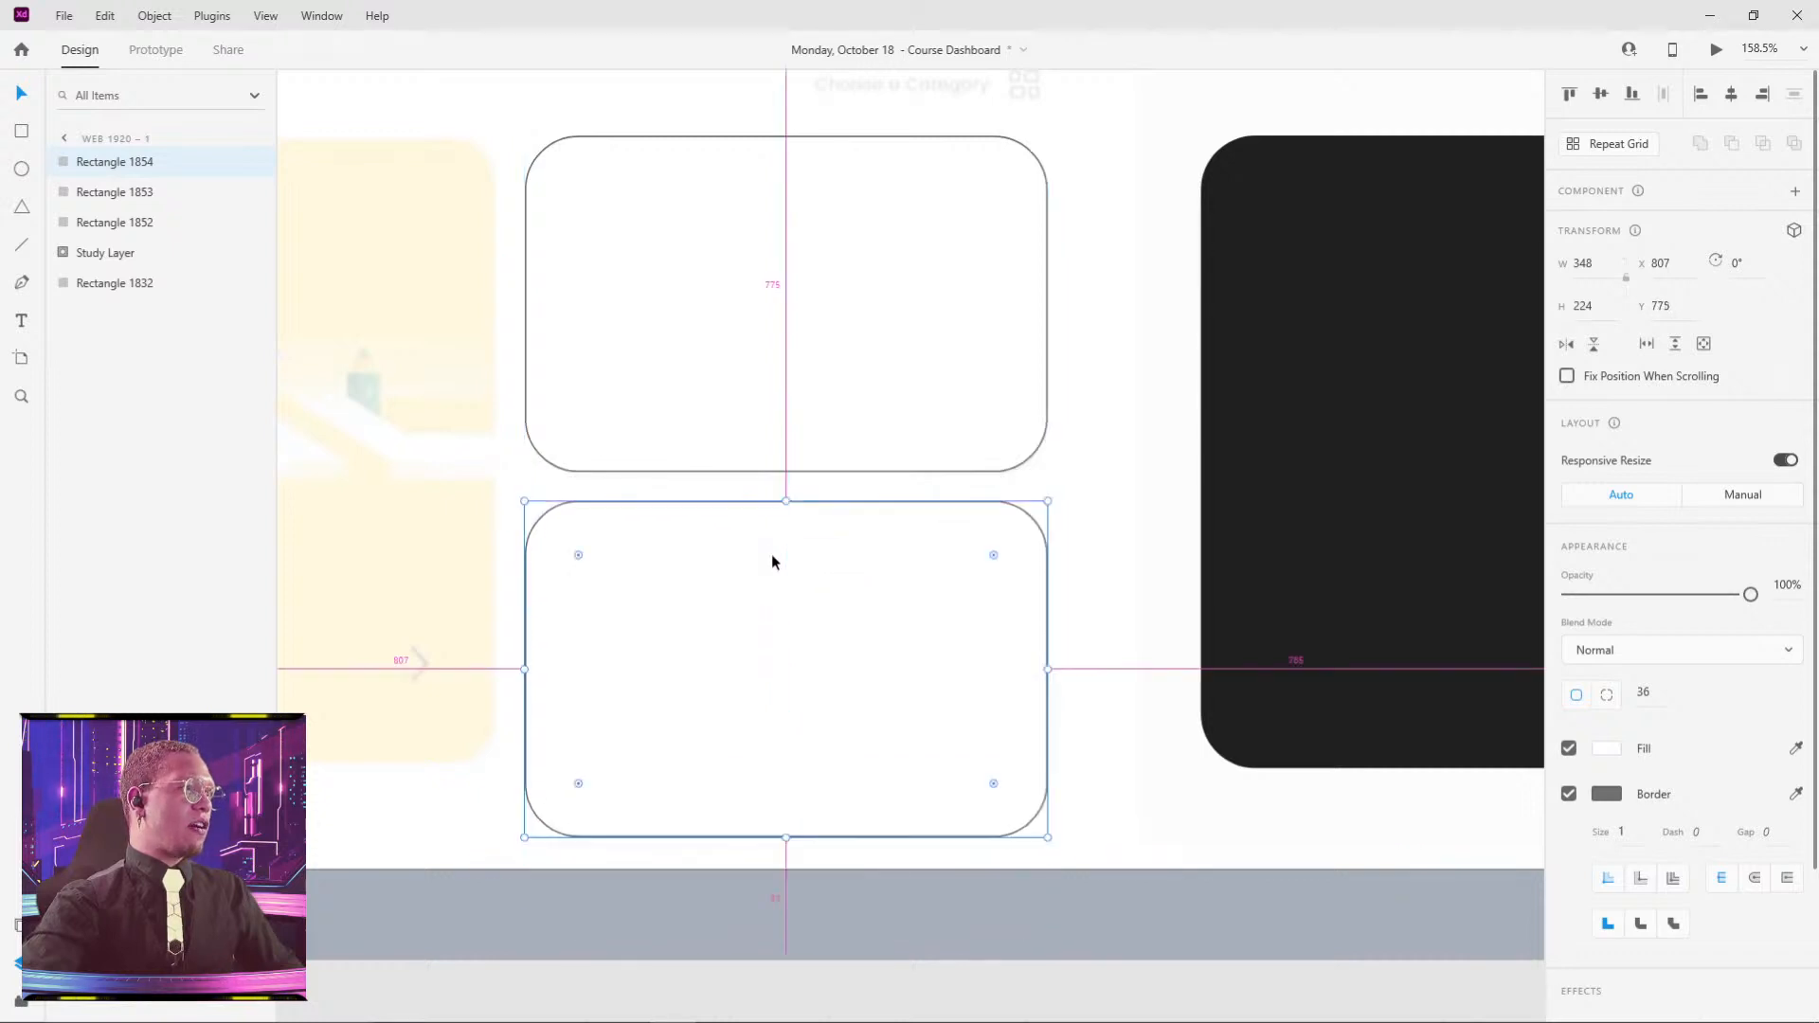
# - Re-place the lower copy evenly, narrow it to 237 wide and add a slim copy to its right
pyautogui.hotkey('ctrl', 'z')
pyautogui.moveTo(722, 252); pyautogui.dragTo(722, 617)
pyautogui.moveTo(785, 846); pyautogui.dragTo(784, 768)
pyautogui.moveTo(1047, 635); pyautogui.dragTo(880, 616)
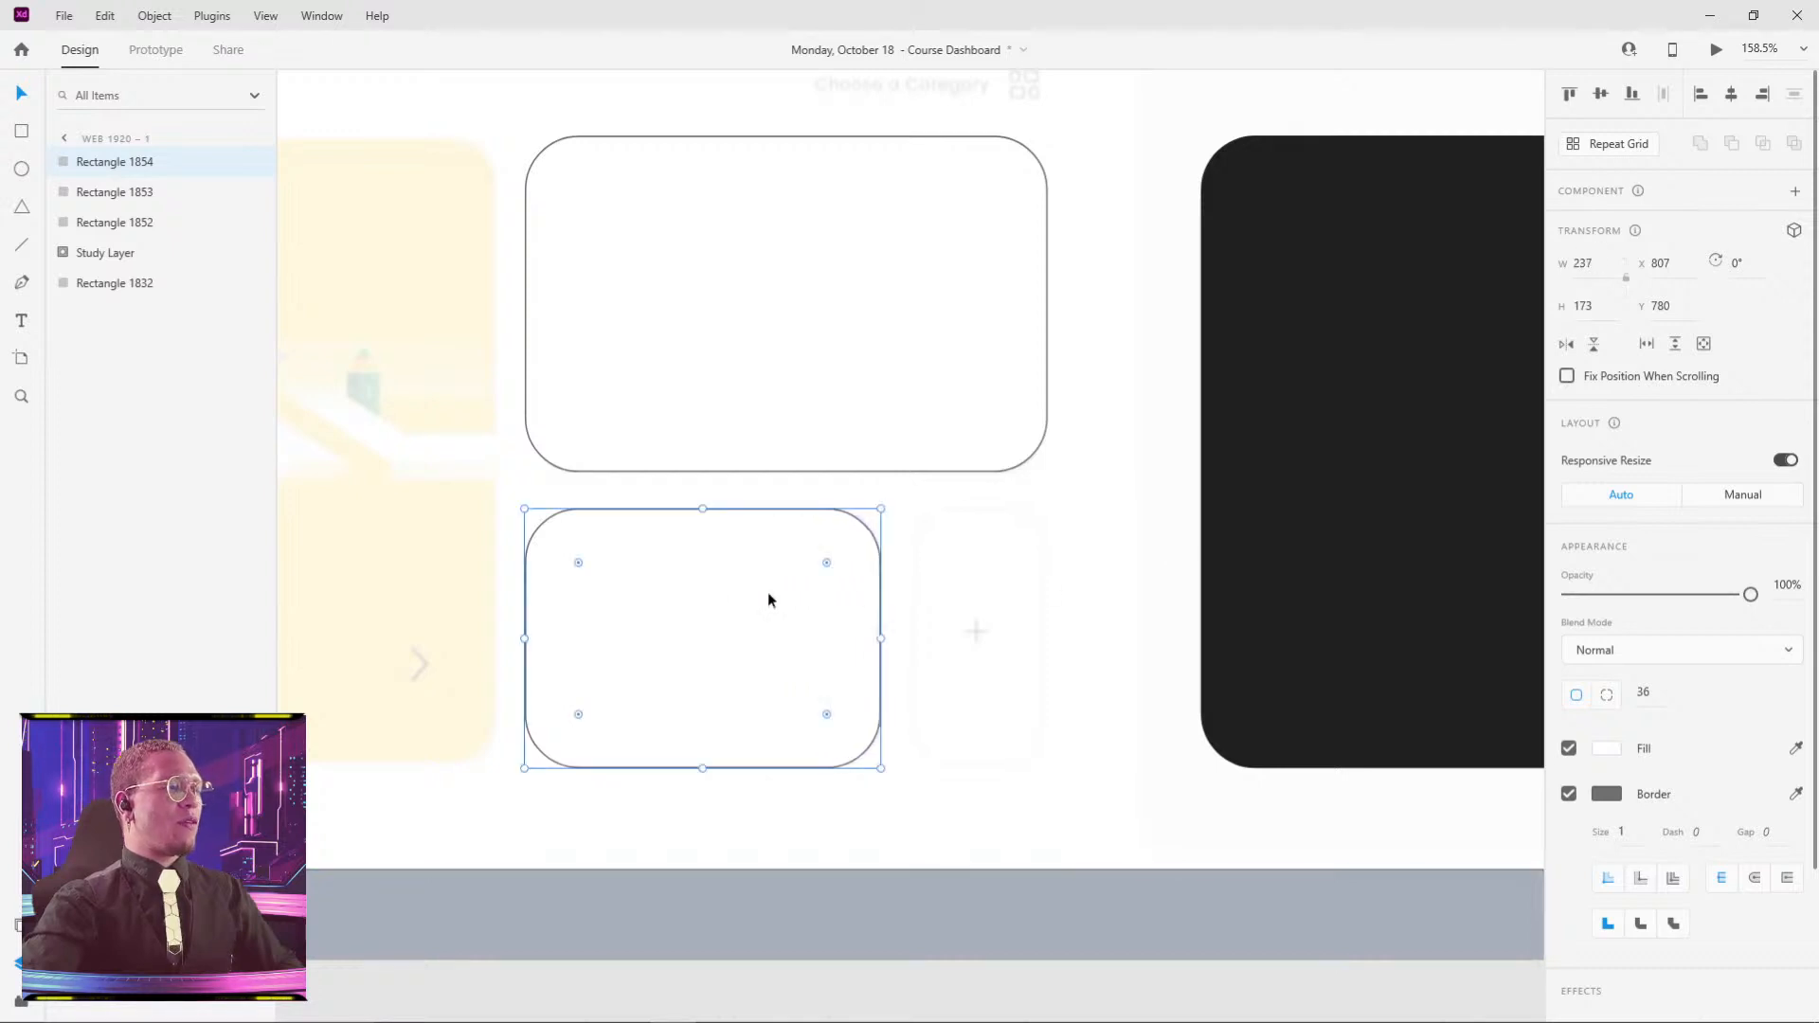
pyautogui.keyDown('alt'); pyautogui.moveTo(648, 607); pyautogui.dragTo(1035, 621); pyautogui.keyUp('alt')
pyautogui.moveTo(1259, 636); pyautogui.dragTo(1047, 592)
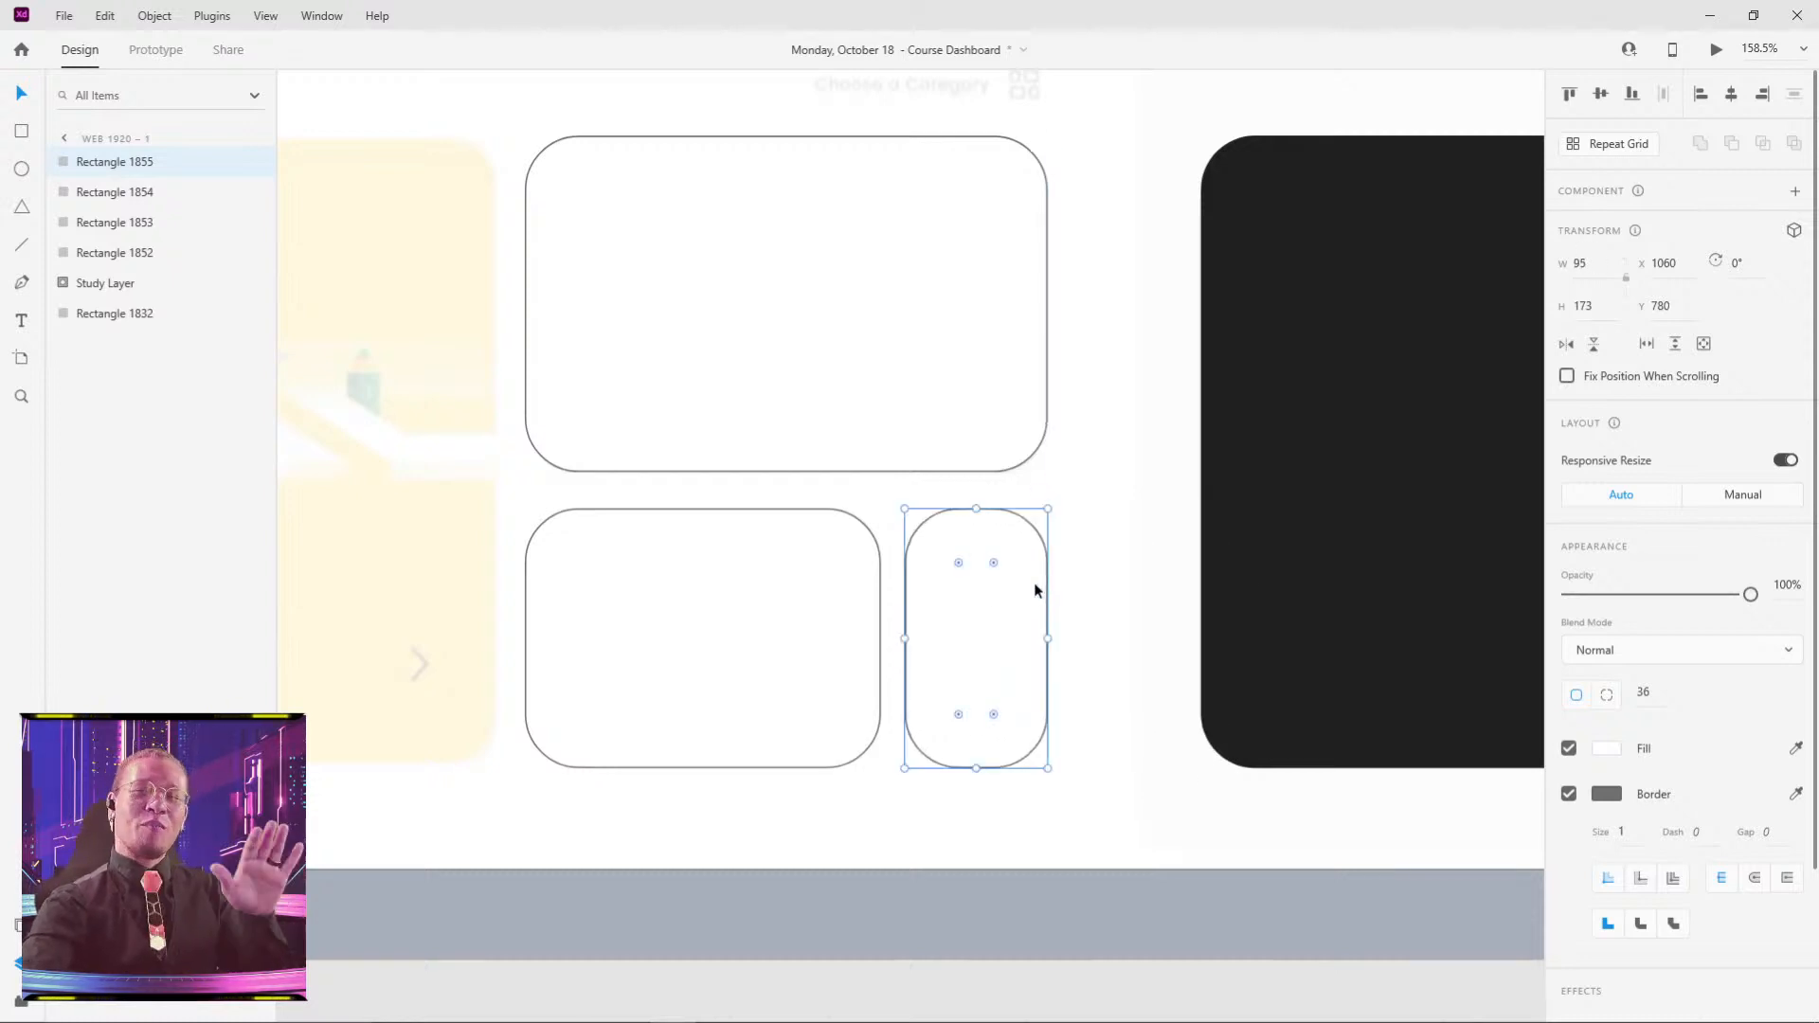
# - Alt-drag the black tall card into the left column and adjust its width
pyautogui.click(1142, 490)
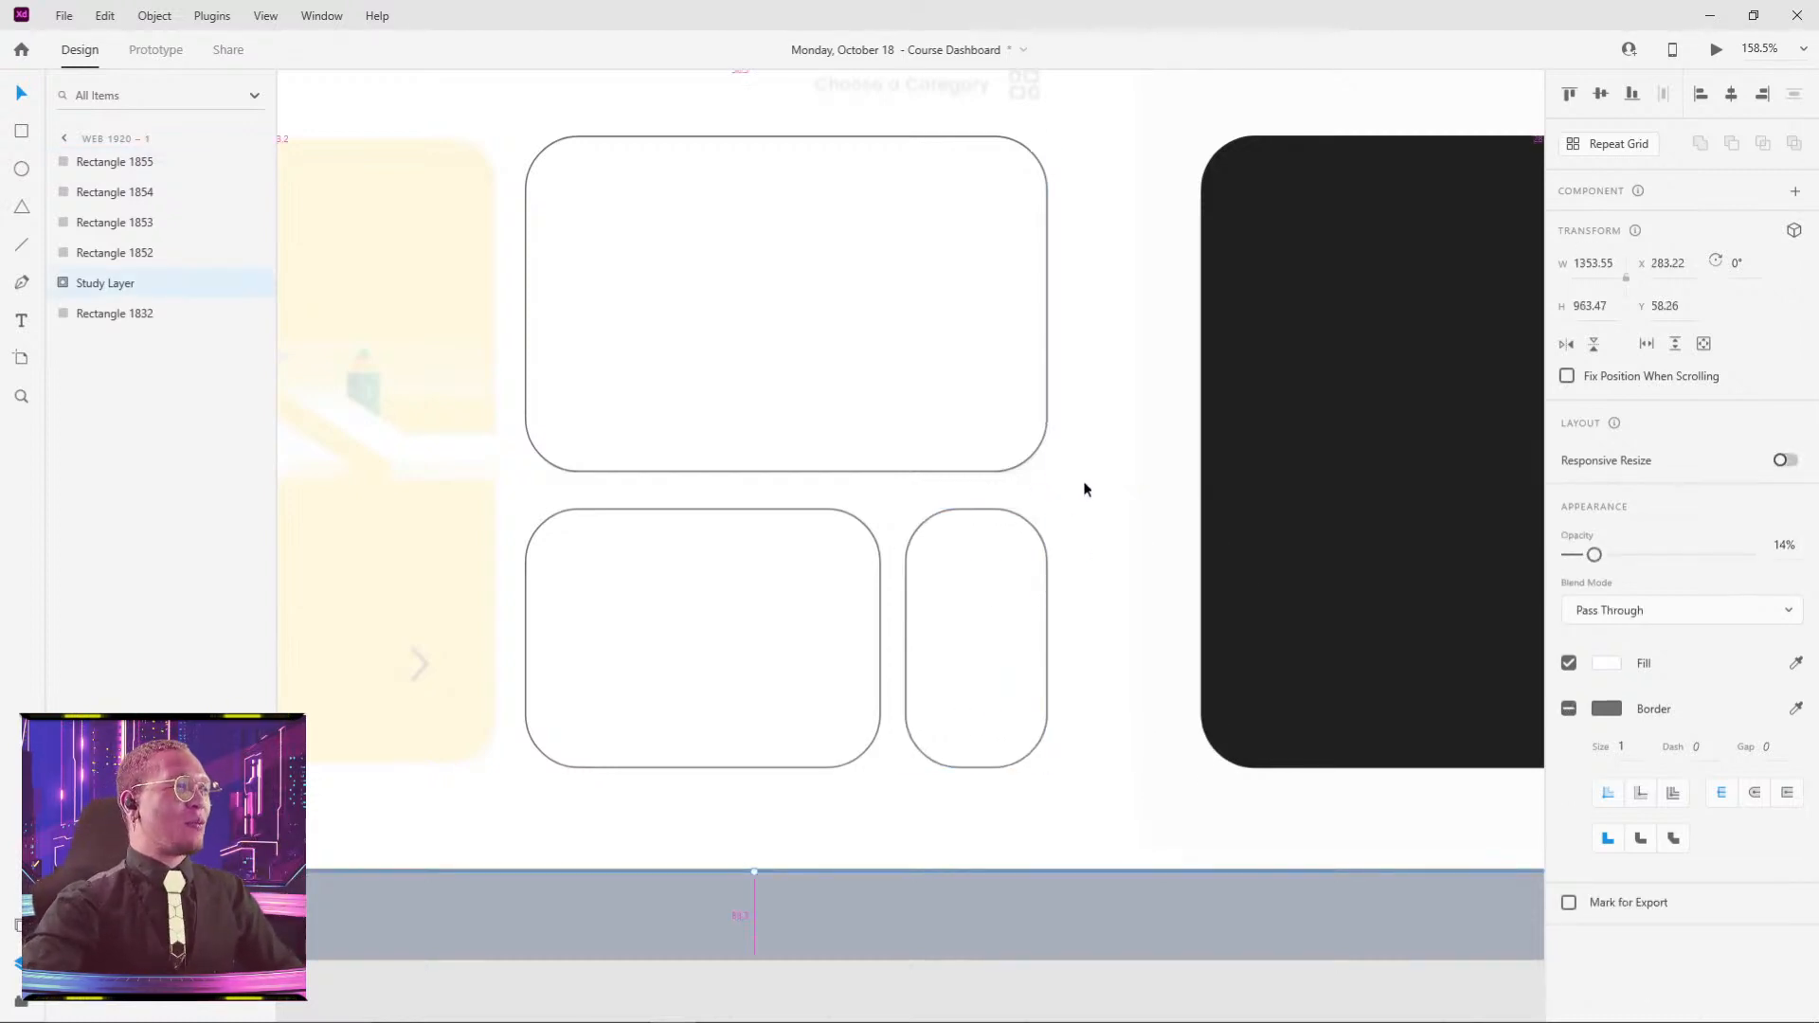
pyautogui.scroll(-3, 1087, 490)
pyautogui.click(1274, 403)
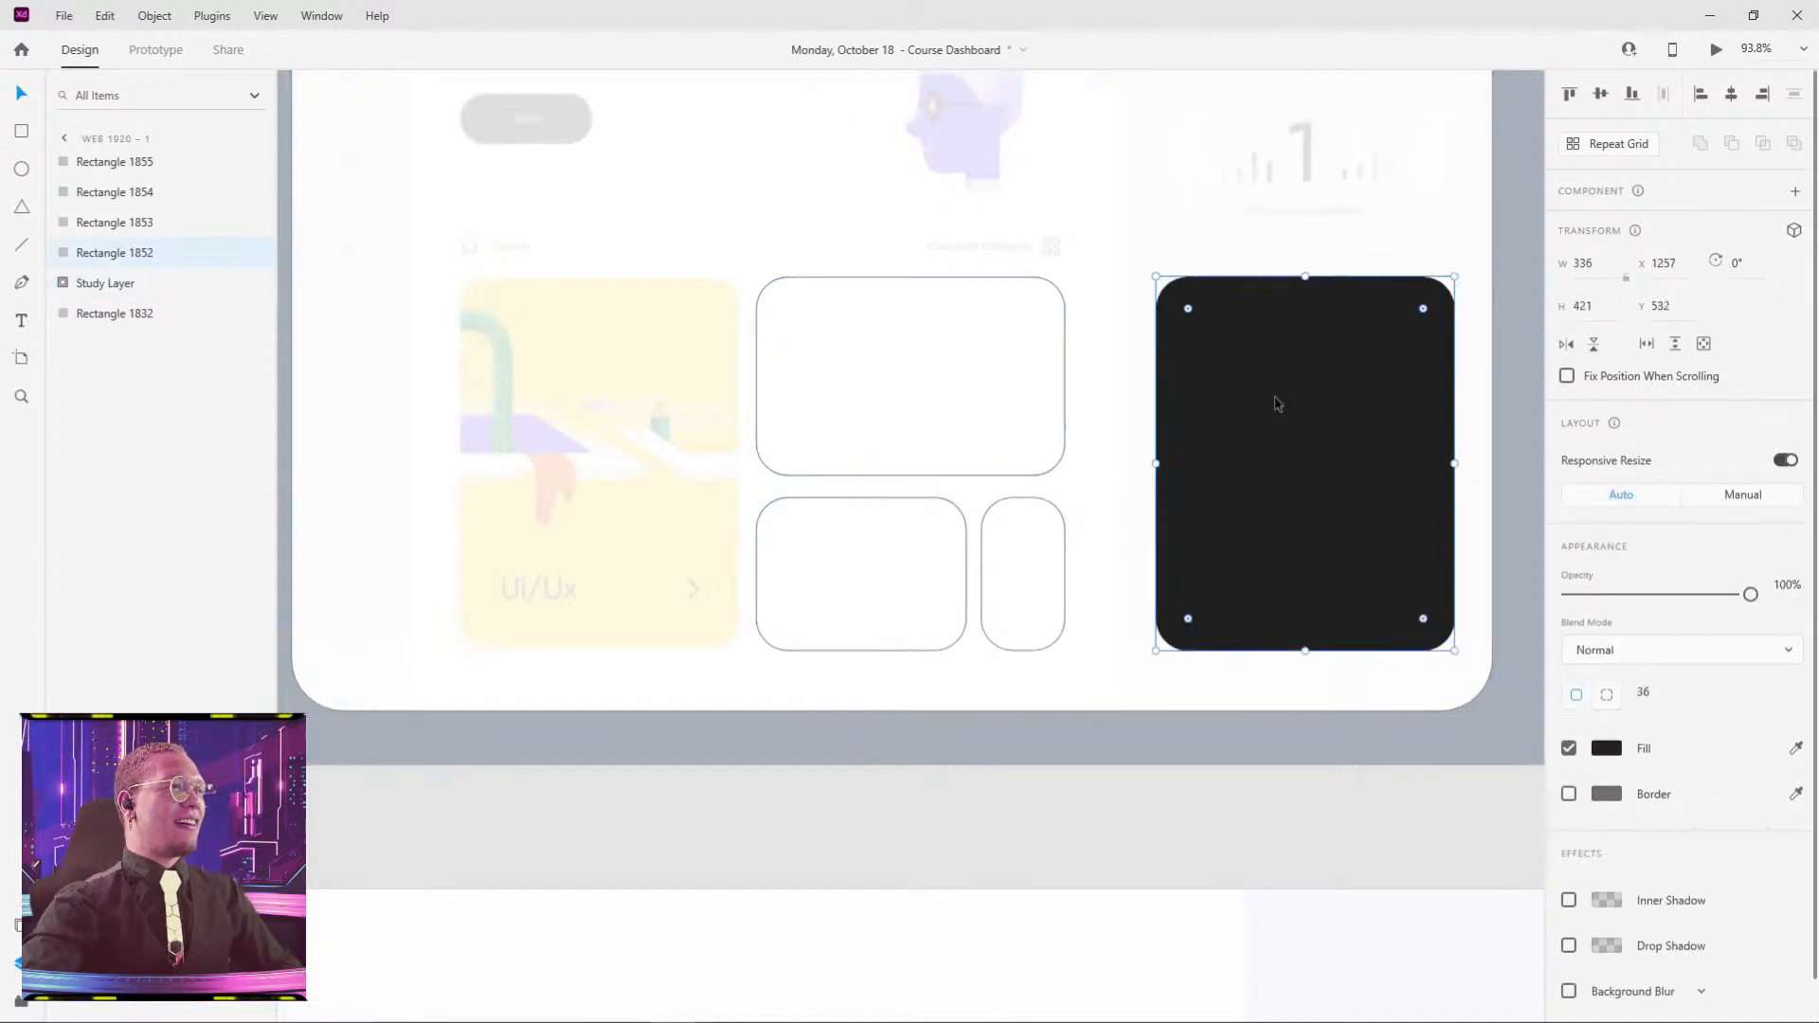
pyautogui.moveTo(1274, 402); pyautogui.dragTo(631, 444)
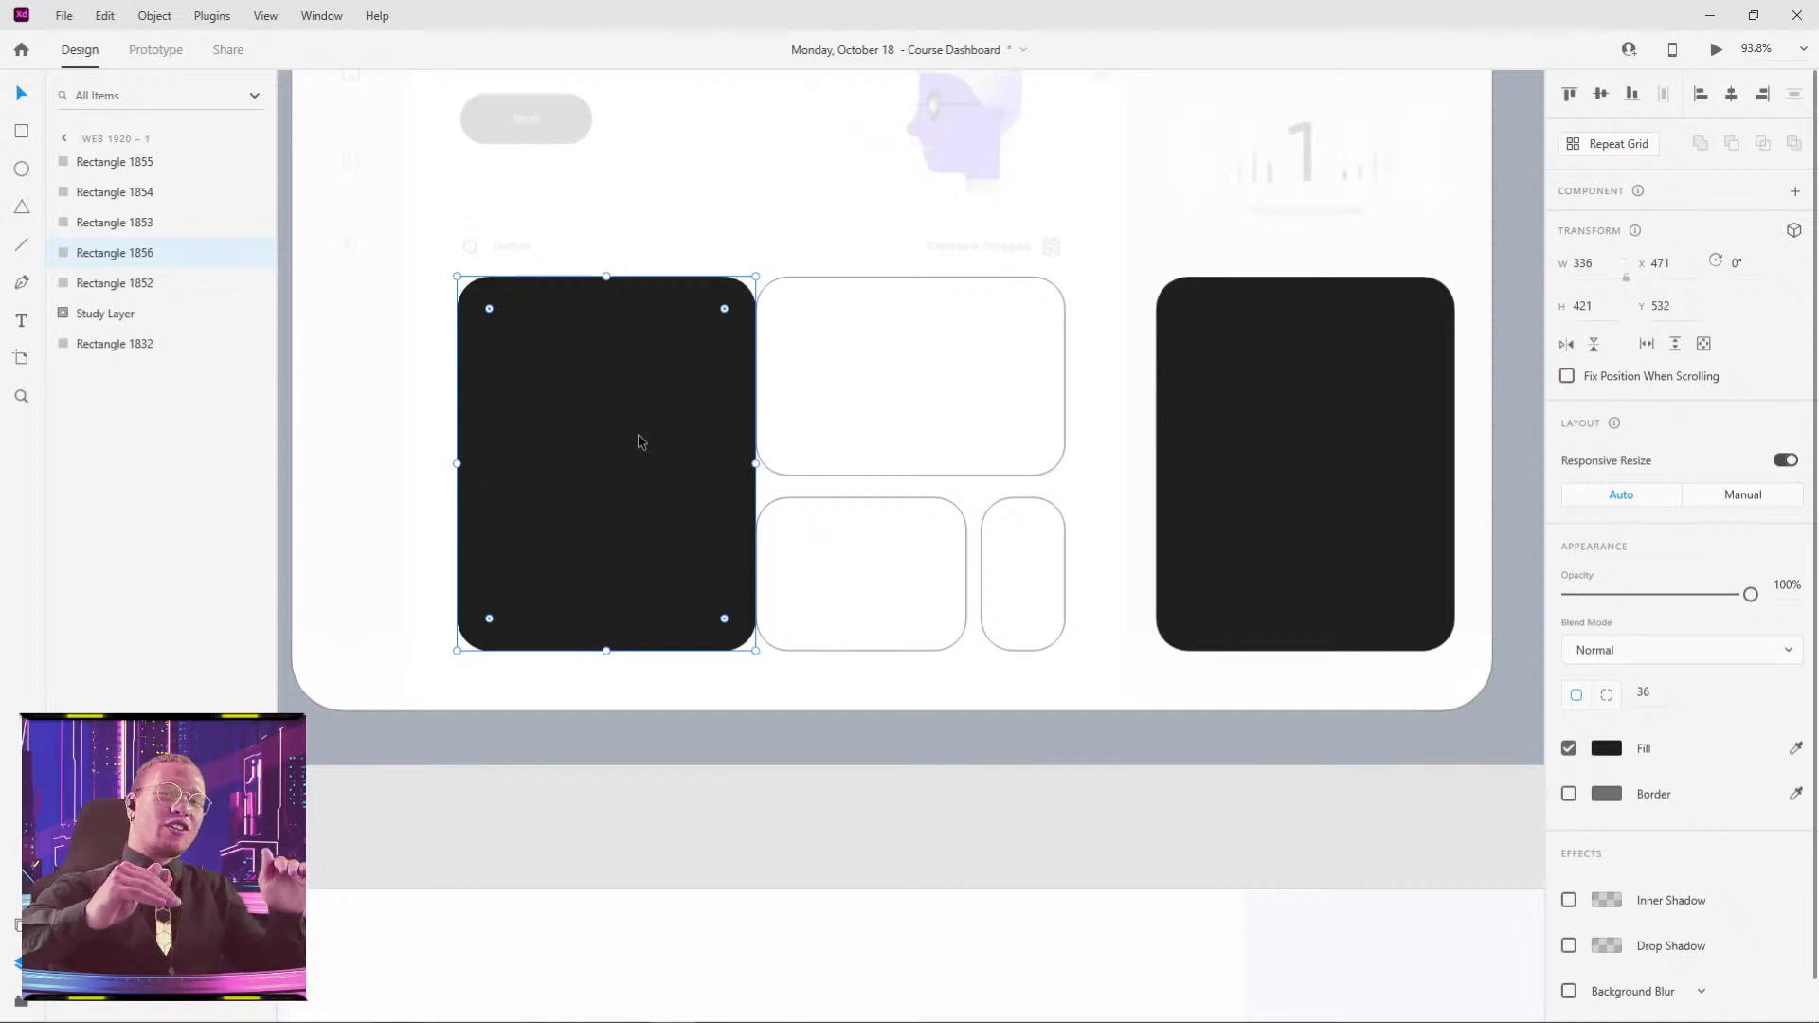
pyautogui.moveTo(753, 463)
pyautogui.mouseDown()
pyautogui.moveTo(638, 464)
pyautogui.moveTo(742, 463)
pyautogui.mouseUp()
pyautogui.click(839, 250)
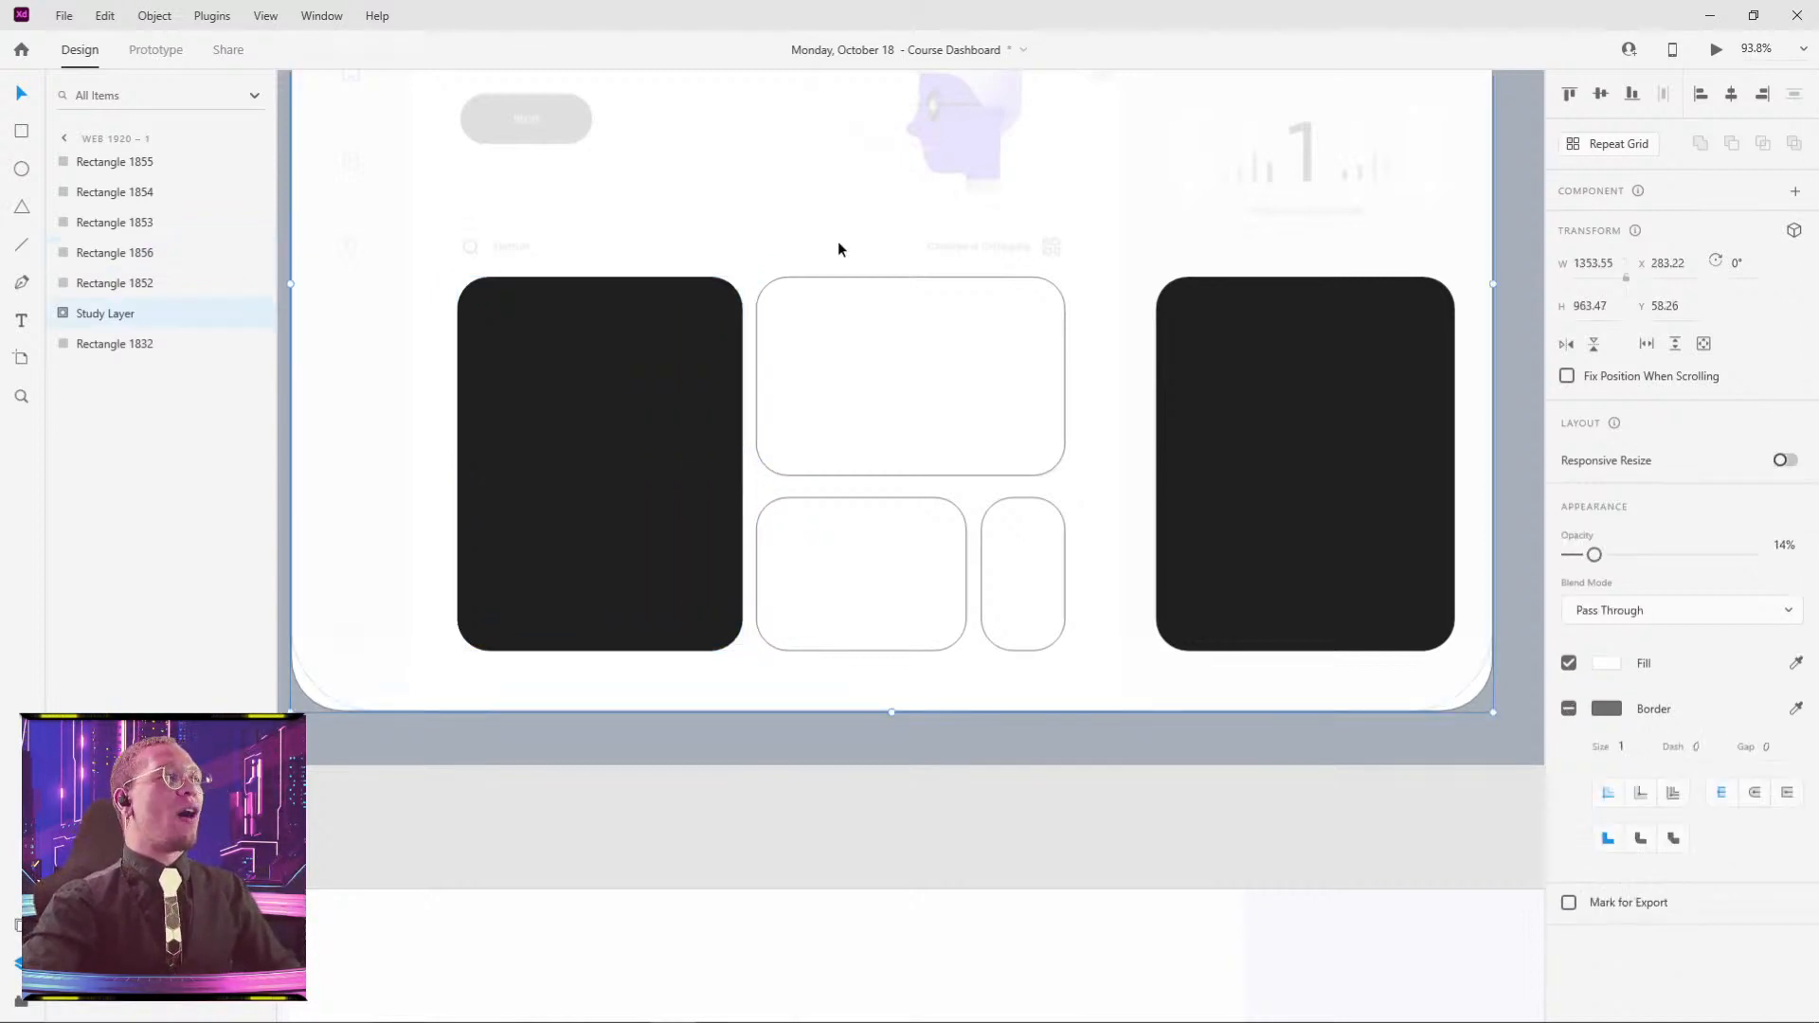
pyautogui.scroll(5, 936, 192)
pyautogui.hscroll(2, 936, 192)
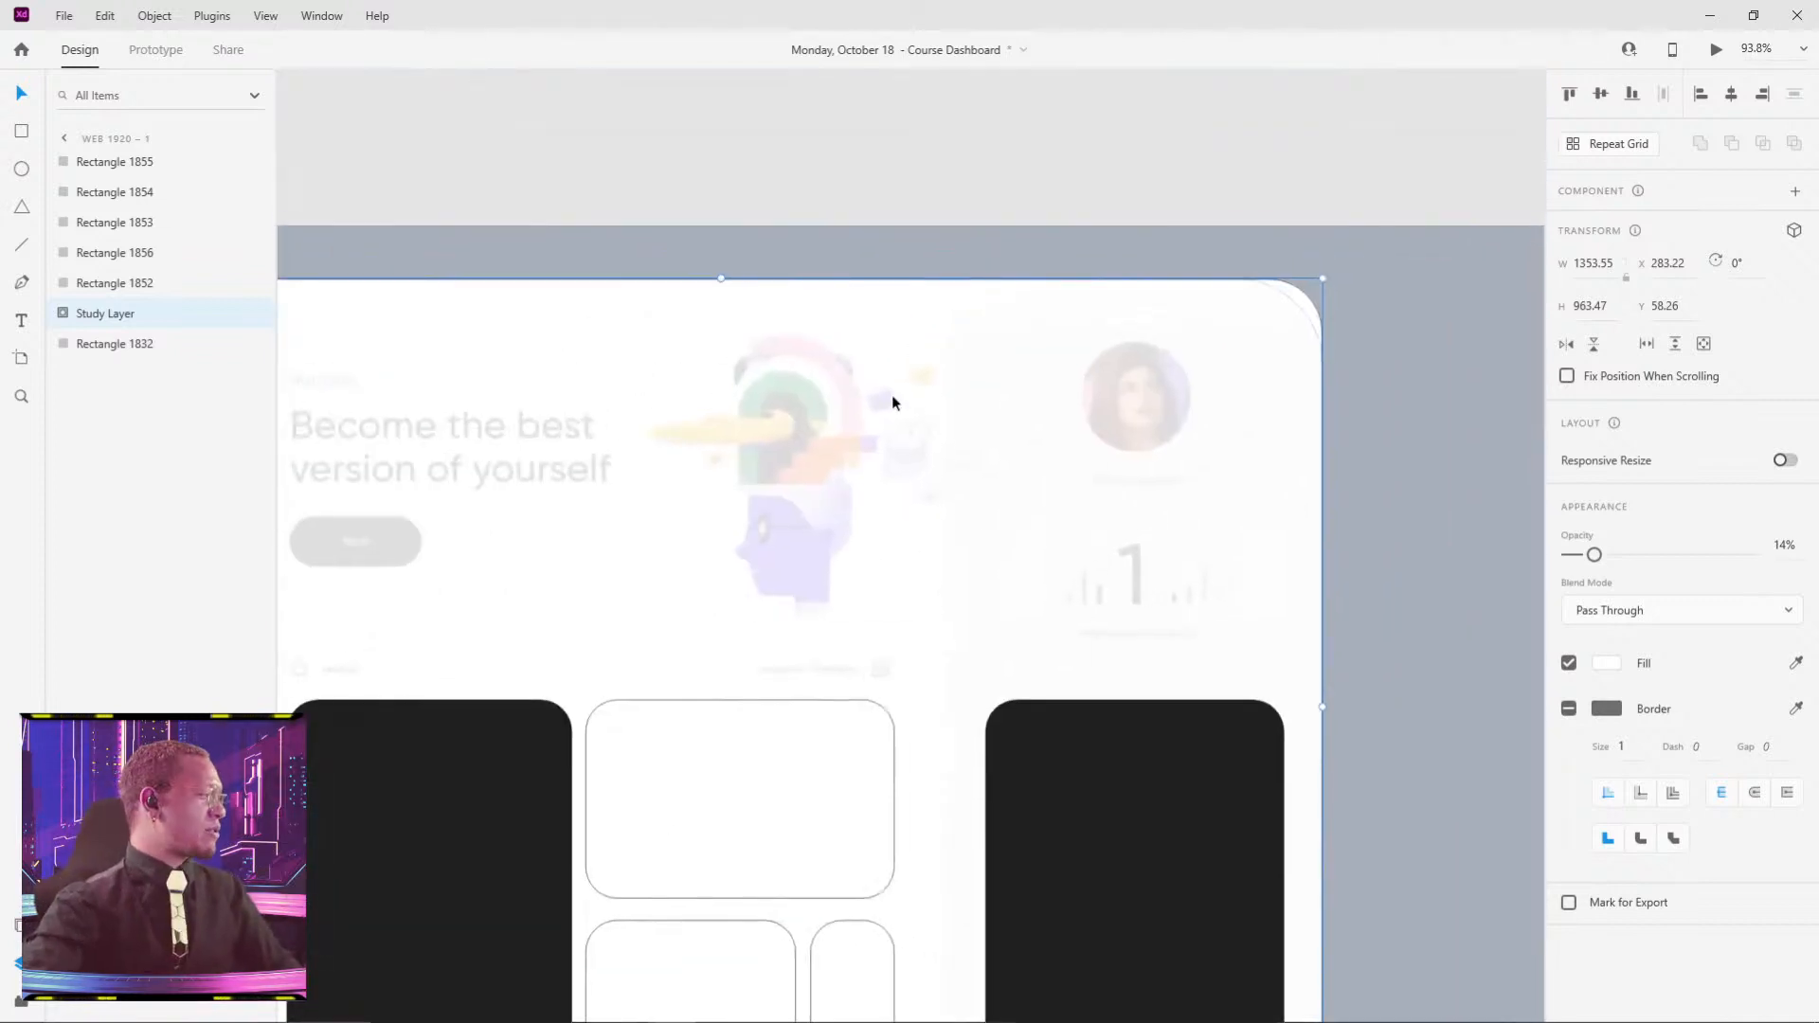
pyautogui.click(928, 162)
pyautogui.scroll(-3, 938, 207)
pyautogui.scroll(-3, 1076, 375)
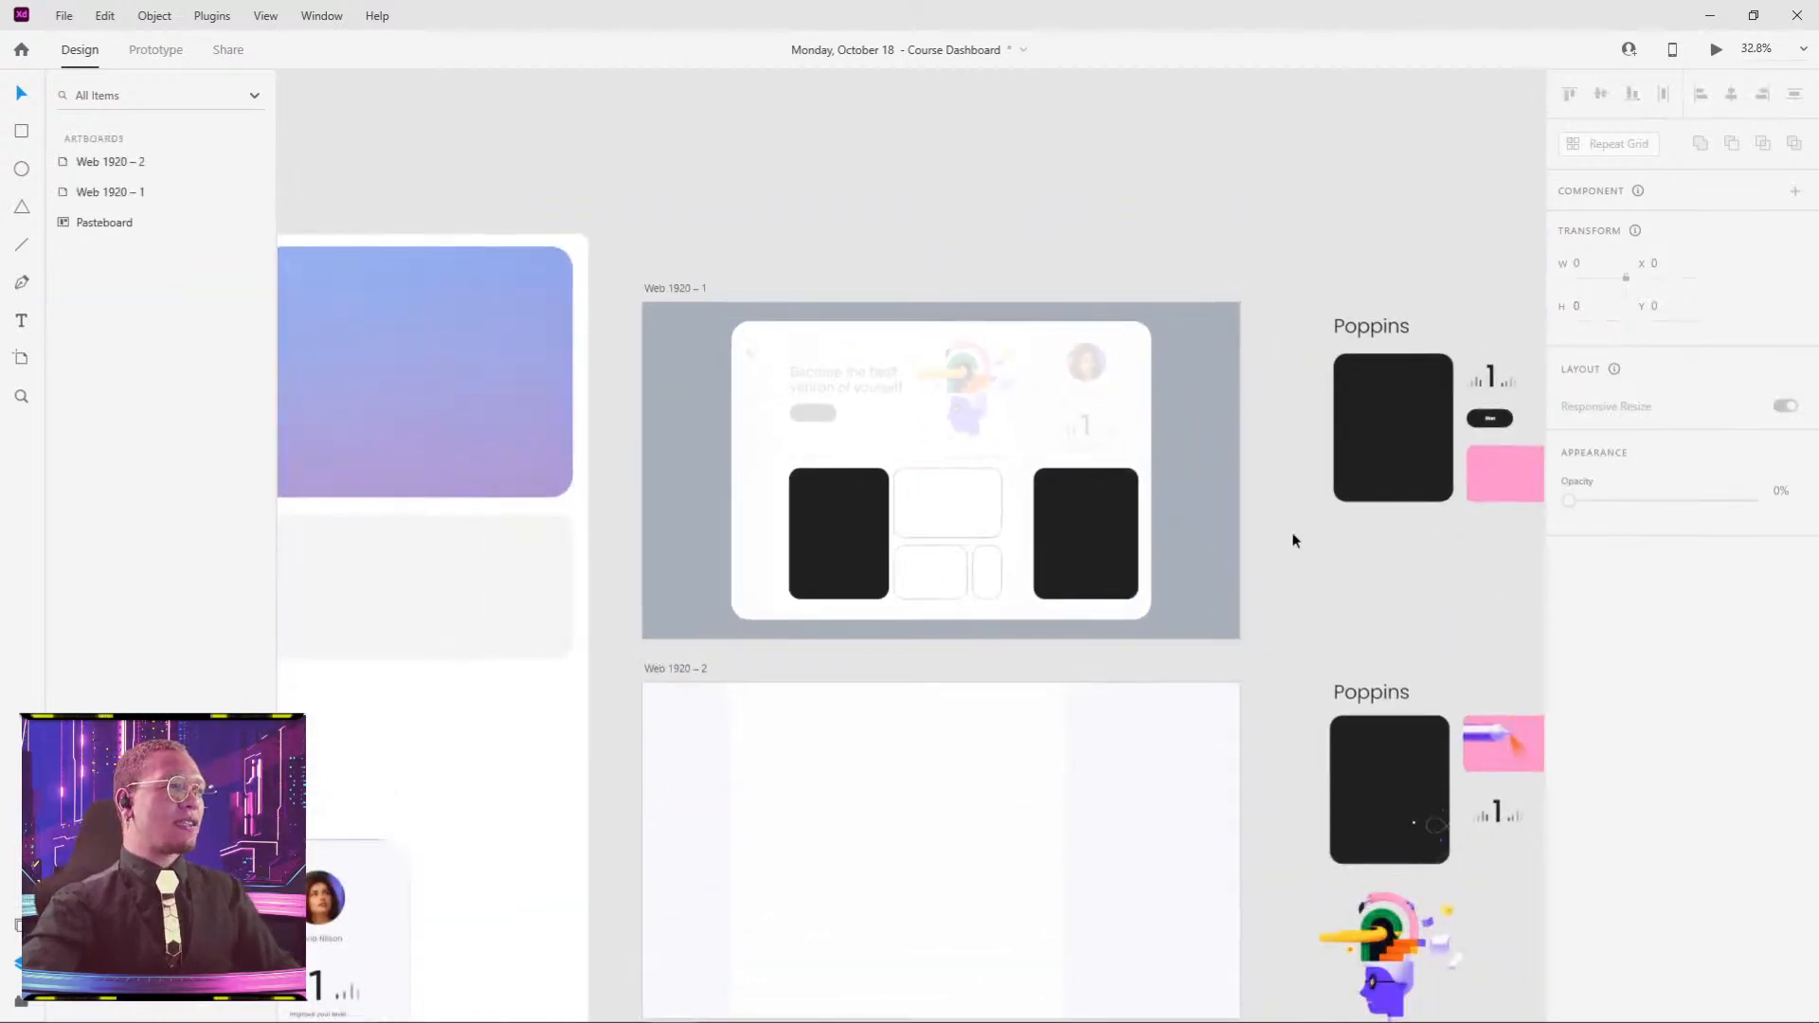
pyautogui.moveTo(1317, 552); pyautogui.dragTo(1147, 491)
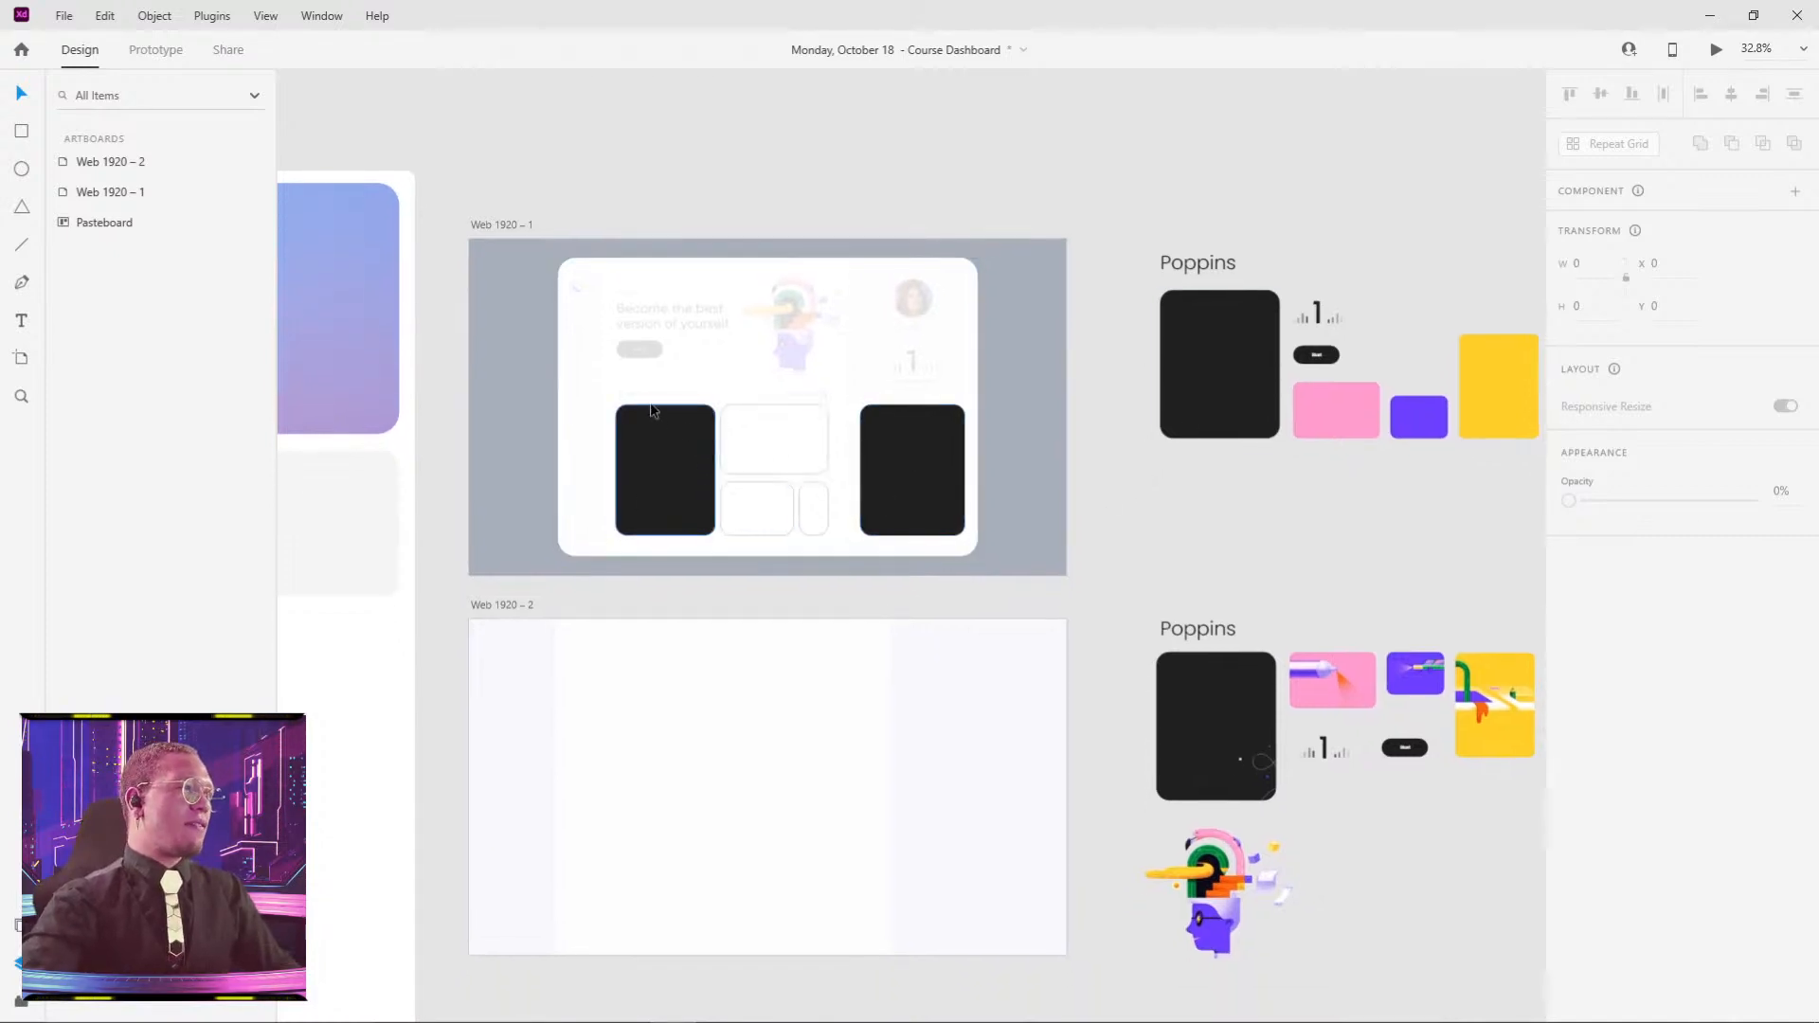
pyautogui.scroll(5, 661, 368)
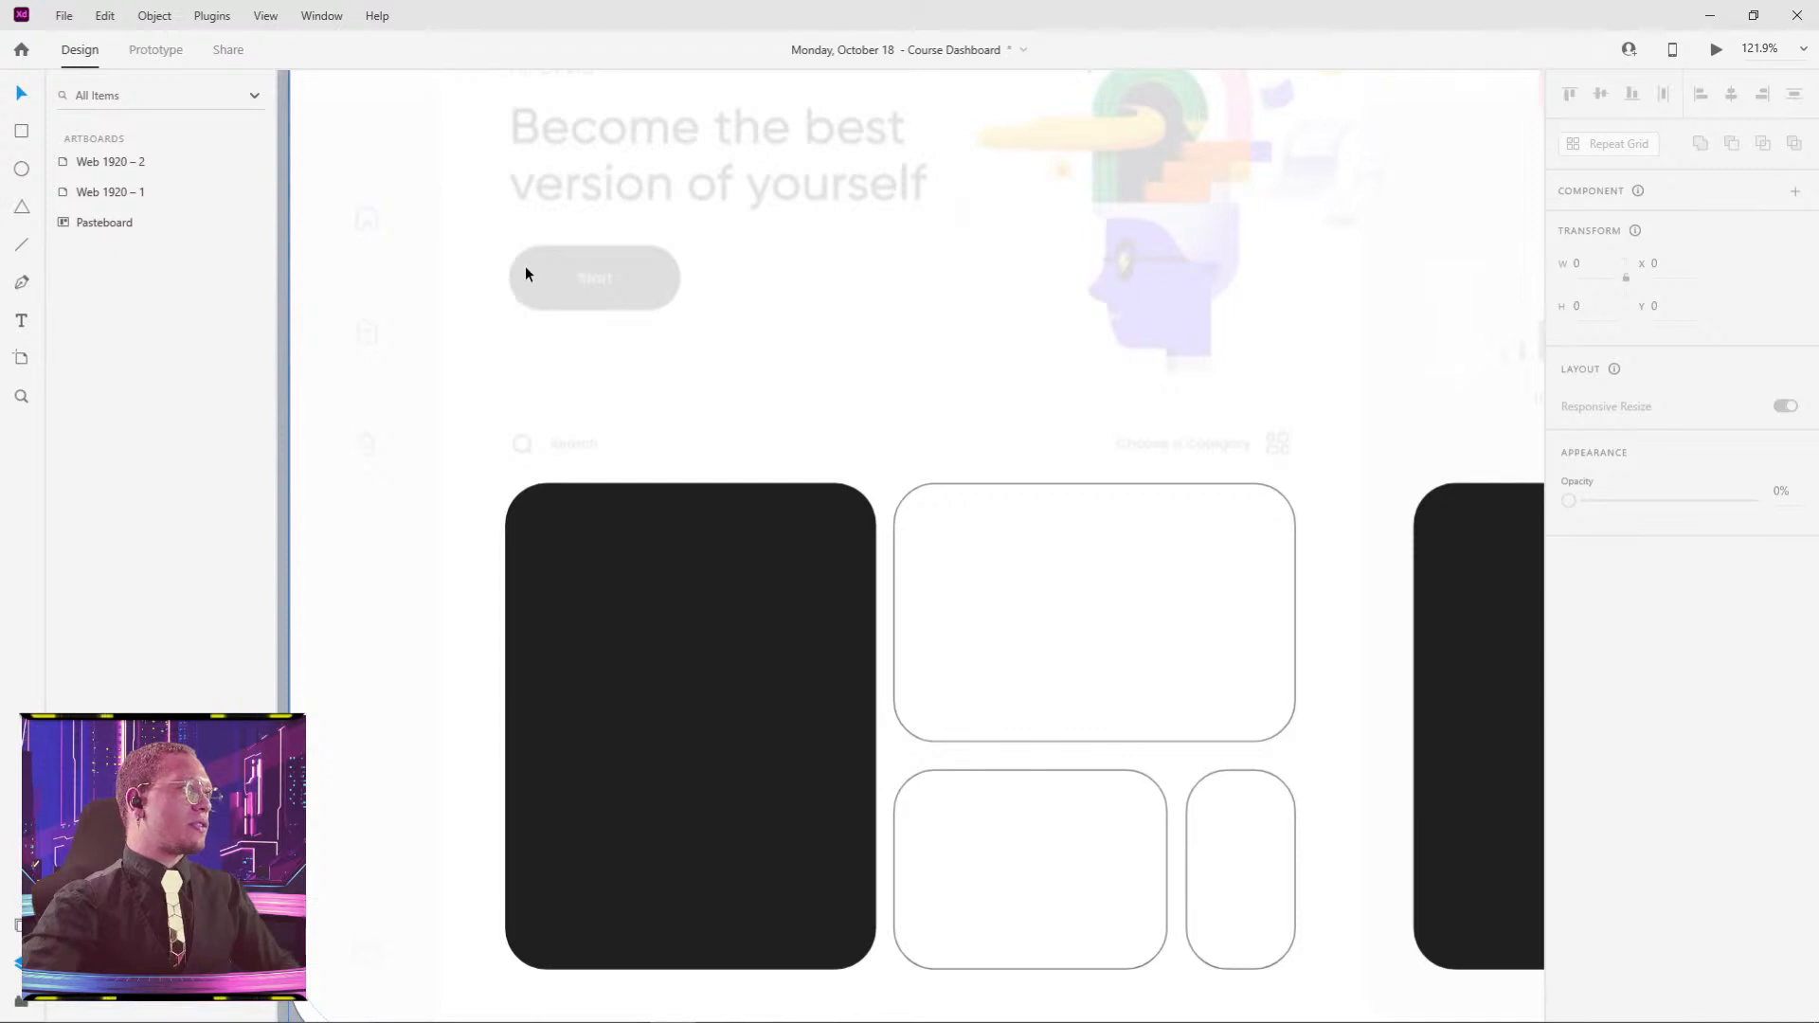
pyautogui.press('r')
# - Draw a button rectangle under the headline, round it to a 162-radius pill and fill it black
pyautogui.moveTo(505, 246); pyautogui.dragTo(688, 313)
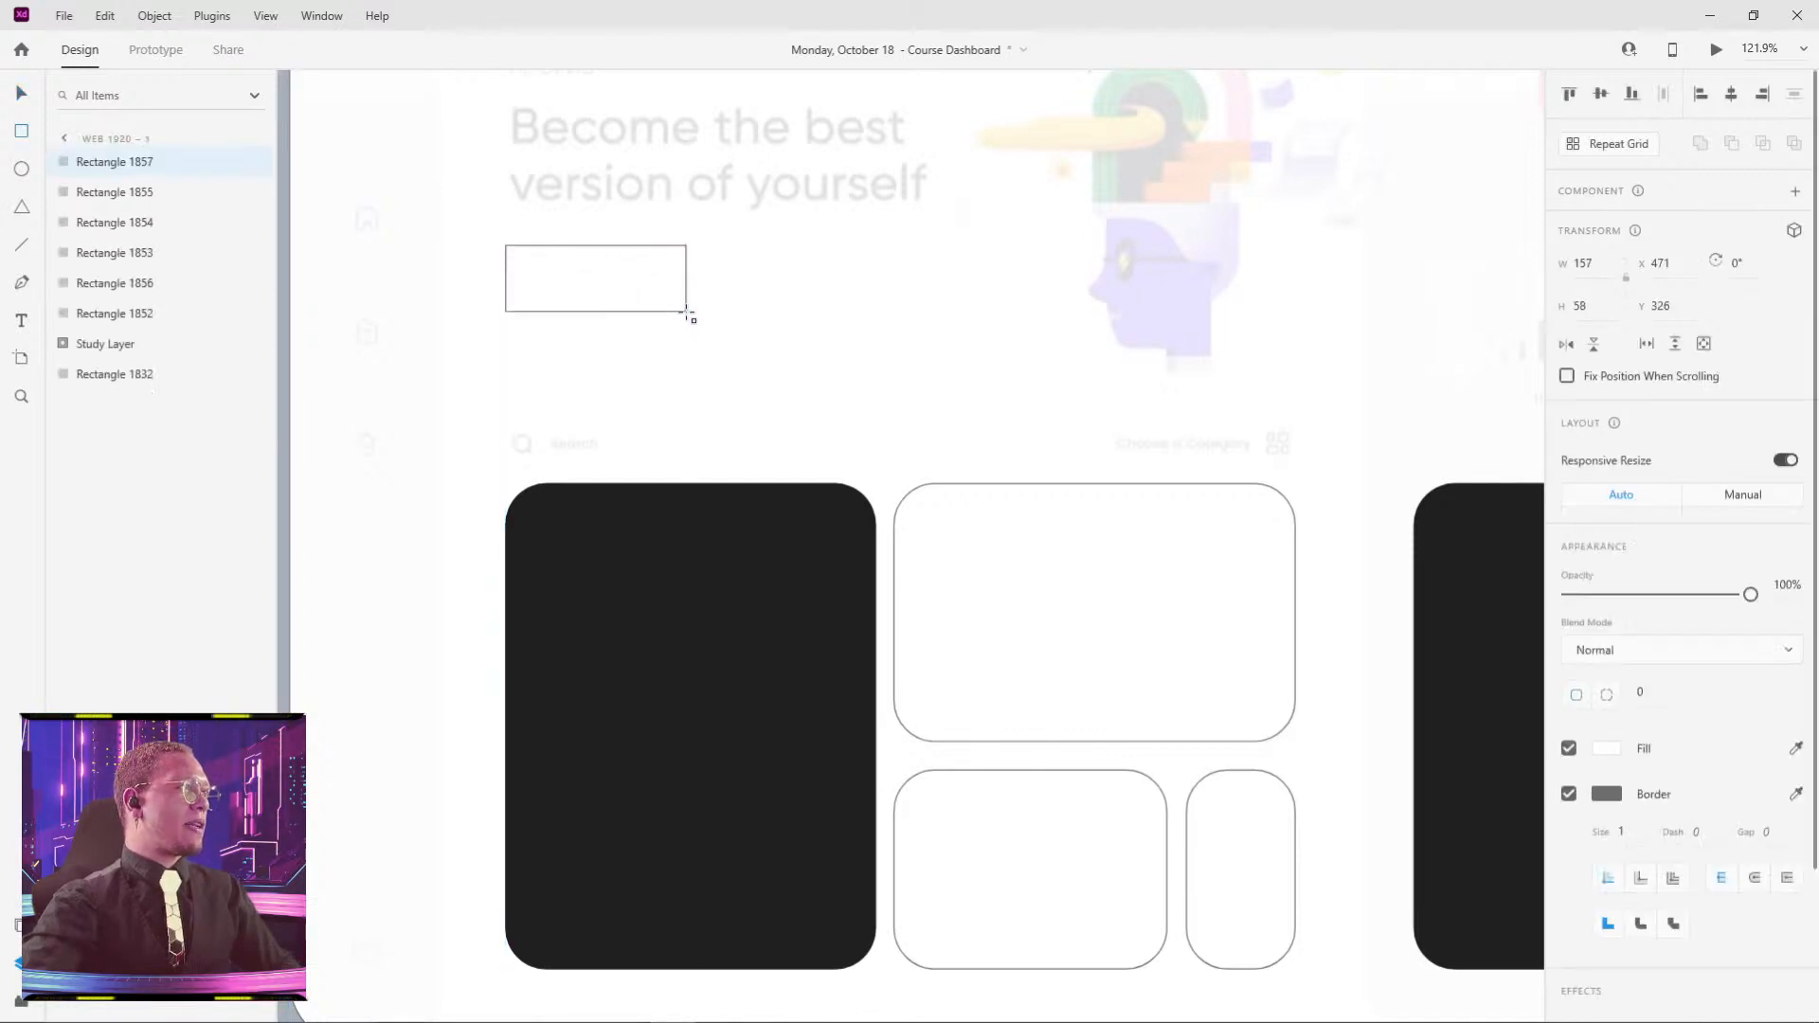
pyautogui.click(1650, 694)
pyautogui.write('162')
pyautogui.press('Return')
pyautogui.press('v')
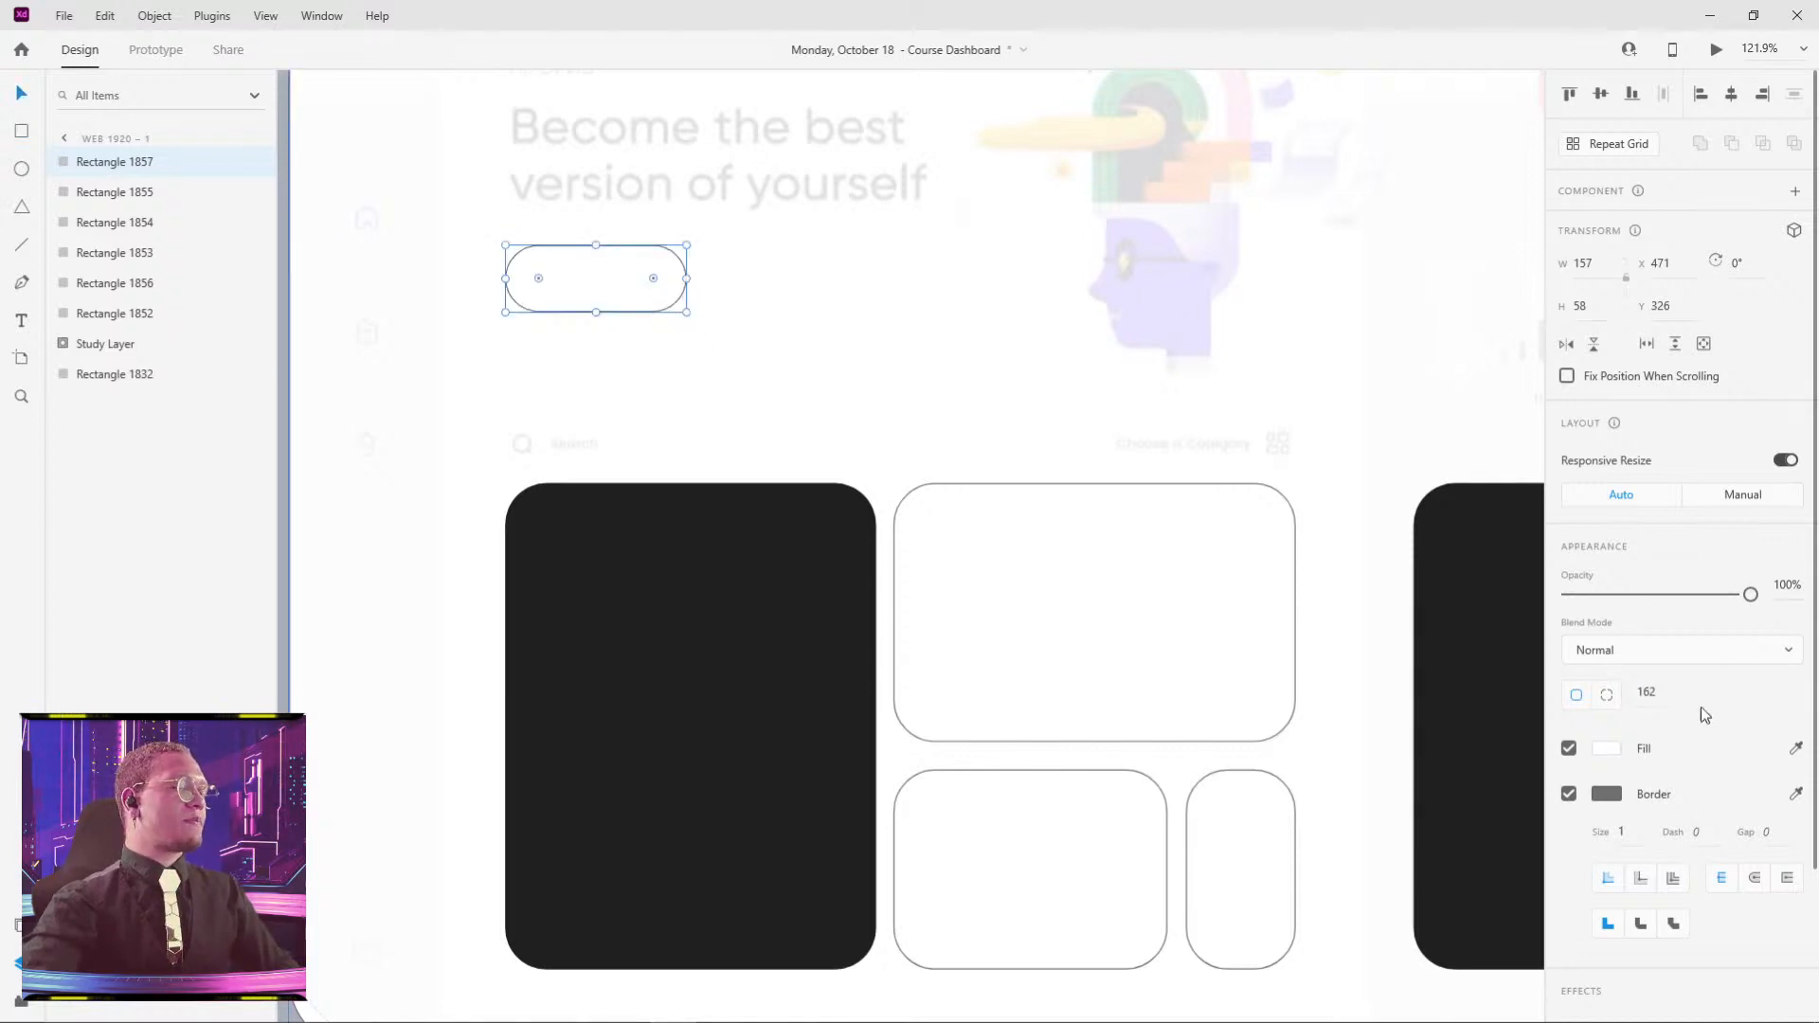
pyautogui.press('i')
pyautogui.click(588, 571)
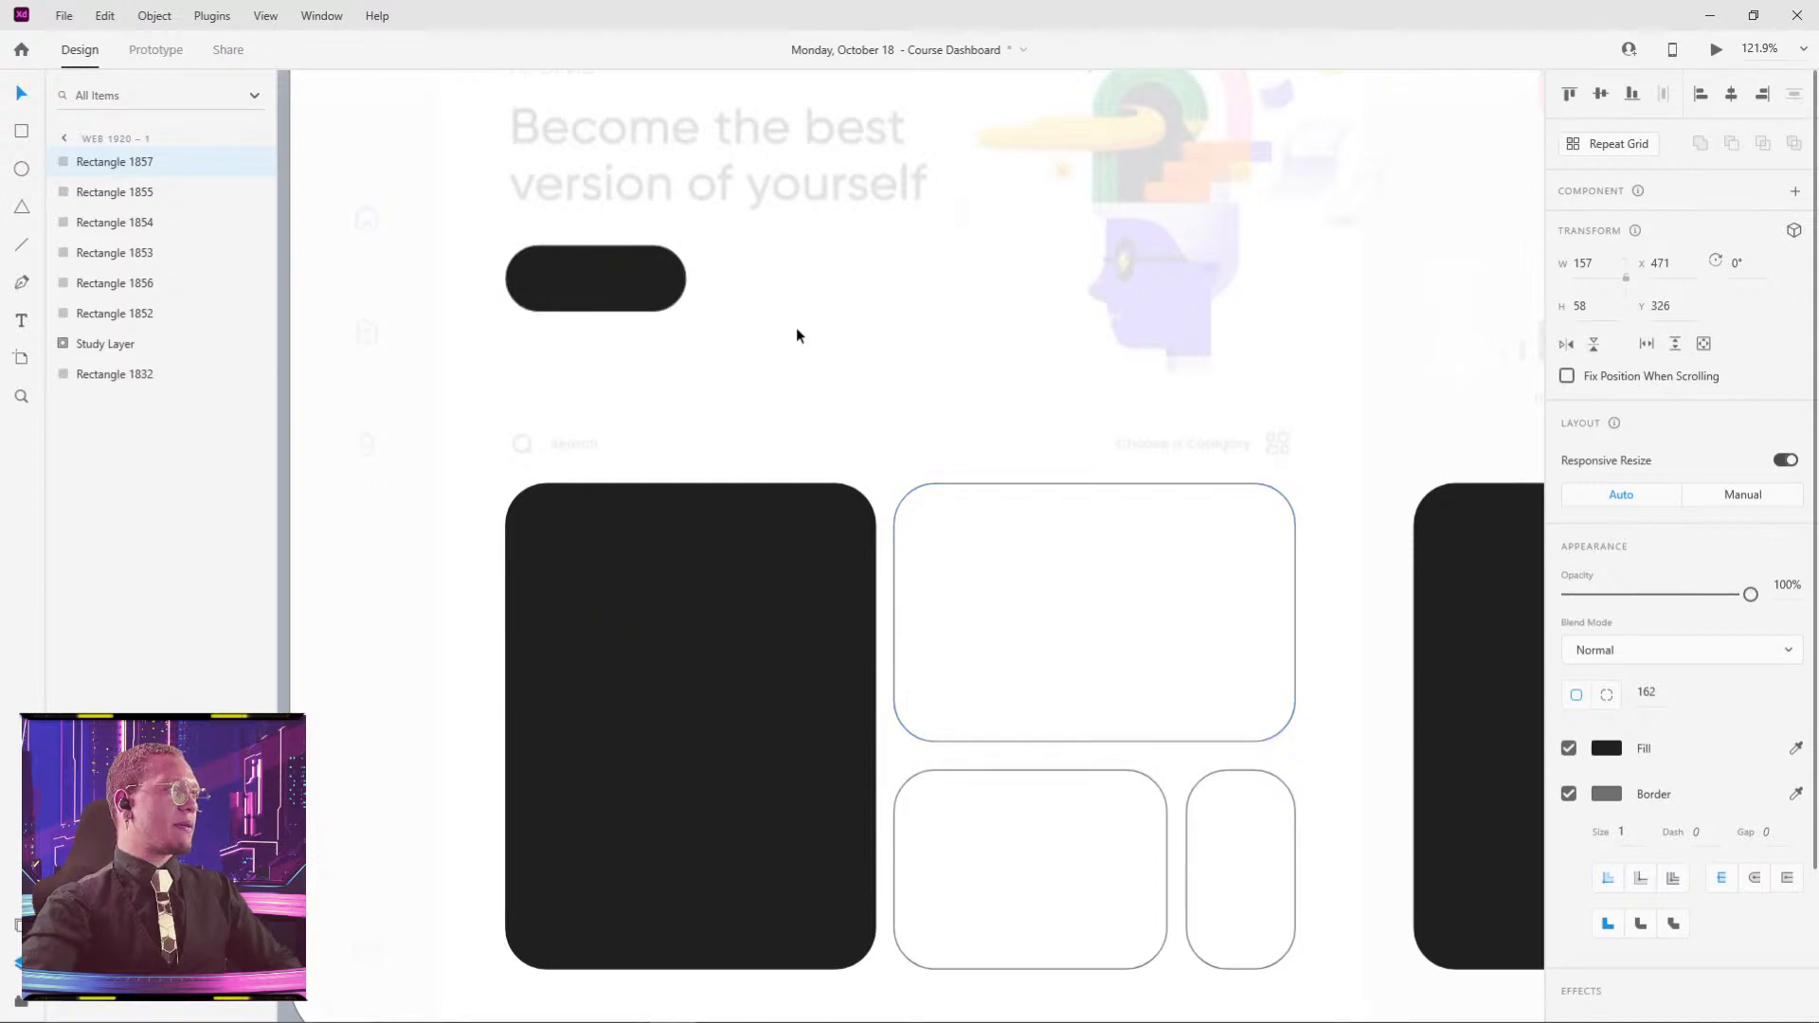
pyautogui.click(798, 329)
pyautogui.click(557, 303)
# - Draw a circle over the reference's avatar and resize it to 126 × 126
pyautogui.moveTo(1007, 394); pyautogui.dragTo(739, 236)
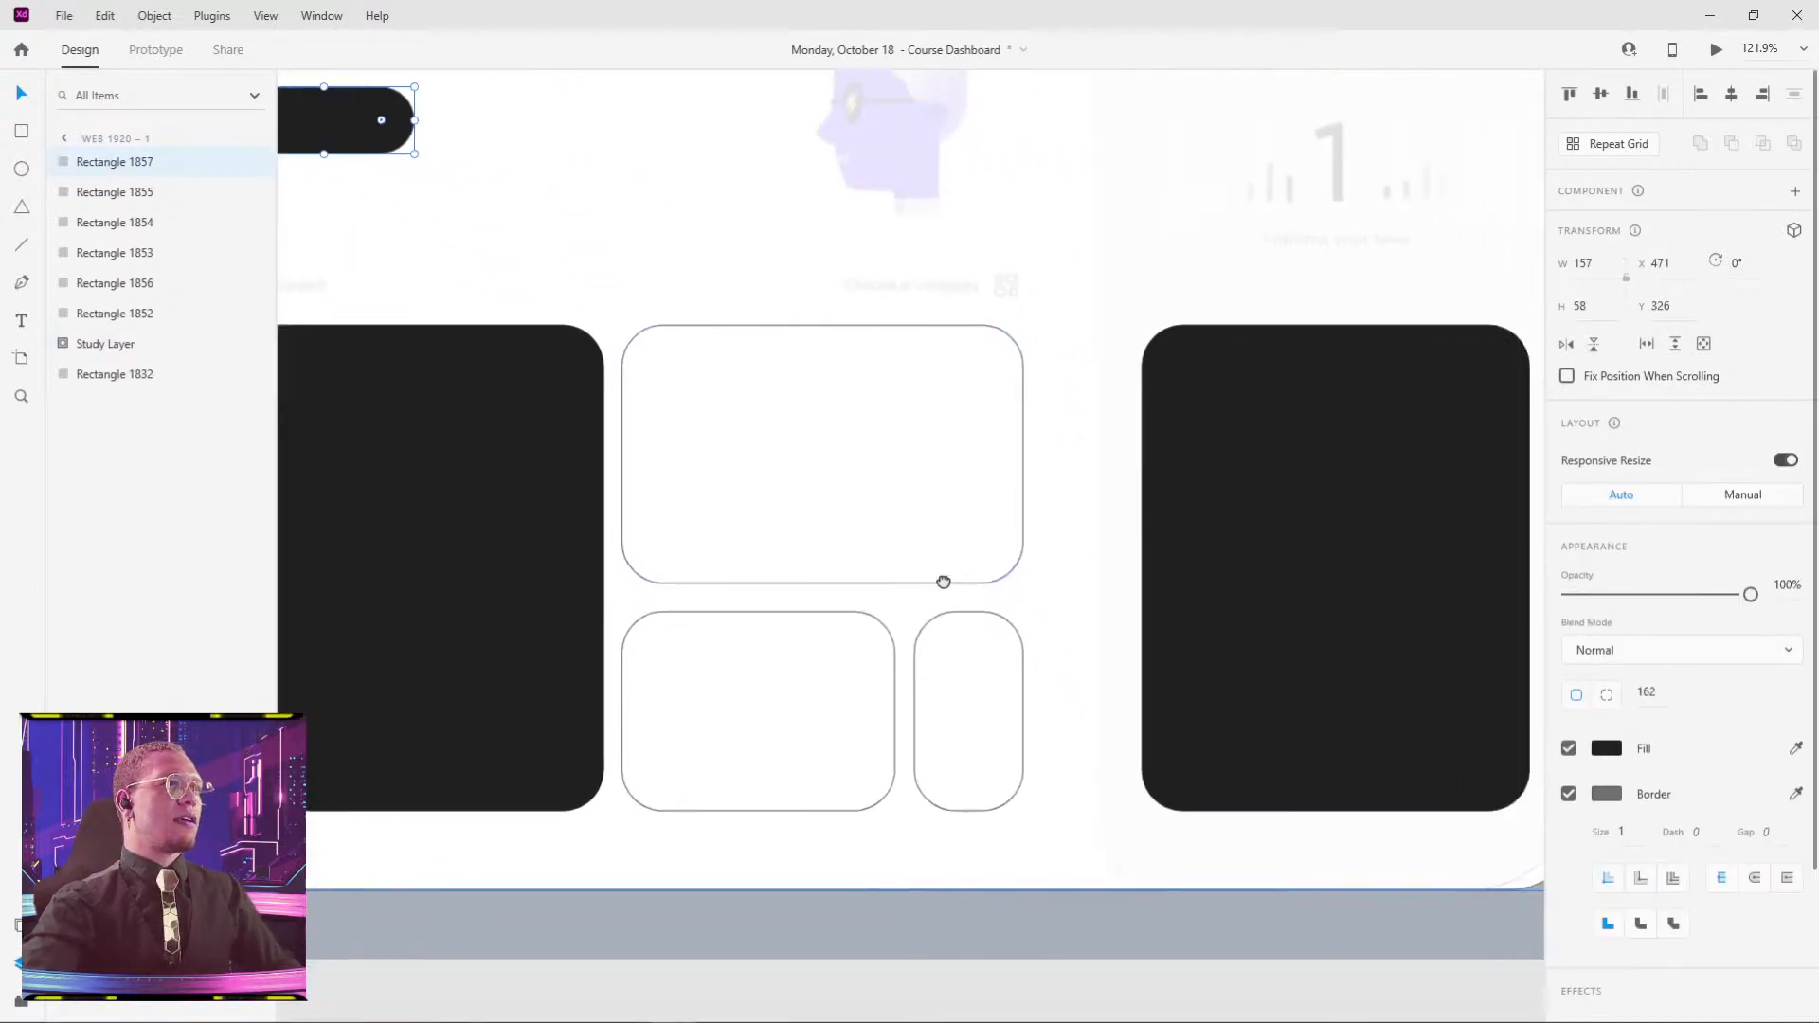
pyautogui.moveTo(1129, 562); pyautogui.dragTo(916, 862)
pyautogui.hotkey('ctrl', '0')
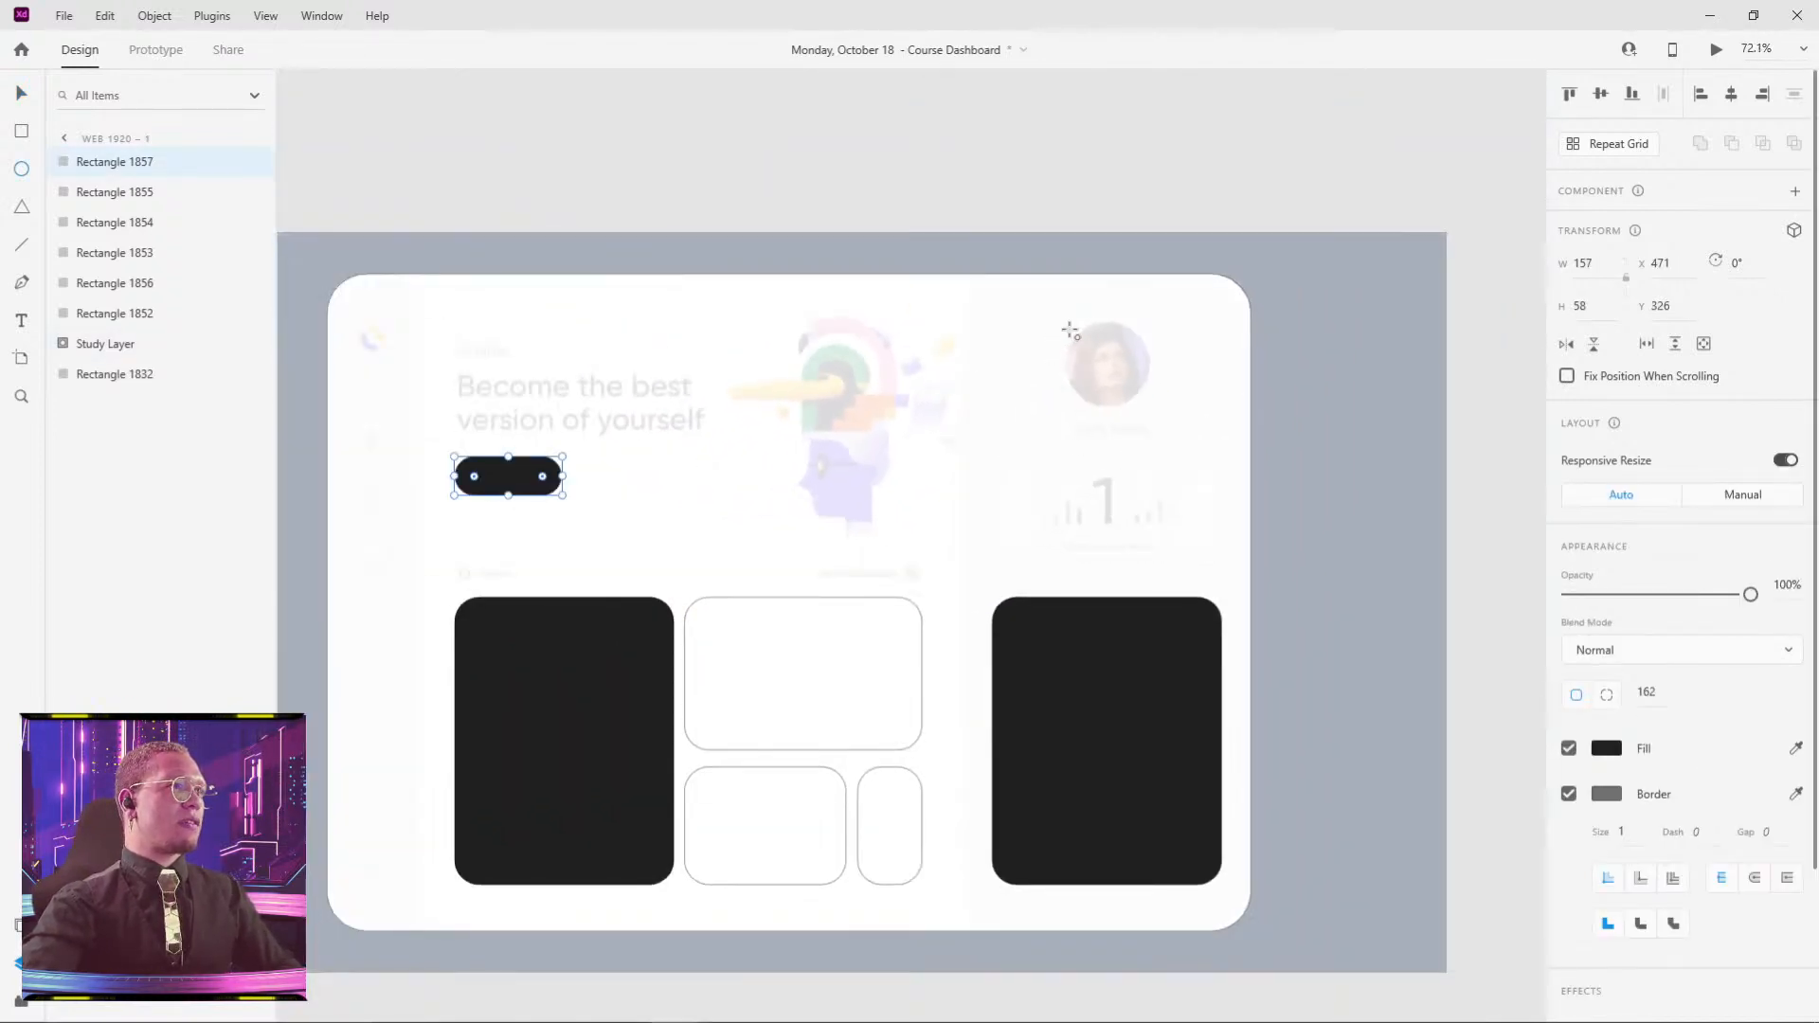
pyautogui.moveTo(1071, 330)
pyautogui.mouseDown()
pyautogui.moveTo(1166, 426)
pyautogui.moveTo(1118, 392)
pyautogui.mouseUp()
pyautogui.scroll(5, 1149, 365)
pyautogui.moveTo(1143, 227); pyautogui.dragTo(1157, 215)
pyautogui.scroll(-5, 1208, 227)
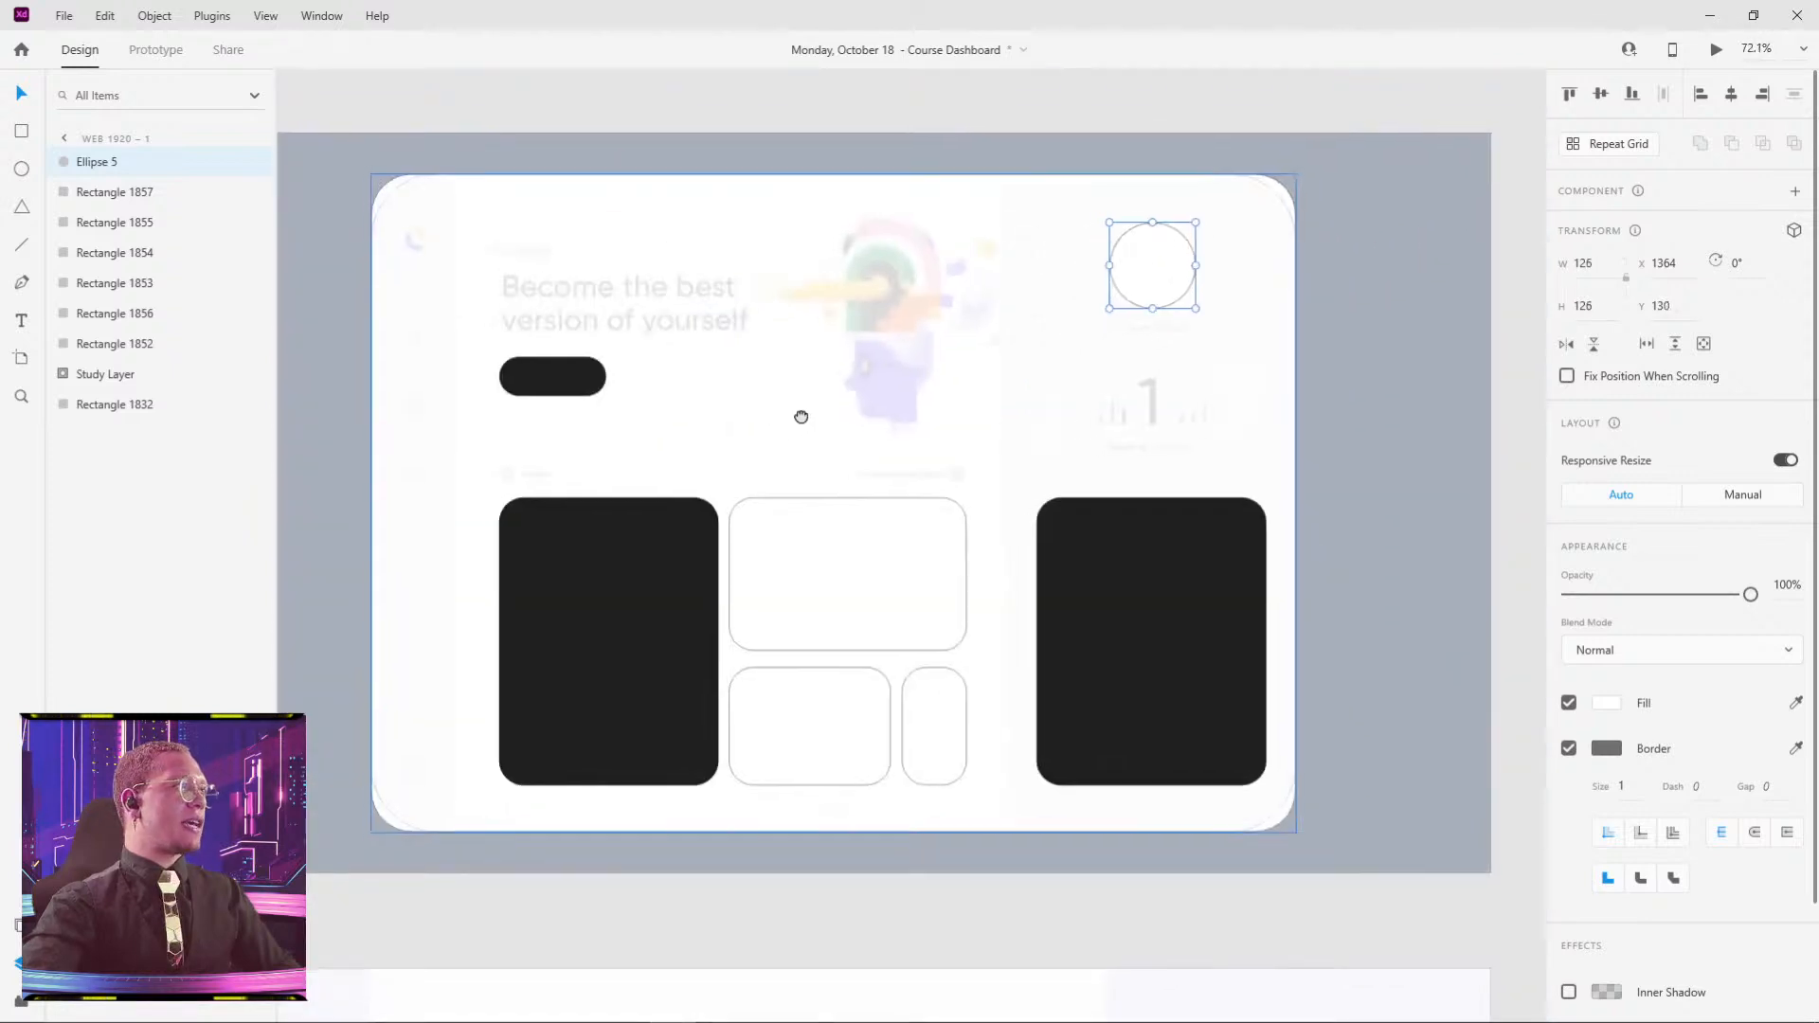
pyautogui.moveTo(801, 417); pyautogui.dragTo(1088, 355)
pyautogui.hscroll(5, 998, 200)
pyautogui.scroll(1, 997, 201)
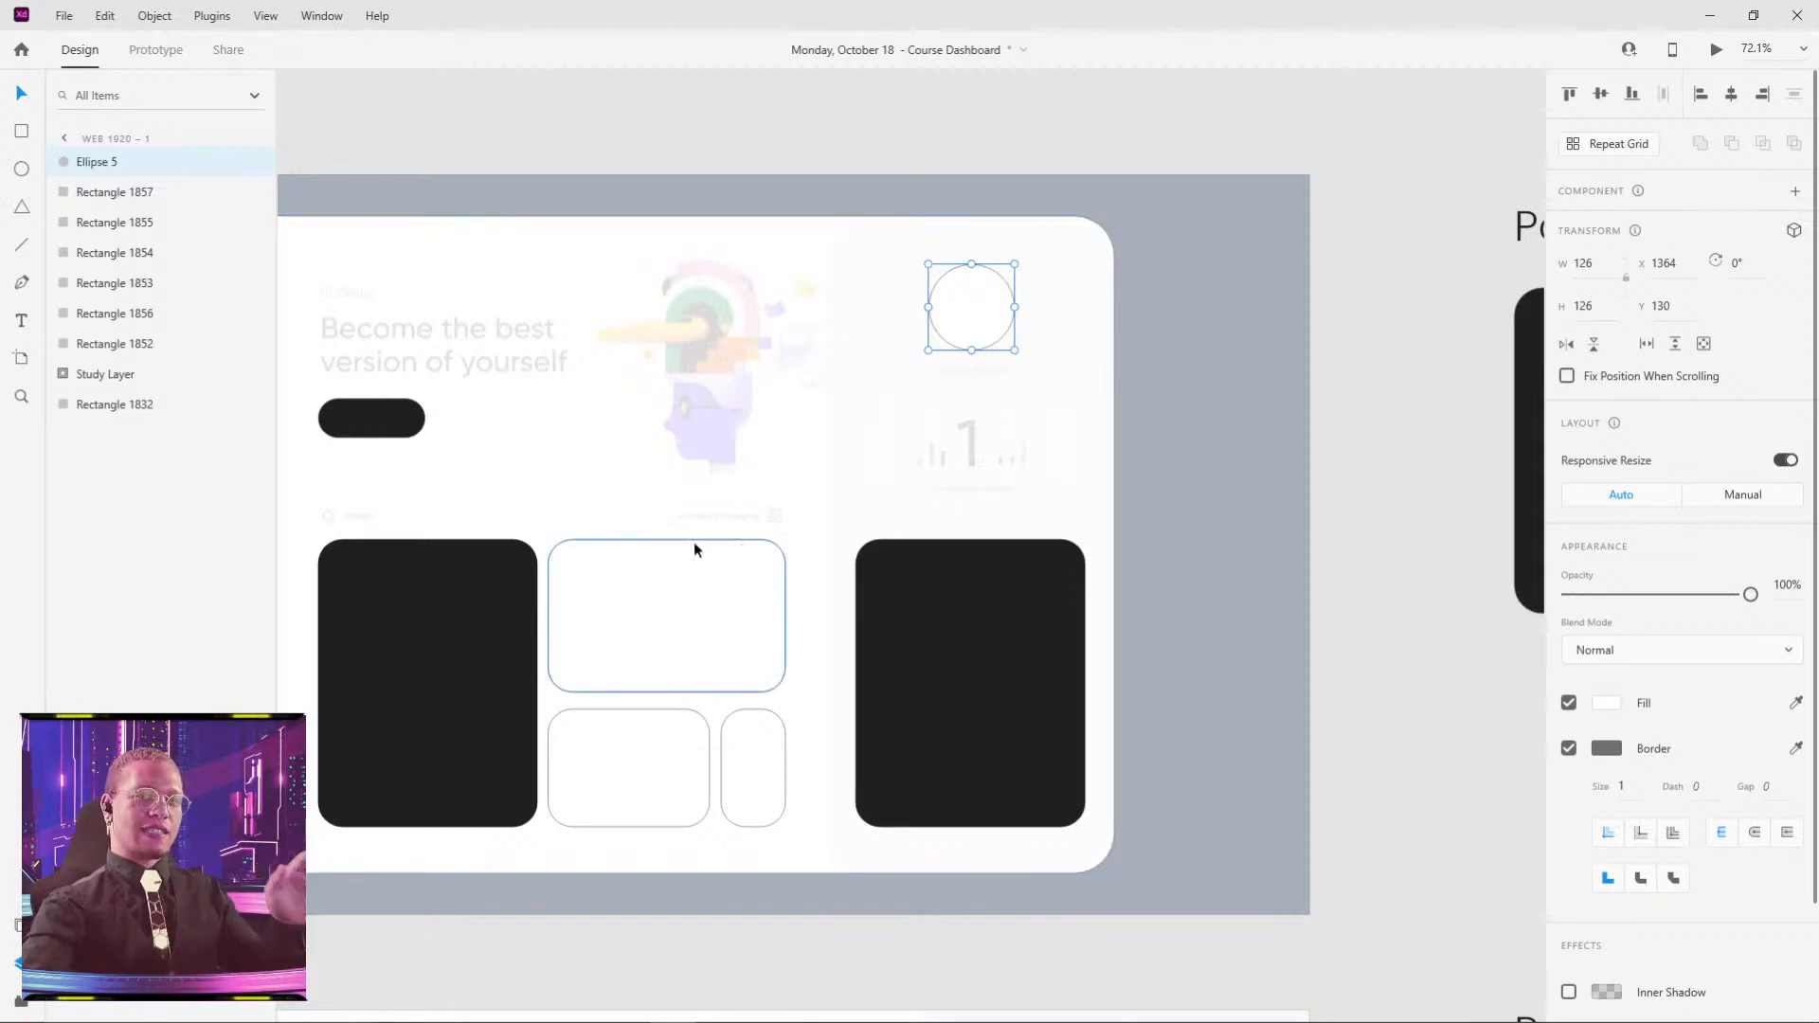
pyautogui.hscroll(-6, 1031, 439)
pyautogui.keyDown('ctrl'); pyautogui.scroll(4, 746, 297); pyautogui.keyUp('ctrl')
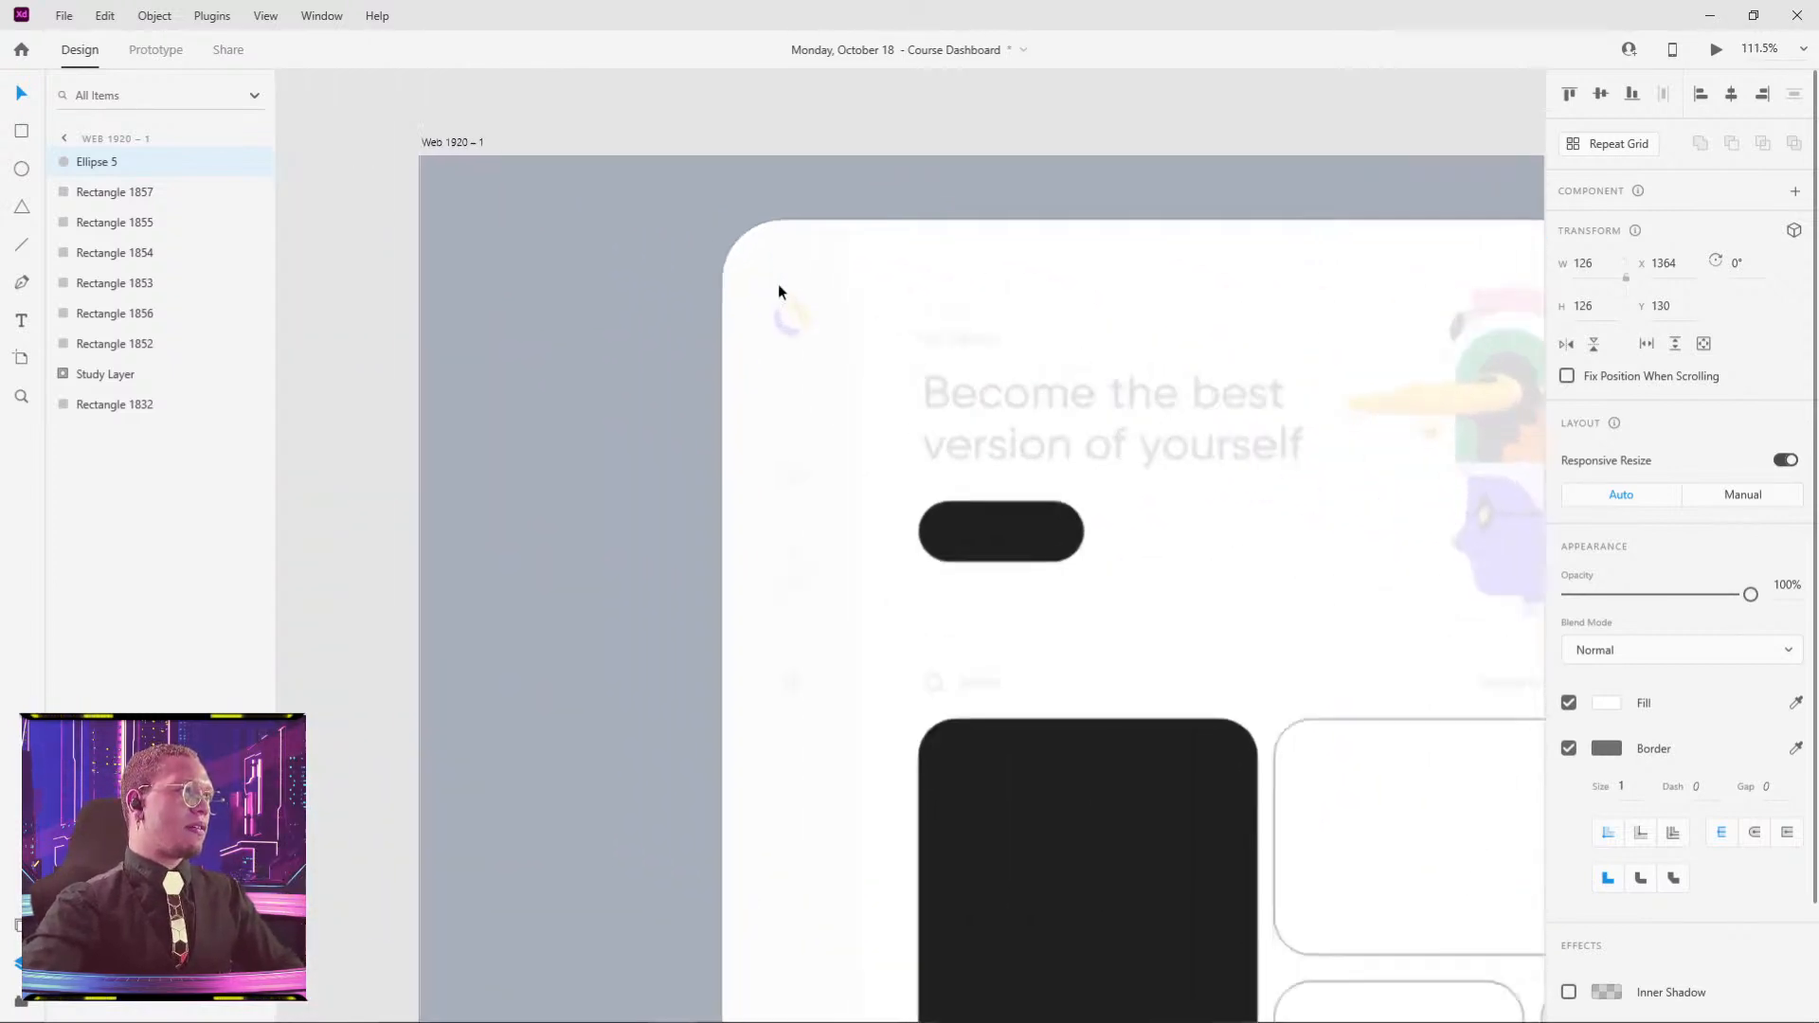
# - Draw a tall 135 × 969 rectangle along the artboard's left edge
pyautogui.press('r')
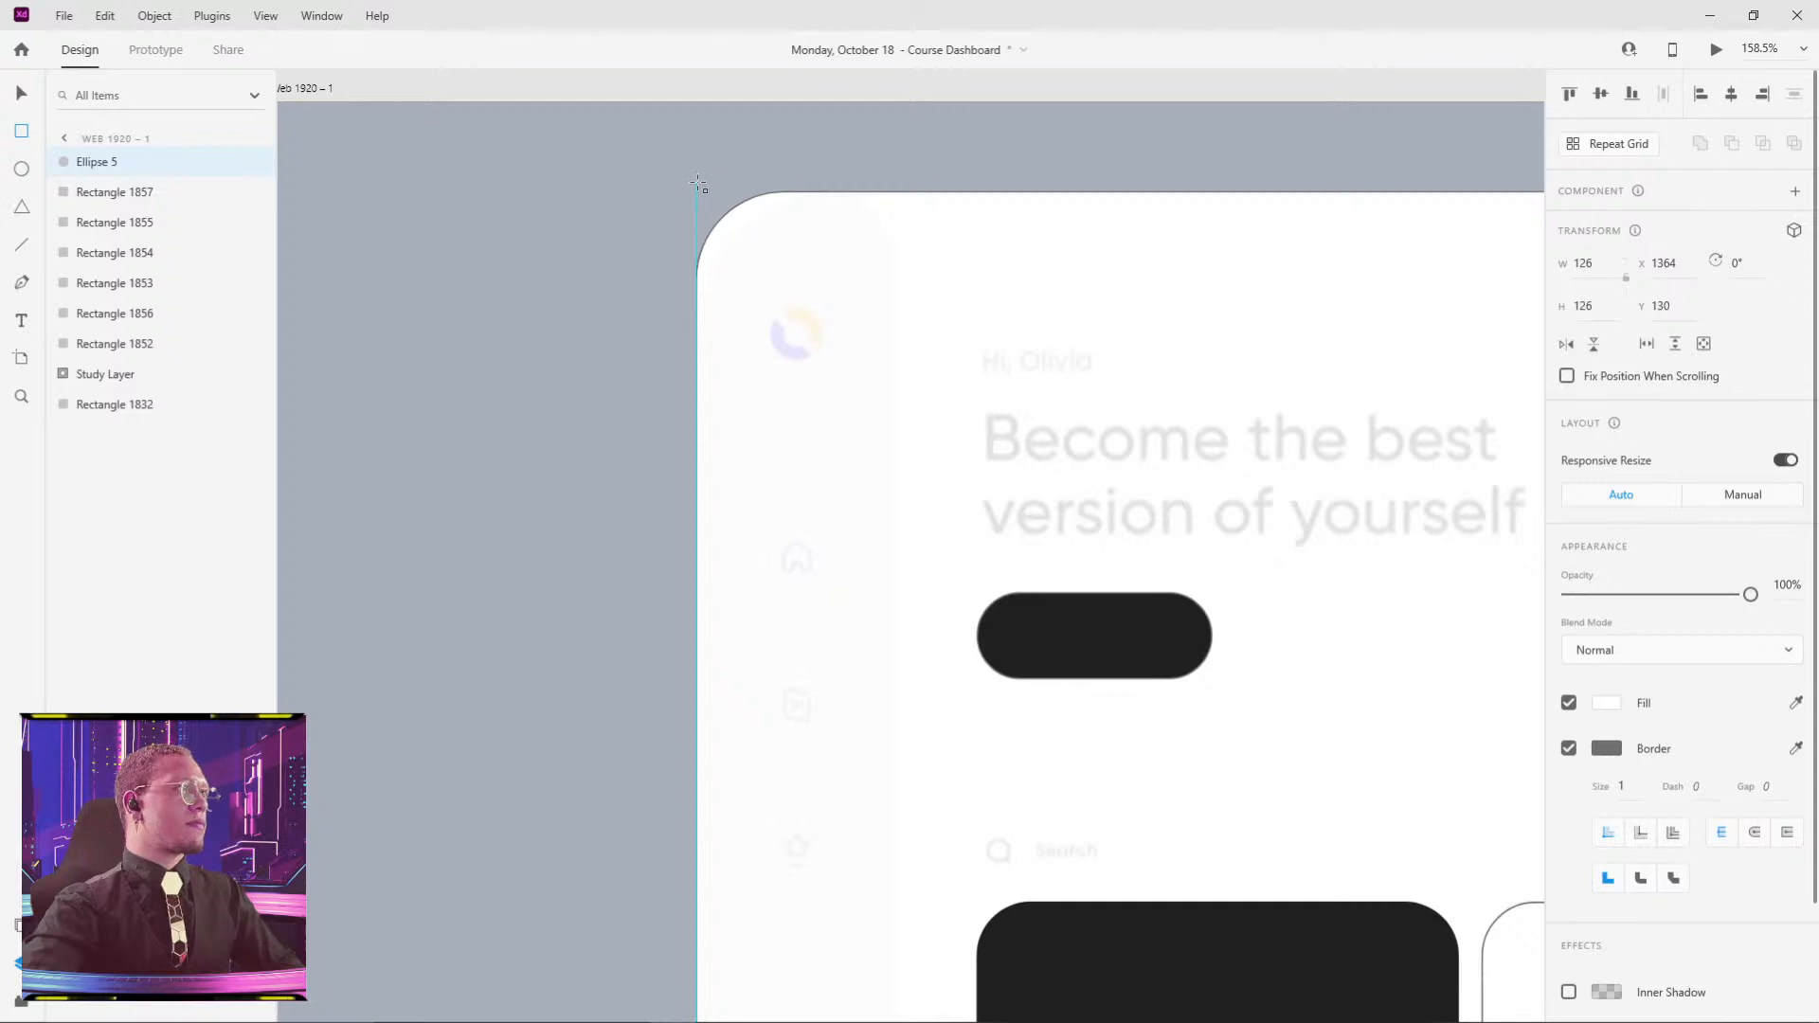
pyautogui.moveTo(698, 183)
pyautogui.mouseDown()
pyautogui.moveTo(886, 755)
pyautogui.moveTo(914, 1019)
pyautogui.moveTo(658, 1019)
pyautogui.moveTo(720, 1019)
pyautogui.moveTo(739, 889)
pyautogui.moveTo(901, 893)
pyautogui.mouseUp()
pyautogui.keyDown('ctrl'); pyautogui.scroll(-5, 1039, 512); pyautogui.keyUp('ctrl')
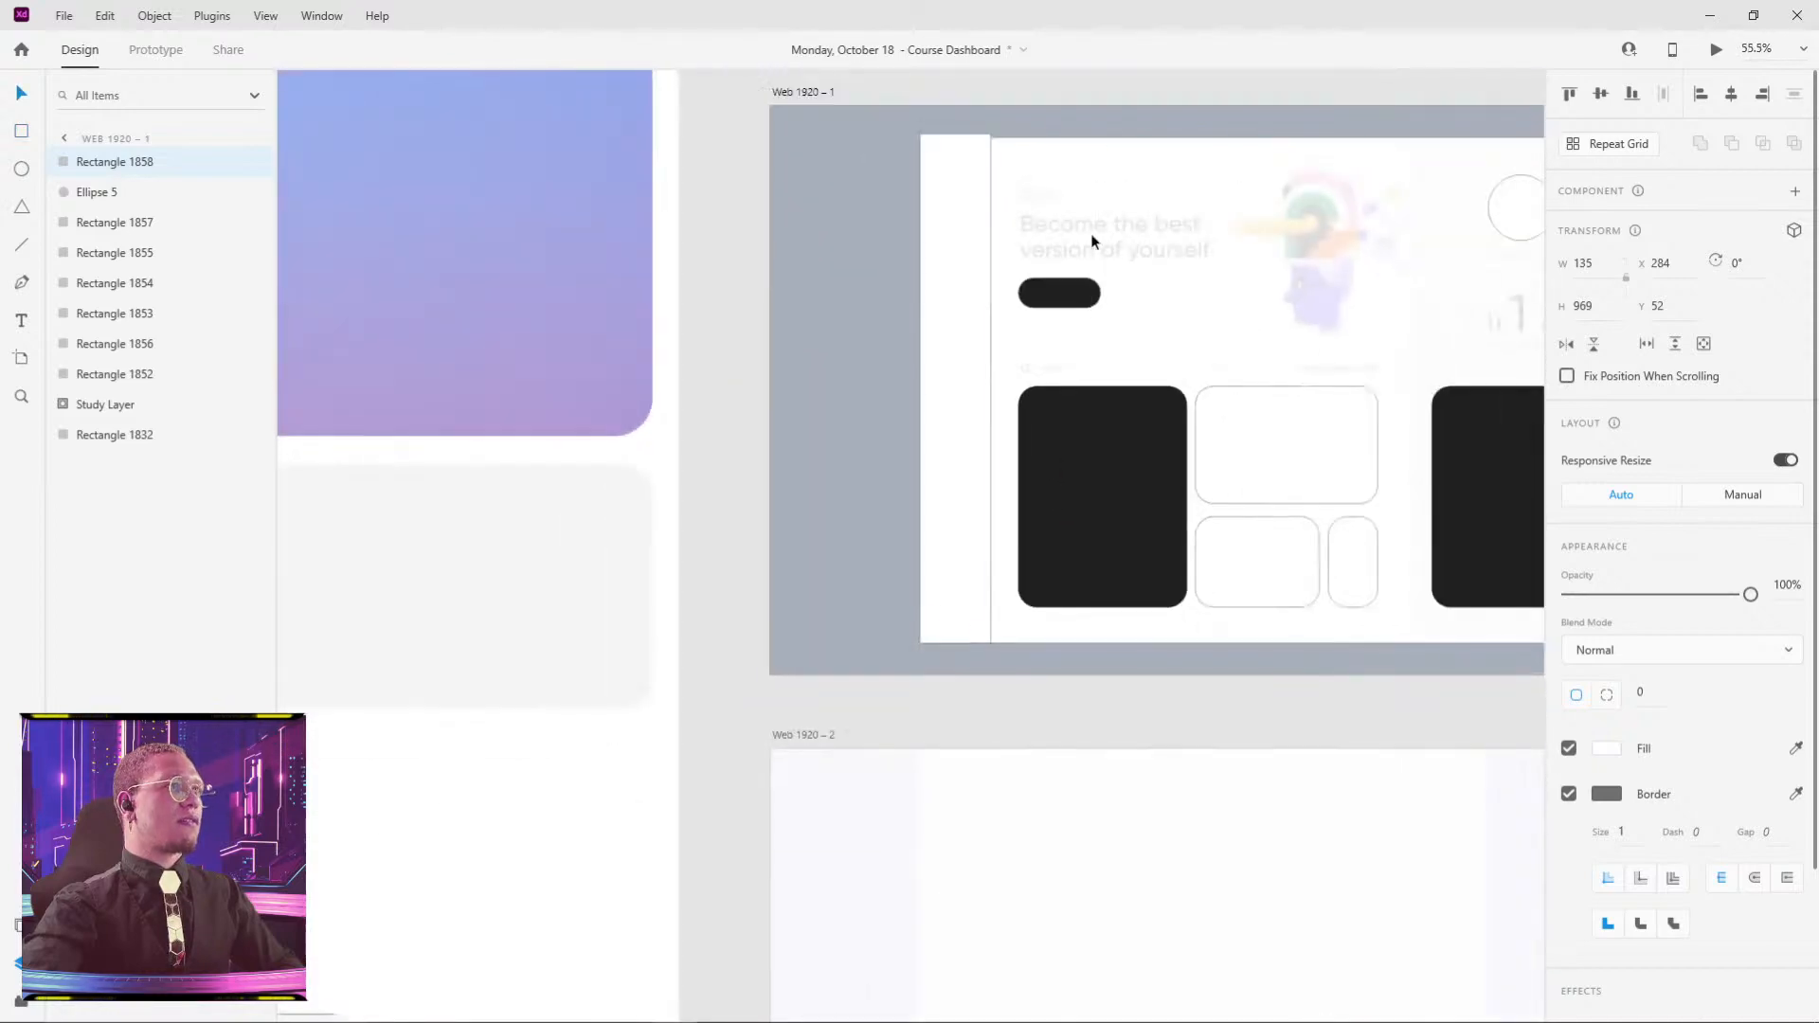
pyautogui.moveTo(1136, 199); pyautogui.dragTo(1150, 189)
pyautogui.scroll(-5, 1128, 230)
# - Snip the reference dashboard's left sidebar with Win+Shift+S and paste it onto the pasteboard
pyautogui.moveTo(1222, 361); pyautogui.dragTo(1095, 310)
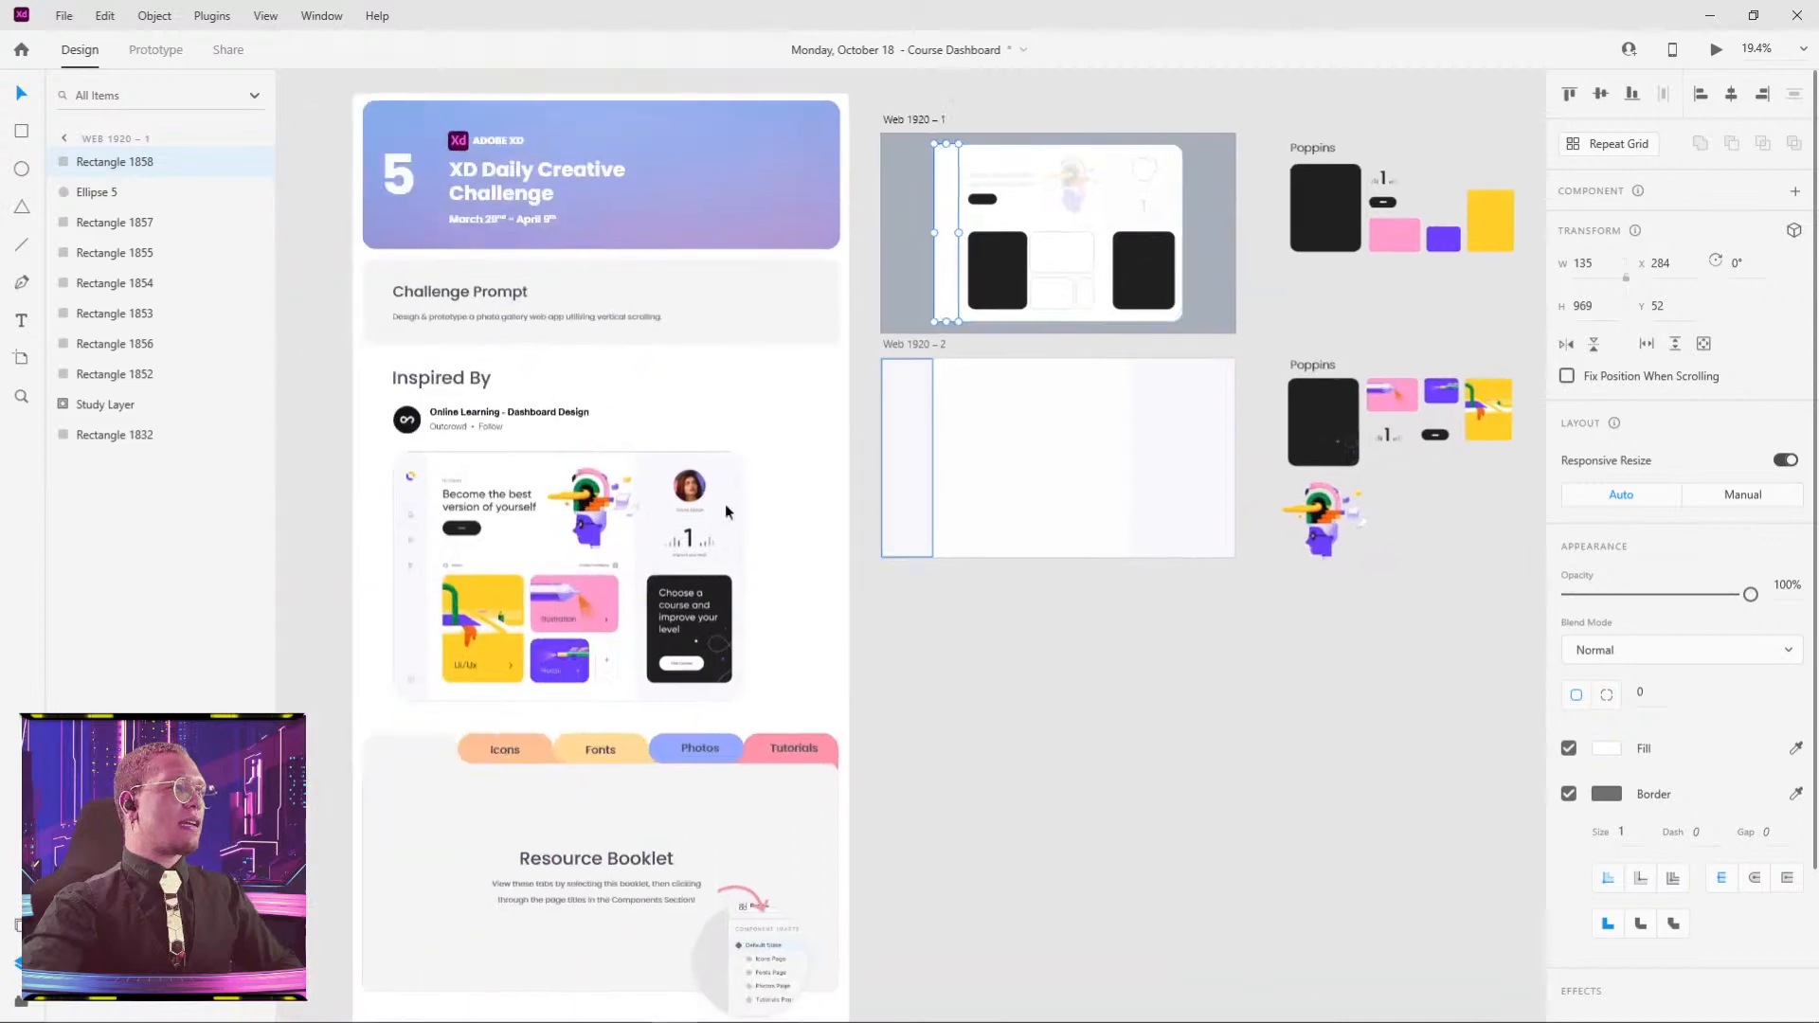
pyautogui.press('super+shift+s')
pyautogui.moveTo(391, 445); pyautogui.dragTo(433, 701)
pyautogui.moveTo(927, 307); pyautogui.dragTo(749, 684)
pyautogui.click(919, 324)
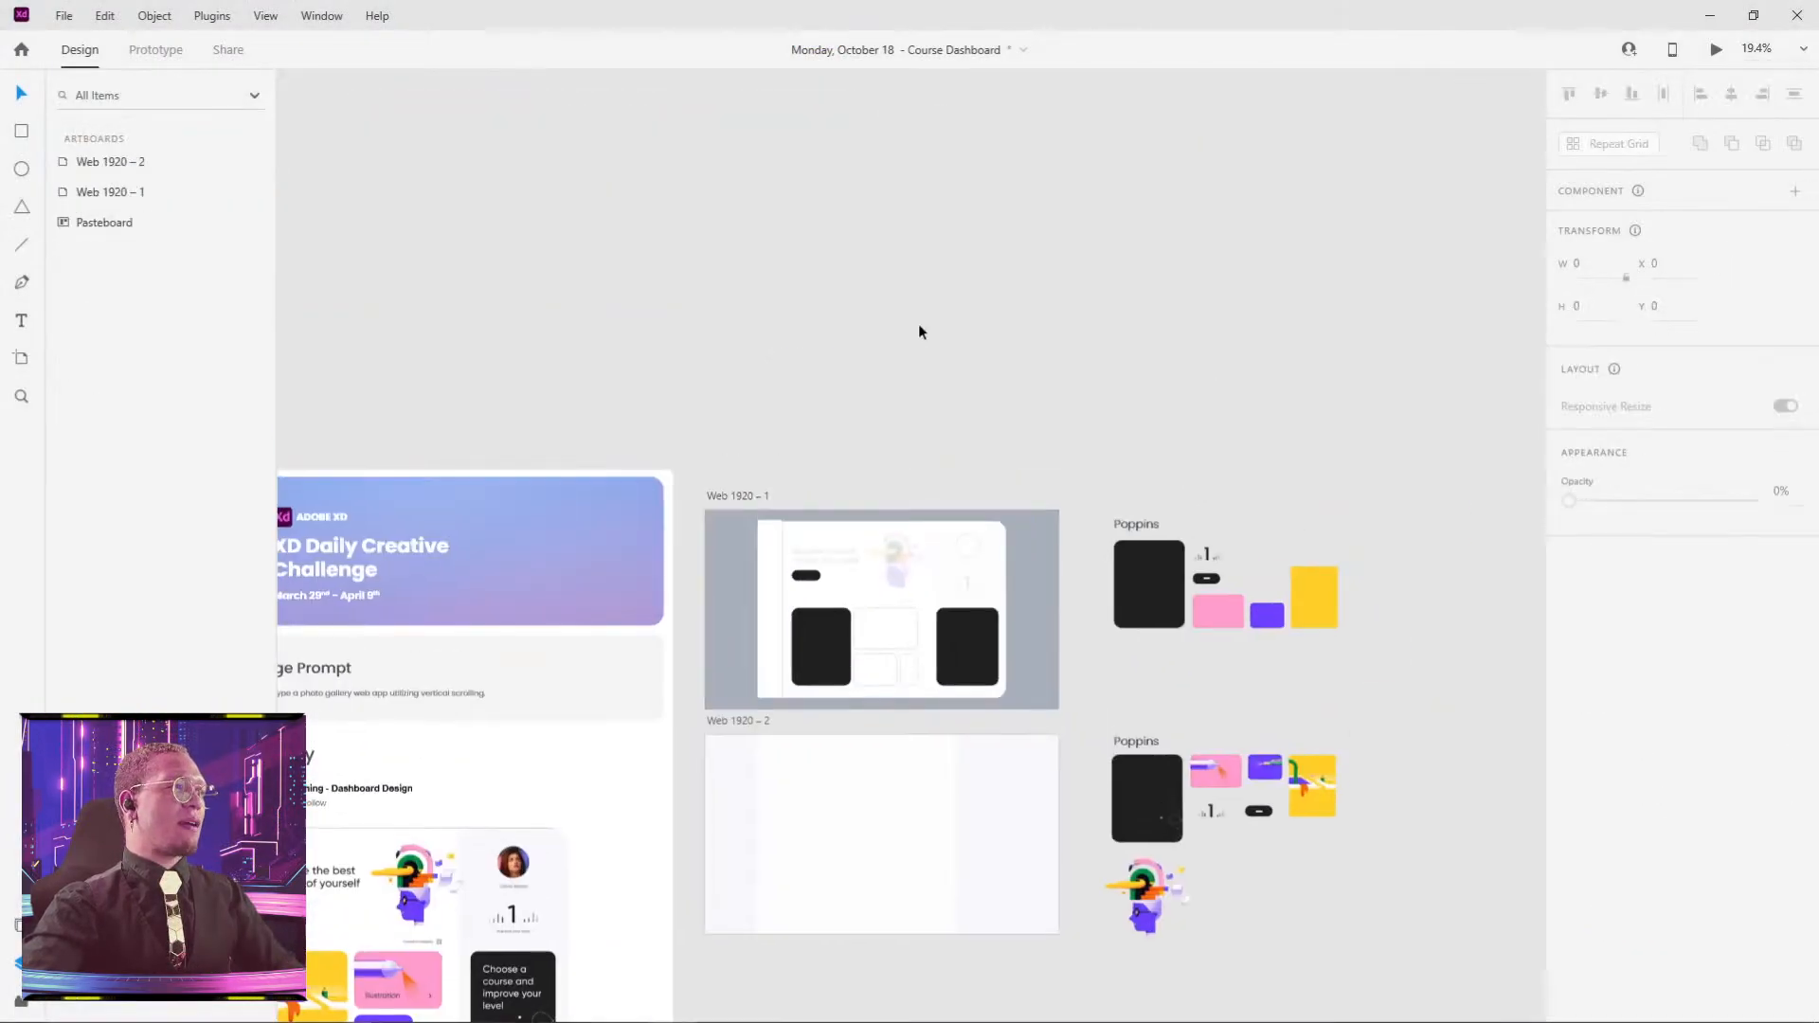
pyautogui.hotkey('ctrl', 'v')
pyautogui.scroll(6, 910, 566)
pyautogui.moveTo(911, 518); pyautogui.dragTo(513, 238)
pyautogui.click(794, 245)
pyautogui.moveTo(655, 286); pyautogui.dragTo(930, 198)
# - Sample the pasted sidebar's off-white colour, #F8F8FC, with the colour picker
pyautogui.click(705, 377)
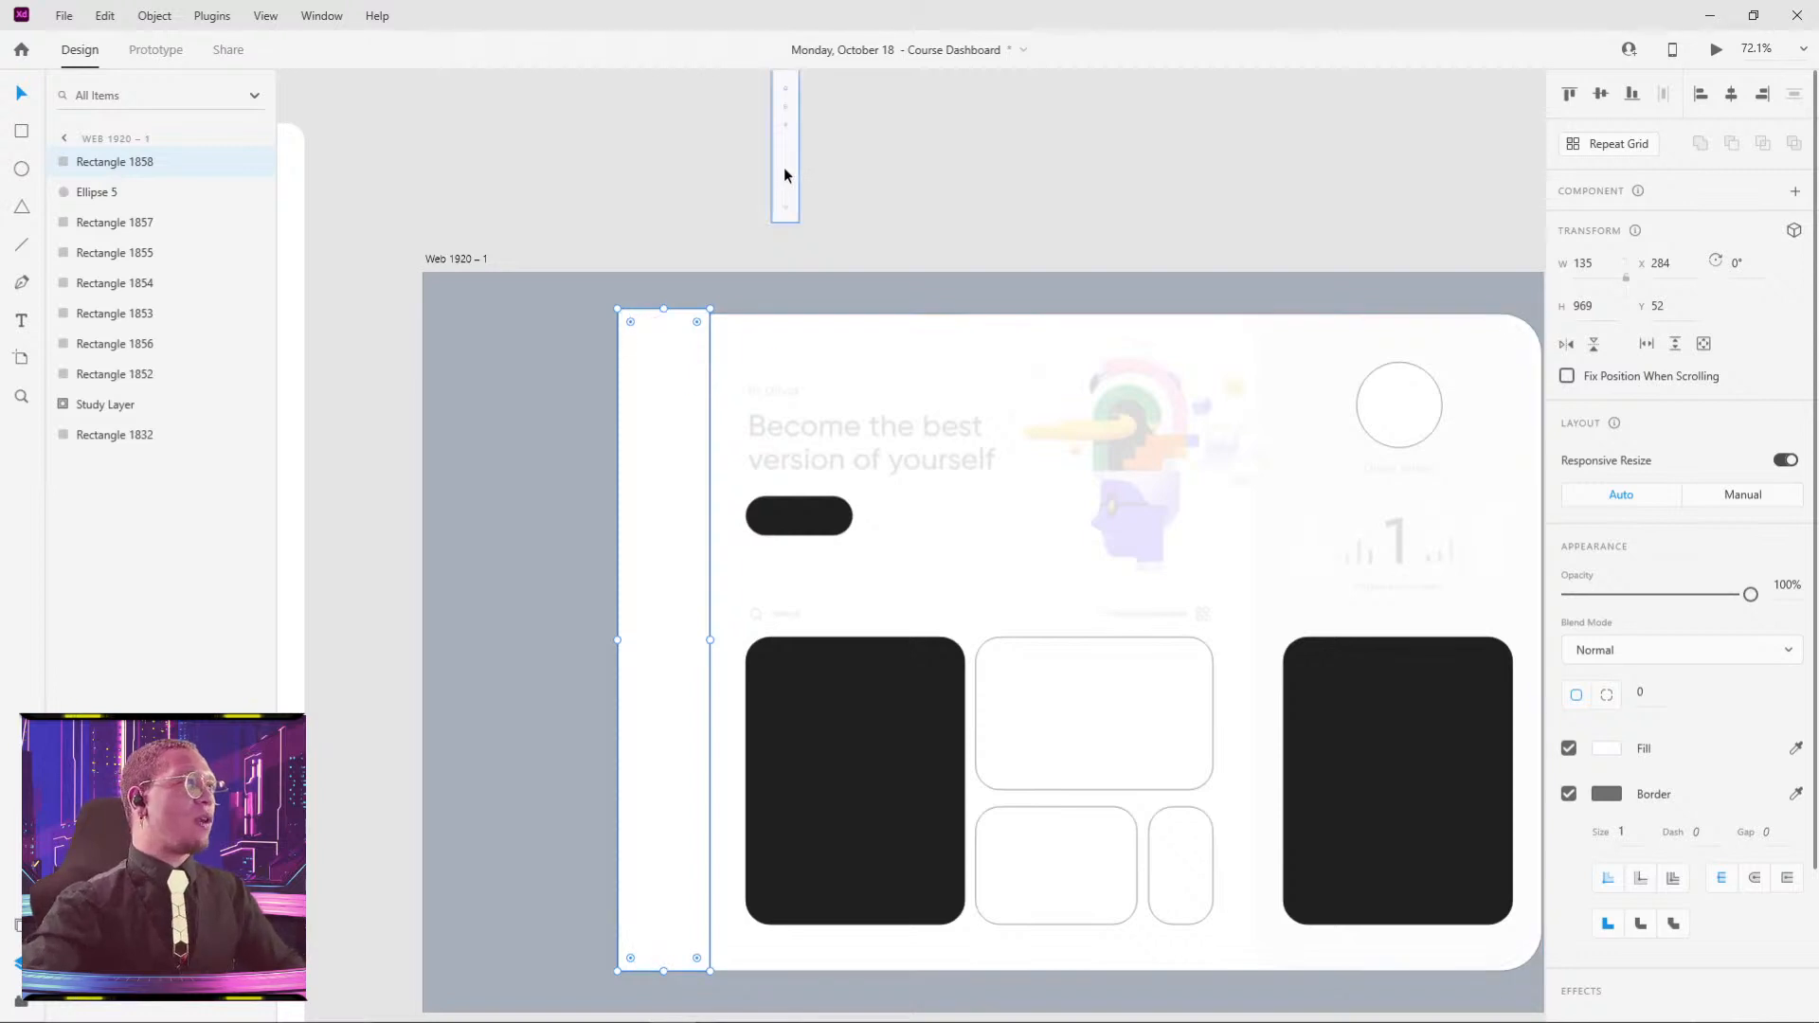
pyautogui.moveTo(783, 167); pyautogui.dragTo(682, 201)
pyautogui.scroll(5, 631, 213)
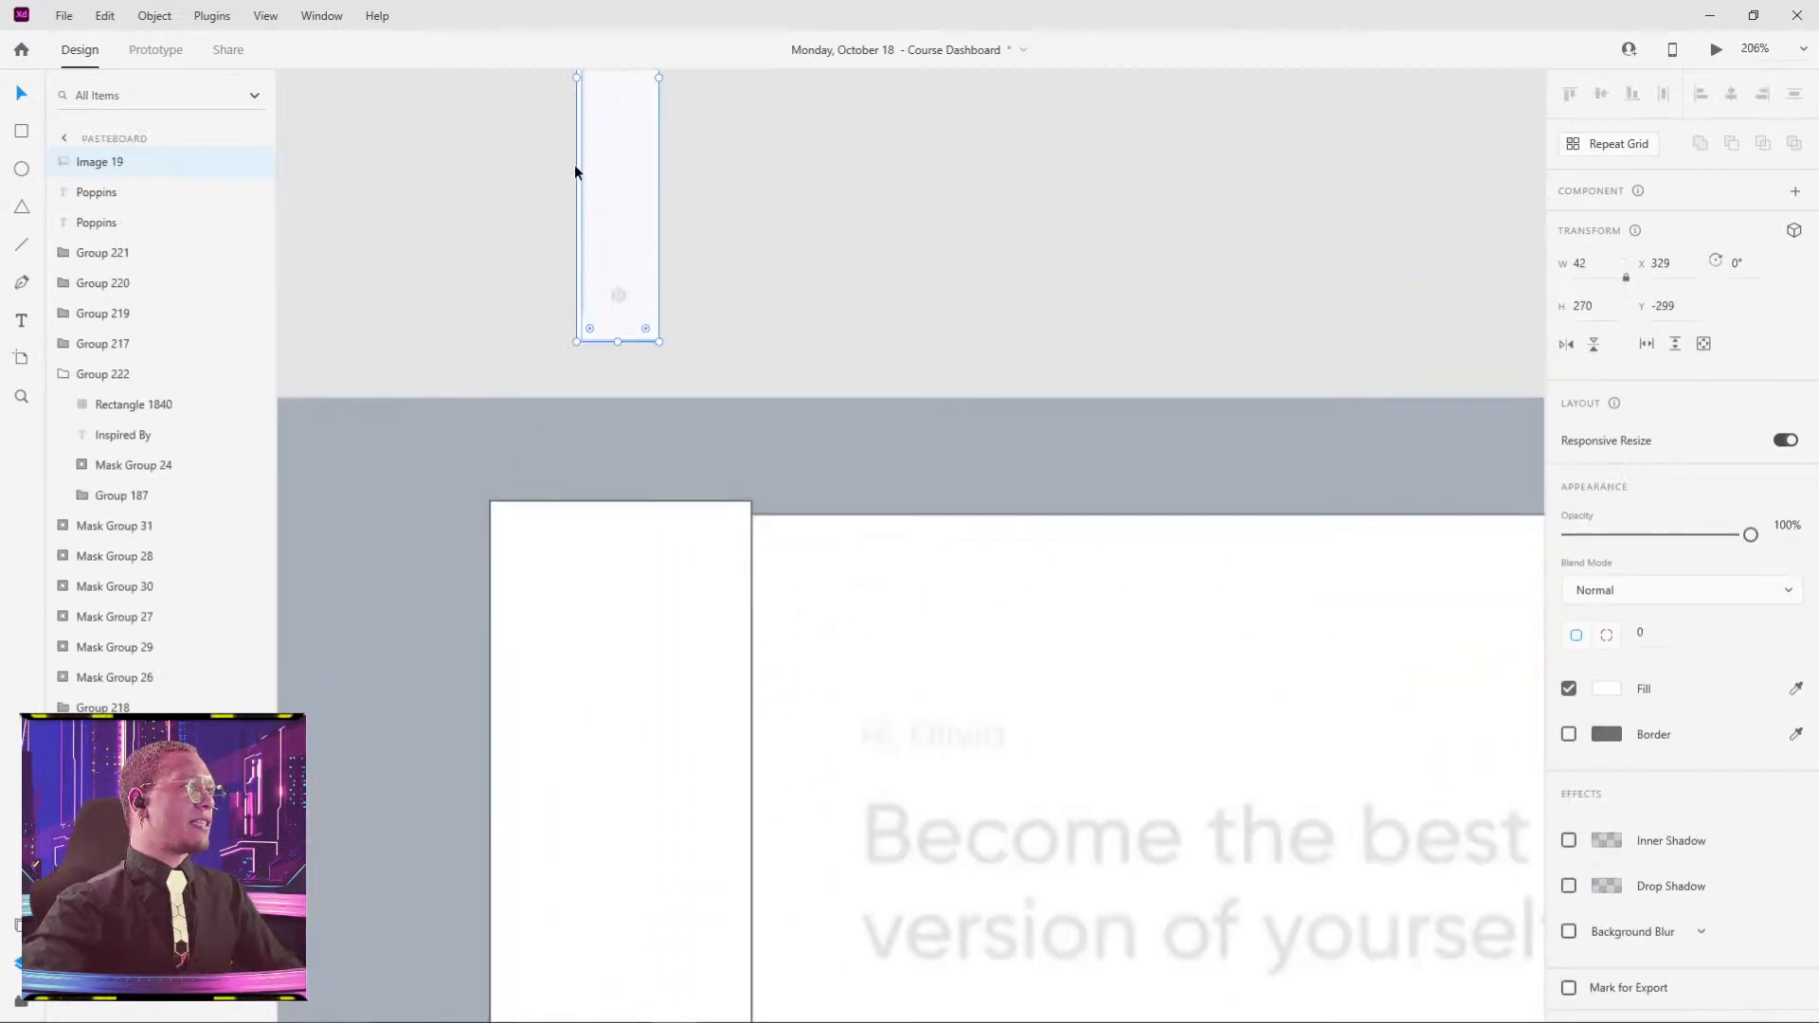
pyautogui.click(767, 246)
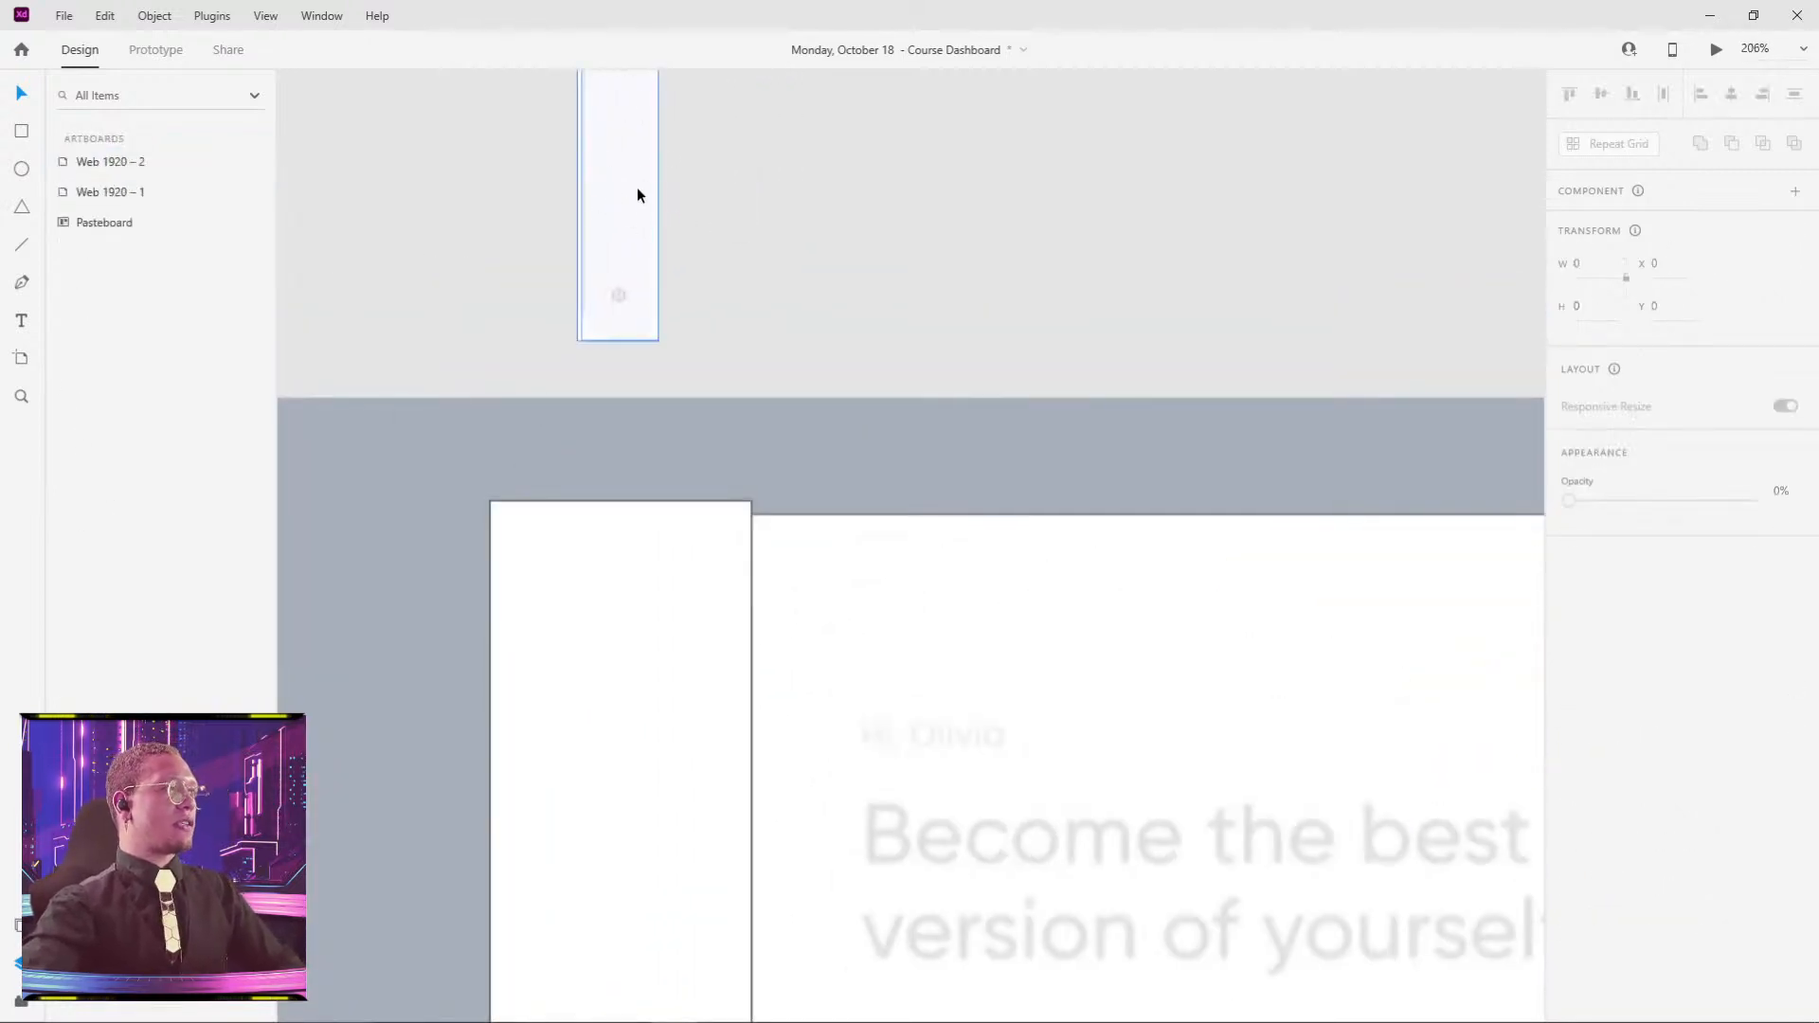
pyautogui.click(614, 204)
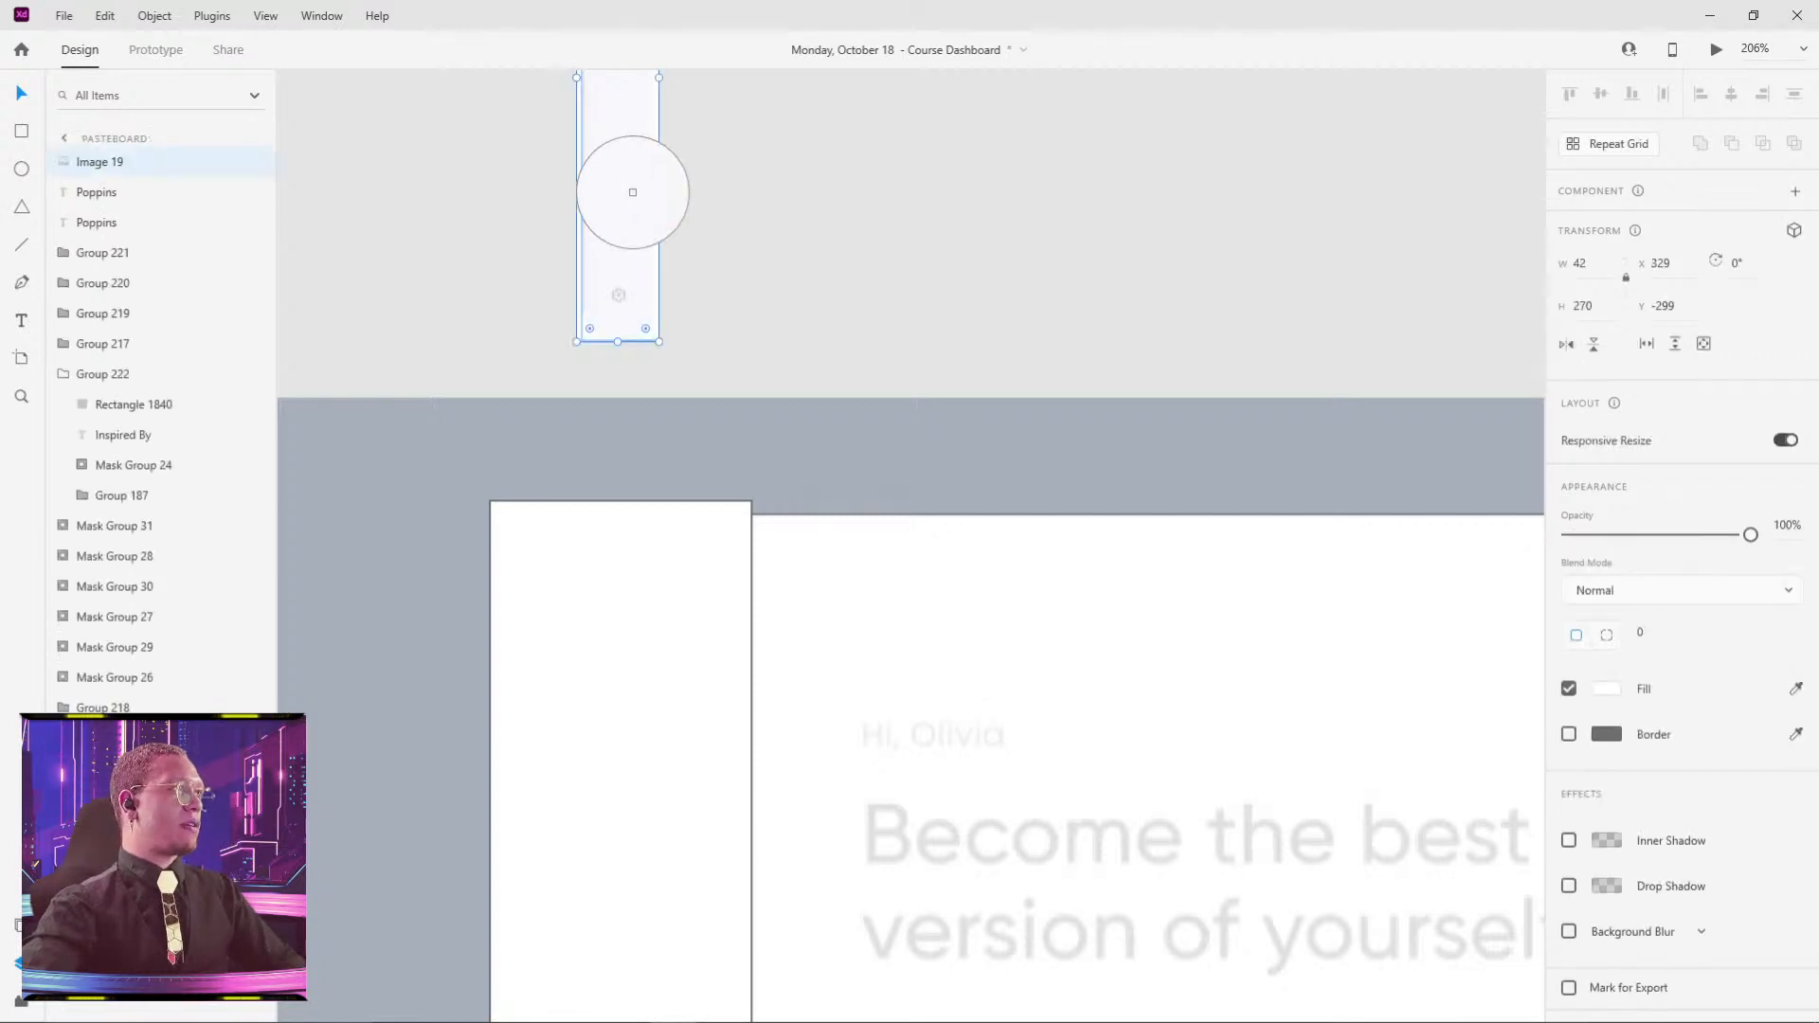
pyautogui.click(625, 187)
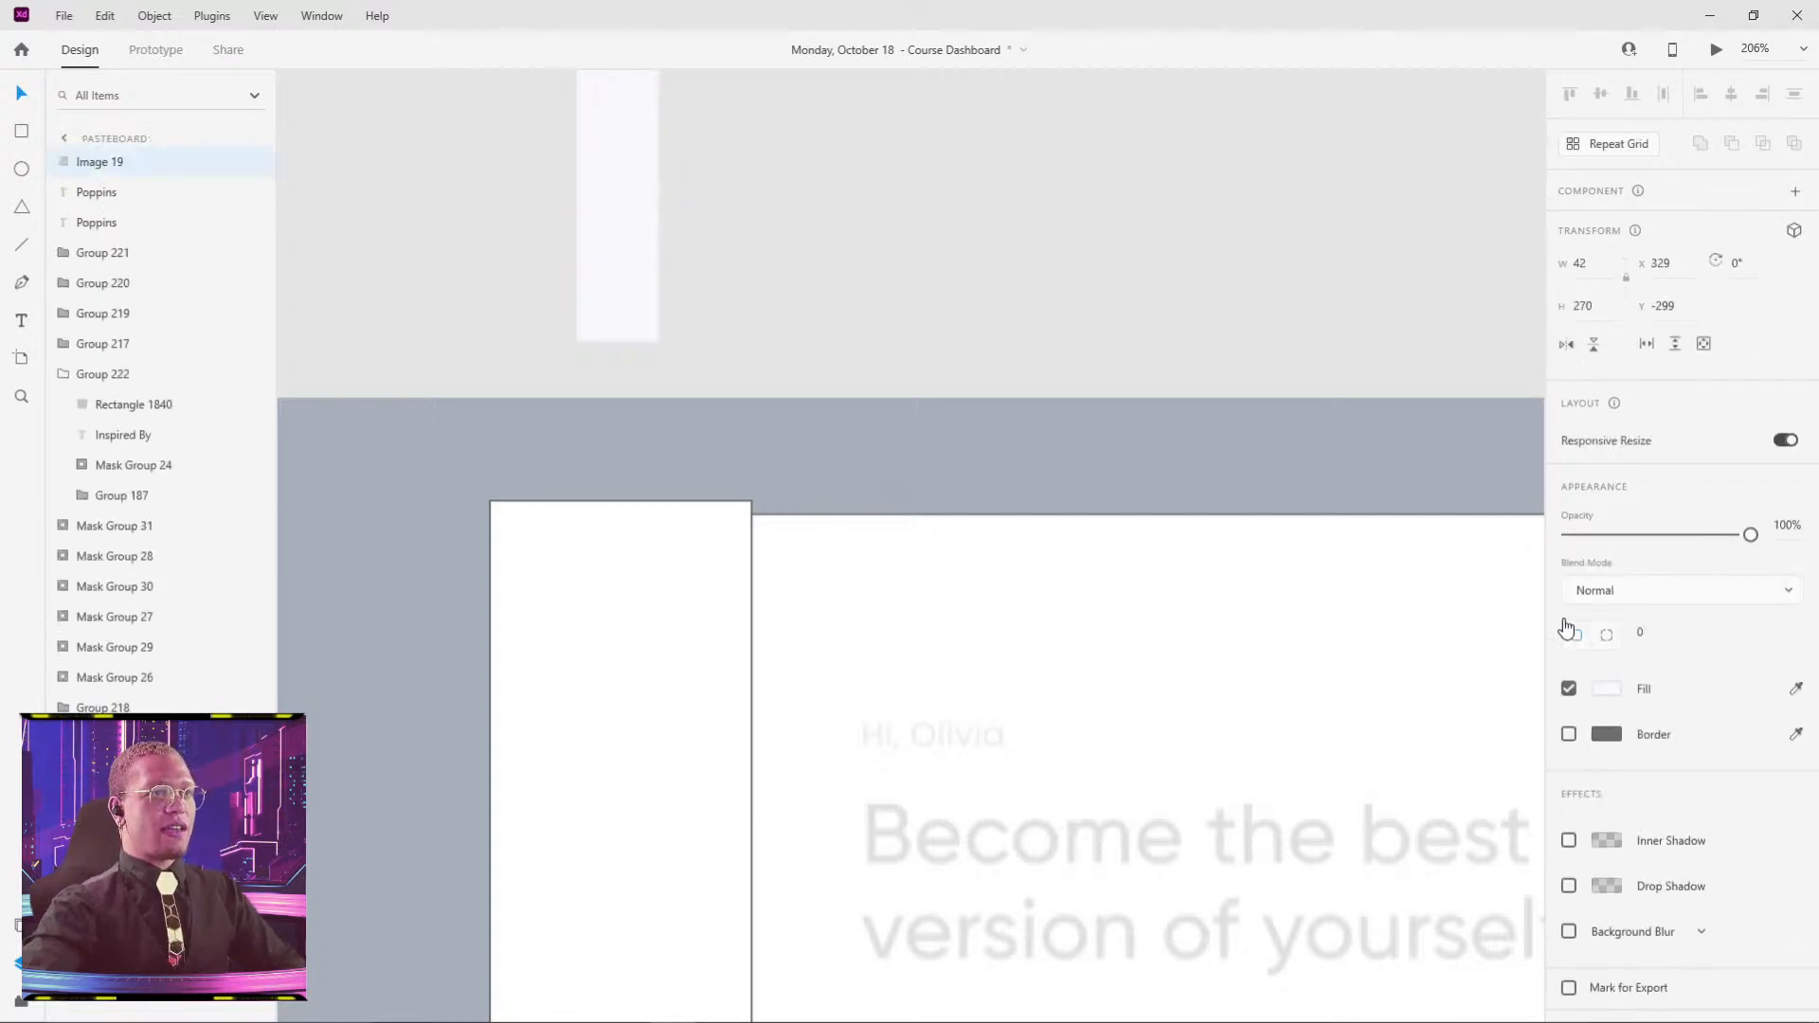
pyautogui.click(1607, 689)
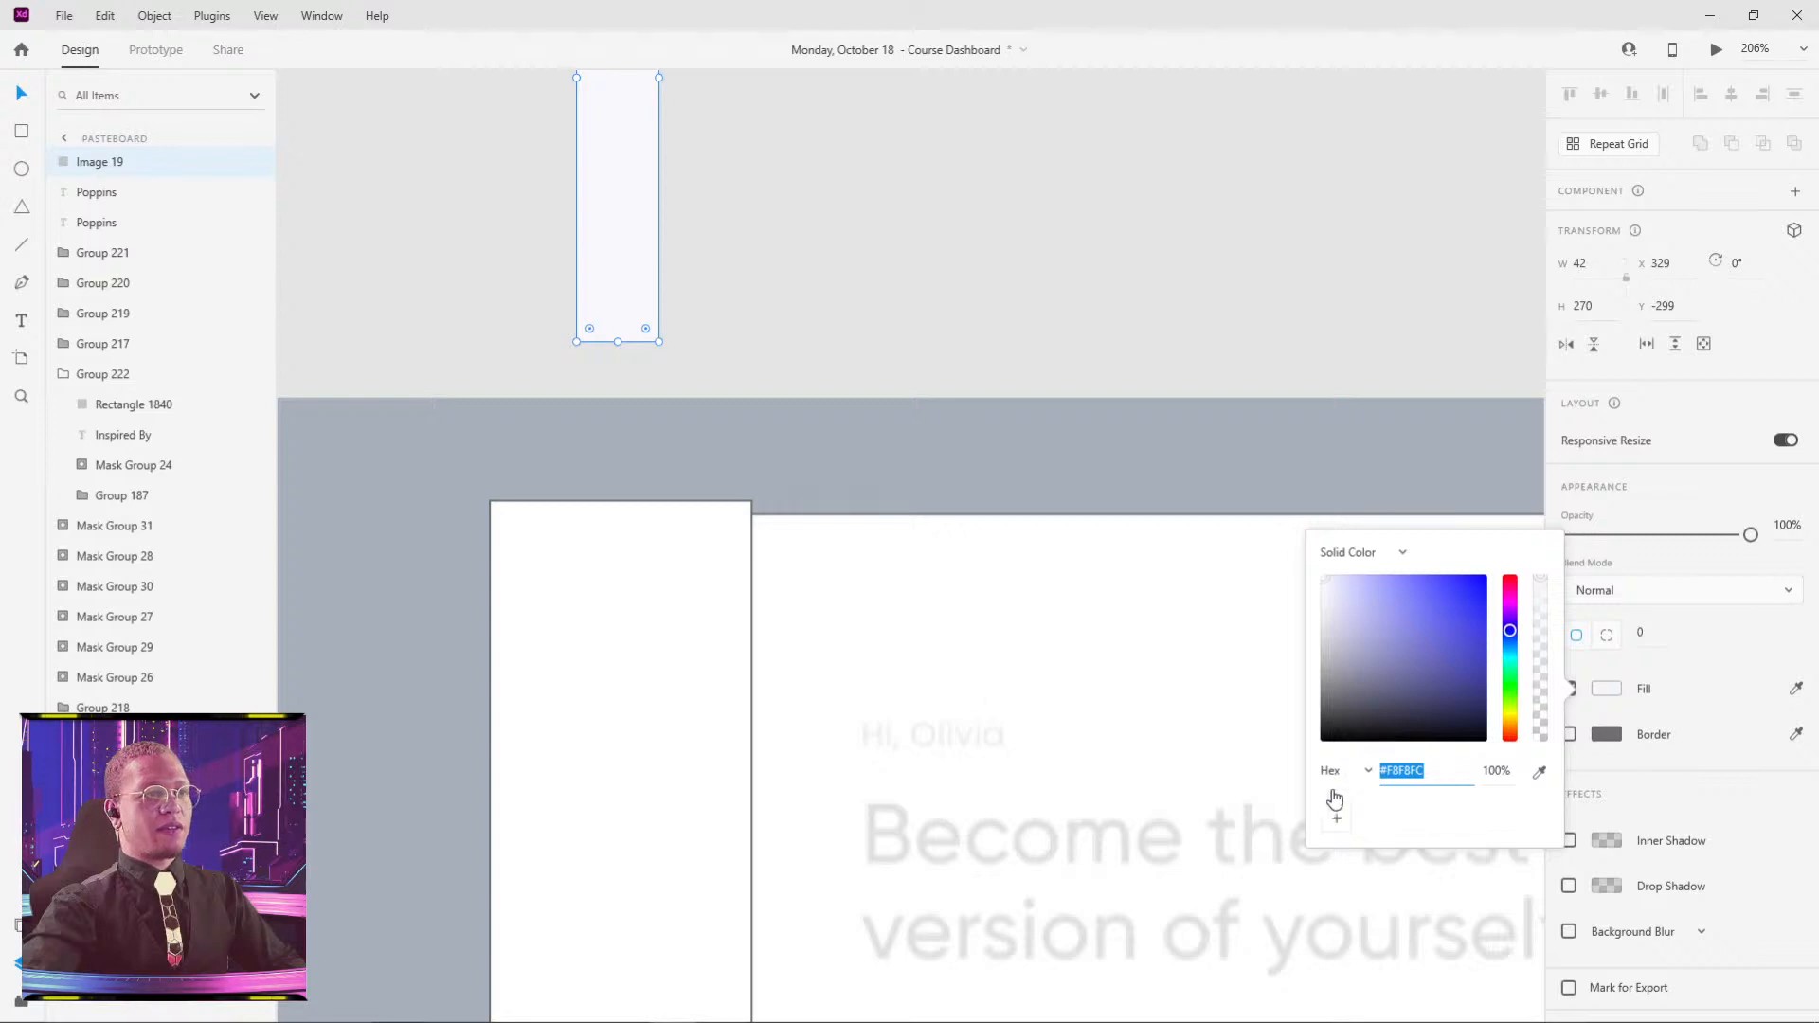
pyautogui.click(1247, 272)
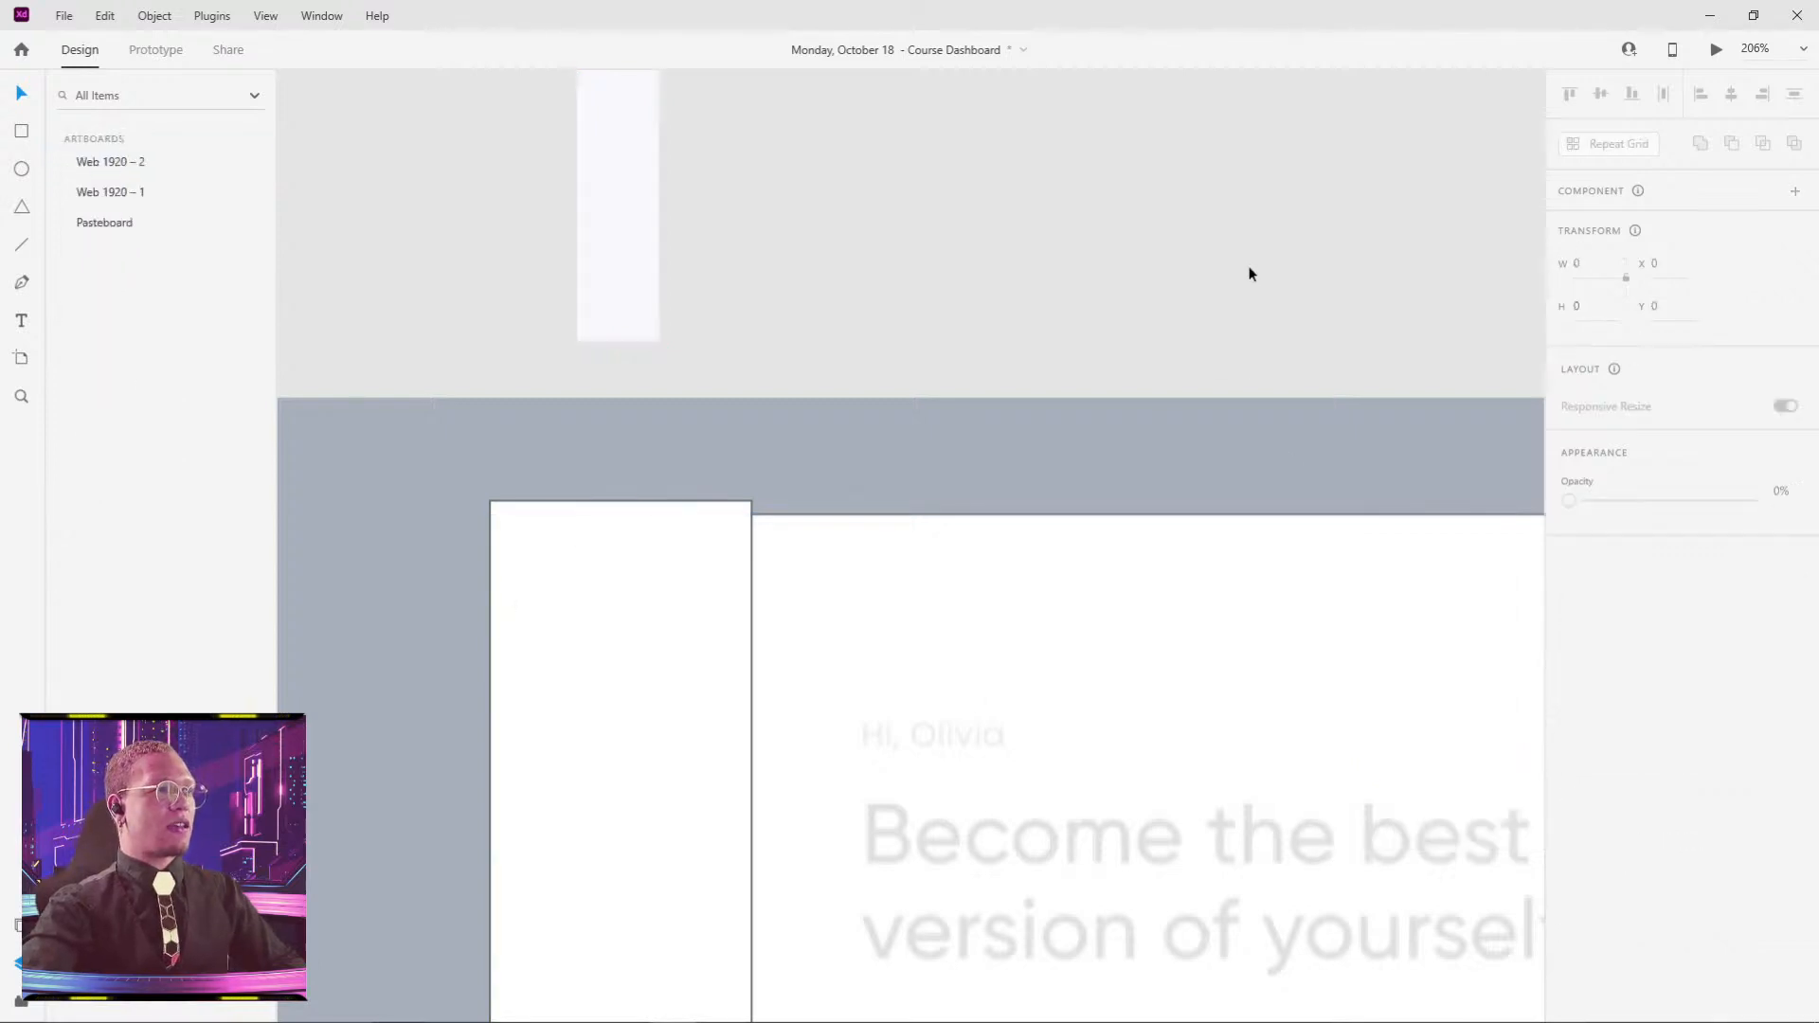
pyautogui.click(696, 693)
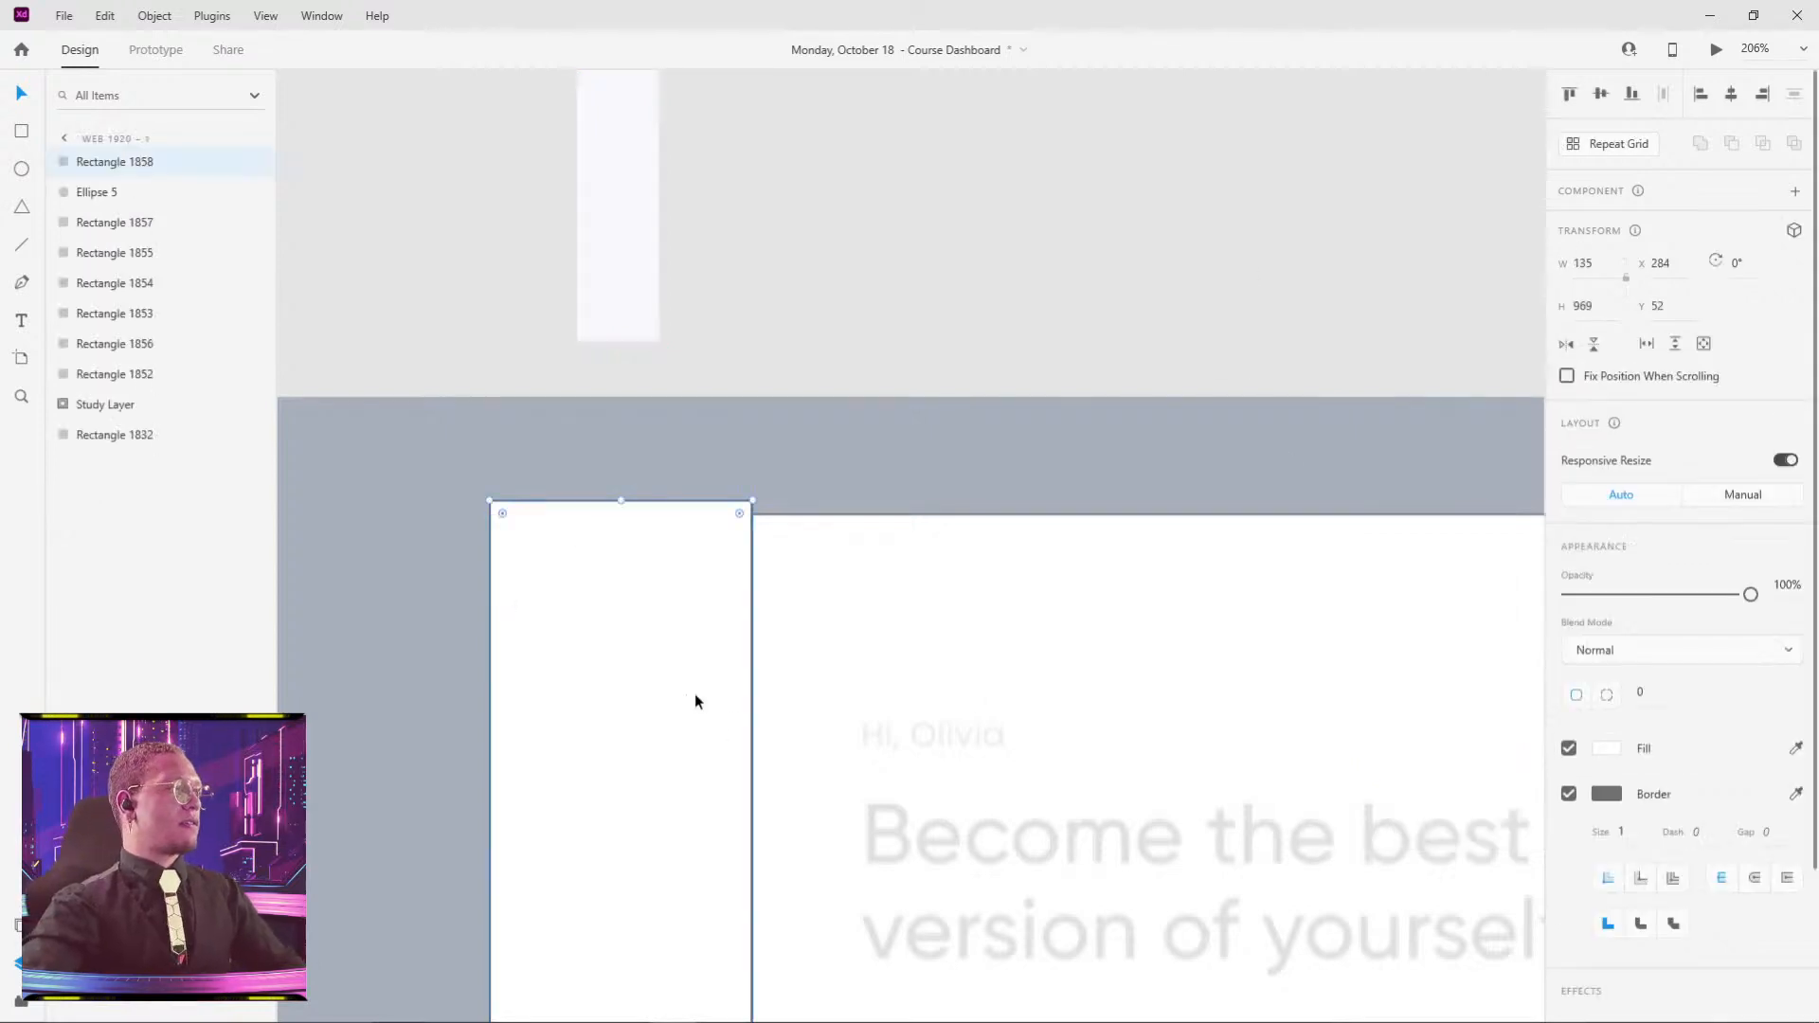
# - Fill Rectangle 1858 with the #F8F8FC swatch, remove its border and round its corners to 68
pyautogui.click(1615, 750)
pyautogui.click(1373, 885)
pyautogui.click(944, 312)
pyautogui.scroll(-5, 787, 652)
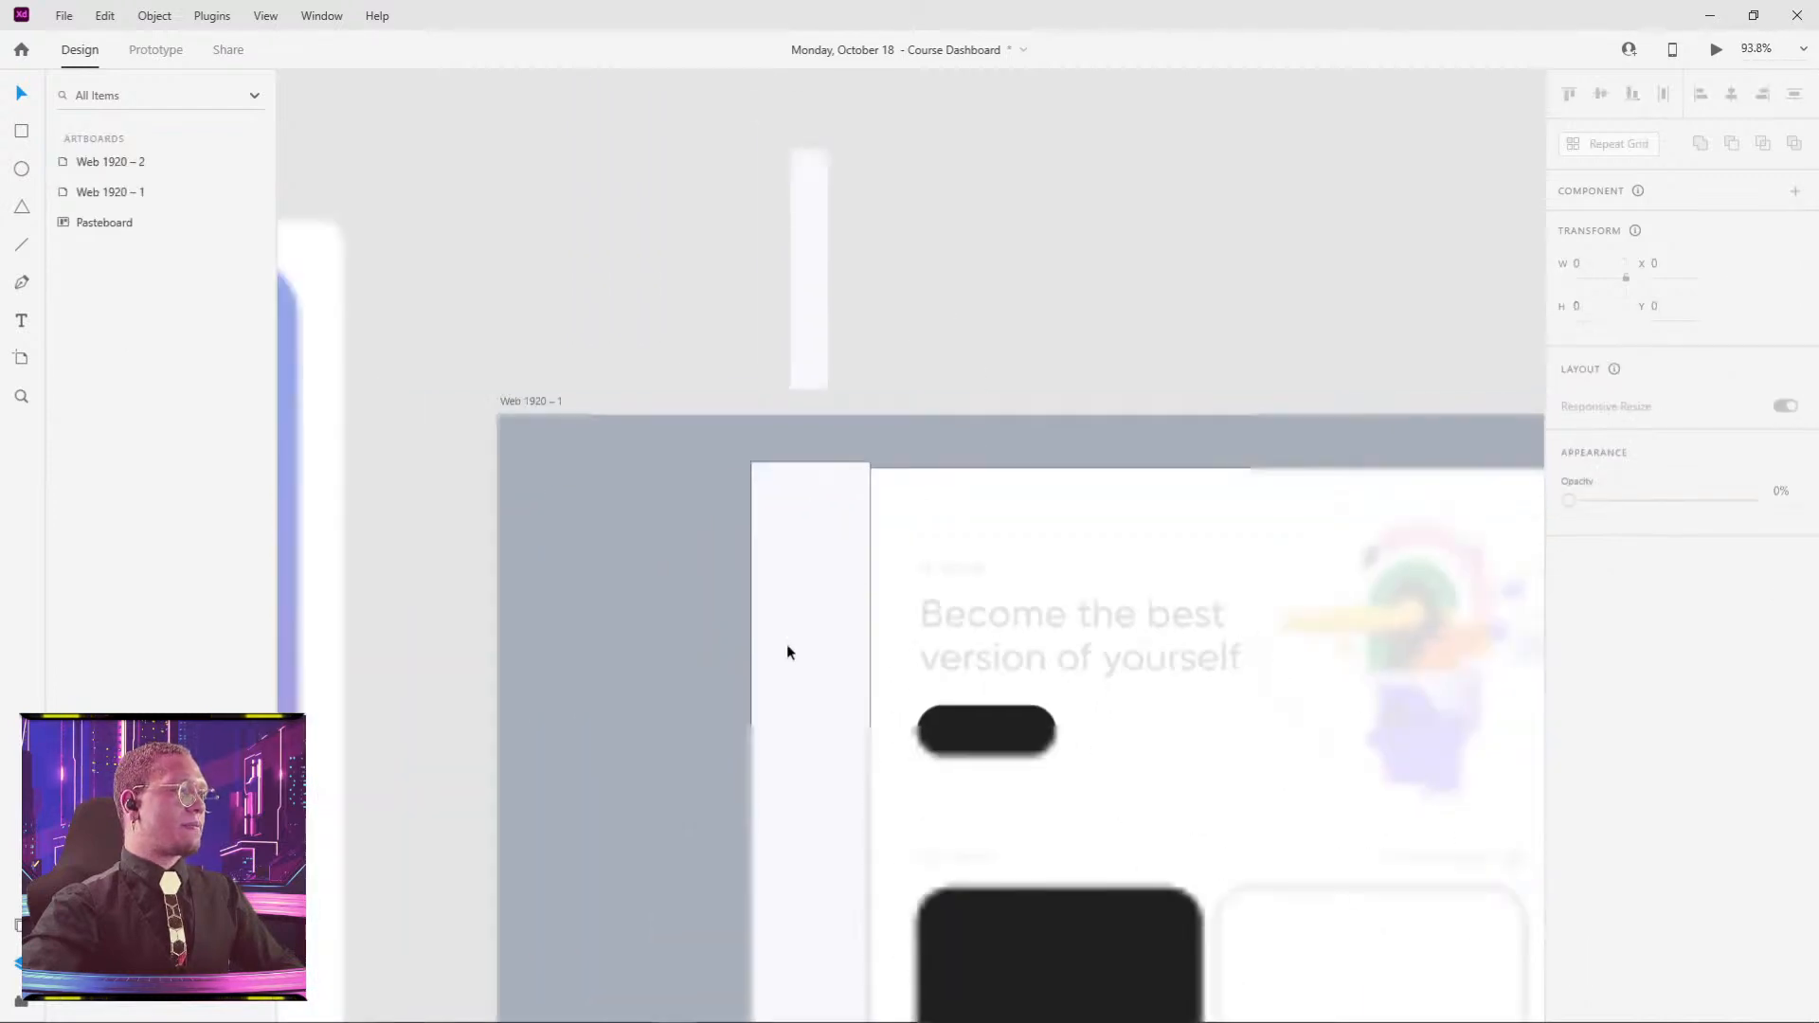
pyautogui.click(787, 652)
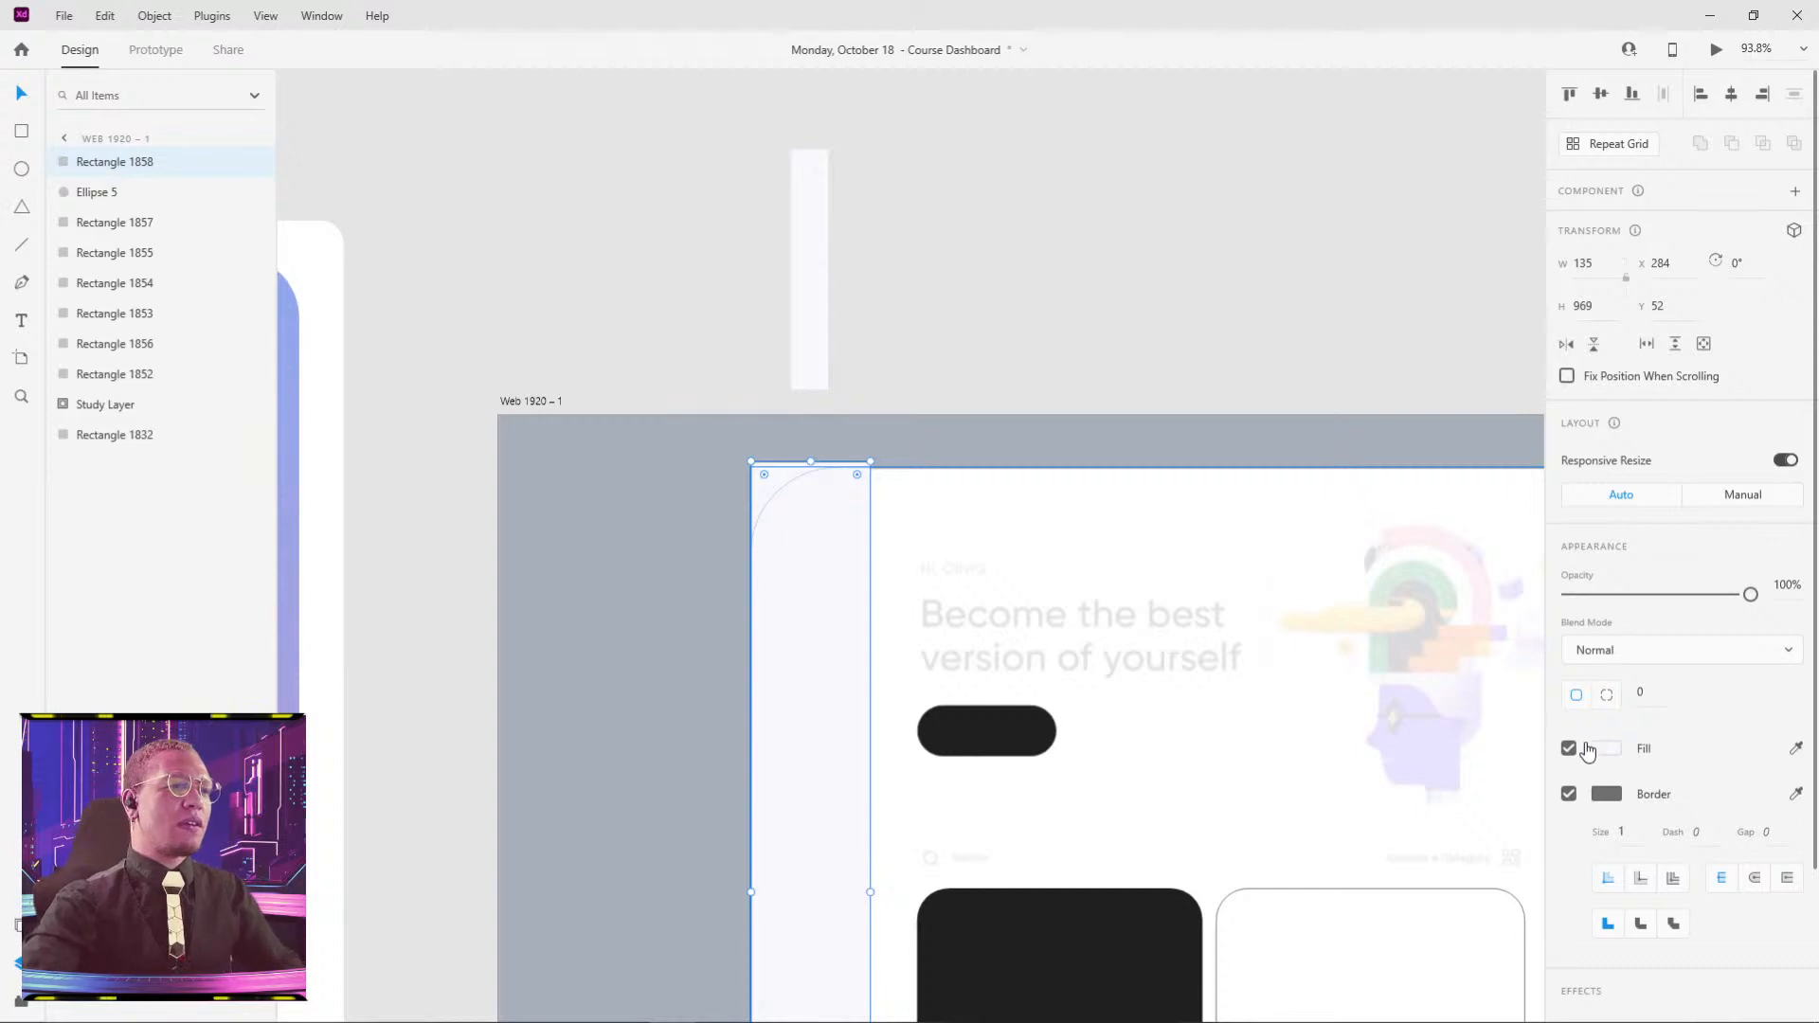
pyautogui.click(1570, 794)
pyautogui.scroll(-3, 852, 531)
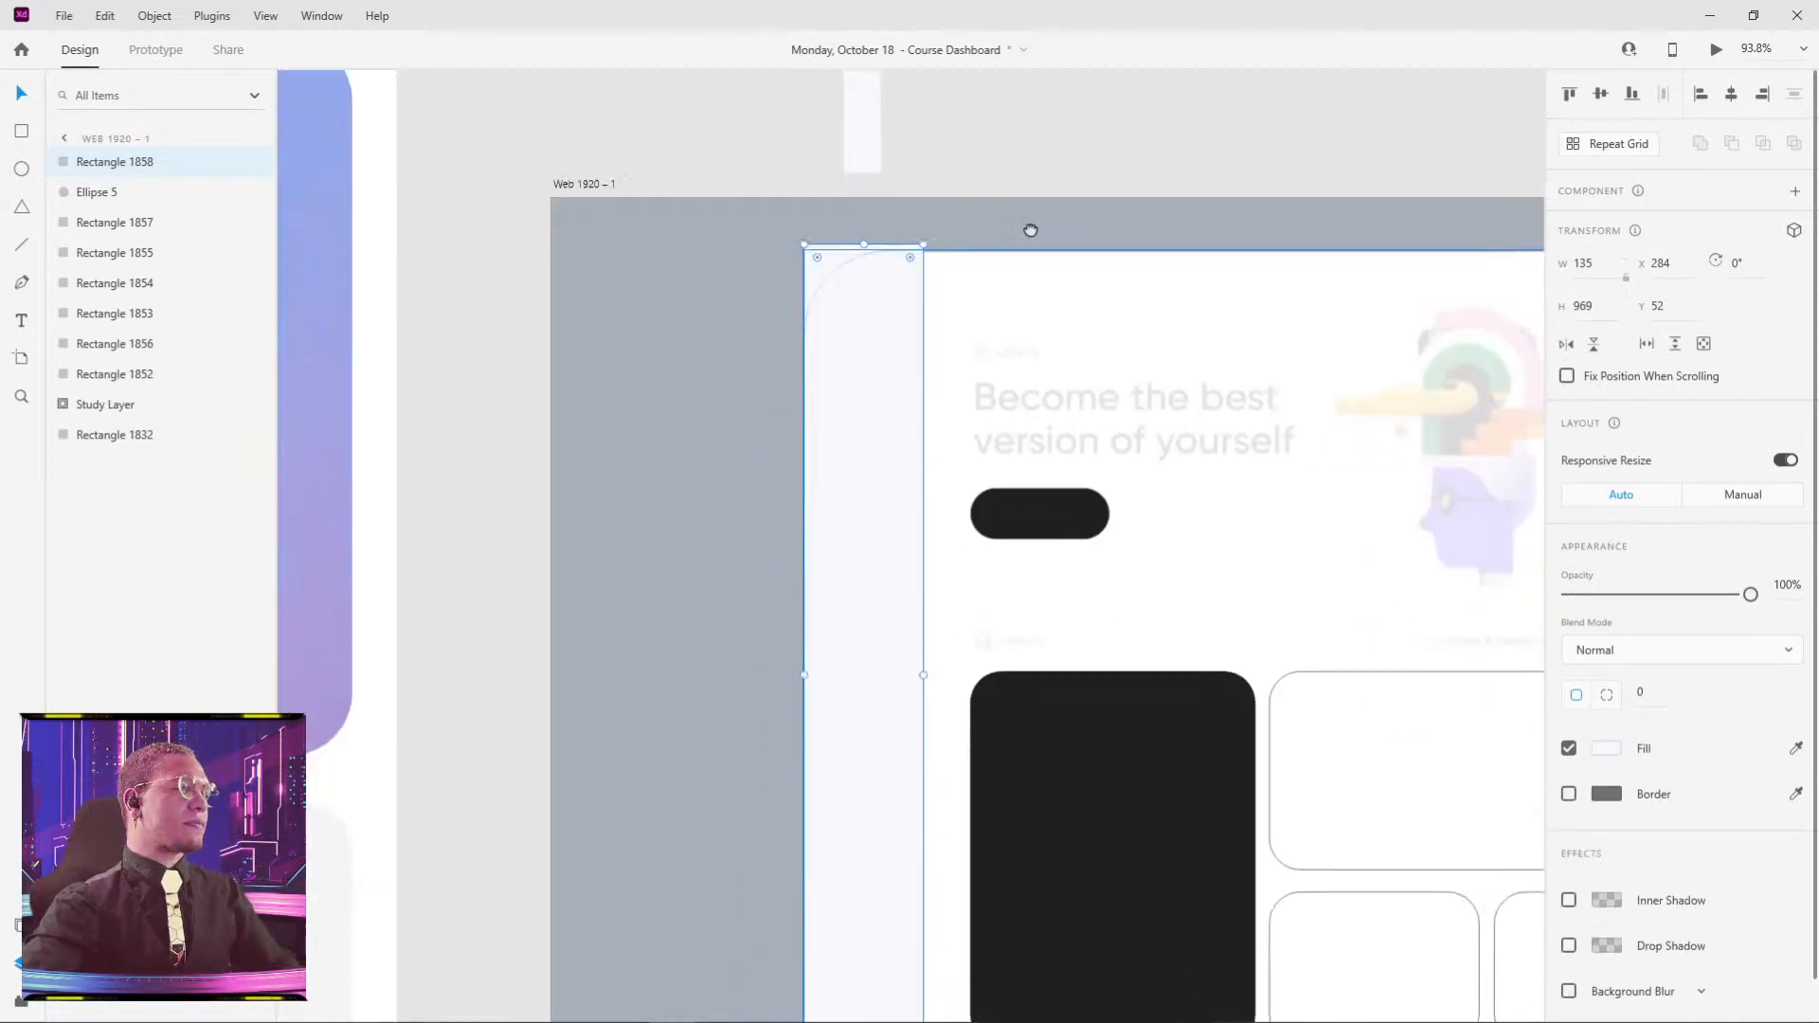
pyautogui.moveTo(920, 159); pyautogui.dragTo(895, 192)
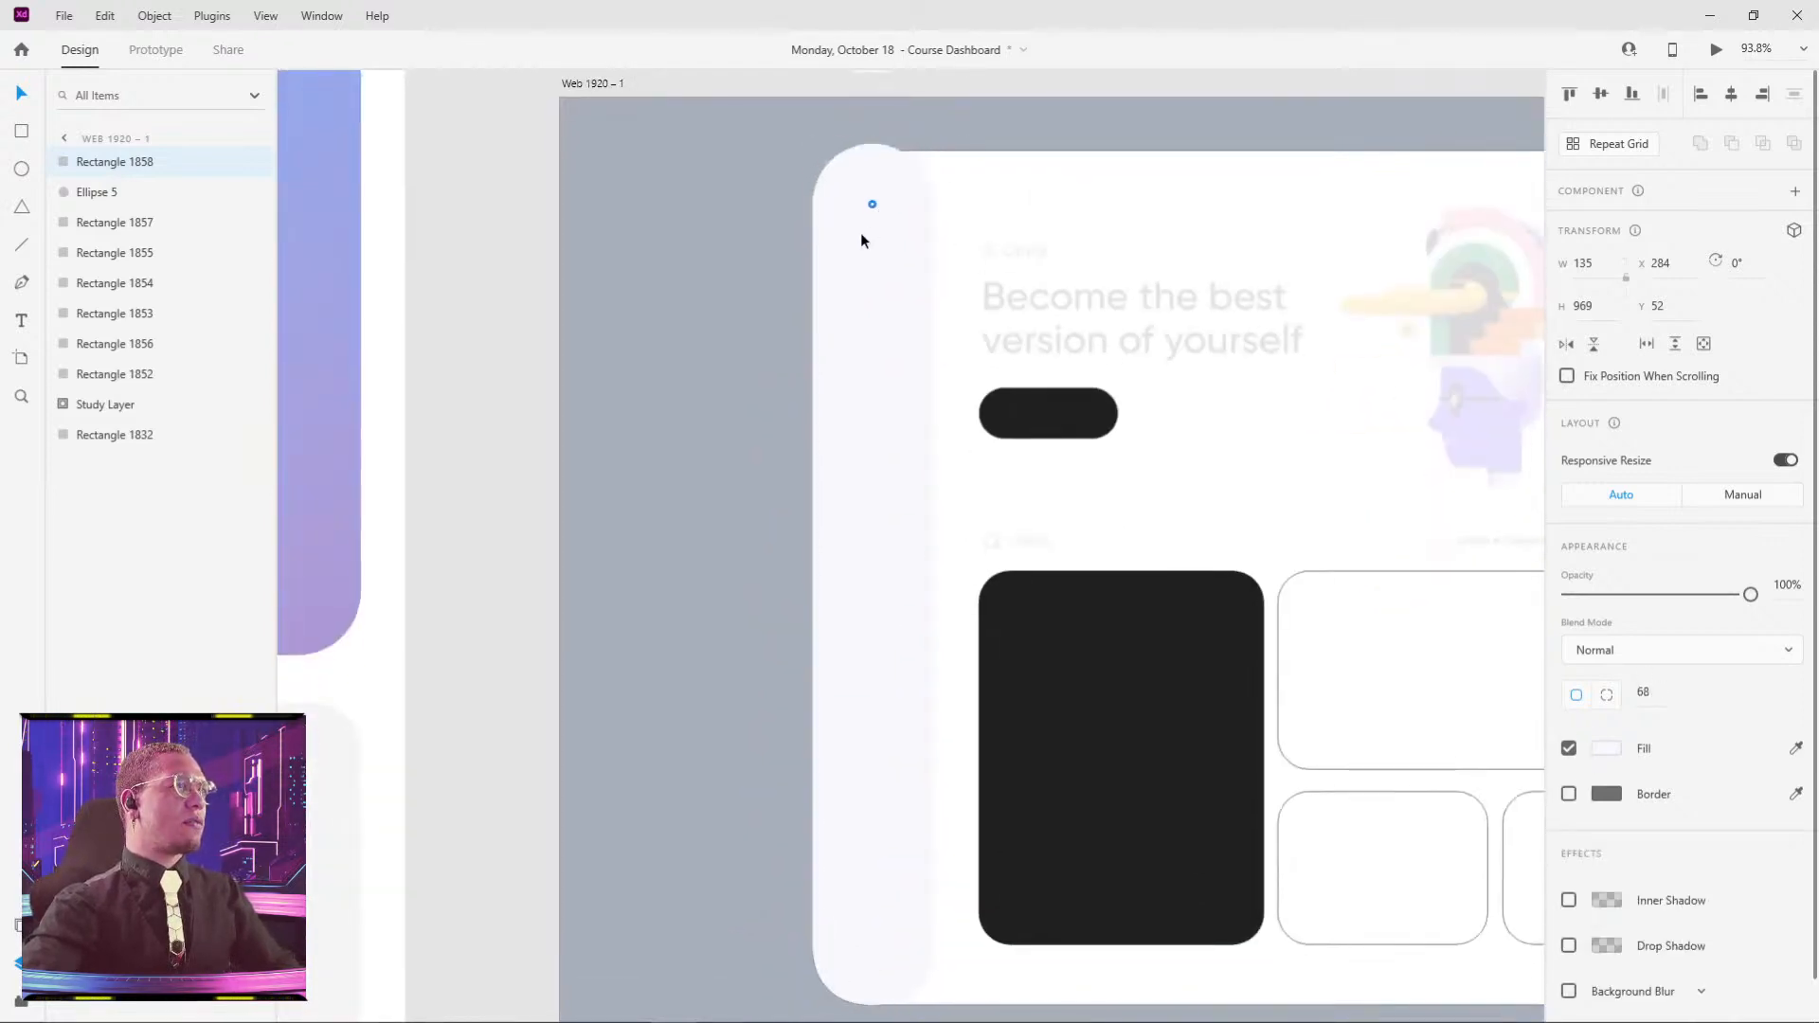
pyautogui.moveTo(885, 389)
pyautogui.mouseDown()
pyautogui.moveTo(930, 384)
pyautogui.moveTo(879, 391)
pyautogui.mouseUp()
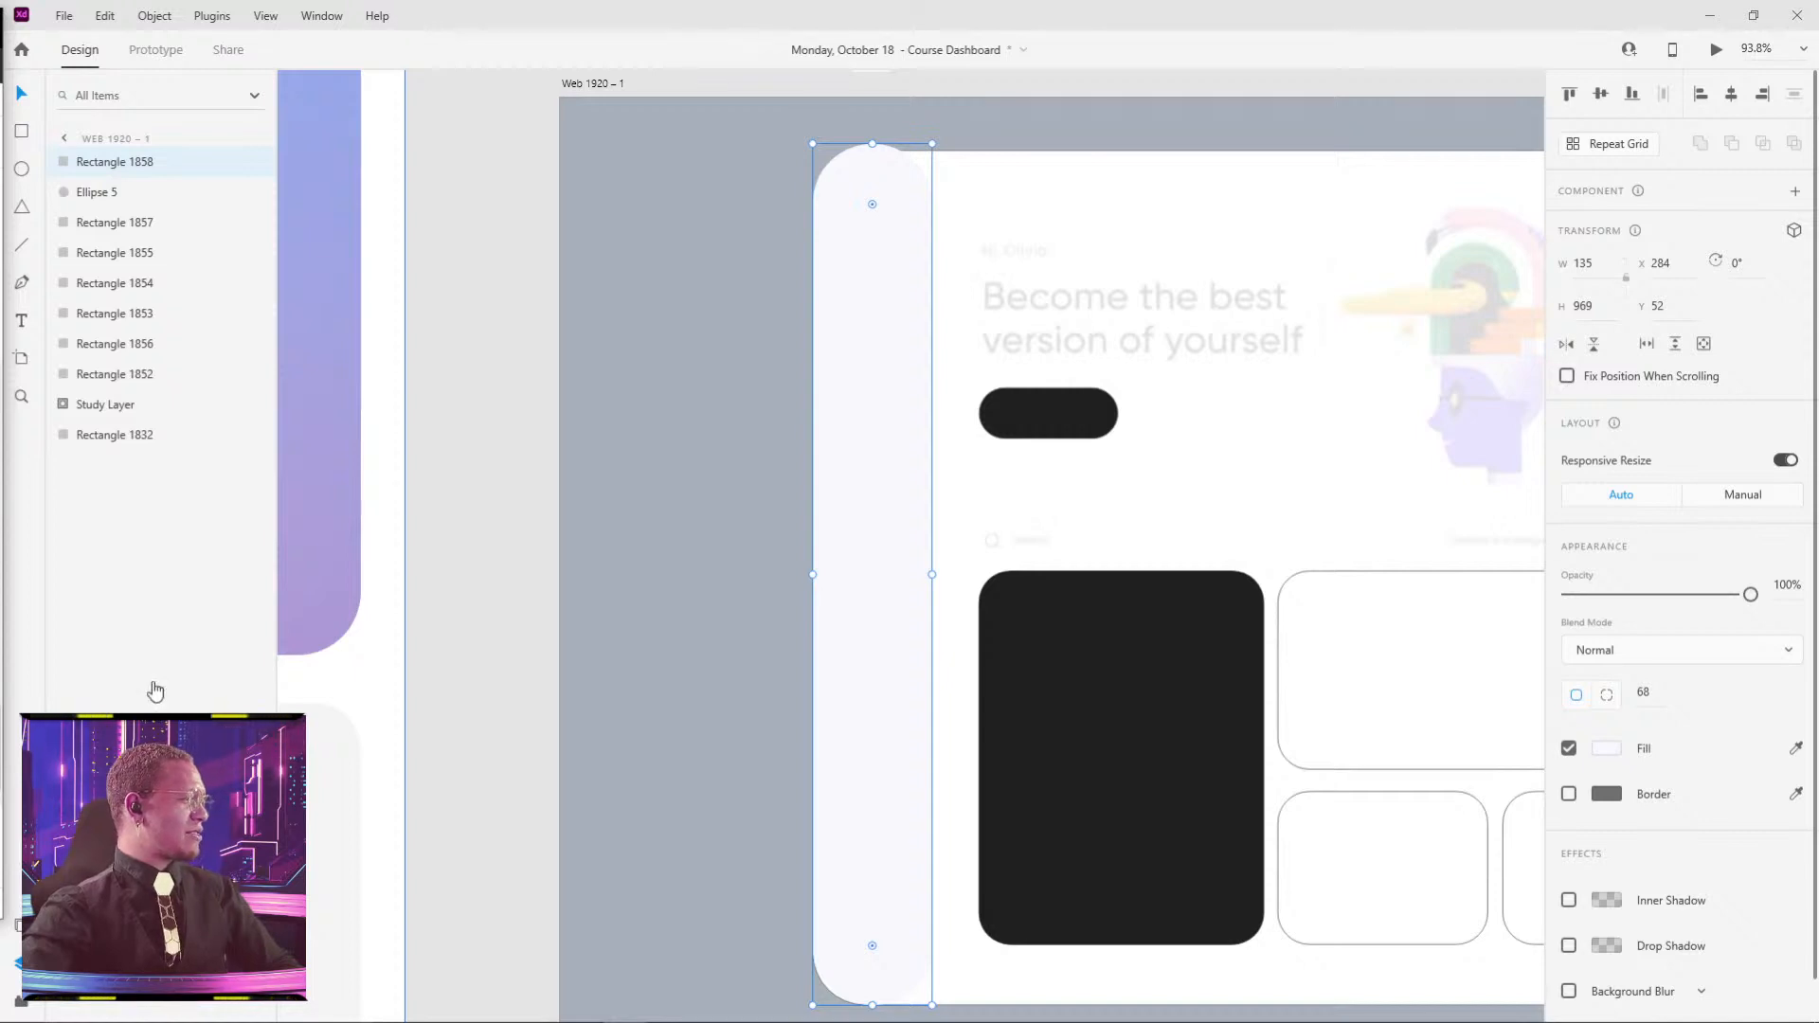
pyautogui.click(507, 236)
# - Alt-drag a copy of the sidebar to the card's right edge and widen it to 424
pyautogui.scroll(-5, 884, 305)
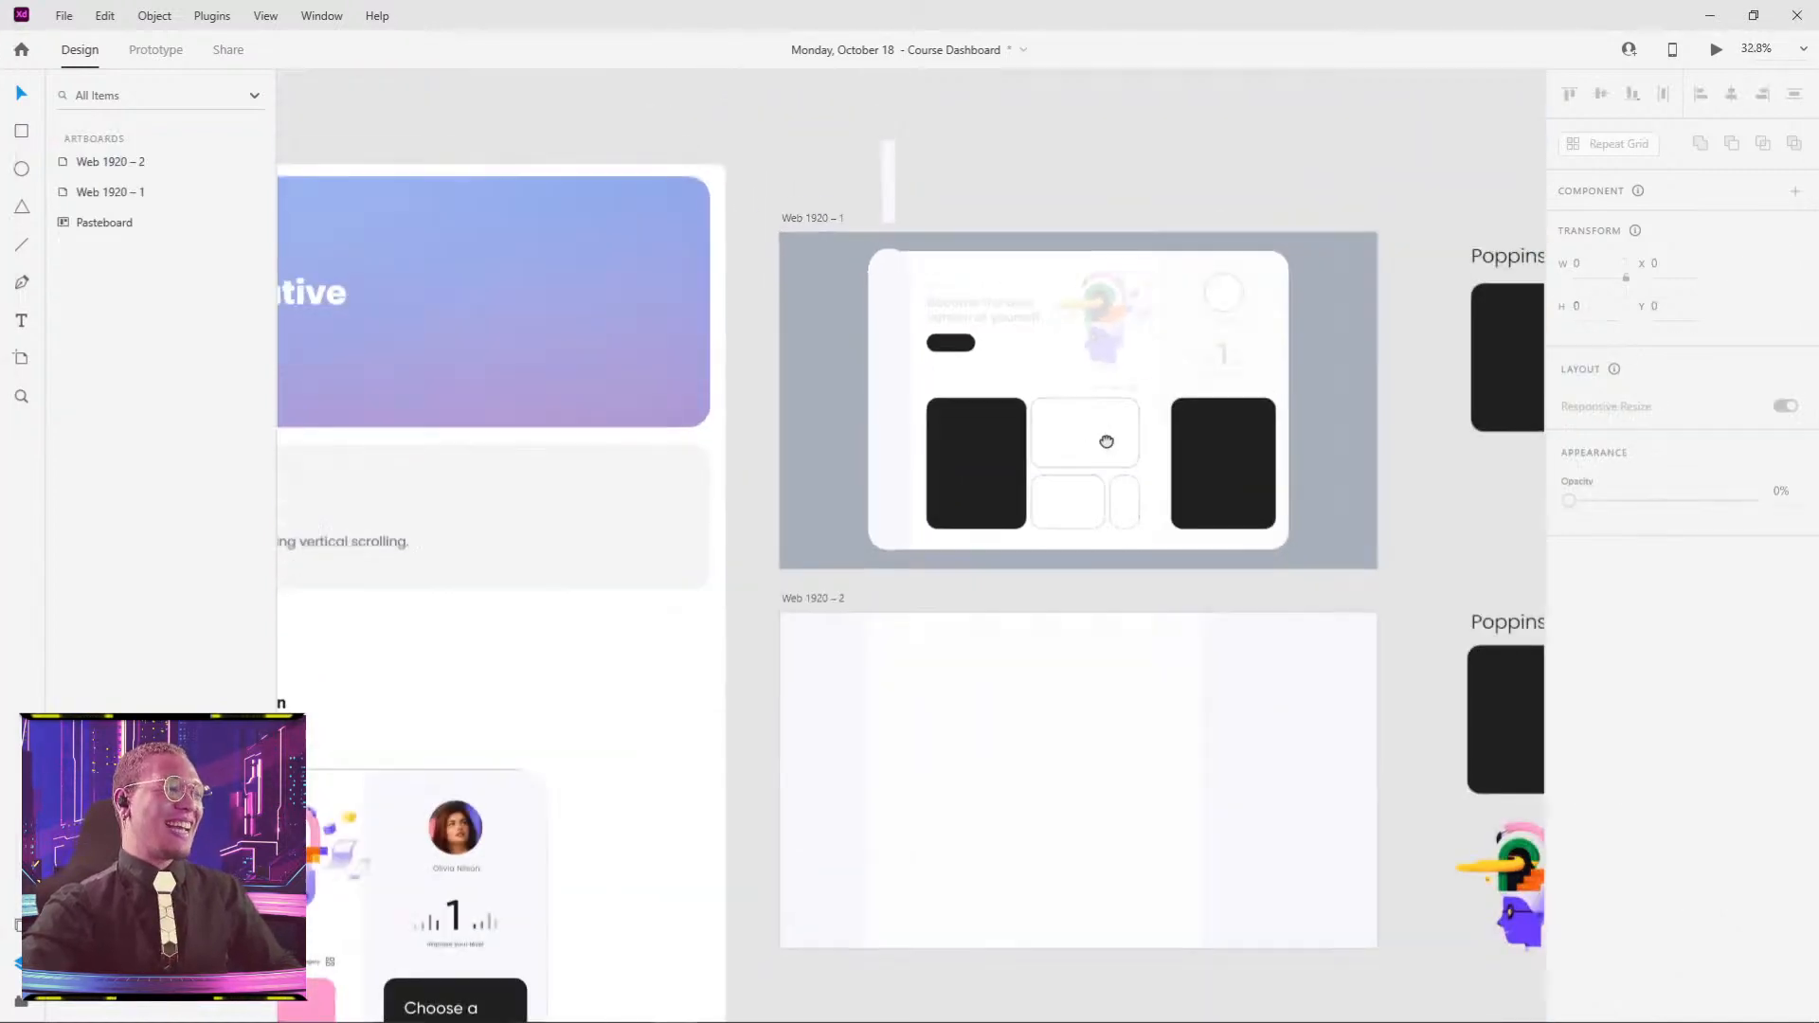
pyautogui.moveTo(1104, 438); pyautogui.dragTo(991, 448)
pyautogui.scroll(3, 813, 320)
pyautogui.scroll(1, 811, 316)
pyautogui.moveTo(745, 353); pyautogui.dragTo(1332, 373)
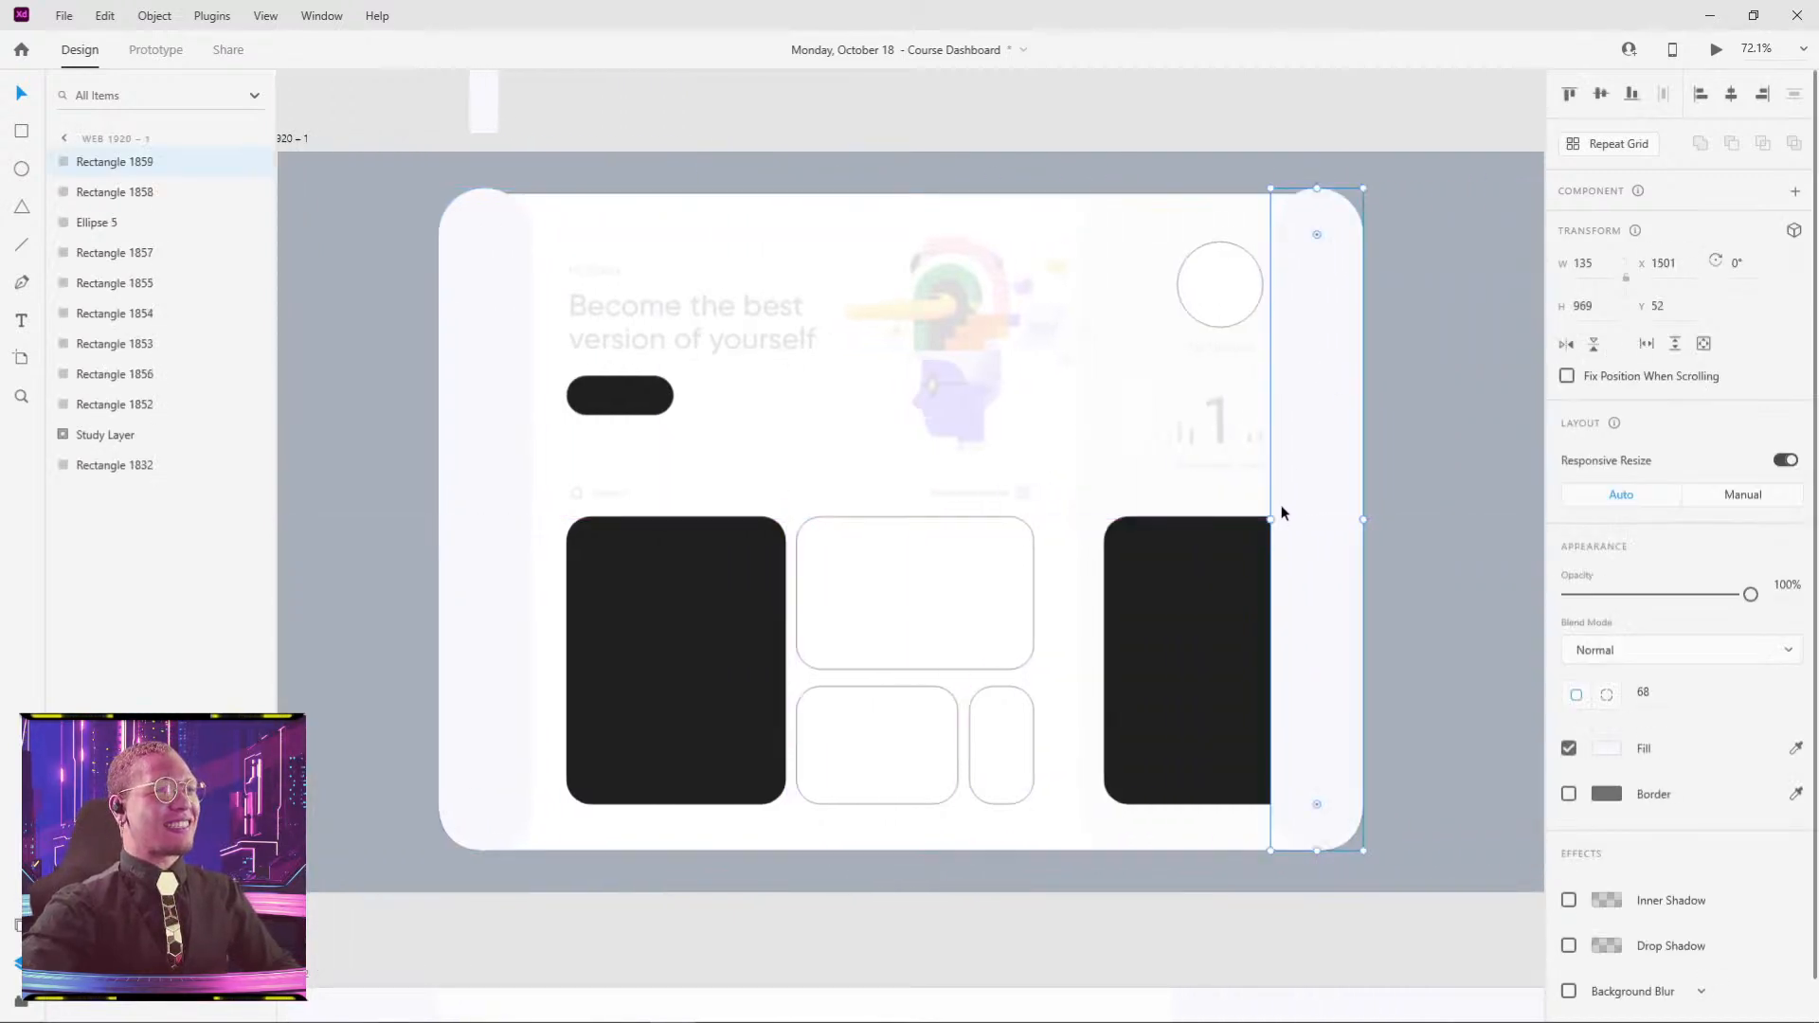
pyautogui.moveTo(1270, 519); pyautogui.dragTo(1073, 516)
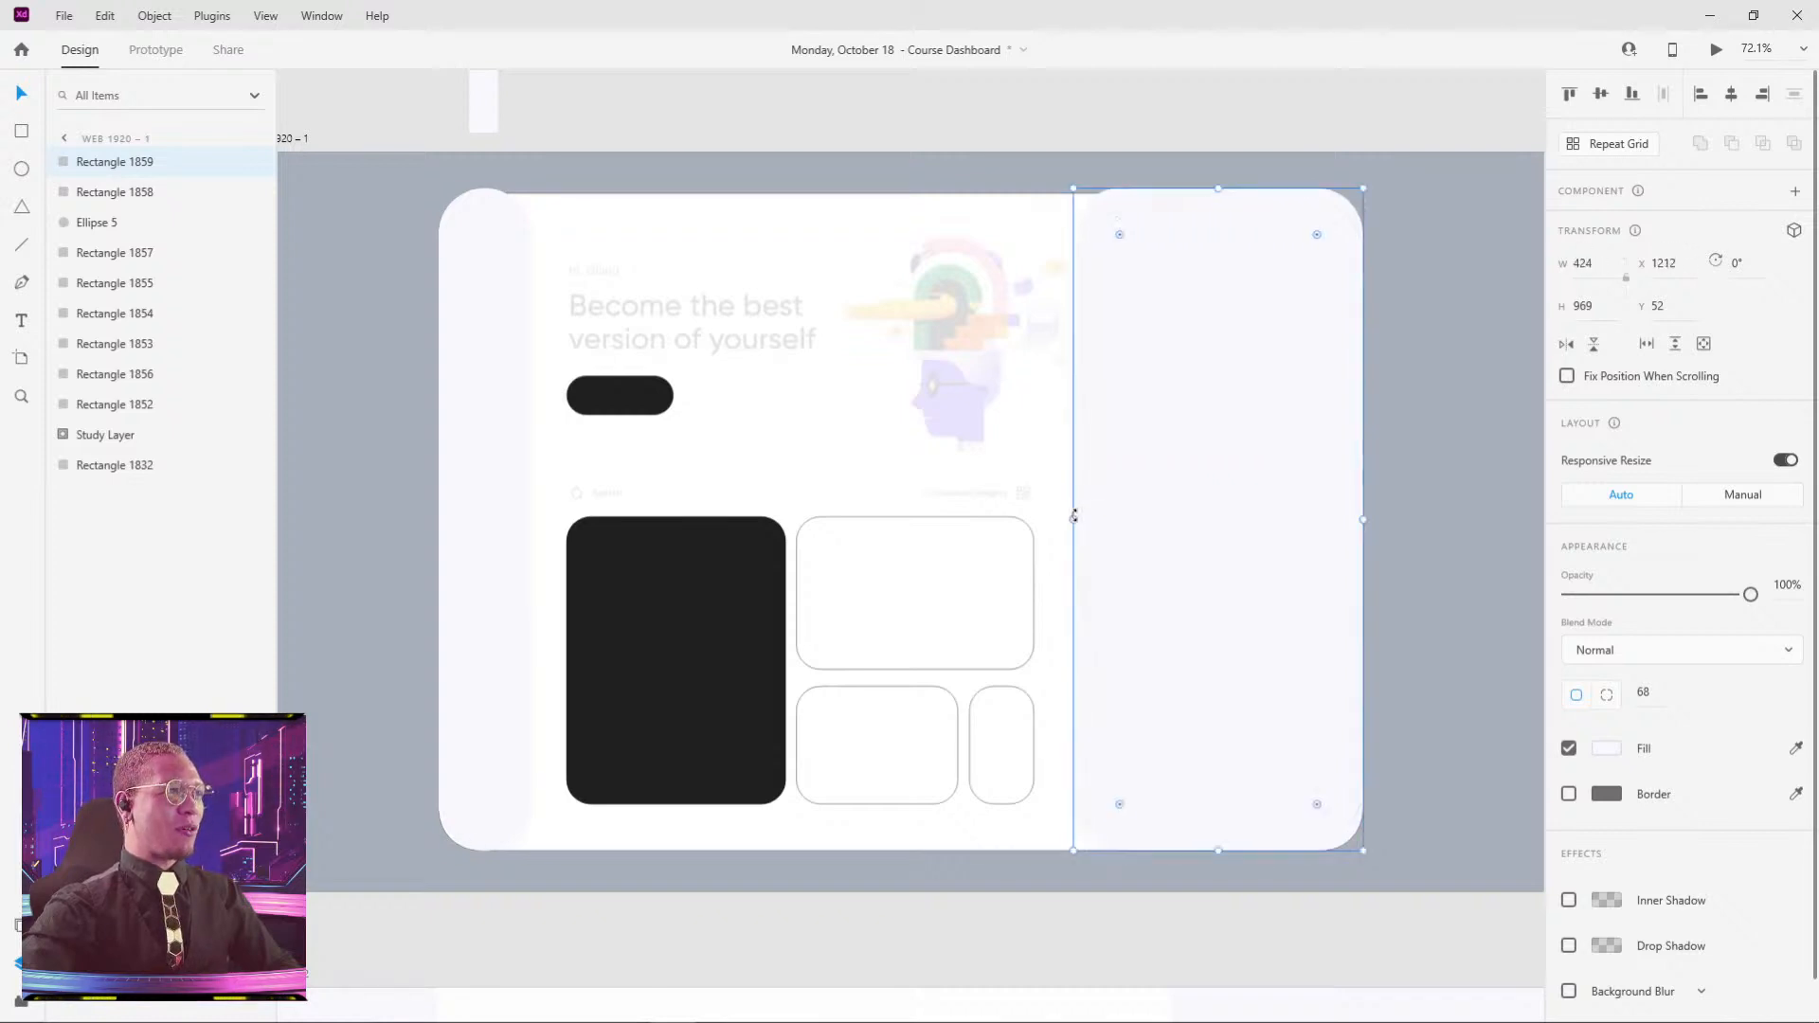
# - Select the right panel together with the left sidebar to compare them, then deselect
pyautogui.click(564, 83)
pyautogui.scroll(-3, 573, 87)
pyautogui.moveTo(716, 158); pyautogui.dragTo(797, 376)
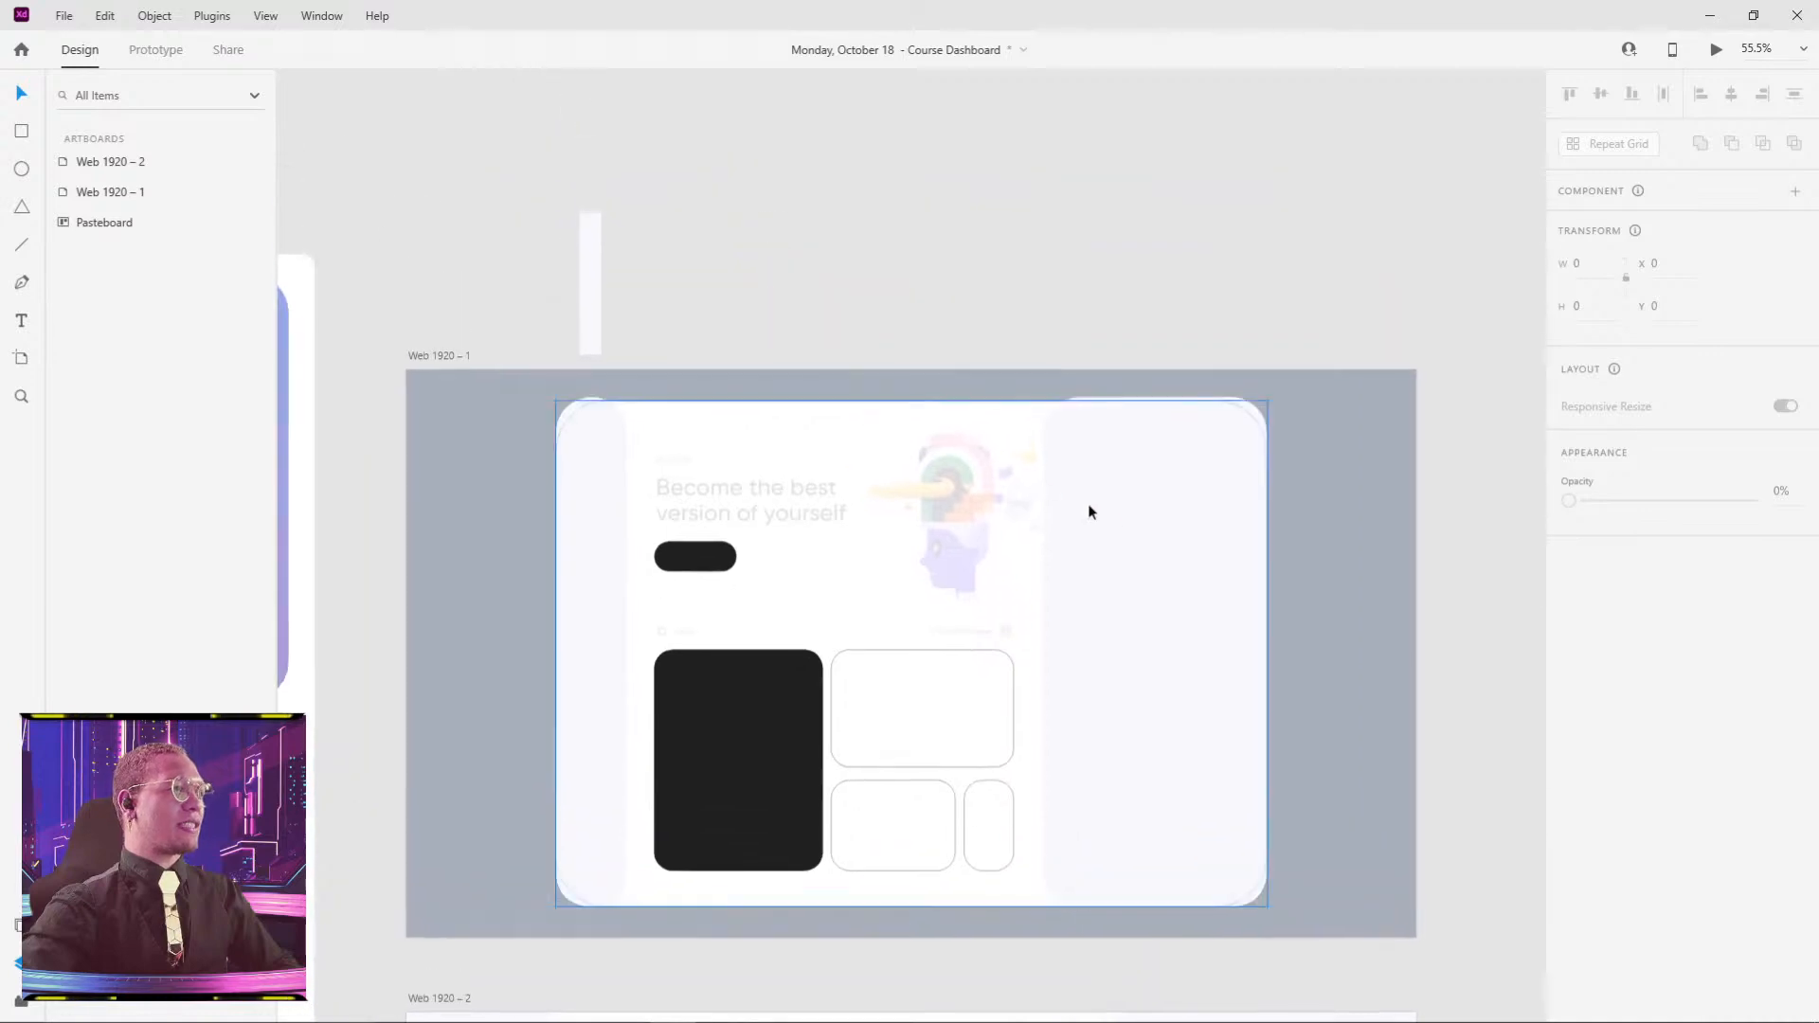
pyautogui.click(1089, 511)
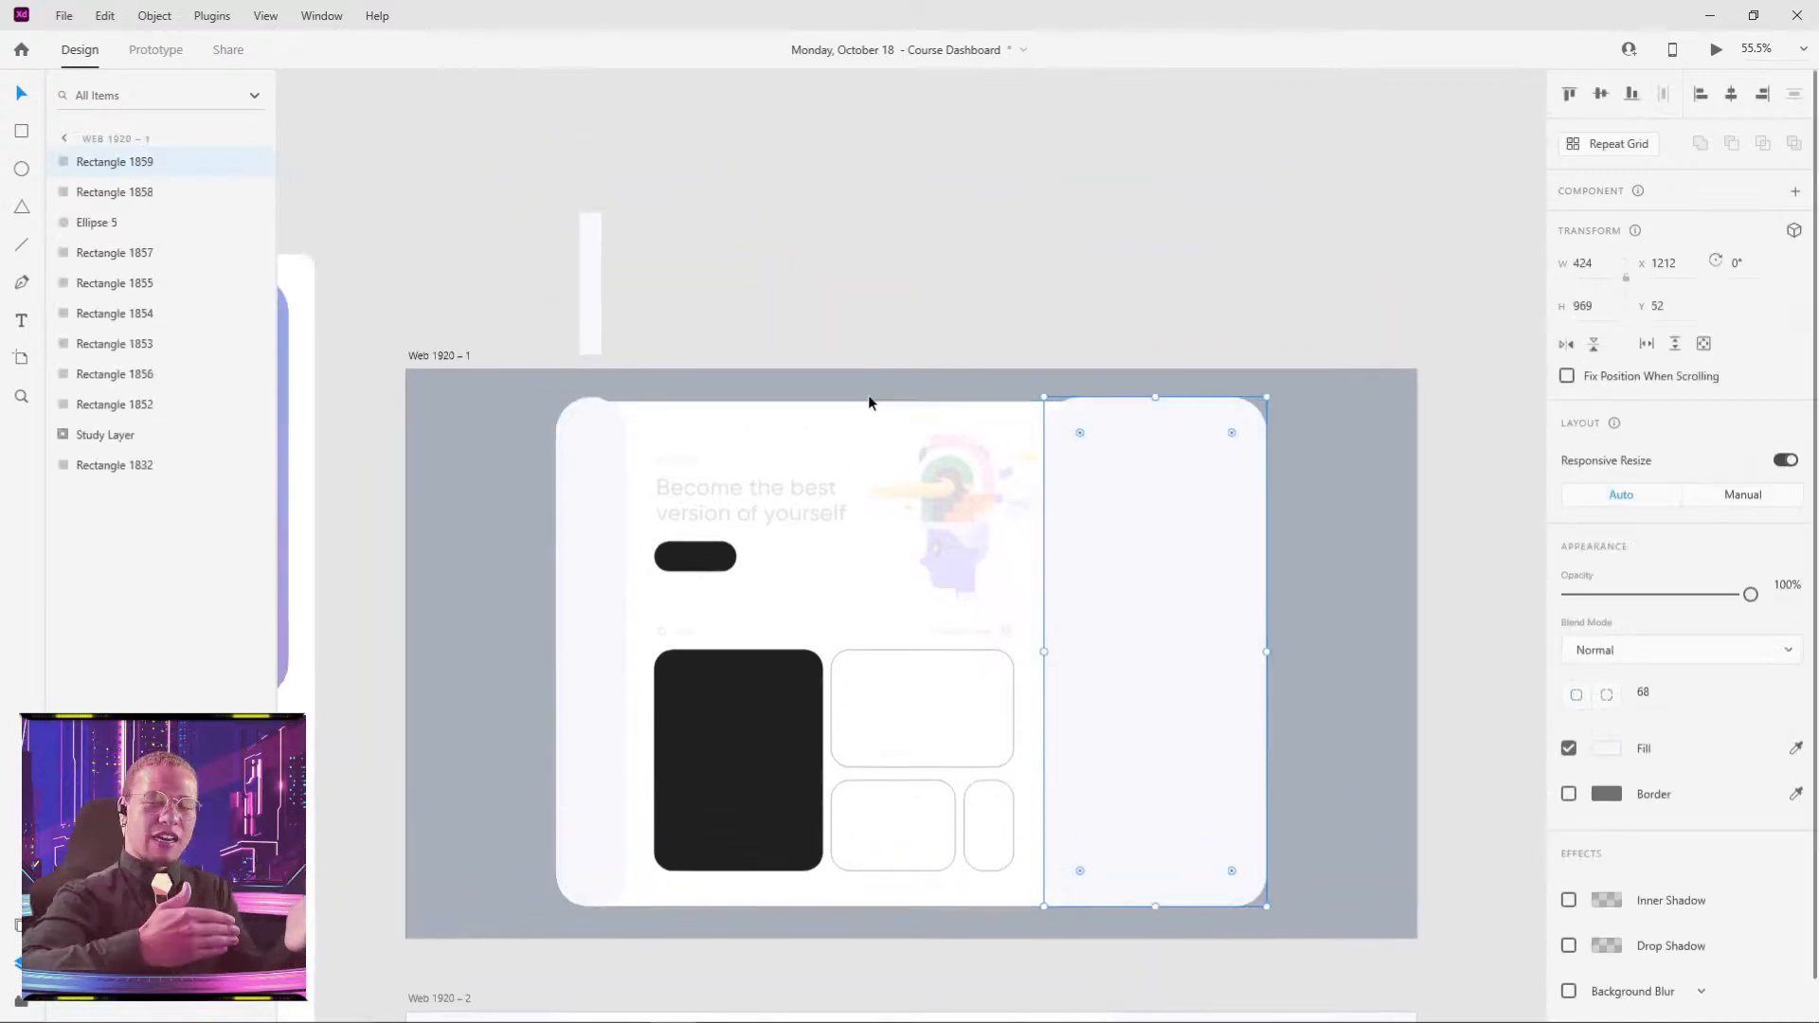
pyautogui.keyDown('shift'); pyautogui.click(595, 513); pyautogui.keyUp('shift')
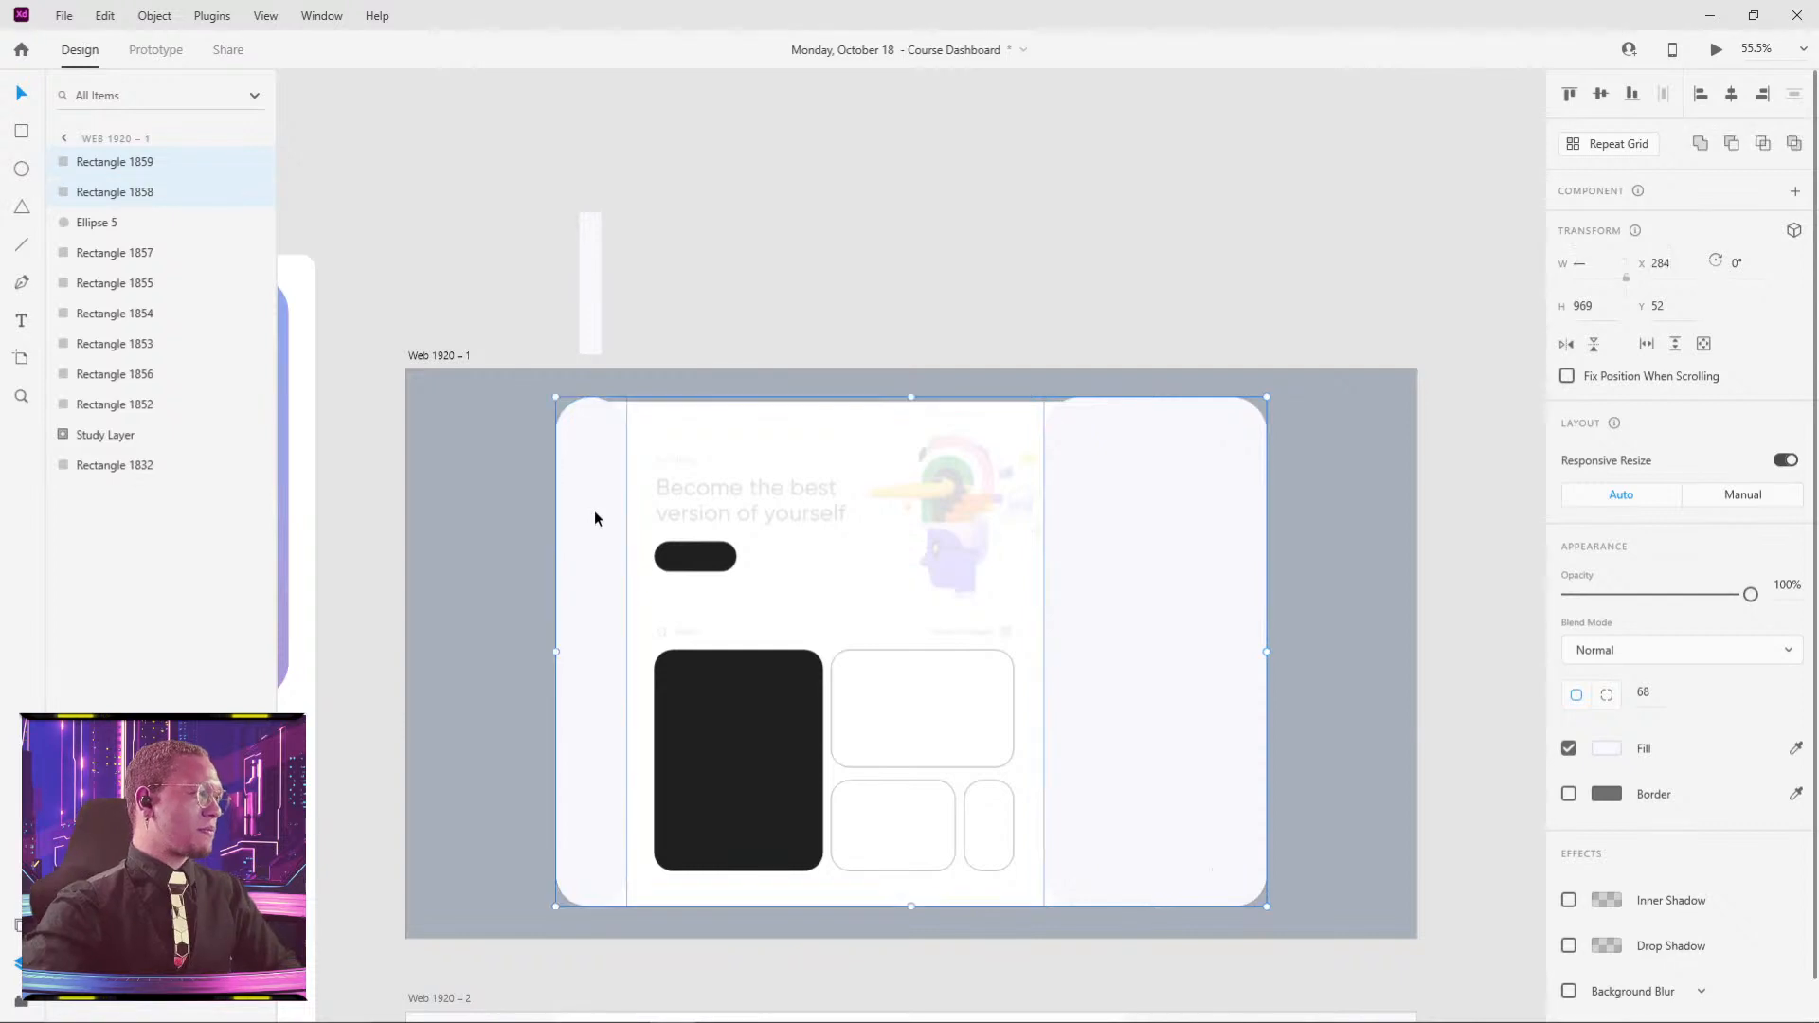
pyautogui.click(1017, 266)
pyautogui.scroll(-2, 935, 445)
pyautogui.hscroll(-2, 935, 445)
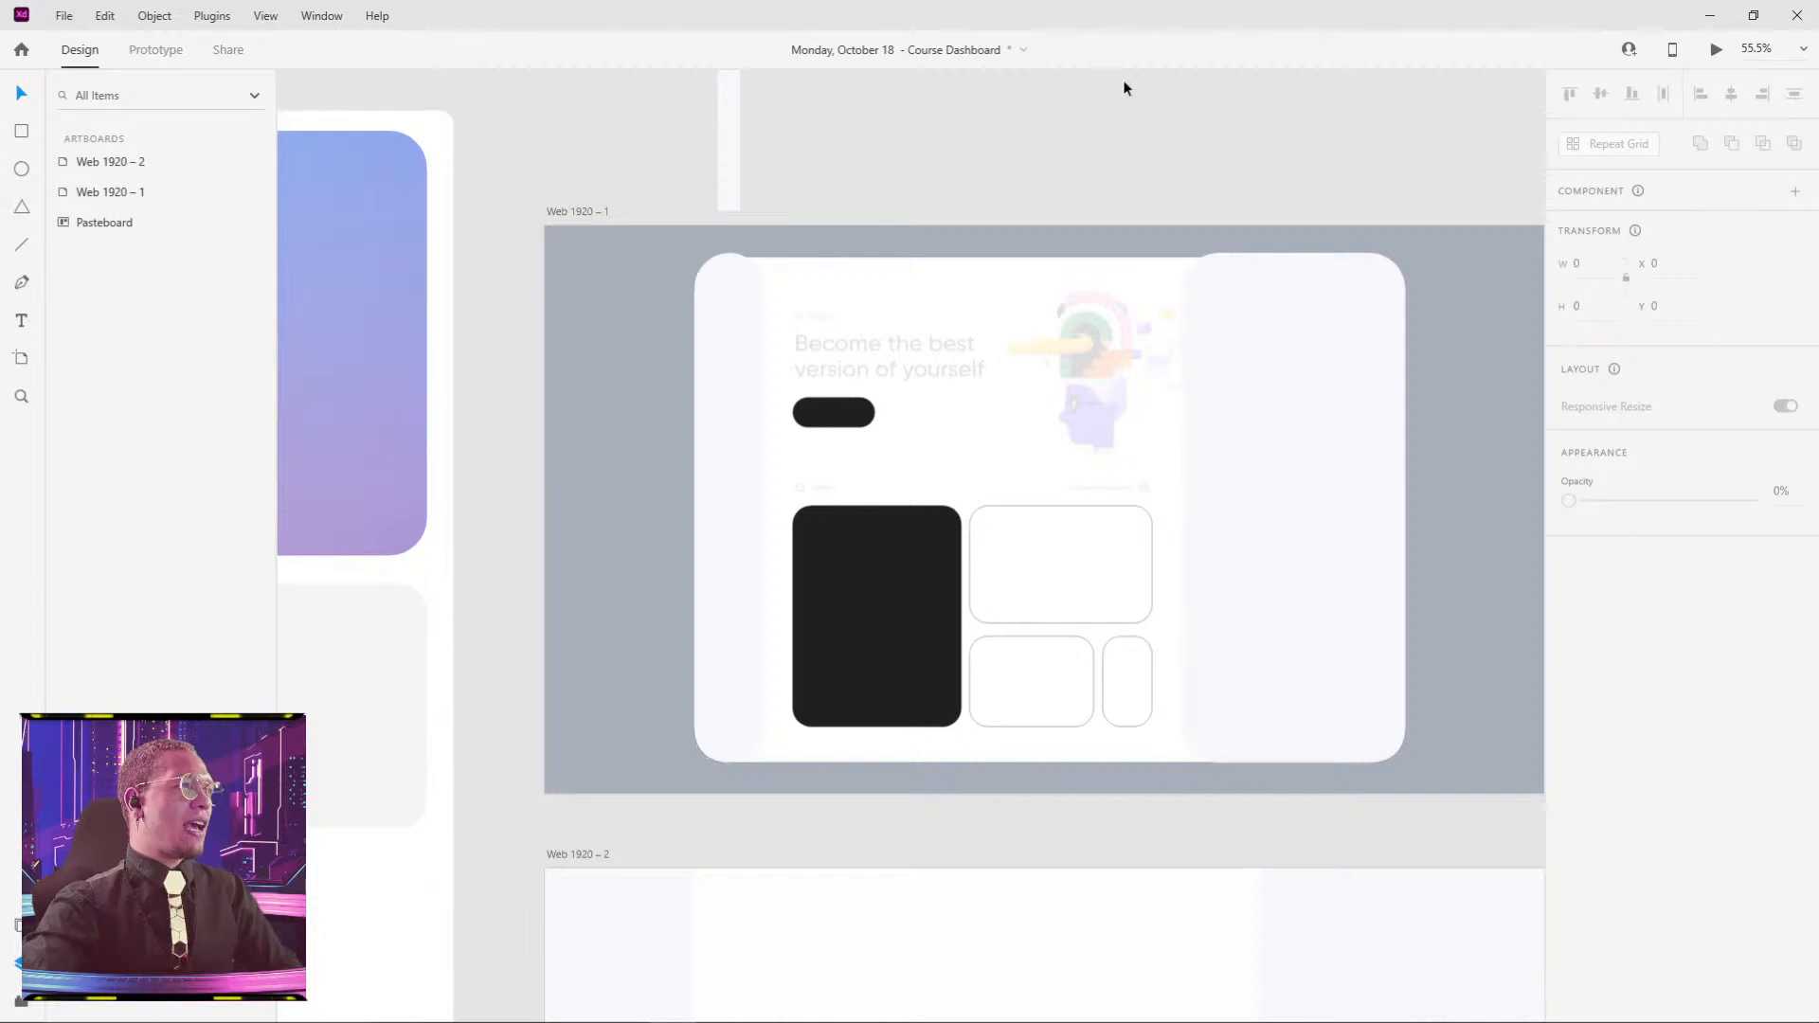
pyautogui.moveTo(1036, 382); pyautogui.dragTo(985, 249)
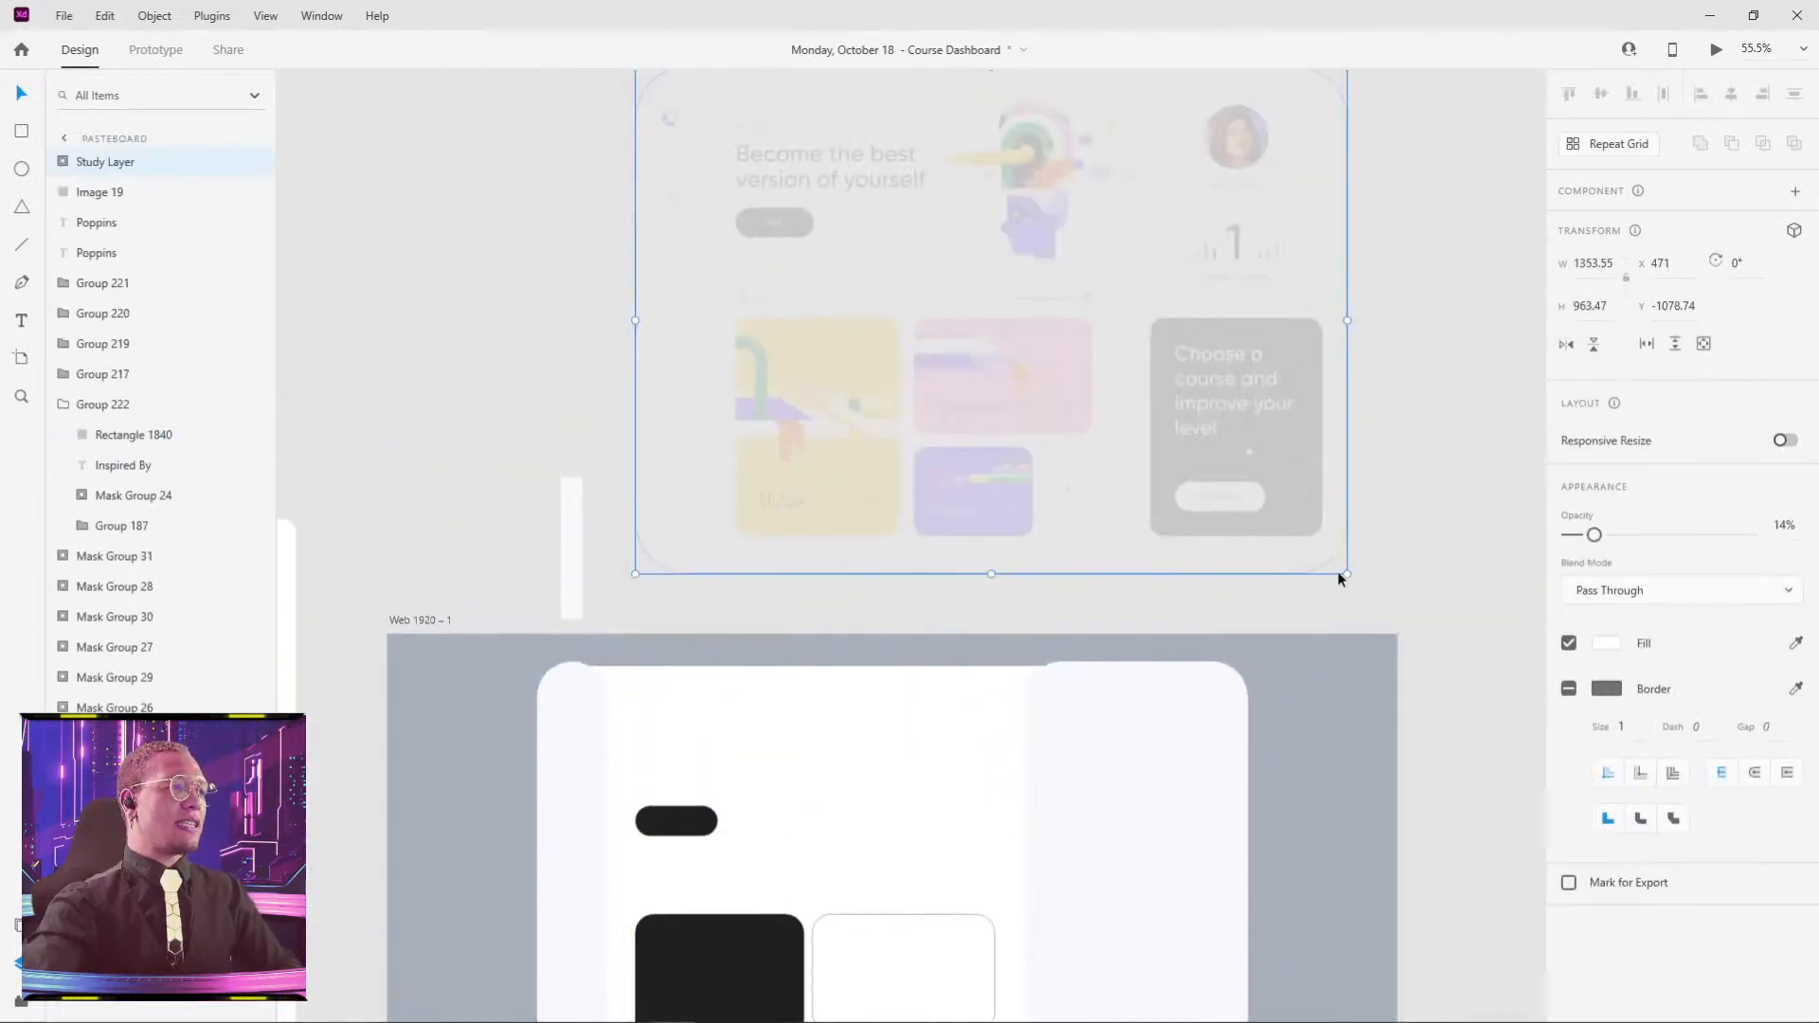
pyautogui.hotkey('ctrl', 'z')
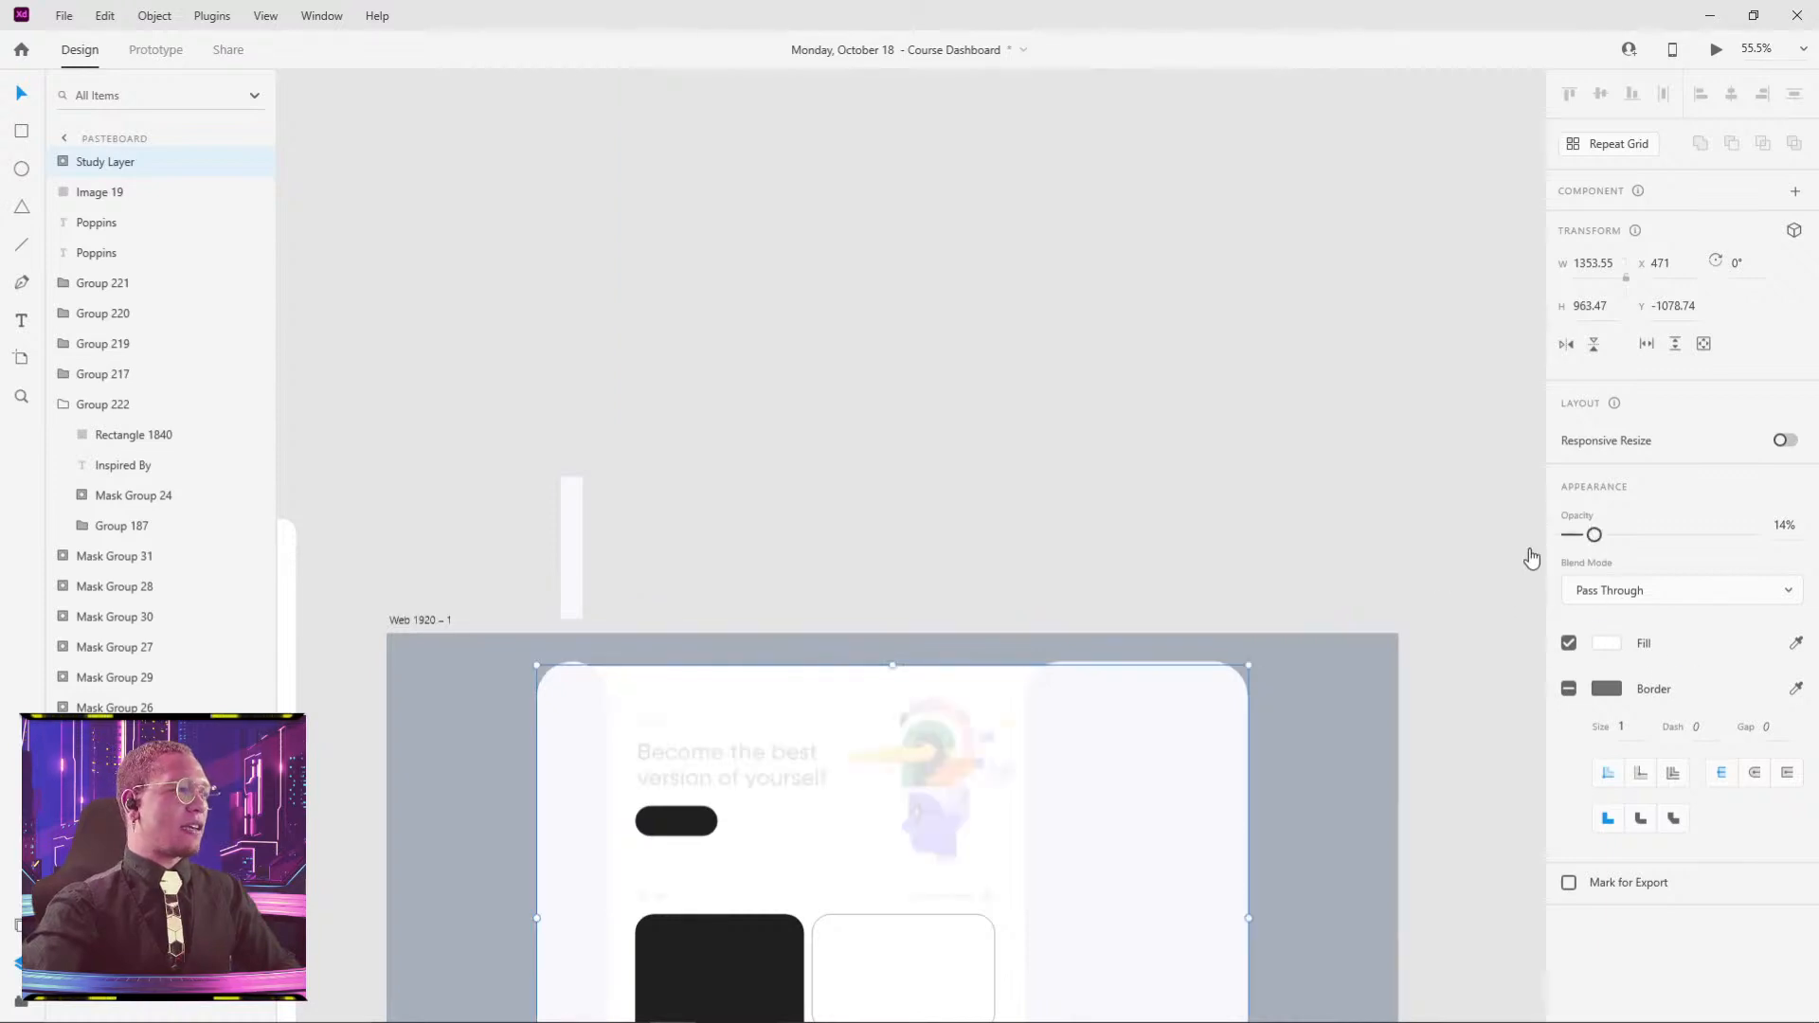
pyautogui.moveTo(1598, 562); pyautogui.dragTo(1332, 553)
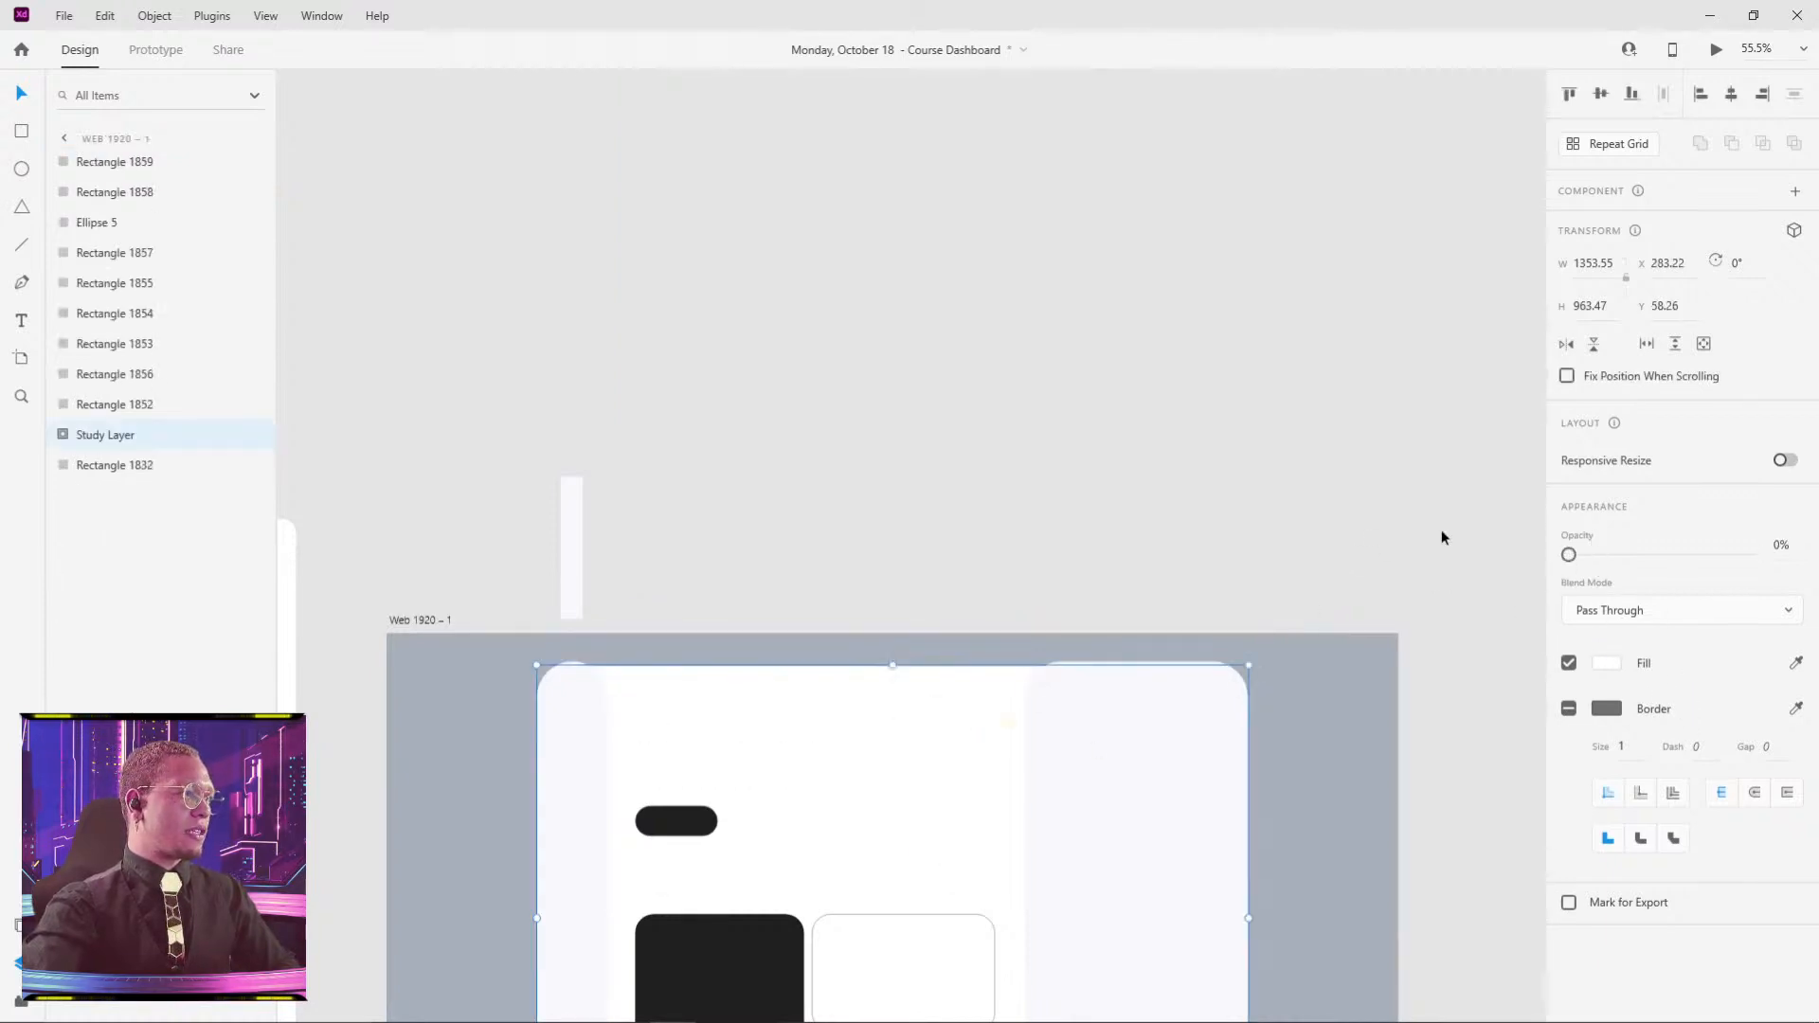
pyautogui.scroll(-3, 881, 492)
pyautogui.hscroll(-3, 882, 493)
pyautogui.click(799, 426)
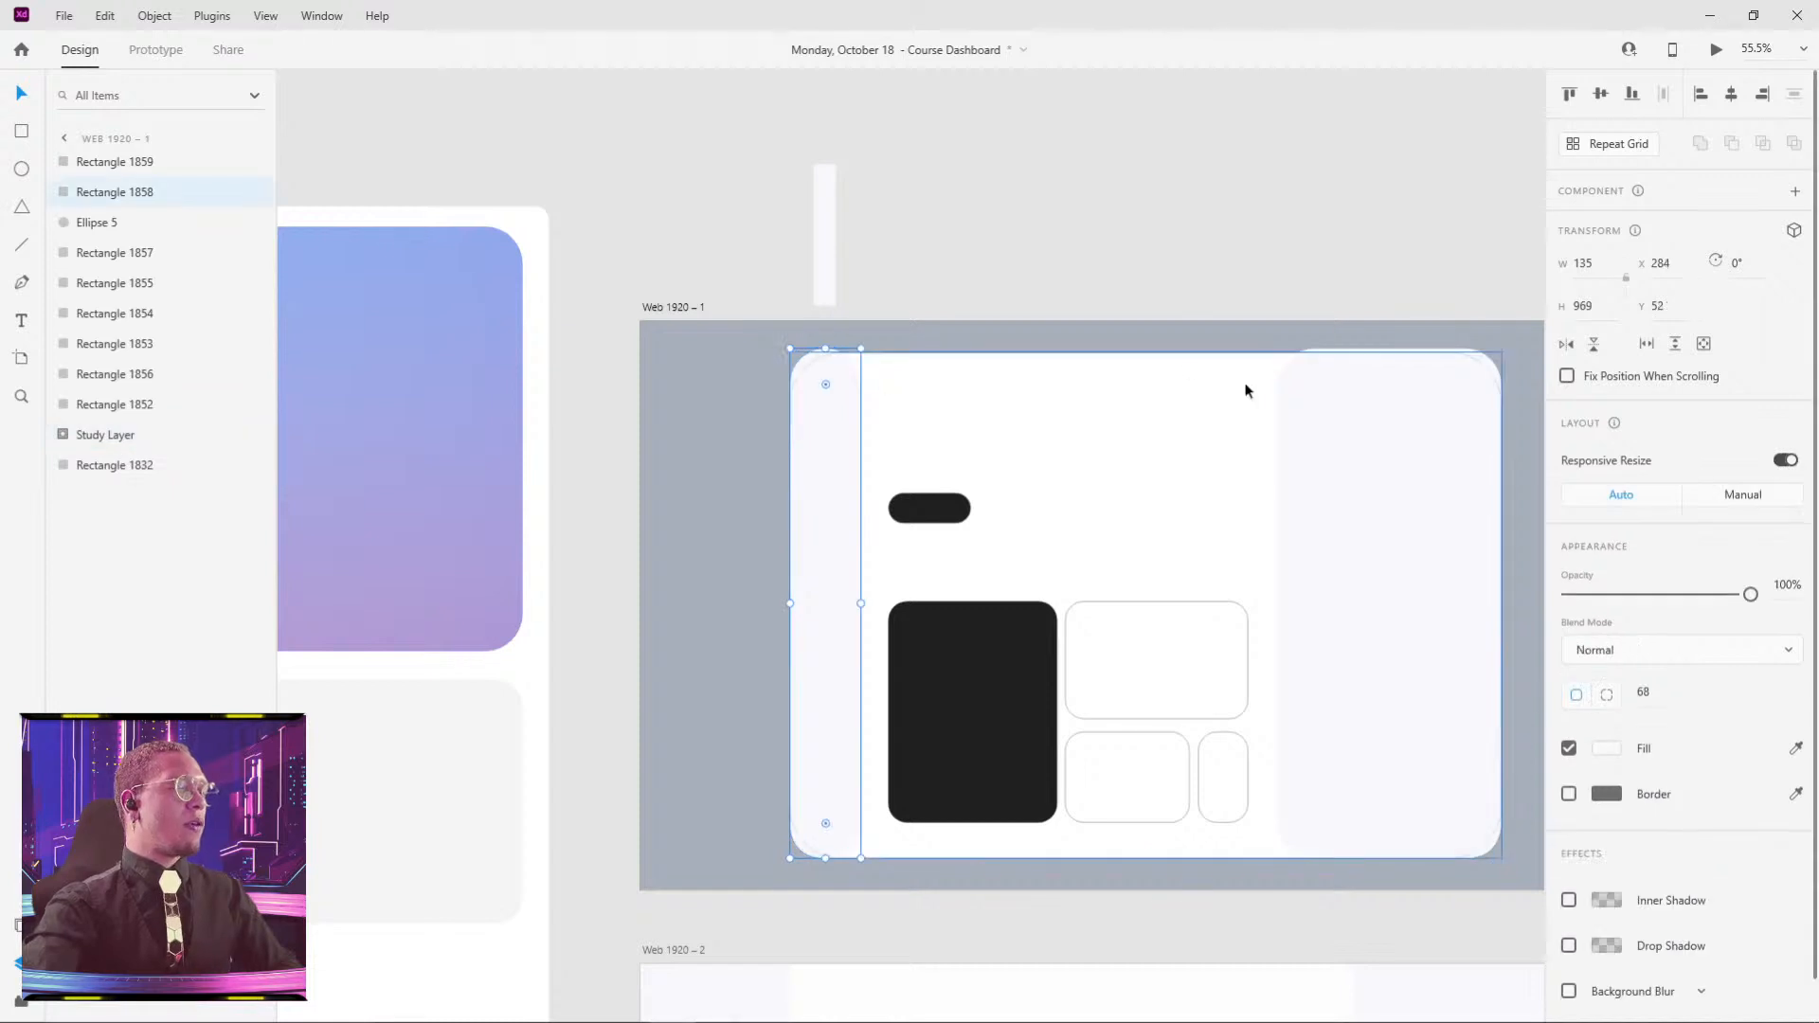
pyautogui.hscroll(2, 1137, 379)
pyautogui.press('Escape')
pyautogui.scroll(5, 1259, 350)
pyautogui.scroll(3, 1035, 613)
pyautogui.hscroll(2, 1036, 613)
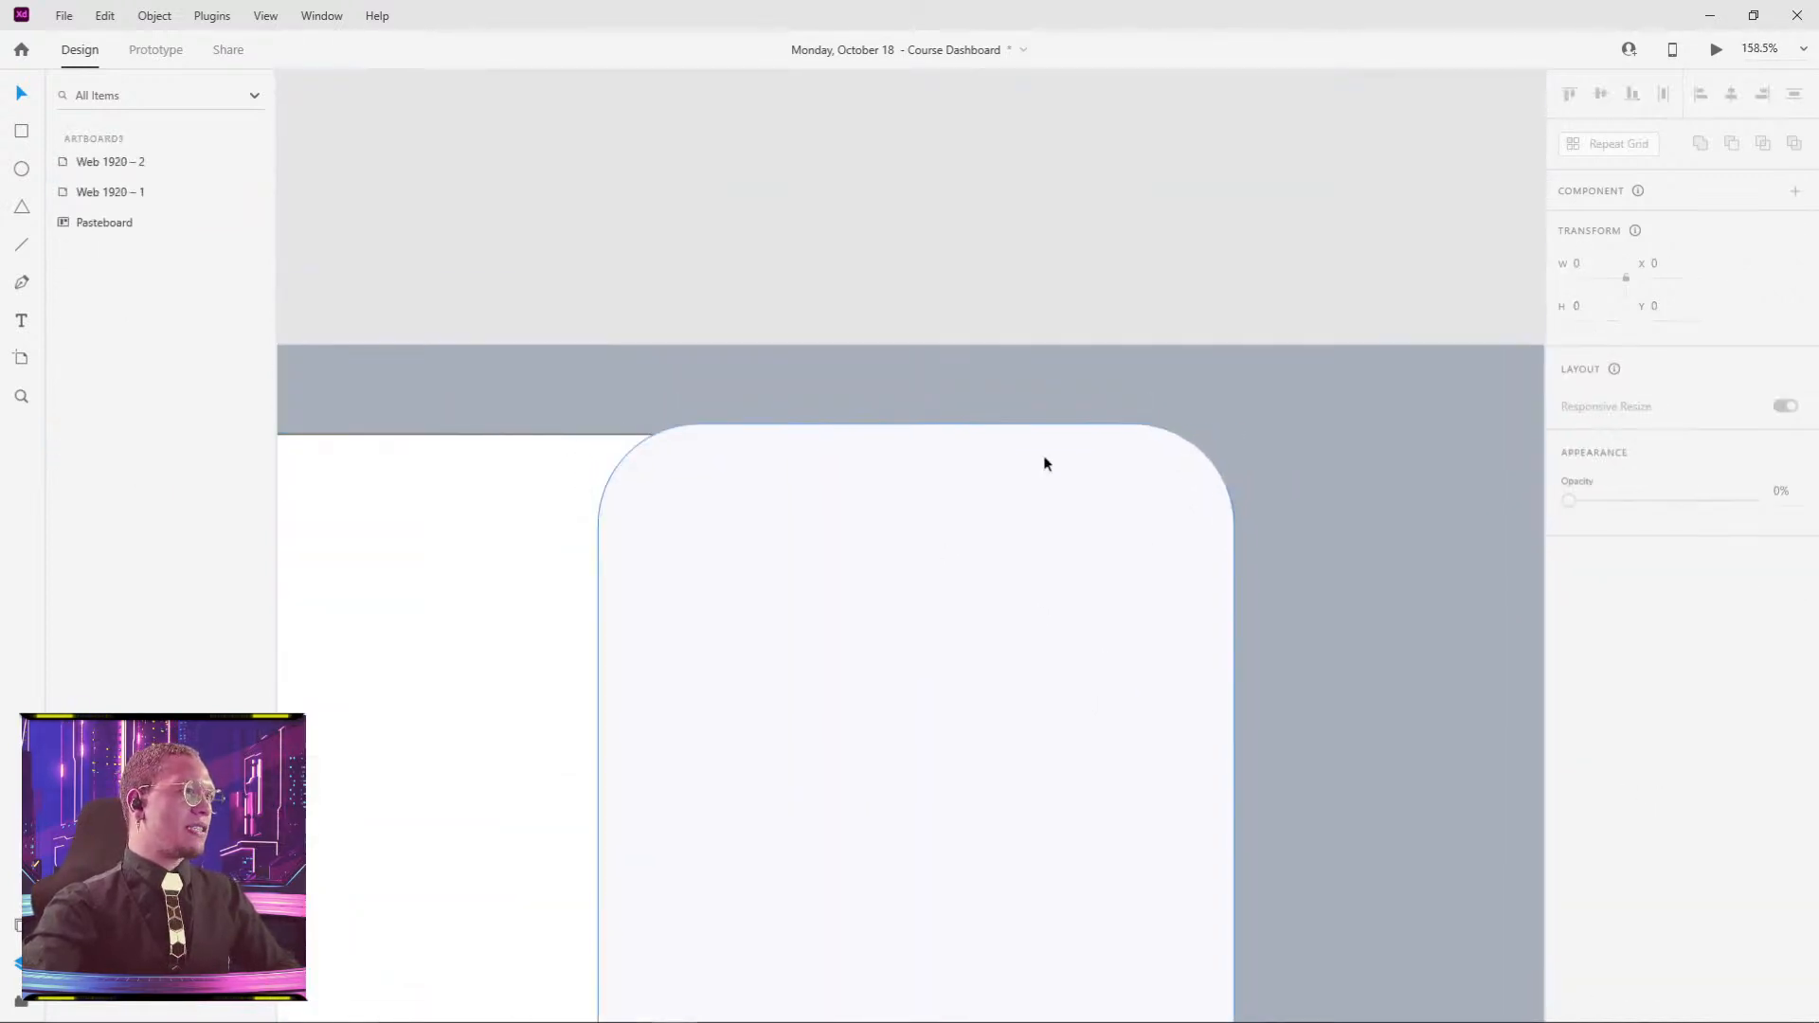
pyautogui.scroll(2, 480, 463)
# - Duplicate the 1352 × 962 white card, Rectangle 1832, and undo the move so the copy covers it
pyautogui.scroll(3, 951, 389)
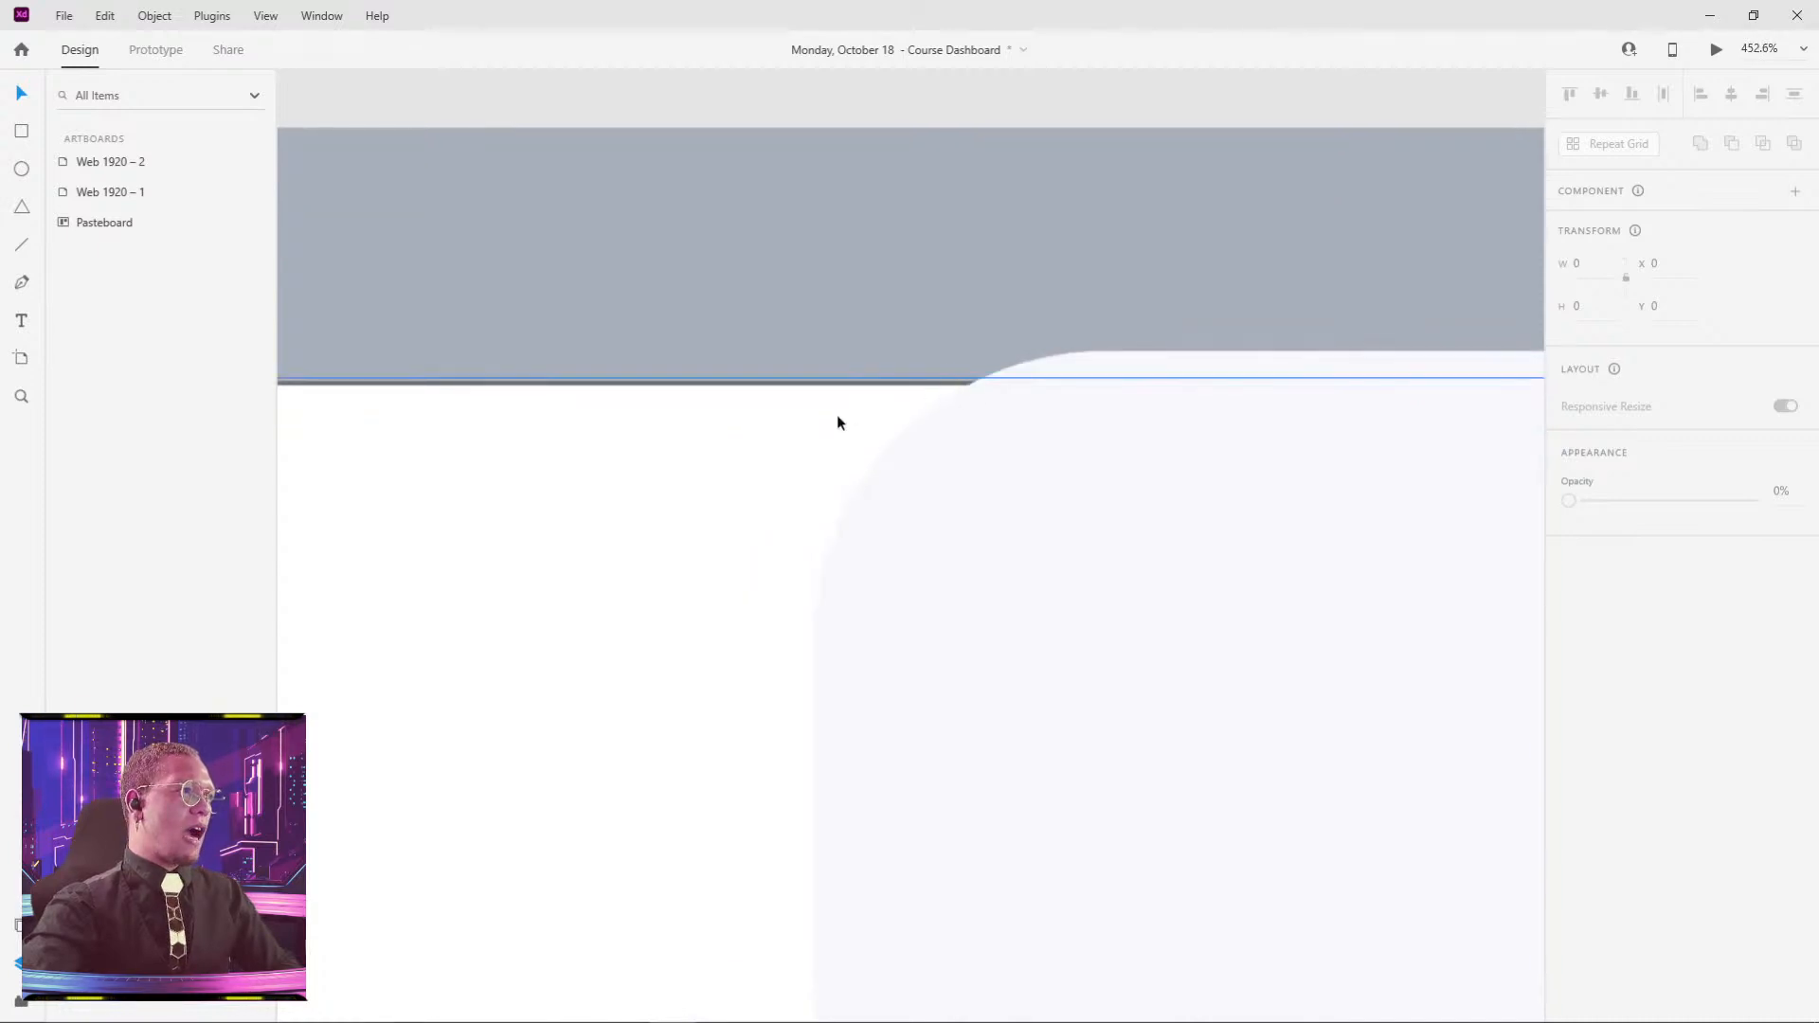
pyautogui.scroll(-10, 838, 418)
pyautogui.moveTo(779, 497); pyautogui.dragTo(1005, 150)
pyautogui.moveTo(612, 742); pyautogui.dragTo(1039, 500)
pyautogui.click(994, 473)
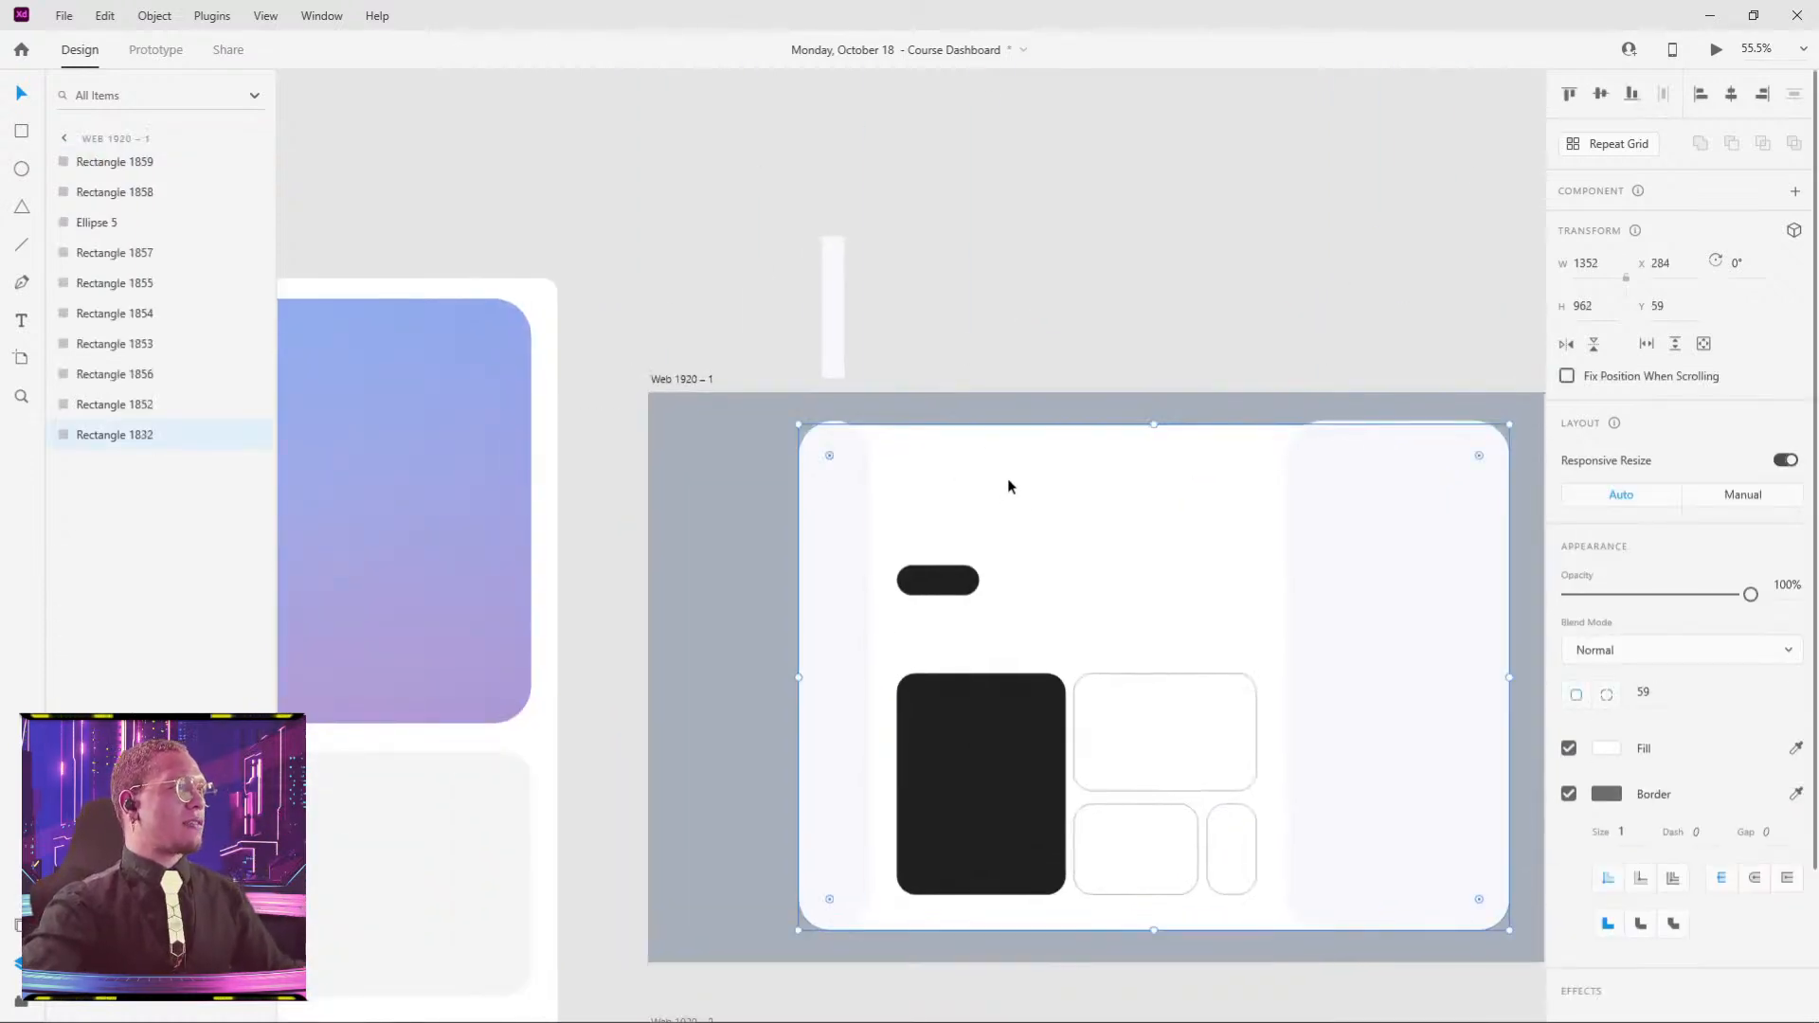
pyautogui.hotkey('ctrl', 'd')
pyautogui.moveTo(1279, 439); pyautogui.dragTo(1150, 253)
pyautogui.hotkey('ctrl', 'z')
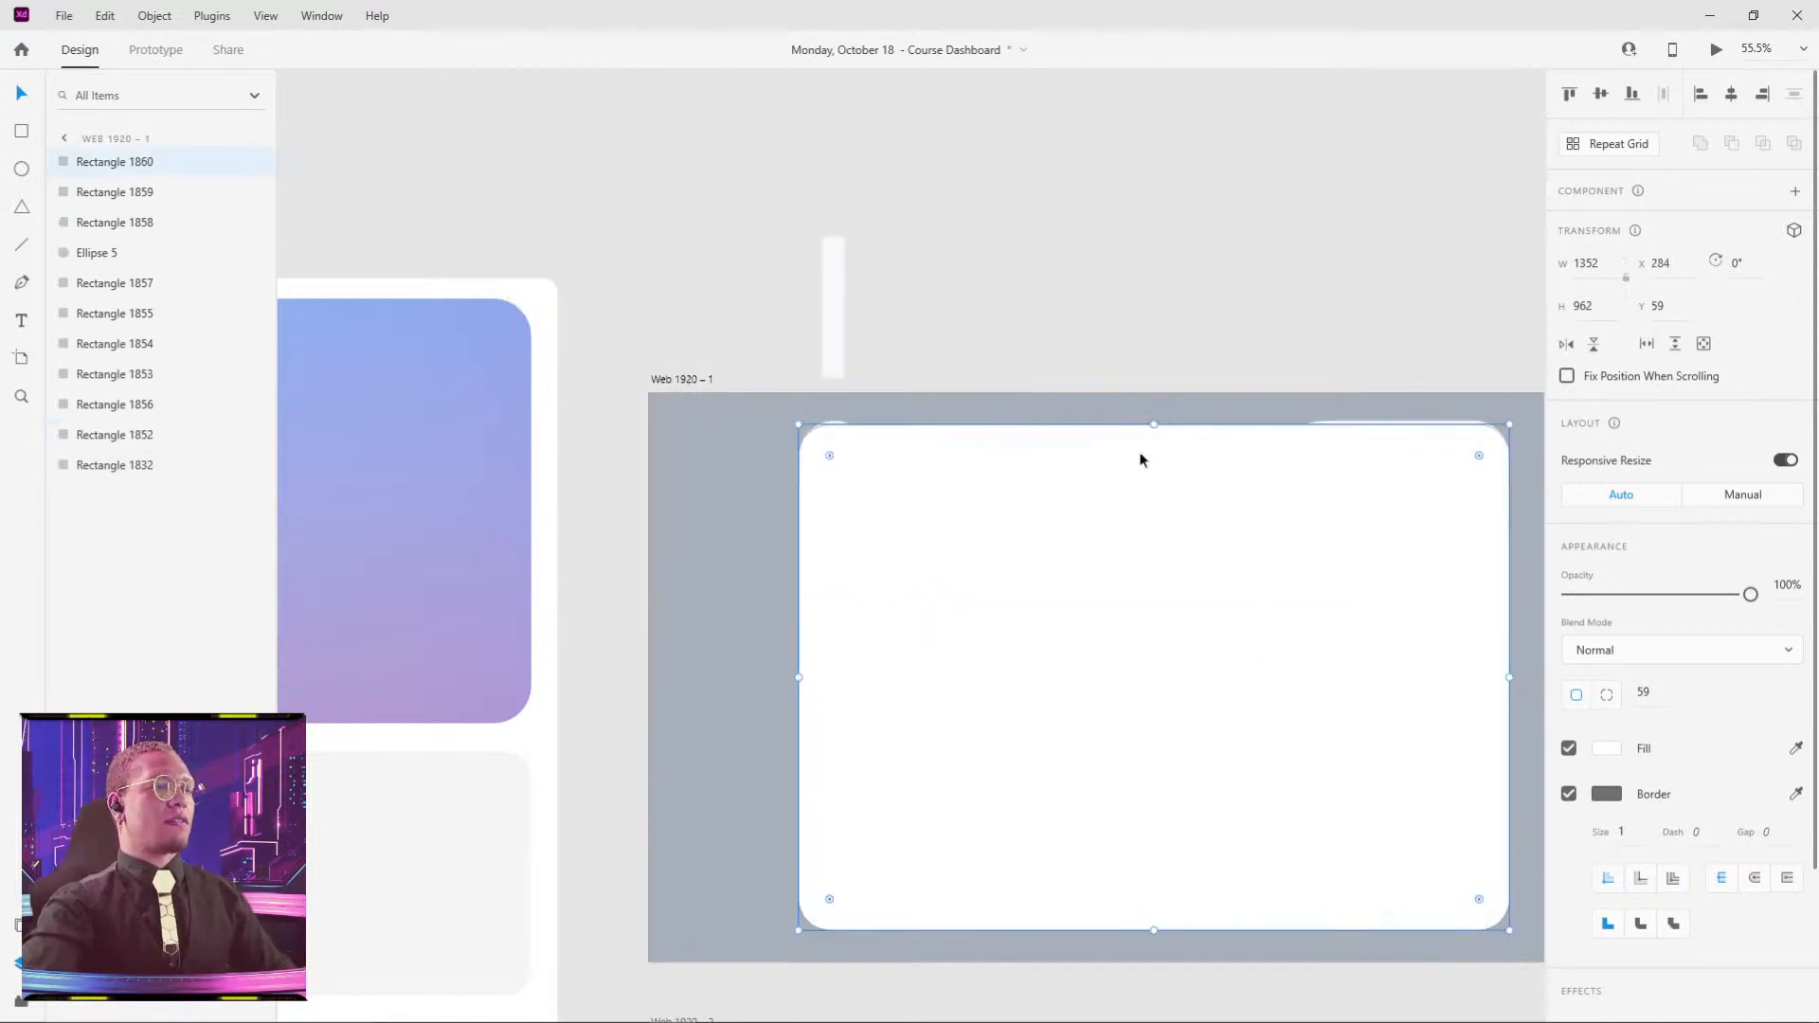
pyautogui.hscroll(3, 1145, 460)
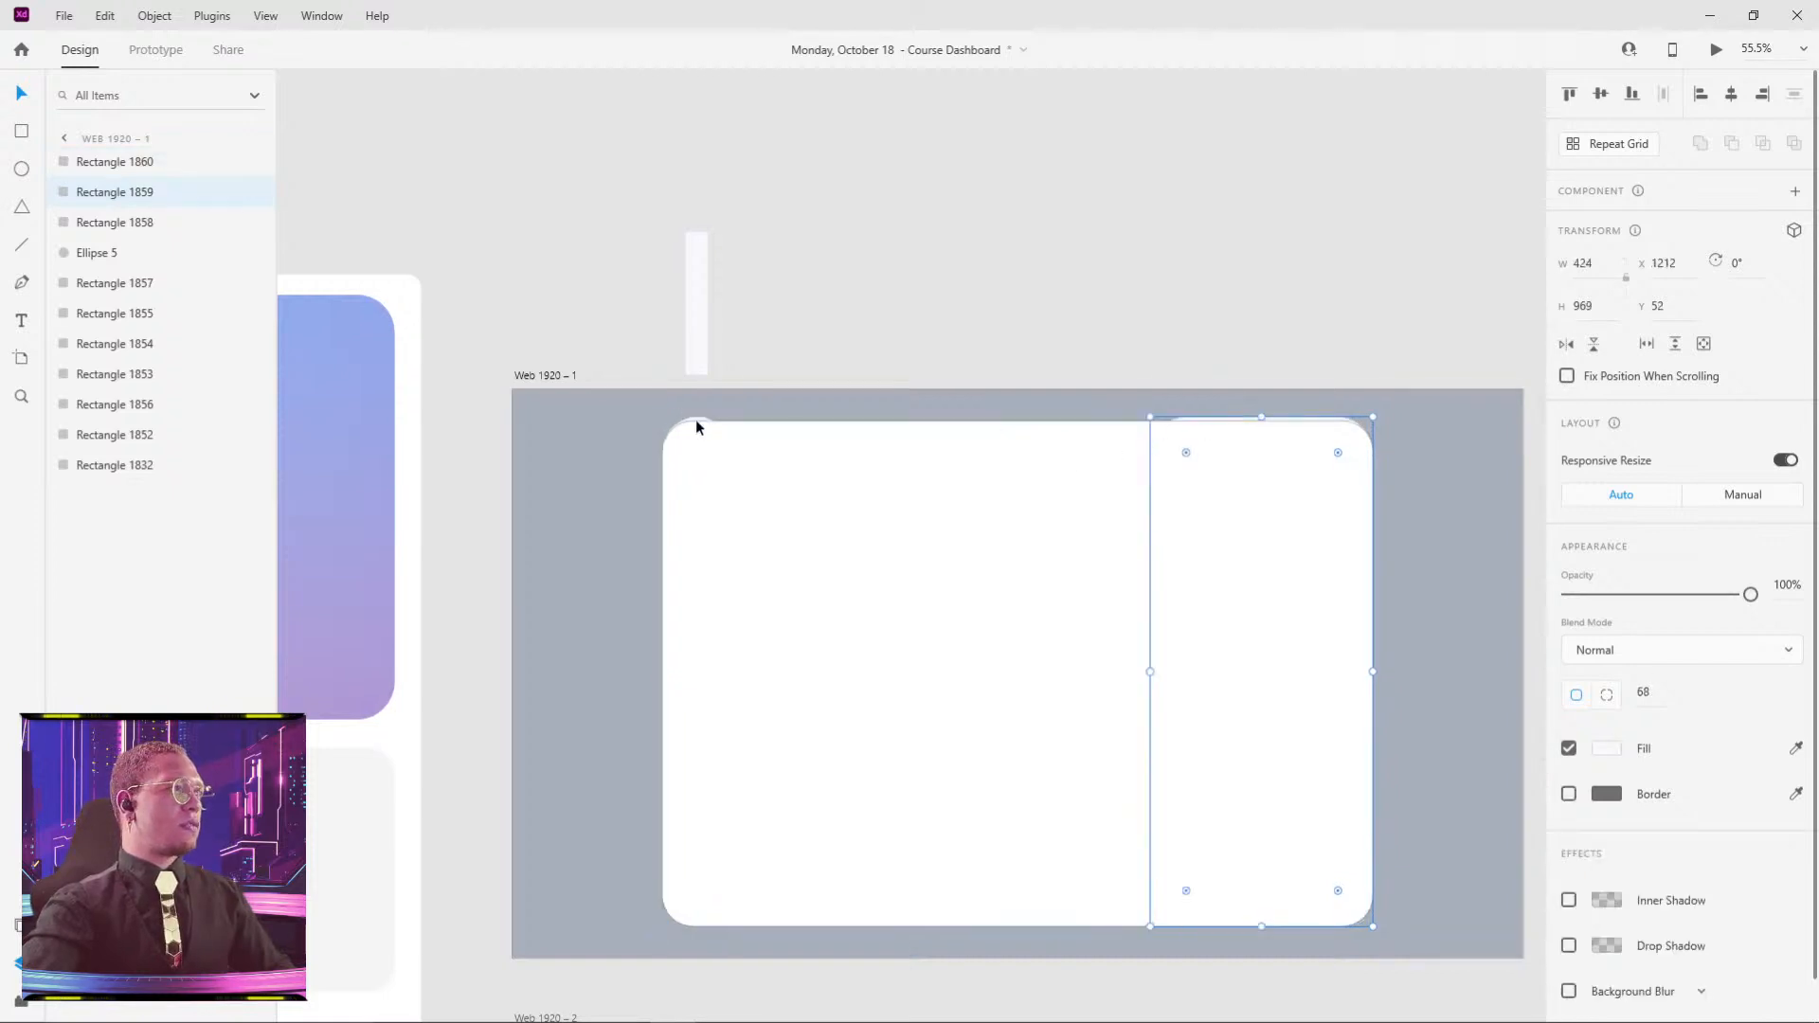
# - Move the card copy above the artboard and group the left and right side strips
pyautogui.moveTo(698, 423); pyautogui.dragTo(842, 176)
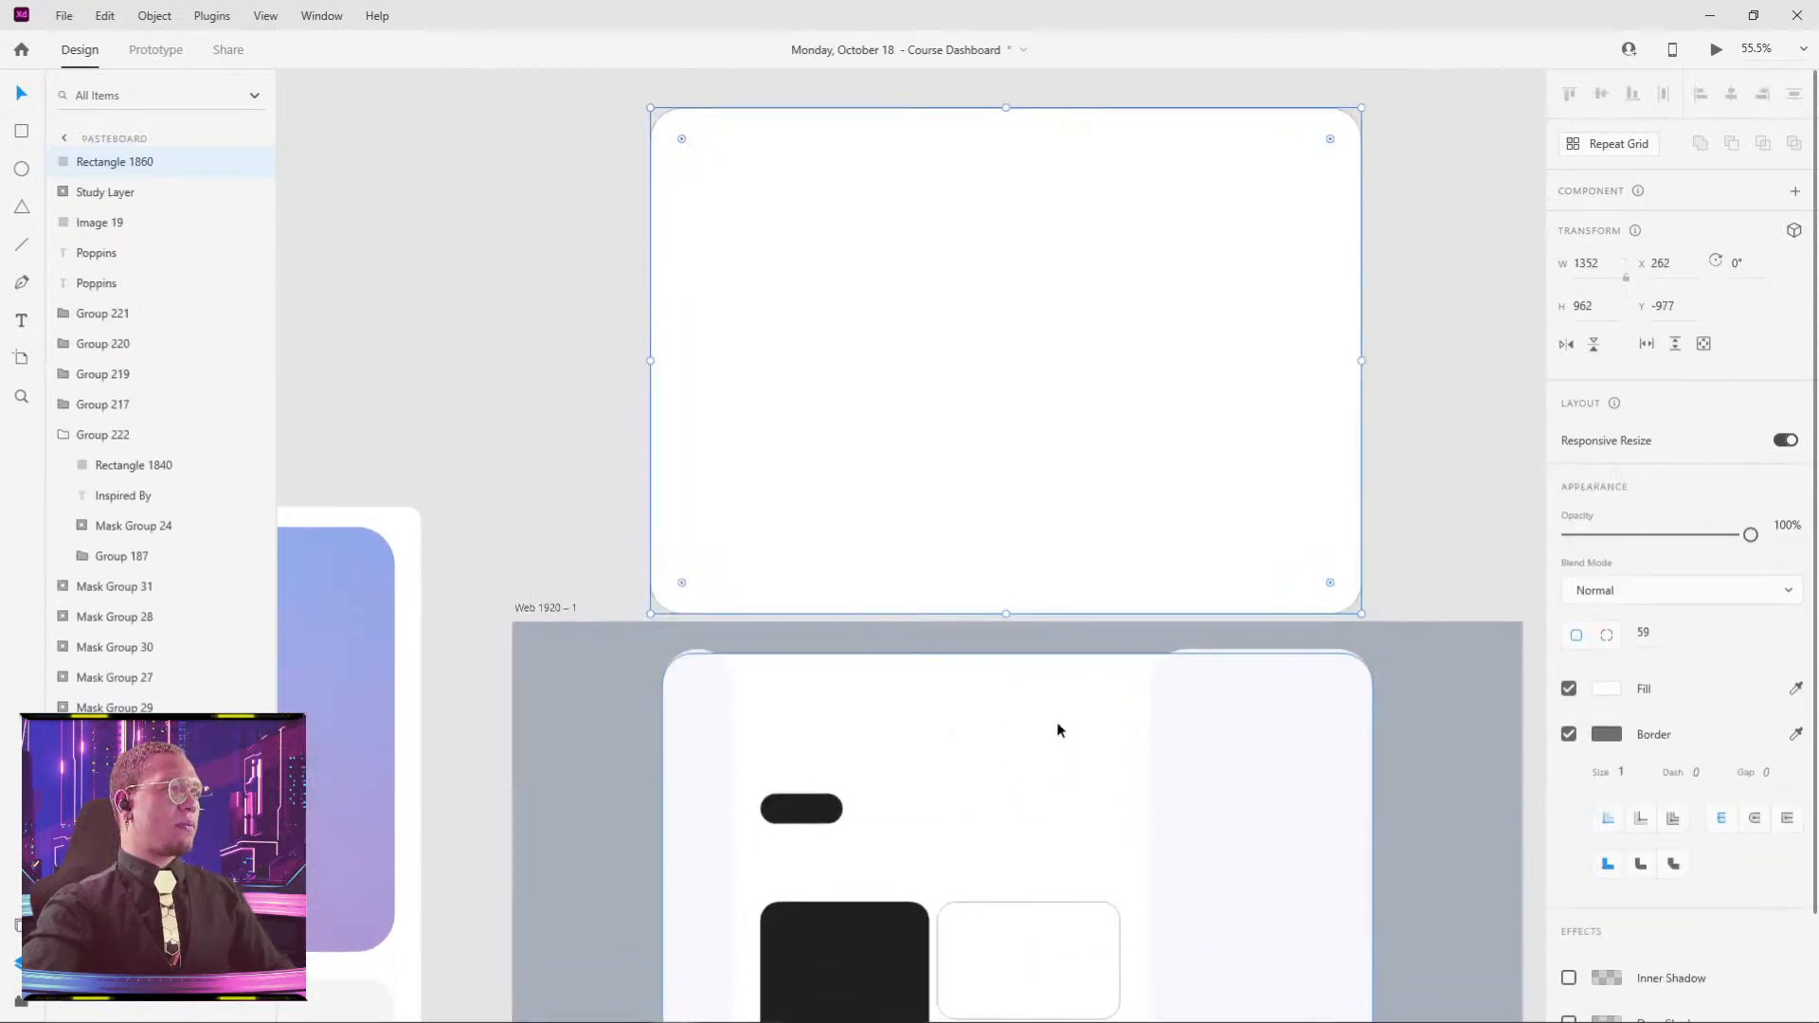
pyautogui.click(1196, 753)
pyautogui.keyDown('shift'); pyautogui.click(720, 745); pyautogui.keyUp('shift')
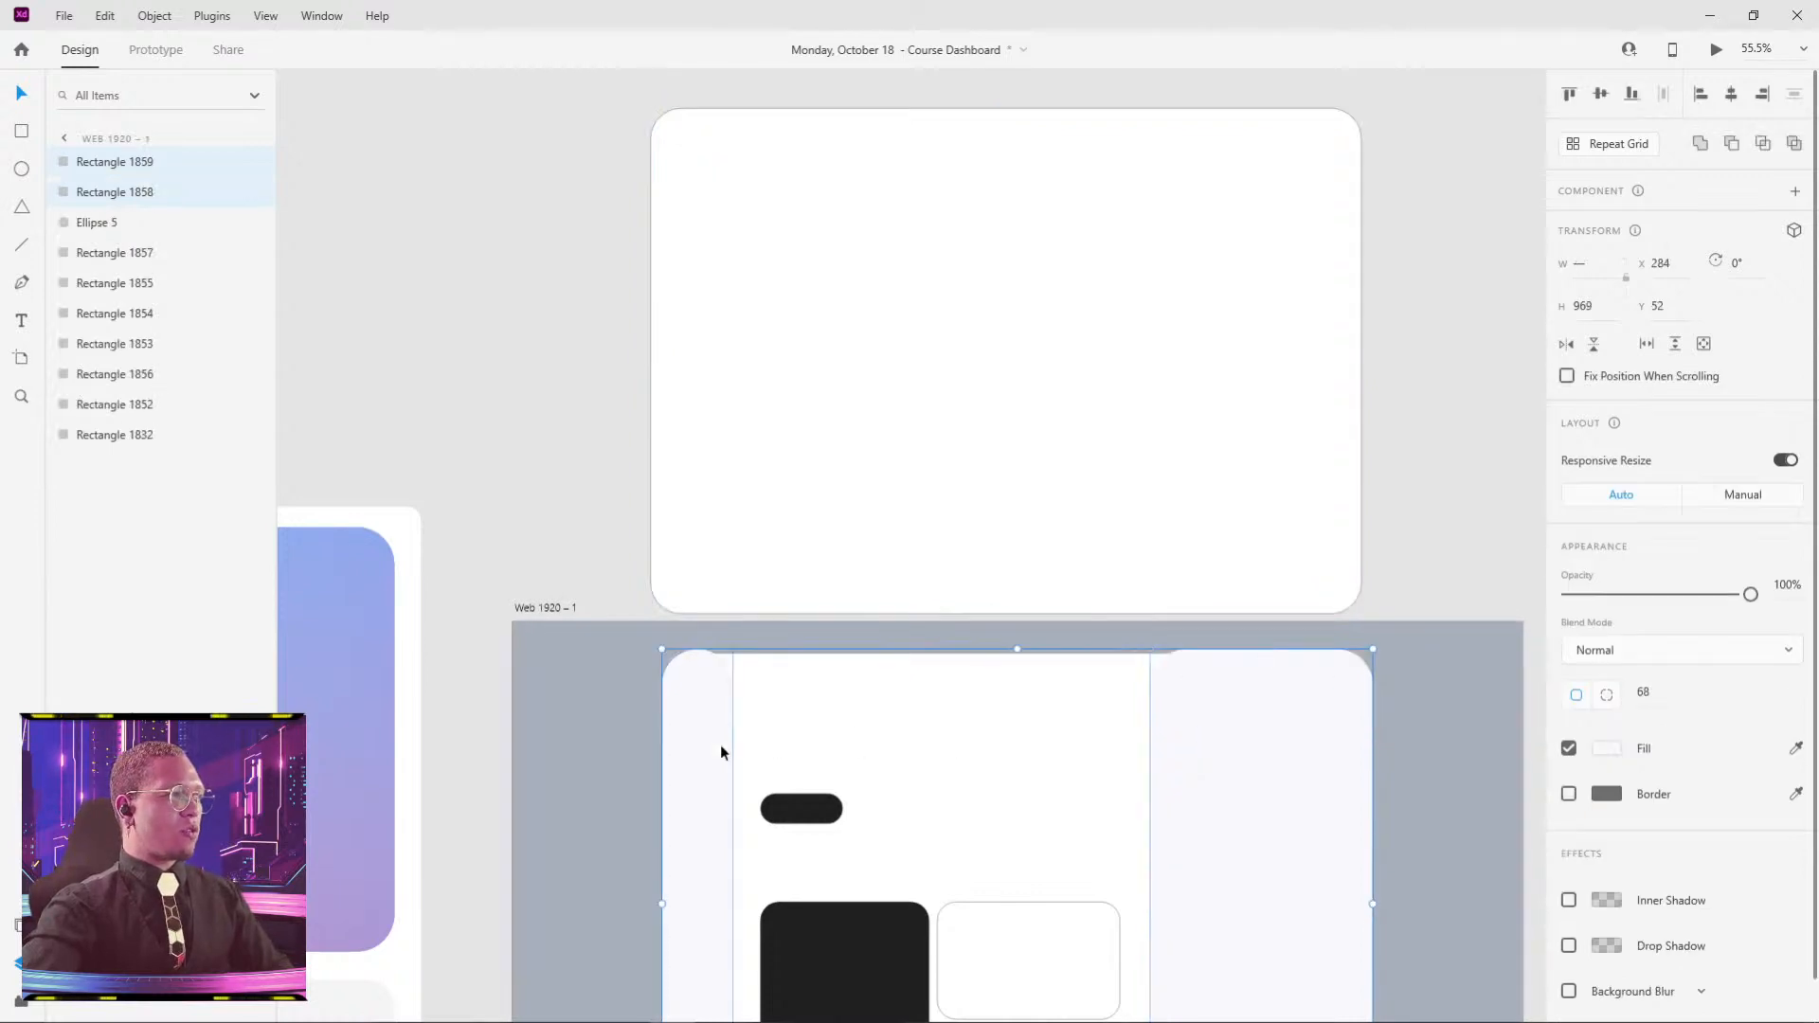
pyautogui.hotkey('ctrl', 'g')
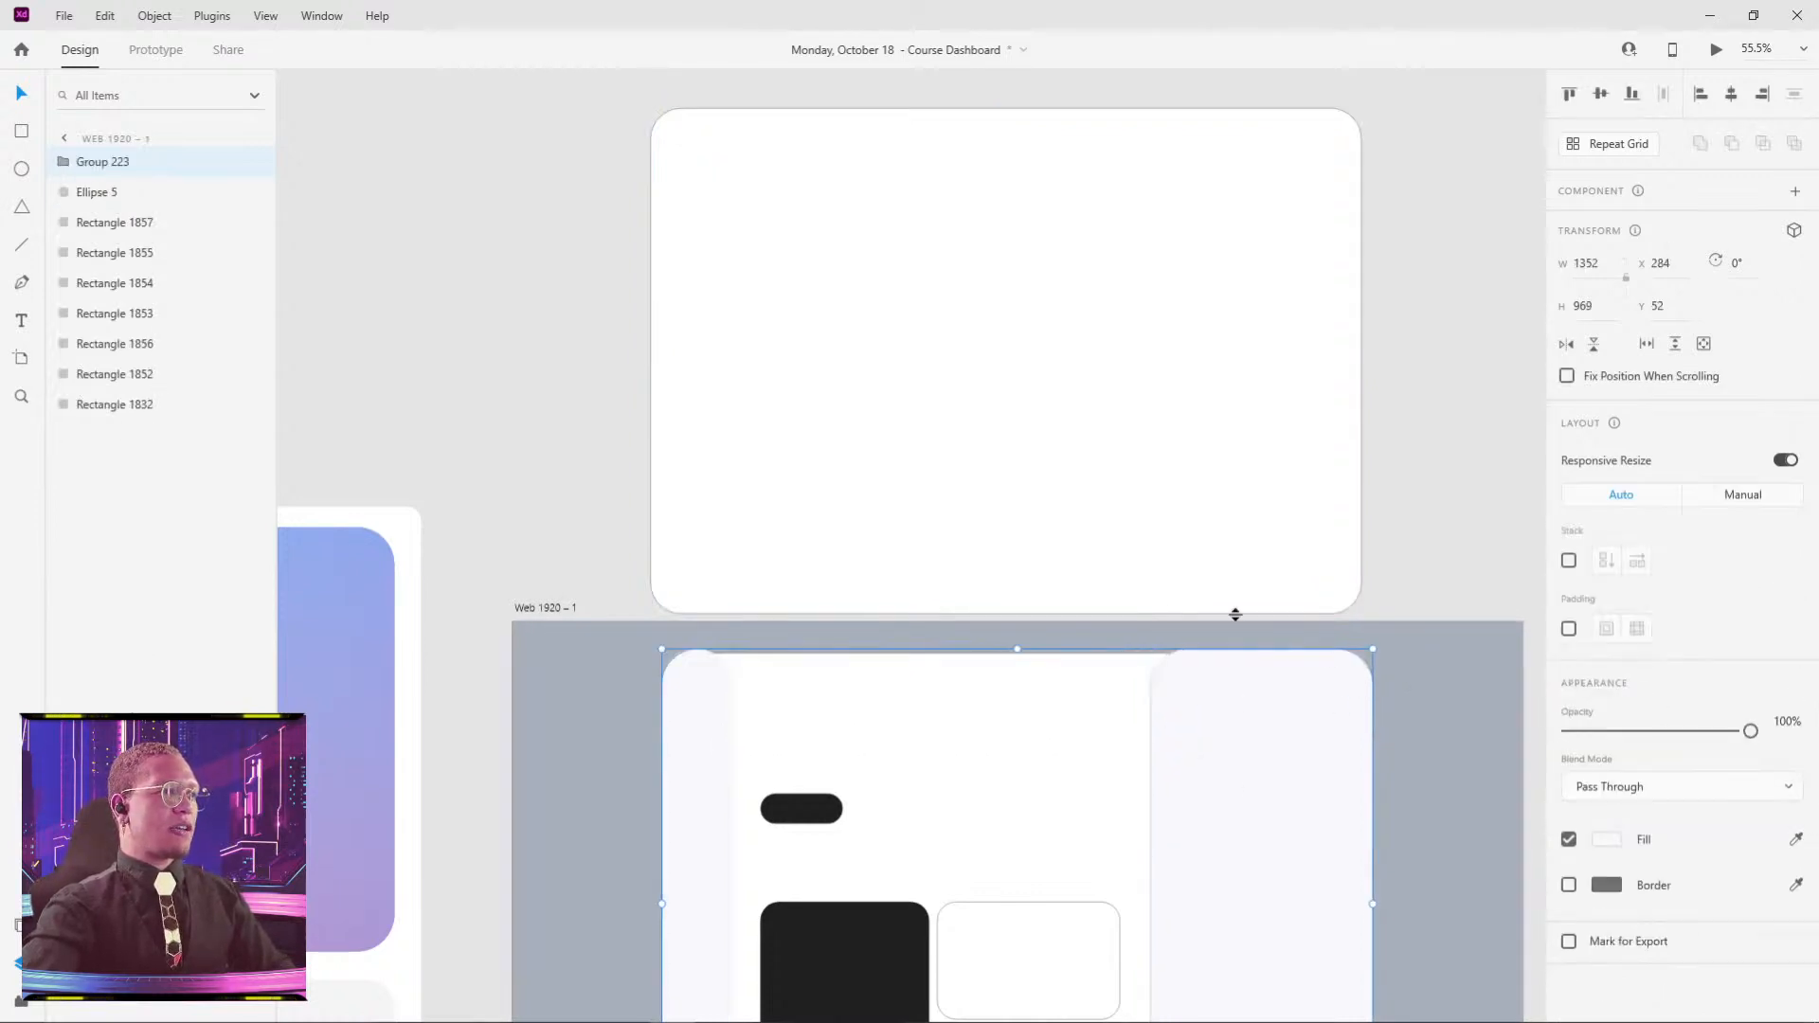
pyautogui.scroll(-3, 1043, 228)
pyautogui.moveTo(1043, 227); pyautogui.dragTo(1046, 761)
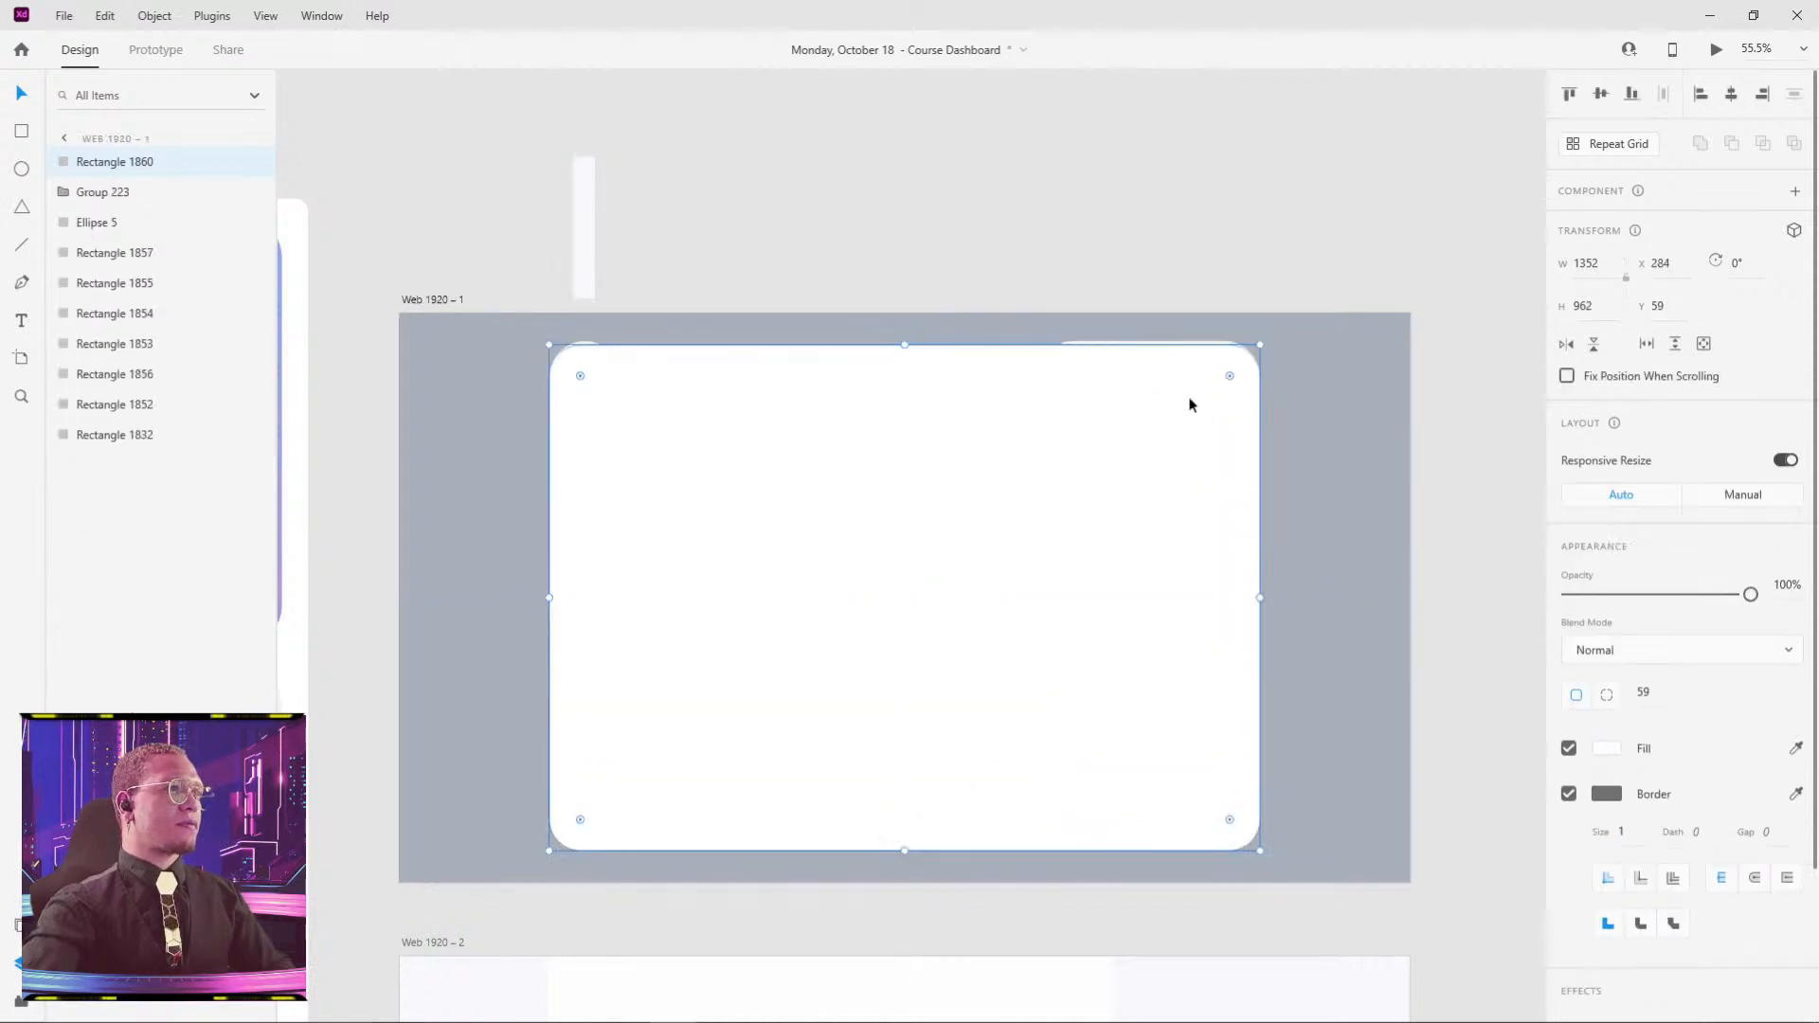
pyautogui.keyDown('shift'); pyautogui.click(1171, 348); pyautogui.keyUp('shift')
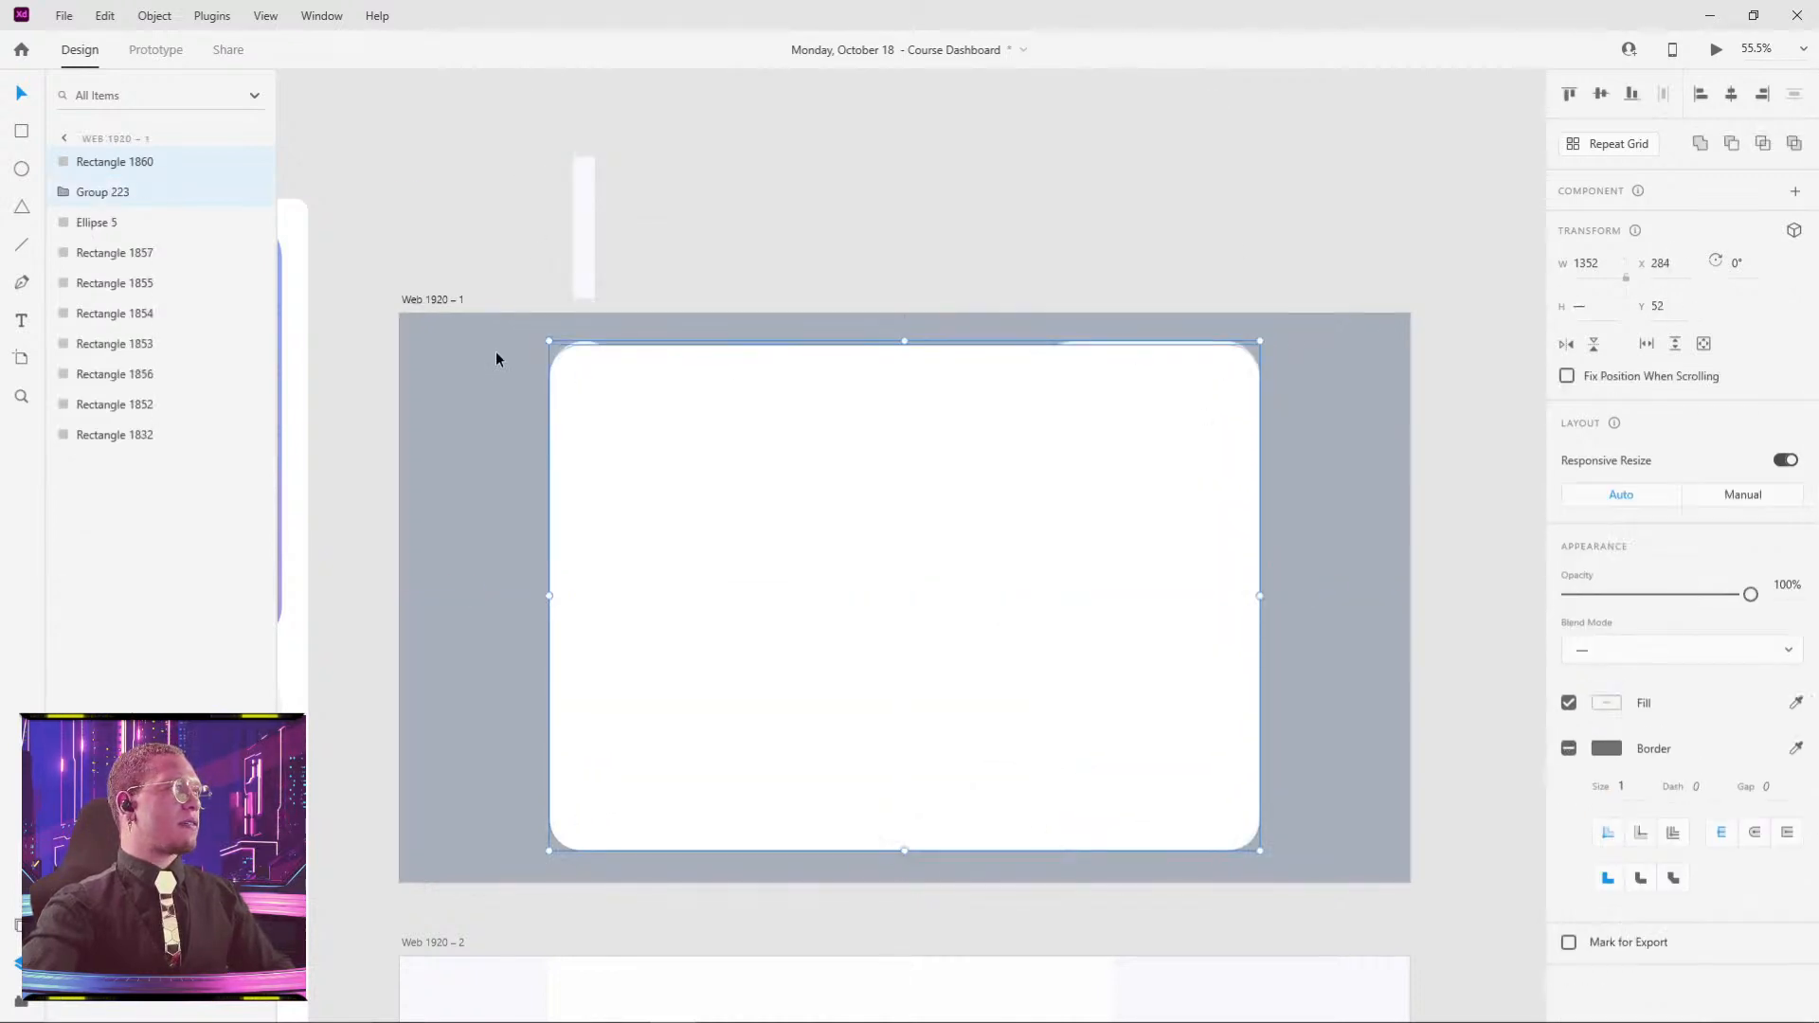
# - Rename the group '2 rectangles' and the card copy 'mask' in Layers
pyautogui.doubleClick(98, 192)
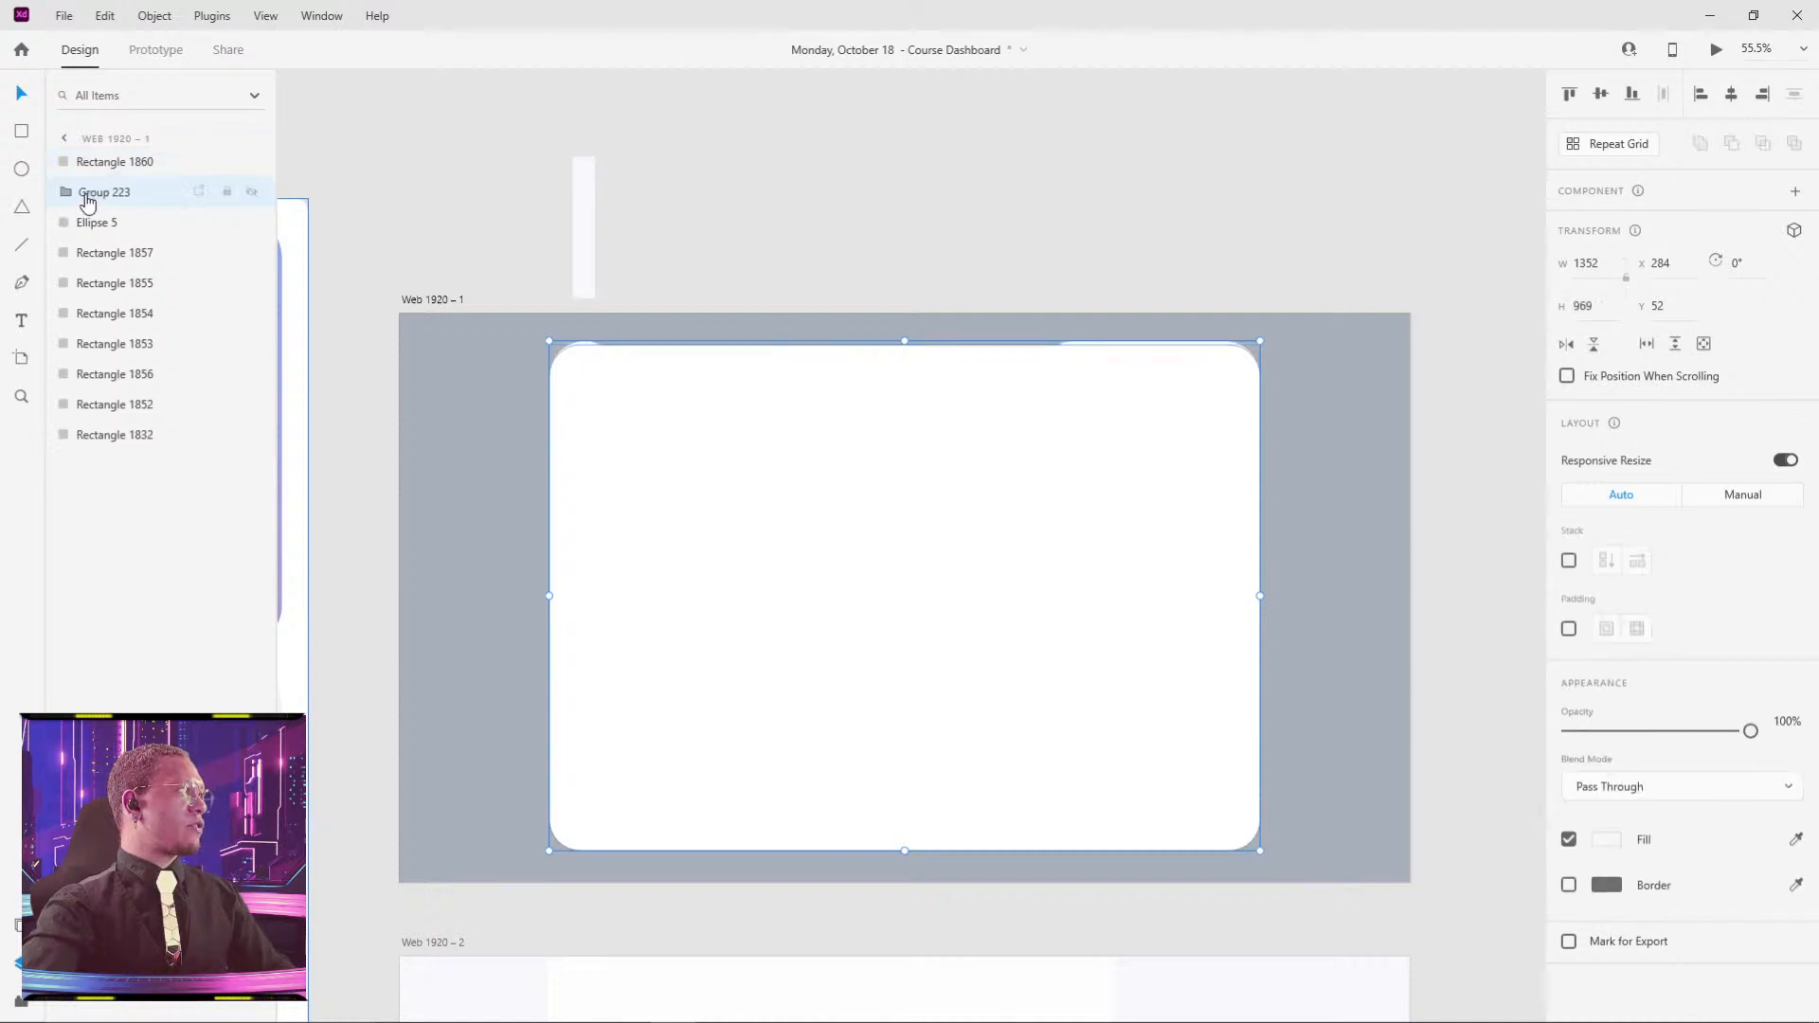
pyautogui.write('2')
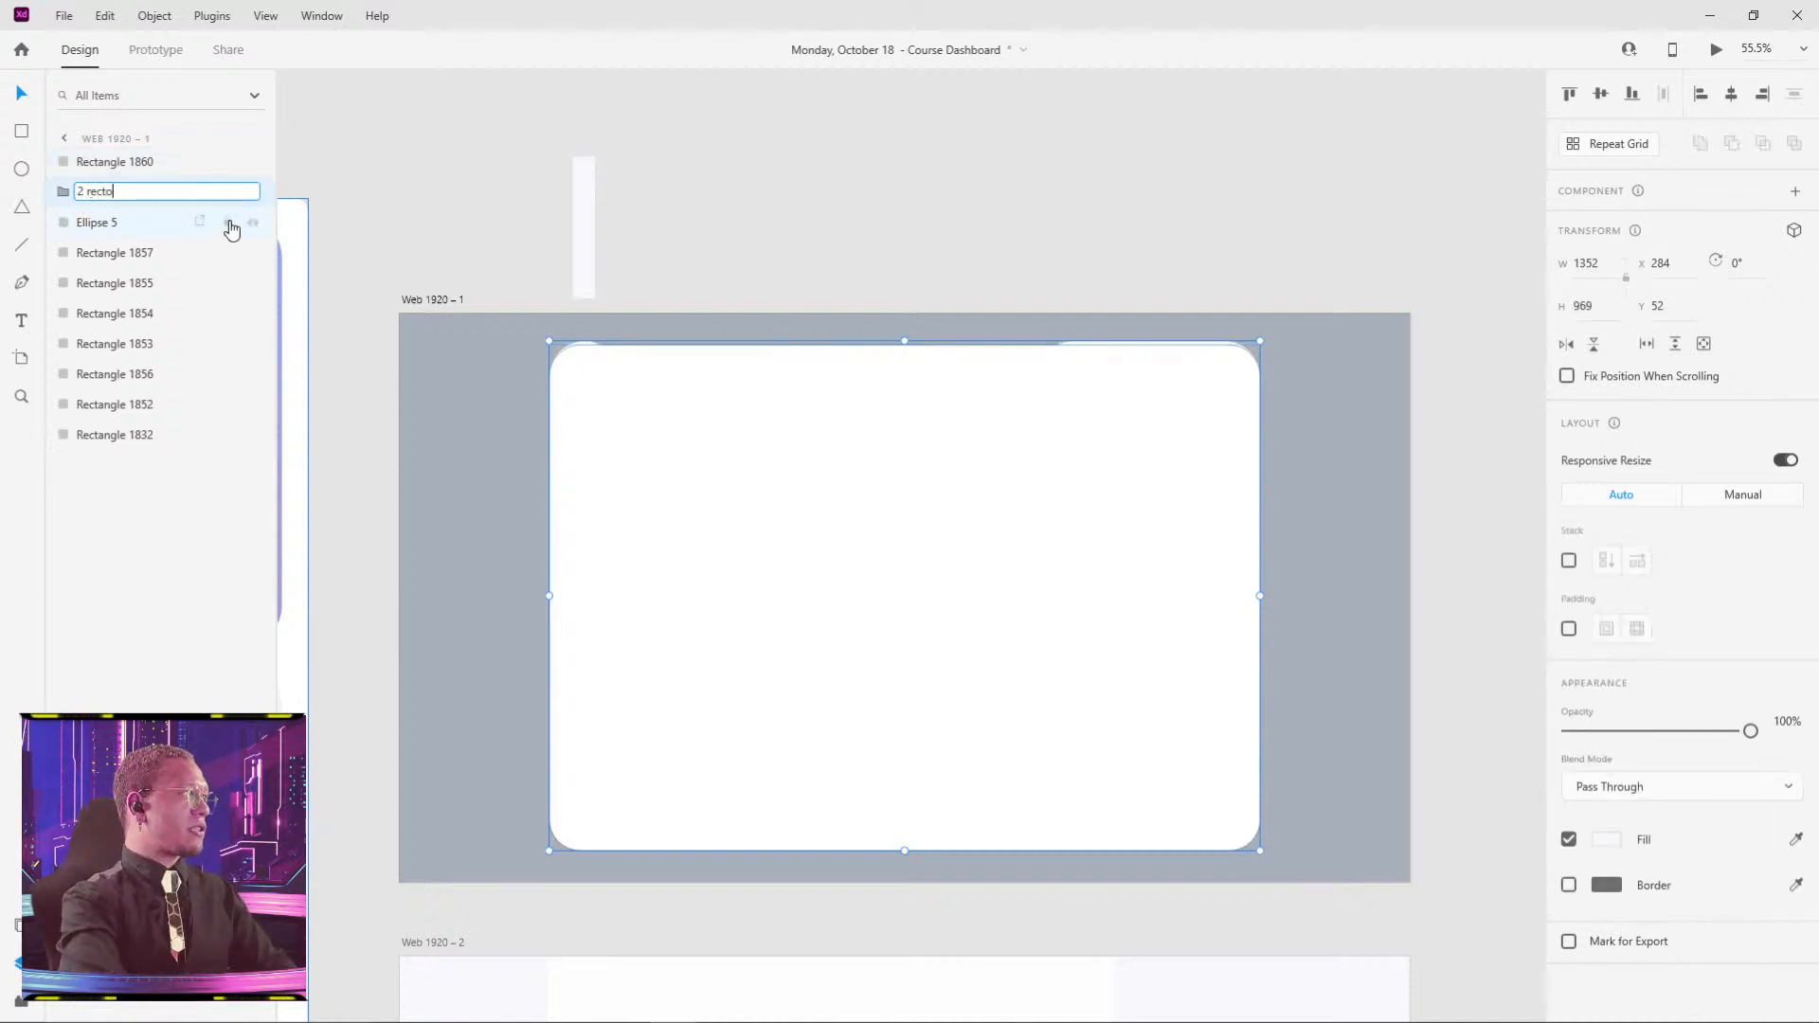
pyautogui.write(' rectangles')
pyautogui.press('Return')
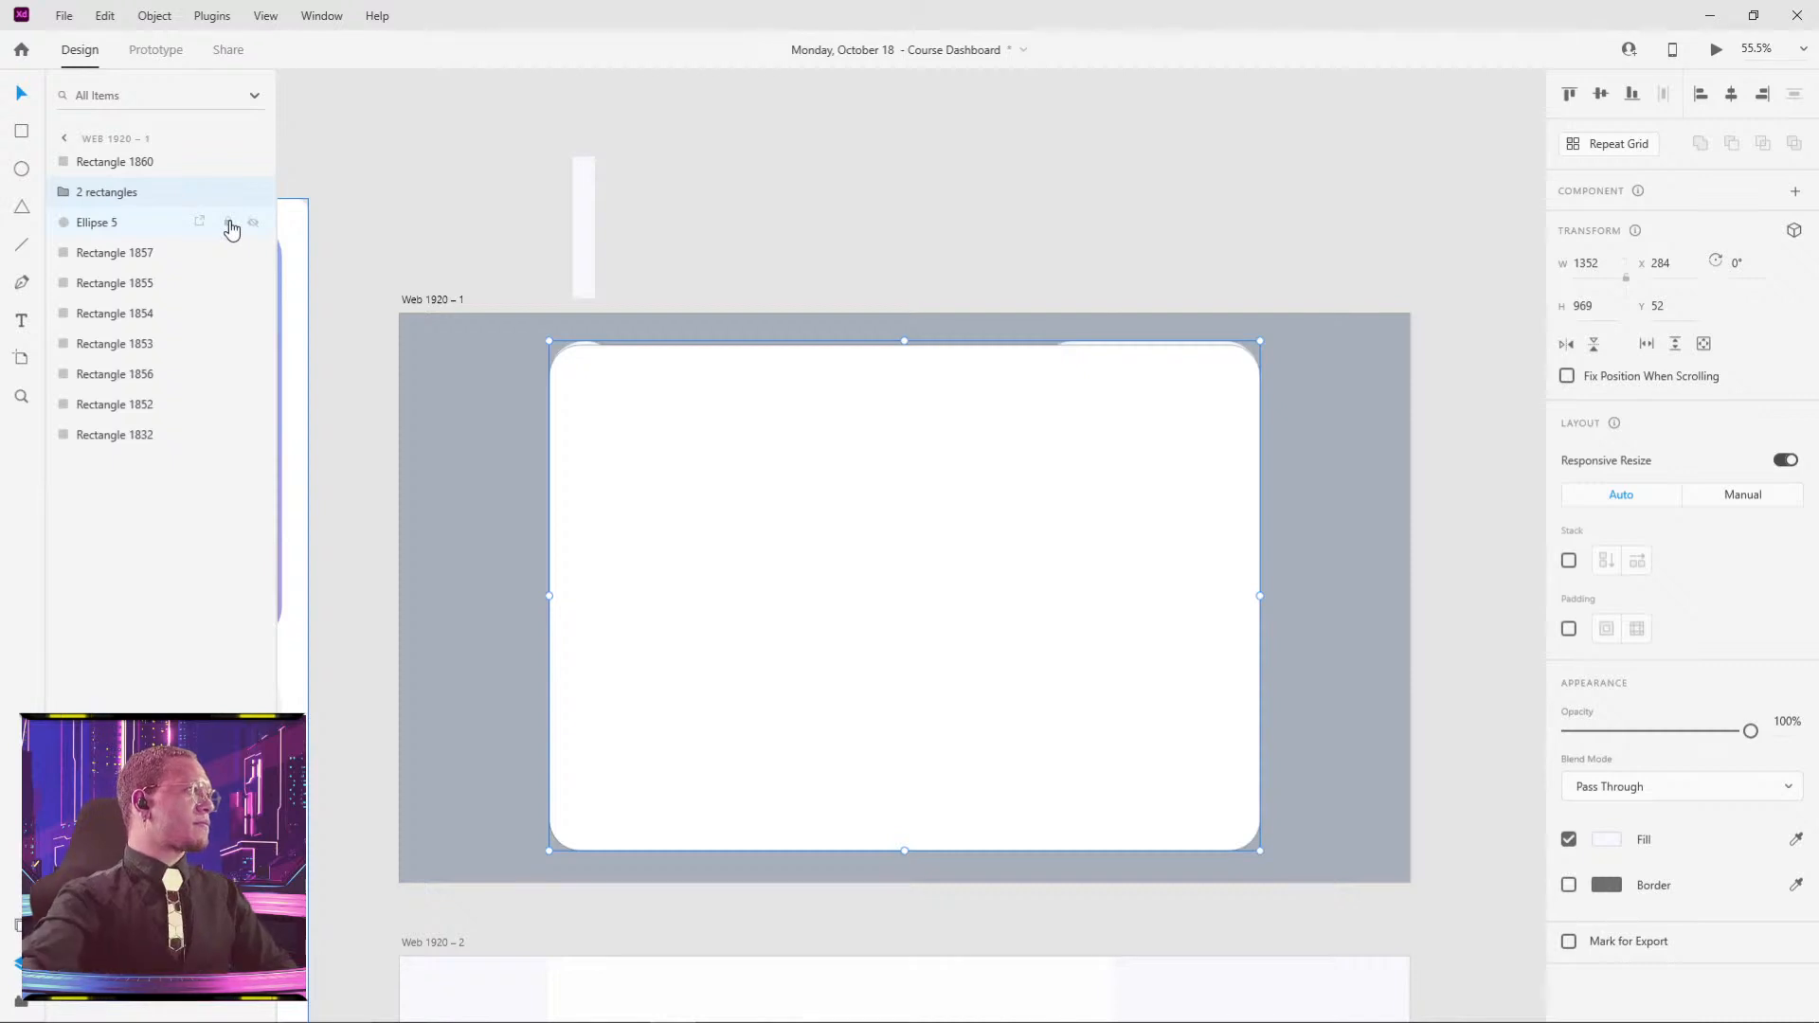
pyautogui.doubleClick(141, 163)
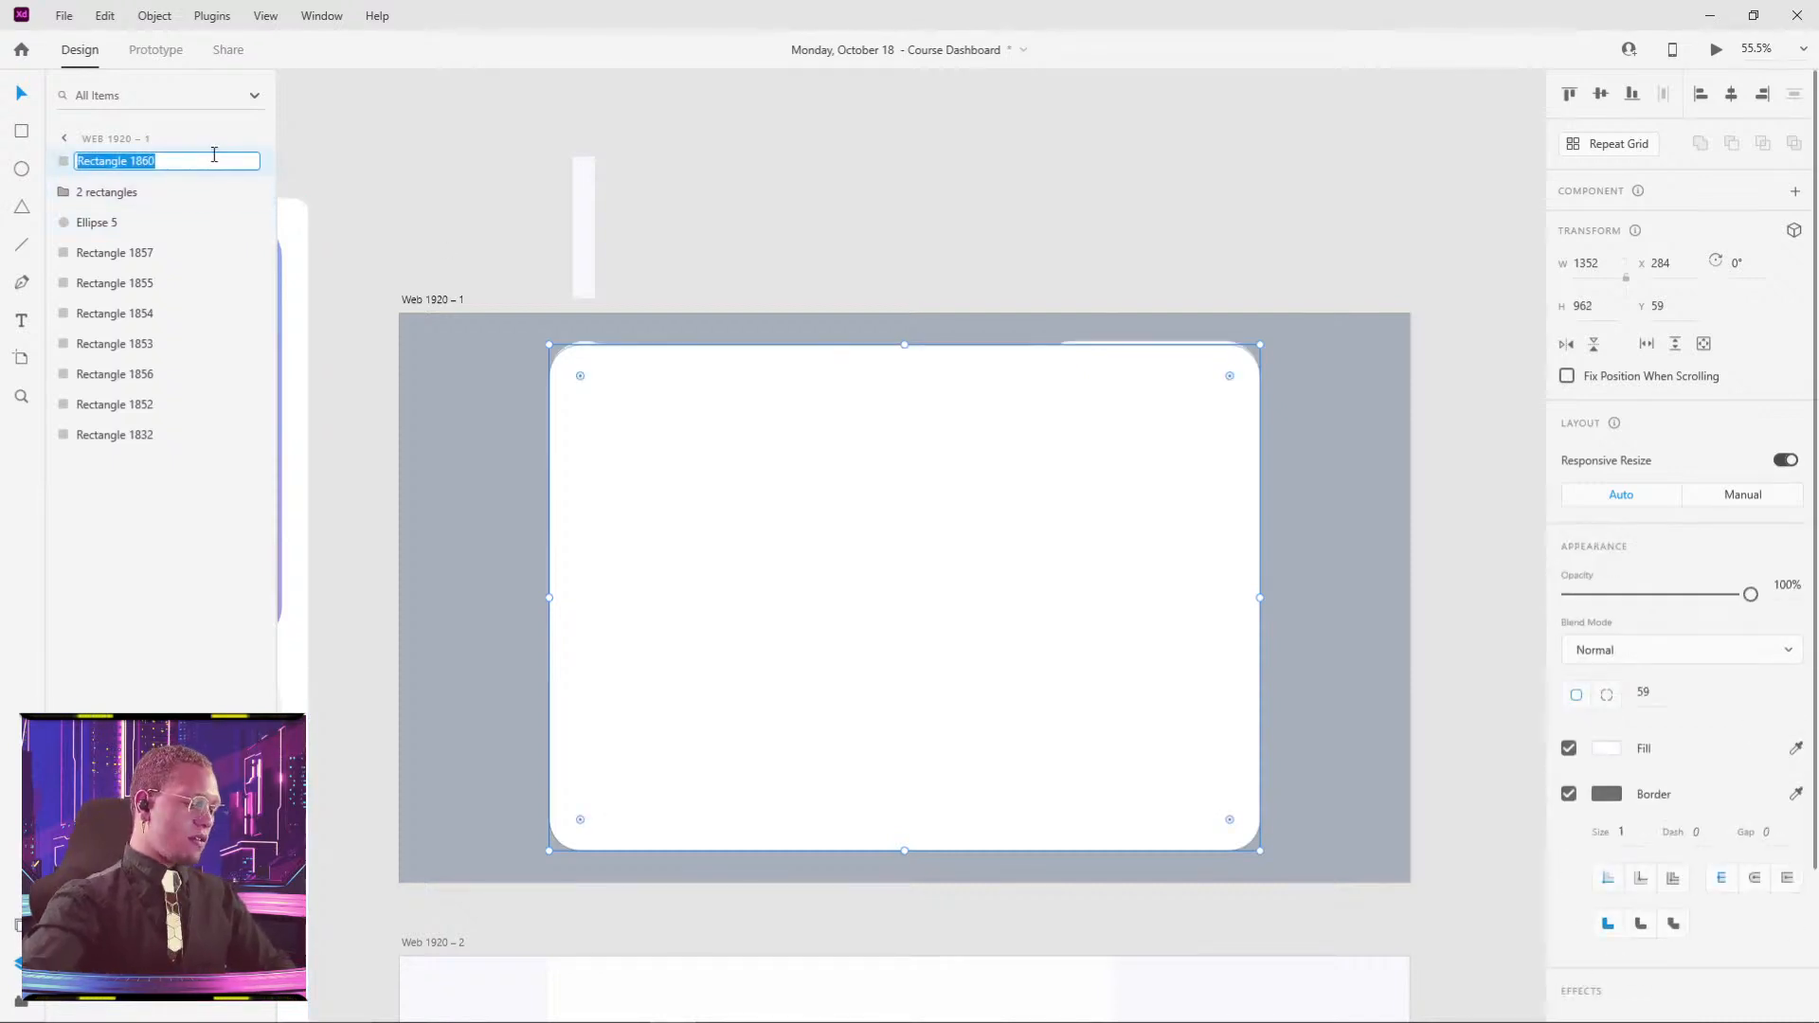
pyautogui.write('mask')
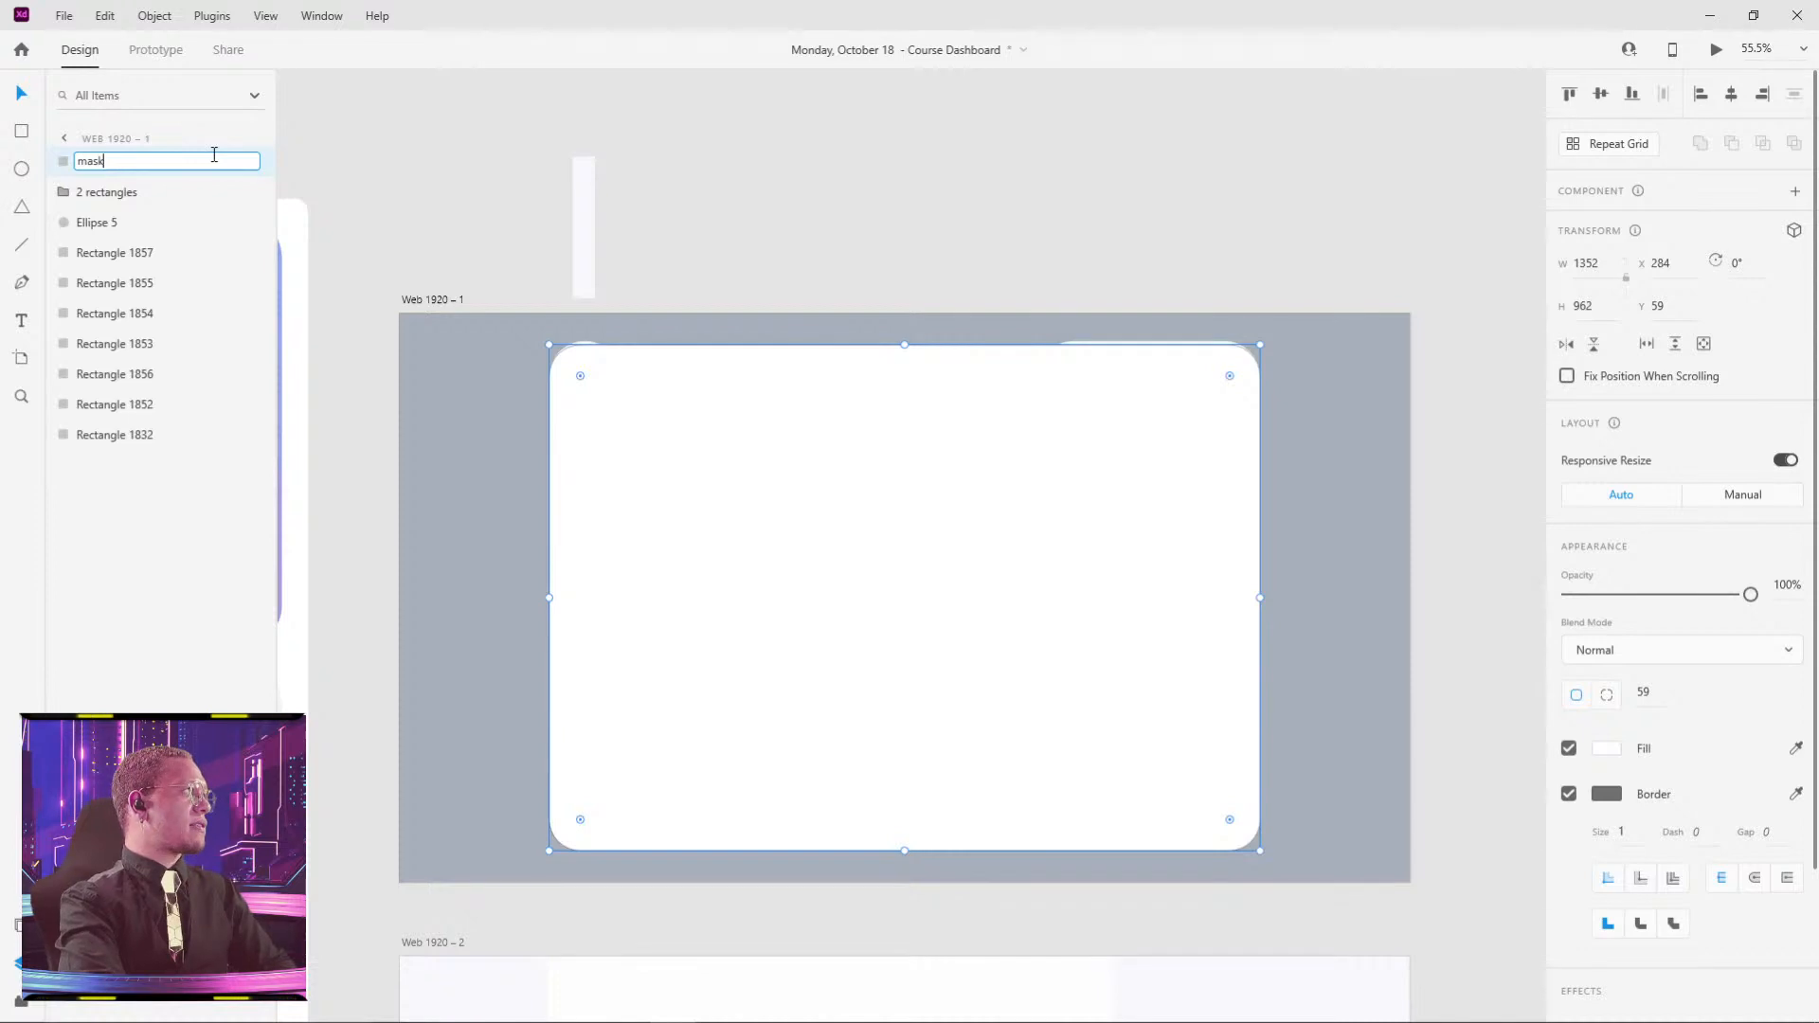
pyautogui.press('Return')
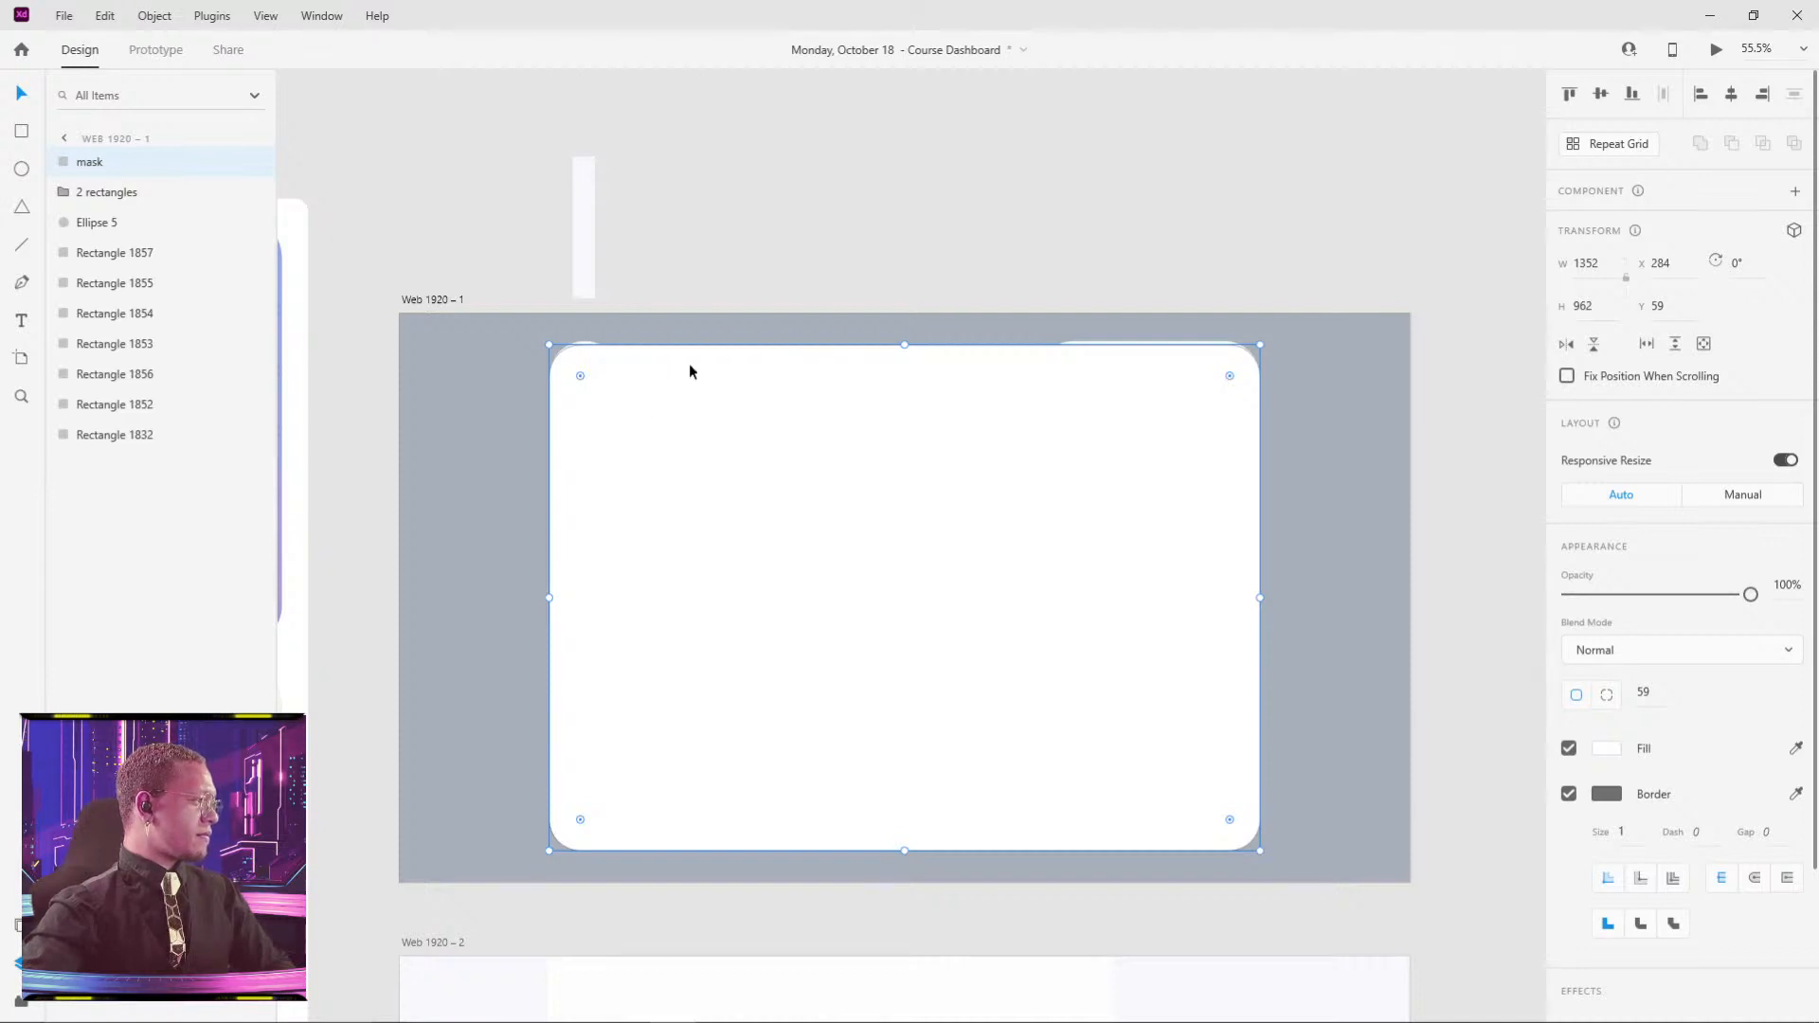
# - Clip the '2 rectangles' group with the 'mask' card copy using Mask with Shape
pyautogui.keyDown('shift'); pyautogui.click(585, 338); pyautogui.keyUp('shift')
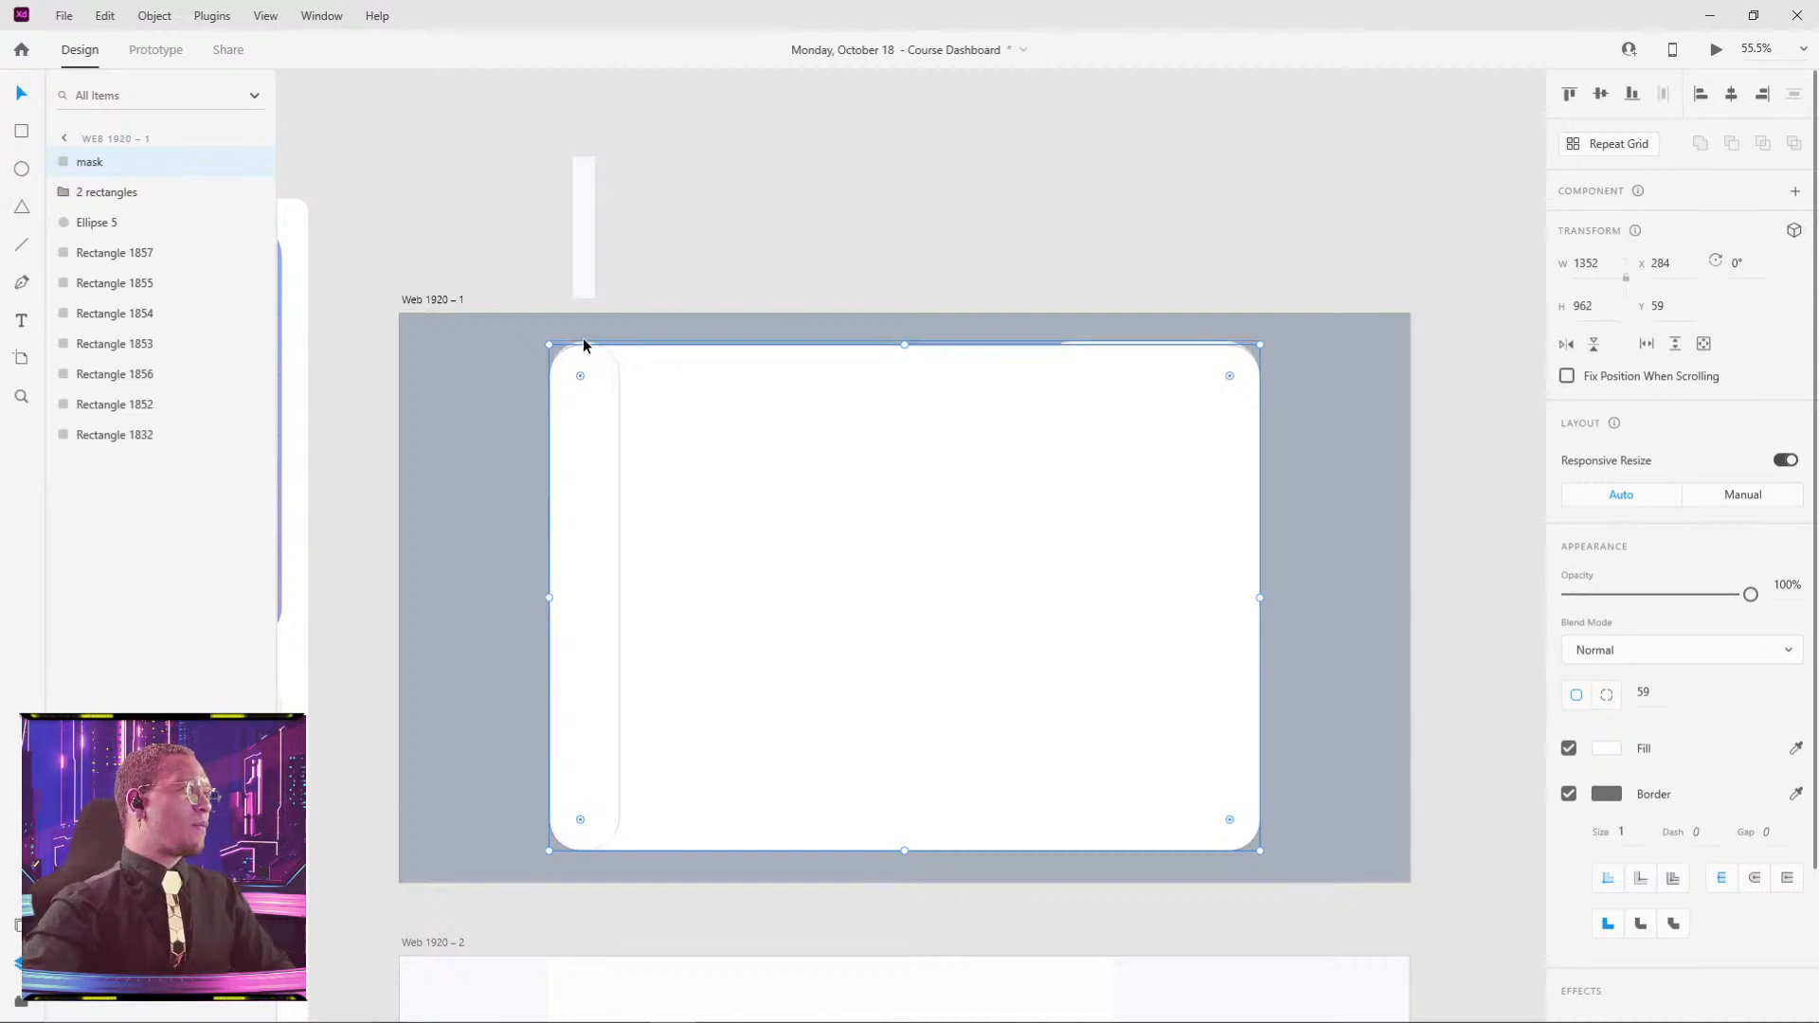
pyautogui.rightClick(645, 433)
pyautogui.click(795, 293)
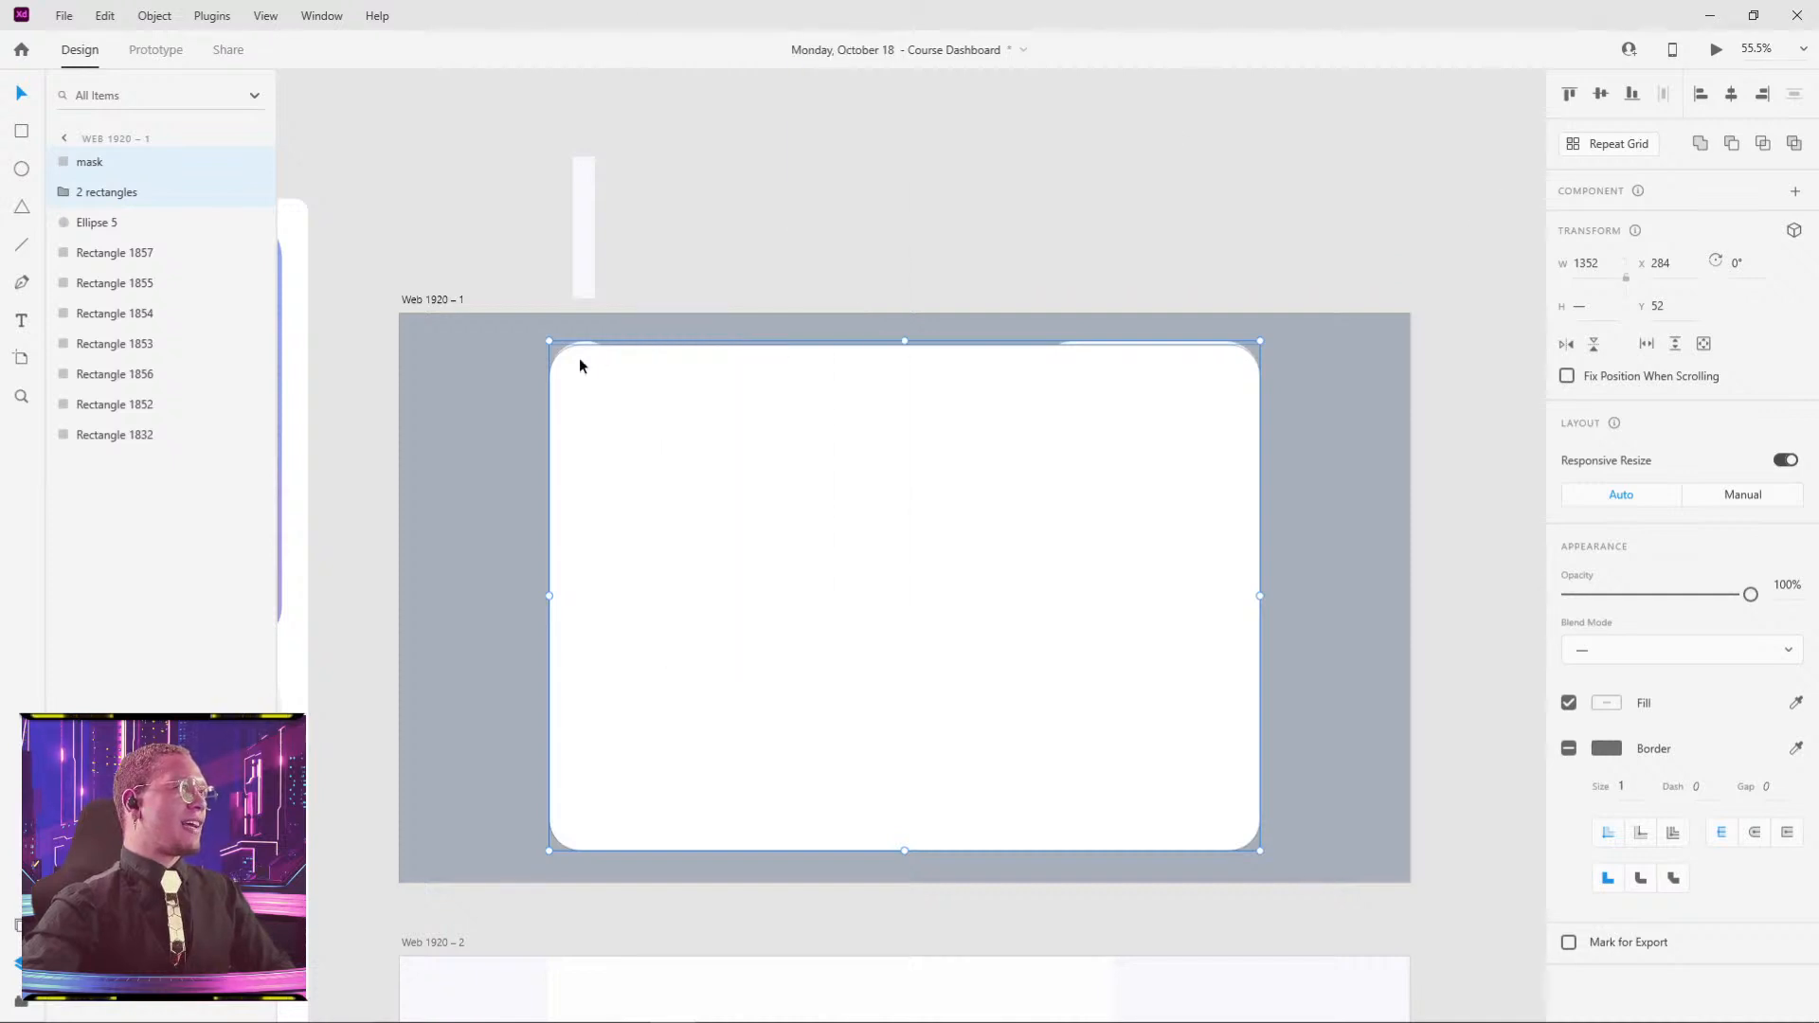
pyautogui.click(636, 341)
pyautogui.click(622, 375)
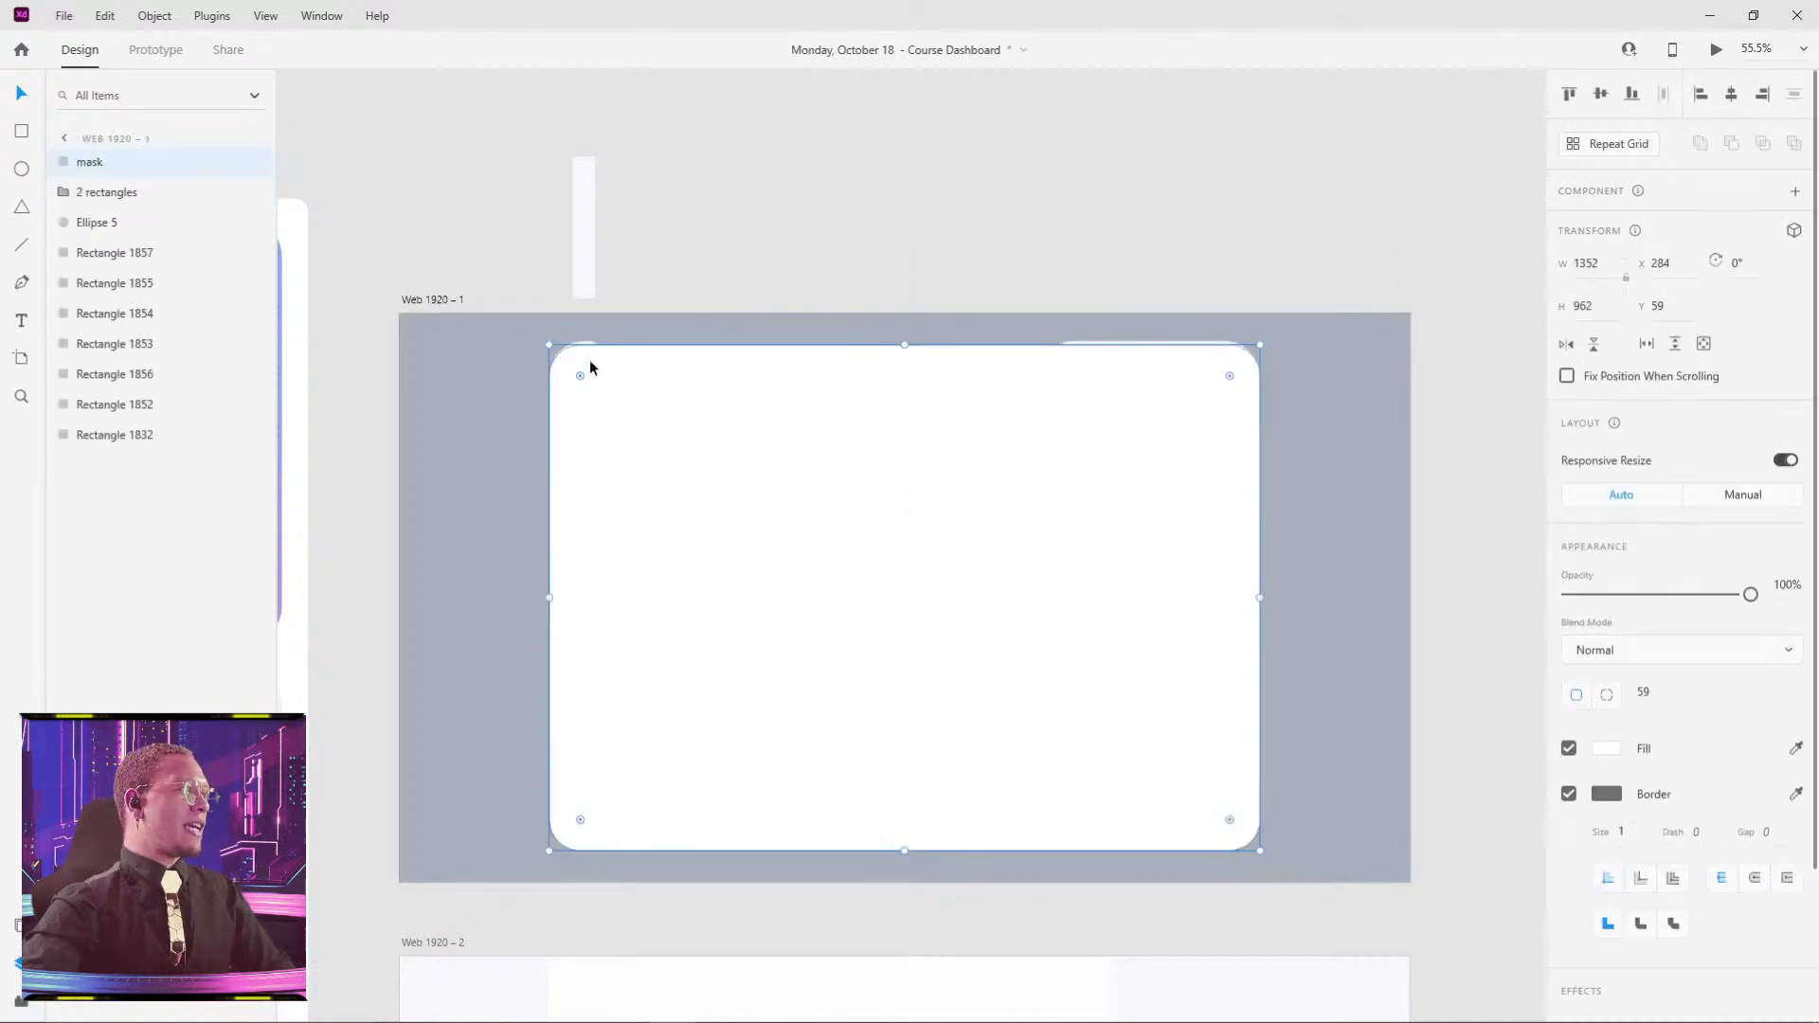
pyautogui.moveTo(590, 361); pyautogui.dragTo(989, 345)
pyautogui.hotkey('ctrl', 'z')
pyautogui.keyDown('shift'); pyautogui.click(584, 339); pyautogui.keyUp('shift')
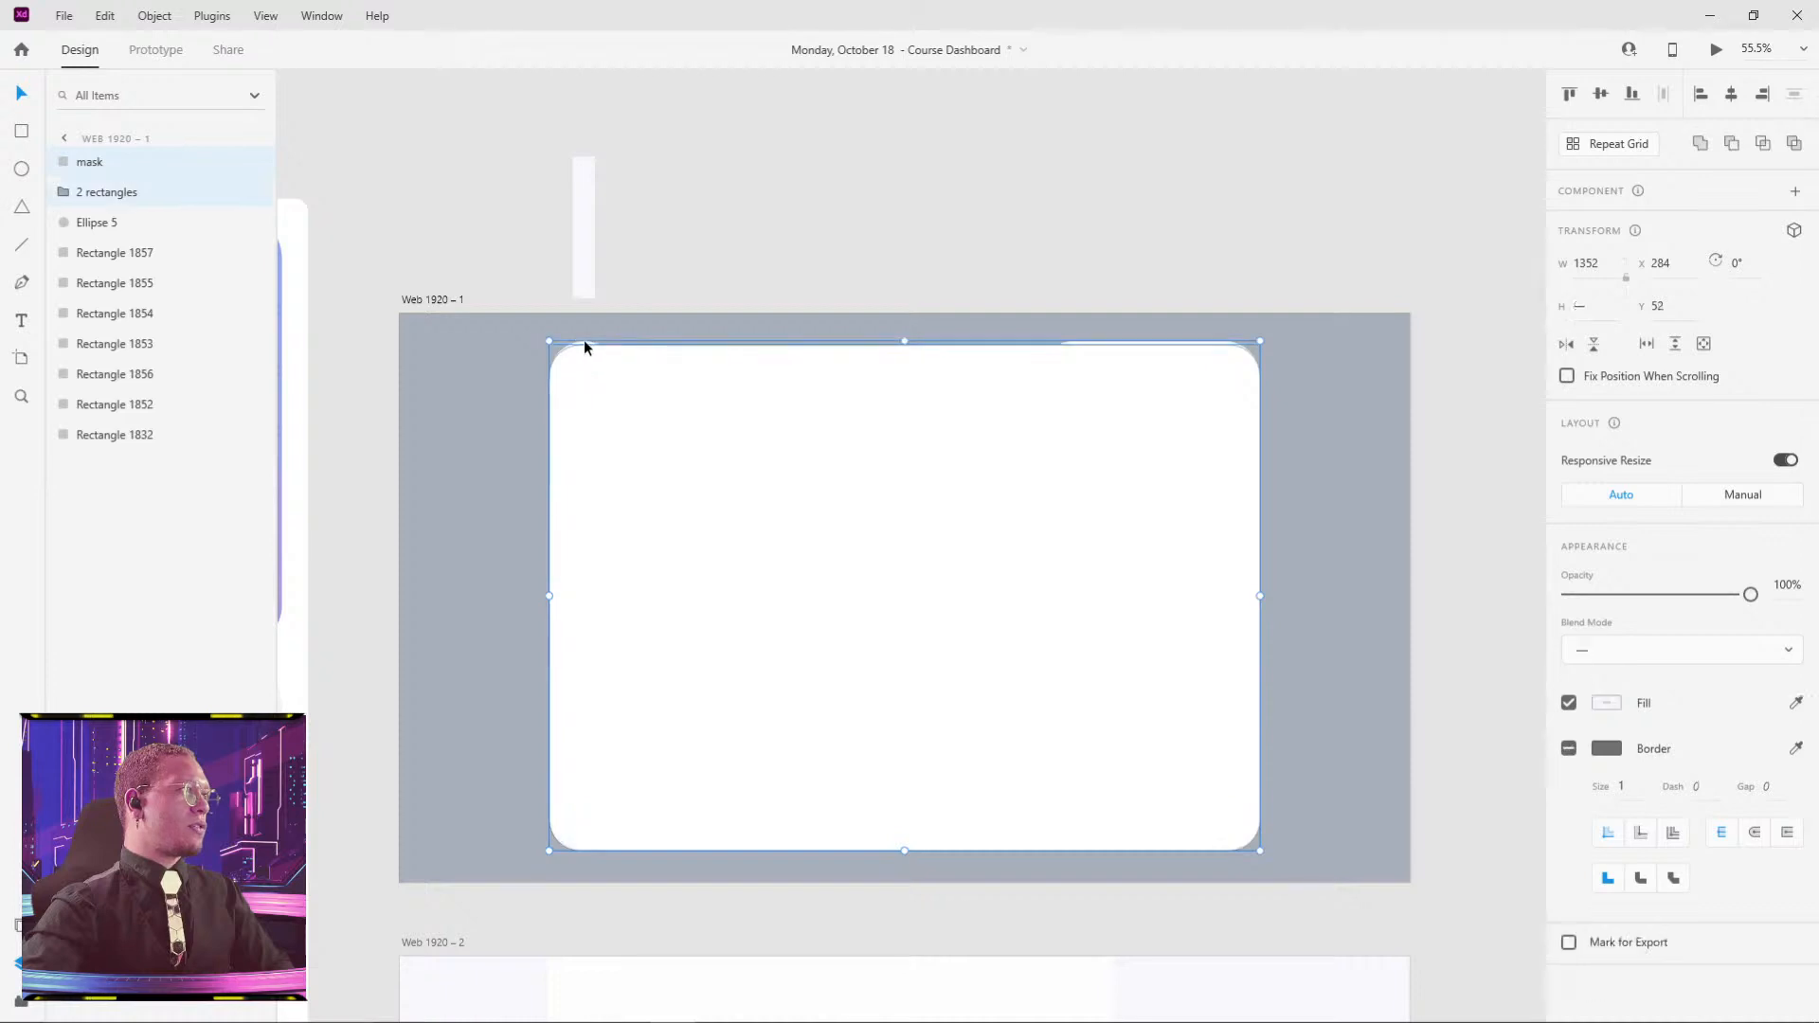
pyautogui.rightClick(650, 407)
pyautogui.click(713, 286)
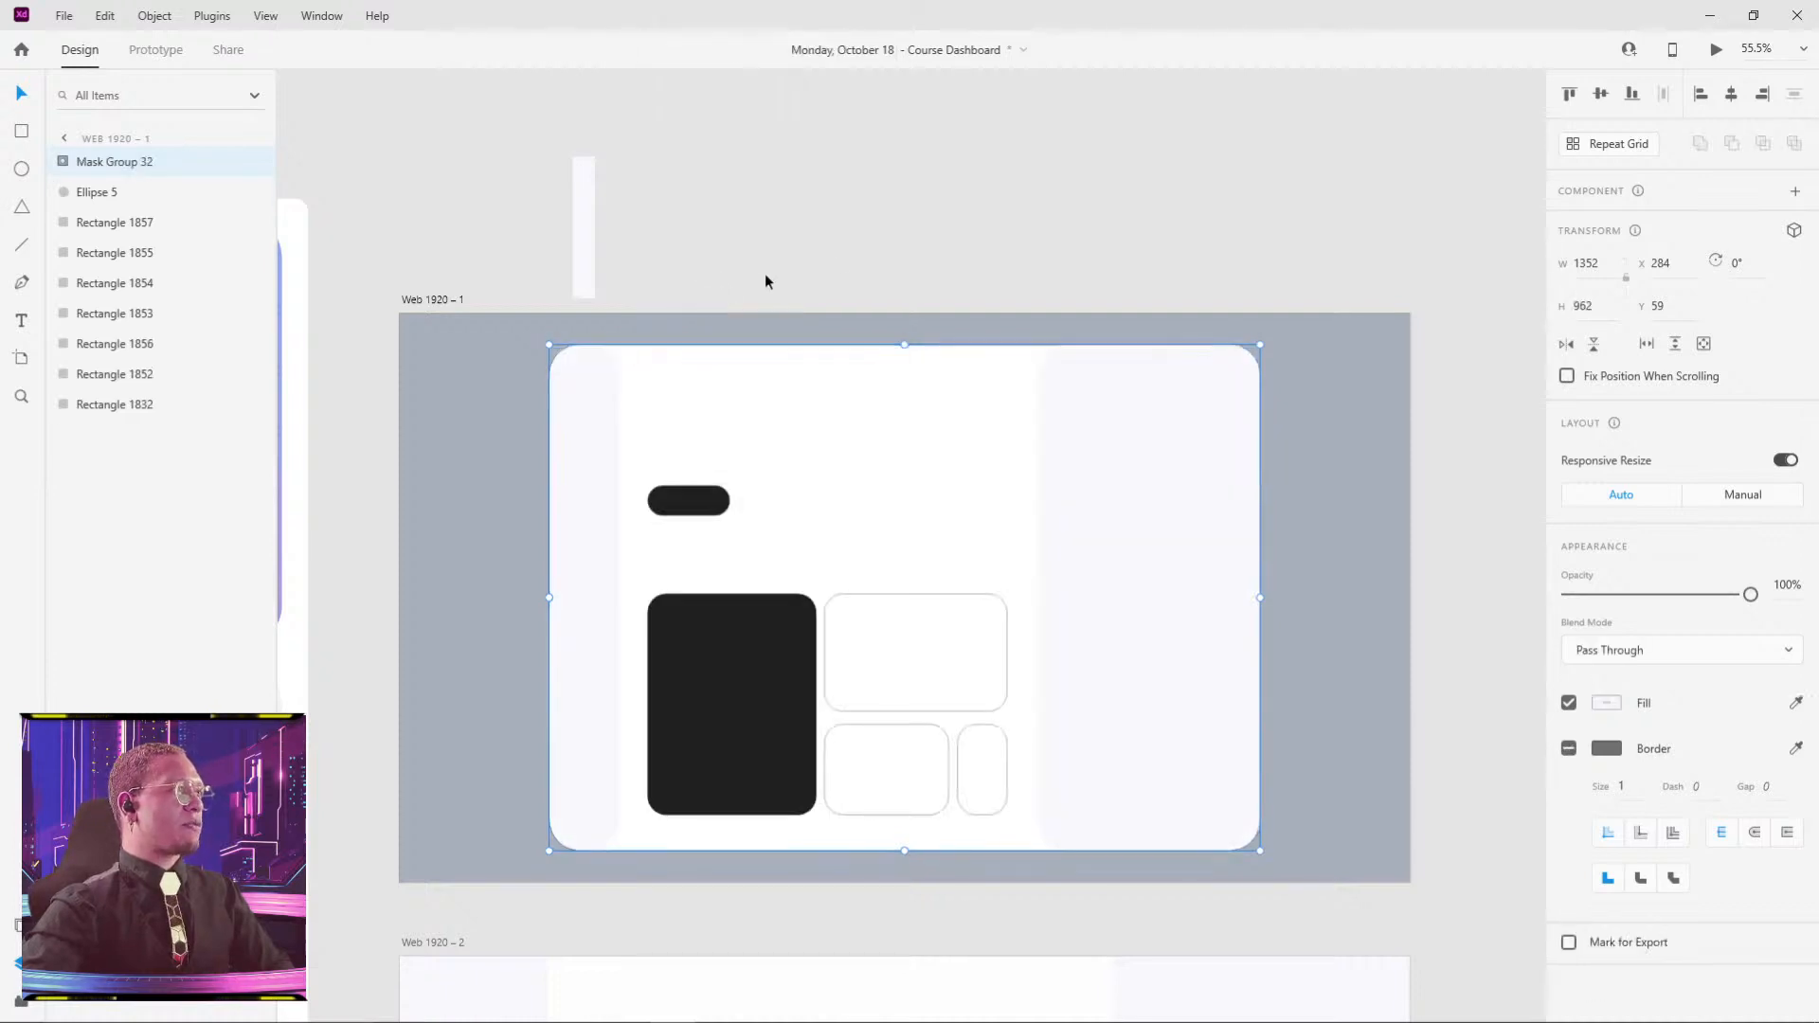
pyautogui.click(764, 276)
# - Remove the border from the background card, Rectangle 1832
pyautogui.scroll(15, 1151, 365)
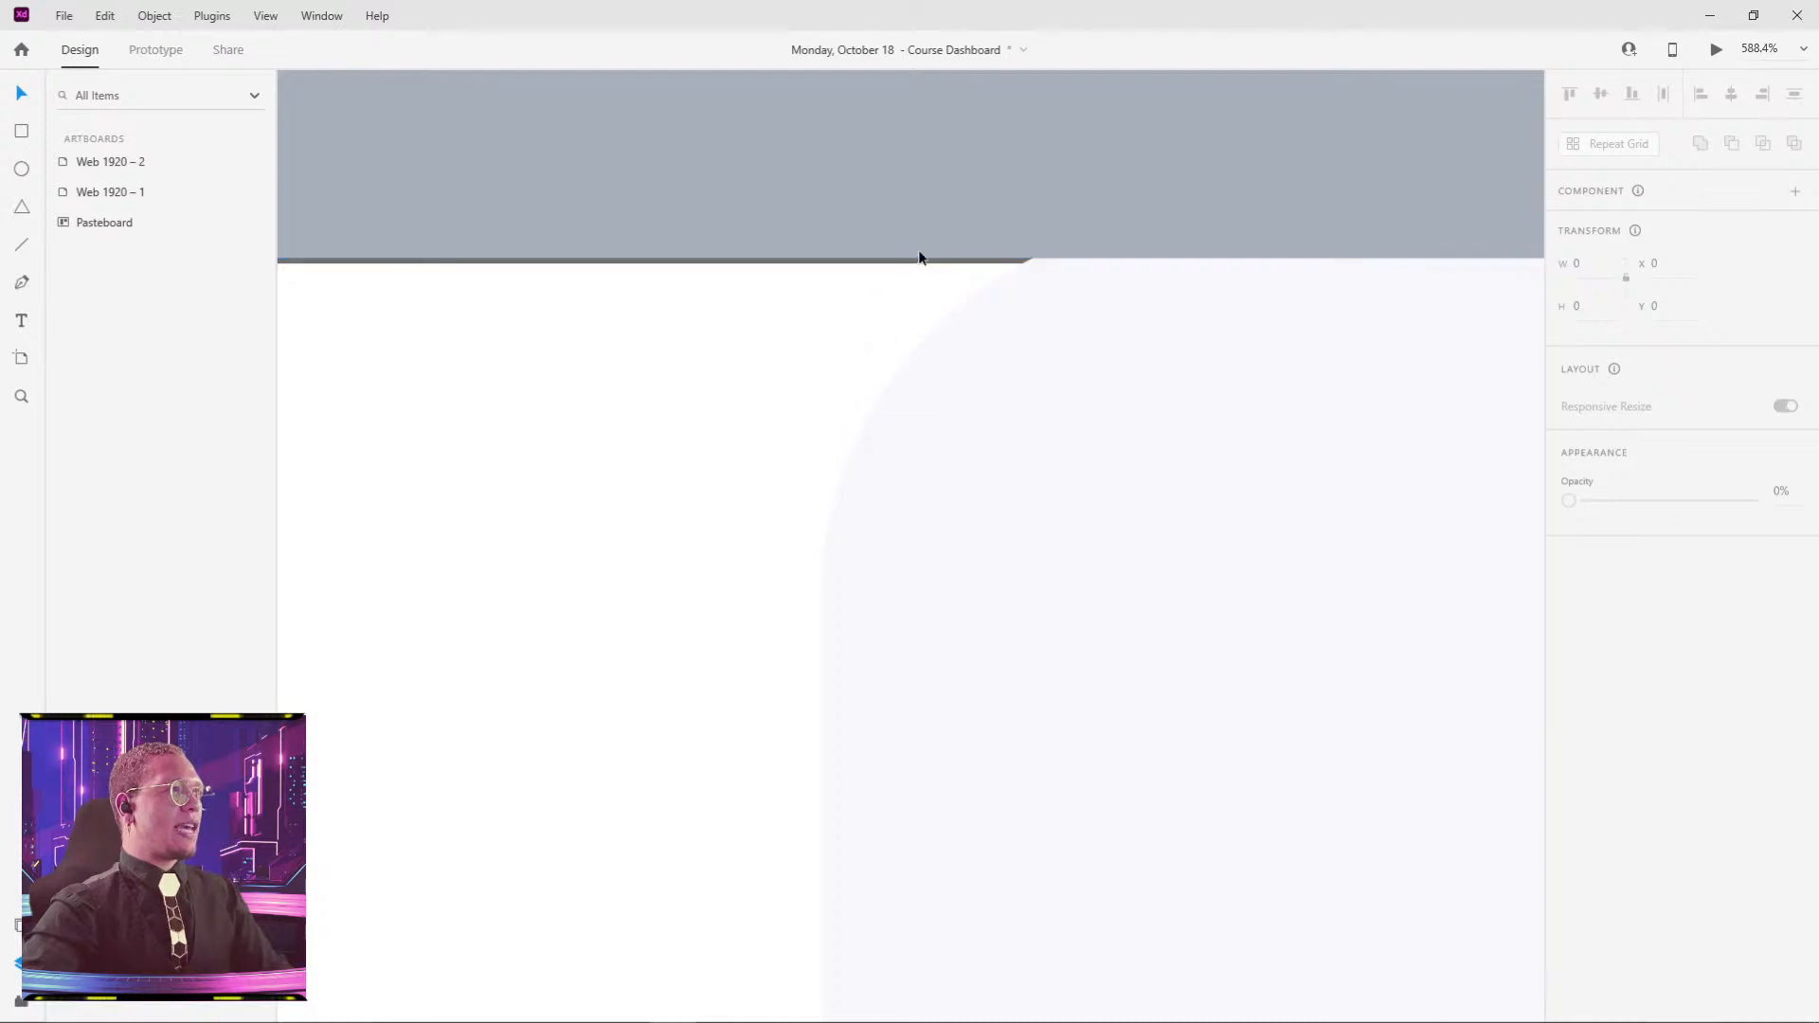
pyautogui.scroll(8, 934, 261)
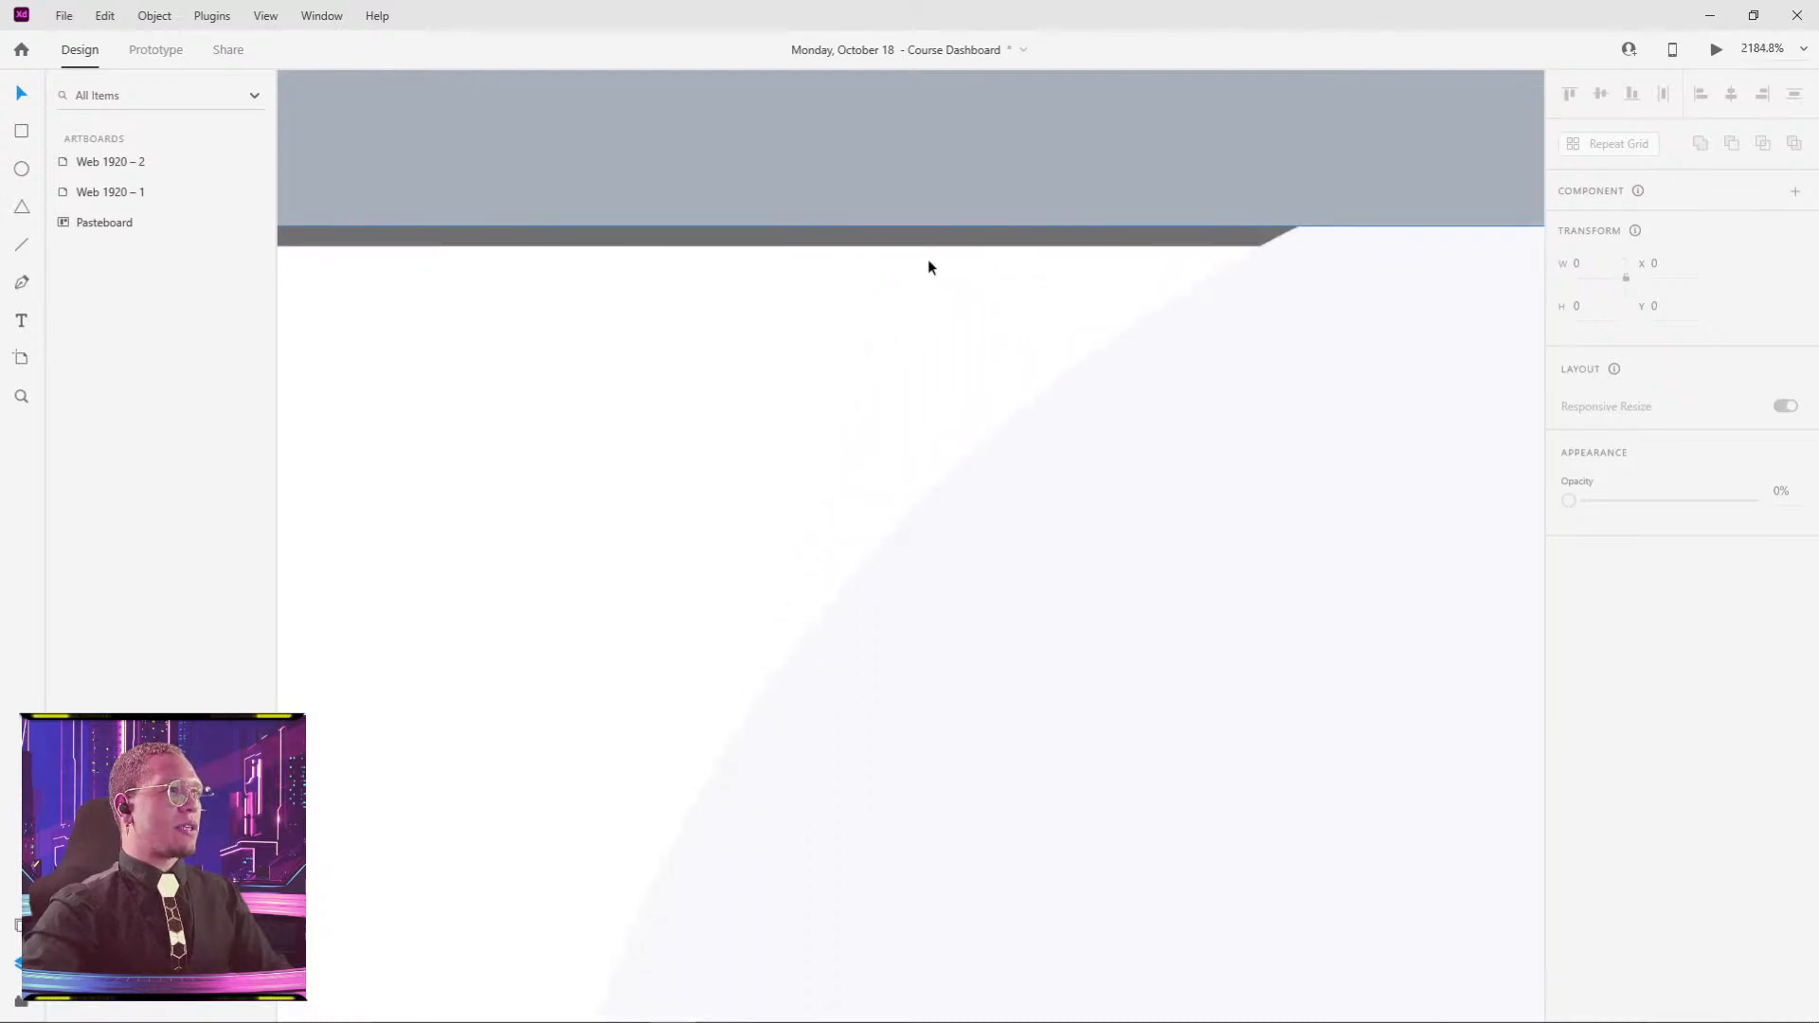
pyautogui.click(929, 267)
pyautogui.click(1568, 795)
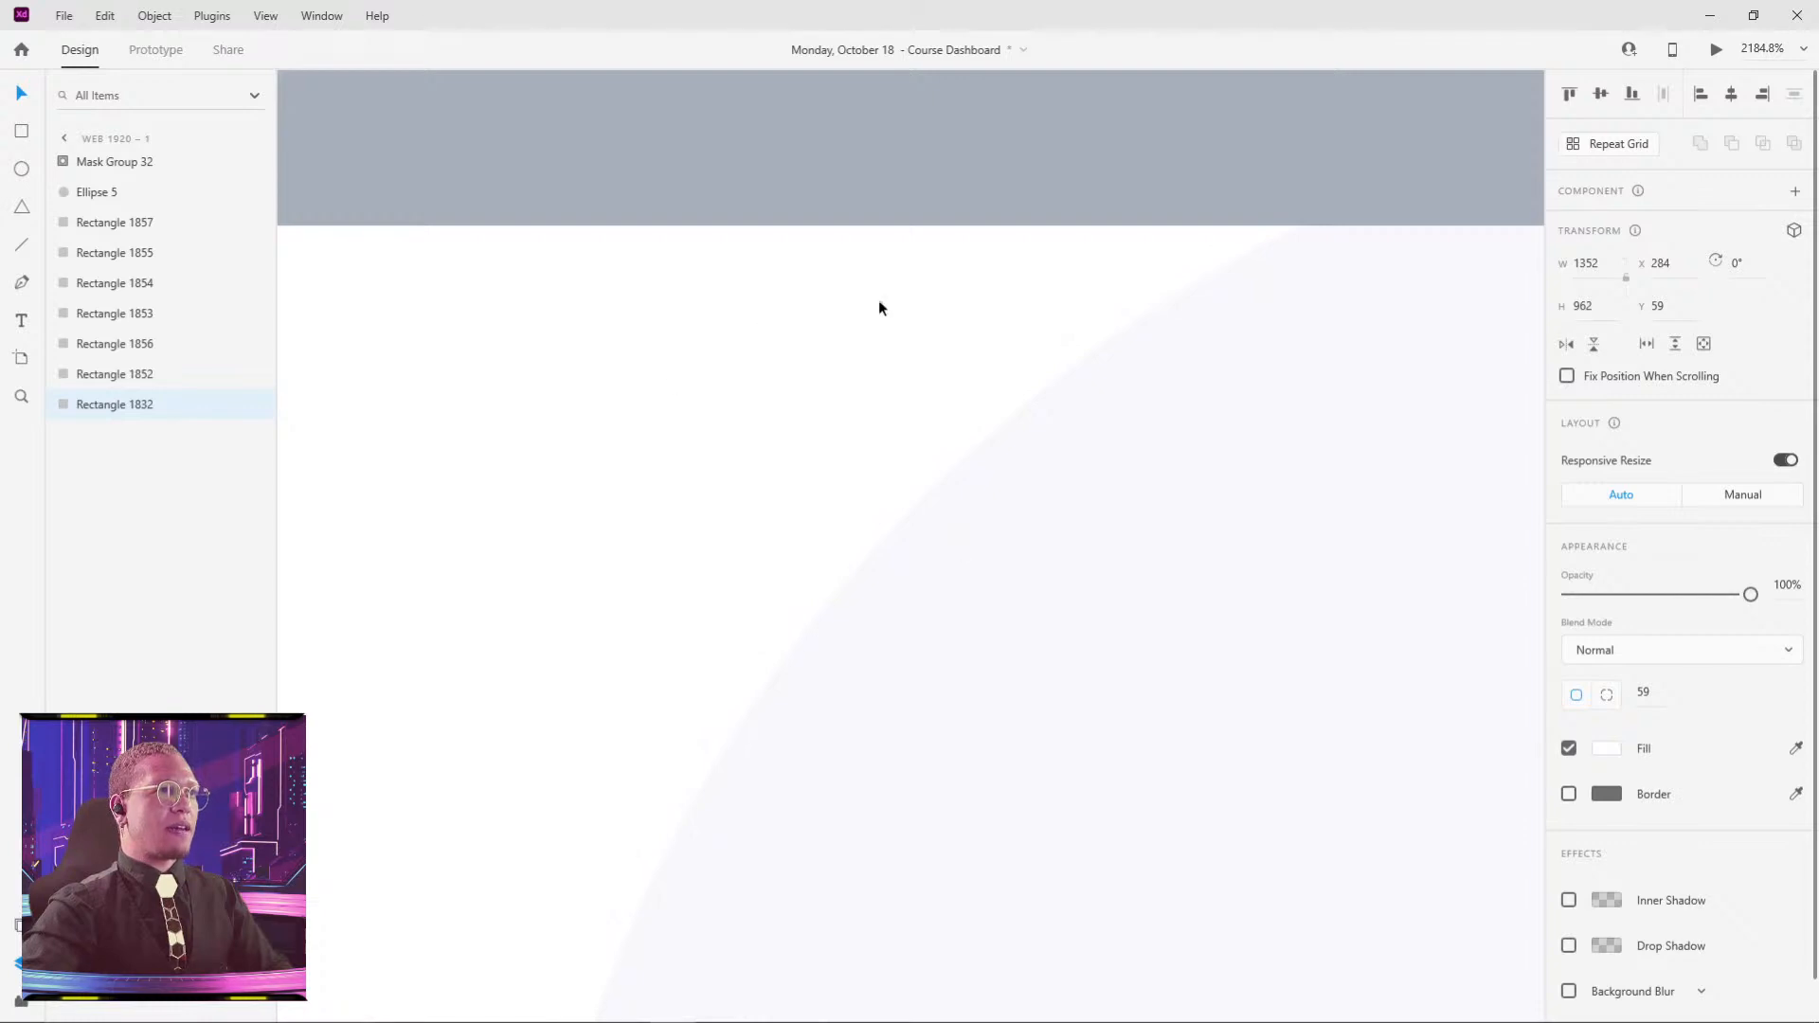
pyautogui.scroll(-10, 879, 308)
pyautogui.click(1170, 406)
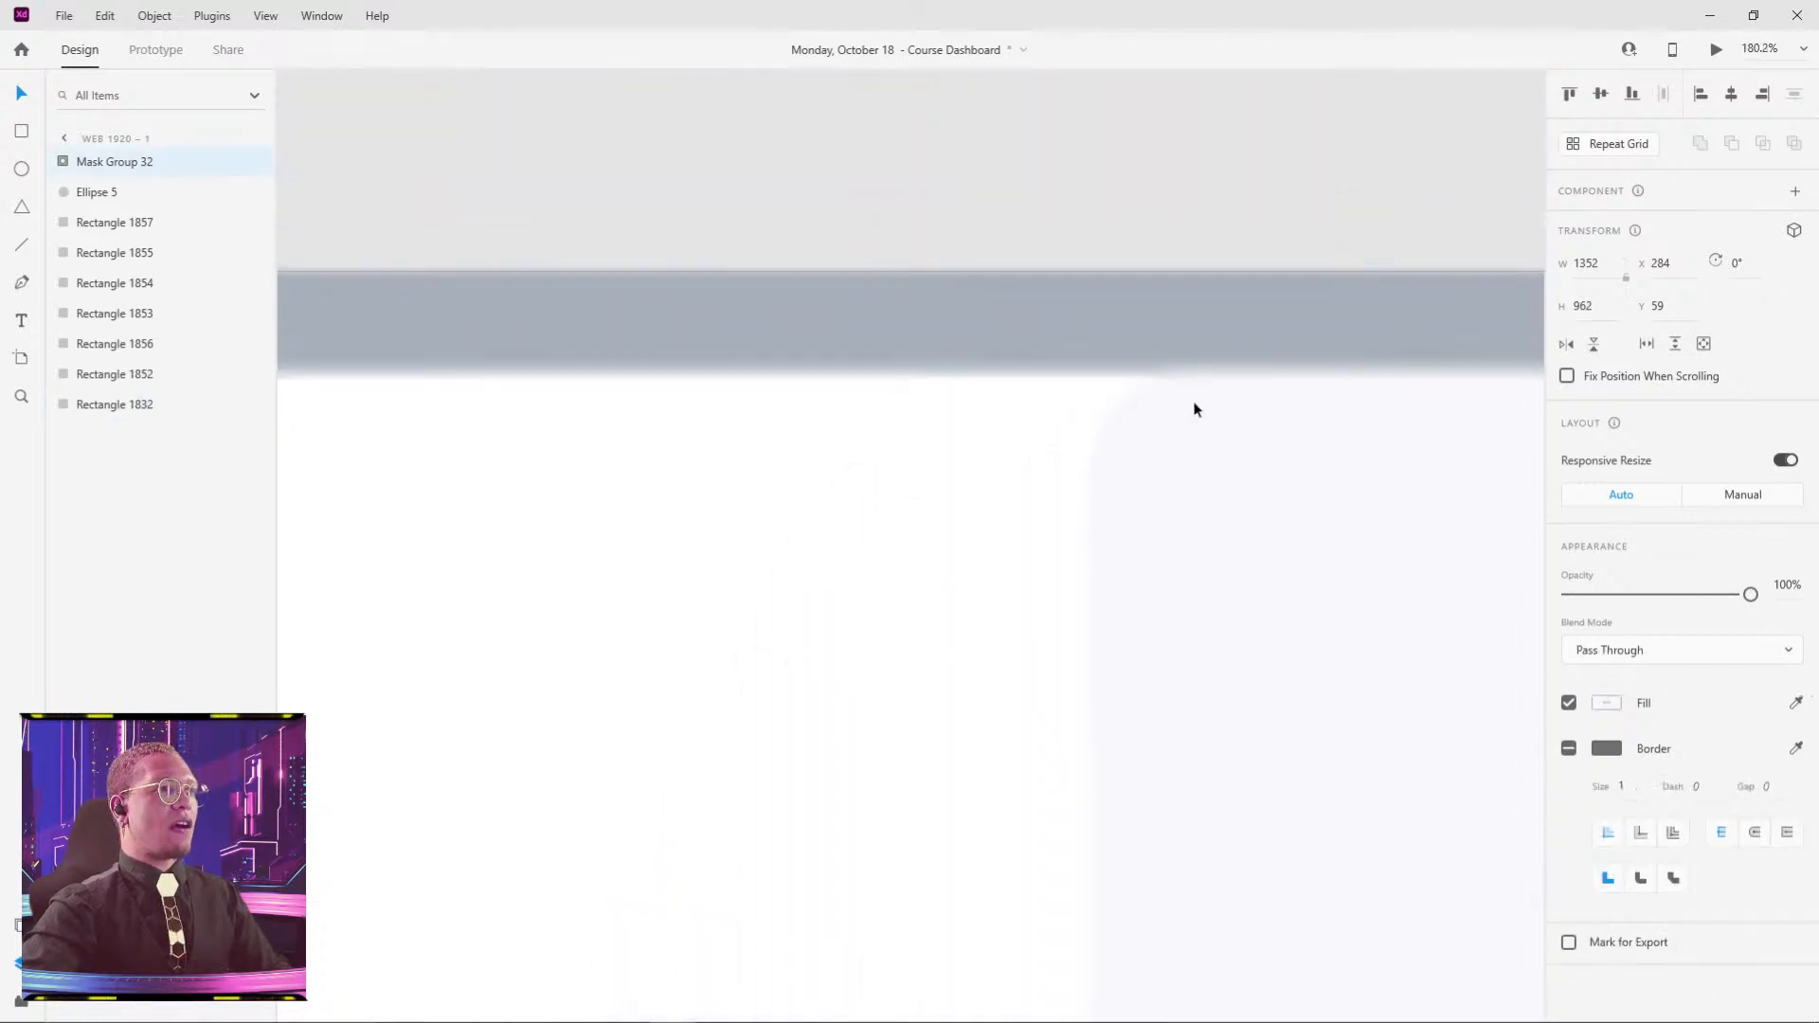
pyautogui.scroll(-1, 1196, 410)
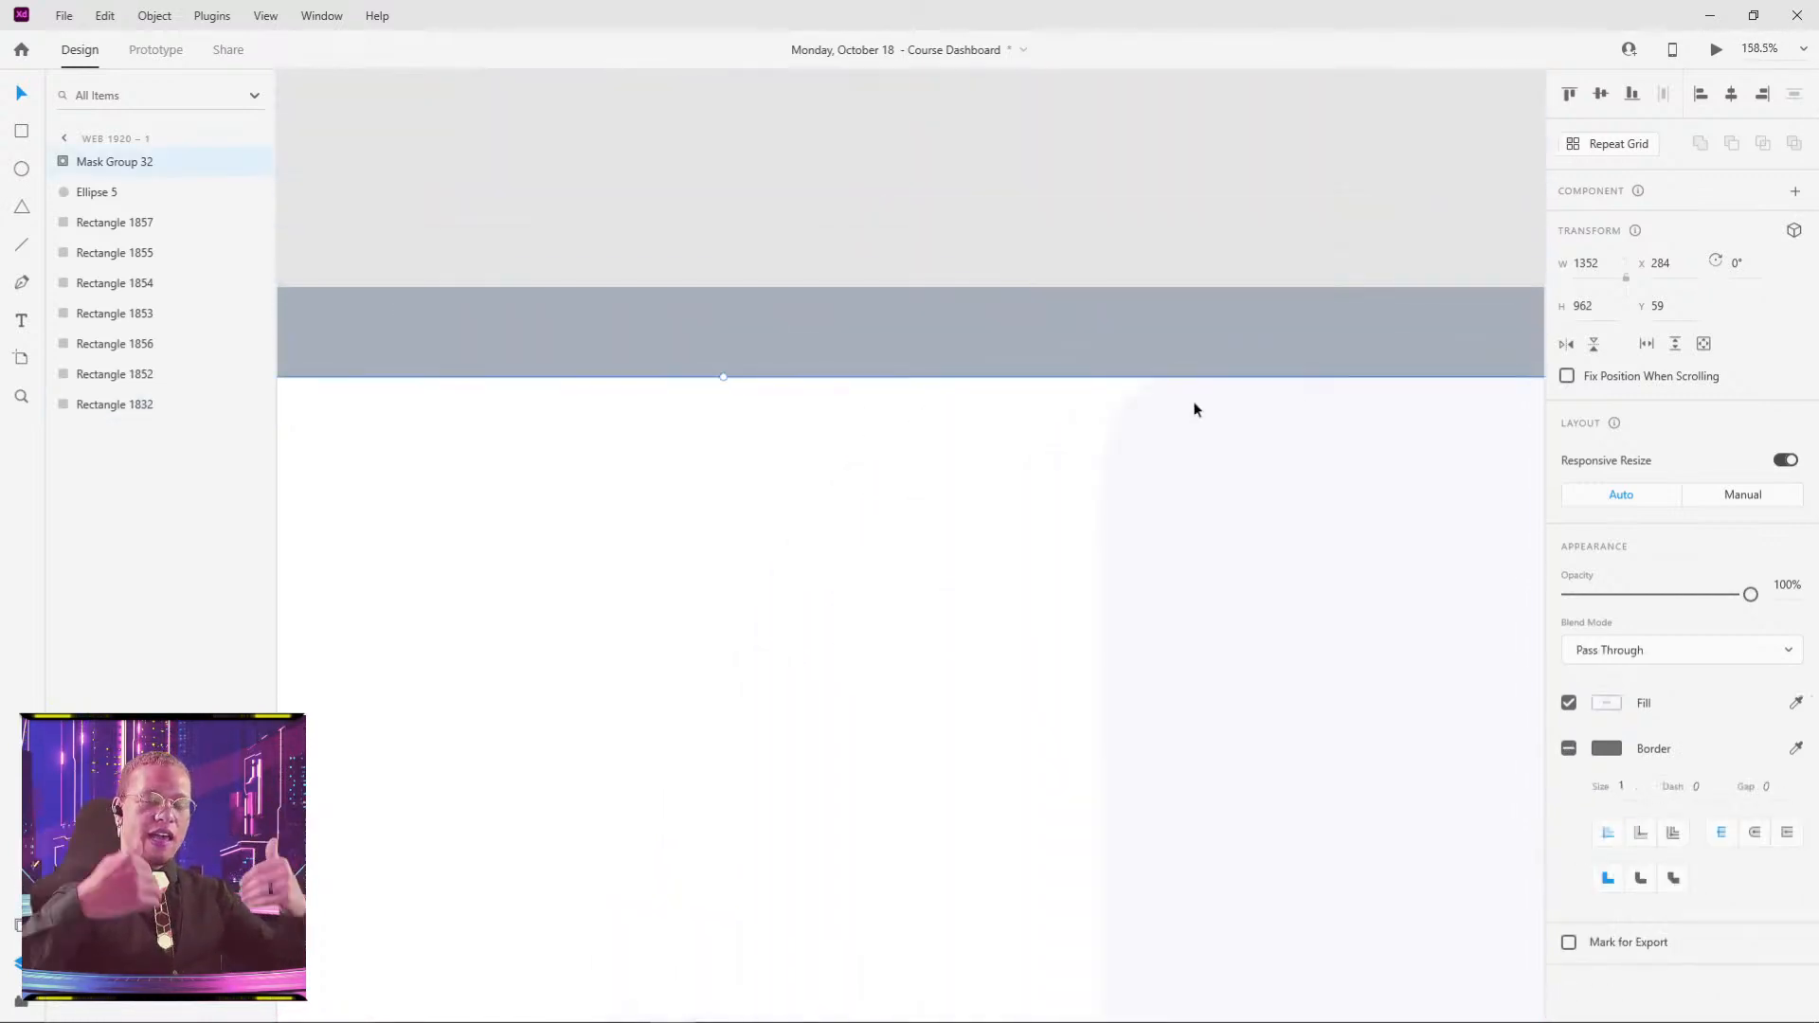
pyautogui.scroll(-5, 1267, 464)
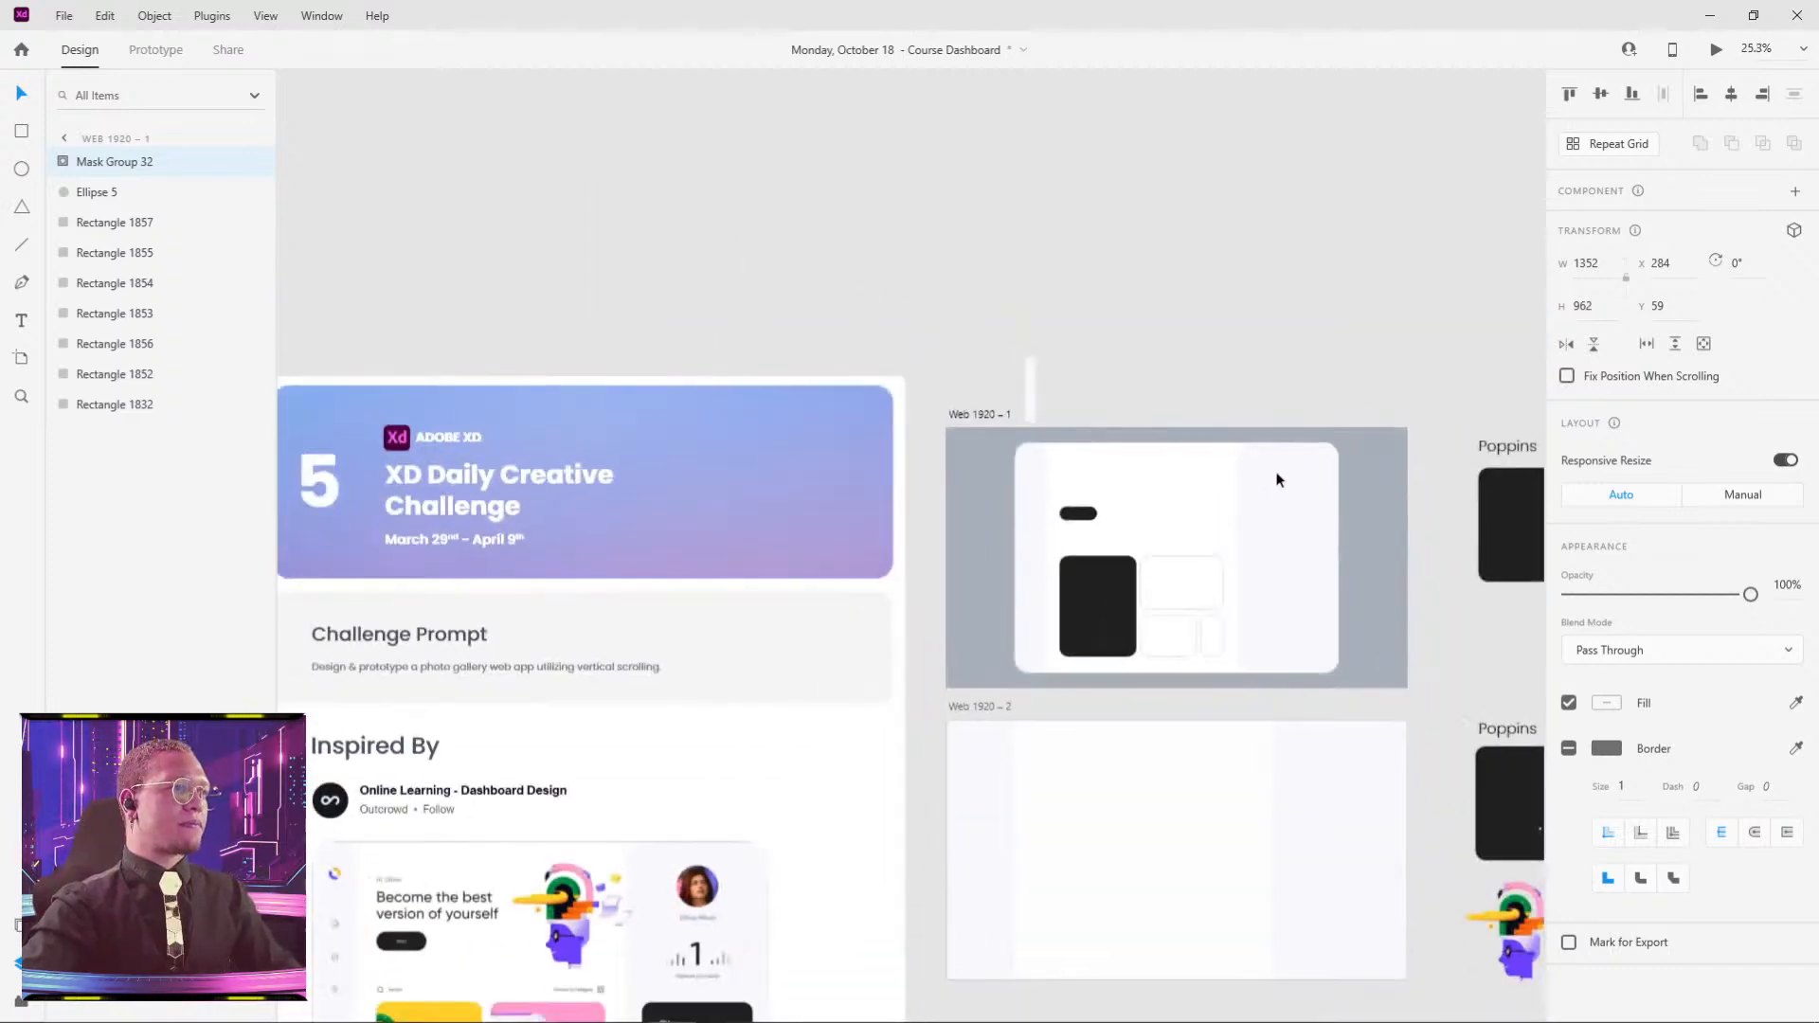
pyautogui.click(1296, 272)
pyautogui.scroll(4, 1317, 534)
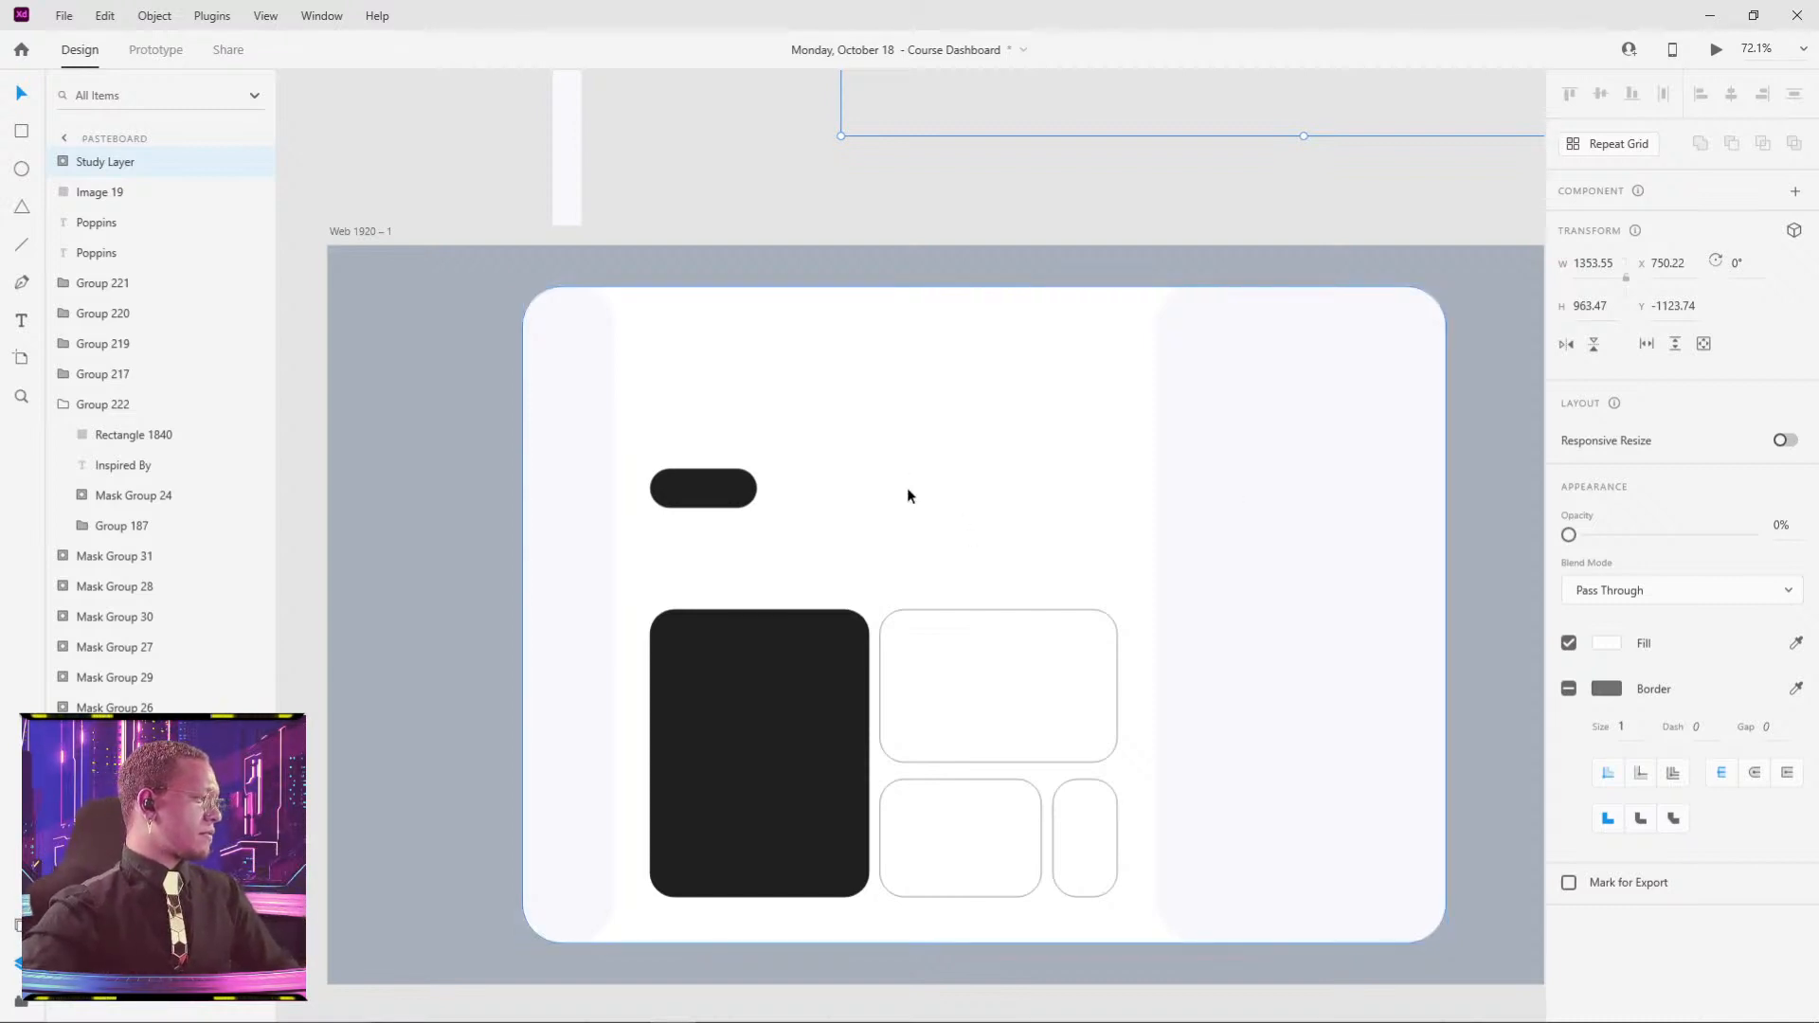
# - Inside the mask group, delete the L-shaped dark Rectangle 1852, using undo and redo to correct slips
pyautogui.click(1020, 225)
pyautogui.moveTo(880, 315); pyautogui.dragTo(850, 218)
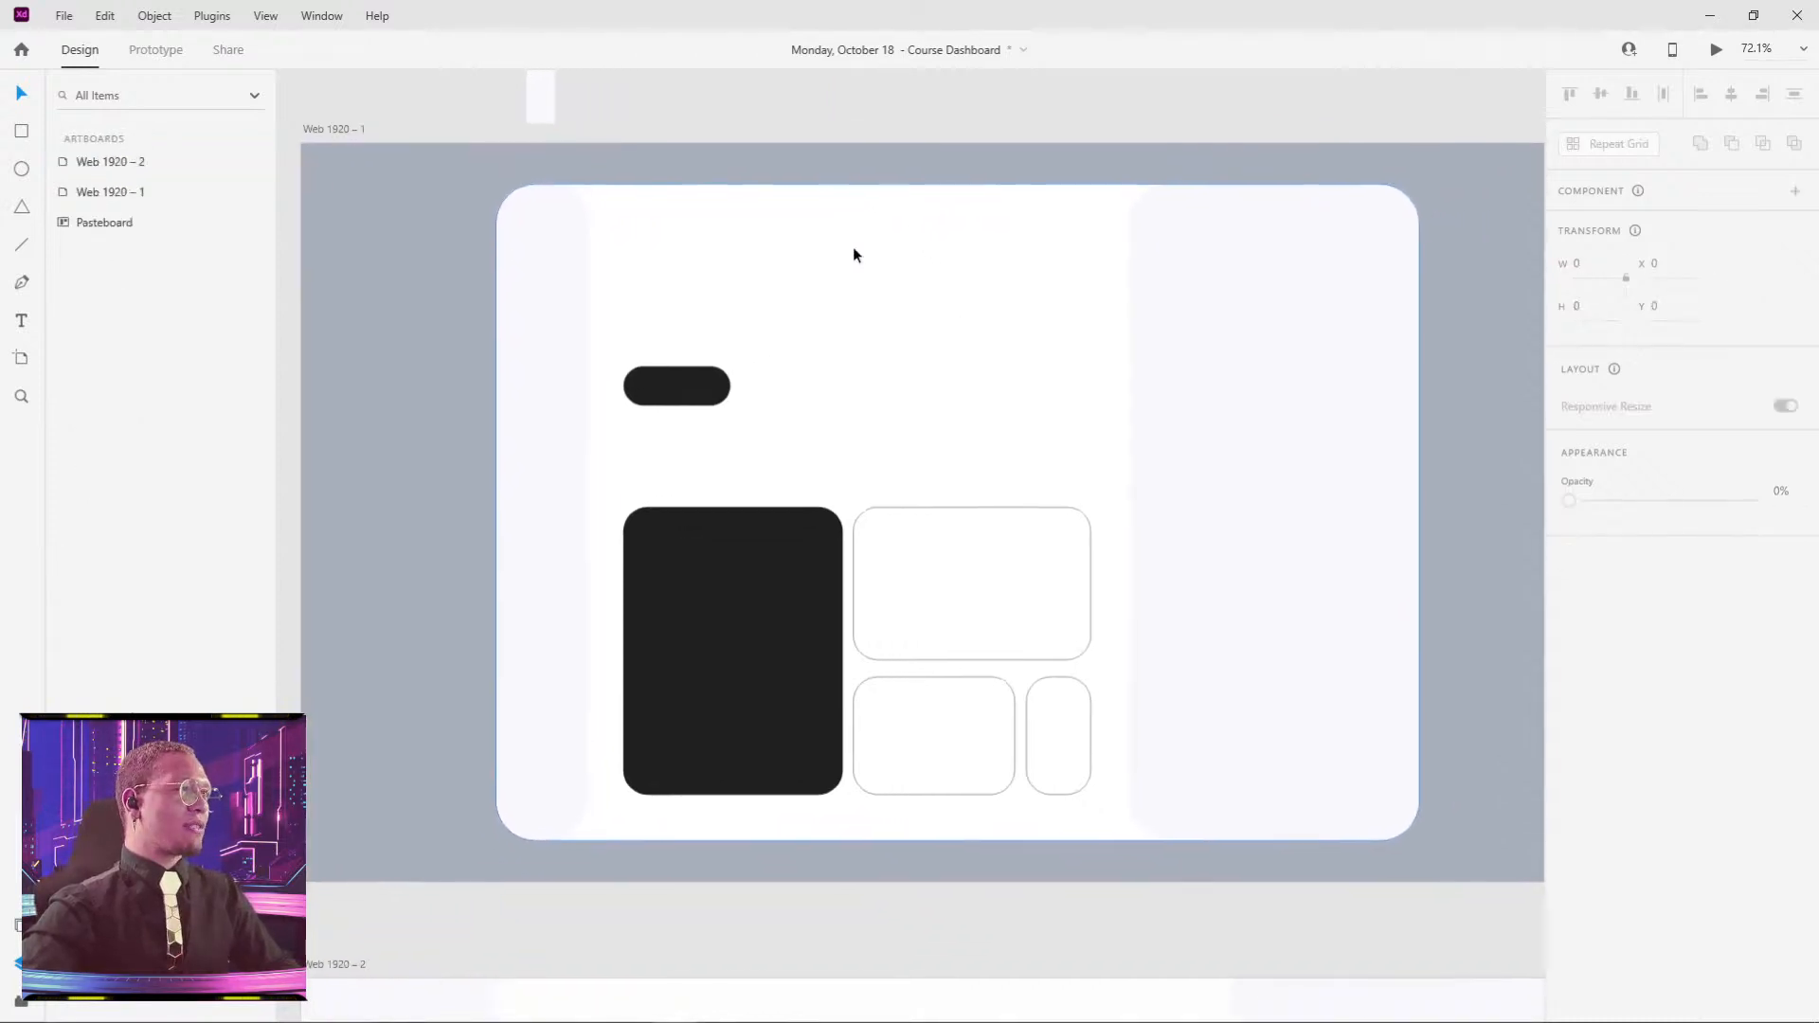
pyautogui.moveTo(1106, 418); pyautogui.dragTo(1022, 411)
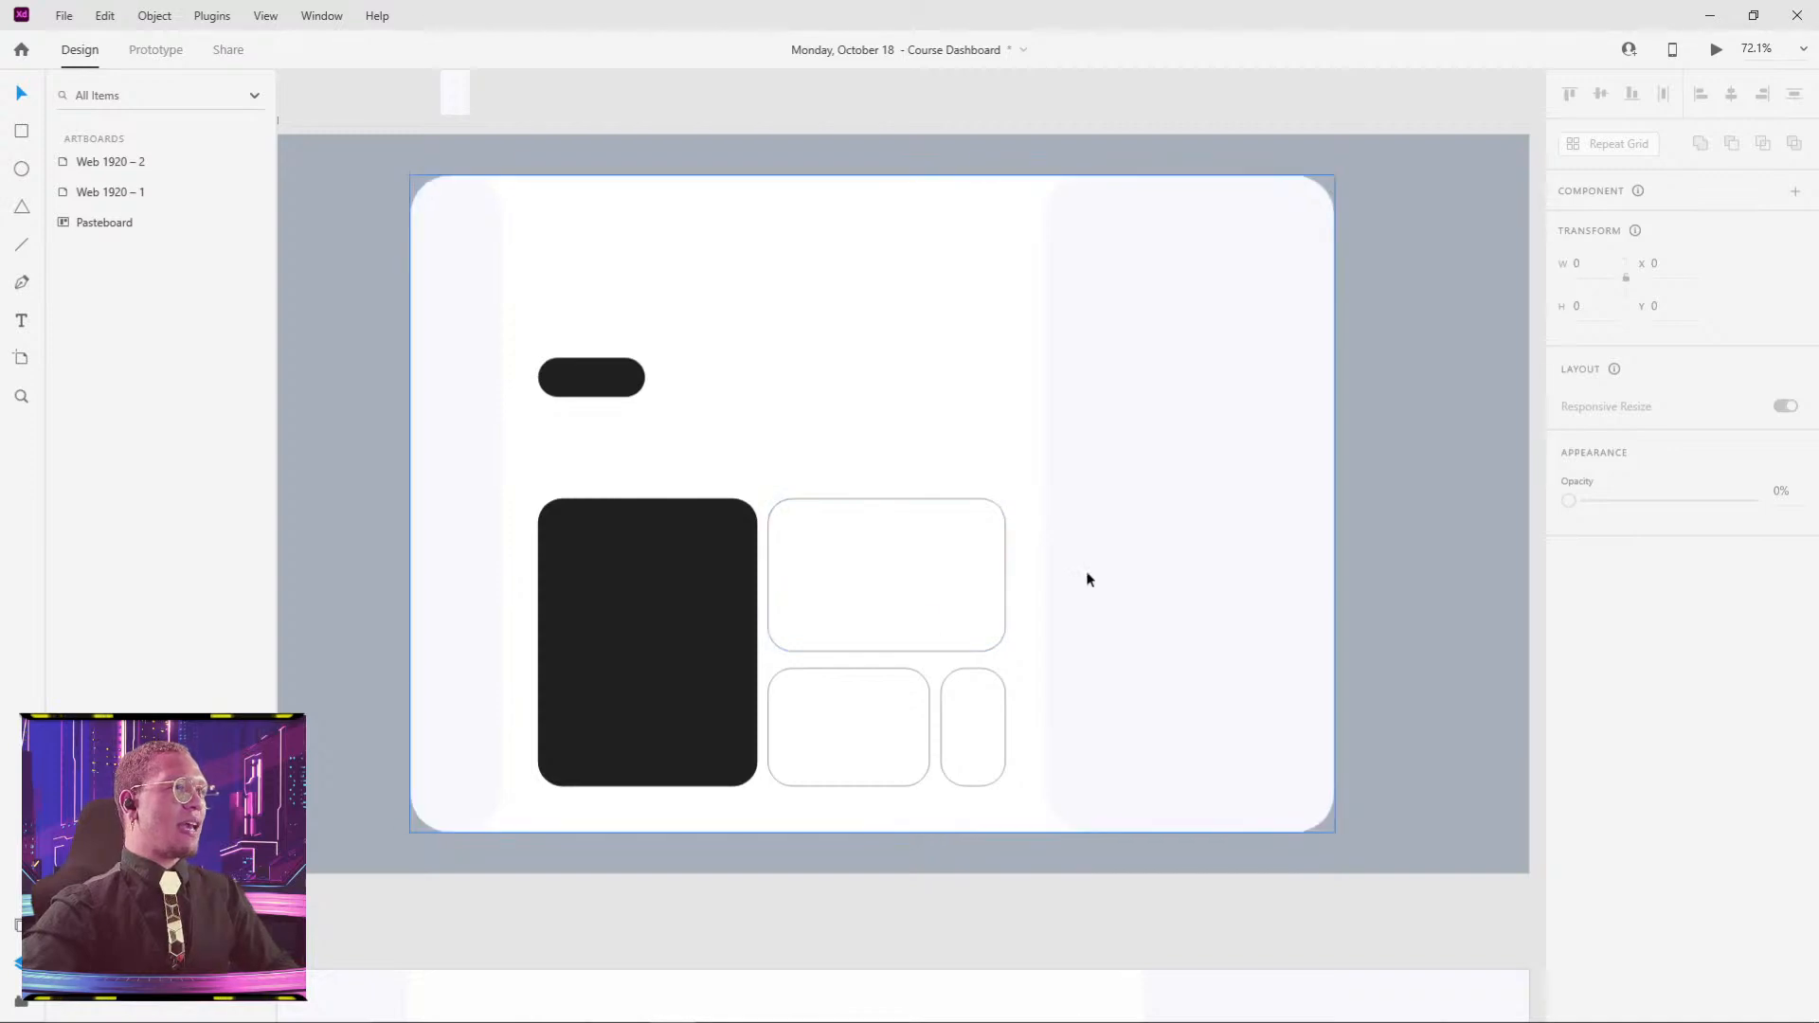
pyautogui.scroll(-4, 1187, 546)
pyautogui.click(1202, 520)
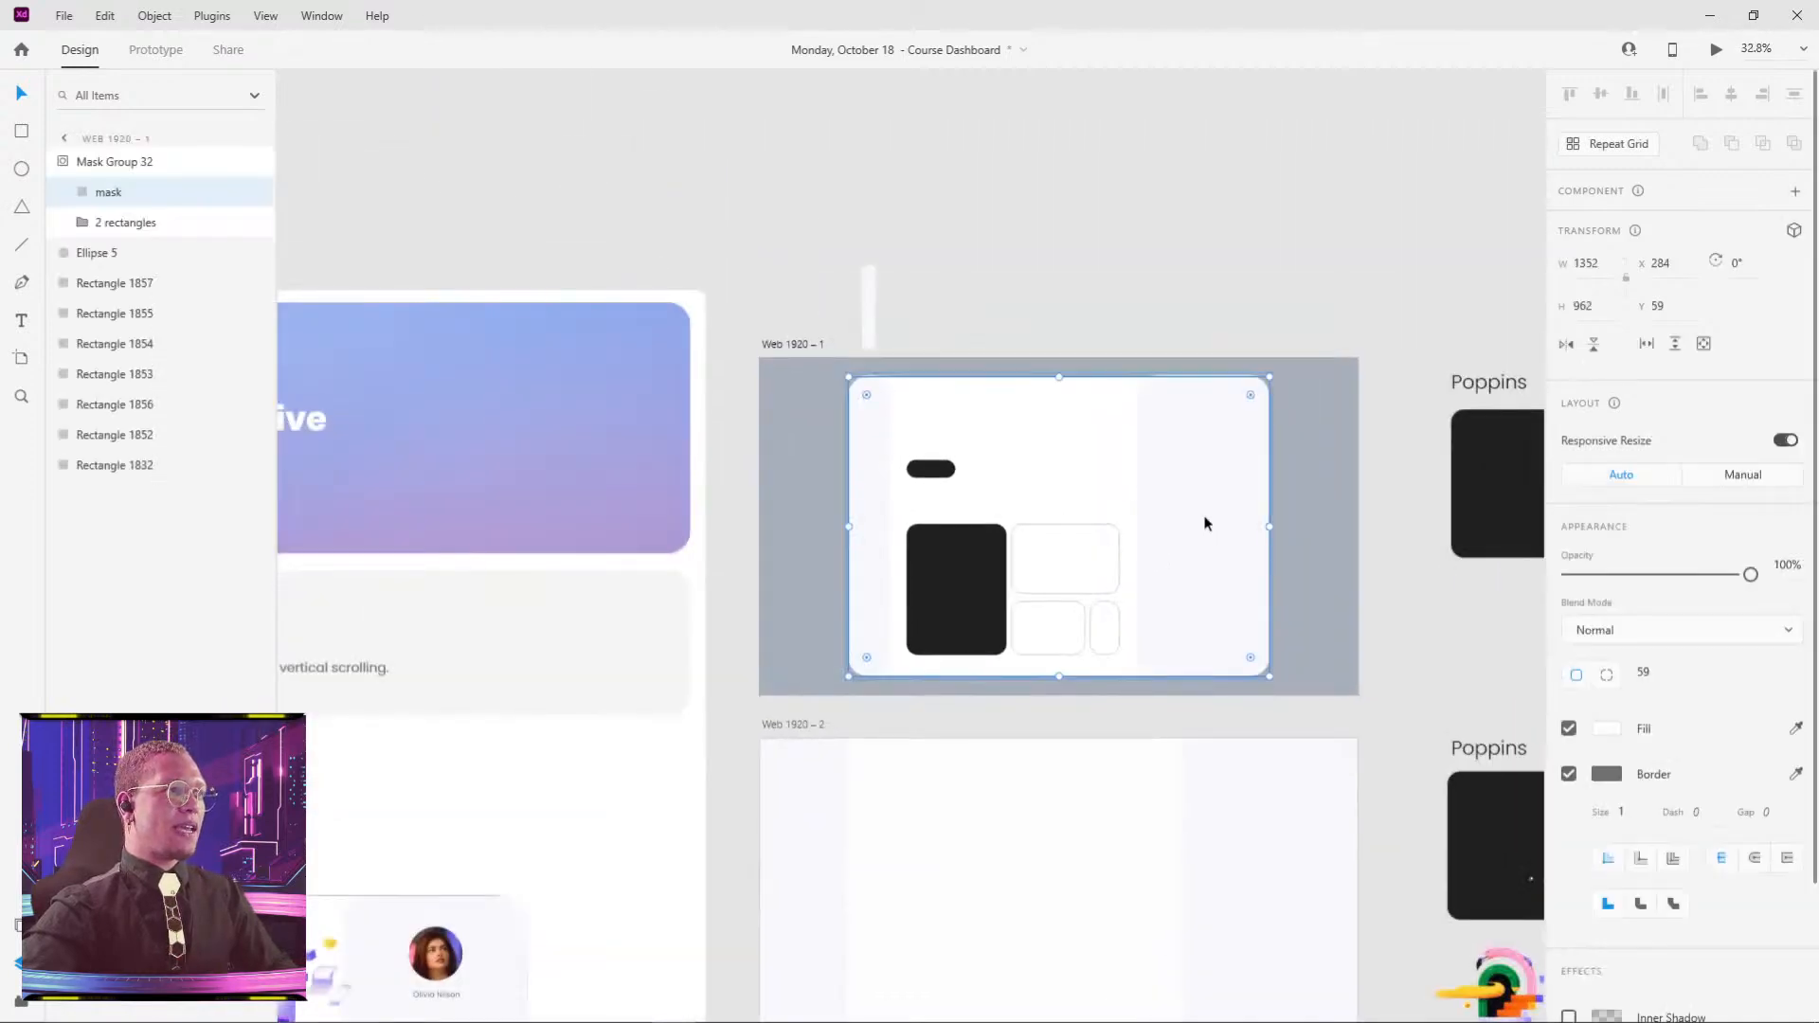
pyautogui.doubleClick(1202, 509)
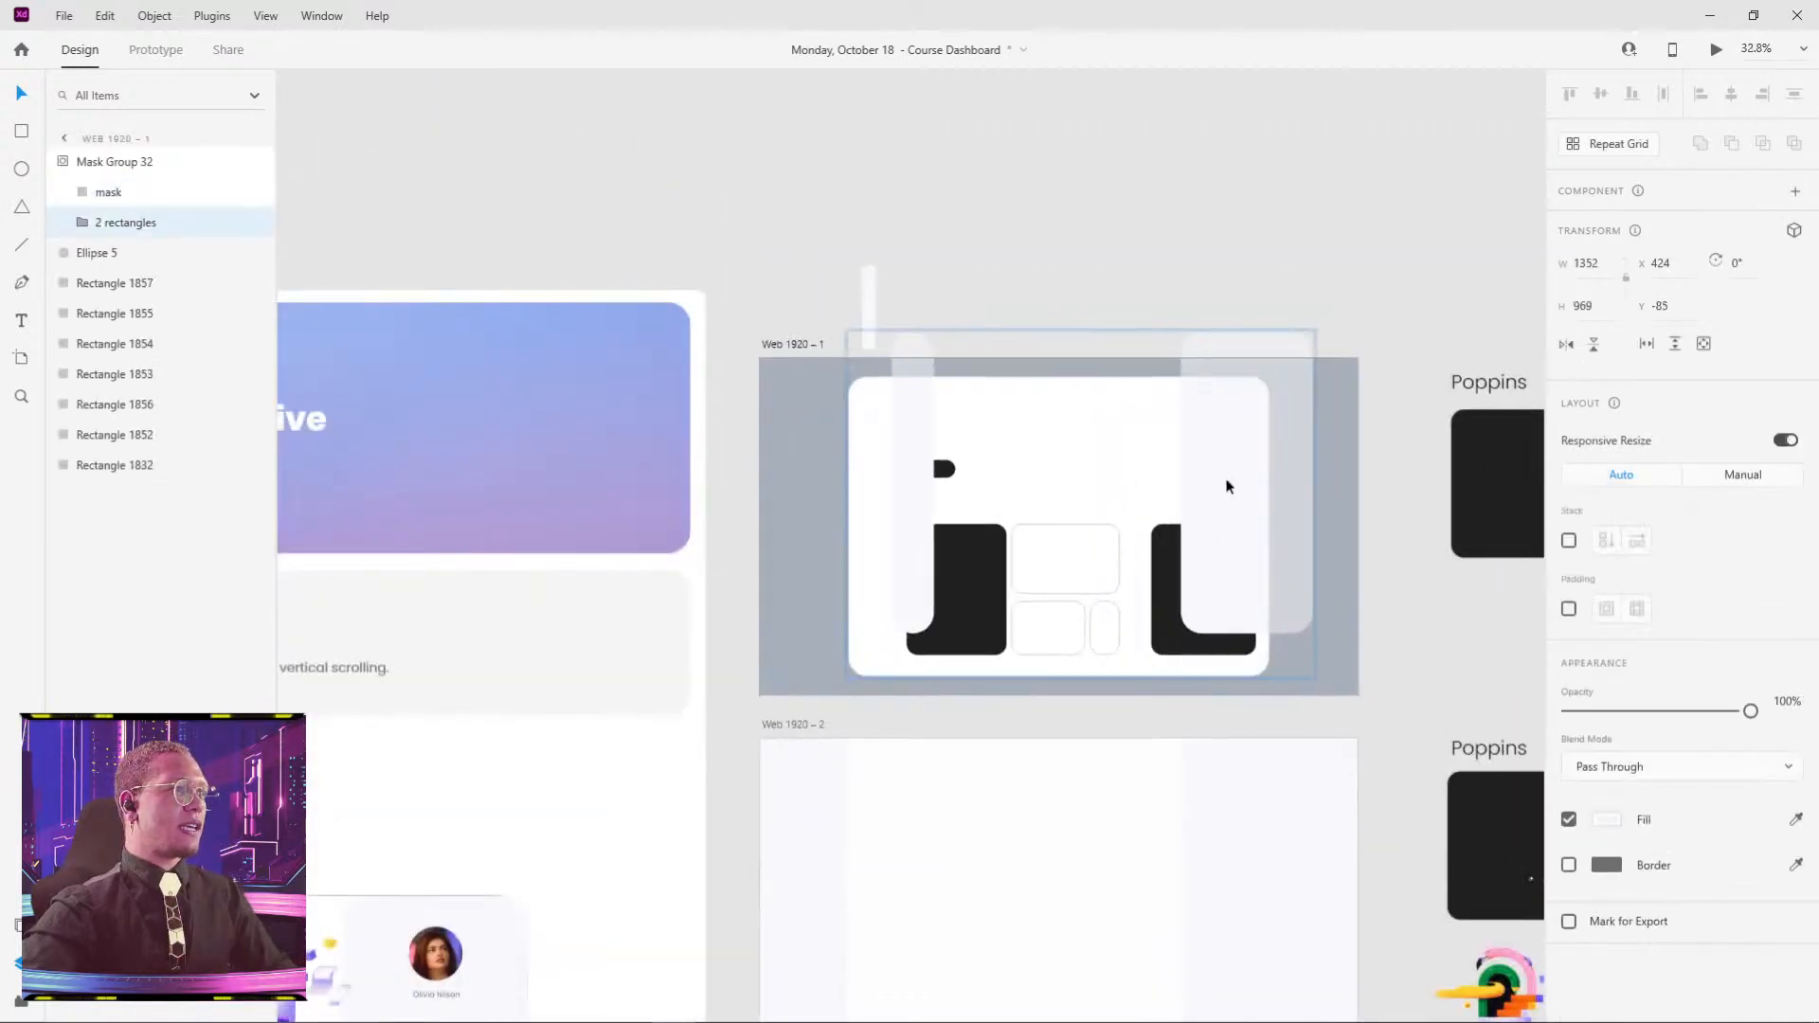
pyautogui.click(1161, 559)
pyautogui.press('Delete')
pyautogui.hotkey('ctrl', 'z')
pyautogui.hotkey('ctrl', 'z')
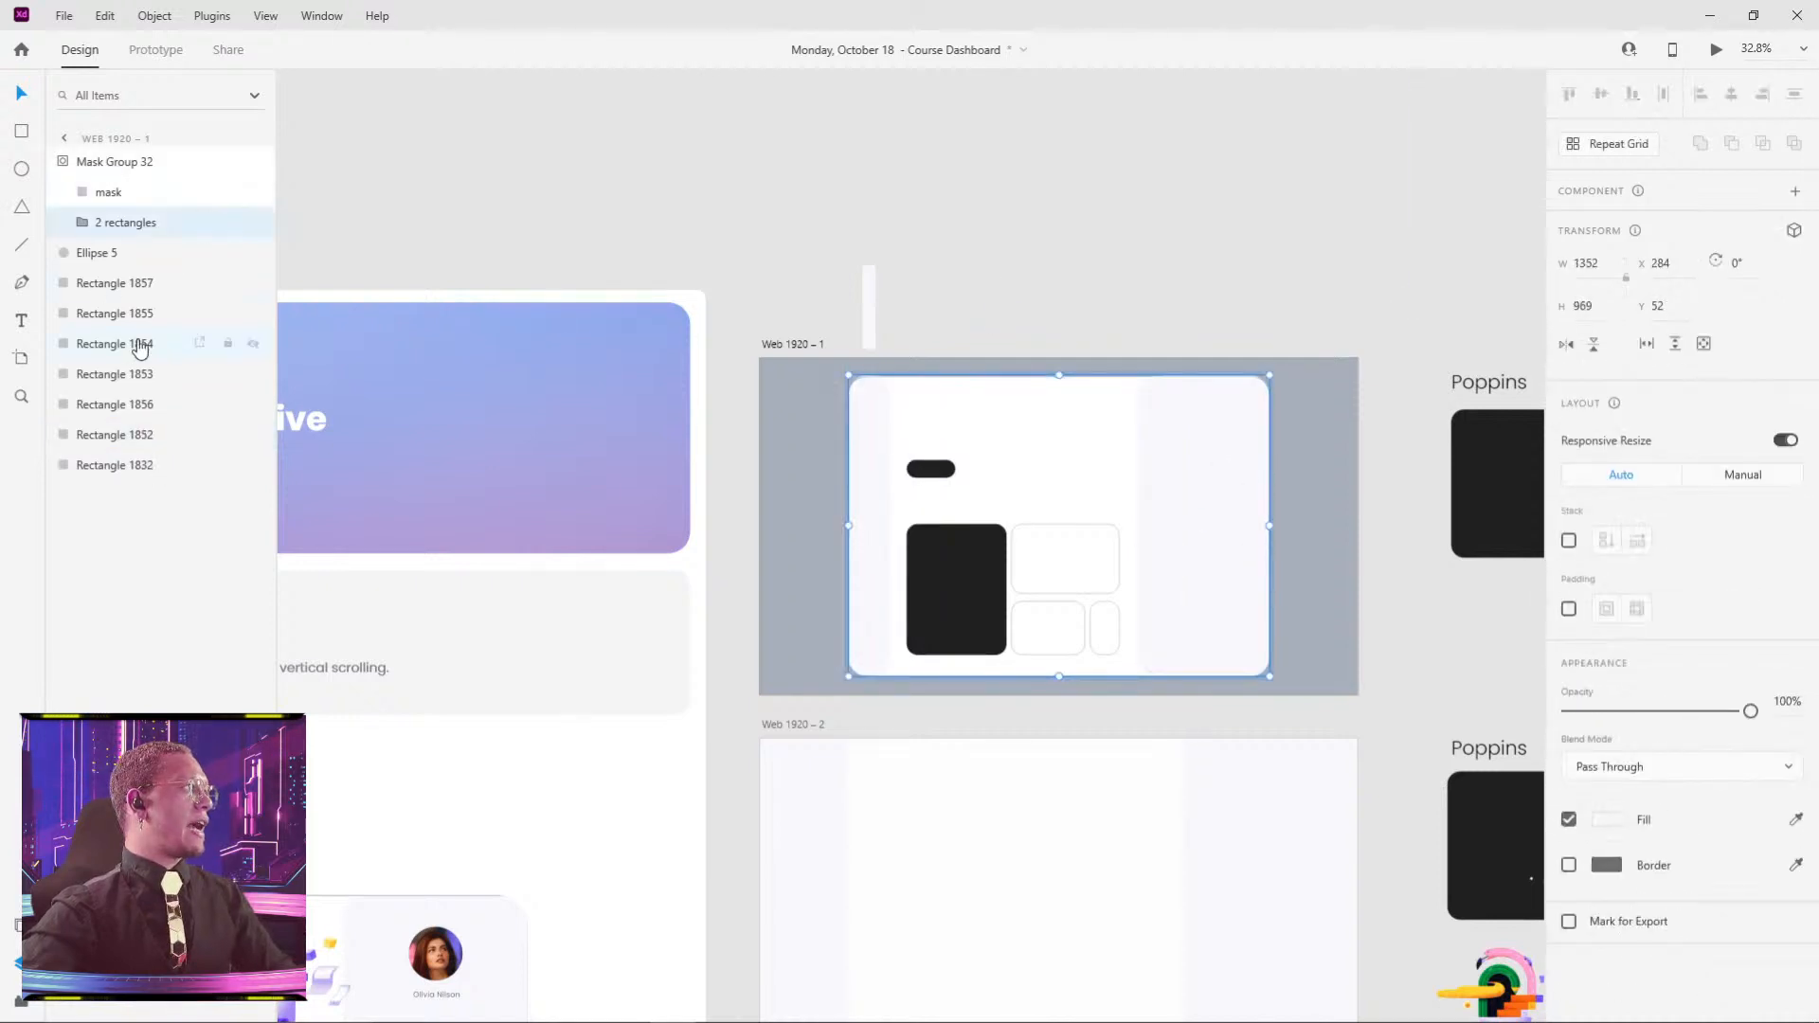
pyautogui.hotkey('ctrl', 'shift', 'z')
pyautogui.click(1164, 564)
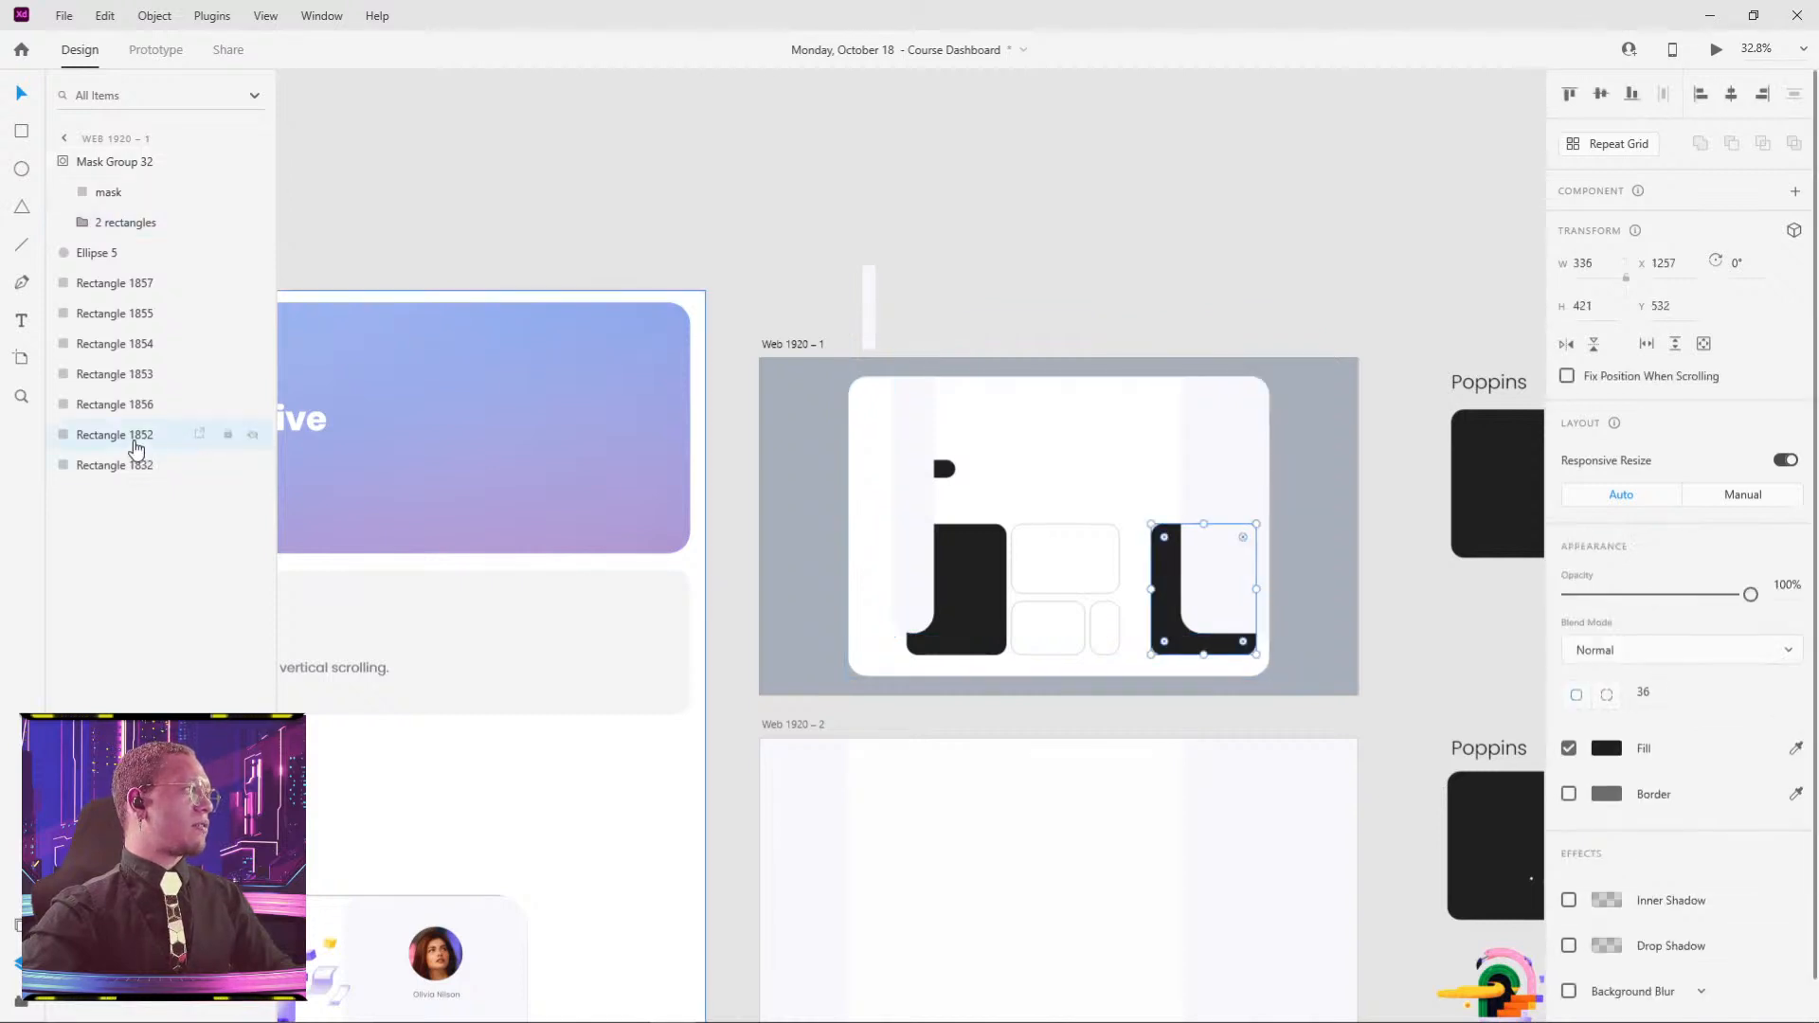
pyautogui.hotkey('ctrl', 'z')
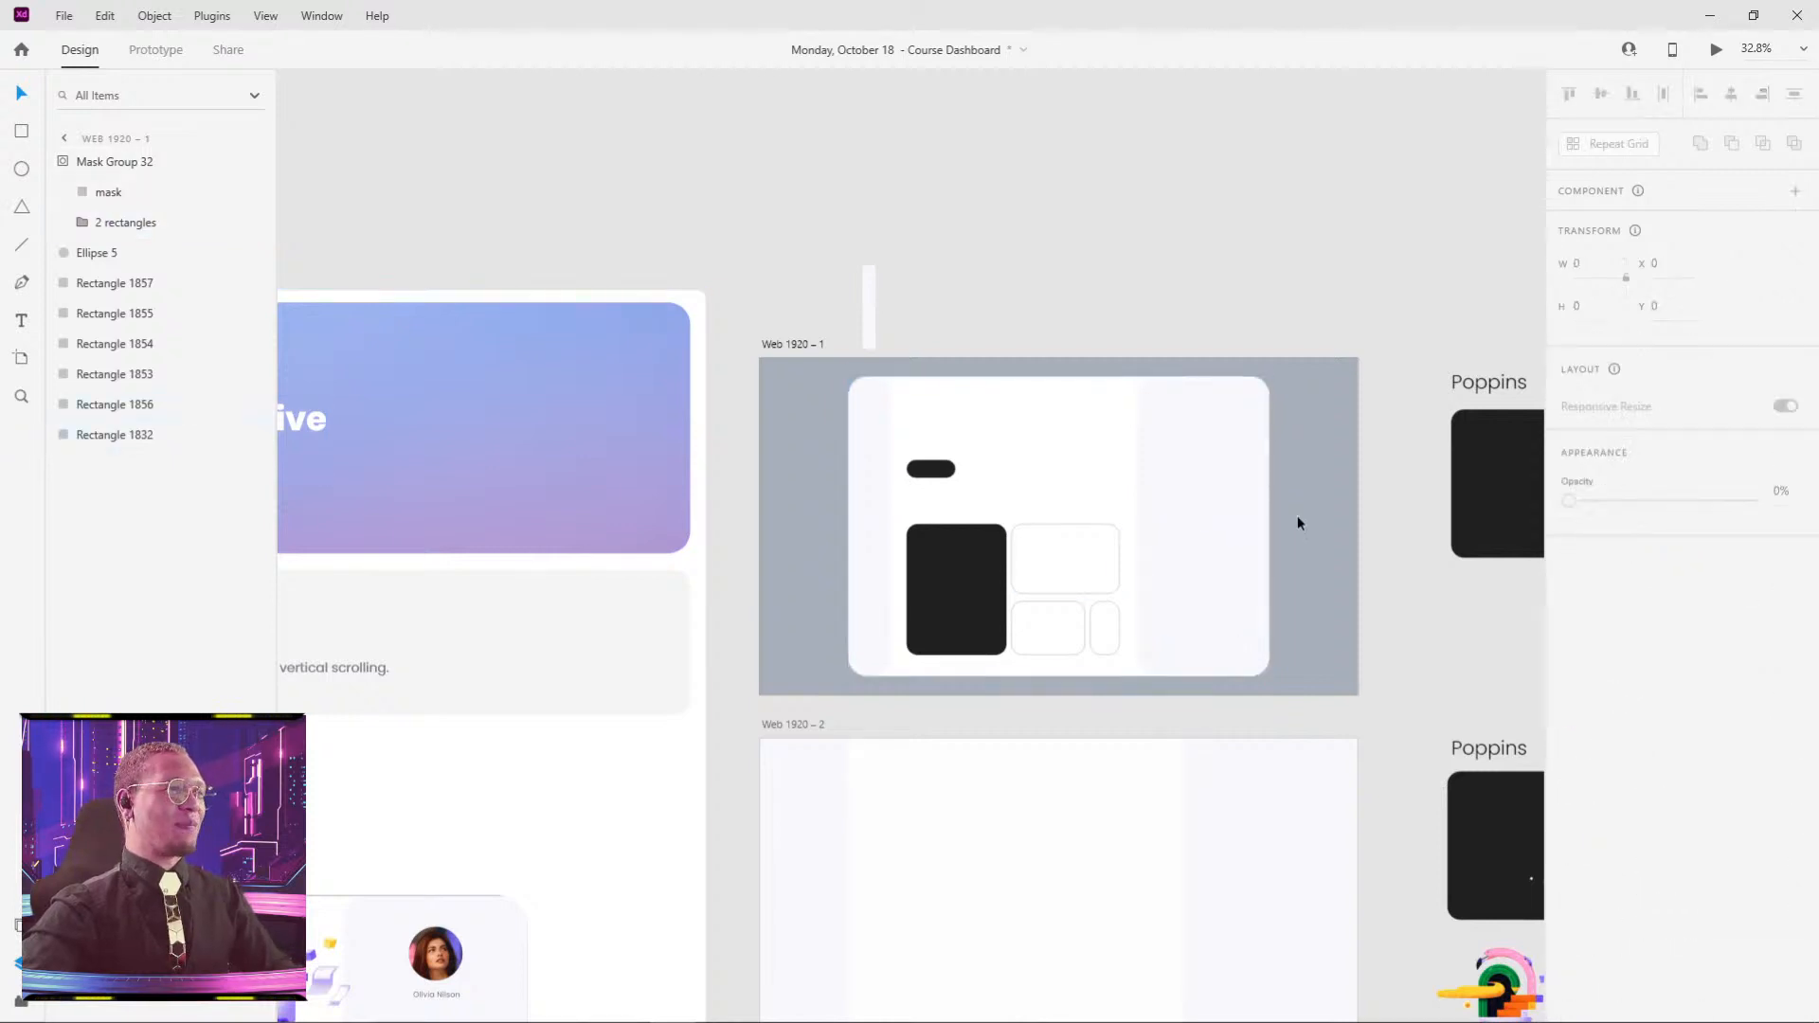
pyautogui.hotkey('ctrl', 'v')
# - Deselect everything with the right black card restored, then pan toward the Poppins swatch boards
pyautogui.click(1324, 285)
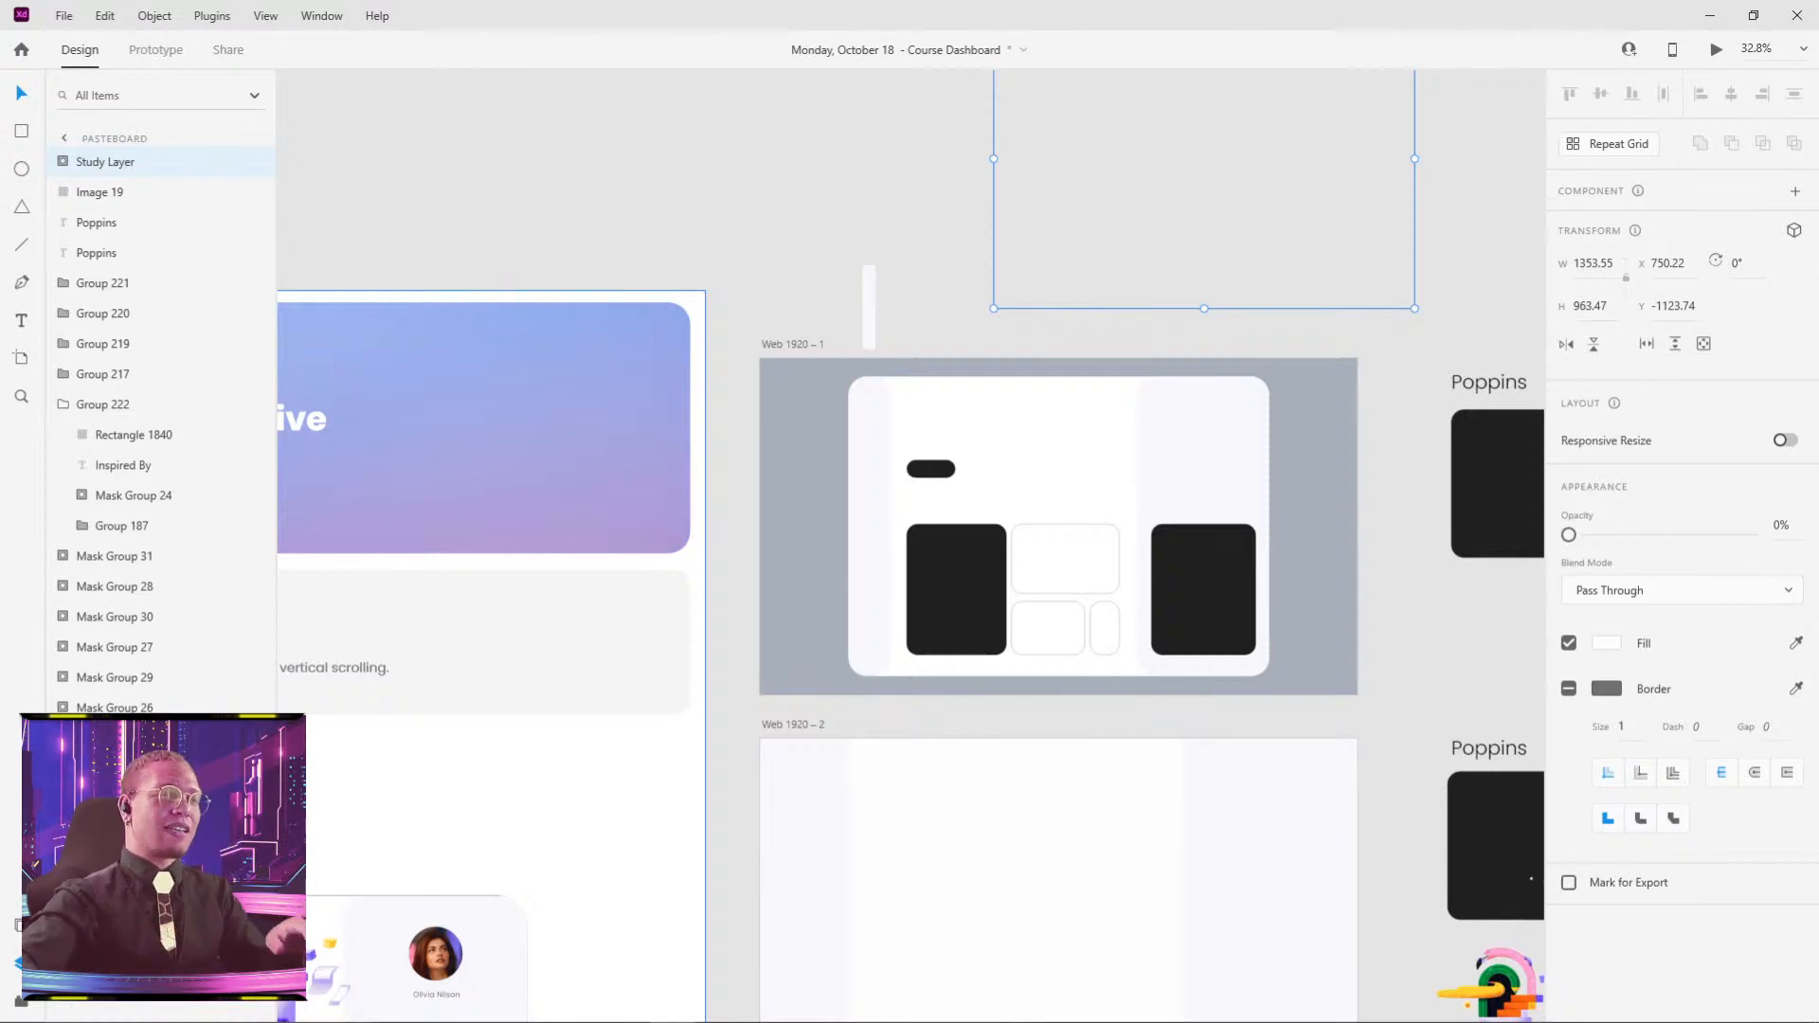
pyautogui.click(1403, 524)
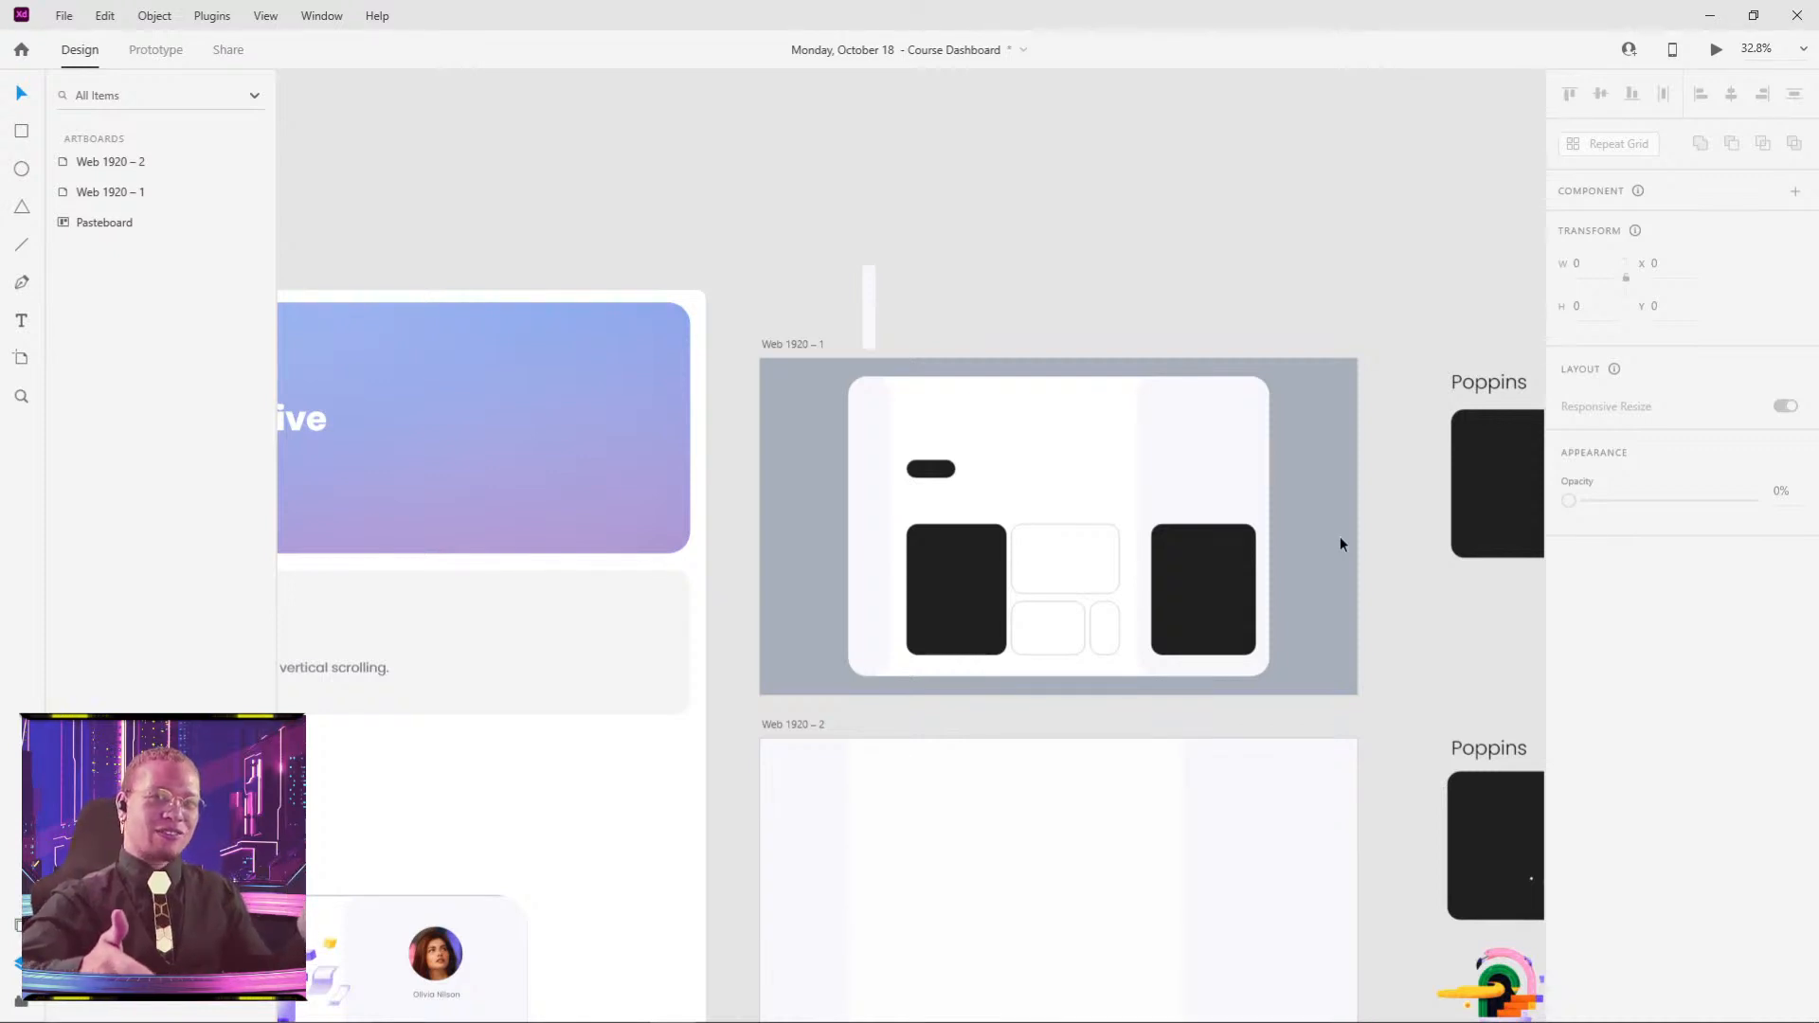
pyautogui.moveTo(1377, 583); pyautogui.dragTo(964, 523)
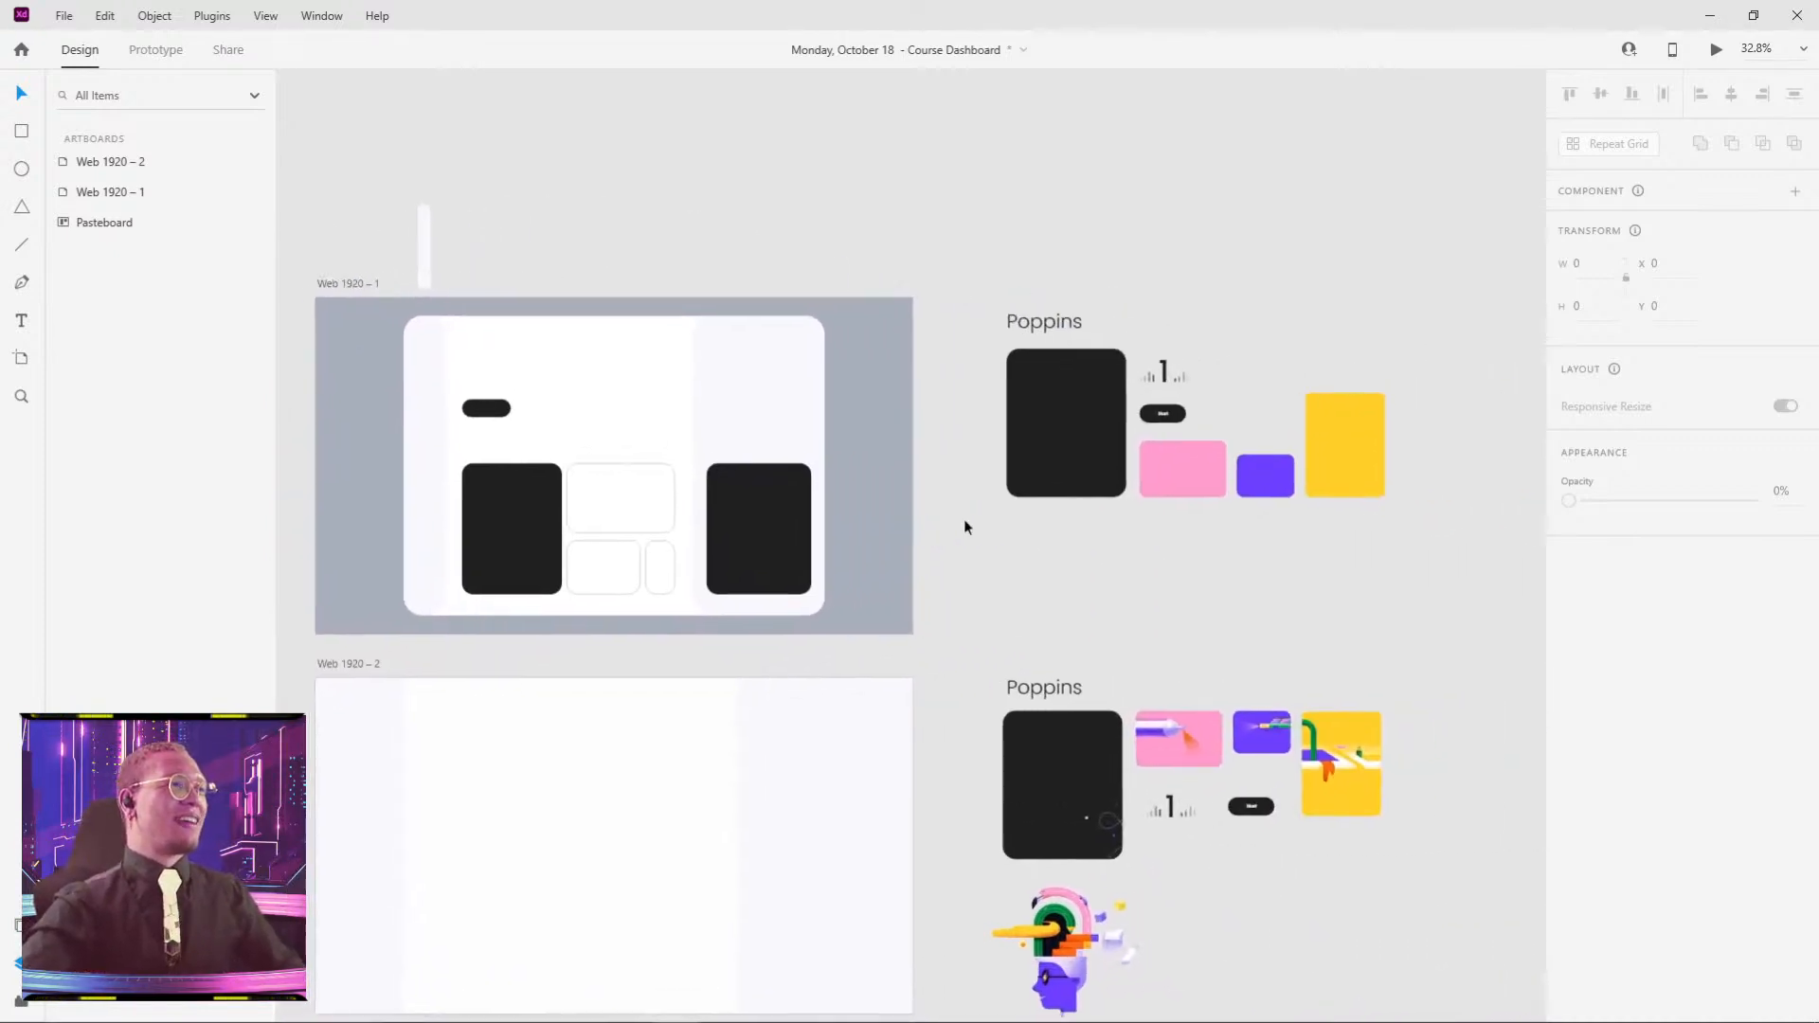
# - Fill the upper middle card pink, the lower middle card purple and the tall left card yellow from the Poppins swatches
pyautogui.moveTo(552, 564); pyautogui.dragTo(784, 508)
pyautogui.scroll(-5, 952, 431)
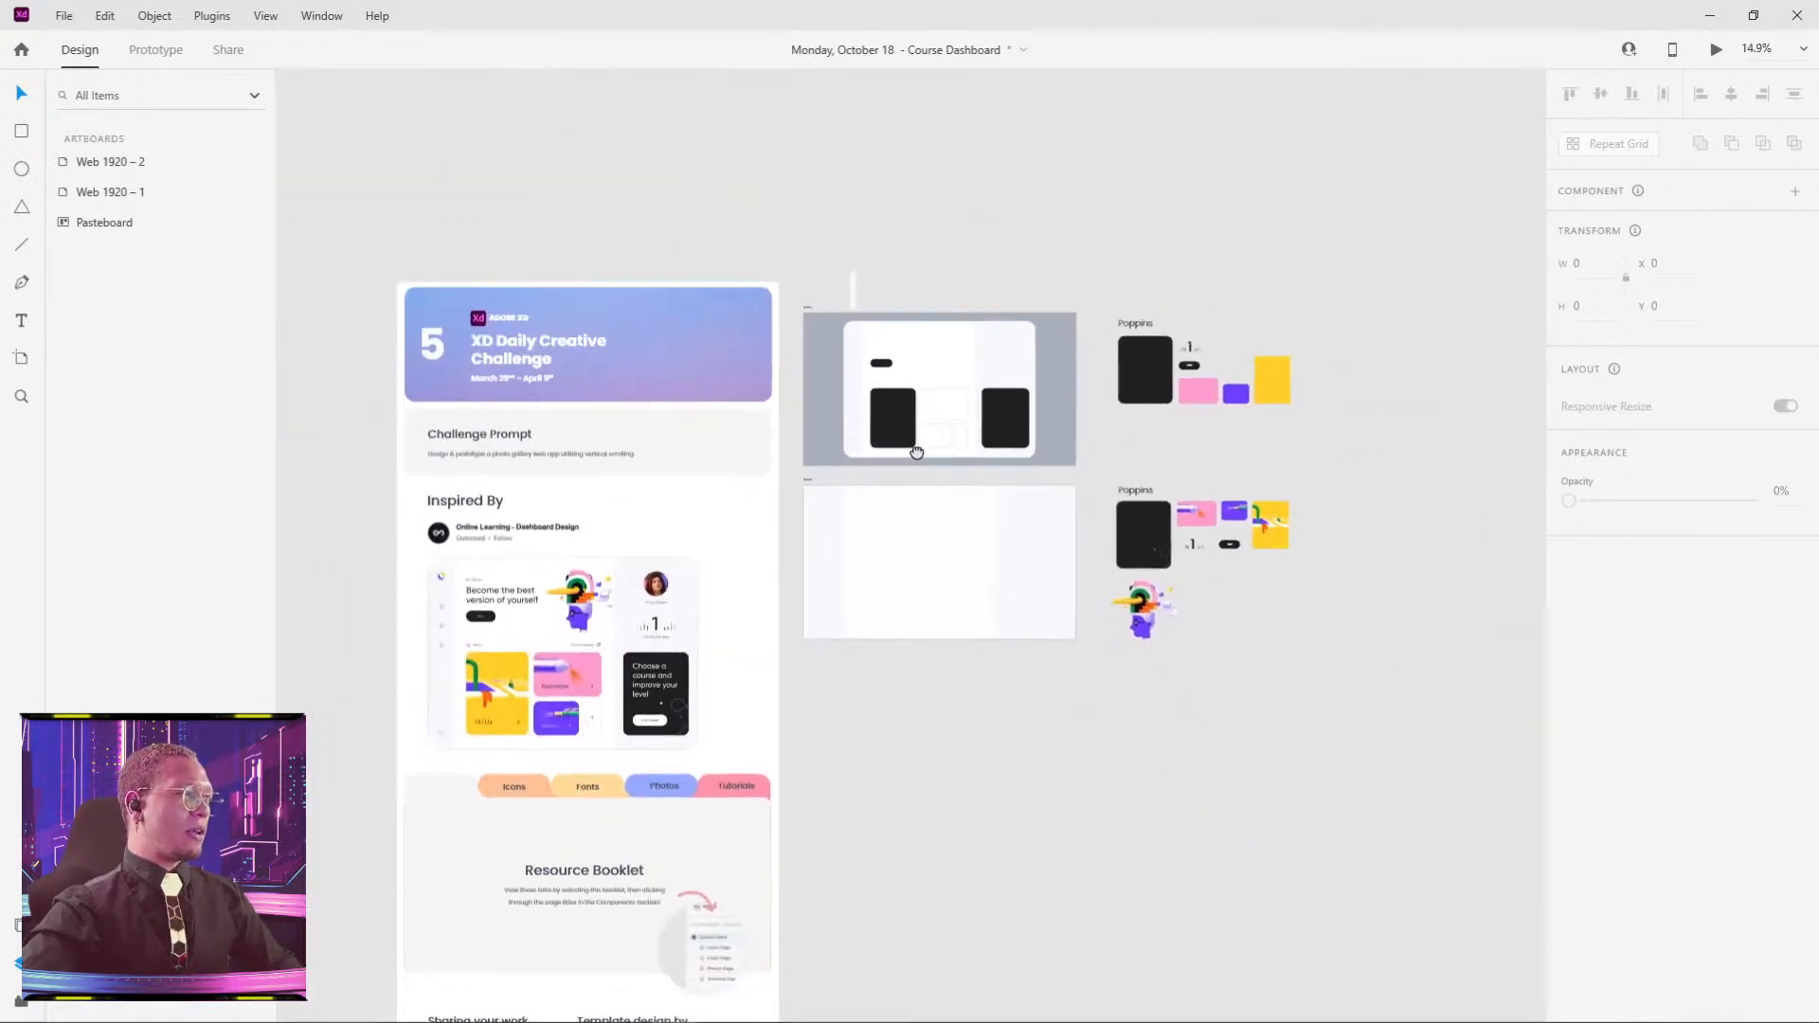
pyautogui.click(963, 410)
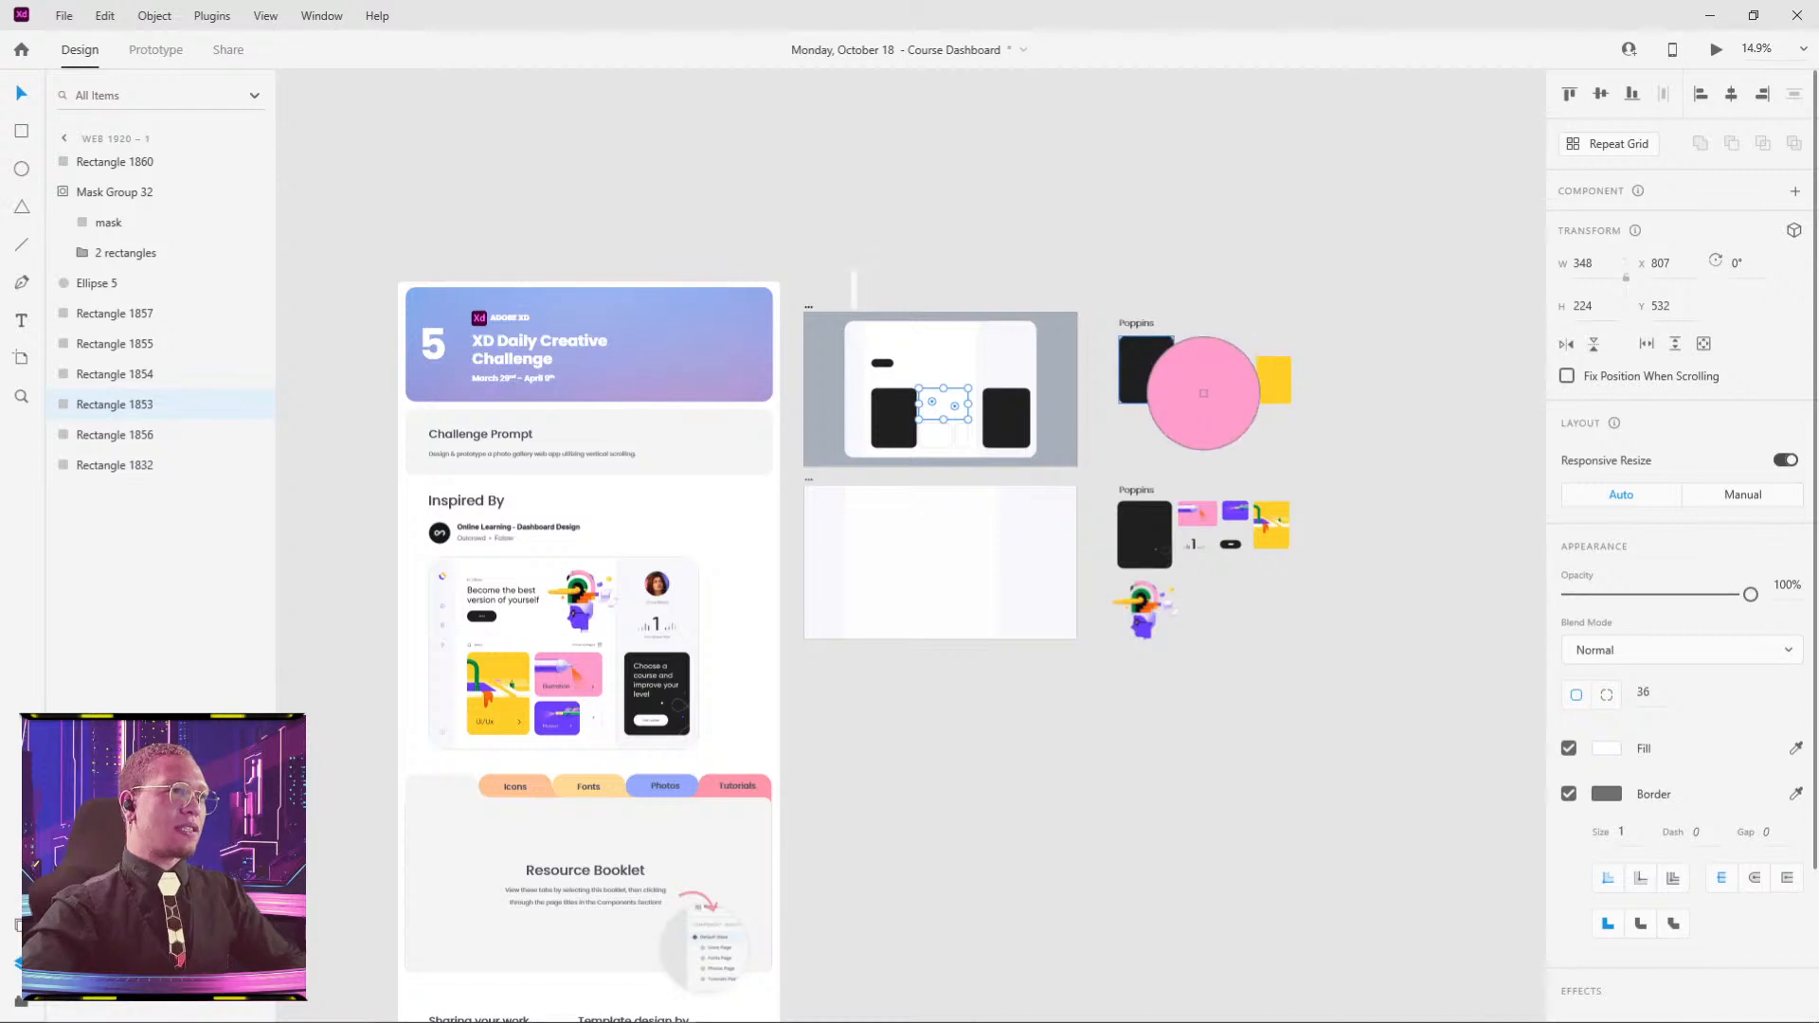
pyautogui.click(1198, 390)
pyautogui.click(942, 439)
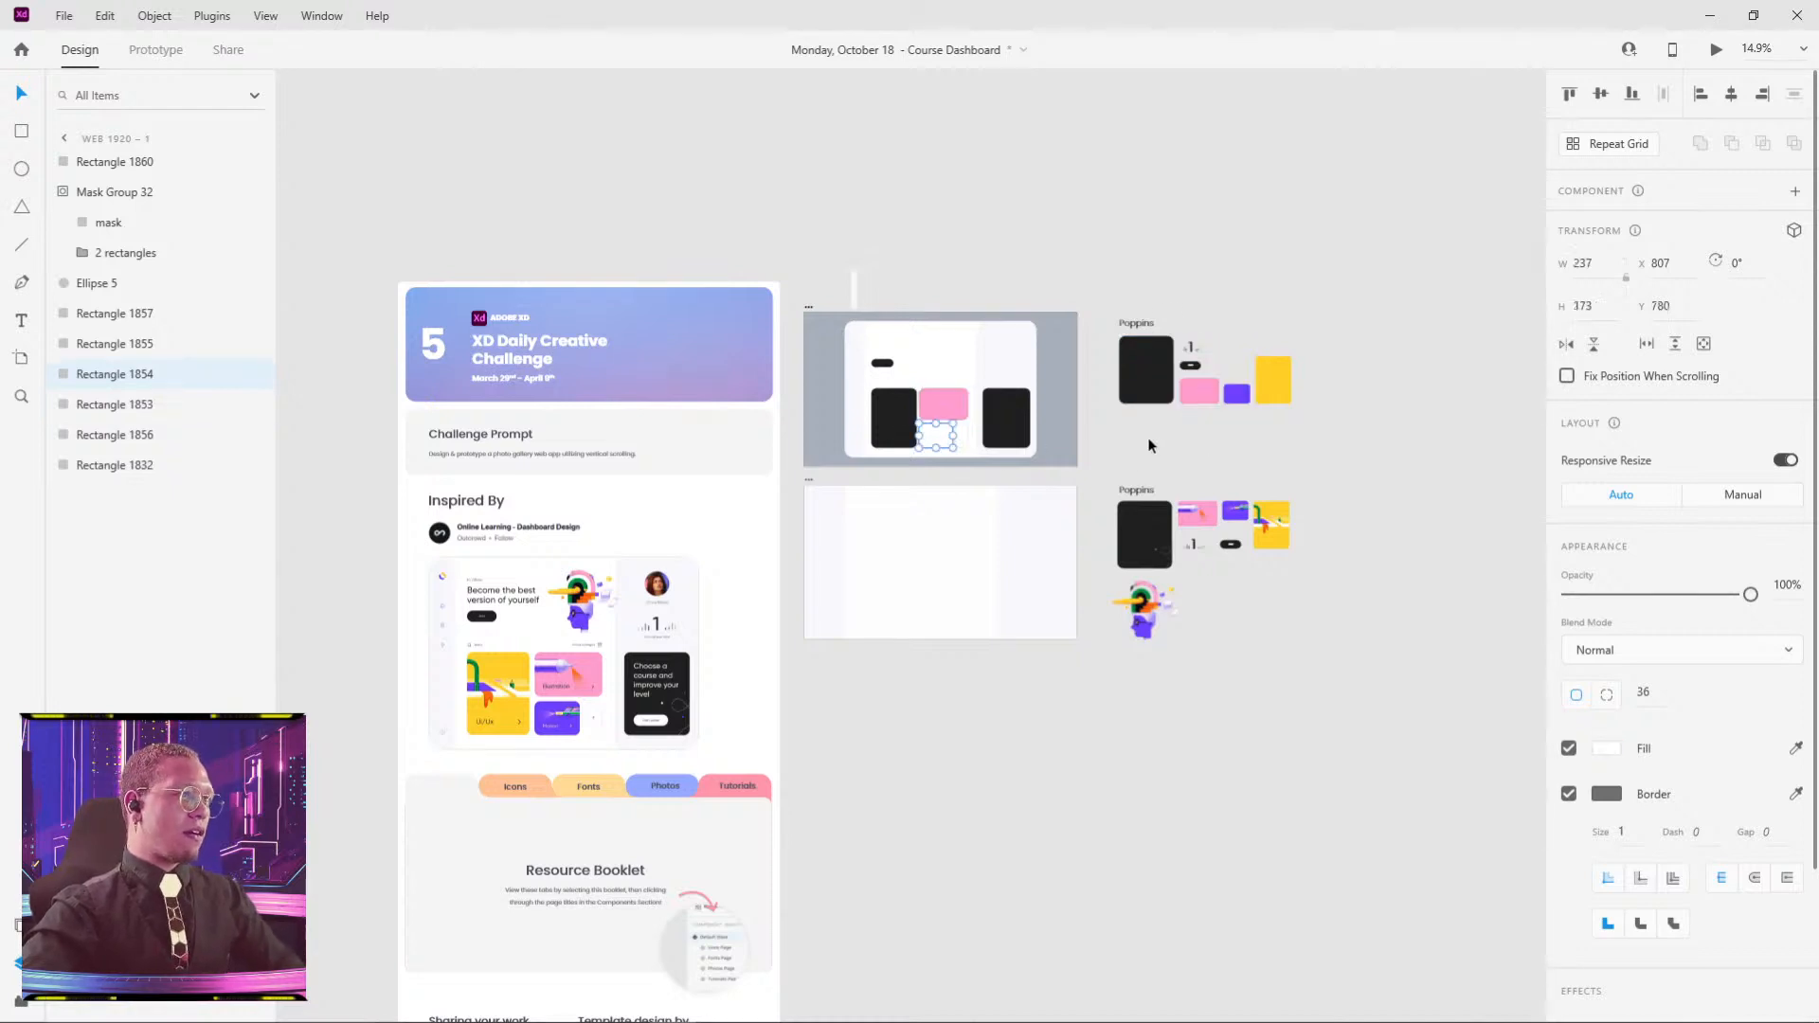
pyautogui.click(1232, 512)
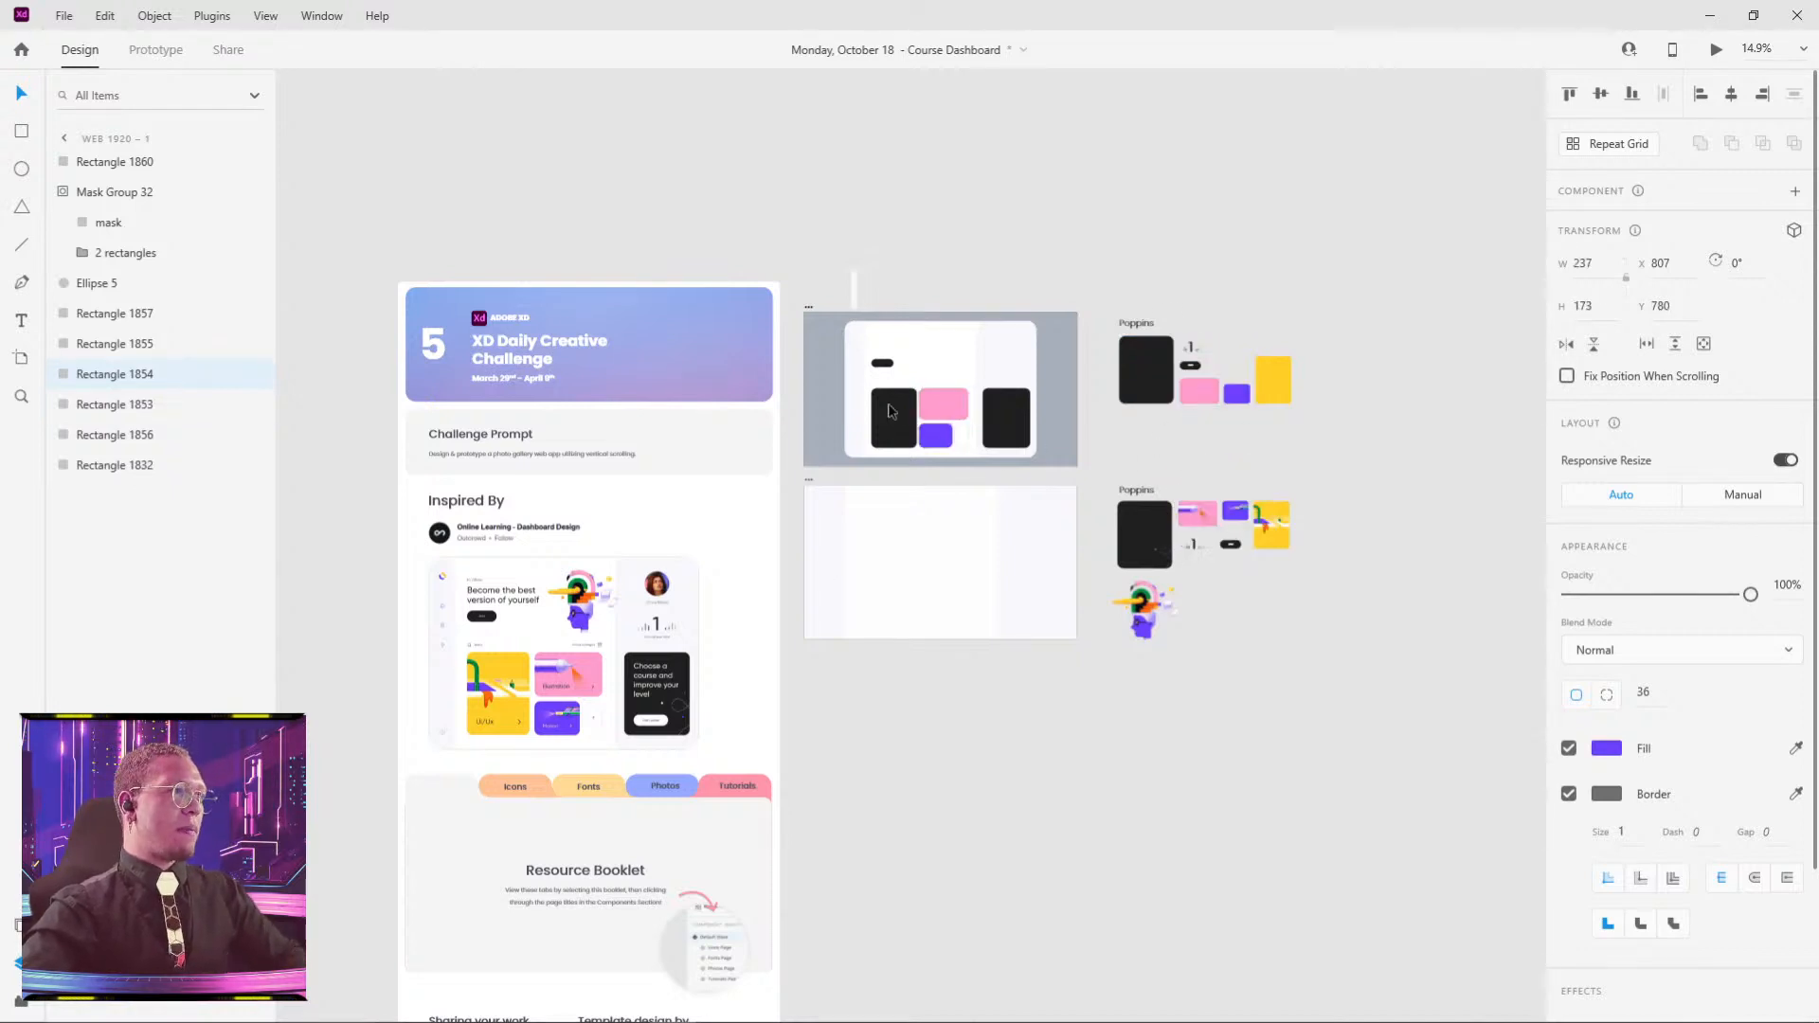
pyautogui.click(889, 412)
pyautogui.press('i')
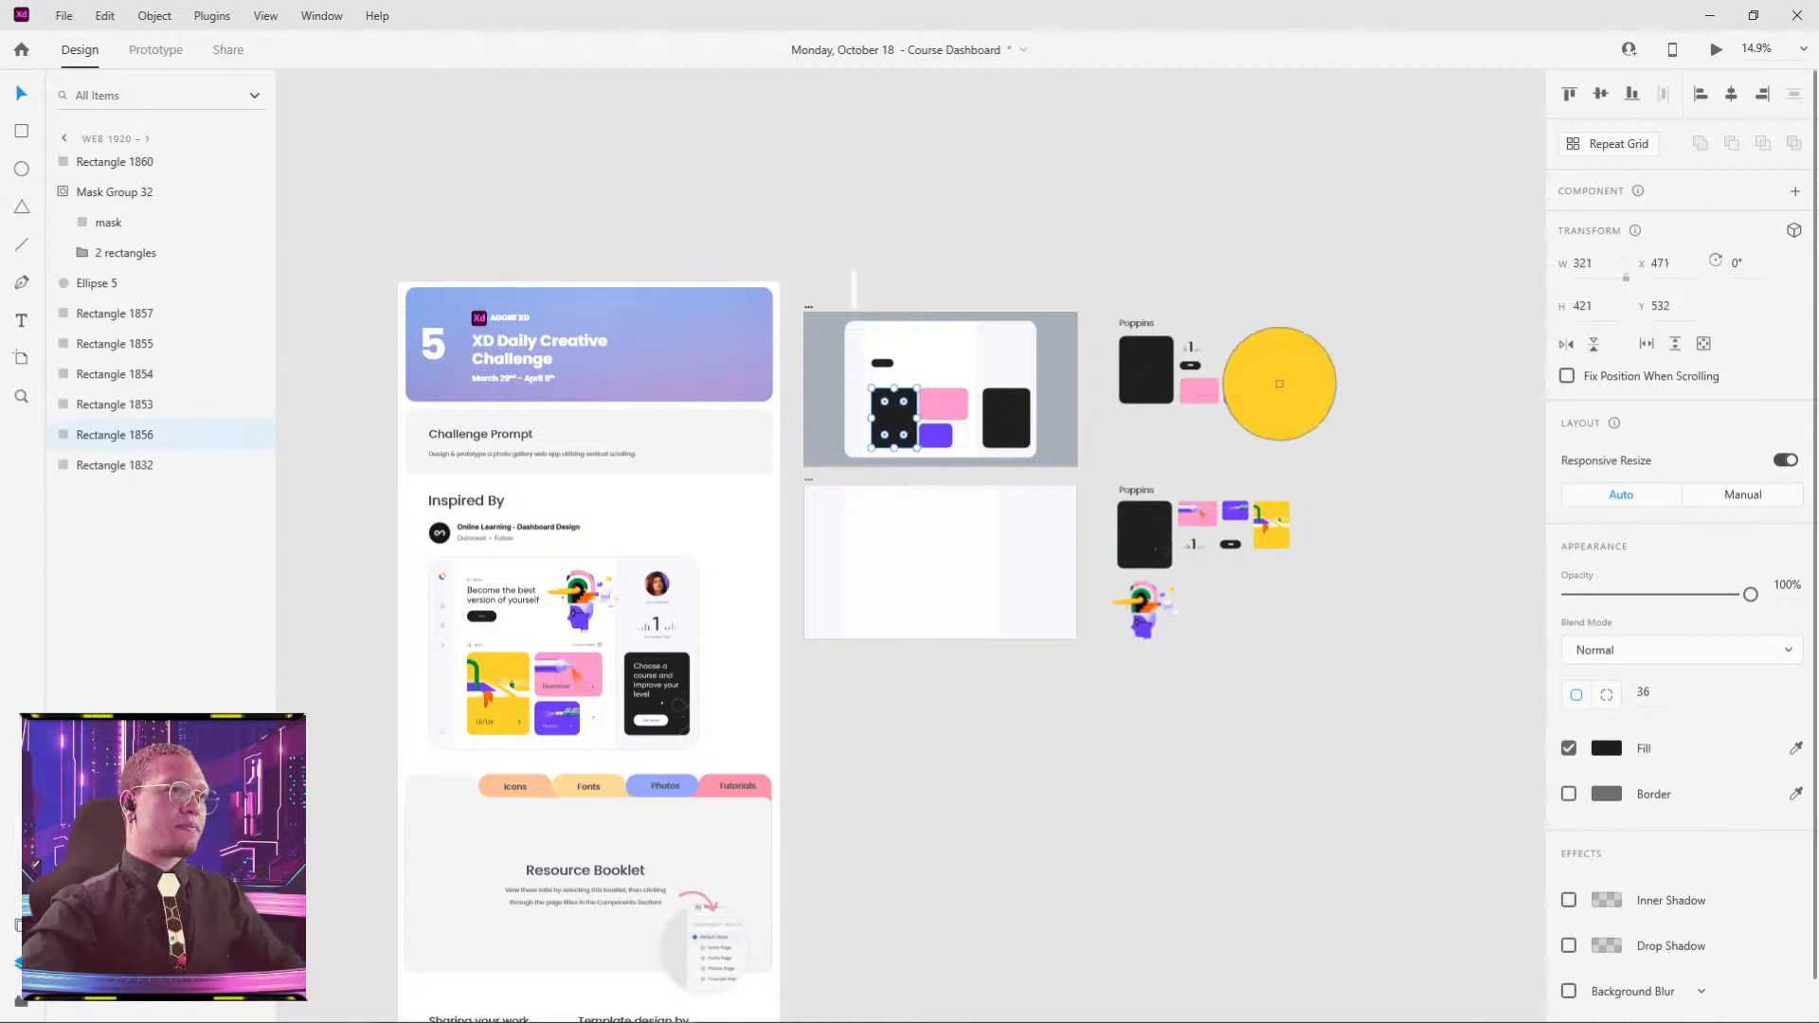
pyautogui.click(1279, 384)
pyautogui.click(932, 524)
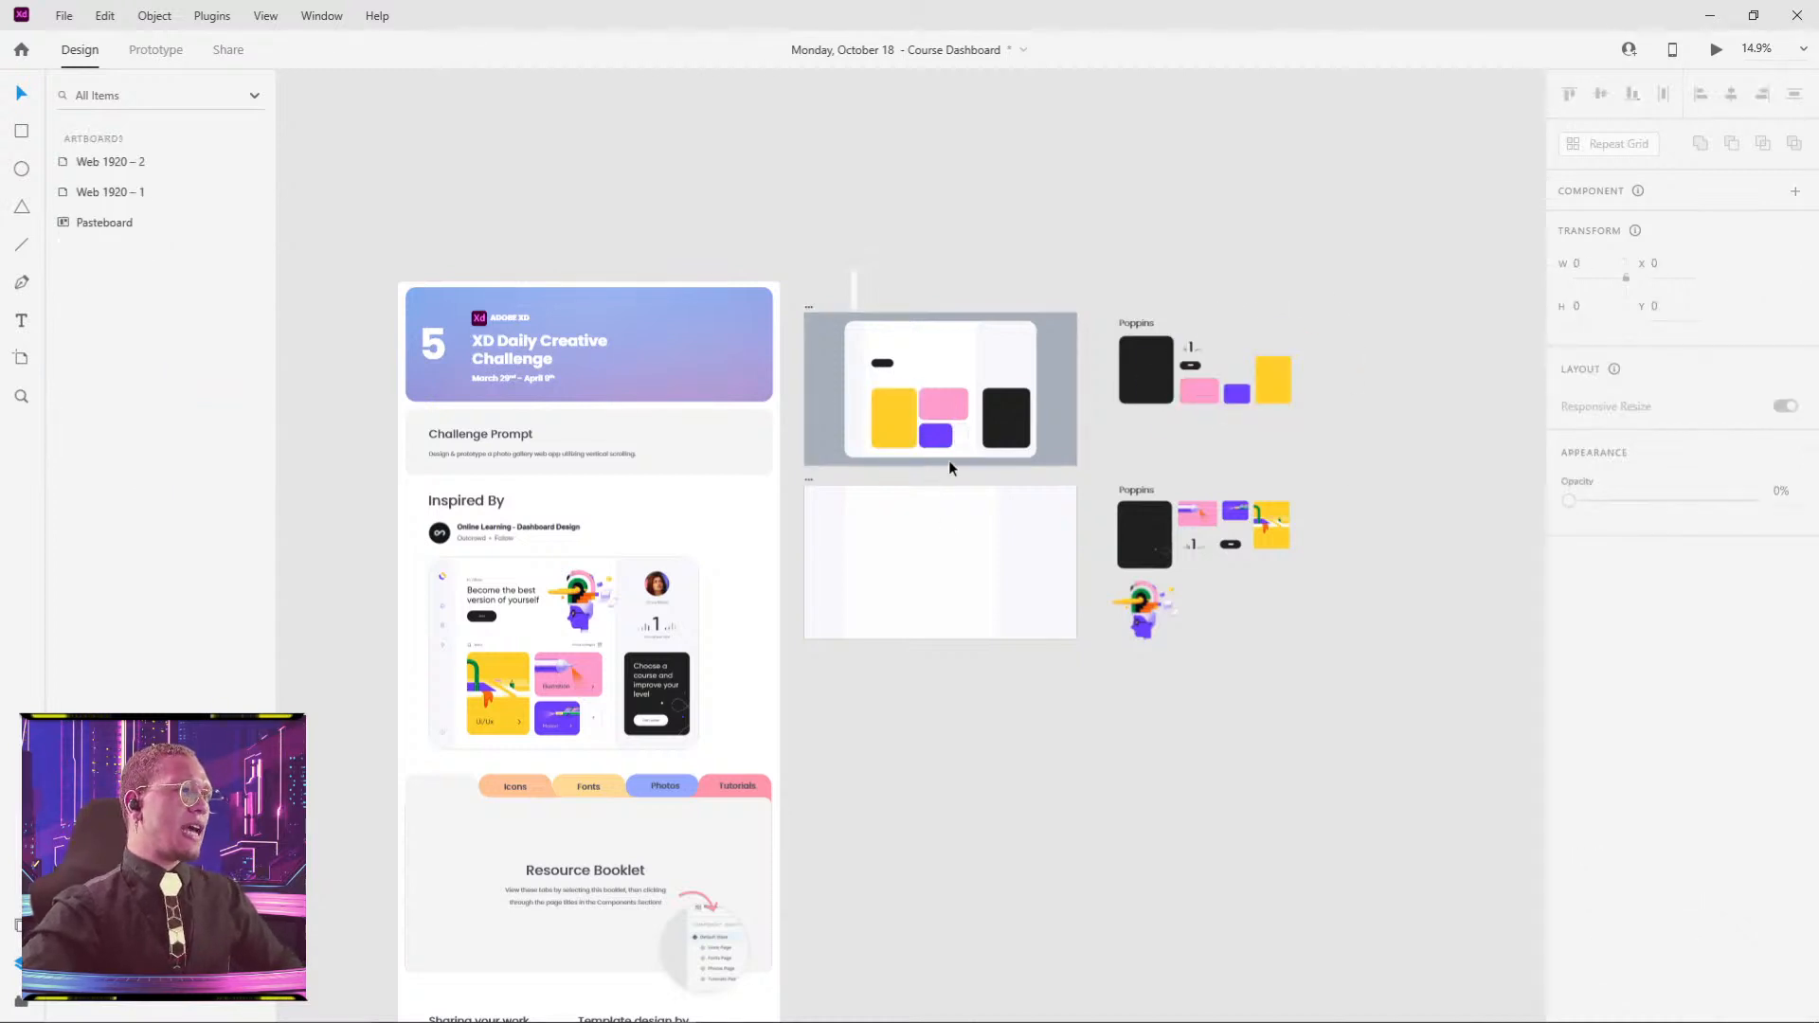
# - Select the purple, yellow, pink and black cards together and remove their borders
pyautogui.scroll(3, 947, 459)
pyautogui.moveTo(962, 532)
pyautogui.mouseDown()
pyautogui.moveTo(1264, 371)
pyautogui.moveTo(1263, 405)
pyautogui.moveTo(979, 512)
pyautogui.mouseUp()
pyautogui.scroll(5, 967, 398)
pyautogui.scroll(1, 966, 401)
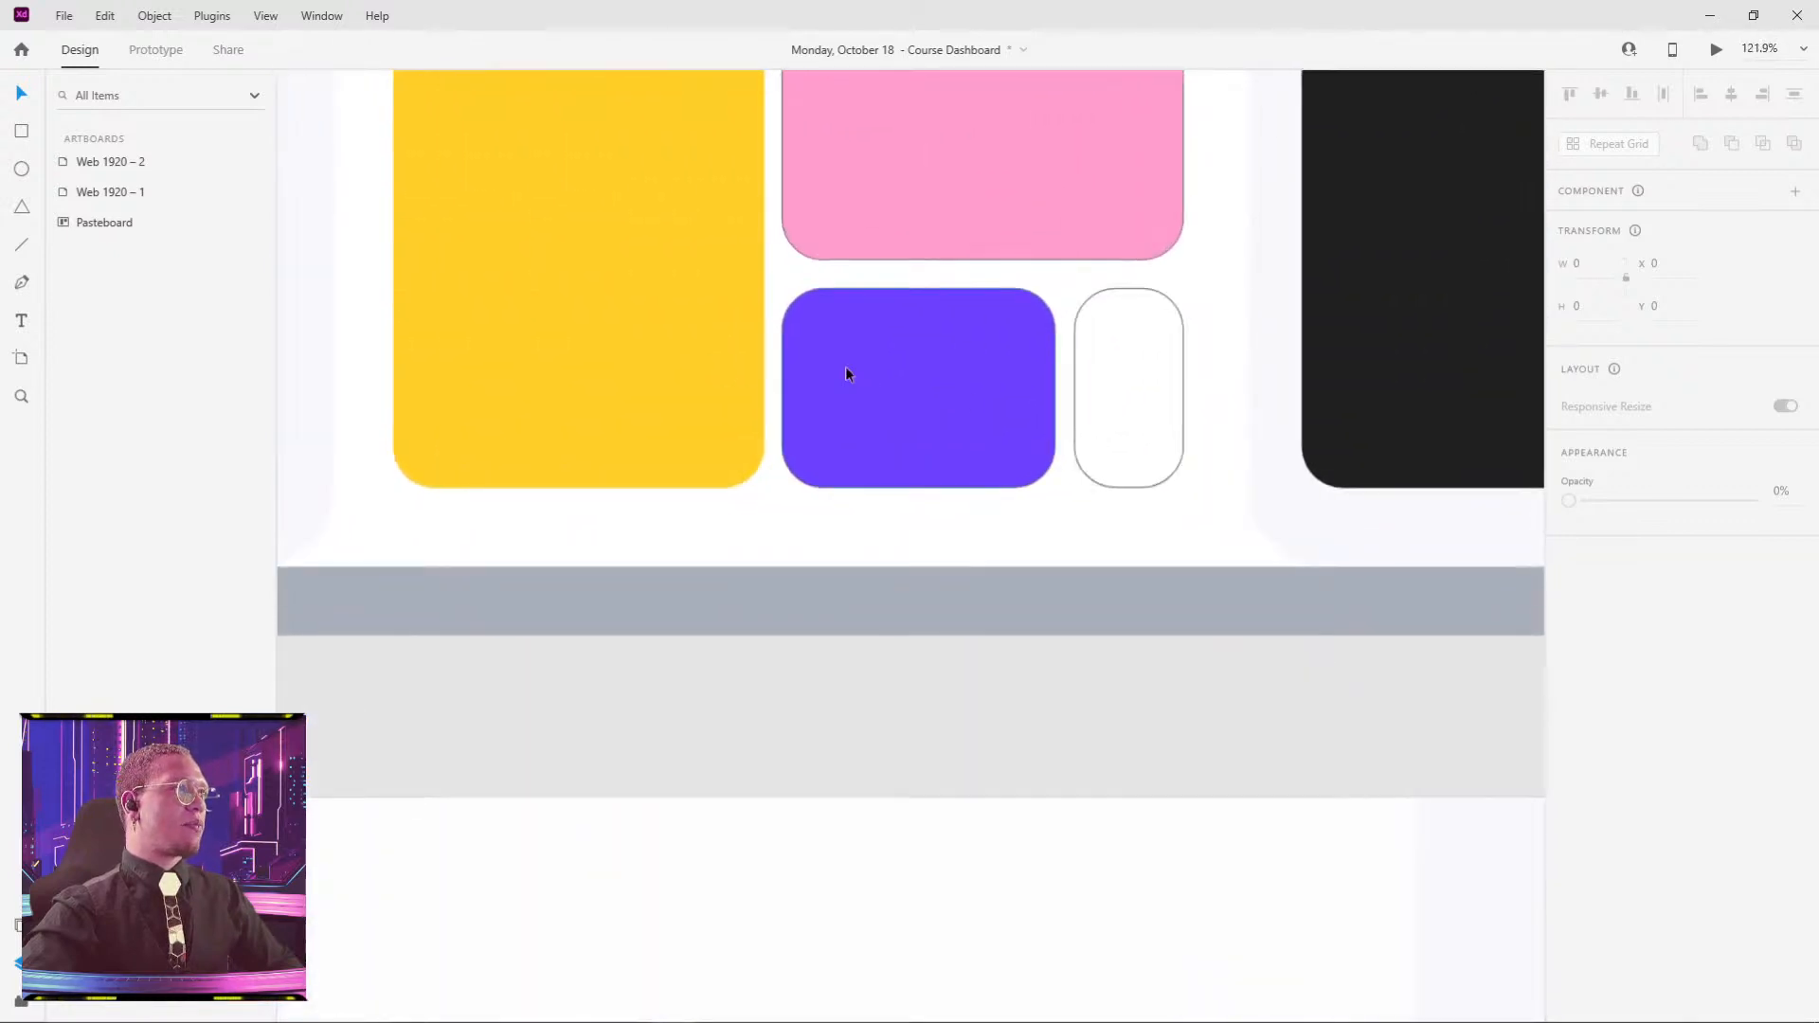
pyautogui.click(844, 368)
pyautogui.keyDown('shift'); pyautogui.click(649, 289); pyautogui.keyUp('shift')
pyautogui.keyDown('shift'); pyautogui.click(1113, 347); pyautogui.keyUp('shift')
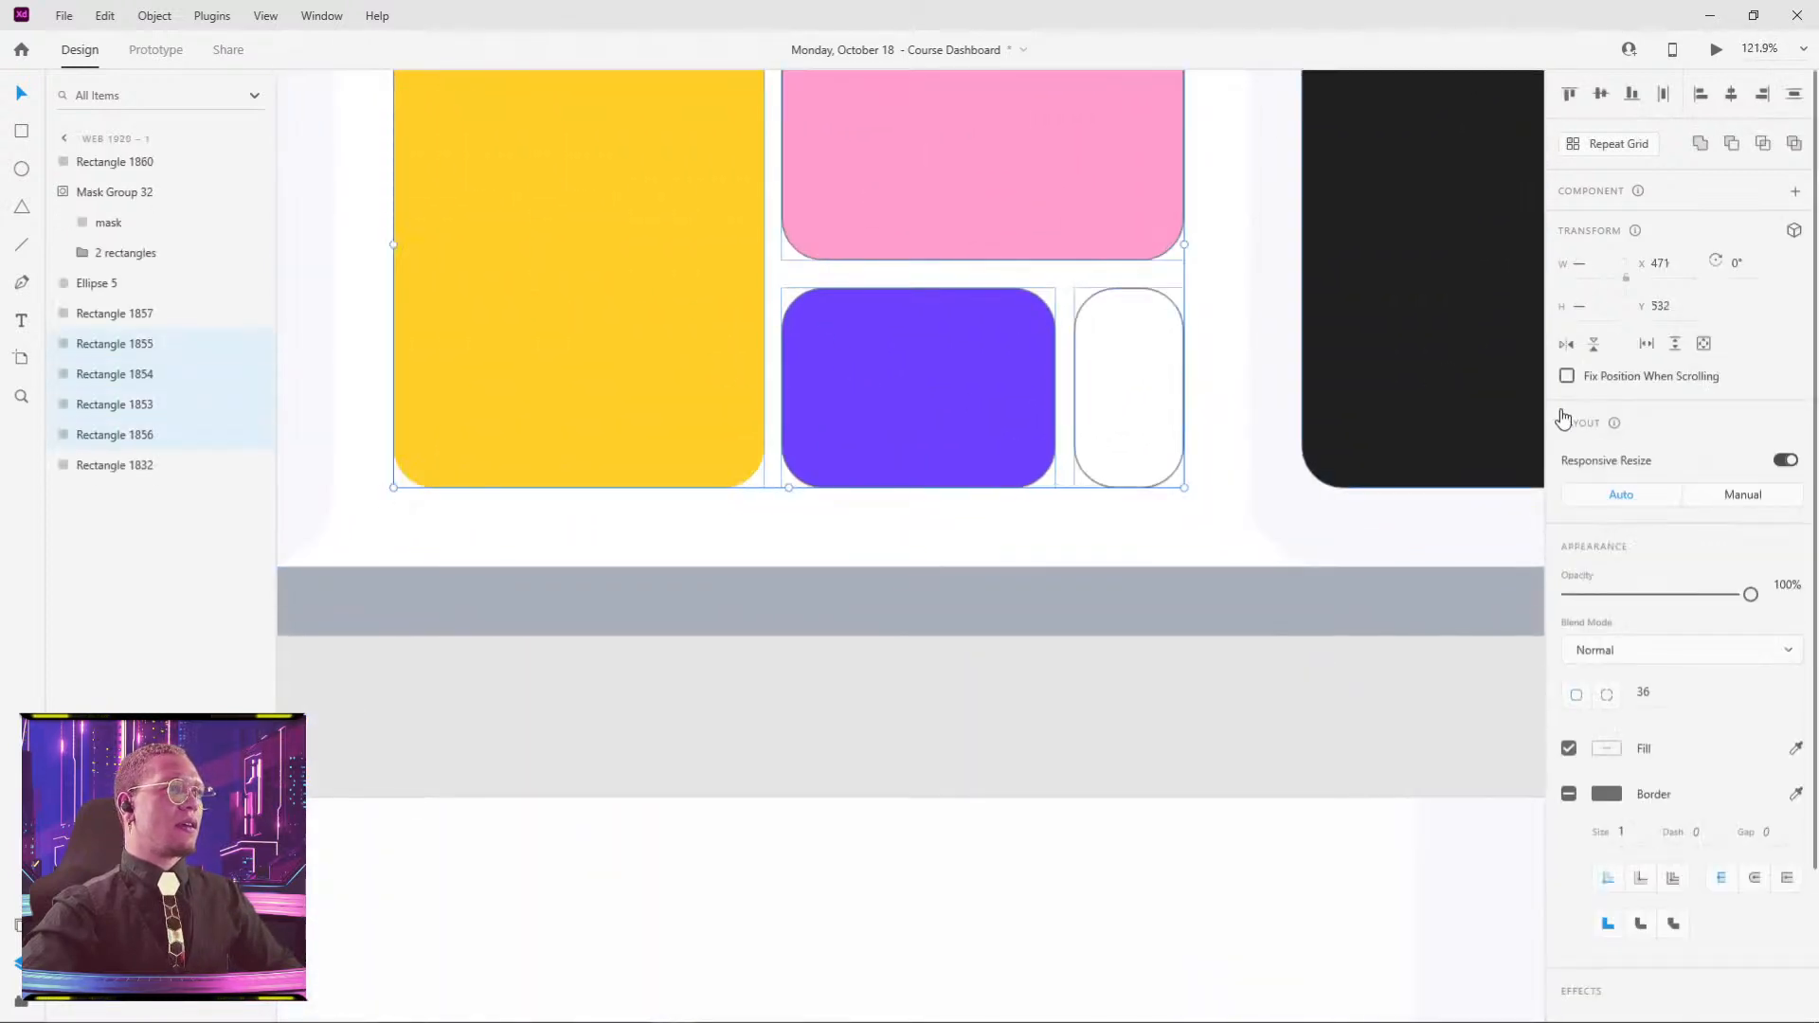
pyautogui.click(1418, 720)
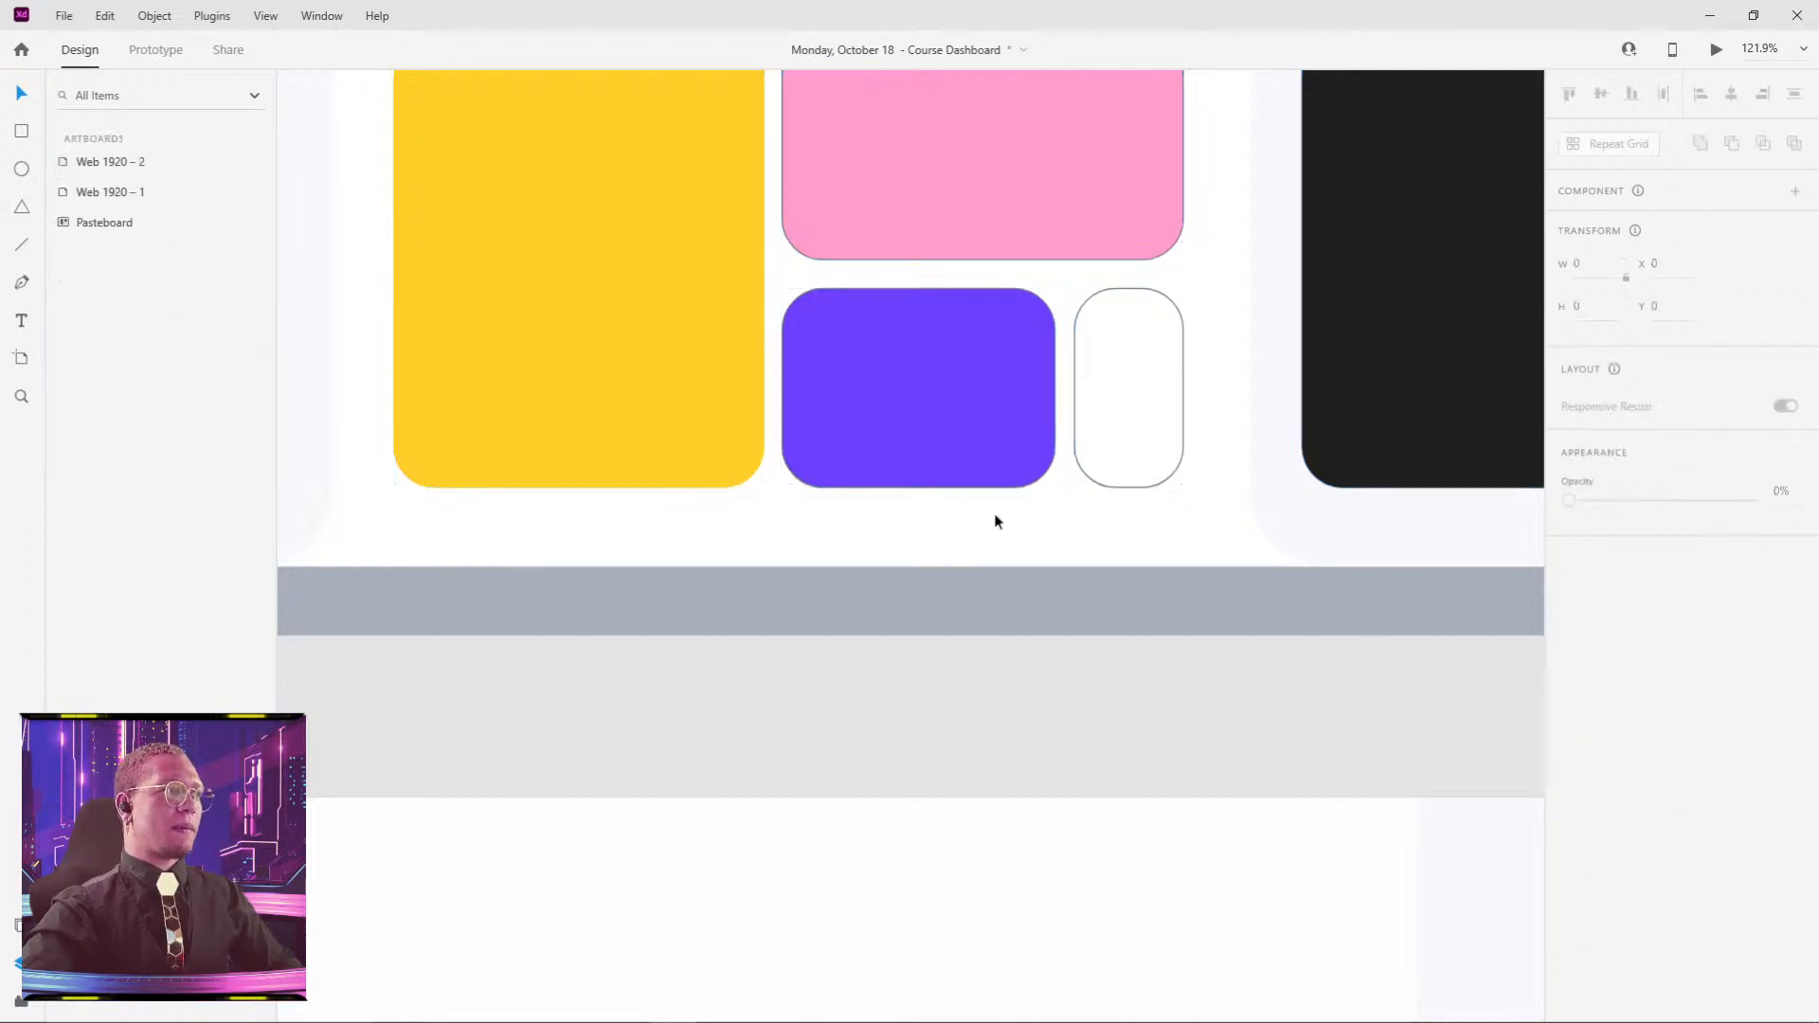
pyautogui.click(870, 394)
pyautogui.keyDown('shift'); pyautogui.click(735, 258); pyautogui.keyUp('shift')
pyautogui.keyDown('shift'); pyautogui.click(986, 242); pyautogui.keyUp('shift')
pyautogui.keyDown('shift'); pyautogui.click(1481, 458); pyautogui.keyUp('shift')
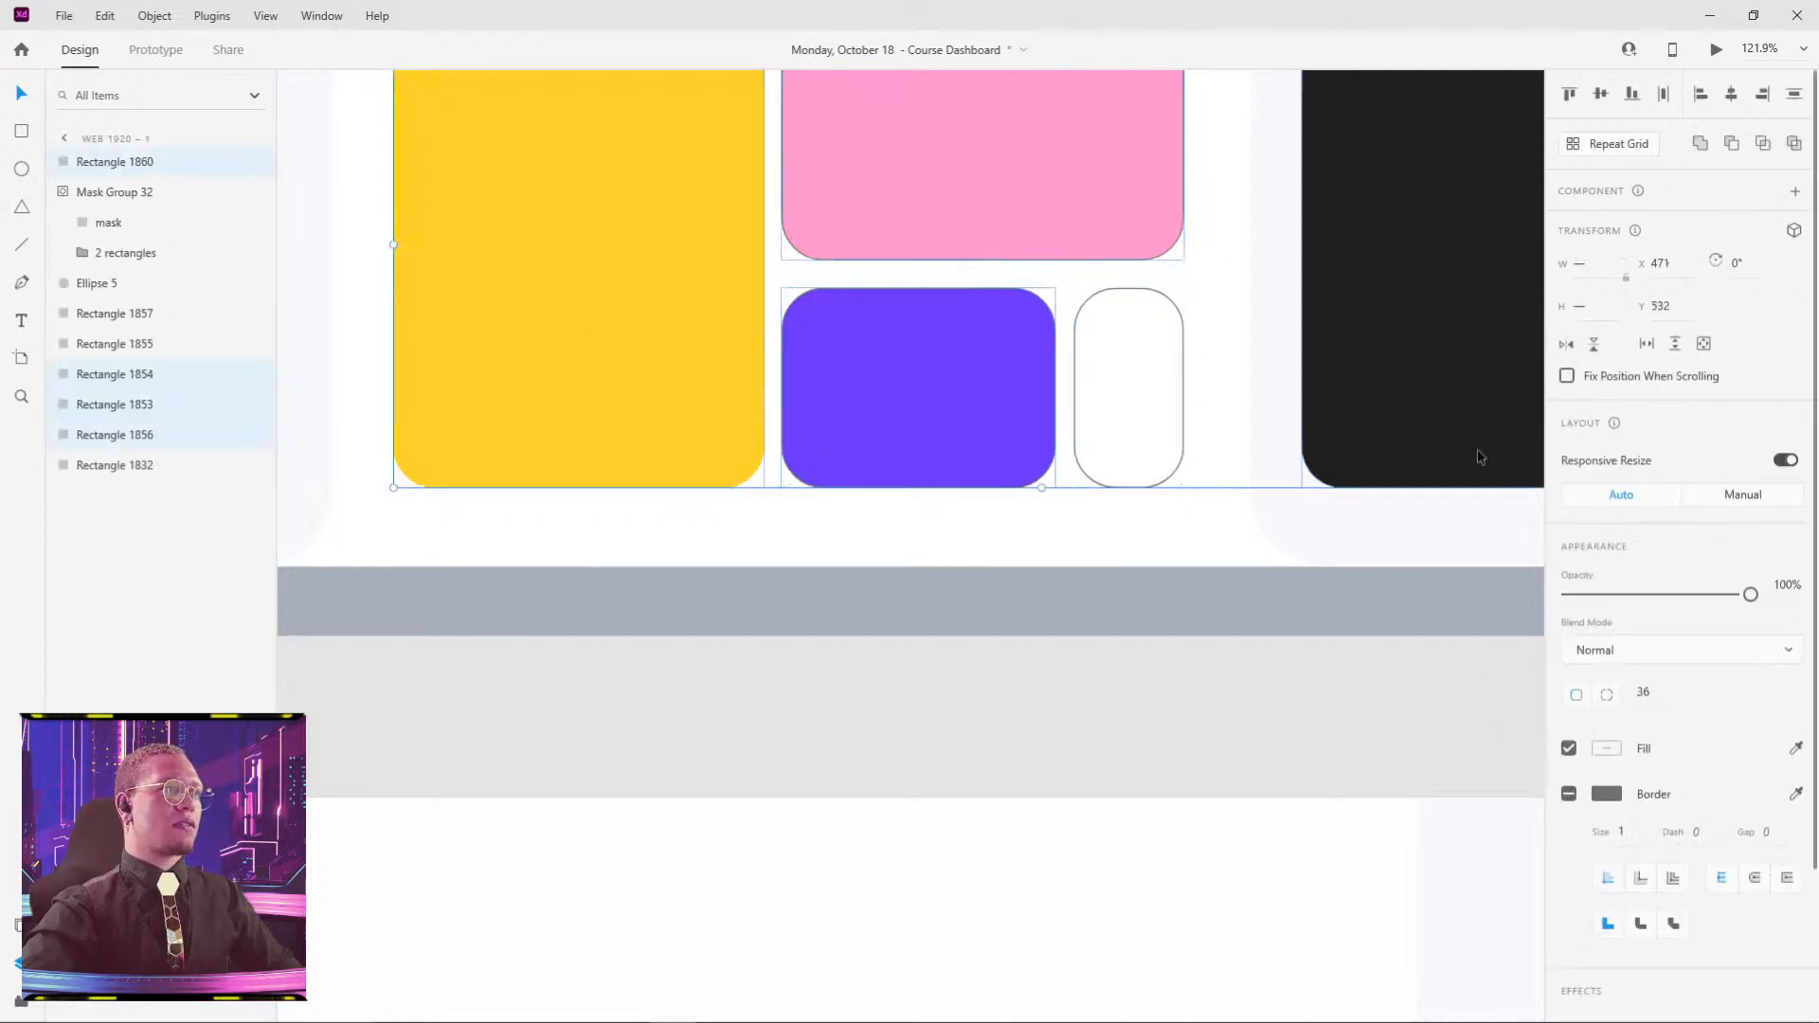
pyautogui.click(1569, 796)
pyautogui.click(1569, 796)
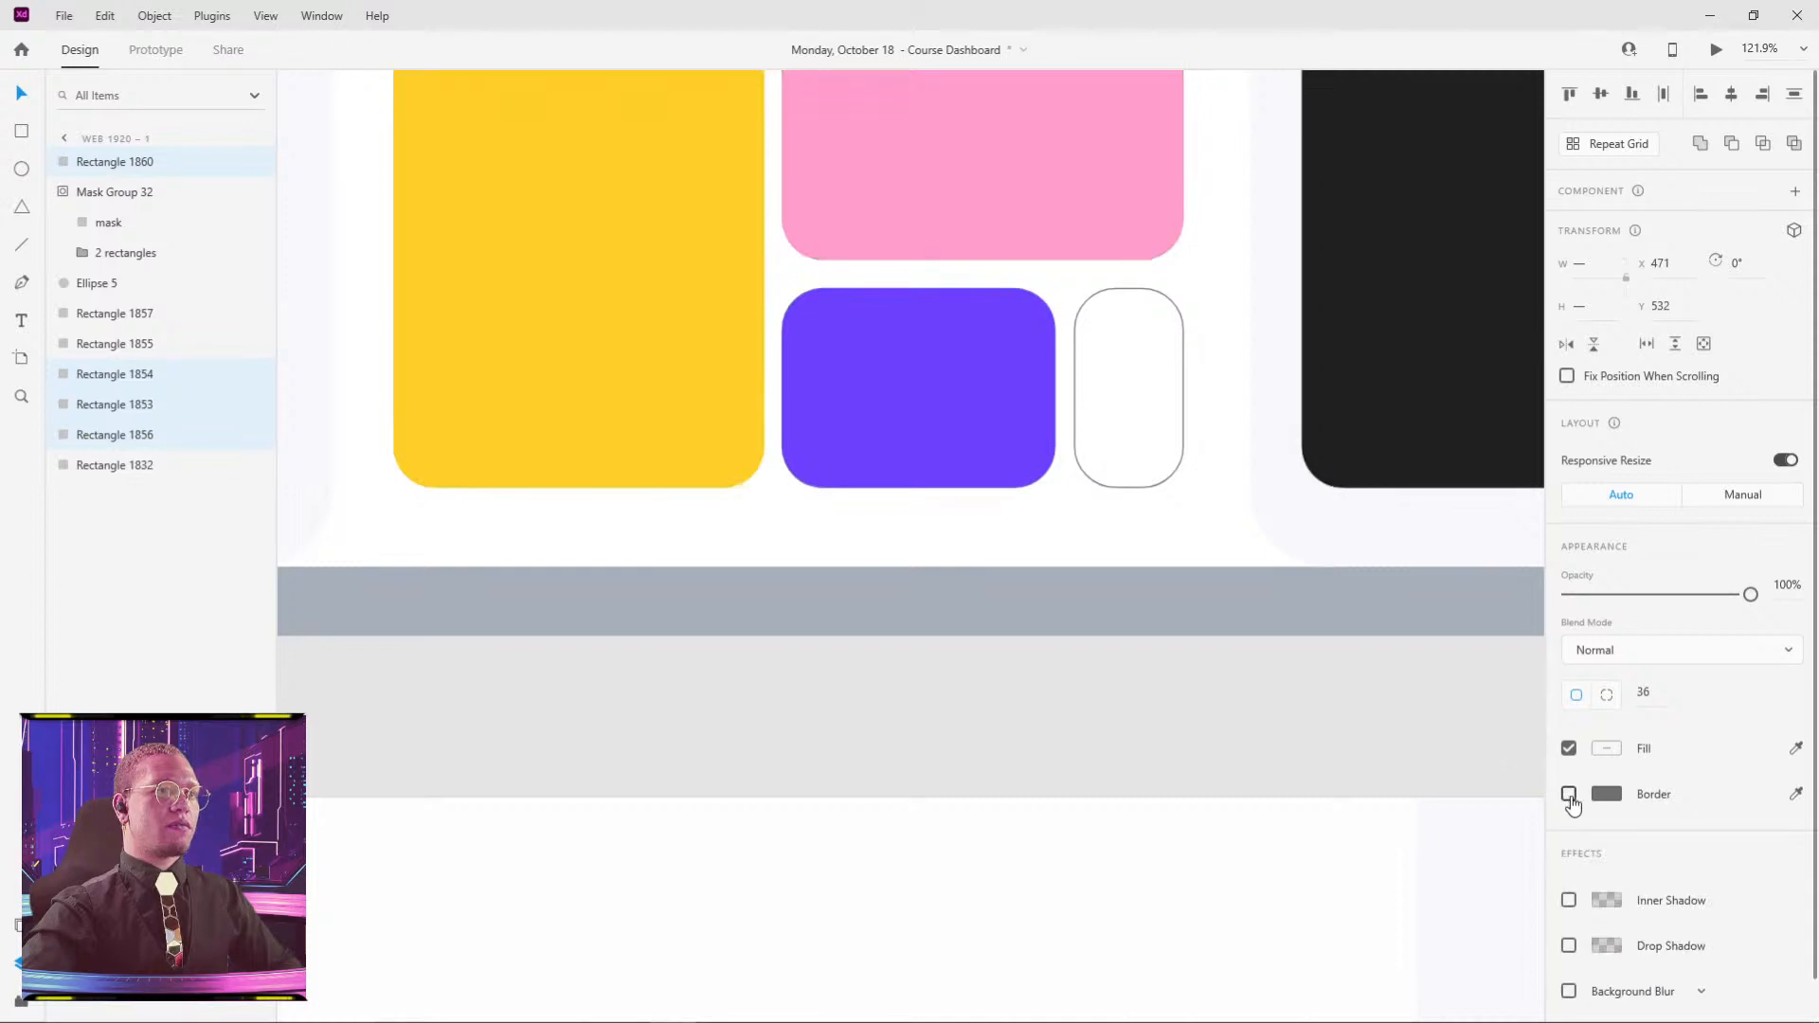
# - Bring the whole card mockup into view and select the masked card group
pyautogui.scroll(-3, 1327, 629)
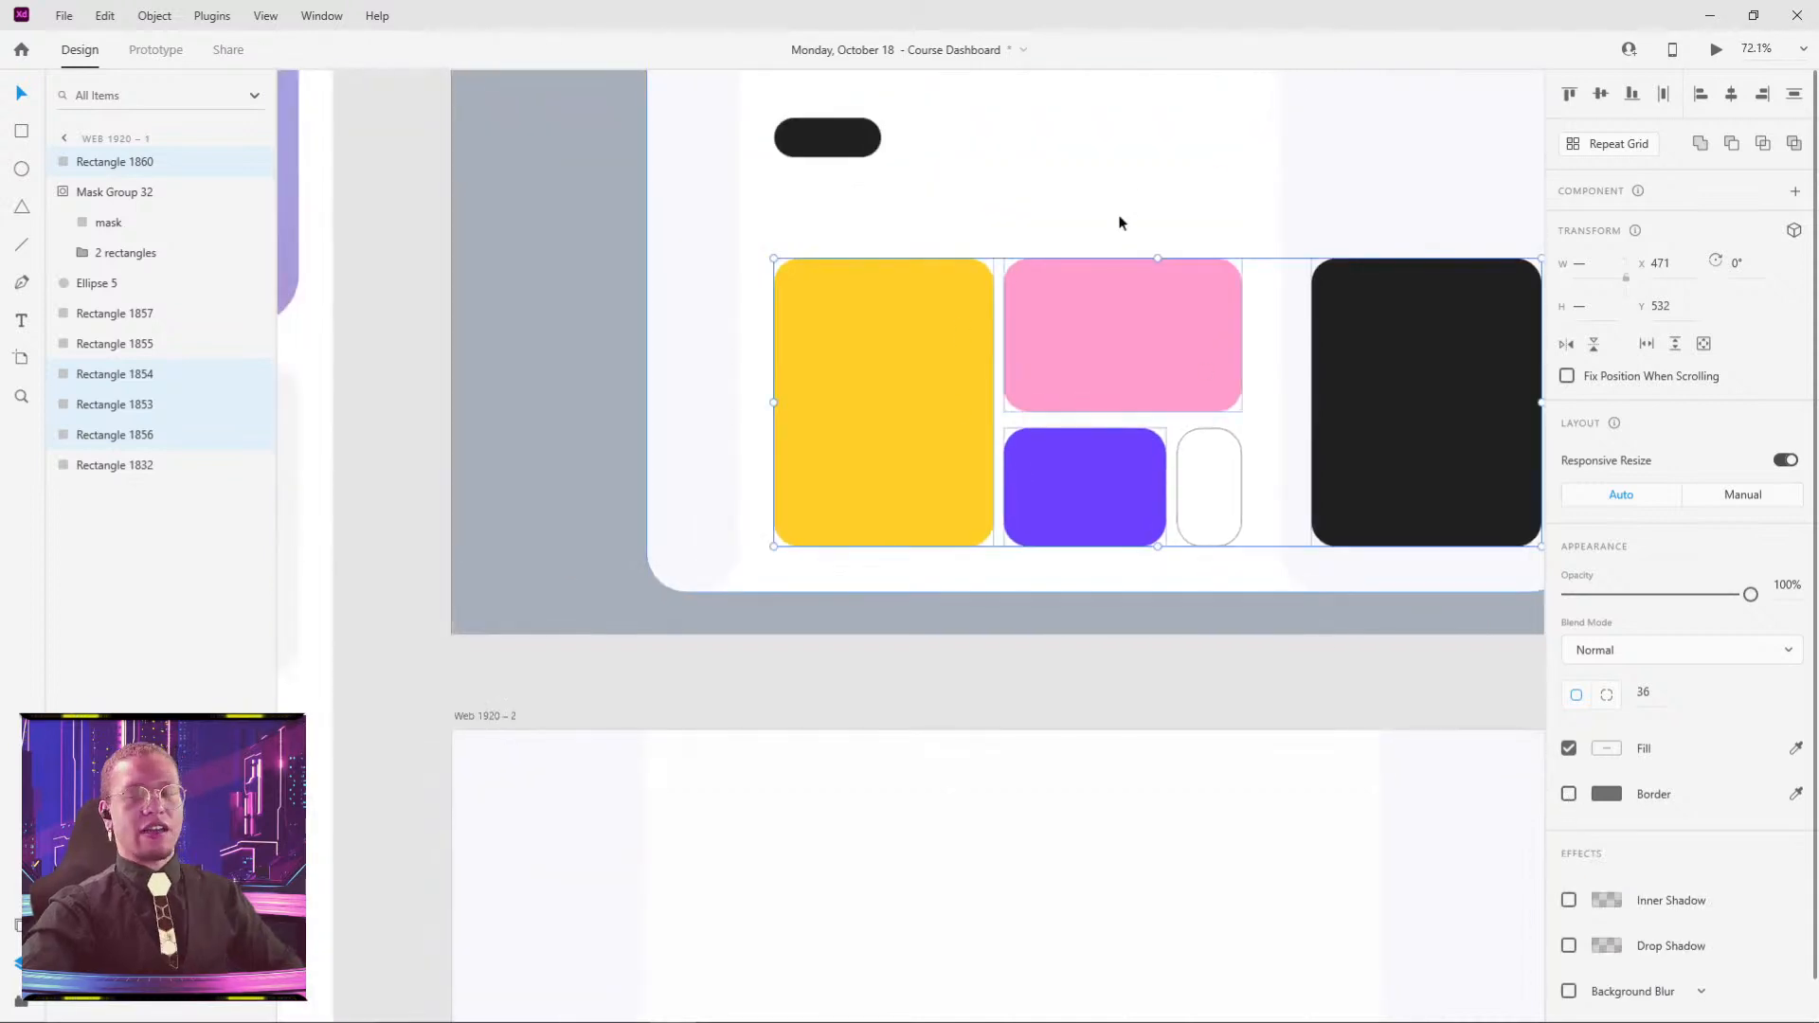
pyautogui.moveTo(1114, 176); pyautogui.dragTo(863, 262)
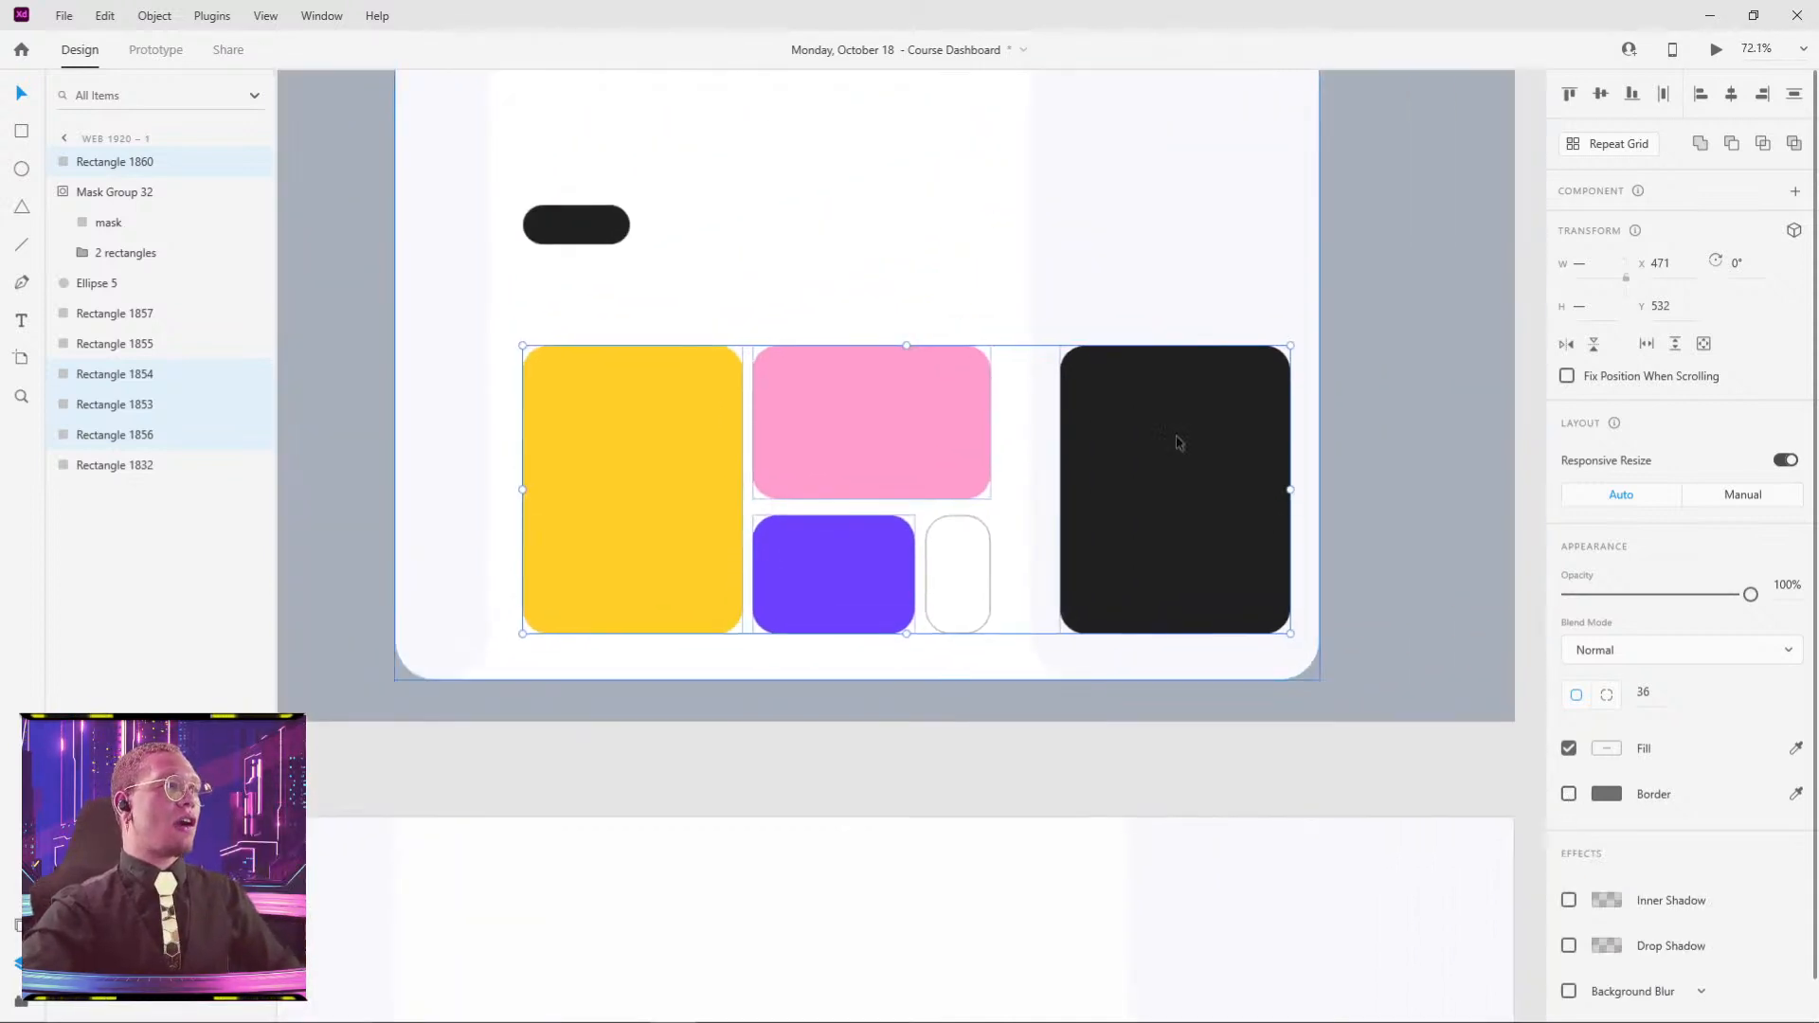
pyautogui.click(1320, 744)
pyautogui.moveTo(670, 272); pyautogui.dragTo(785, 495)
pyautogui.scroll(-1, 807, 485)
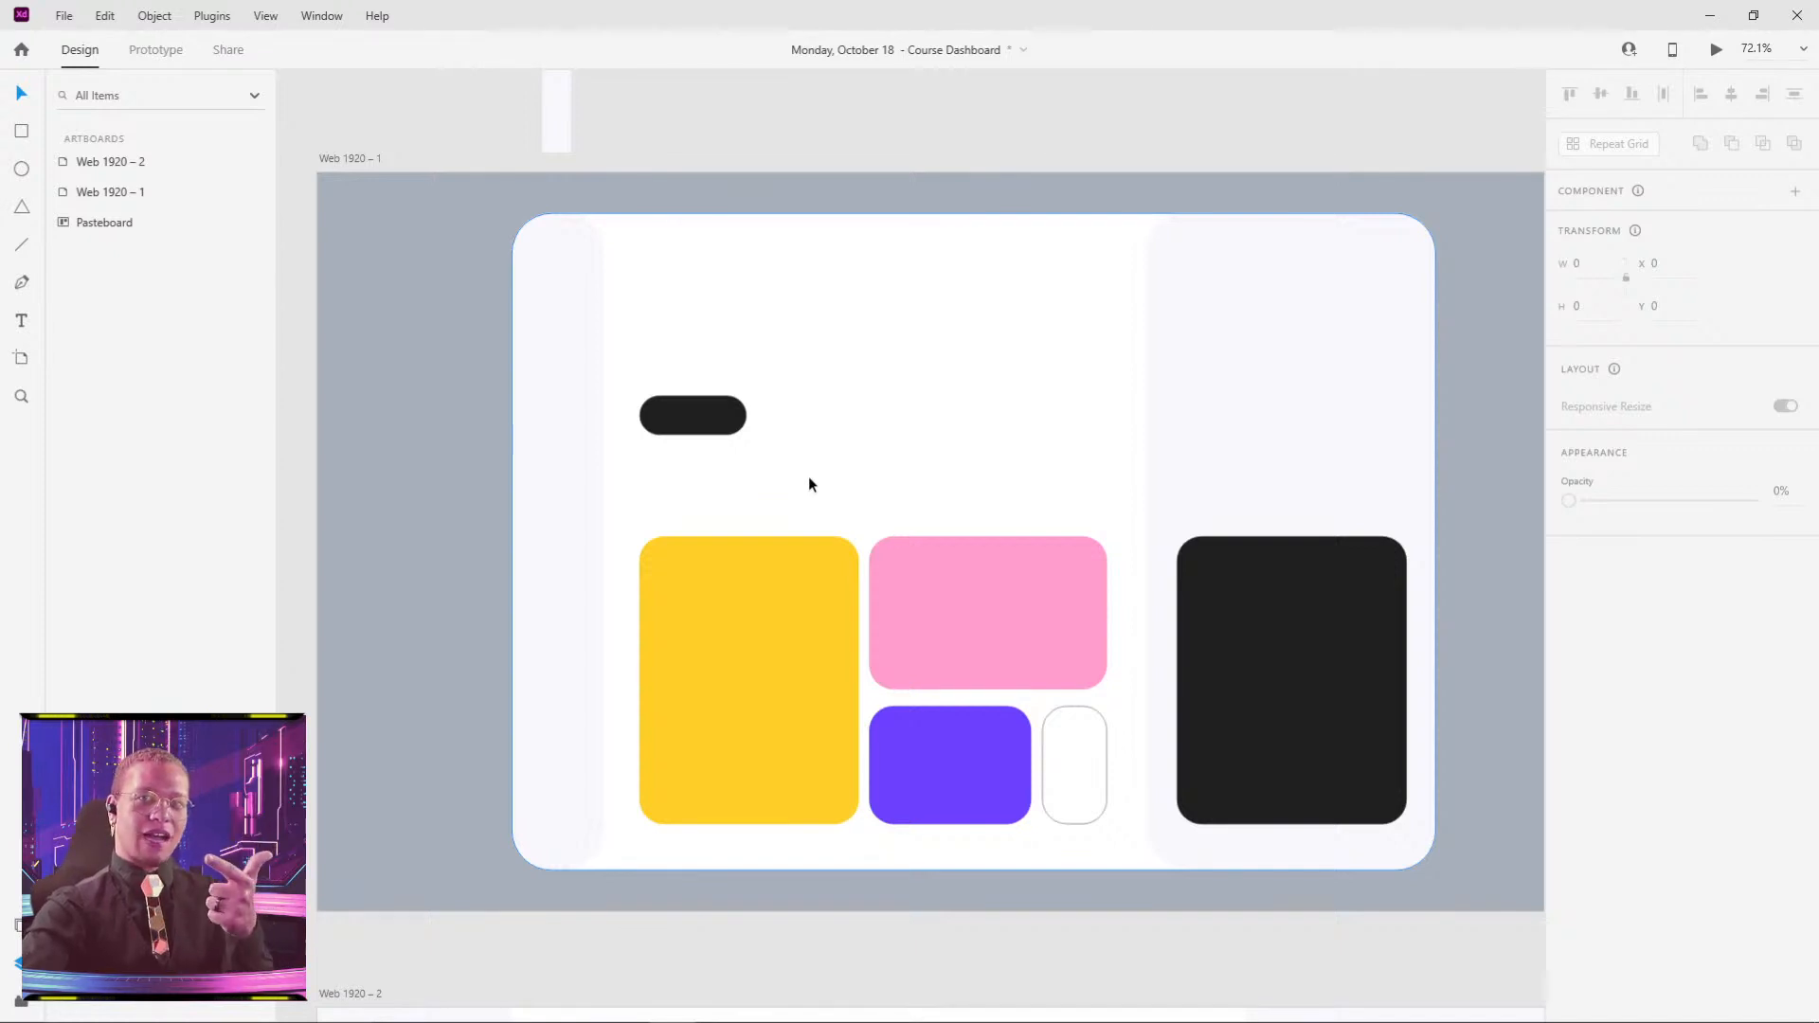
pyautogui.click(1272, 373)
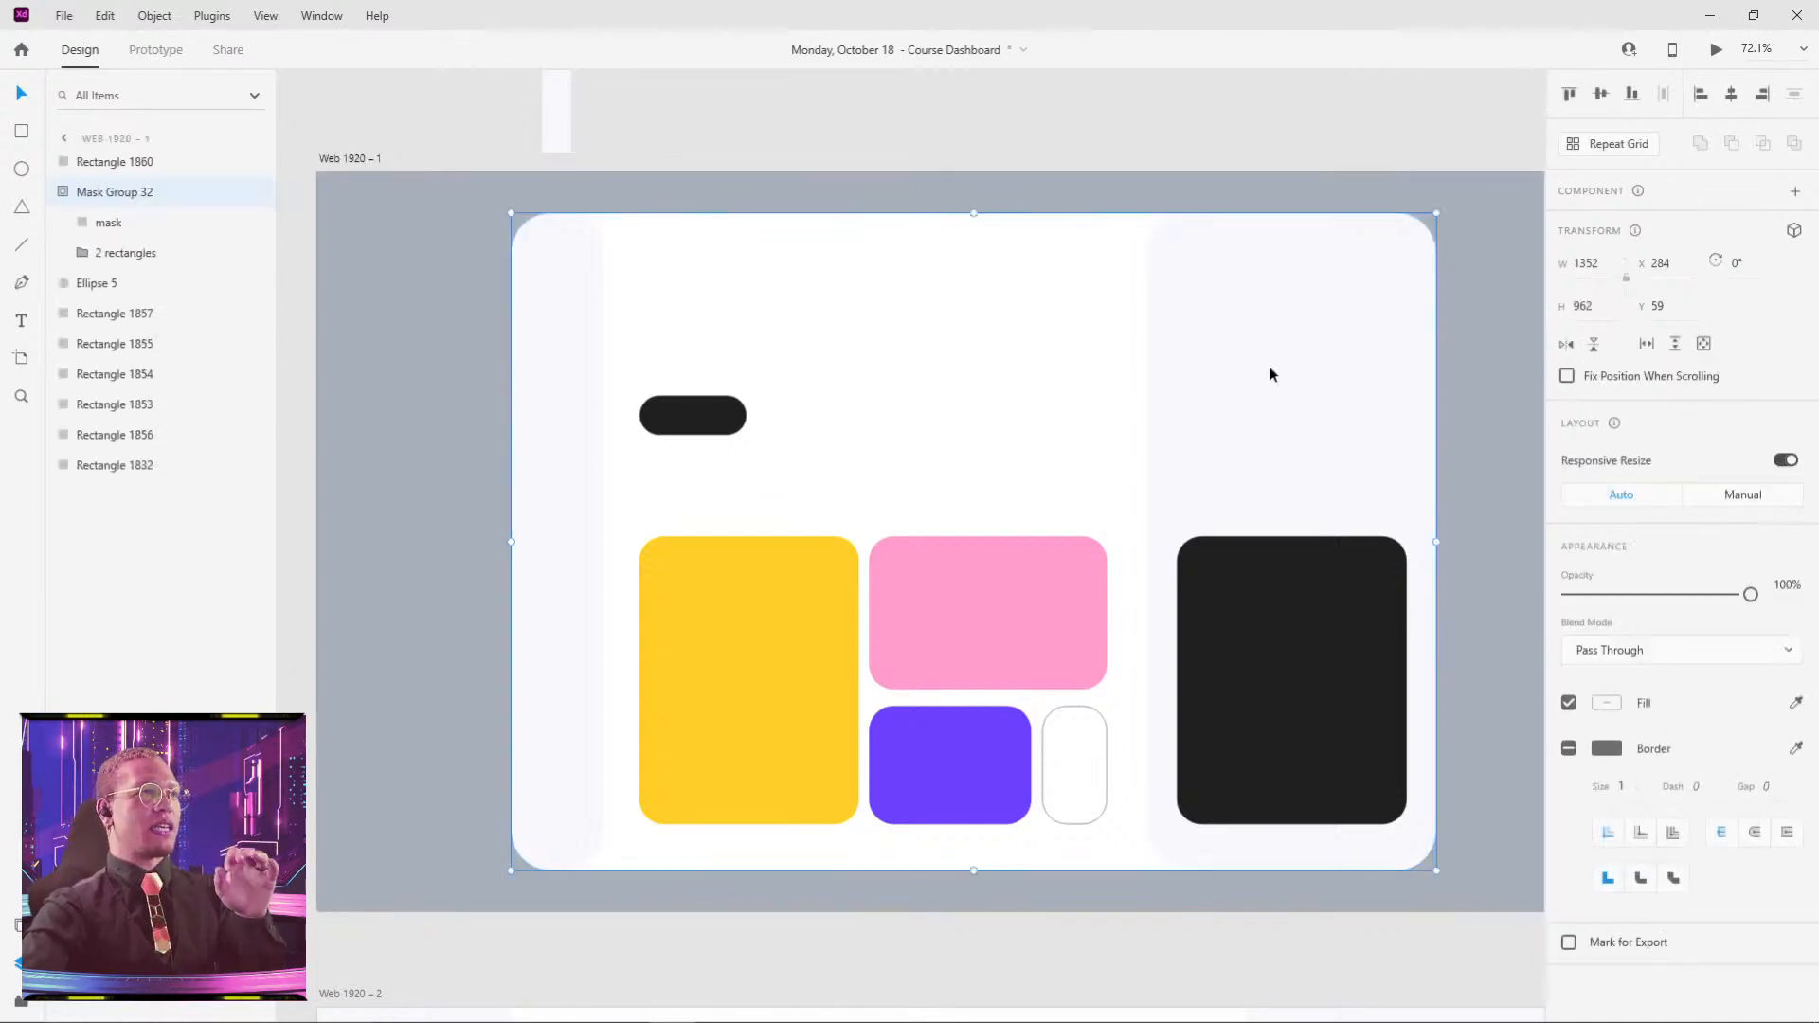
pyautogui.moveTo(1272, 374); pyautogui.dragTo(1040, 591)
pyautogui.scroll(-5, 1040, 590)
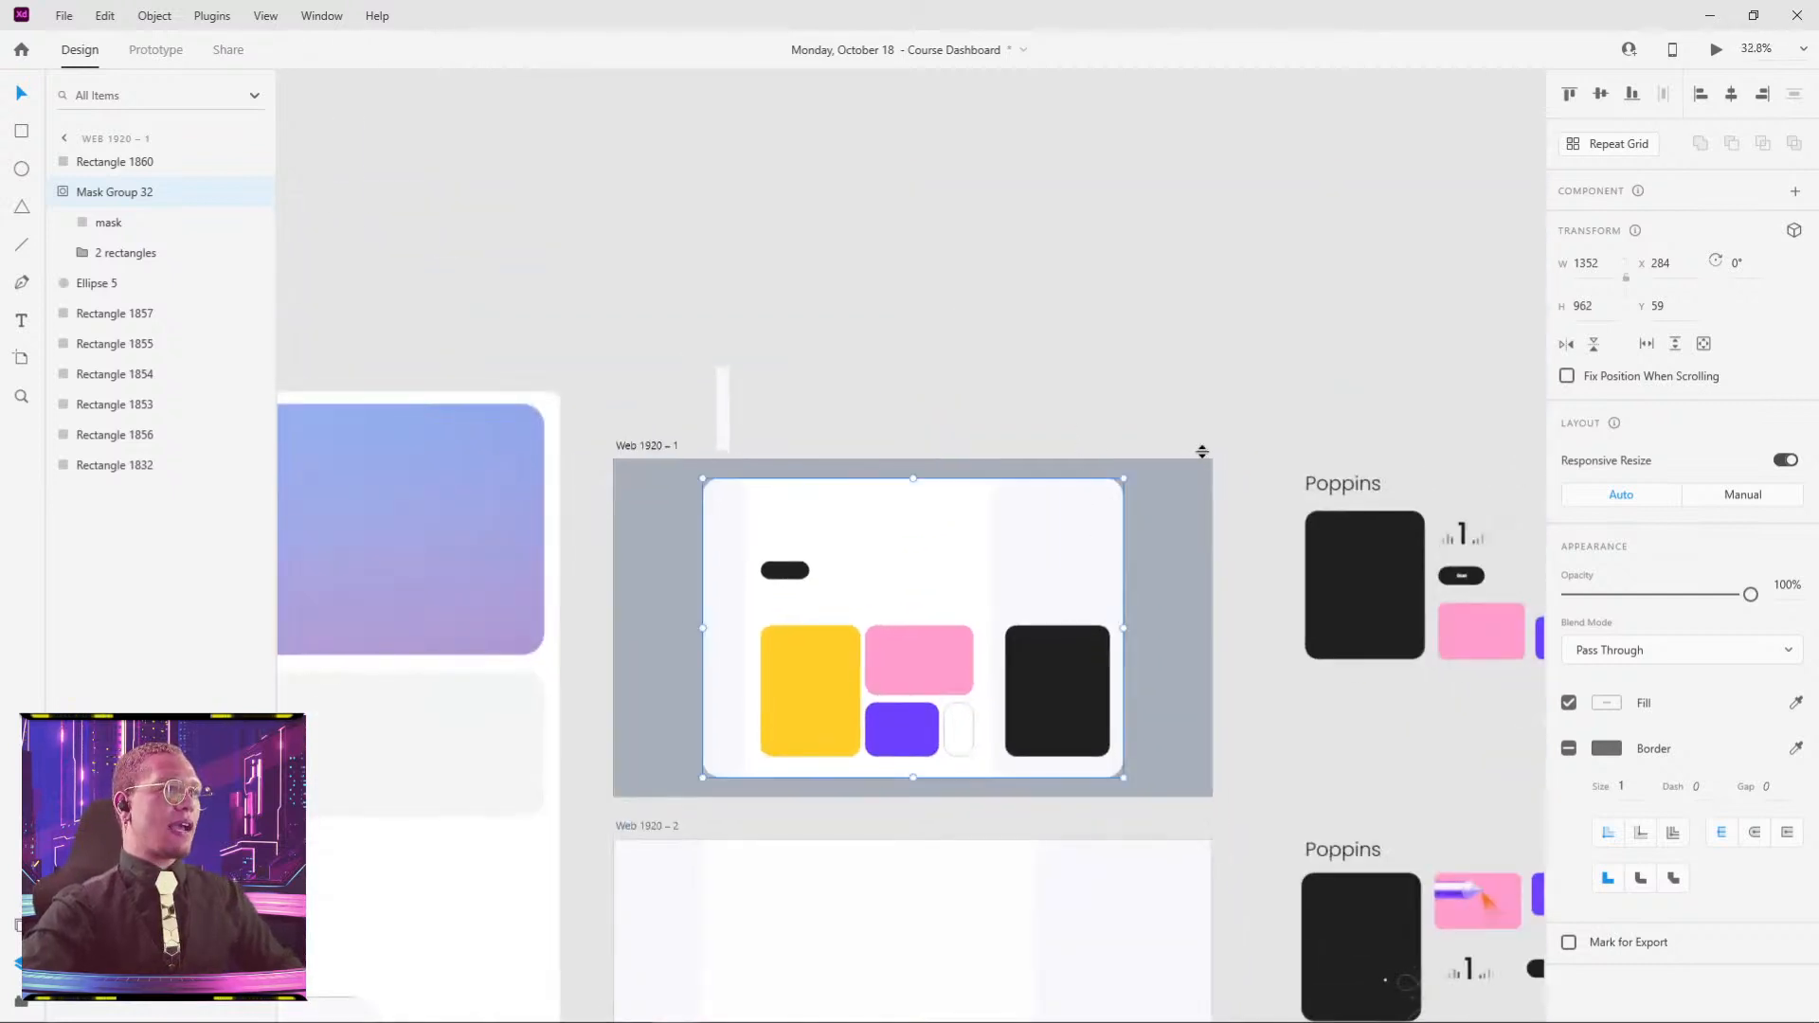
# - Move the Study Layer reference into Web 1920 – 1 at 18% opacity, aligned over the card mockup
pyautogui.click(993, 190)
pyautogui.moveTo(1164, 247); pyautogui.dragTo(966, 609)
pyautogui.moveTo(1571, 557); pyautogui.dragTo(1601, 557)
pyautogui.scroll(5, 767, 618)
pyautogui.moveTo(684, 487); pyautogui.dragTo(798, 498)
pyautogui.moveTo(879, 386); pyautogui.dragTo(874, 384)
pyautogui.moveTo(1497, 416); pyautogui.dragTo(993, 431)
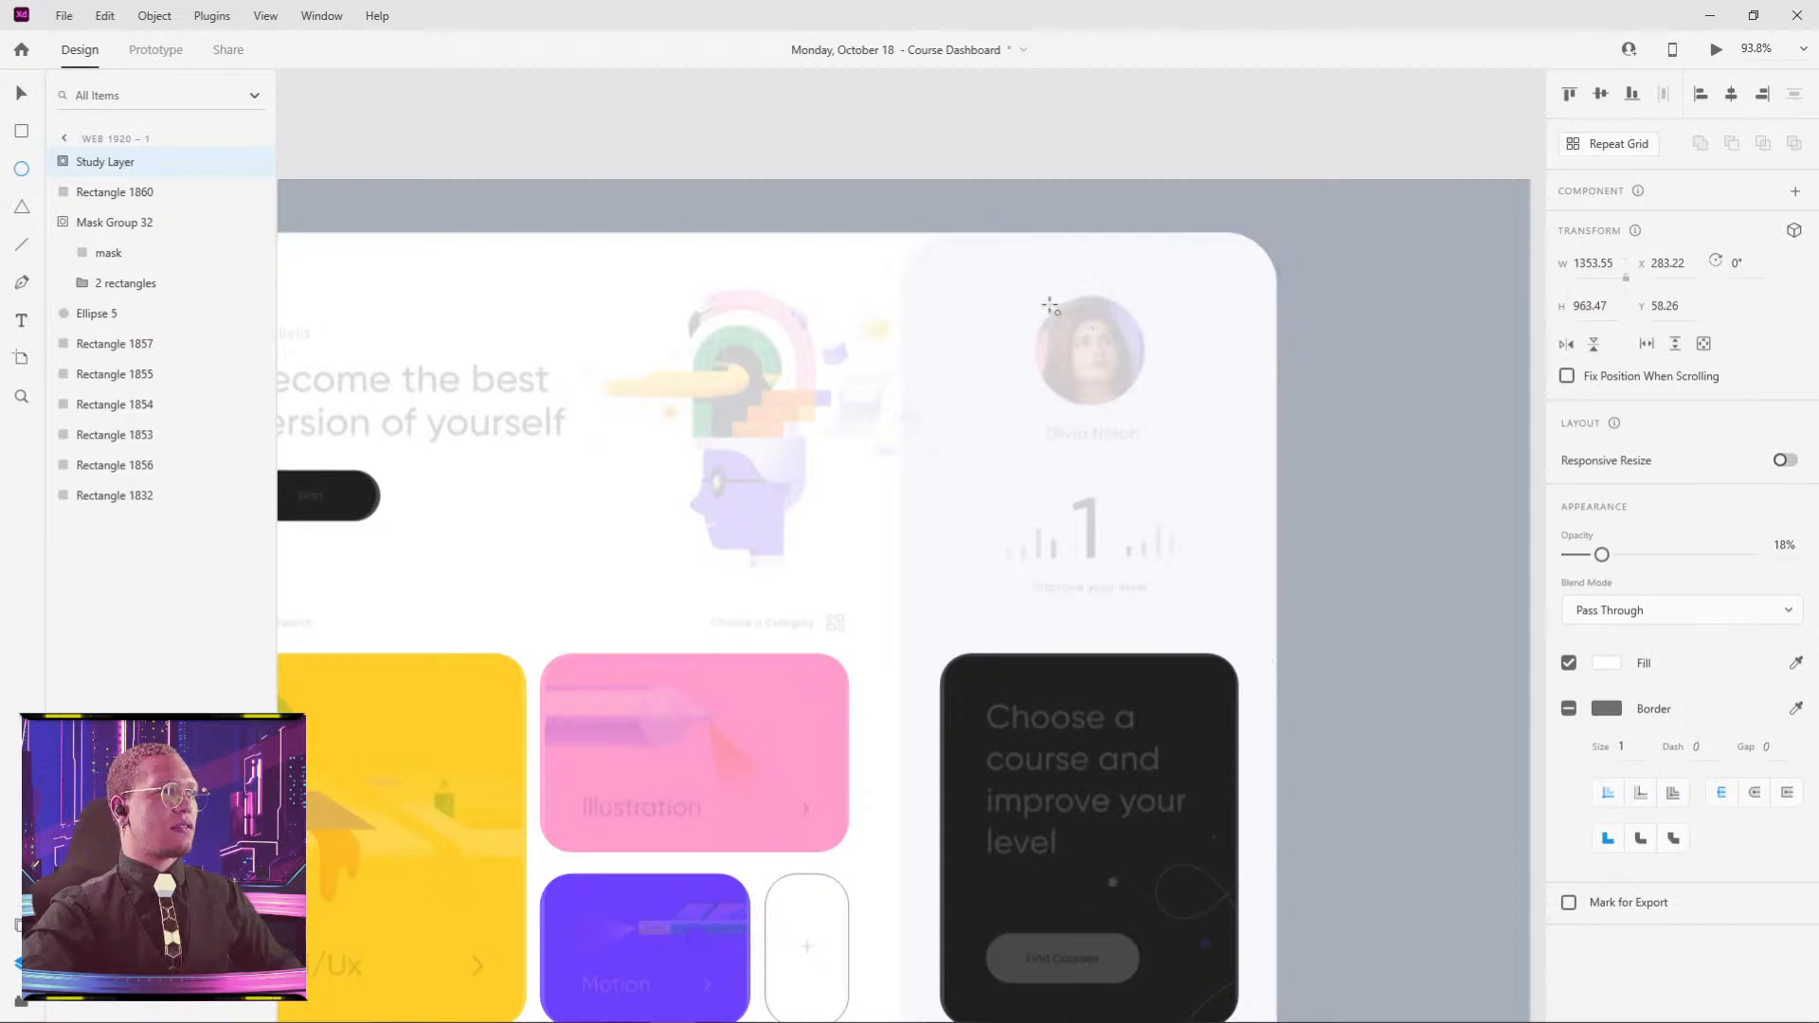
# - Draw a 127 × 127 circle over the avatar position and nudge it into place
pyautogui.moveTo(1048, 305); pyautogui.dragTo(1186, 420)
pyautogui.press('v')
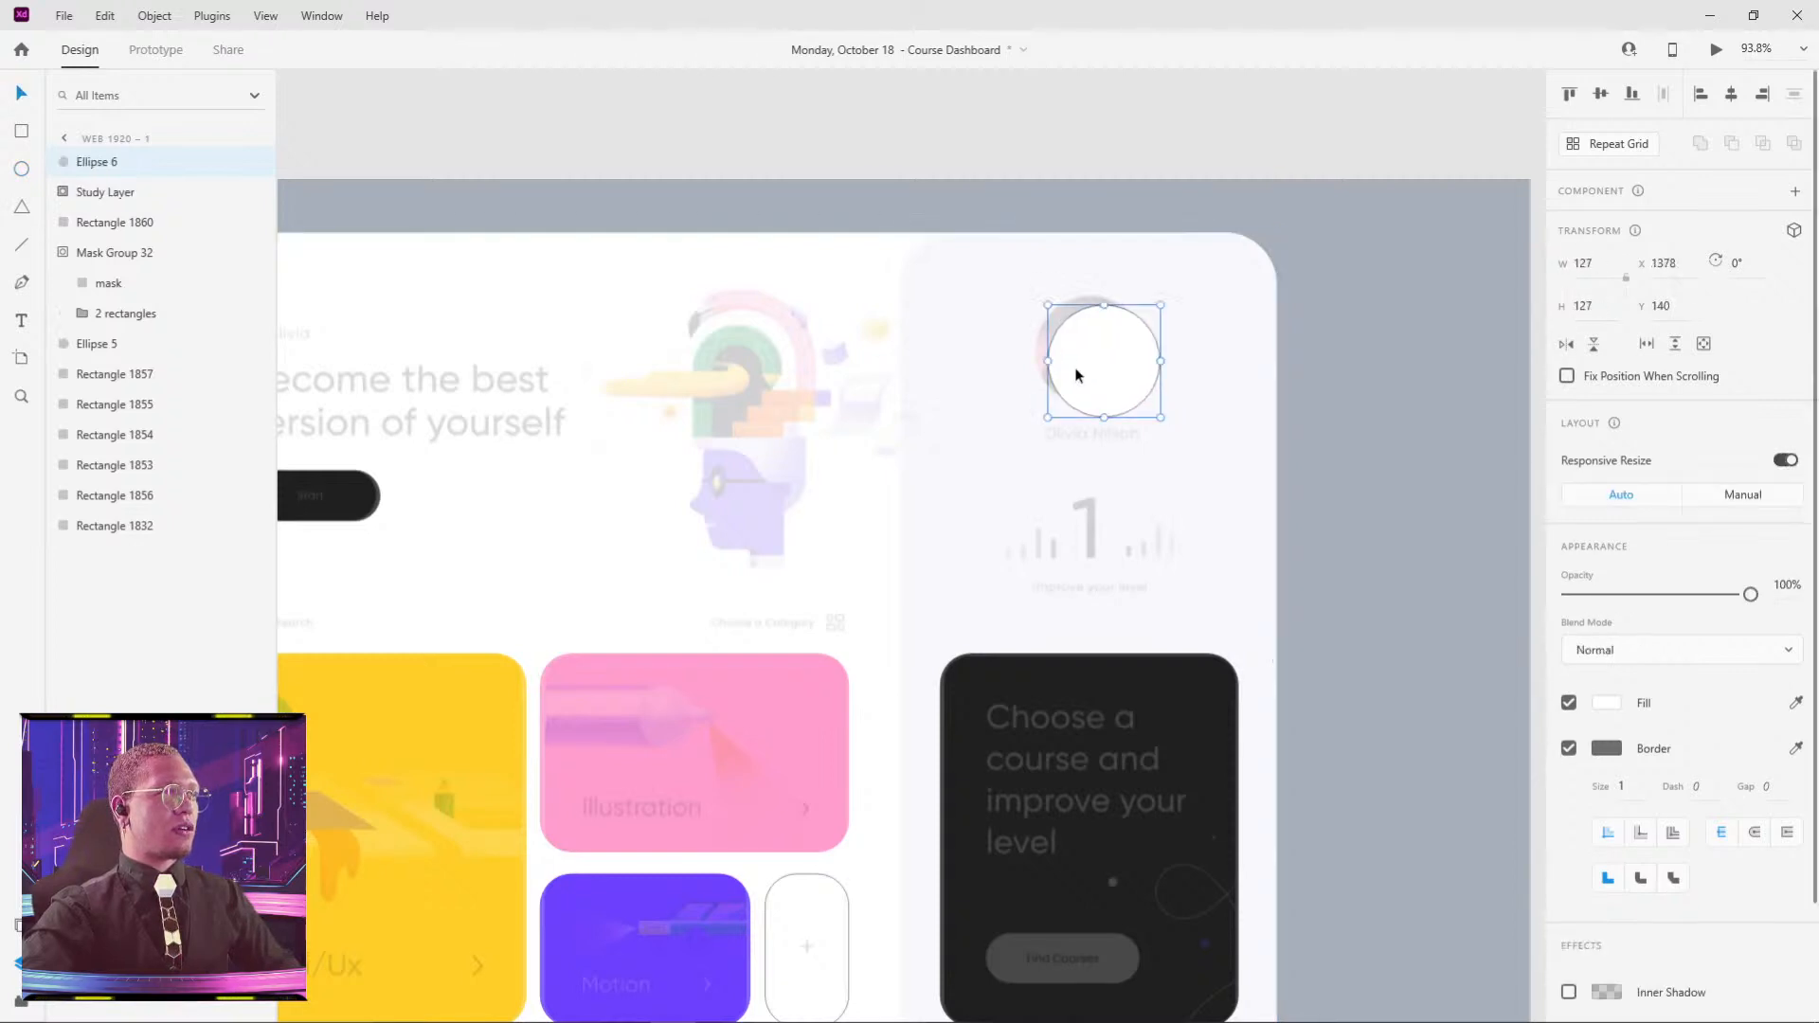
pyautogui.moveTo(1098, 375); pyautogui.dragTo(1086, 367)
pyautogui.click(1182, 398)
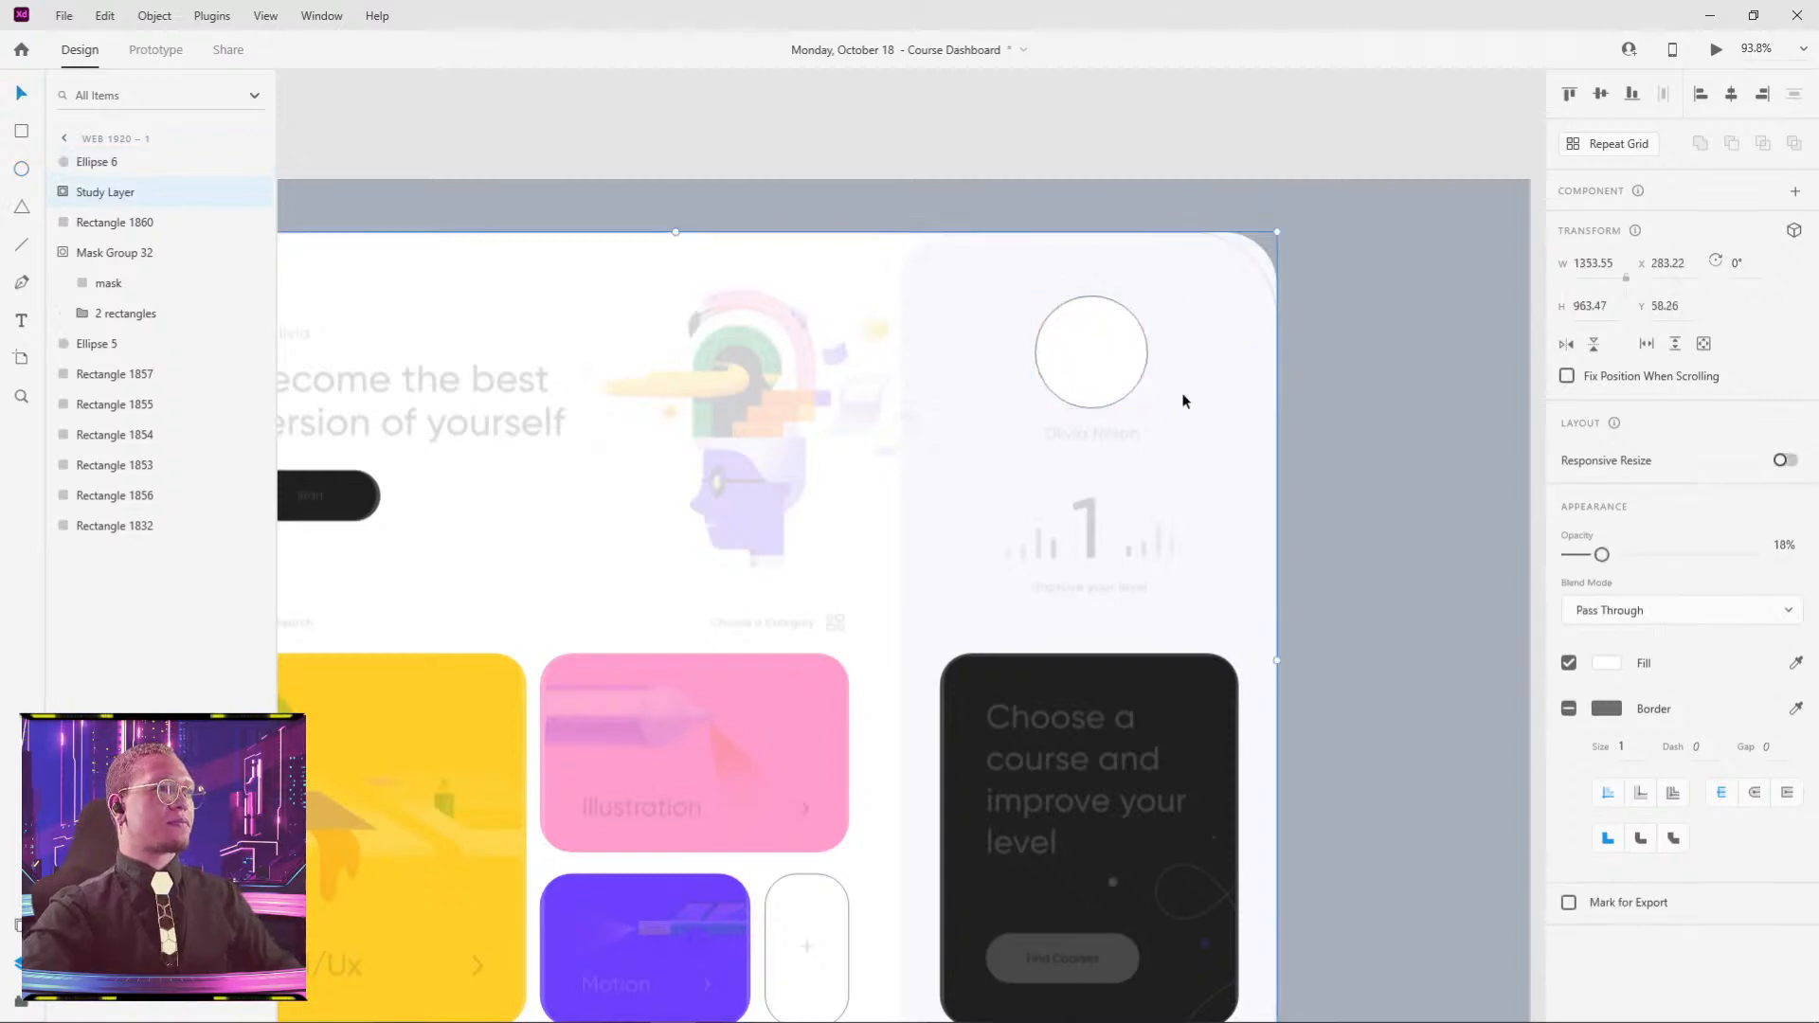
pyautogui.scroll(-5, 1181, 401)
pyautogui.moveTo(1431, 464); pyautogui.dragTo(982, 398)
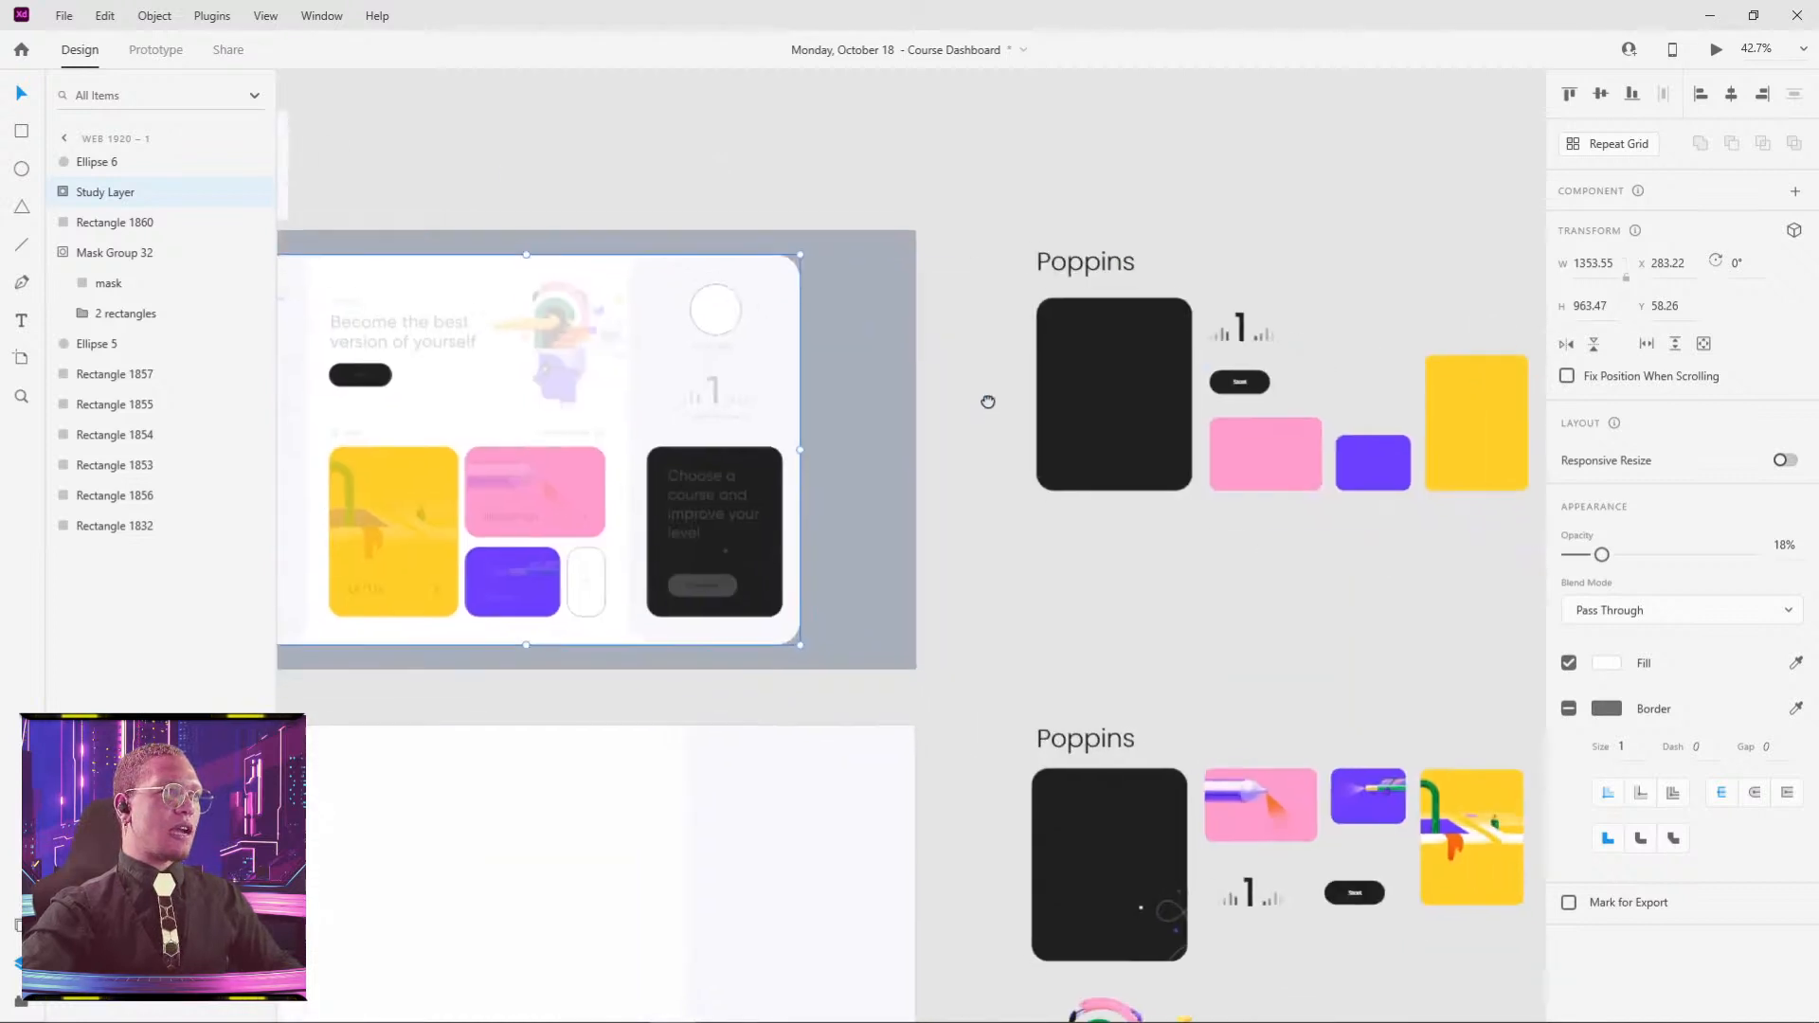
pyautogui.scroll(5, 1247, 317)
pyautogui.click(1241, 322)
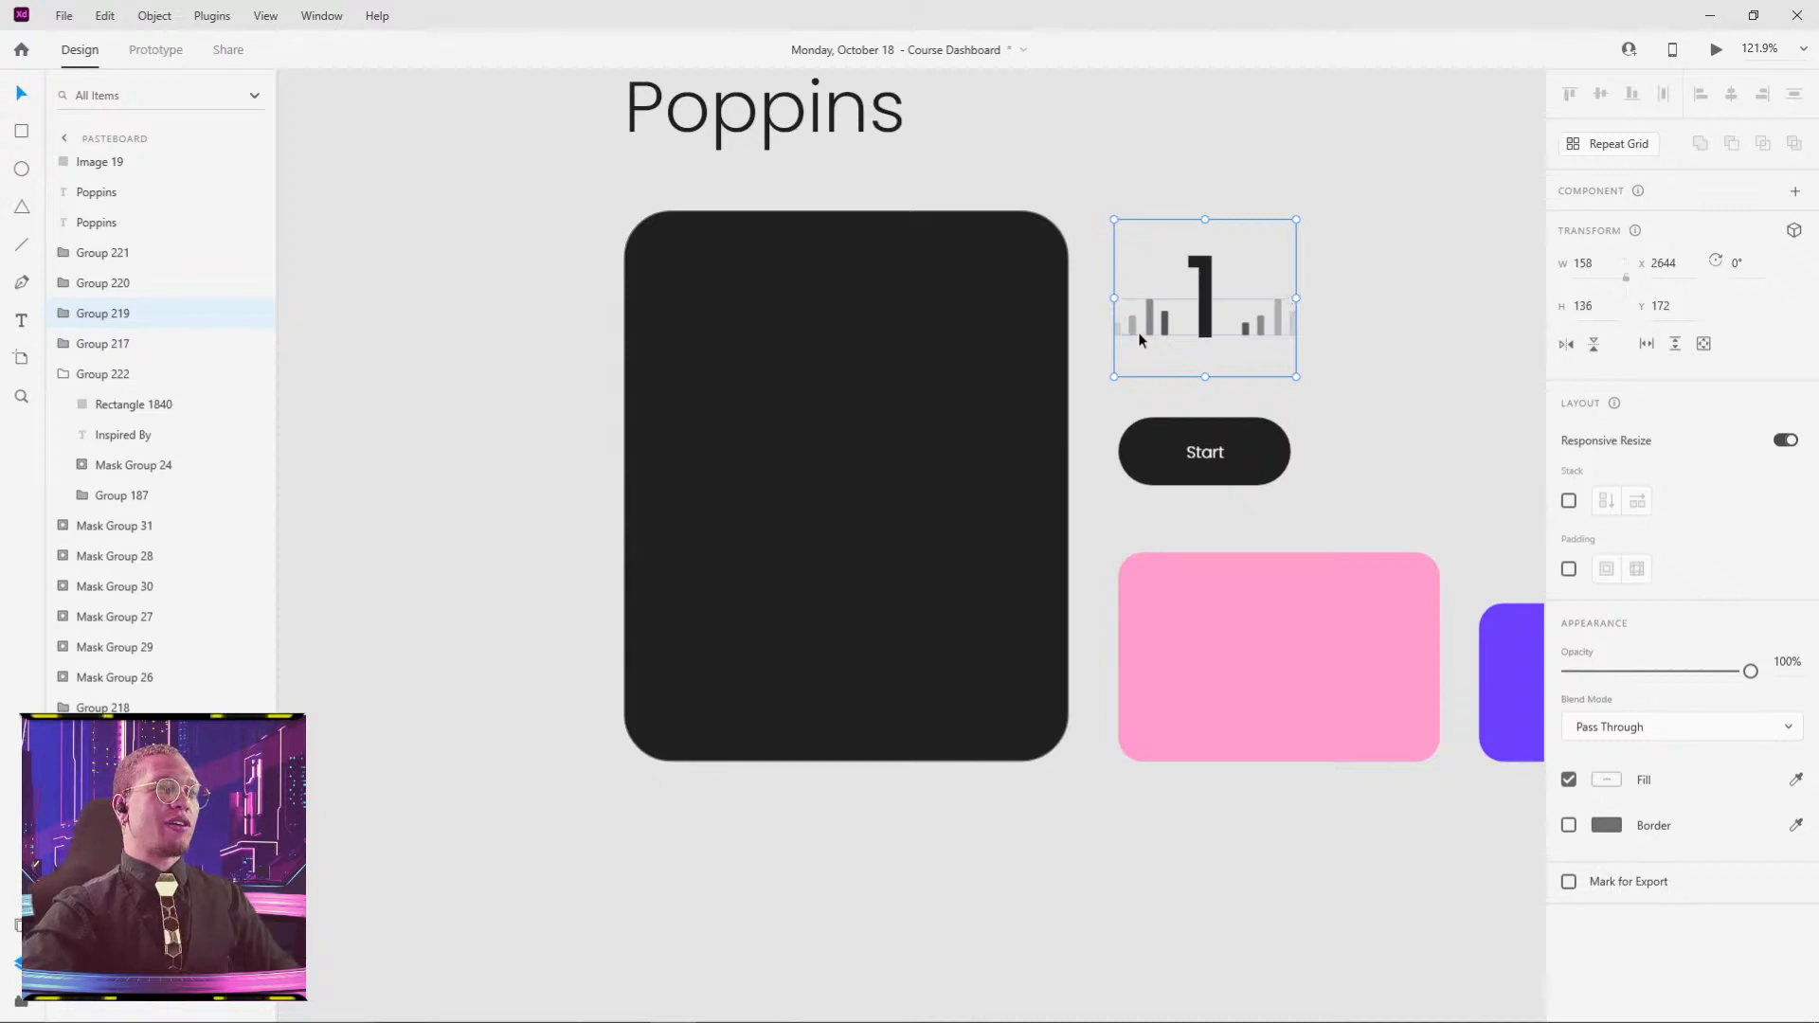
pyautogui.scroll(-5, 805, 471)
pyautogui.moveTo(396, 411); pyautogui.dragTo(849, 375)
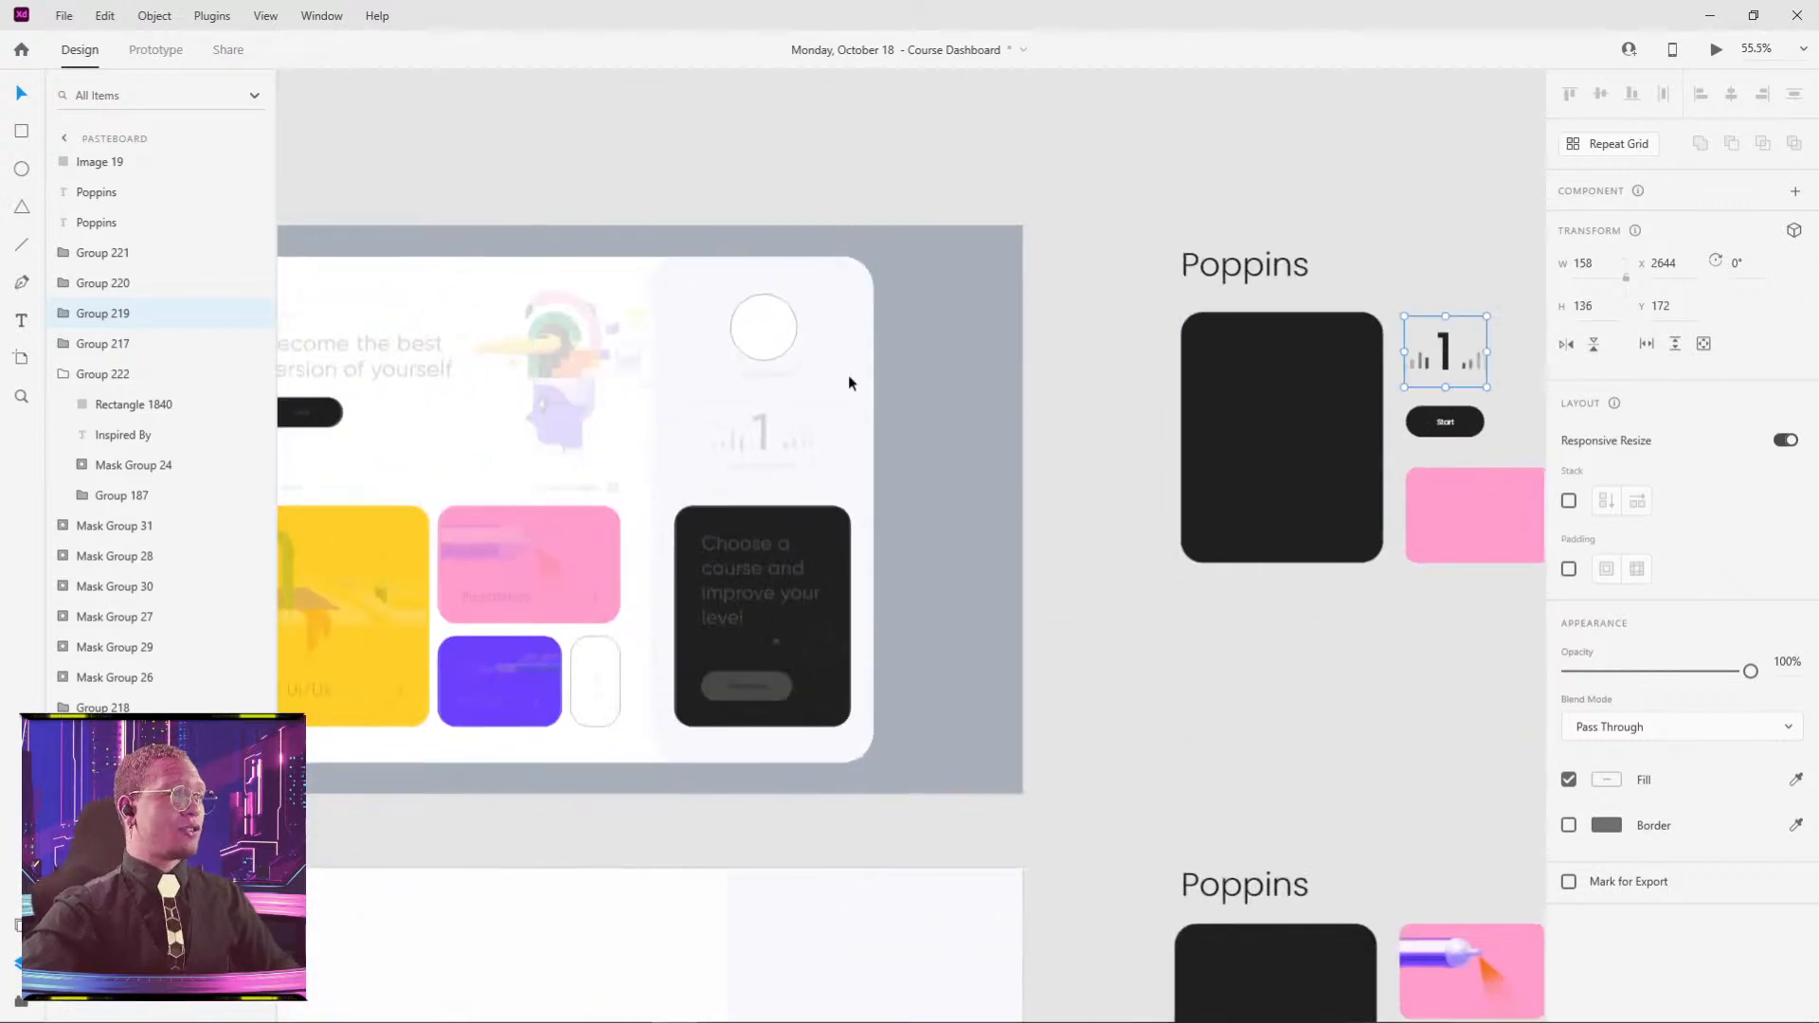
pyautogui.click(736, 464)
pyautogui.hotkey('ctrl', 'v')
pyautogui.moveTo(675, 502); pyautogui.dragTo(761, 453)
pyautogui.scroll(5, 761, 453)
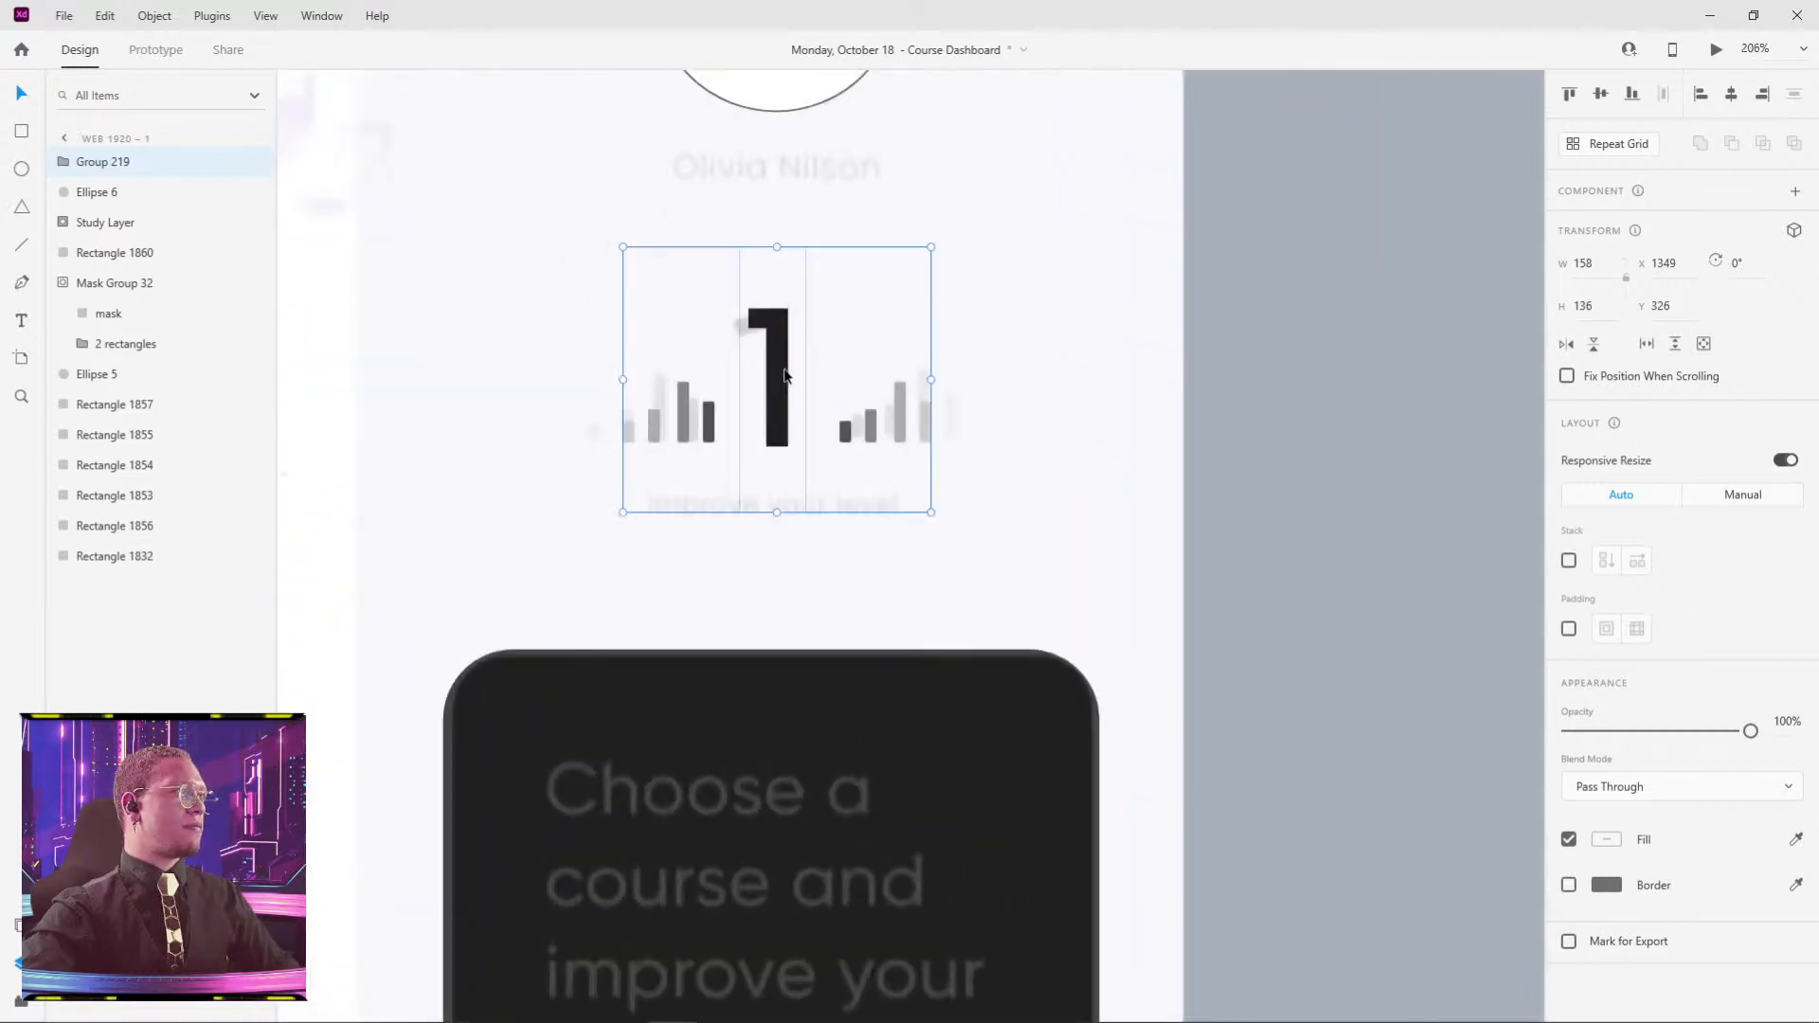
pyautogui.moveTo(781, 372)
pyautogui.mouseDown()
pyautogui.moveTo(765, 371)
pyautogui.moveTo(800, 368)
pyautogui.moveTo(781, 372)
pyautogui.mouseUp()
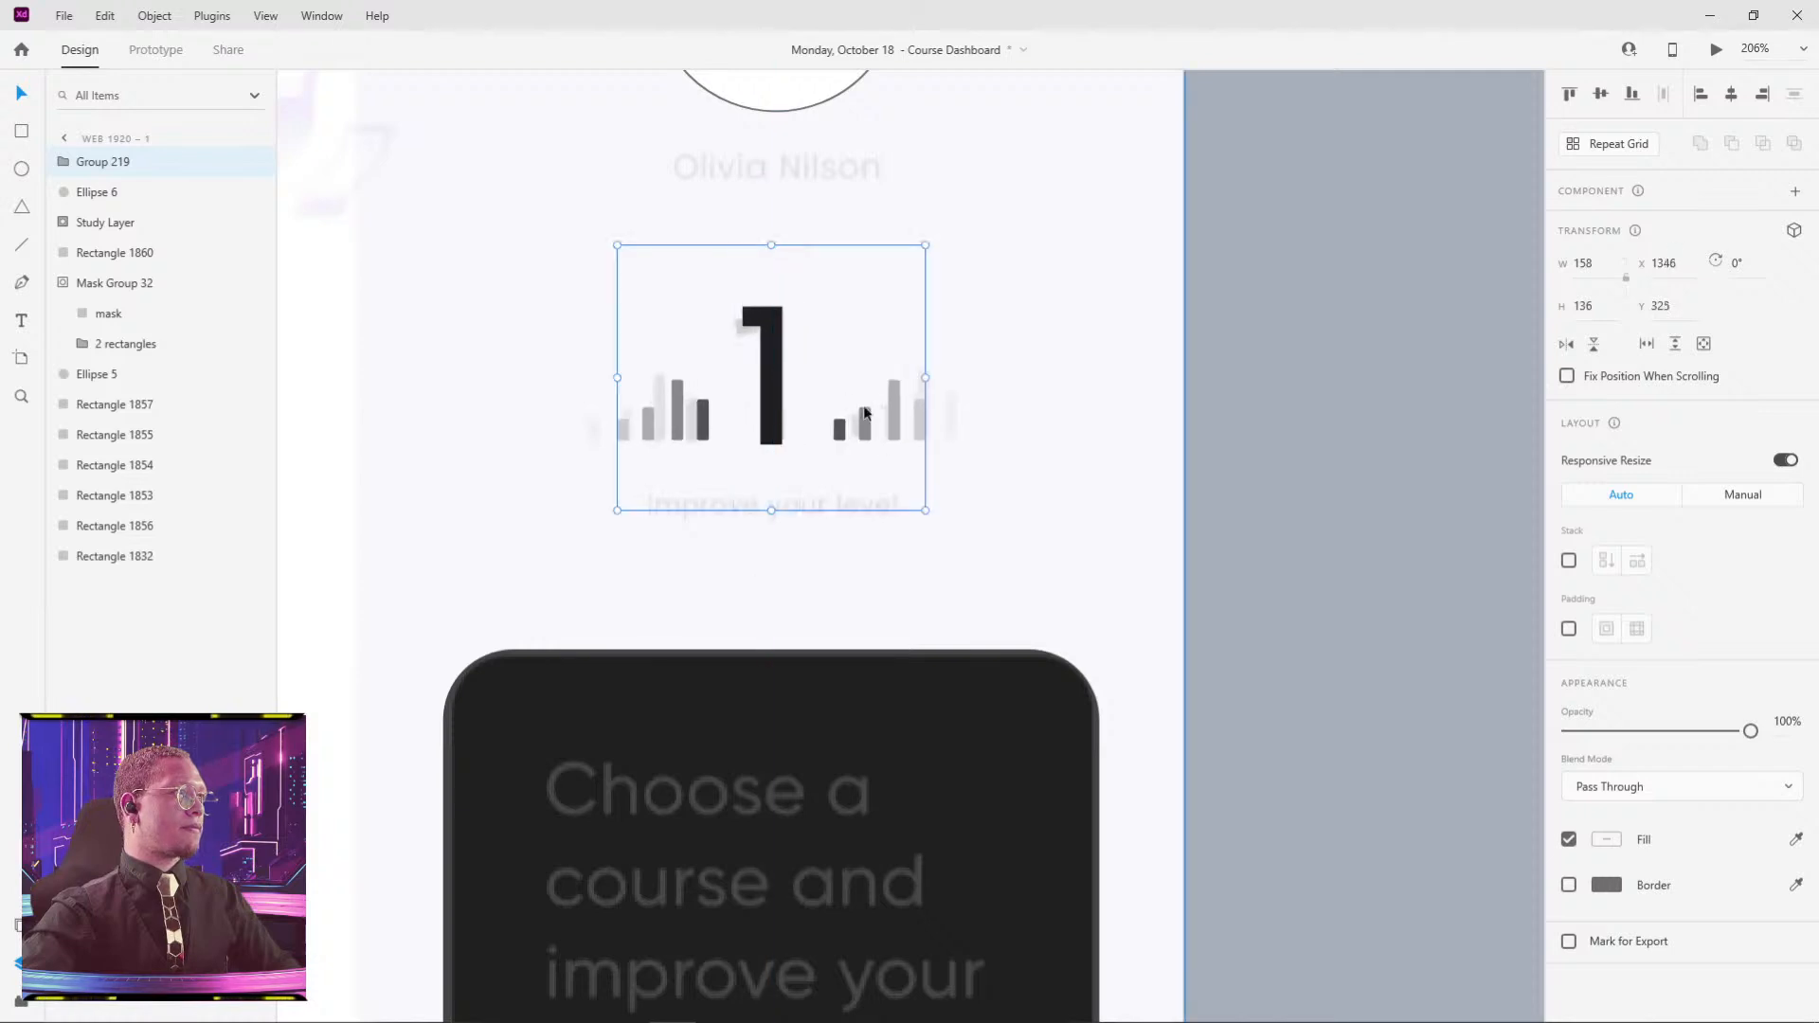
pyautogui.click(680, 565)
pyautogui.moveTo(772, 243); pyautogui.dragTo(884, 486)
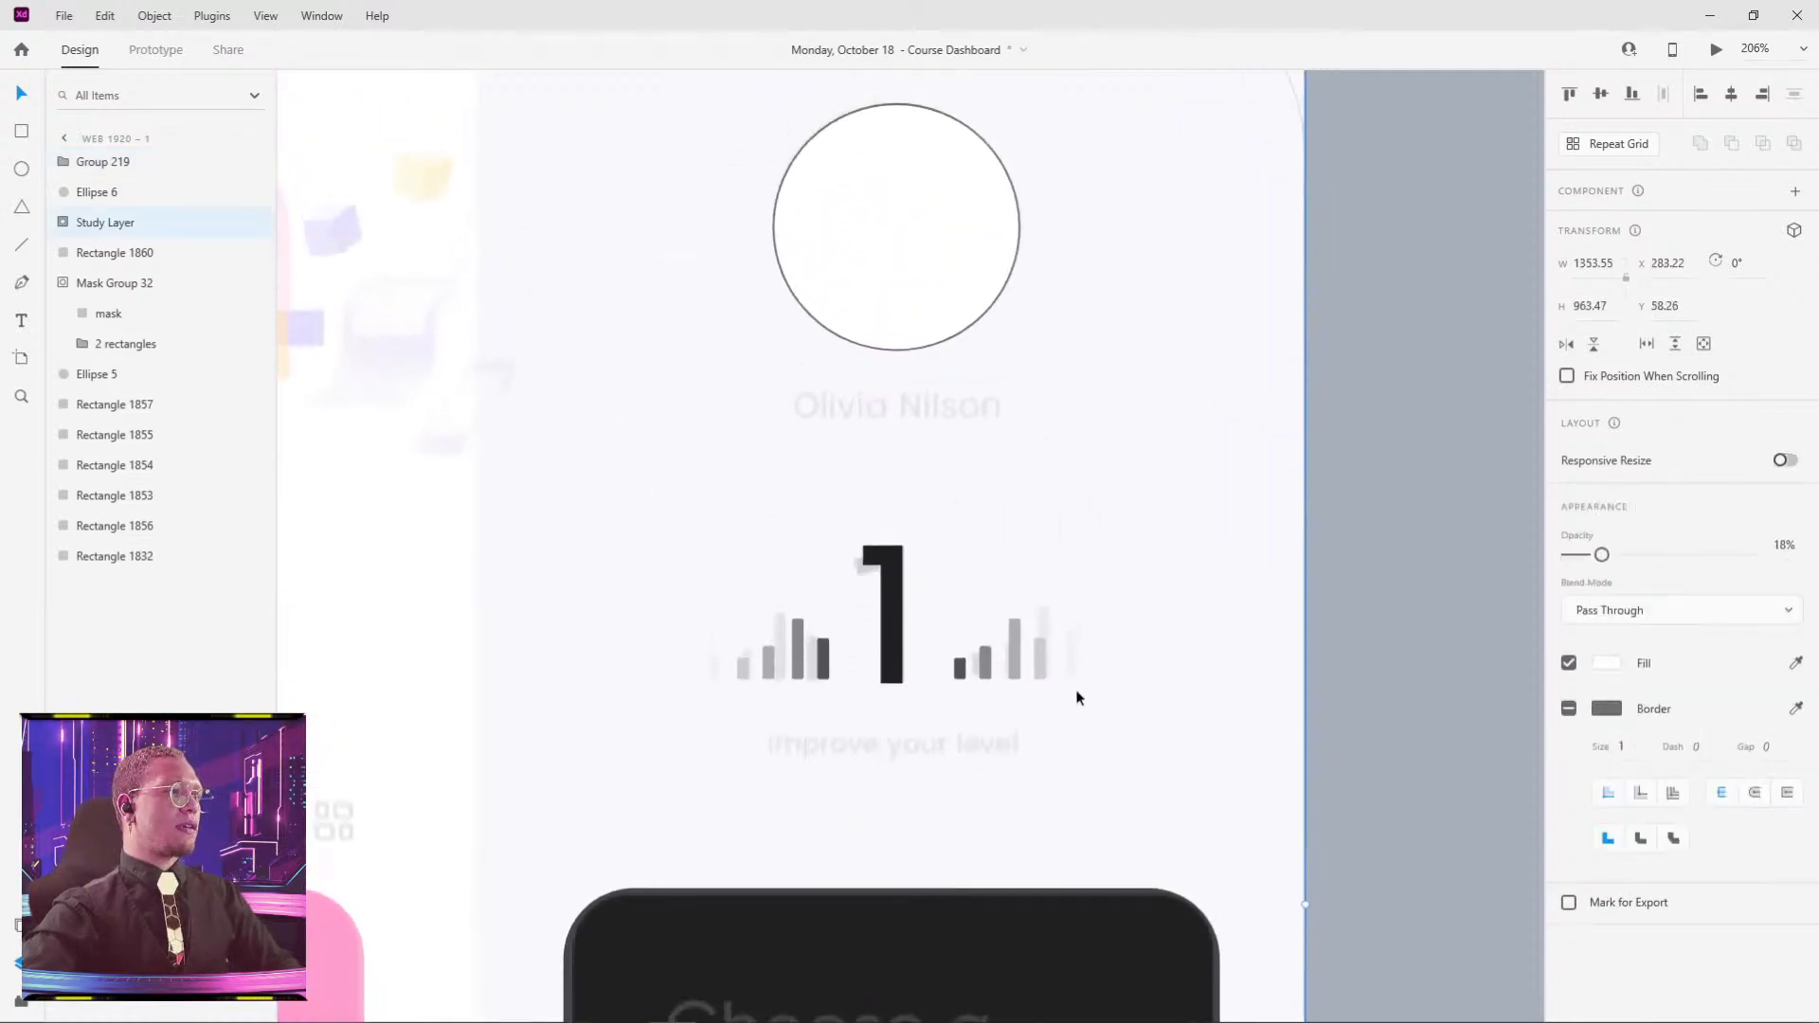
# - Add the user's full name as size 18 text, centred under the avatar circle
pyautogui.click(797, 400)
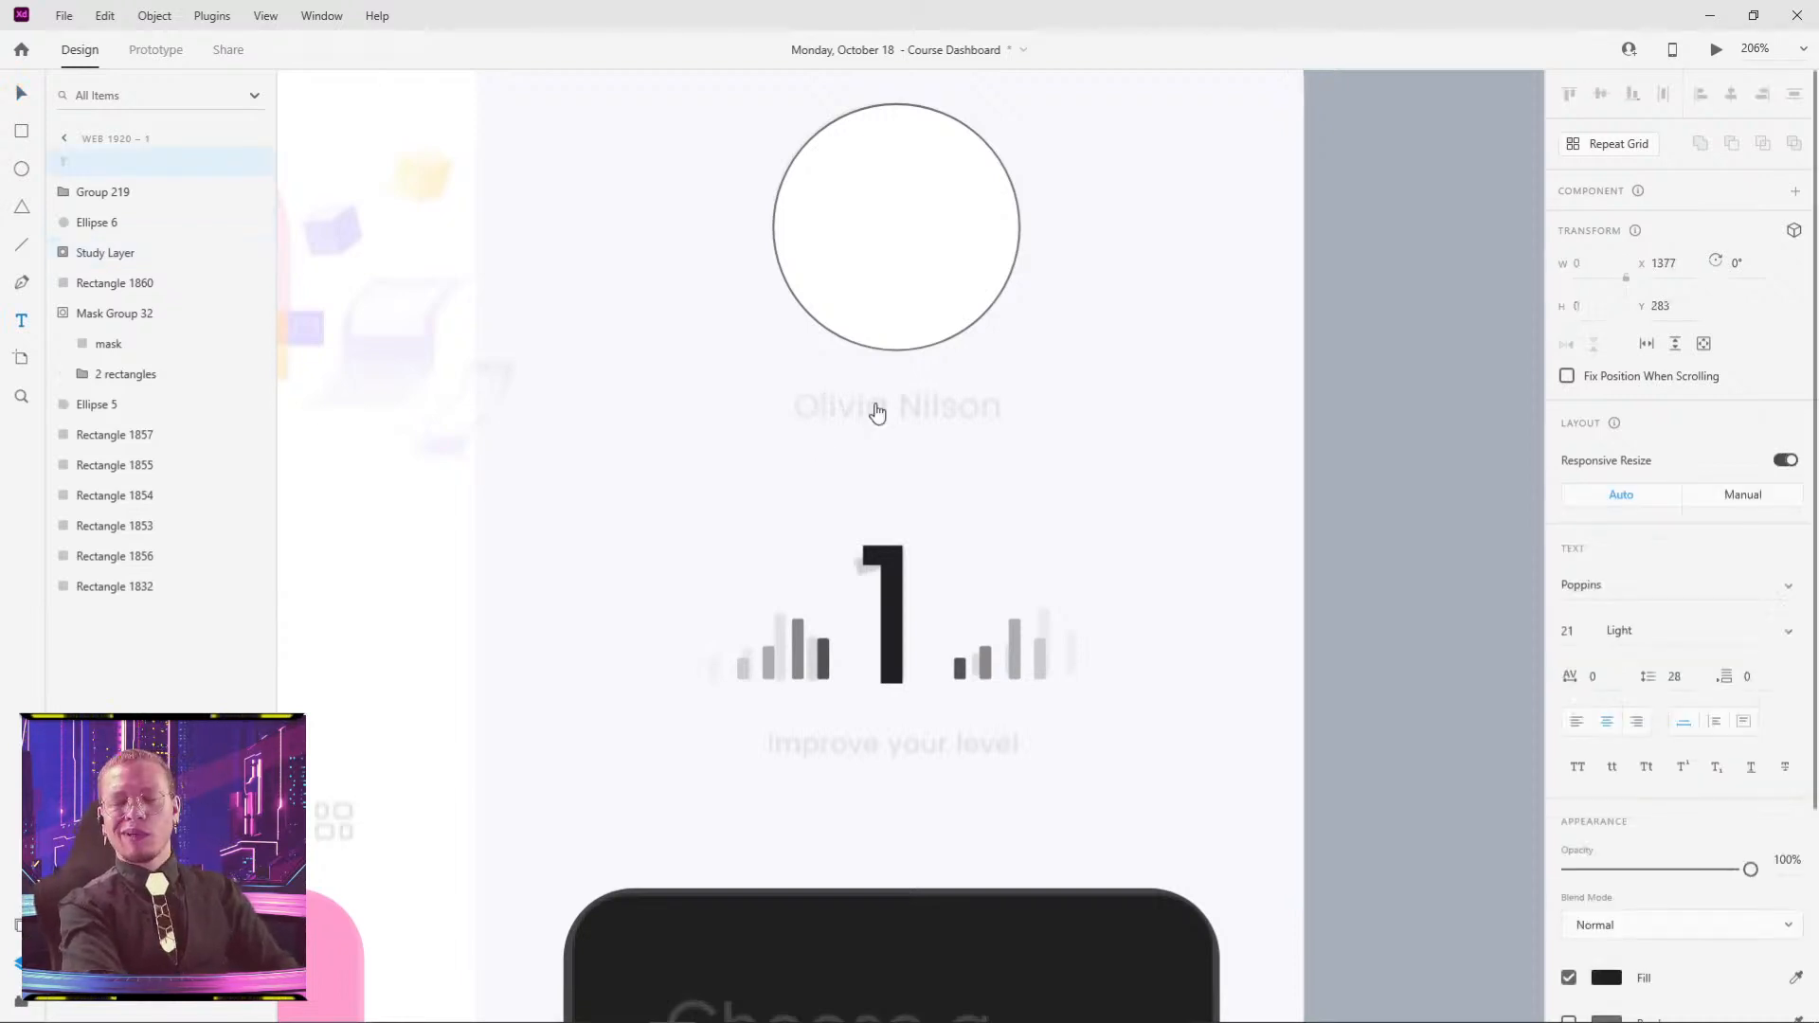
pyautogui.write('Pop')
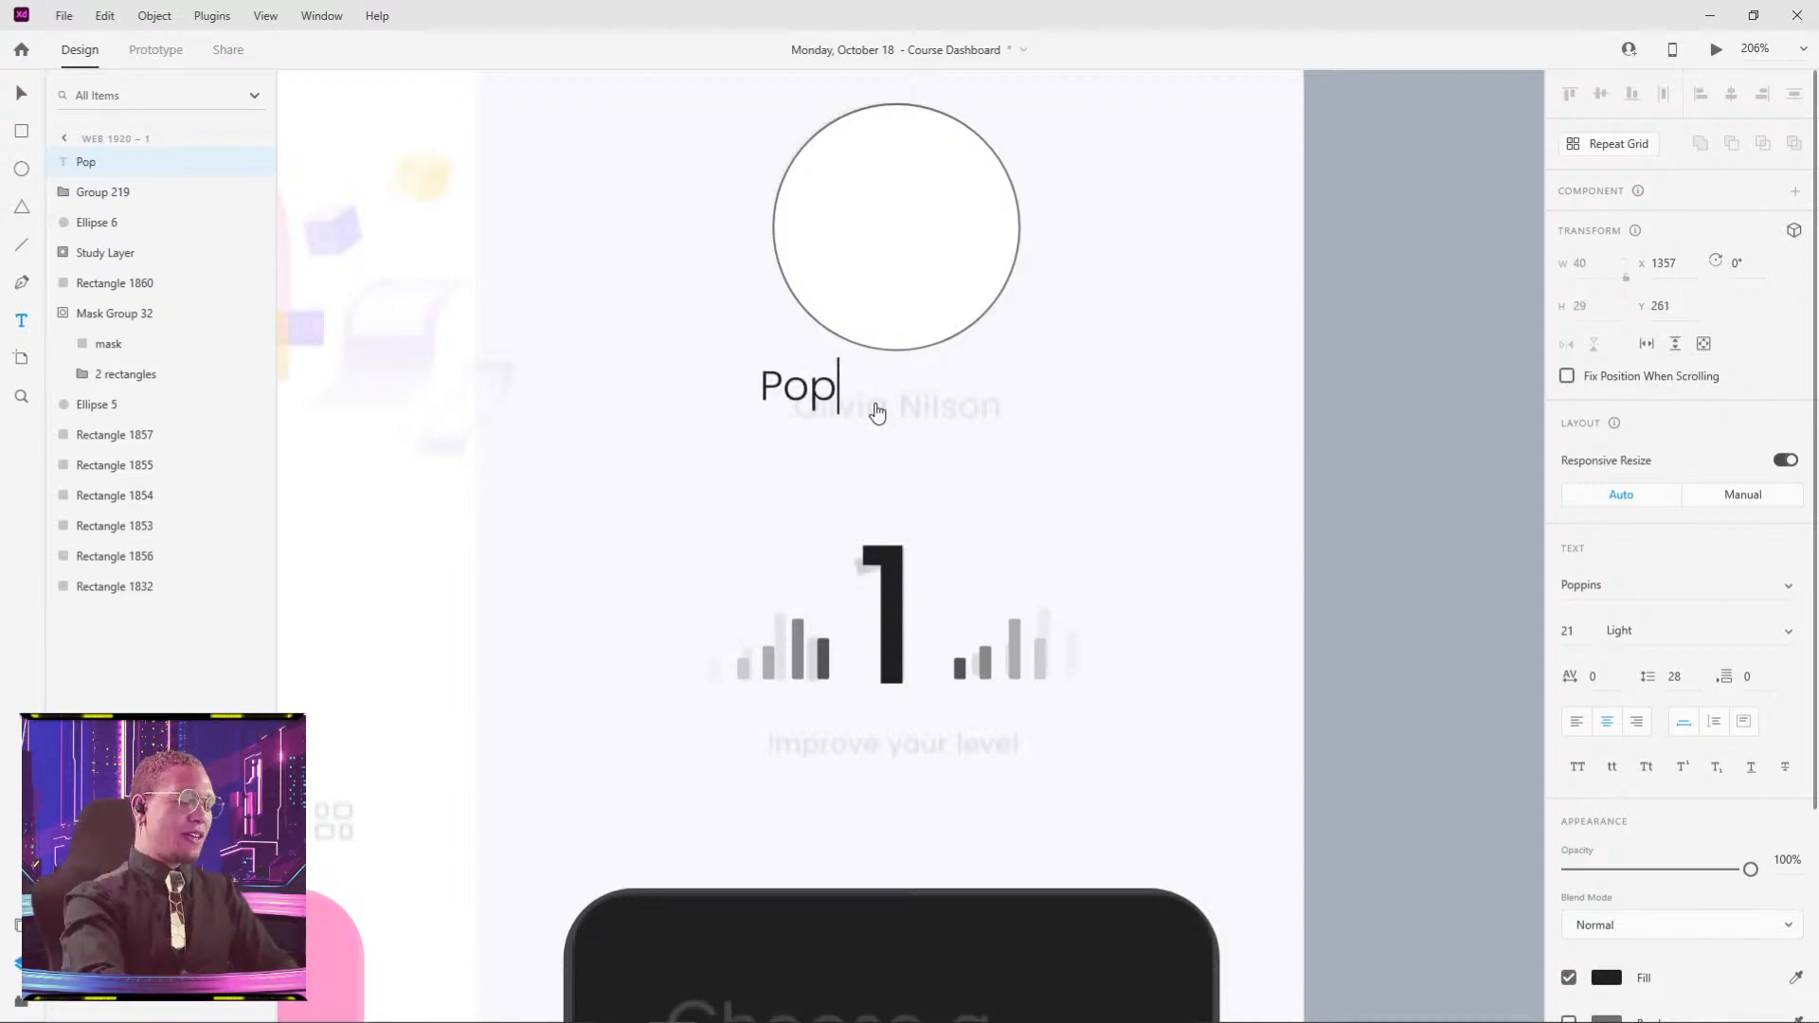
pyautogui.write('pins')
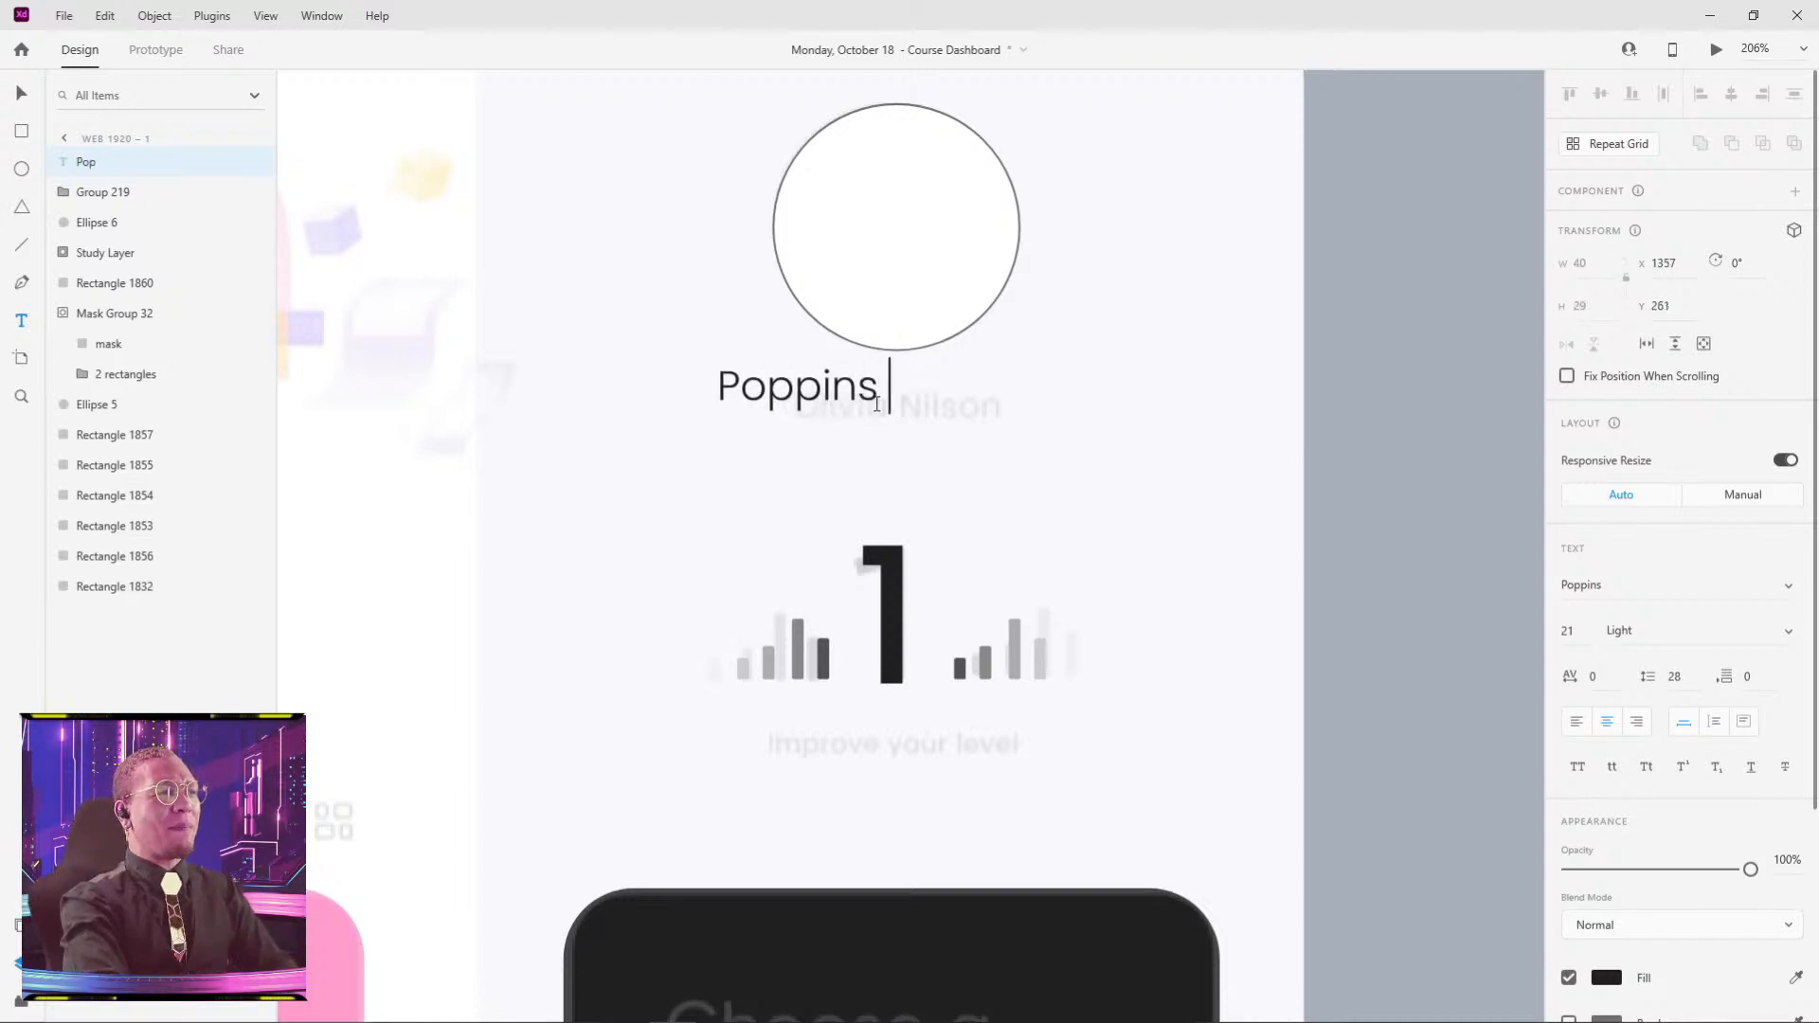
pyautogui.press('BackSpace')
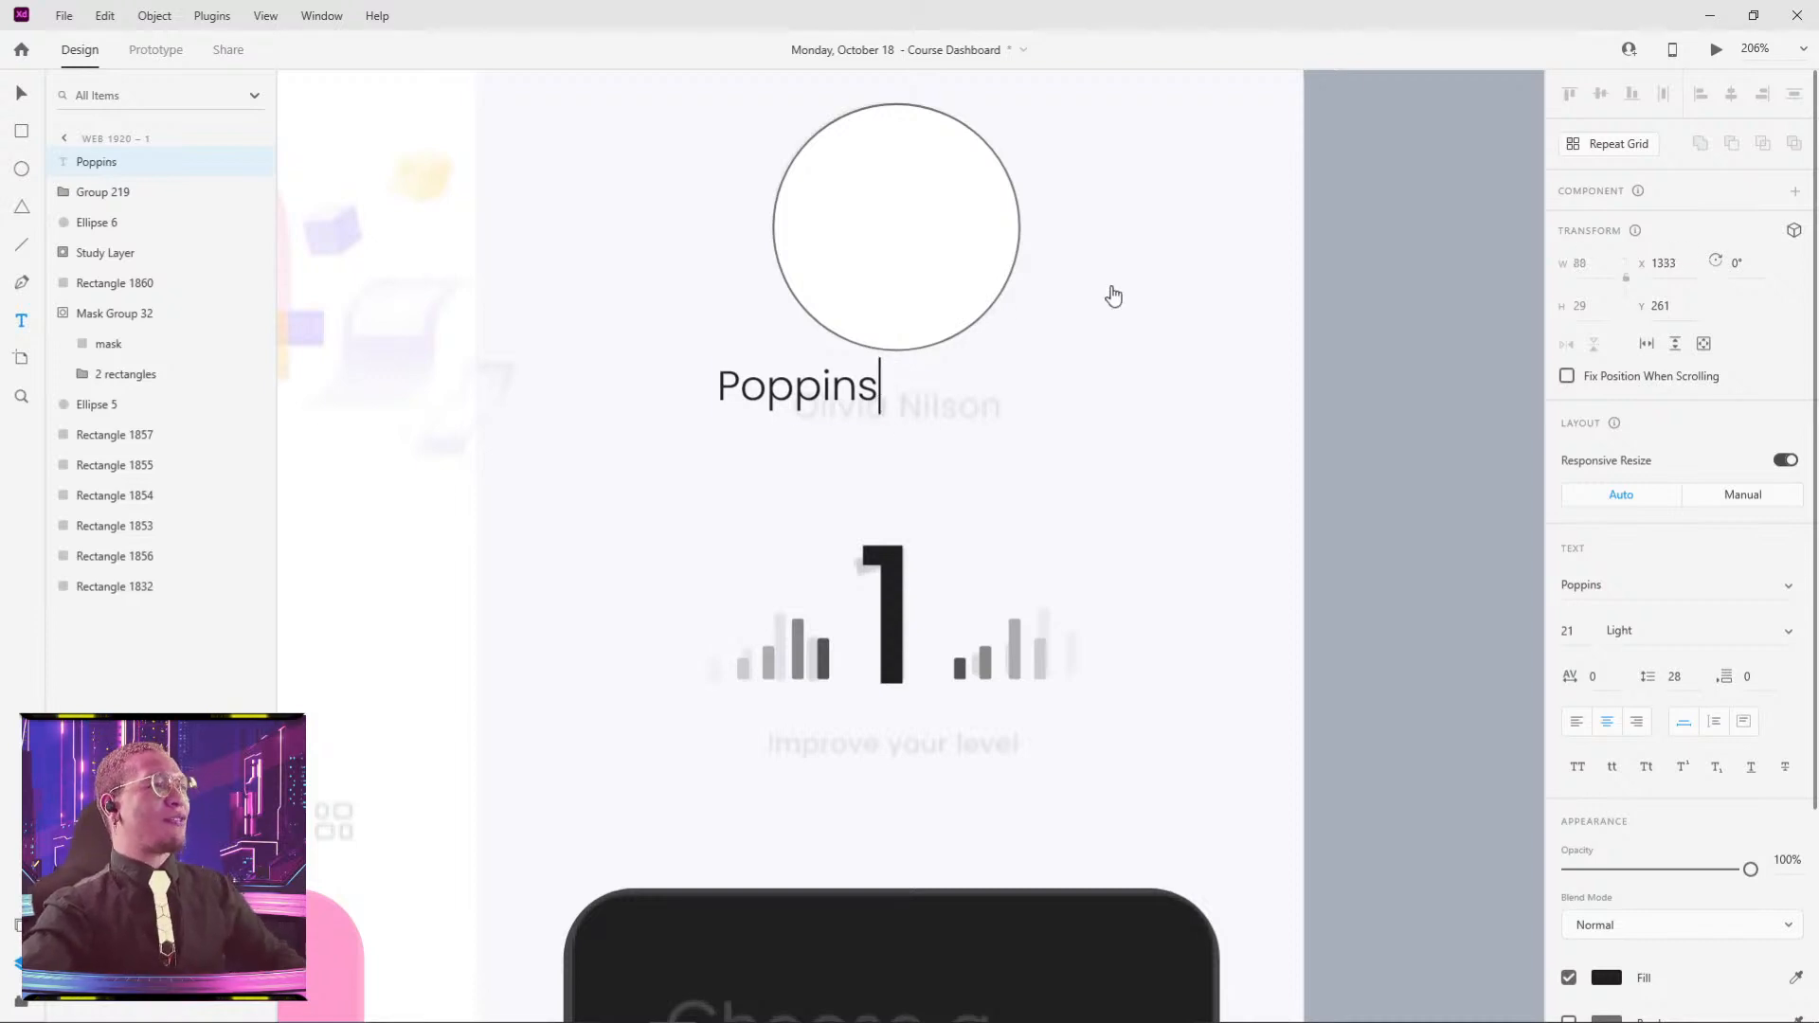
pyautogui.press('Escape')
pyautogui.moveTo(801, 388); pyautogui.dragTo(795, 442)
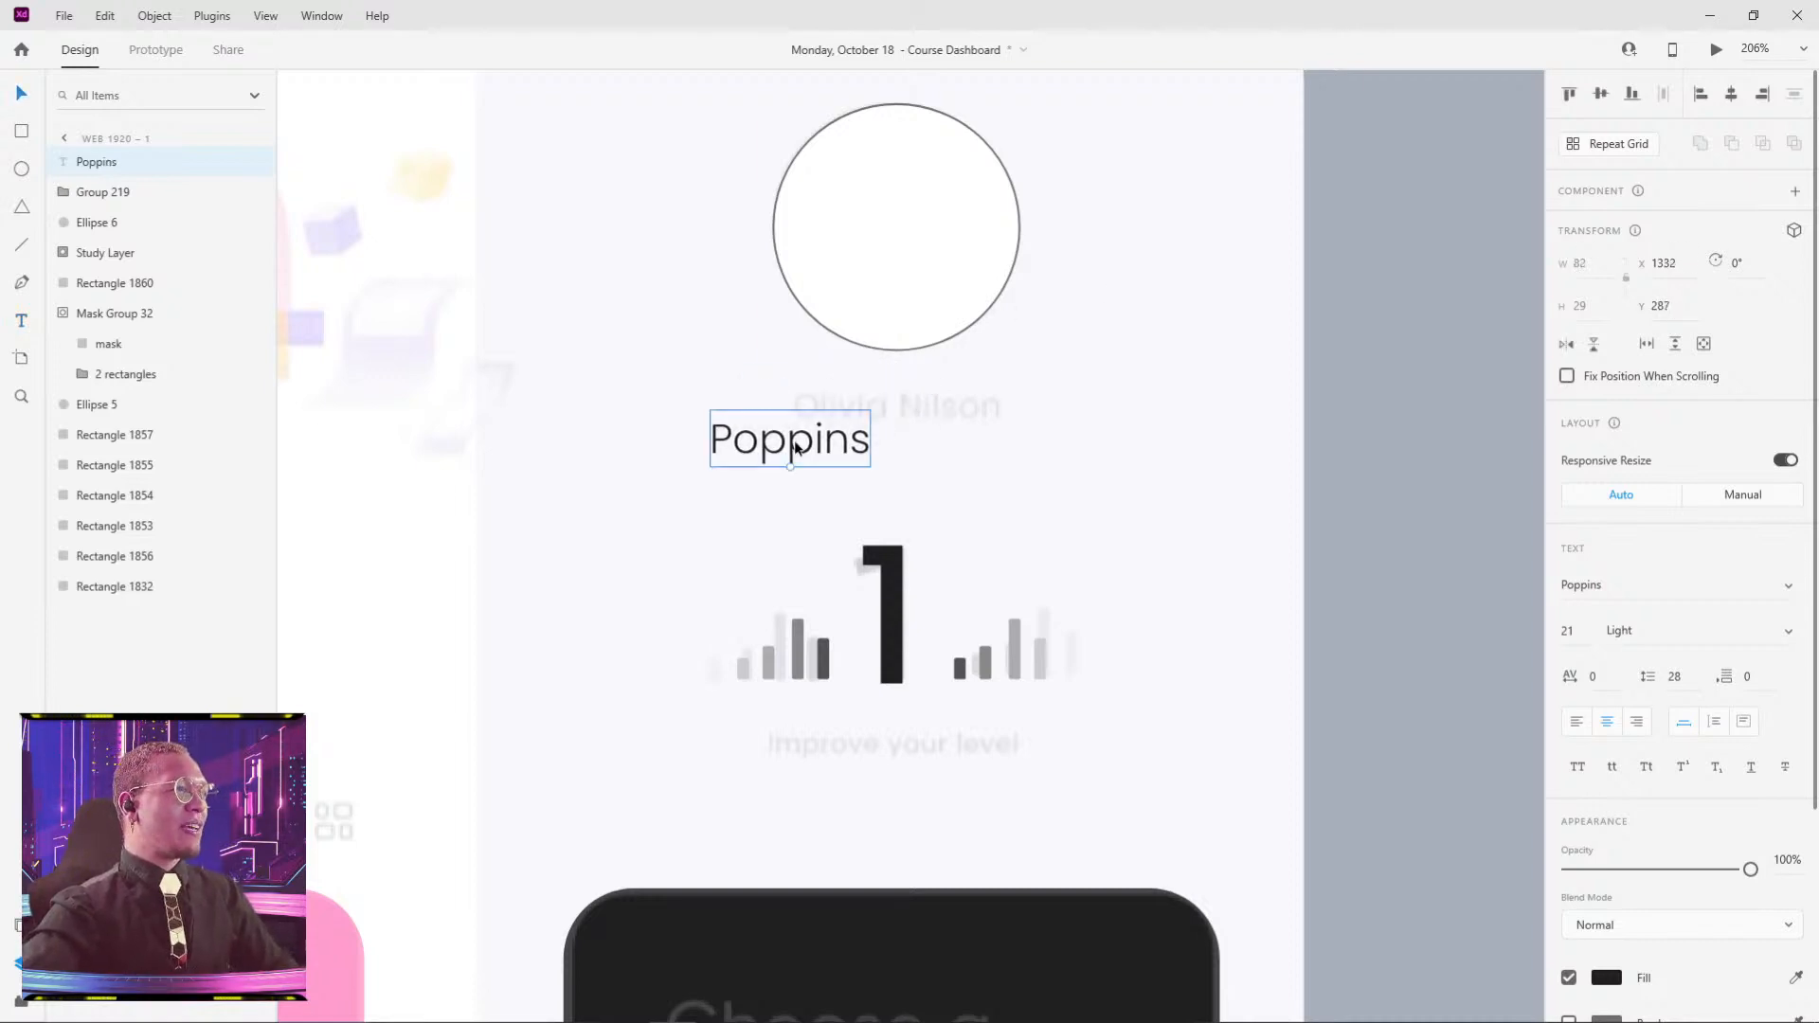
pyautogui.doubleClick(794, 440)
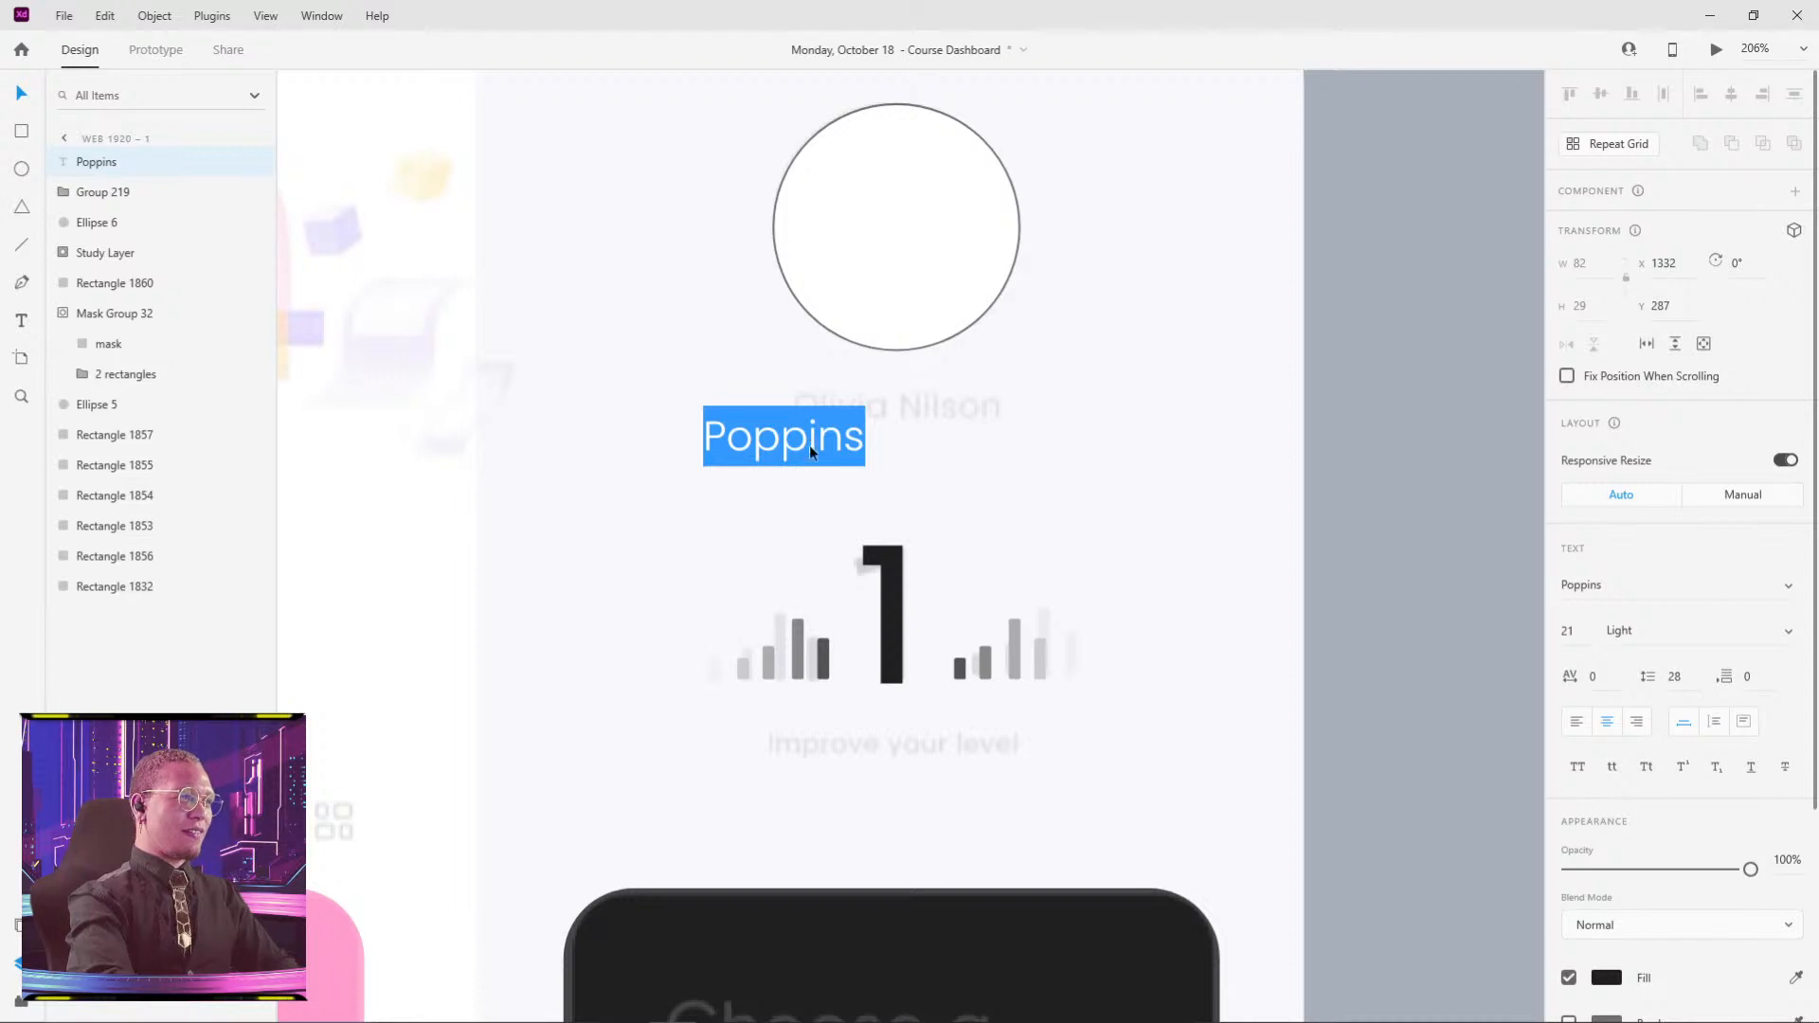
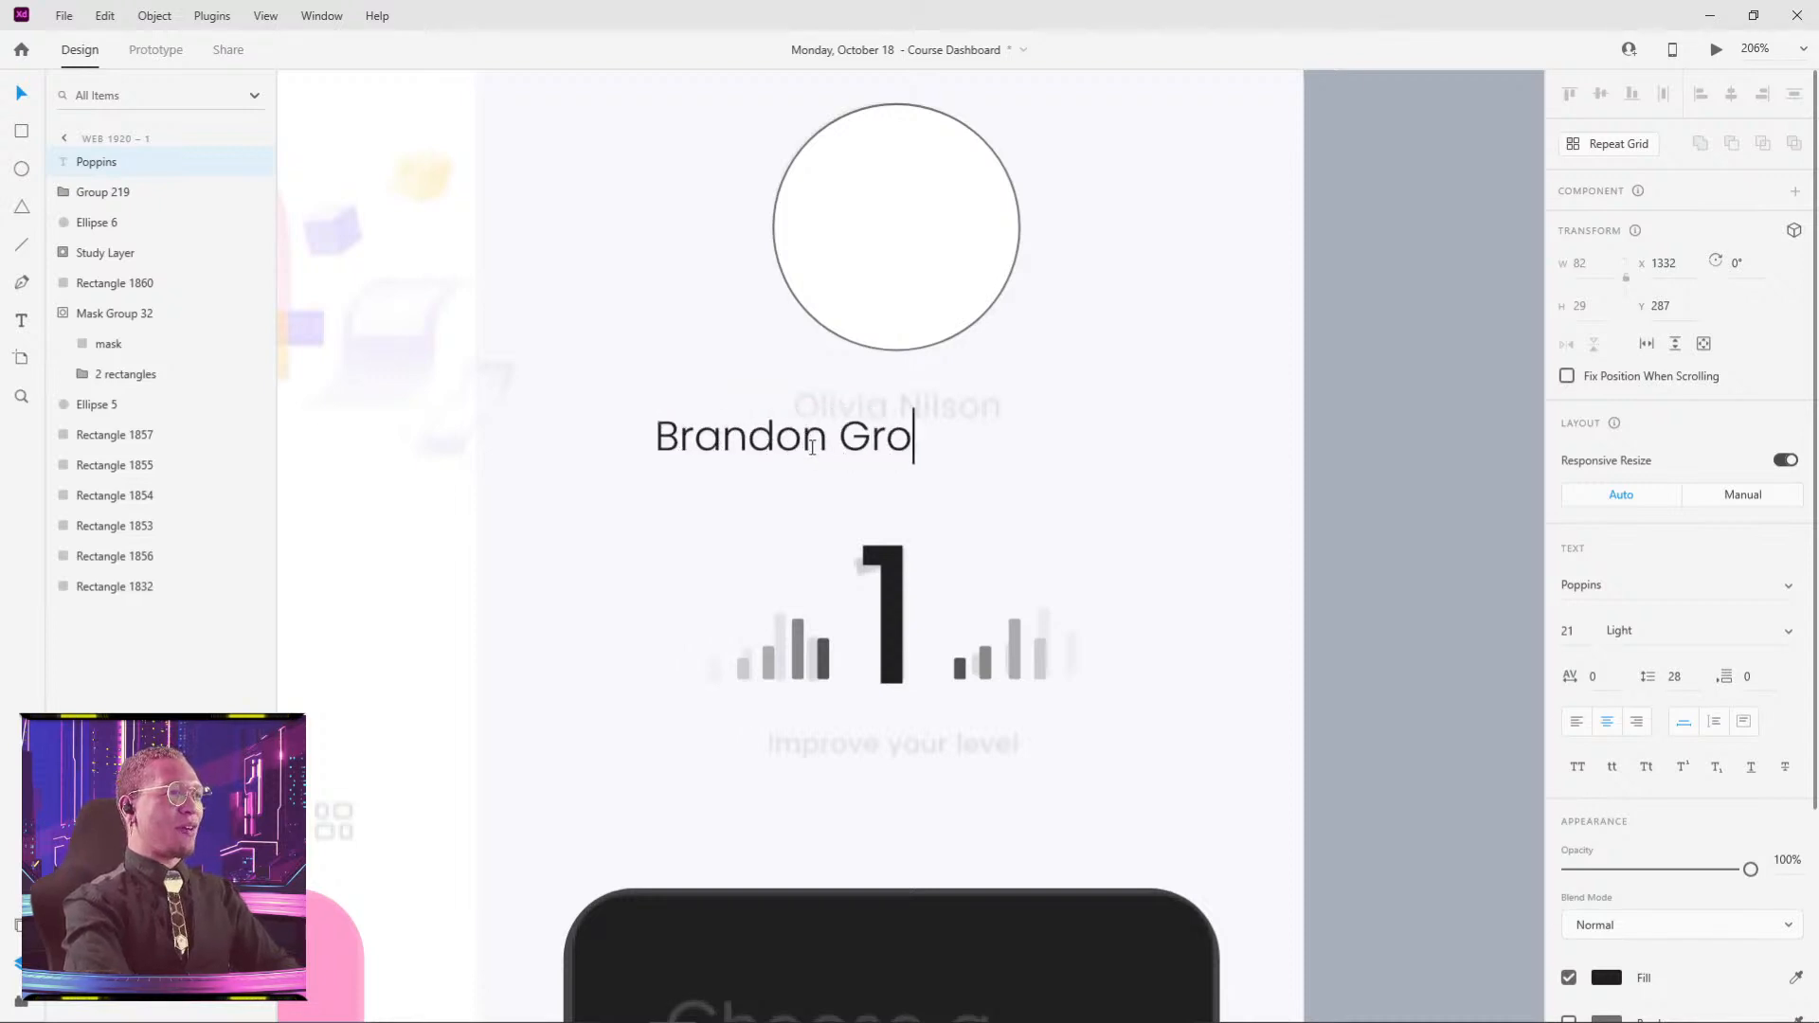
pyautogui.press('Escape')
pyautogui.moveTo(820, 450); pyautogui.dragTo(905, 415)
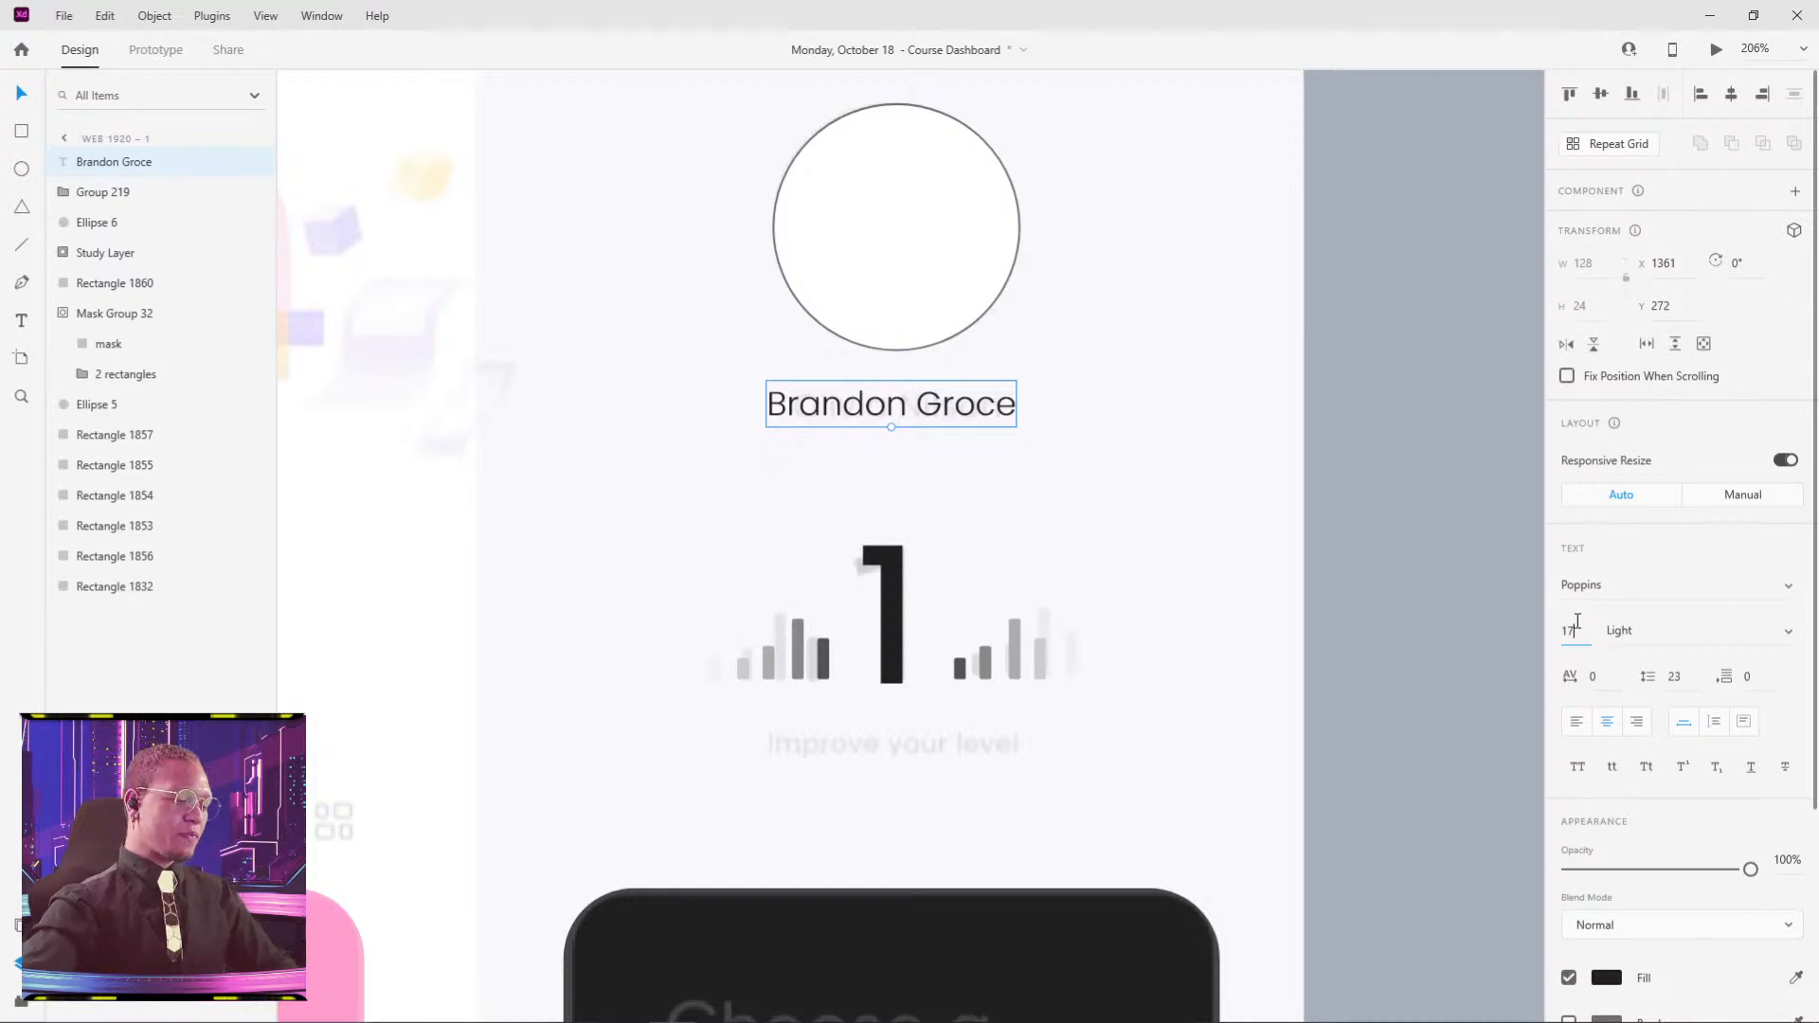
pyautogui.press('Return')
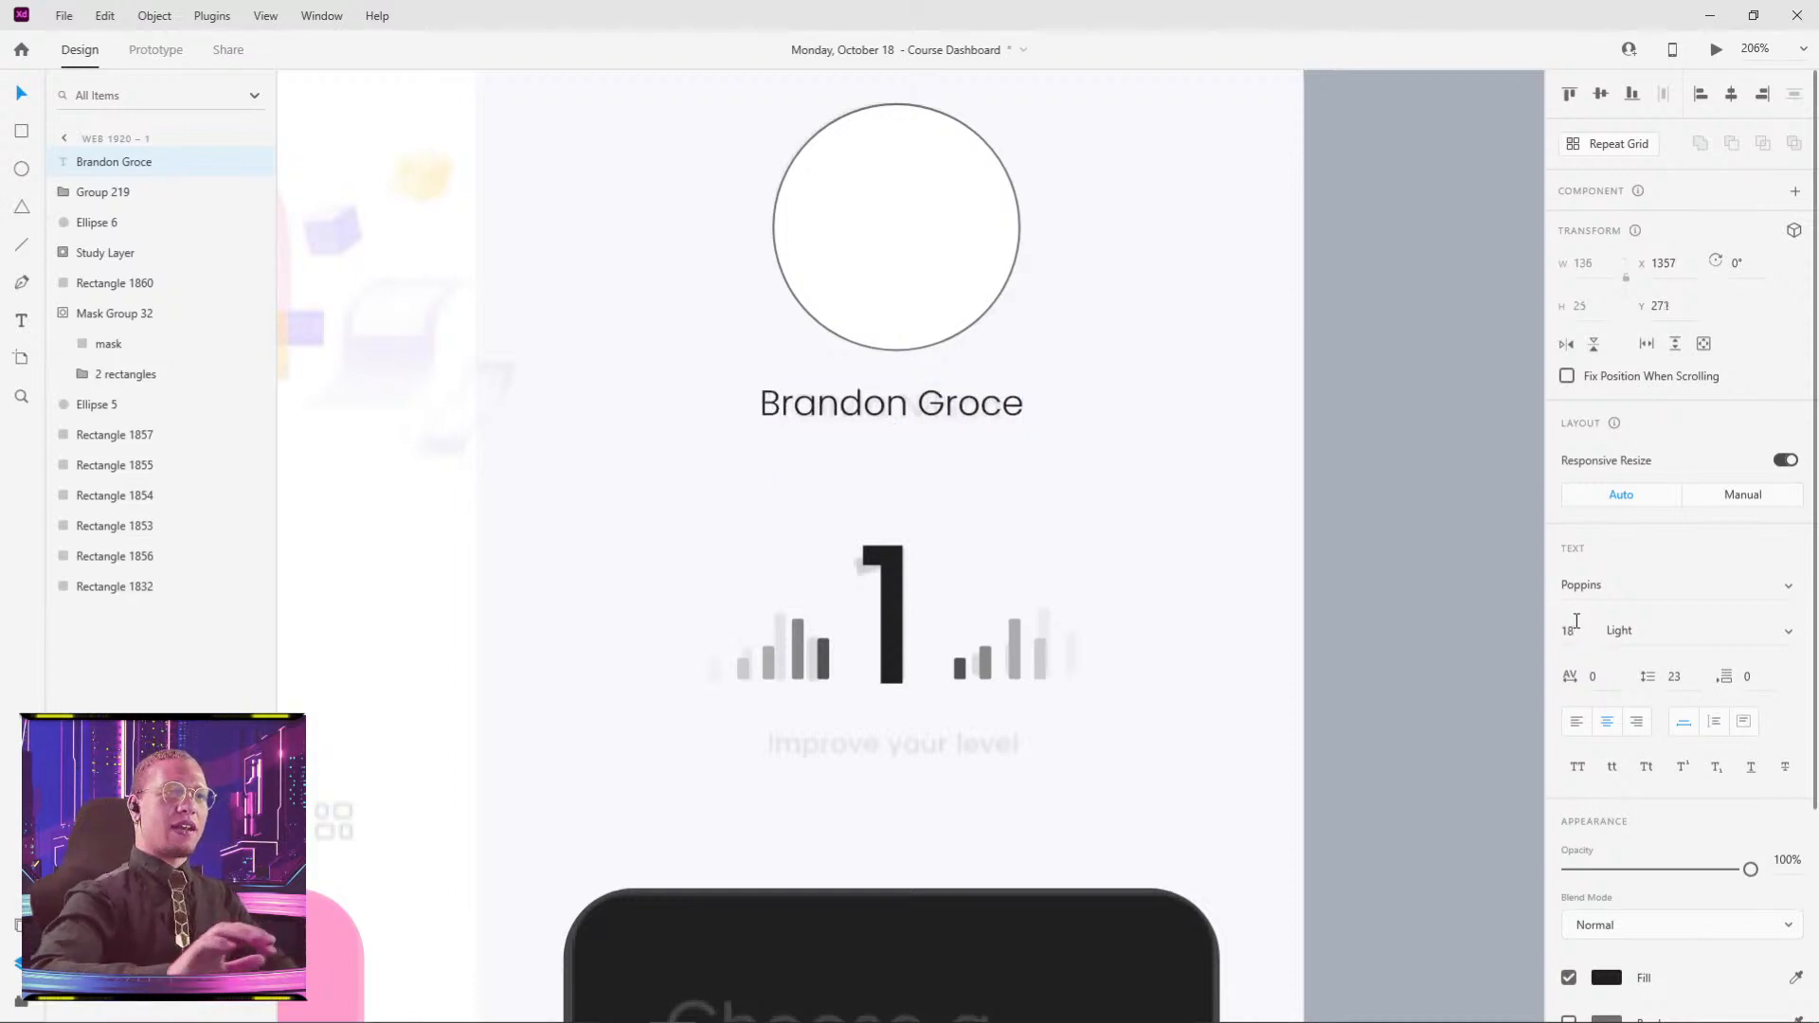
pyautogui.click(1442, 304)
# - Duplicate the name text, retype it as 'Improve your level' and place it under the level chart
pyautogui.scroll(-5, 1433, 312)
pyautogui.moveTo(1220, 393); pyautogui.dragTo(1173, 316)
pyautogui.scroll(3, 1075, 461)
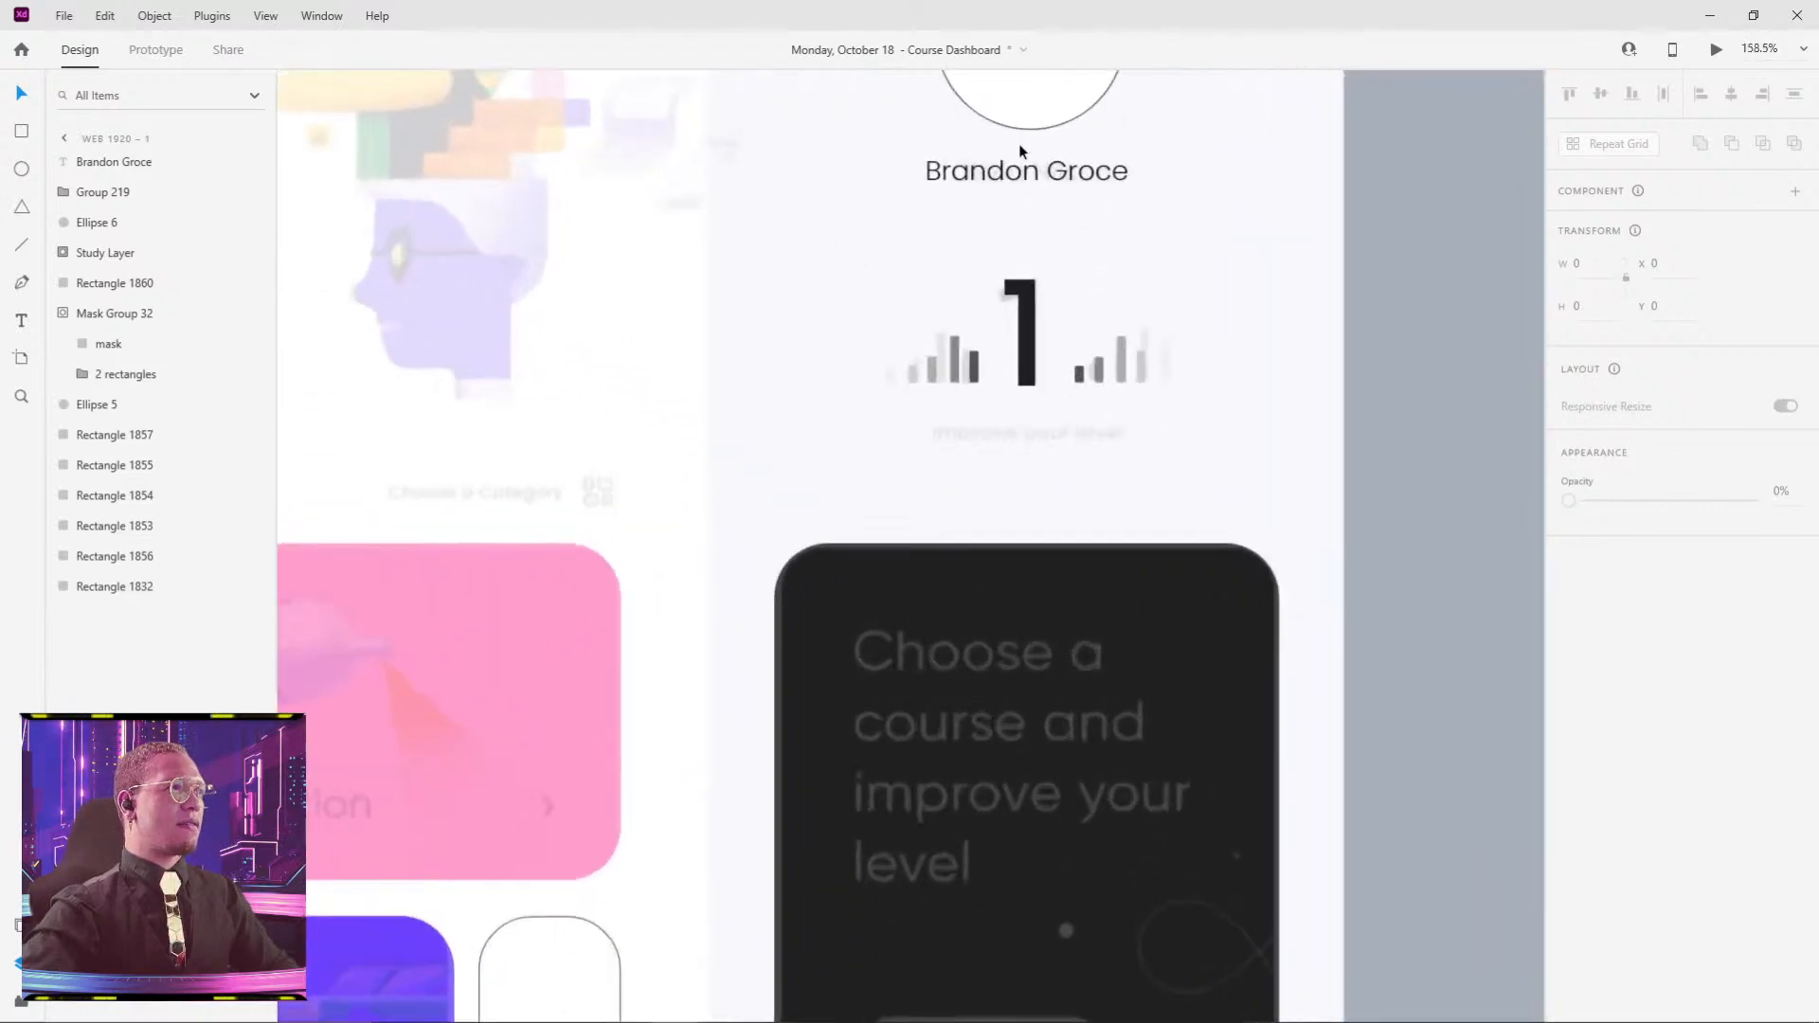
pyautogui.moveTo(1019, 152); pyautogui.dragTo(1010, 477)
pyautogui.doubleClick(1010, 476)
pyautogui.write('Imp')
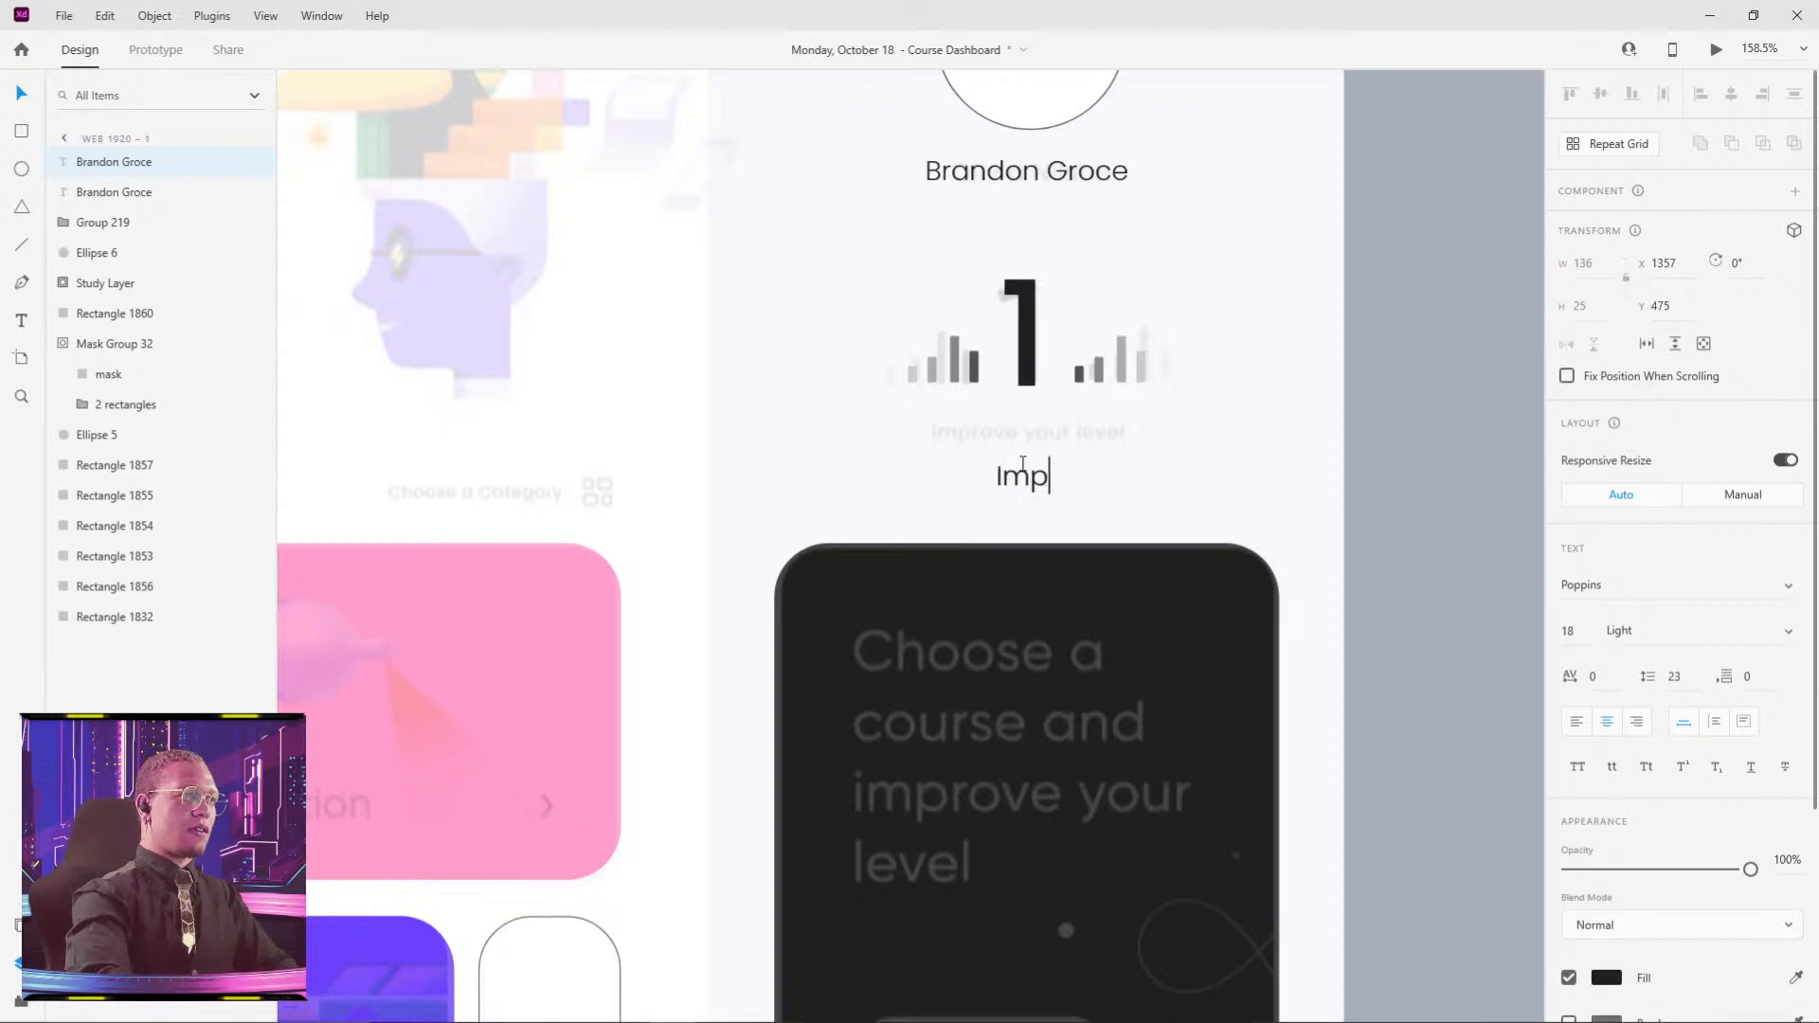
pyautogui.write('rove your level')
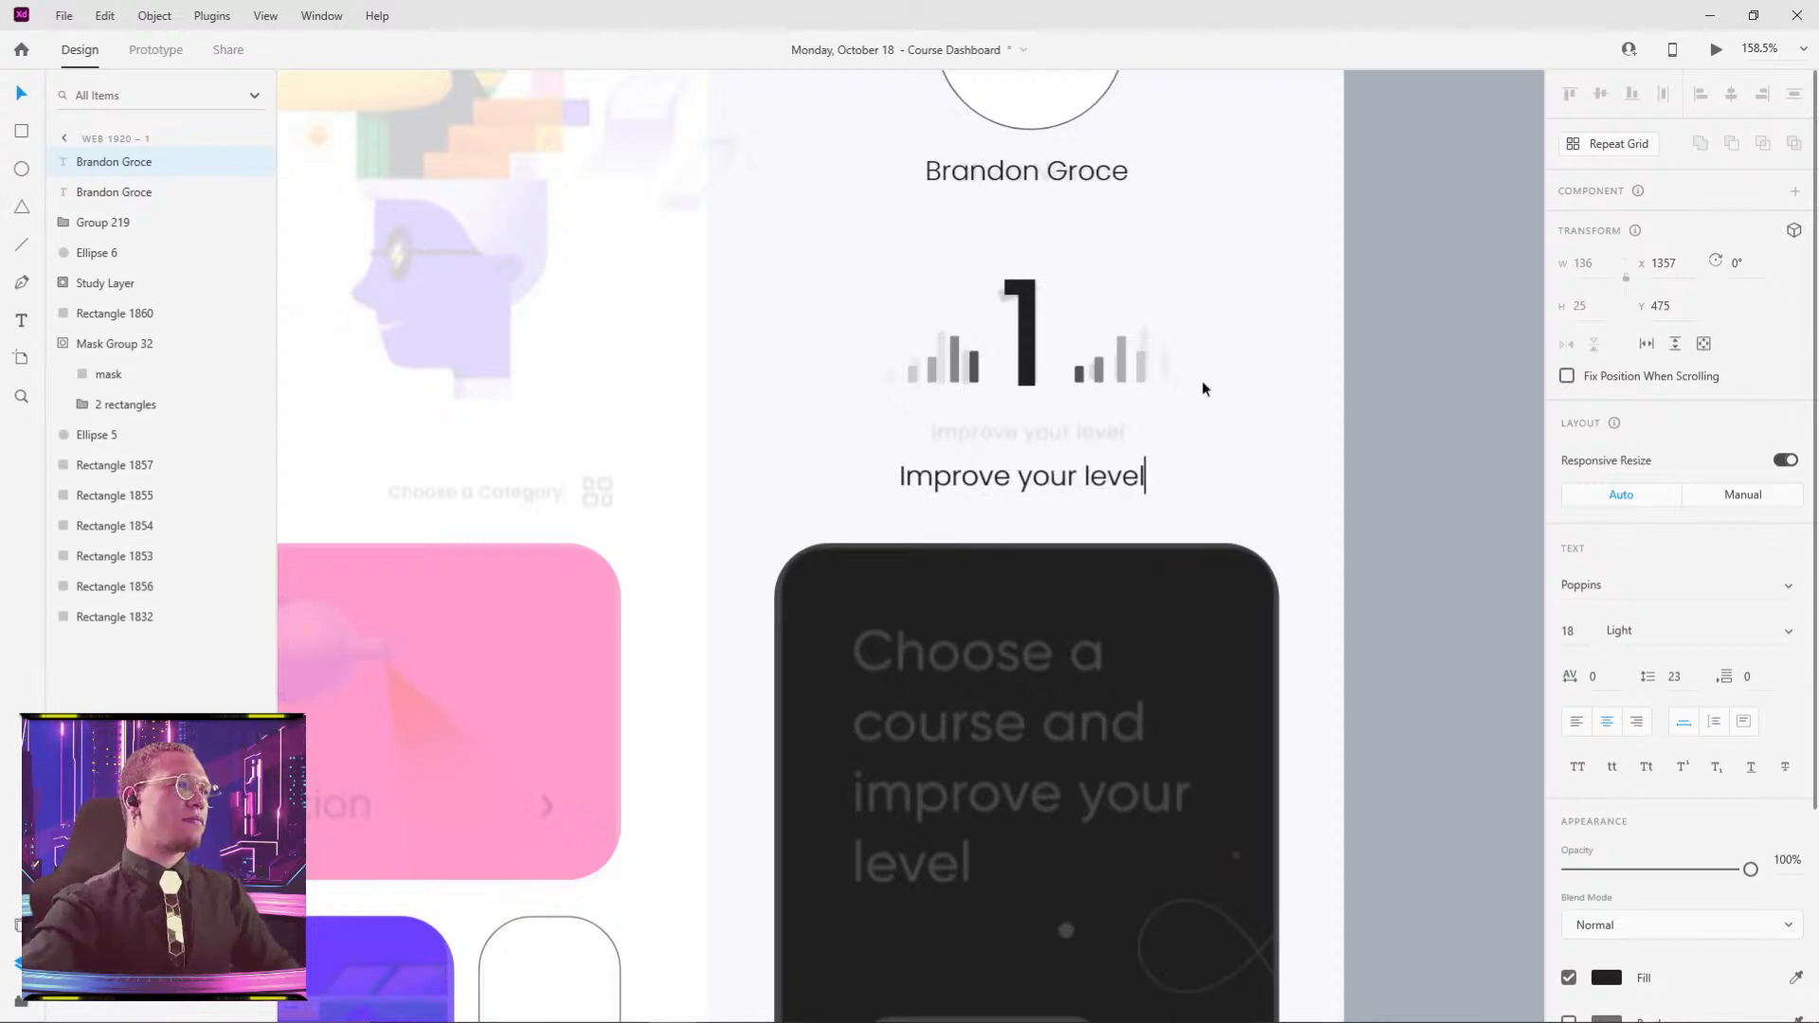
pyautogui.press('Escape')
pyautogui.moveTo(1027, 476); pyautogui.dragTo(1024, 428)
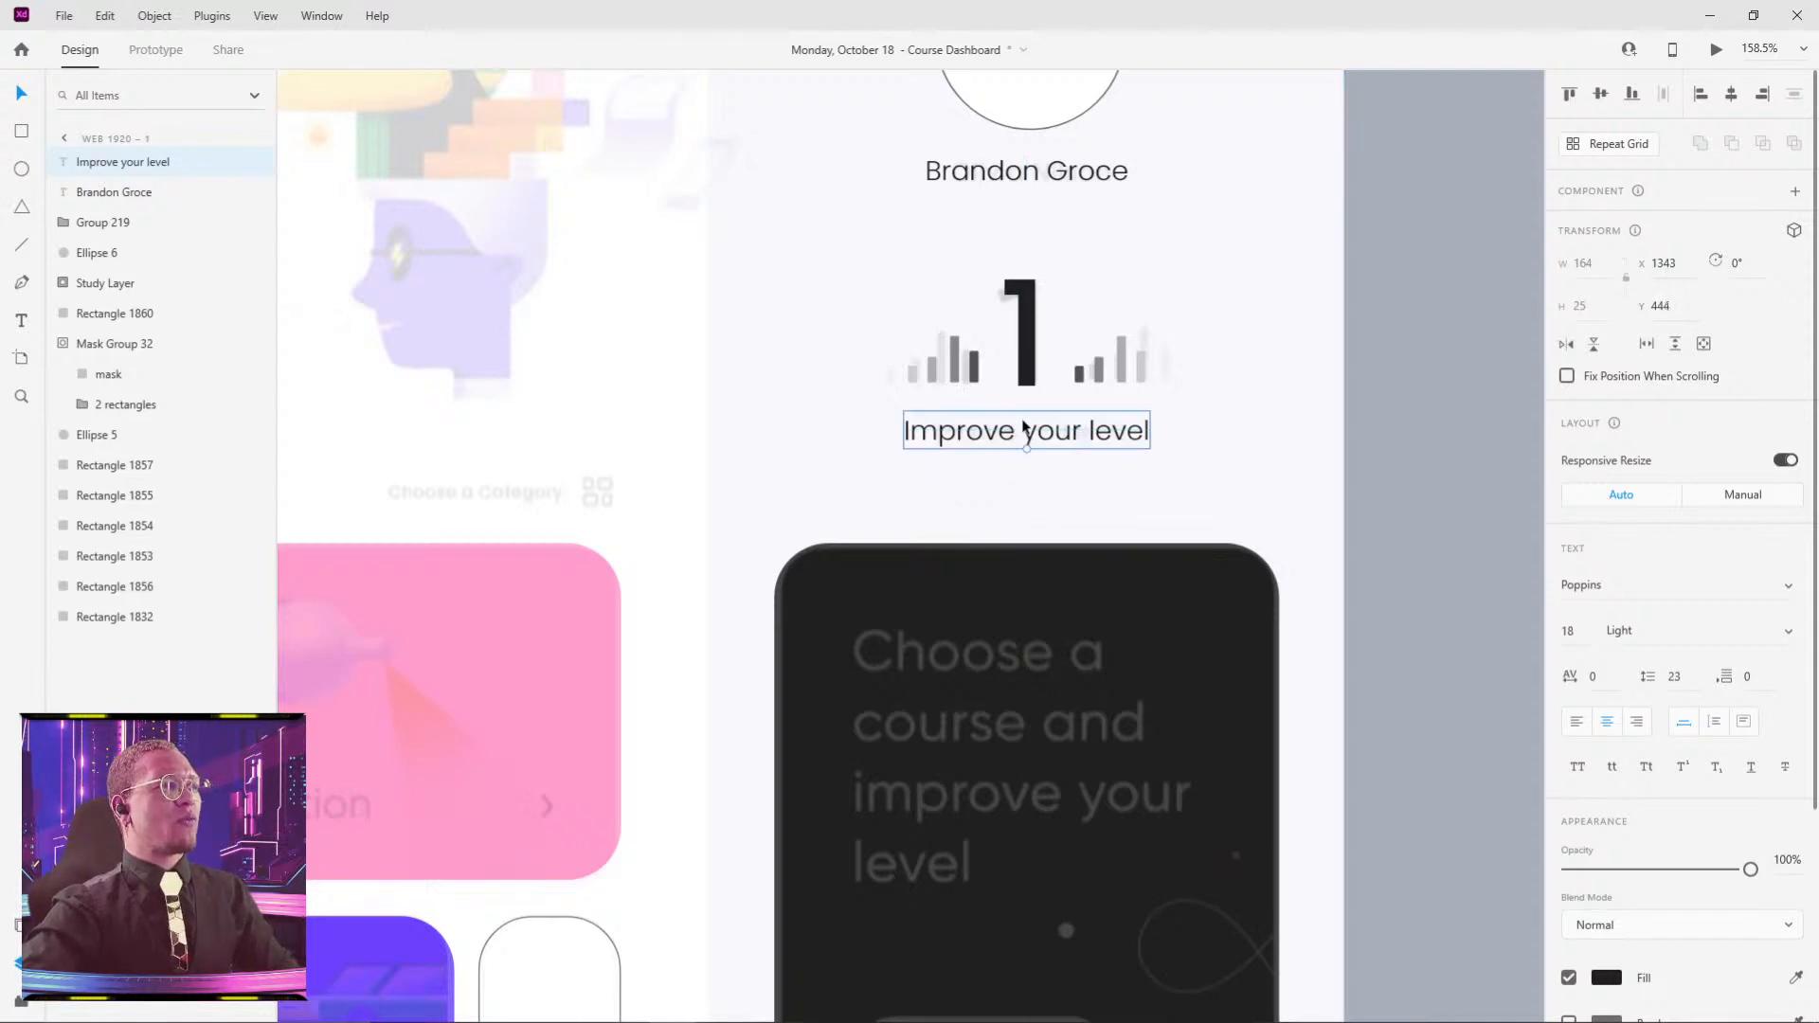
pyautogui.click(1019, 317)
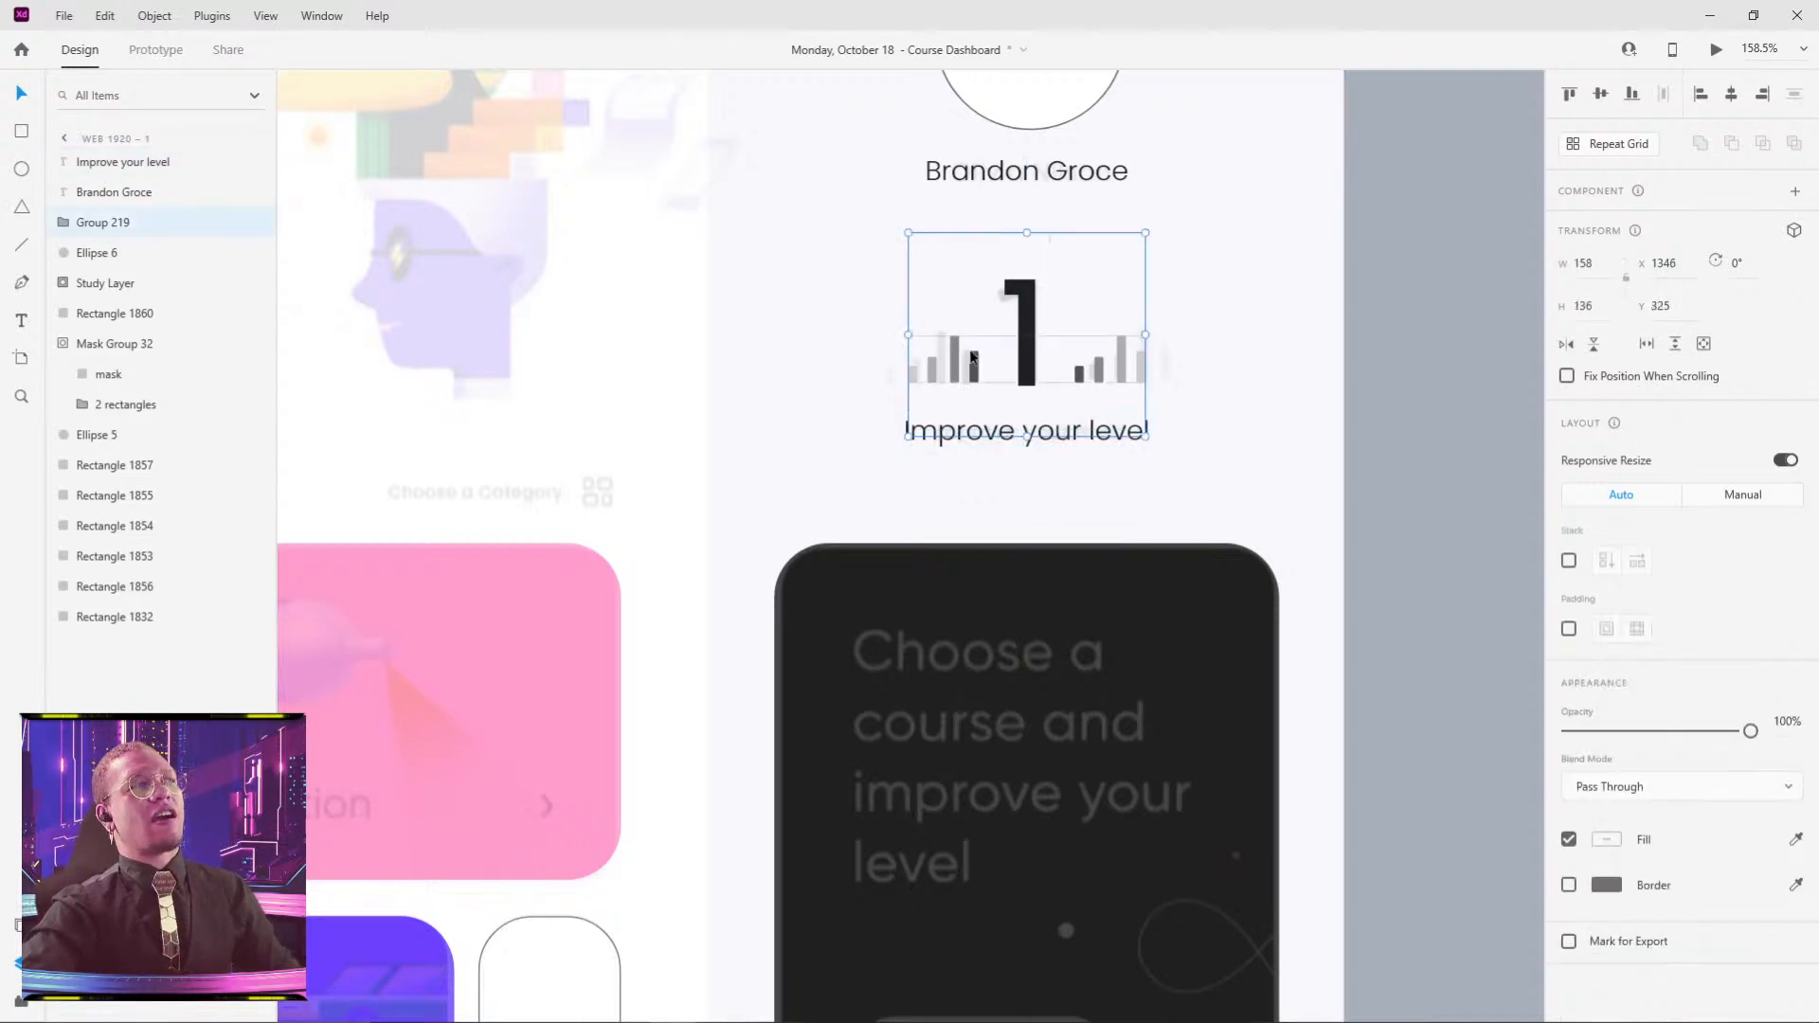
pyautogui.click(1475, 328)
pyautogui.scroll(-5, 1421, 335)
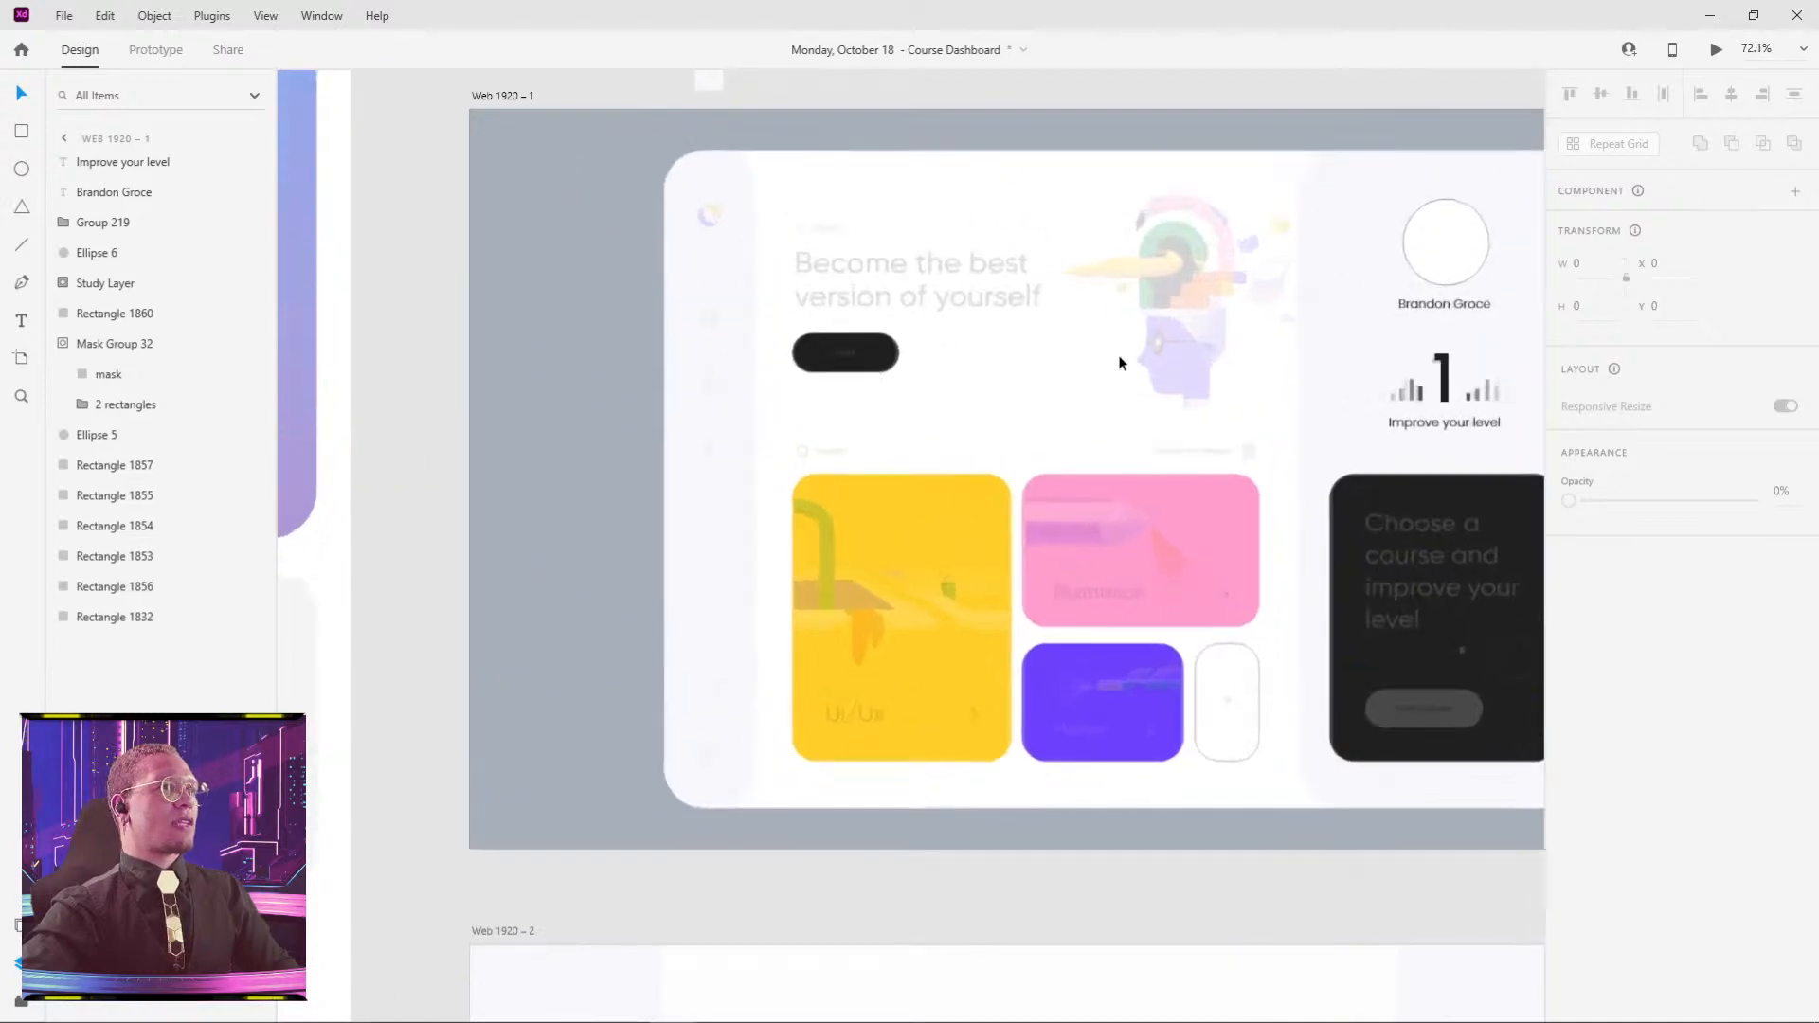
# - Type the two-line text 'Become the best' / 'version of yourself' at the reference headline
pyautogui.scroll(5, 849, 276)
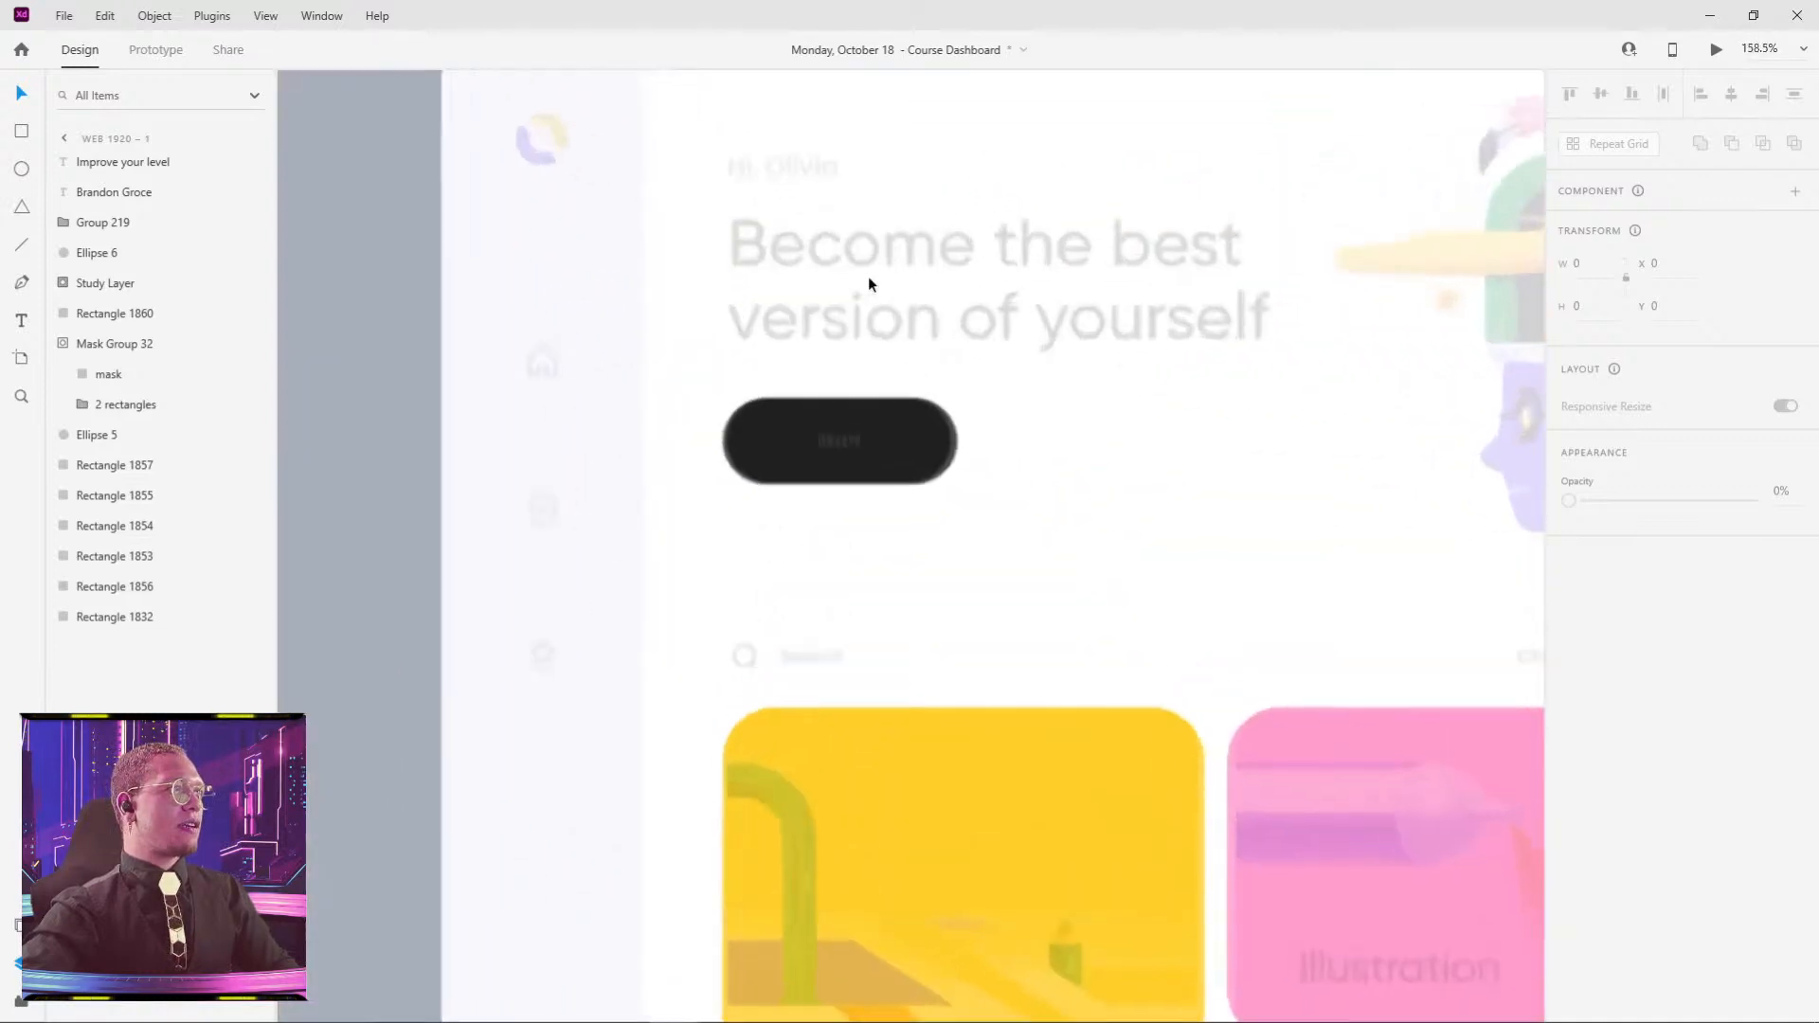
pyautogui.press('t')
pyautogui.click(747, 249)
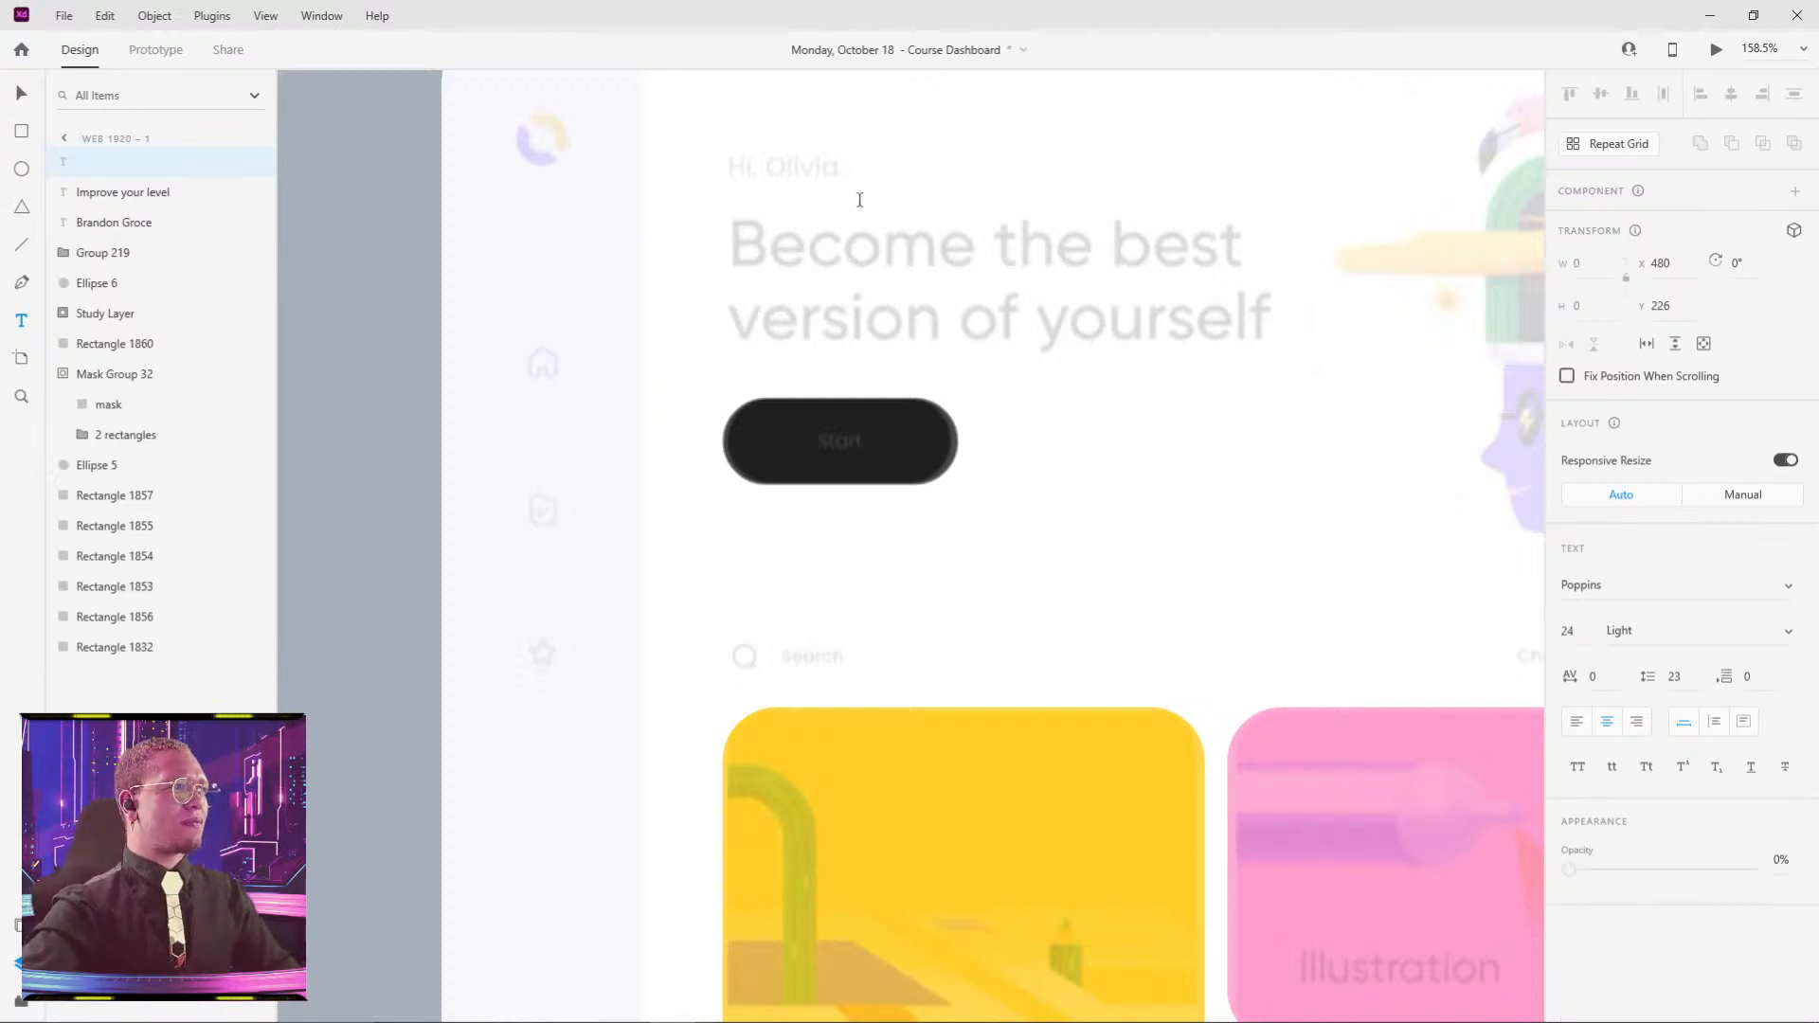
pyautogui.click(745, 237)
pyautogui.write('B')
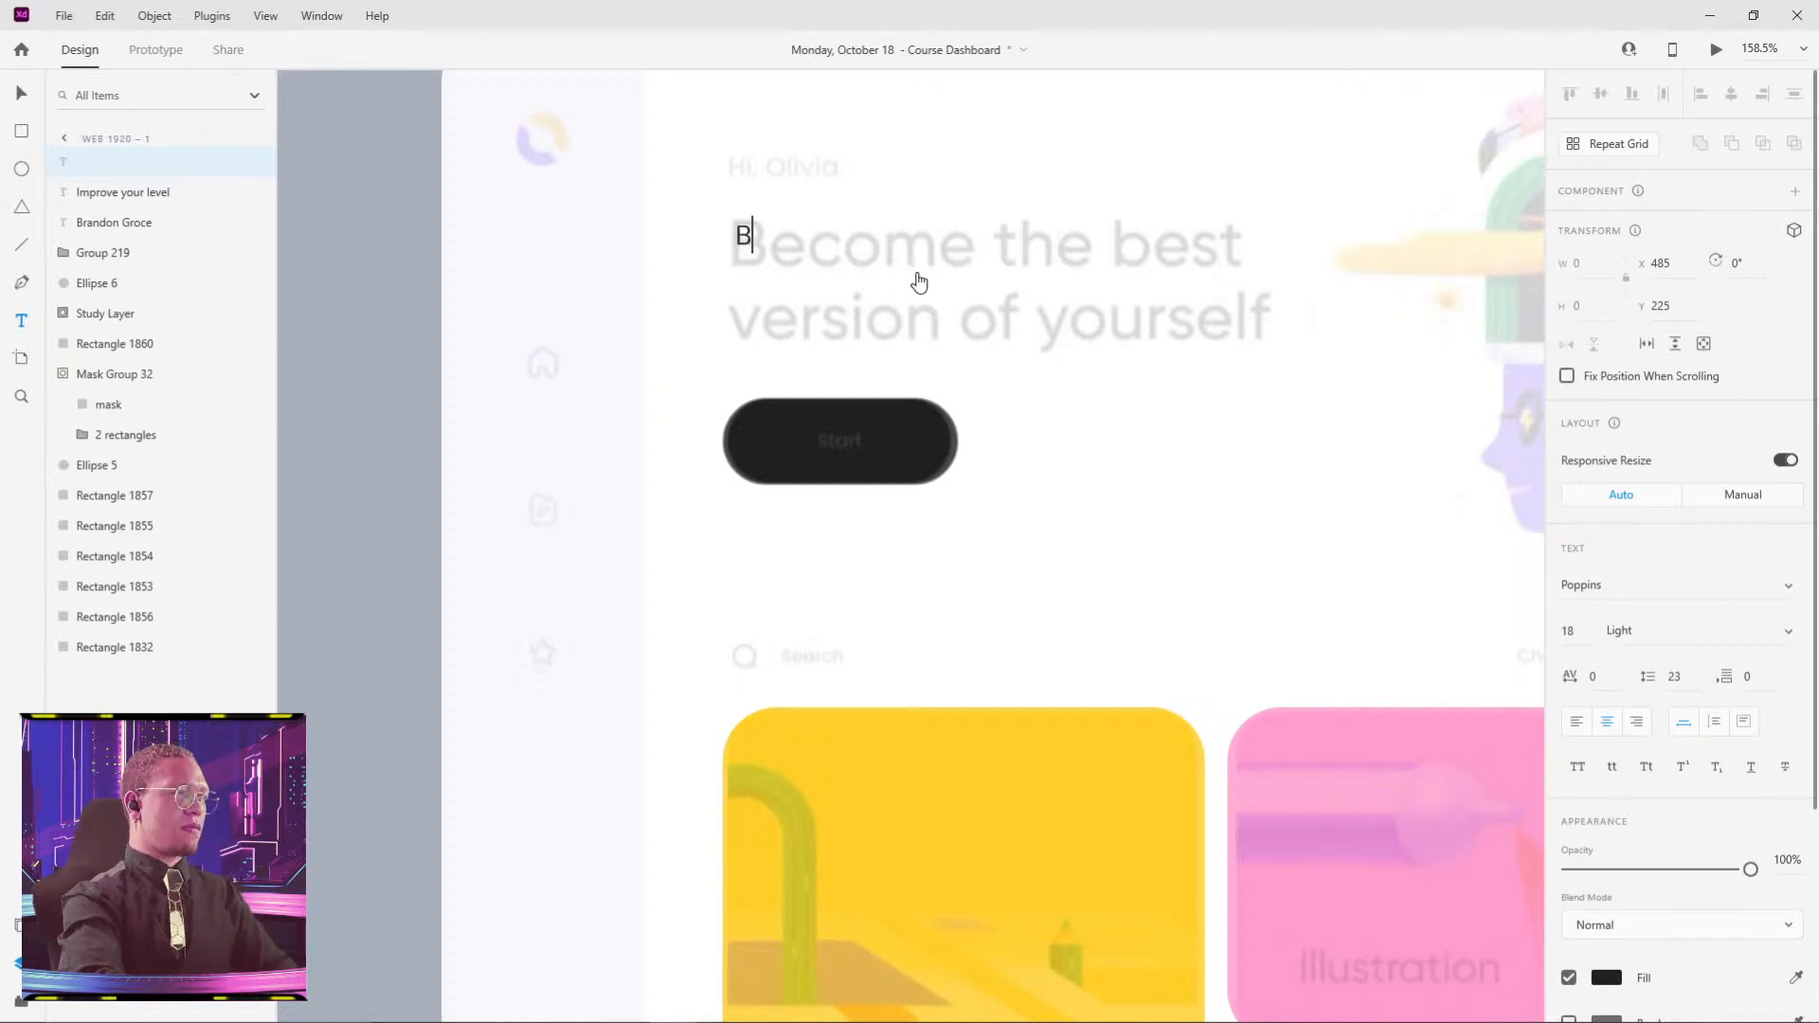
pyautogui.write('ecome the best')
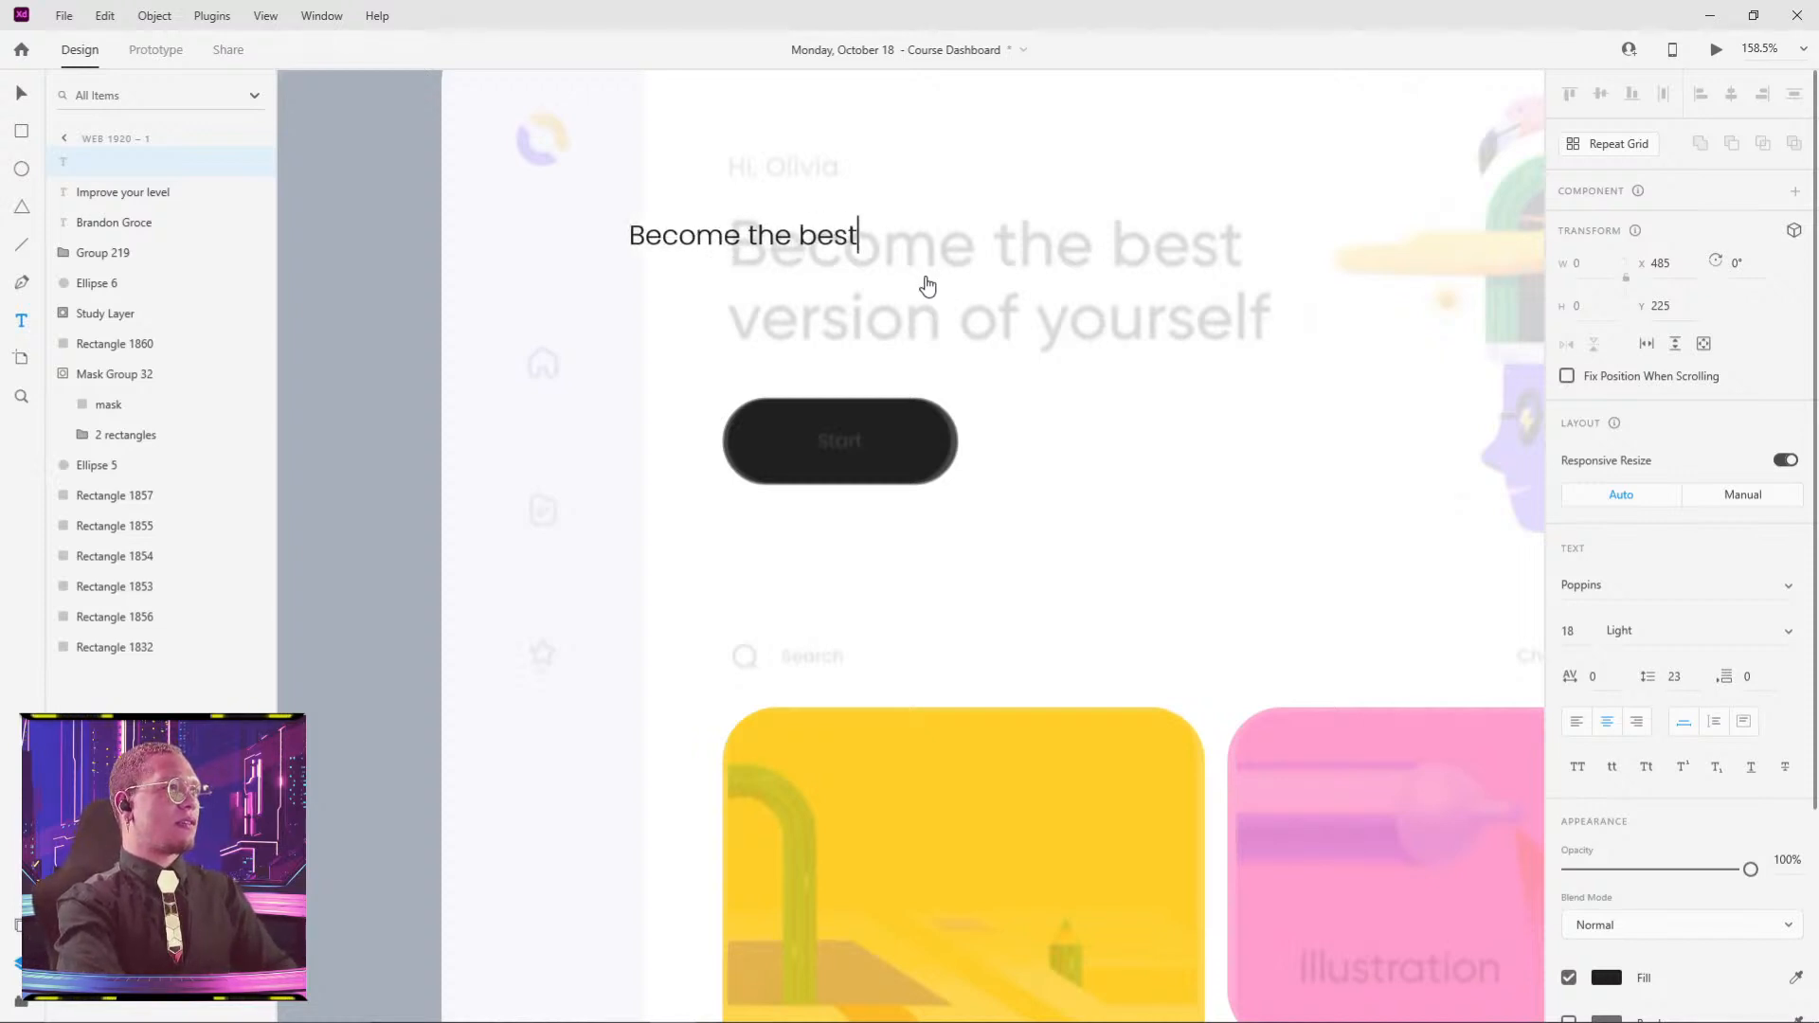
pyautogui.press('Return')
pyautogui.write('versi')
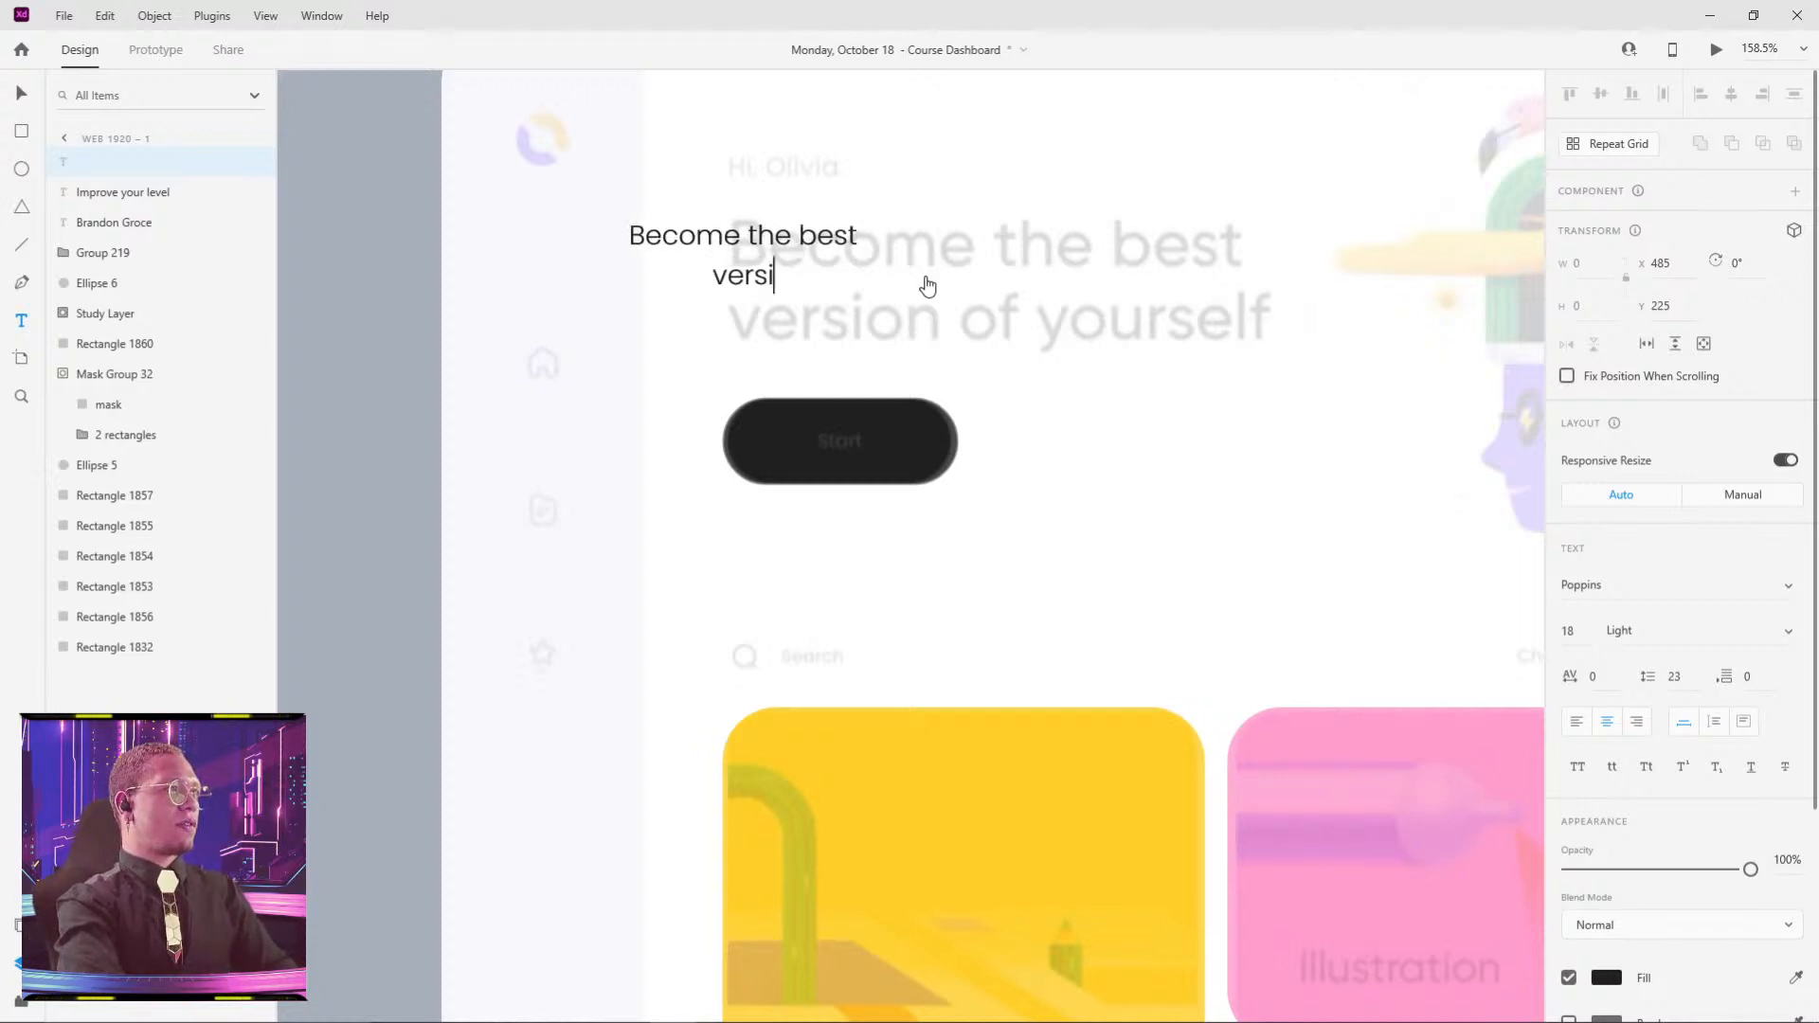
pyautogui.write('on of yourself')
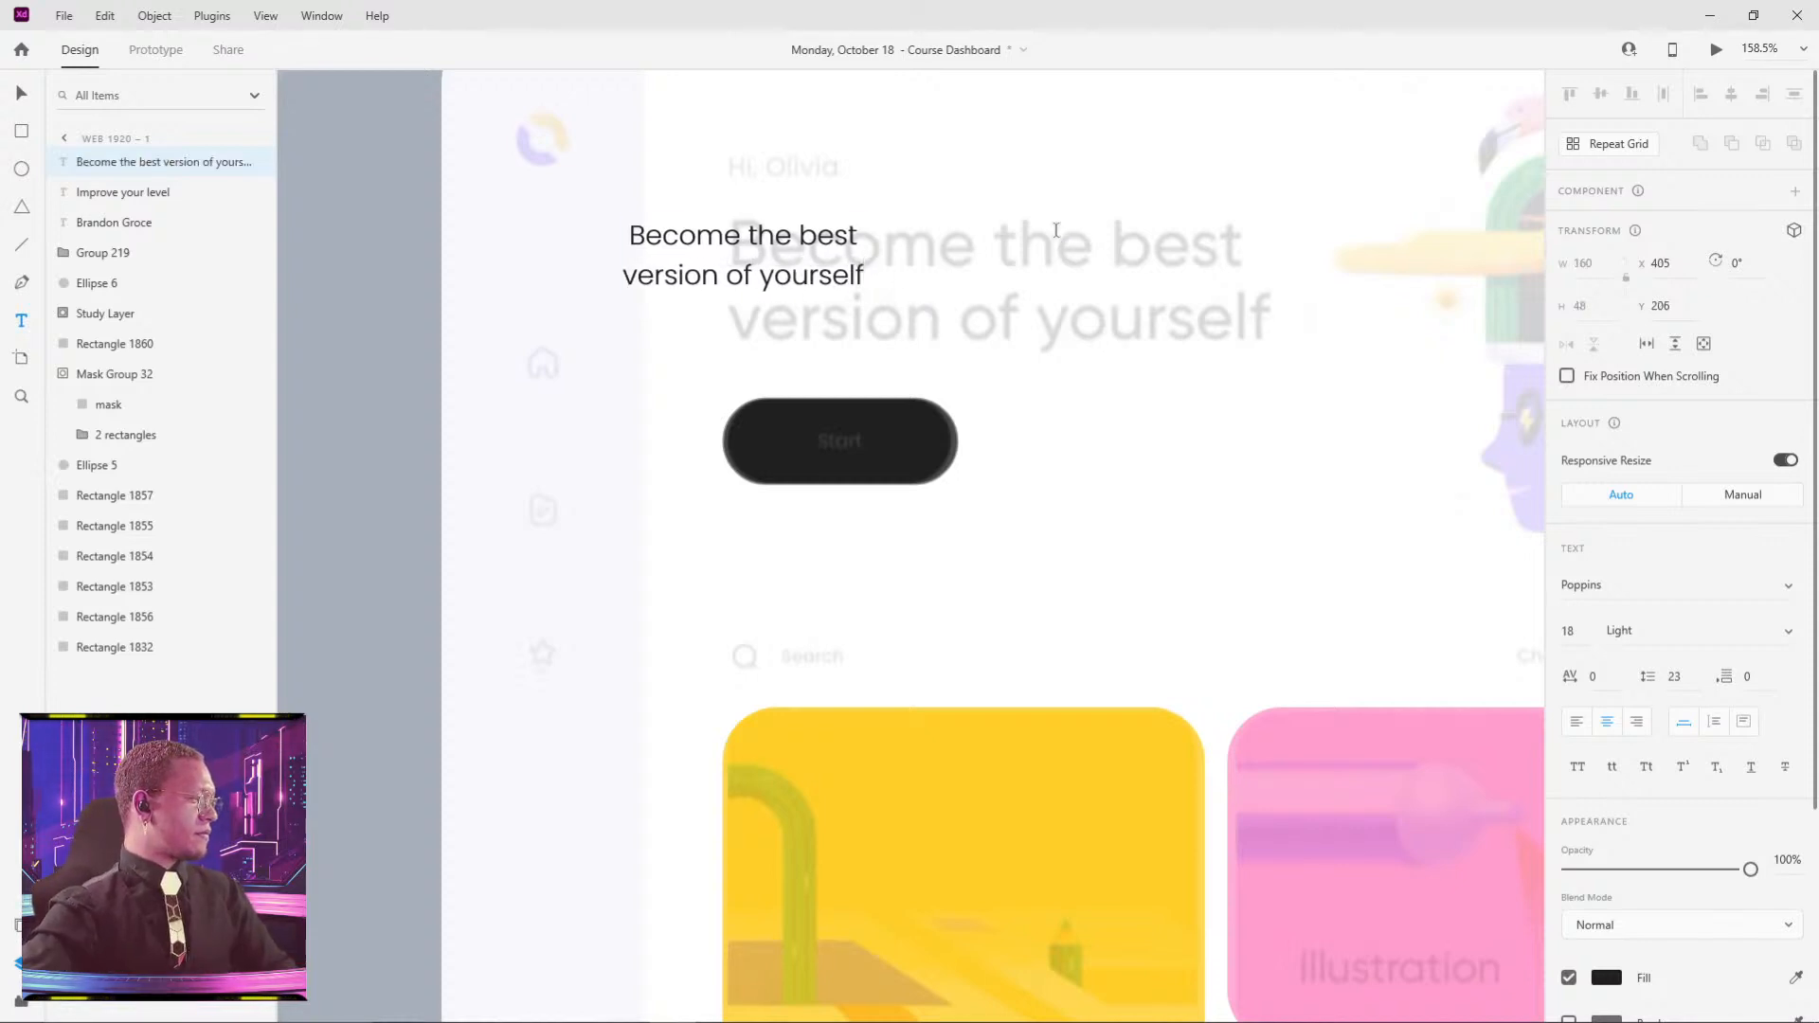
pyautogui.press('Escape')
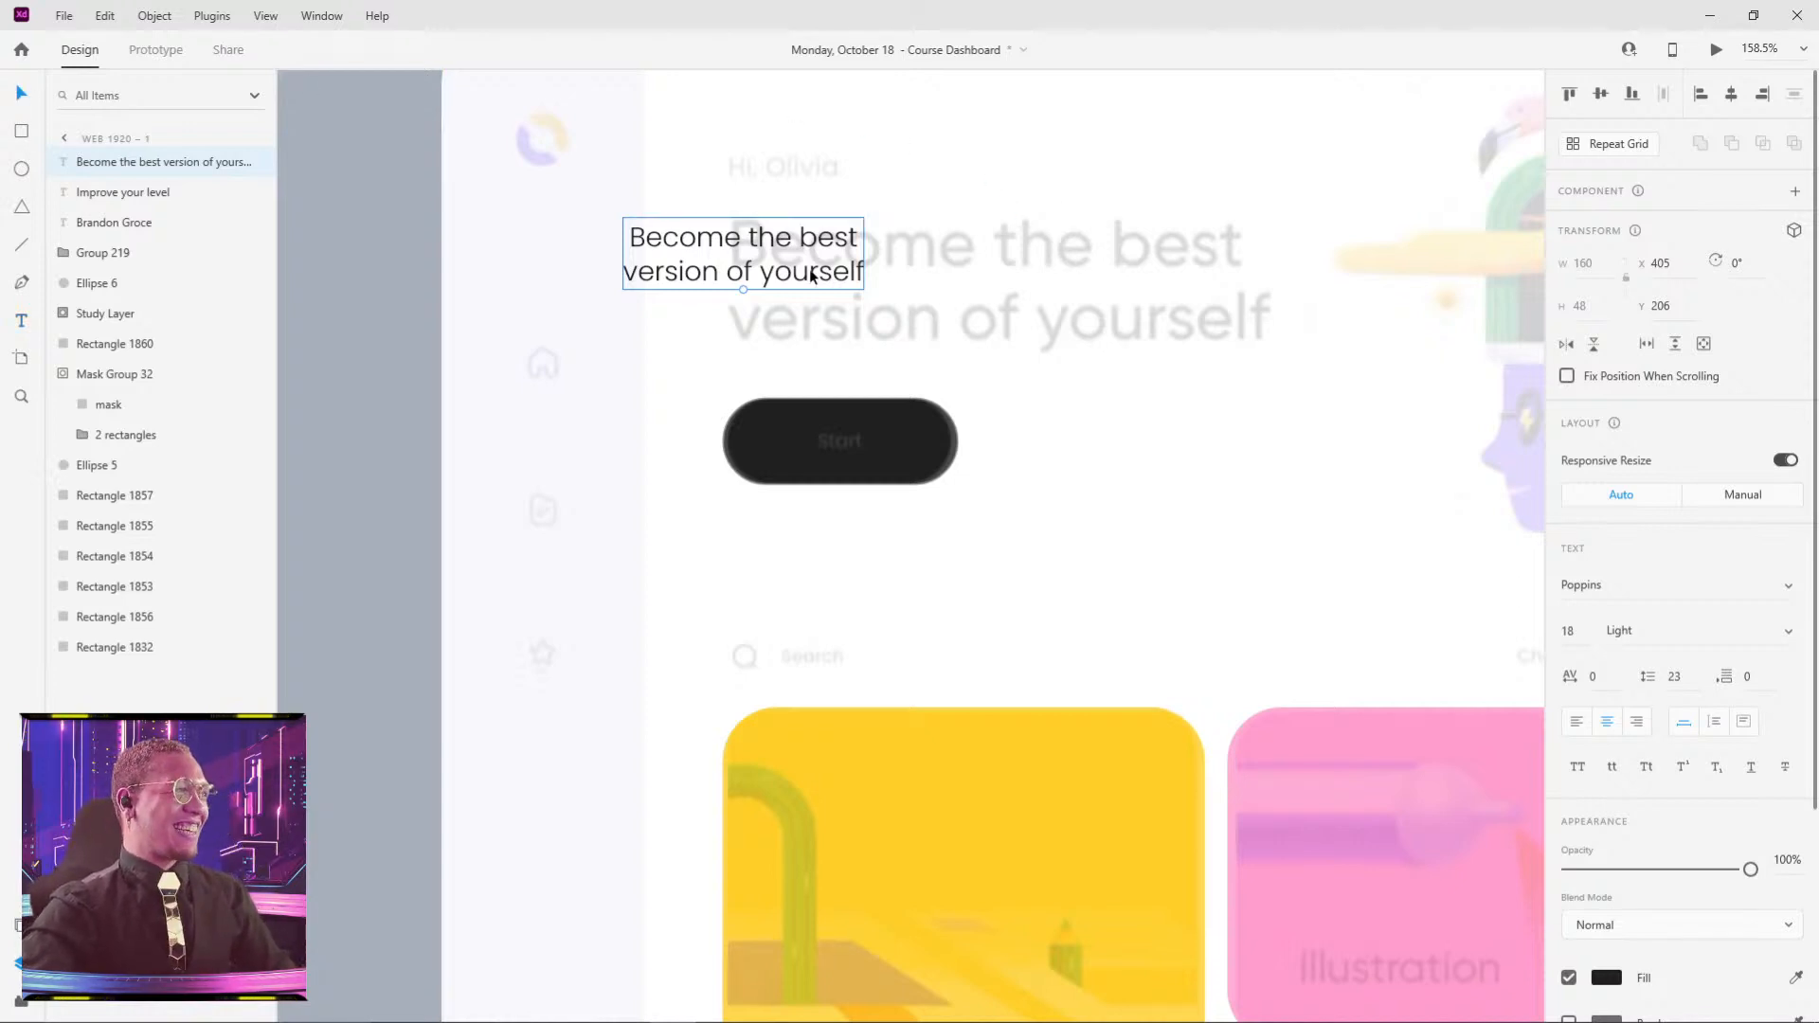
# - Left-align the headline and line it up with the faded reference heading
pyautogui.moveTo(812, 276); pyautogui.dragTo(869, 342)
pyautogui.click(1578, 724)
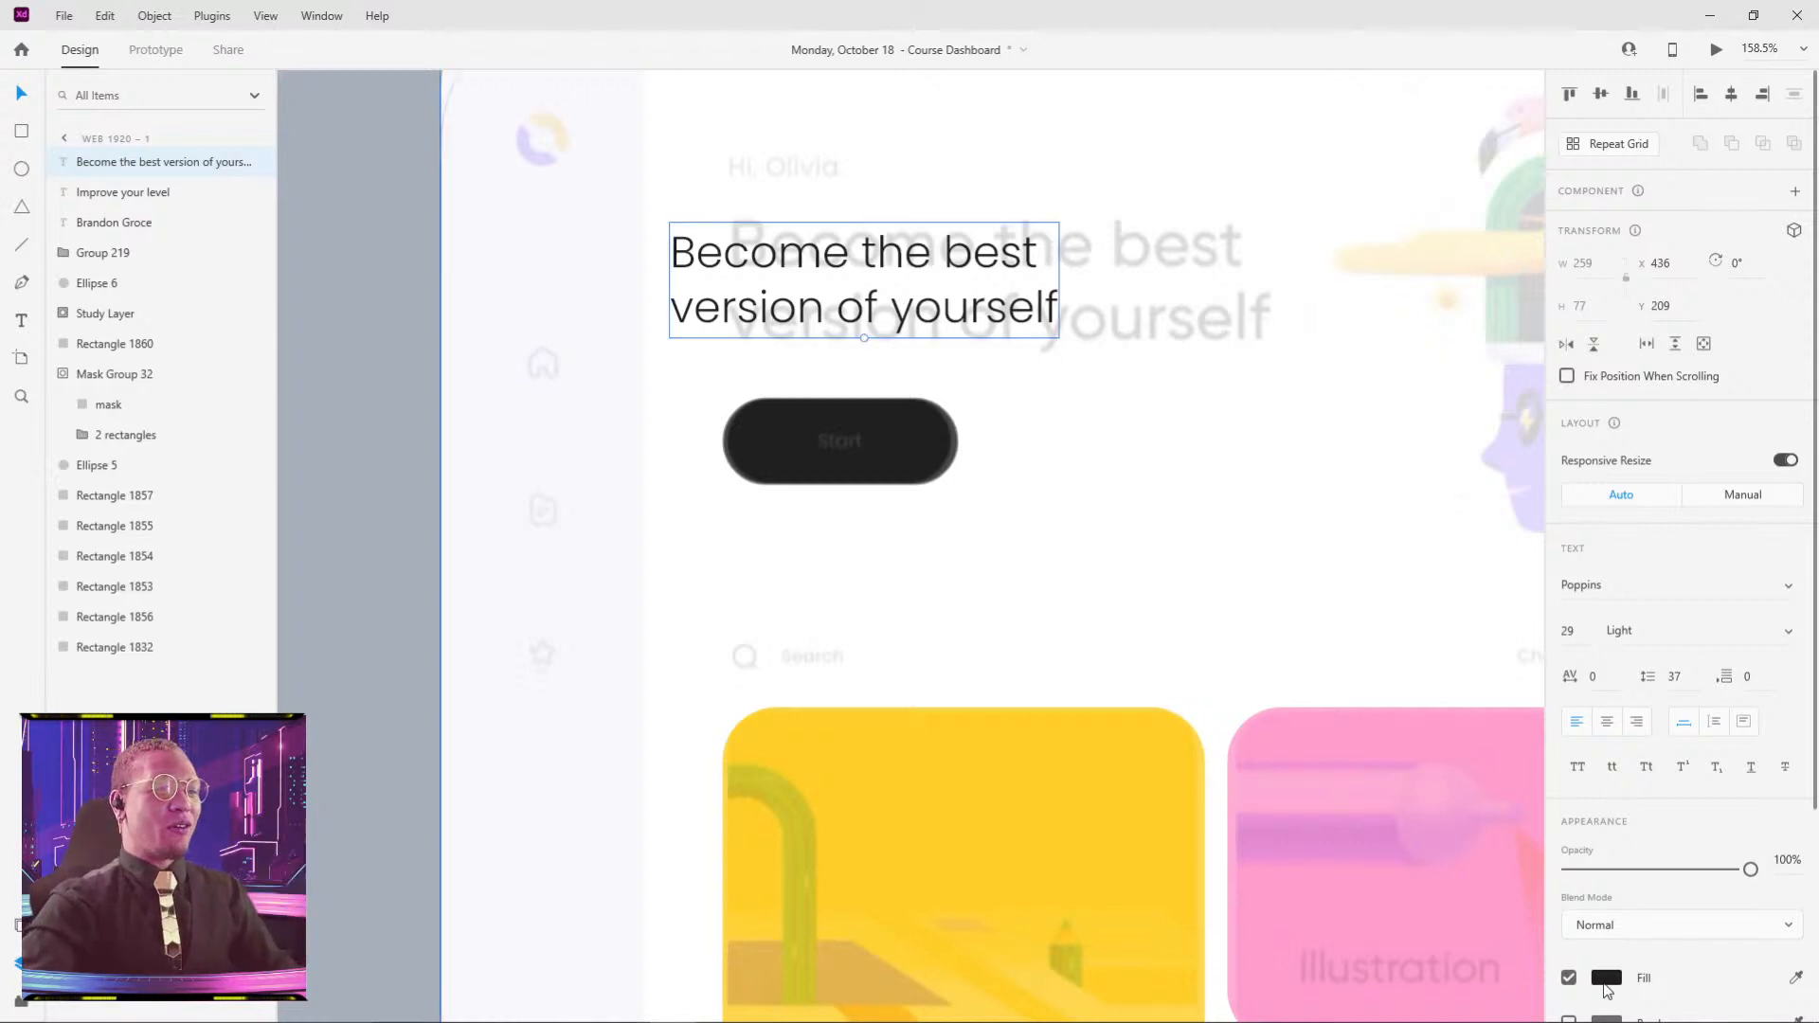
pyautogui.click(1606, 984)
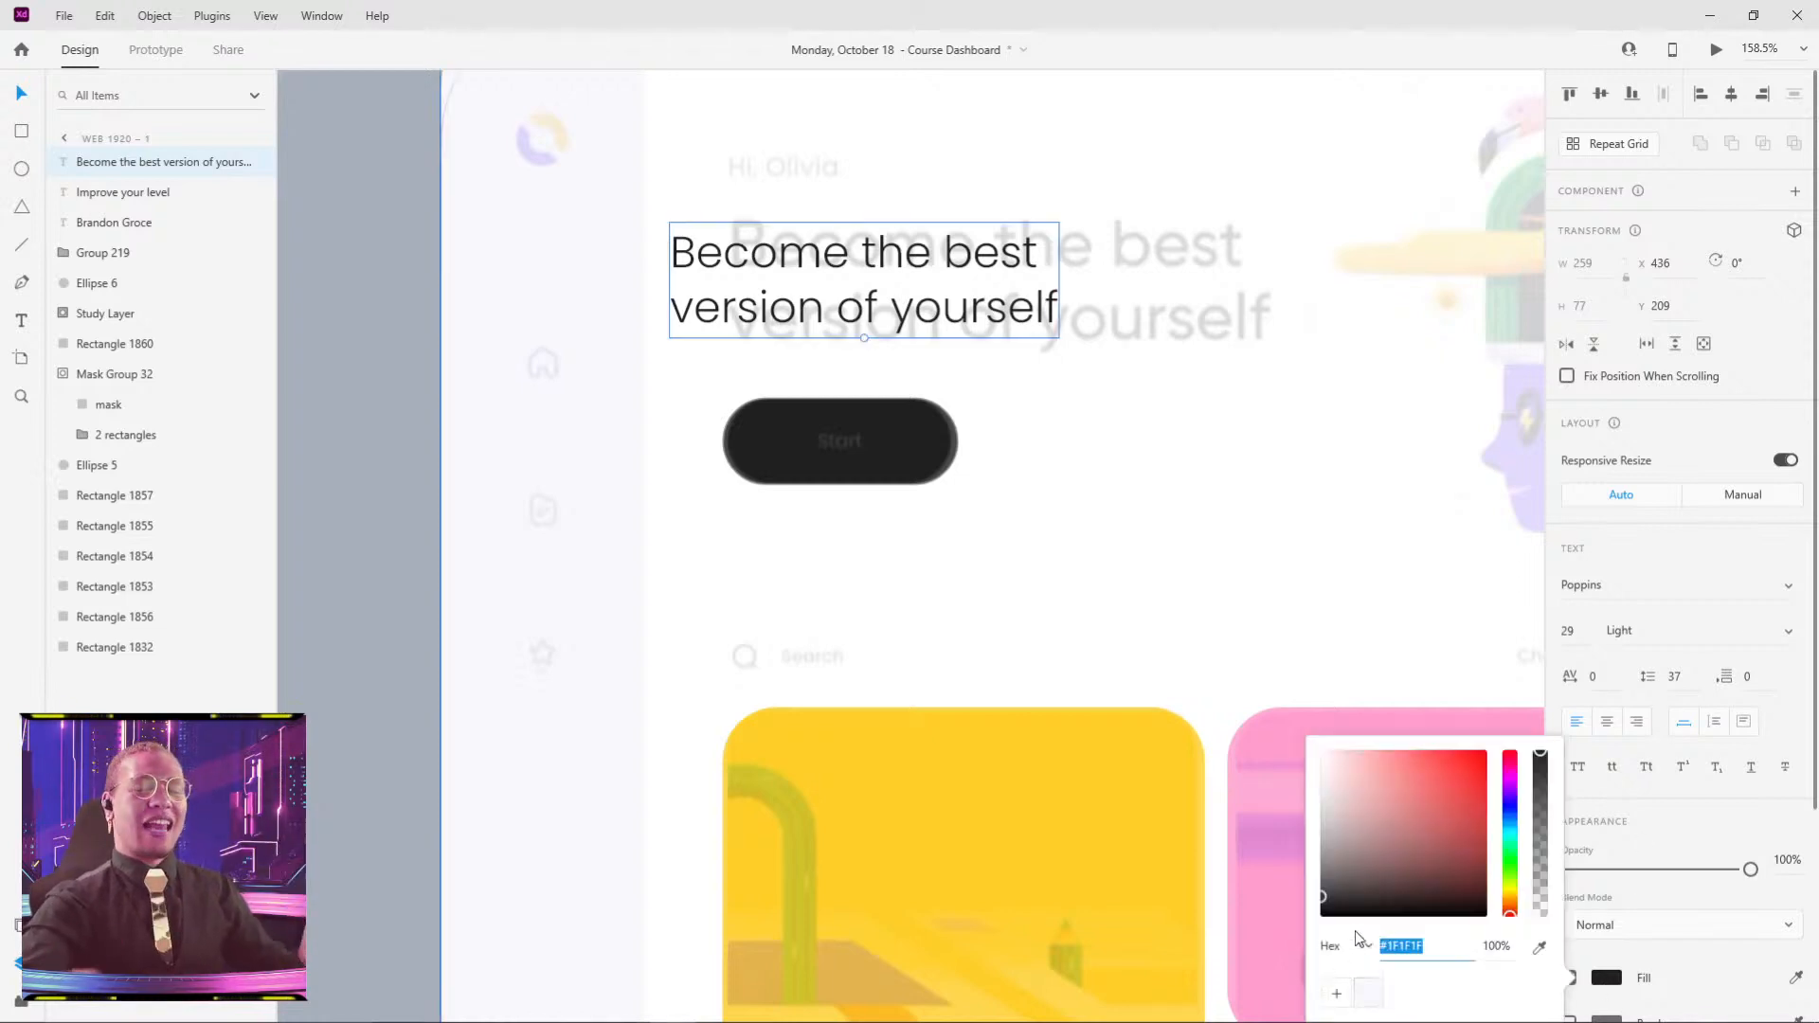
pyautogui.click(1201, 499)
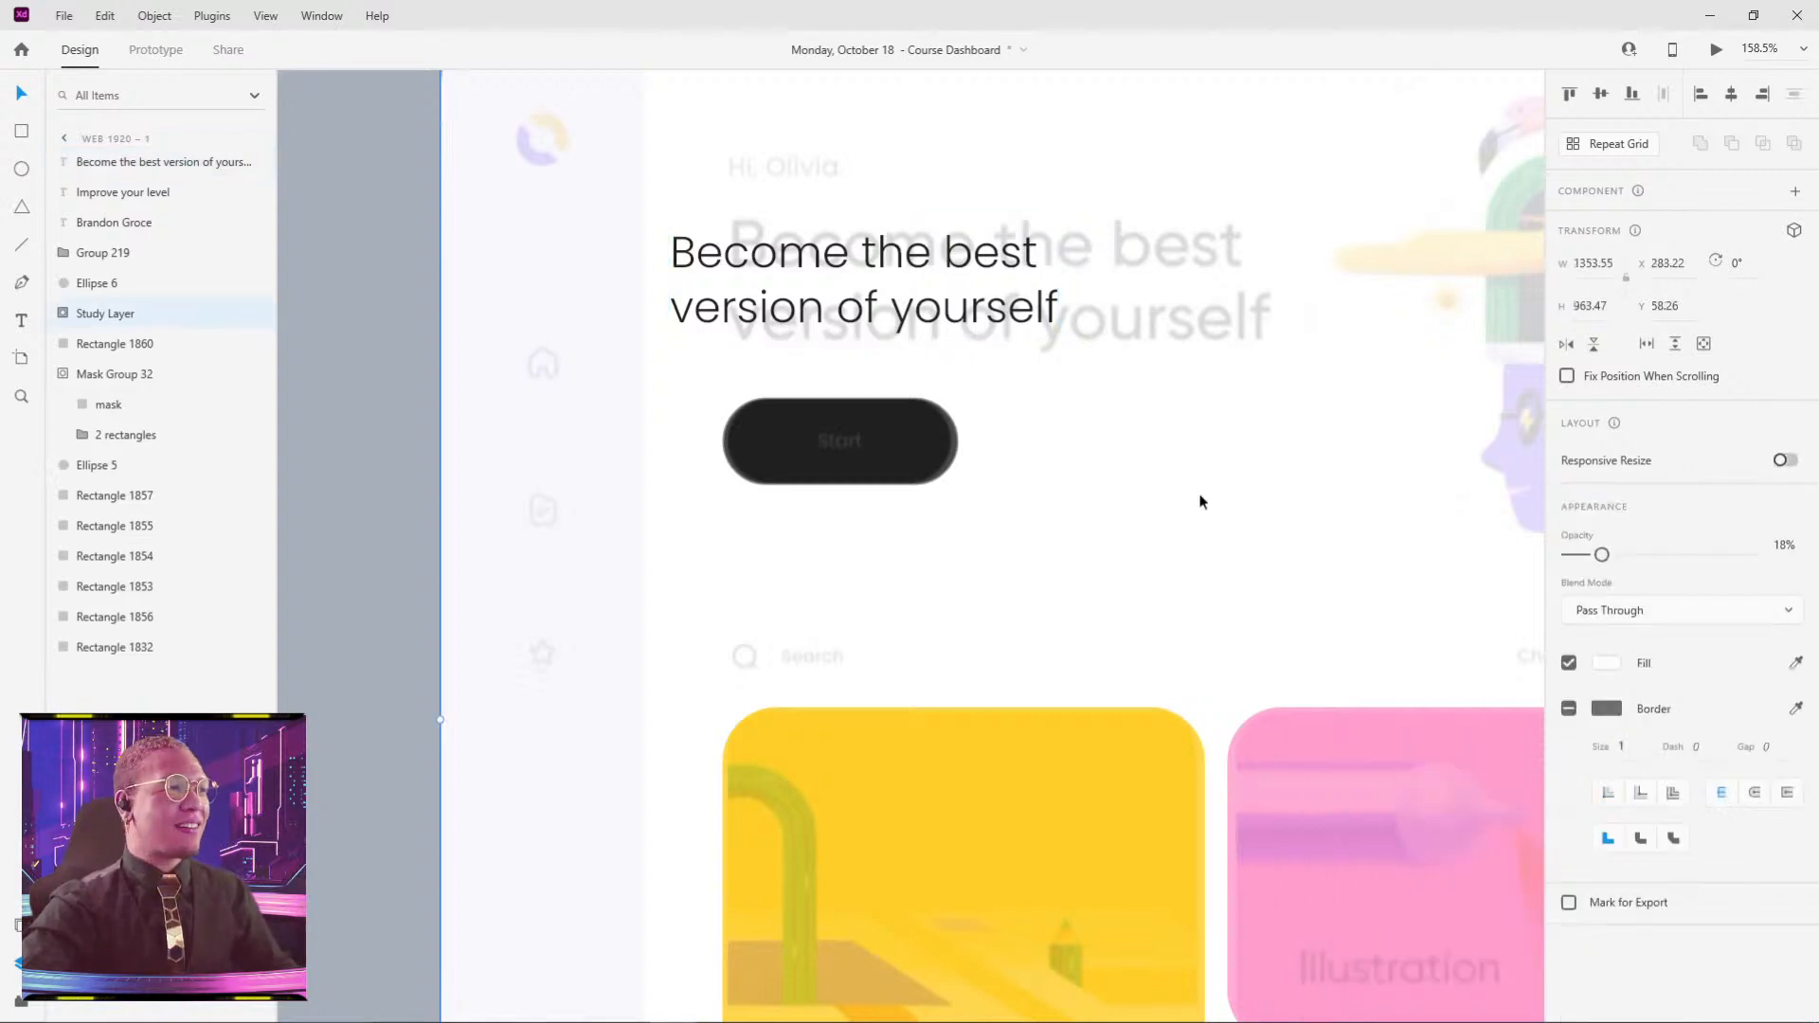
pyautogui.moveTo(877, 327); pyautogui.dragTo(977, 321)
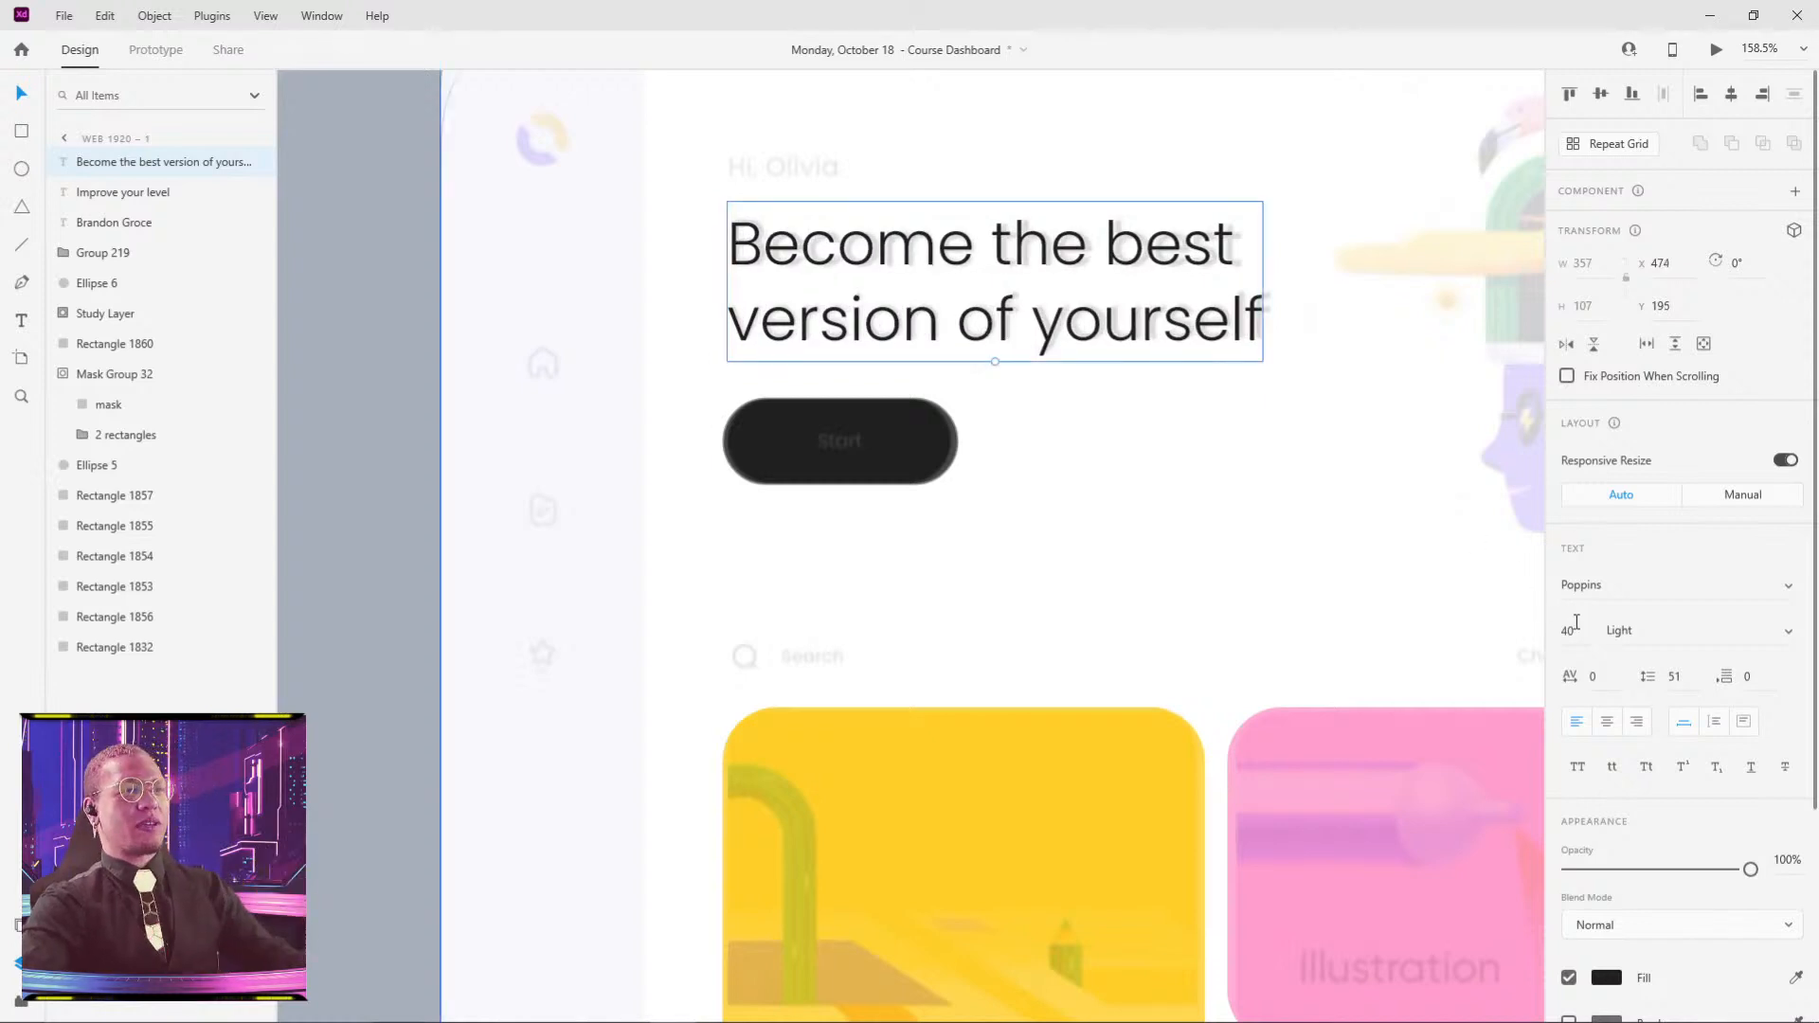
pyautogui.click(1788, 631)
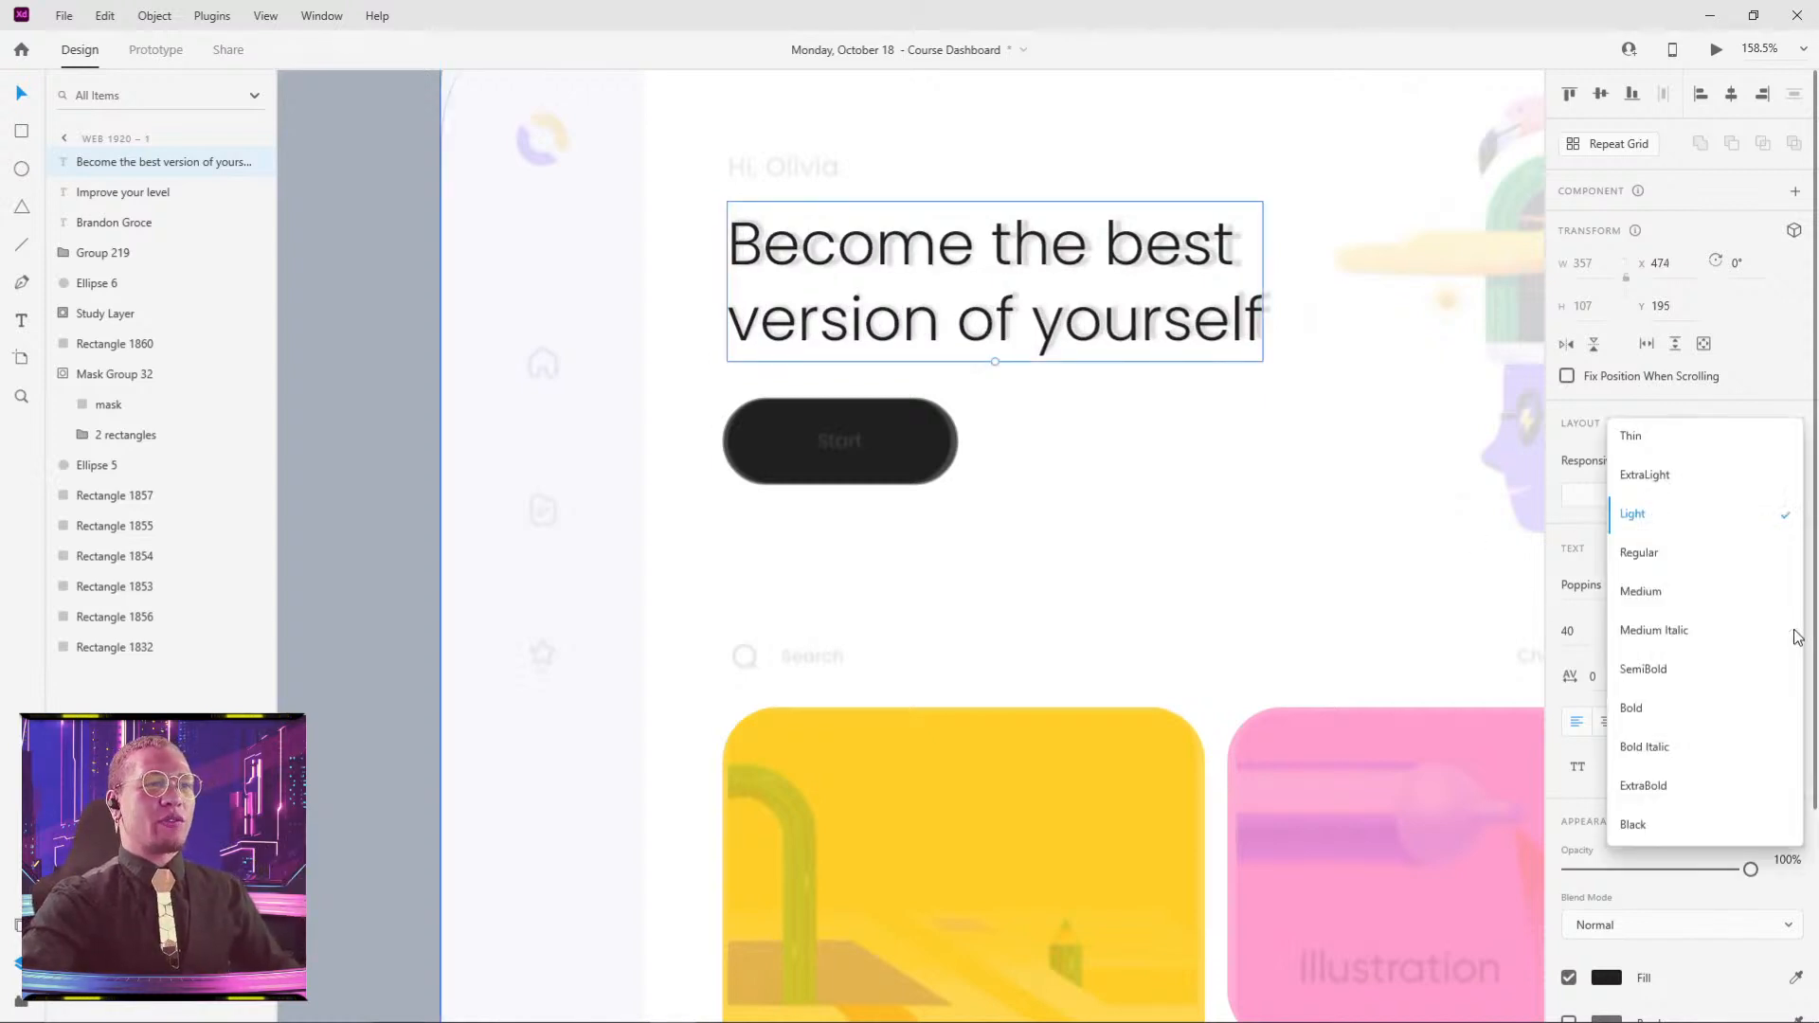
pyautogui.click(1704, 675)
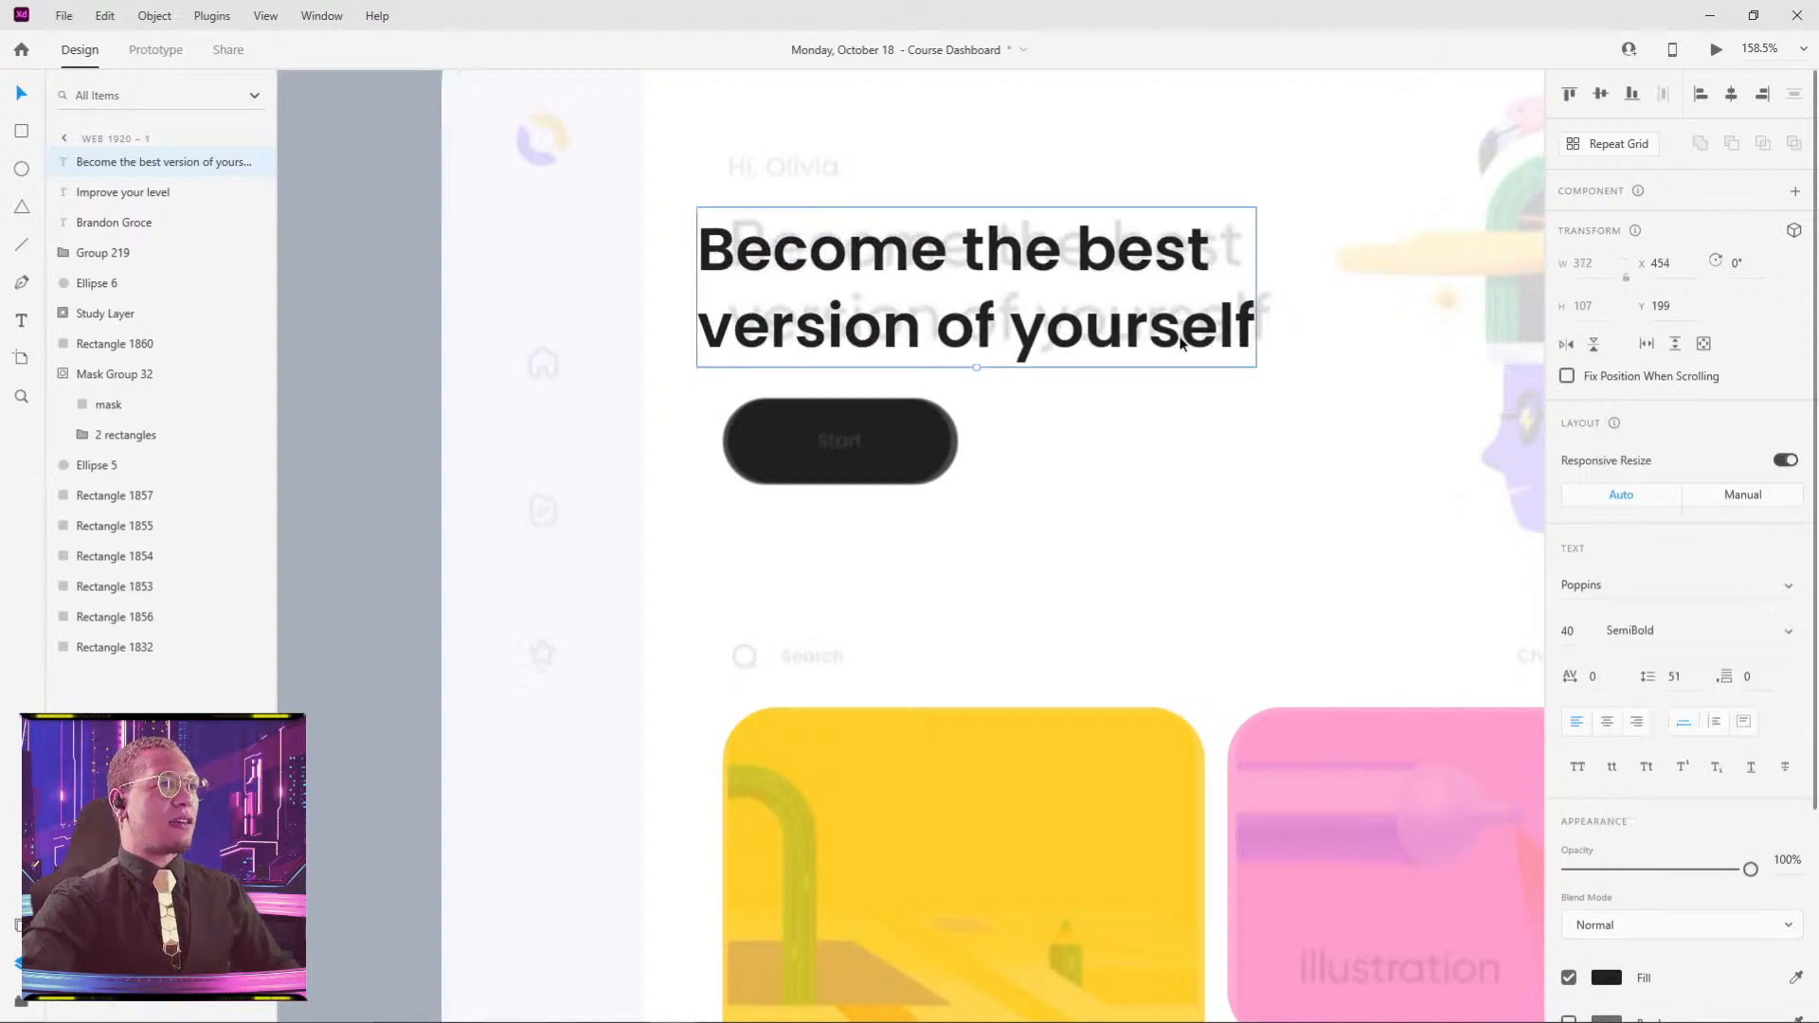
pyautogui.click(1775, 635)
pyautogui.click(1657, 550)
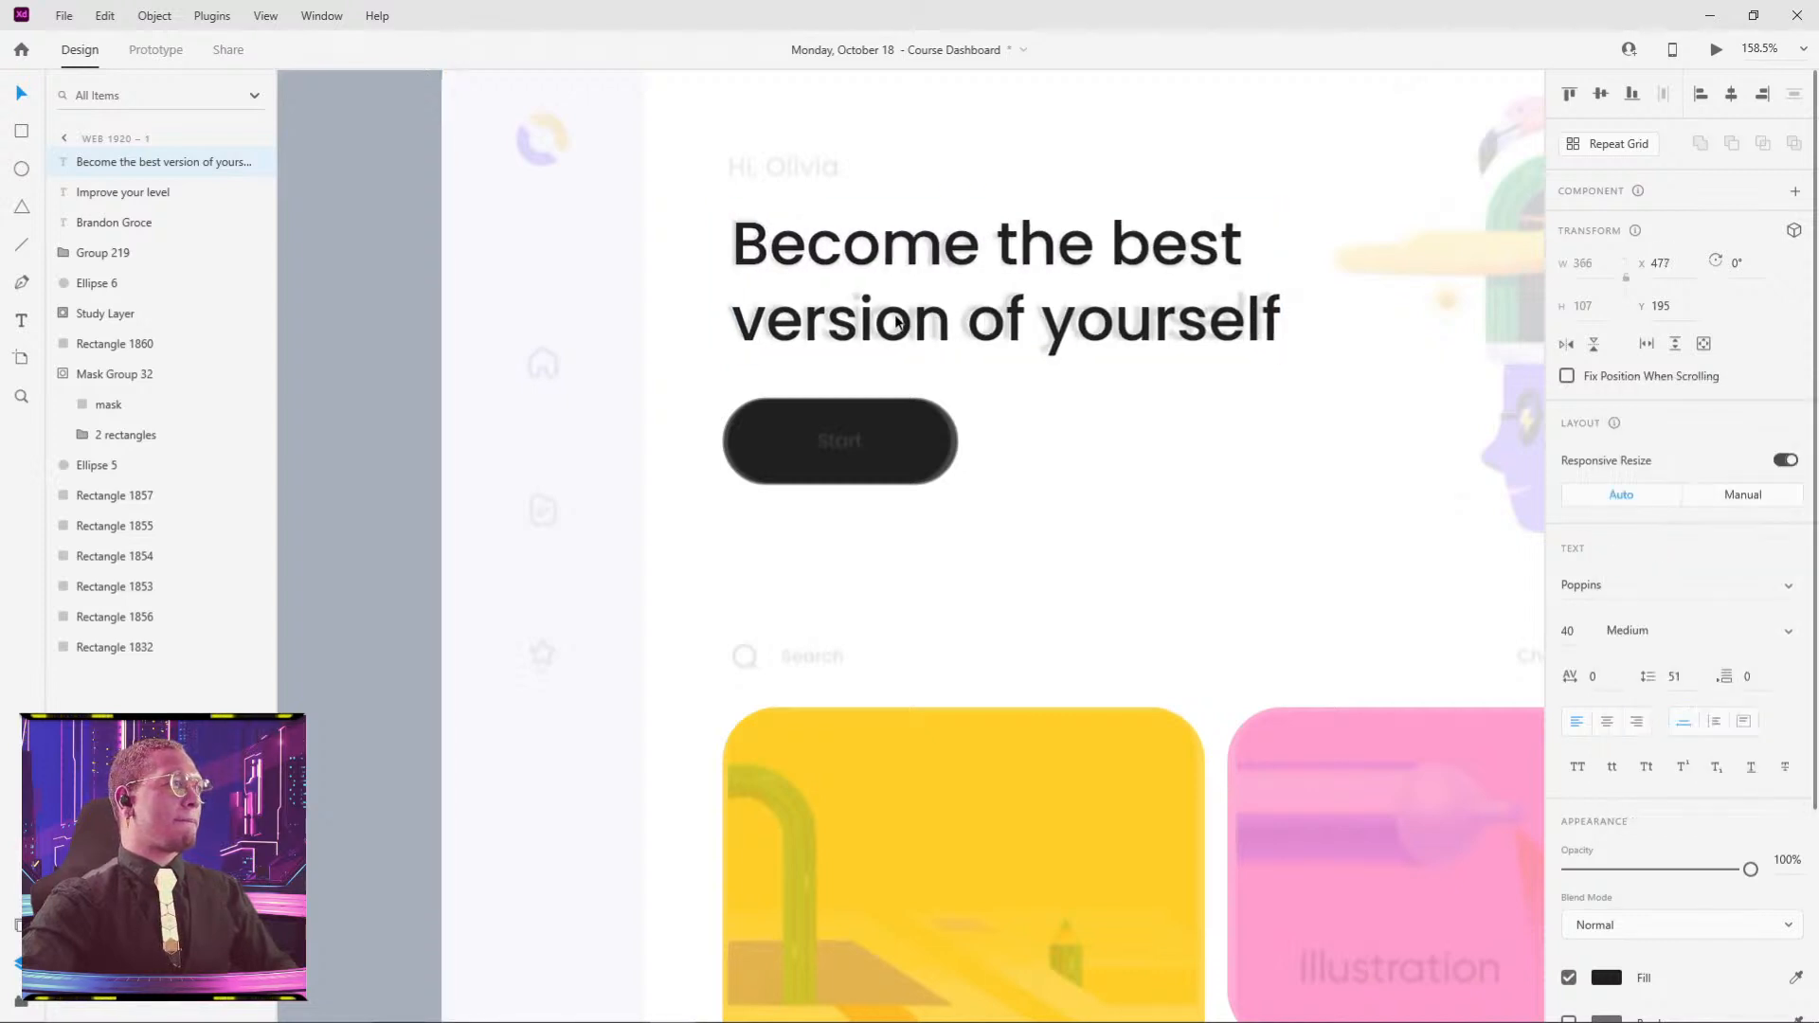
pyautogui.click(991, 174)
pyautogui.moveTo(991, 180); pyautogui.dragTo(1084, 440)
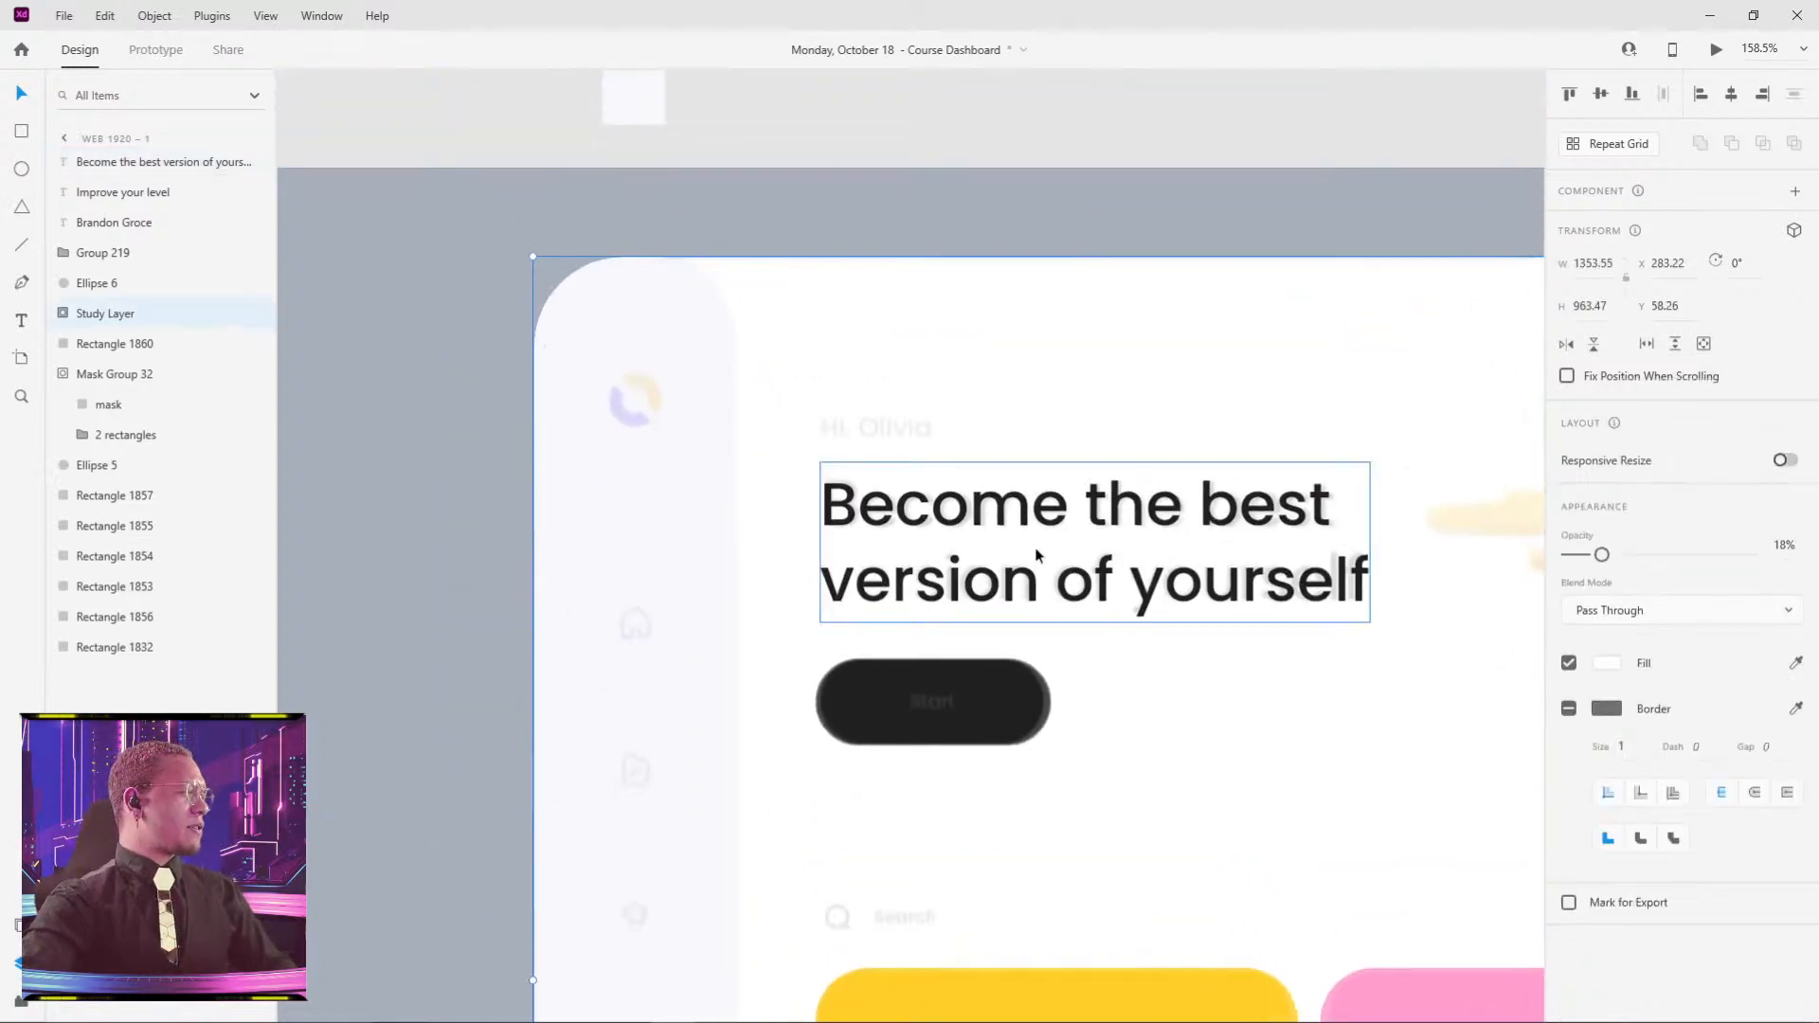
pyautogui.moveTo(1036, 554); pyautogui.dragTo(977, 392)
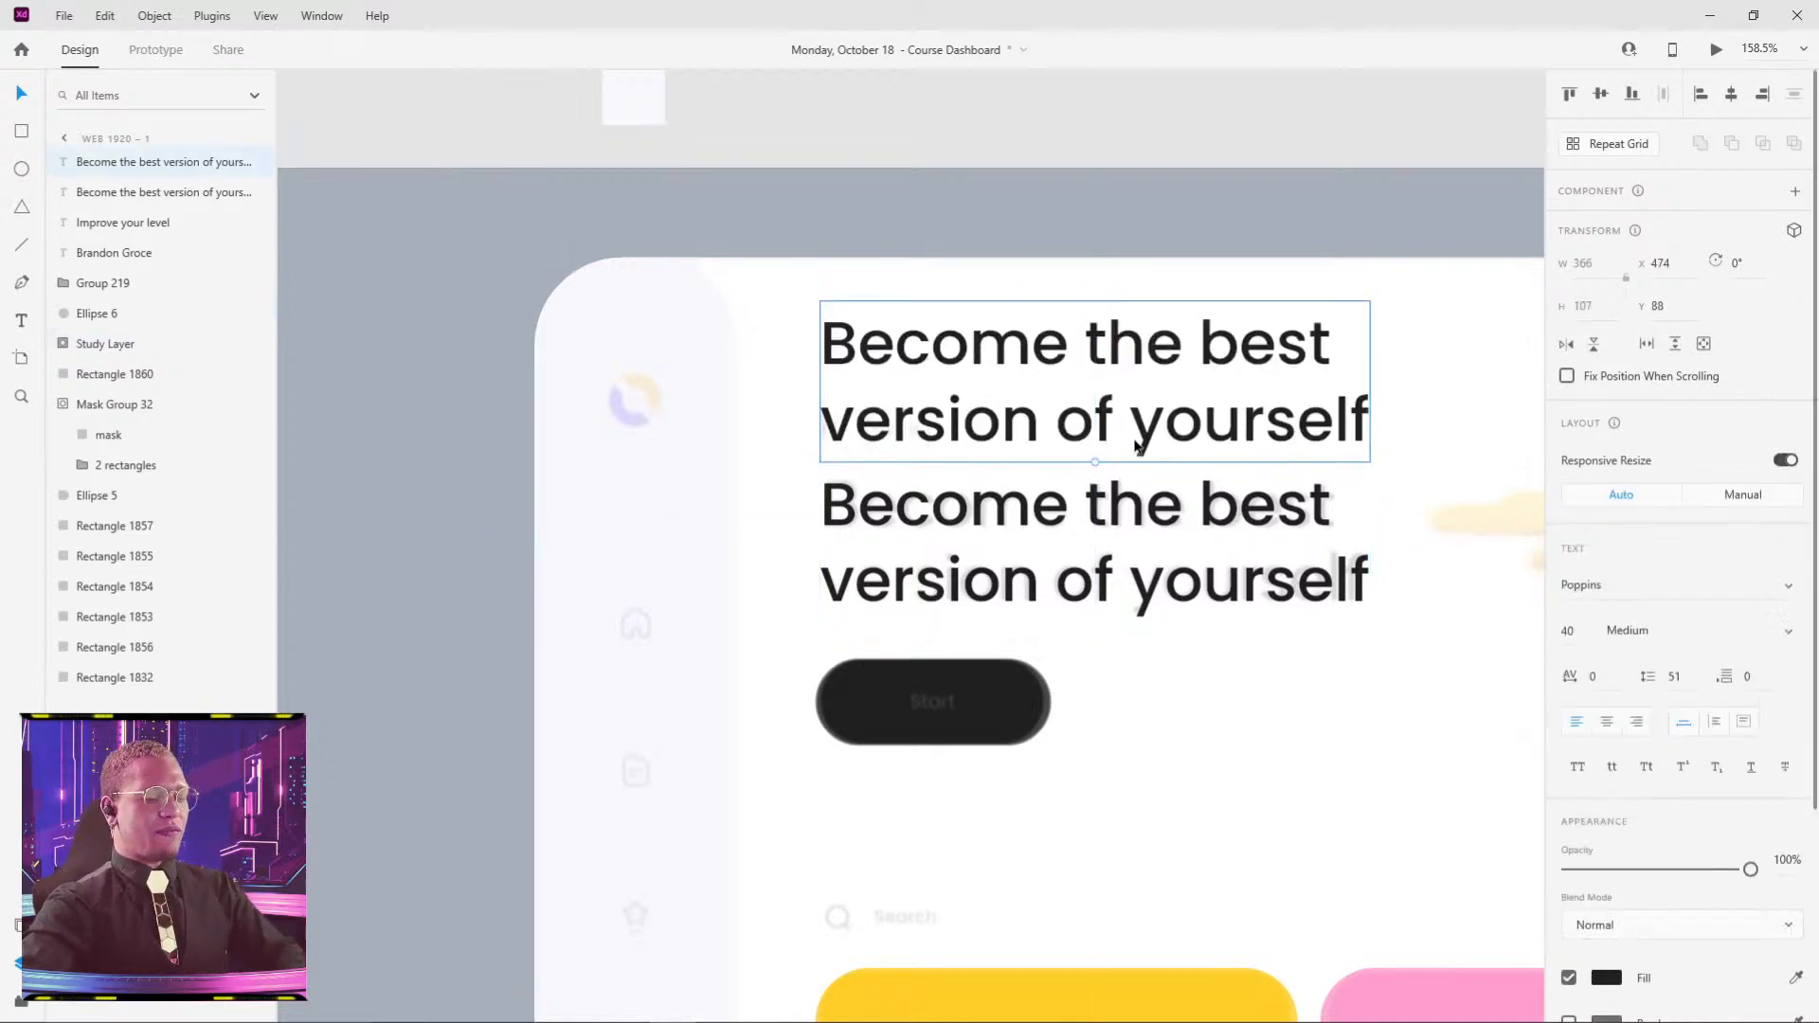
pyautogui.press('Delete')
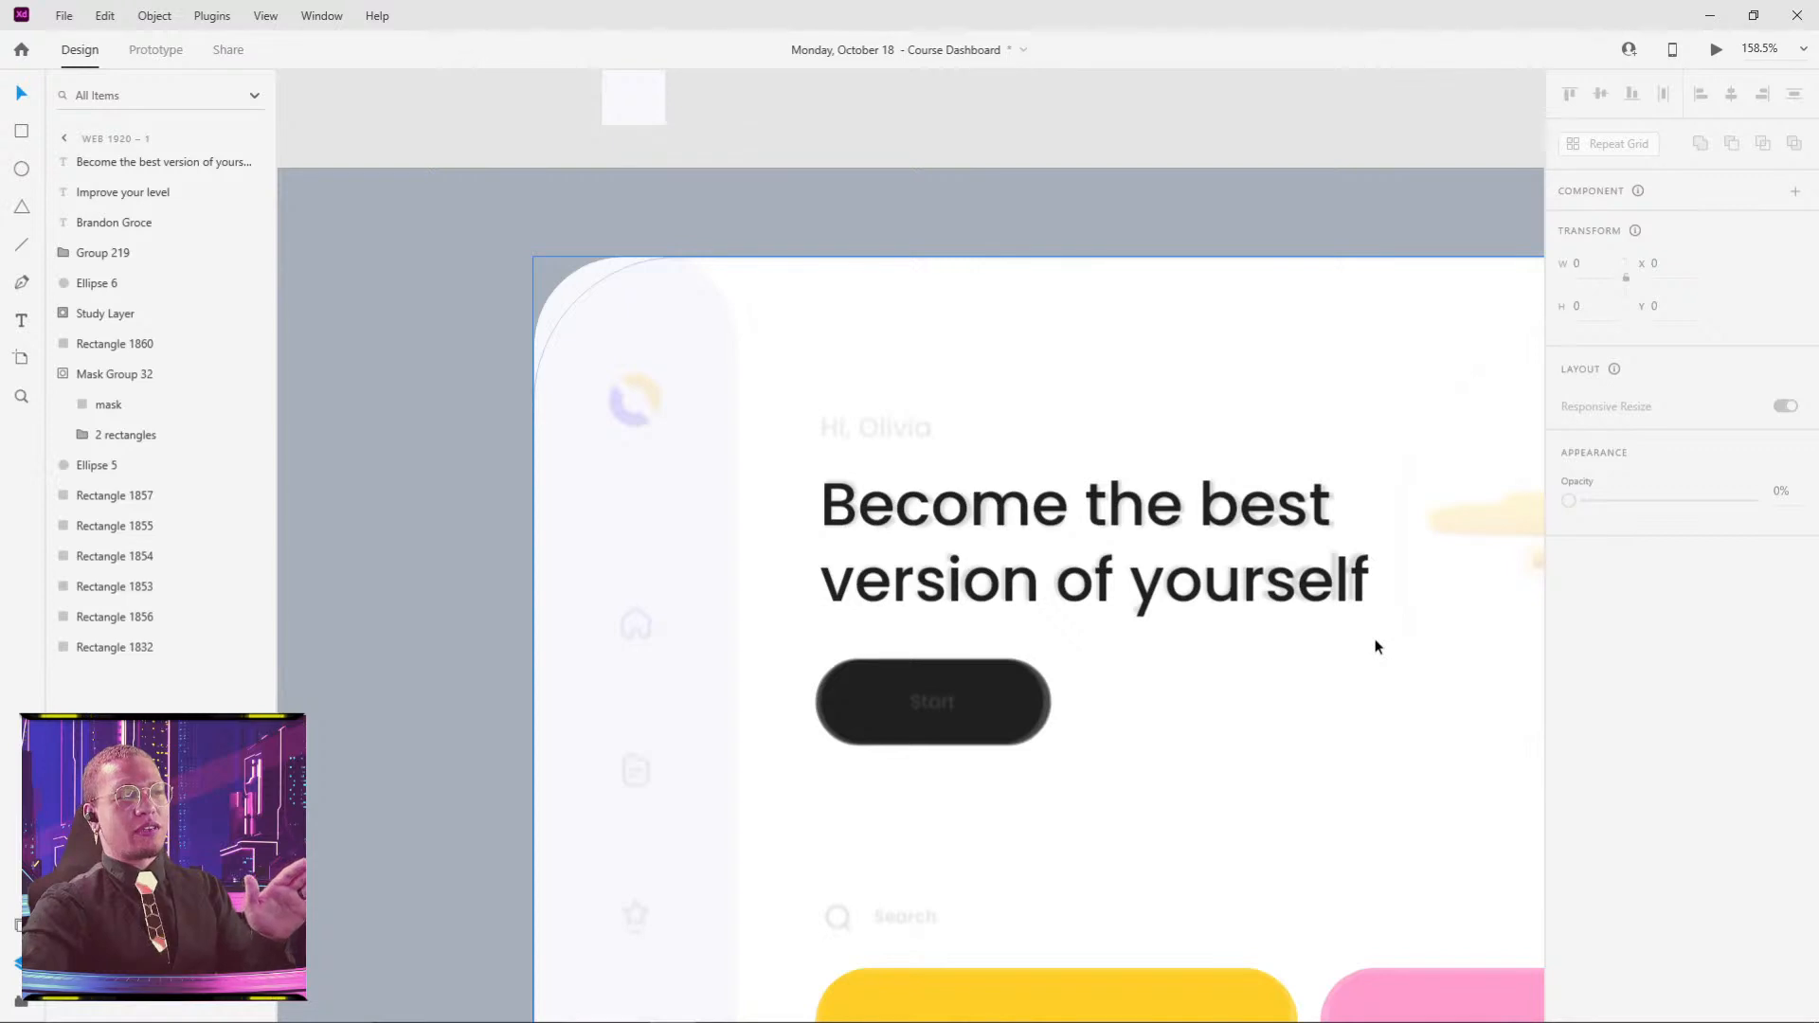
pyautogui.click(983, 686)
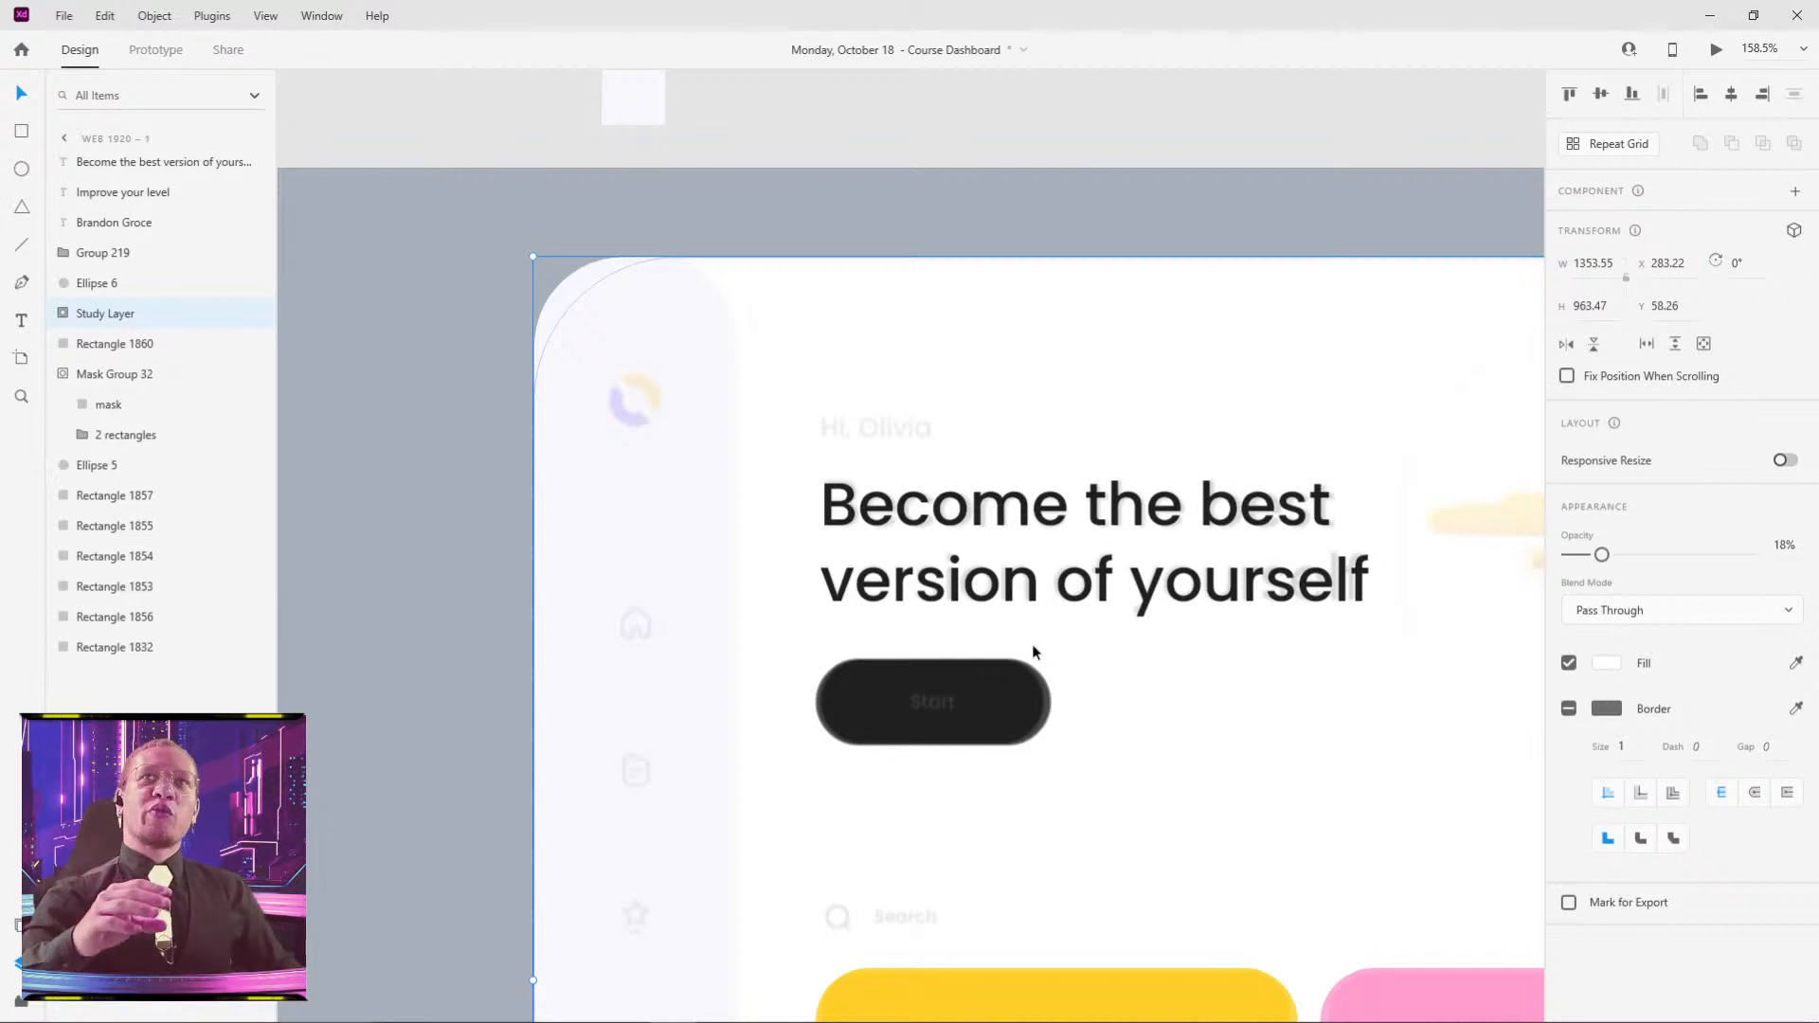
pyautogui.scroll(-5, 1075, 650)
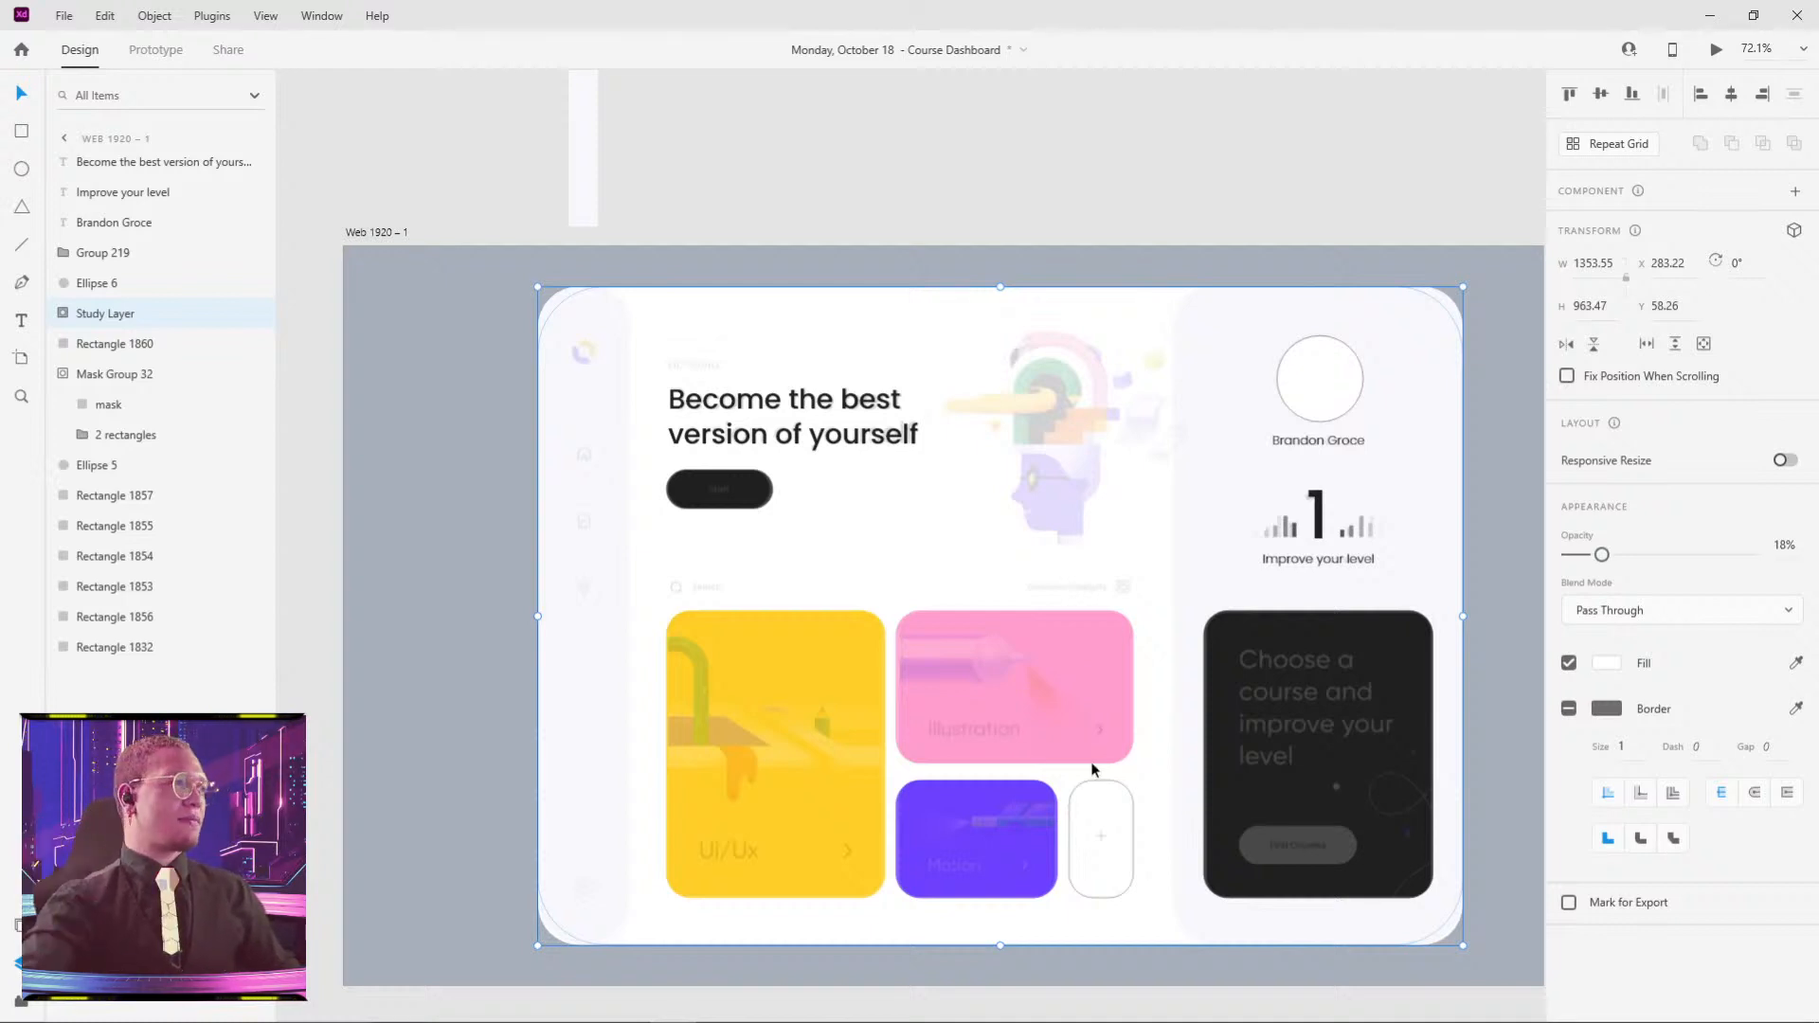
pyautogui.click(1336, 375)
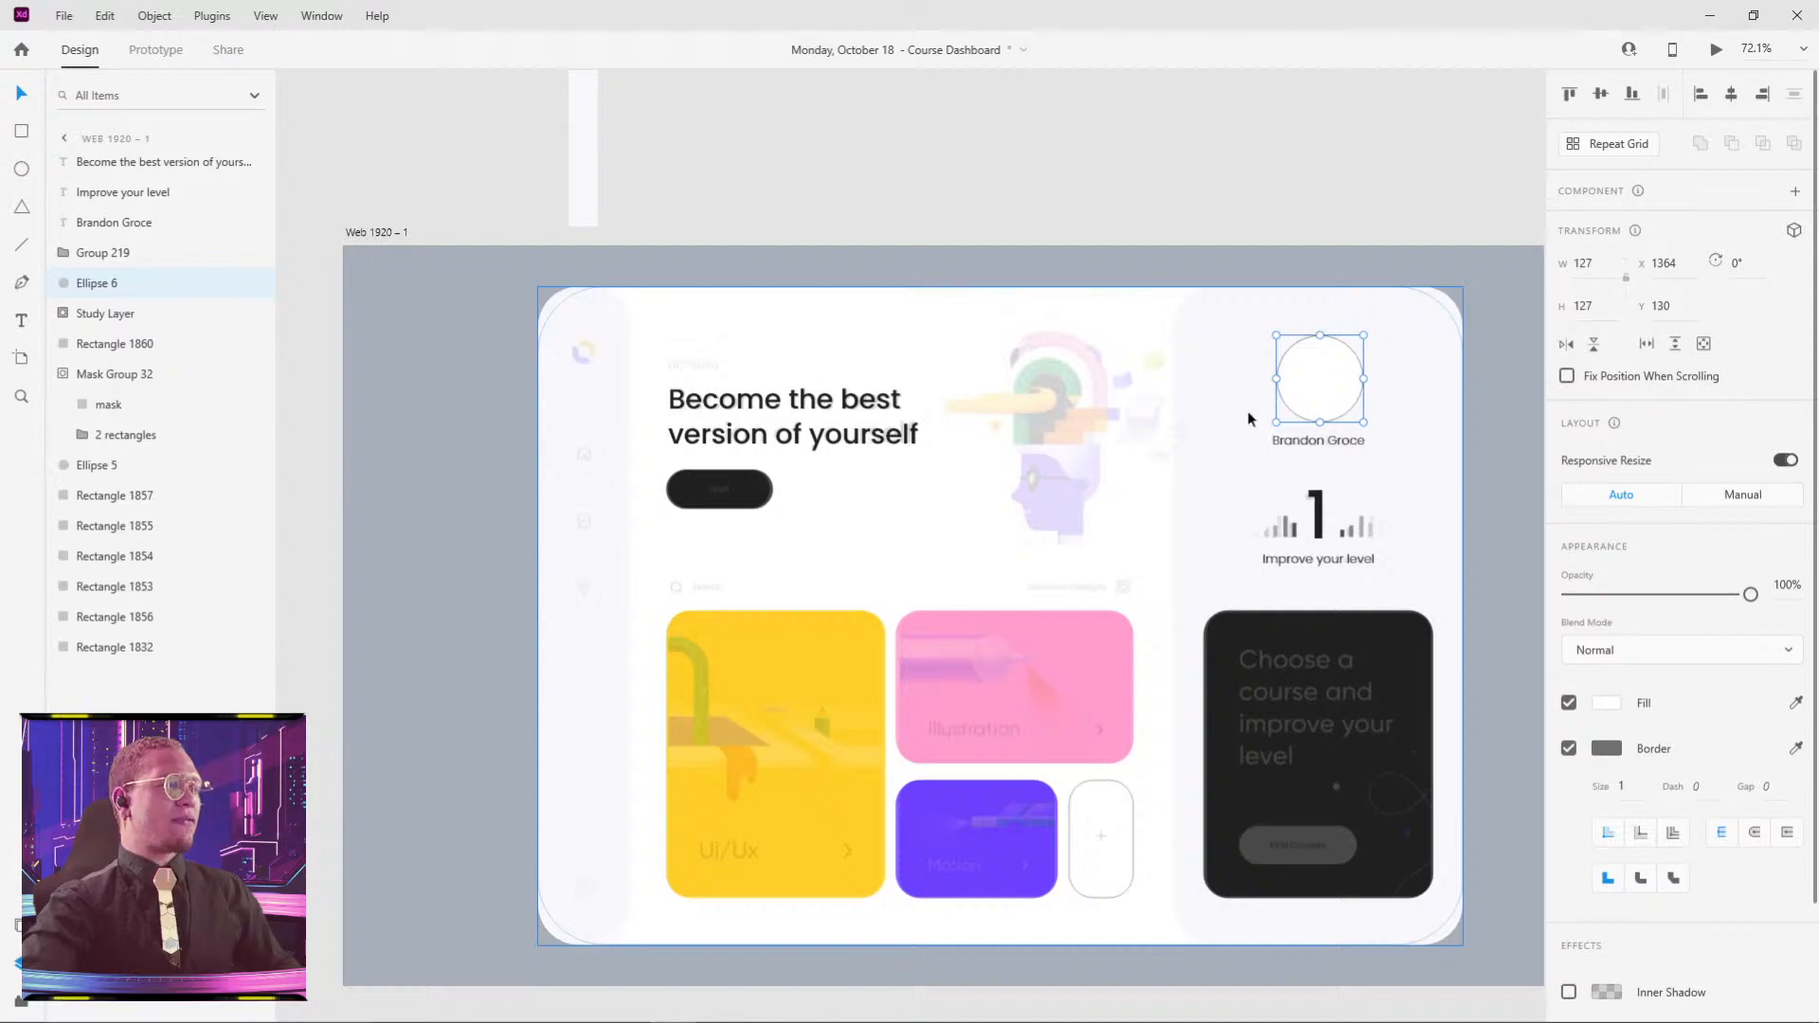
pyautogui.scroll(-5, 1239, 487)
pyautogui.moveTo(1270, 488); pyautogui.dragTo(698, 218)
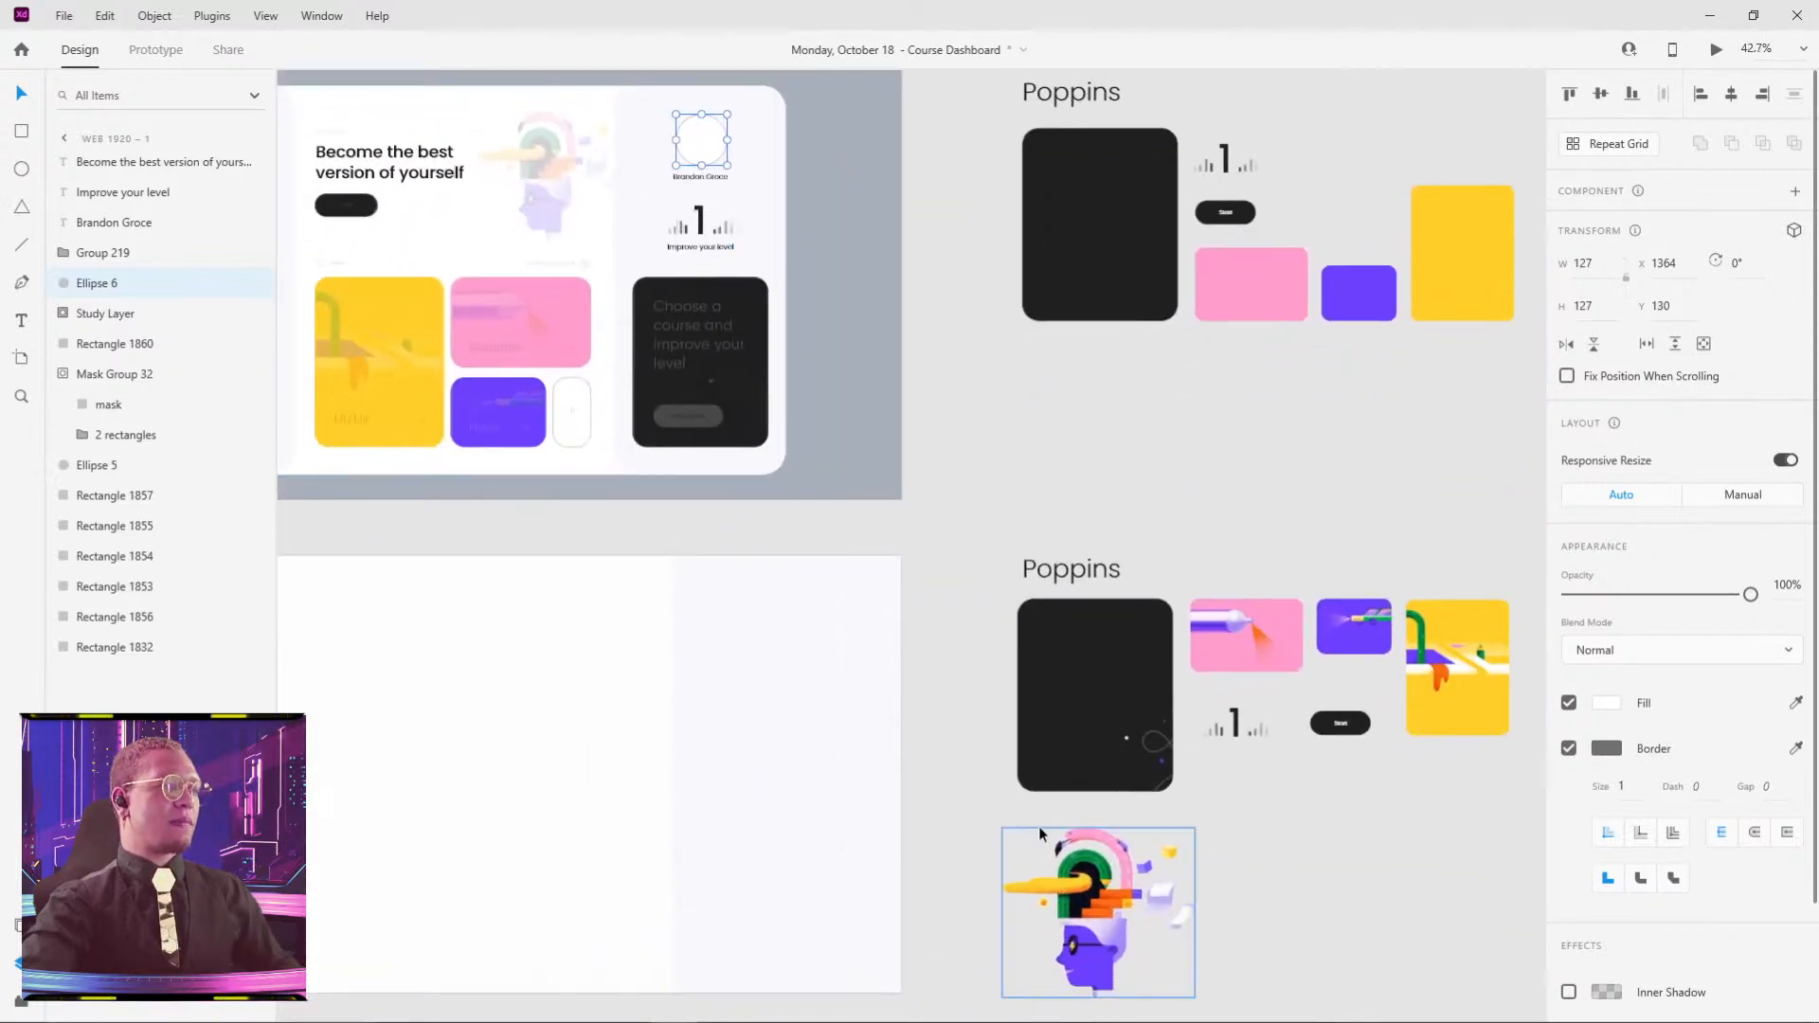
pyautogui.scroll(5, 540, 161)
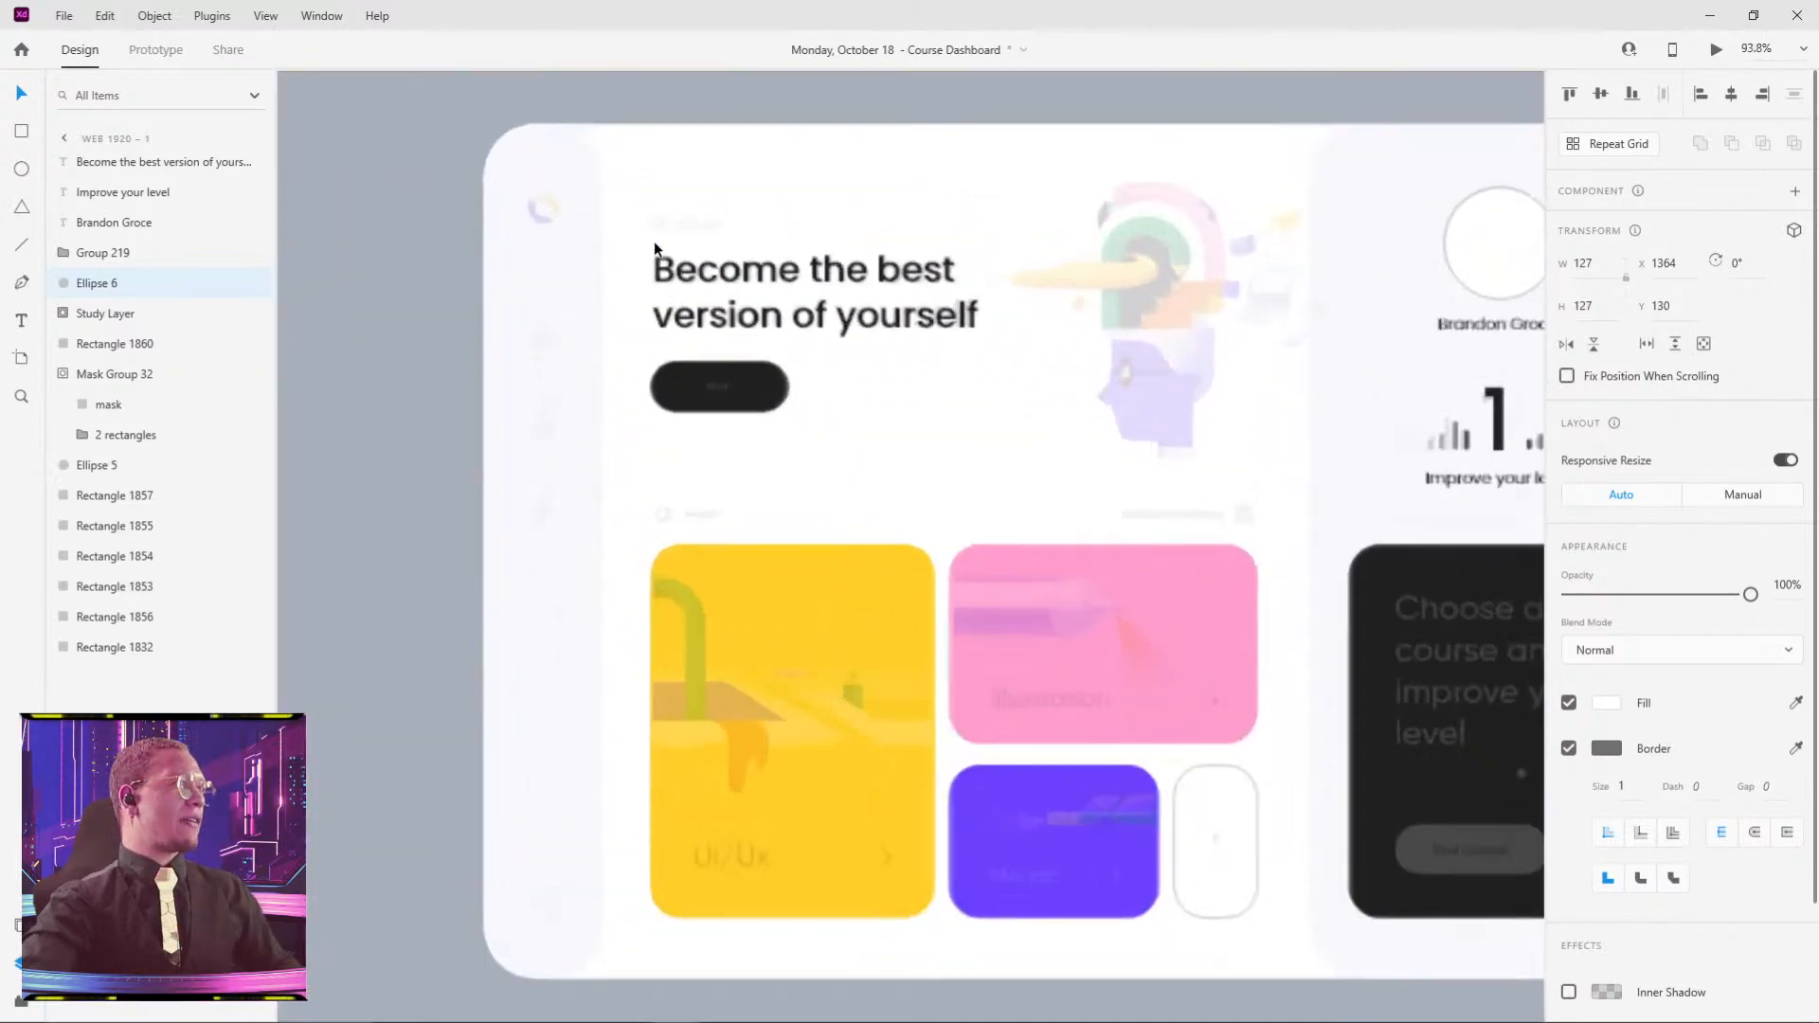
pyautogui.scroll(5, 654, 243)
# - Type a 'Hi,' greeting with the user's first name above the headline
pyautogui.press('t')
pyautogui.click(654, 195)
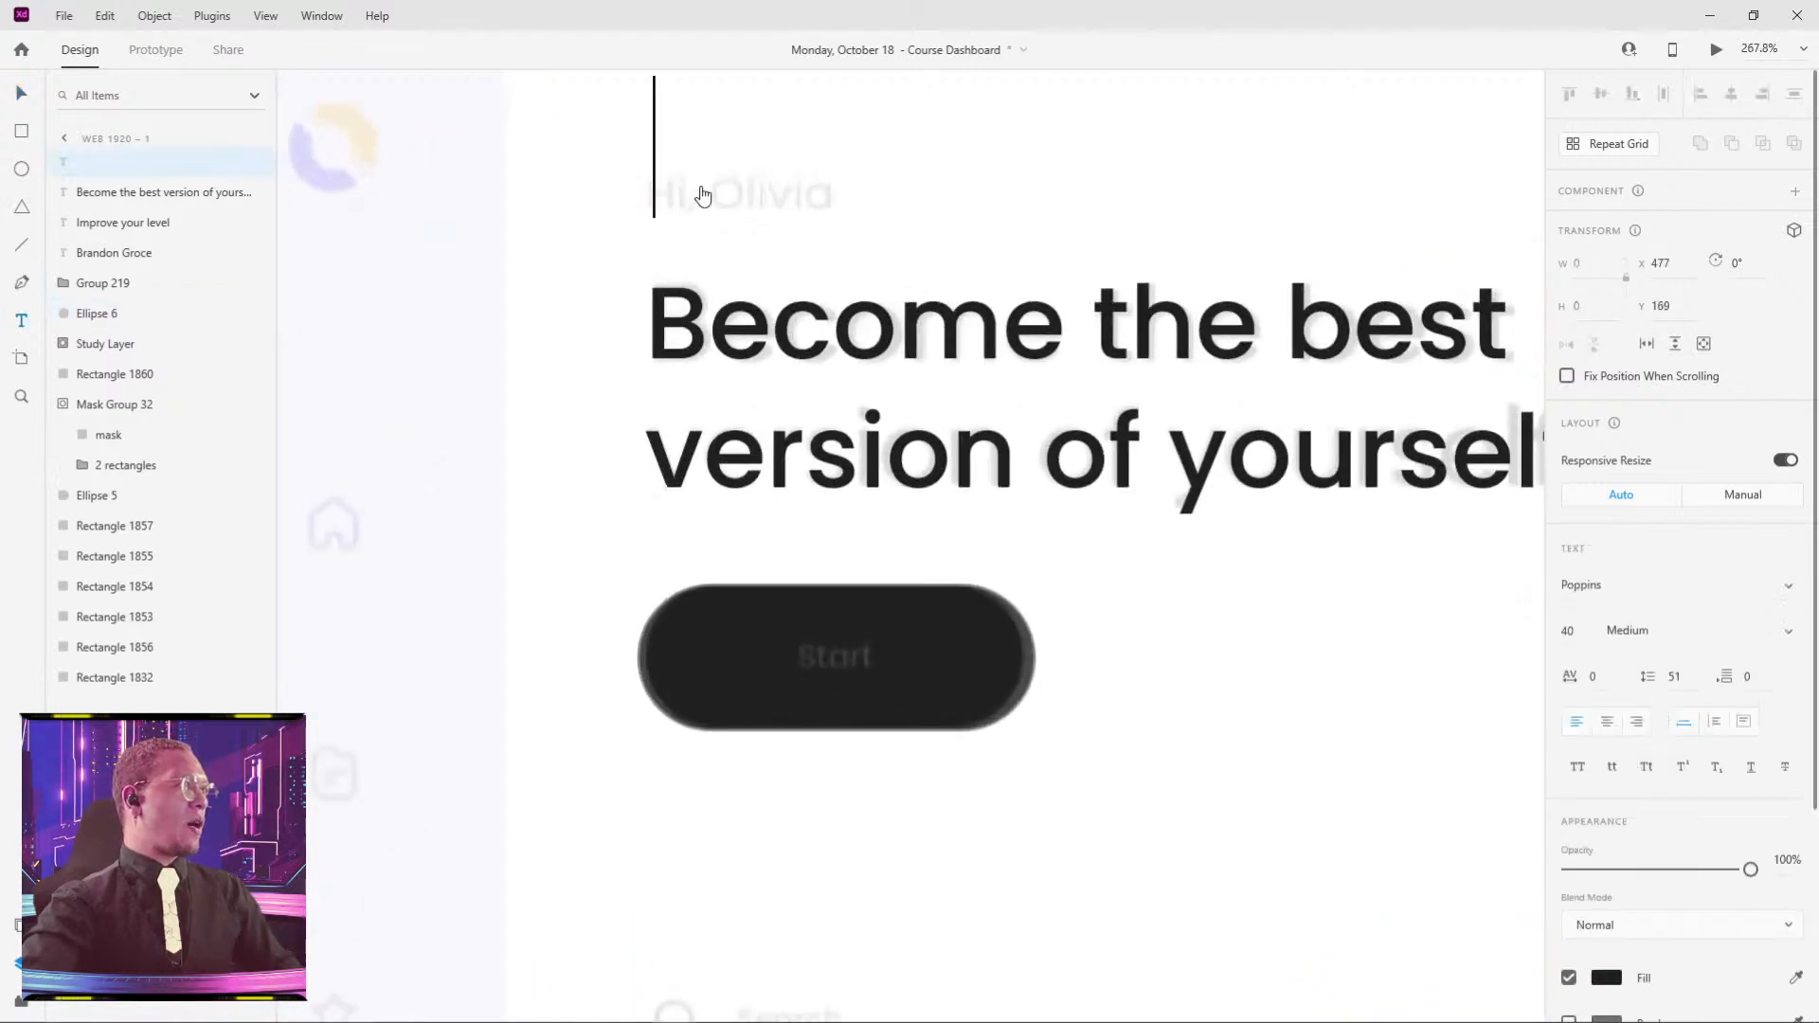
pyautogui.write('Hi, ')
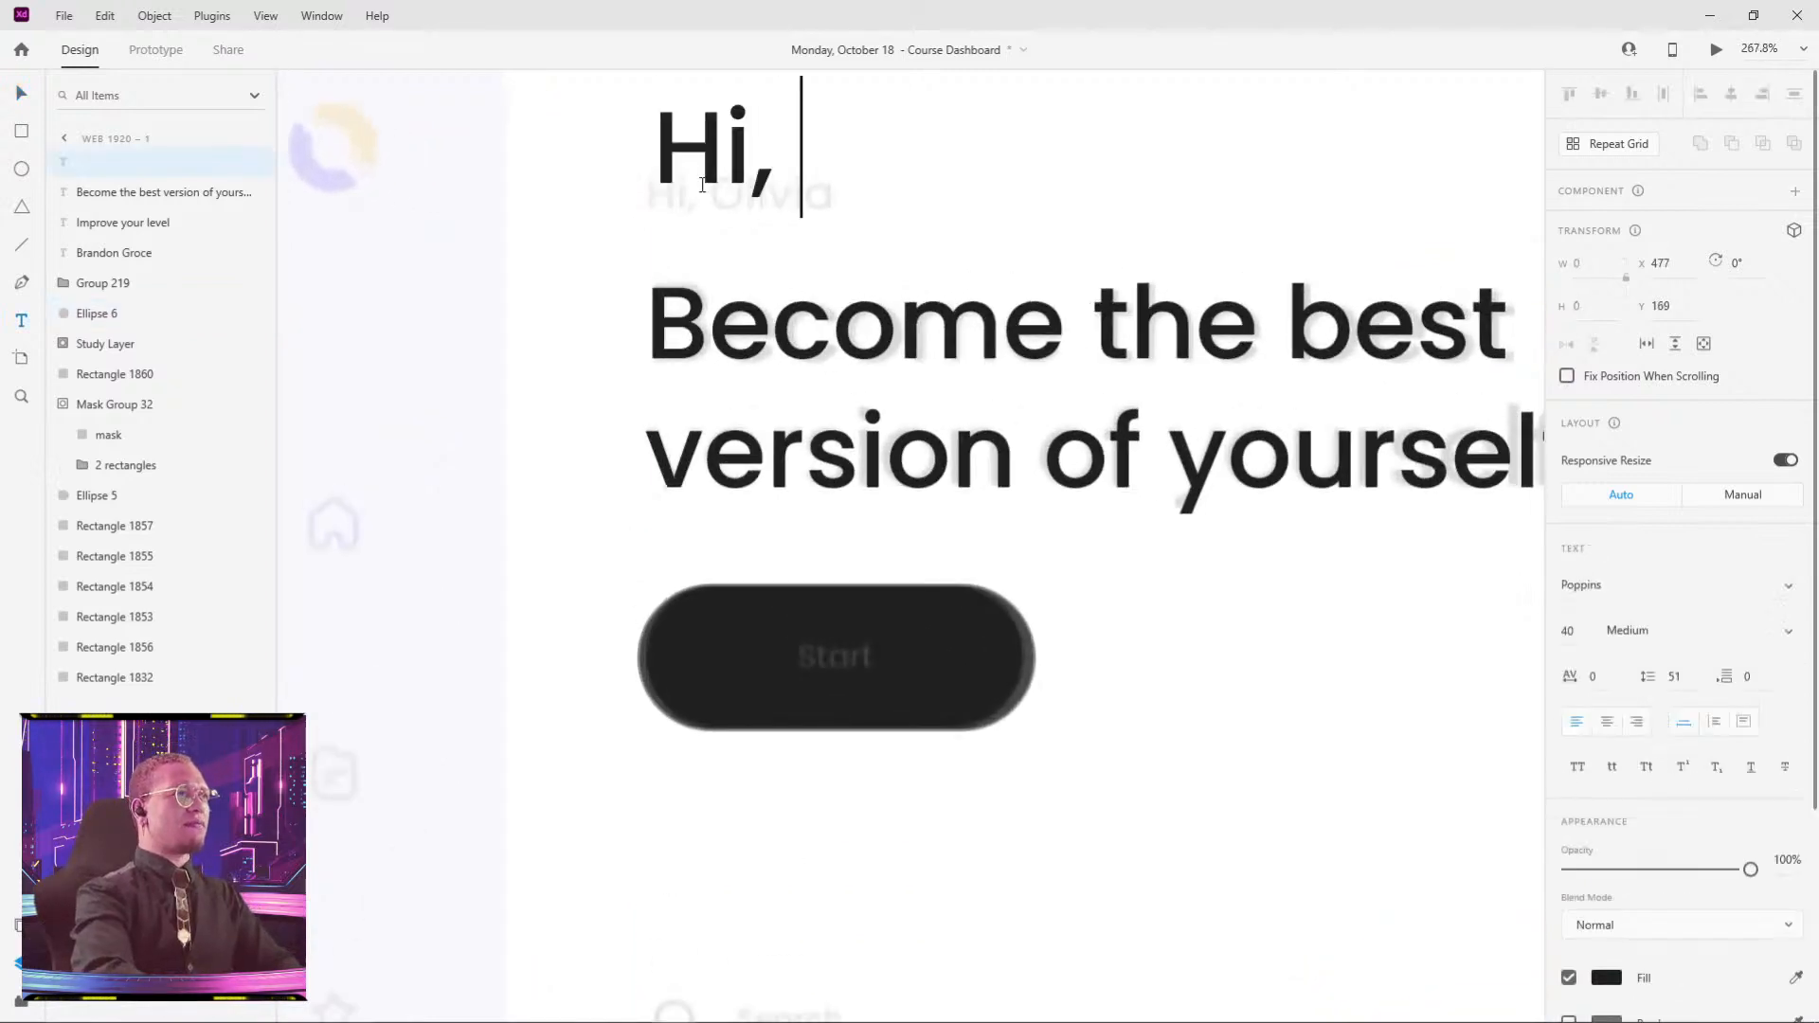
pyautogui.write('Olivea')
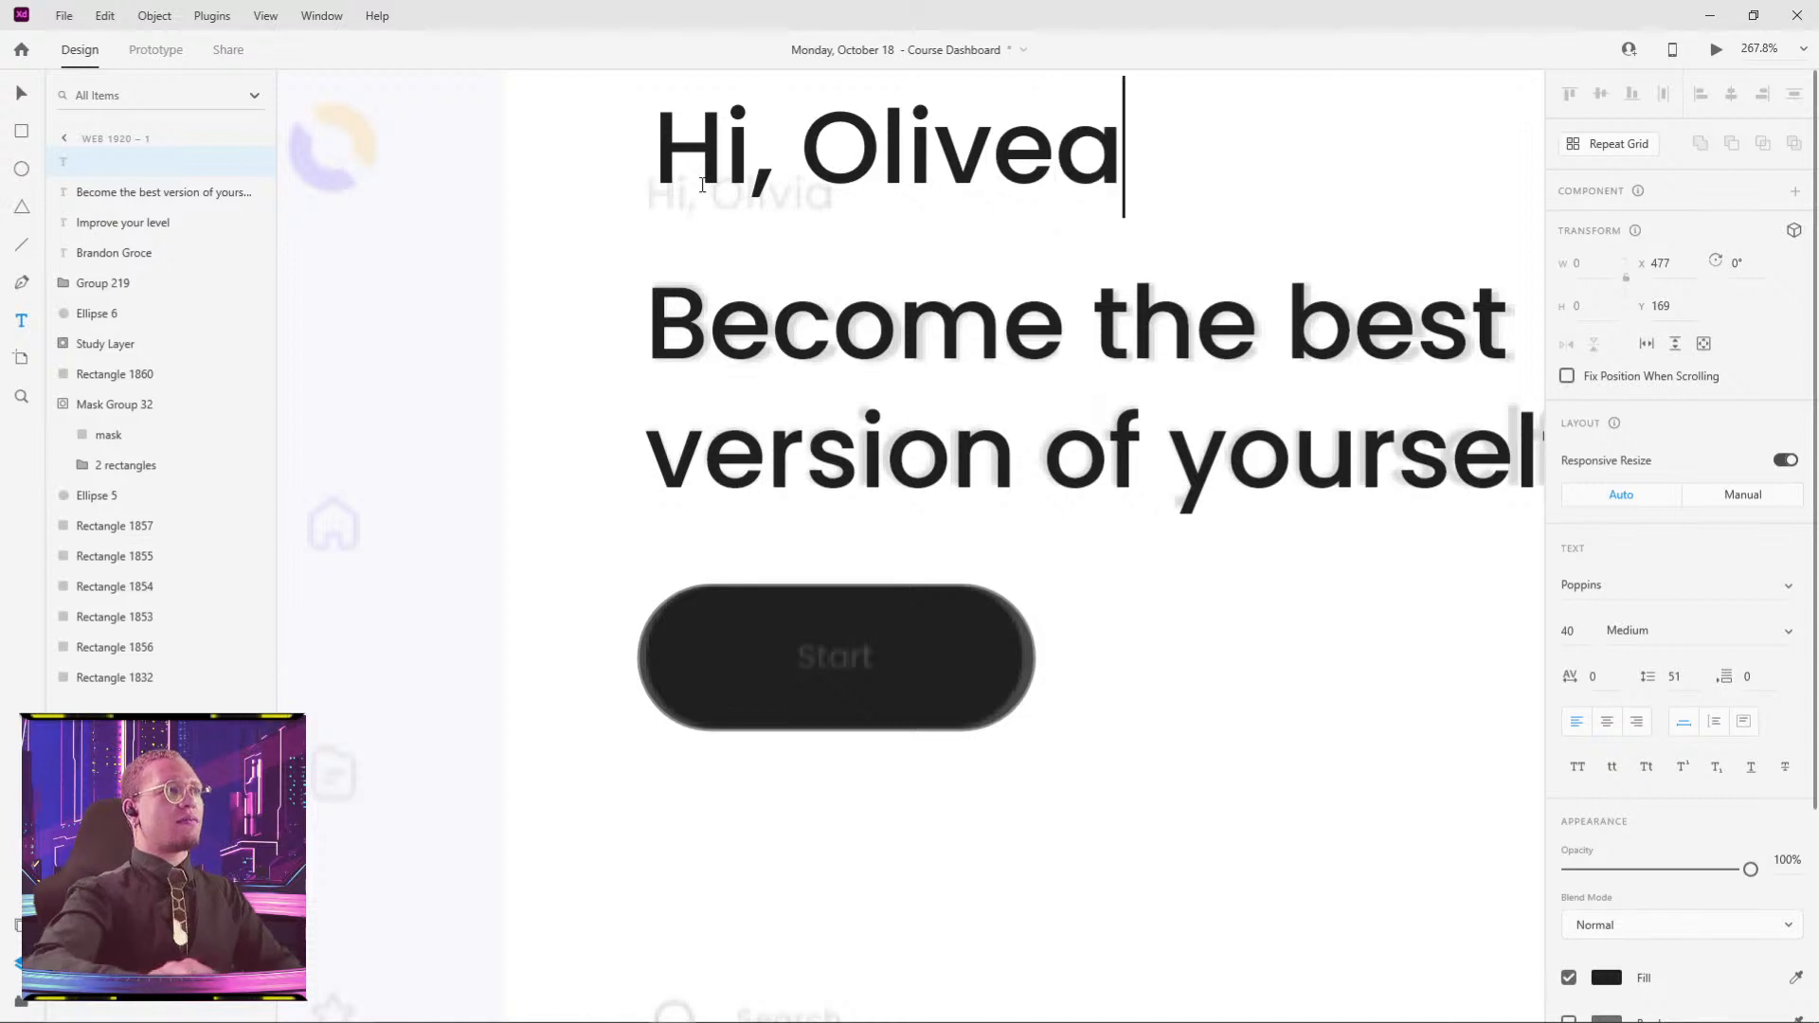
pyautogui.press('BackSpace')
pyautogui.press('BackSpace')
pyautogui.press('BackSpace')
pyautogui.press('BackSpace')
pyautogui.press('BackSpace')
pyautogui.press('BackSpace')
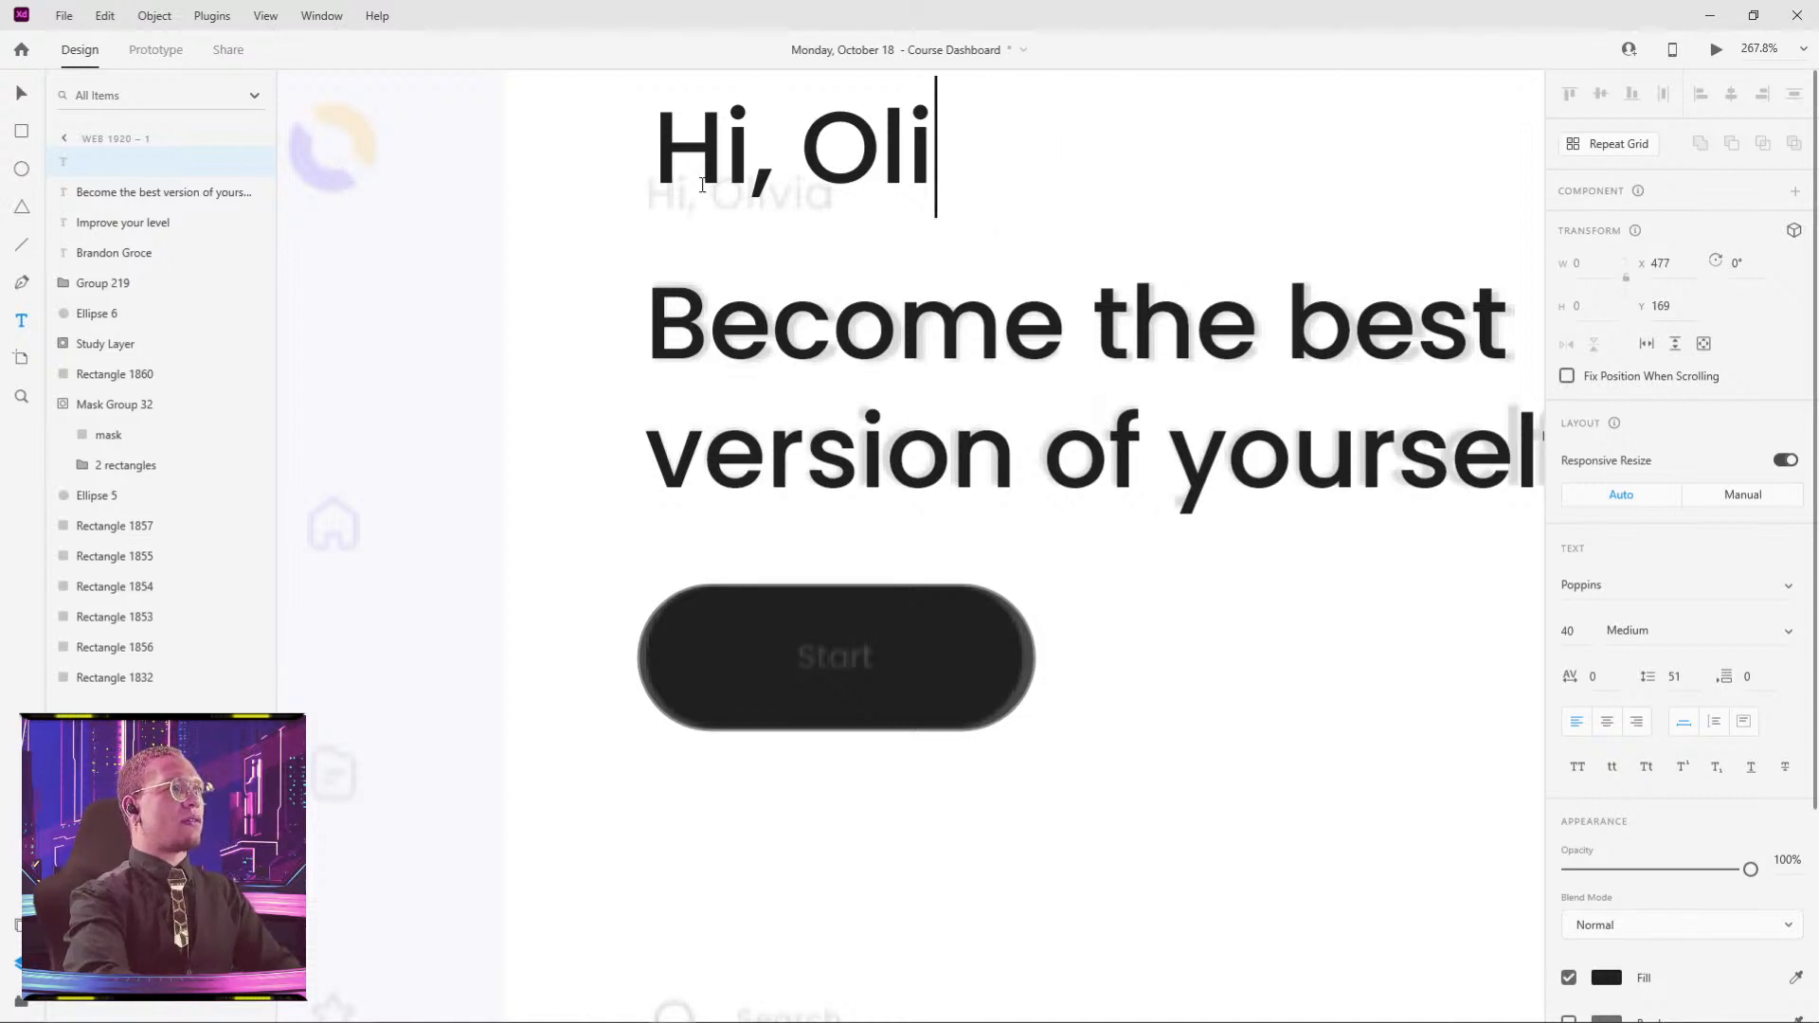
pyautogui.write('Brandon')
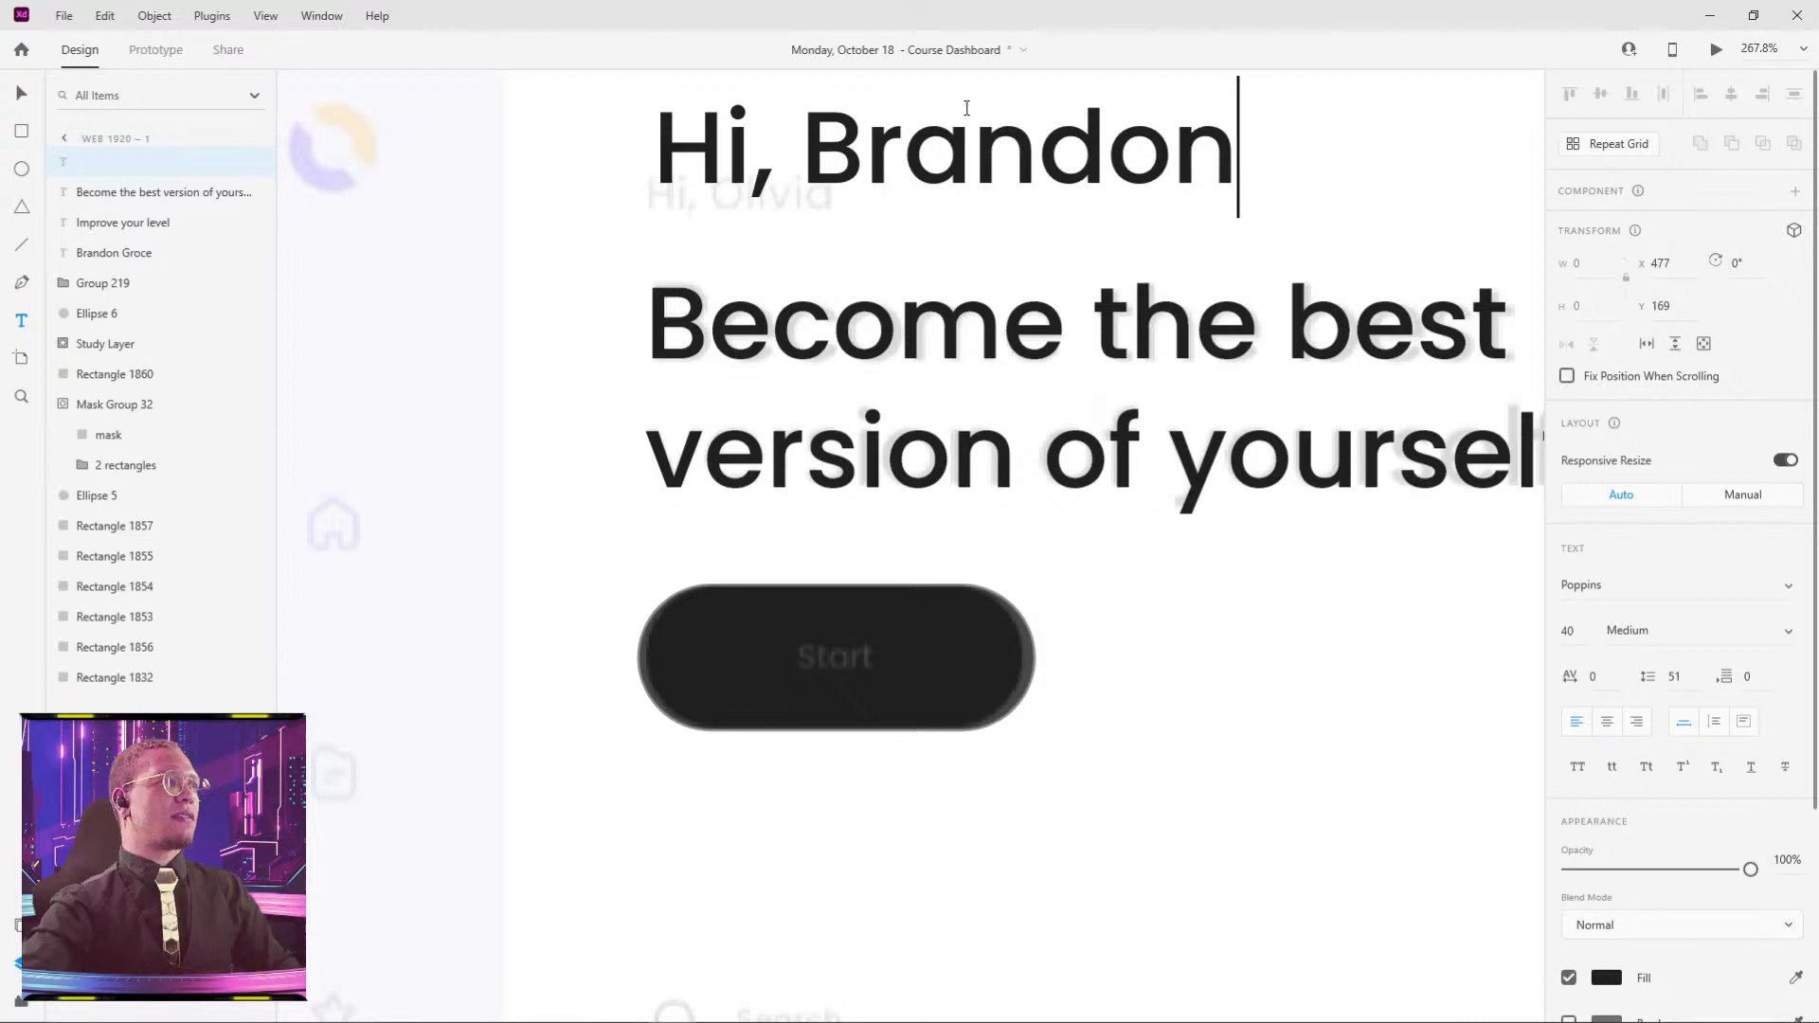
pyautogui.press('Escape')
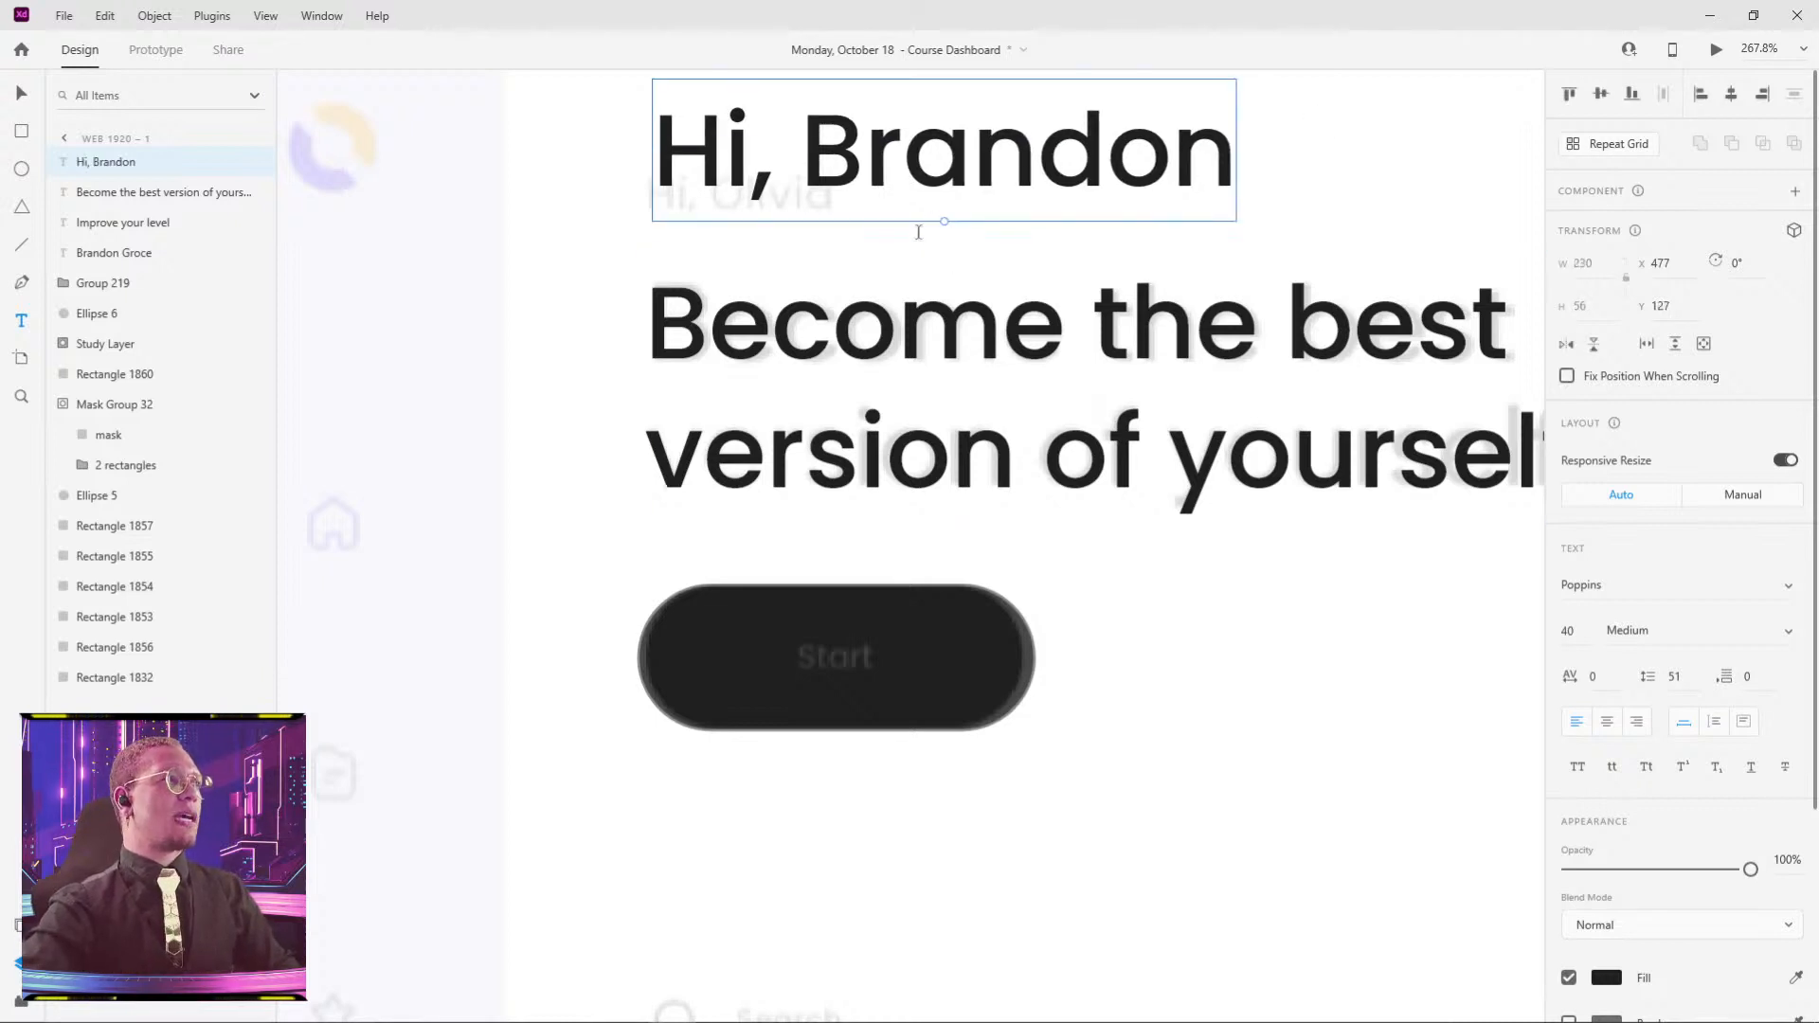
# - Shrink the greeting into place above the headline and set it to size 18, Light weight
pyautogui.moveTo(944, 220); pyautogui.dragTo(748, 220)
pyautogui.click(1585, 630)
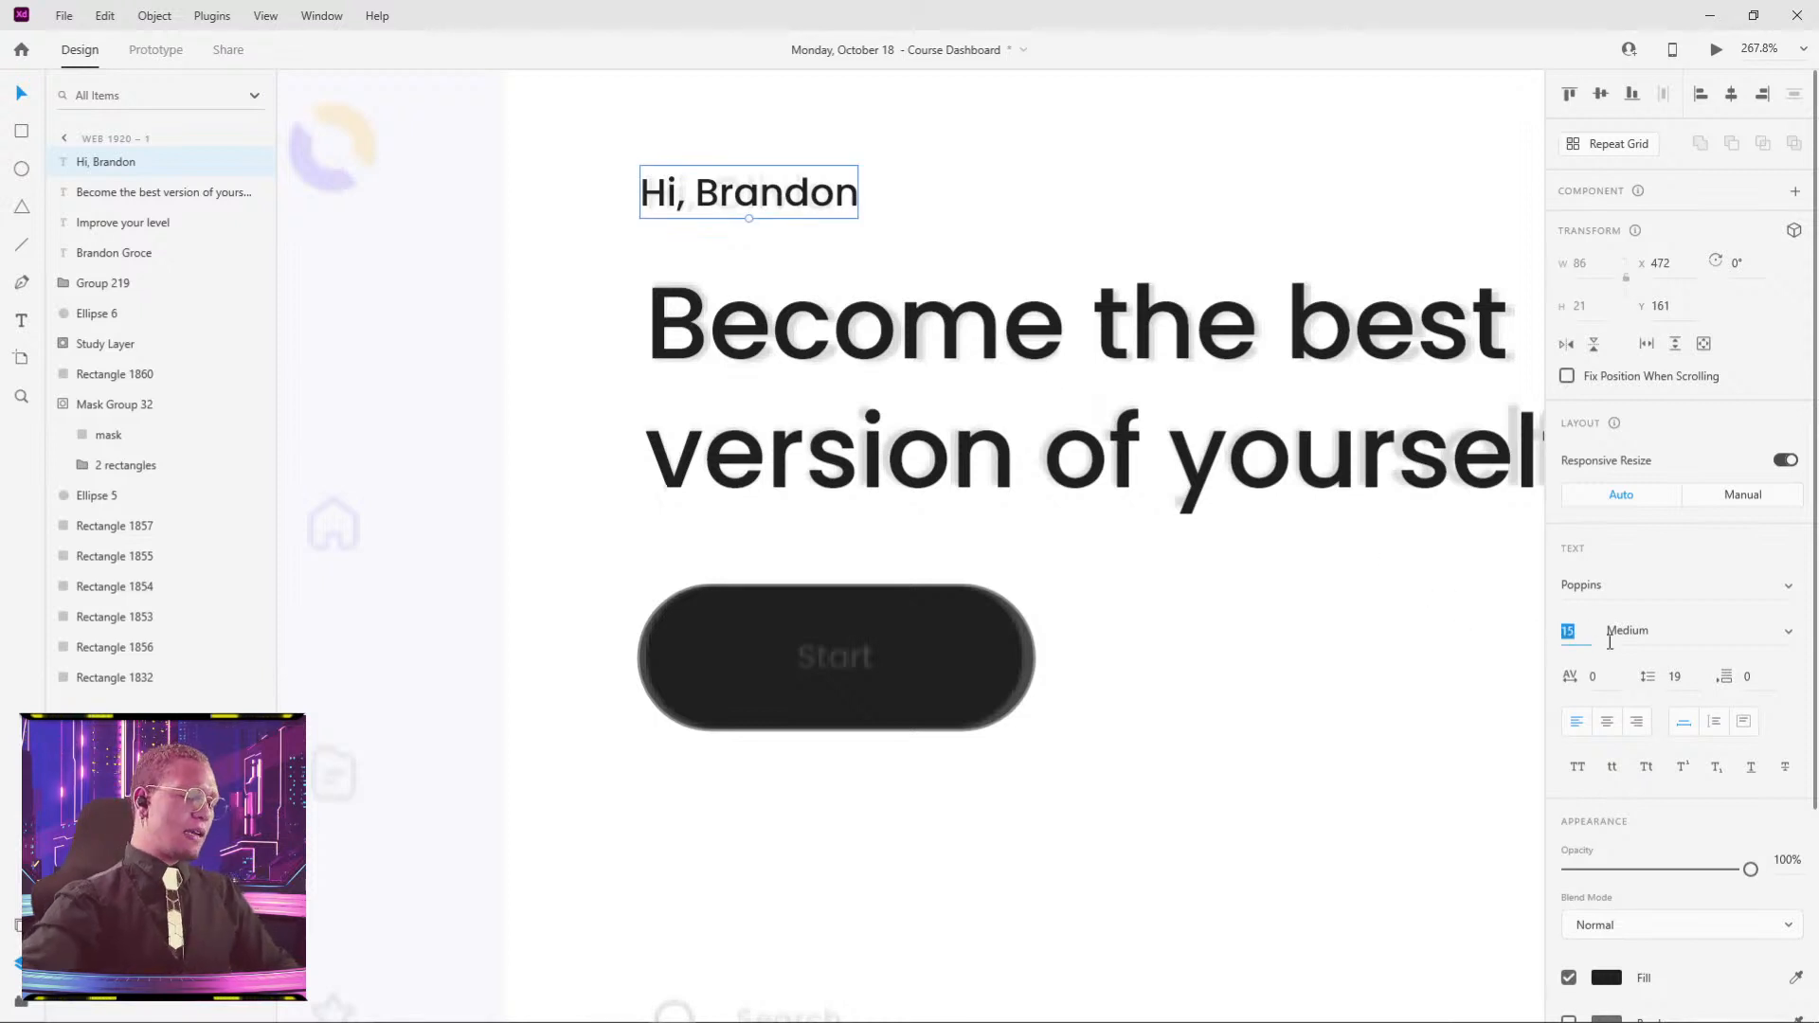
pyautogui.write('18')
pyautogui.press('Return')
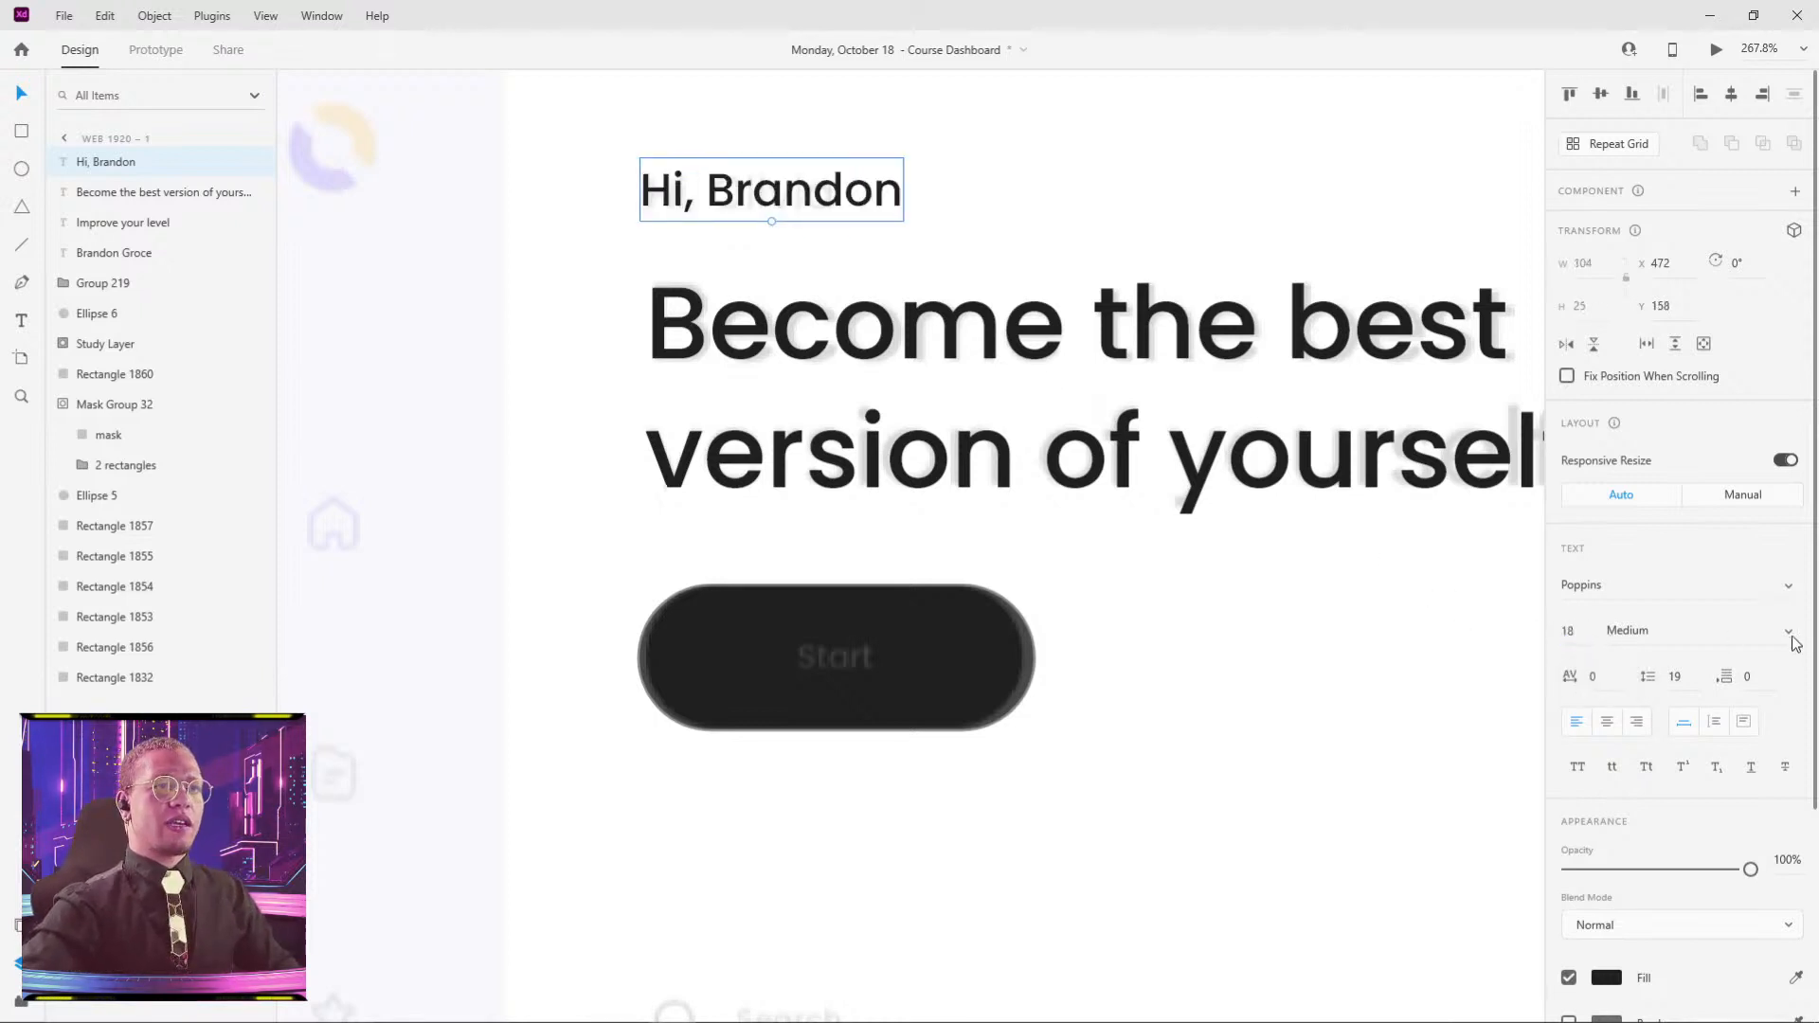
pyautogui.click(1734, 628)
pyautogui.click(1679, 442)
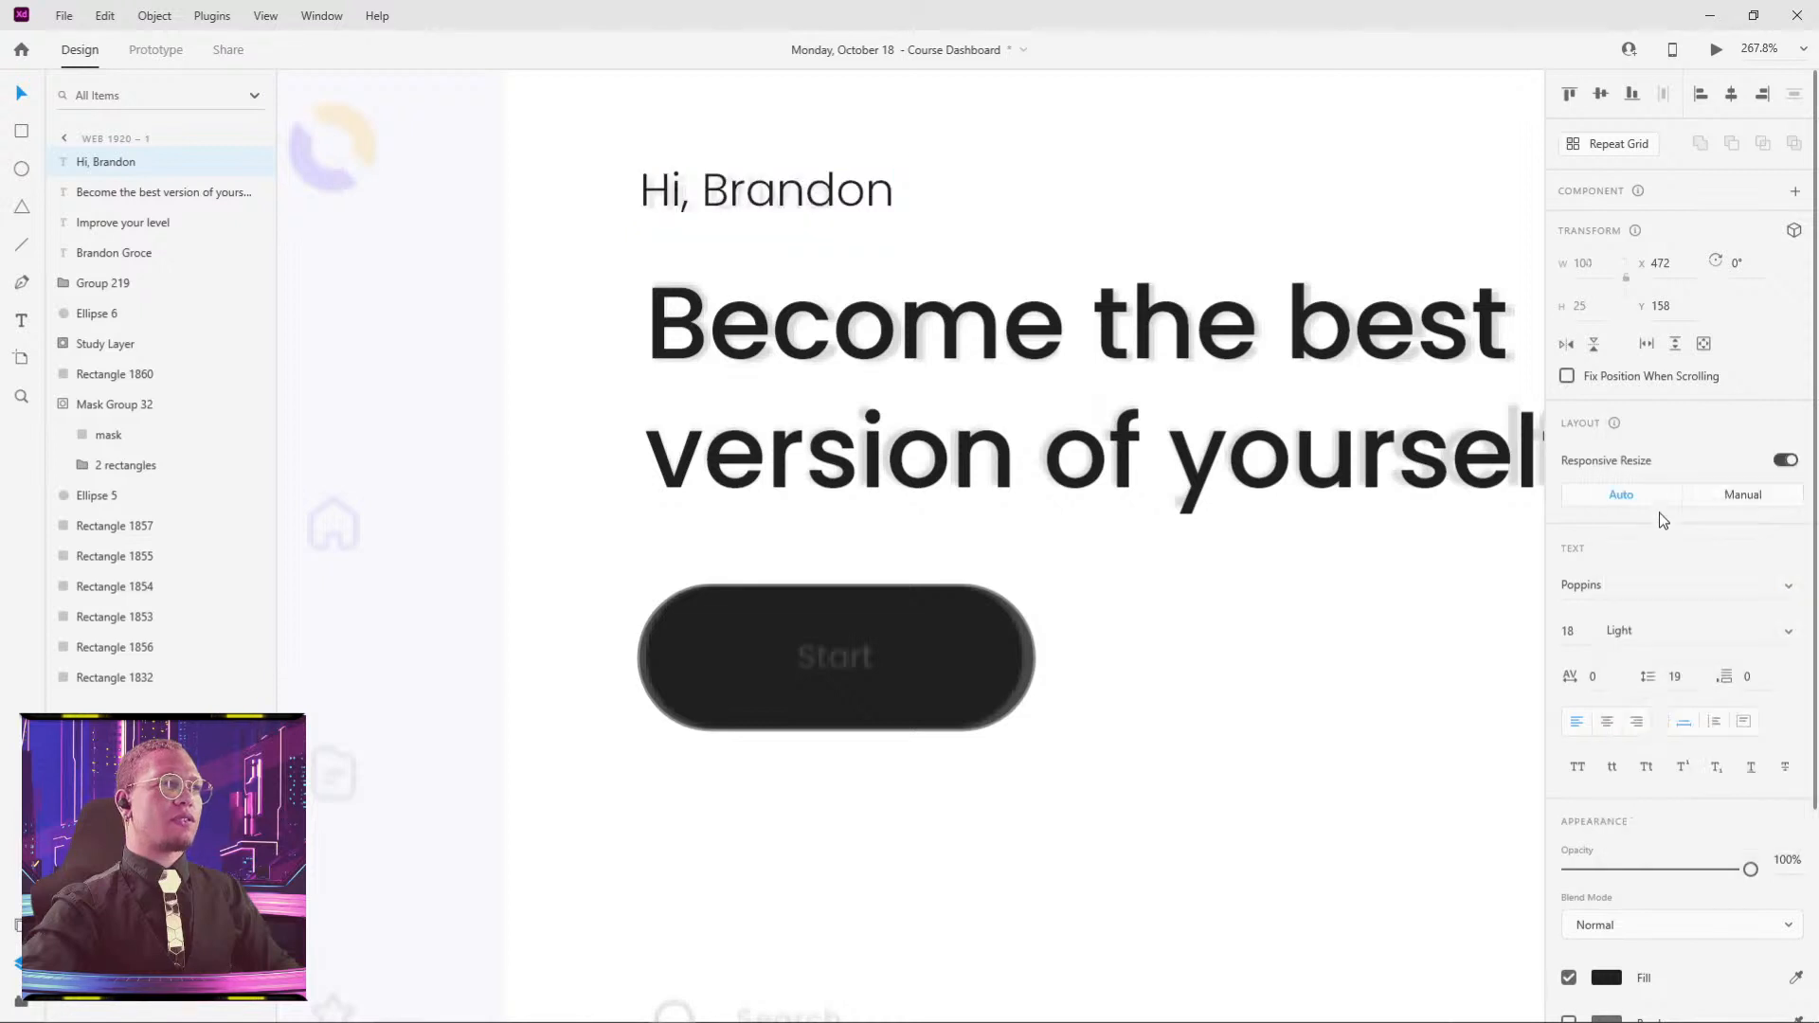
pyautogui.click(1118, 257)
pyautogui.scroll(-3, 976, 234)
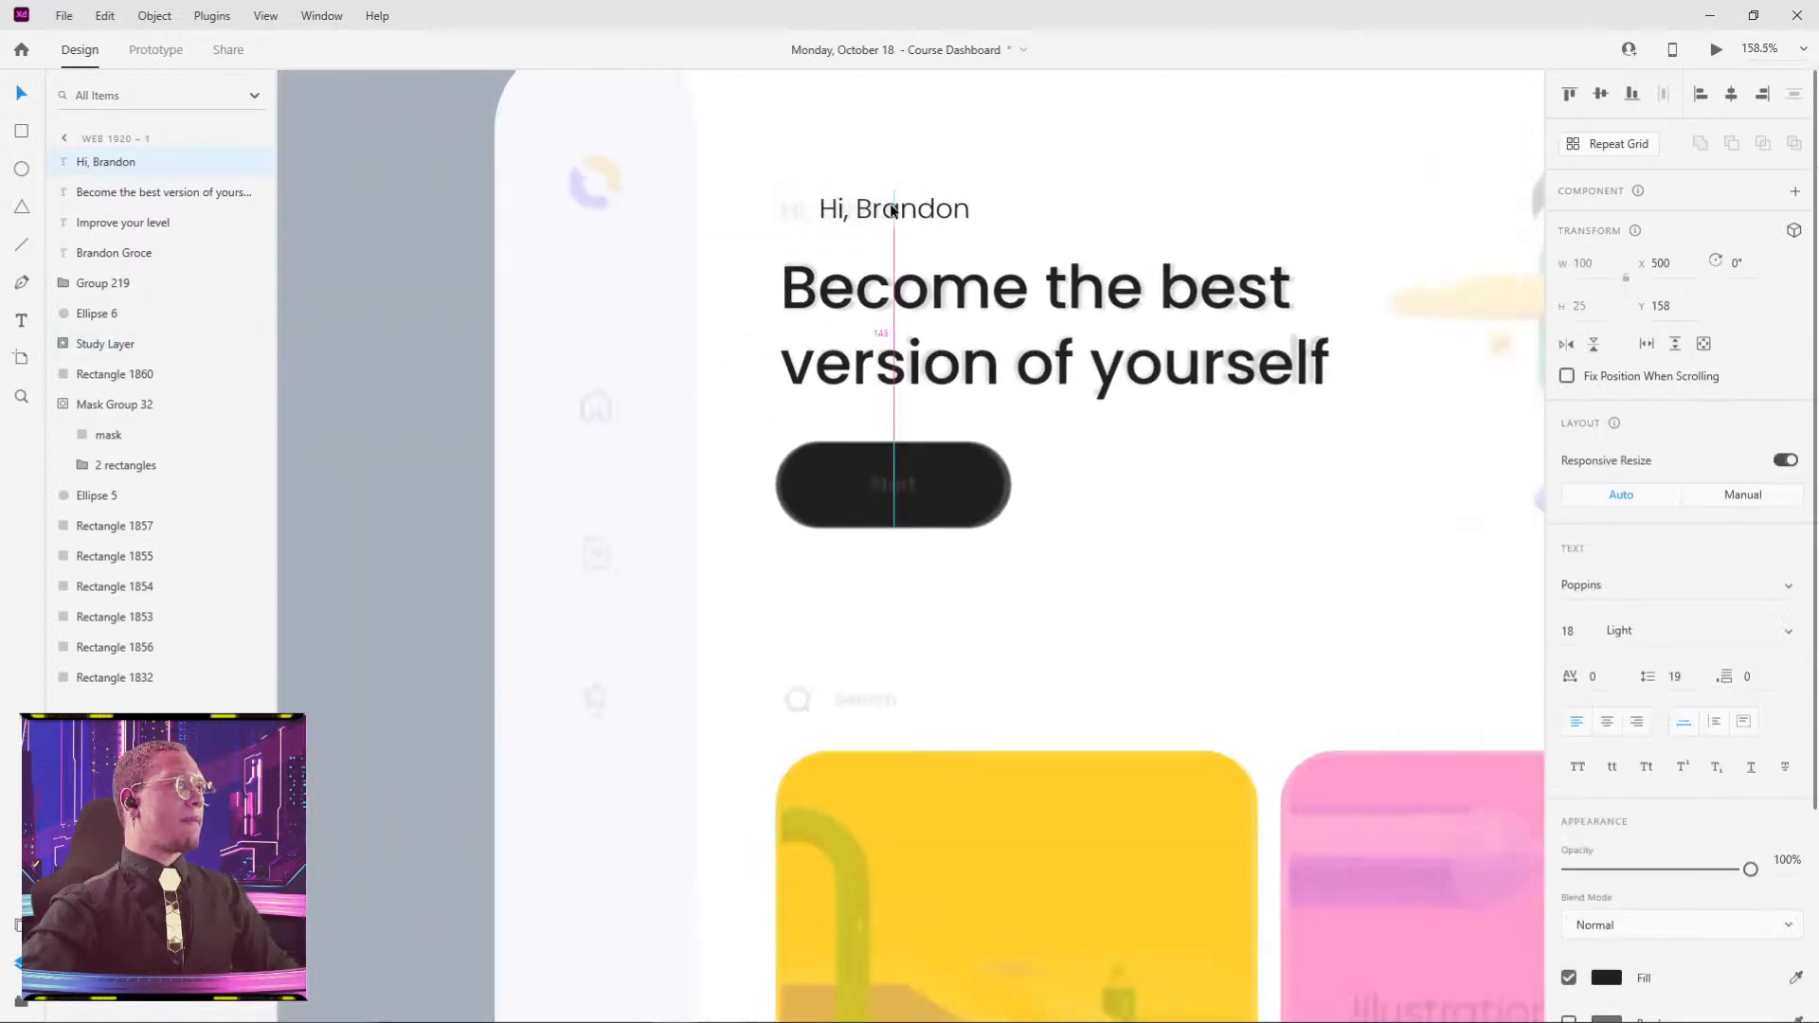
# - Select the white avatar circle on the dashboard card
pyautogui.doubleClick(881, 492)
pyautogui.scroll(-5, 1328, 596)
pyautogui.moveTo(1328, 590); pyautogui.dragTo(1110, 573)
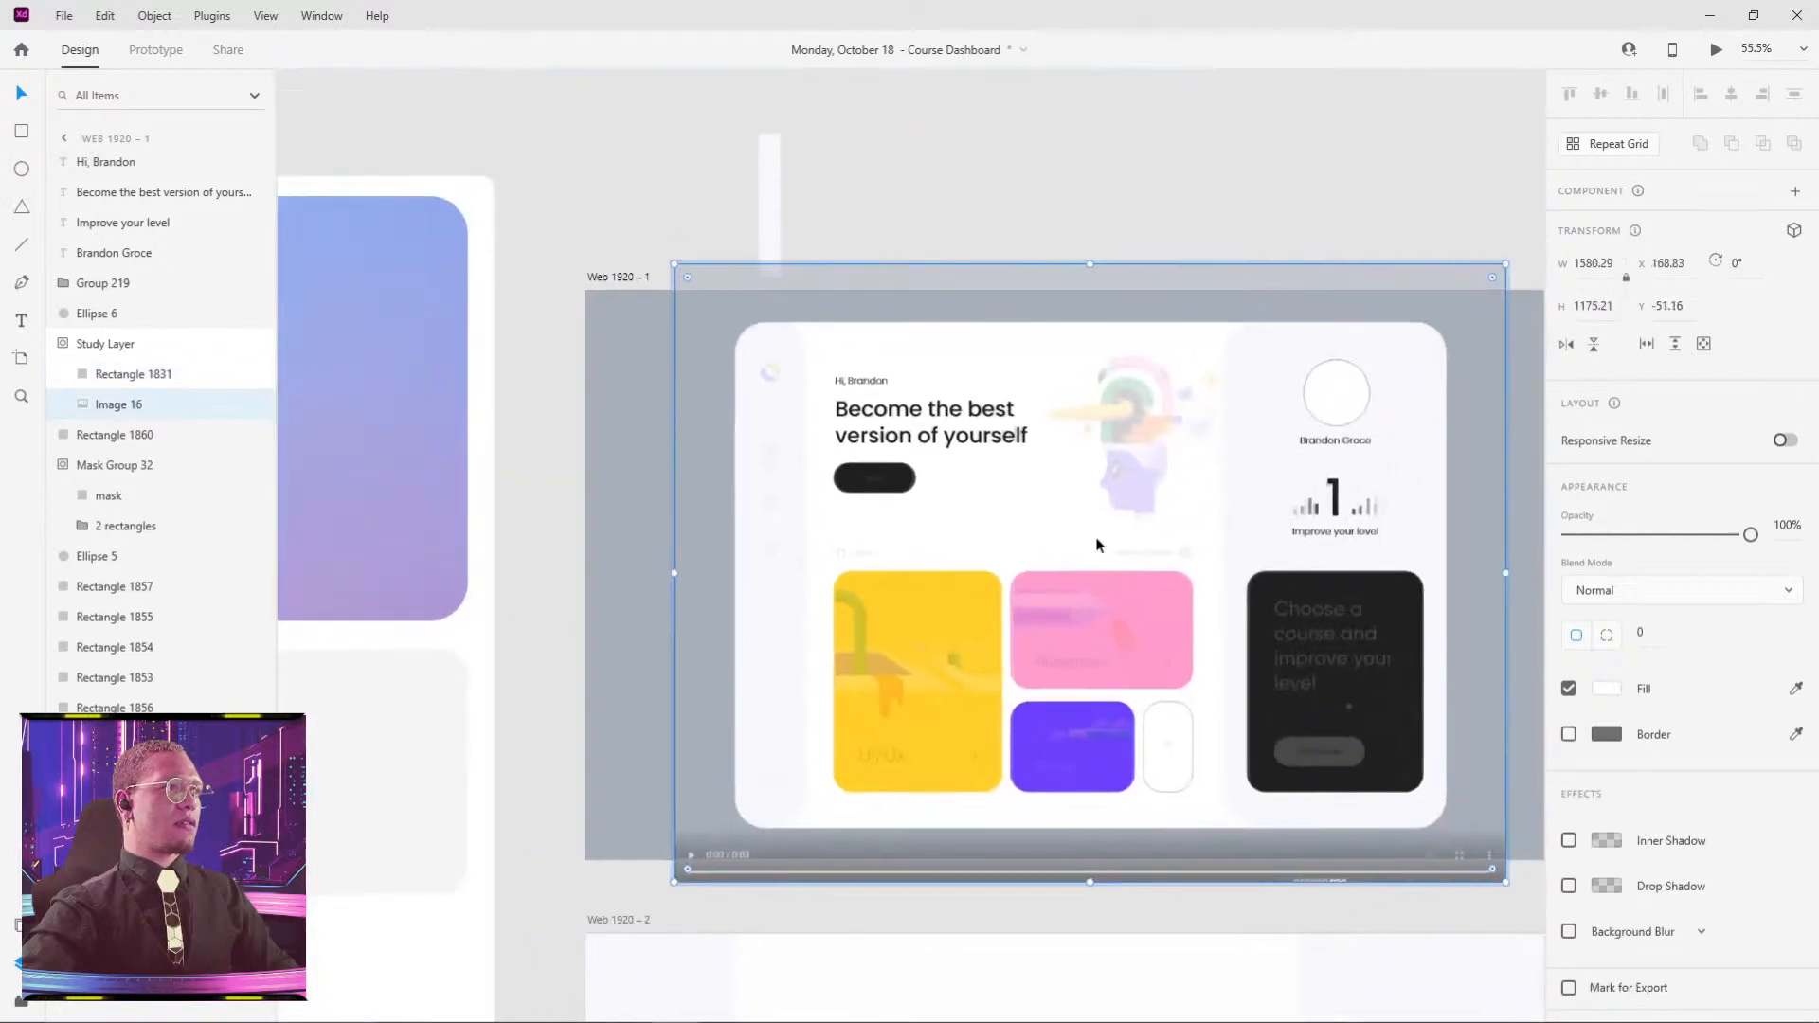
pyautogui.press('Escape')
pyautogui.click(1334, 397)
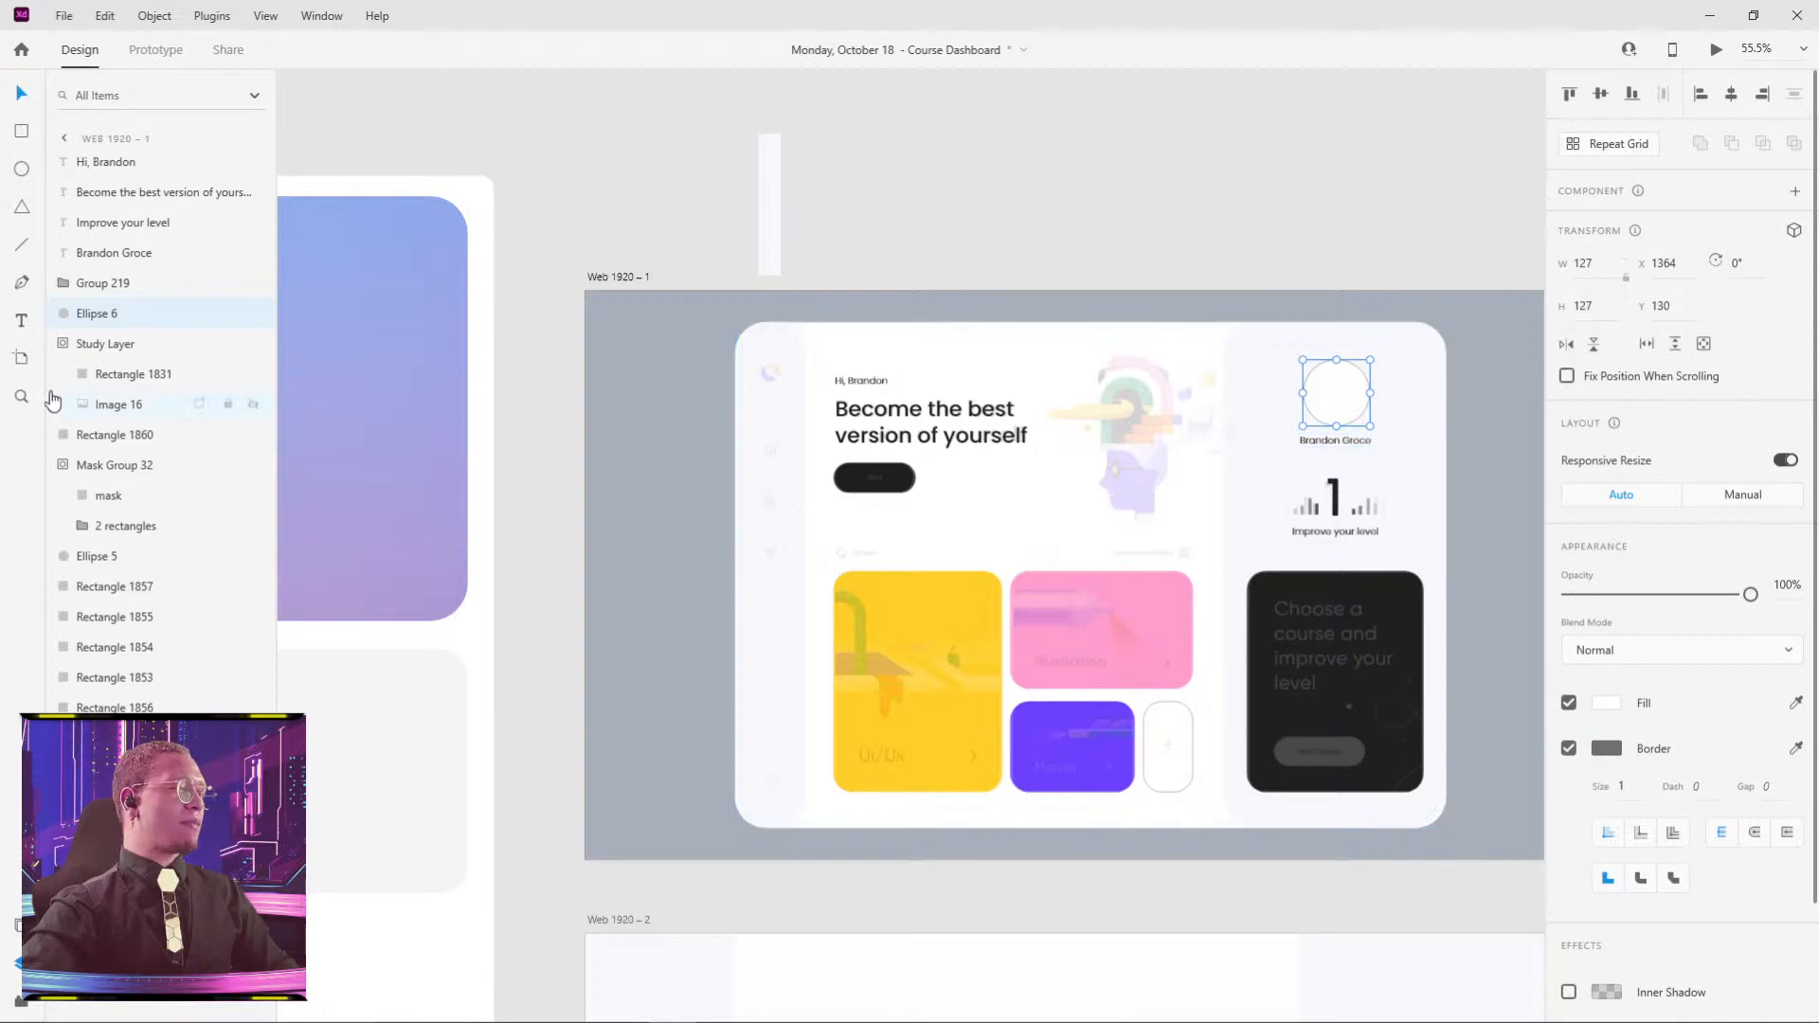
# - Browse the installed plugins, including User Profile, then go to find more in the marketplace
pyautogui.click(23, 1006)
pyautogui.click(23, 1007)
pyautogui.click(21, 1001)
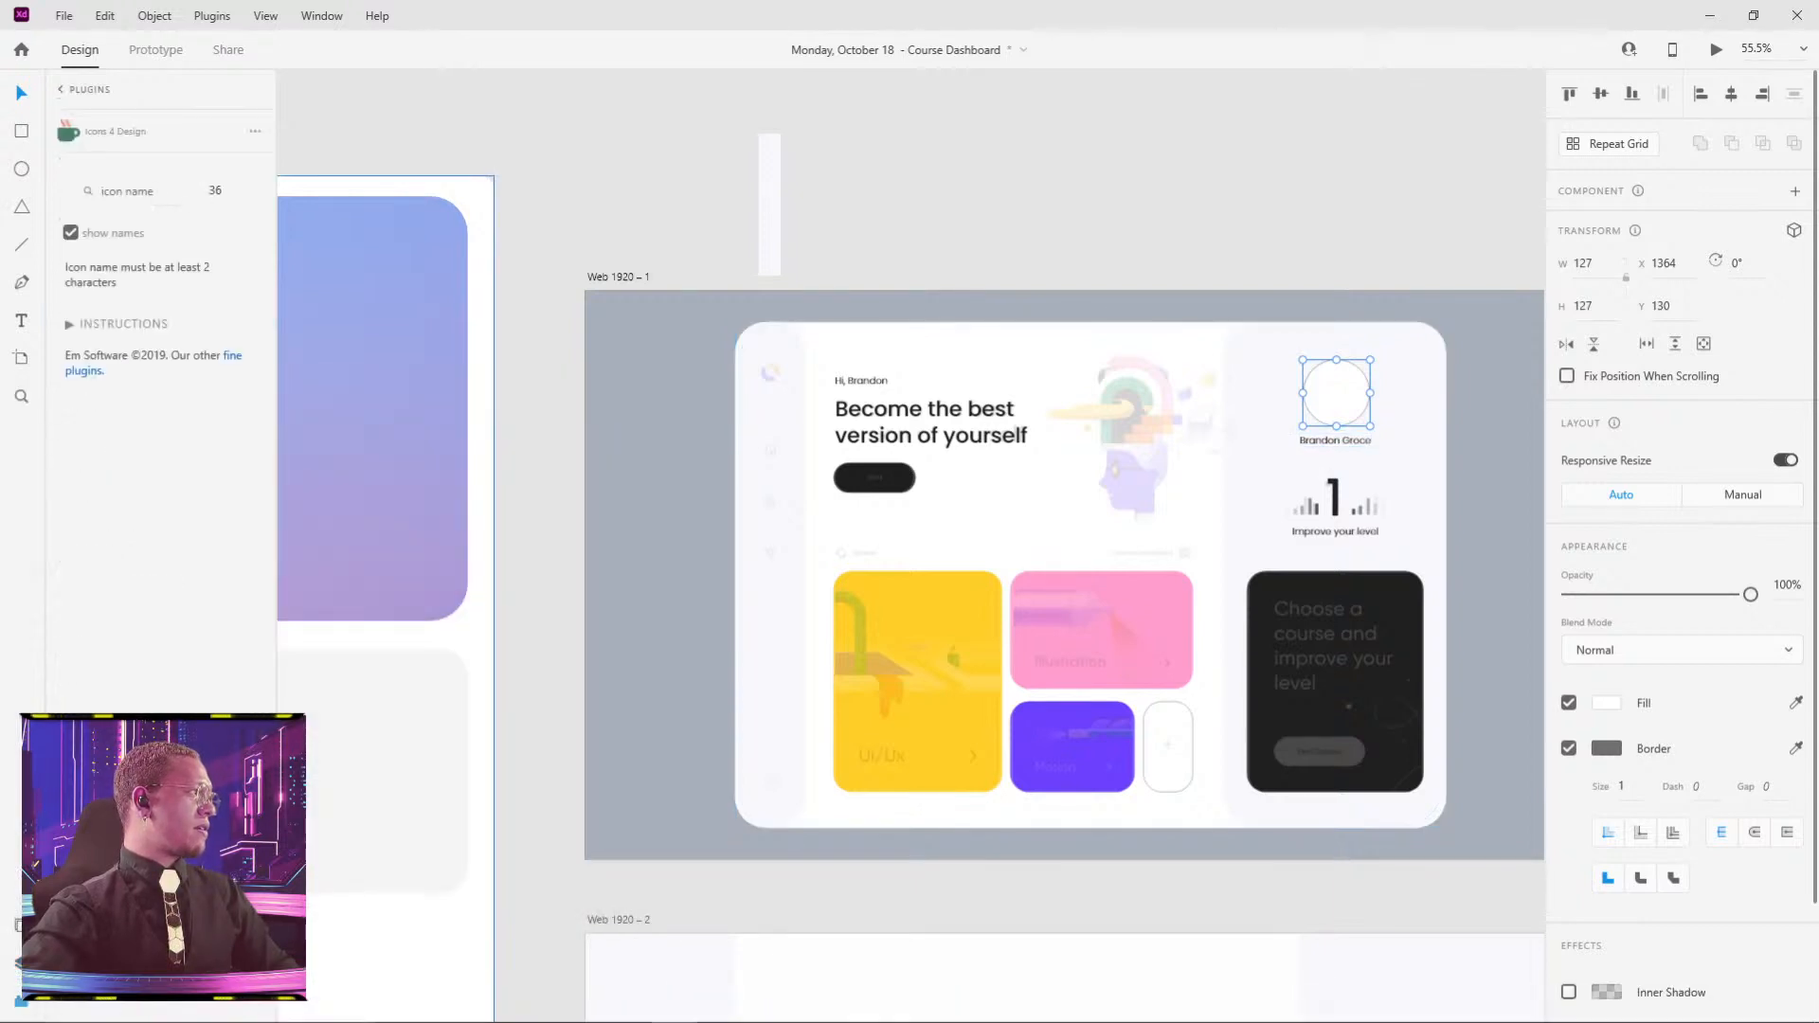
pyautogui.click(64, 90)
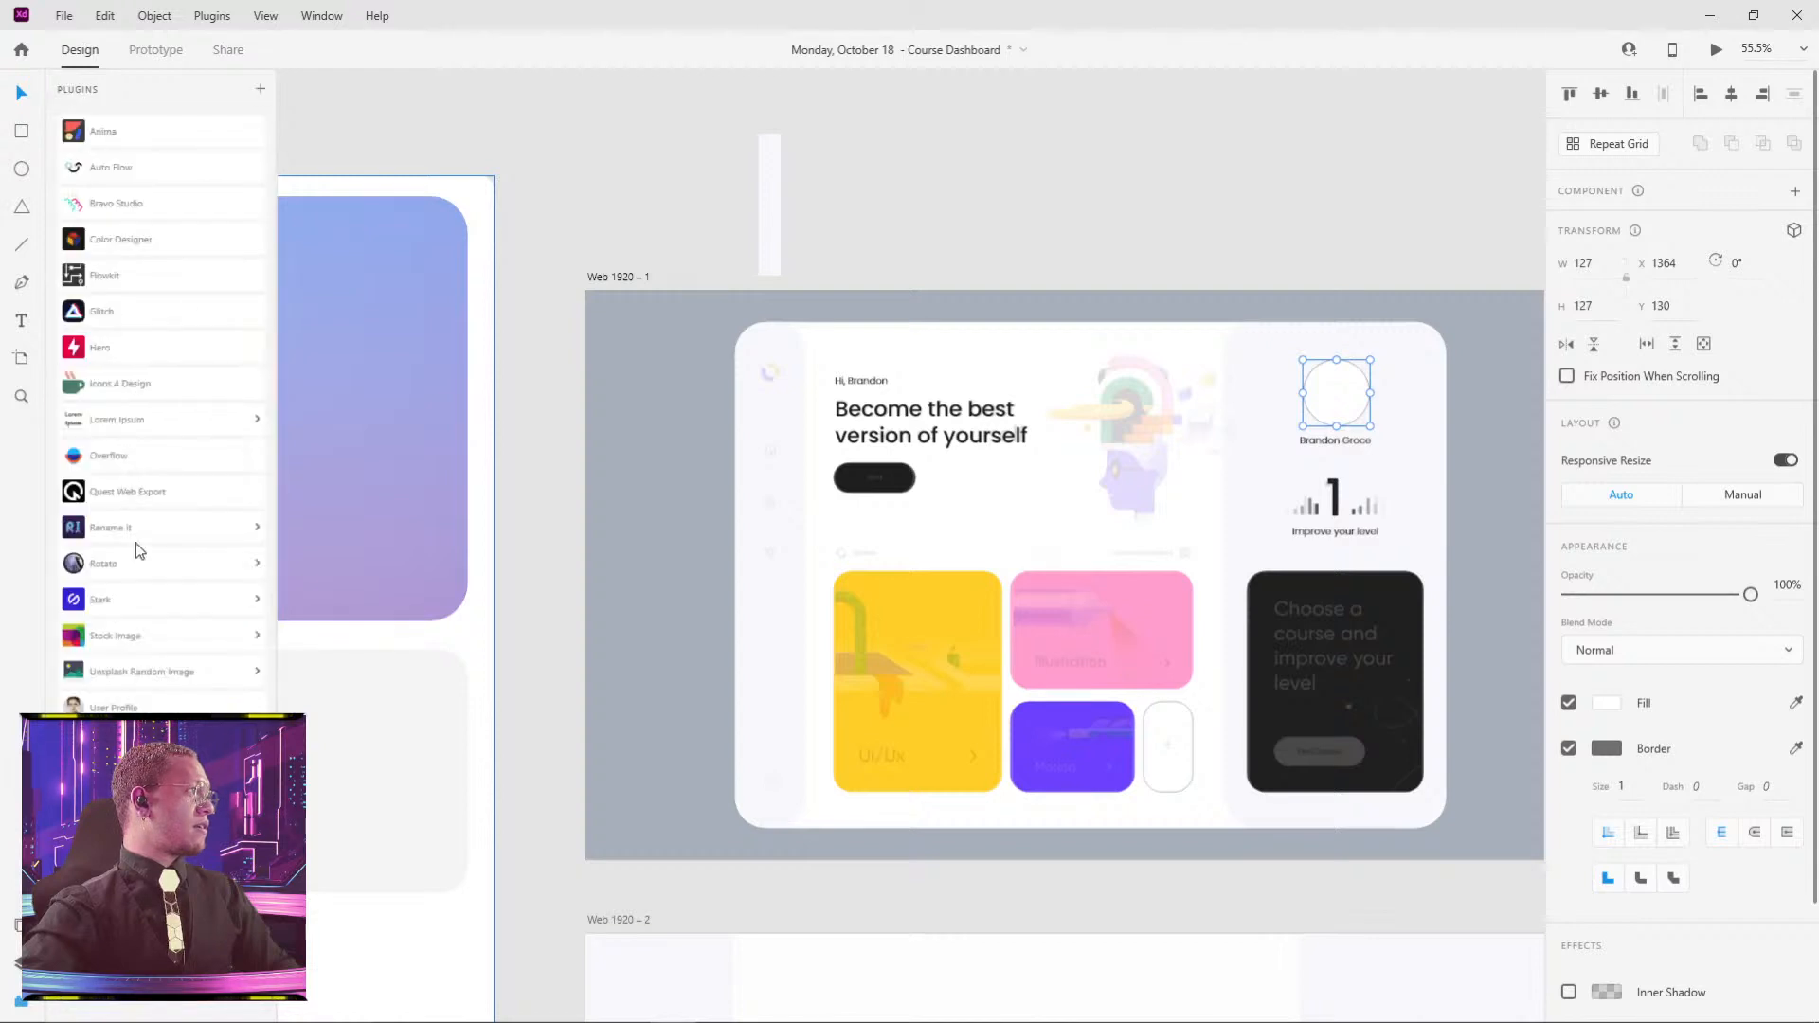
pyautogui.click(114, 707)
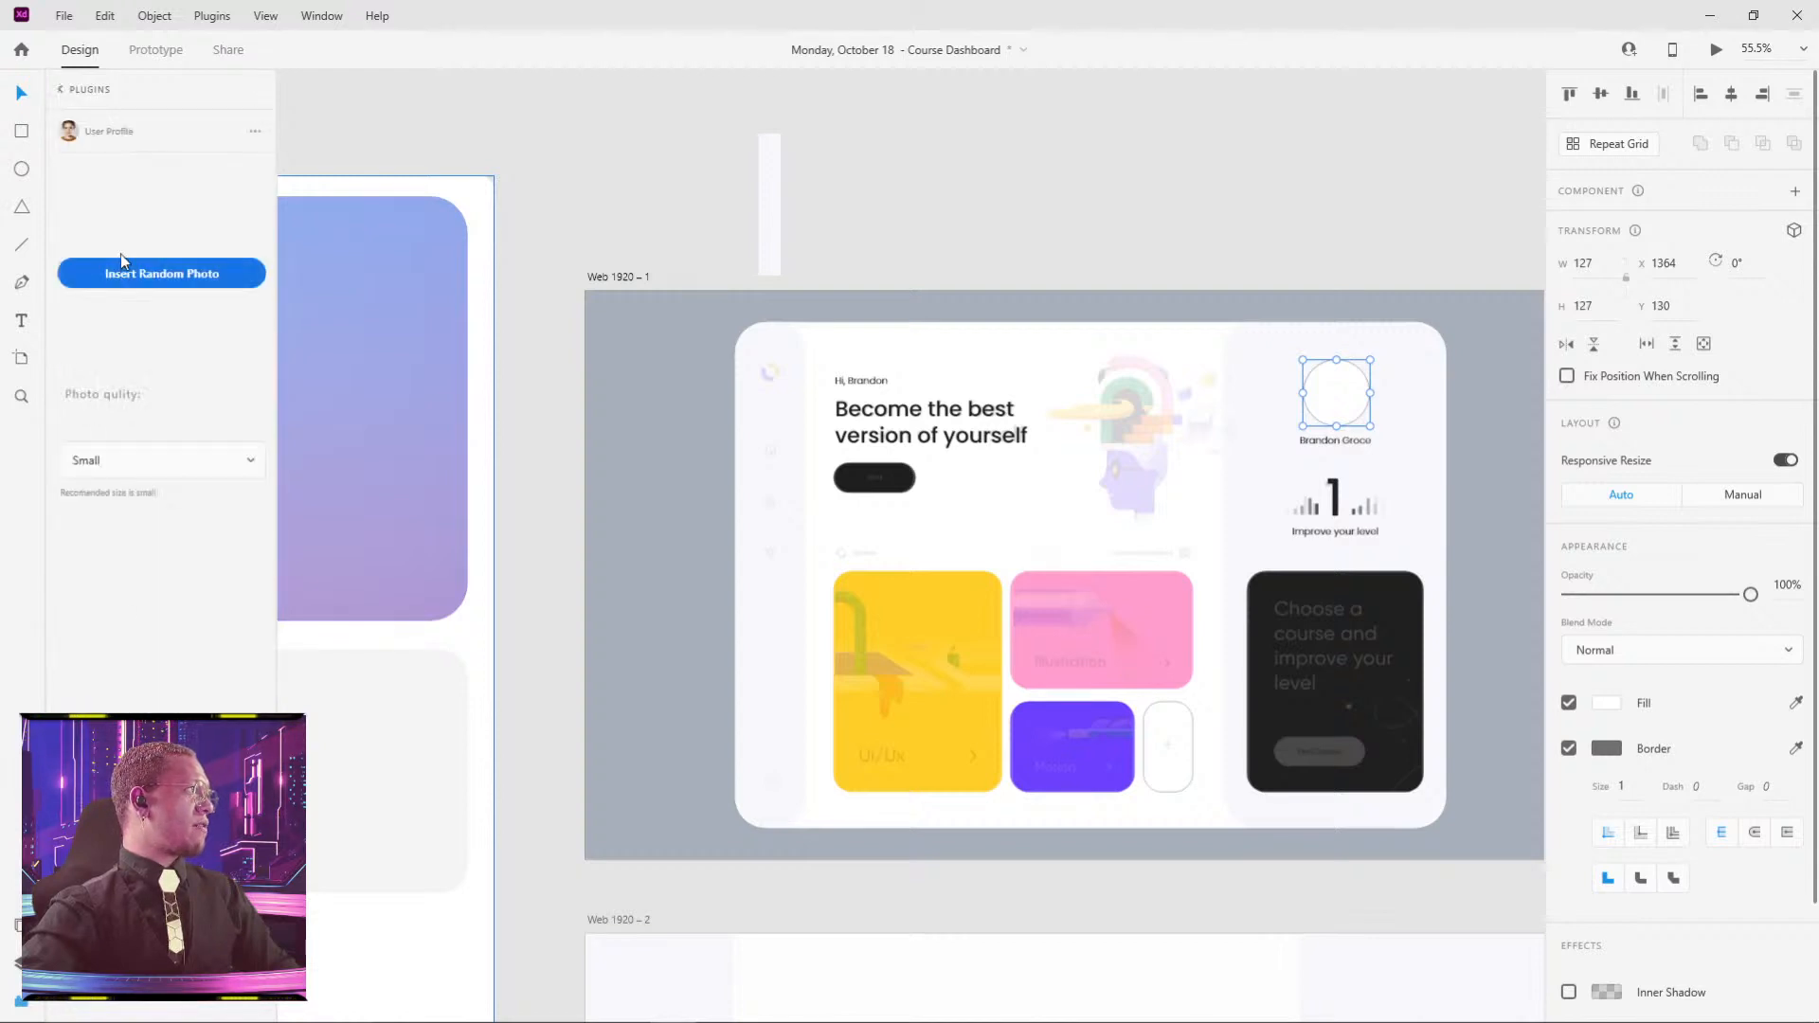
pyautogui.click(62, 89)
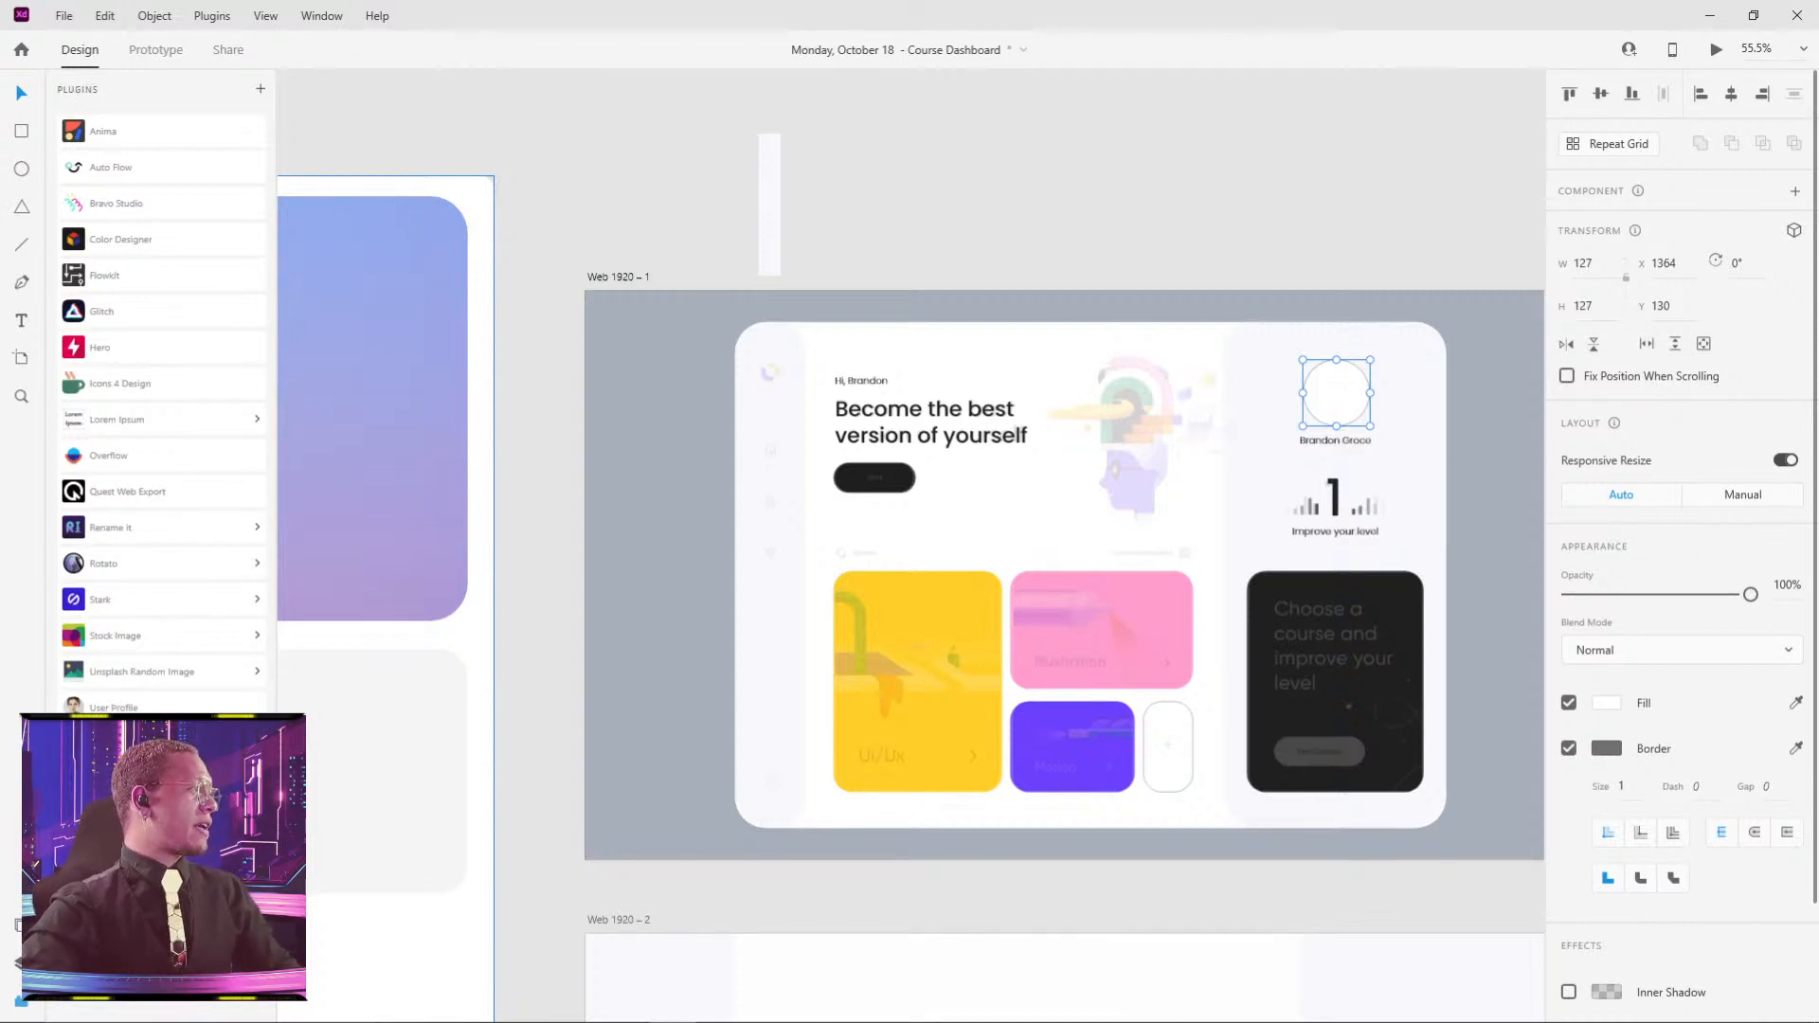
pyautogui.click(21, 1003)
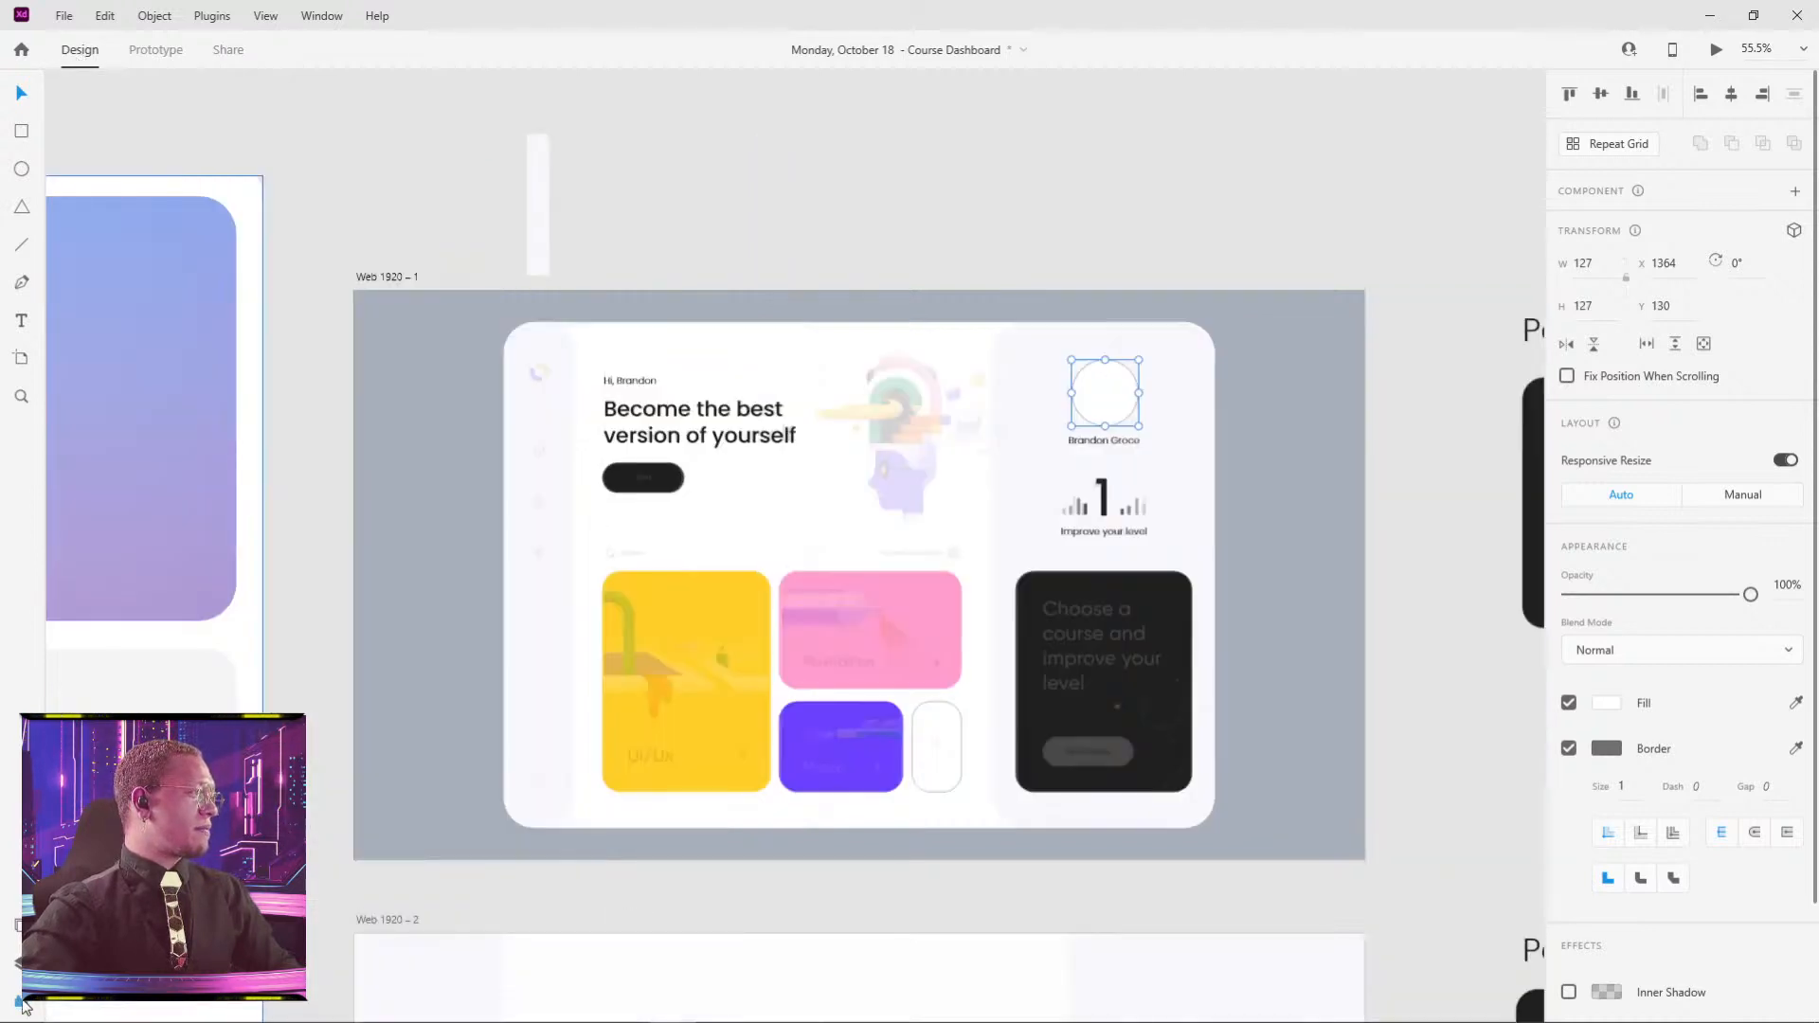
pyautogui.click(21, 1003)
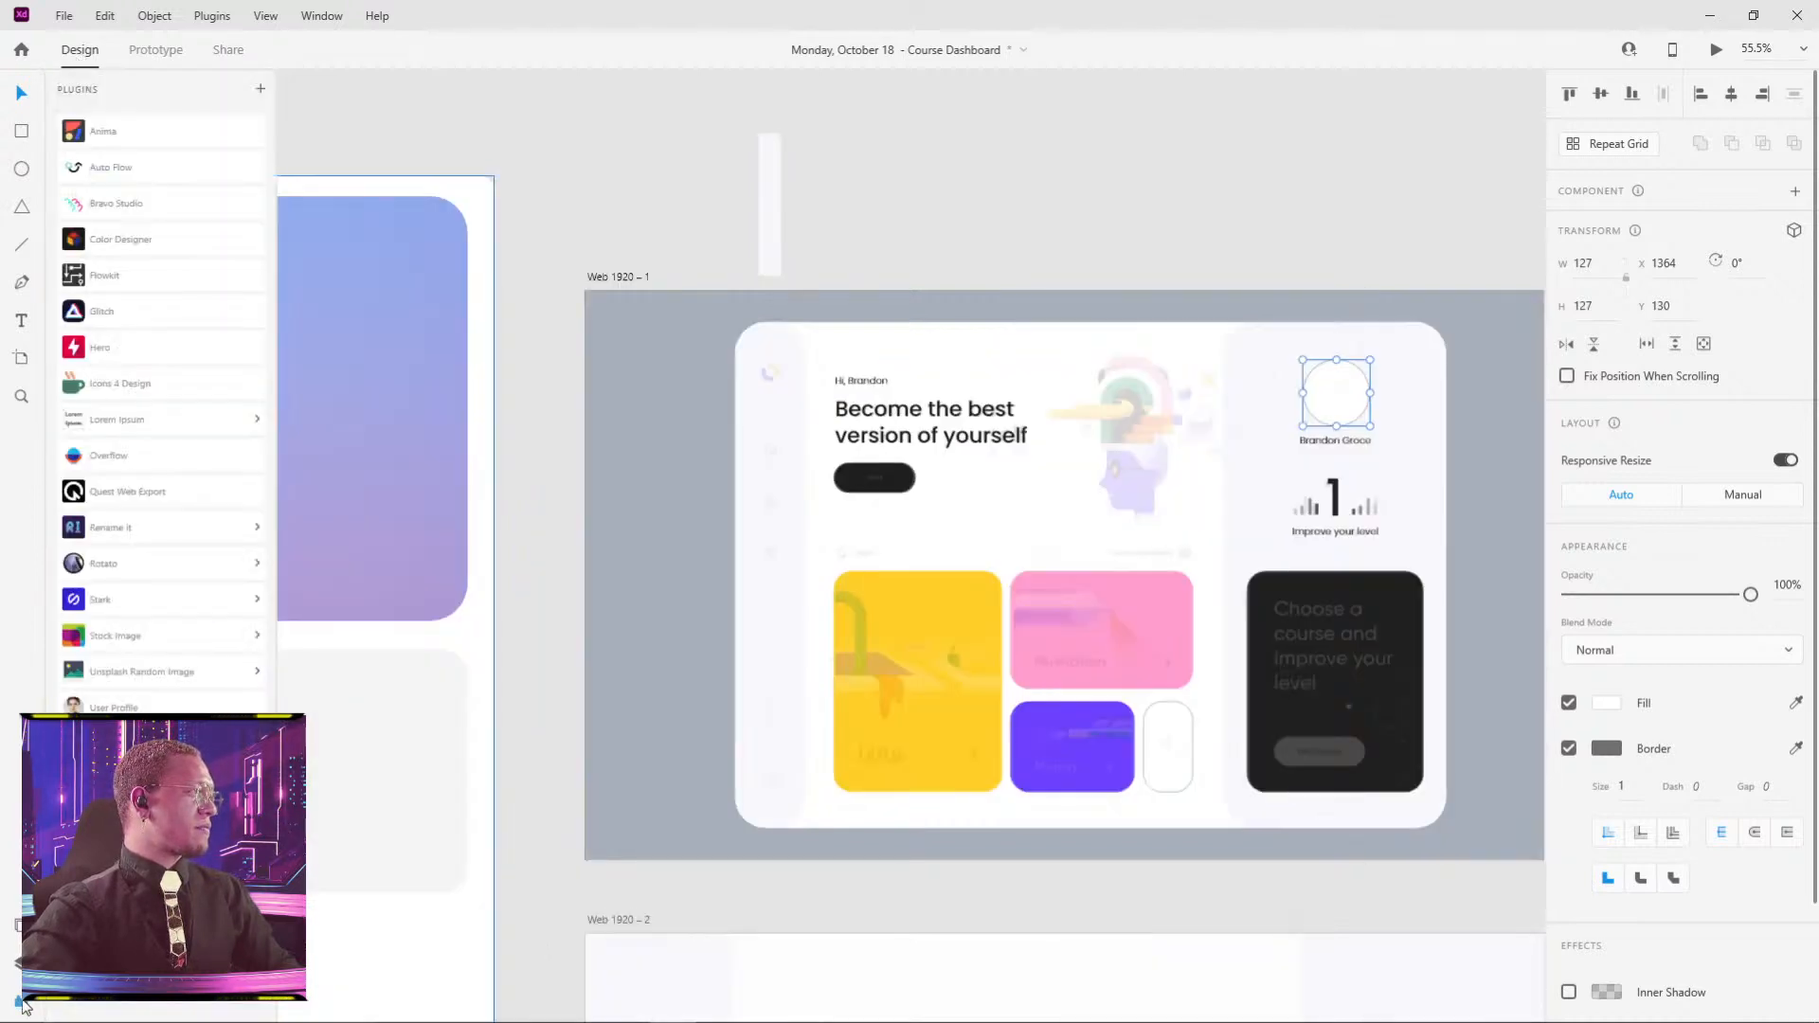
pyautogui.click(261, 92)
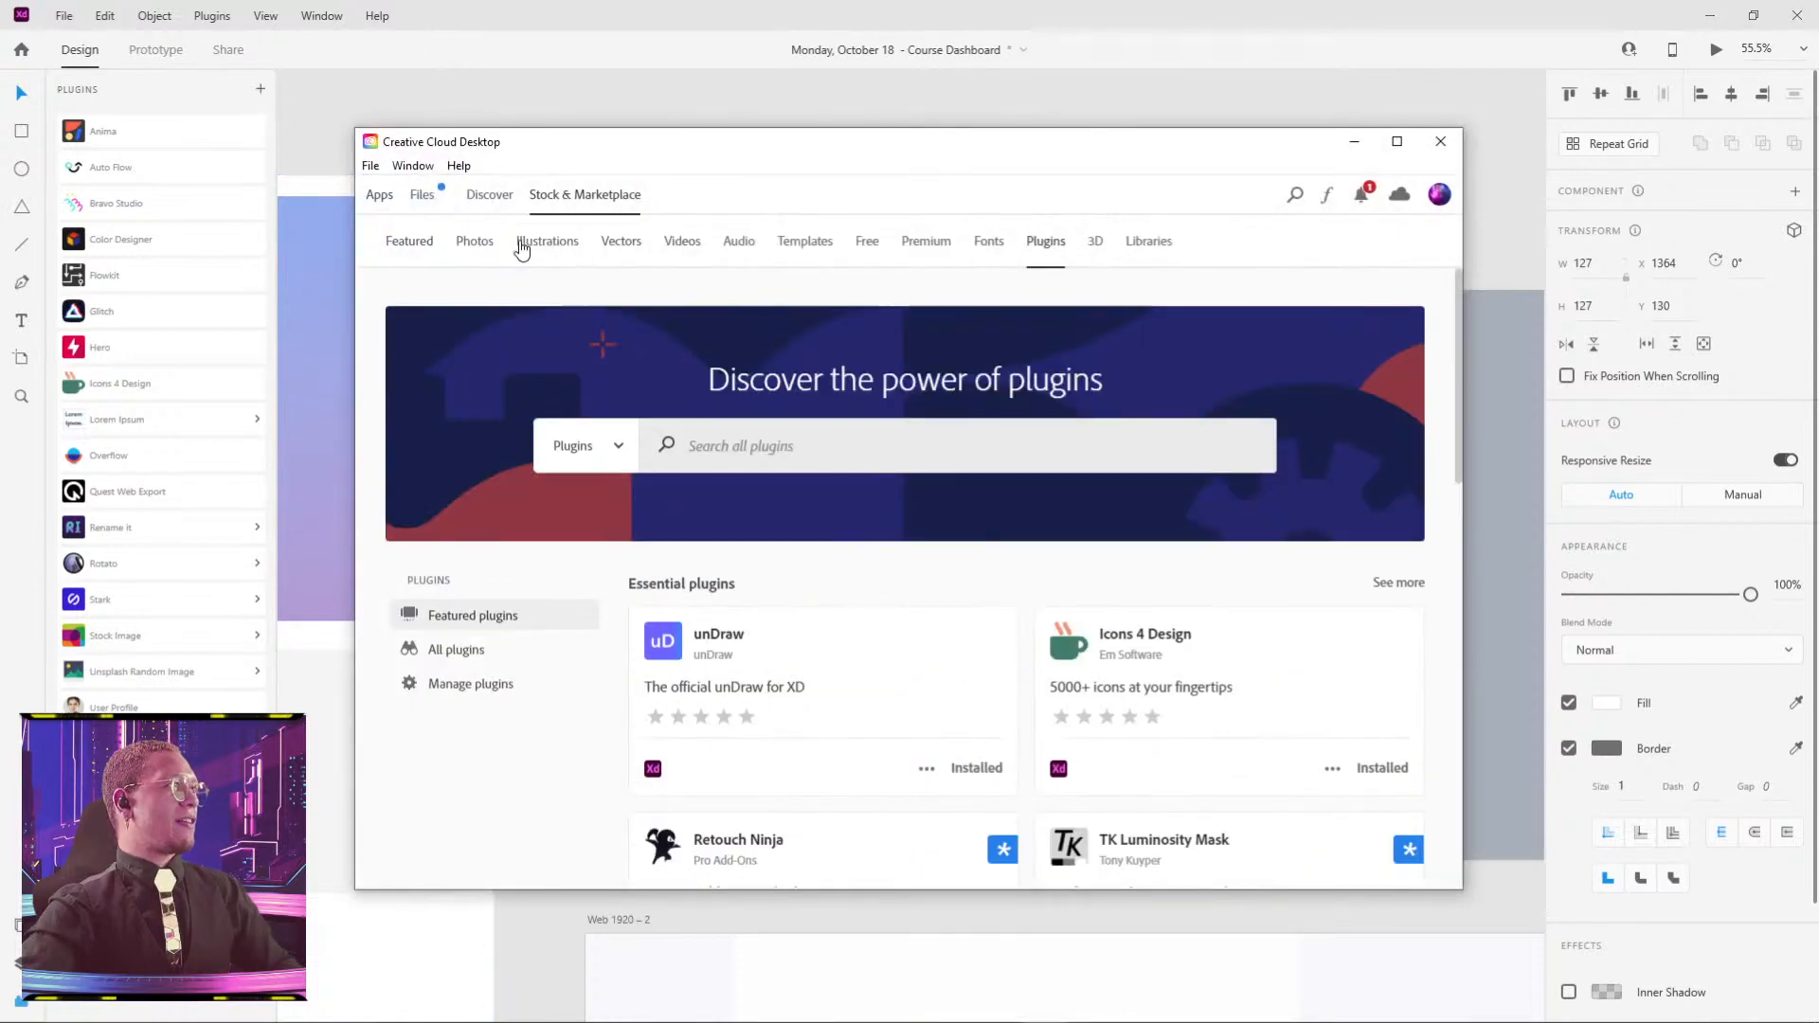
# - Switch the marketplace Plugins page to the All plugins list and scroll through the cards
pyautogui.scroll(-4, 848, 739)
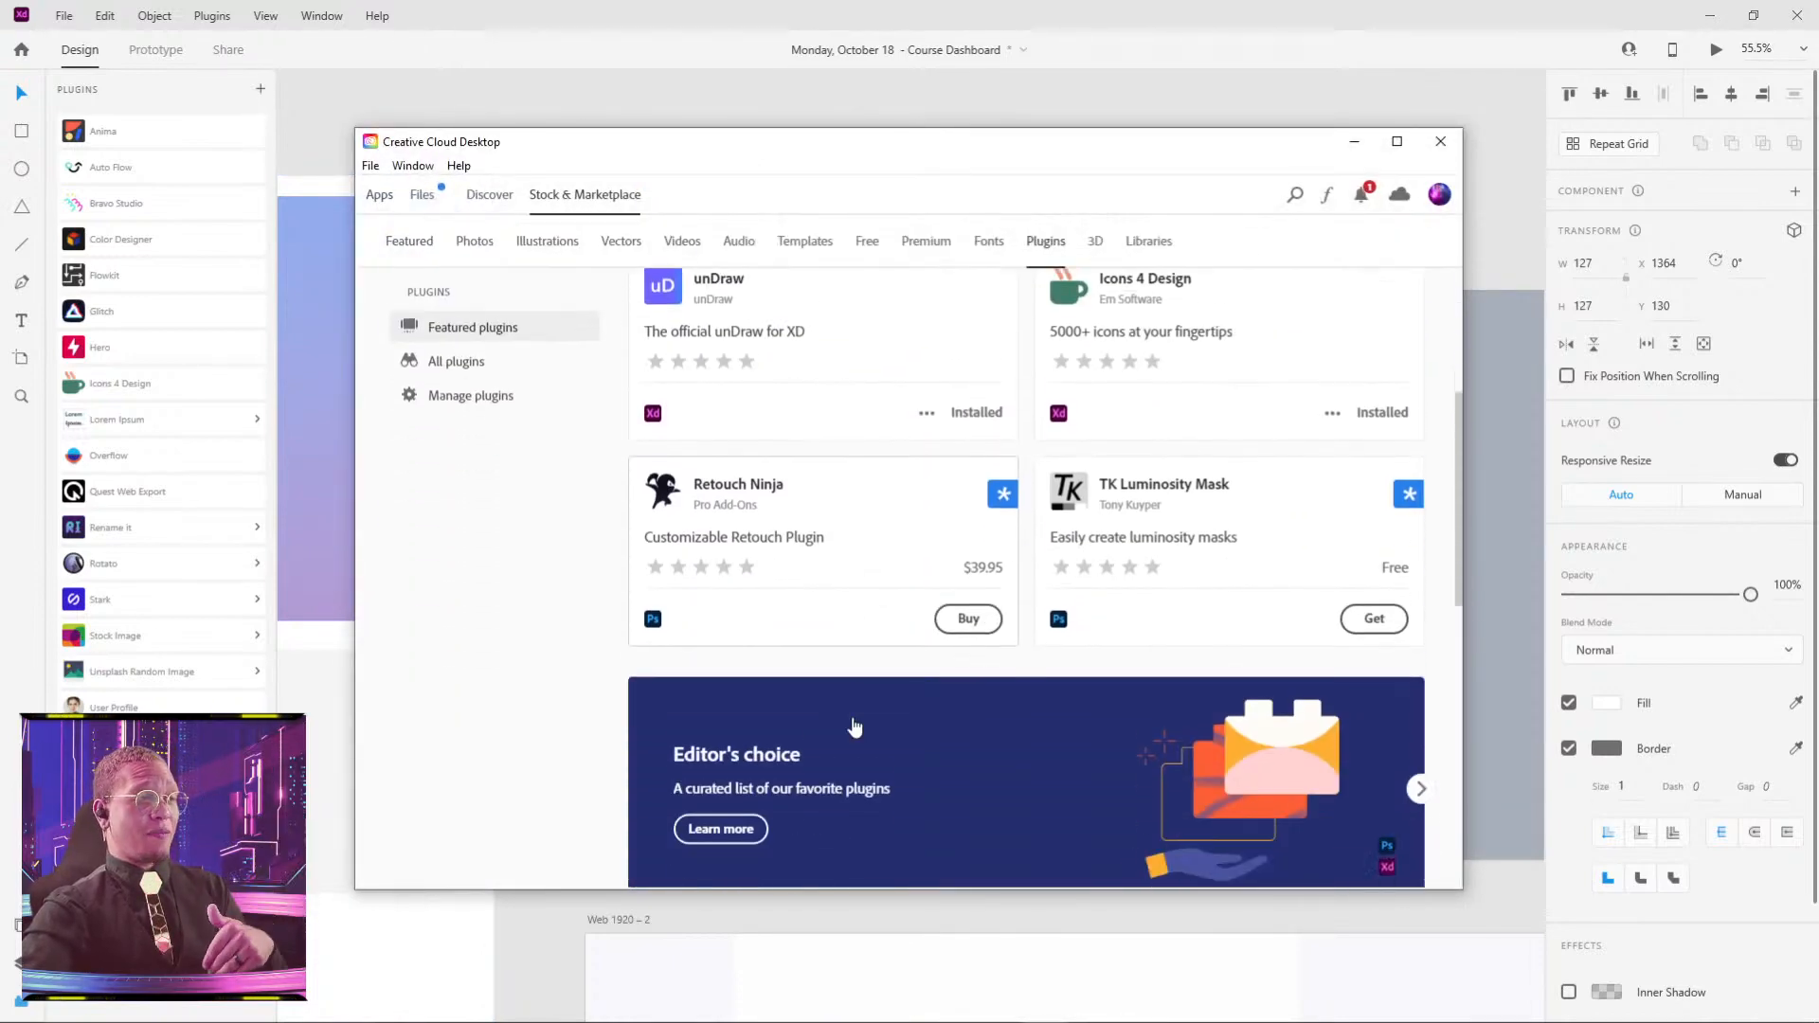
pyautogui.scroll(5, 852, 727)
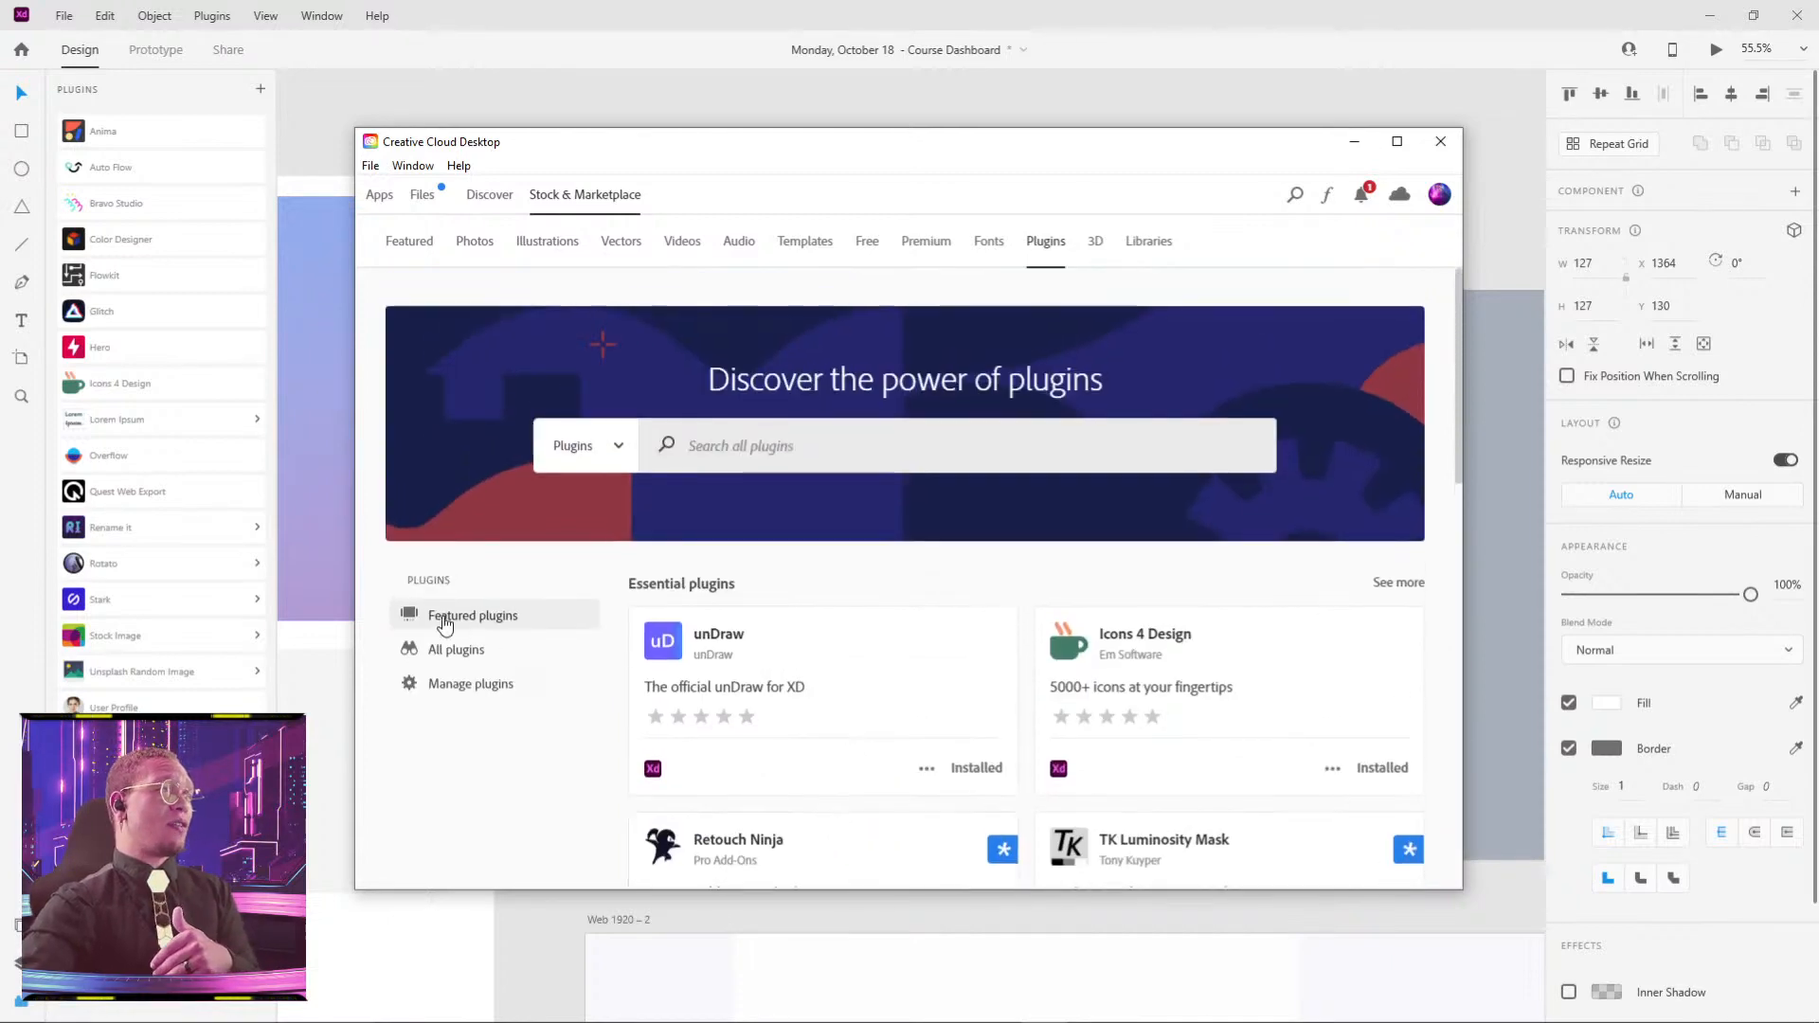
pyautogui.click(443, 652)
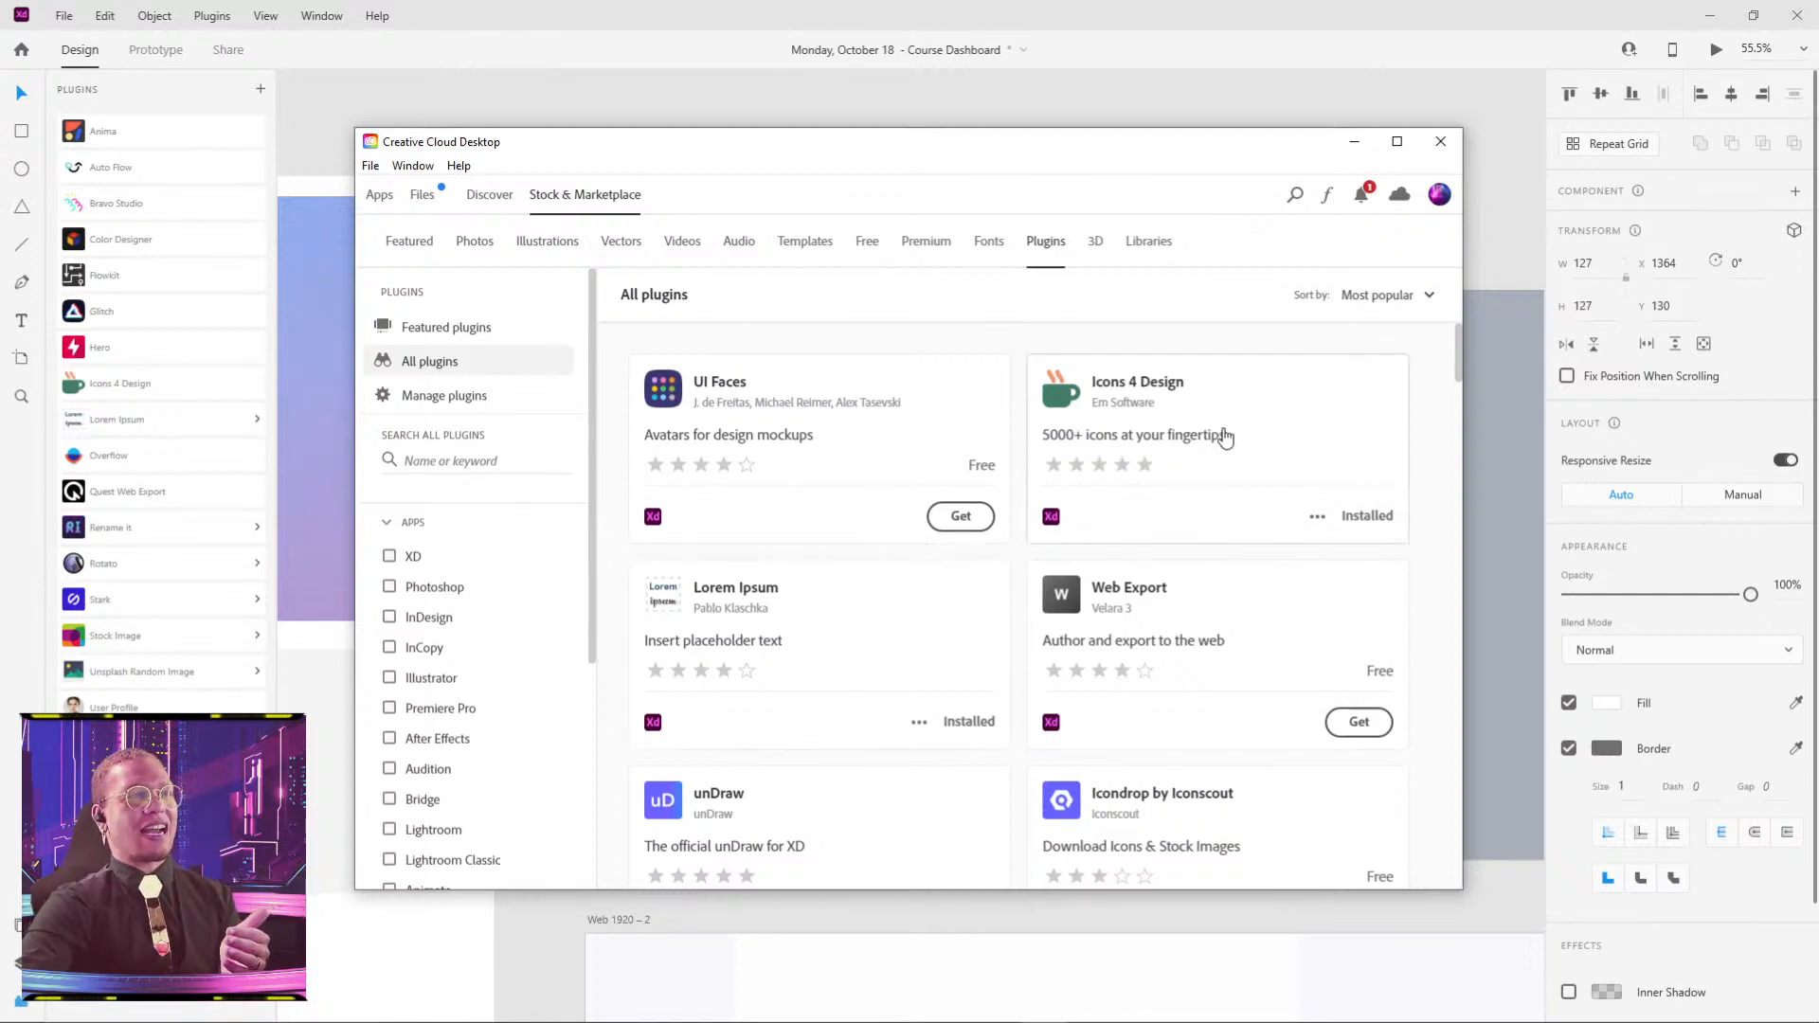
pyautogui.scroll(-3, 869, 629)
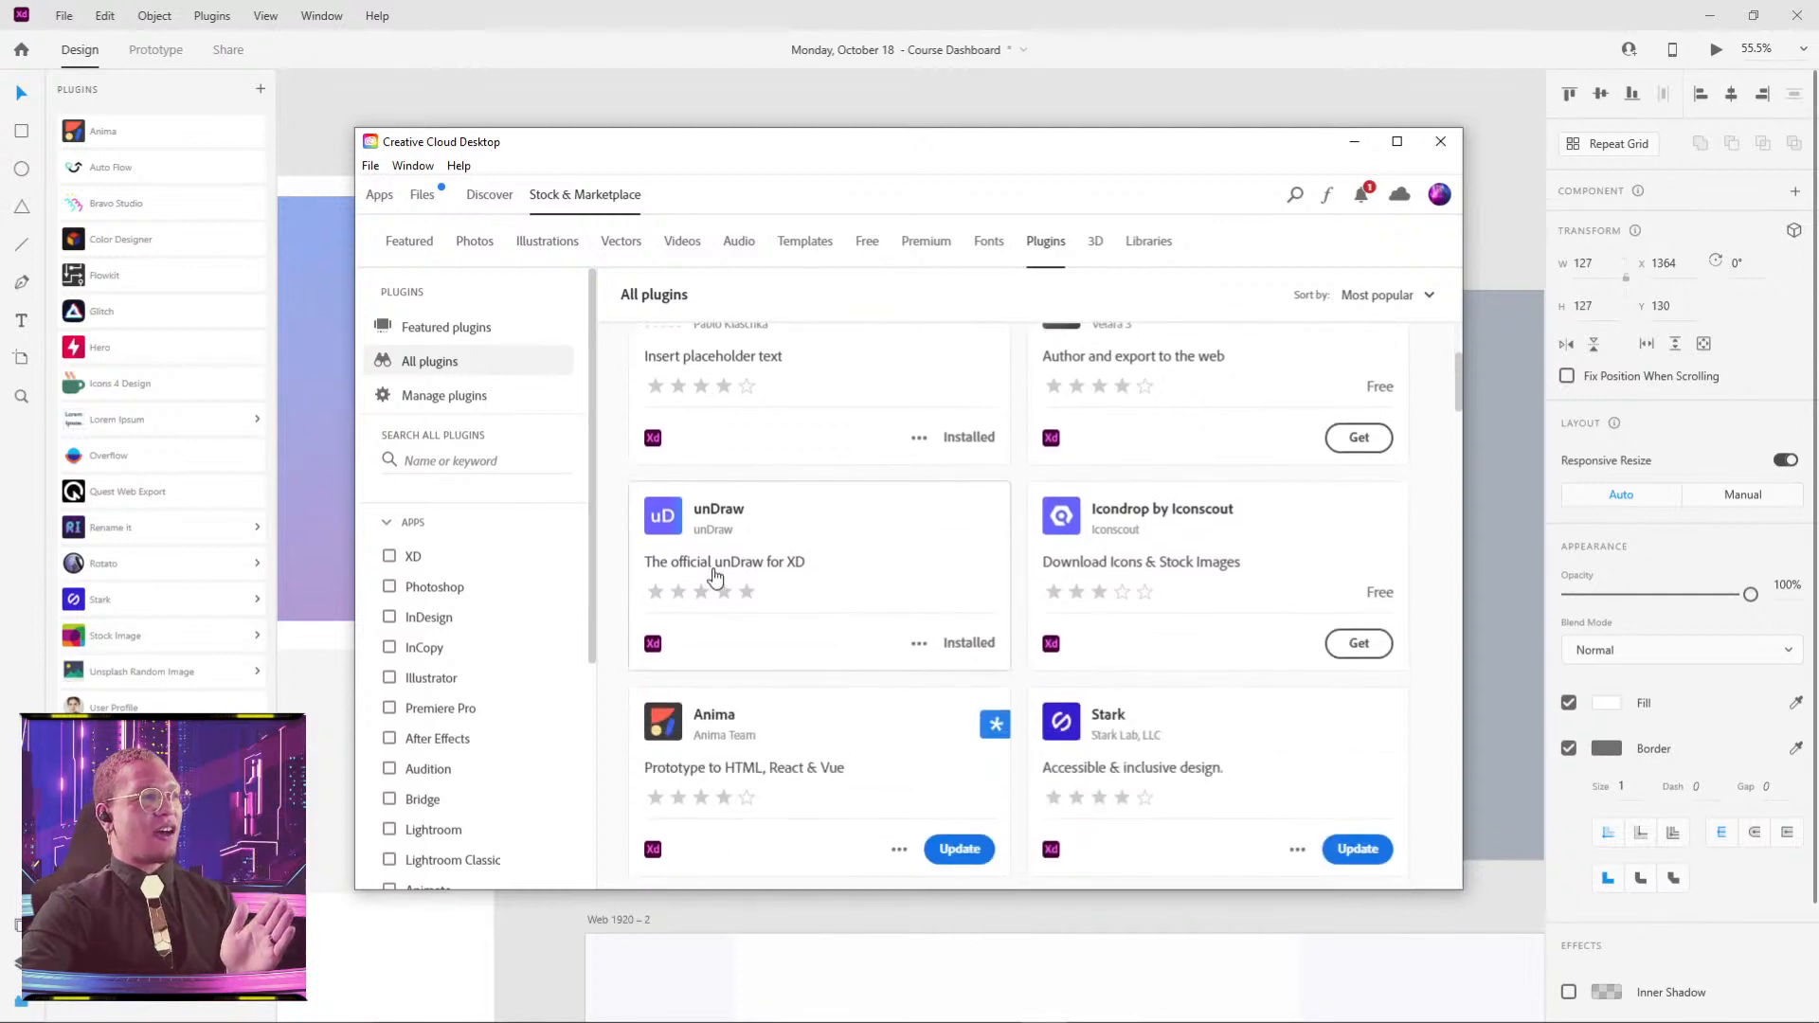
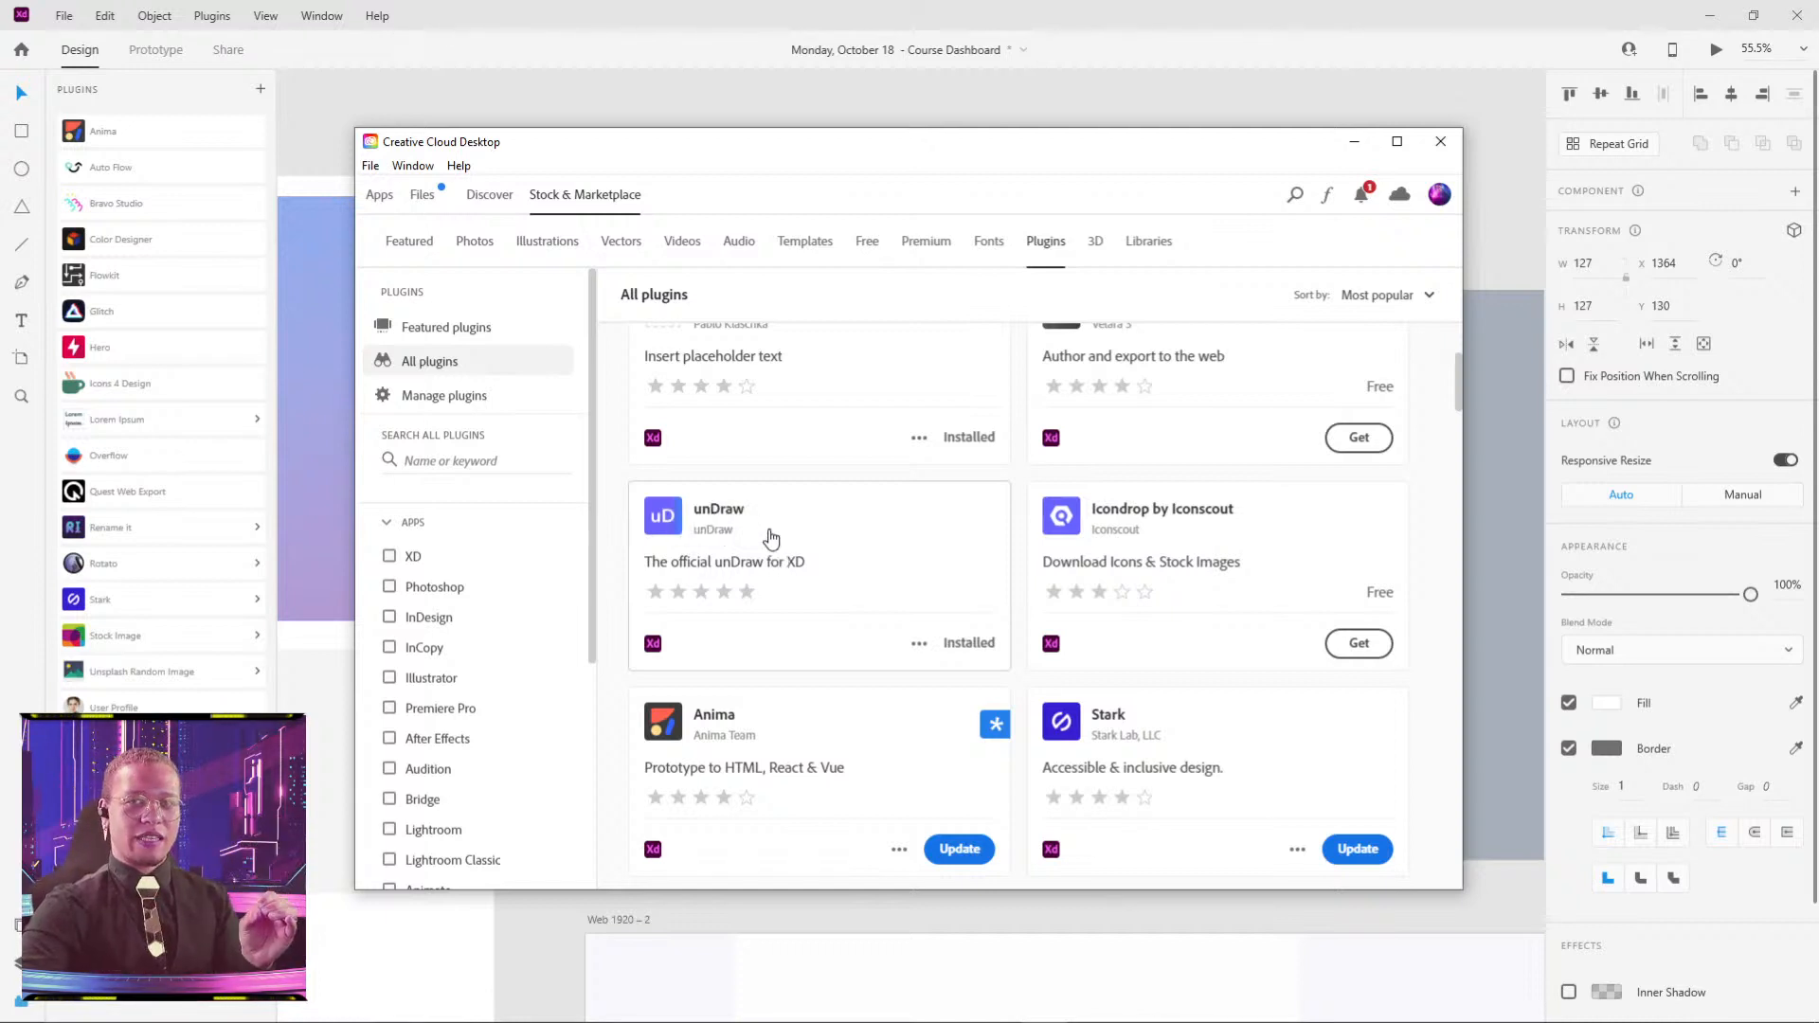
# - Minimize Creative Cloud to return to XD with the installed plugins list showing
pyautogui.click(1355, 143)
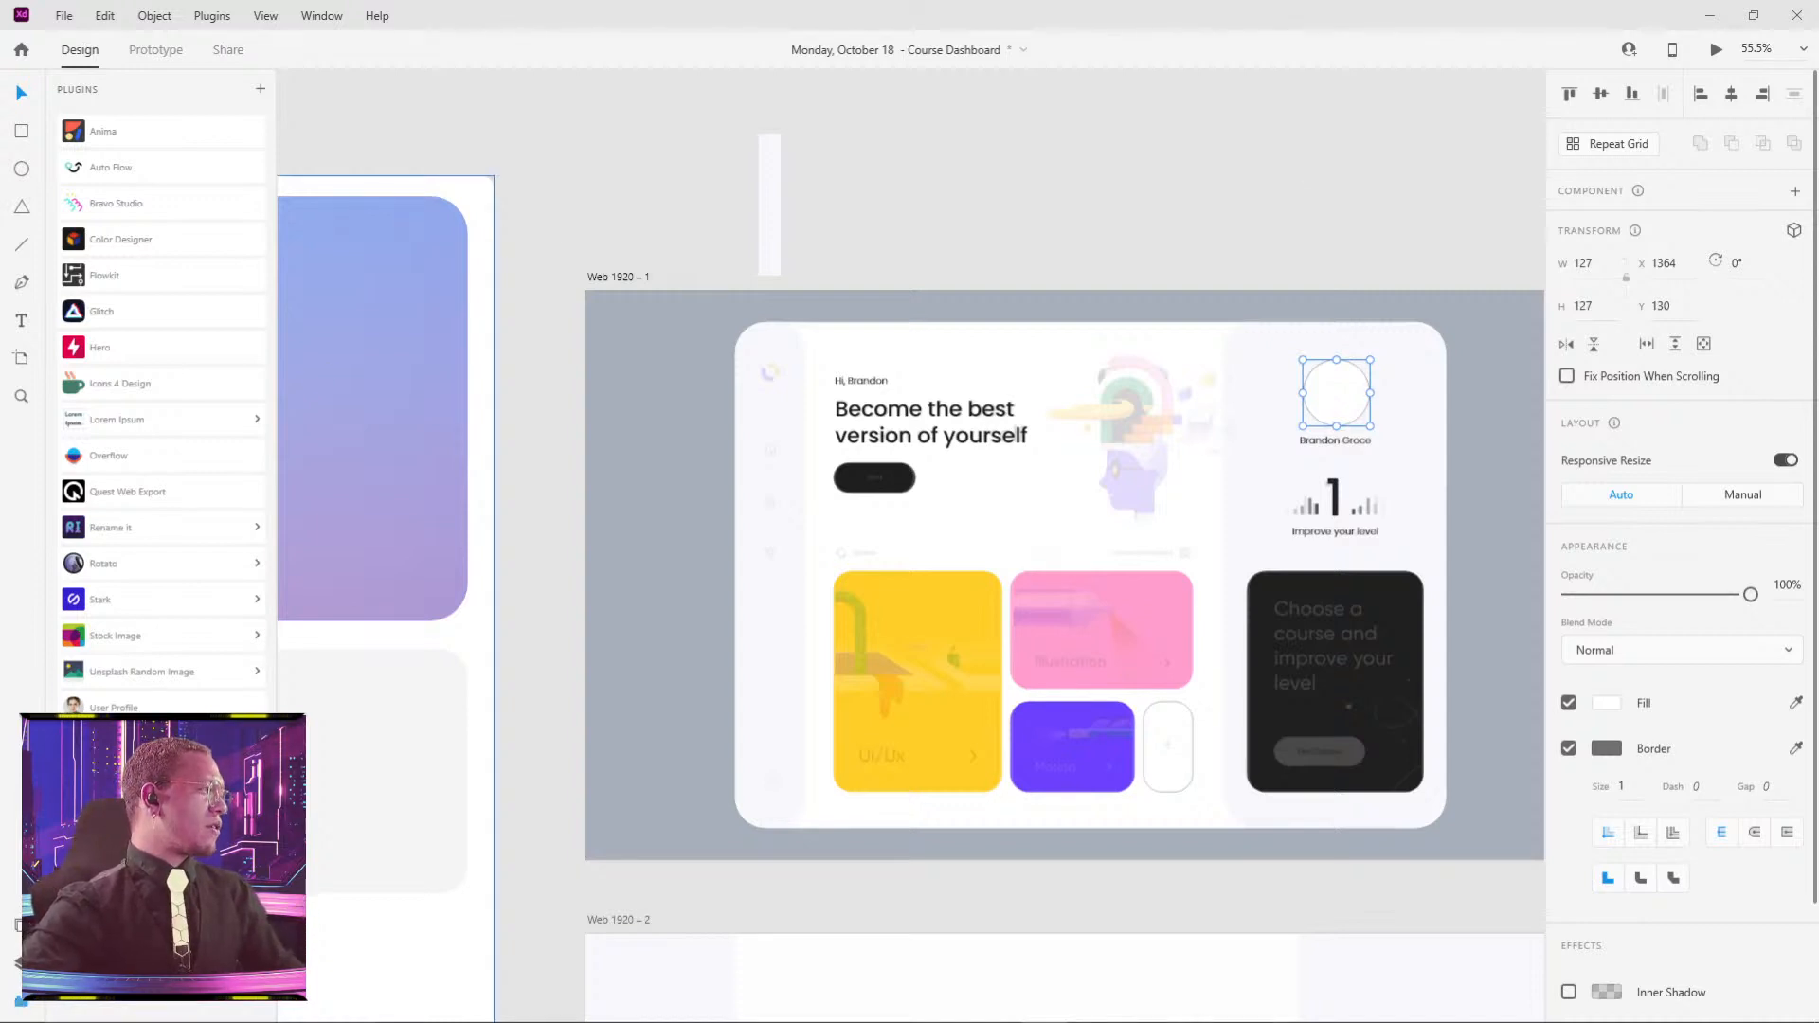
# - Set User Profile photo quality to Full and fill the avatar circle with a random photo
pyautogui.click(123, 705)
pyautogui.click(184, 463)
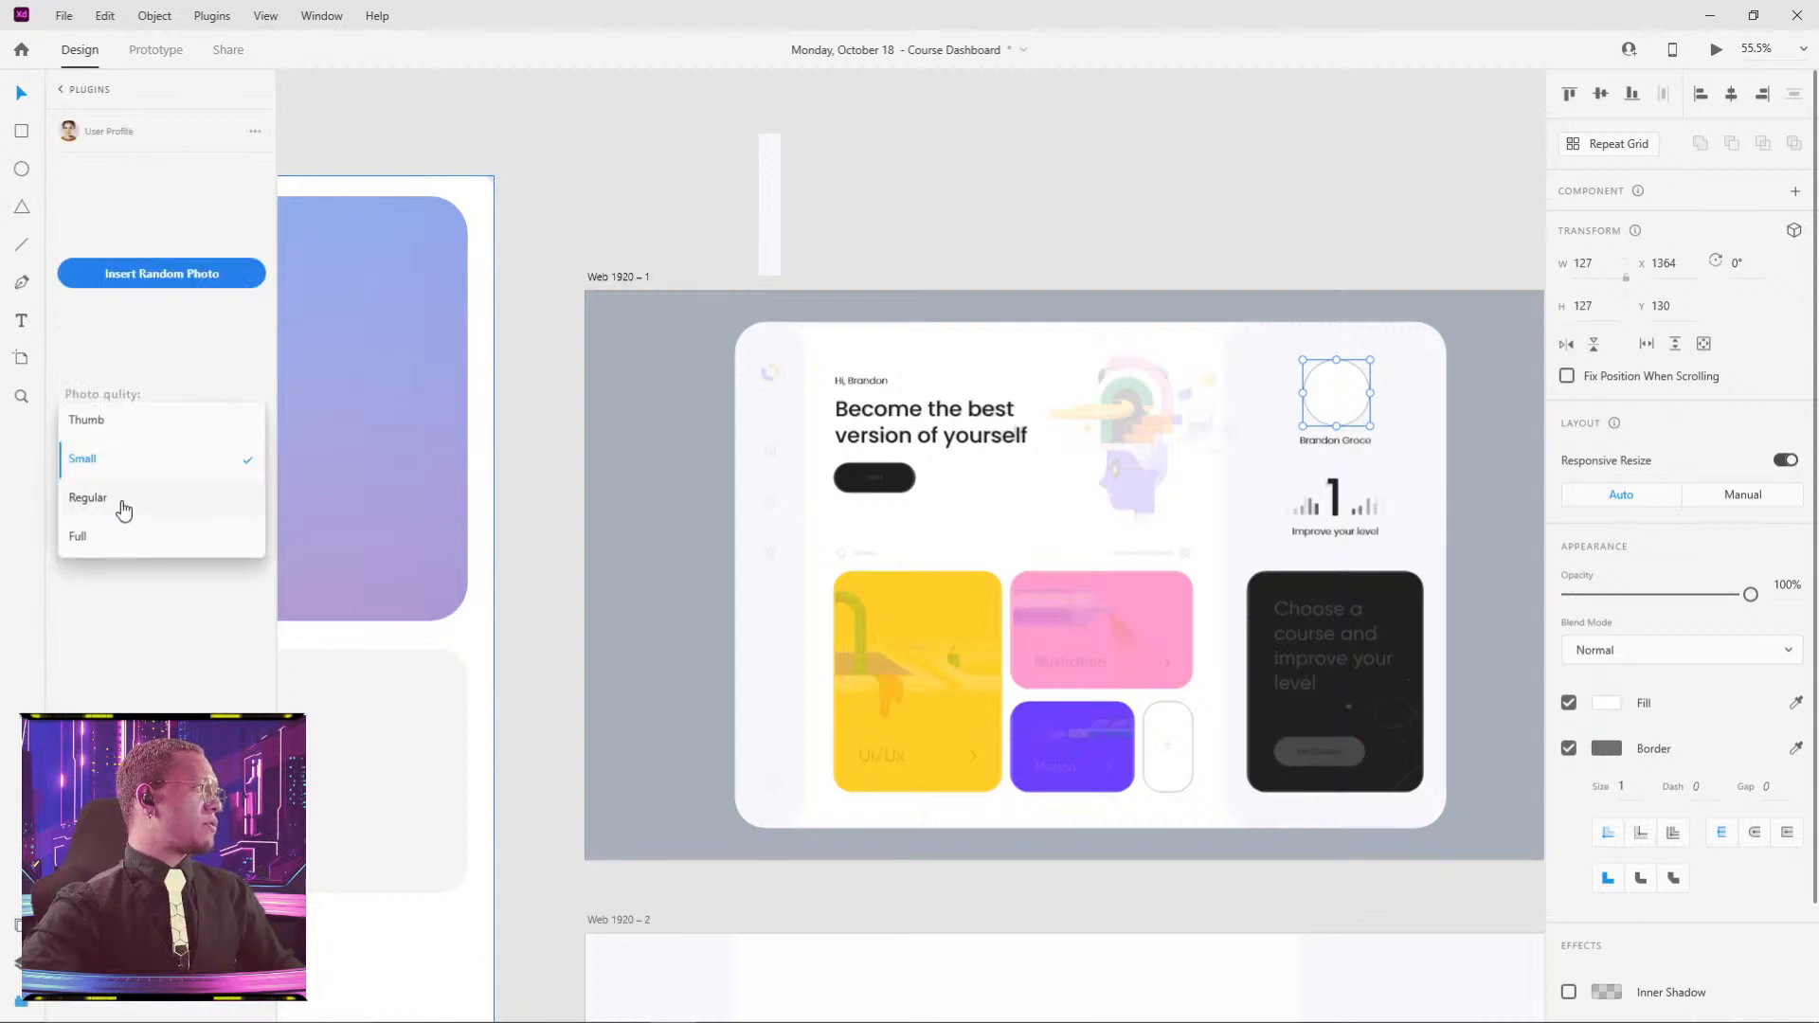
pyautogui.click(111, 545)
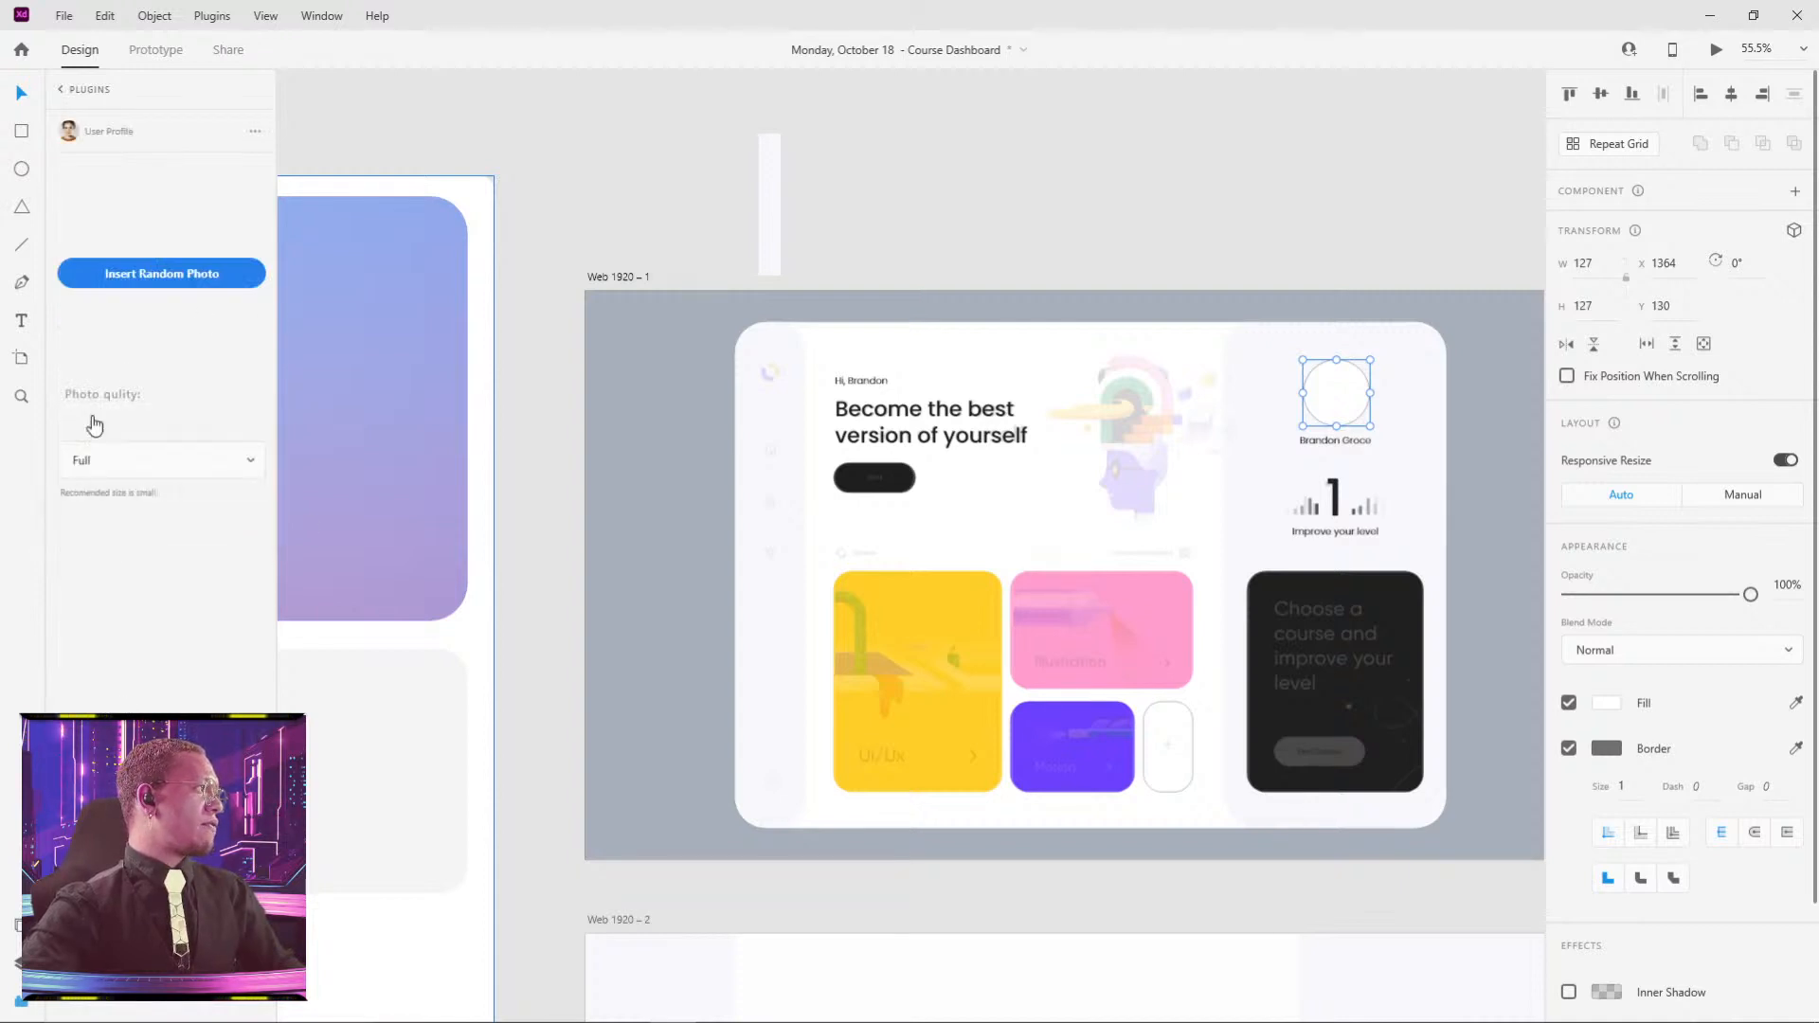
pyautogui.click(142, 277)
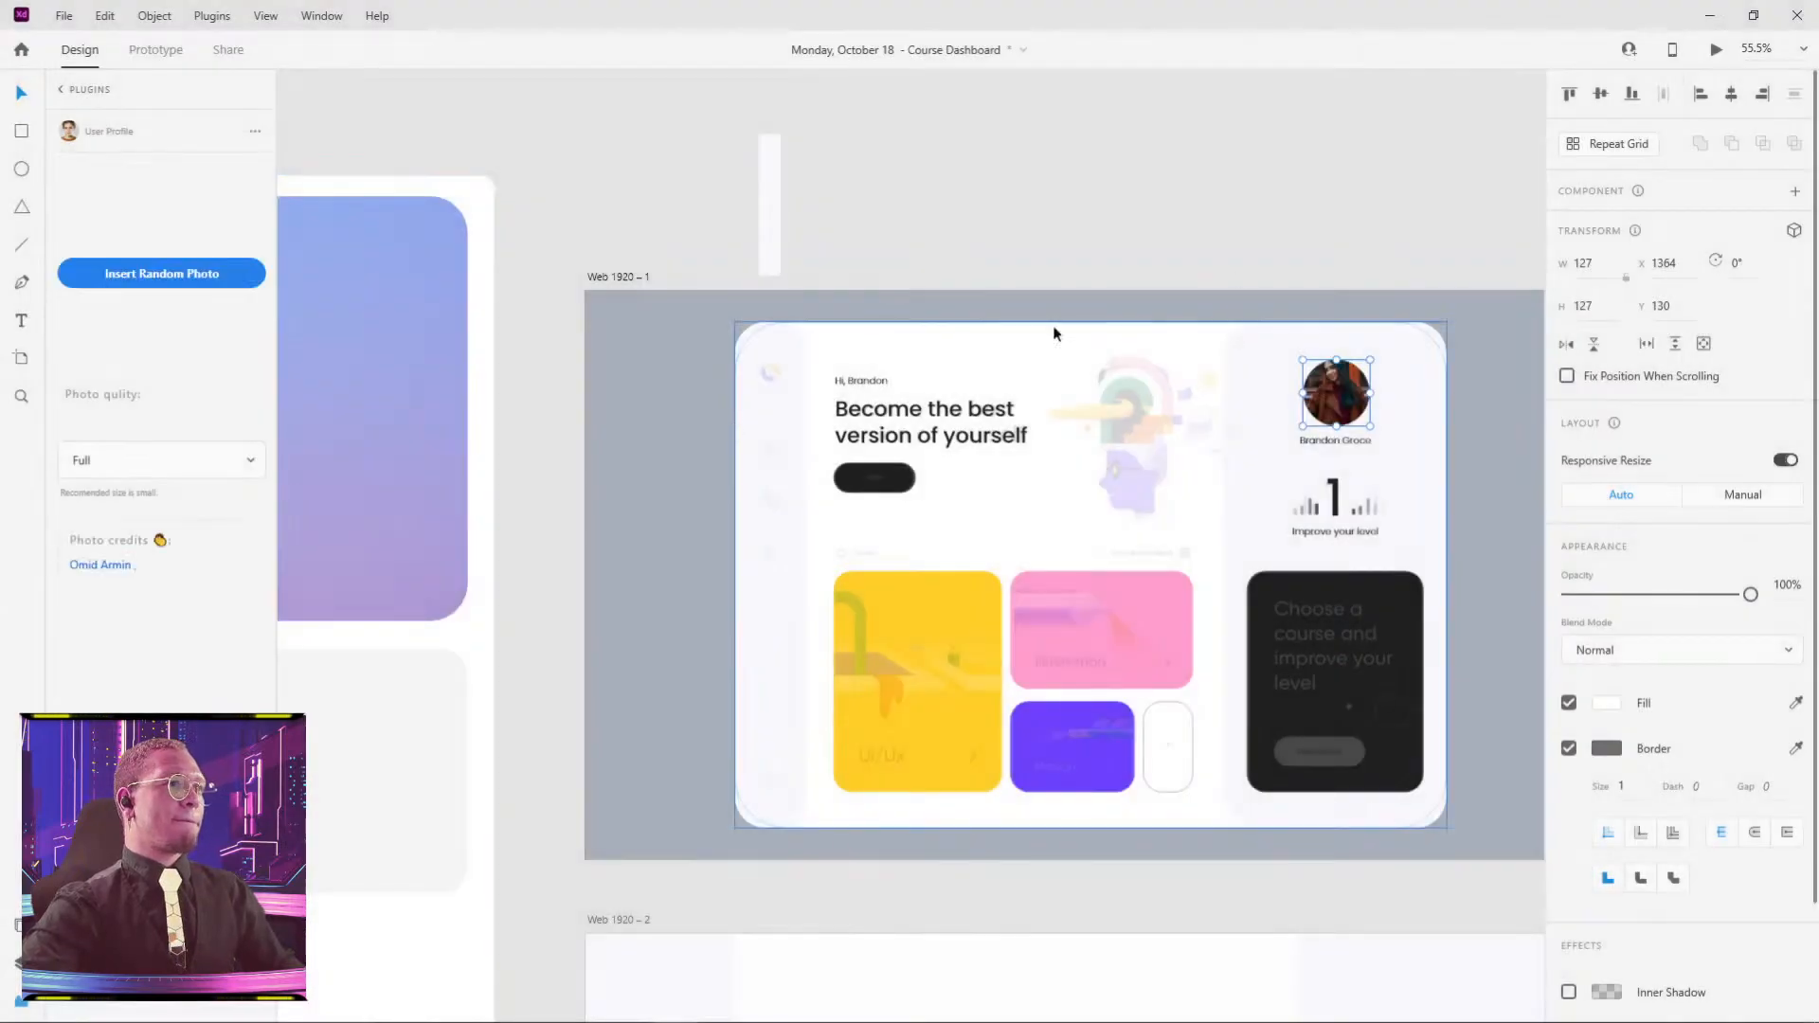
pyautogui.click(1289, 246)
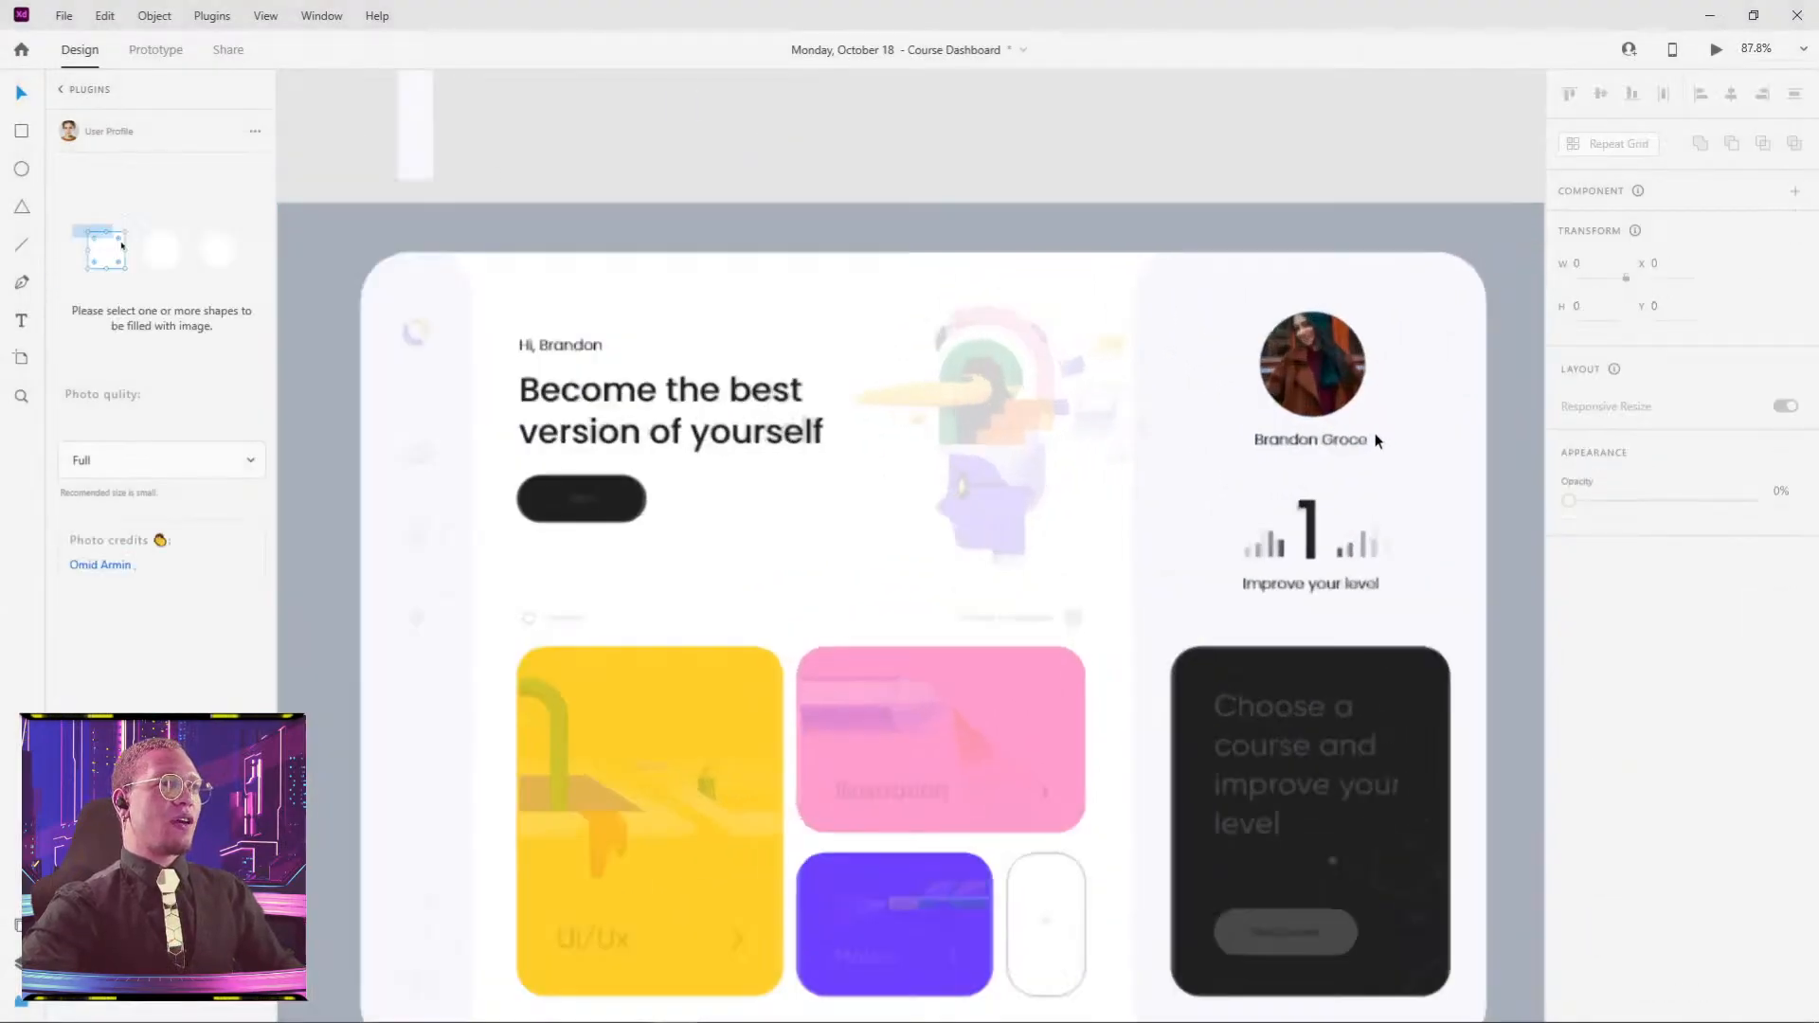
pyautogui.scroll(6, 1355, 412)
pyautogui.scroll(-3, 909, 357)
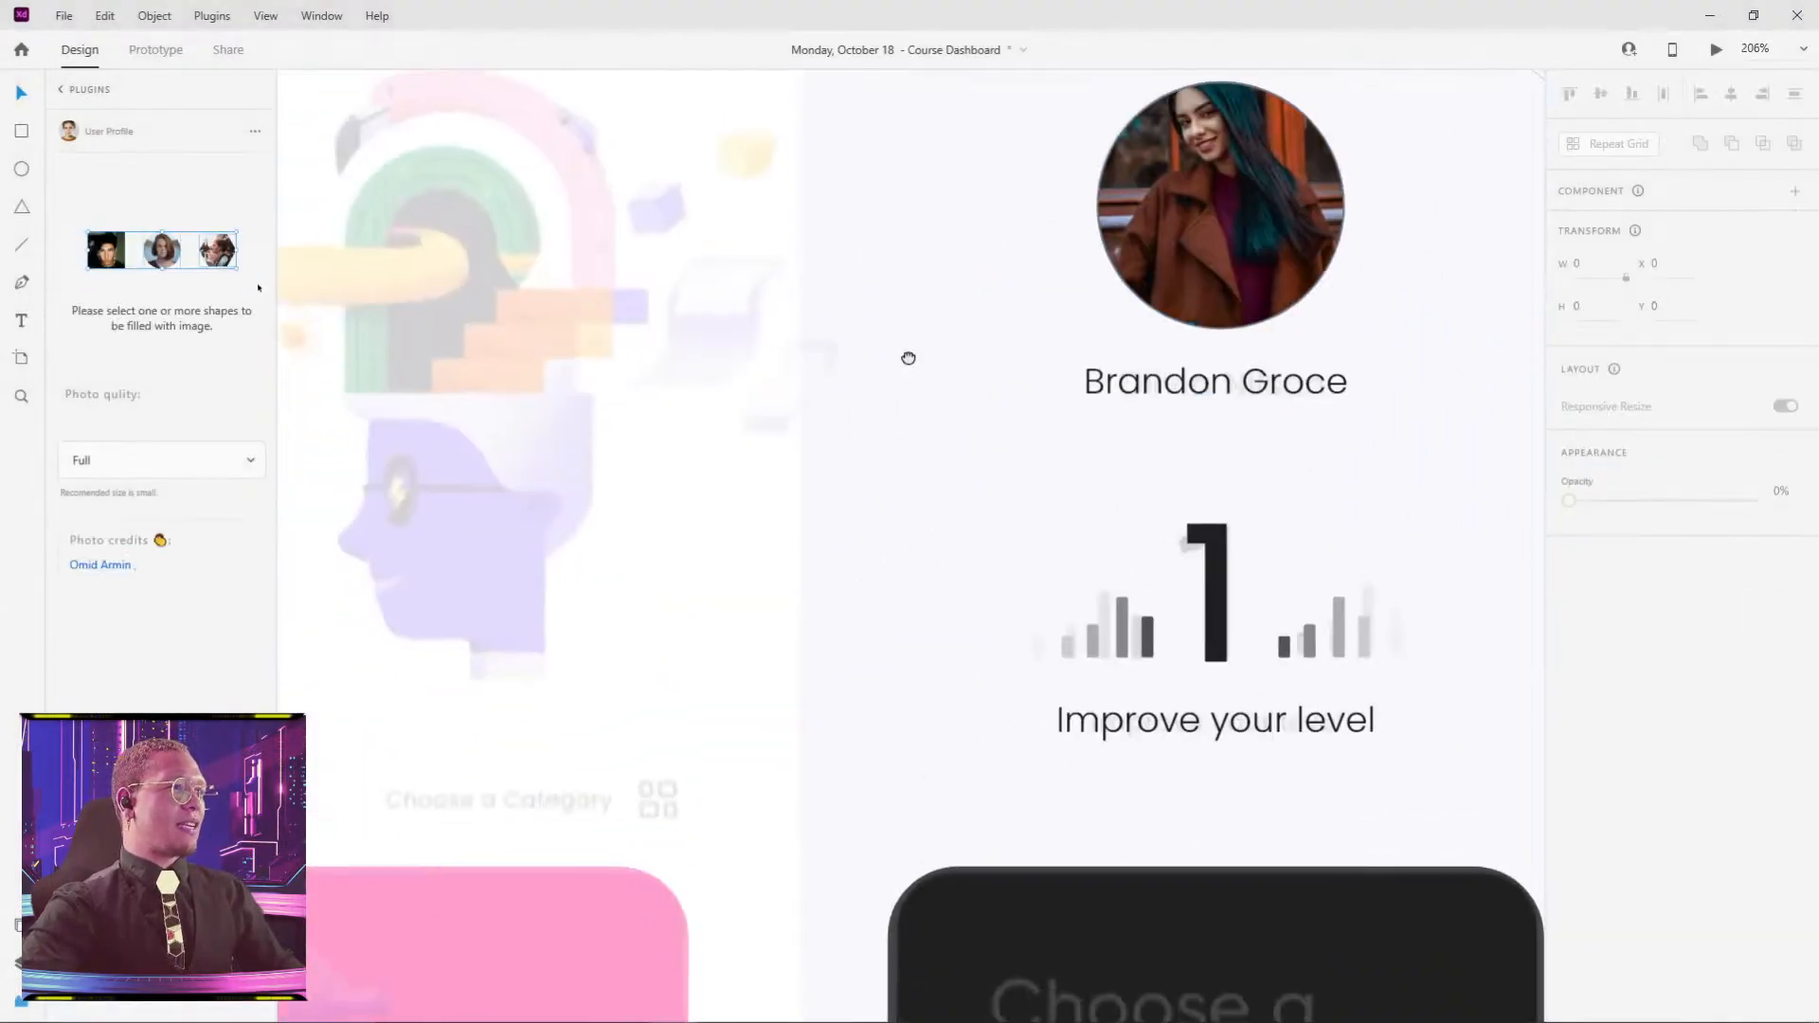
pyautogui.click(1224, 387)
pyautogui.scroll(-3, 943, 493)
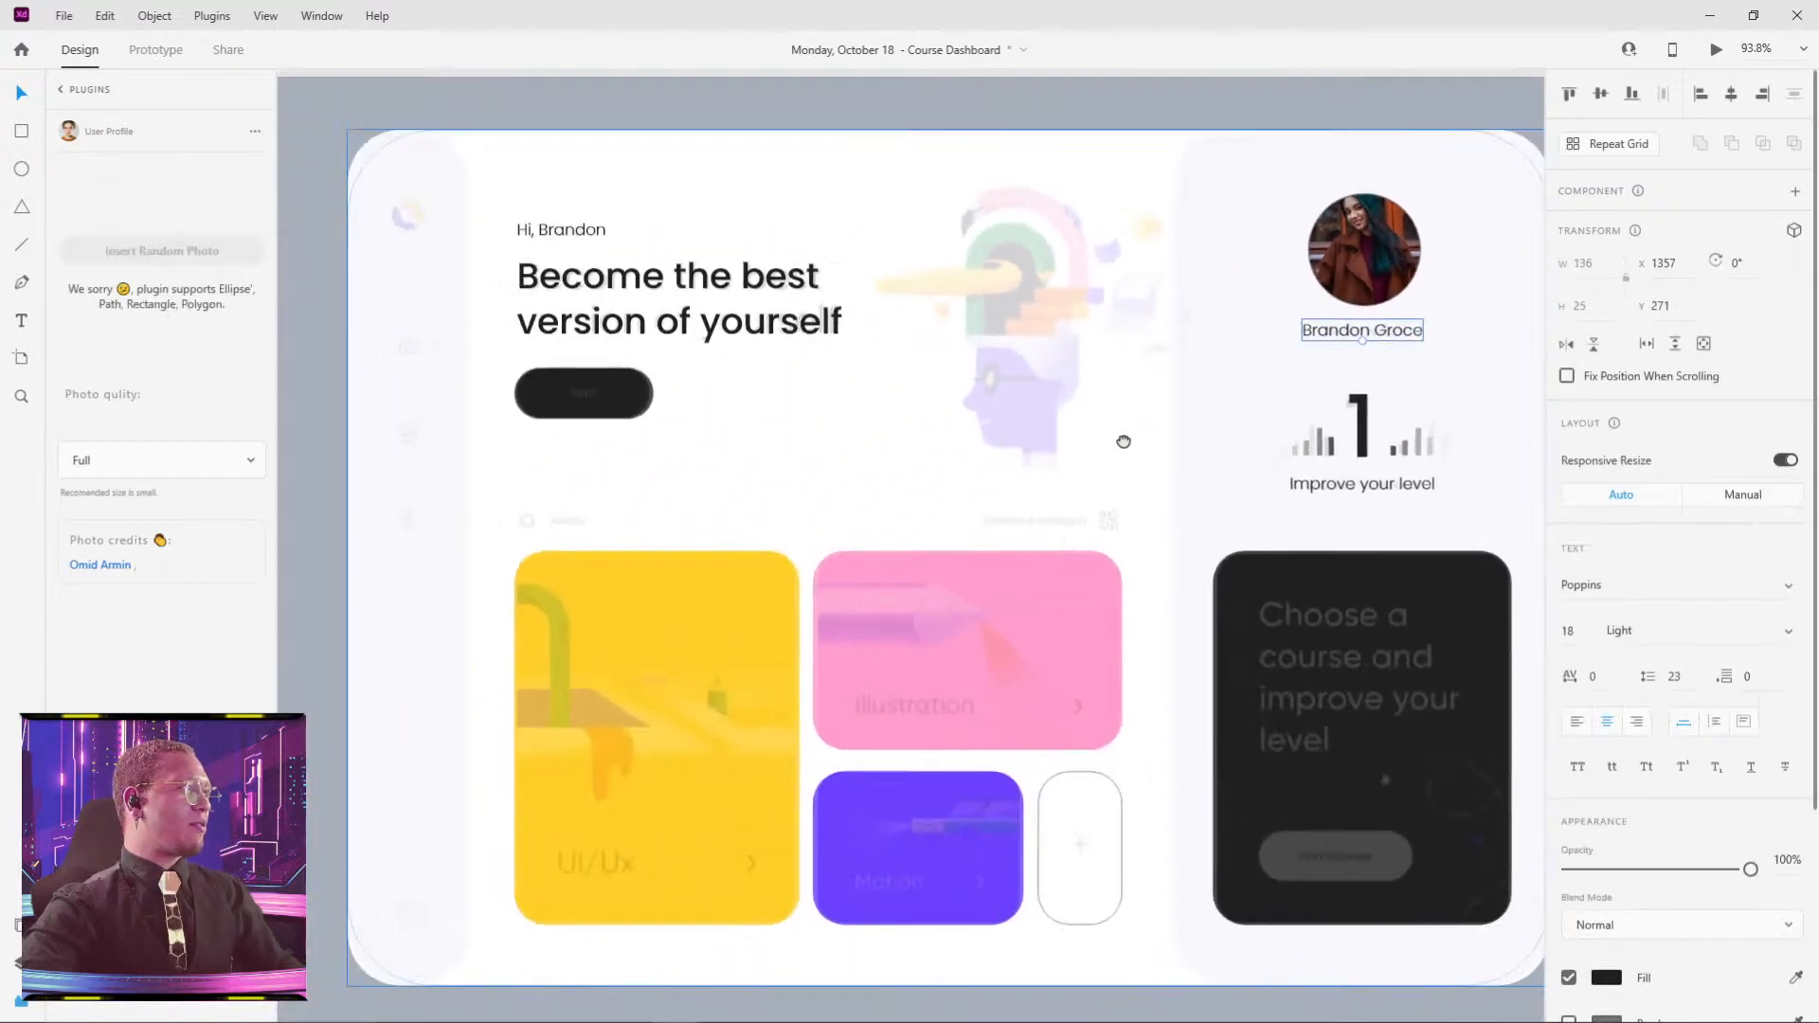
pyautogui.click(549, 132)
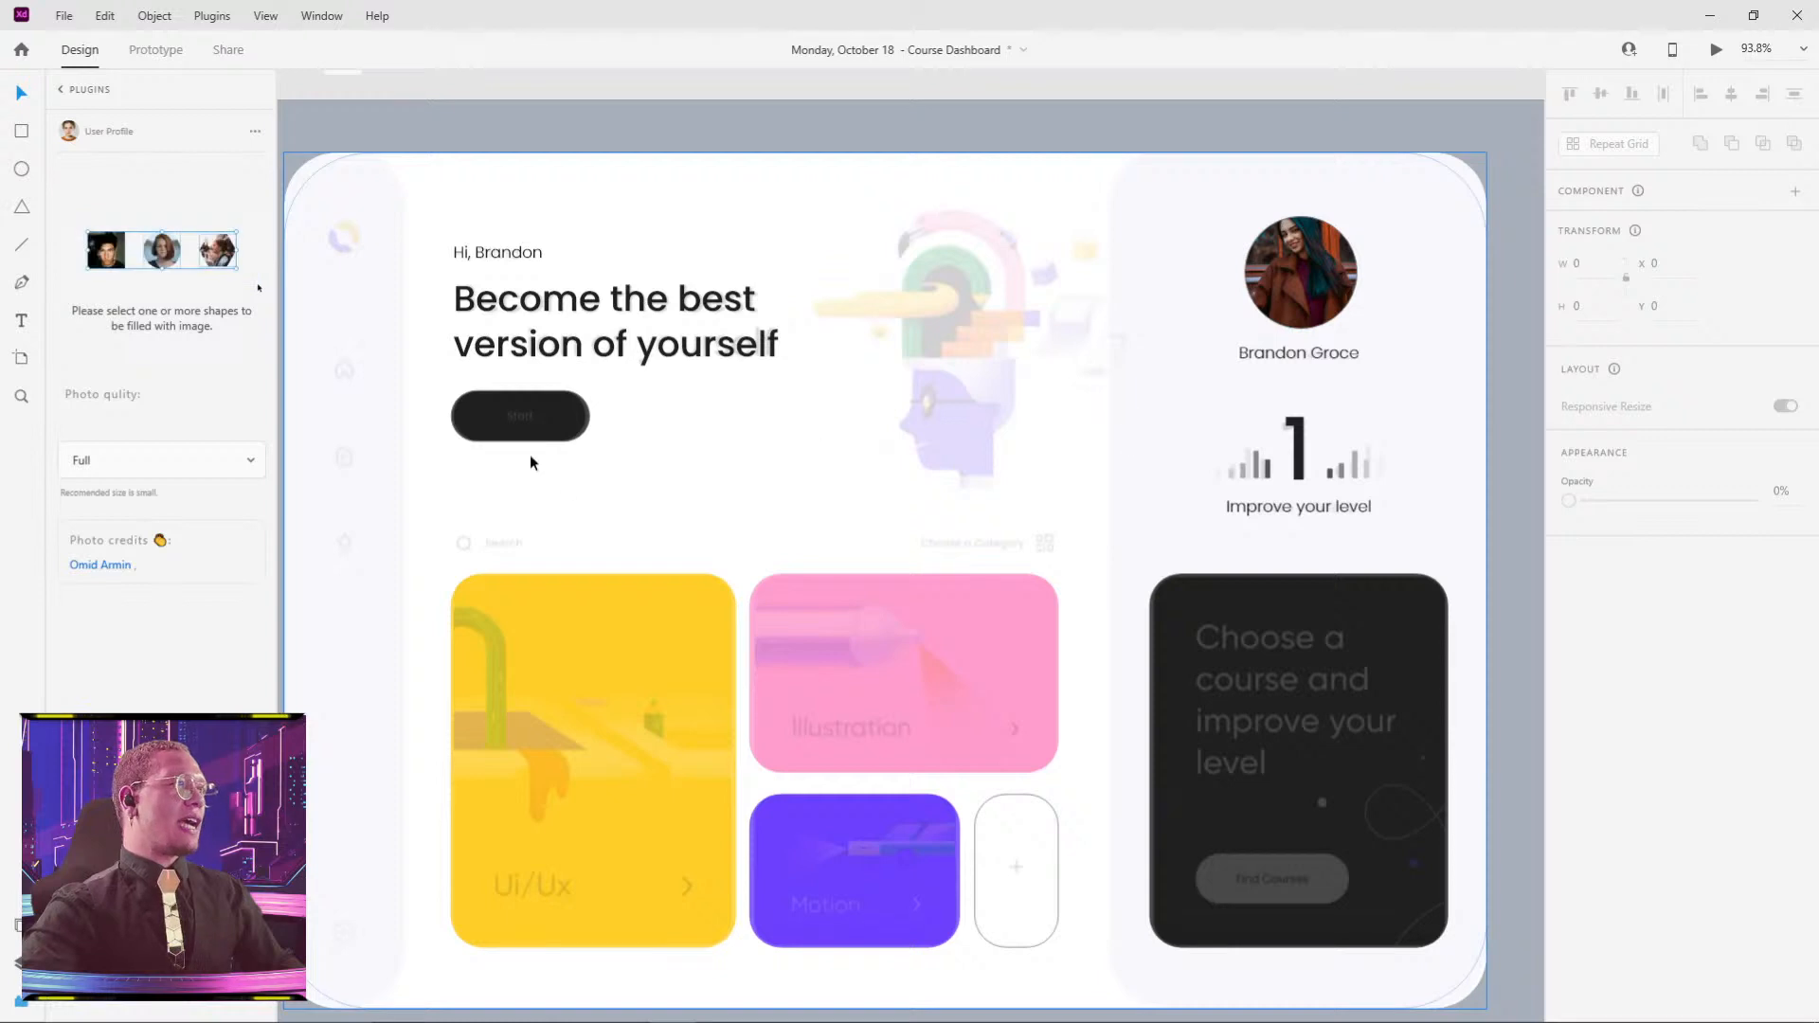
# - Draw a test circle, fill it with a random portrait, and undo a trial flip
pyautogui.hscroll(5, 1433, 386)
pyautogui.scroll(8, 1433, 386)
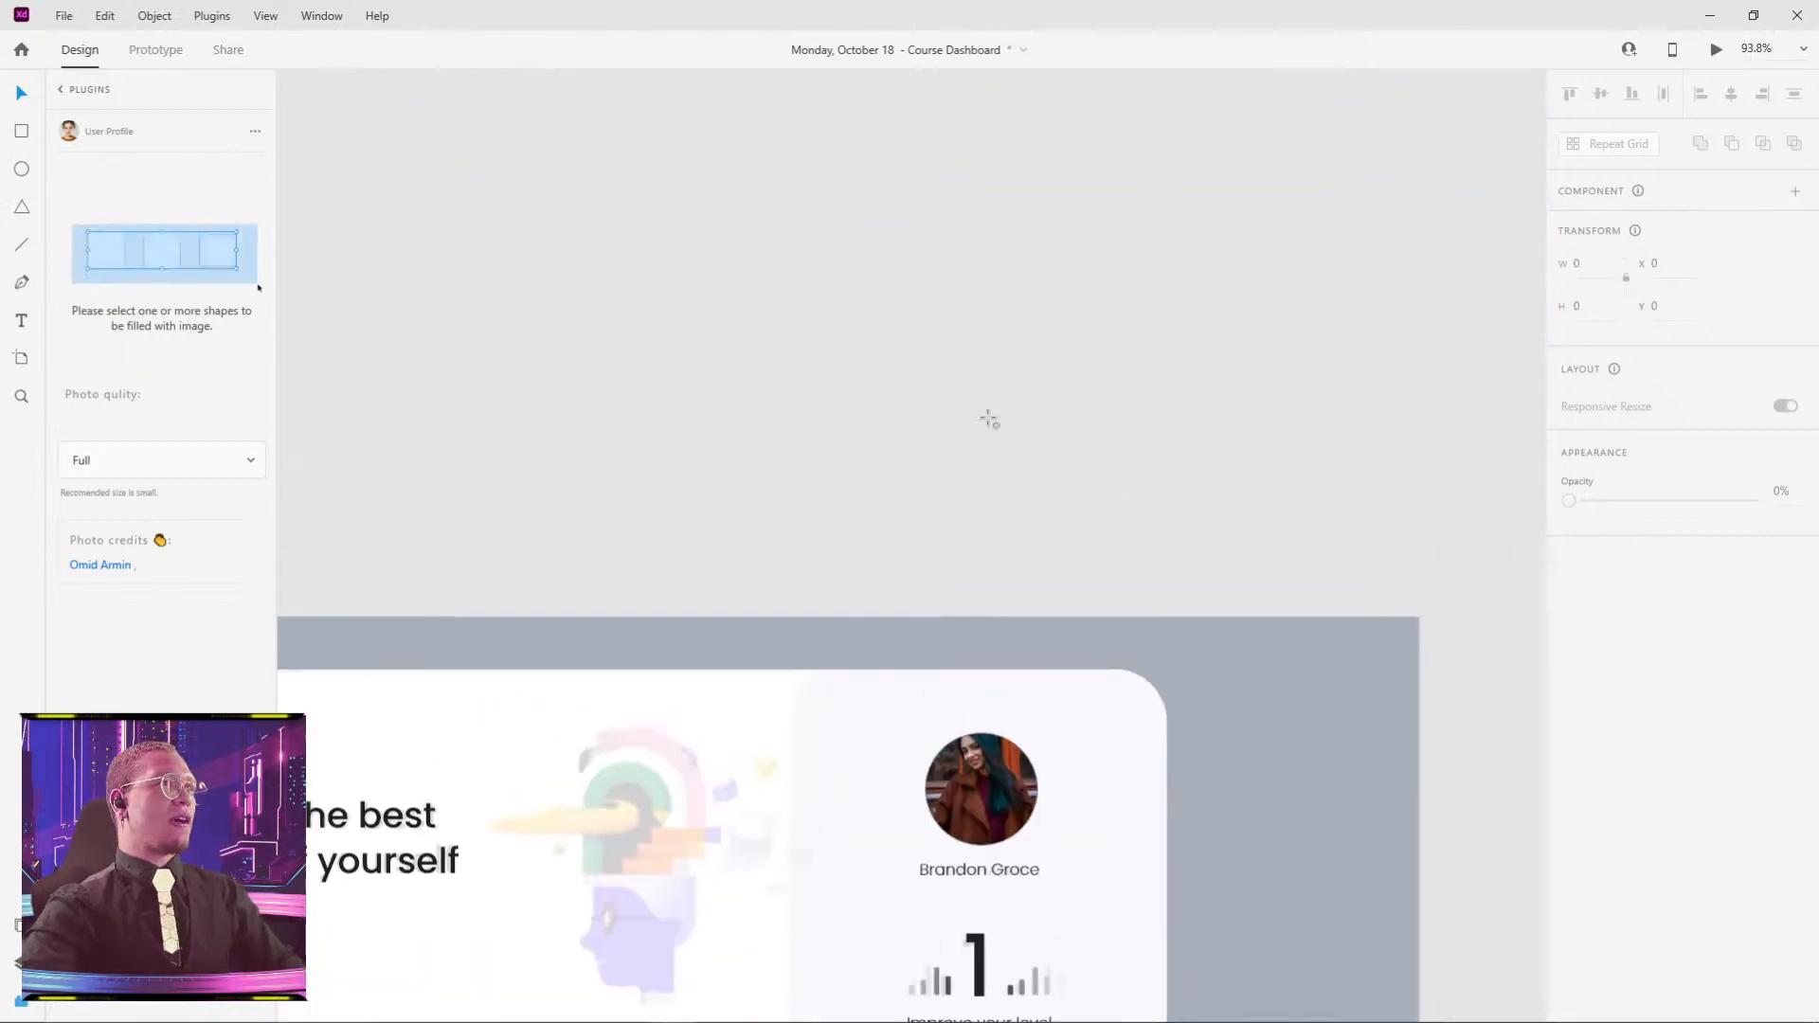
pyautogui.moveTo(871, 212); pyautogui.dragTo(1118, 458)
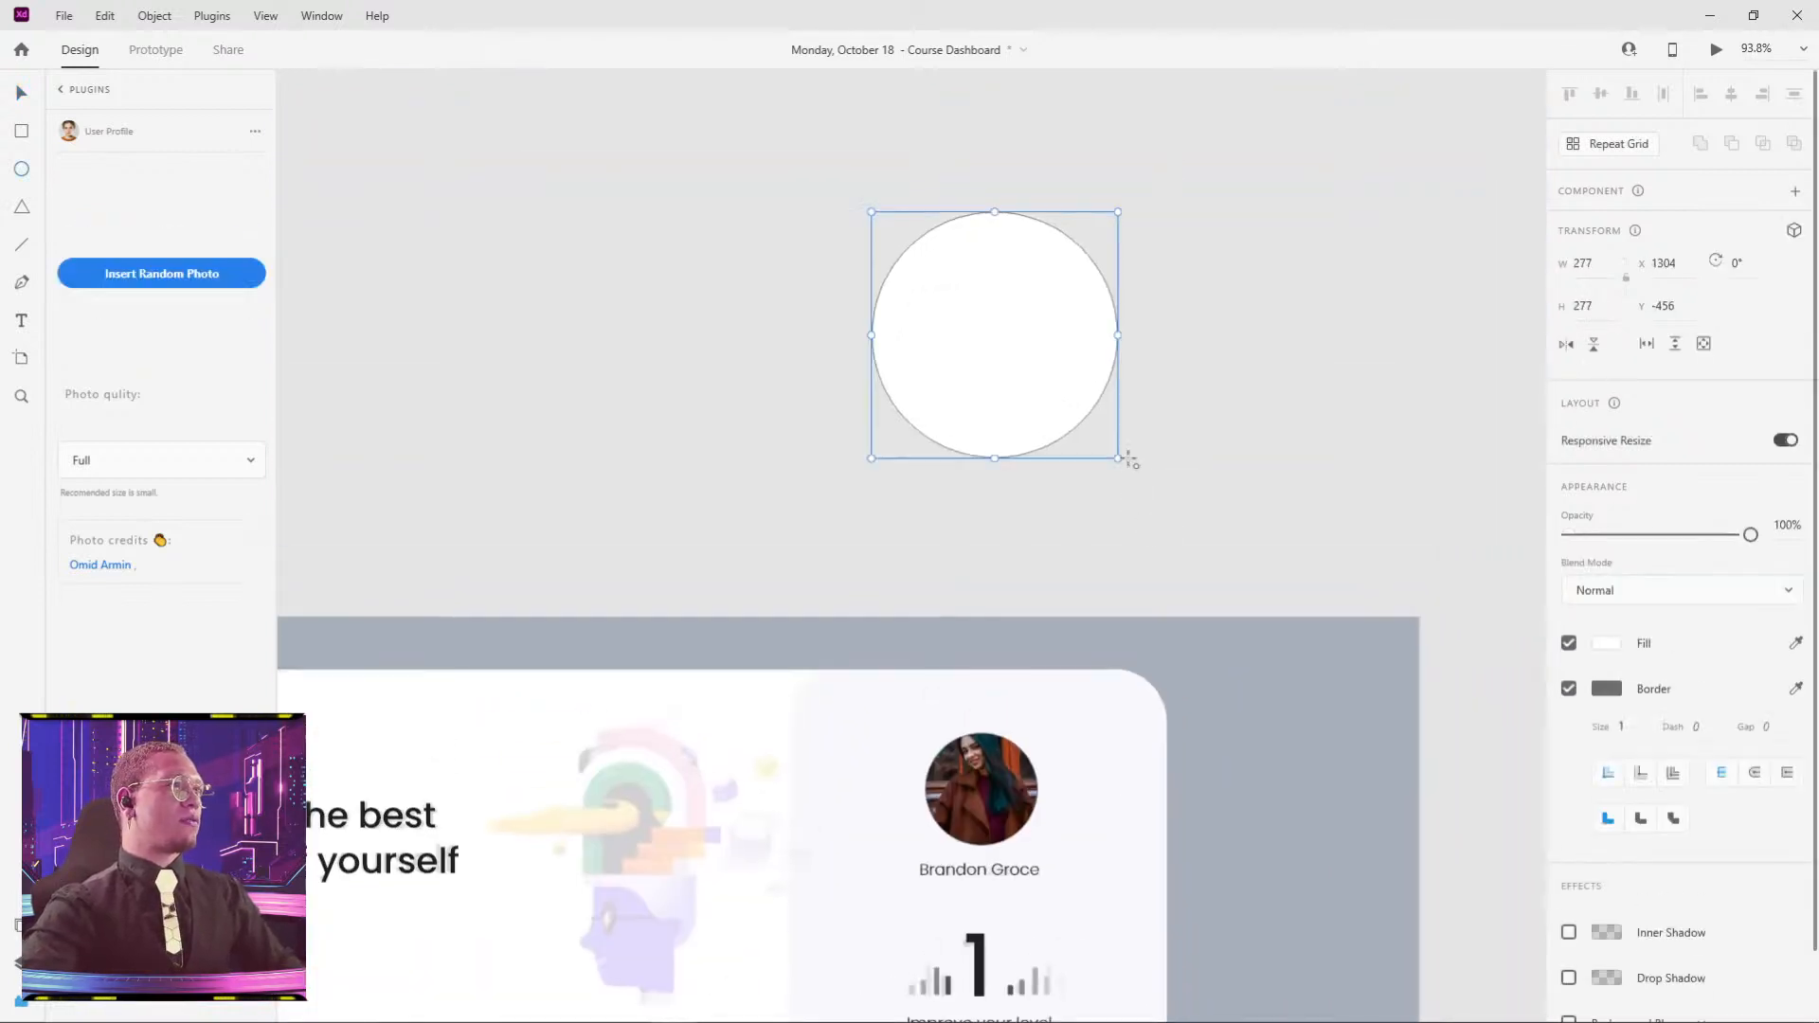
pyautogui.click(1284, 398)
pyautogui.click(1081, 304)
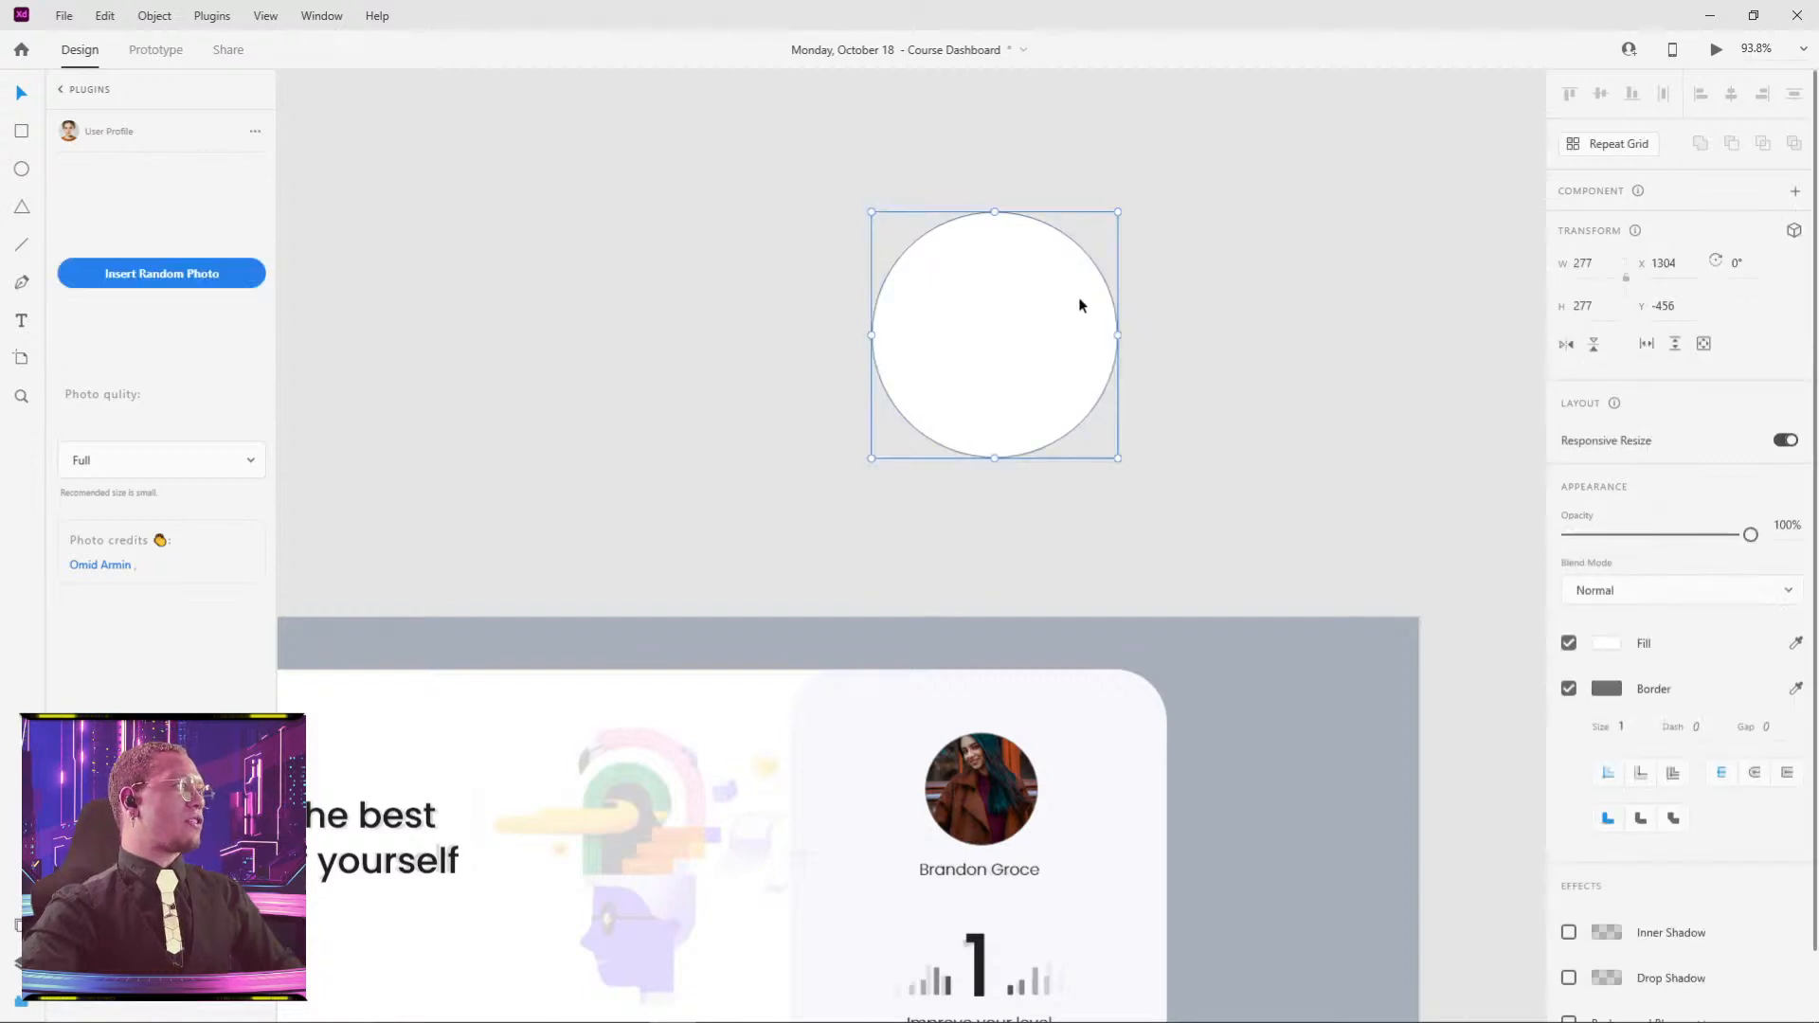
pyautogui.click(144, 277)
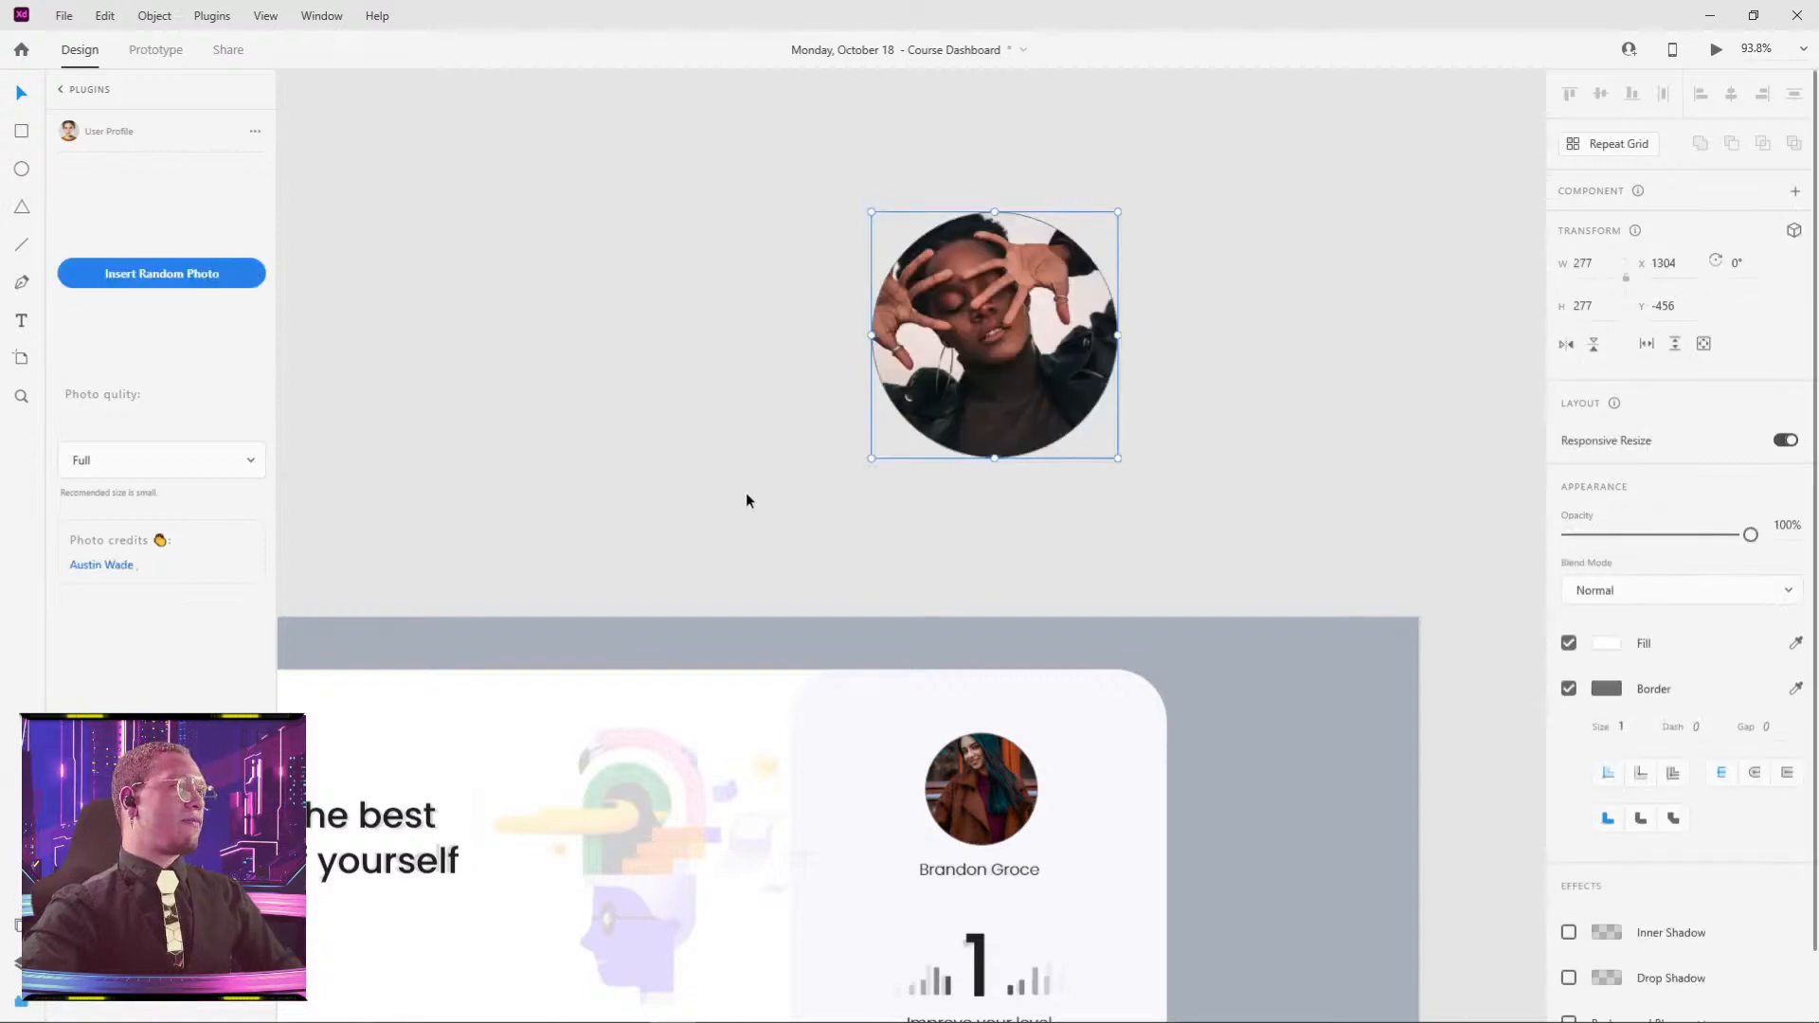
pyautogui.click(1595, 346)
pyautogui.hotkey('ctrl', 'z')
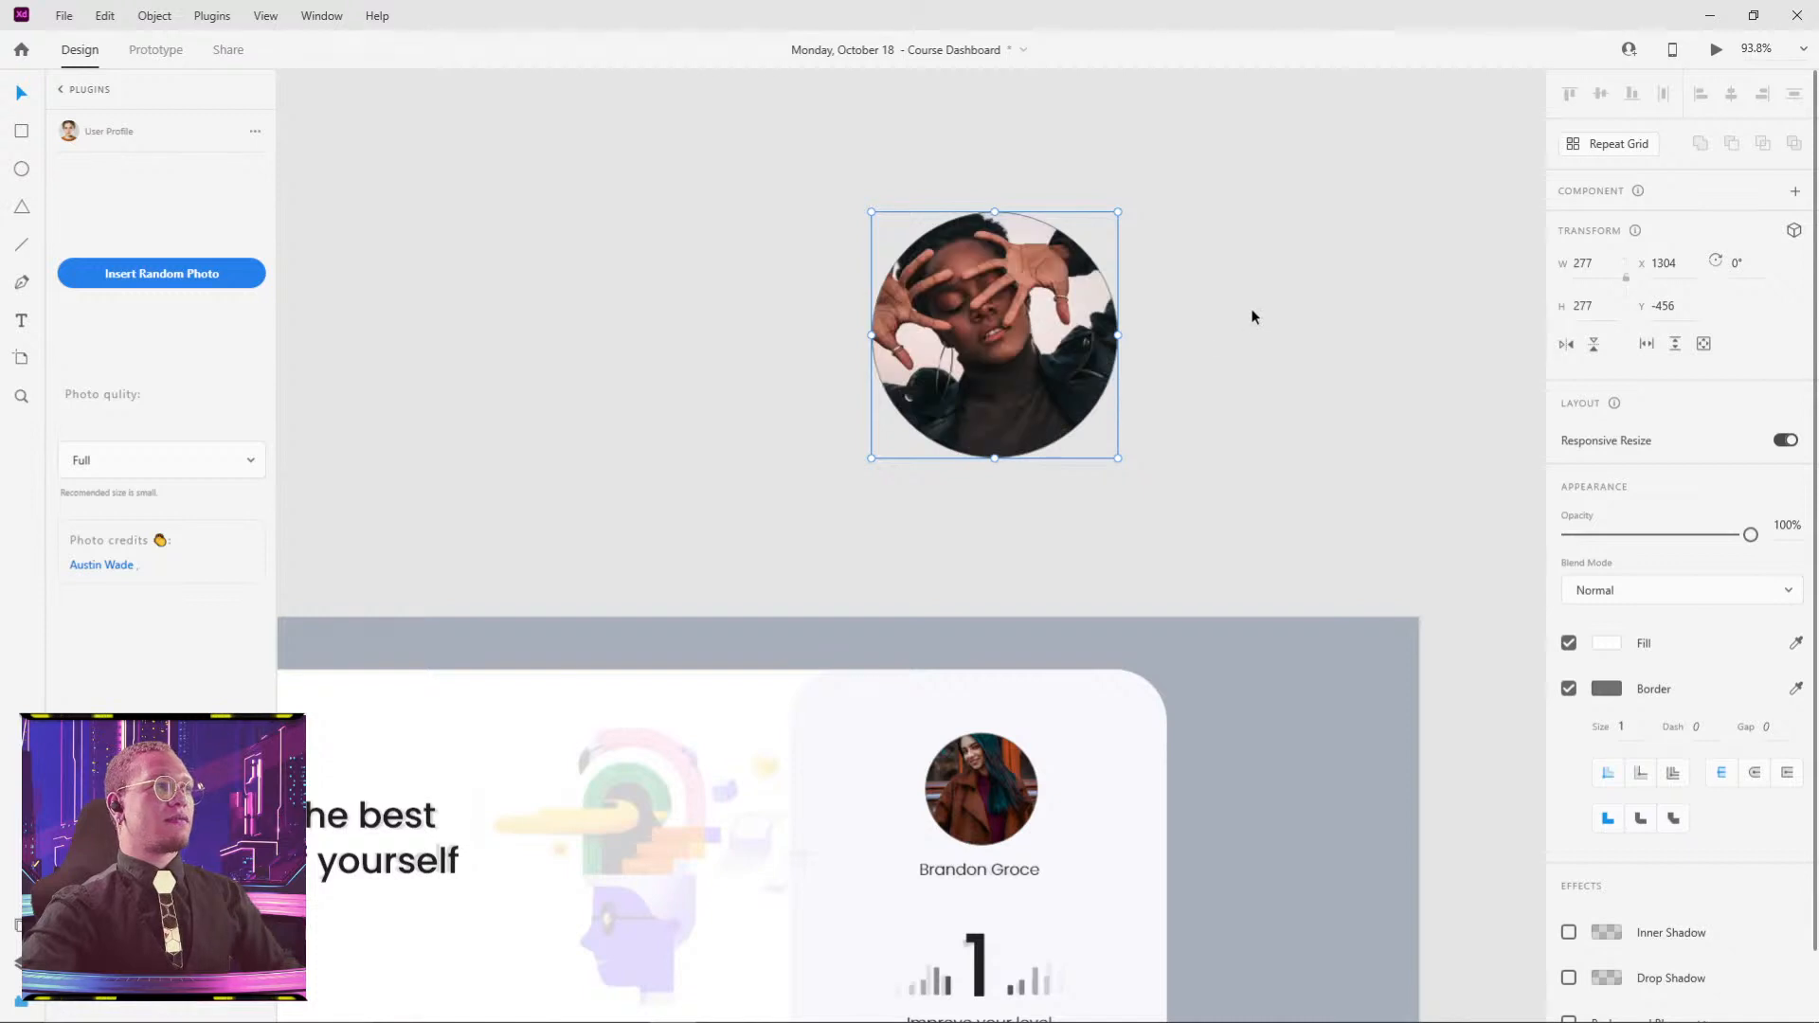
pyautogui.click(1251, 315)
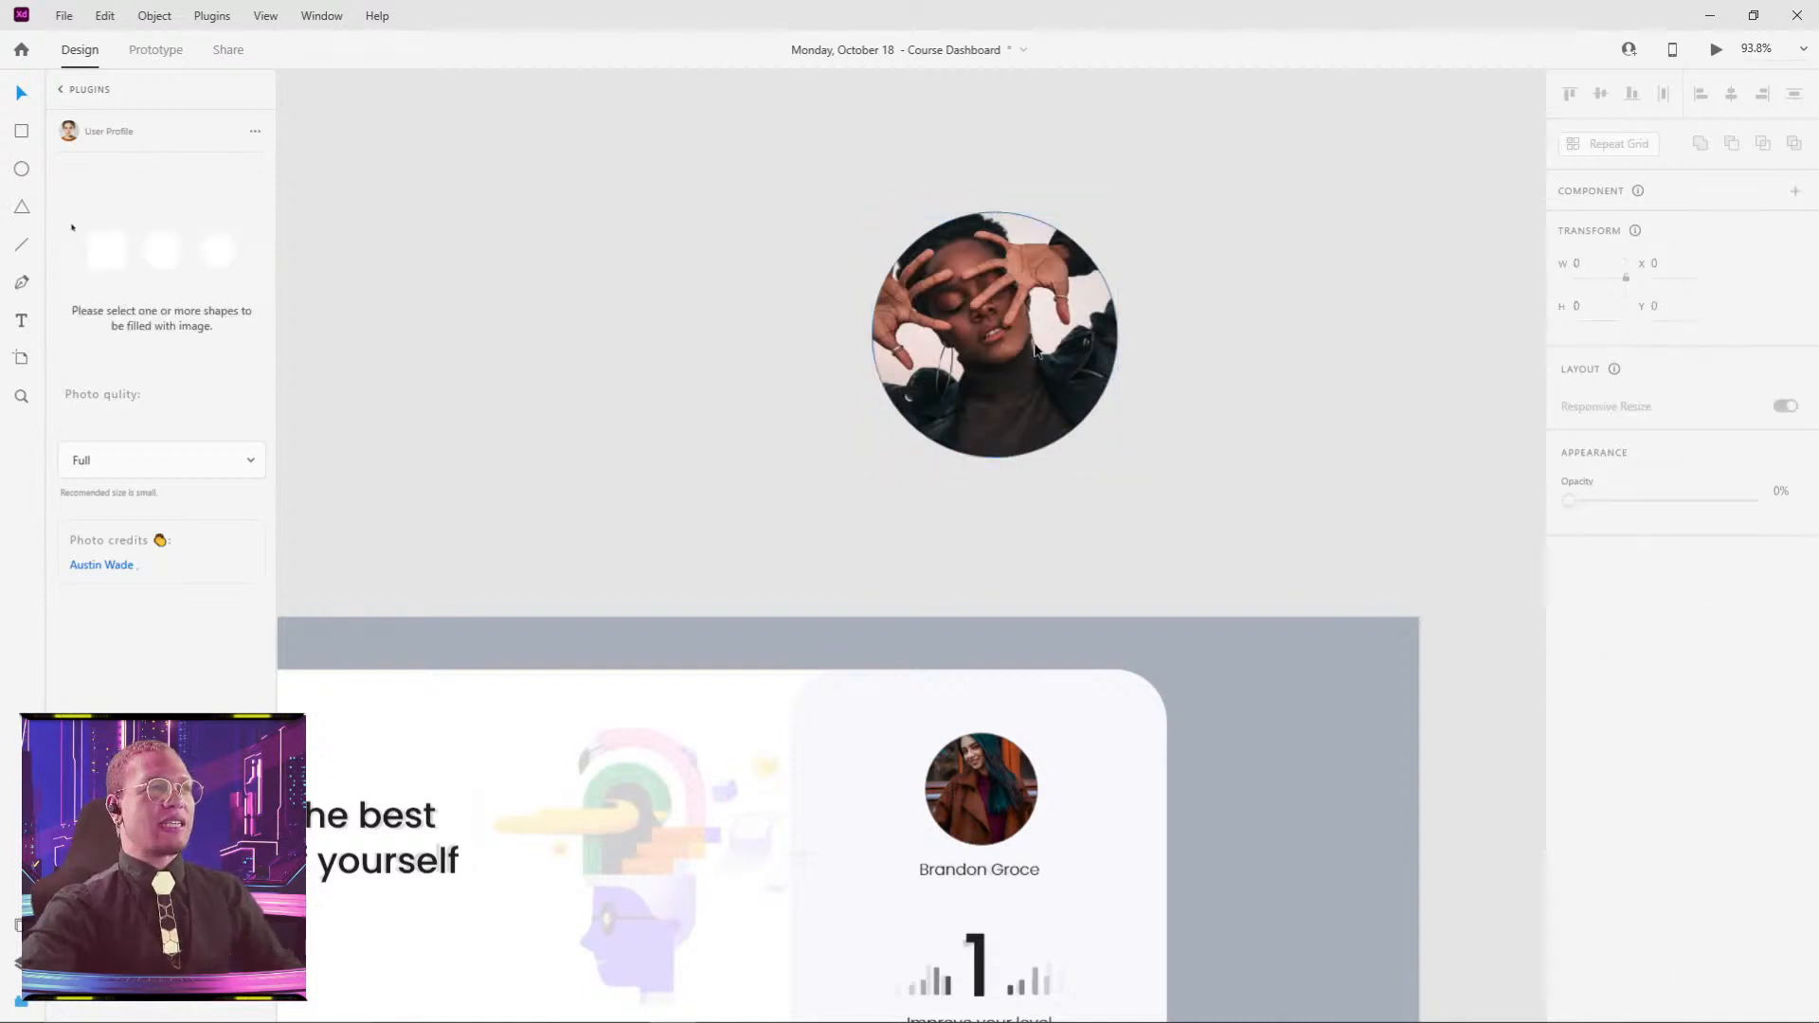
pyautogui.click(1104, 349)
# - Delete the test circle and place a white copy of the greeting text on the black button
pyautogui.press('Delete')
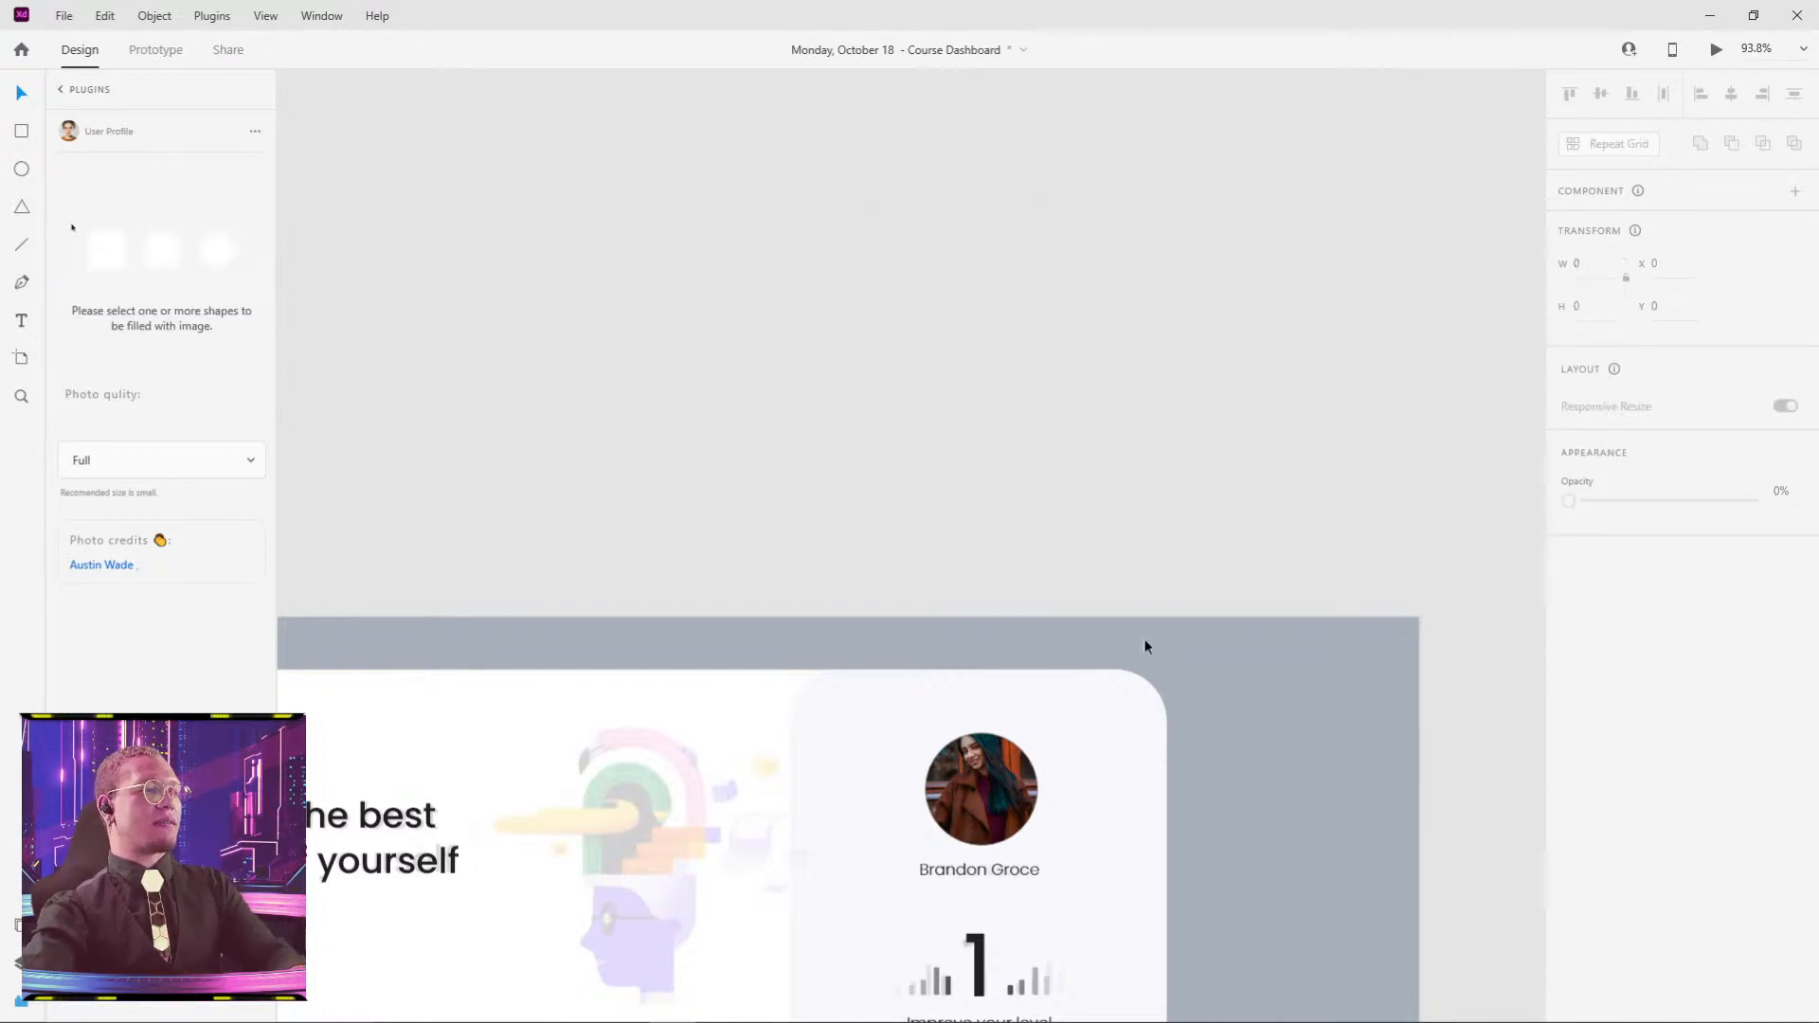
pyautogui.moveTo(912, 694); pyautogui.dragTo(1251, 386)
pyautogui.moveTo(1061, 492); pyautogui.dragTo(1101, 408)
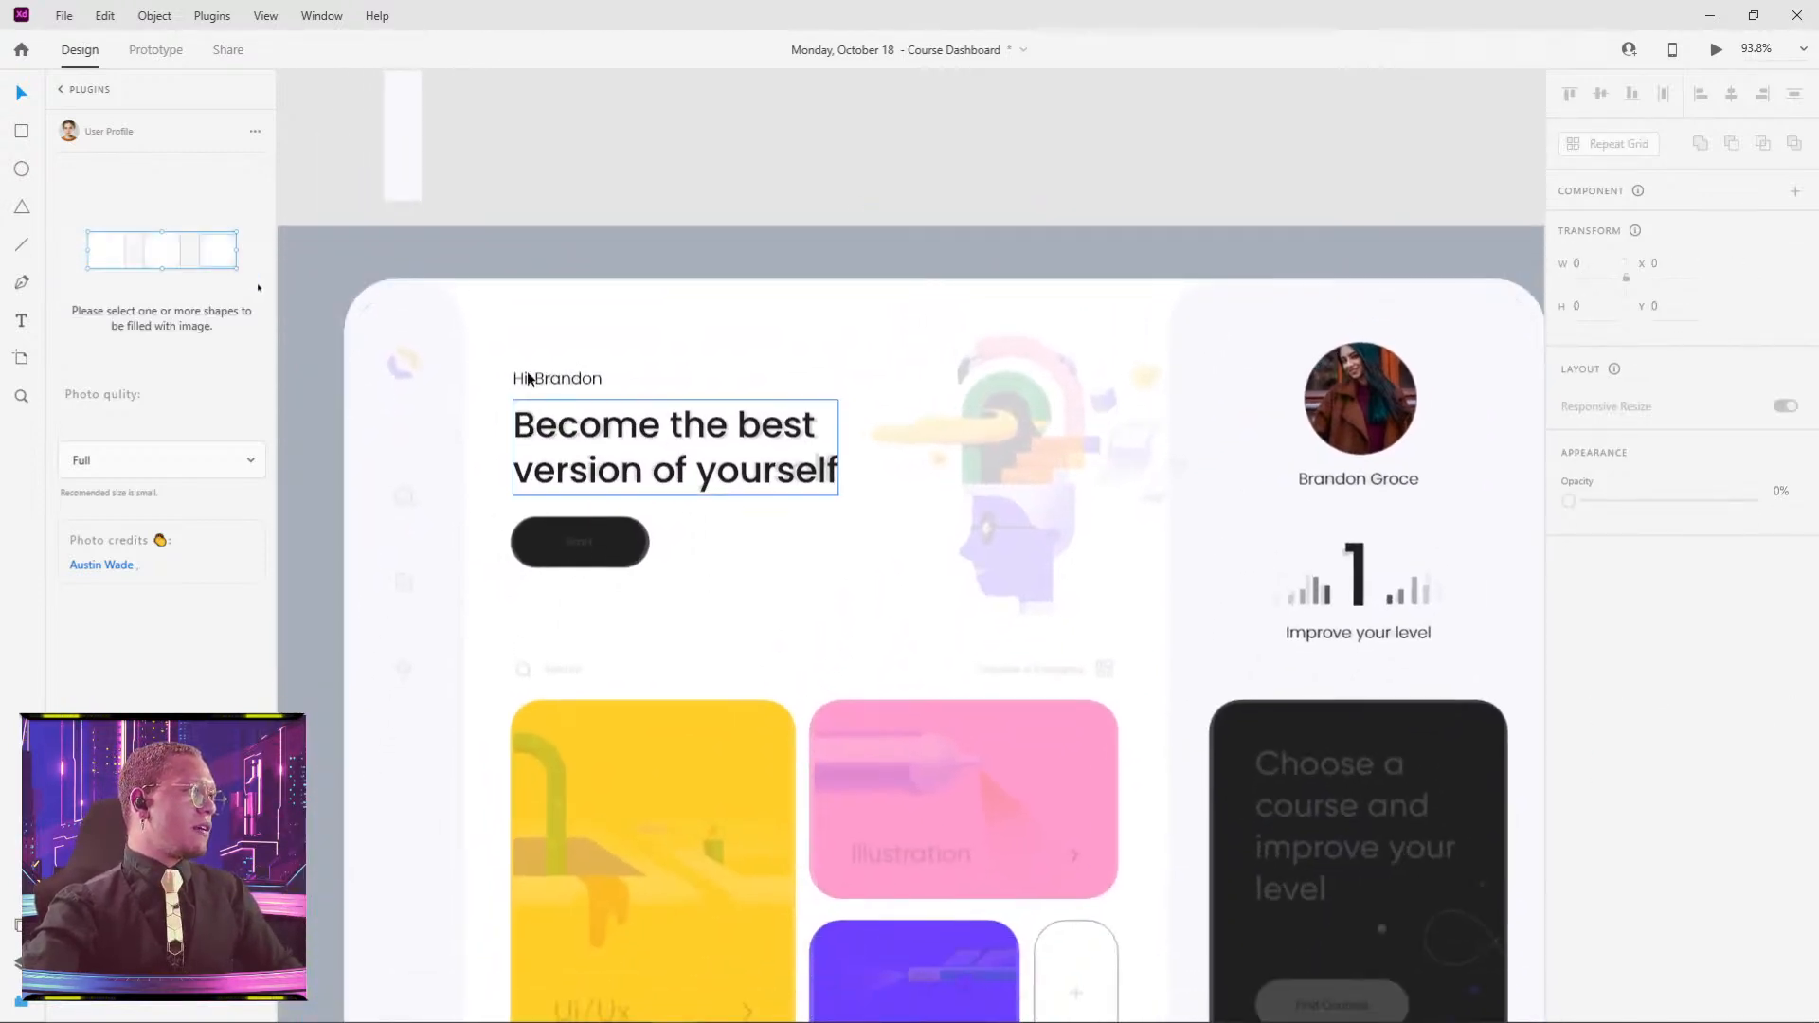
pyautogui.moveTo(542, 383); pyautogui.dragTo(557, 554)
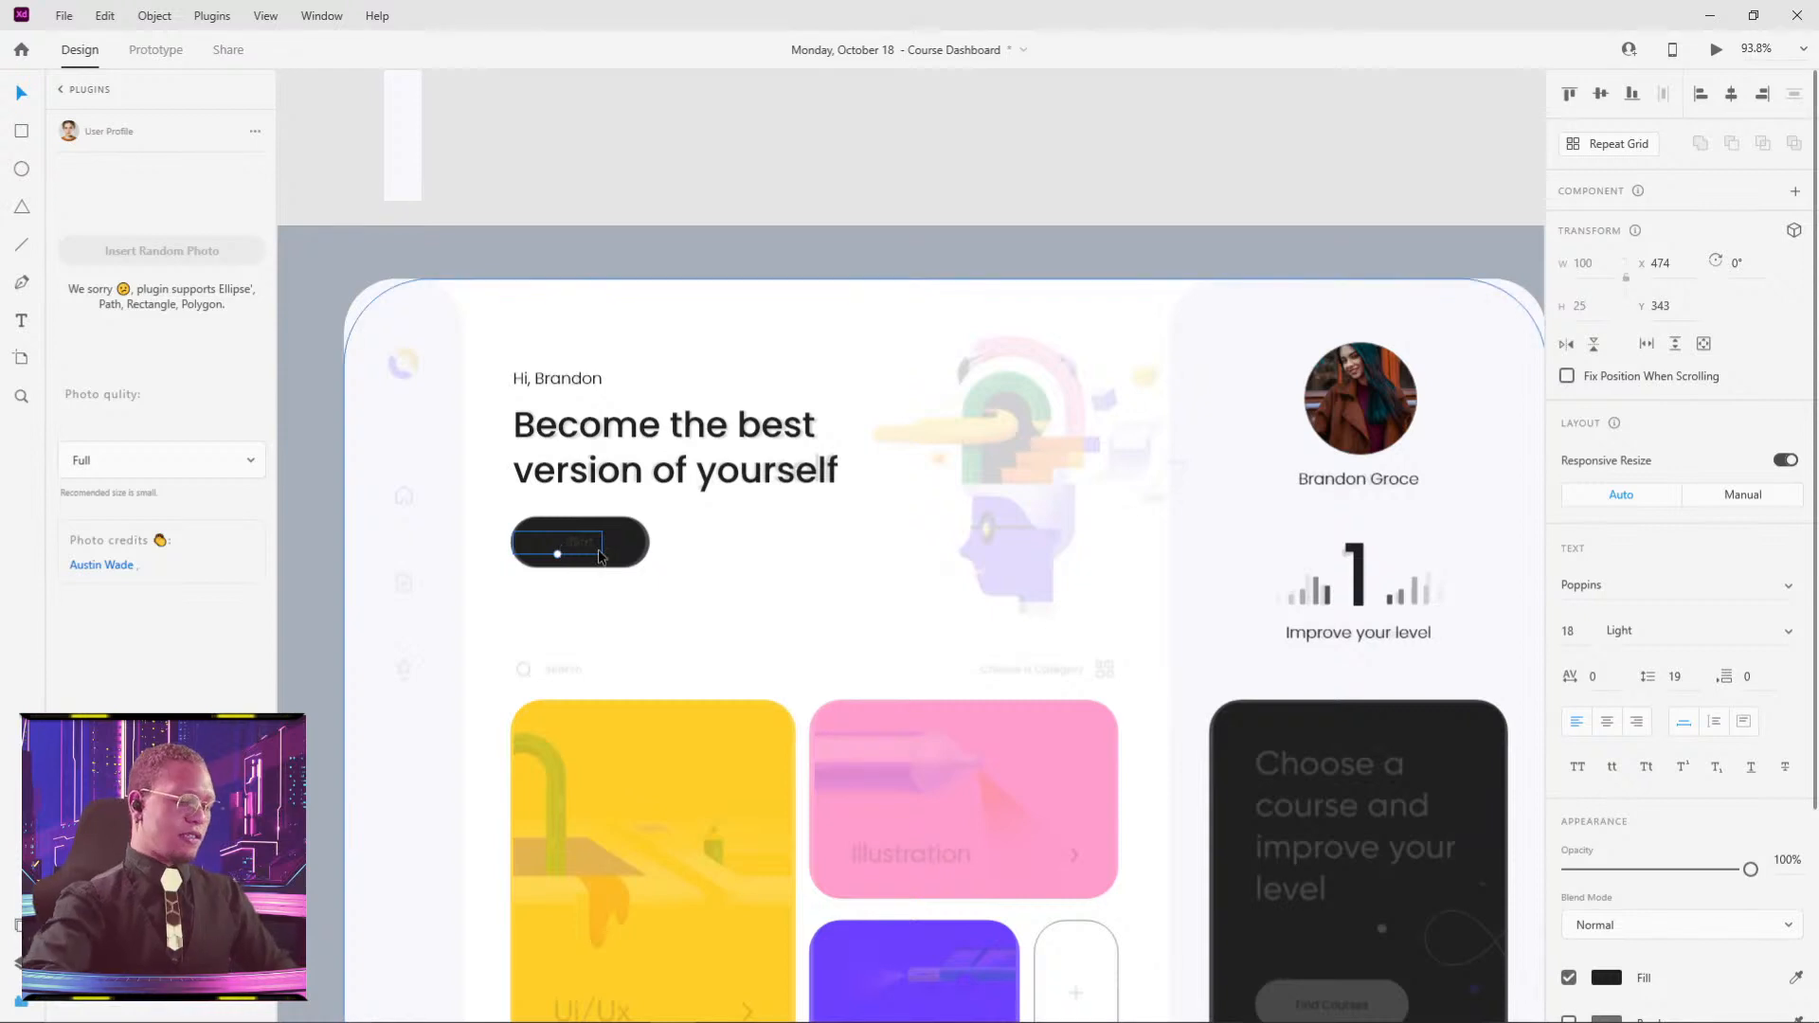
pyautogui.scroll(5, 493, 491)
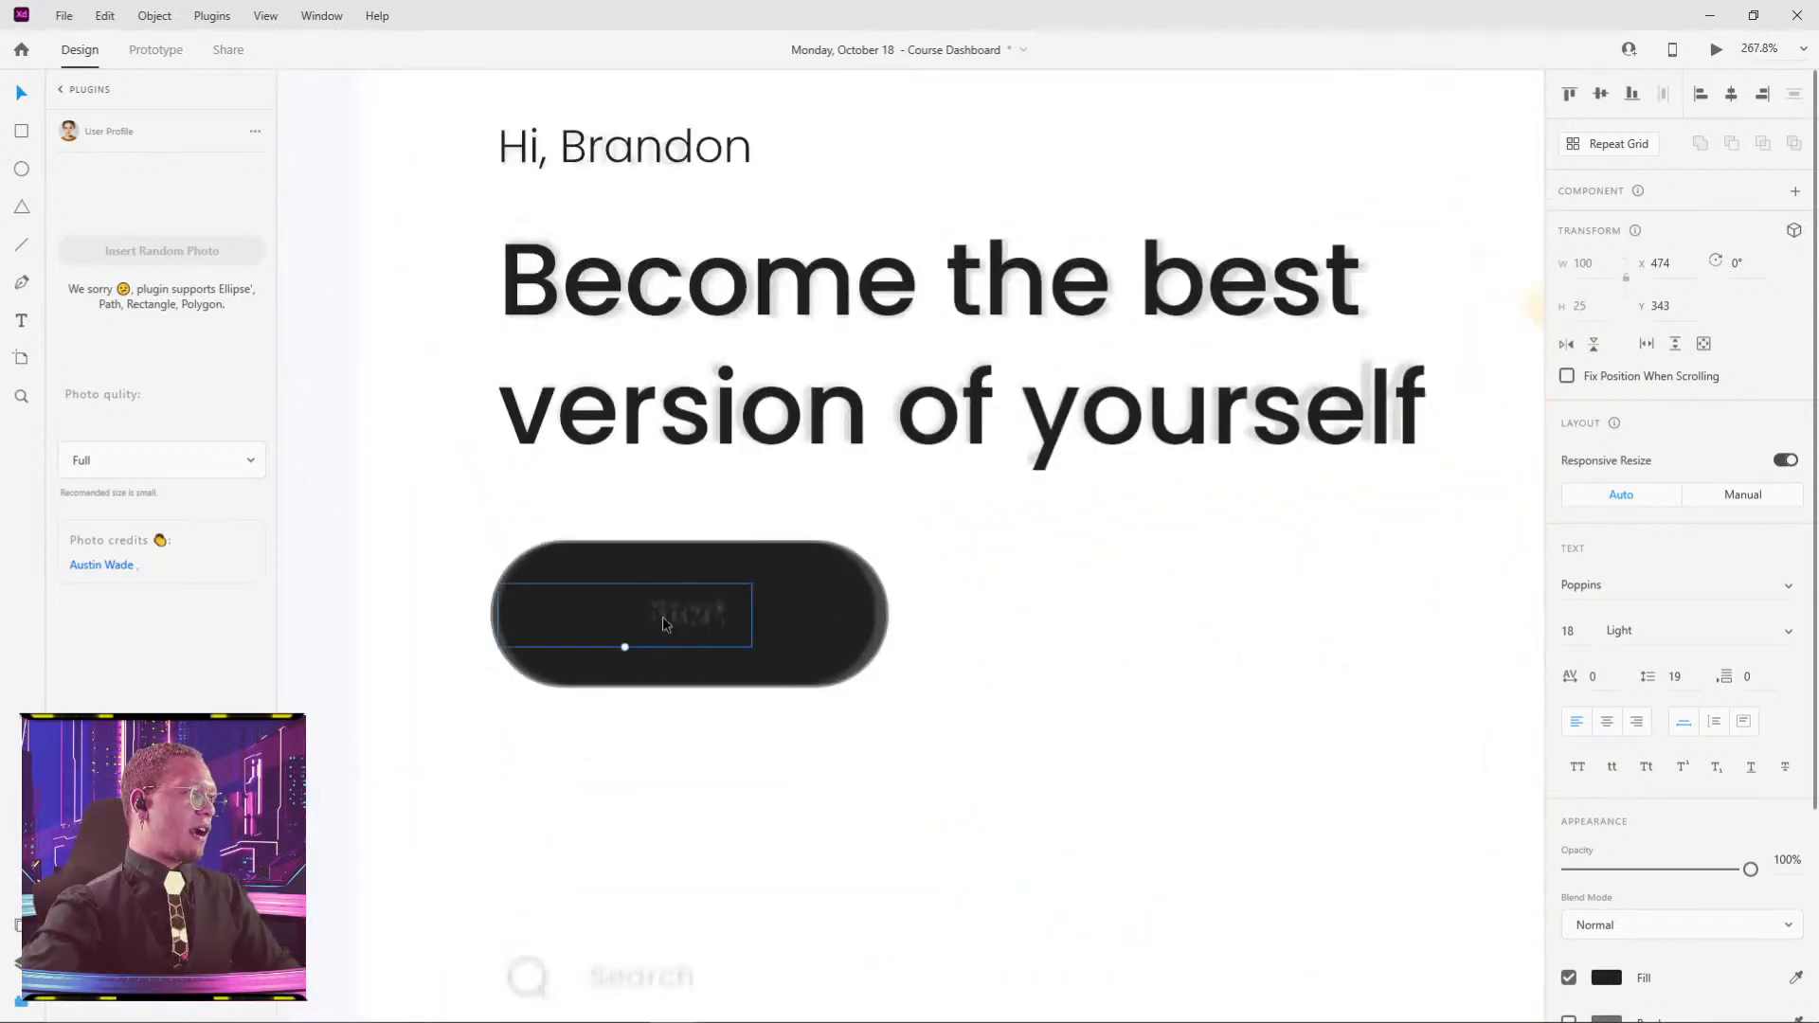
pyautogui.moveTo(663, 617); pyautogui.dragTo(716, 617)
pyautogui.click(1609, 988)
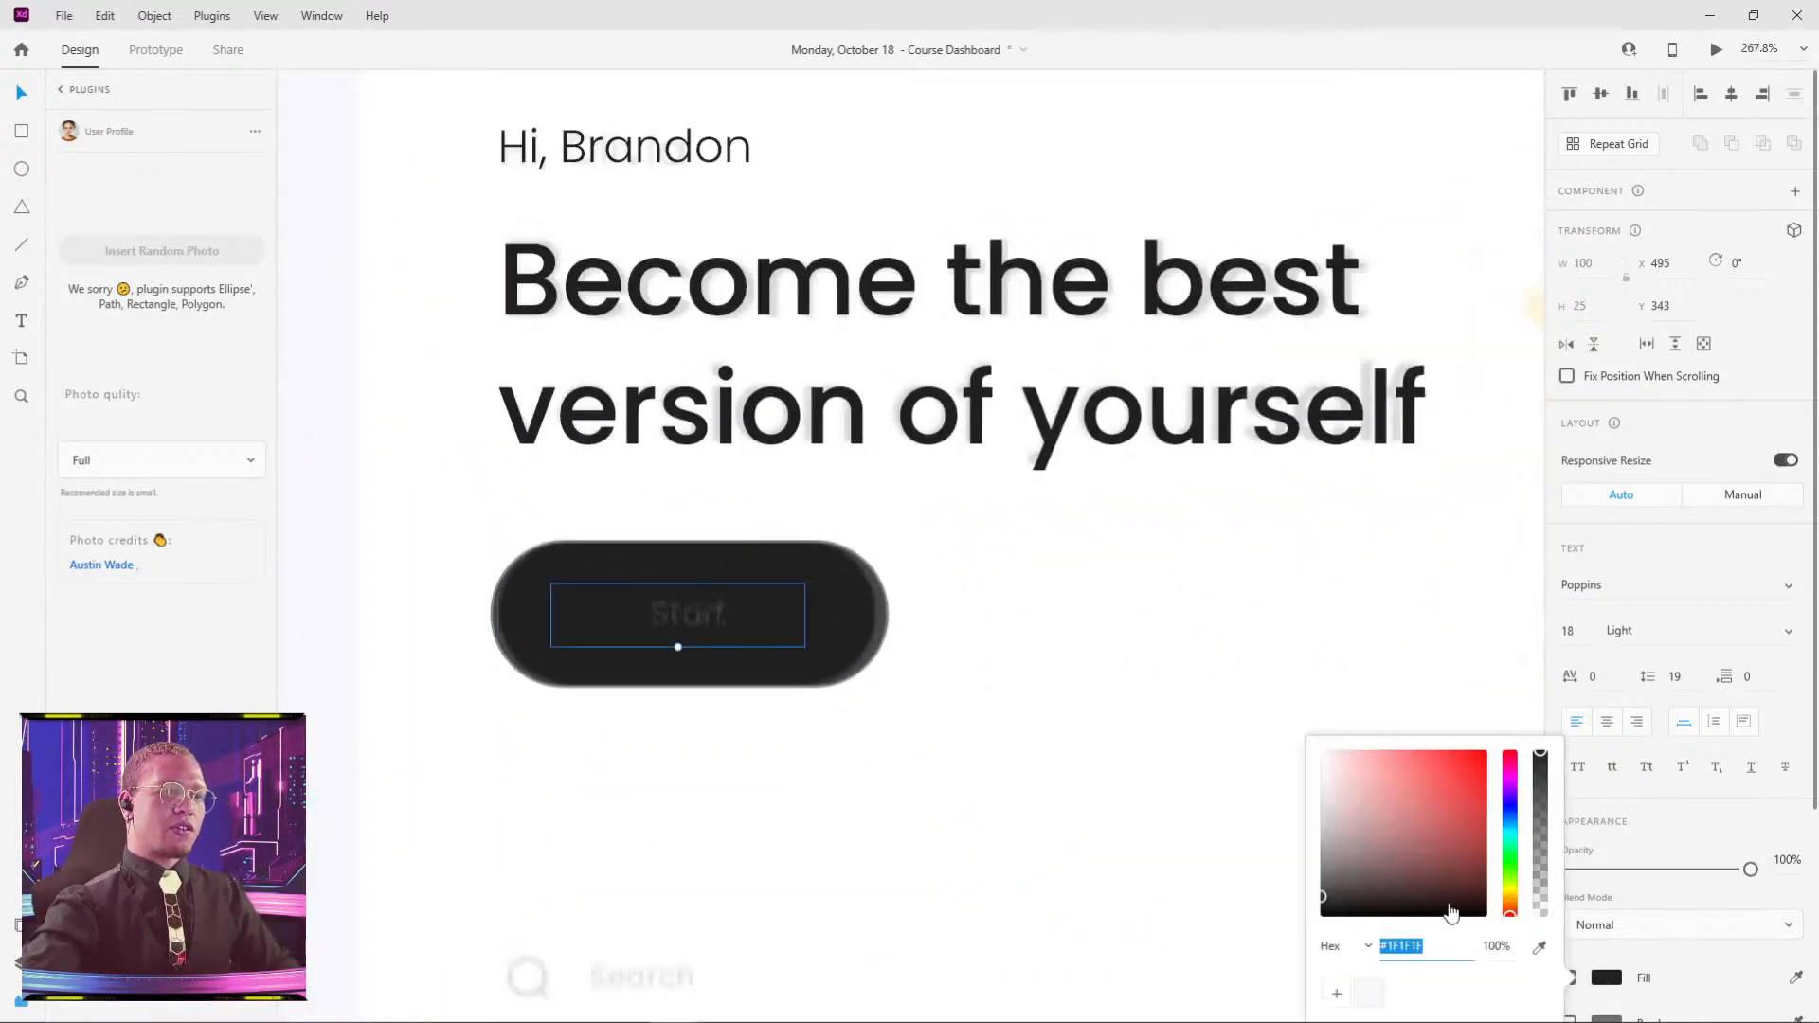
pyautogui.moveTo(1450, 910); pyautogui.dragTo(1002, 549)
pyautogui.click(1002, 548)
# - Retype the button label as 'Start' and centre it inside the button
pyautogui.doubleClick(648, 608)
pyautogui.click(648, 608)
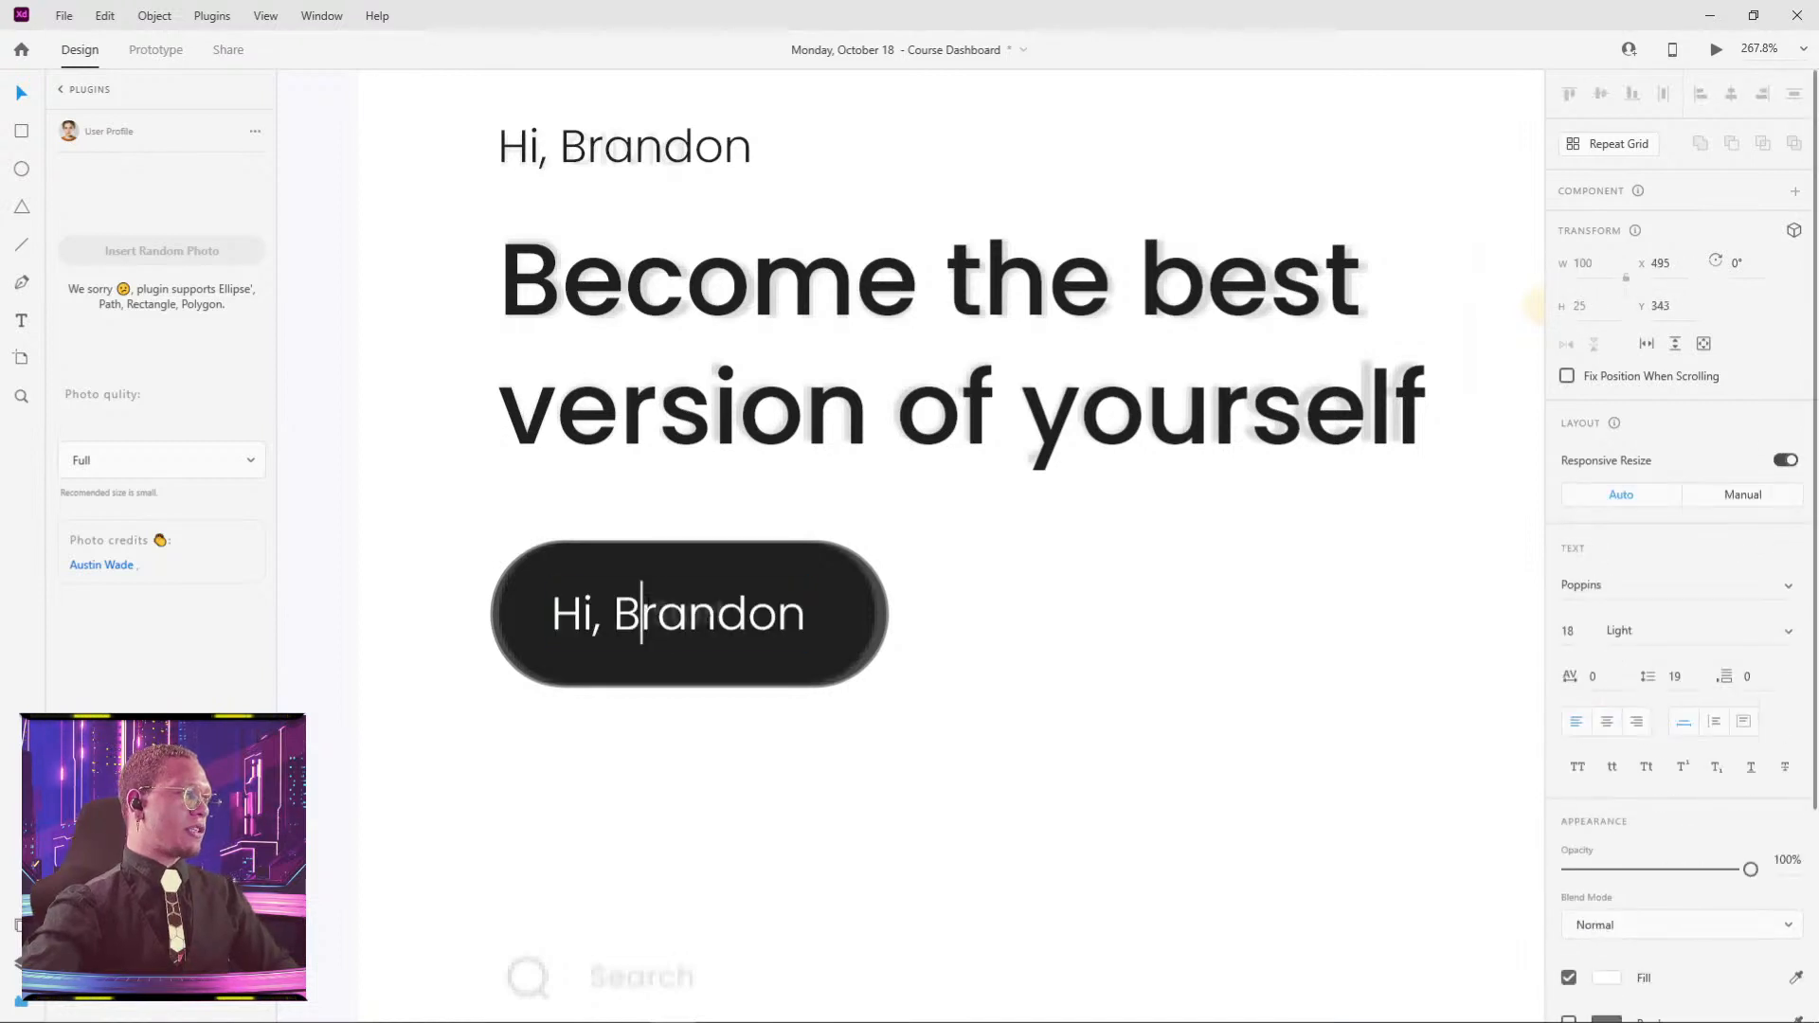
pyautogui.hotkey('ctrl', 'a')
pyautogui.write('St')
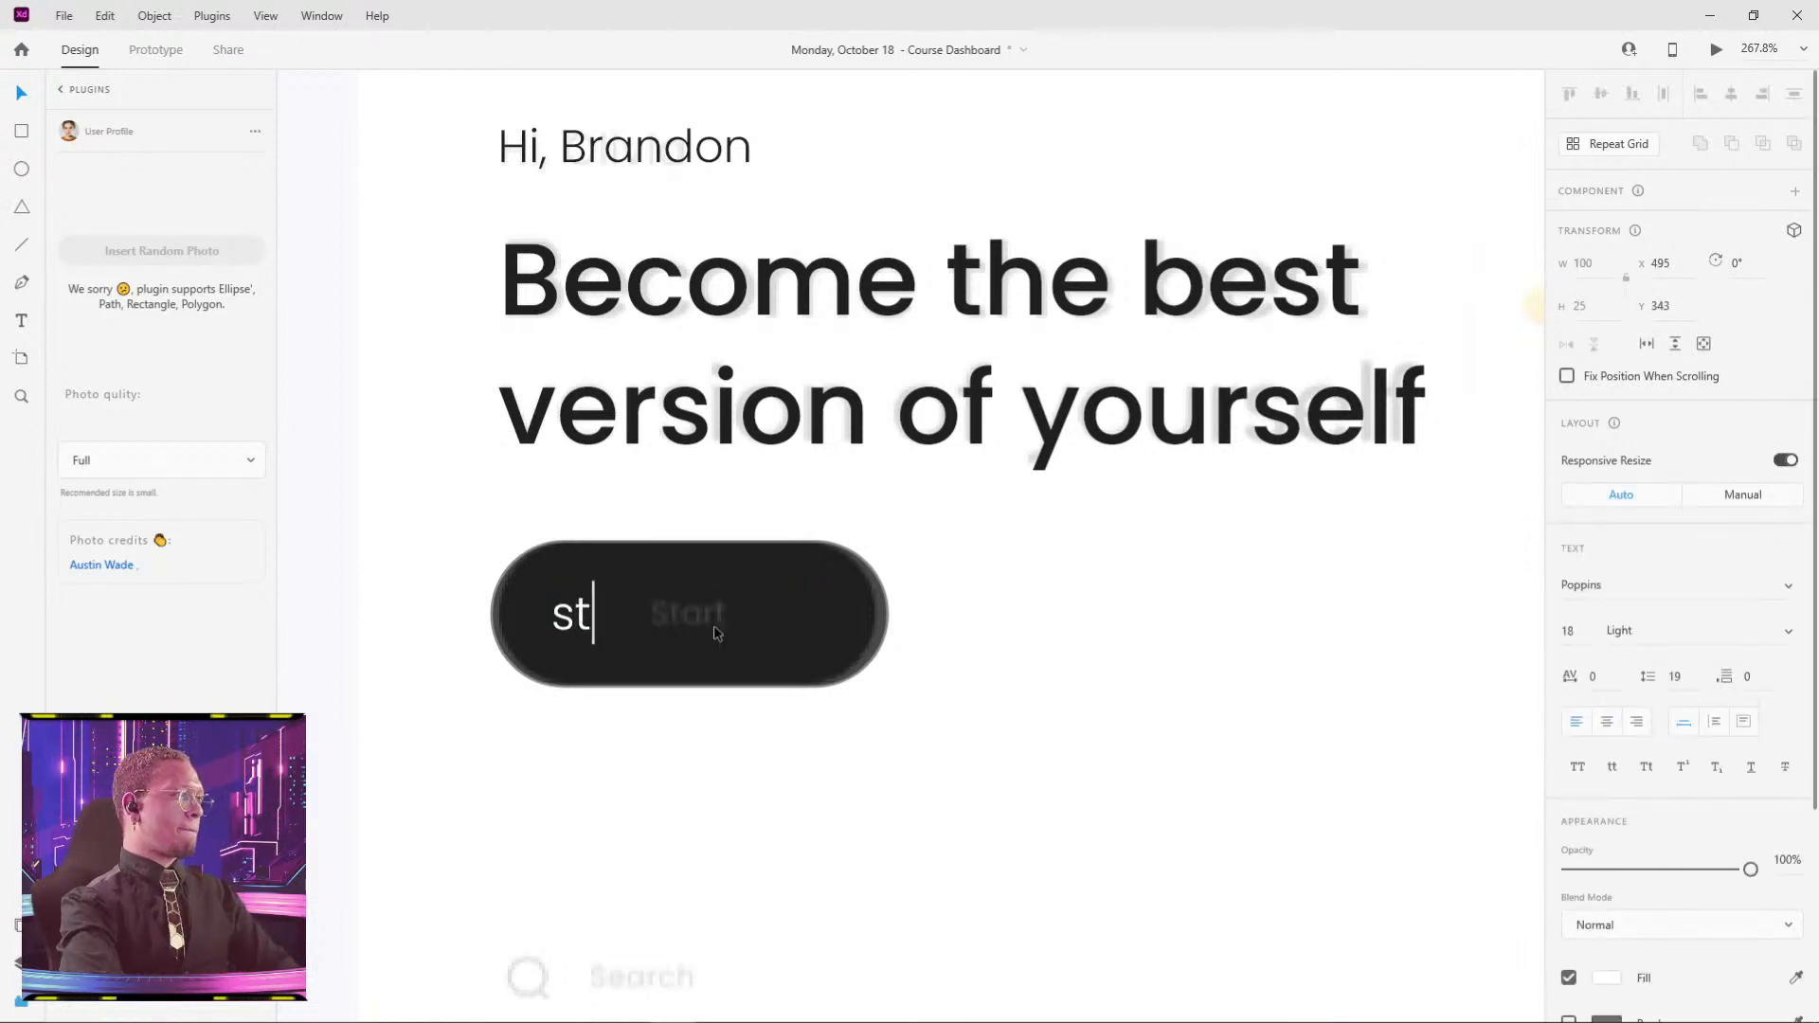
pyautogui.write('art')
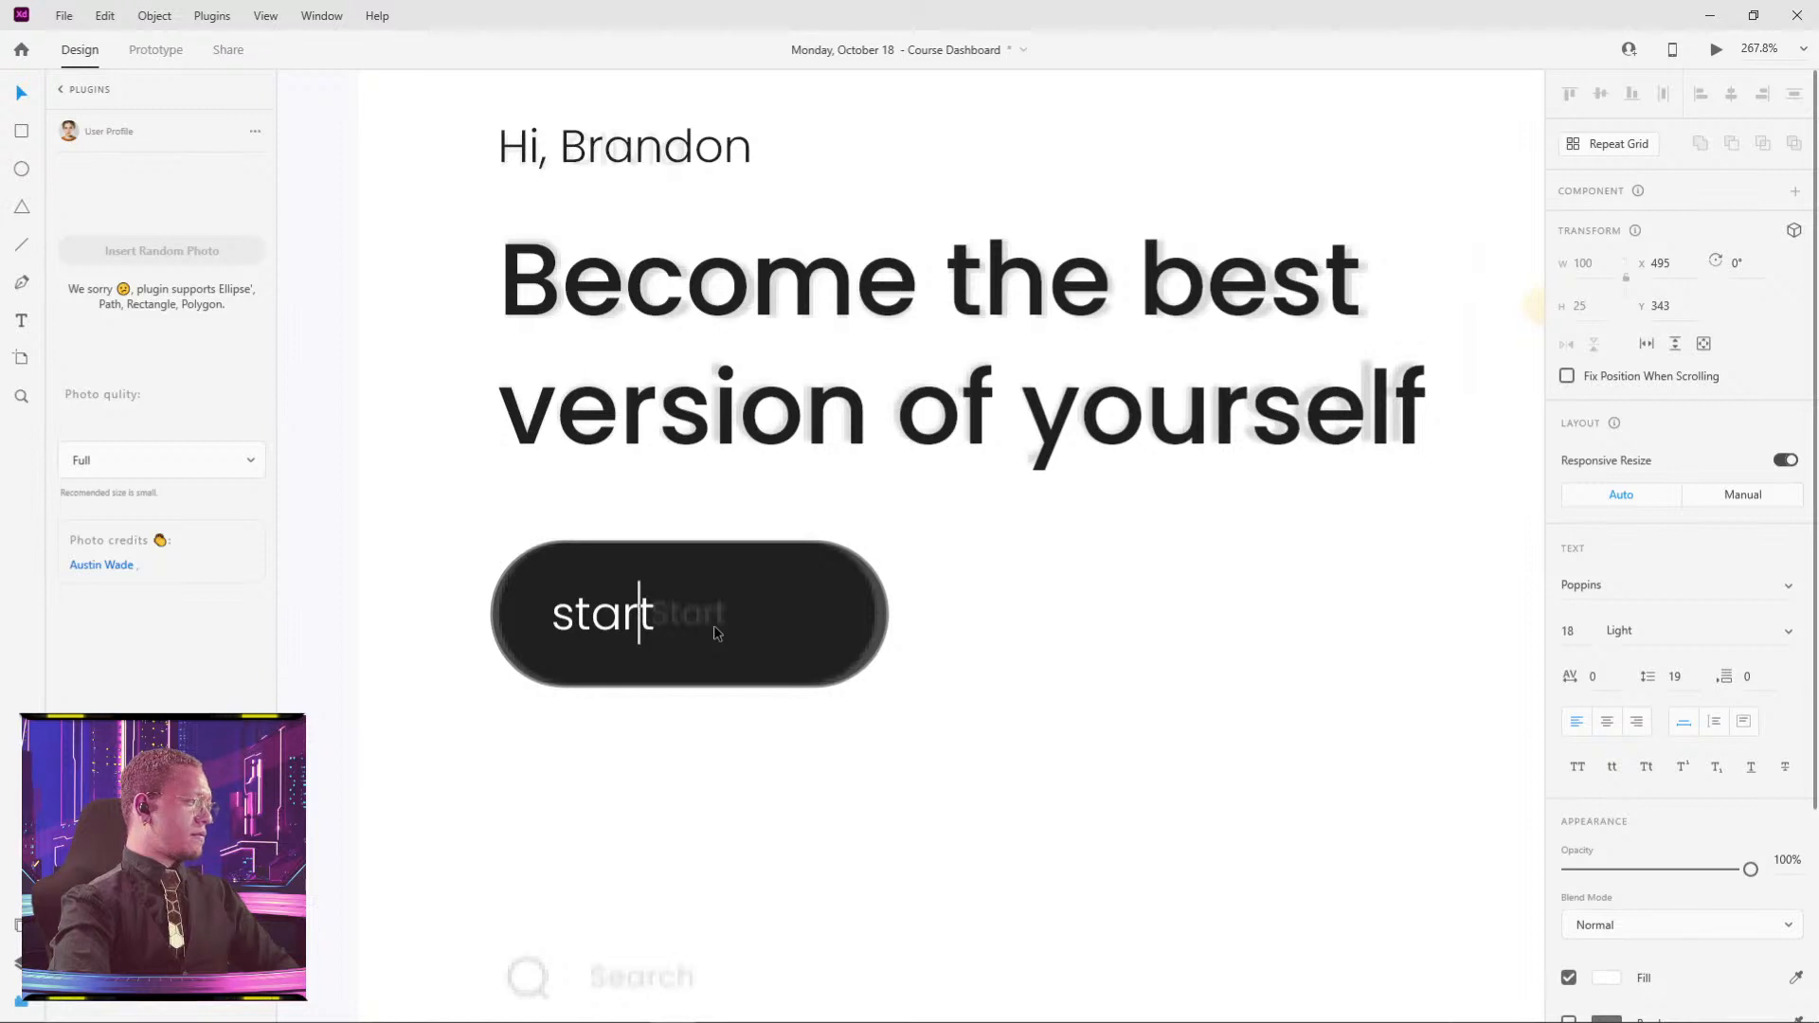
pyautogui.press('BackSpace')
pyautogui.write('S')
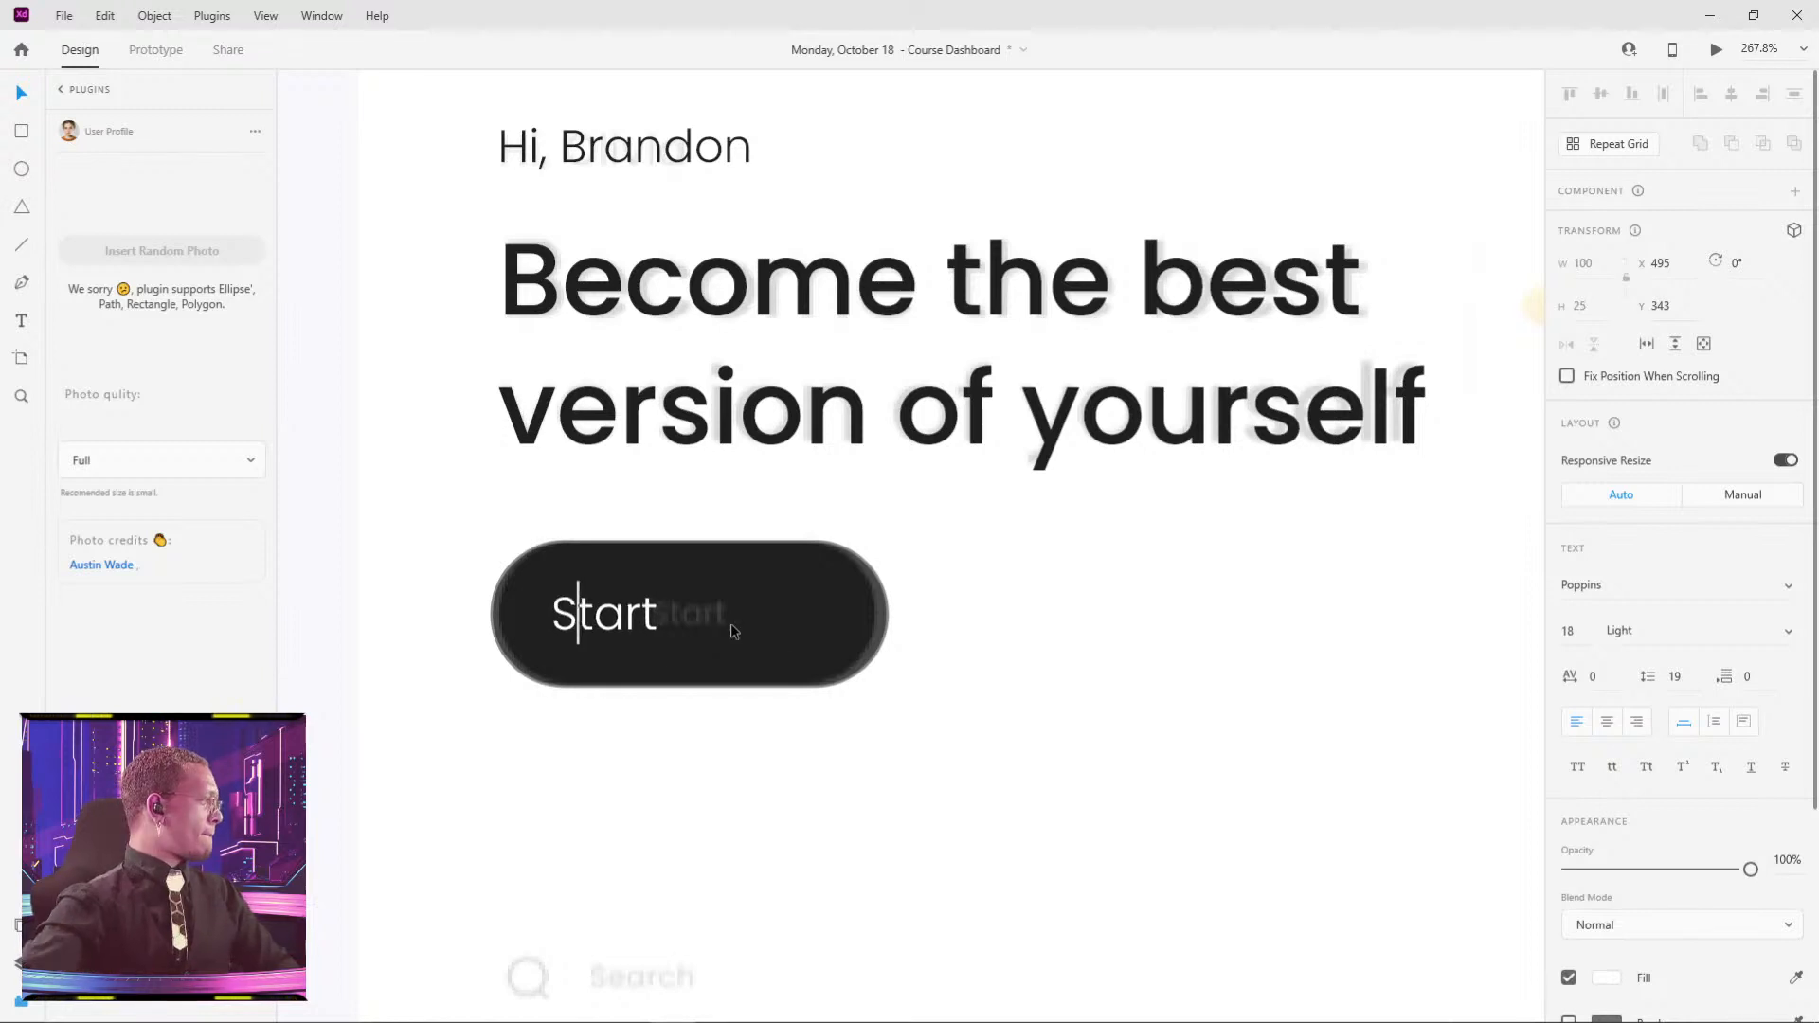
pyautogui.press('Escape')
pyautogui.moveTo(611, 635); pyautogui.dragTo(689, 631)
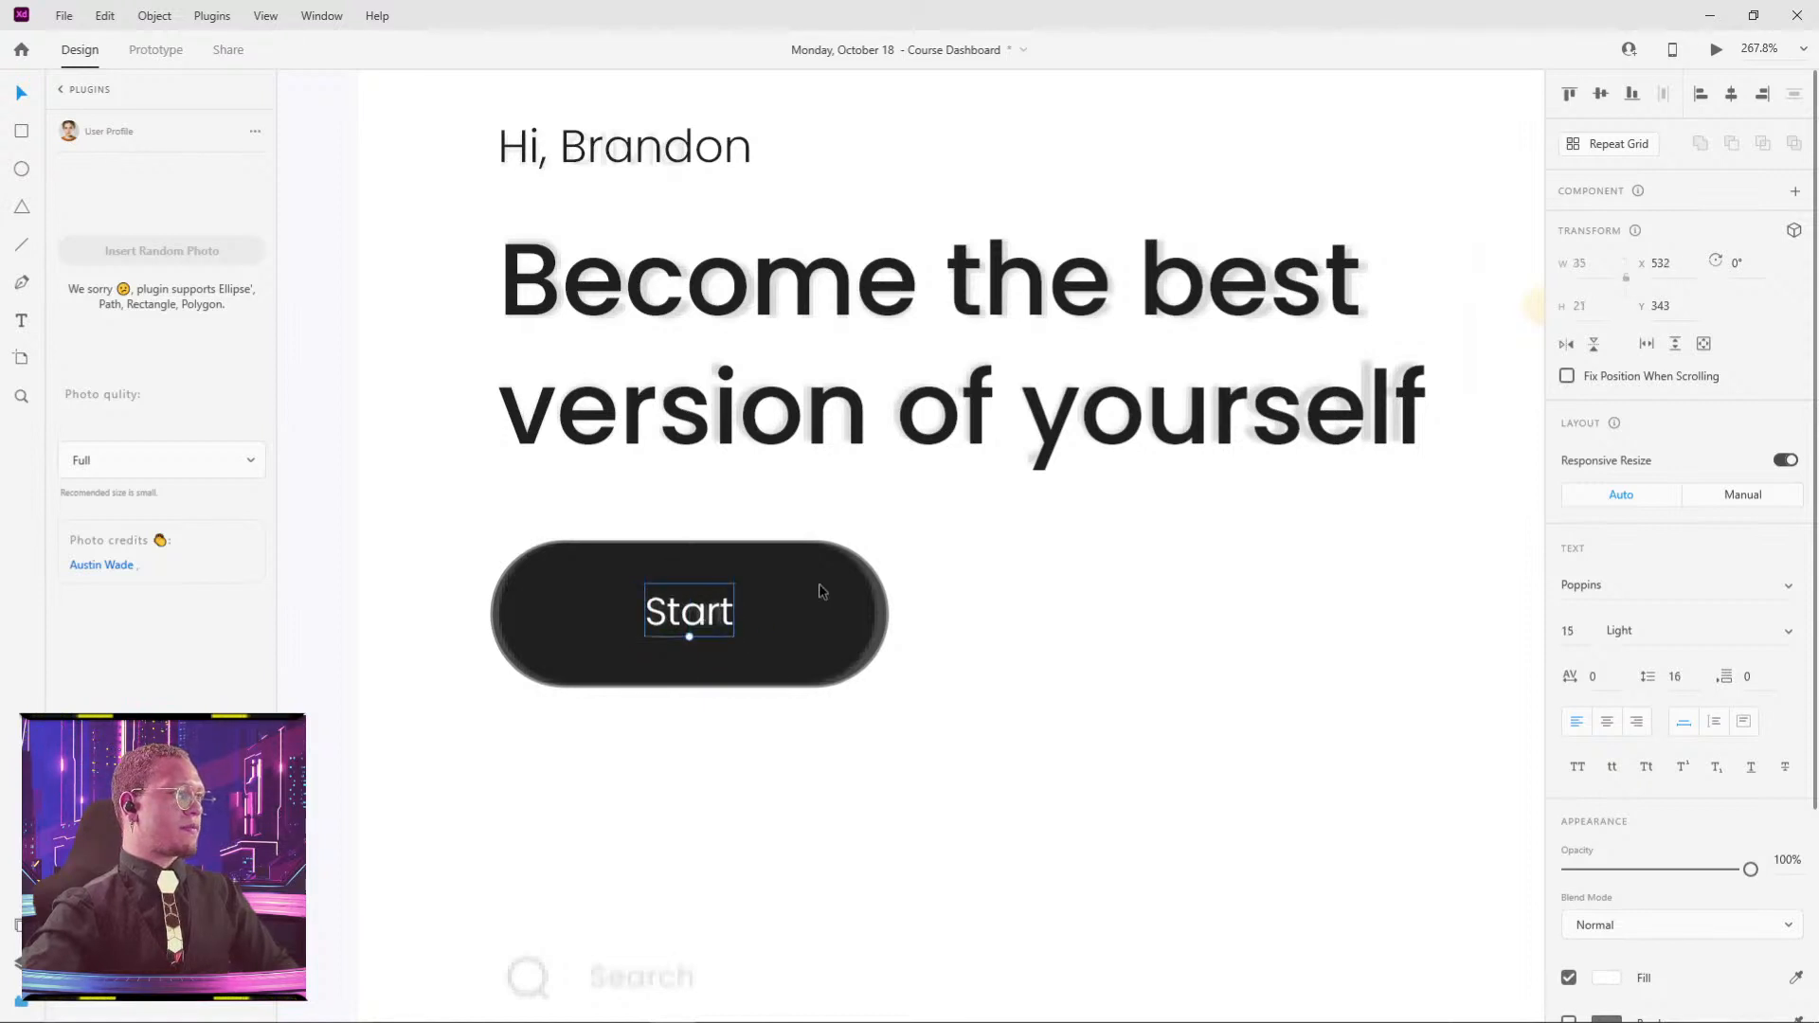
pyautogui.hotkey('ctrl', 'a')
pyautogui.scroll(-10, 1031, 545)
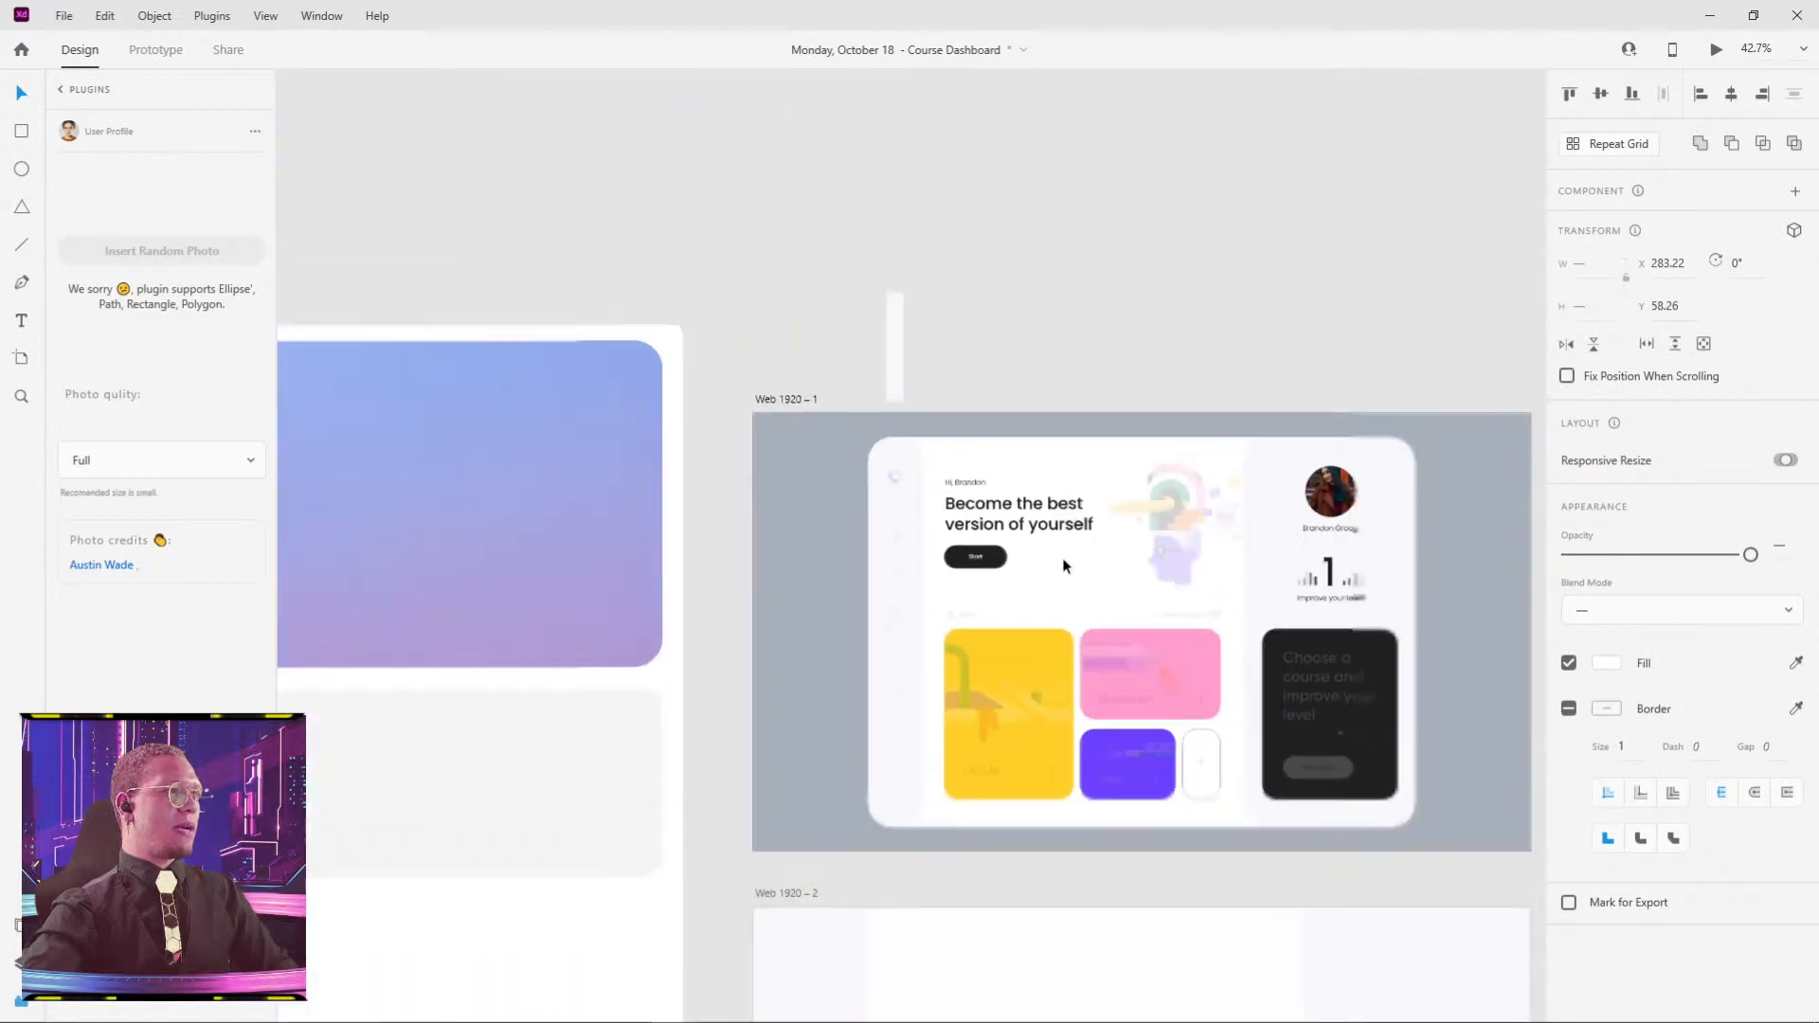
pyautogui.moveTo(897, 549); pyautogui.dragTo(957, 703)
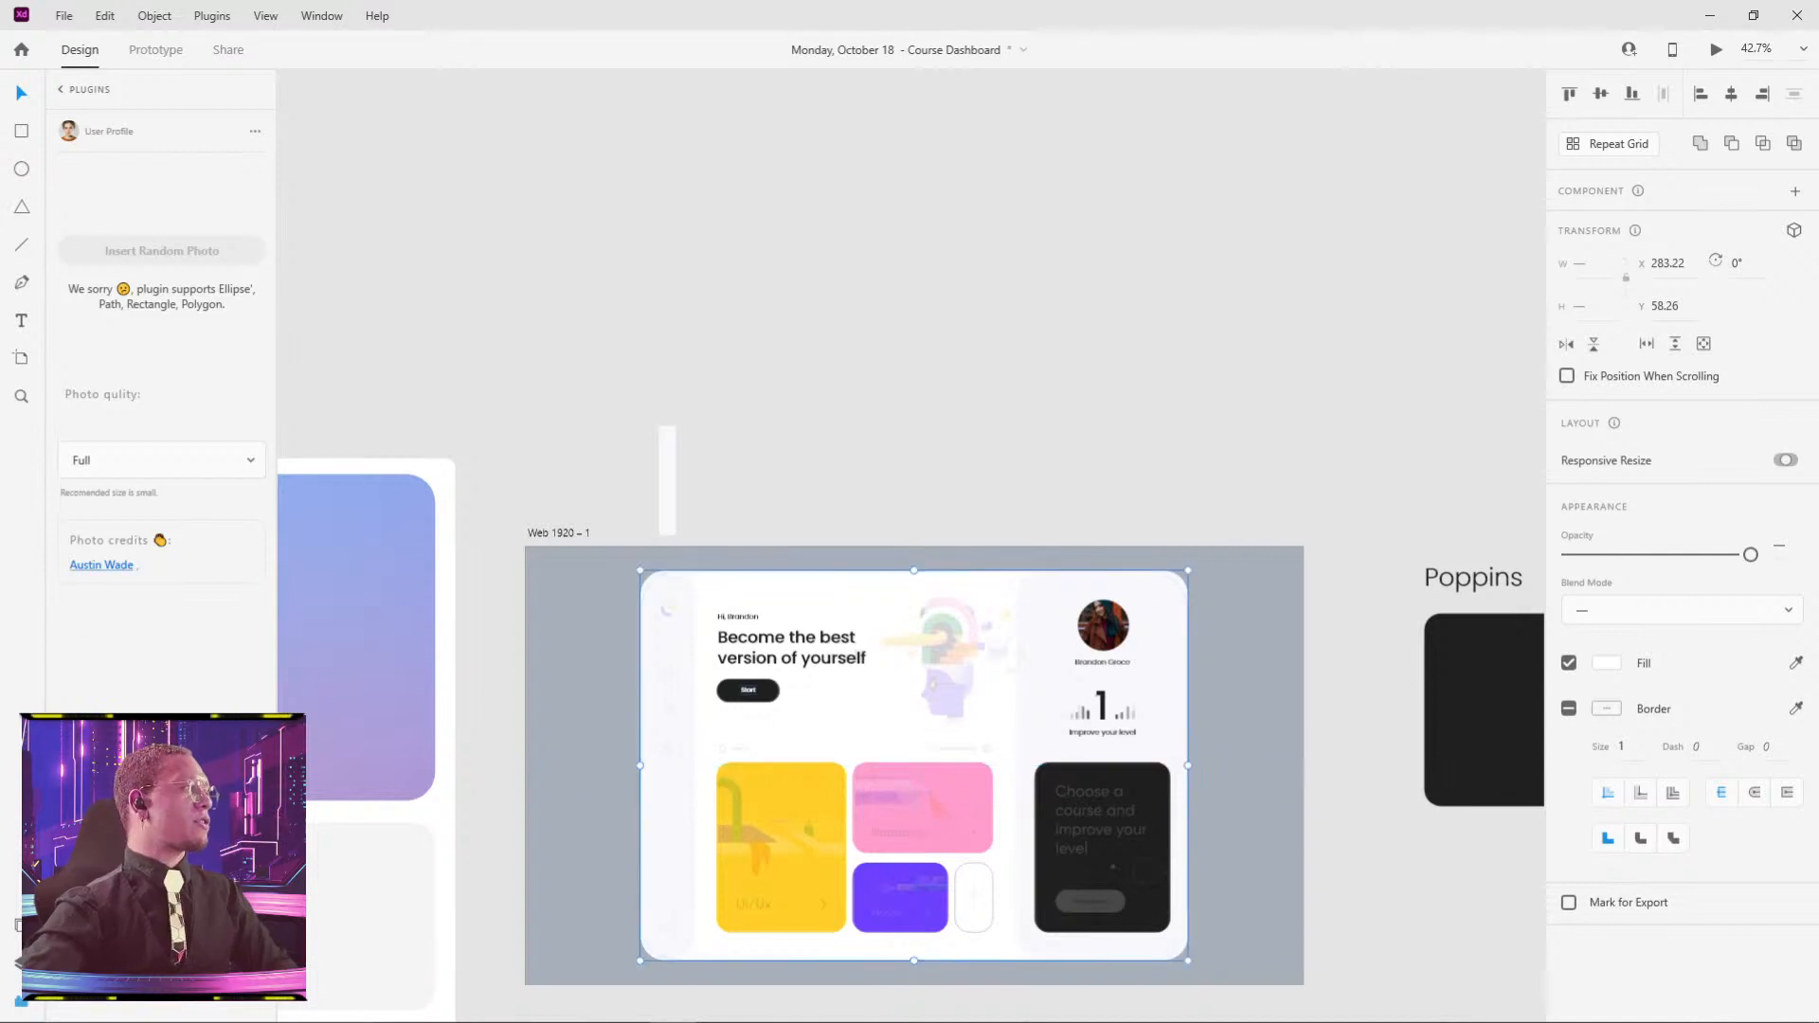
pyautogui.click(20, 963)
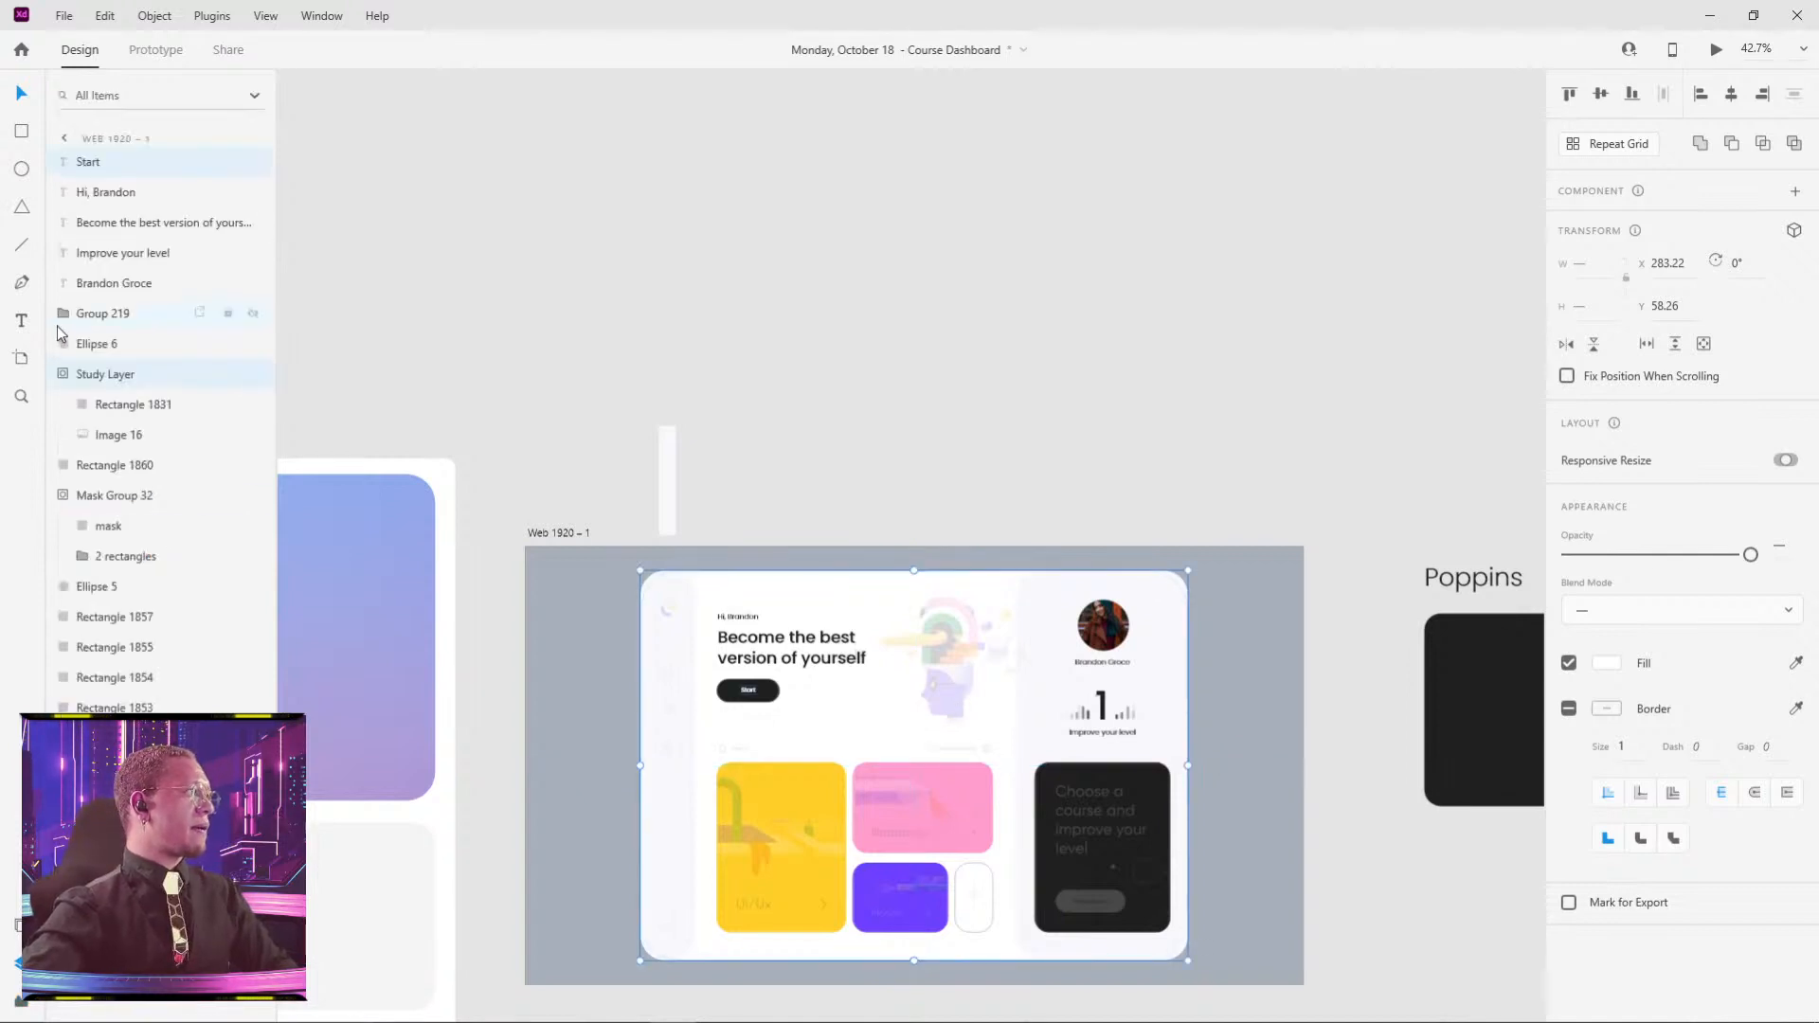
pyautogui.click(997, 349)
pyautogui.click(948, 707)
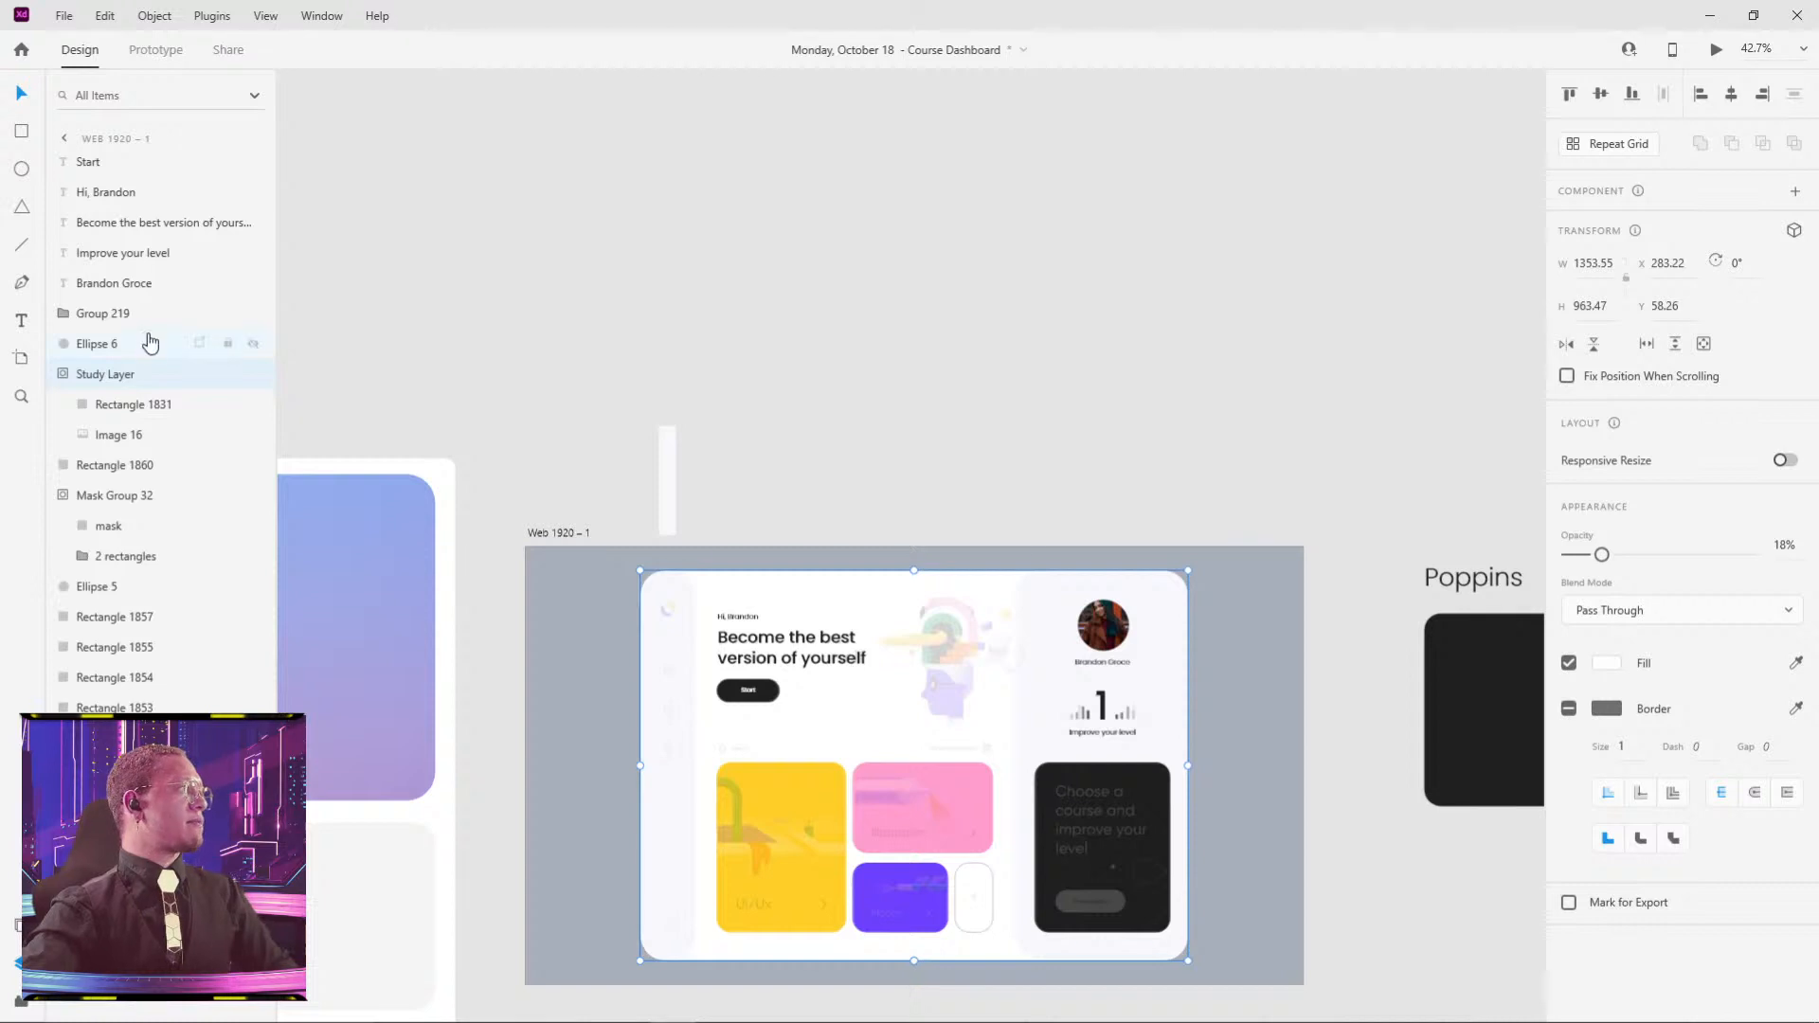
pyautogui.hotkey('ctrl', 'shift', '[')
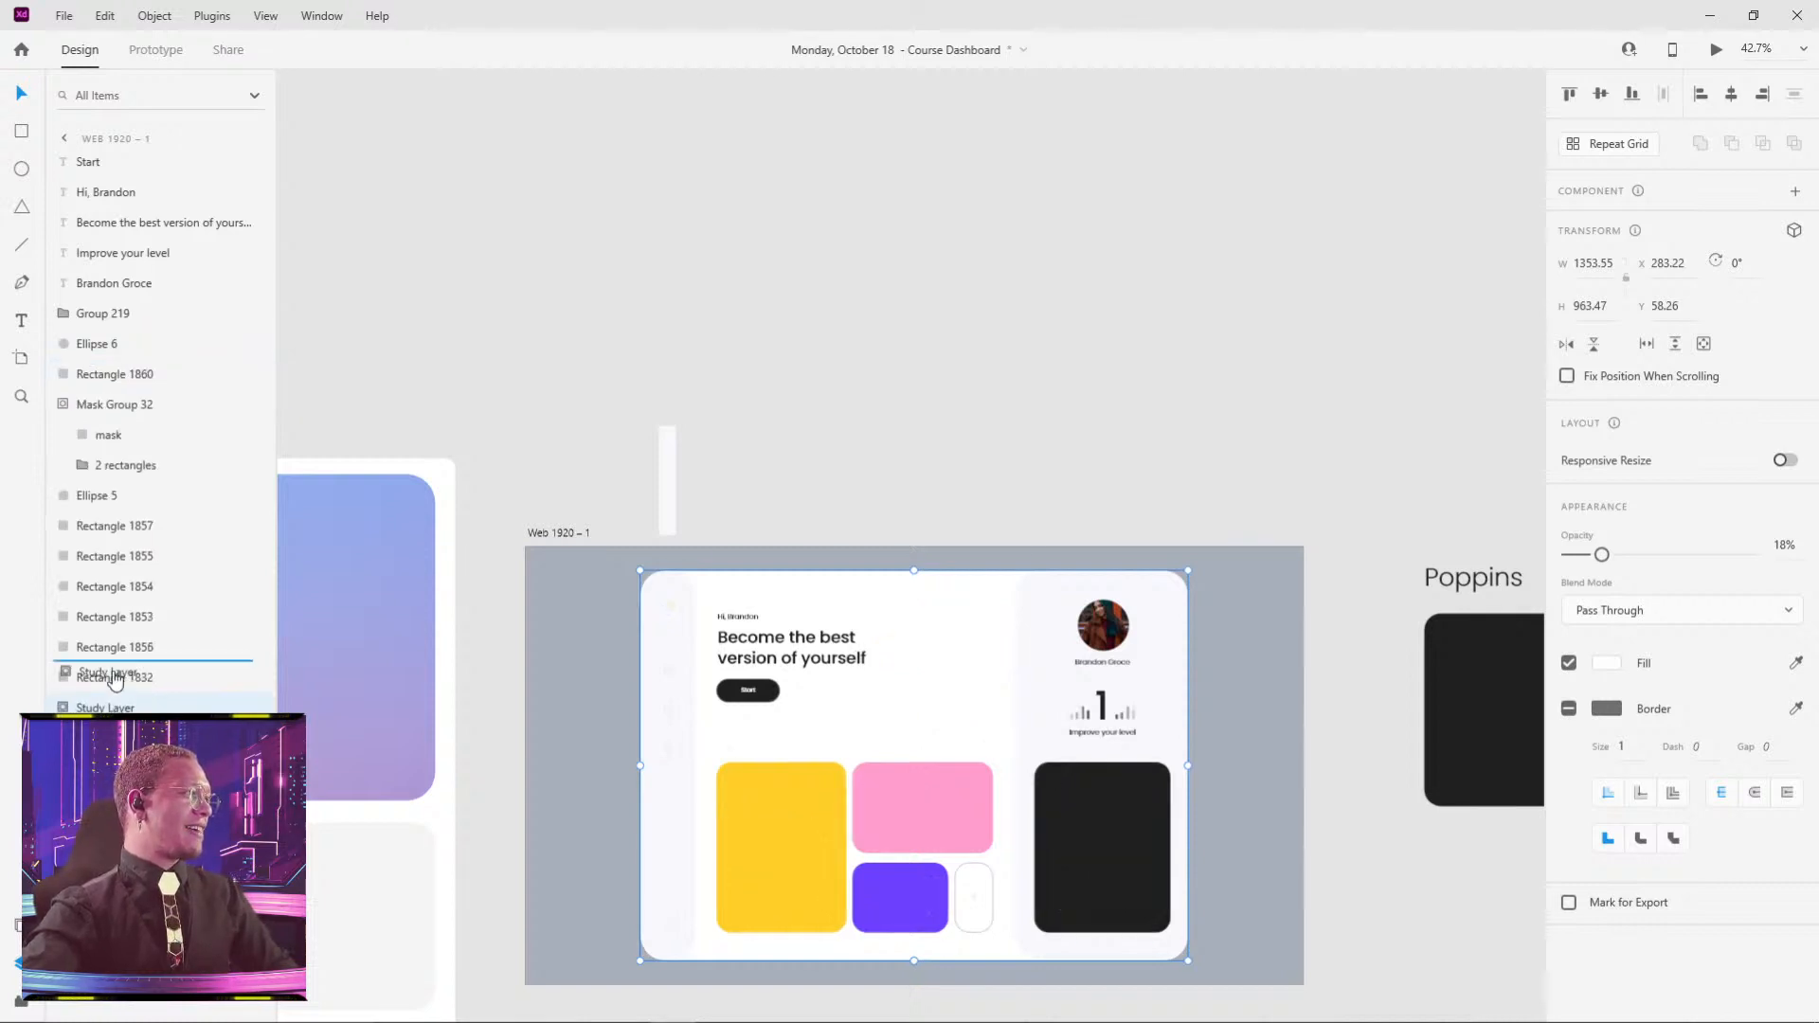
pyautogui.moveTo(115, 678); pyautogui.dragTo(118, 674)
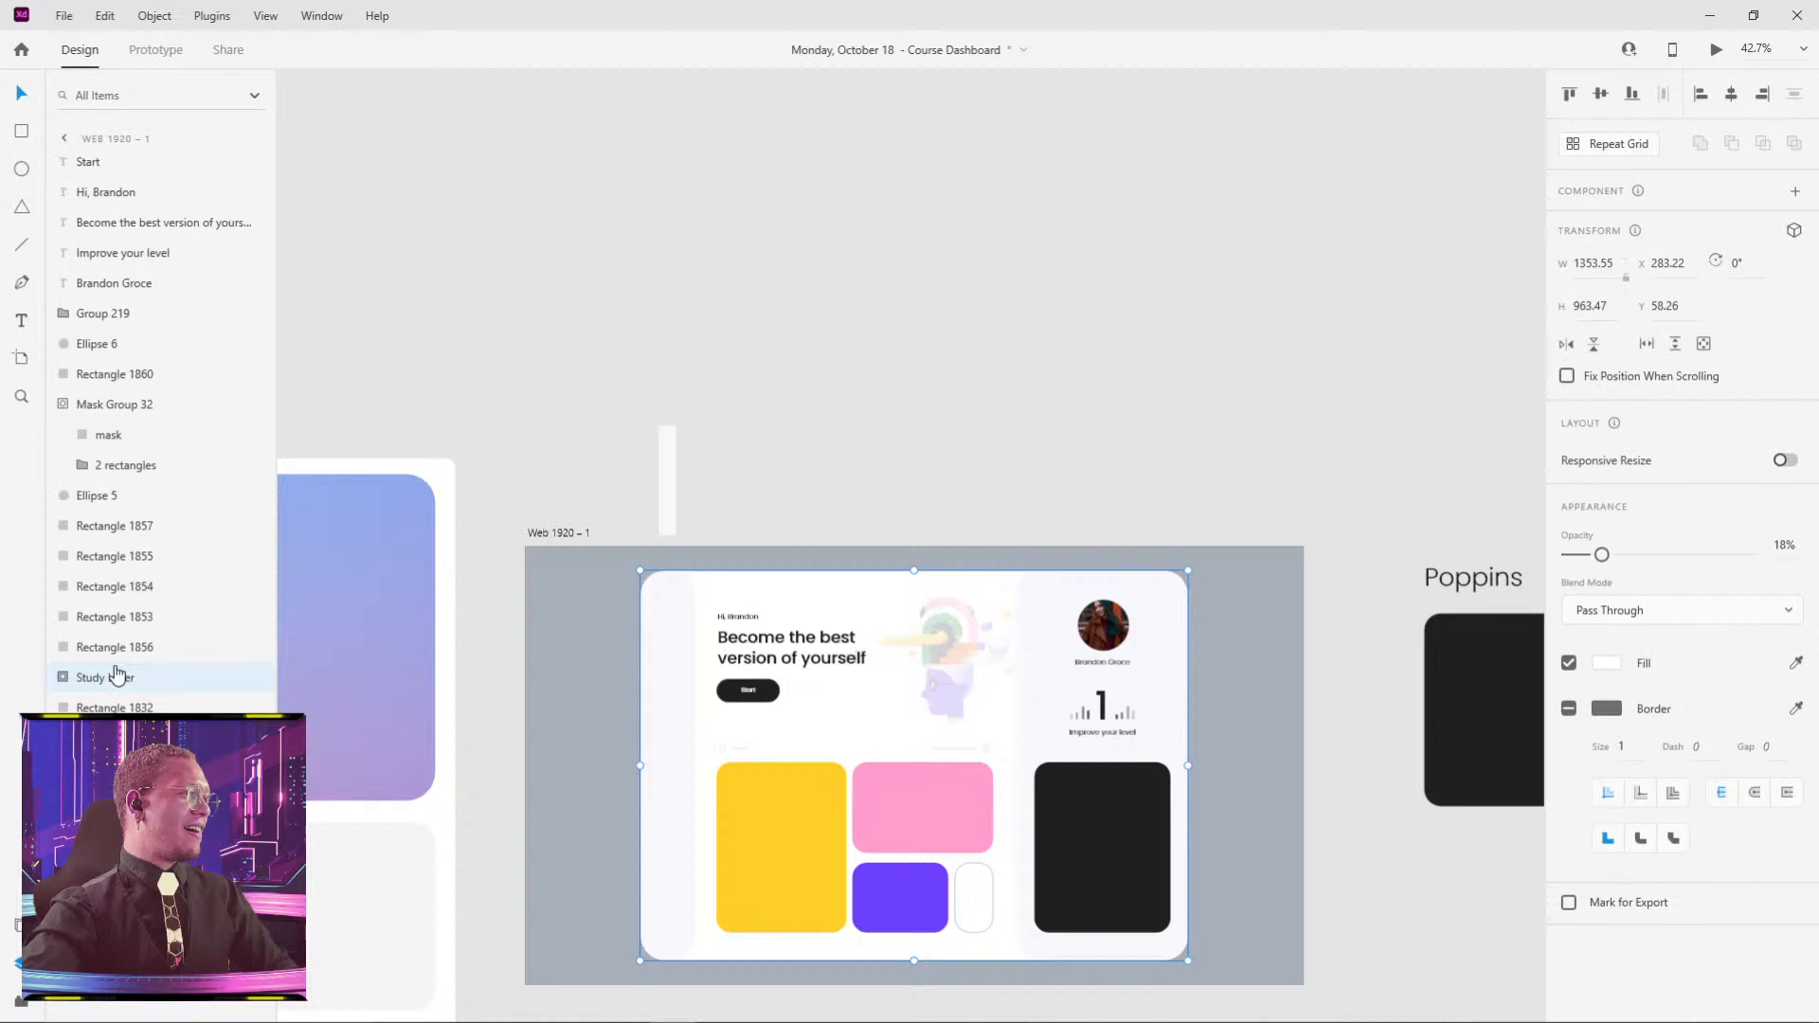
pyautogui.click(932, 499)
pyautogui.scroll(3, 885, 780)
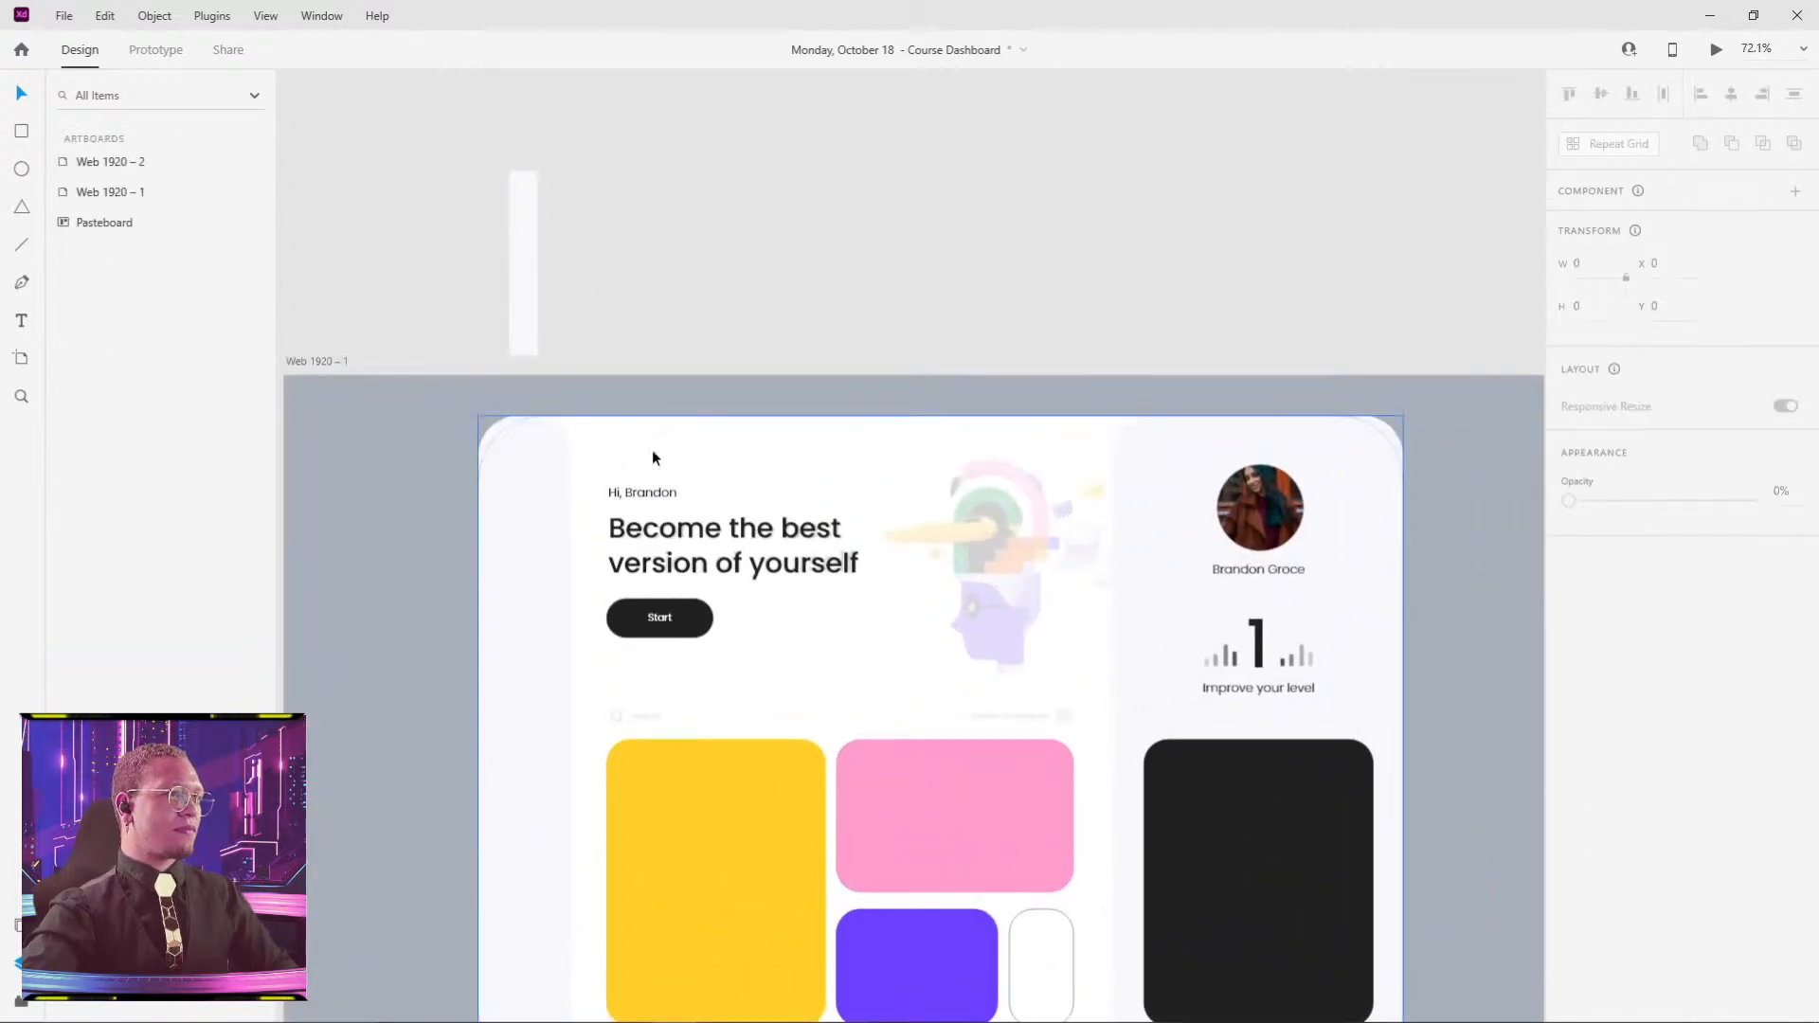
pyautogui.moveTo(1003, 759); pyautogui.dragTo(956, 554)
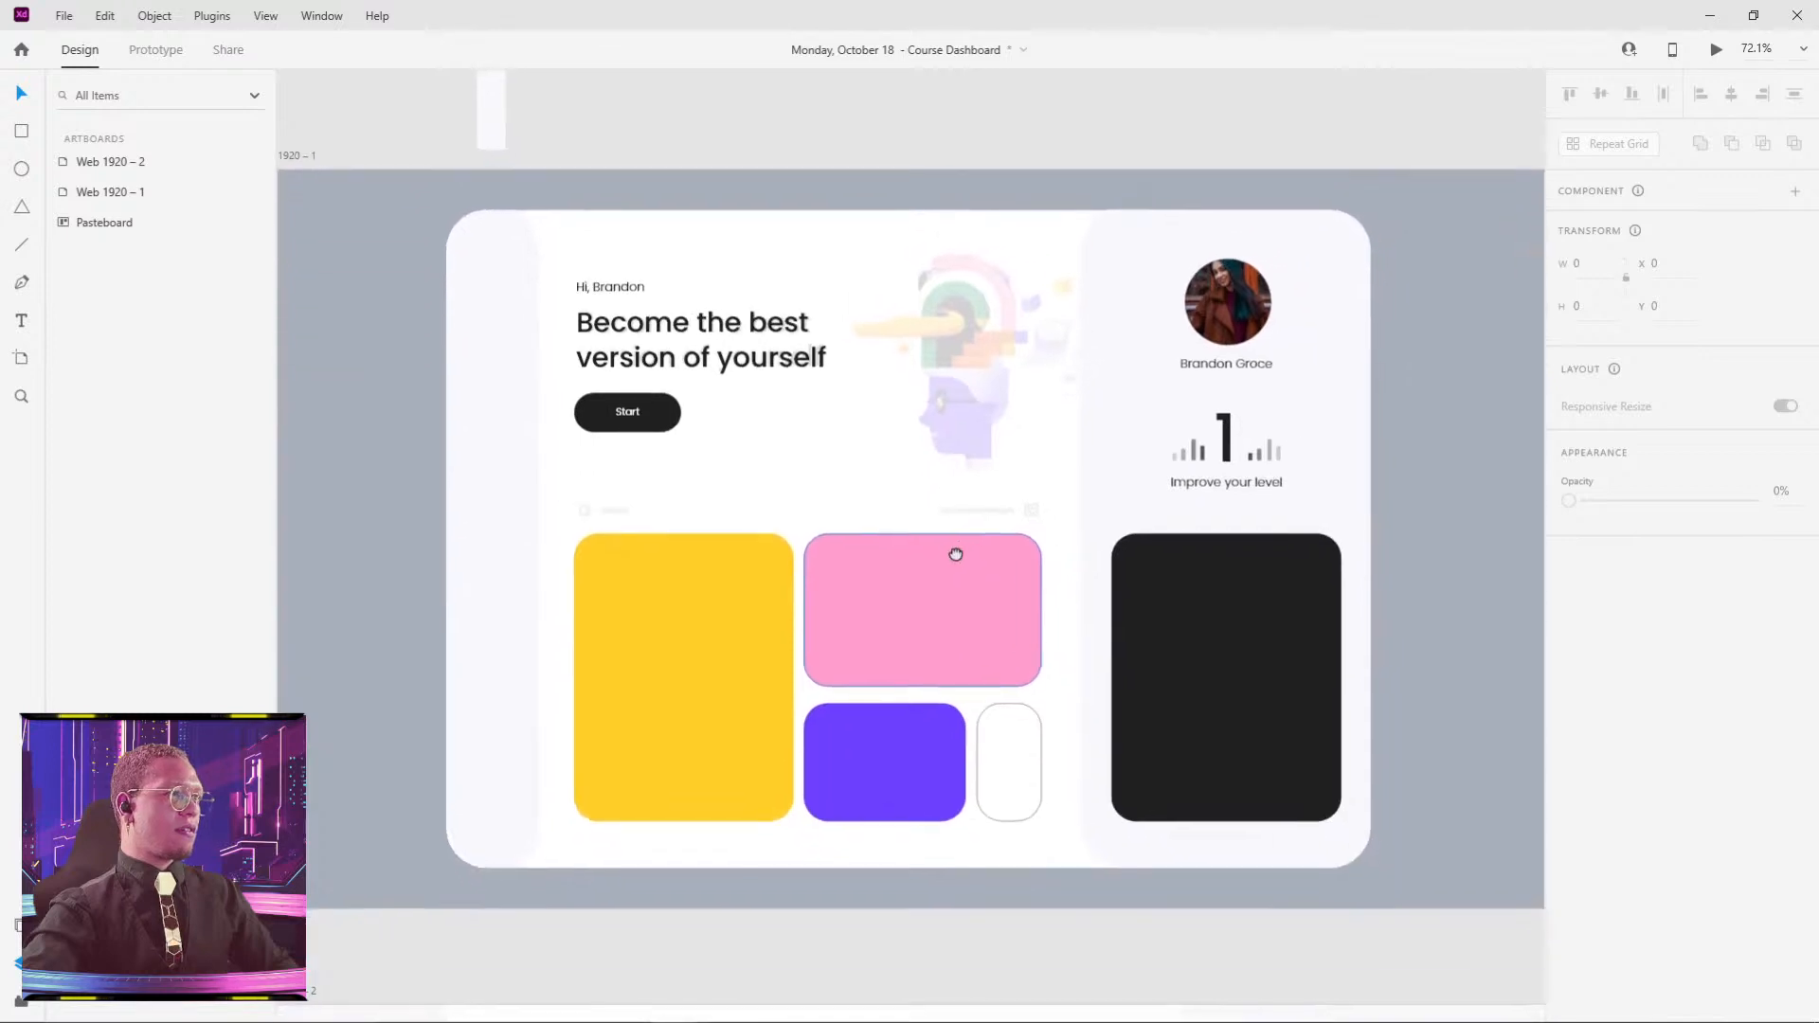
pyautogui.scroll(-3, 858, 559)
# - Drag the head illustration beside the hero heading and shrink it to about 339×298
pyautogui.scroll(-2, 1273, 622)
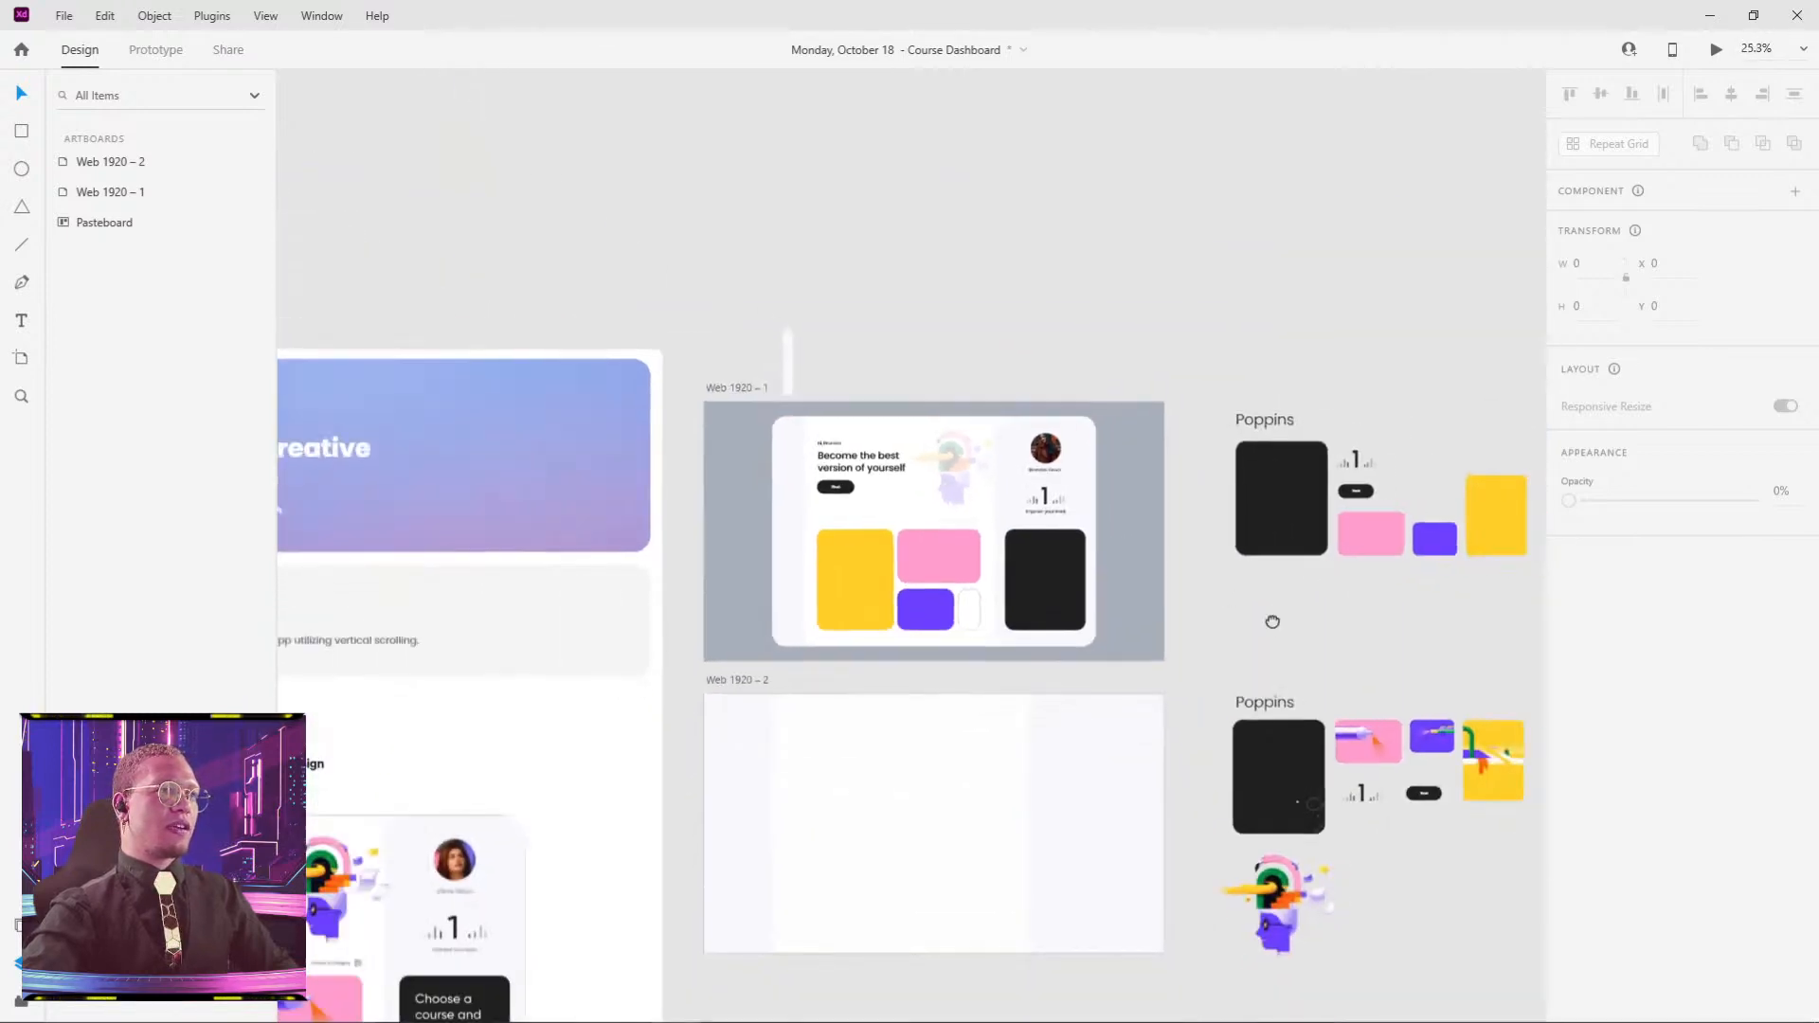
pyautogui.moveTo(1272, 622); pyautogui.dragTo(888, 435)
pyautogui.moveTo(890, 763); pyautogui.dragTo(566, 313)
pyautogui.scroll(5, 540, 293)
pyautogui.scroll(1, 637, 524)
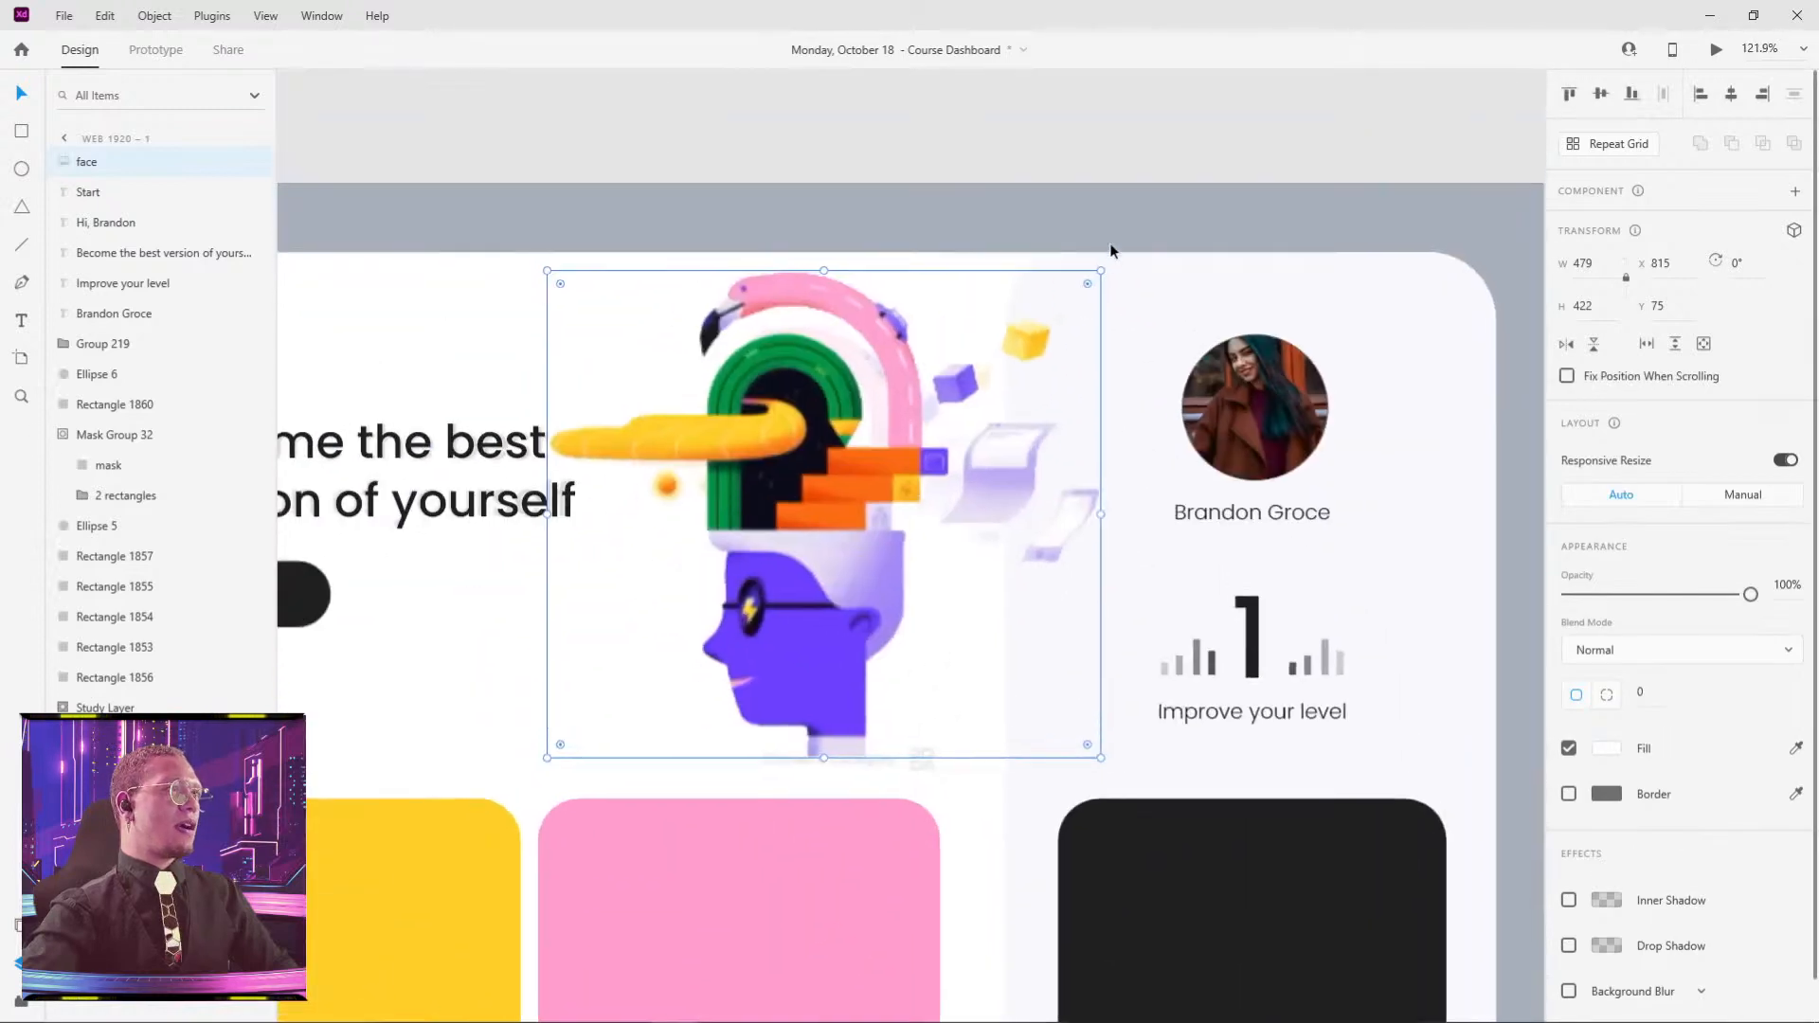
pyautogui.moveTo(1100, 272); pyautogui.dragTo(1029, 334)
pyautogui.moveTo(841, 486); pyautogui.dragTo(834, 491)
# - Resize the head illustration to 321×284 and nudge it slightly down into place
pyautogui.click(959, 276)
pyautogui.click(667, 361)
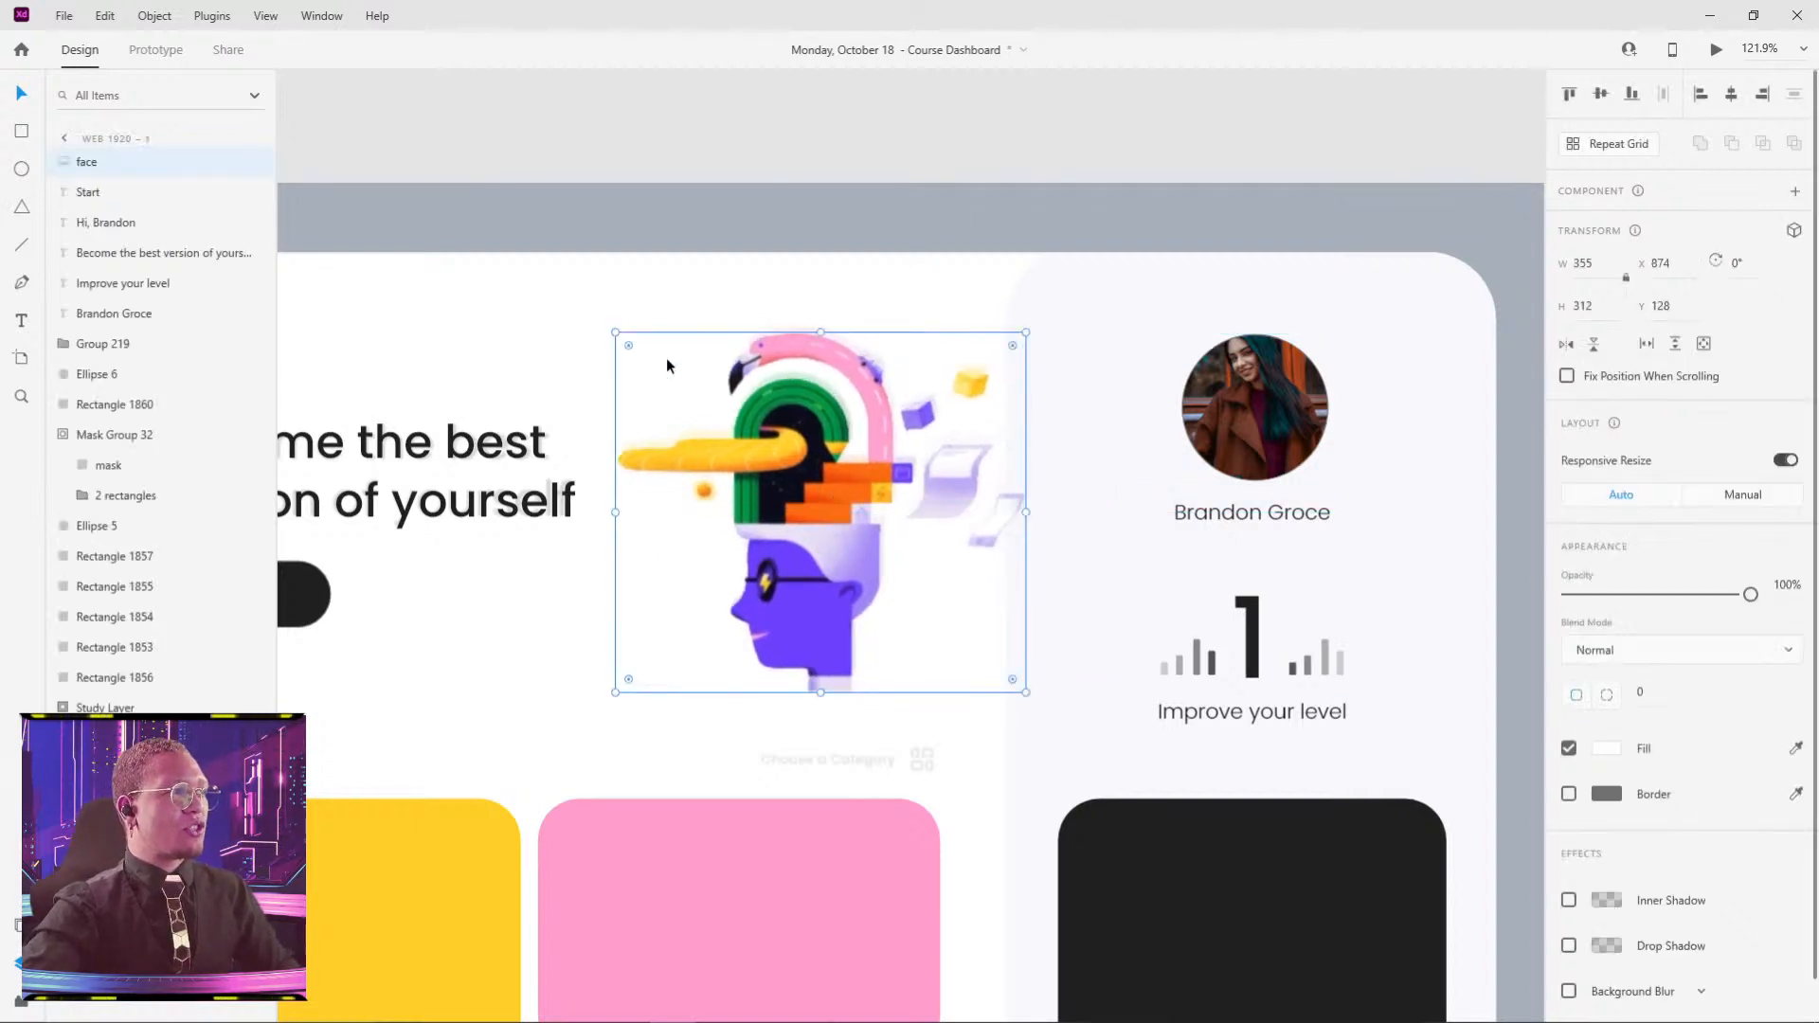
pyautogui.moveTo(616, 332); pyautogui.dragTo(638, 345)
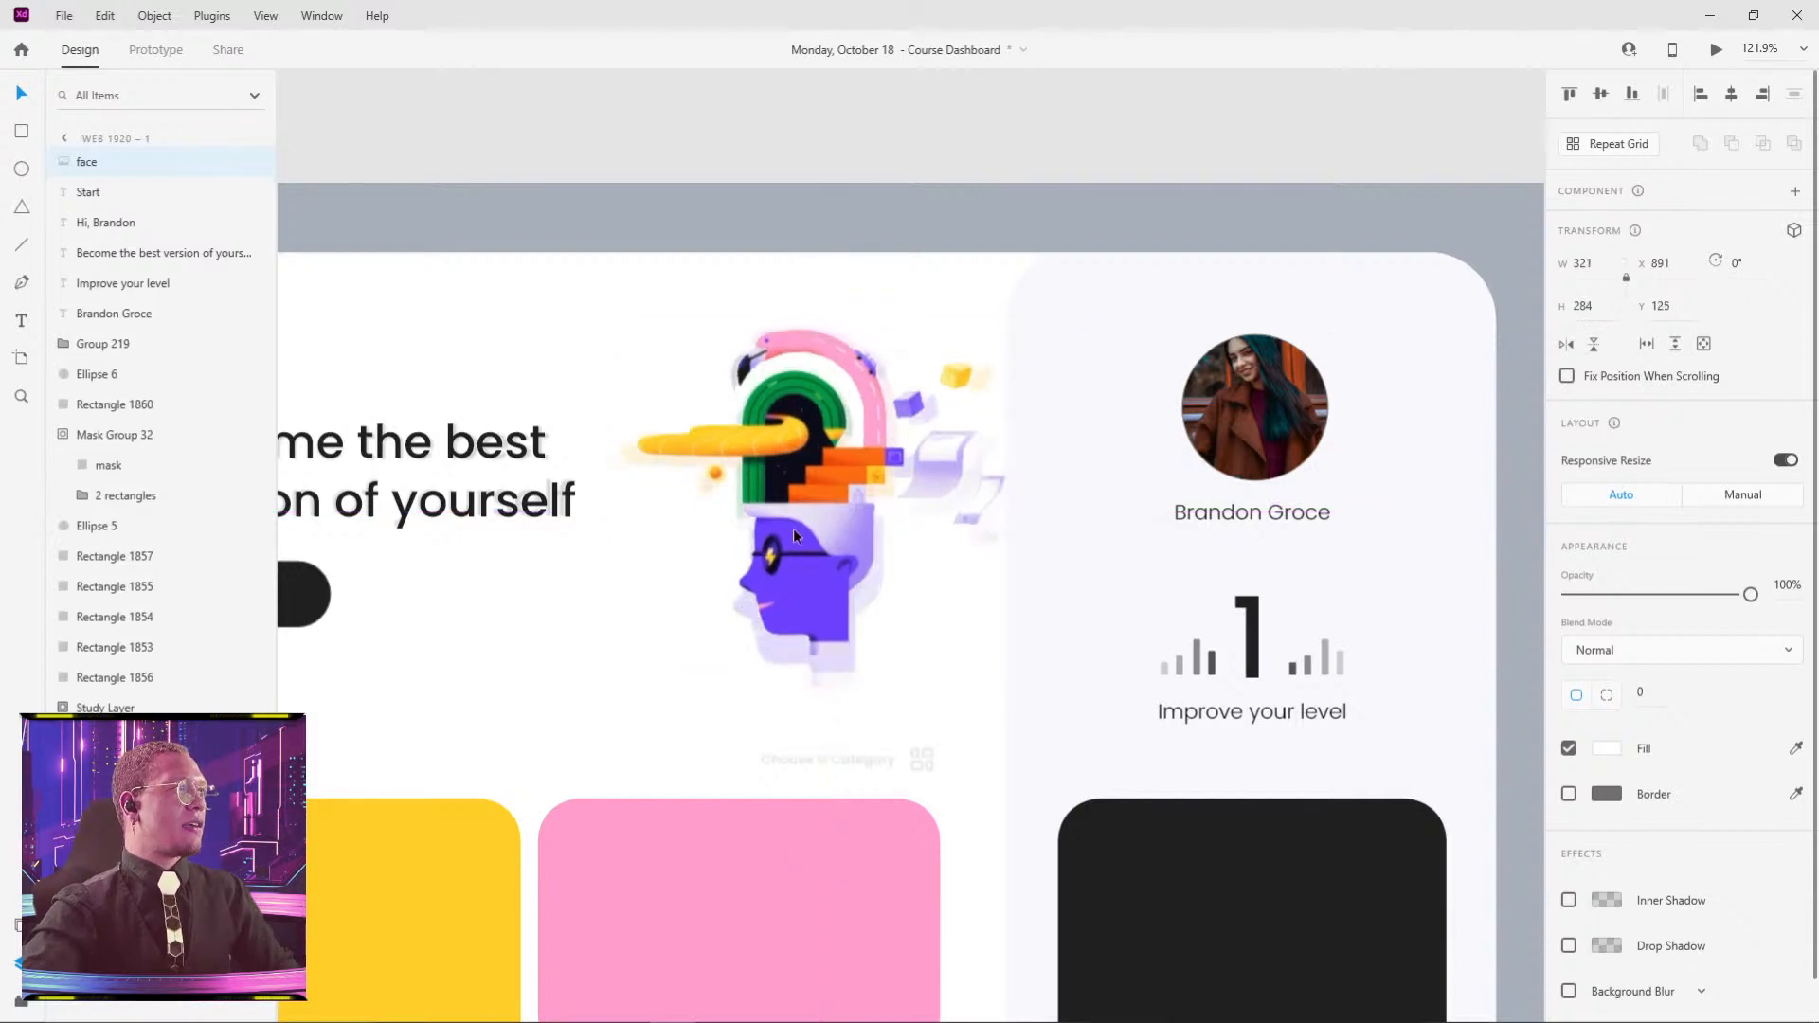
pyautogui.moveTo(793, 526); pyautogui.dragTo(798, 538)
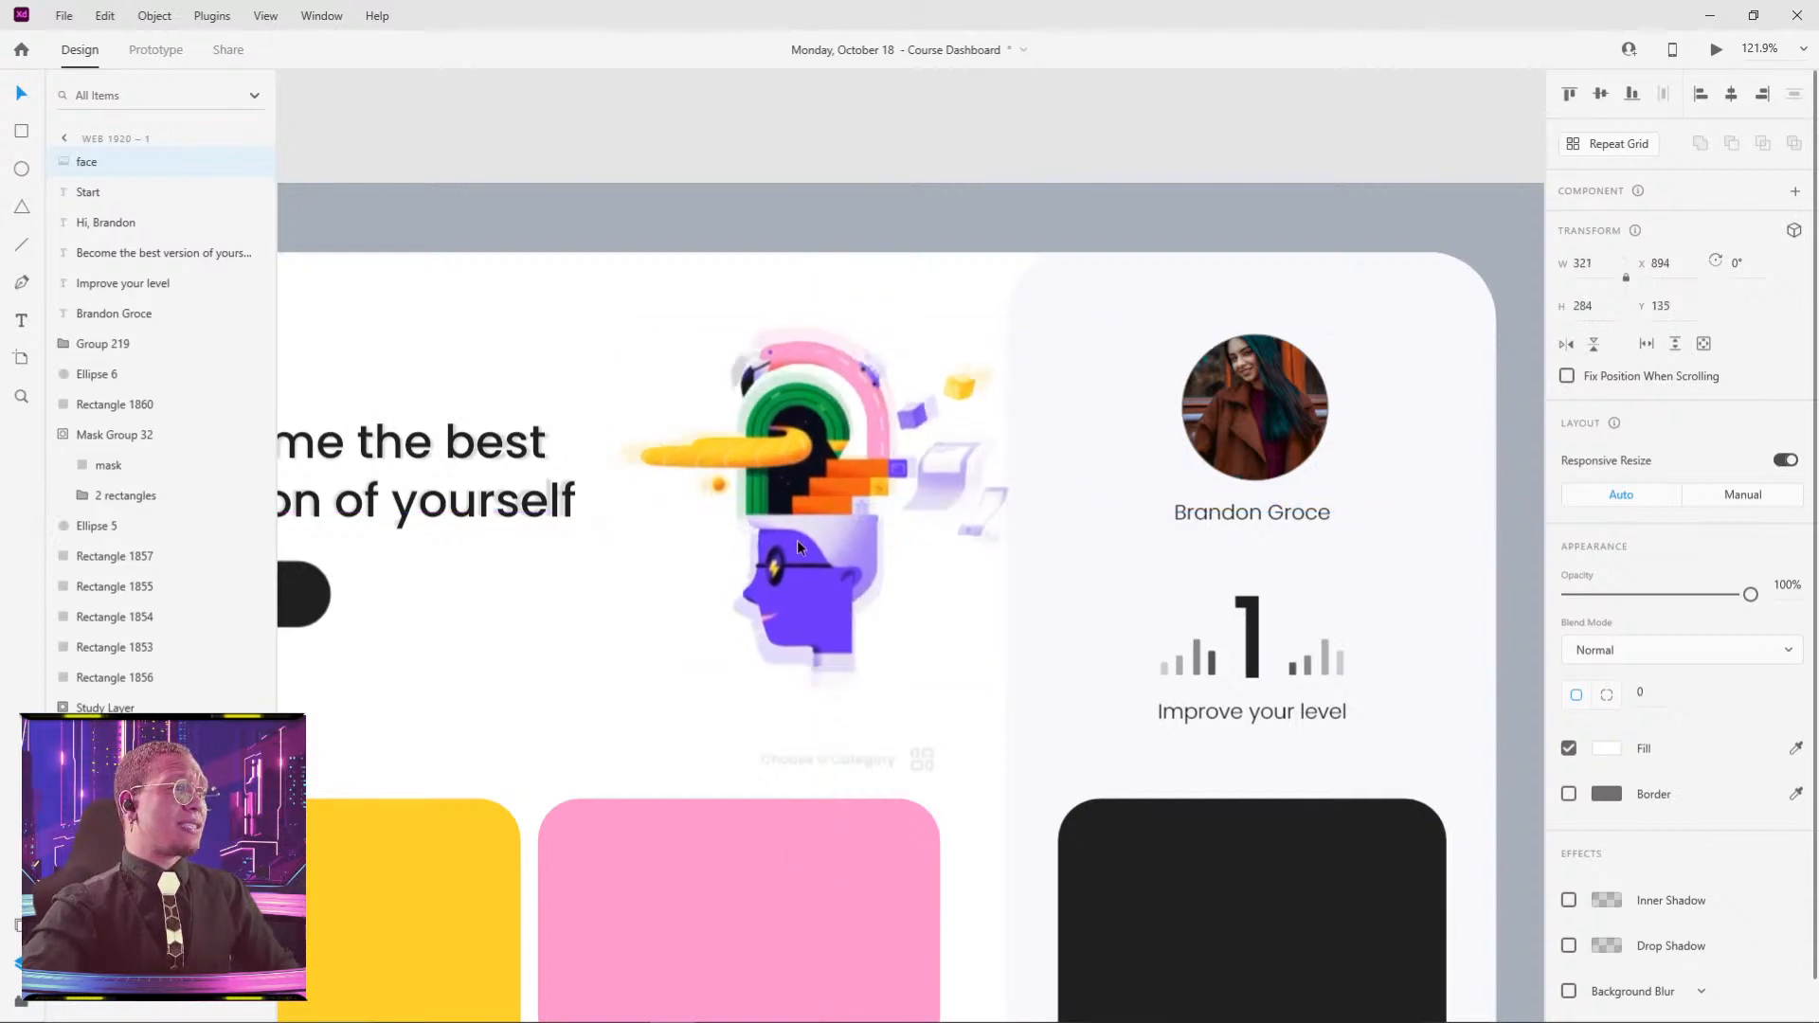
pyautogui.click(1039, 163)
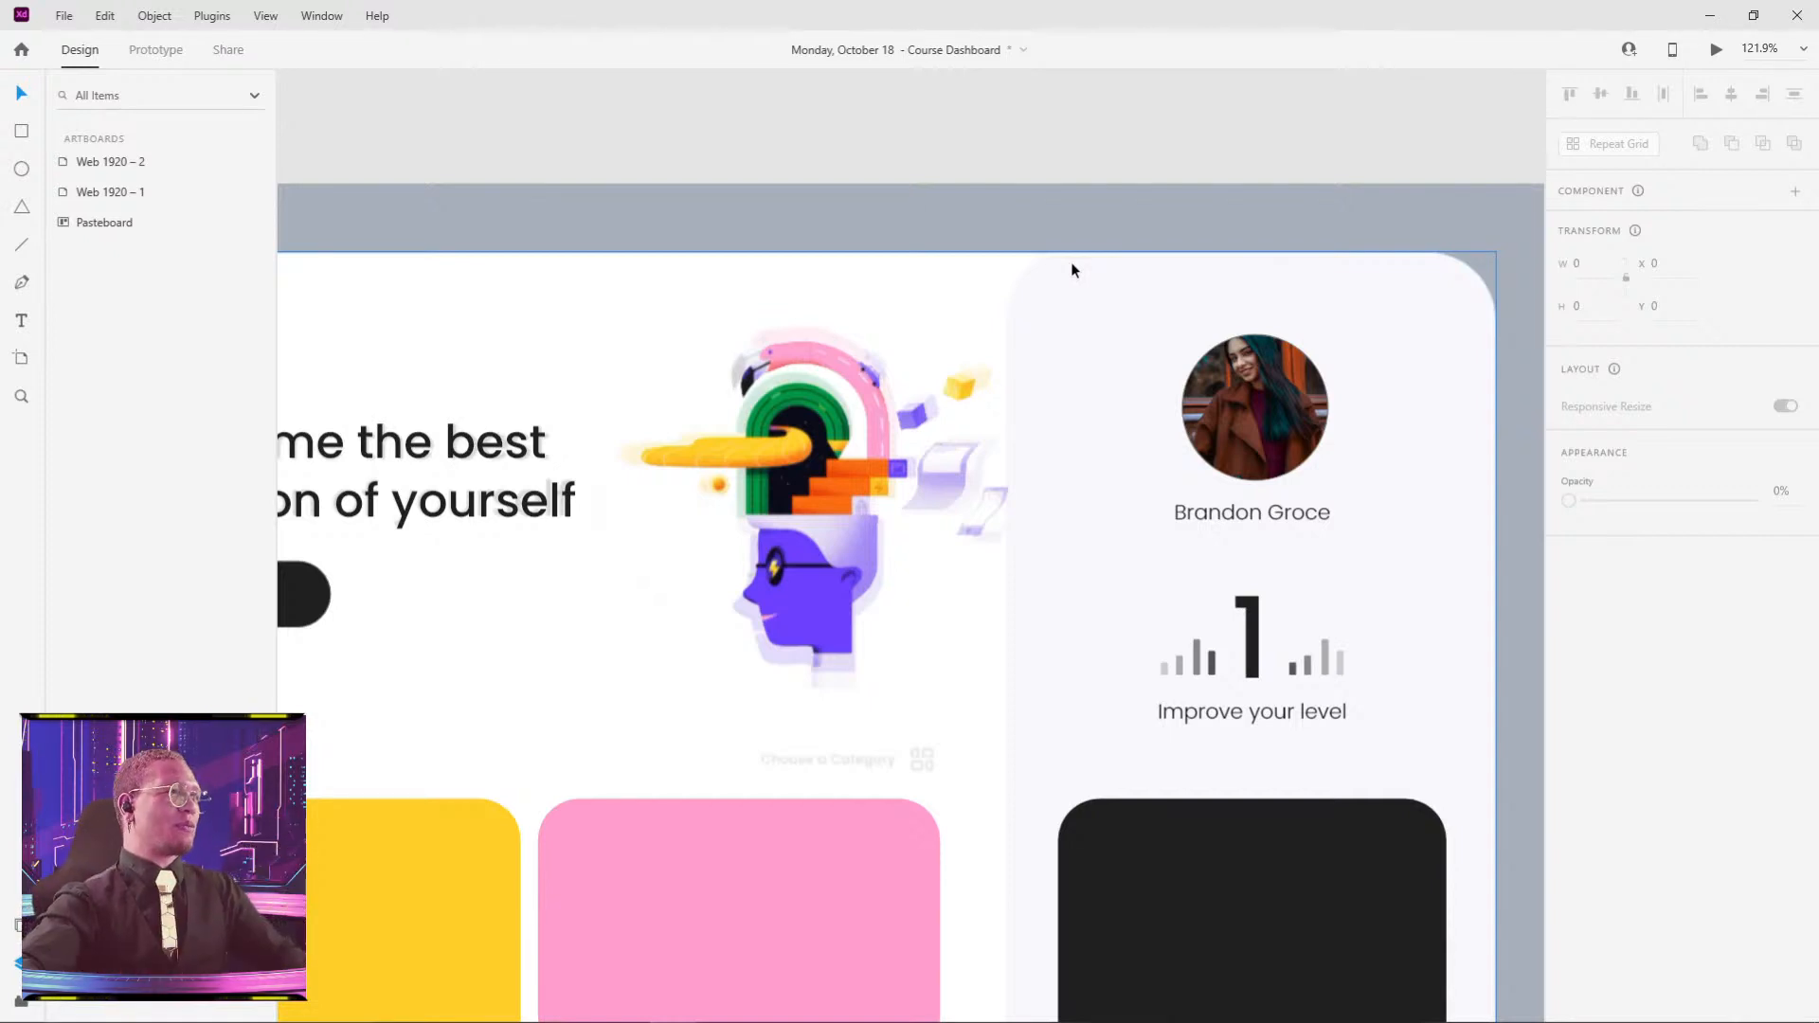
pyautogui.scroll(-3, 763, 609)
pyautogui.hscroll(-3, 663, 607)
pyautogui.scroll(2, 589, 587)
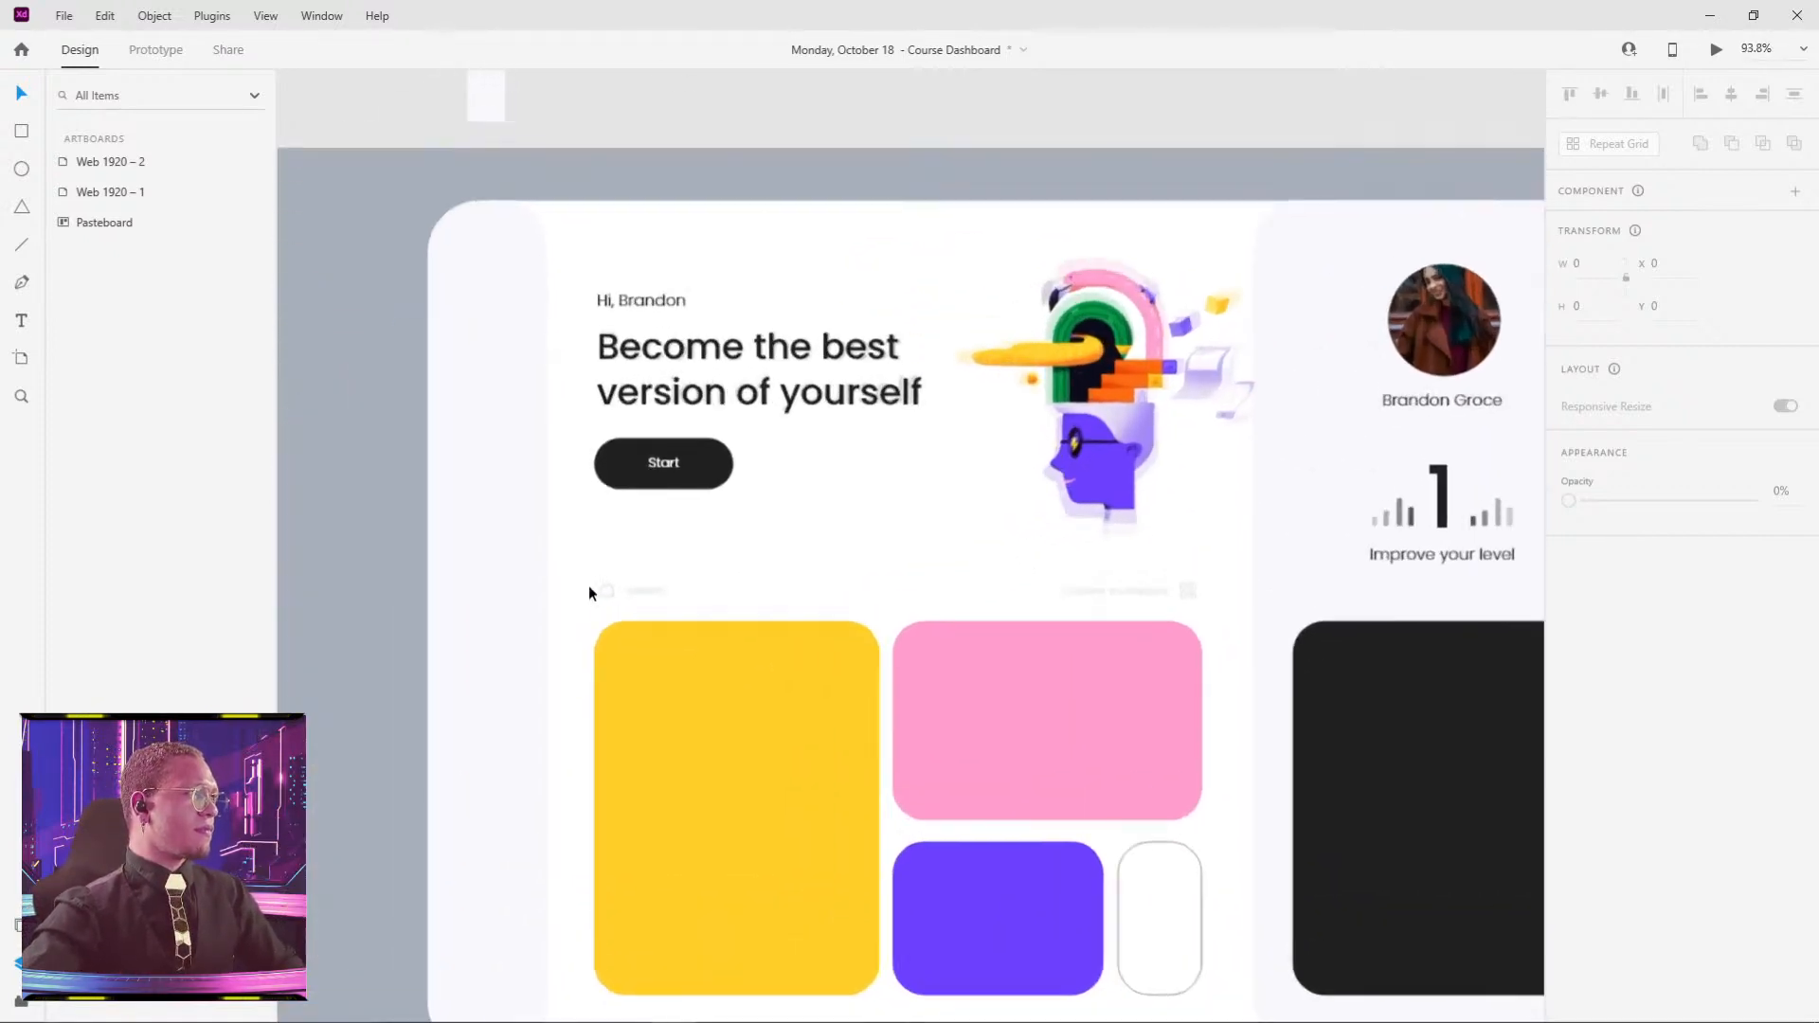
pyautogui.scroll(2, 589, 593)
# - Duplicate the greeting text above the cards as 'Search' at size 16 beside the search icon
pyautogui.click(651, 217)
pyautogui.moveTo(650, 216); pyautogui.dragTo(955, 569)
pyautogui.scroll(5, 651, 620)
pyautogui.doubleClick(956, 569)
pyautogui.write('Se')
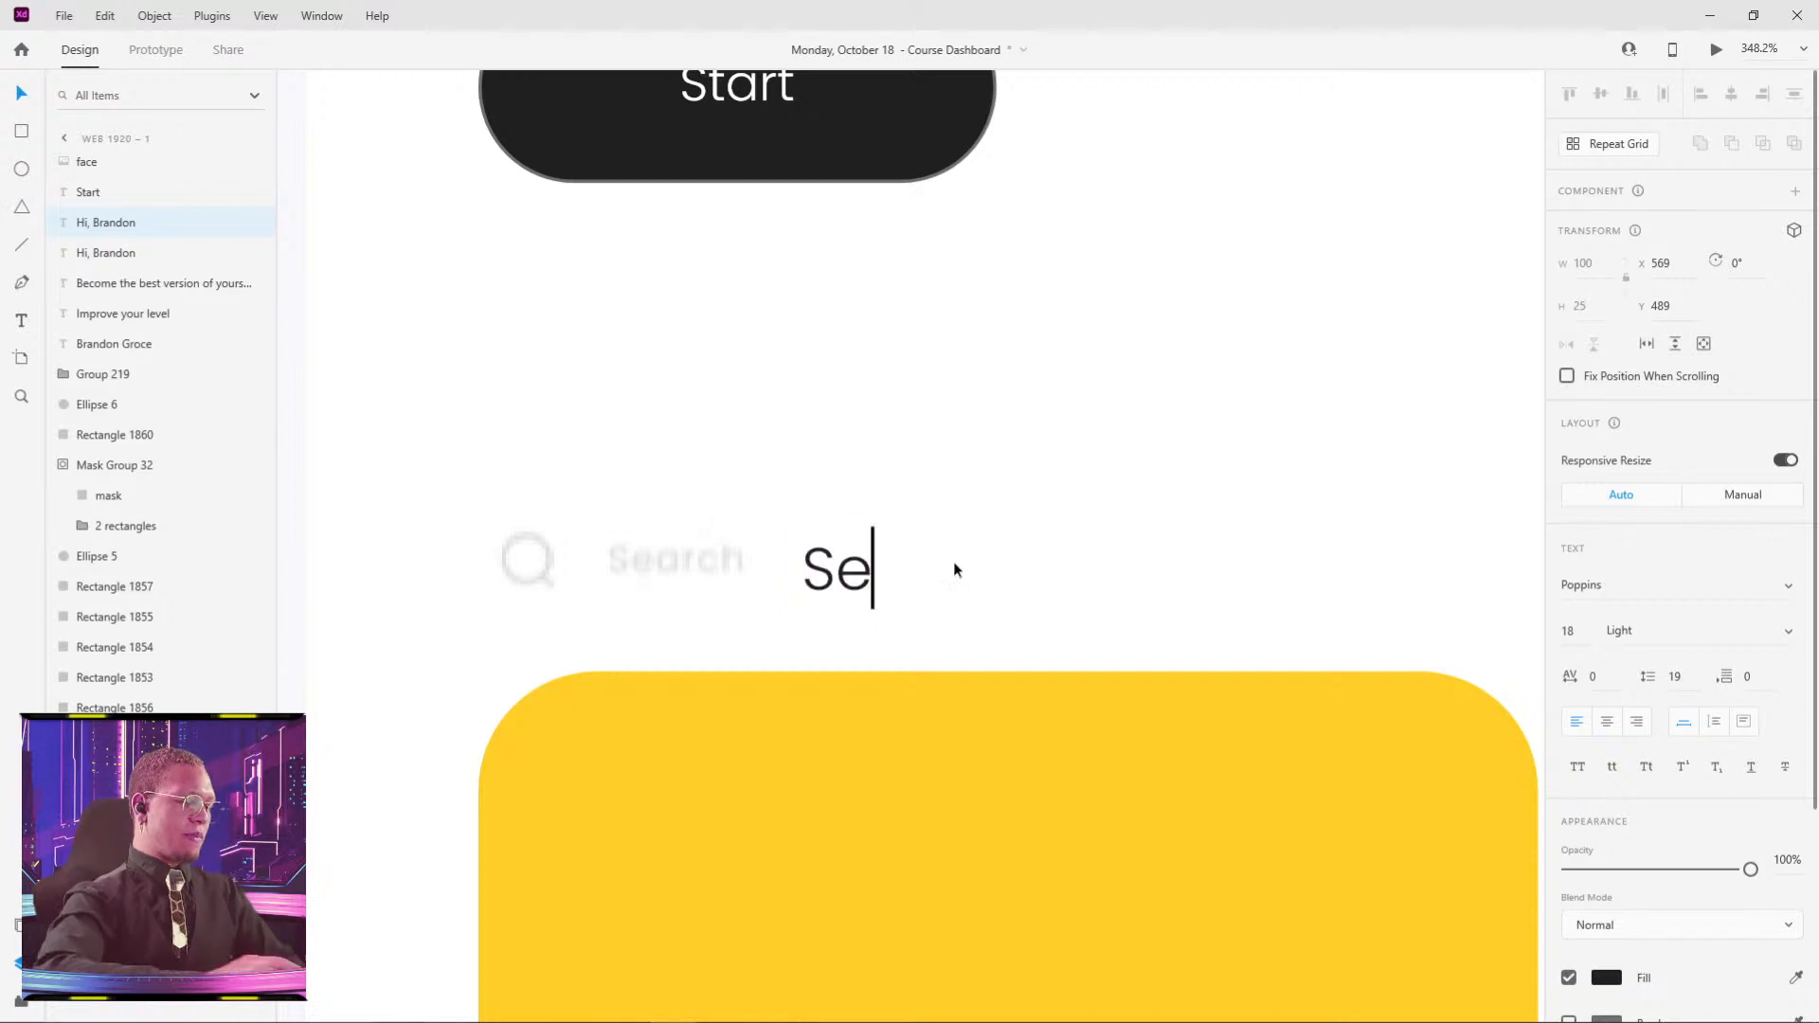
pyautogui.write('arch')
pyautogui.press('Escape')
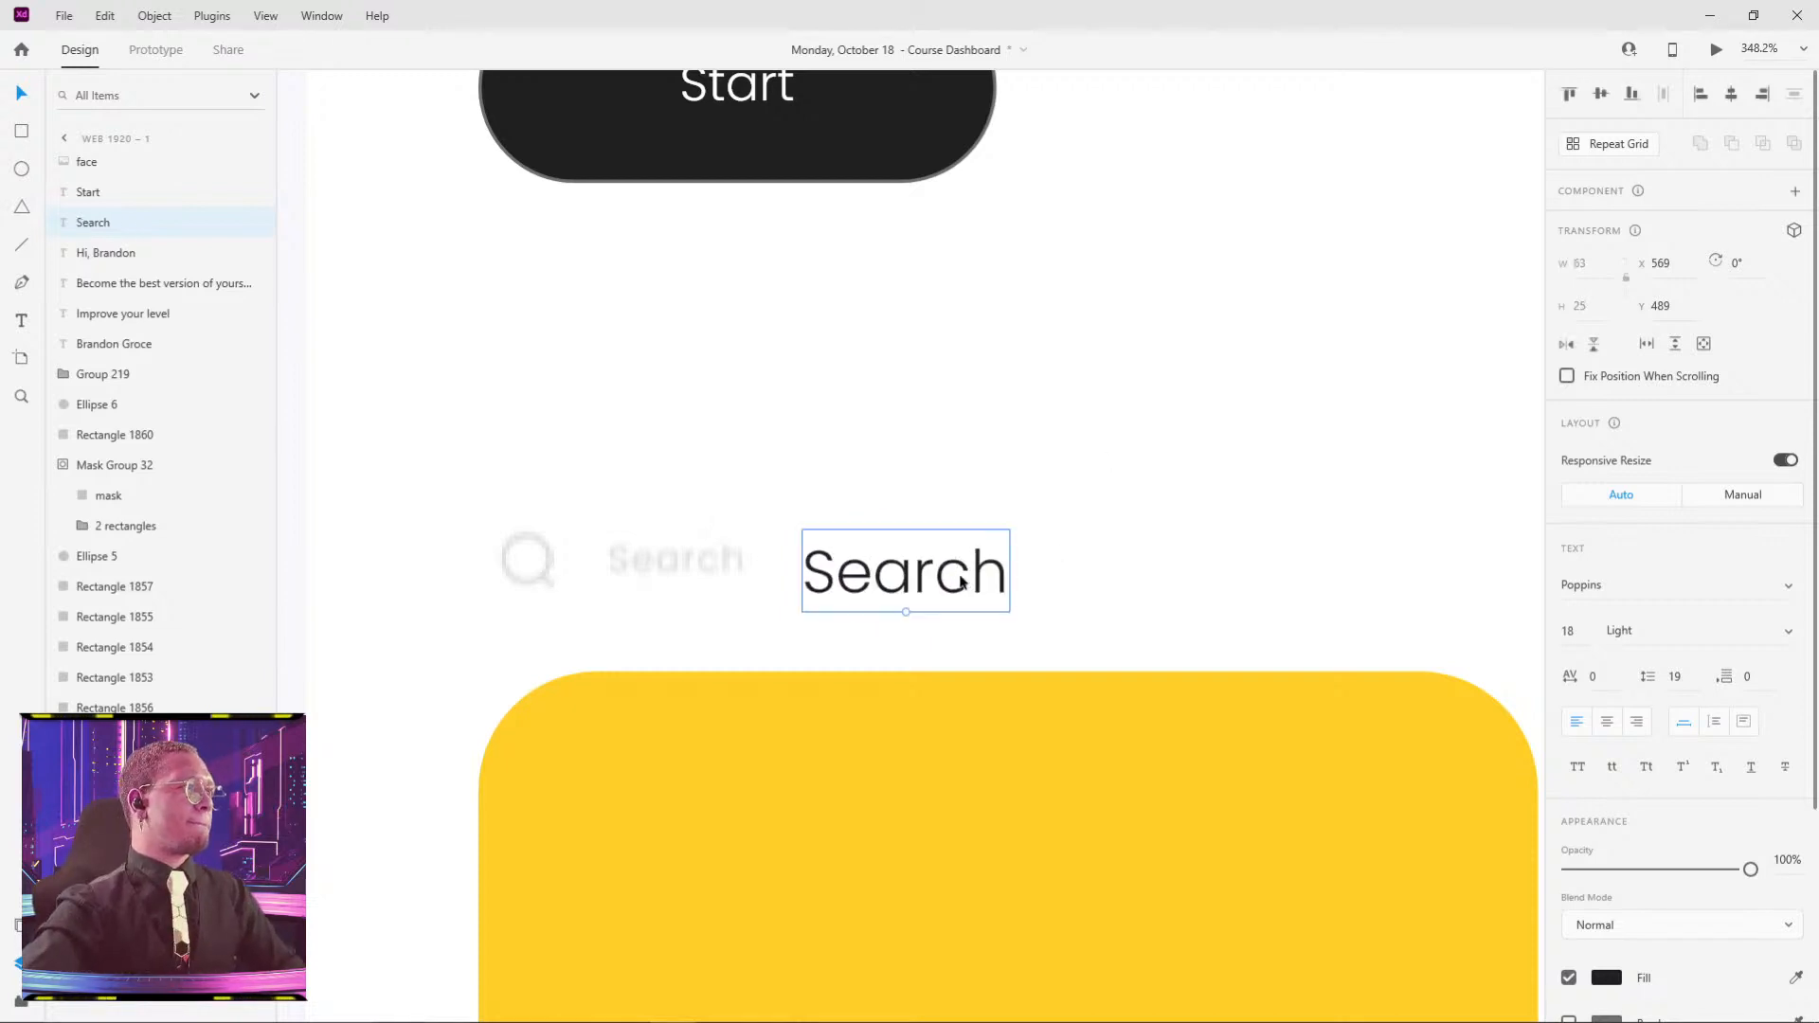
pyautogui.moveTo(959, 576); pyautogui.dragTo(788, 576)
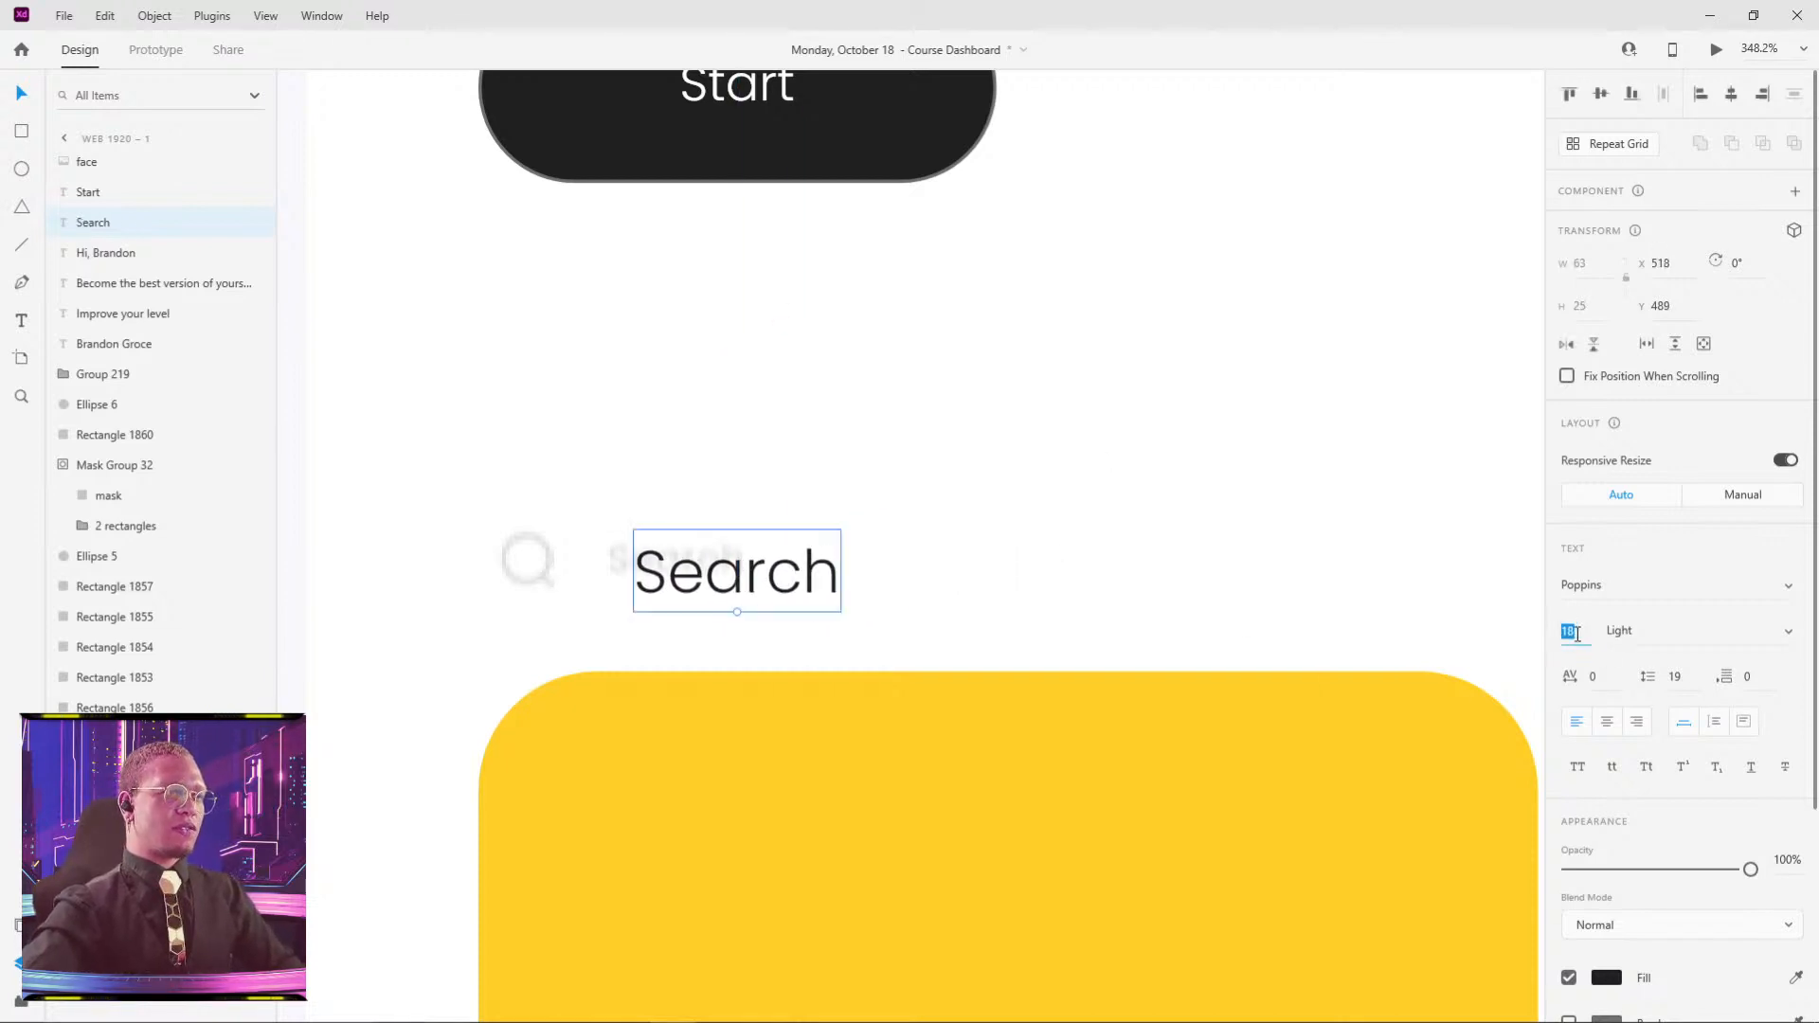
pyautogui.write('16')
pyautogui.press('Return')
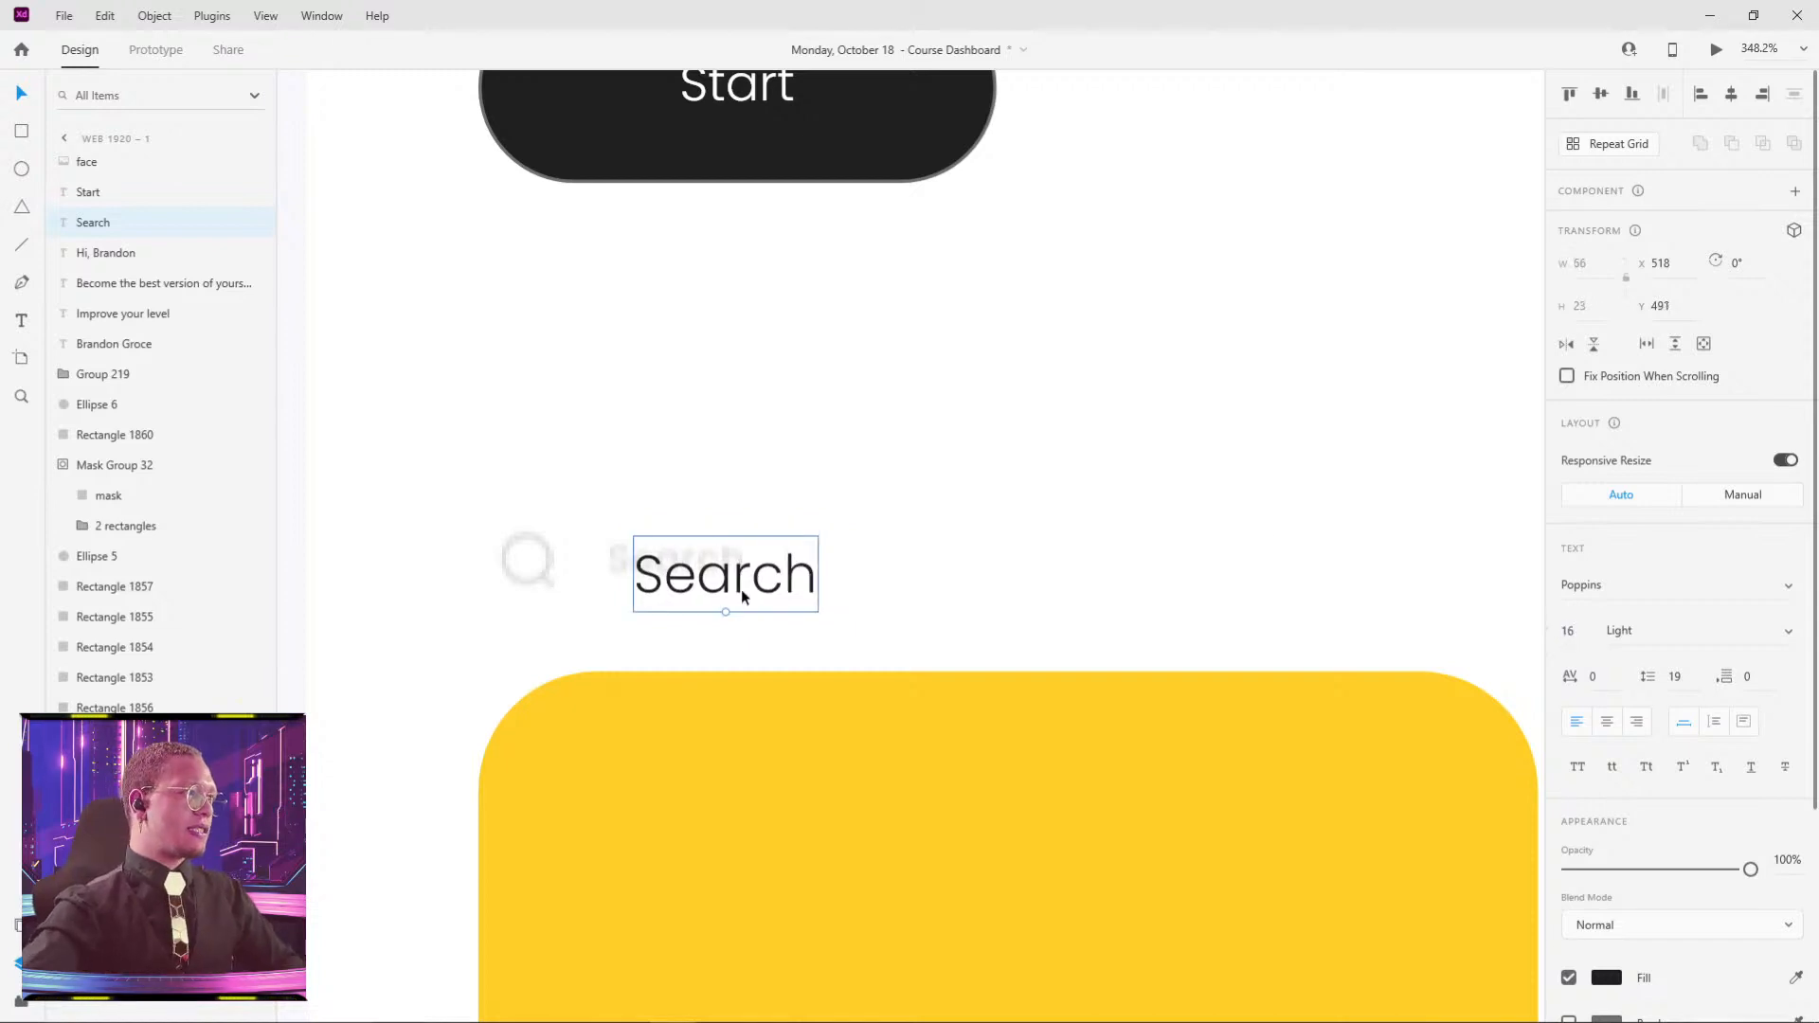
pyautogui.moveTo(725, 607); pyautogui.dragTo(695, 594)
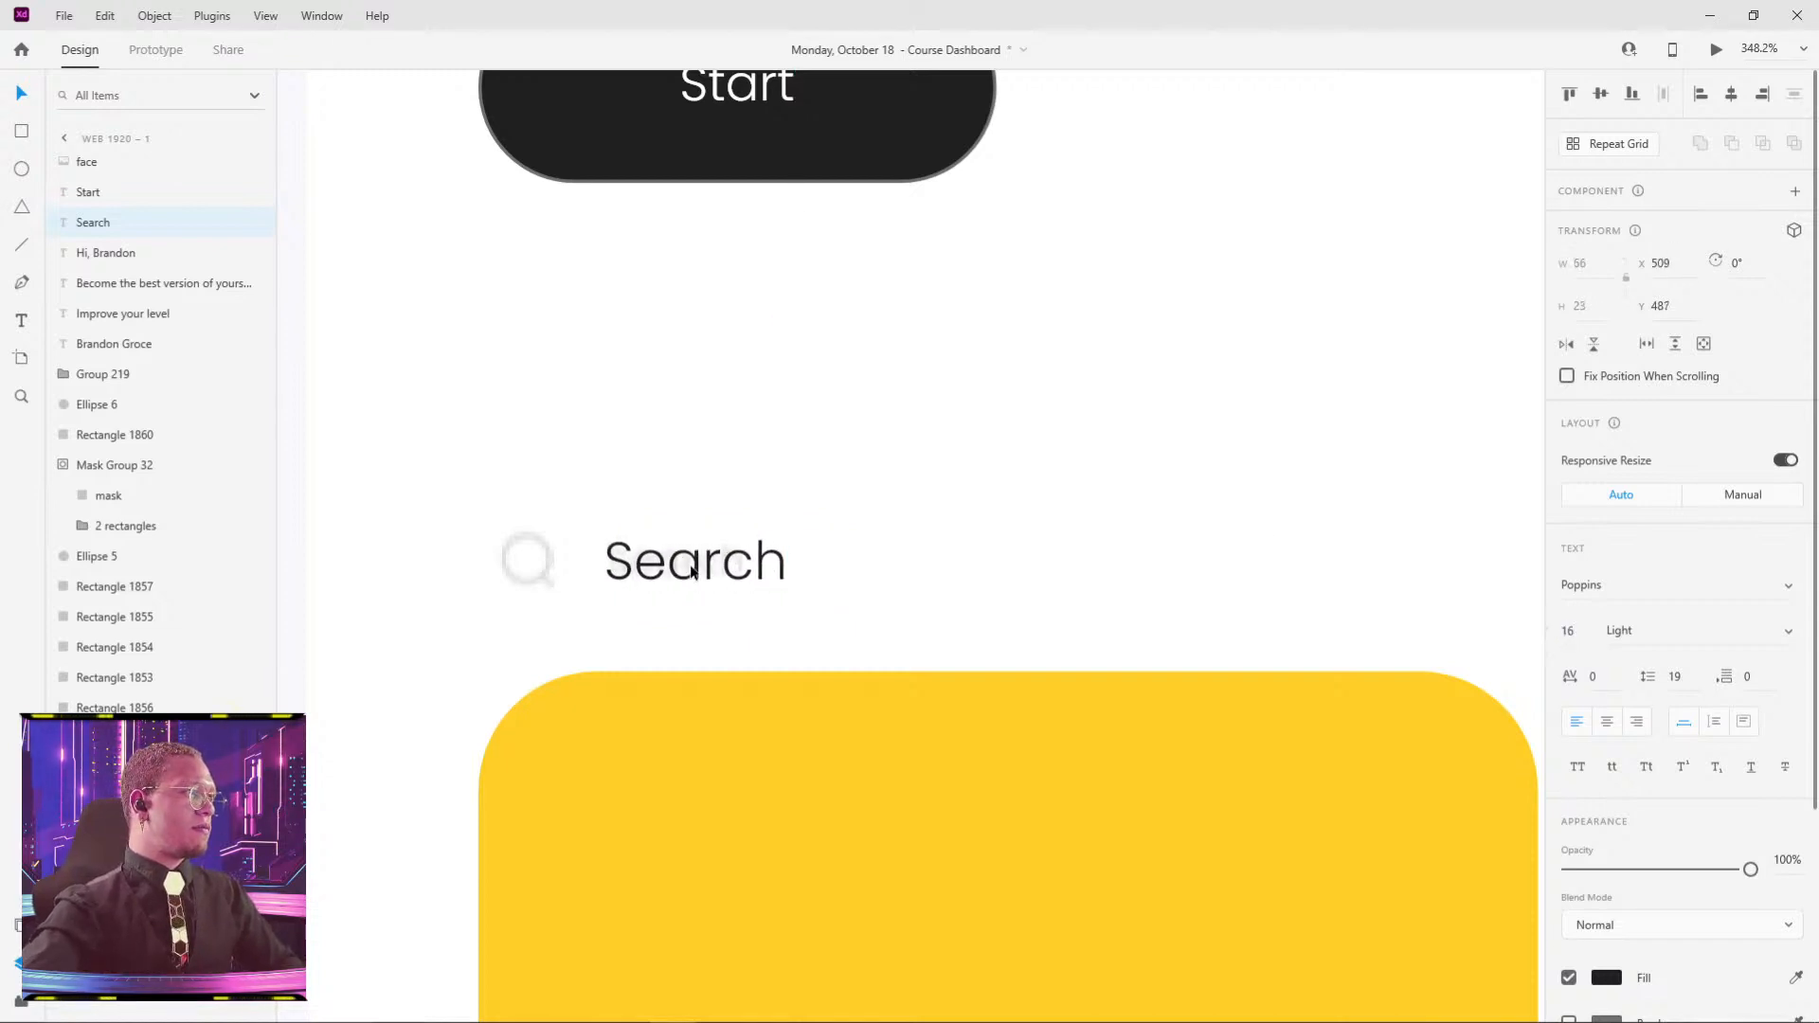
# - Place a copy of the Search label at the right end of the row
pyautogui.hotkey('ctrl', '0')
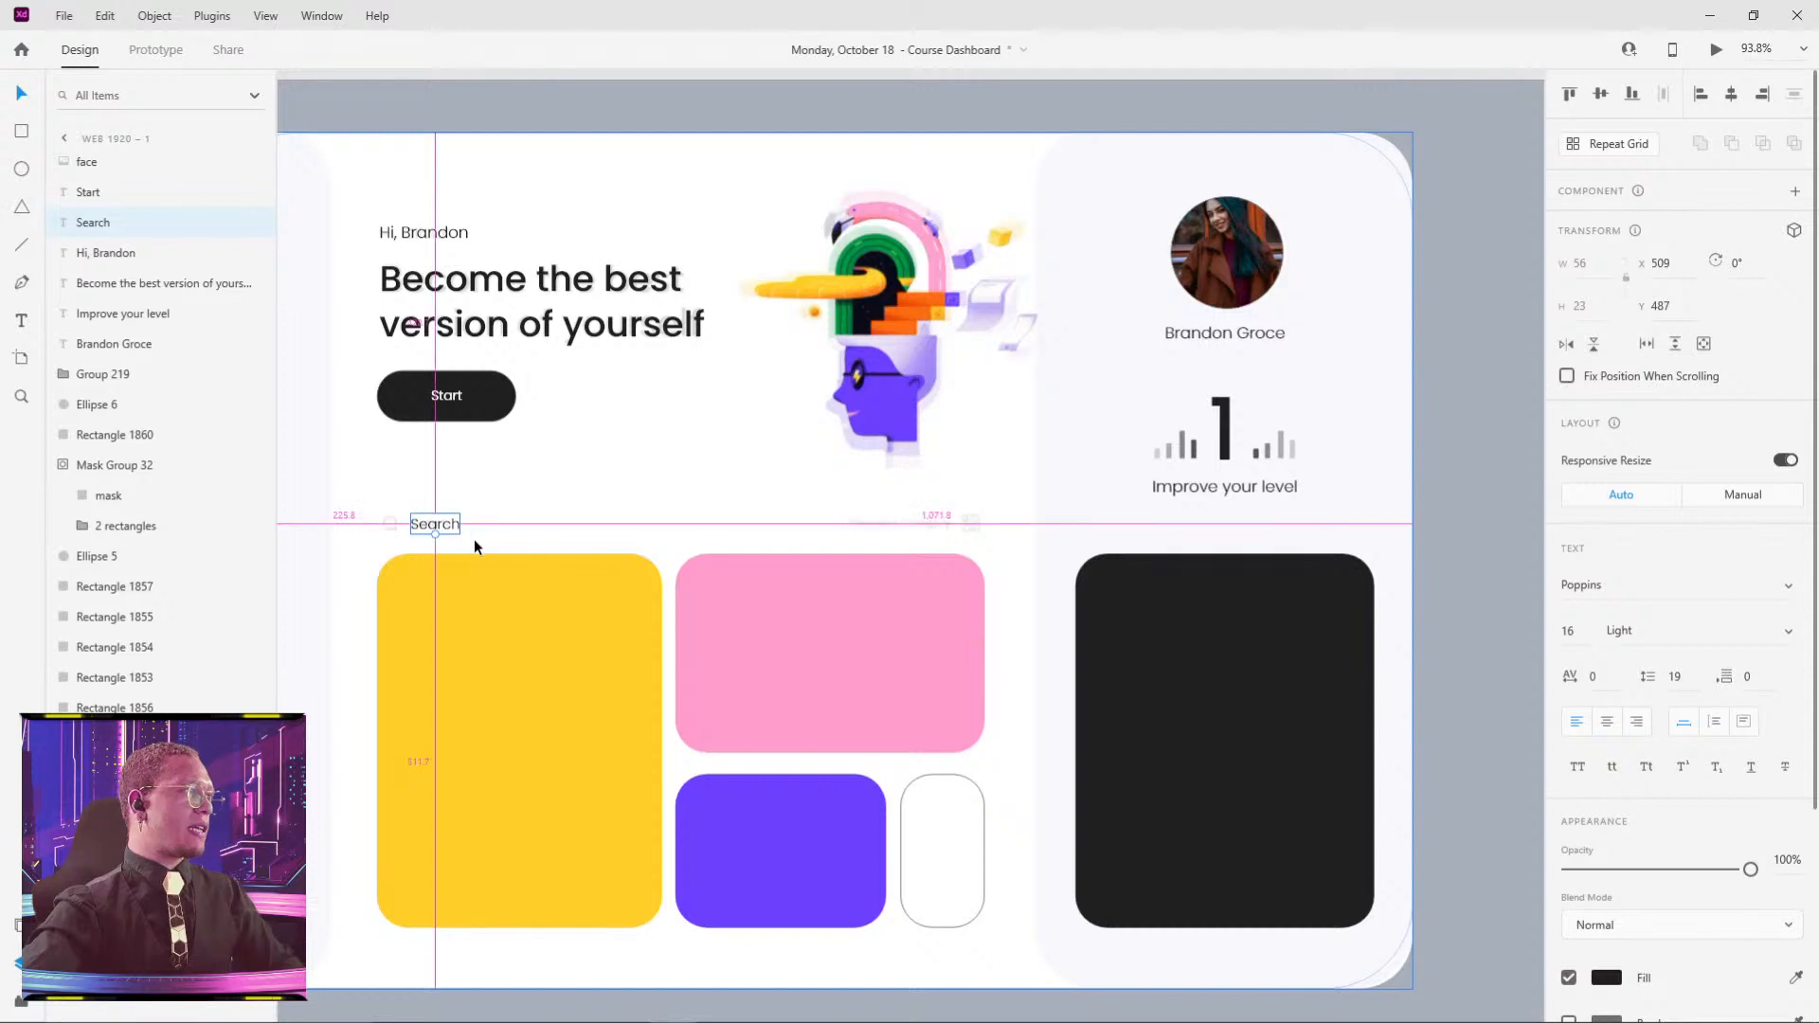
pyautogui.keyDown('alt'); pyautogui.moveTo(436, 524); pyautogui.dragTo(664, 529); pyautogui.keyUp('alt')
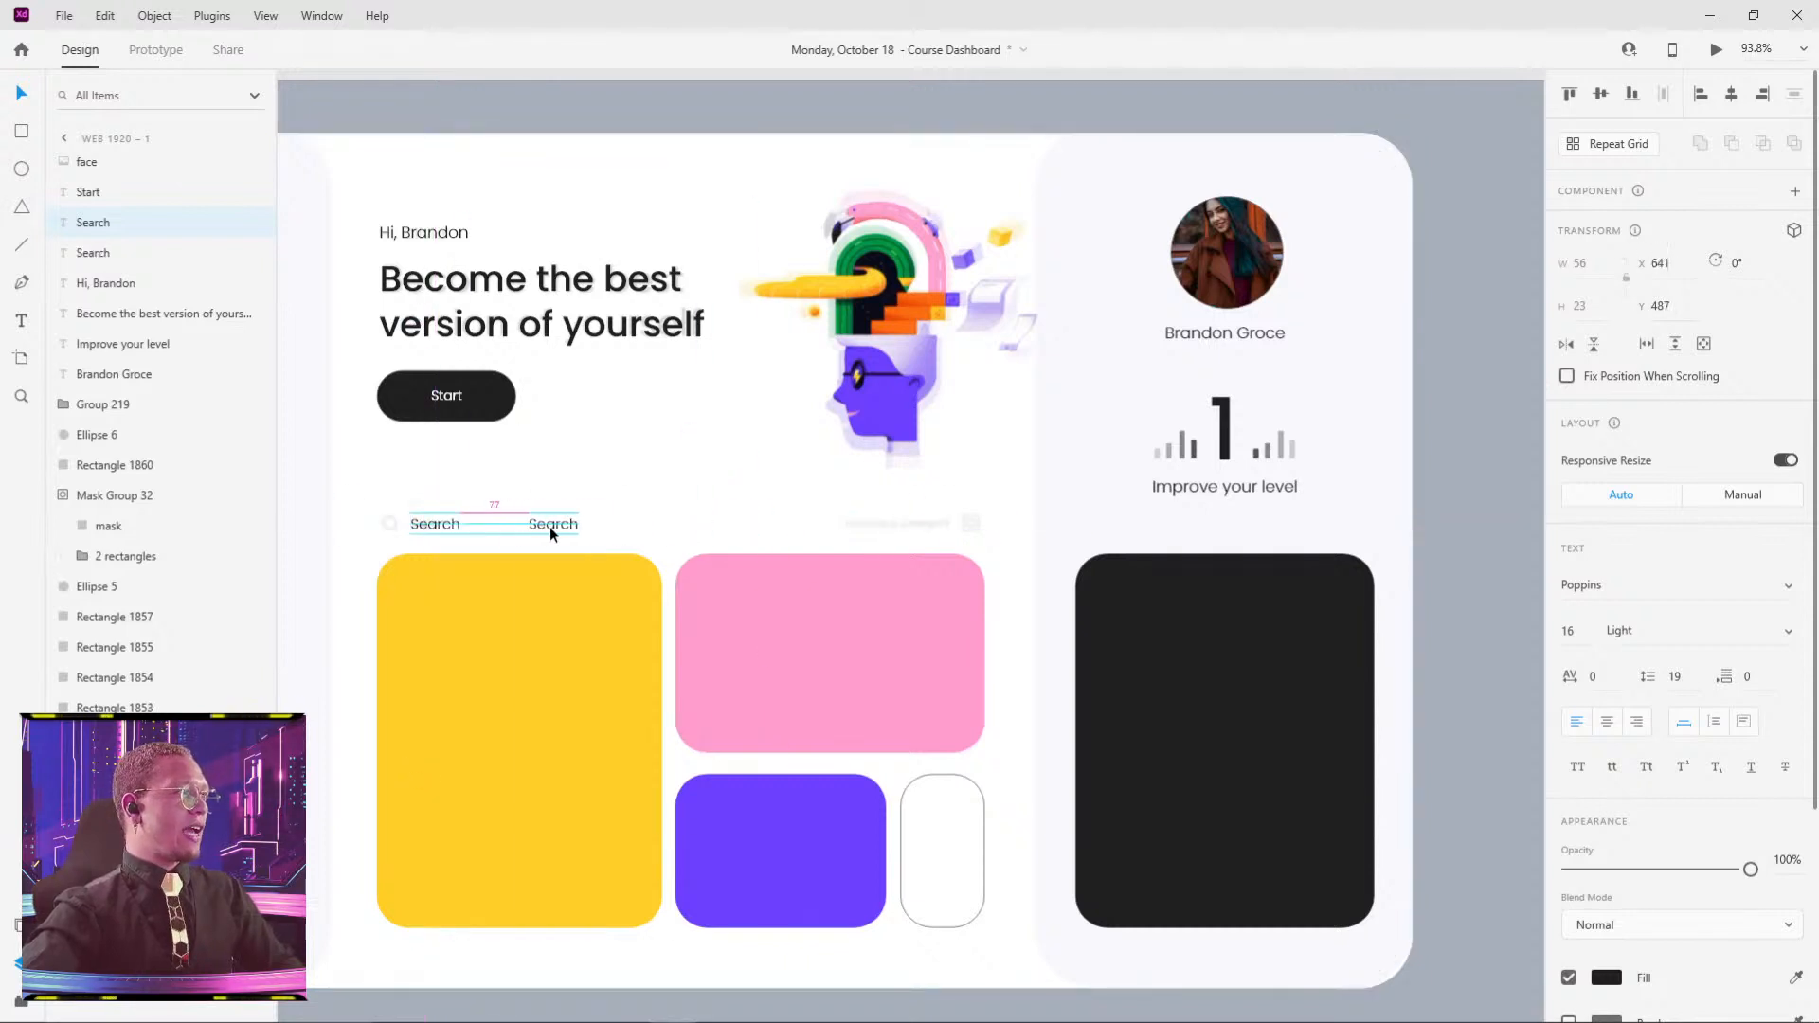
pyautogui.moveTo(544, 527); pyautogui.dragTo(929, 531)
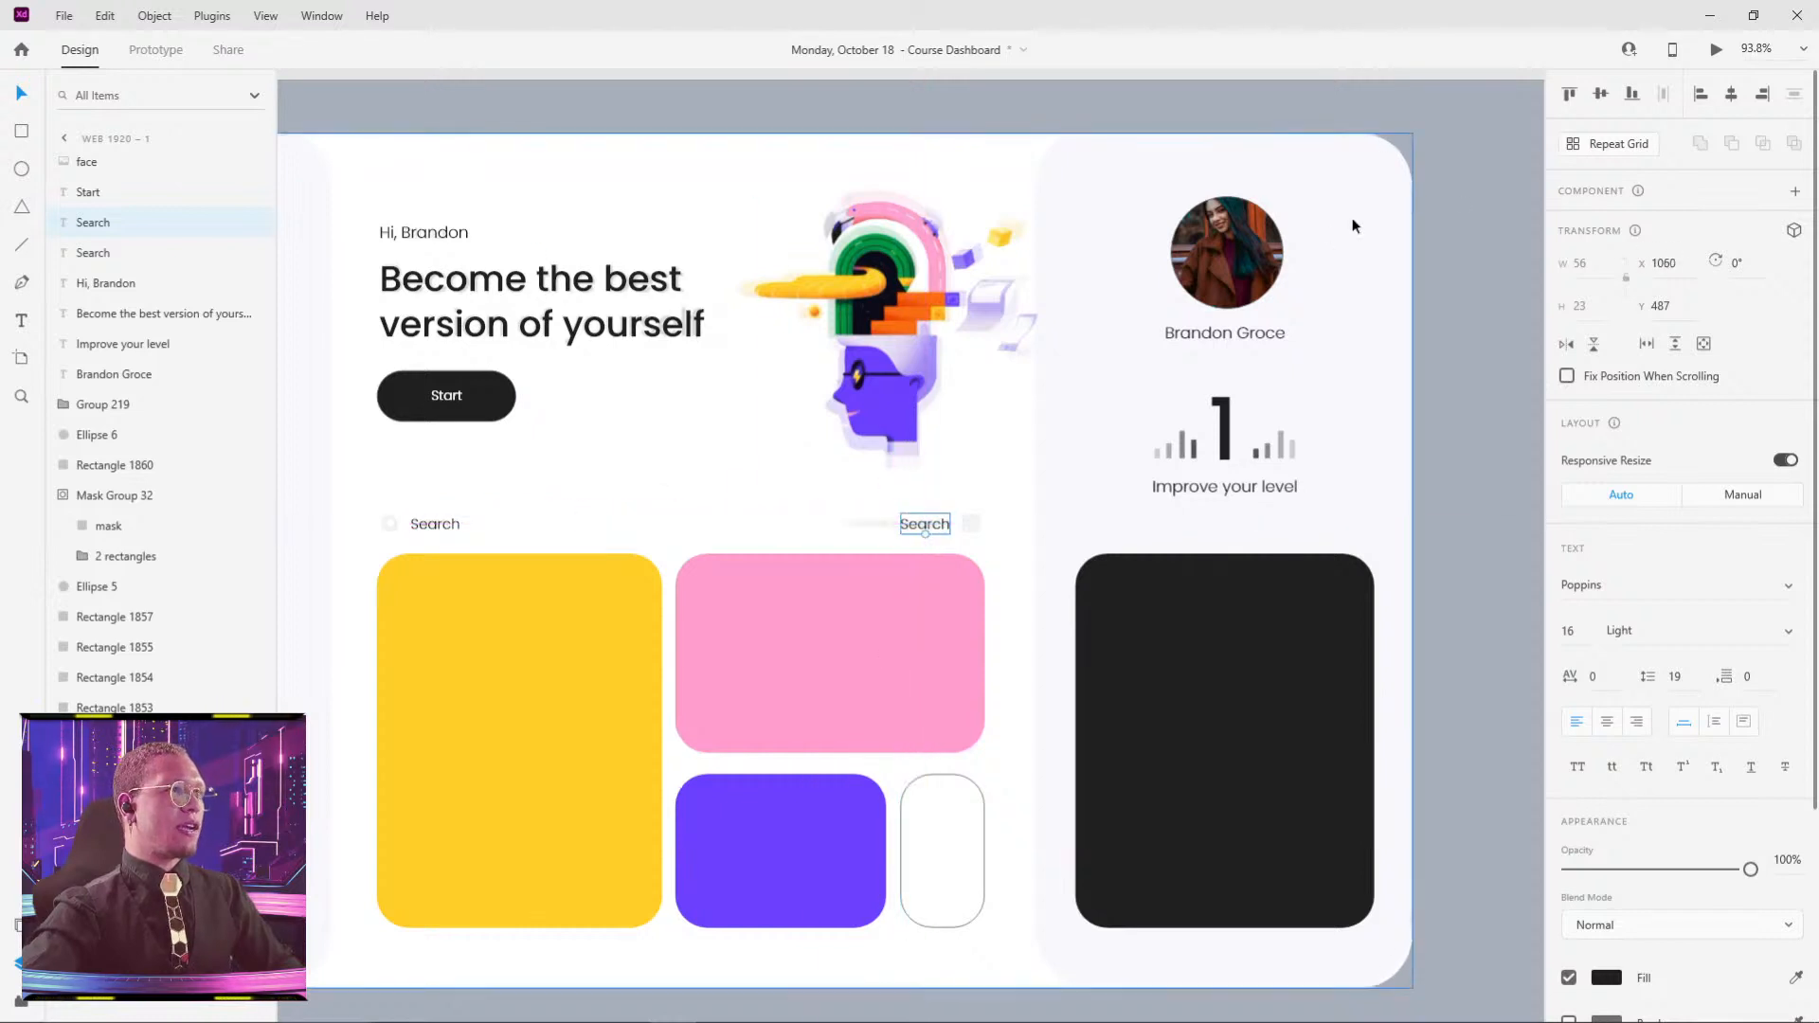
# - Pan to the asset boards and compare the Poppins and dashboard black cards
pyautogui.click(1437, 223)
pyautogui.hotkey('ctrl', '0')
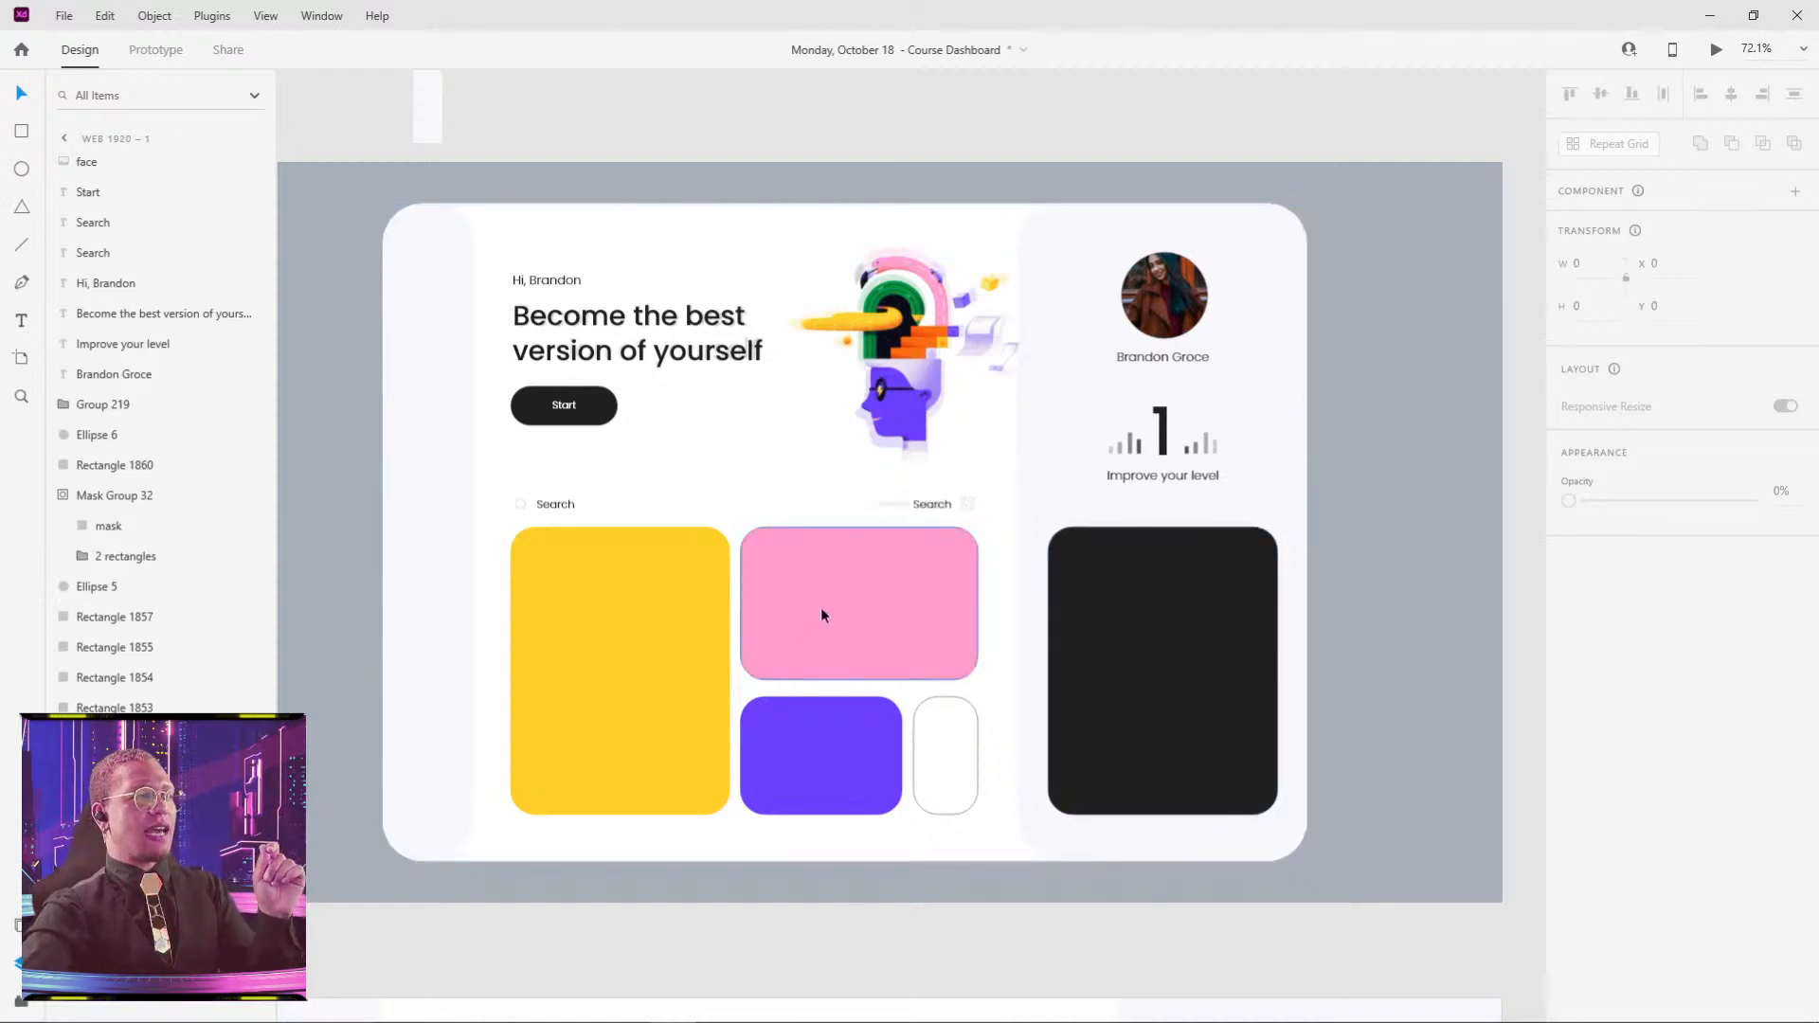
pyautogui.moveTo(1101, 572); pyautogui.dragTo(725, 327)
pyautogui.scroll(-5, 1067, 534)
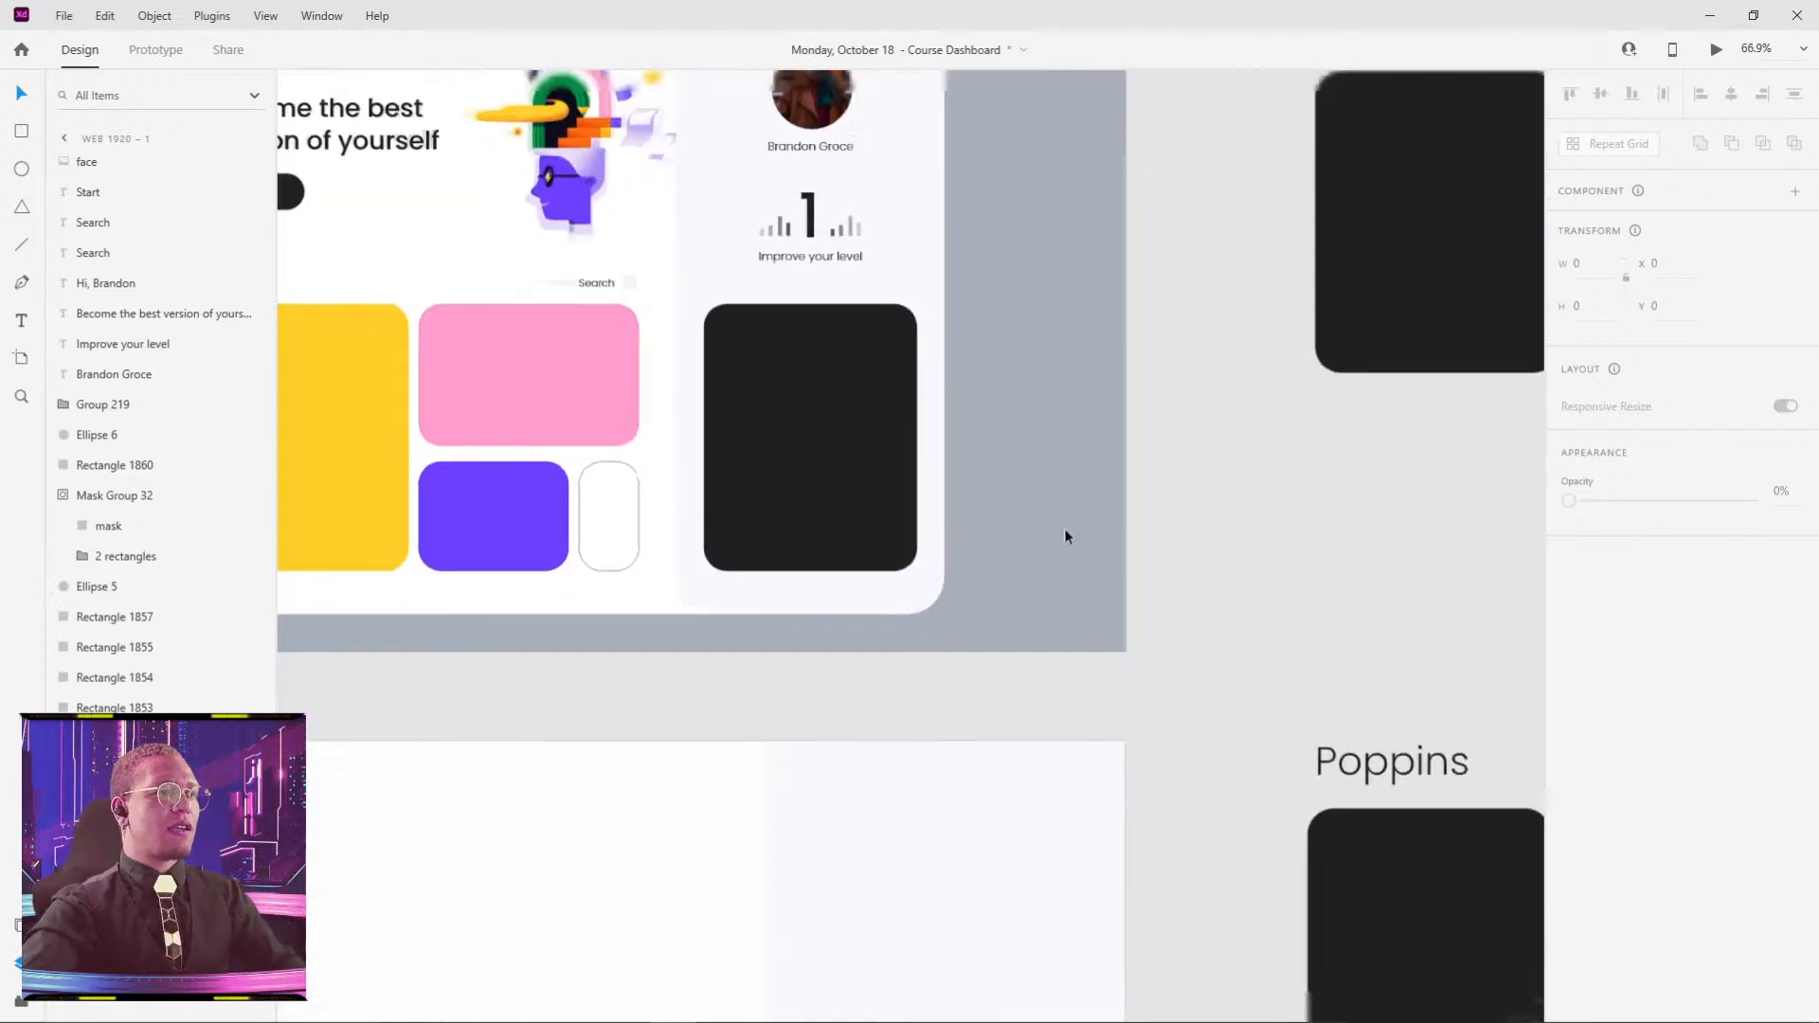
pyautogui.moveTo(1147, 650); pyautogui.dragTo(927, 550)
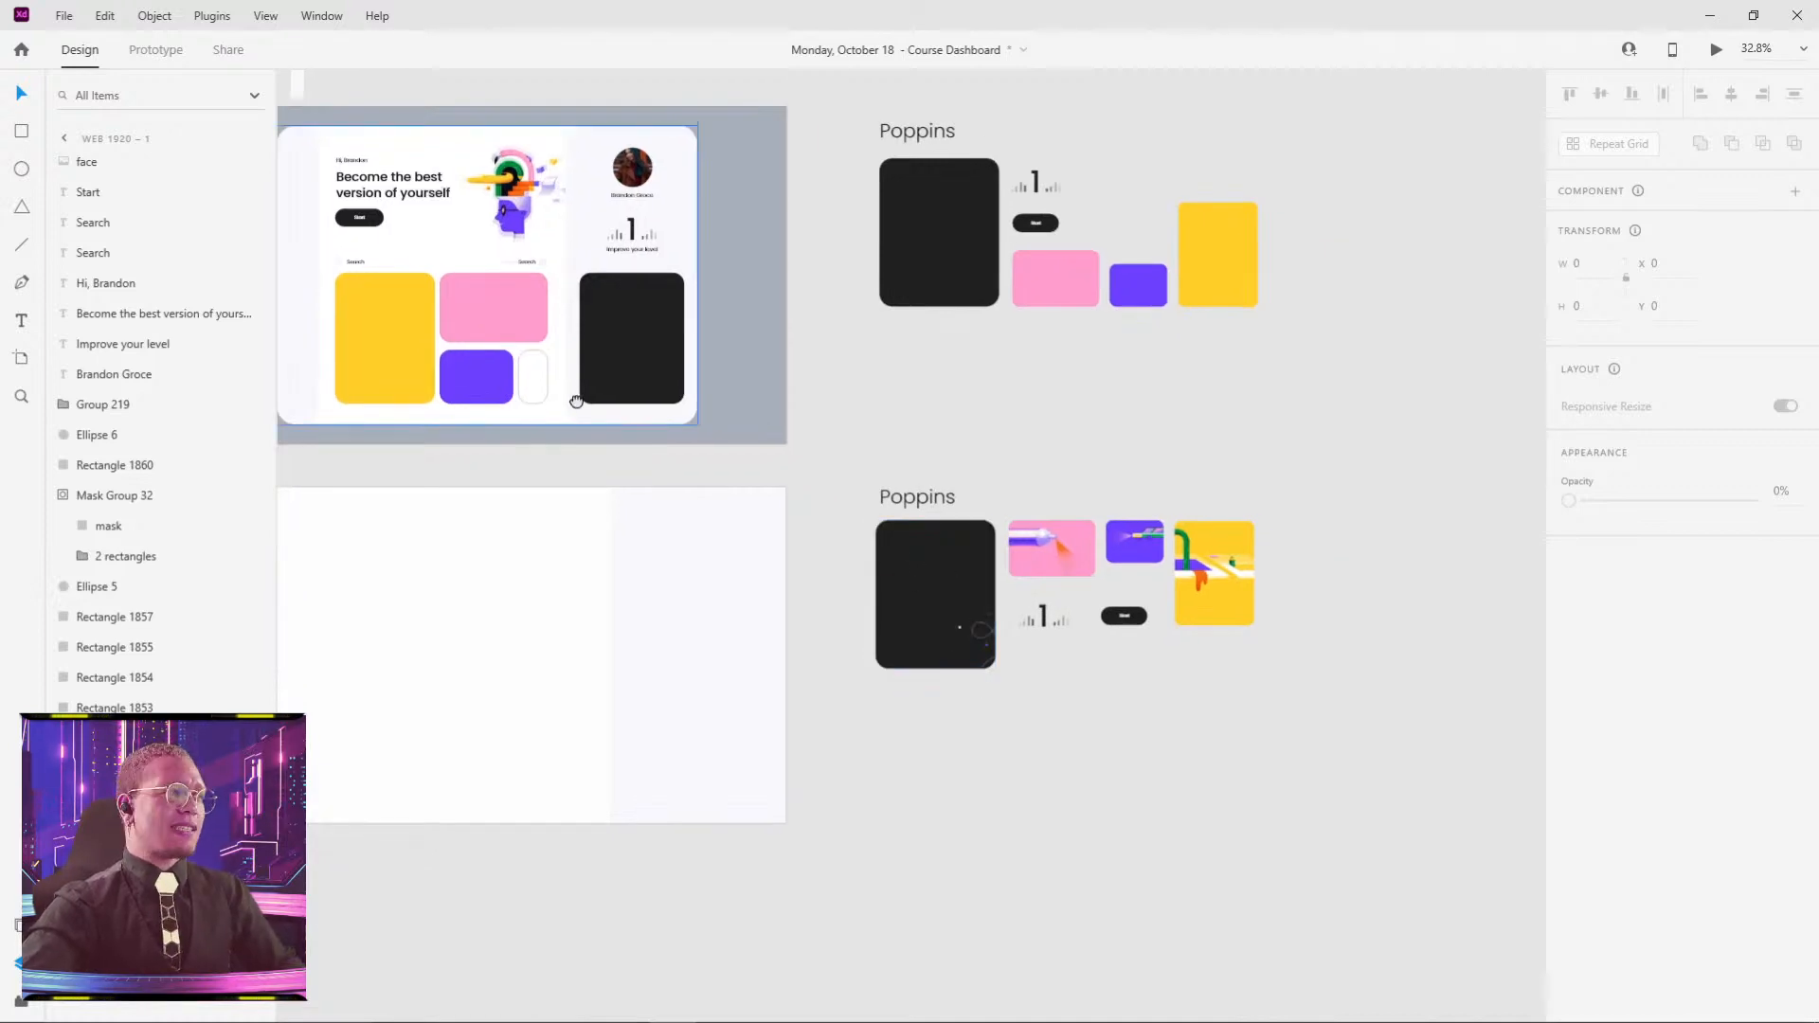
pyautogui.scroll(6, 845, 498)
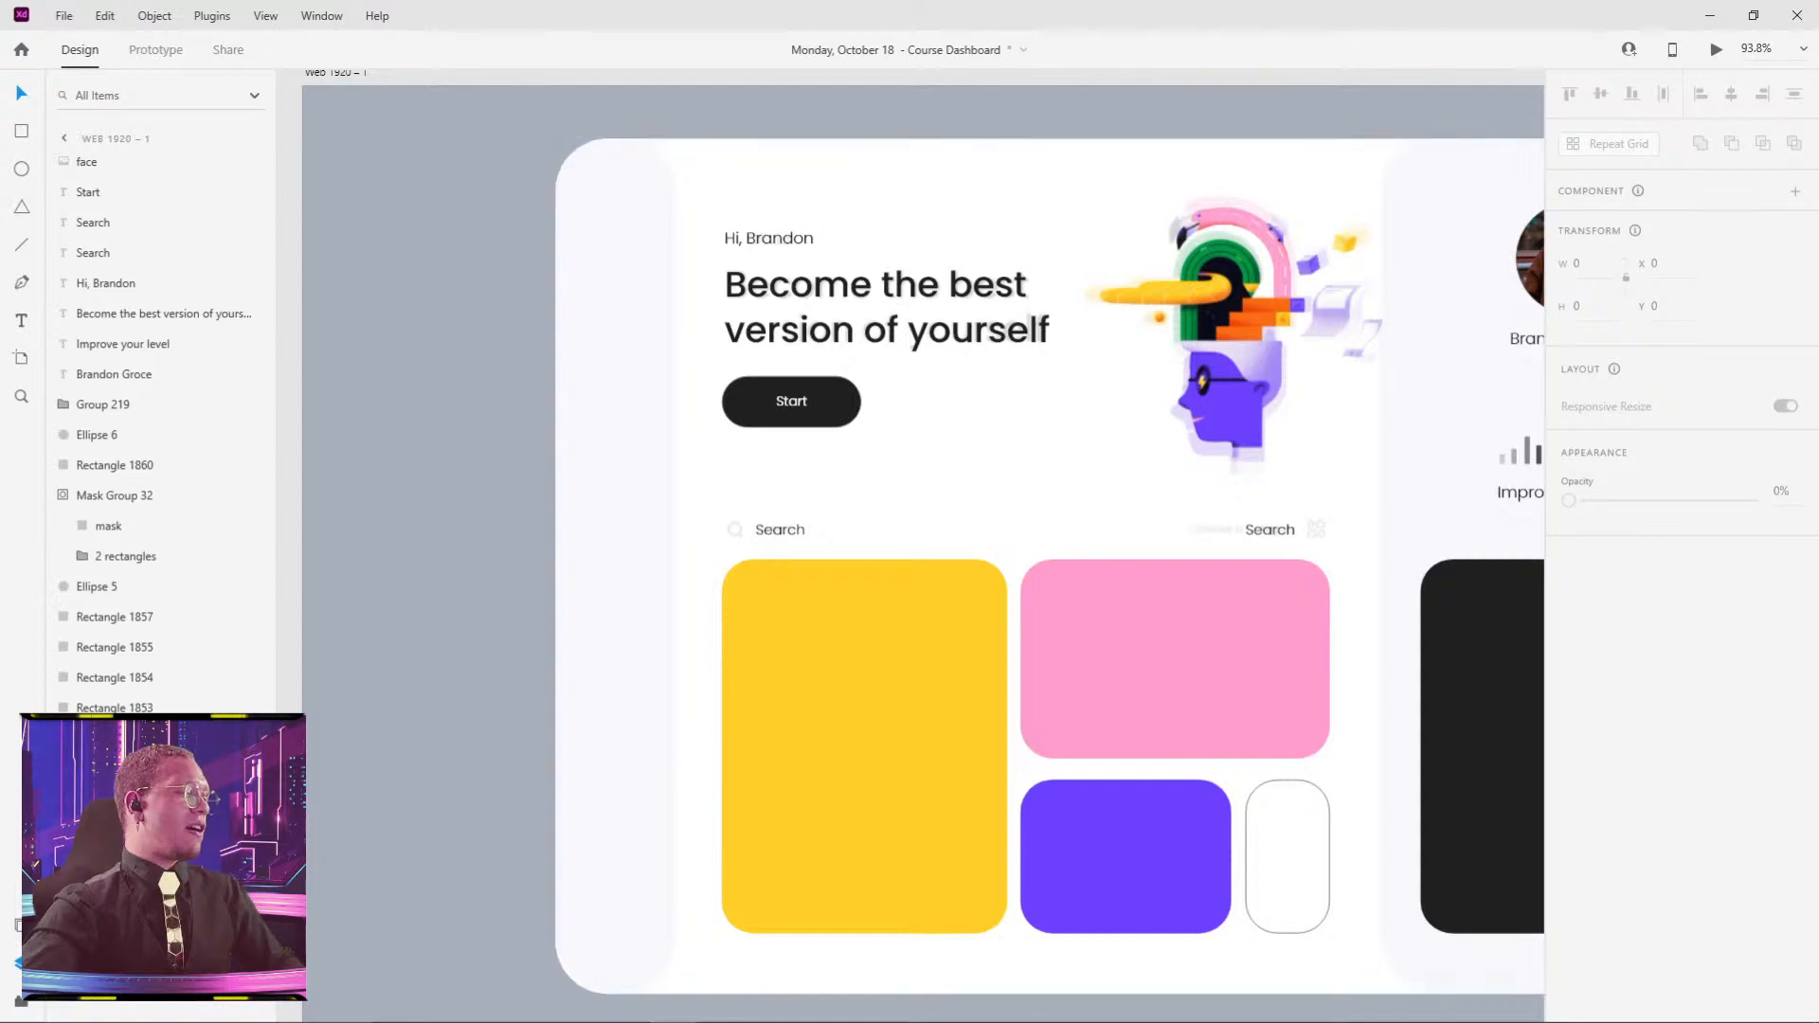
pyautogui.scroll(-5, 834, 242)
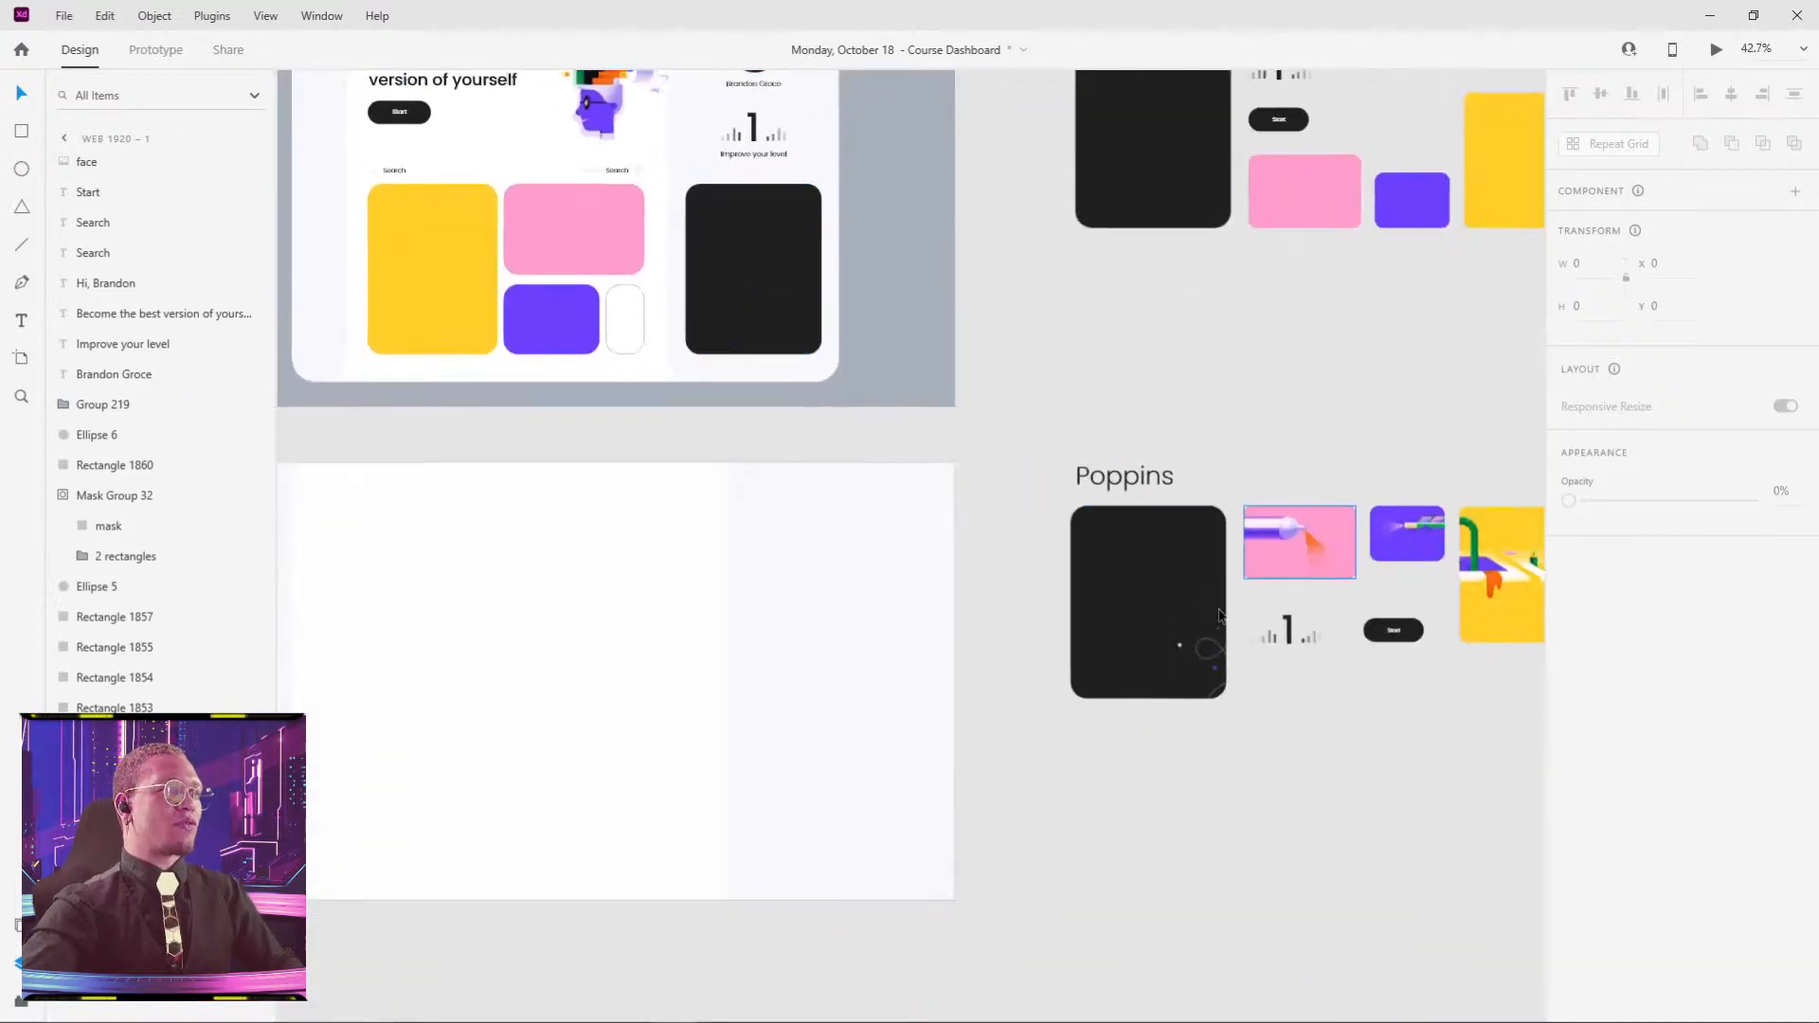
pyautogui.click(1175, 620)
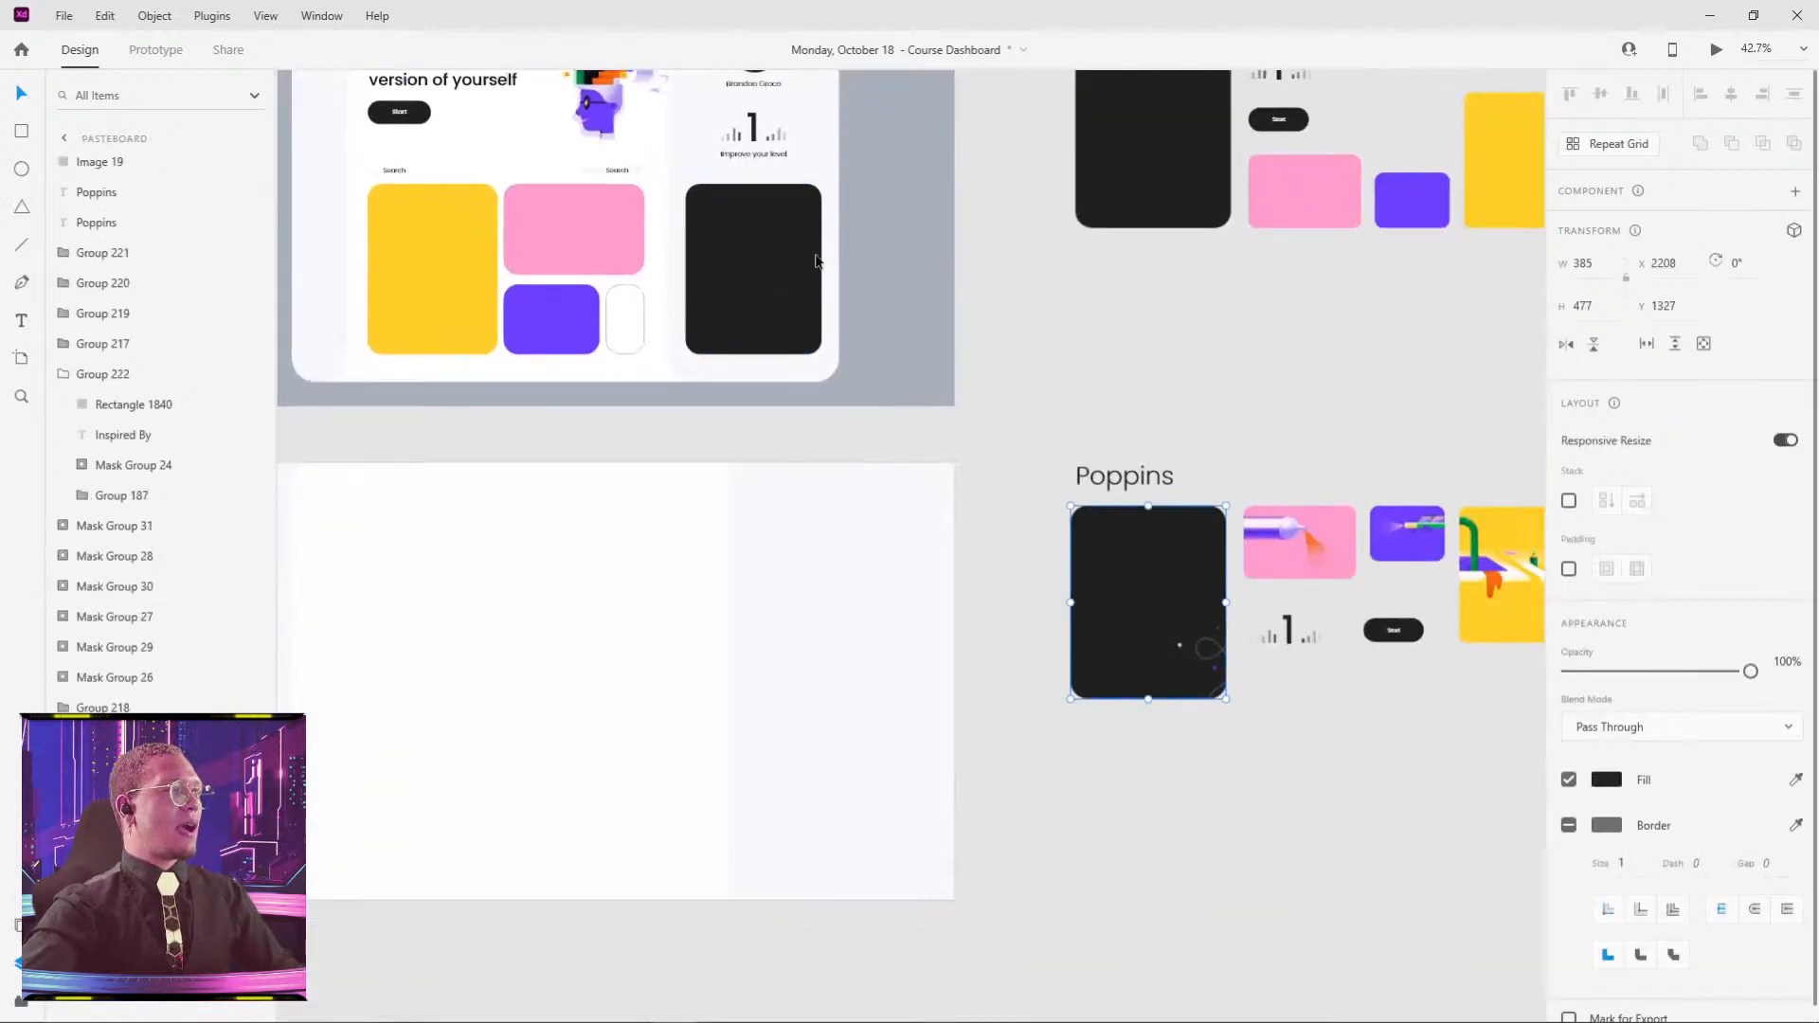
pyautogui.click(778, 259)
pyautogui.moveTo(1198, 395); pyautogui.dragTo(1084, 356)
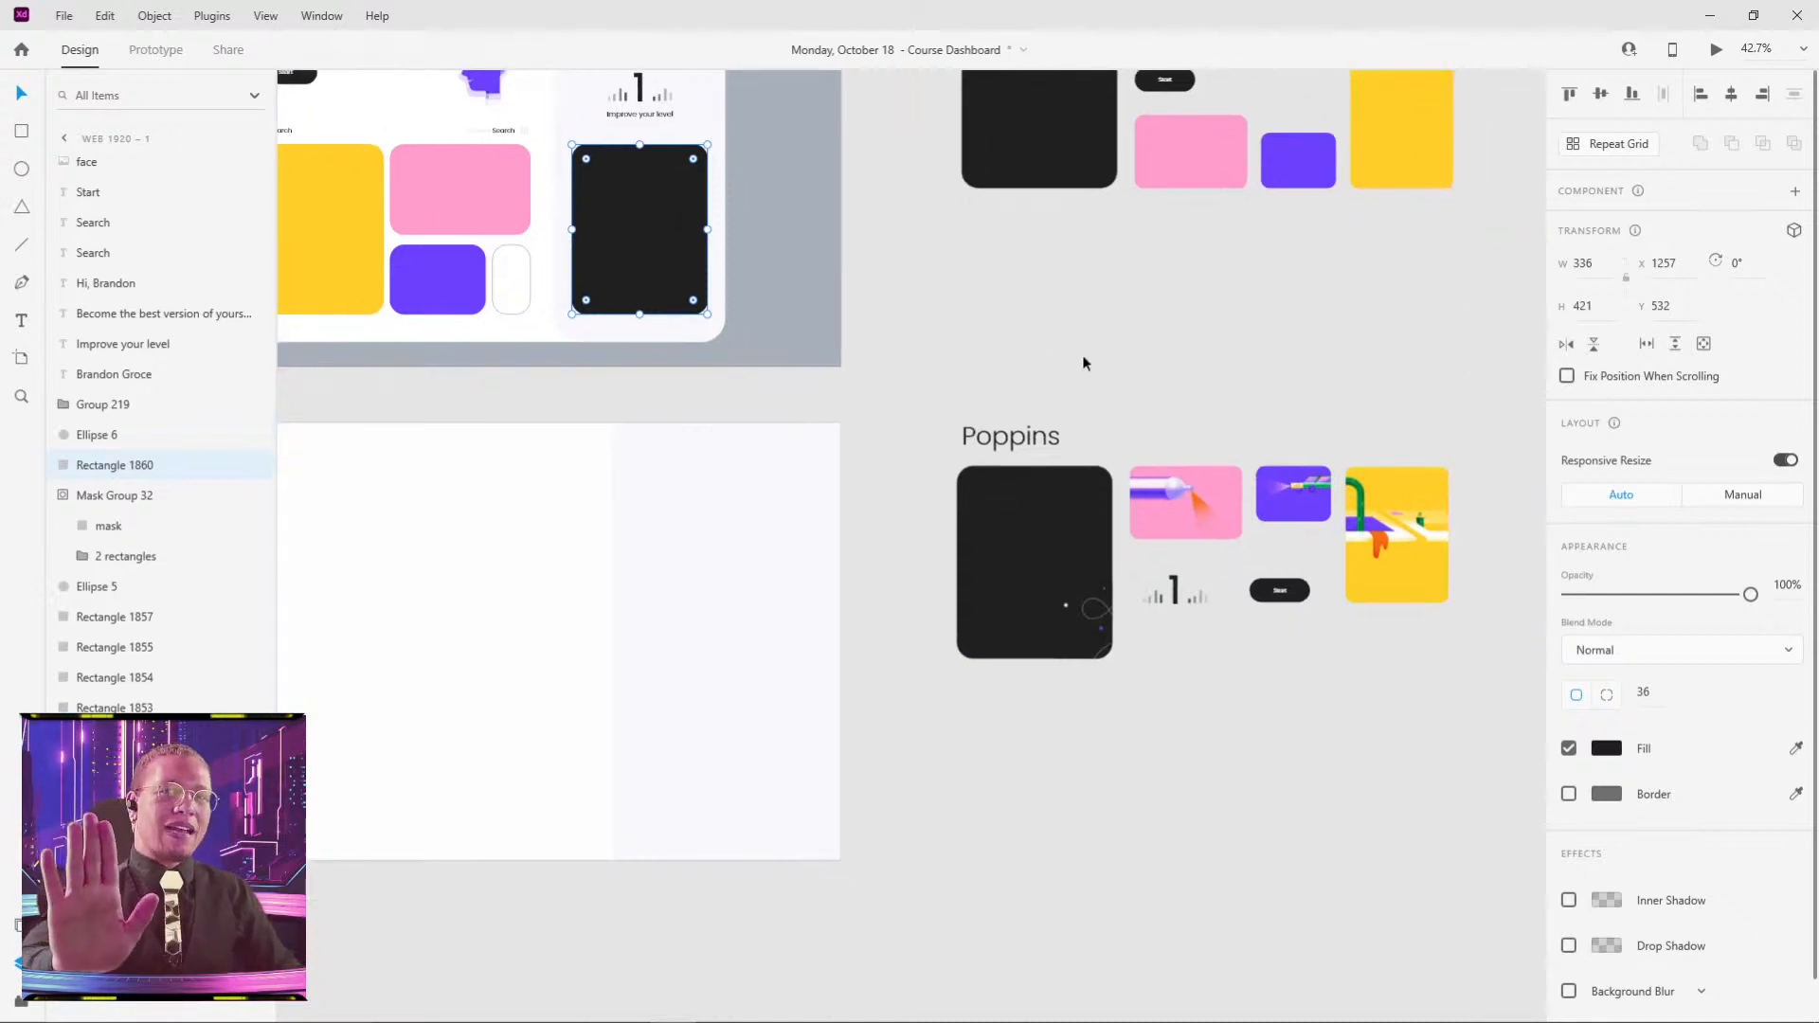
pyautogui.click(1083, 409)
pyautogui.moveTo(1029, 615)
pyautogui.mouseDown()
pyautogui.moveTo(1001, 592)
pyautogui.moveTo(1029, 621)
pyautogui.mouseUp()
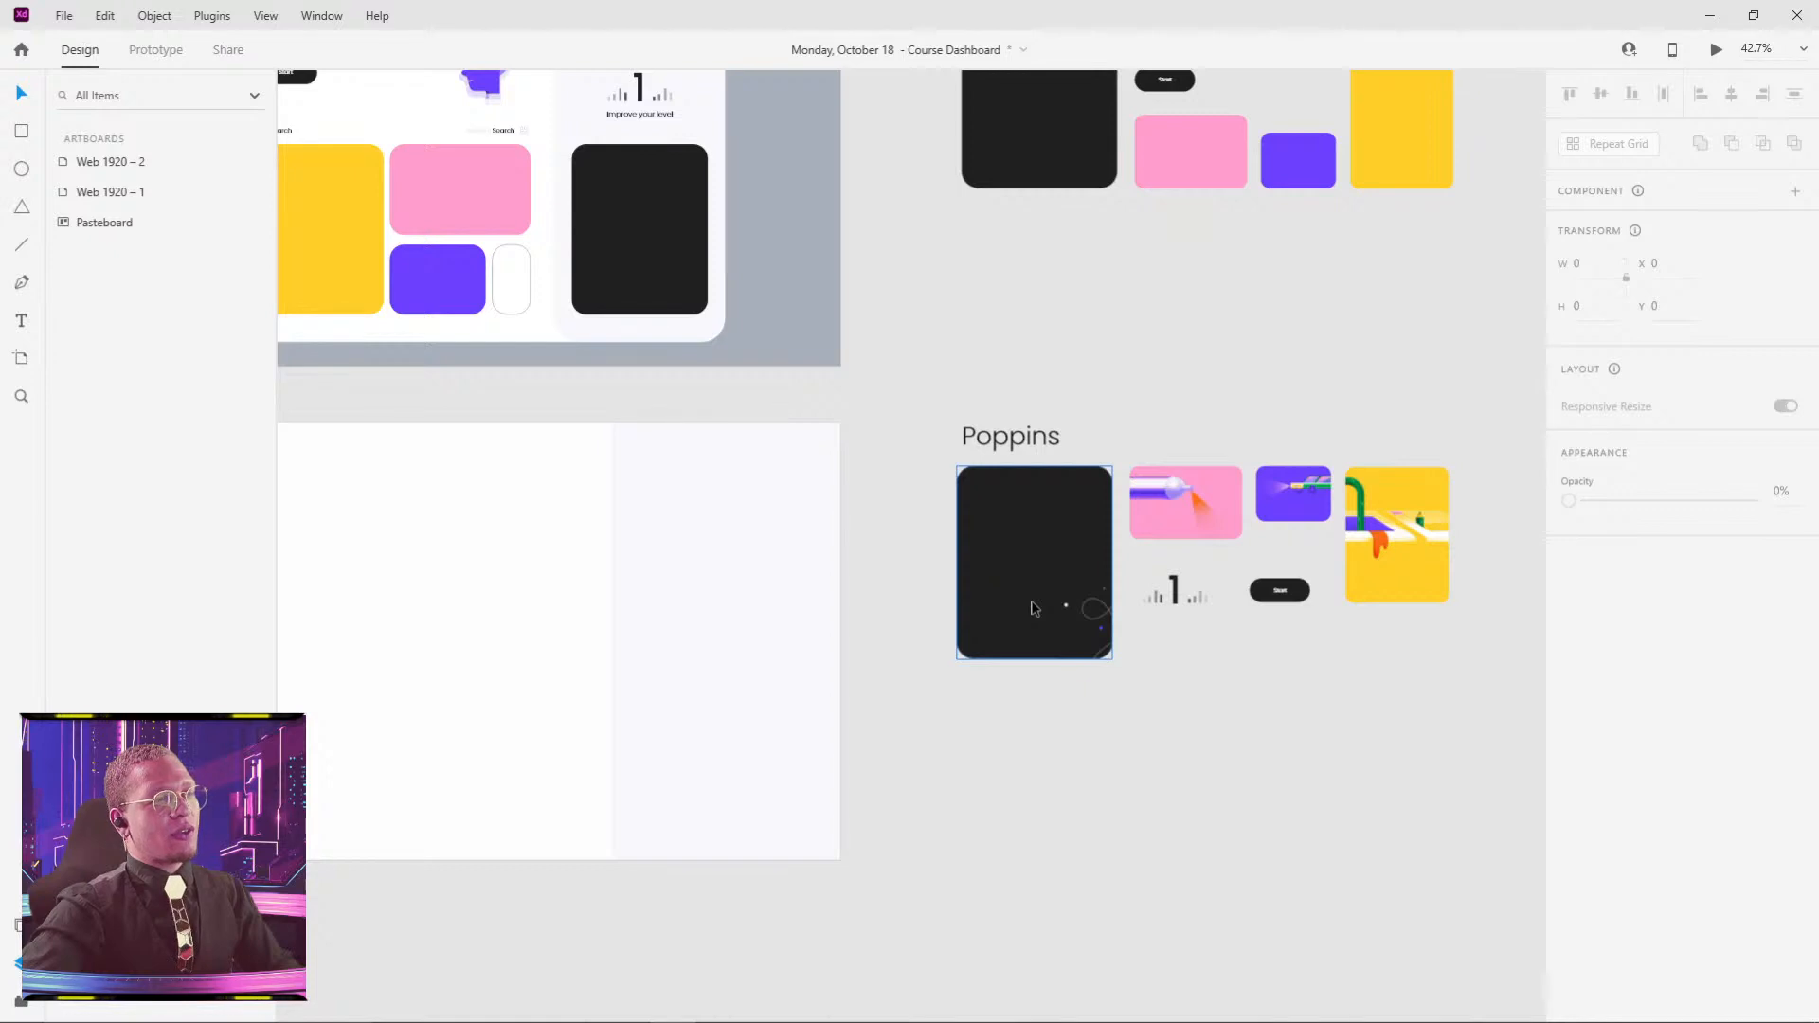
# - Inspect the pink, yellow, purple and white dashboard cards and shift the Poppins black card left
pyautogui.click(1199, 500)
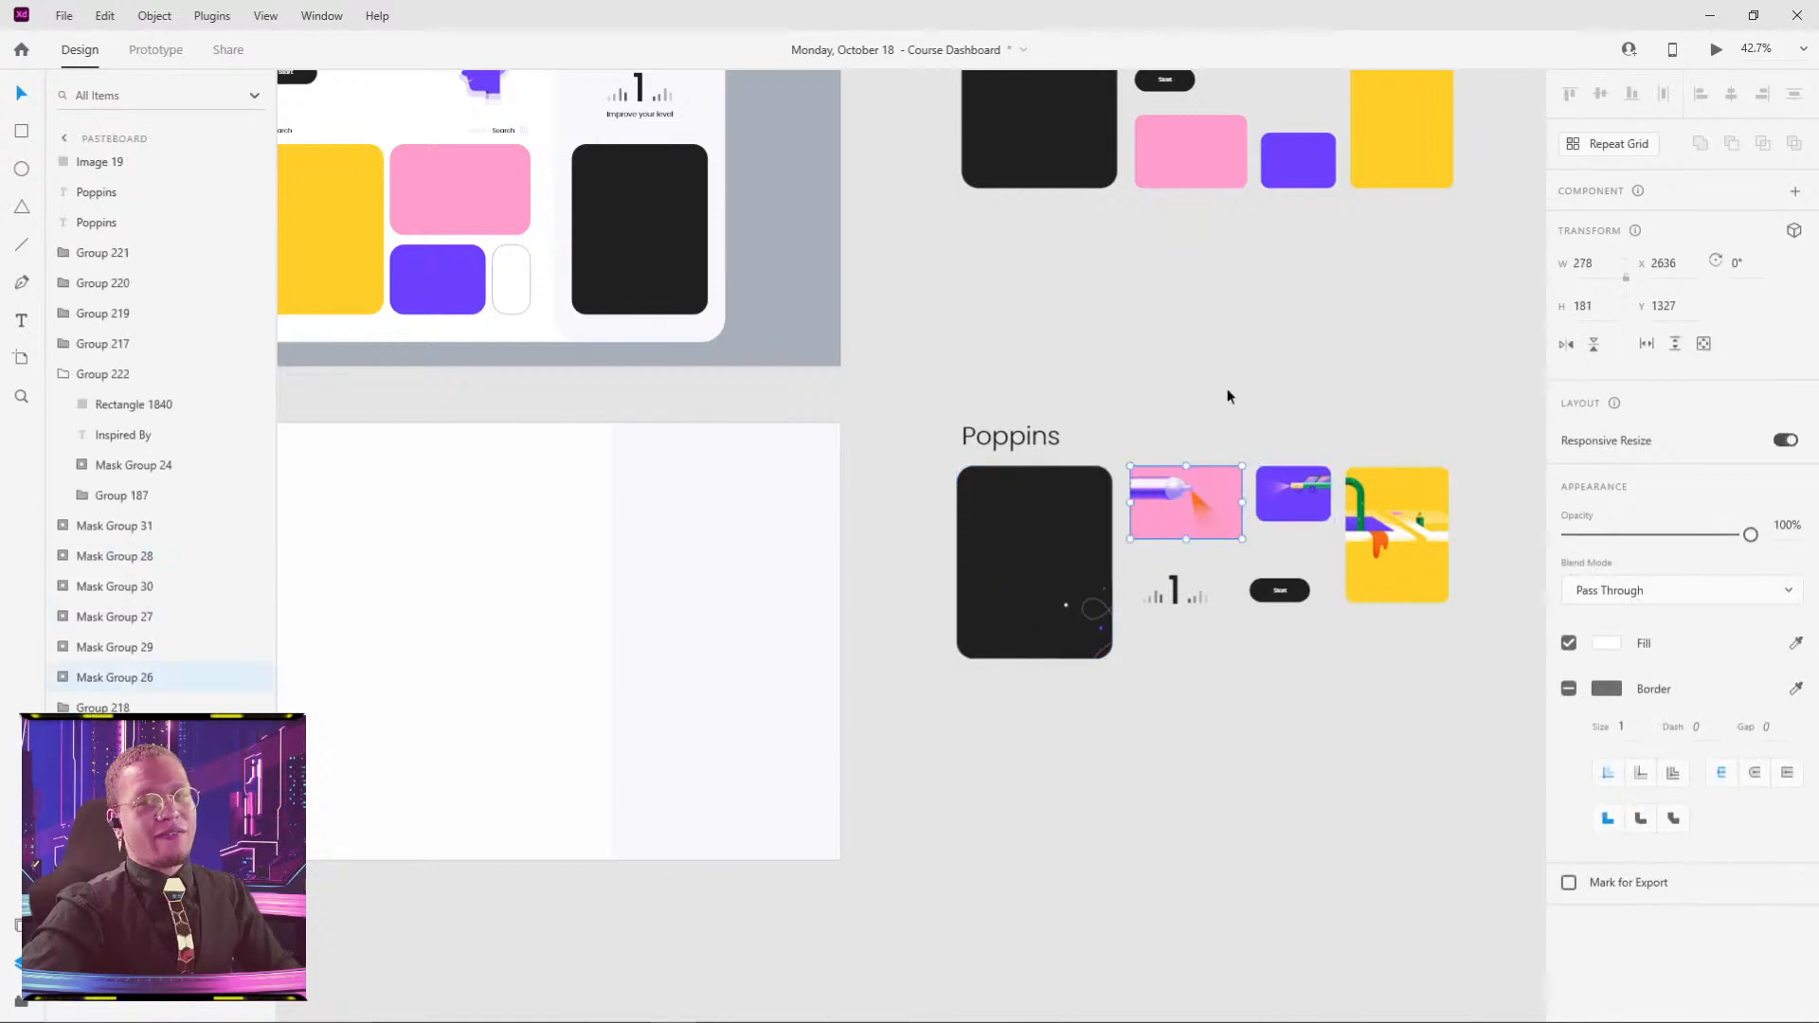
pyautogui.click(1242, 284)
pyautogui.click(1033, 583)
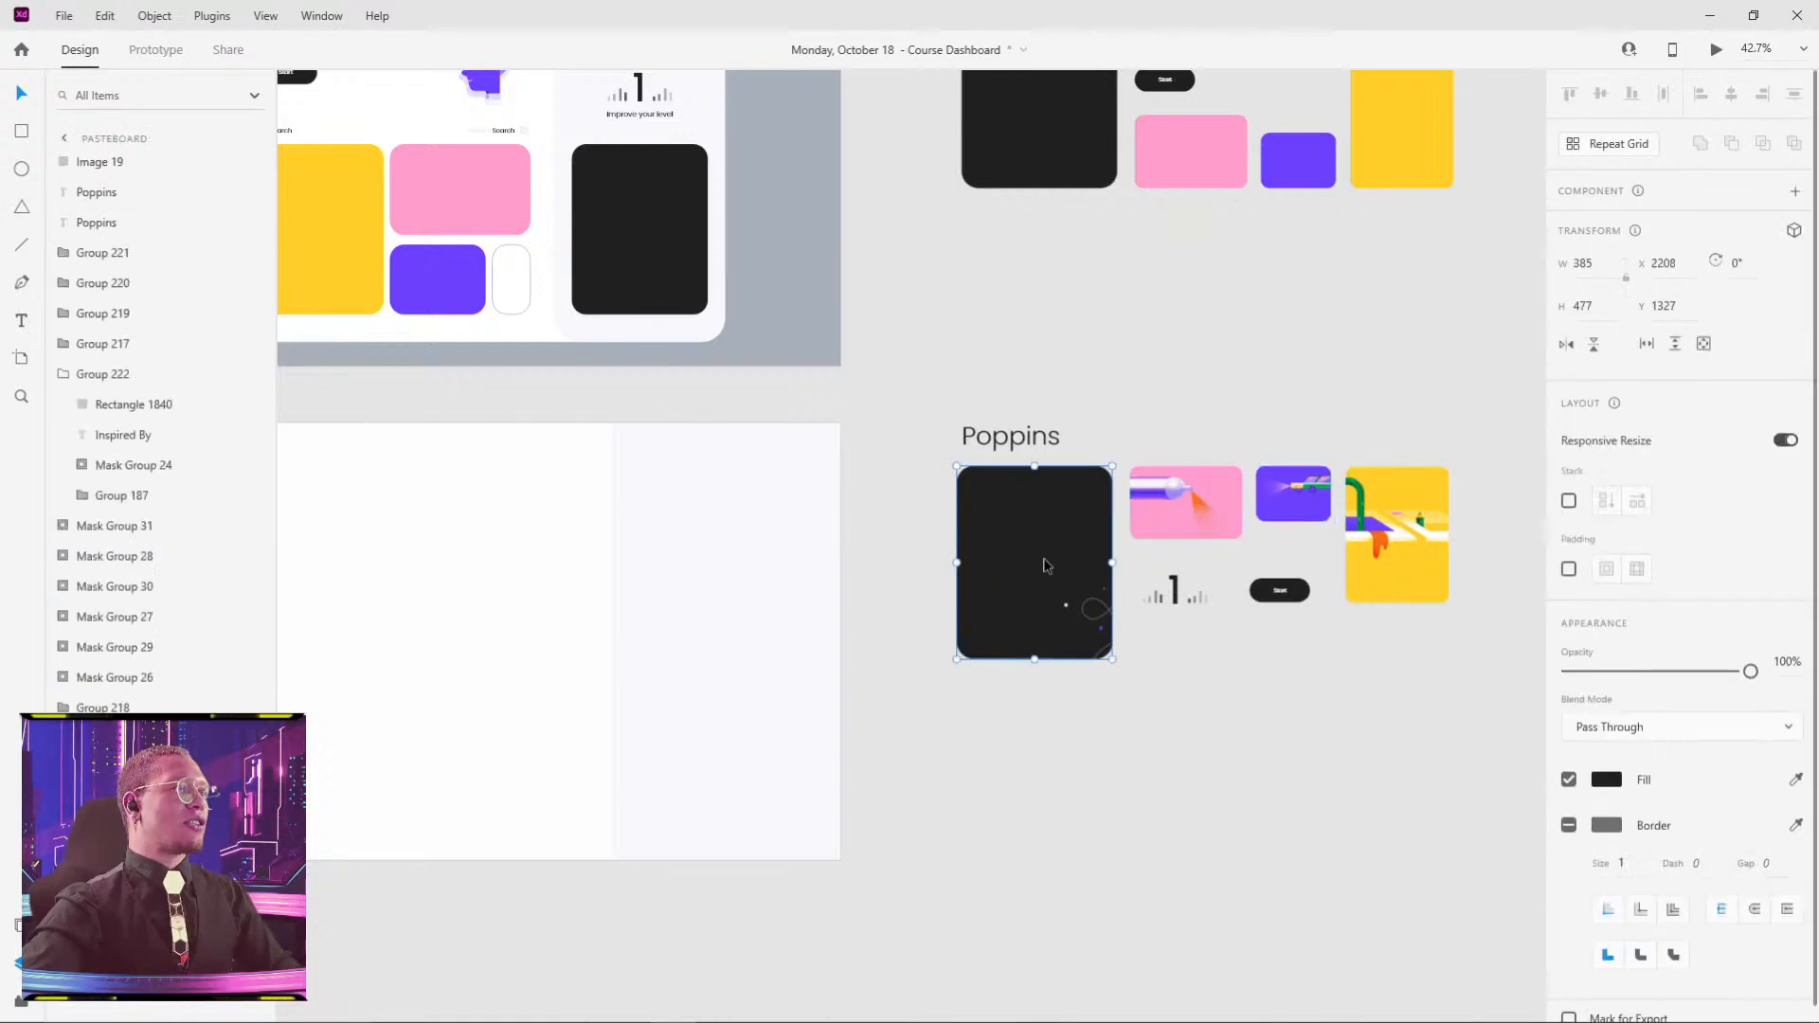
pyautogui.moveTo(1014, 596); pyautogui.dragTo(1056, 564)
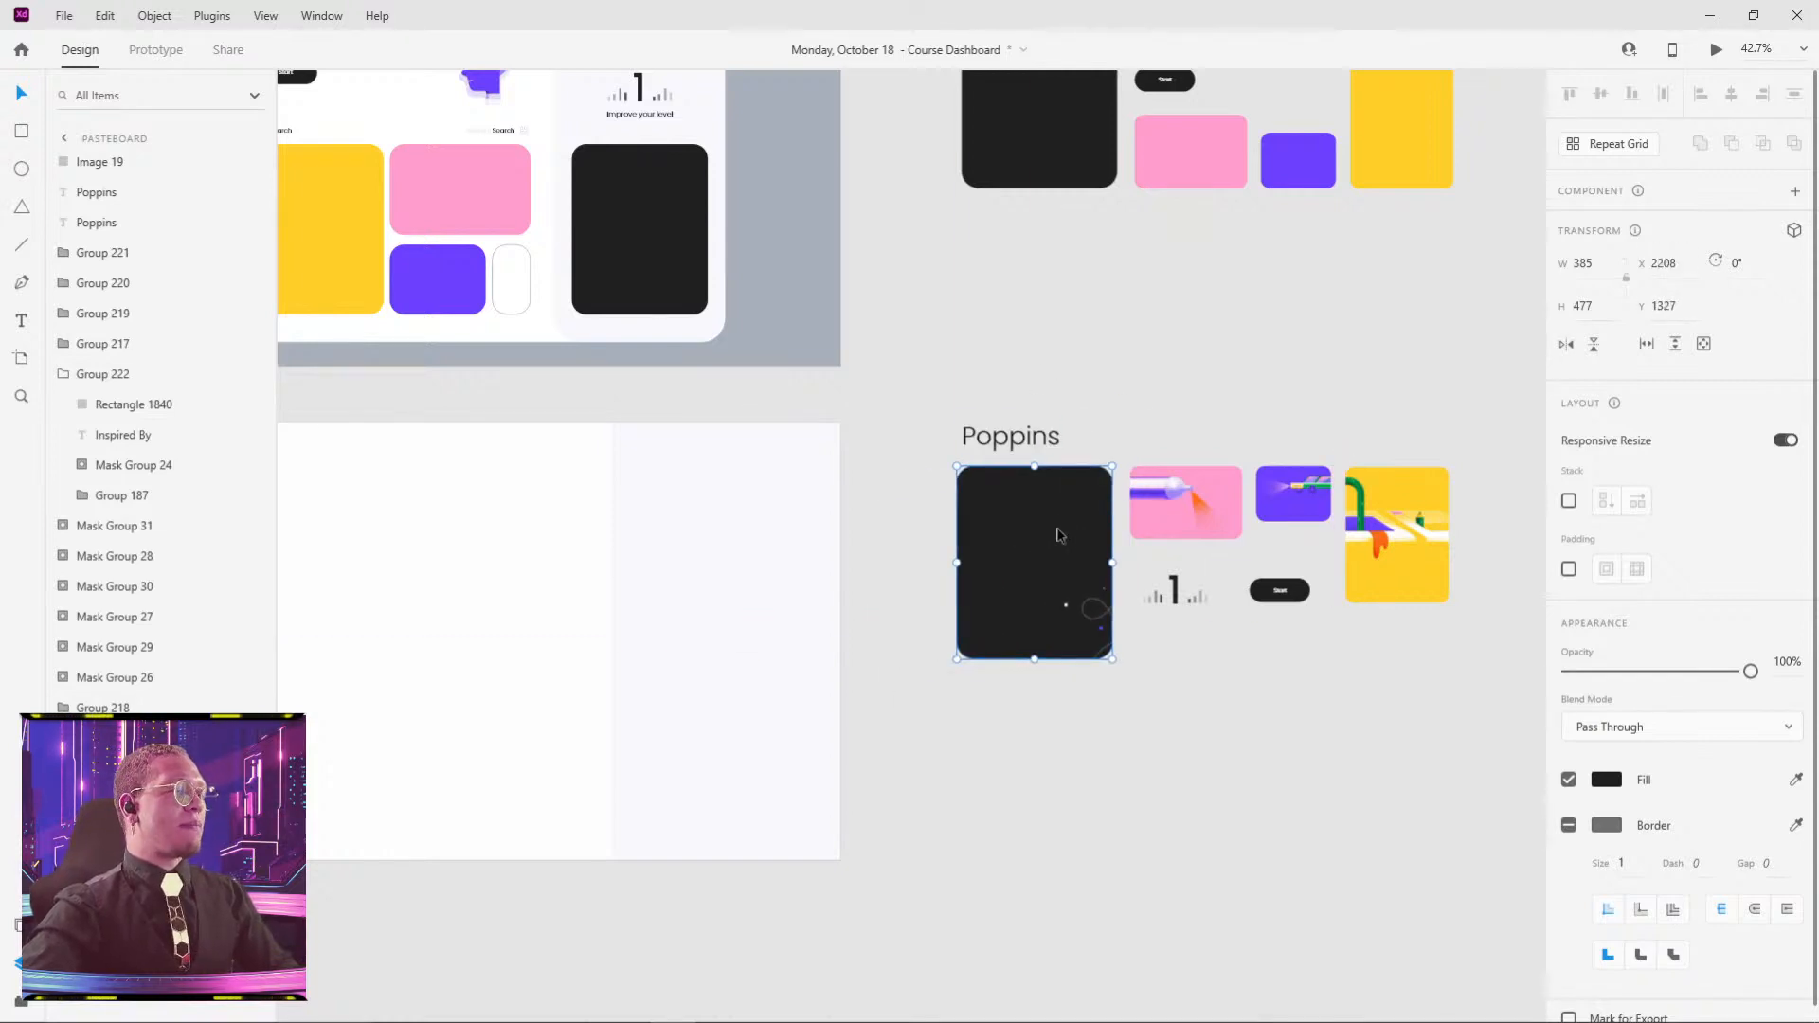
pyautogui.click(601, 217)
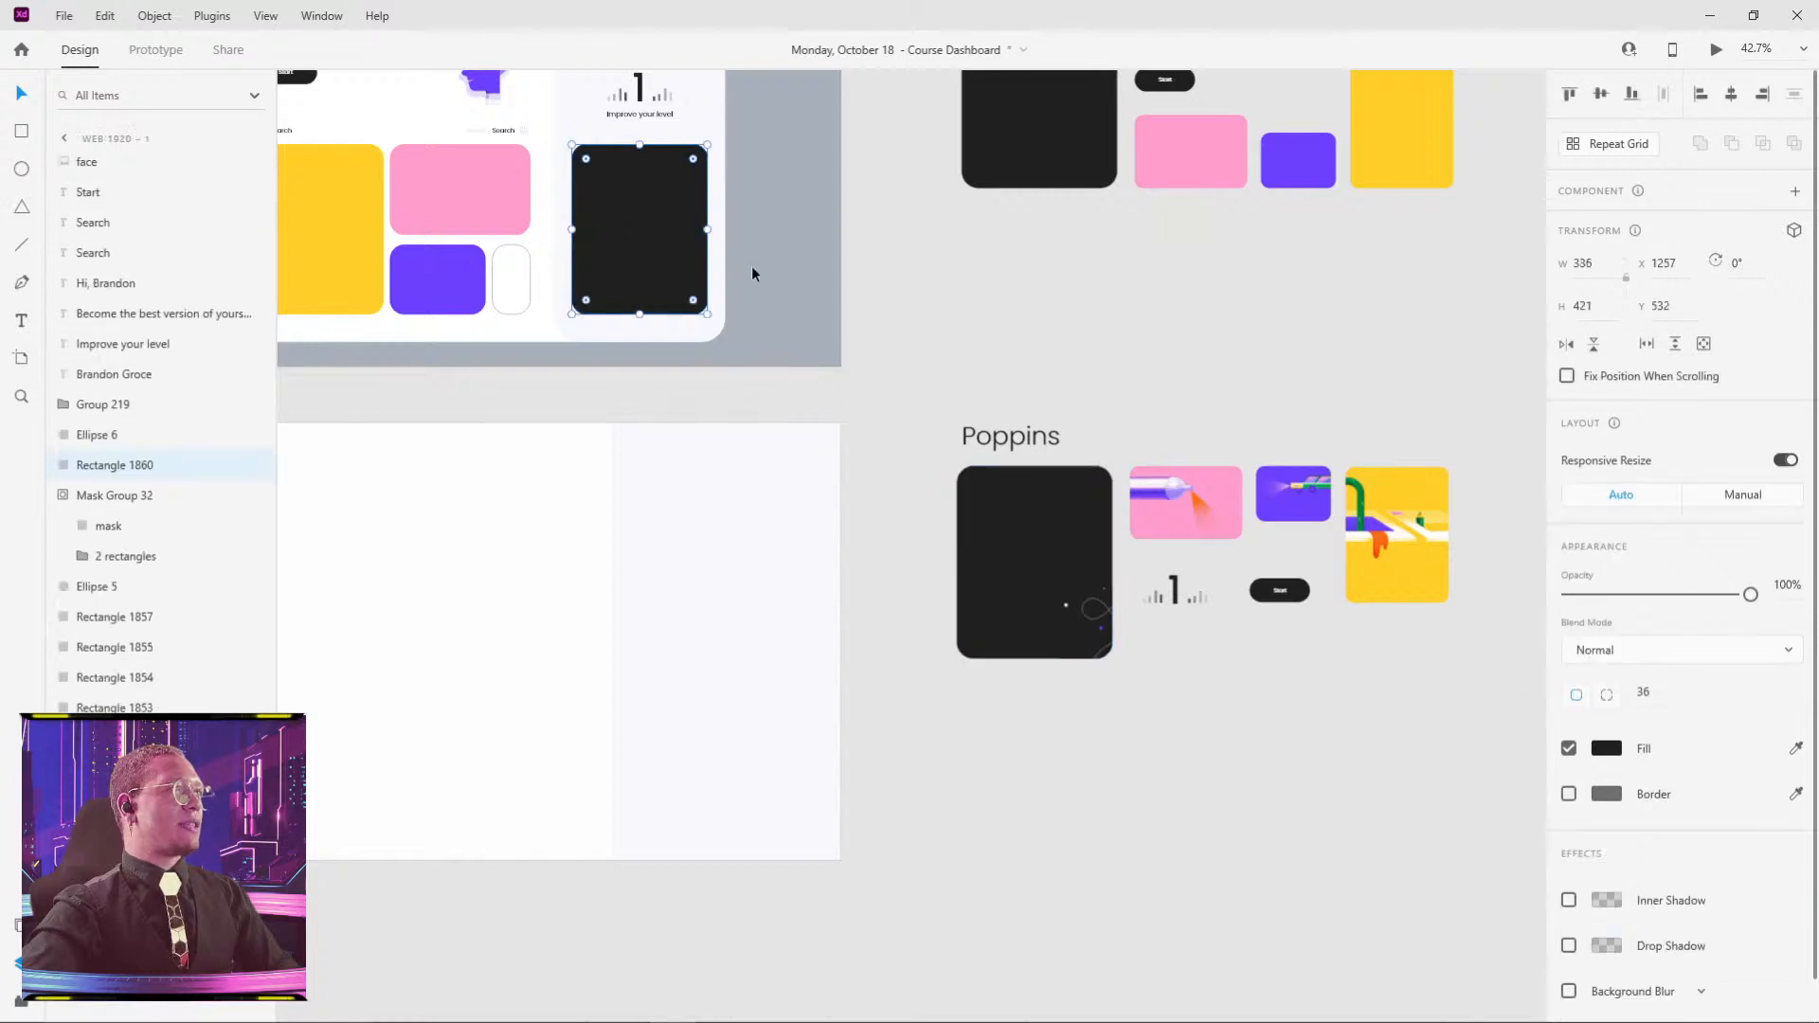
pyautogui.moveTo(760, 275); pyautogui.dragTo(1023, 458)
pyautogui.click(722, 376)
pyautogui.click(616, 402)
pyautogui.click(730, 484)
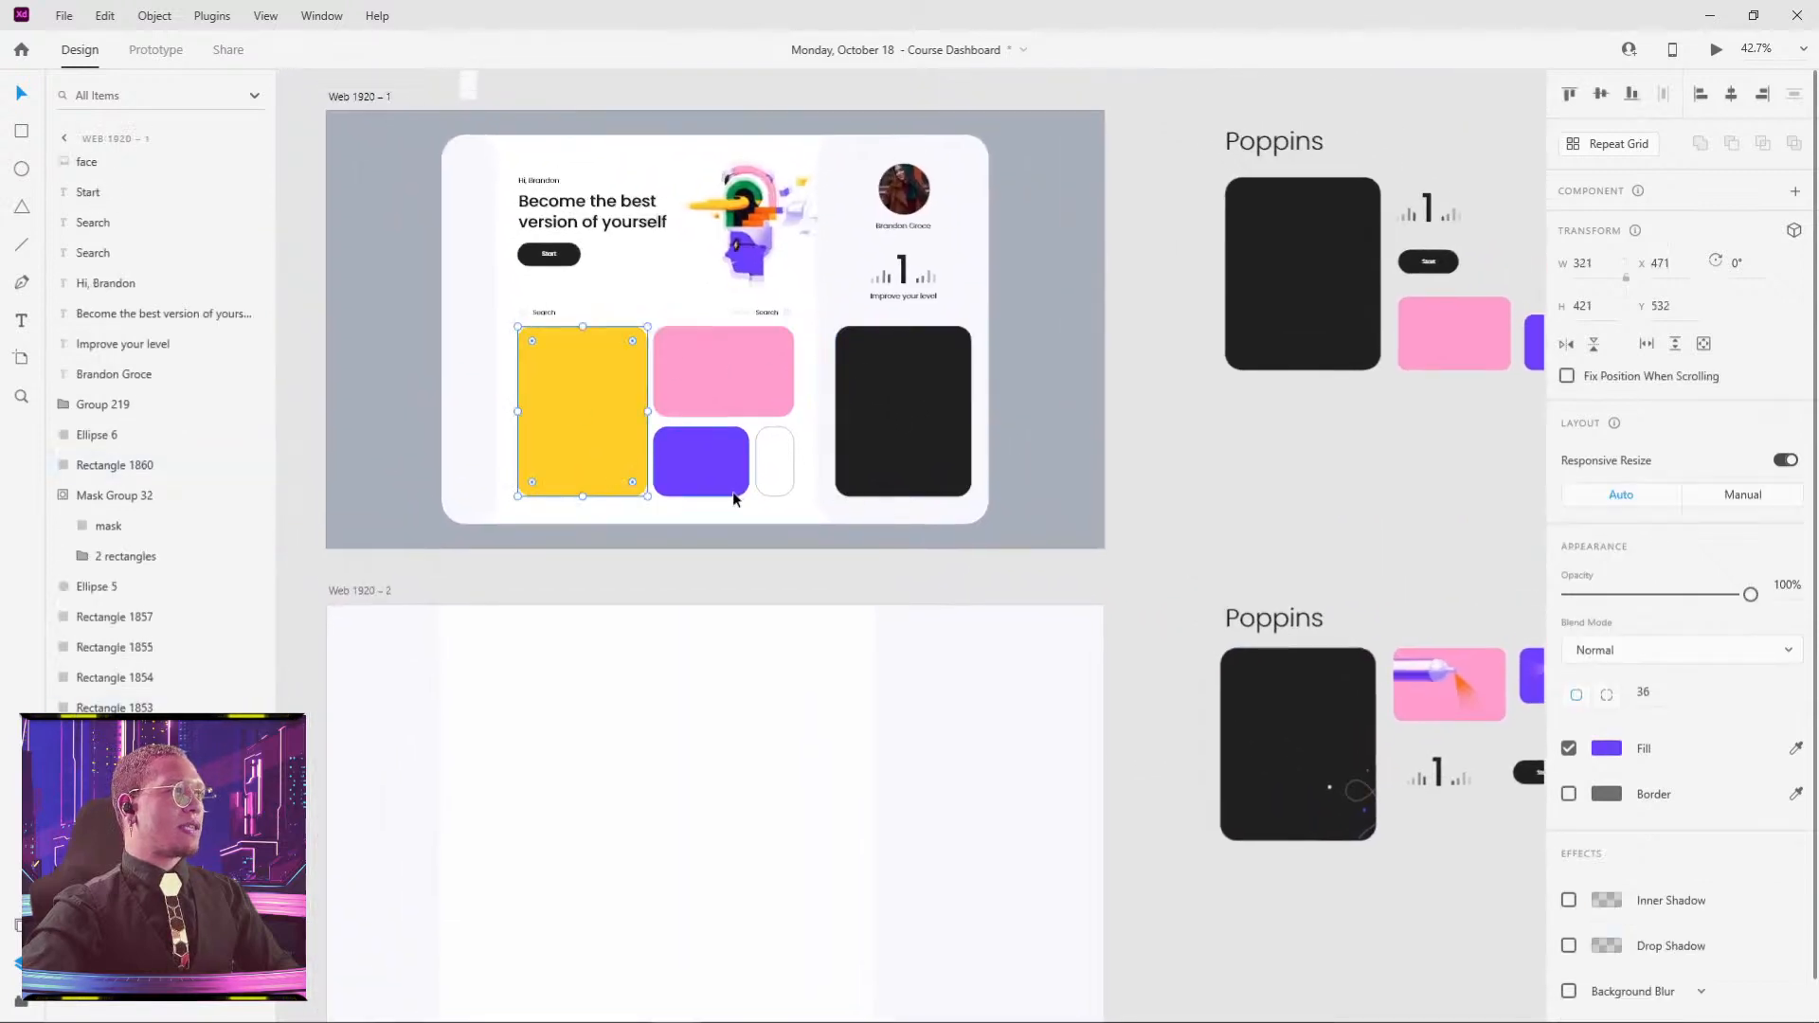
pyautogui.click(781, 472)
pyautogui.click(1140, 477)
# - Paste the copied card appearance onto the dashboard's black card, undo, and paste again
pyautogui.click(1246, 690)
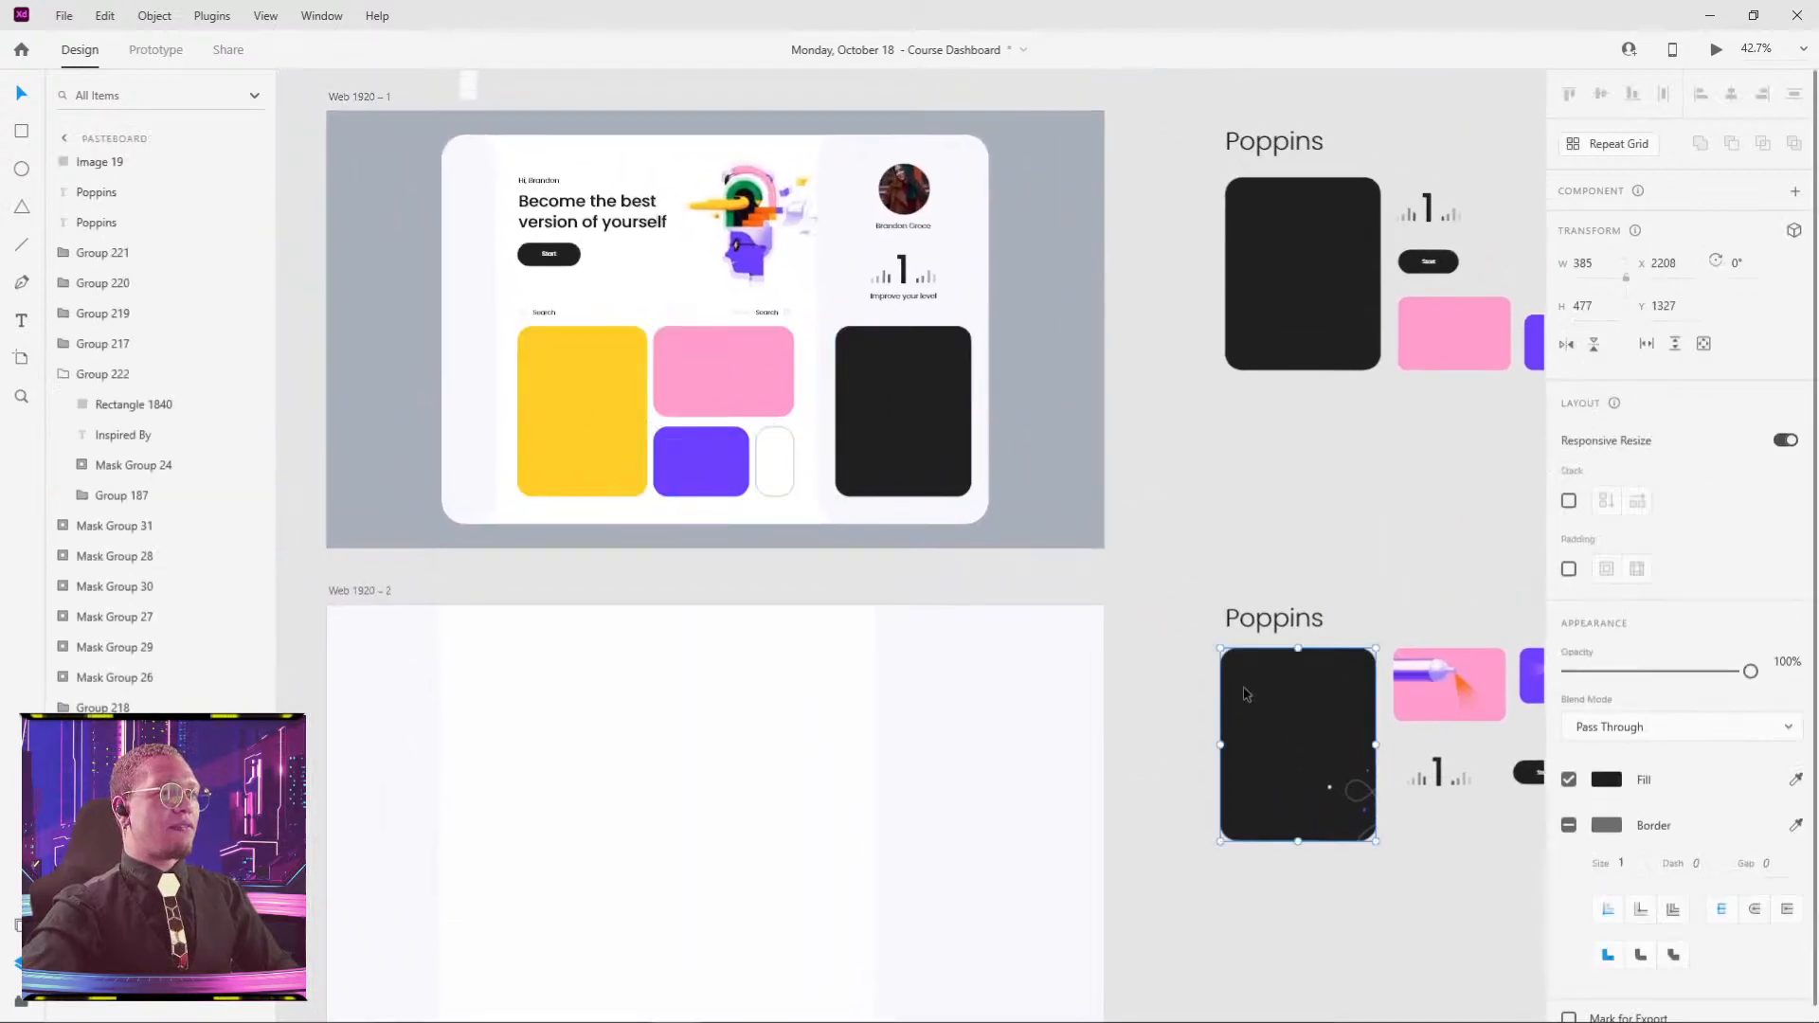
pyautogui.click(872, 420)
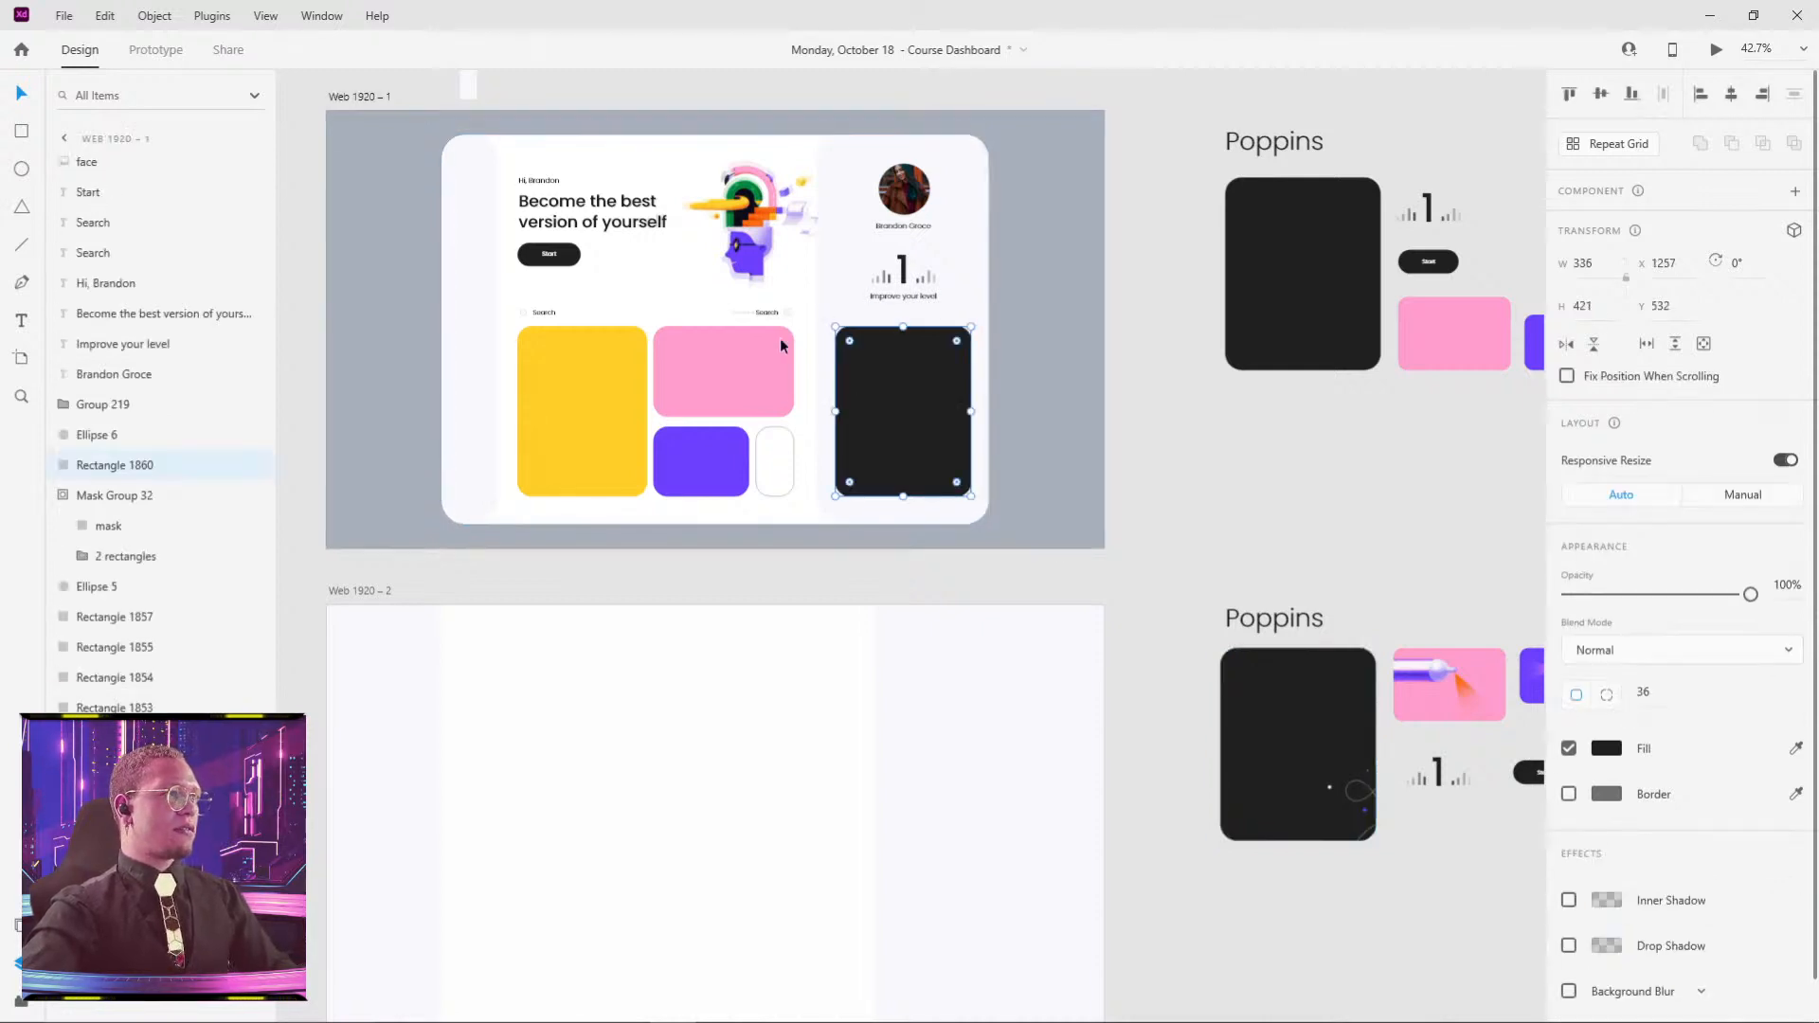
pyautogui.press('alt')
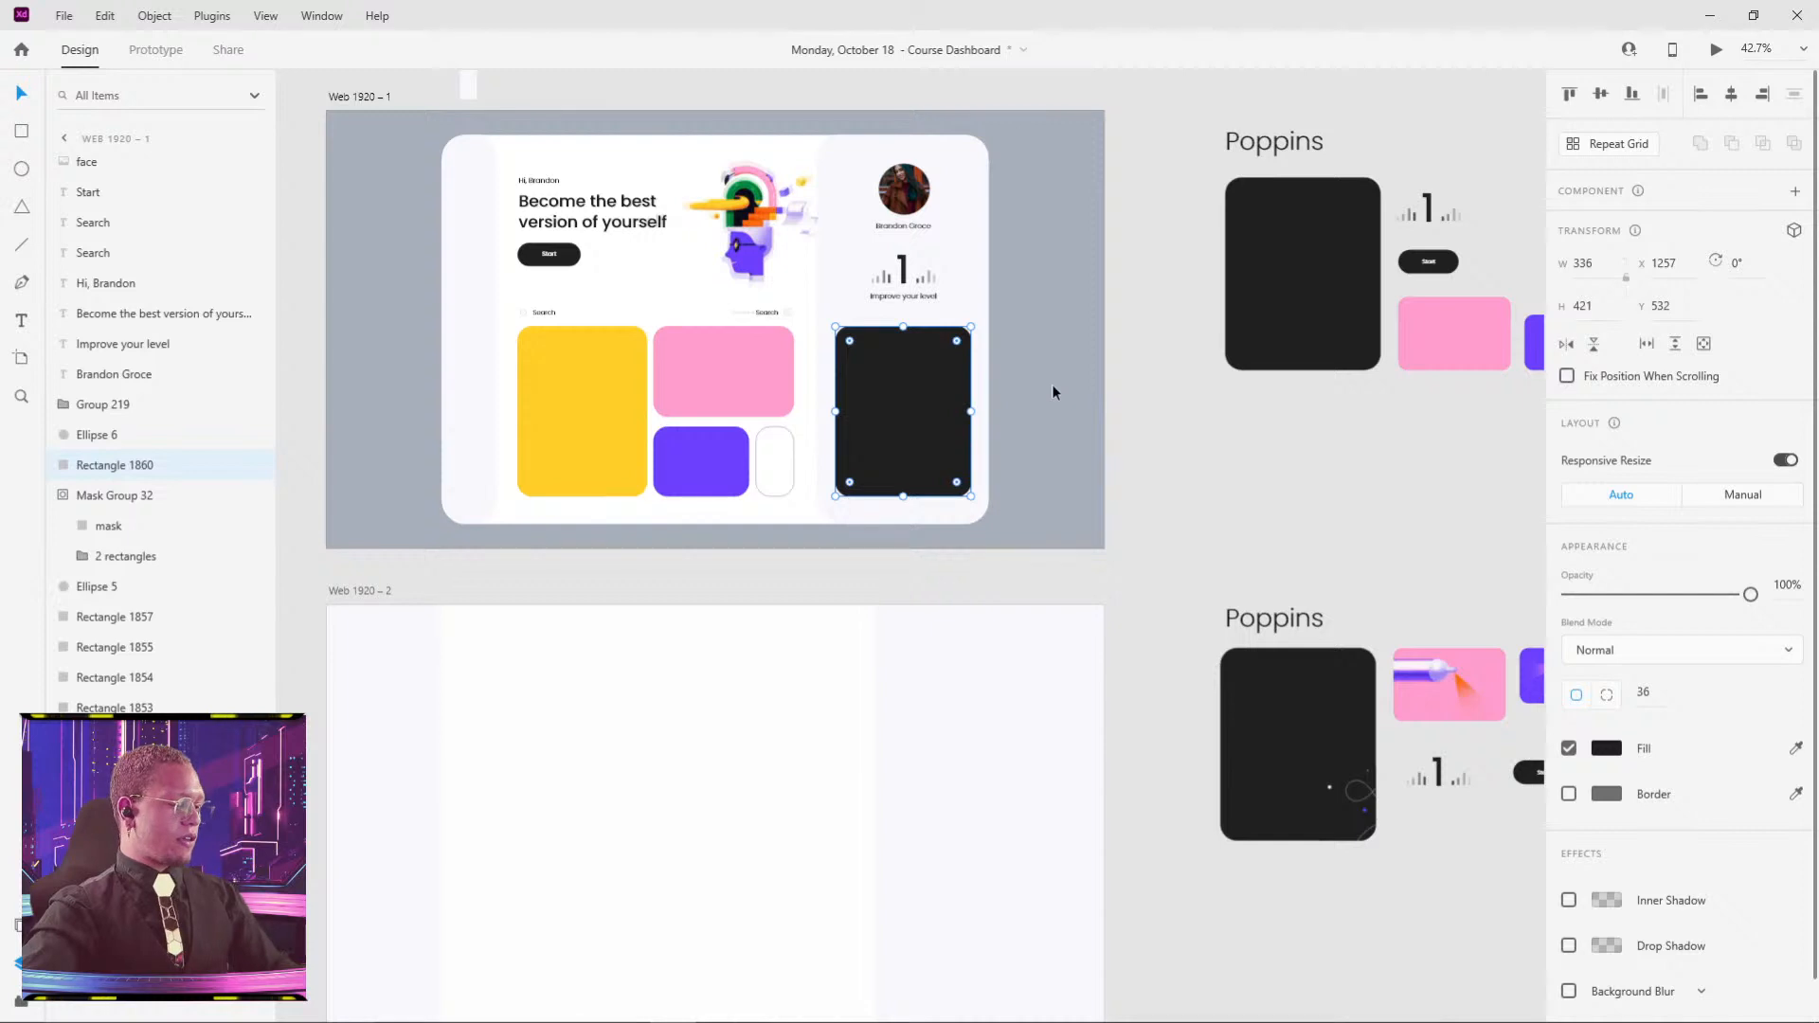
pyautogui.hotkey('ctrl', 'shift', 'v')
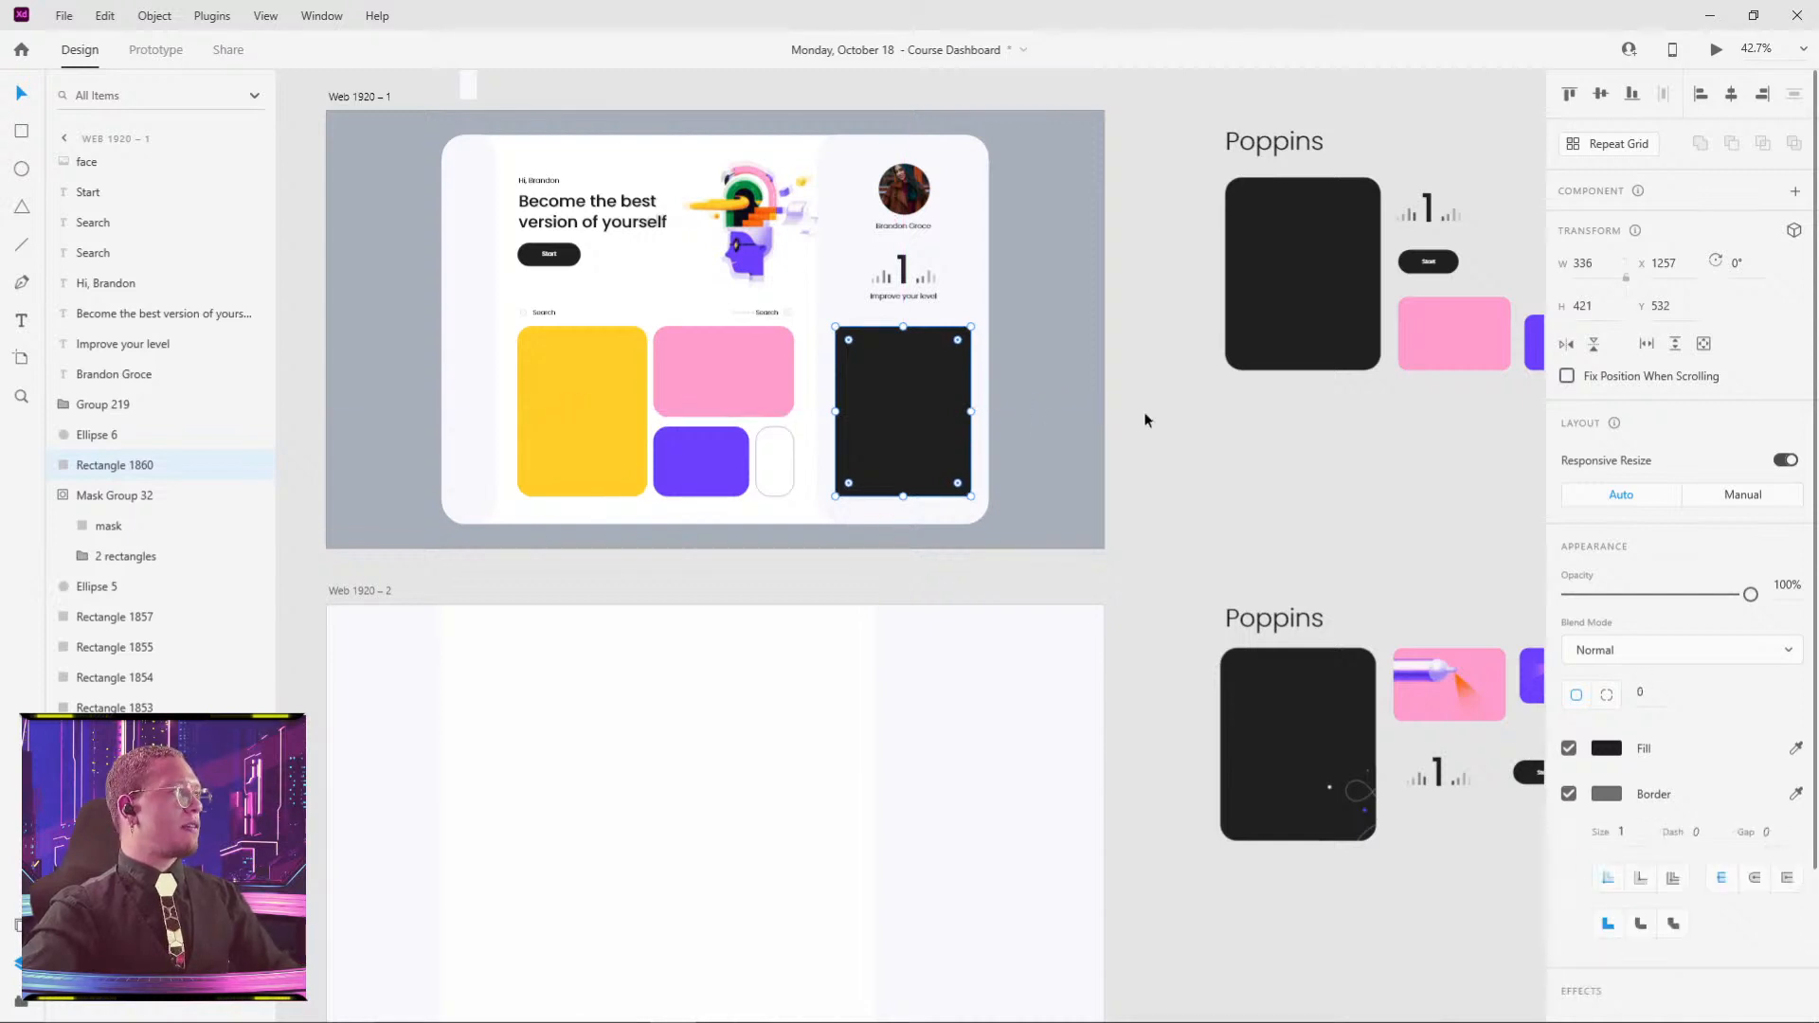
pyautogui.hotkey('ctrl', 'z')
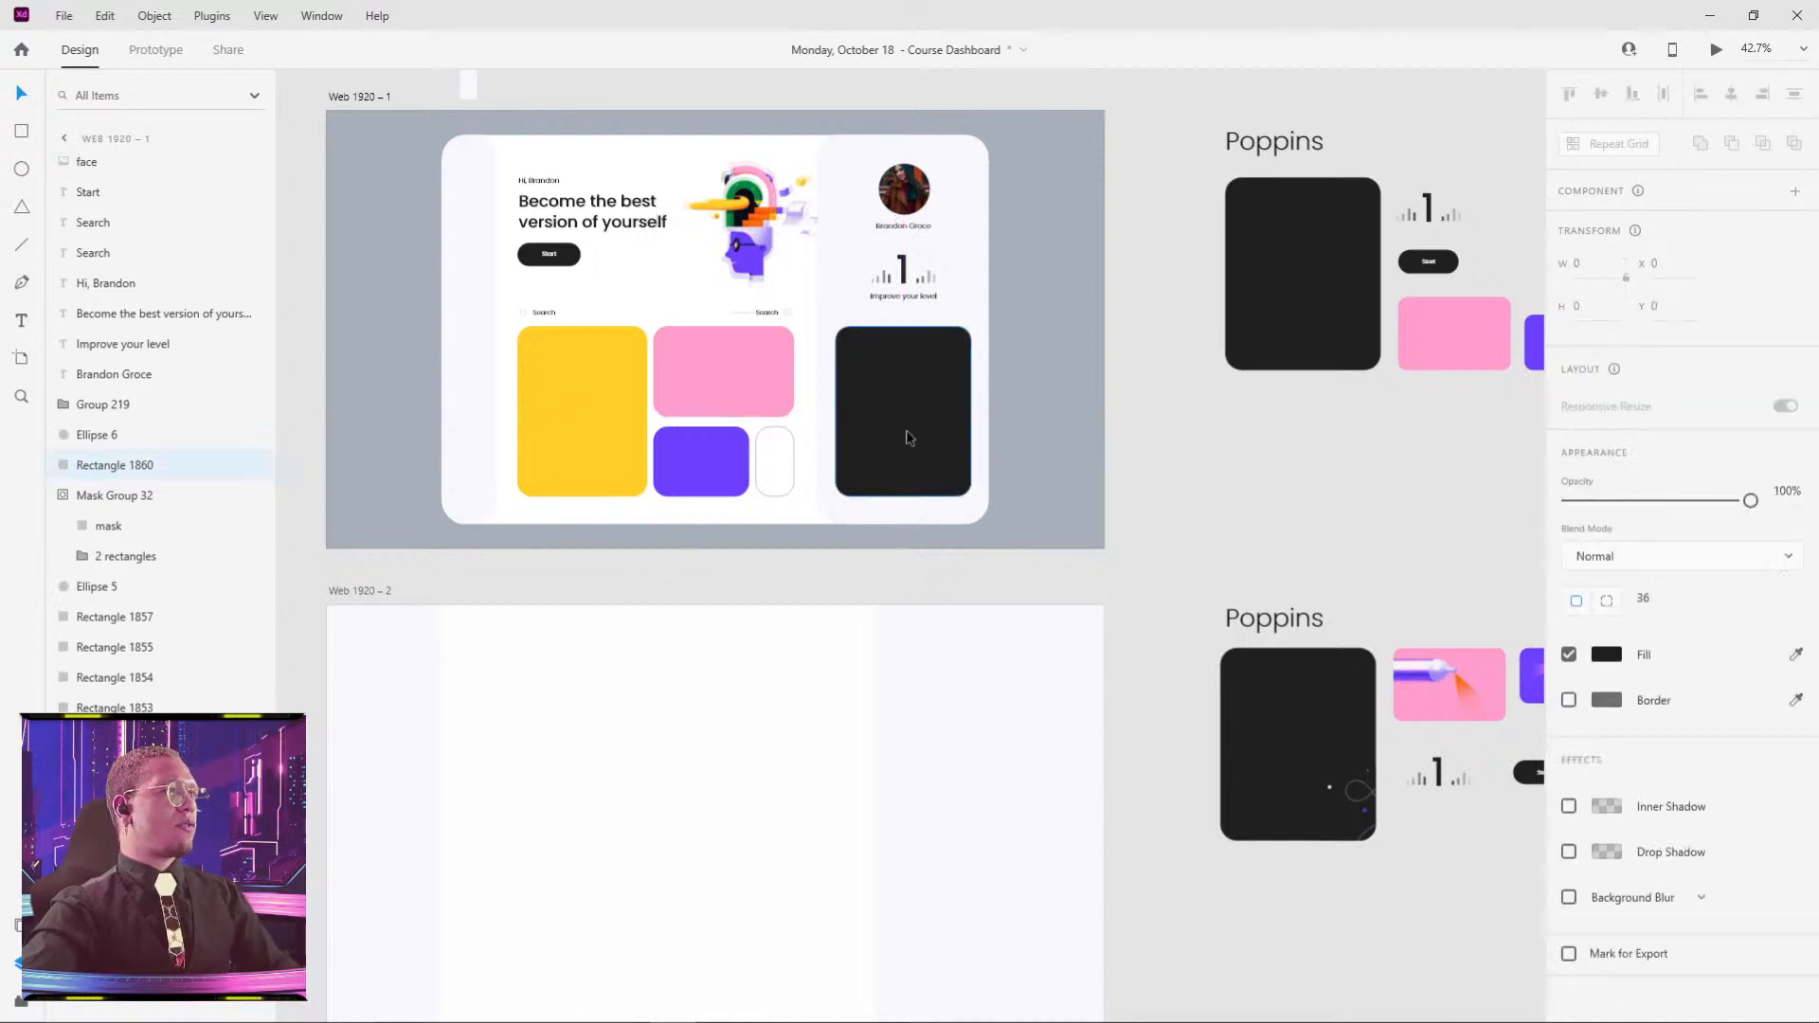
pyautogui.hotkey('ctrl', 'shift', 'v')
# - Undo the pasted look and pick out the illustrated black card's inner image
pyautogui.click(1235, 480)
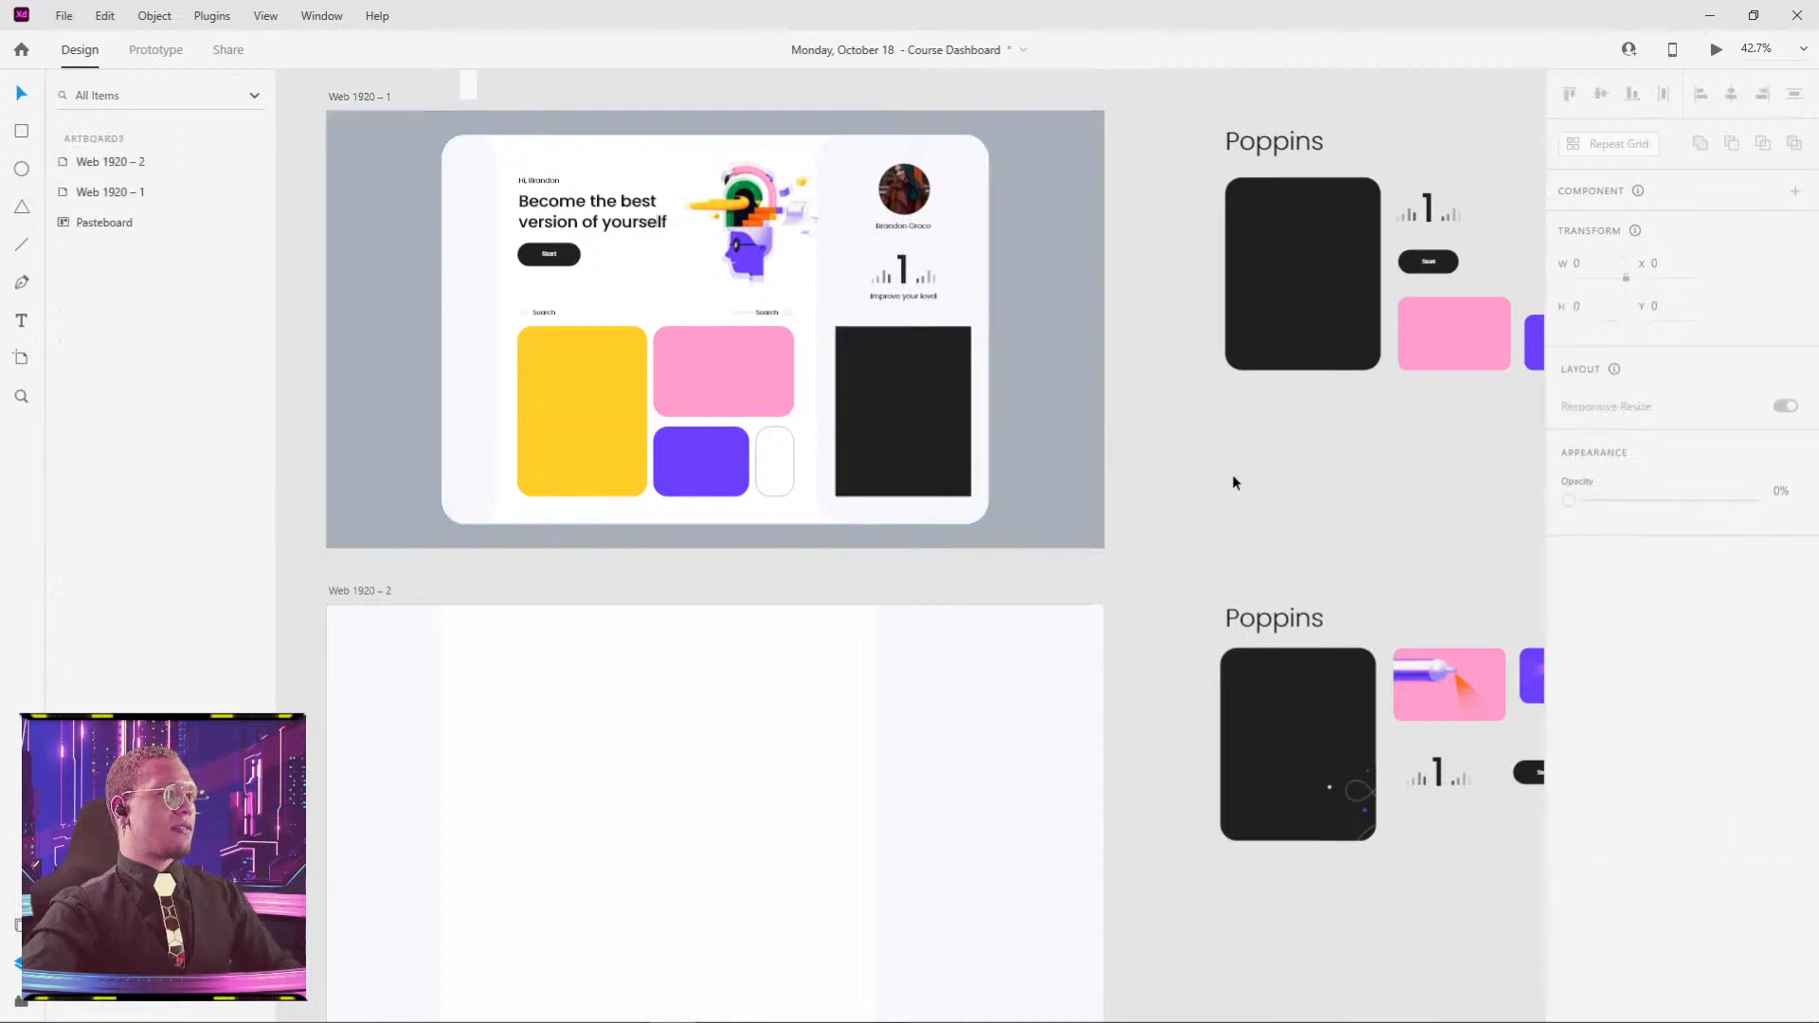
pyautogui.hotkey('ctrl', 'z')
pyautogui.doubleClick(1362, 801)
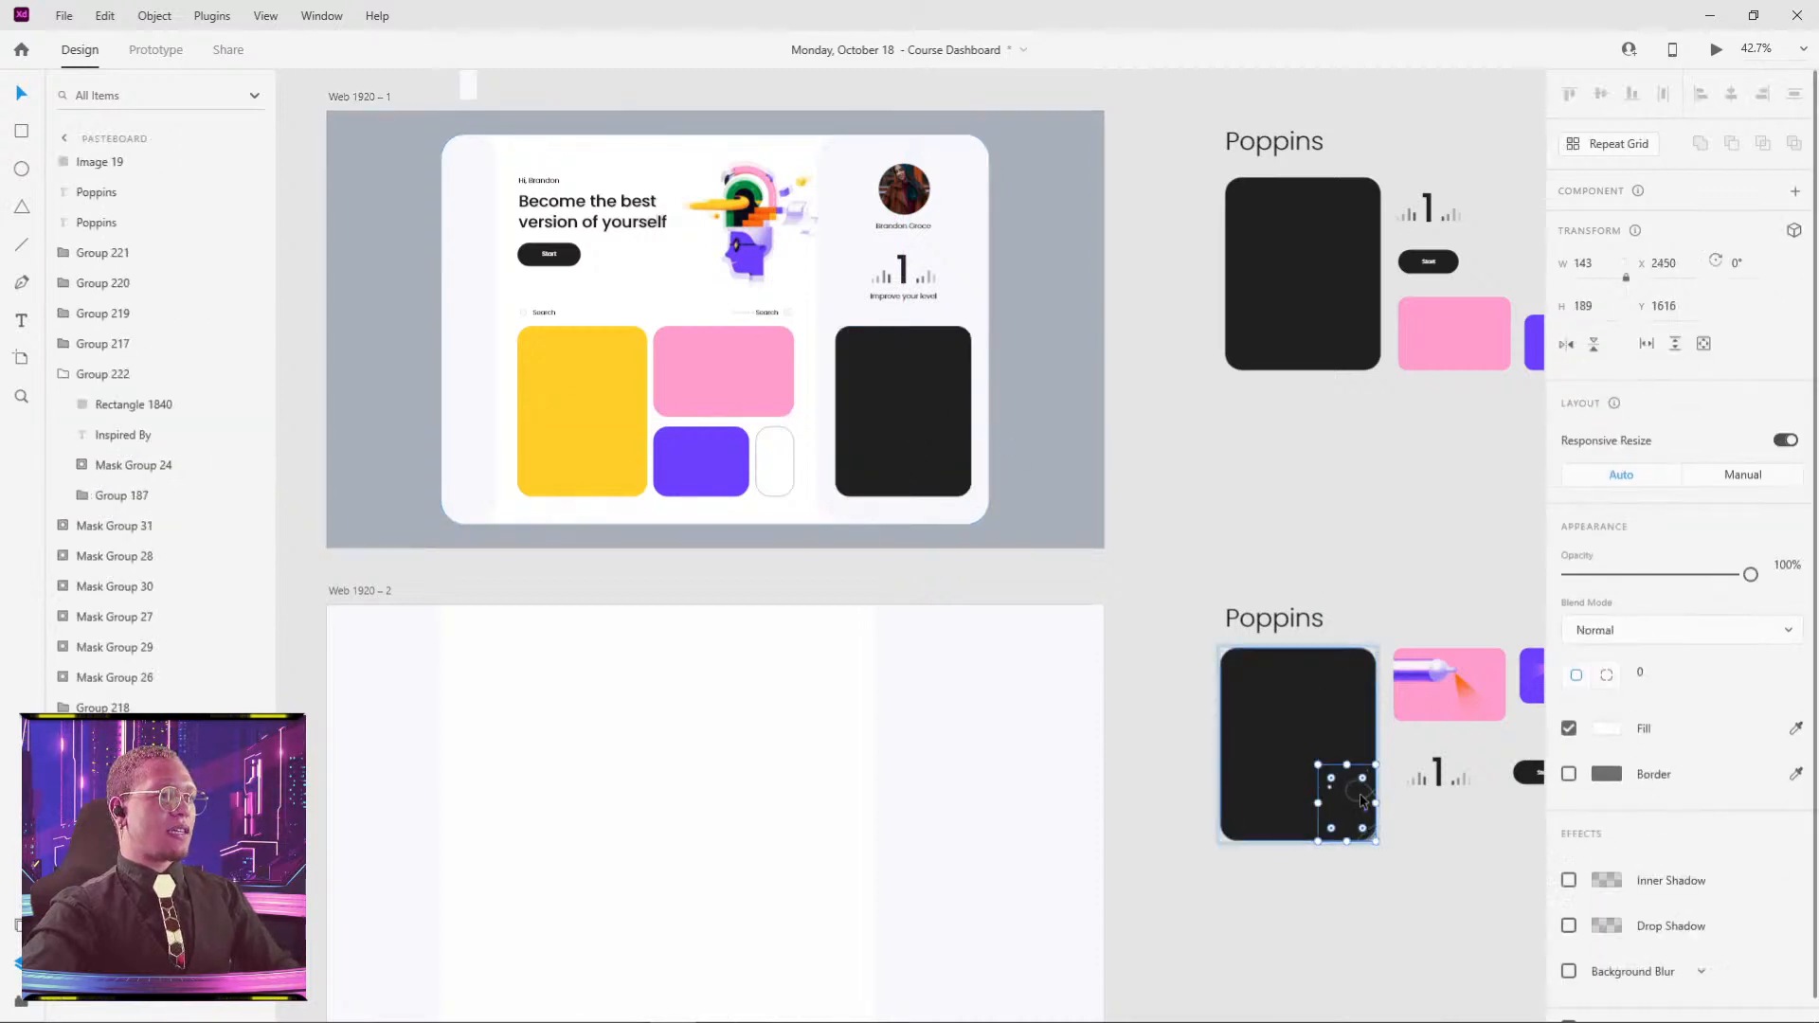
pyautogui.click(1133, 385)
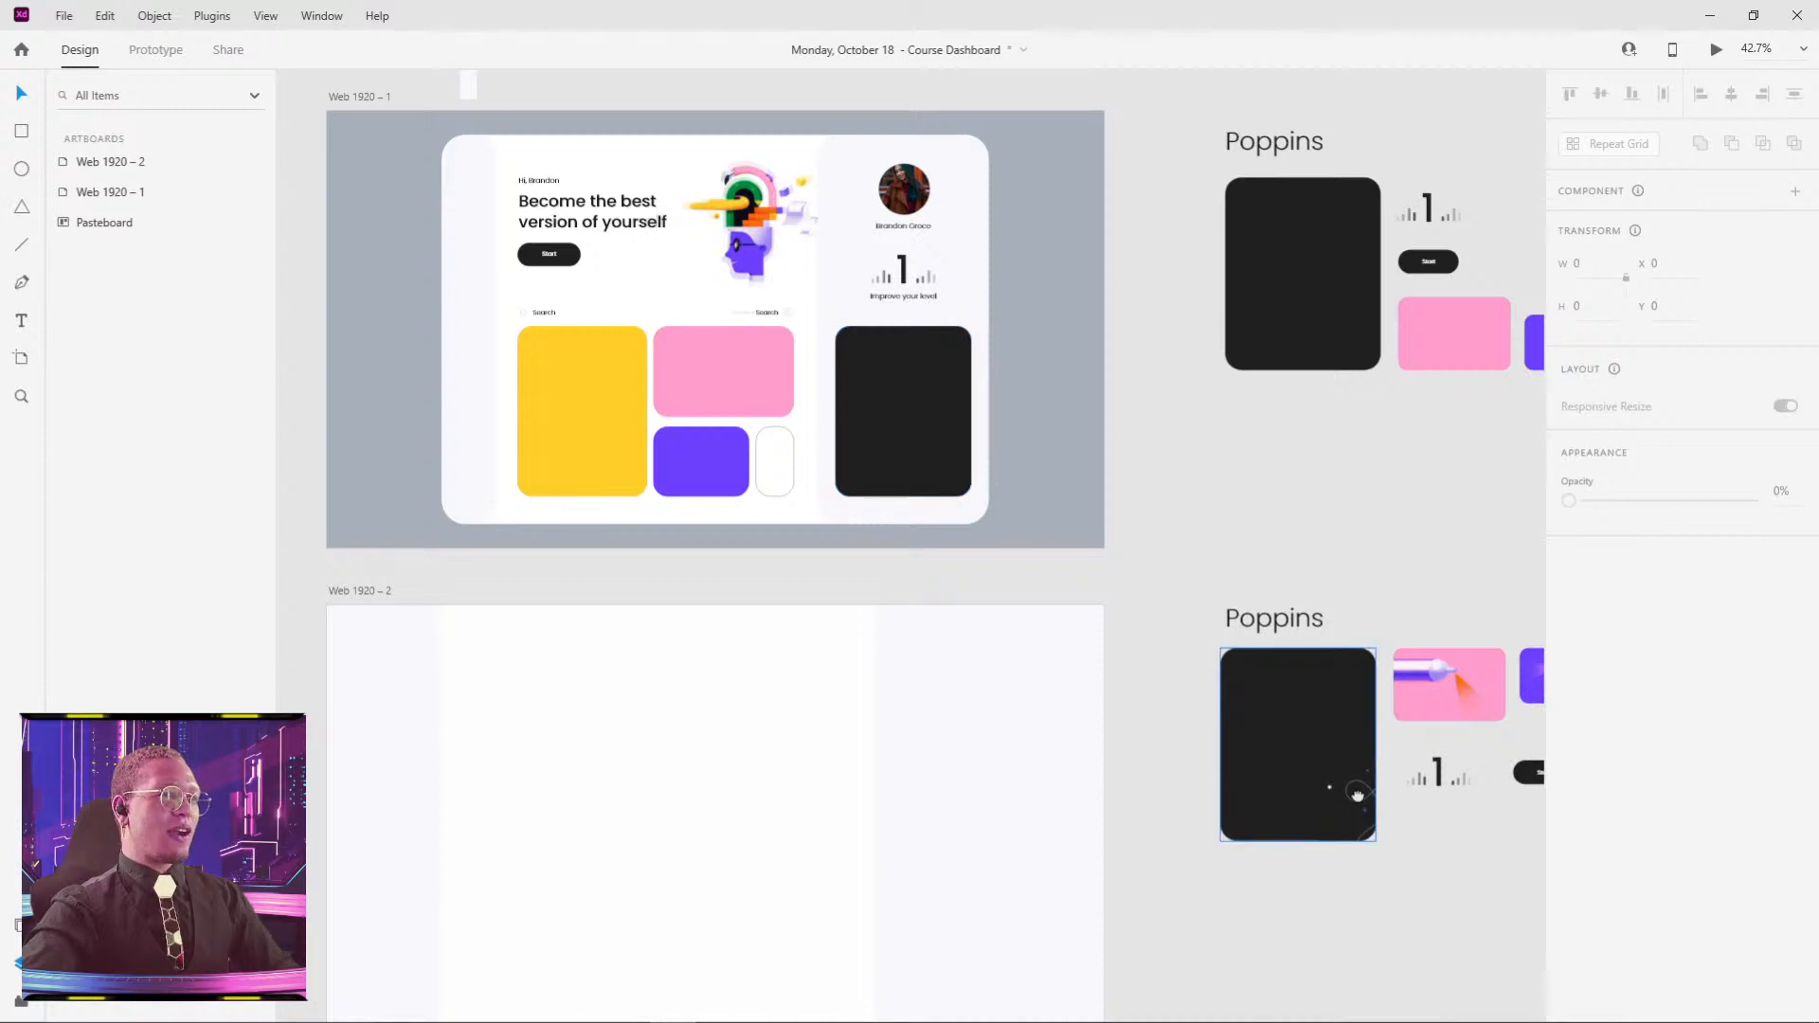
pyautogui.moveTo(1357, 797); pyautogui.dragTo(1089, 701)
pyautogui.scroll(4, 1084, 712)
pyautogui.scroll(-4, 1080, 679)
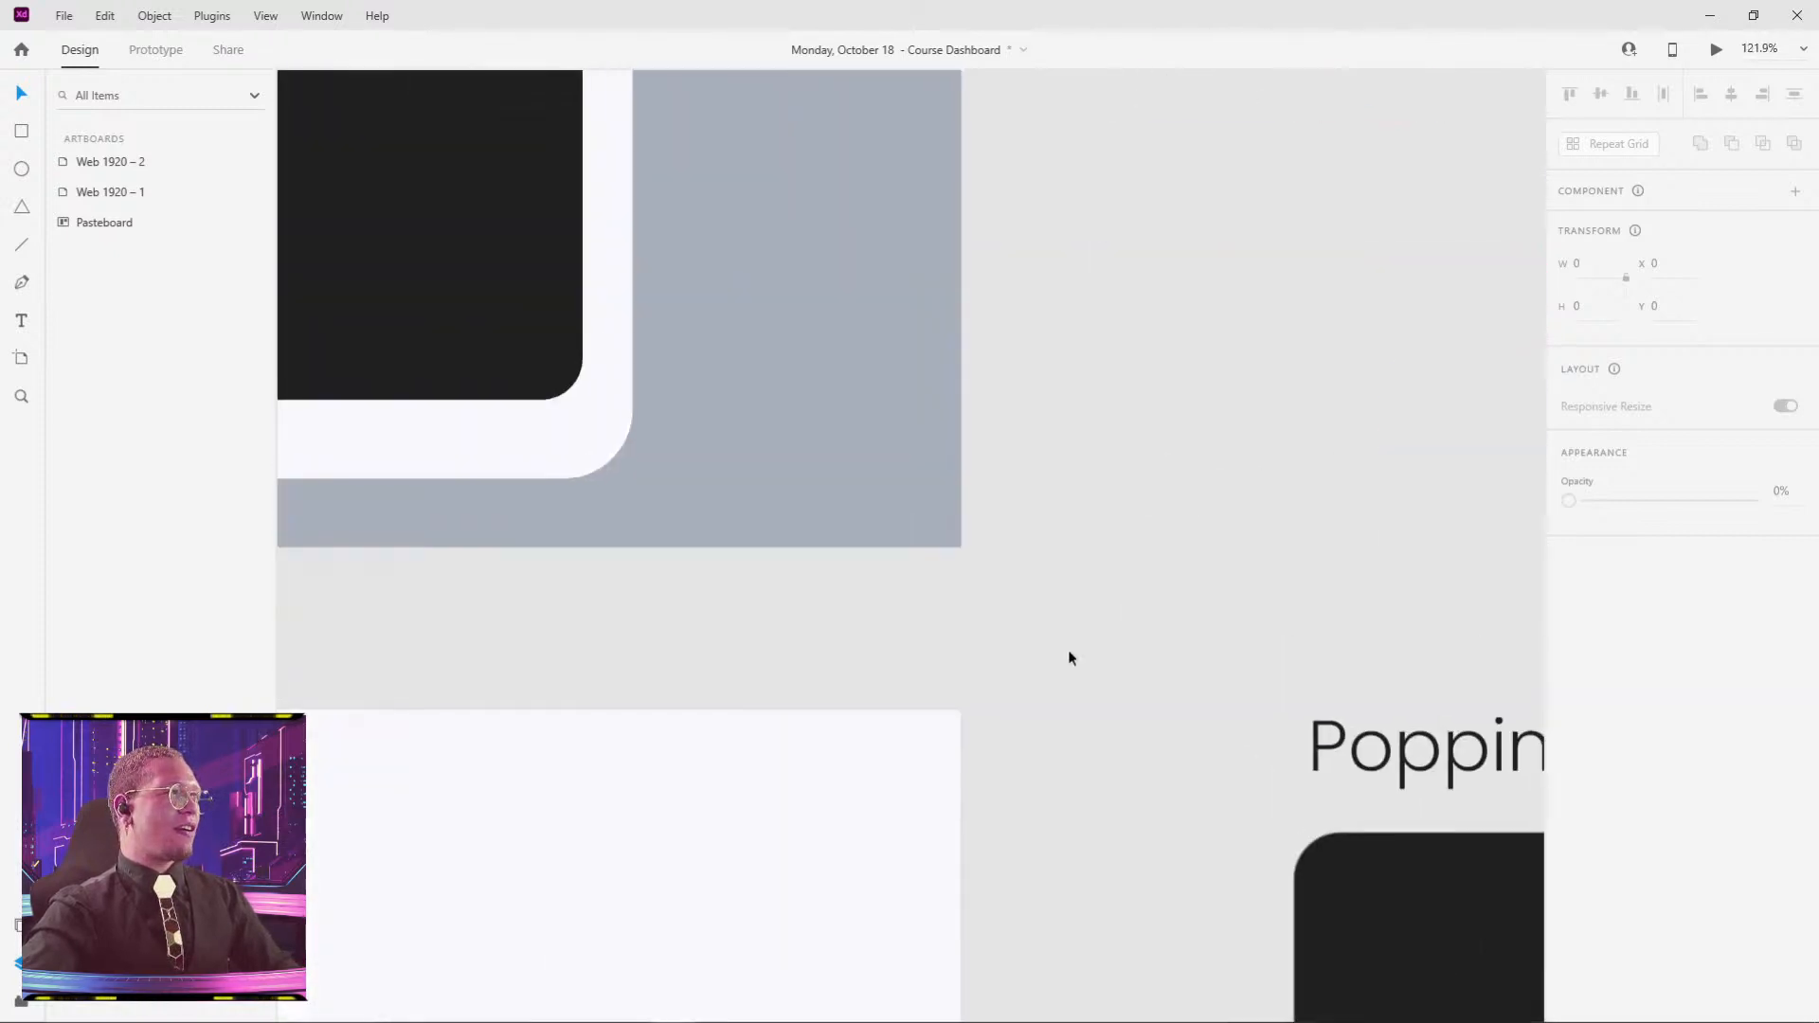
# - Try pasting the black illustration into the dashboard's black card, then undo the attempt
pyautogui.click(651, 333)
pyautogui.hotkey('ctrl', 'v')
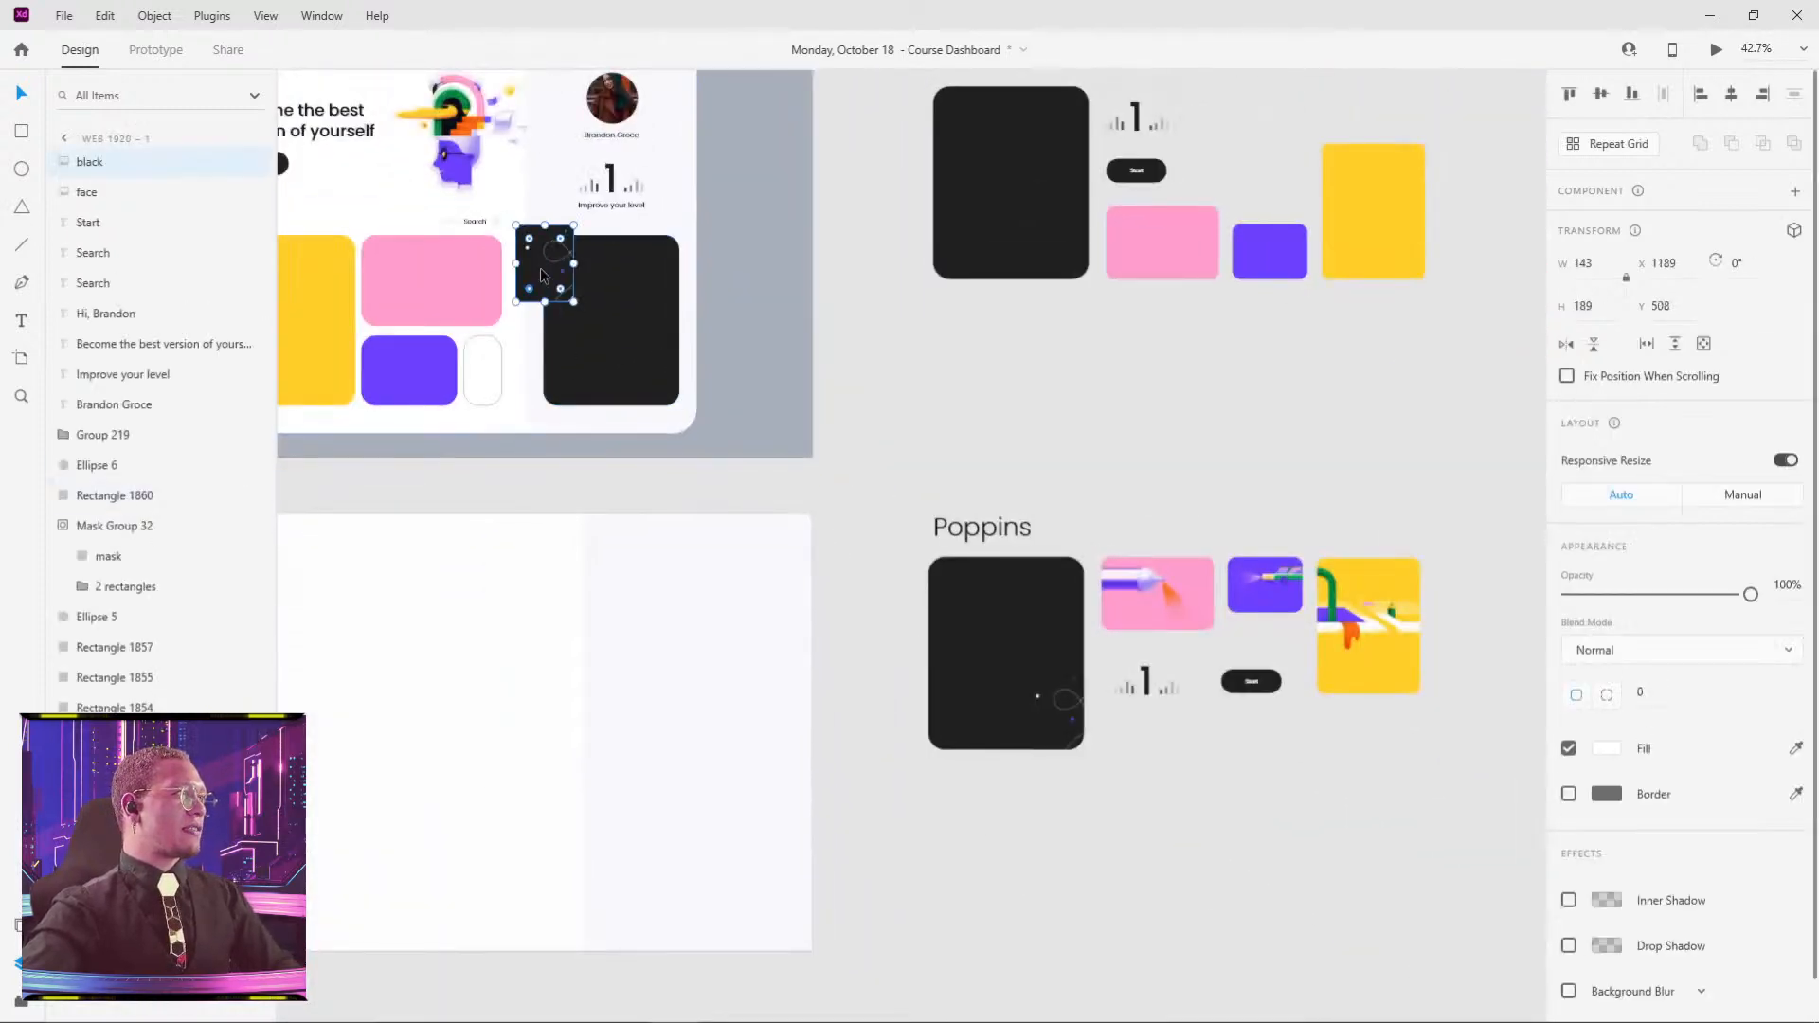
pyautogui.moveTo(544, 268); pyautogui.dragTo(661, 368)
pyautogui.scroll(4, 600, 375)
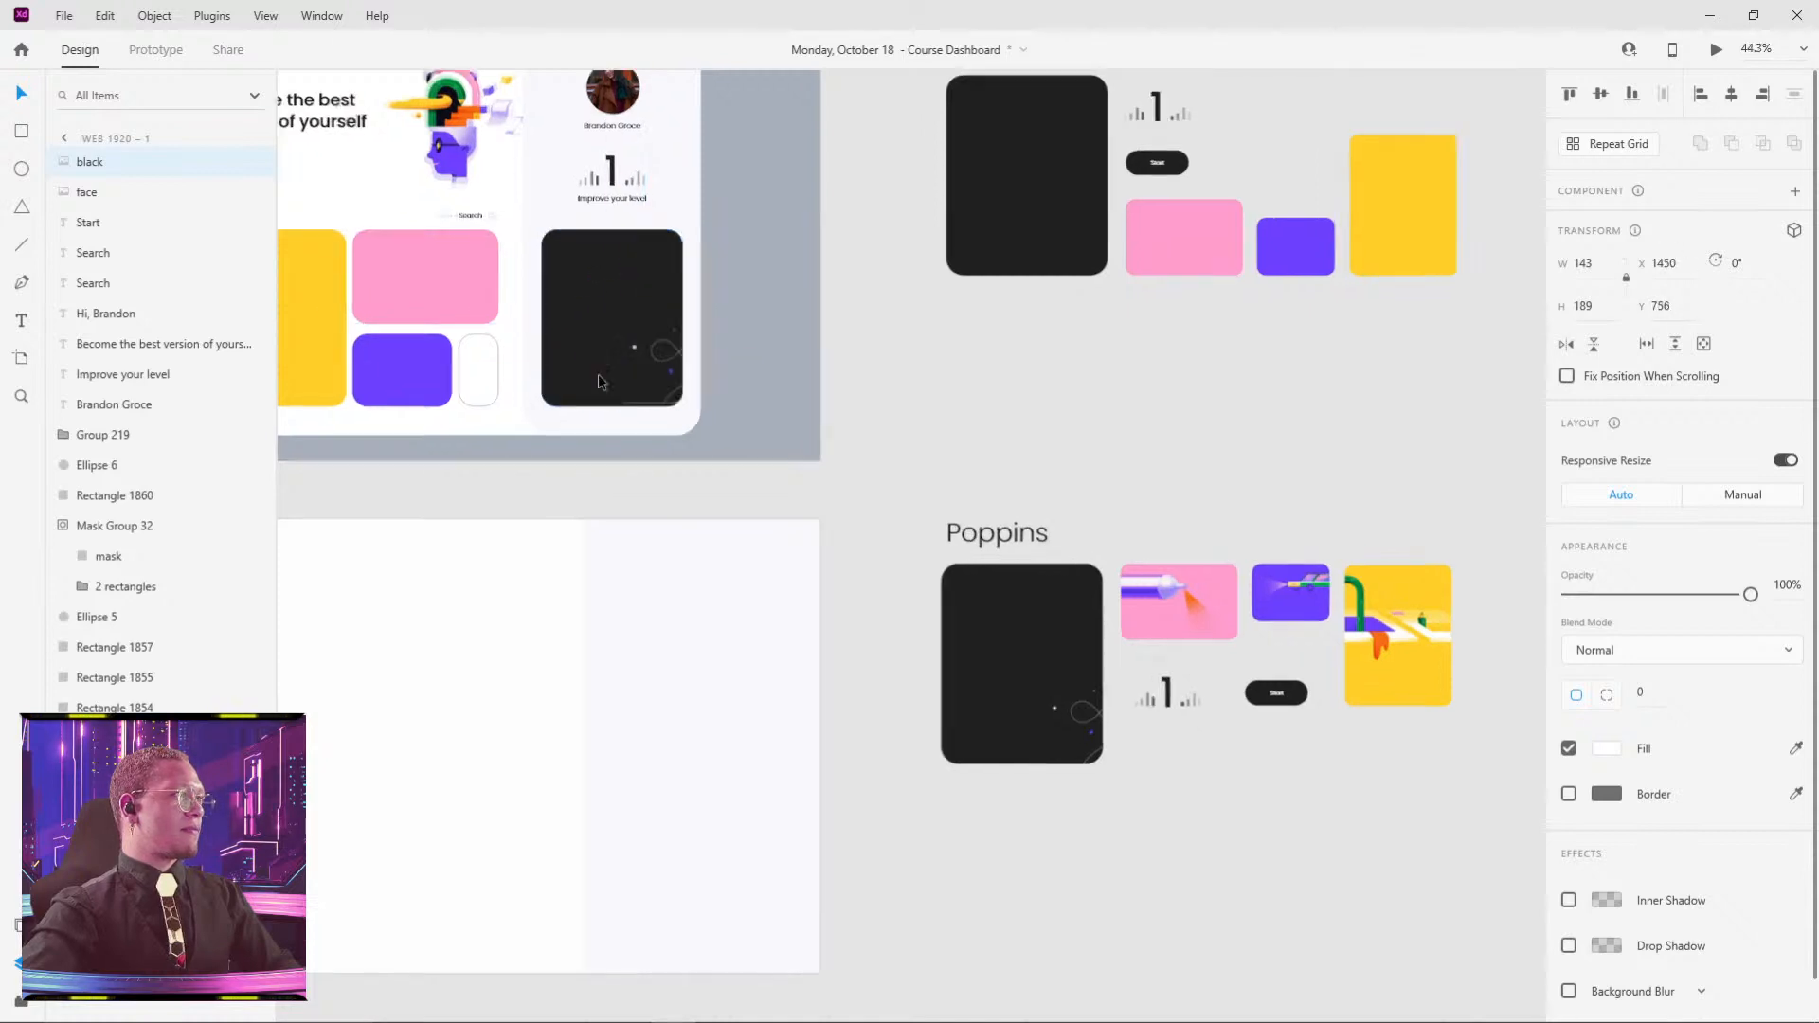
pyautogui.hotkey('ctrl', 'z')
pyautogui.scroll(-4, 758, 348)
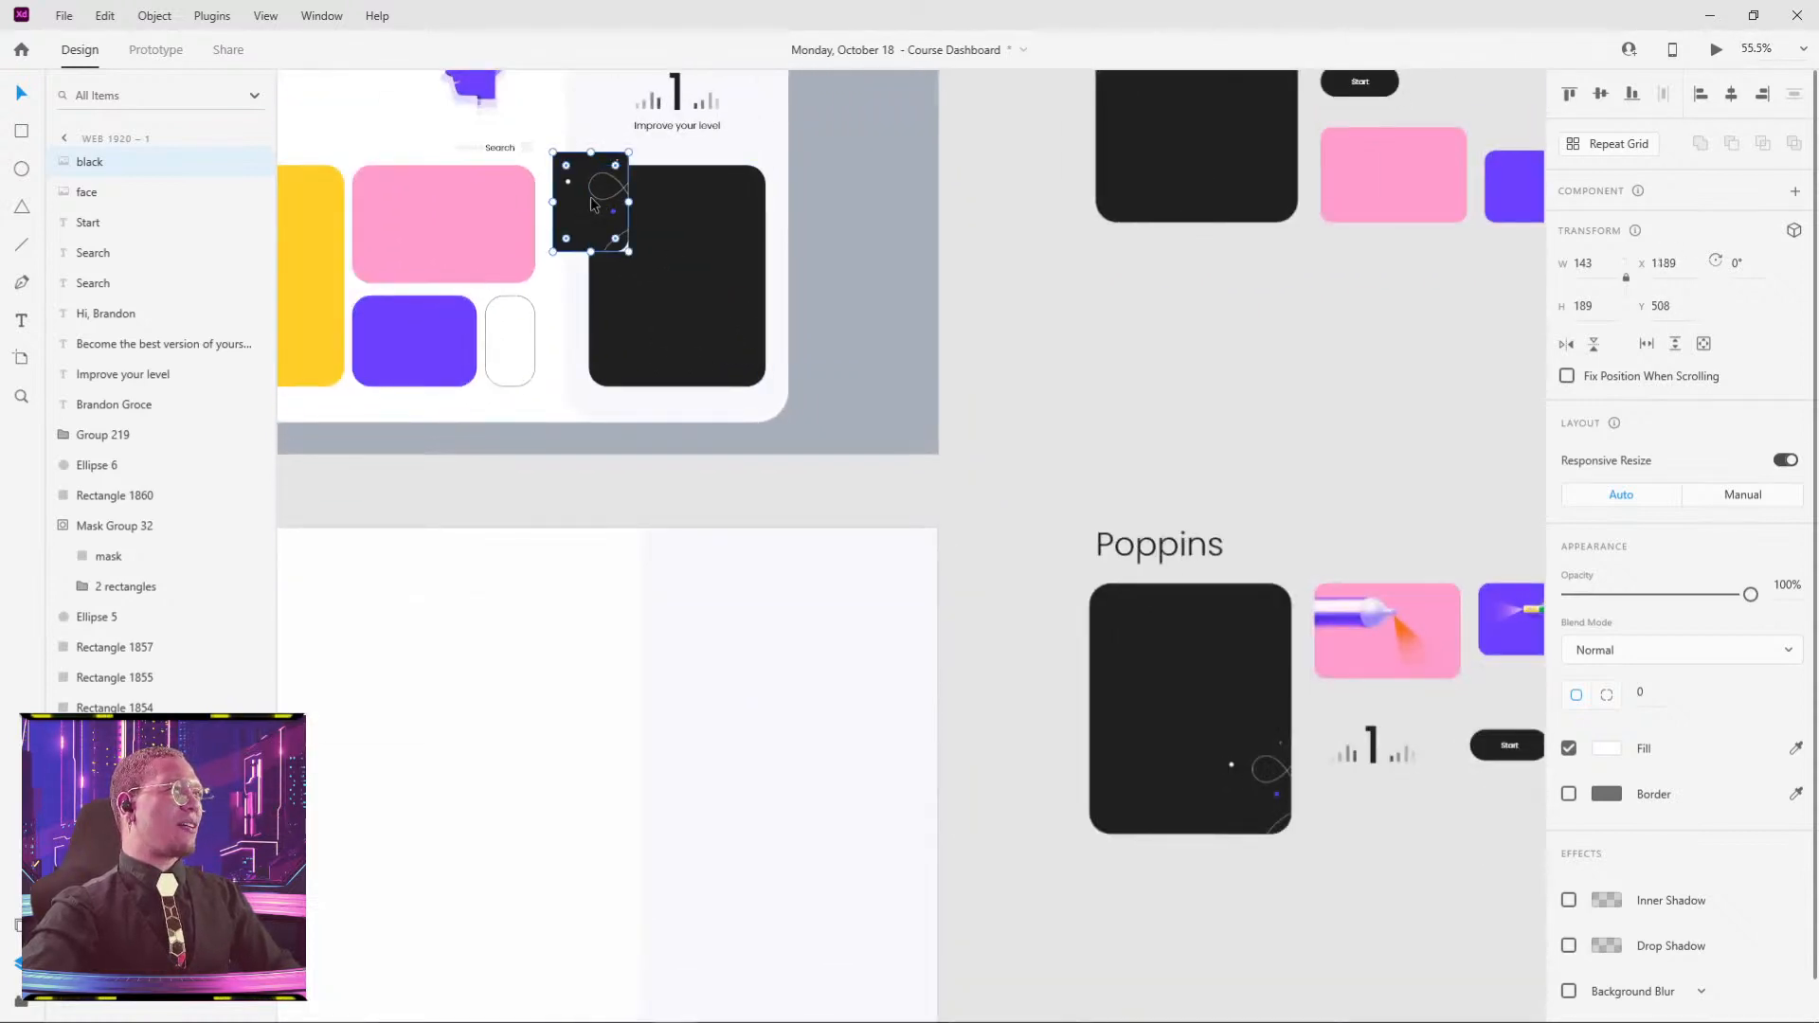
pyautogui.moveTo(589, 196); pyautogui.dragTo(663, 275)
pyautogui.hotkey('ctrl', 'z')
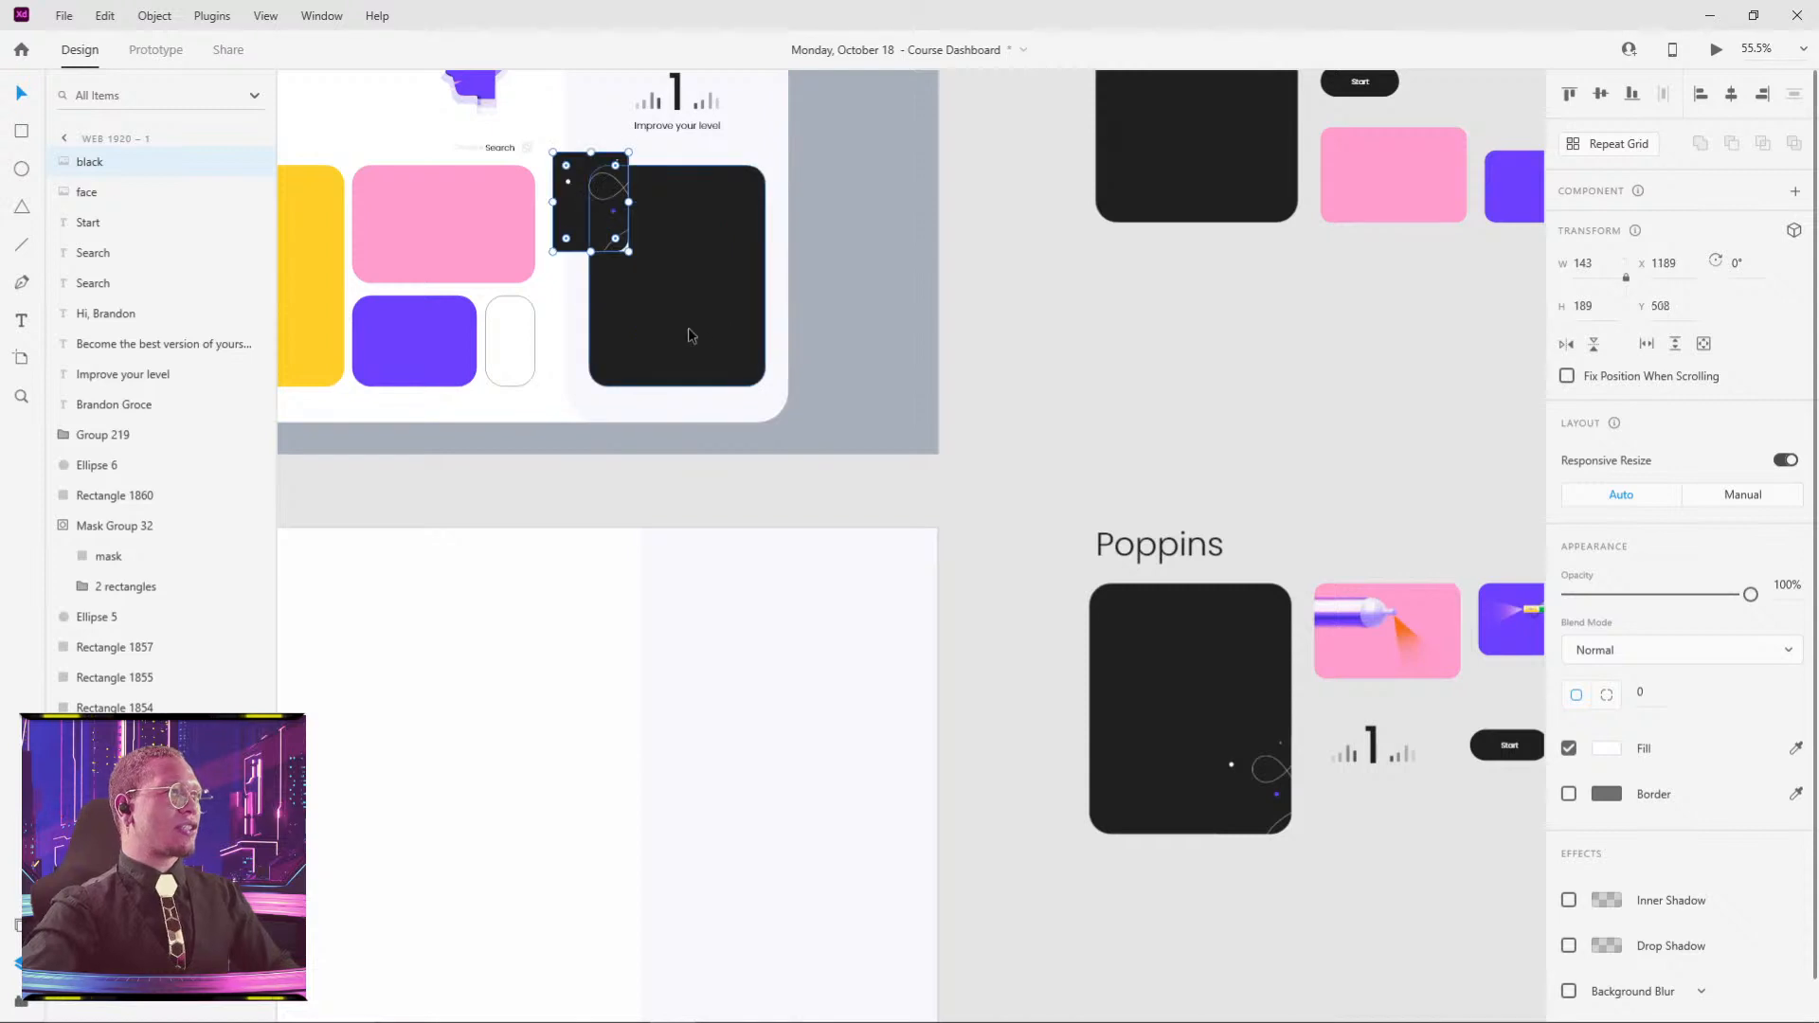
pyautogui.hotkey('ctrl', 'z')
# - Replace the plain black card with the illustrated one, sized 349×433 and nudged up
pyautogui.click(763, 300)
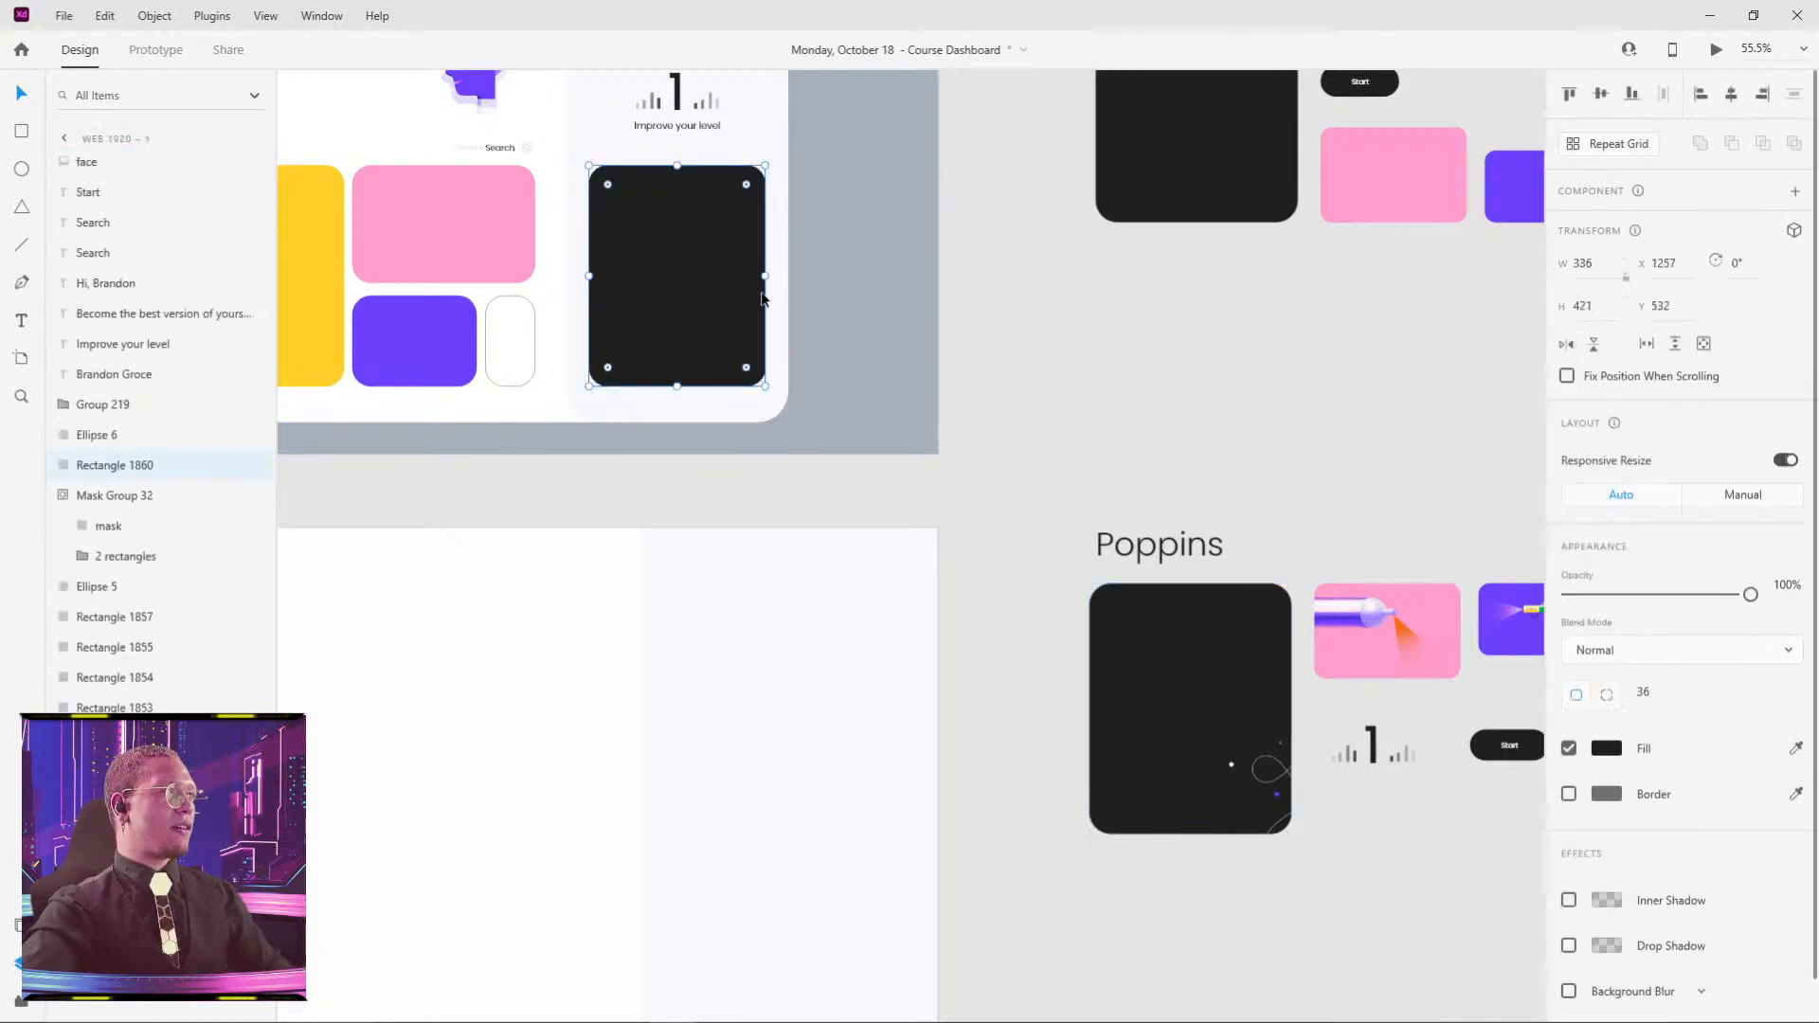
pyautogui.press('Delete')
pyautogui.moveTo(1182, 642); pyautogui.dragTo(670, 210)
pyautogui.moveTo(780, 410); pyautogui.dragTo(769, 396)
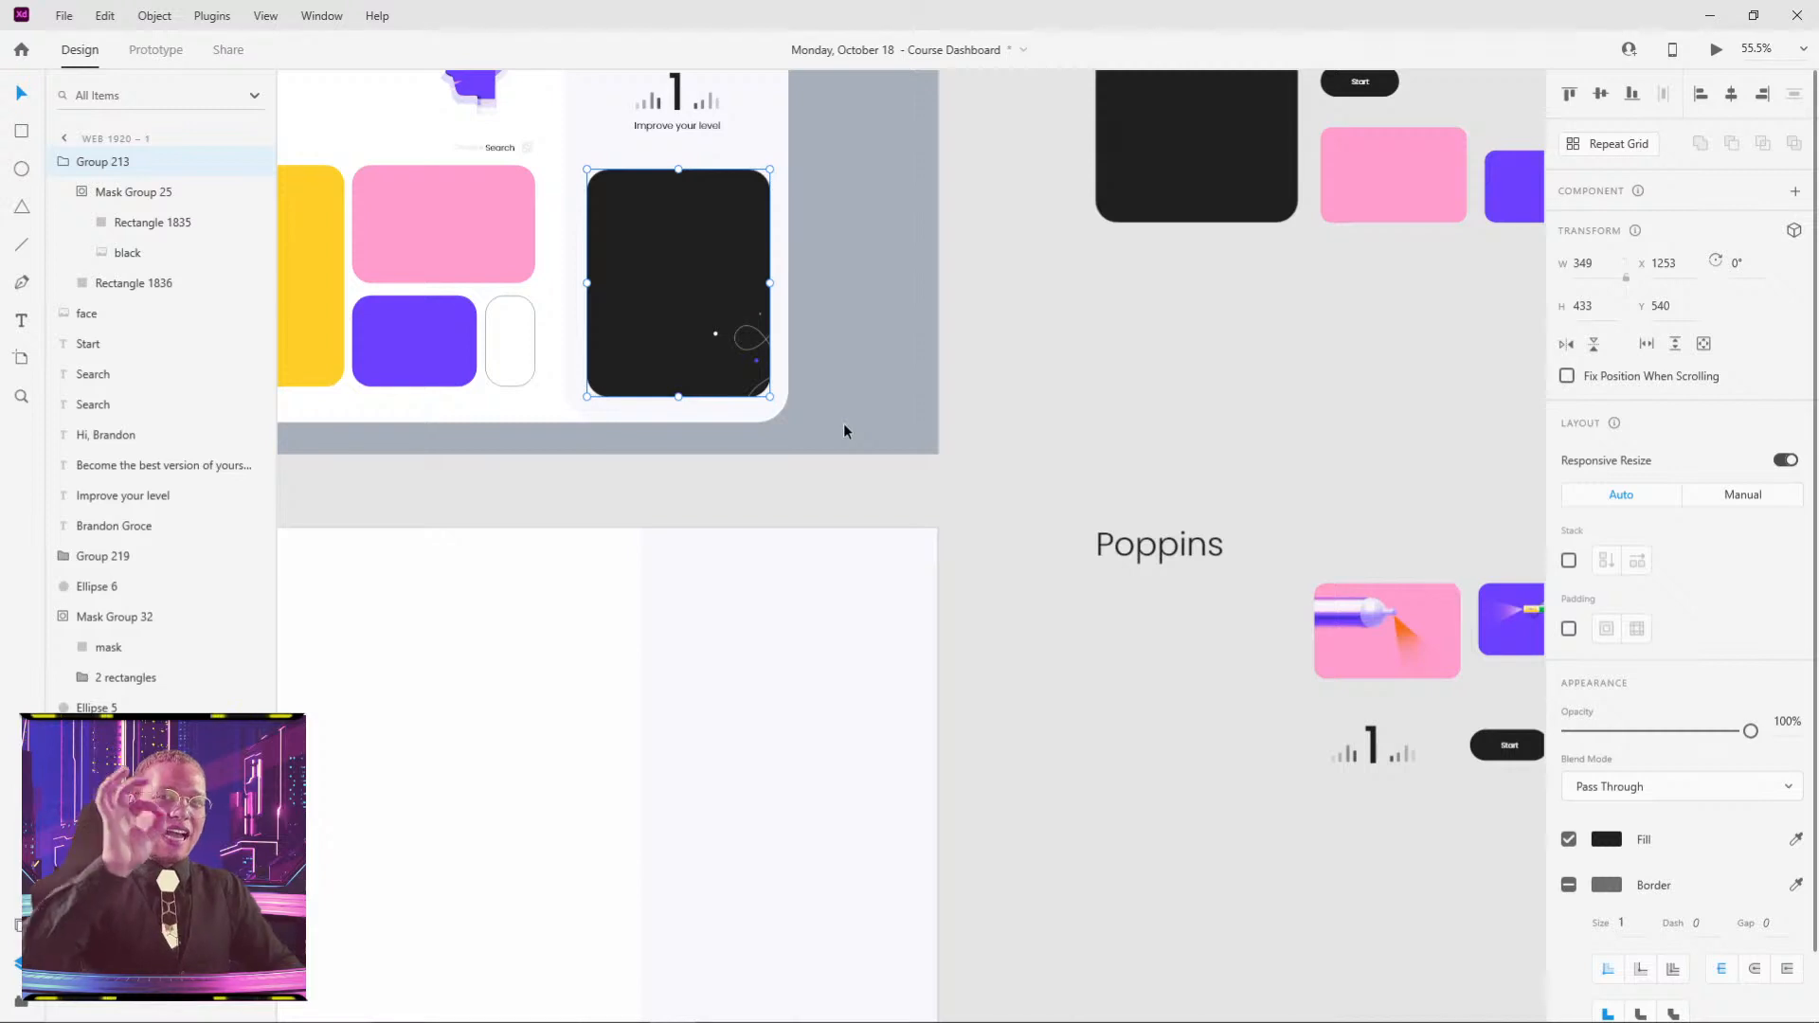
pyautogui.moveTo(727, 293); pyautogui.dragTo(712, 295)
# - Select the pink illustrated card on the Poppins board and its masked image
pyautogui.click(1076, 432)
pyautogui.moveTo(1076, 557); pyautogui.dragTo(860, 455)
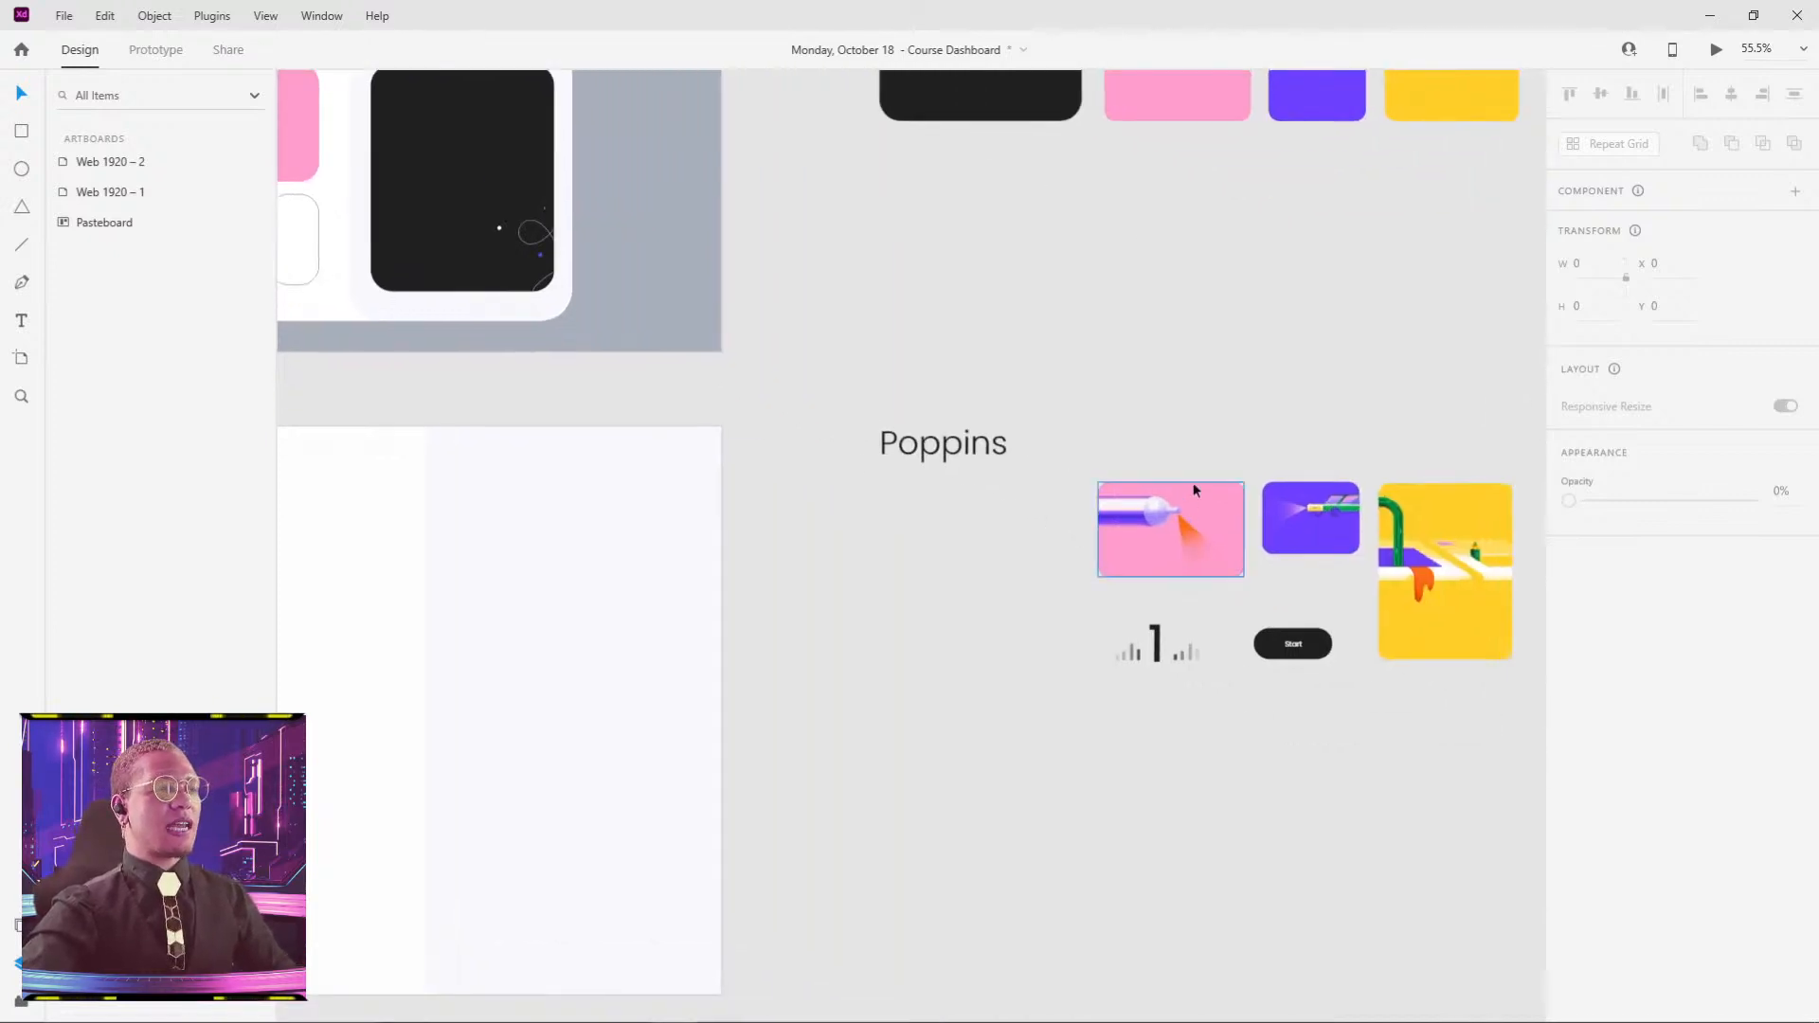
pyautogui.click(1206, 523)
pyautogui.moveTo(1186, 531); pyautogui.dragTo(1384, 617)
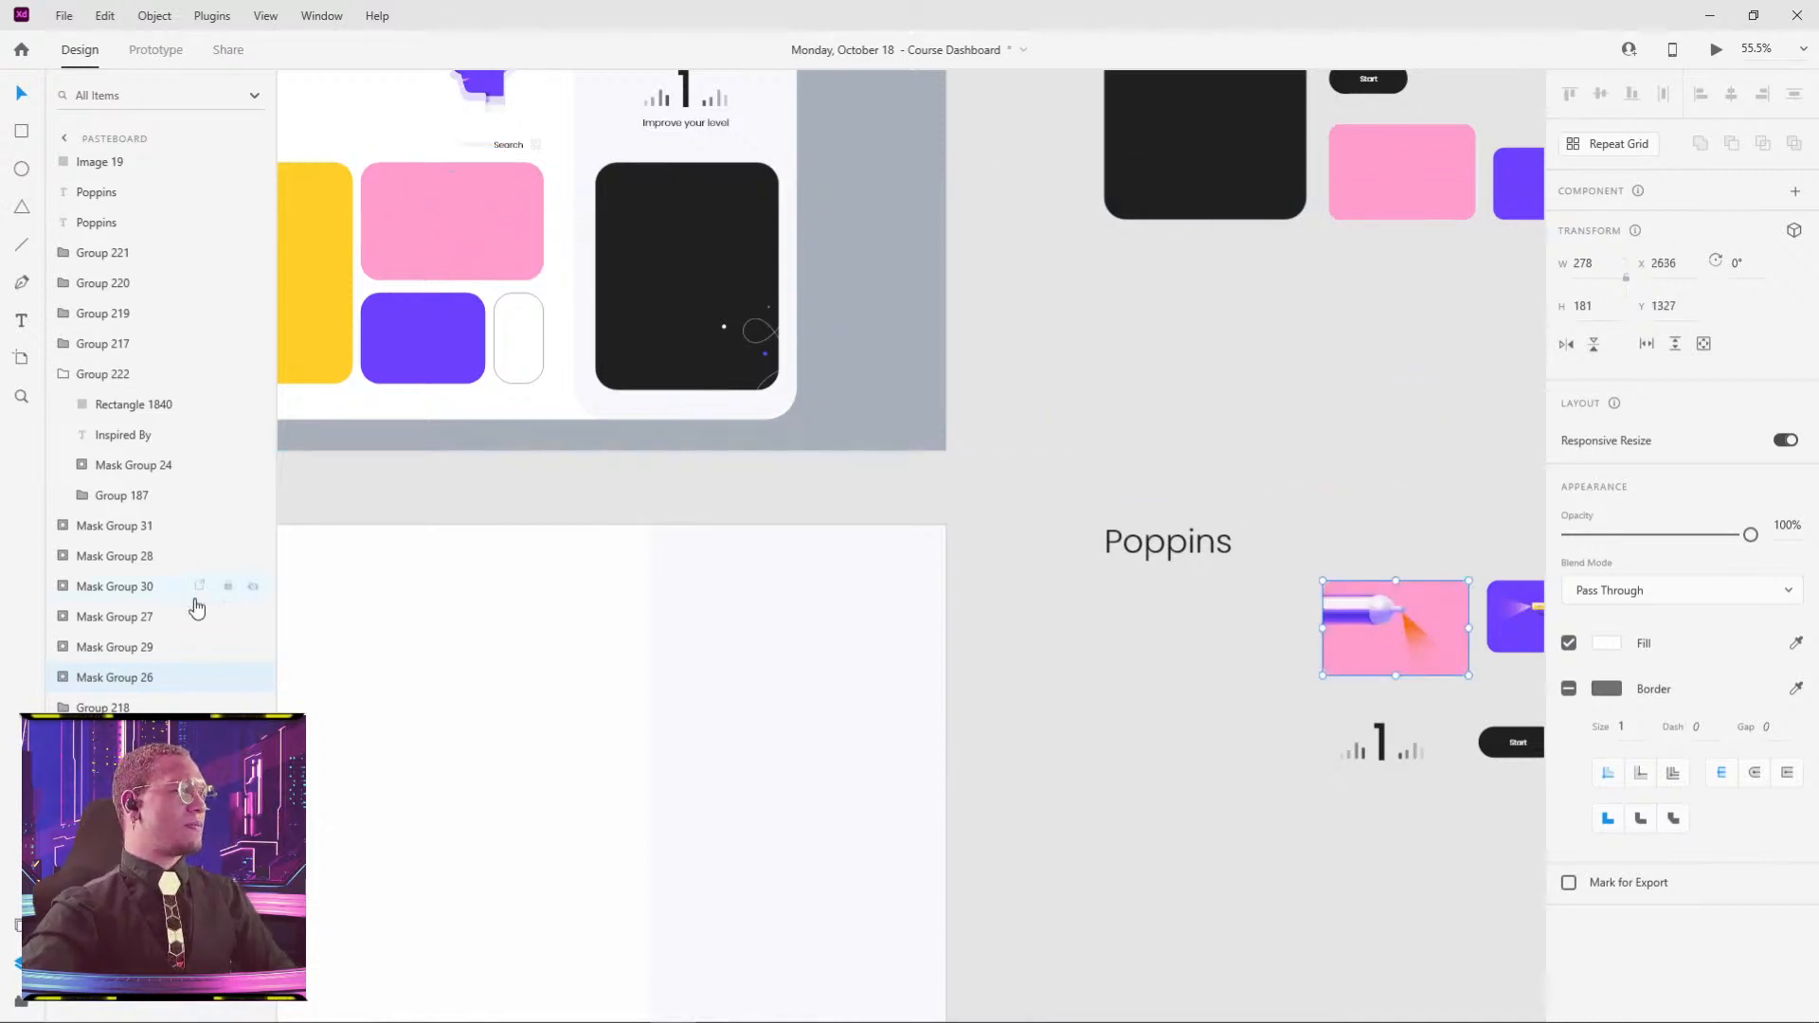
pyautogui.click(133, 707)
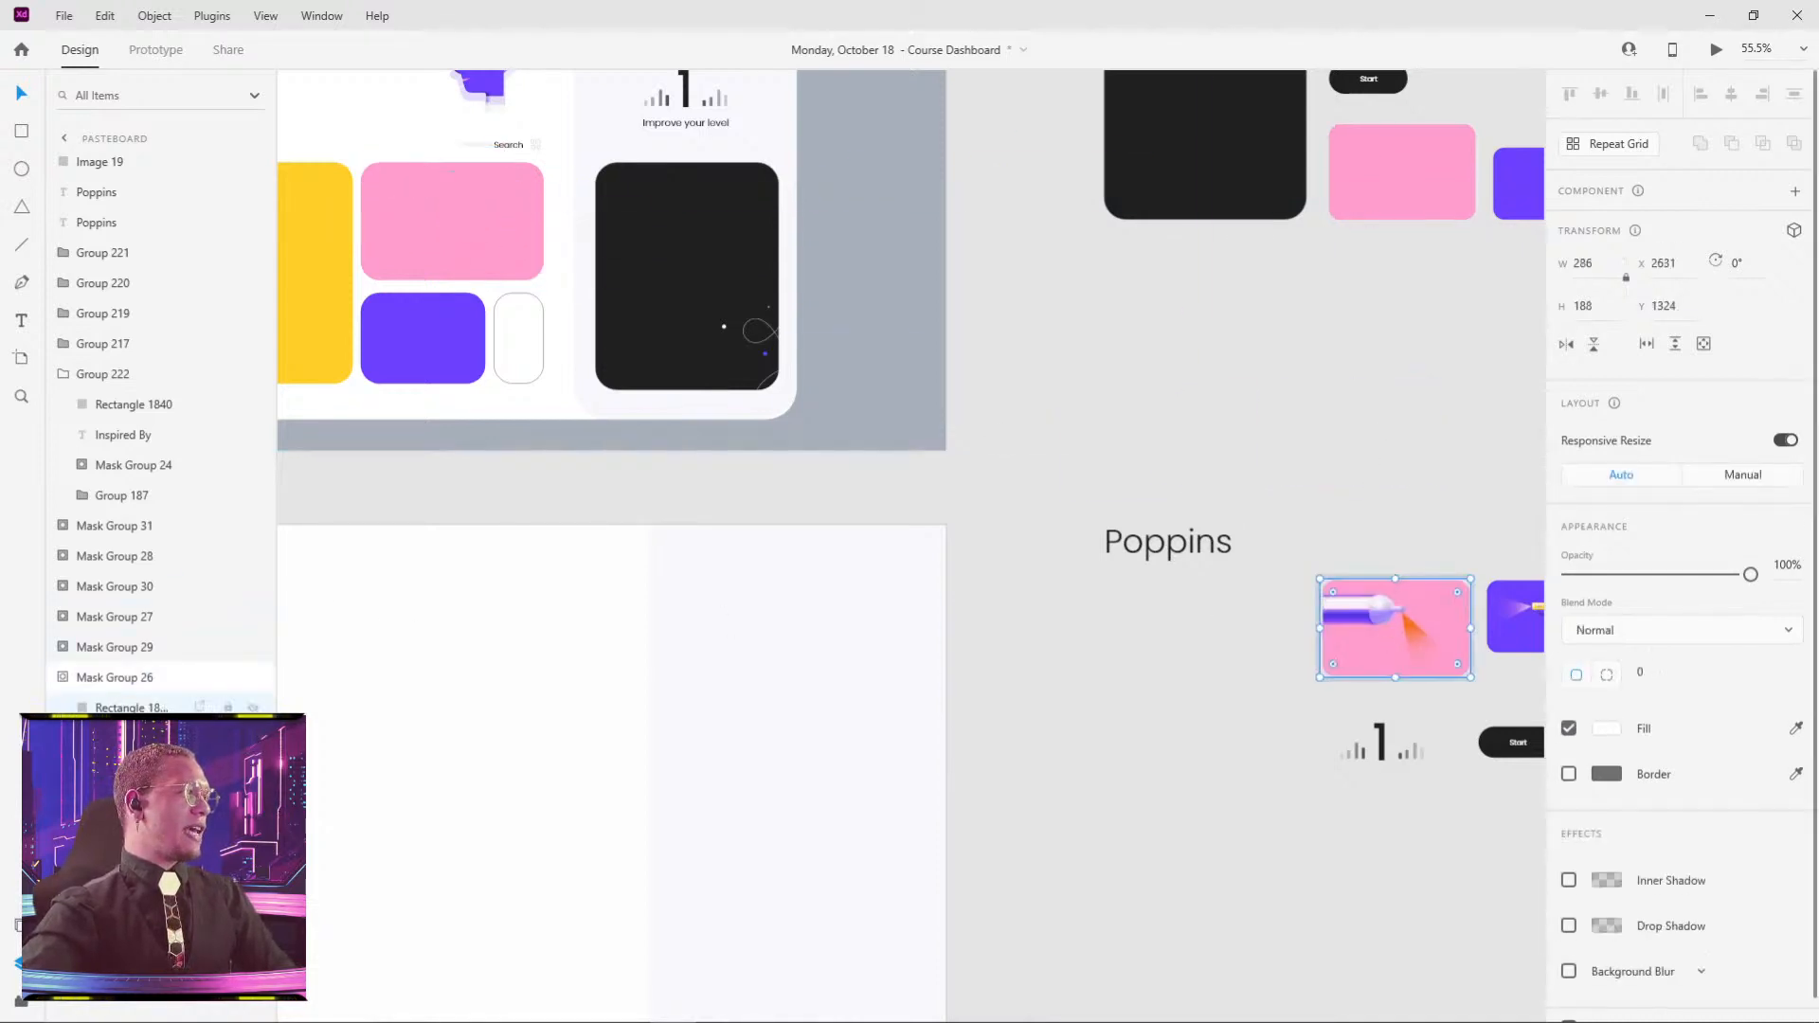
pyautogui.moveTo(1364, 618)
pyautogui.mouseDown()
pyautogui.moveTo(1316, 511)
pyautogui.moveTo(1378, 588)
pyautogui.mouseUp()
pyautogui.click(1372, 623)
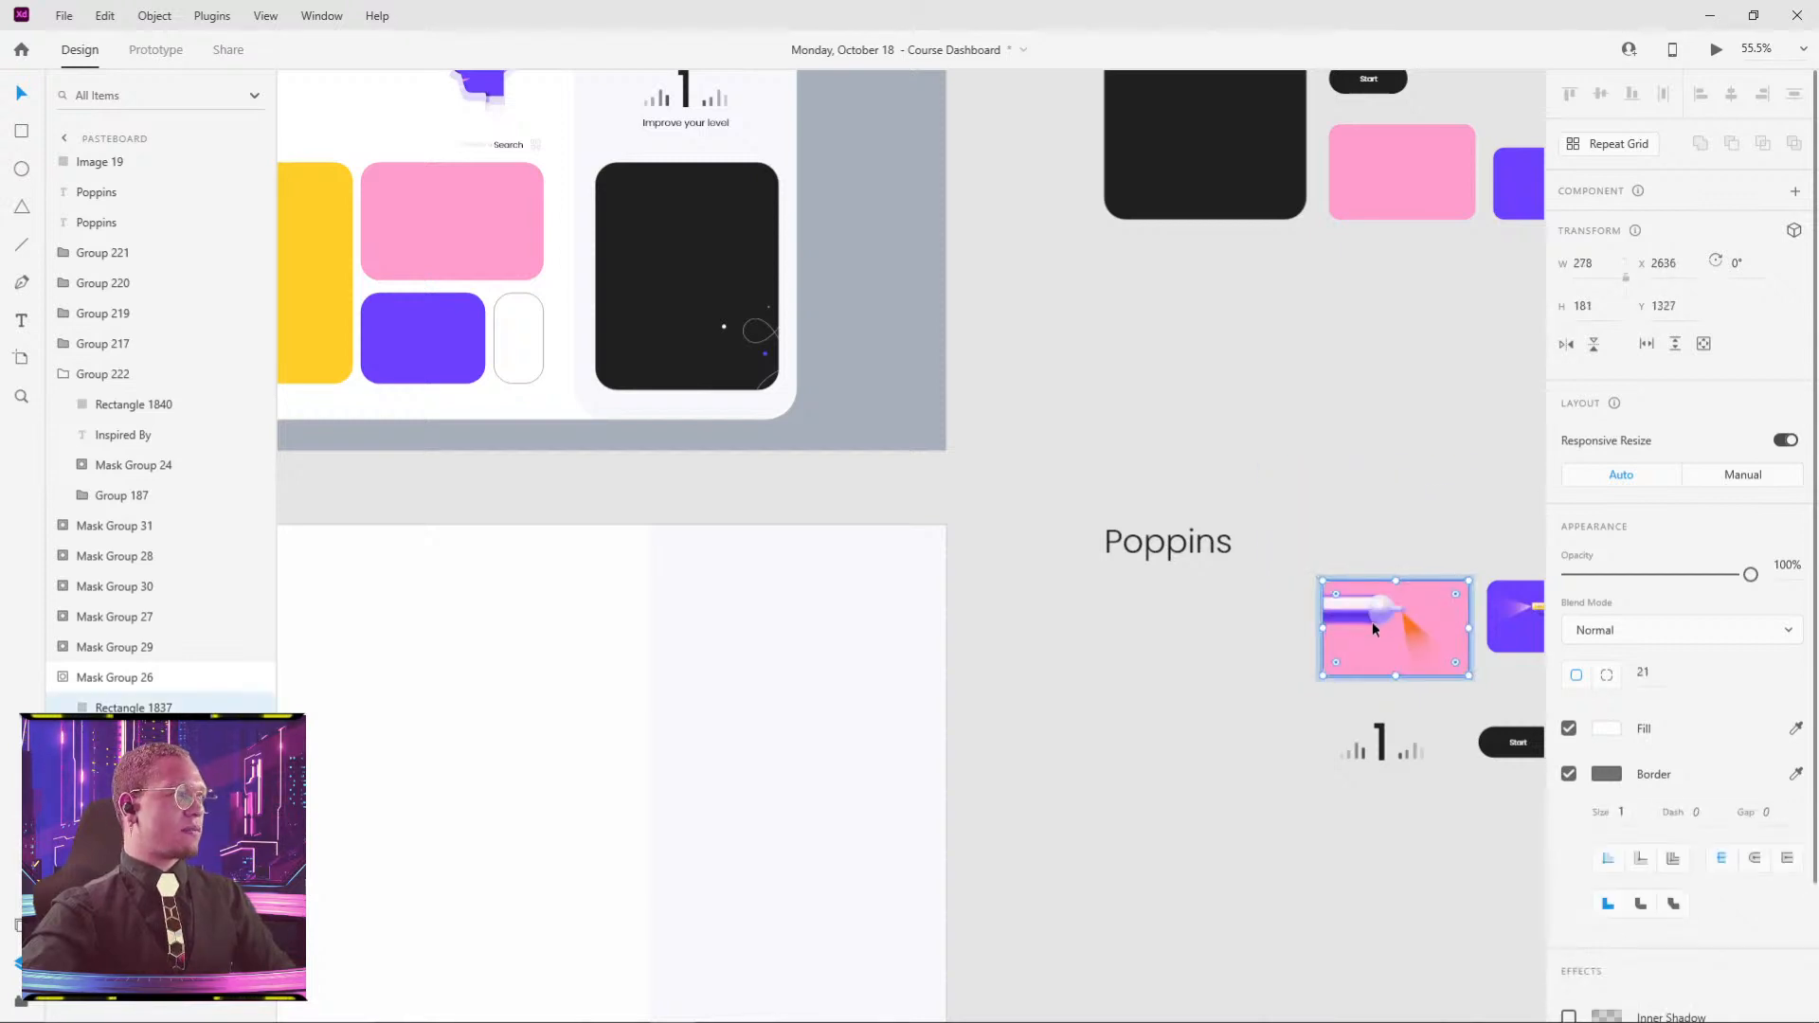
pyautogui.hotkey('ctrl', 'z')
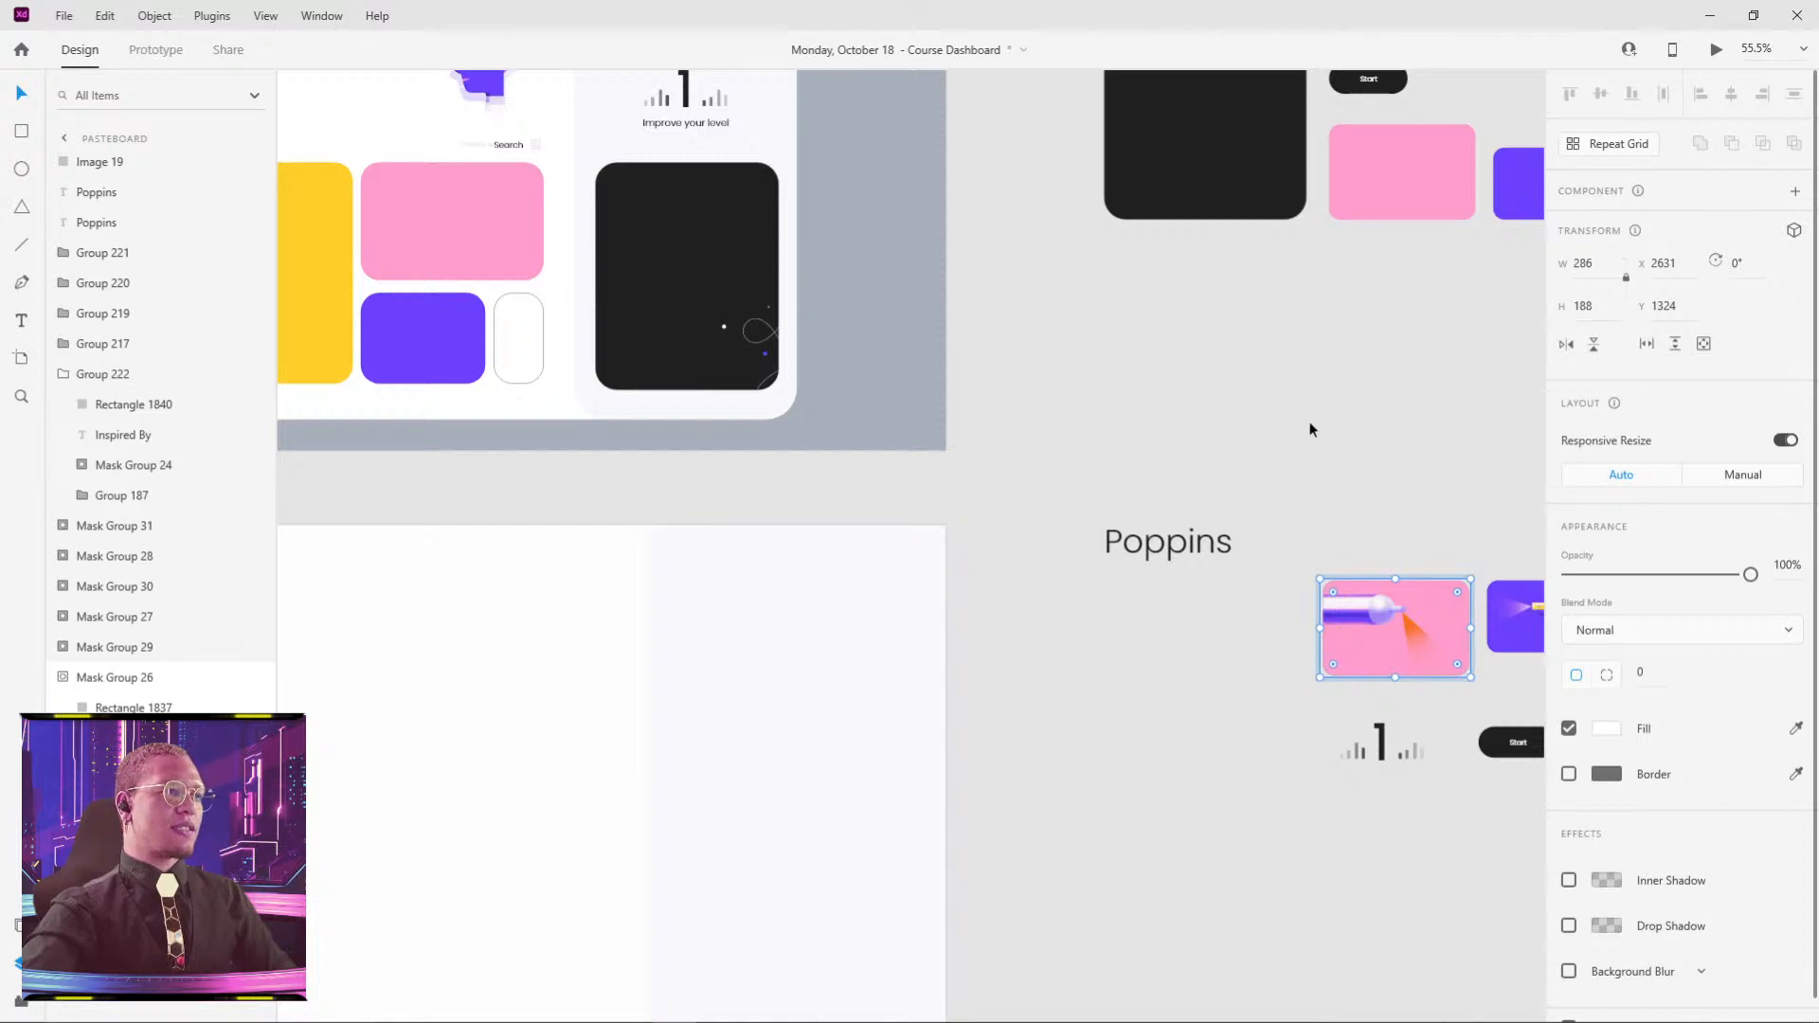
# - Cut the pink nozzle image out of its mask and paste it as a standalone object
pyautogui.hotkey('ctrl', 'x')
pyautogui.hotkey('ctrl', 'v')
pyautogui.moveTo(1367, 615); pyautogui.dragTo(1279, 371)
pyautogui.click(1364, 491)
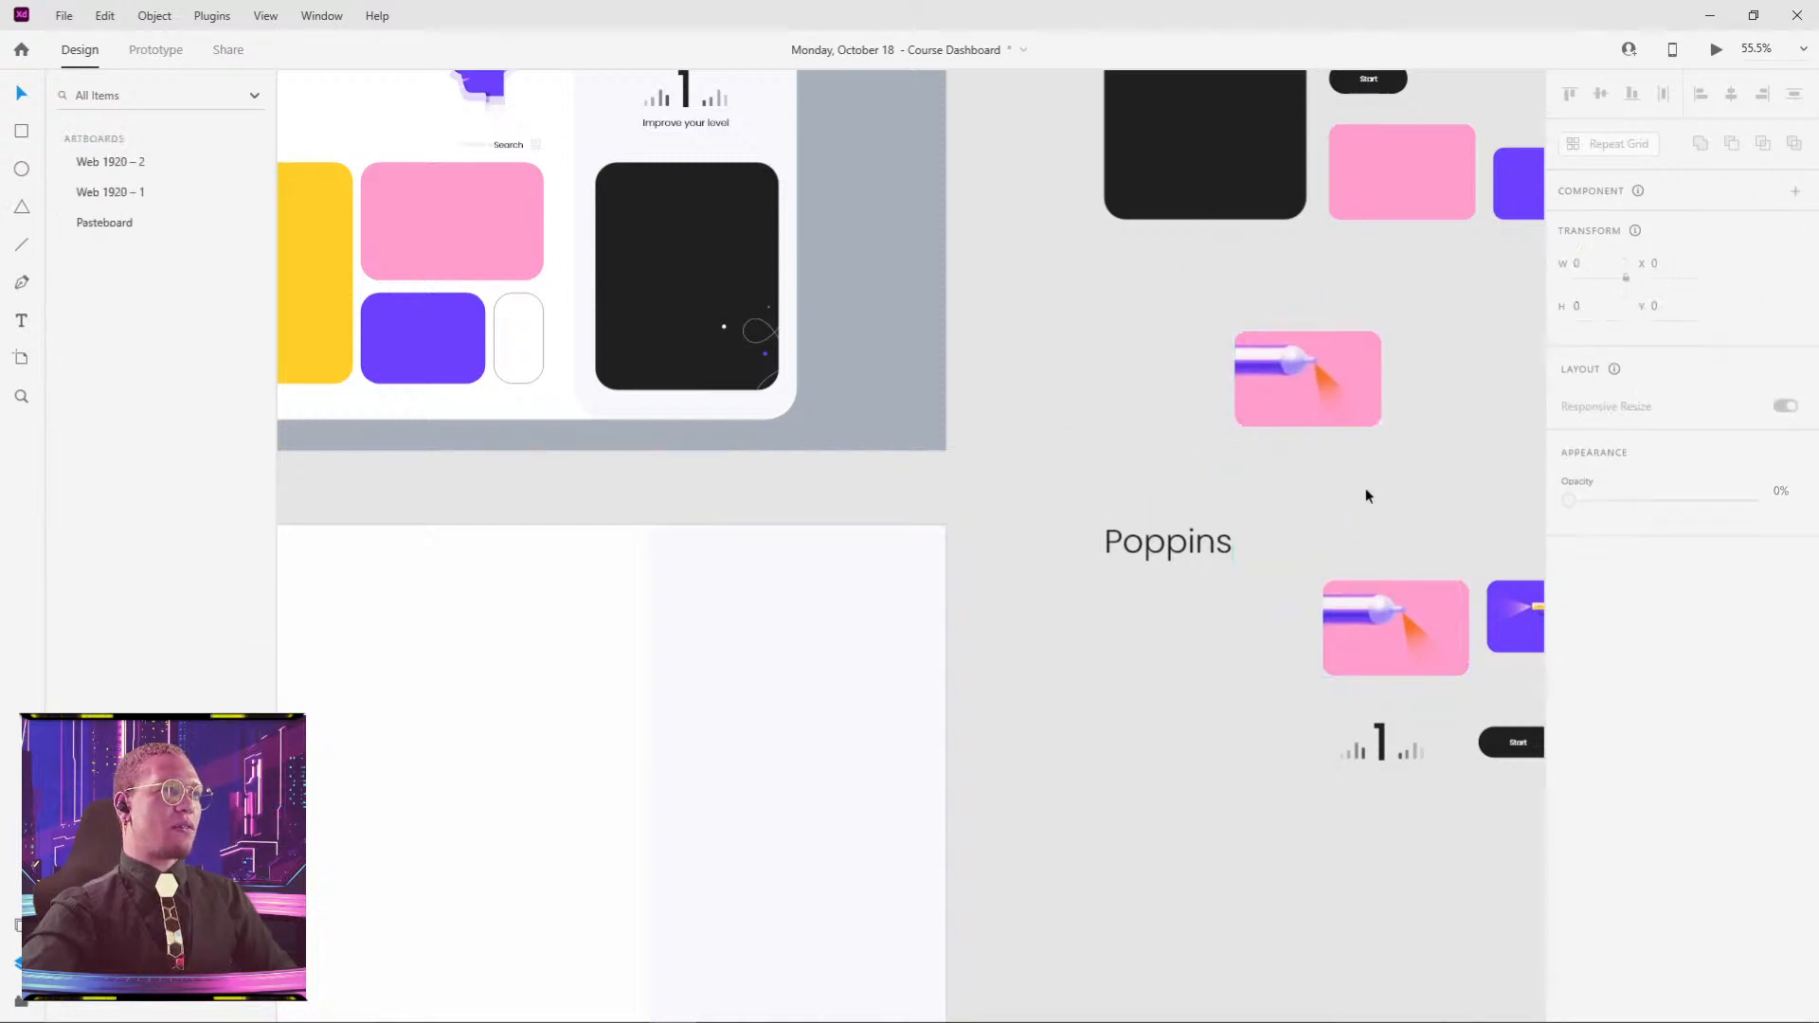
pyautogui.click(1281, 370)
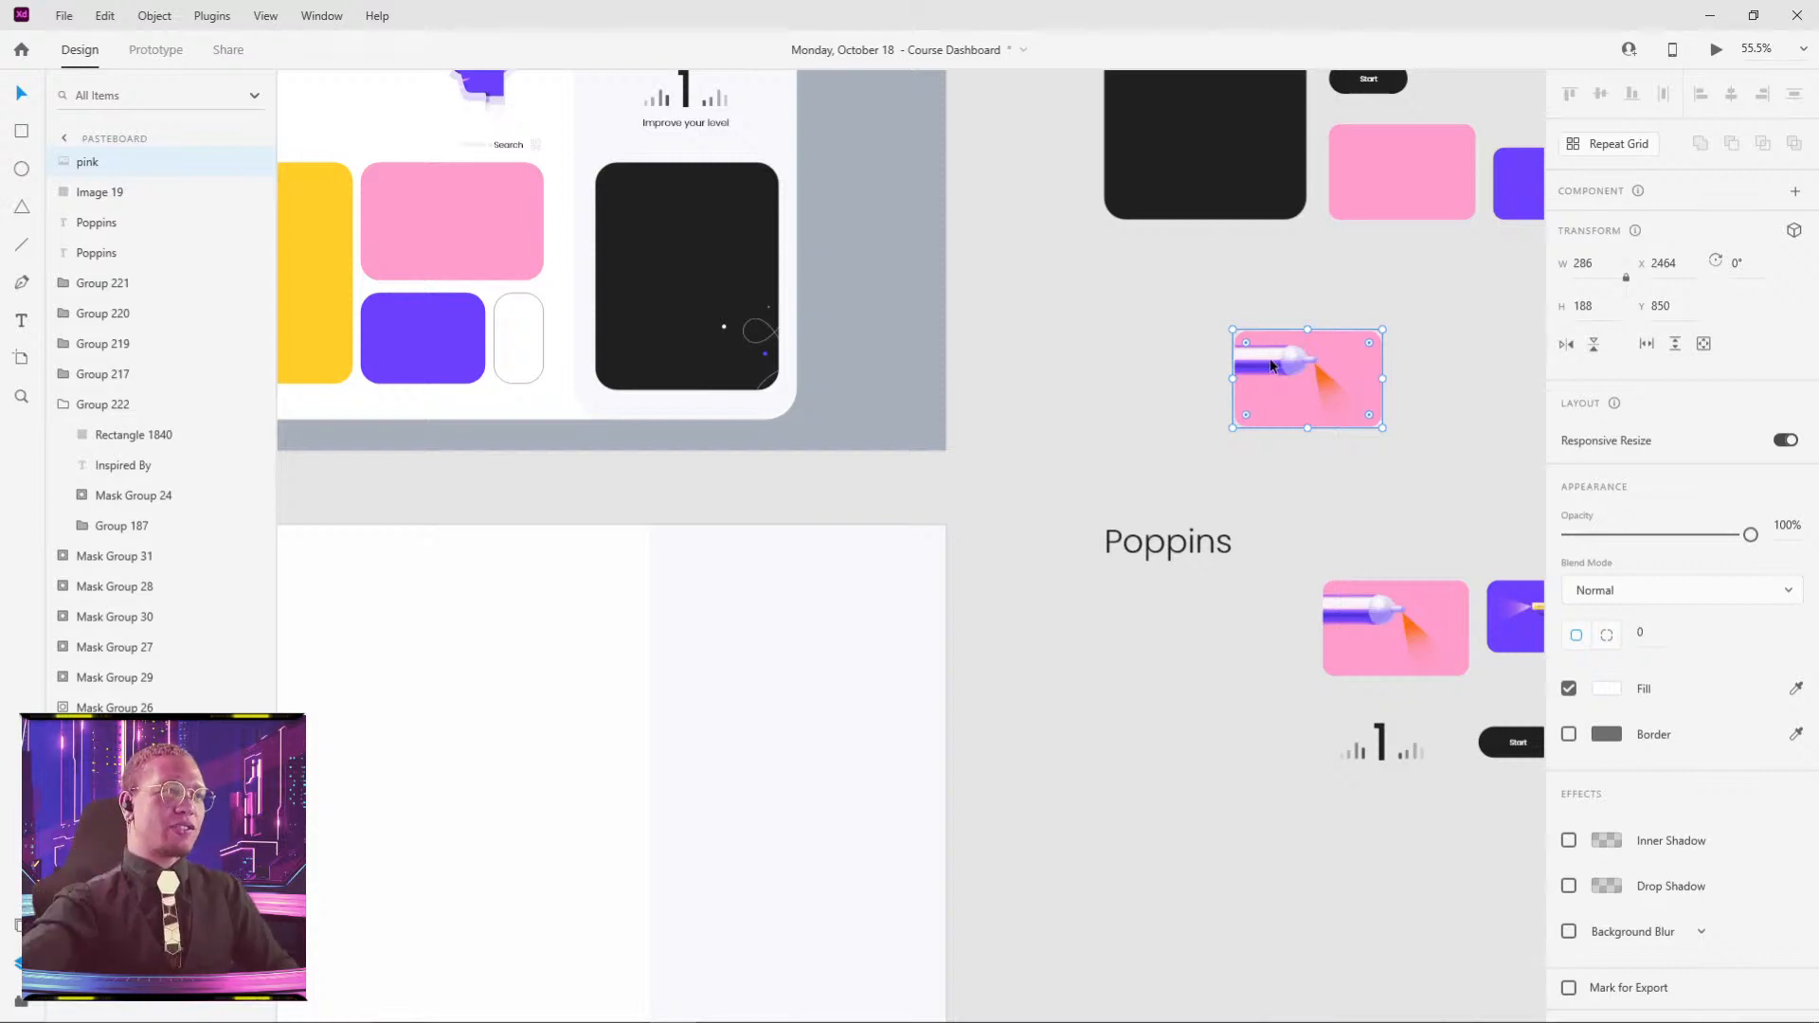
# - Paste the nozzle image's appearance onto the dashboard's pink rectangle
pyautogui.doubleClick(491, 223)
pyautogui.click(1360, 396)
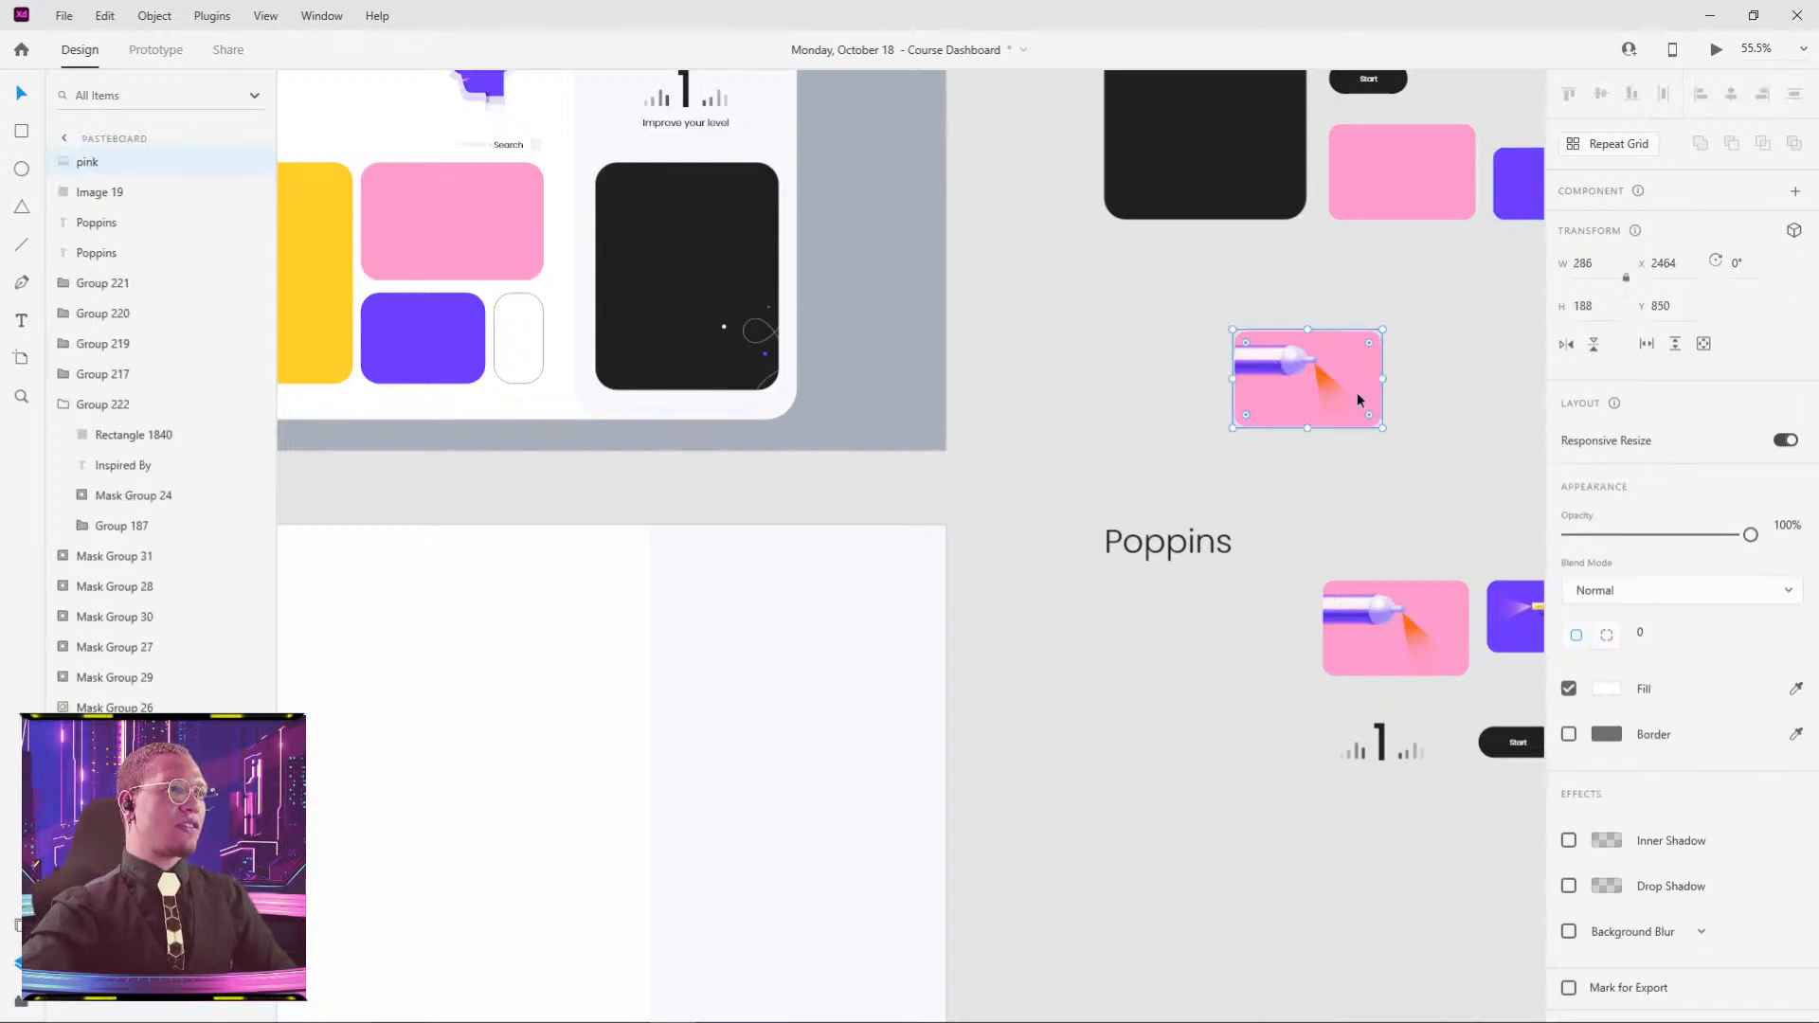
pyautogui.moveTo(1281, 417); pyautogui.dragTo(1699, 478)
pyautogui.click(841, 304)
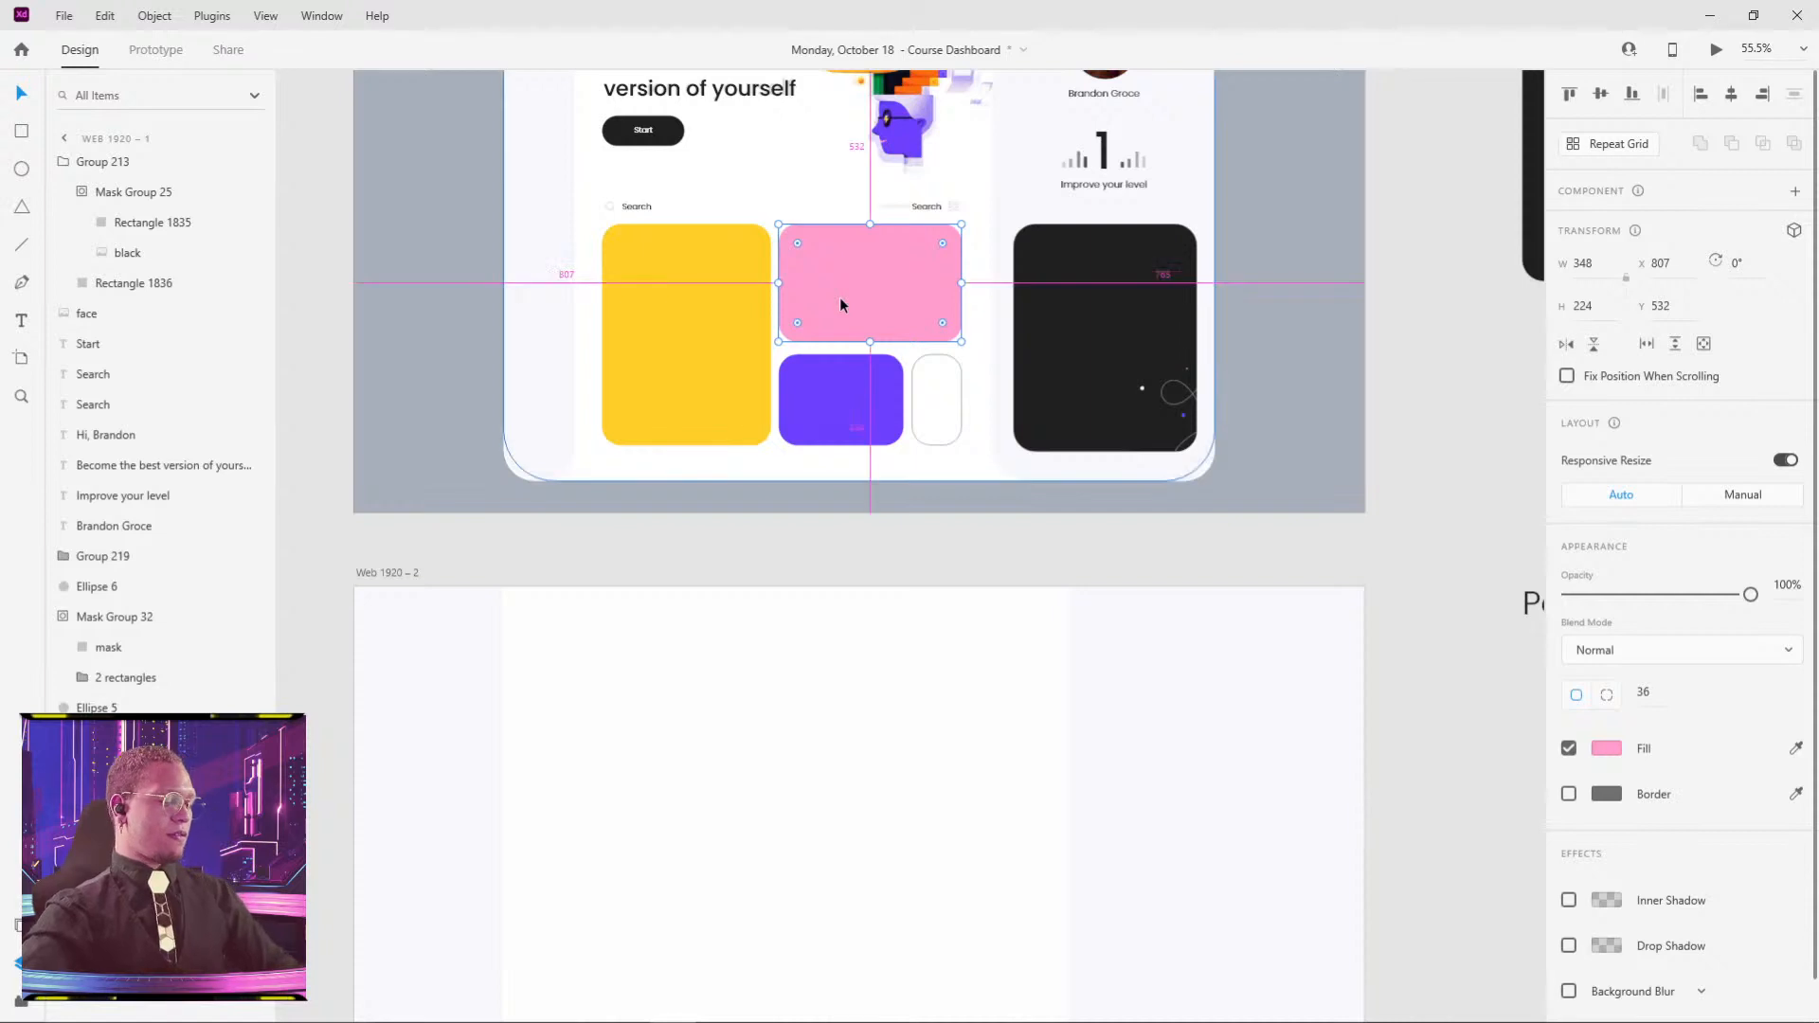
pyautogui.hotkey('ctrl', 'alt', 'v')
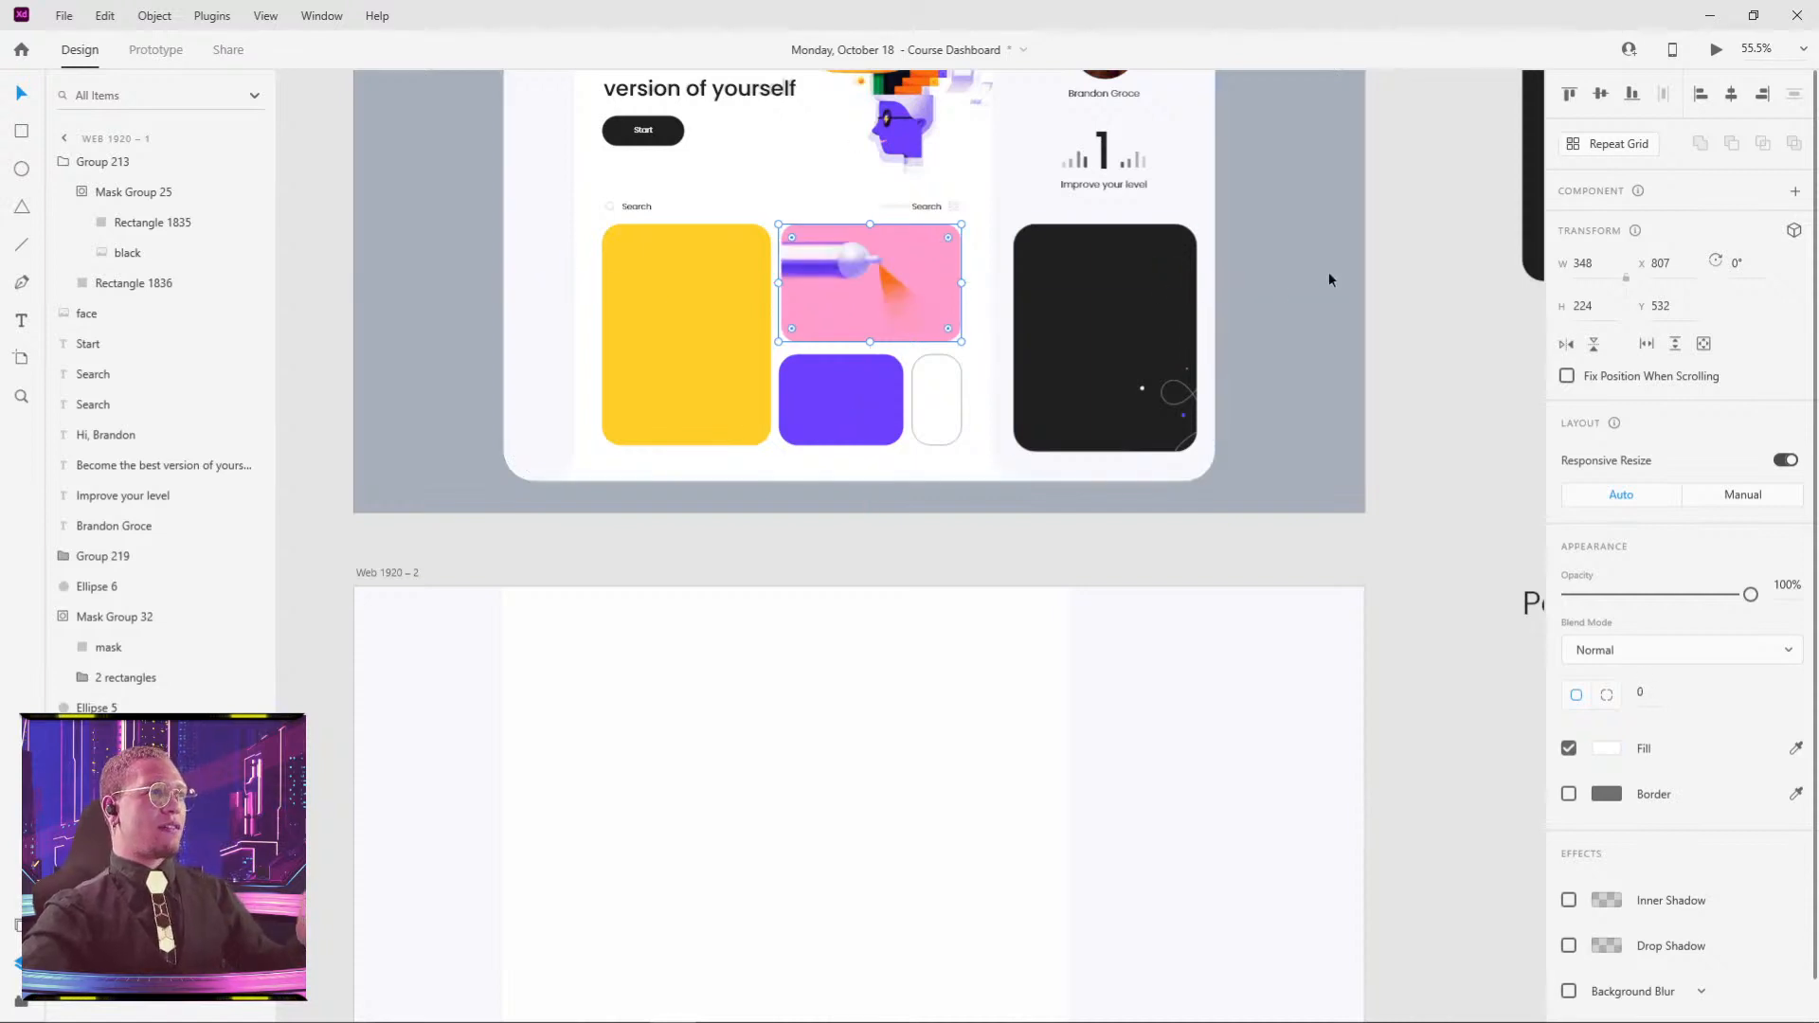
# - Try applying the pink illustration's look to the purple rectangle, then undo it
pyautogui.moveTo(1379, 435); pyautogui.dragTo(1158, 365)
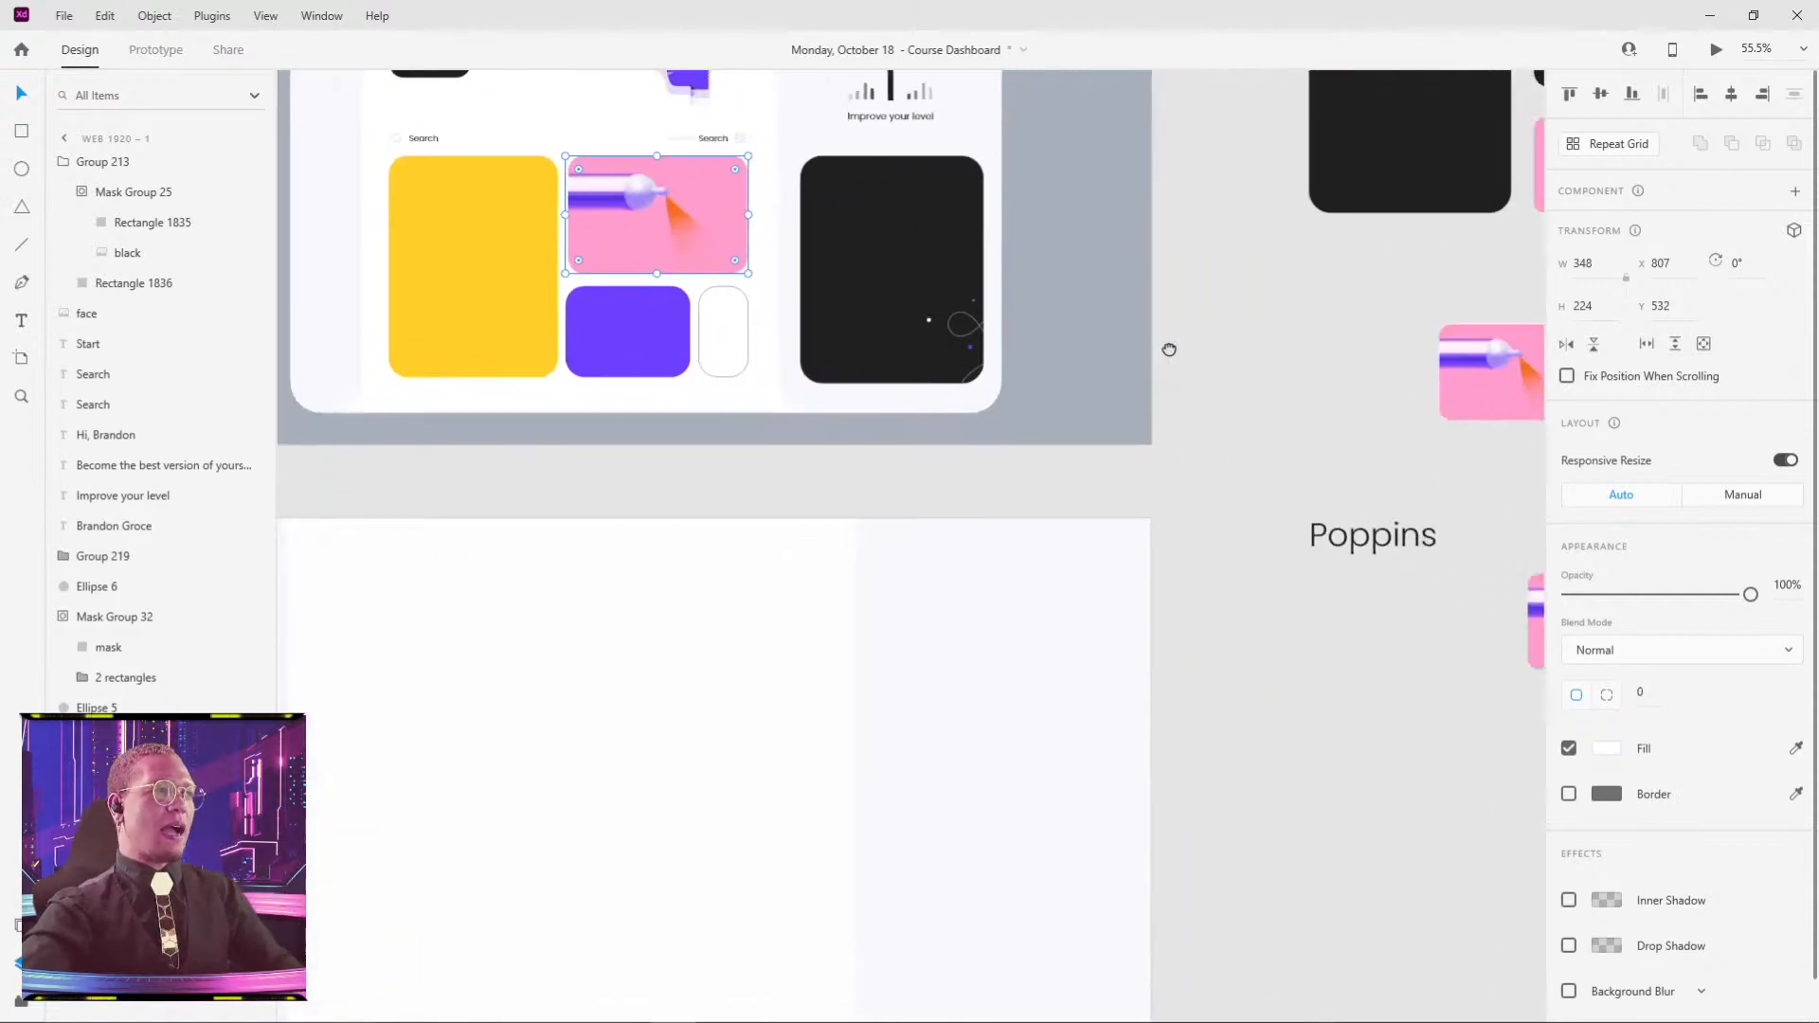
pyautogui.click(1477, 373)
pyautogui.click(649, 334)
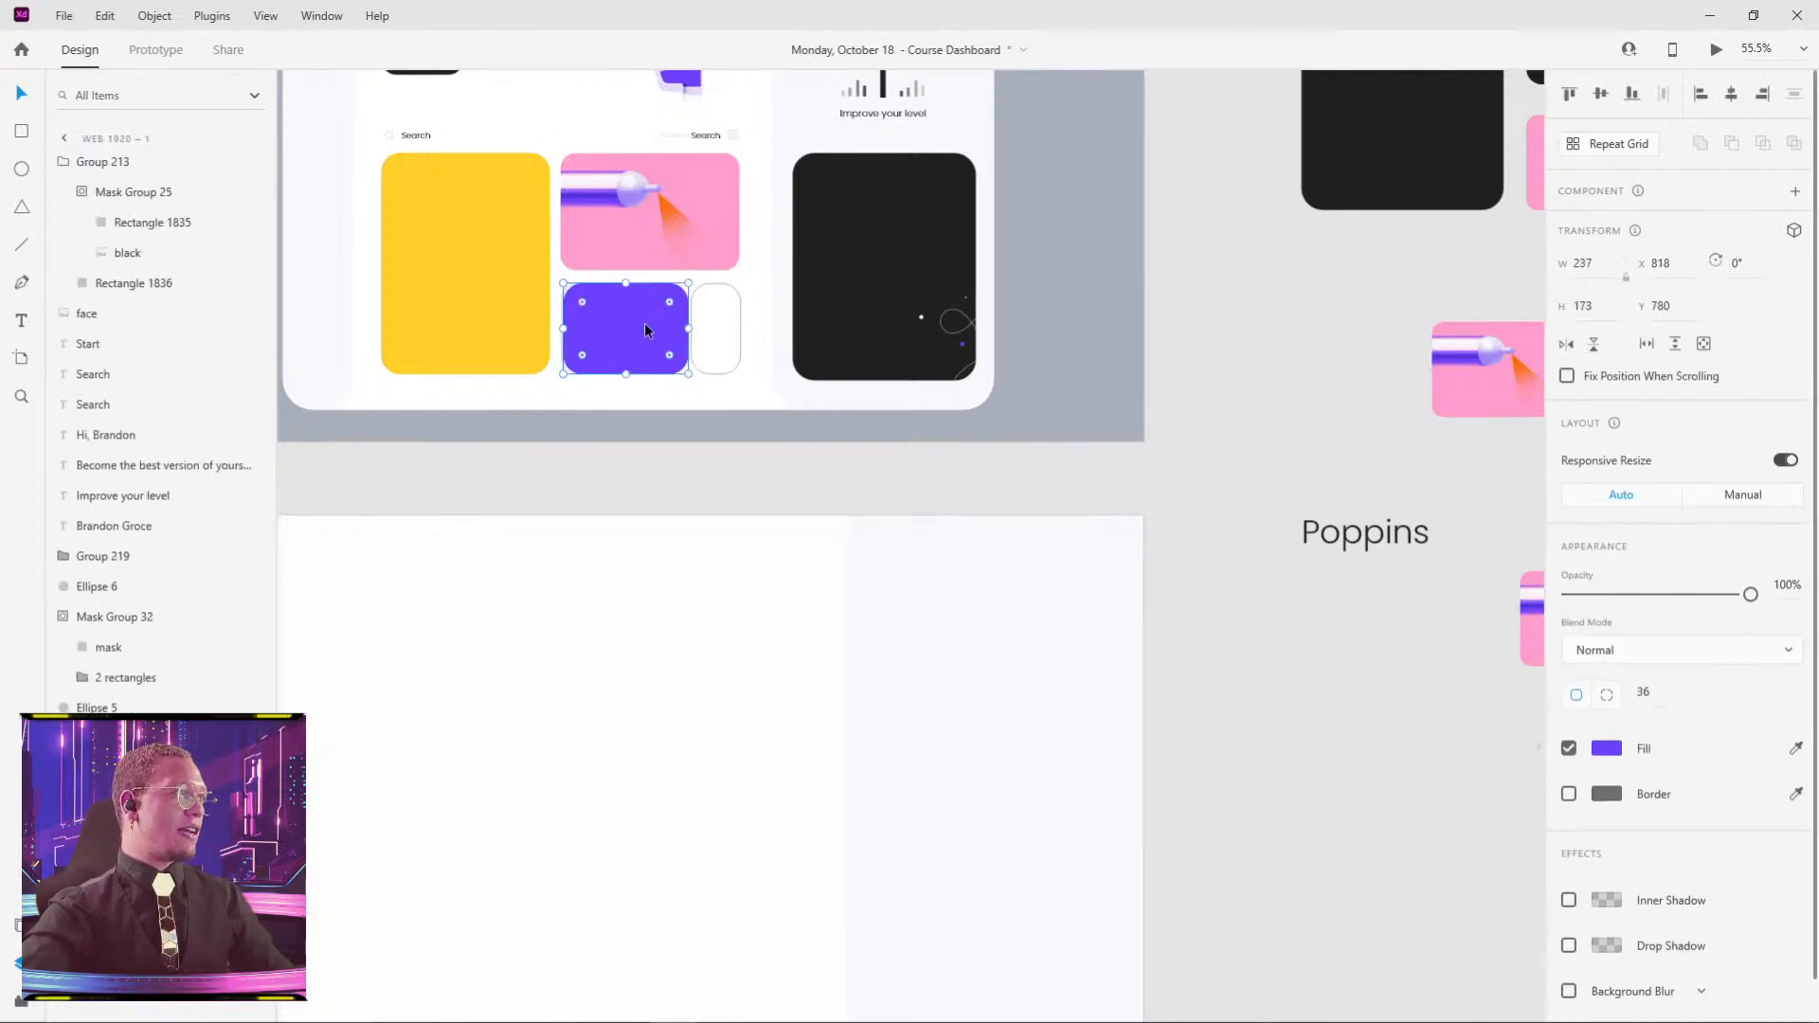
pyautogui.hotkey('ctrl', 'alt', 'v')
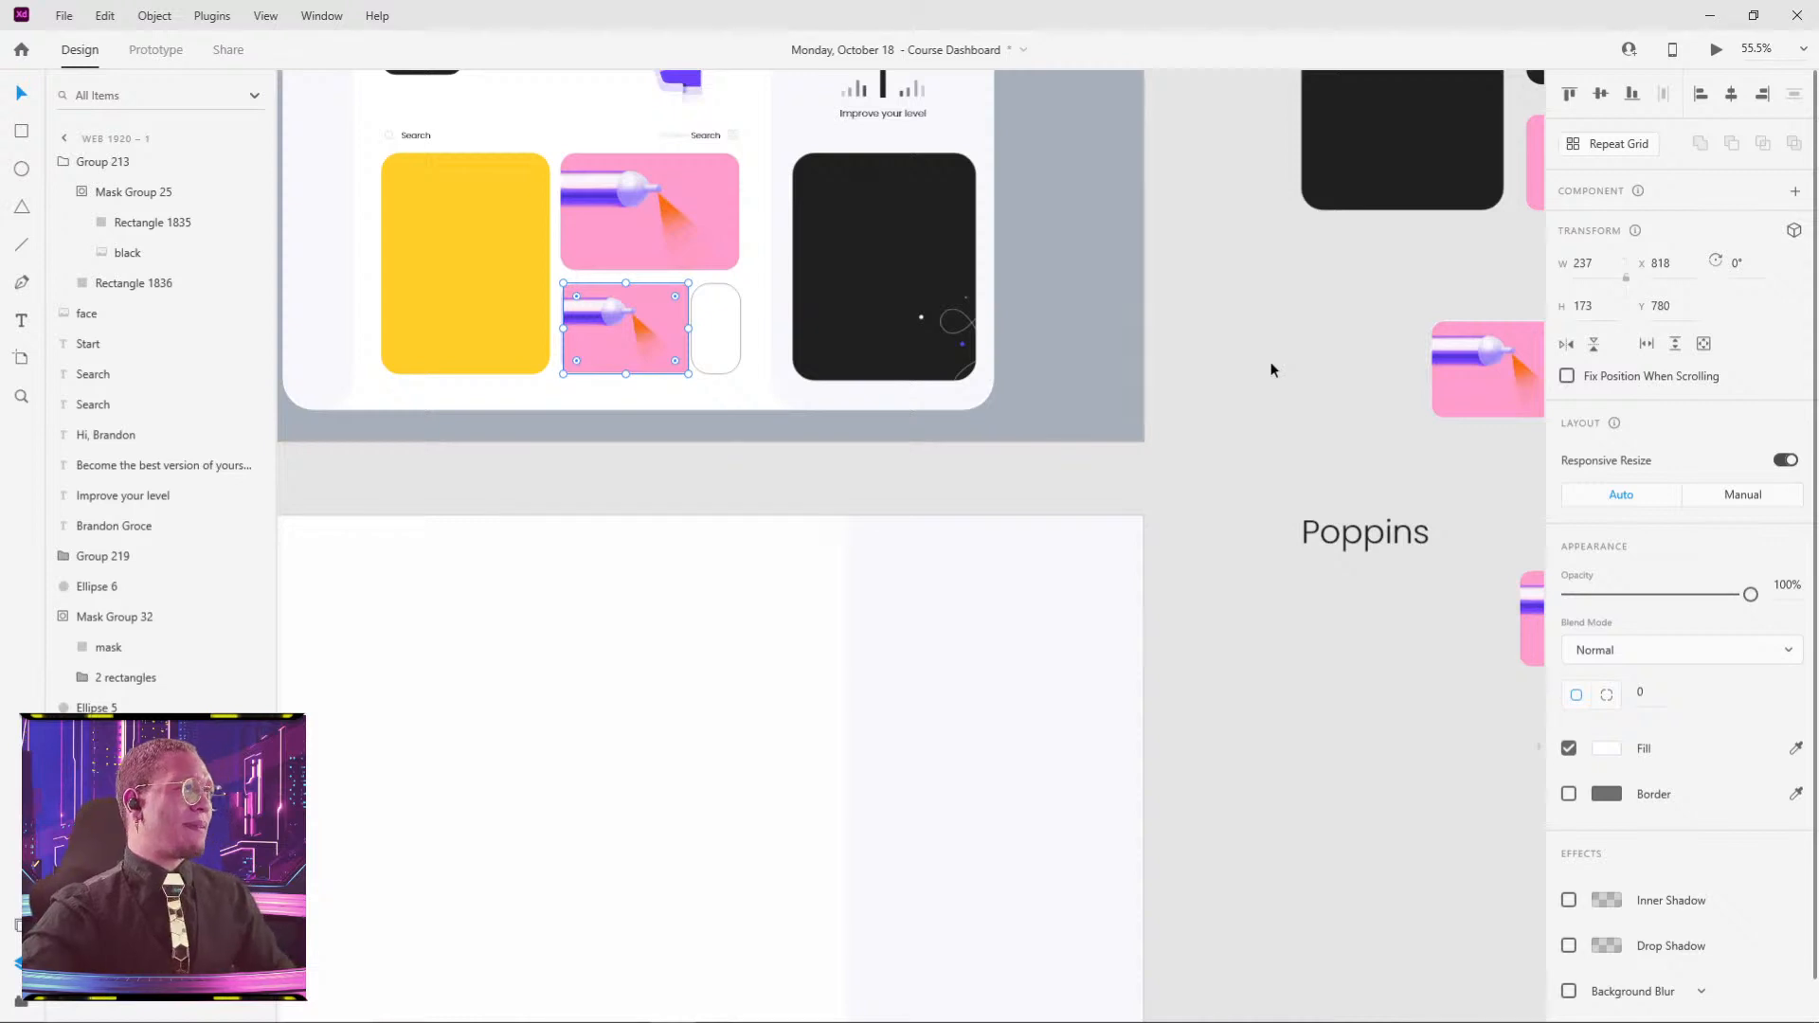
pyautogui.hotkey('ctrl', 'z')
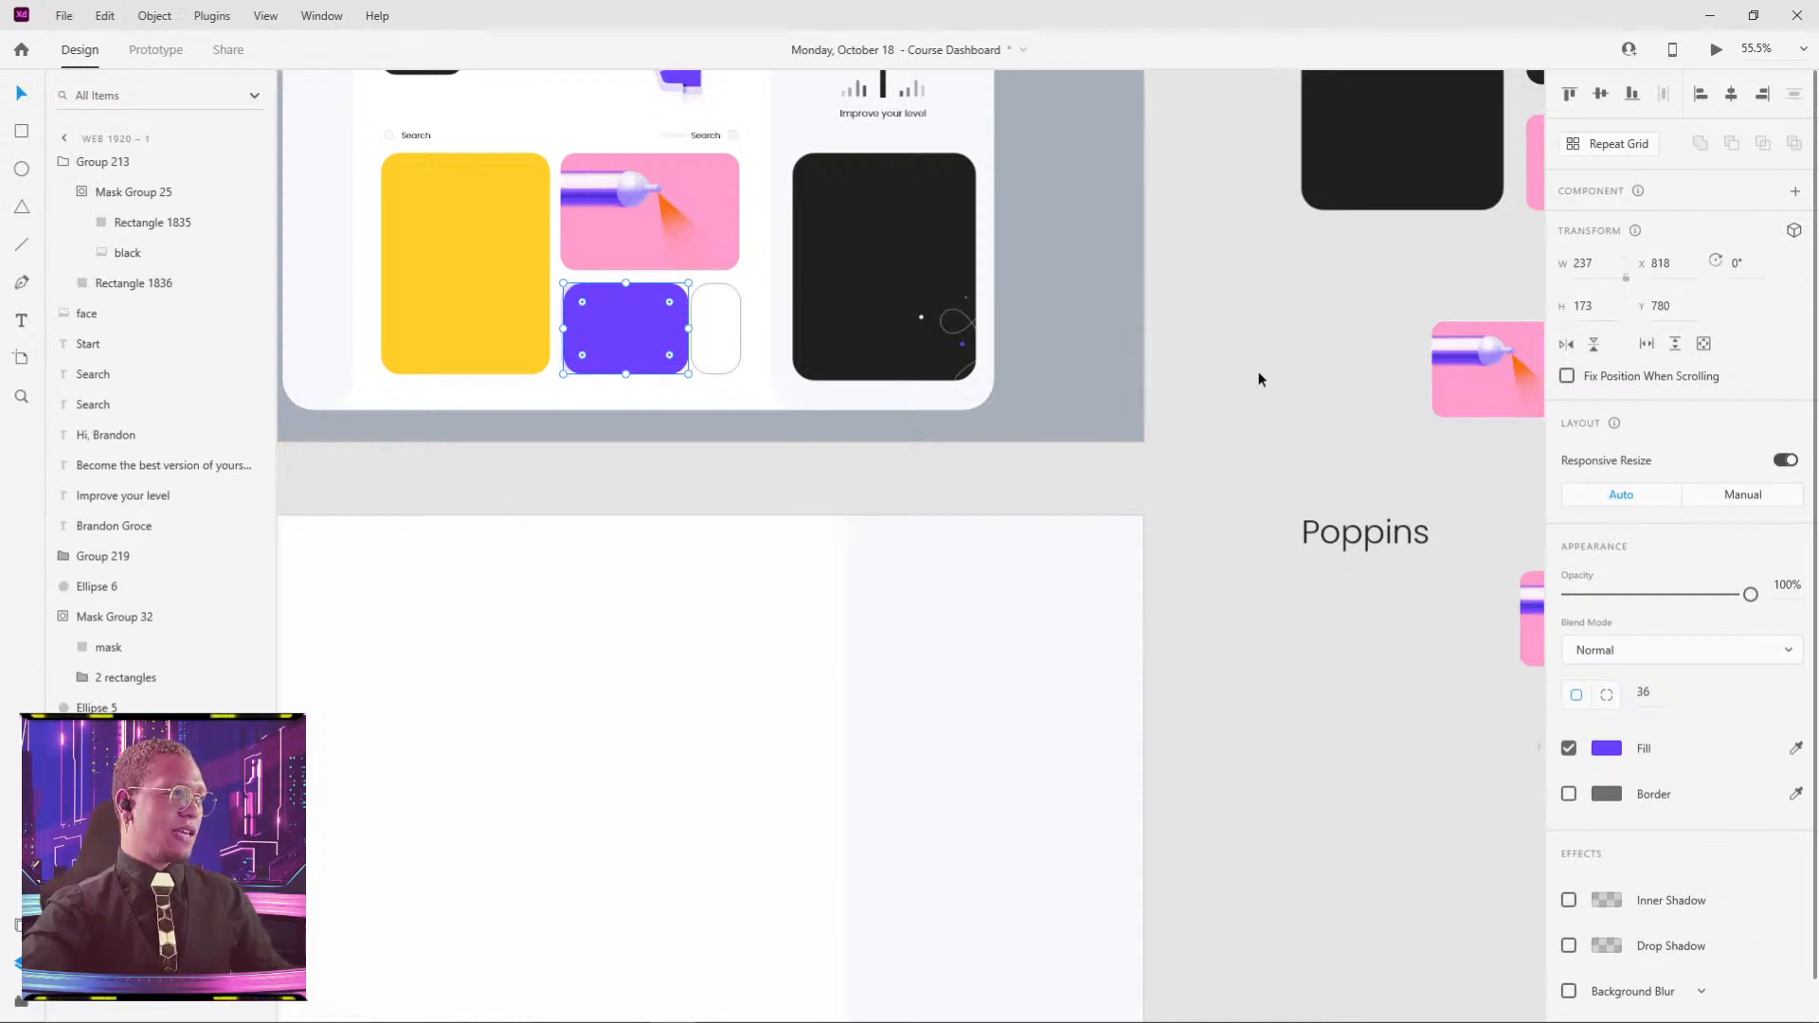
# - Select the purple car illustration, then nudge the dashboard's purple card left to X 813
pyautogui.moveTo(1230, 359); pyautogui.dragTo(879, 295)
pyautogui.doubleClick(1371, 541)
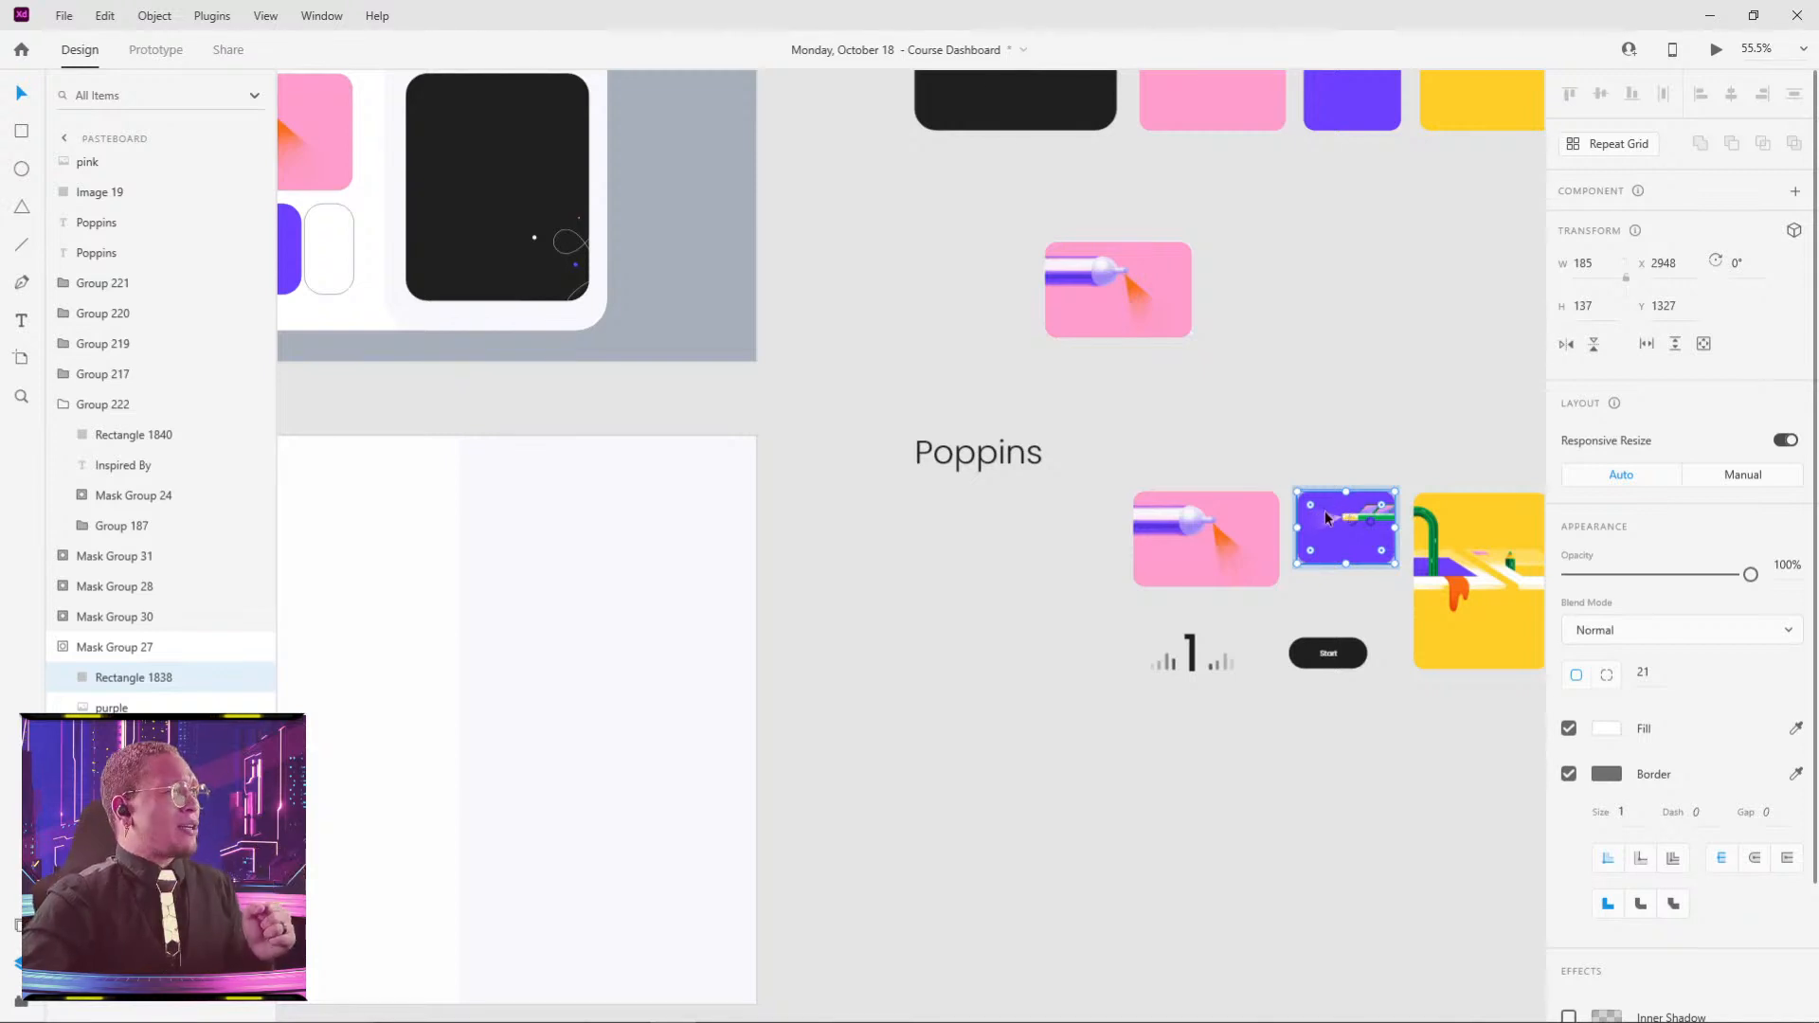
pyautogui.press('Tab')
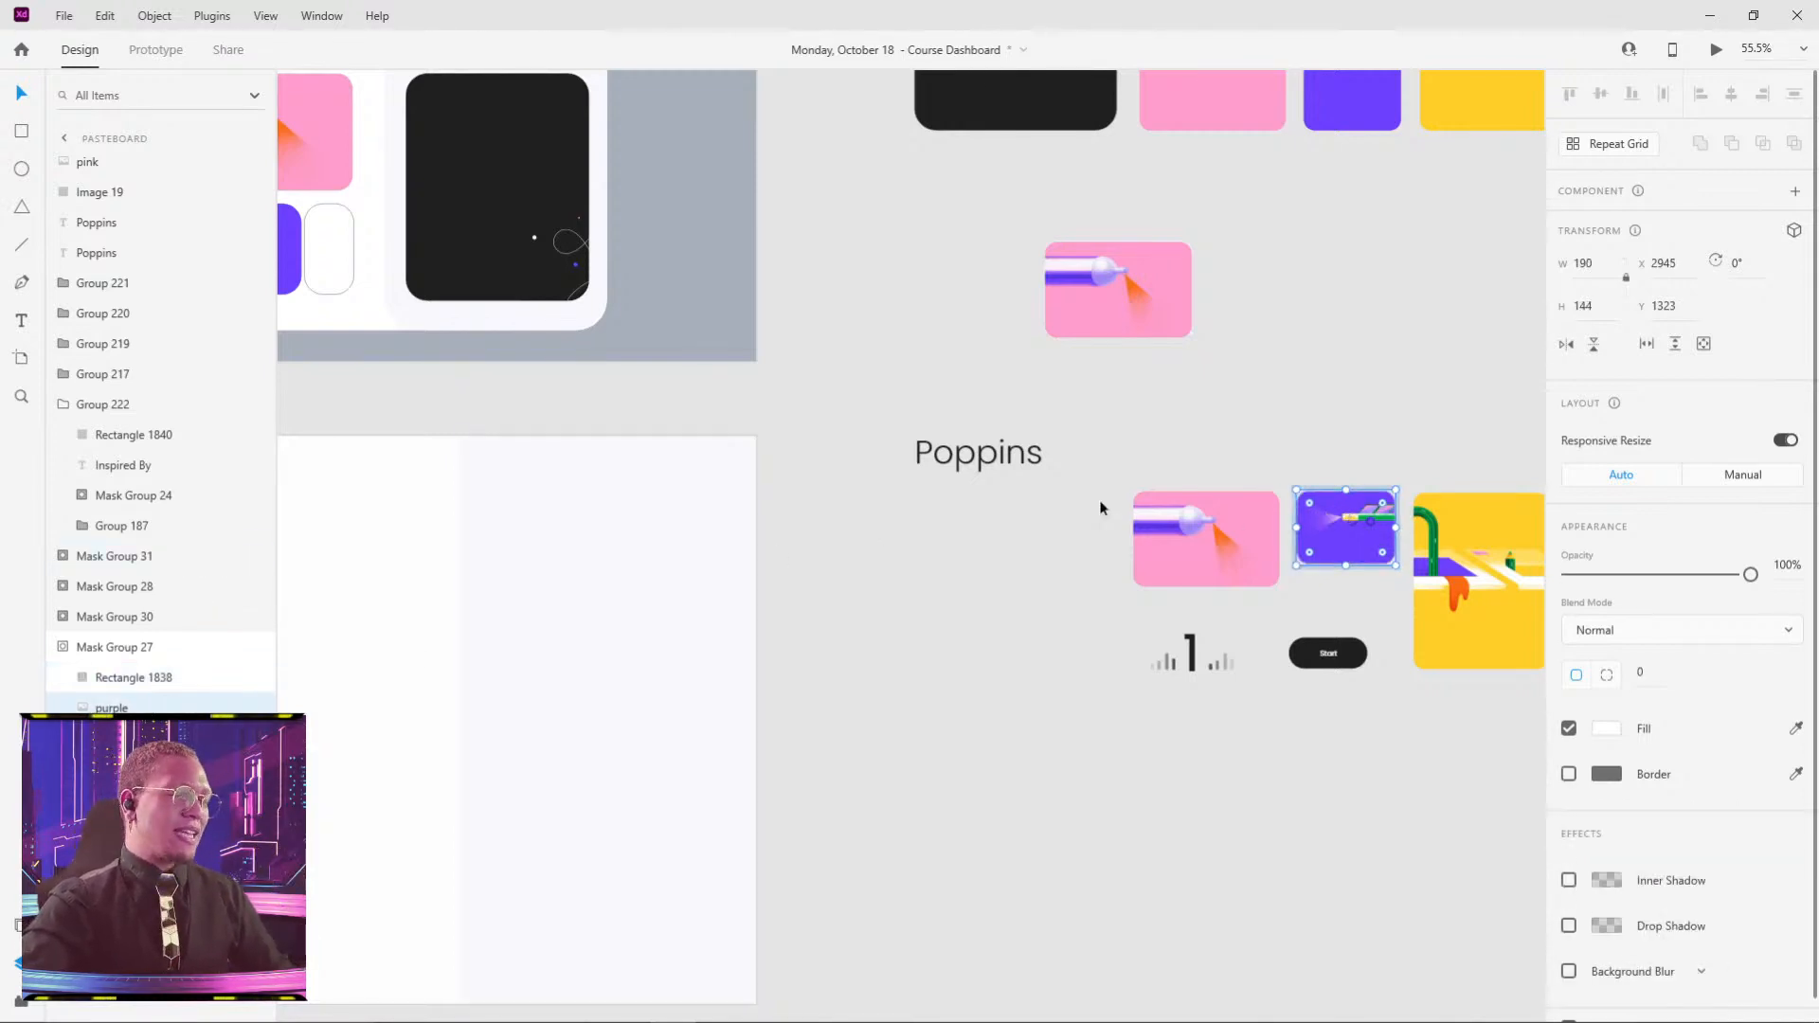
pyautogui.moveTo(1111, 415); pyautogui.dragTo(1517, 552)
pyautogui.click(638, 376)
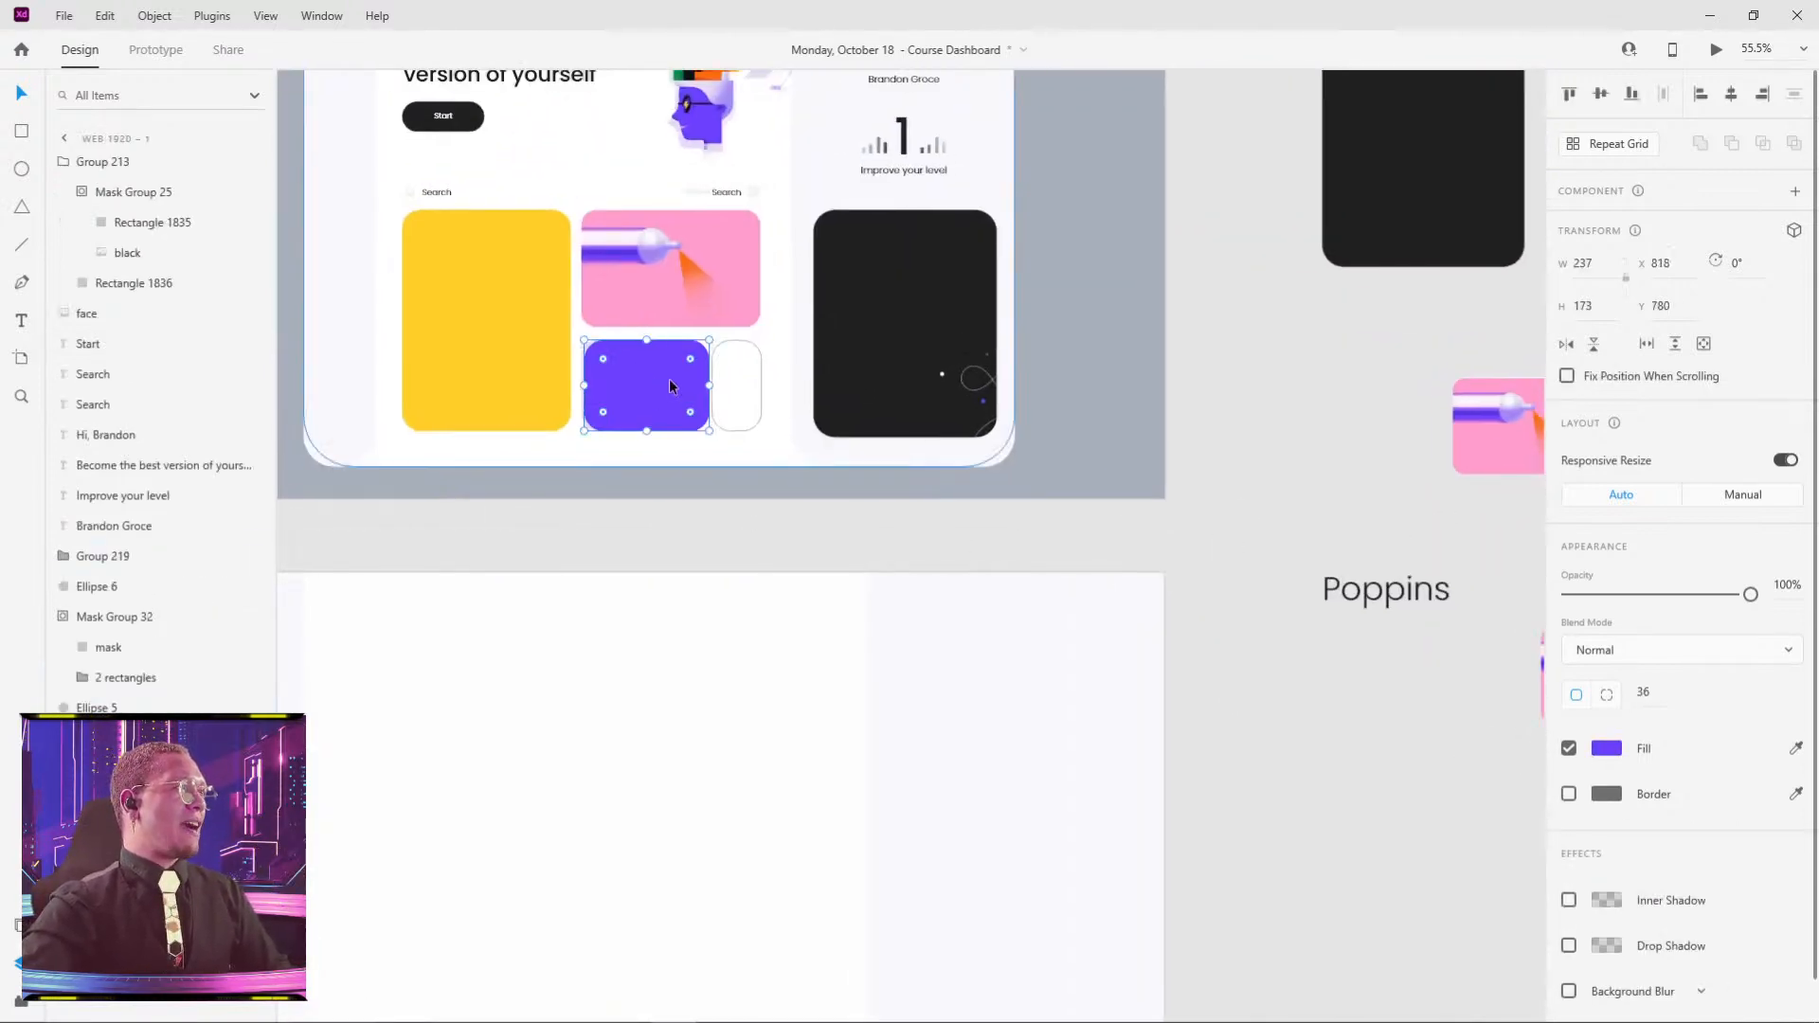
pyautogui.moveTo(669, 378); pyautogui.dragTo(724, 370)
pyautogui.scroll(5, 609, 407)
pyautogui.scroll(-3, 767, 308)
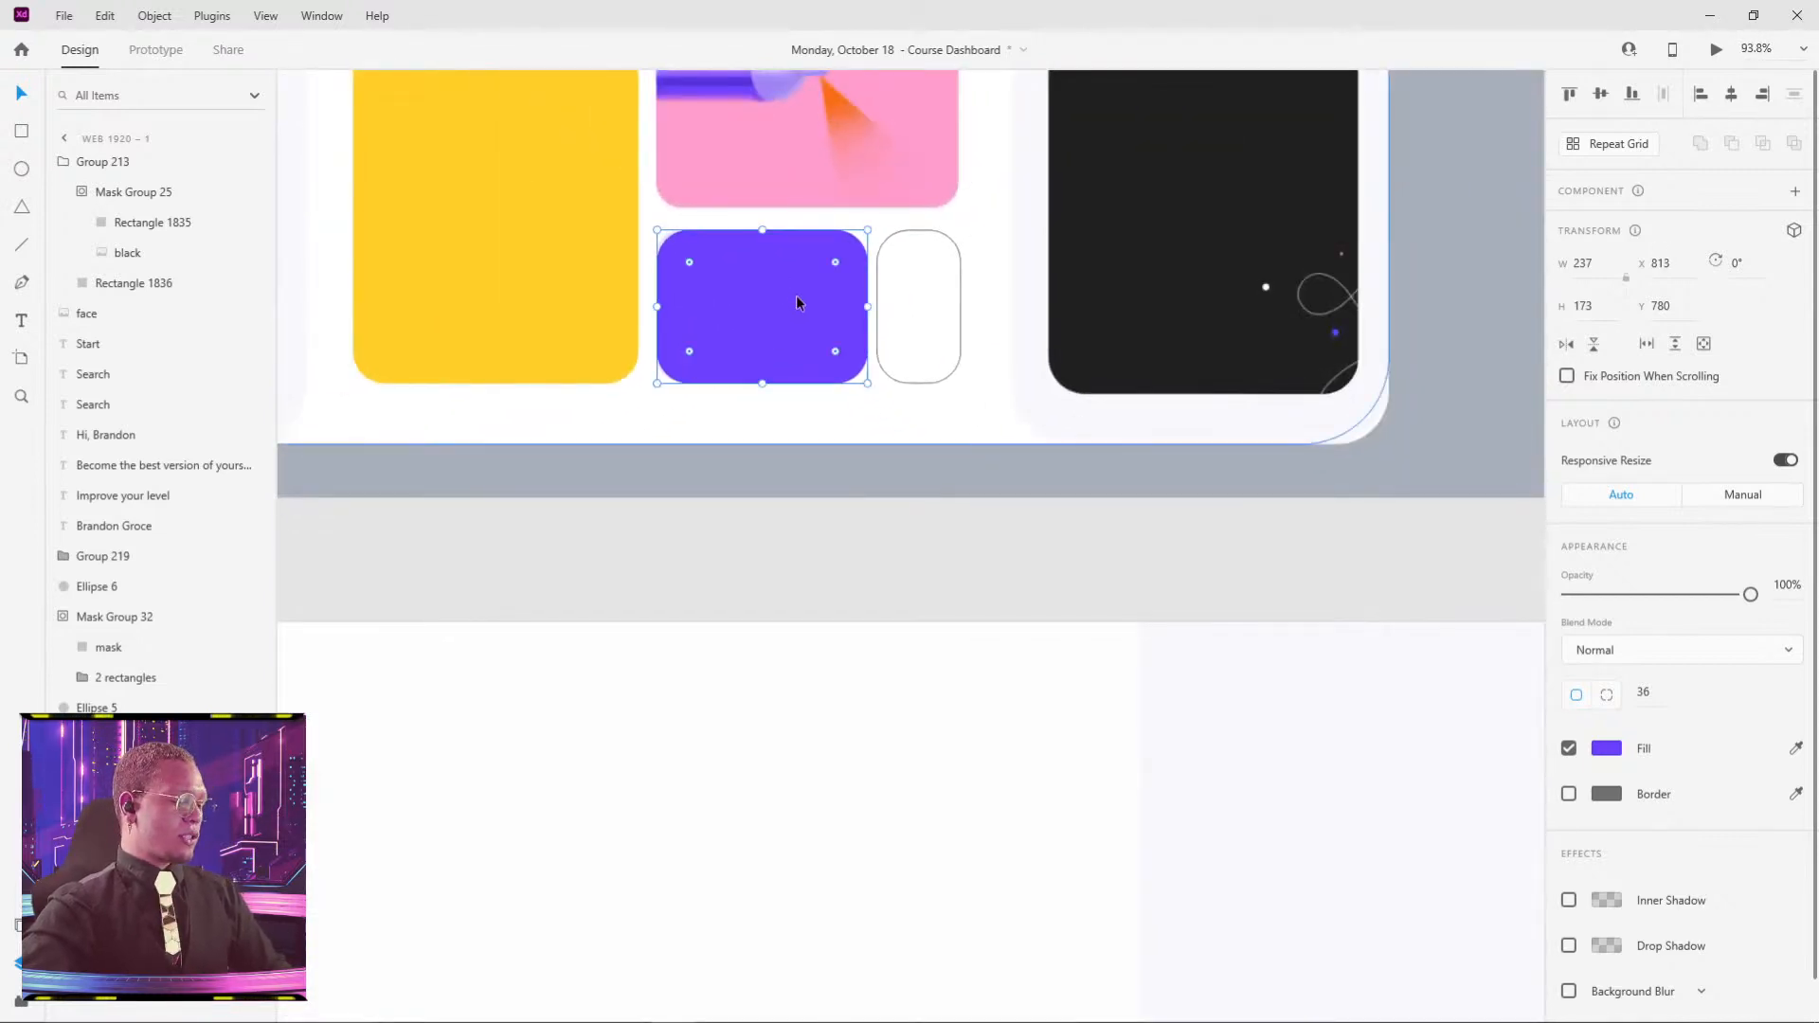
# - Paste the car illustration's appearance into the purple card
pyautogui.hotkey('ctrl', 'alt', 'v')
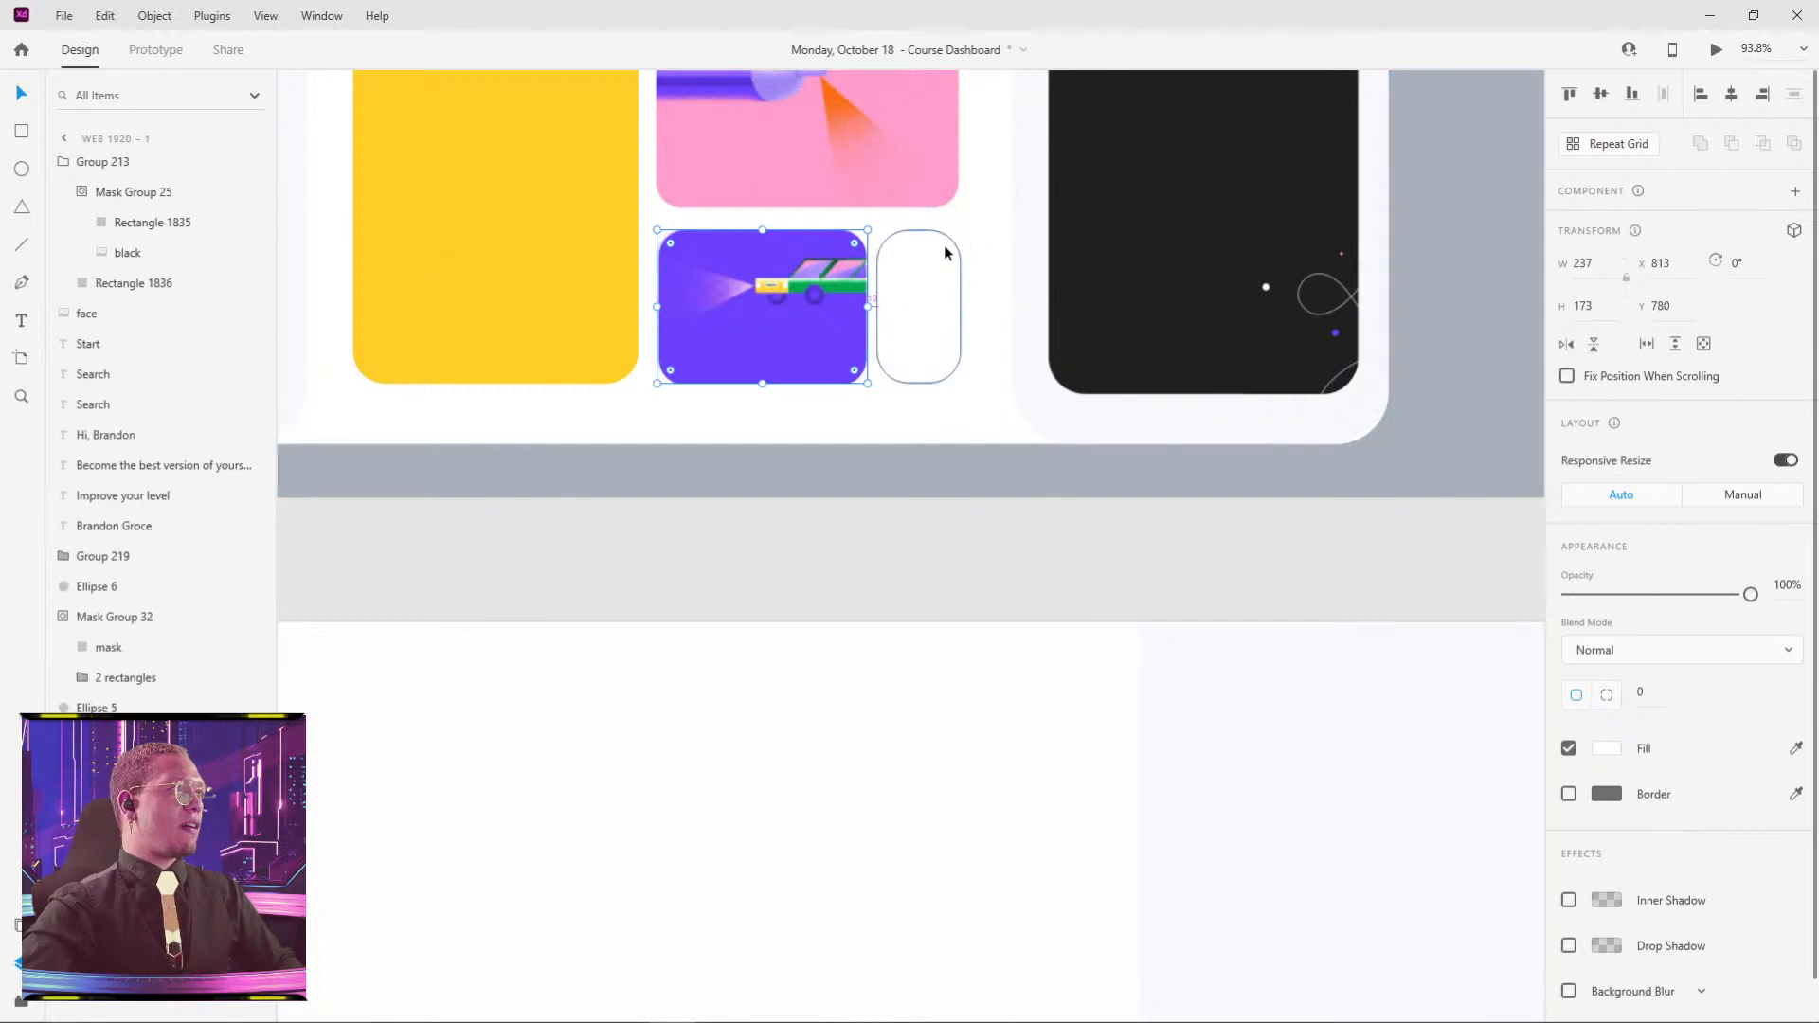
pyautogui.scroll(-2, 944, 246)
pyautogui.click(1374, 286)
pyautogui.moveTo(1374, 286); pyautogui.dragTo(626, 333)
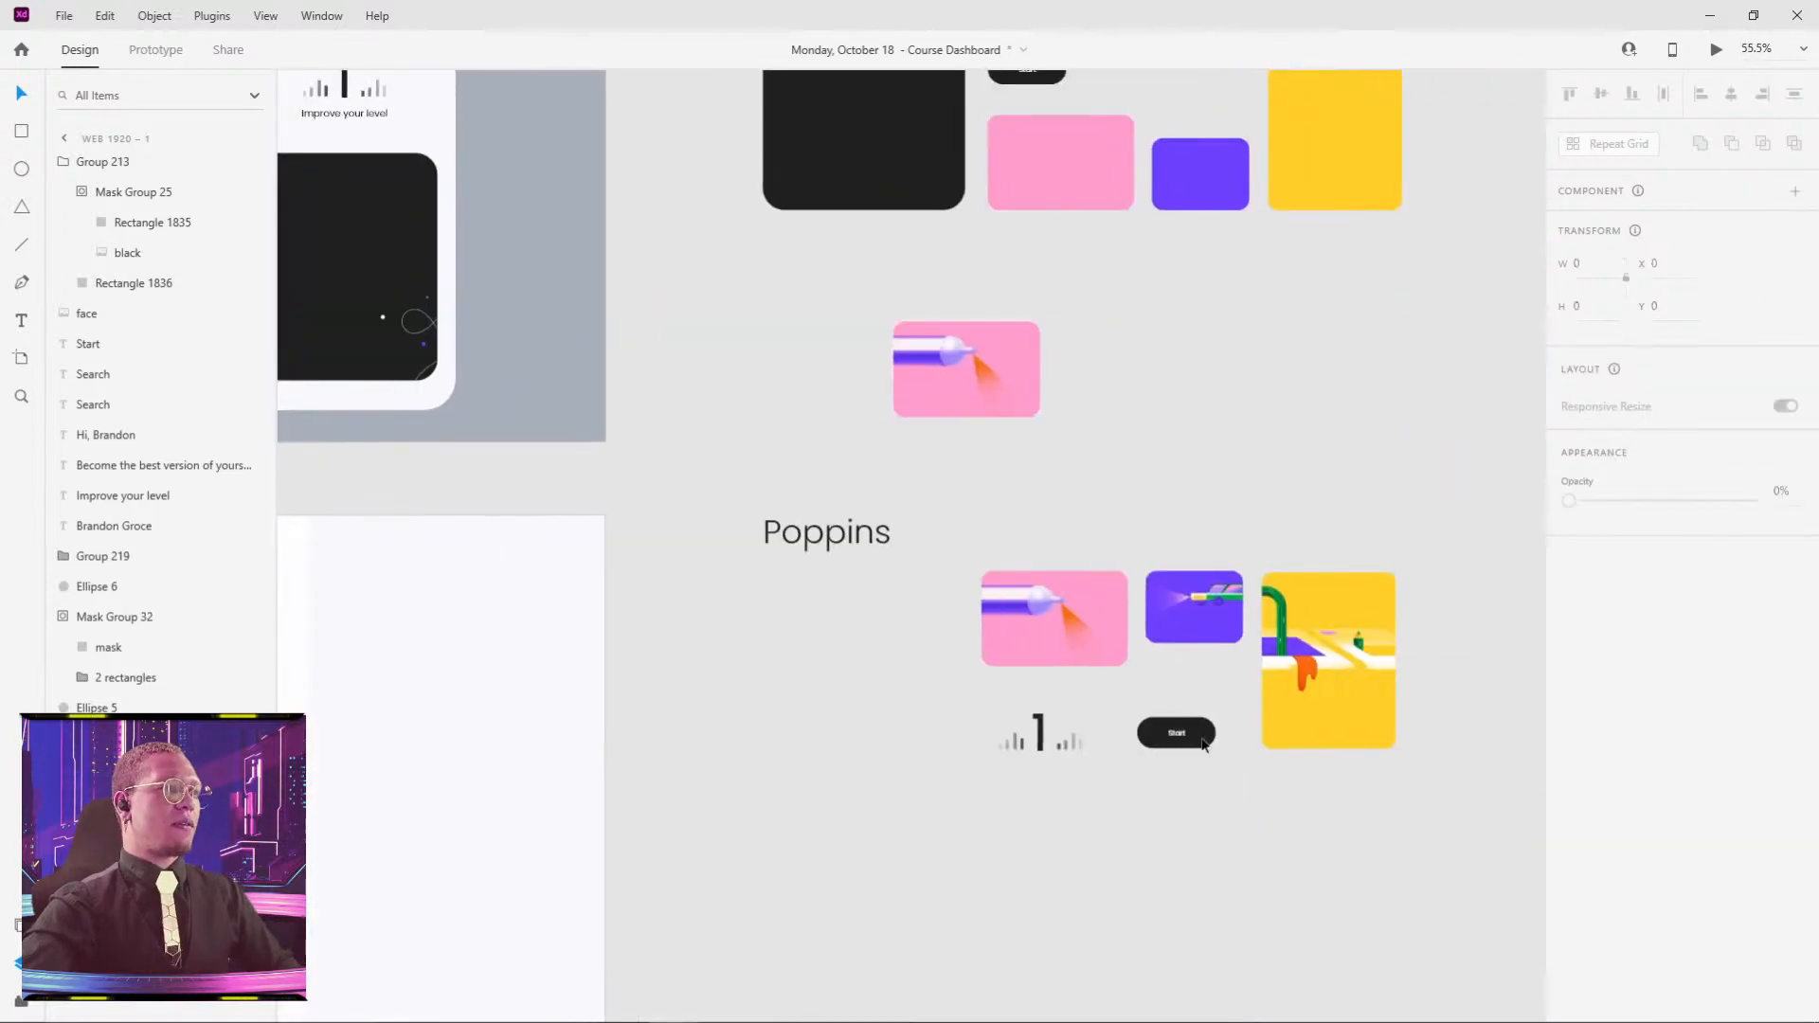
# - Fill the large yellow card with the yellow pipe illustration at 321 × 421
pyautogui.doubleClick(1322, 644)
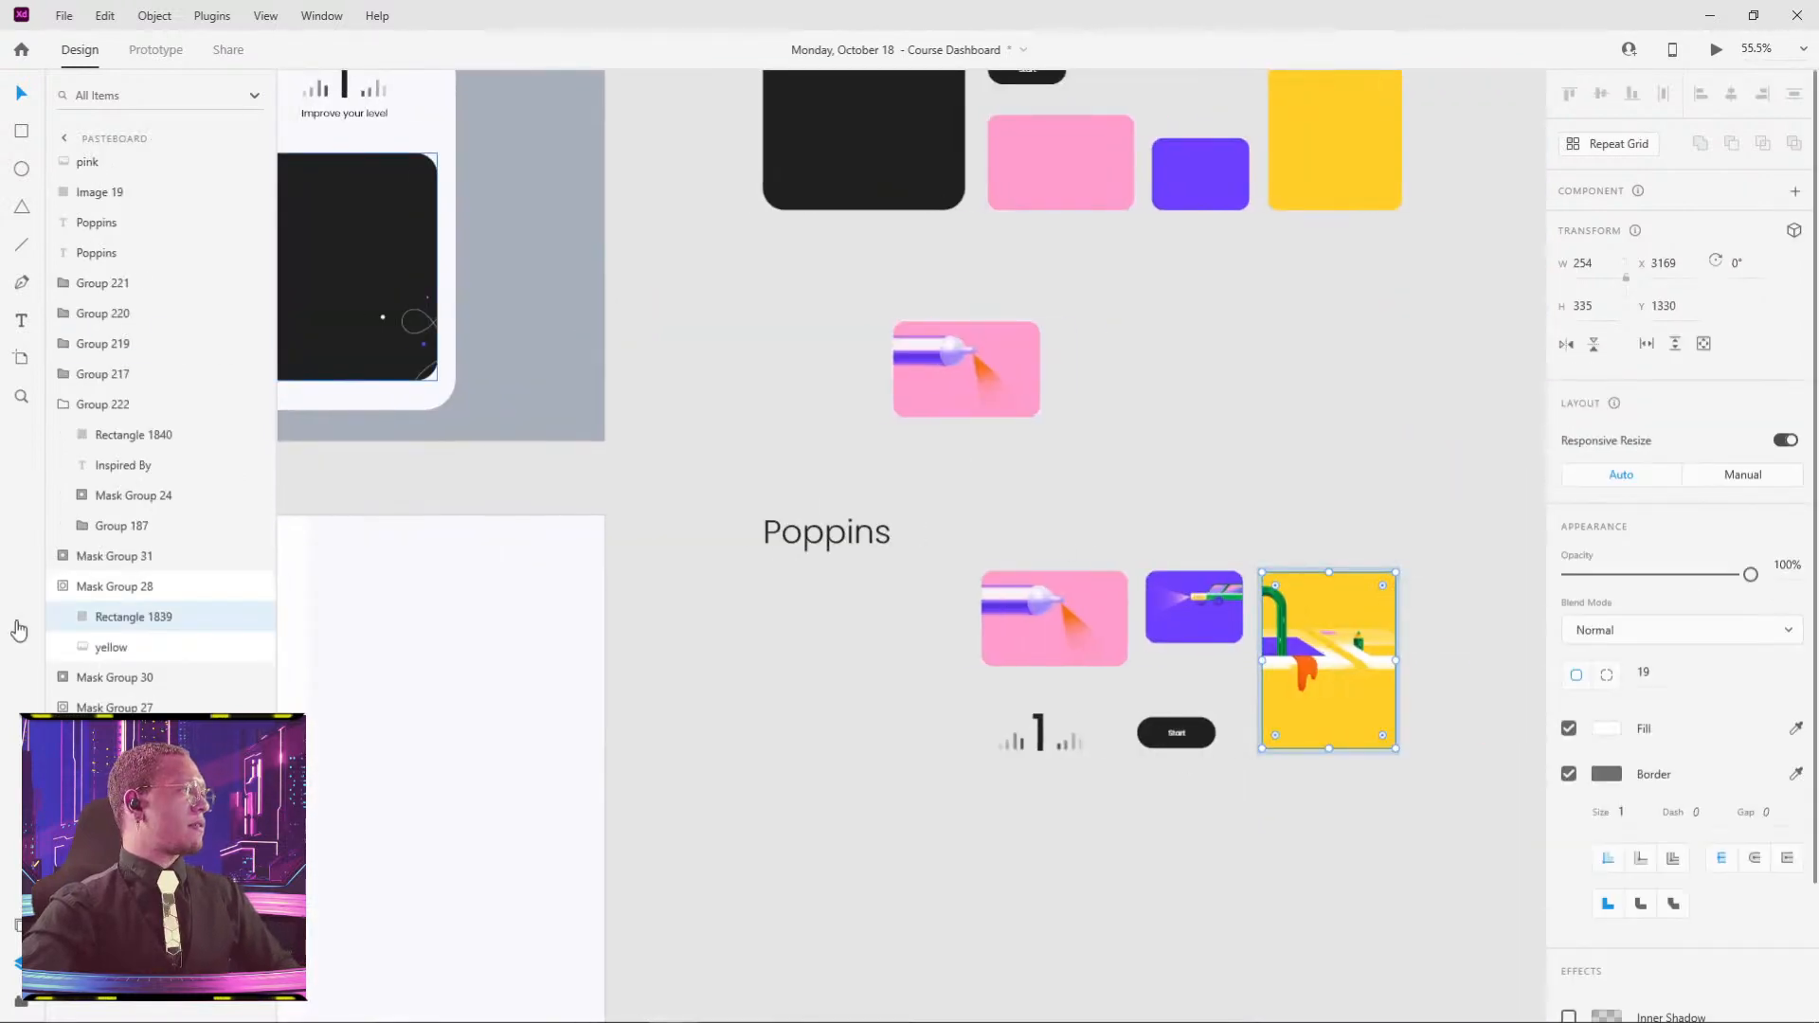
pyautogui.click(111, 647)
pyautogui.scroll(2, 783, 516)
pyautogui.hscroll(-5, 783, 516)
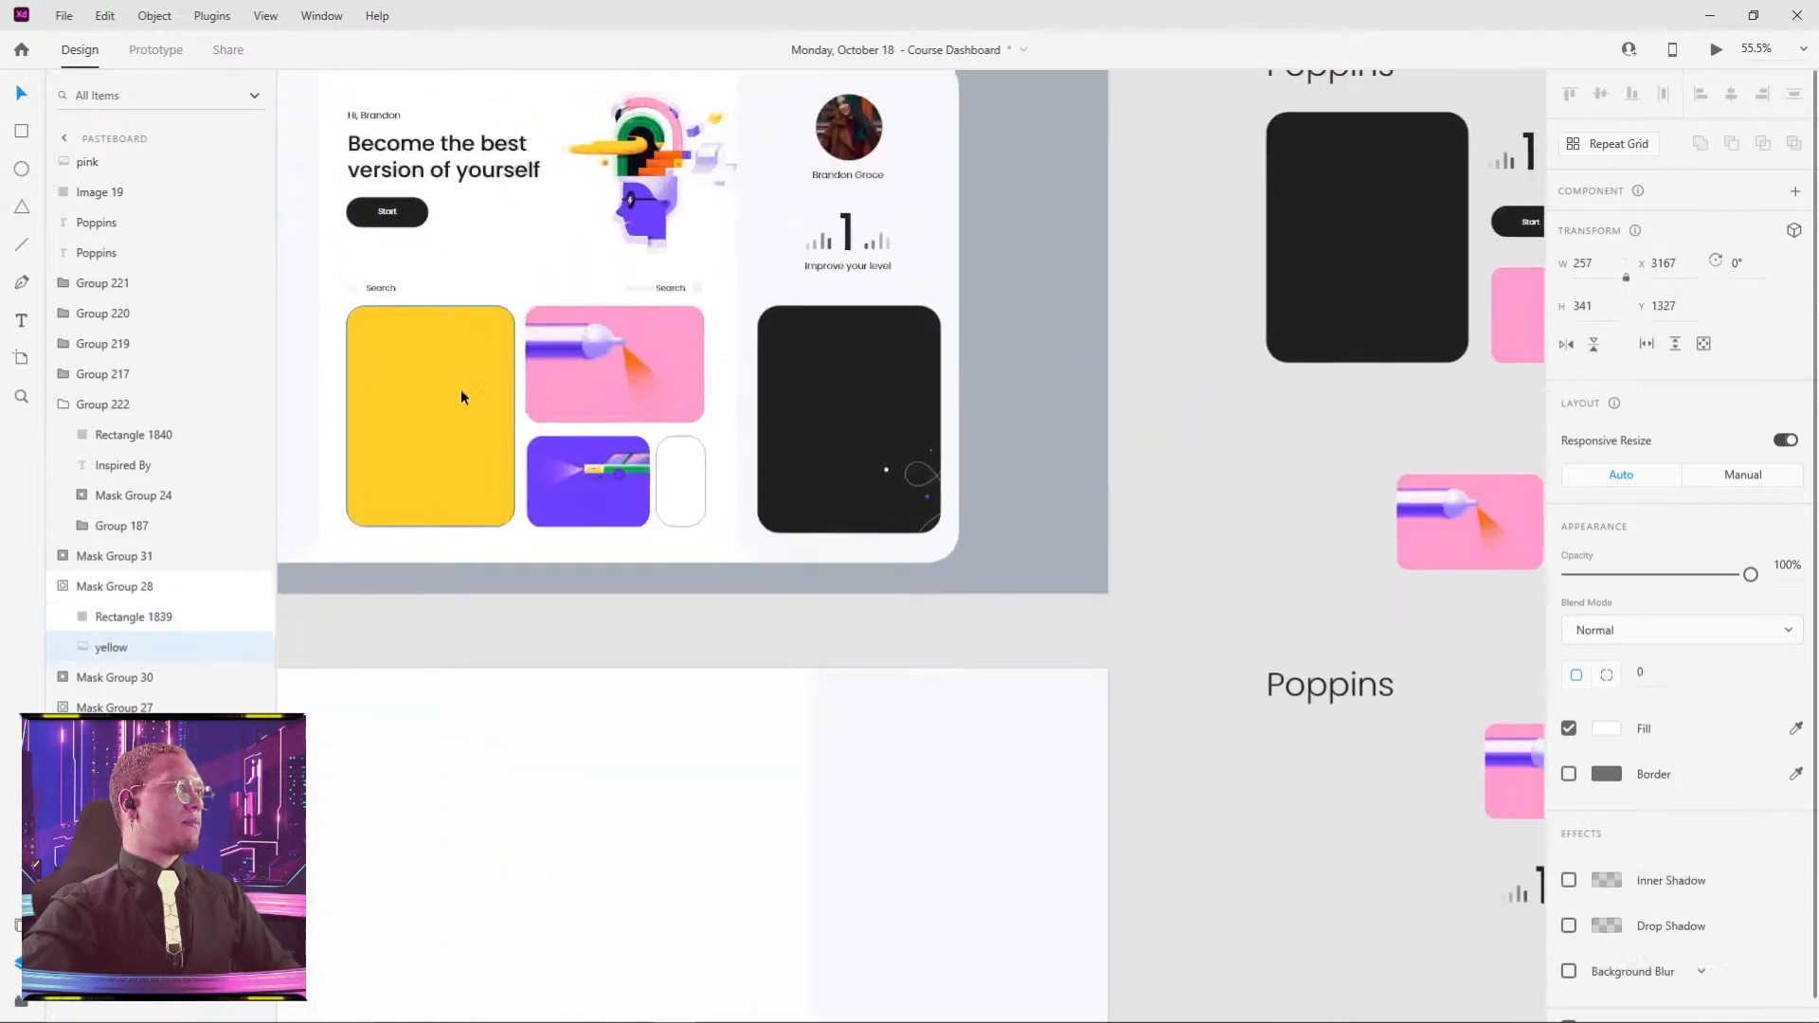
pyautogui.click(474, 396)
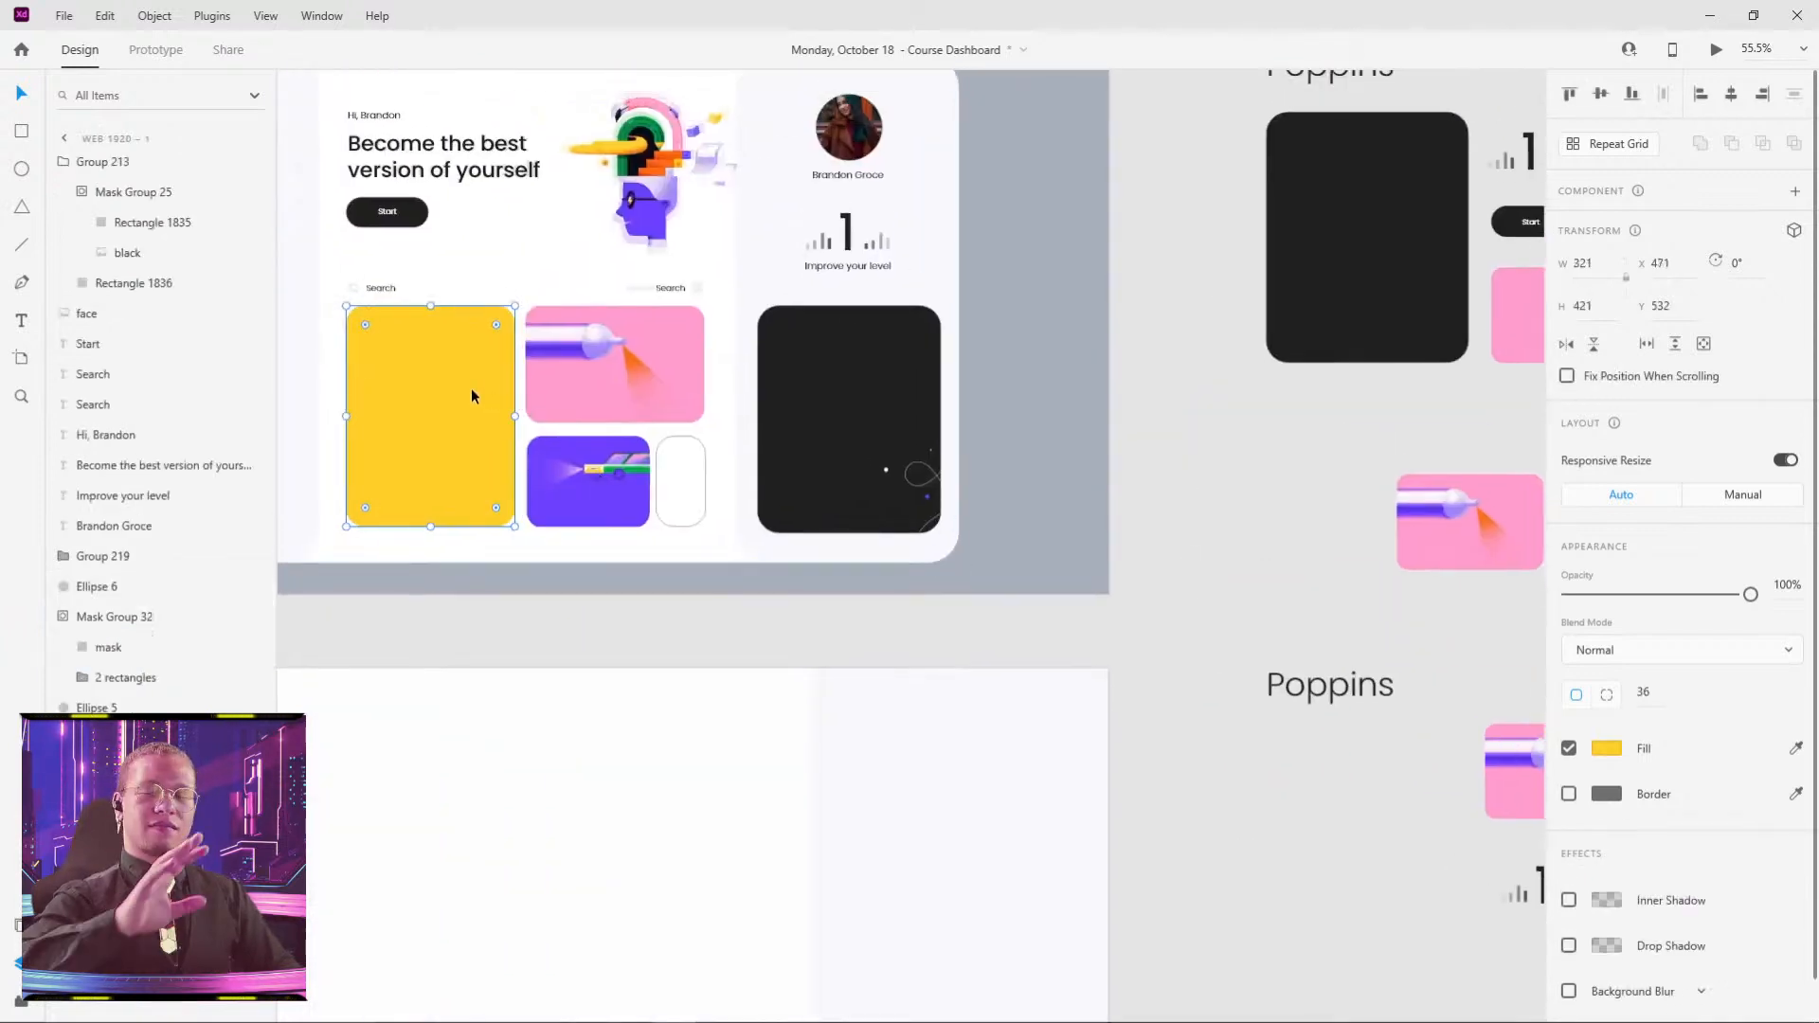
pyautogui.hotkey('ctrl', 'v')
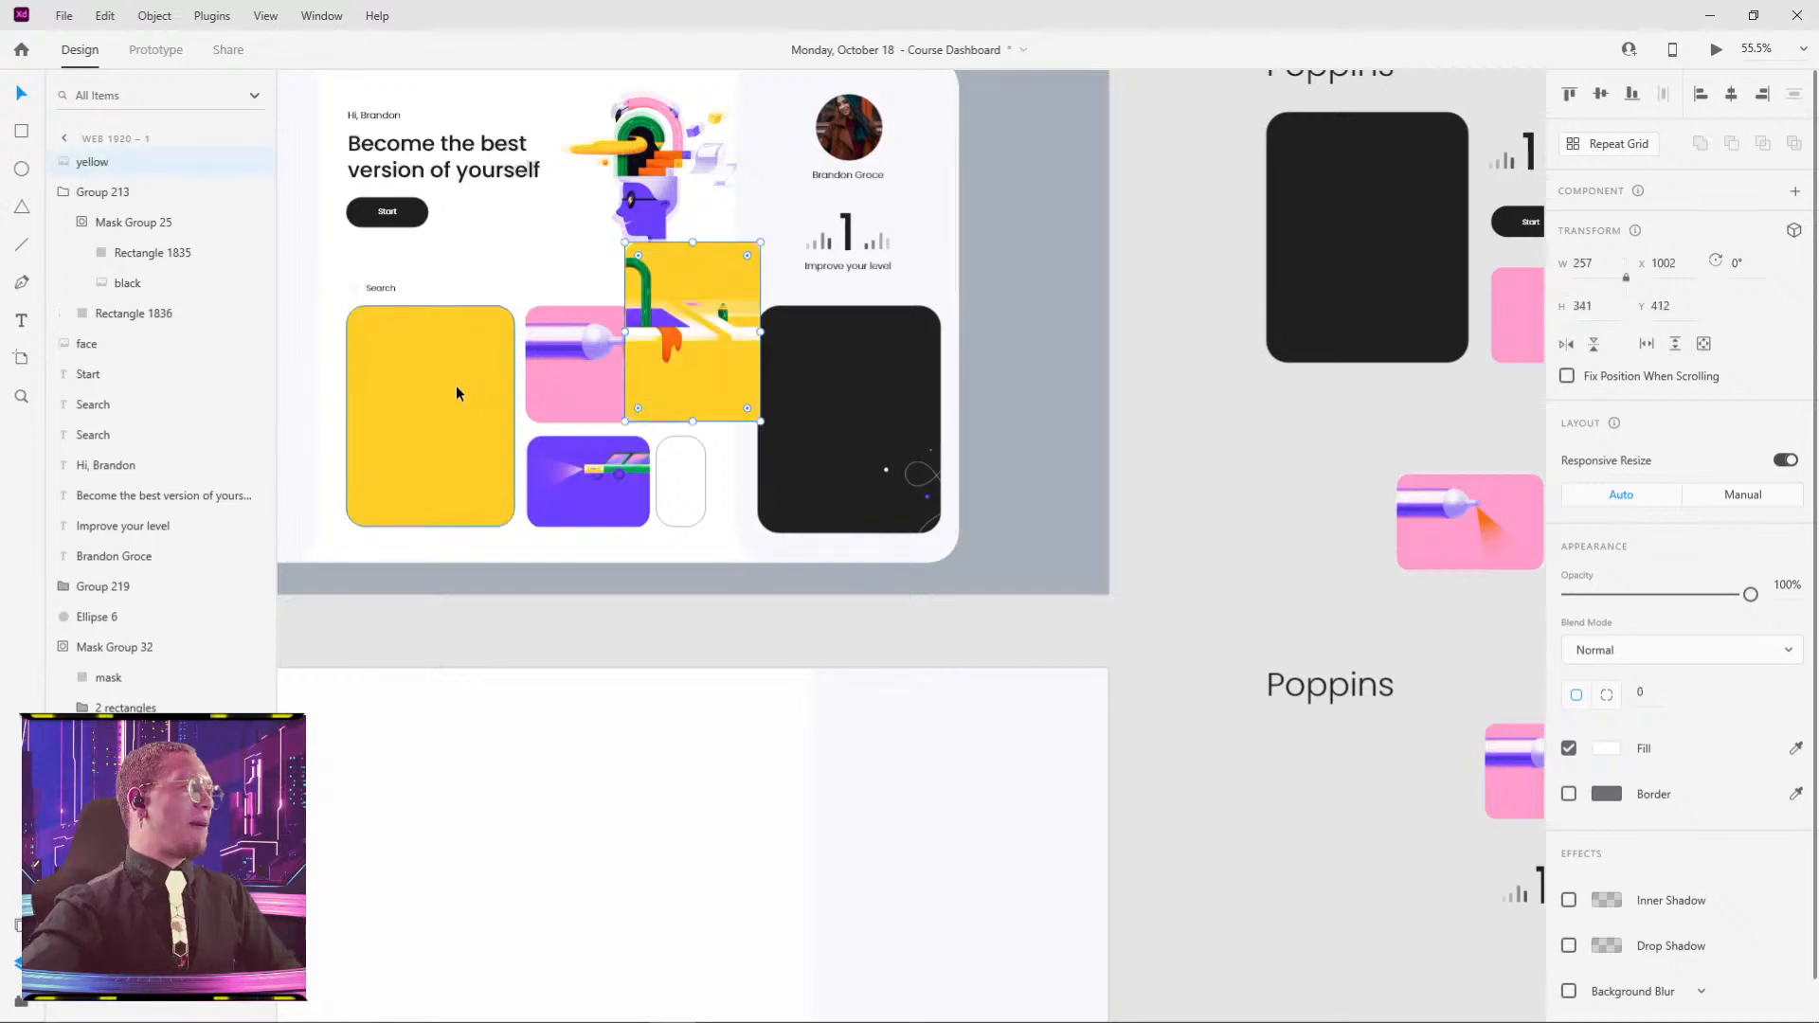
pyautogui.hotkey('ctrl', 'z')
pyautogui.hotkey('ctrl', 'v')
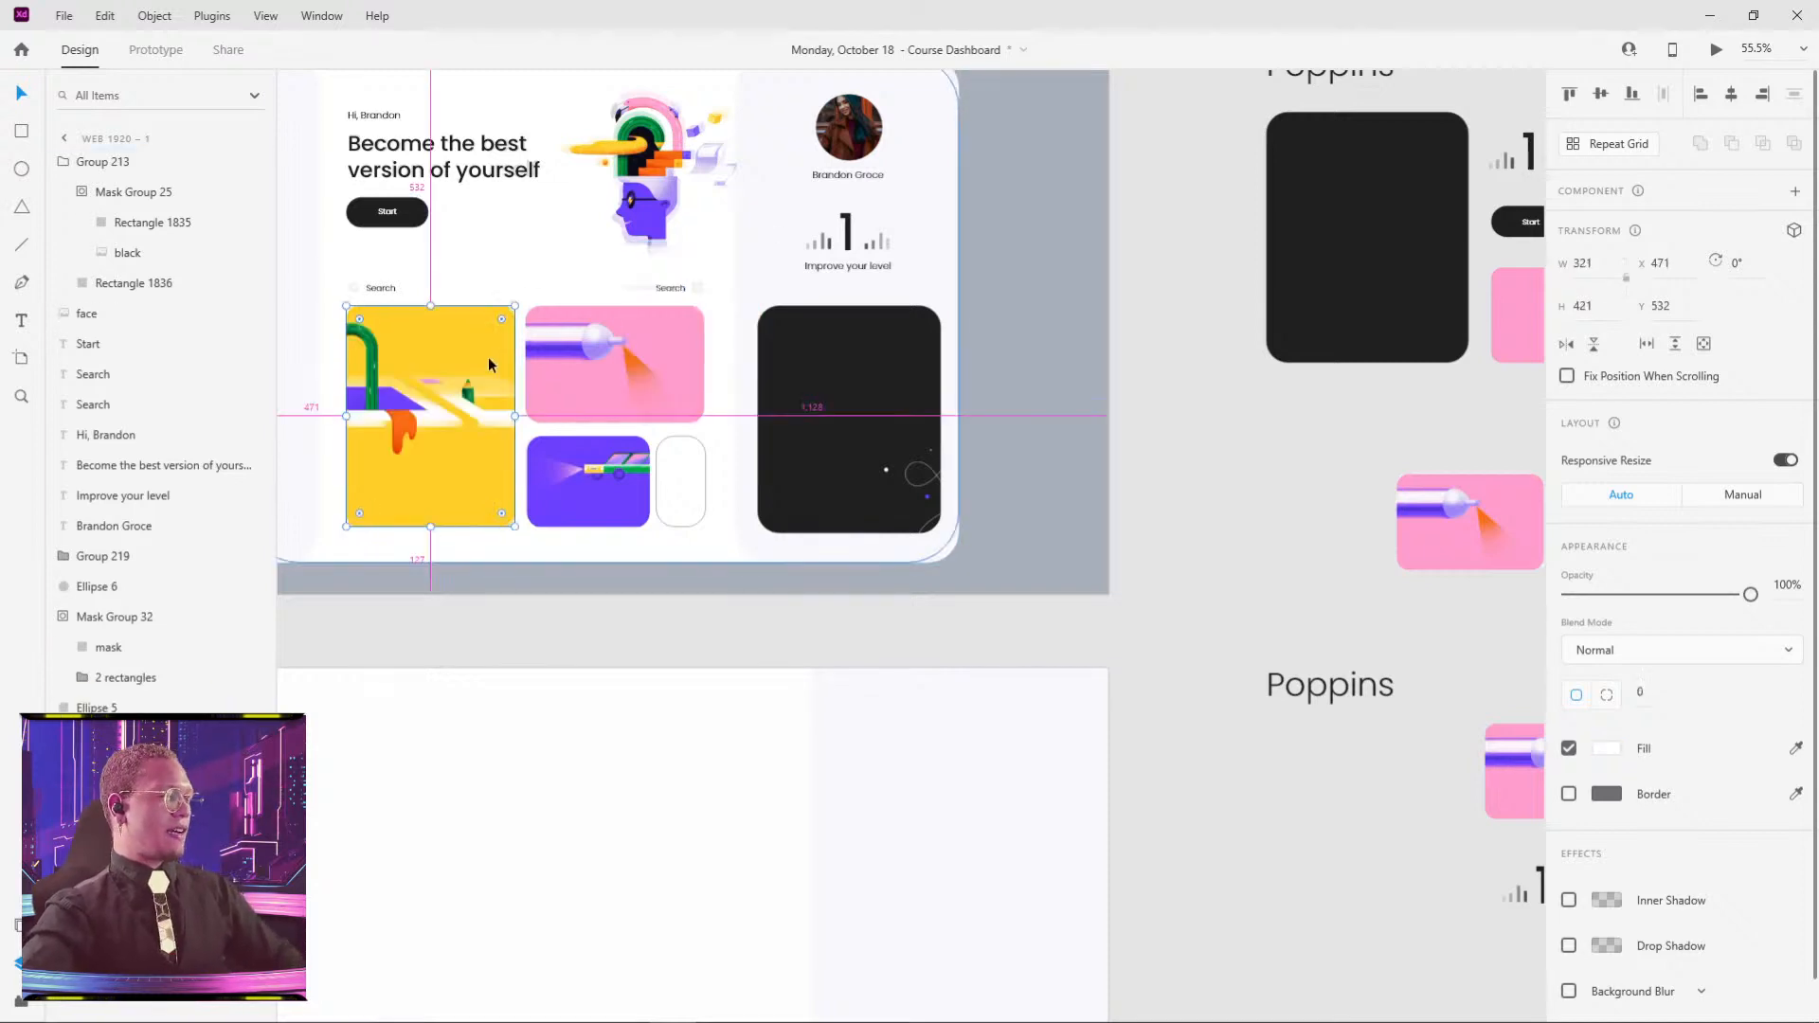
pyautogui.click(1159, 251)
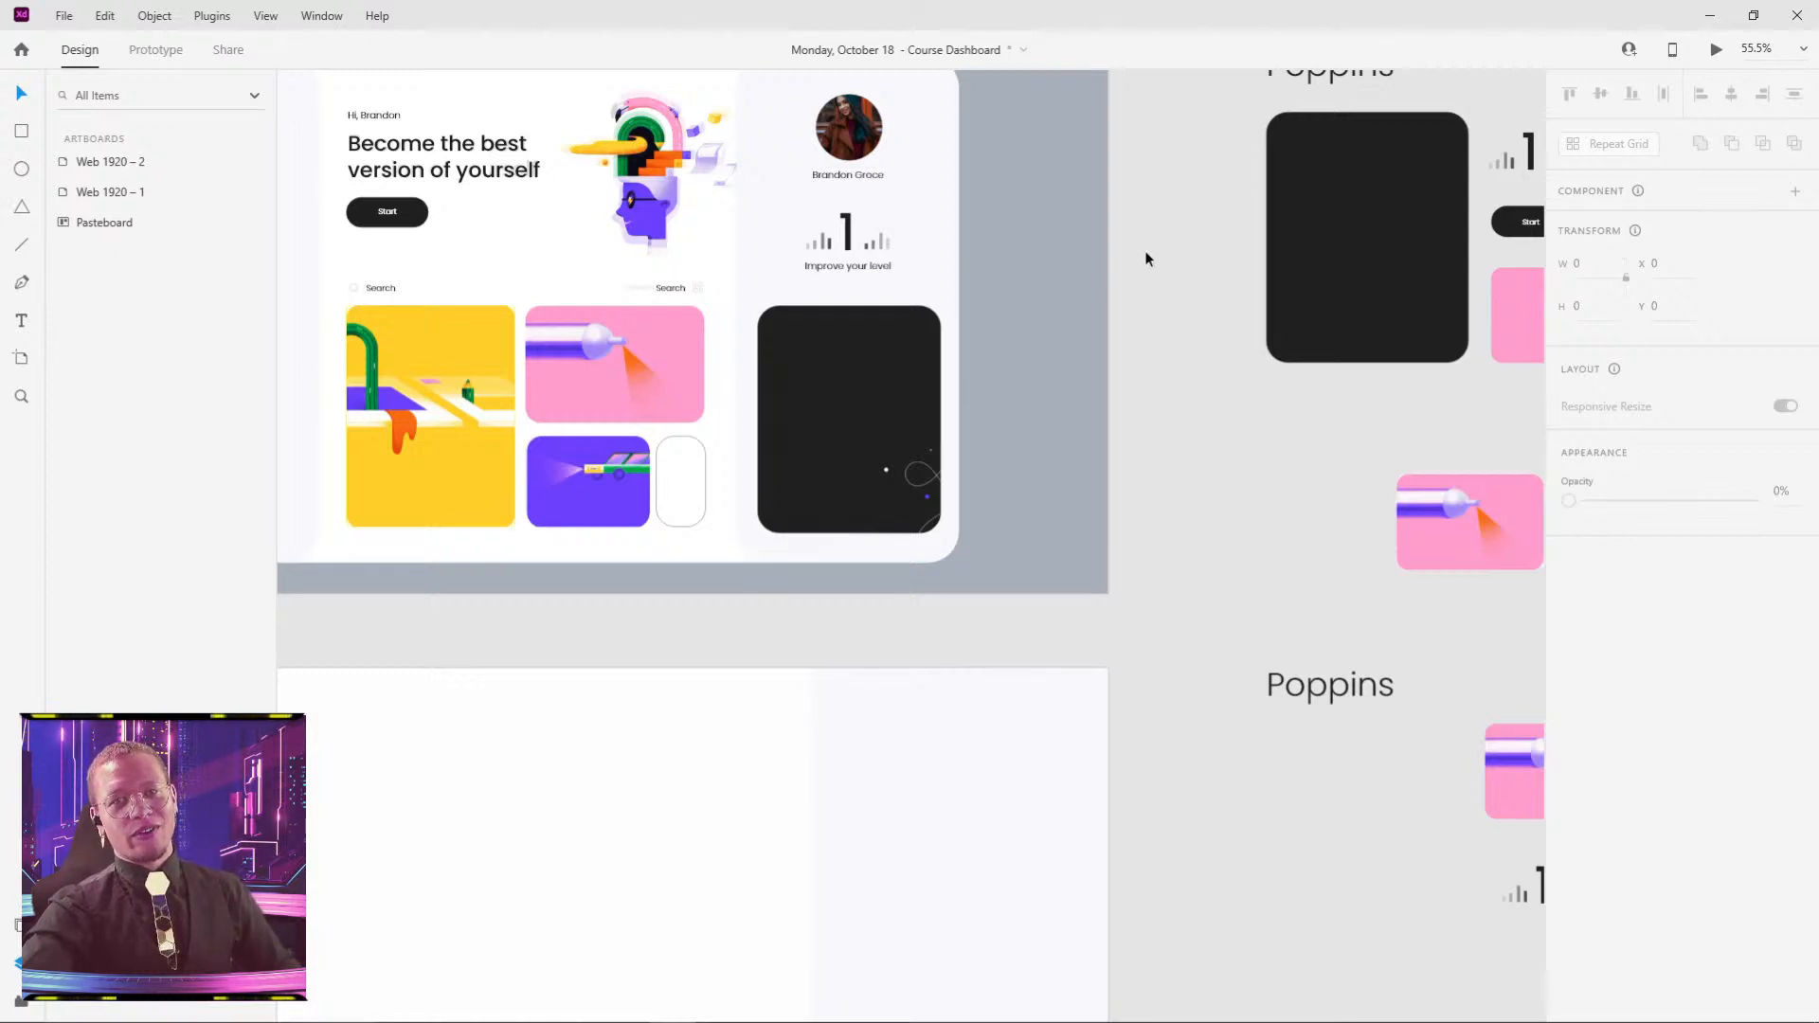
pyautogui.scroll(5, 664, 437)
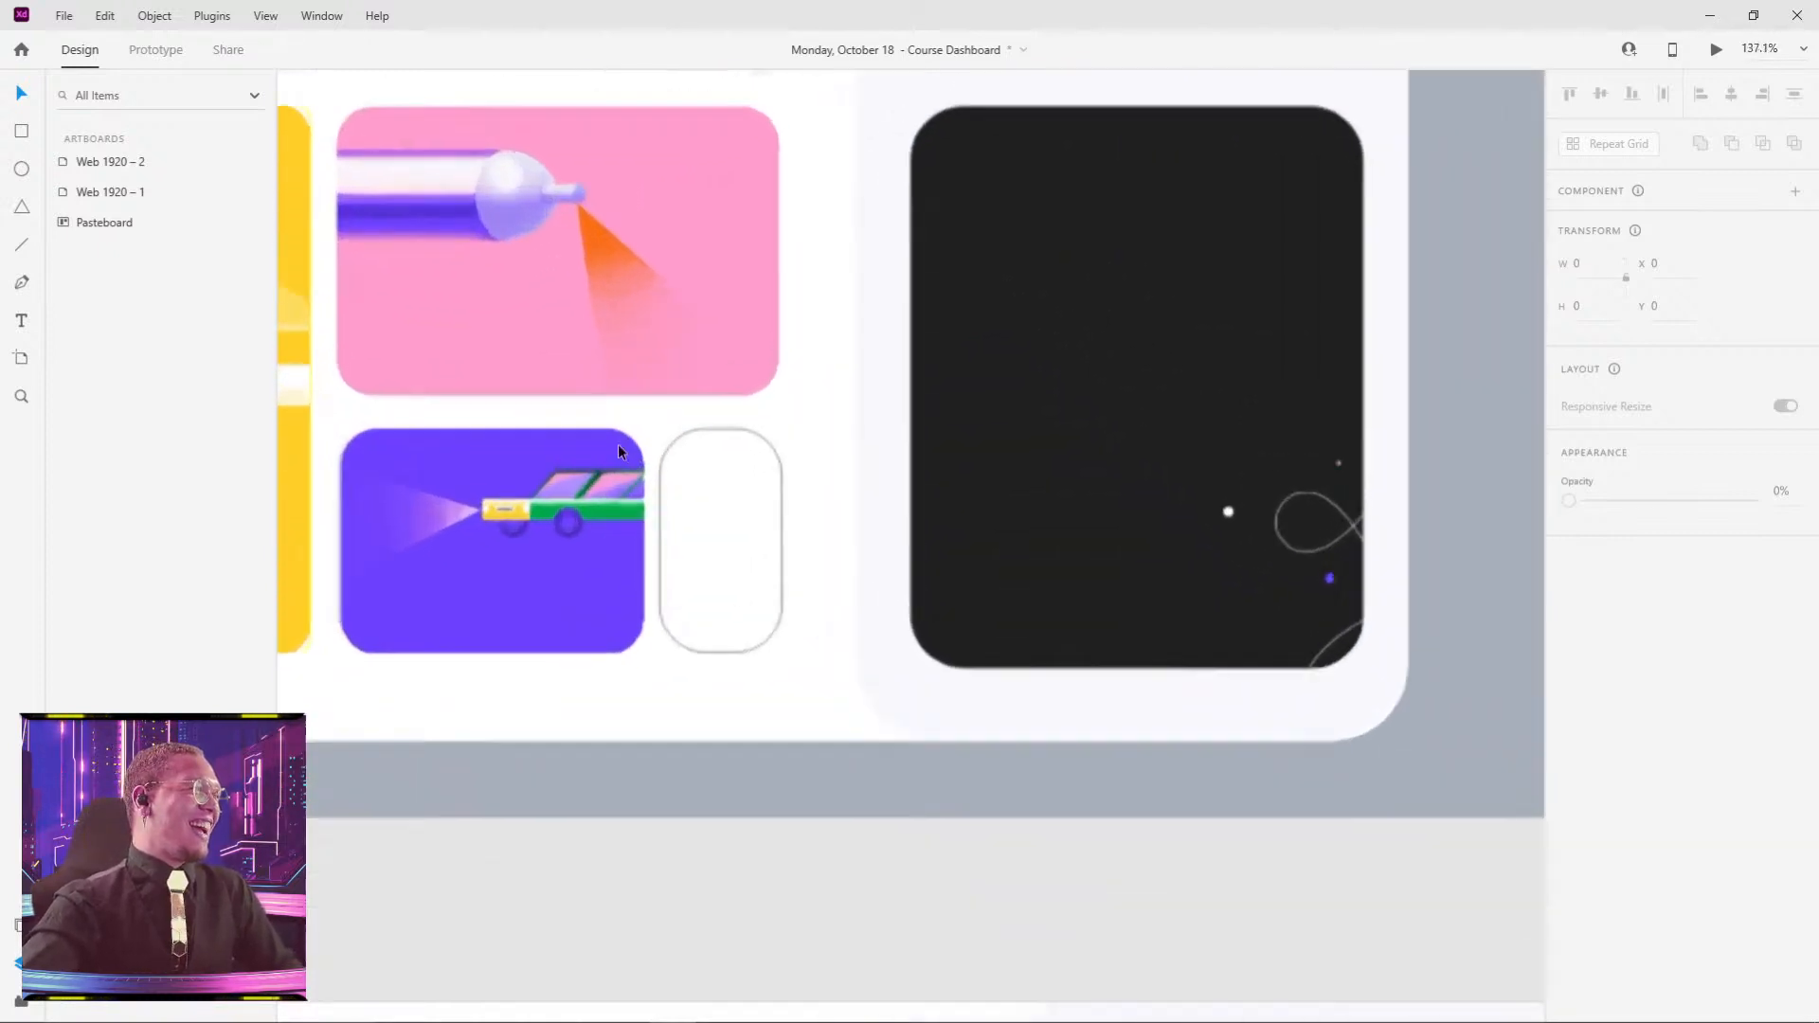
pyautogui.moveTo(601, 325); pyautogui.dragTo(884, 337)
pyautogui.click(610, 542)
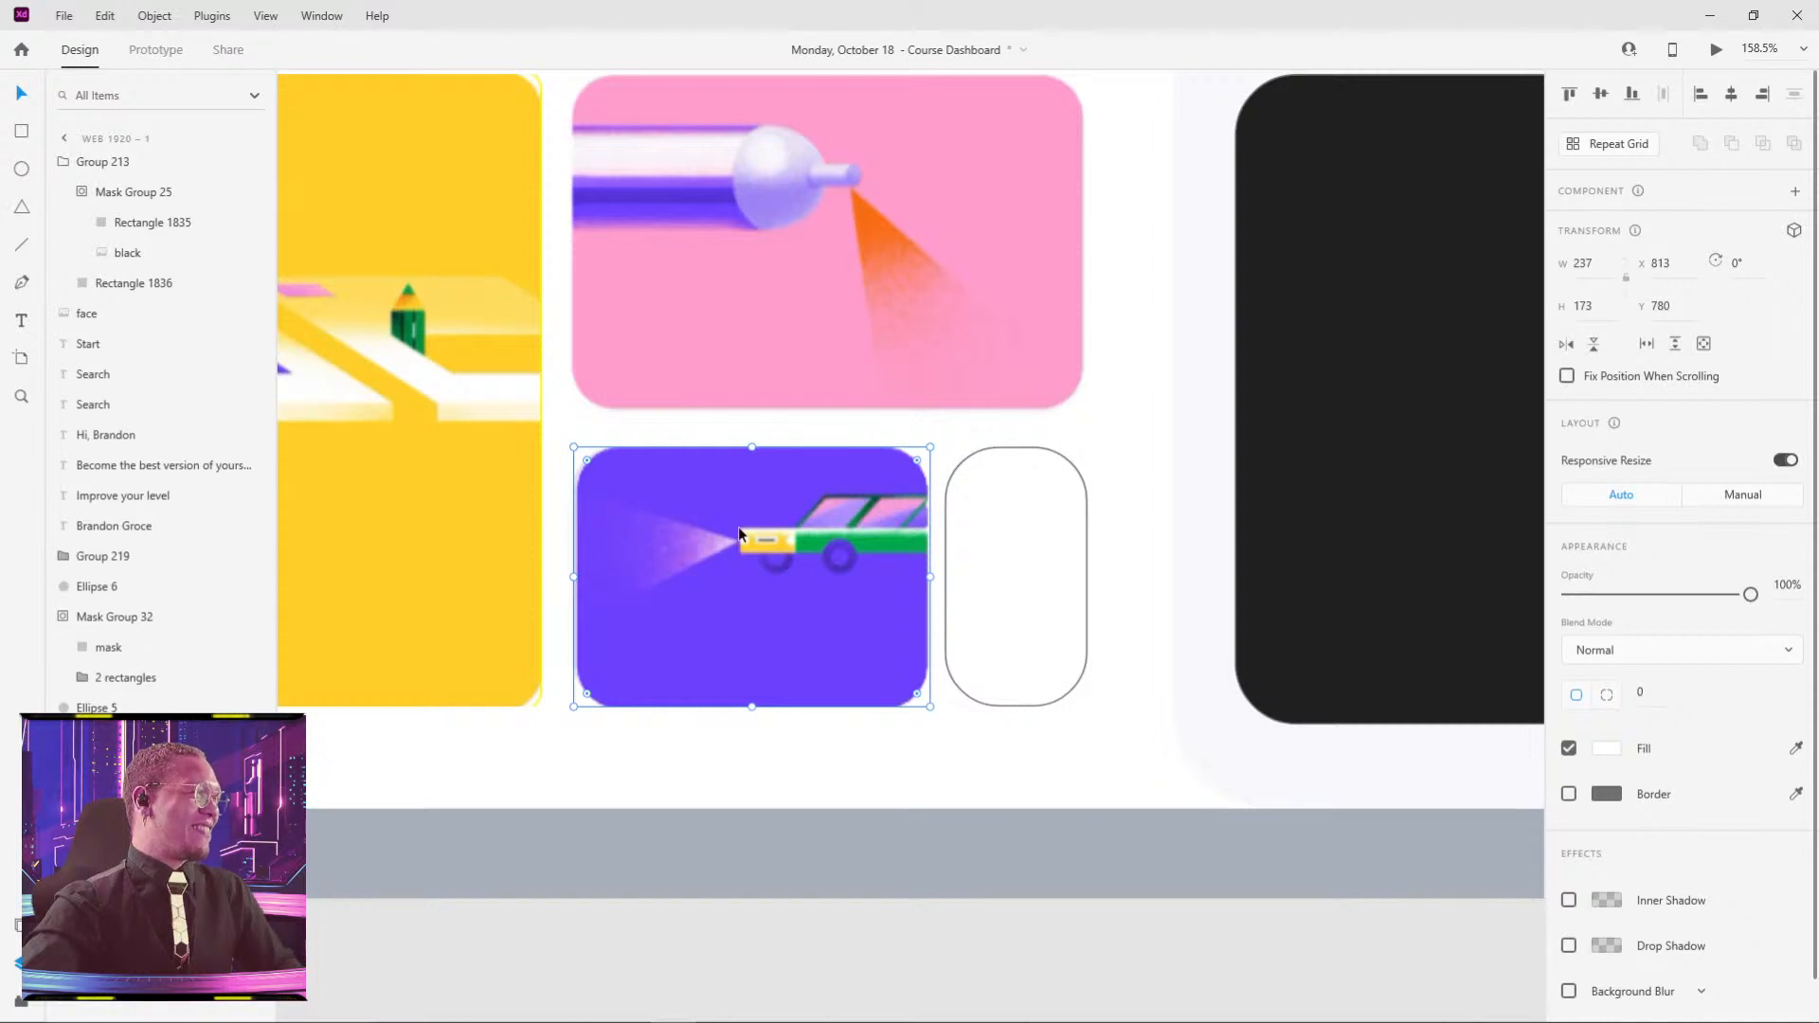
pyautogui.scroll(-5, 805, 458)
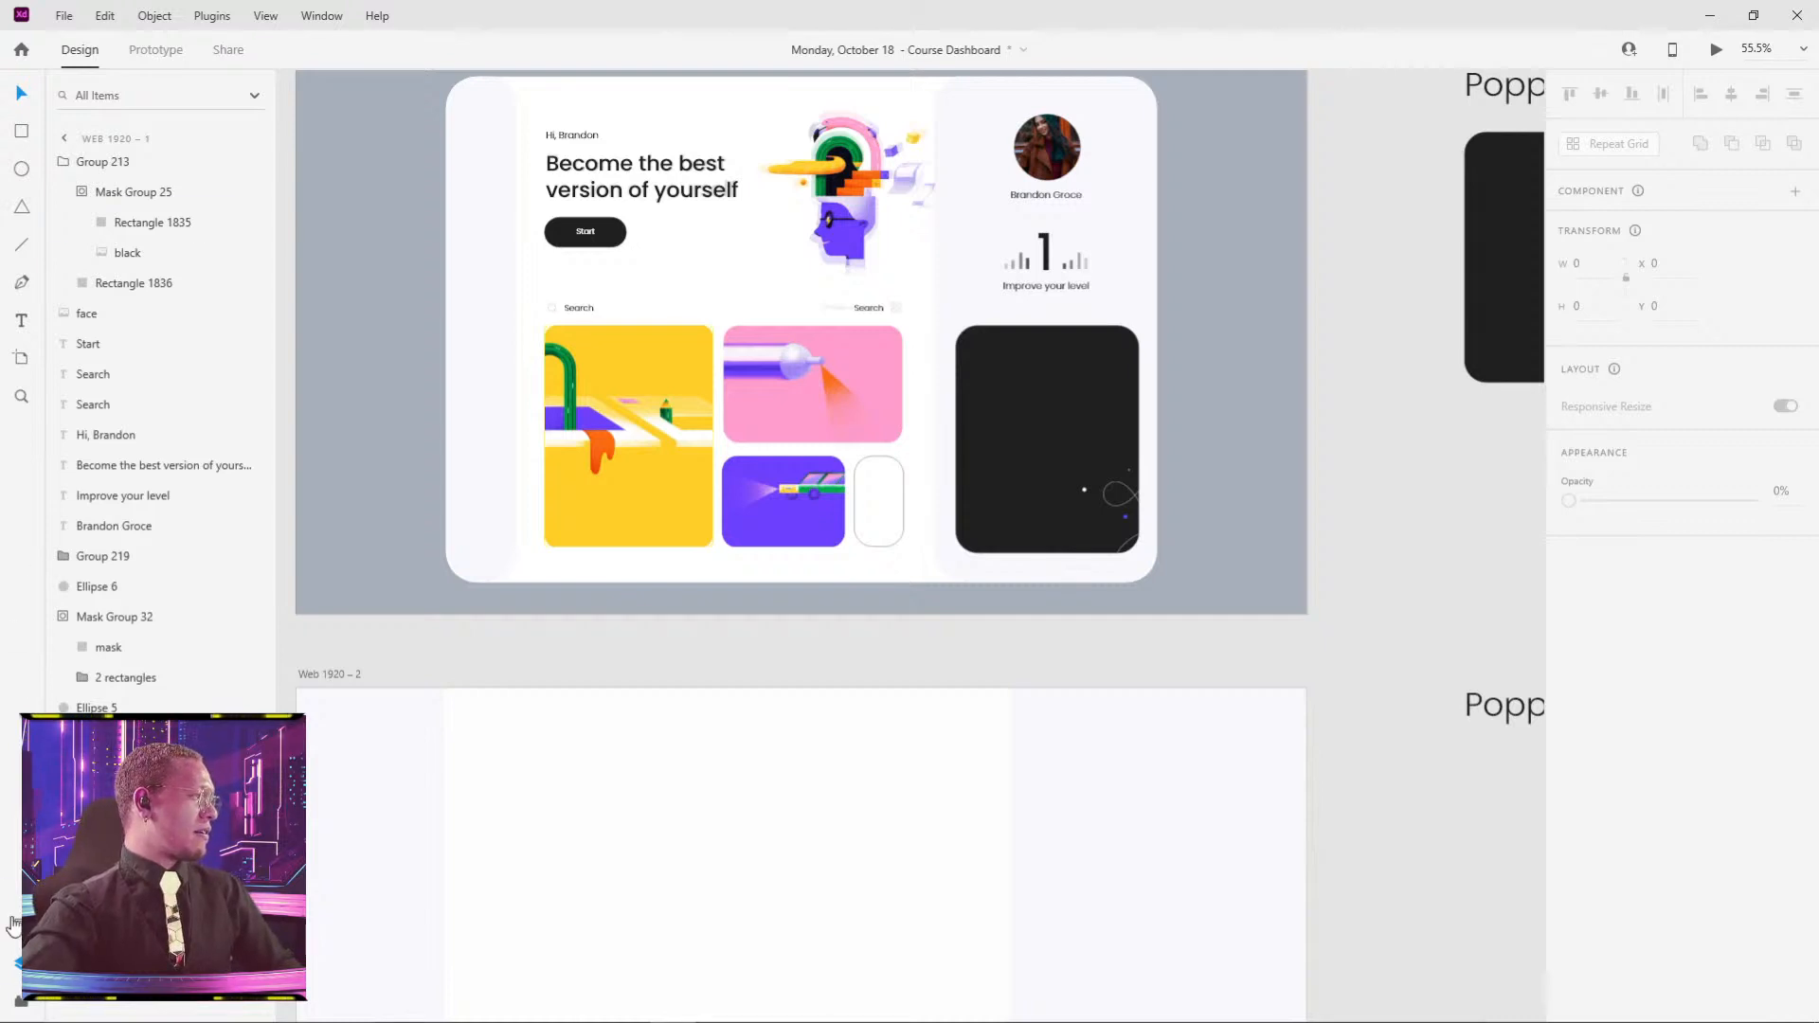
# - Search 'plus' in Icons 4 Design and insert the 21 × 21 plain plus icon
pyautogui.click(21, 1002)
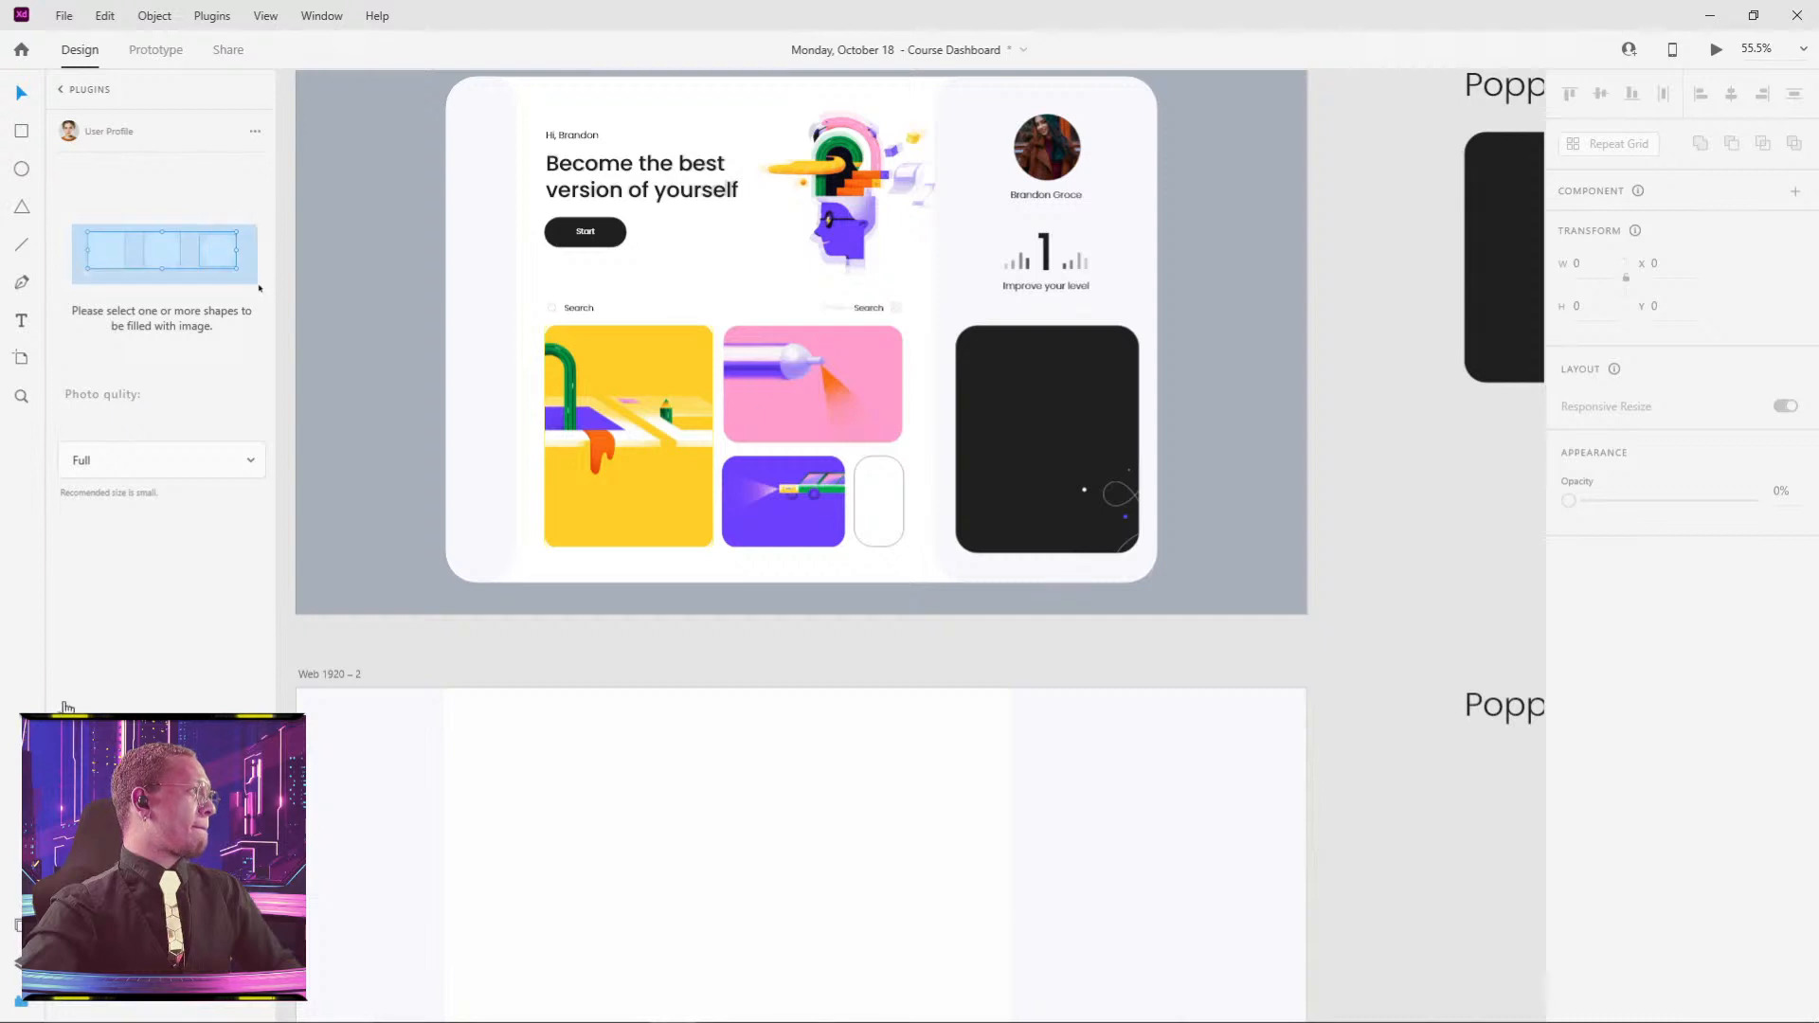
pyautogui.click(64, 89)
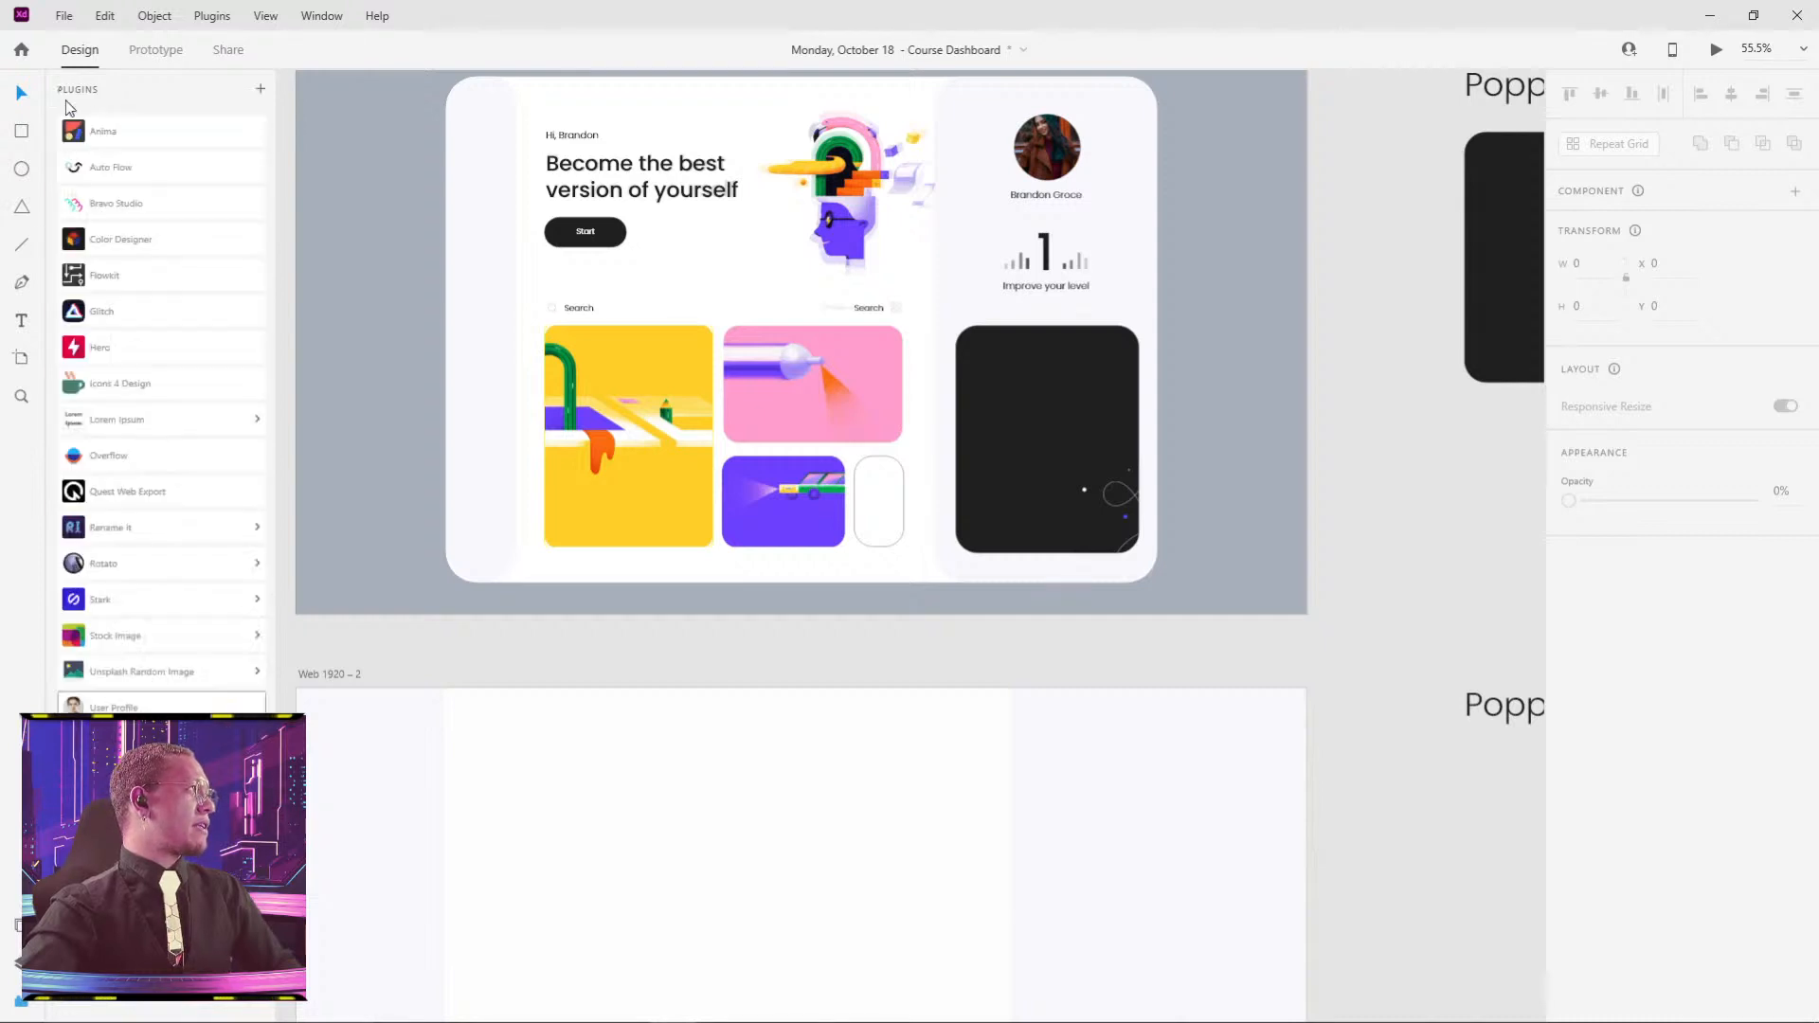
pyautogui.click(97, 396)
pyautogui.click(157, 186)
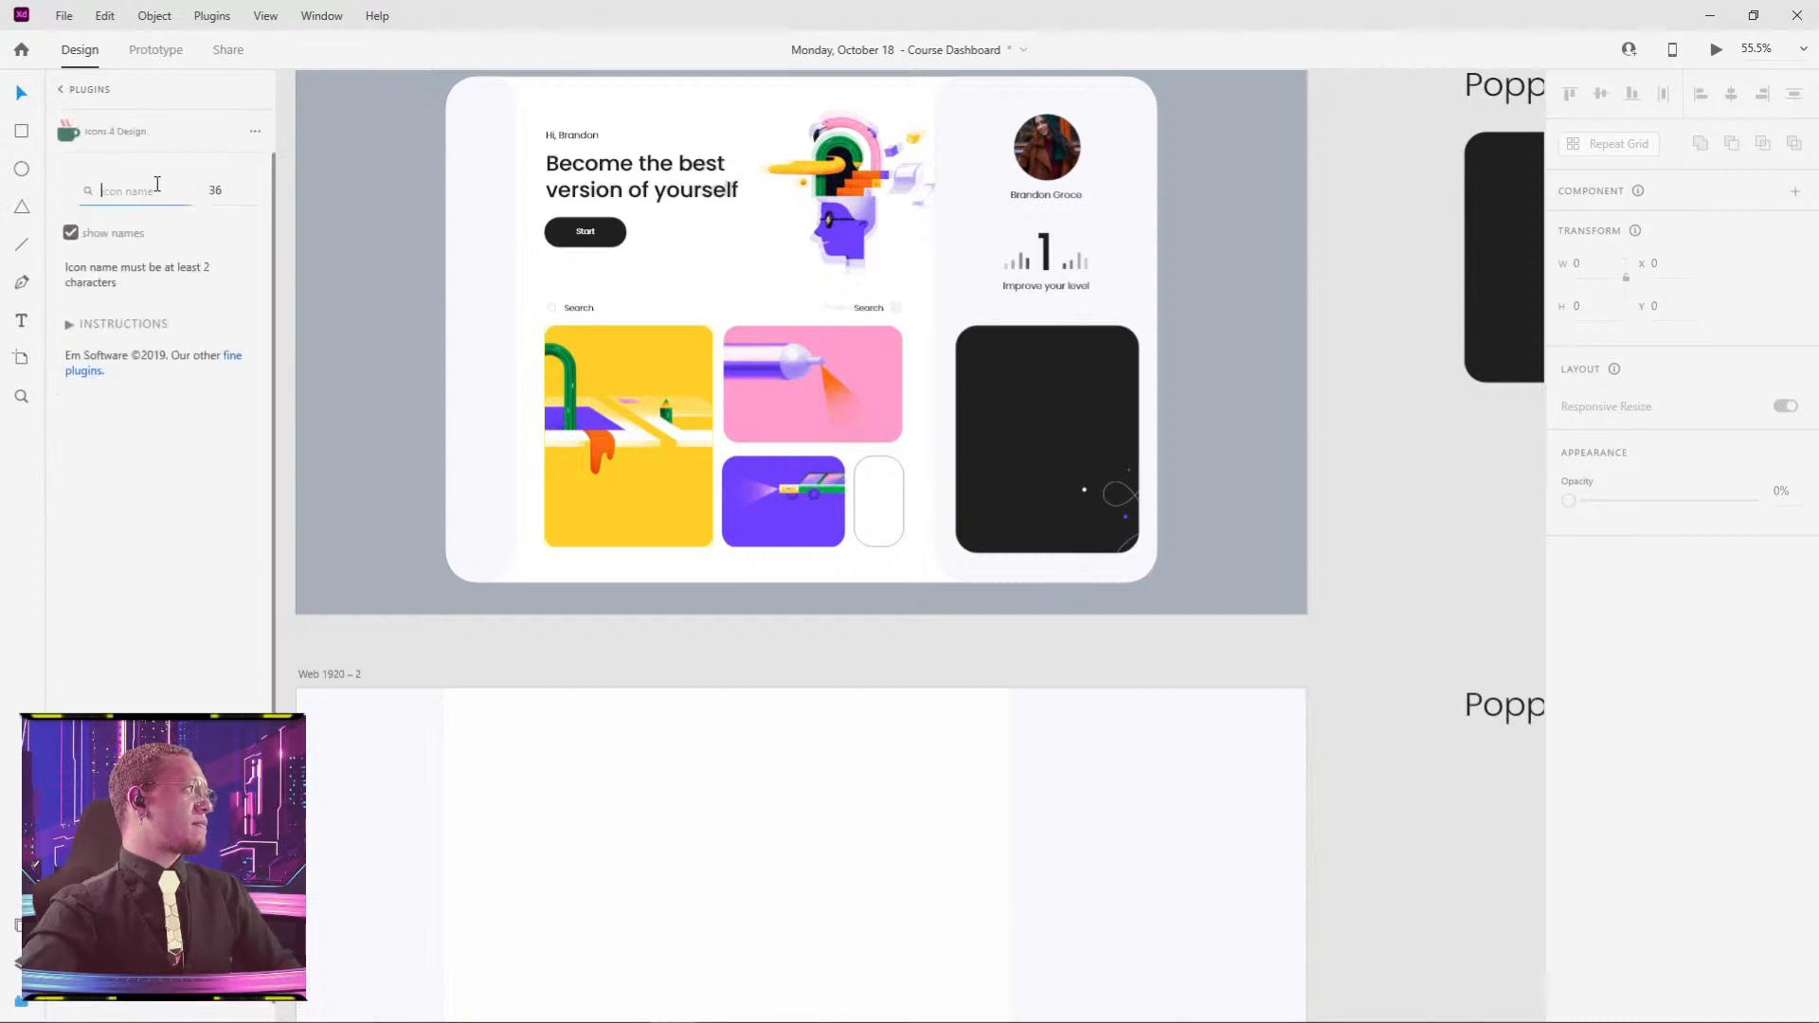
pyautogui.press('Return')
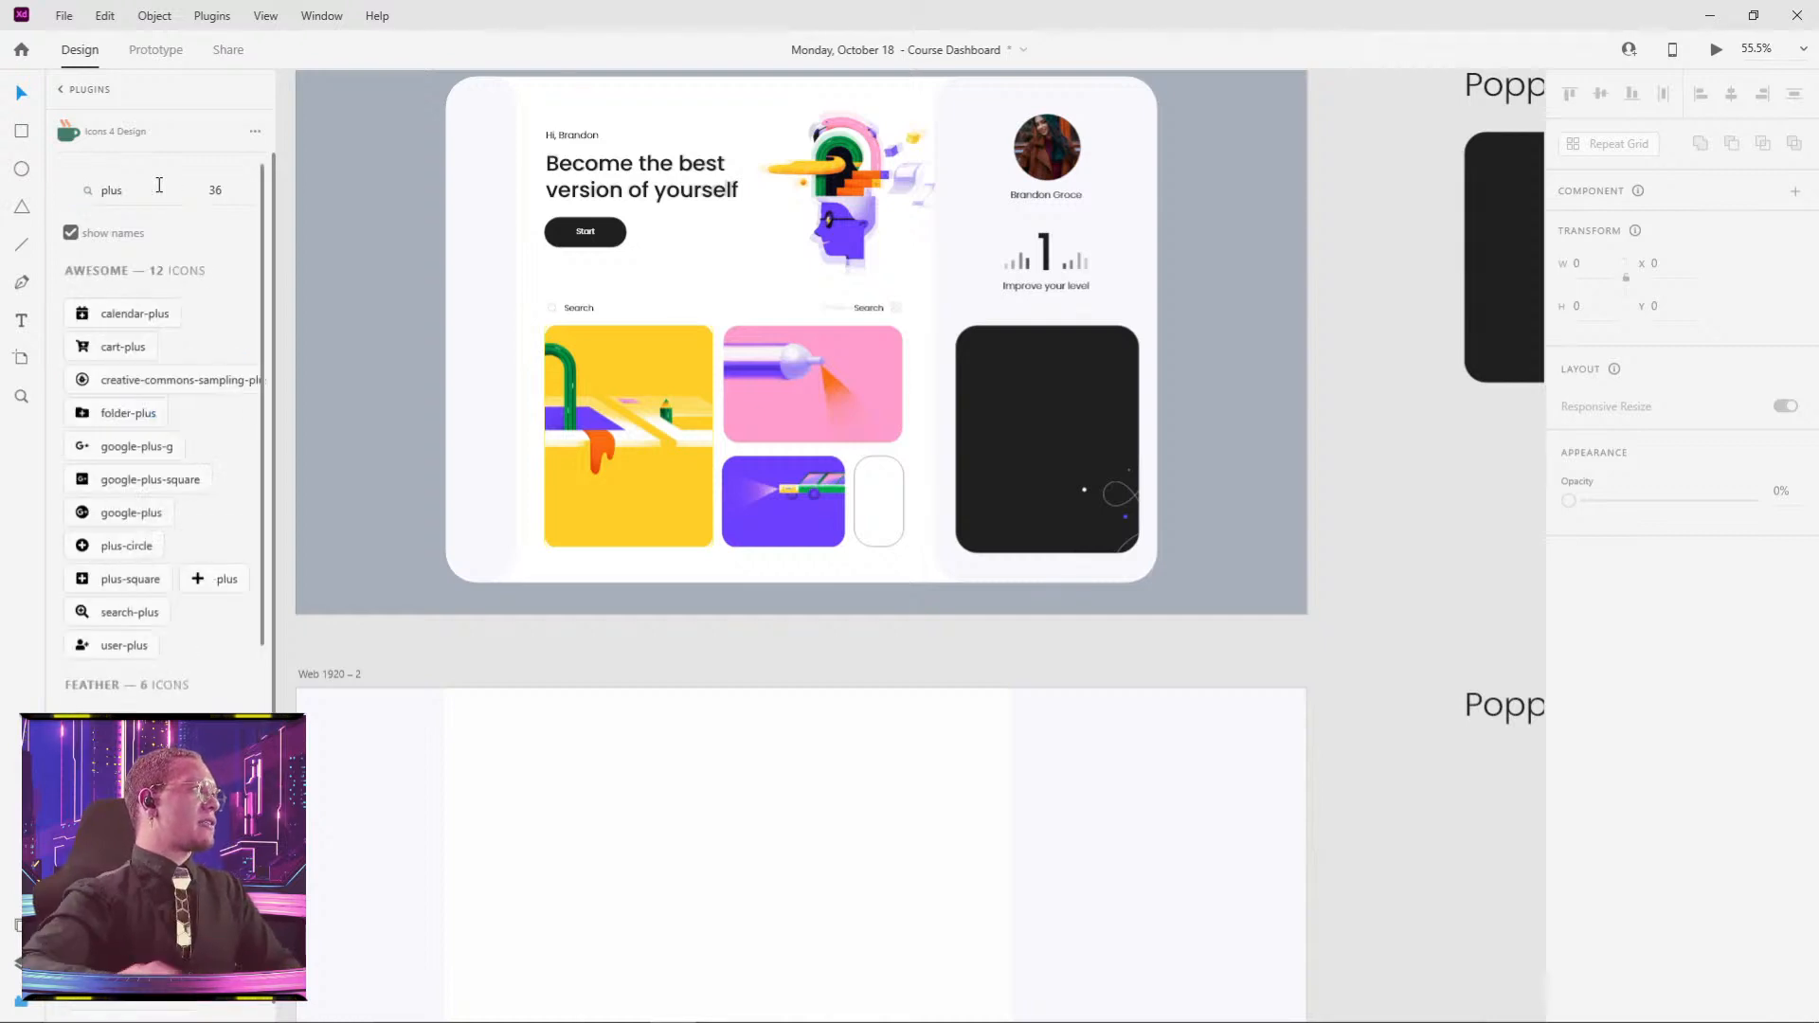
pyautogui.scroll(-3, 105, 576)
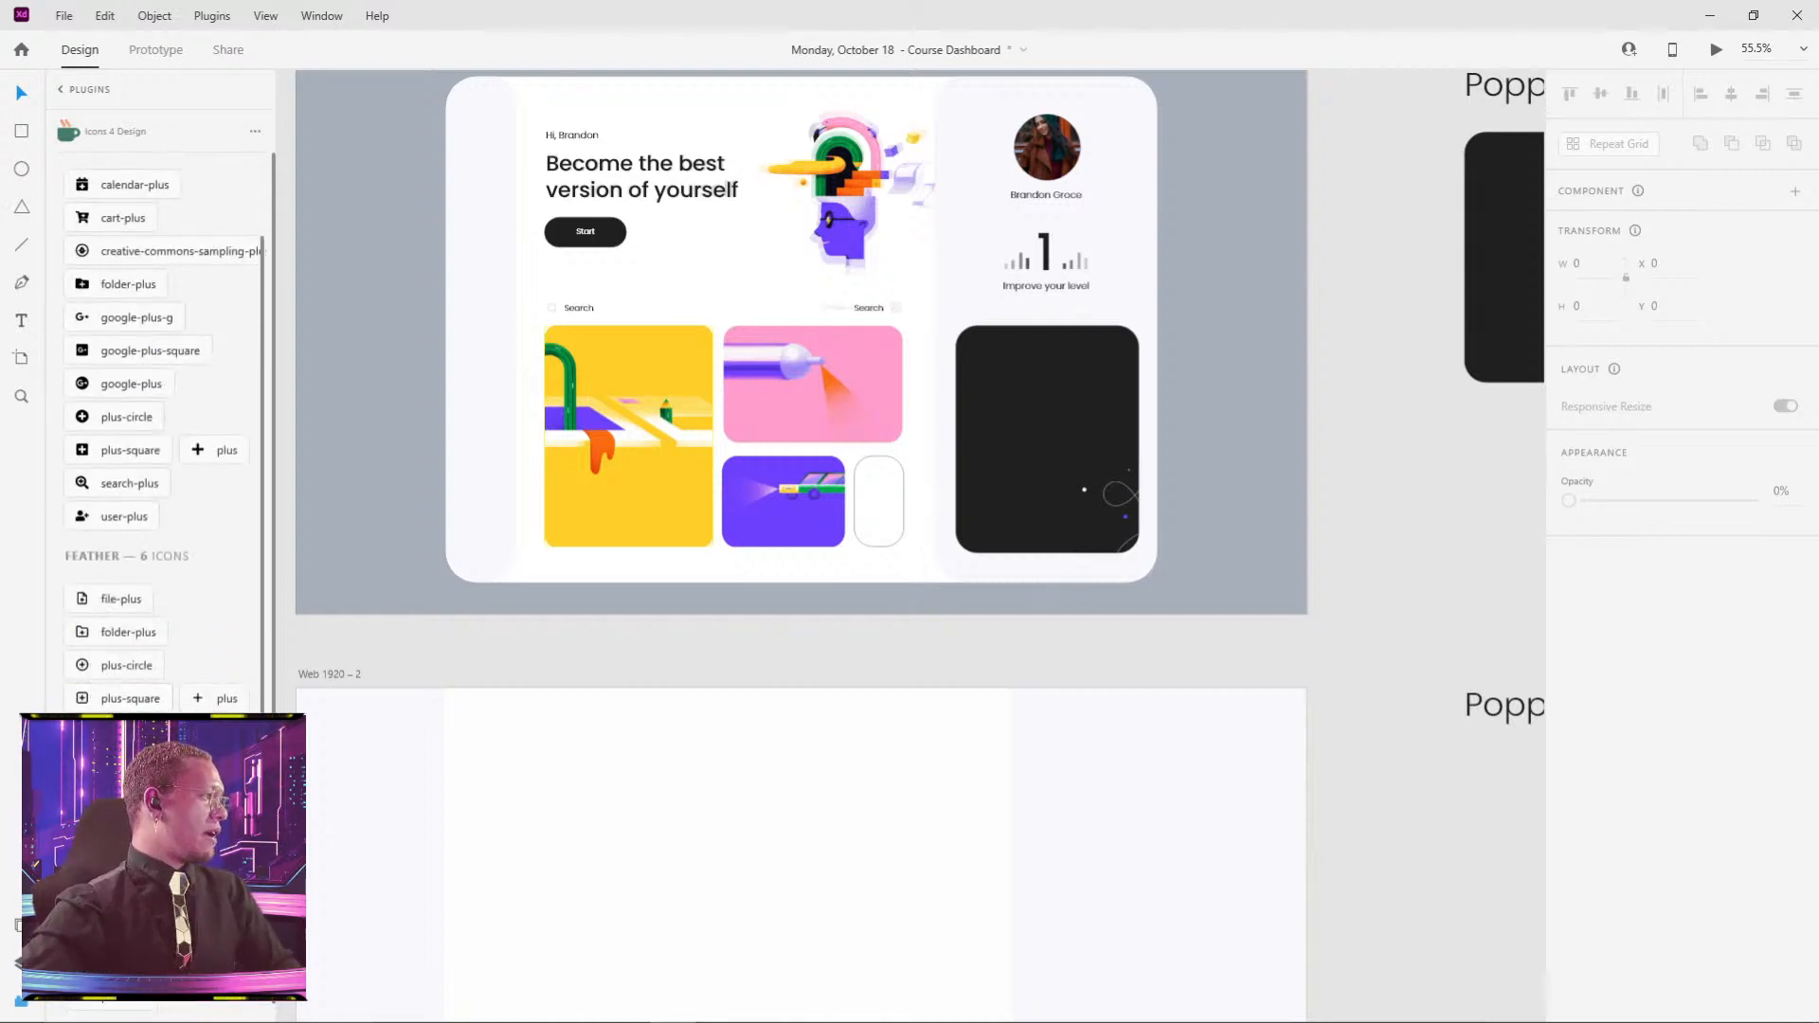
pyautogui.click(203, 702)
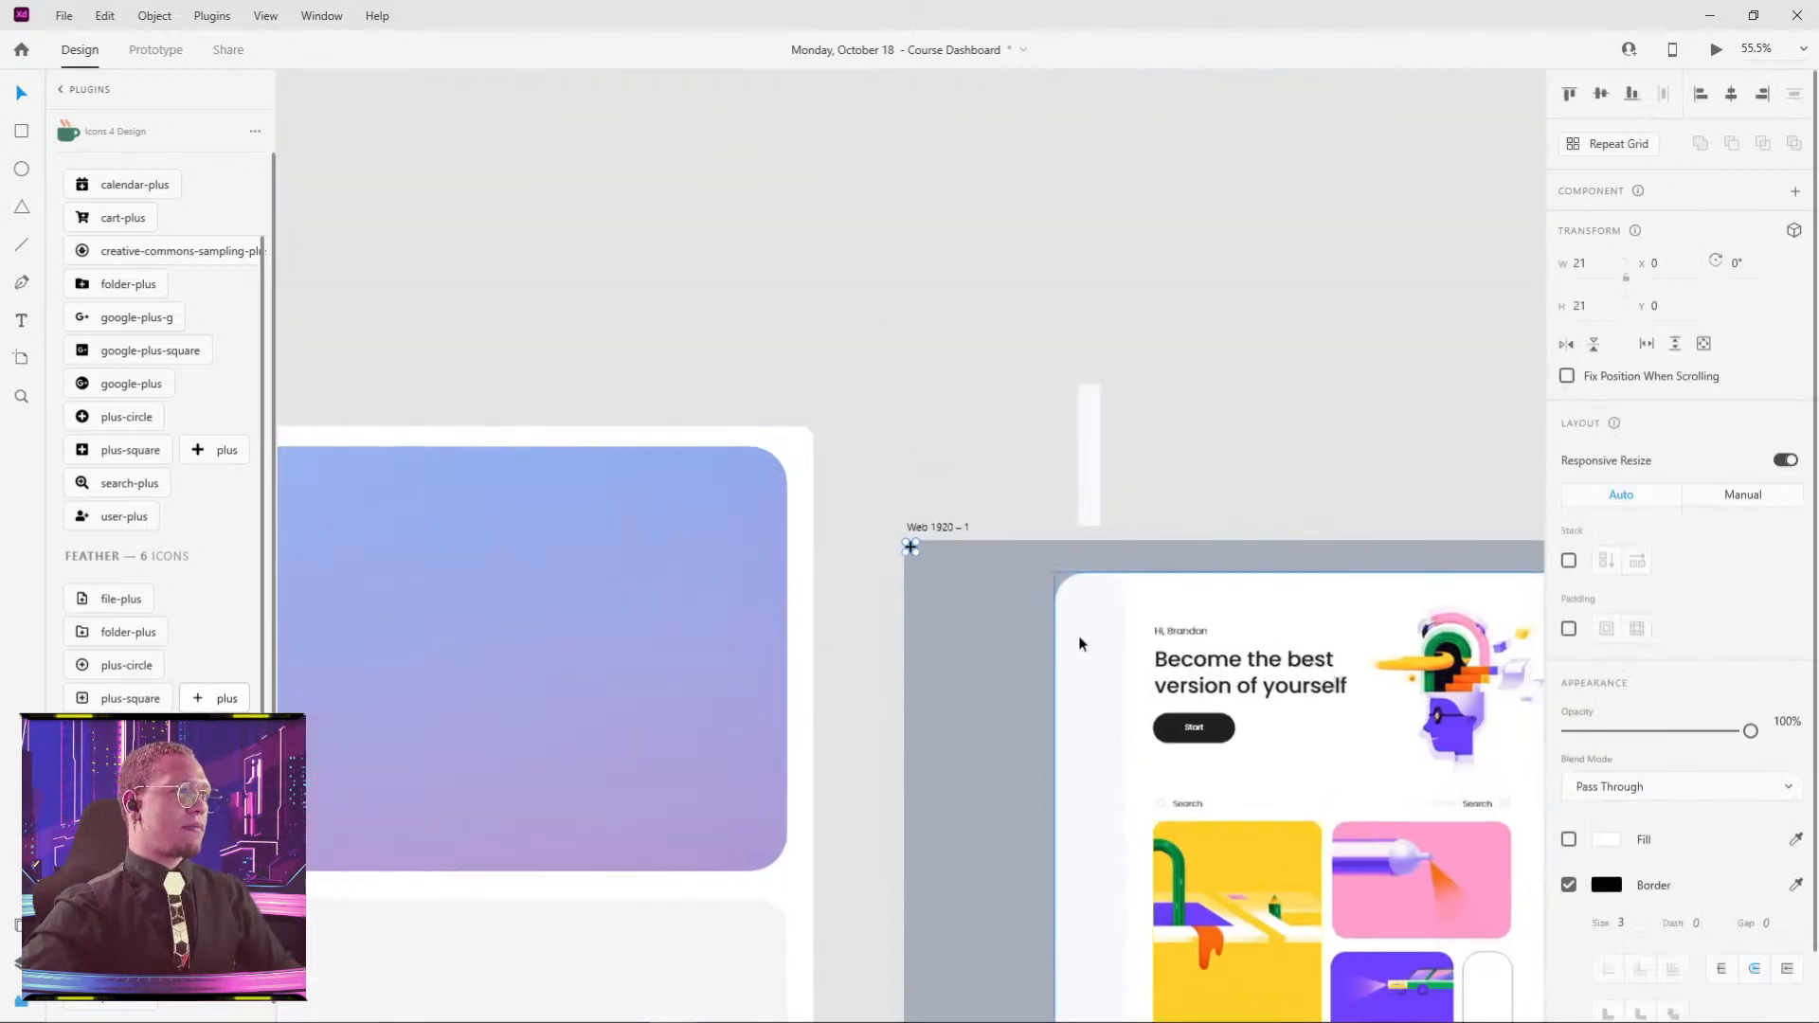
# - Move the plus icon into the centre of the white pill card
pyautogui.moveTo(1081, 637); pyautogui.dragTo(747, 163)
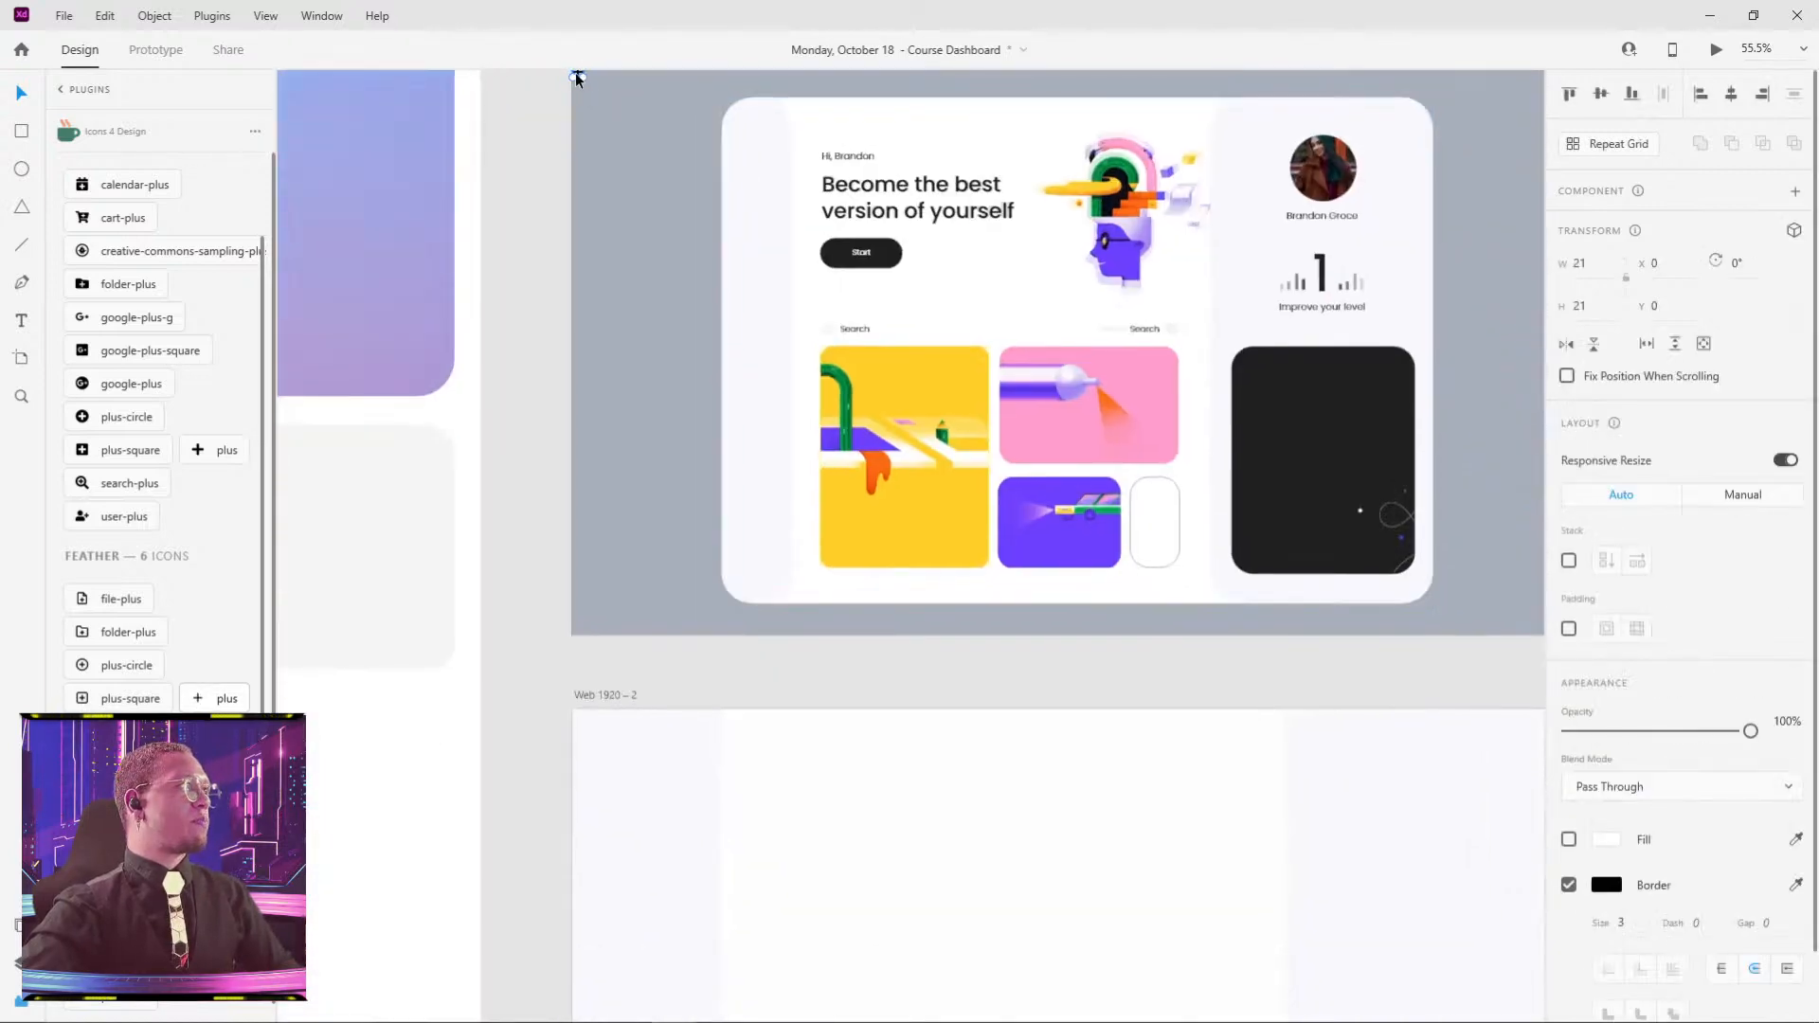
pyautogui.moveTo(578, 77); pyautogui.dragTo(1121, 531)
pyautogui.scroll(5, 1154, 540)
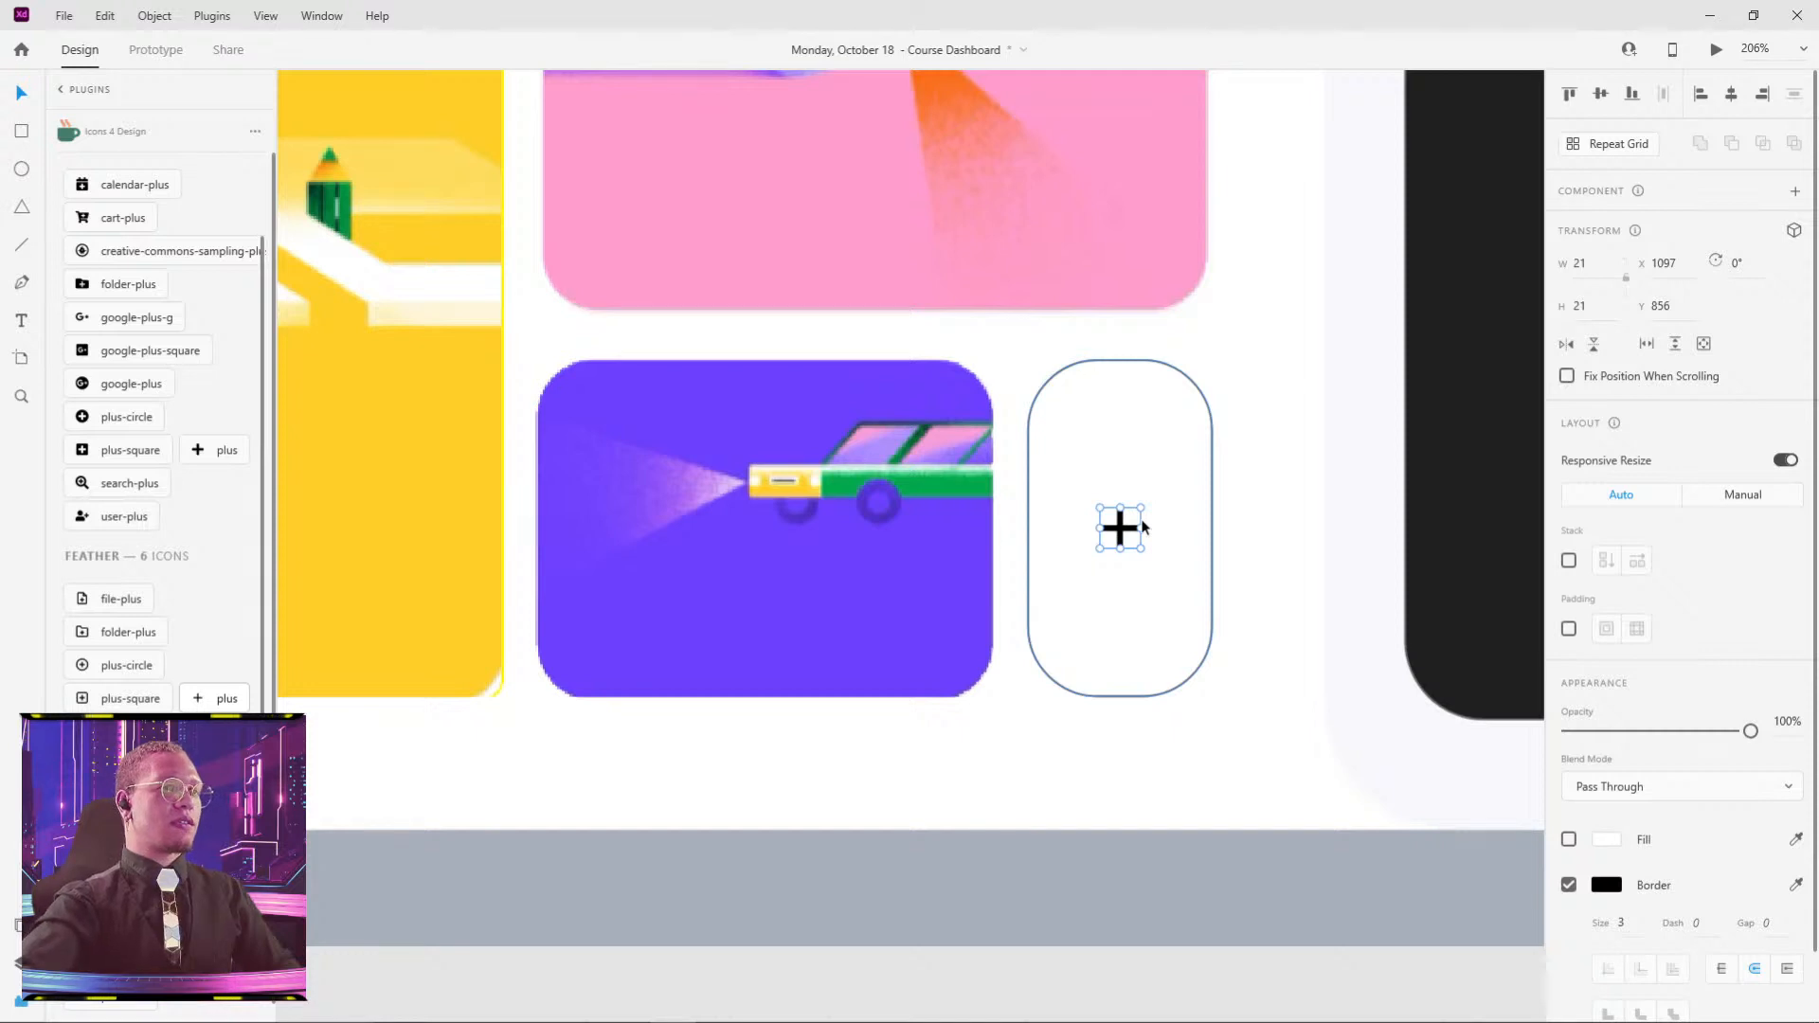
# - Thin the plus icon's border size from 3 to 1
pyautogui.click(1623, 922)
pyautogui.press('Return')
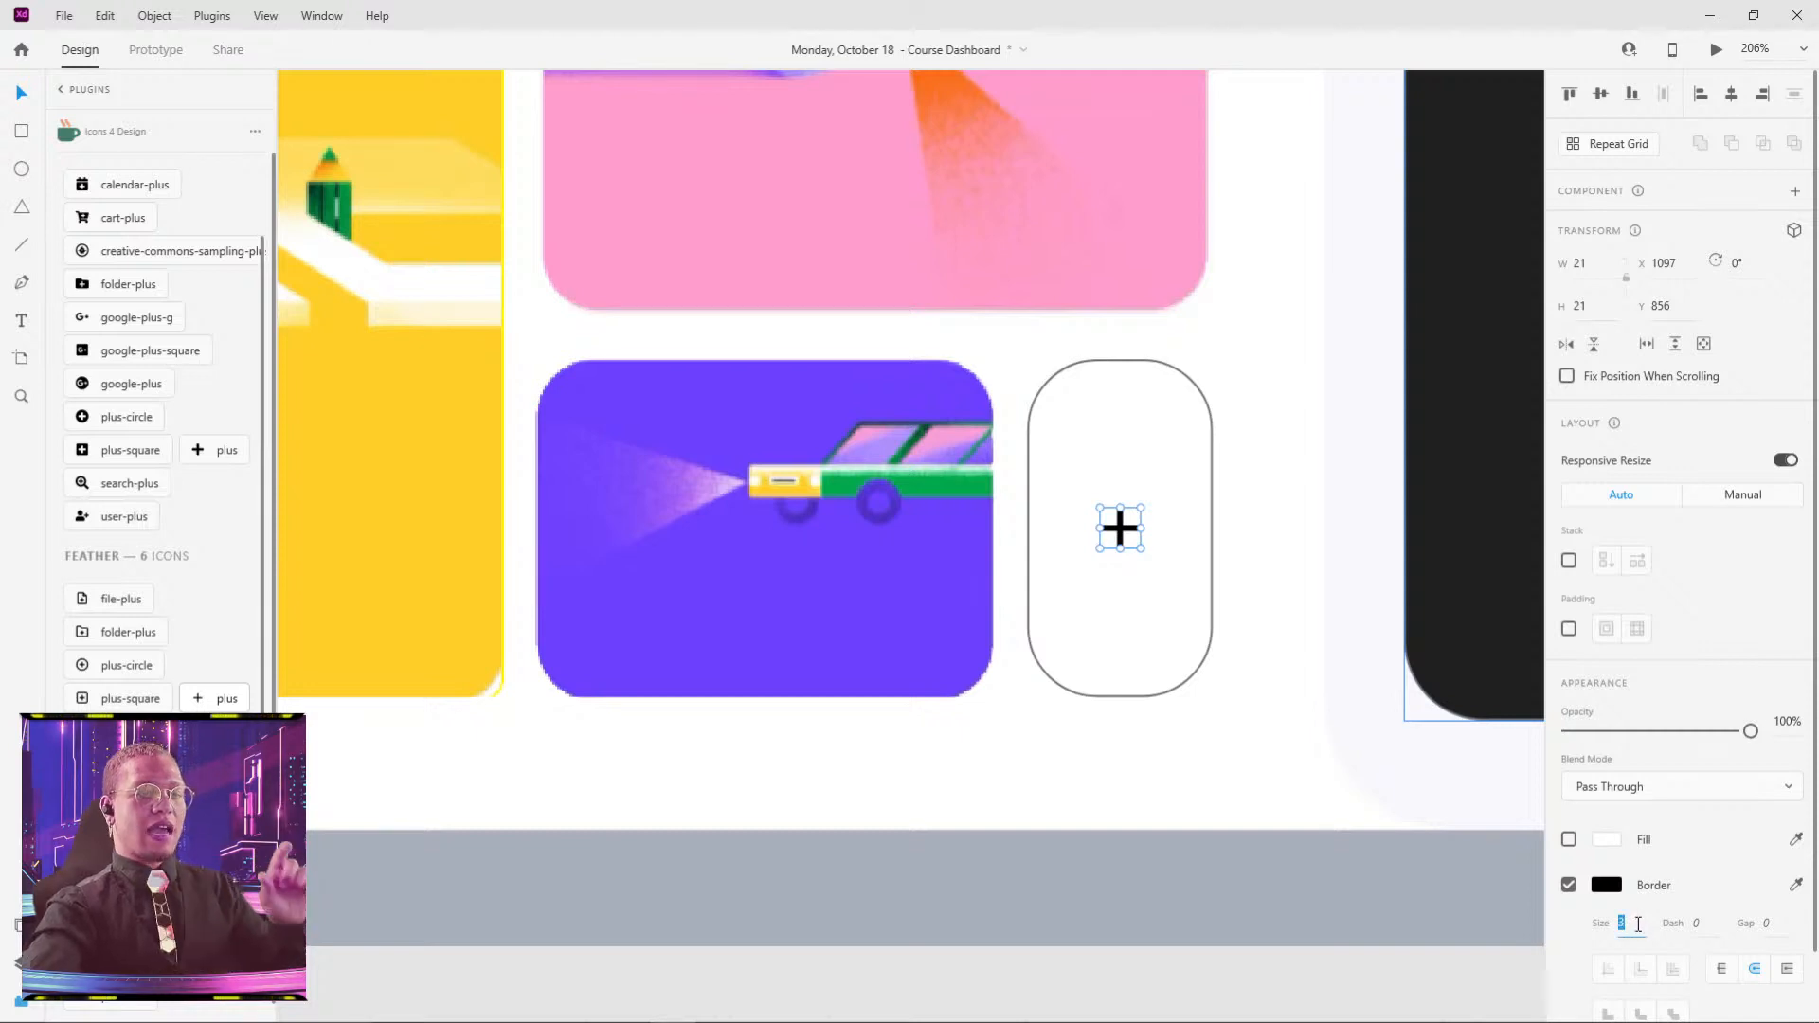
pyautogui.click(1330, 764)
pyautogui.scroll(5, 1211, 570)
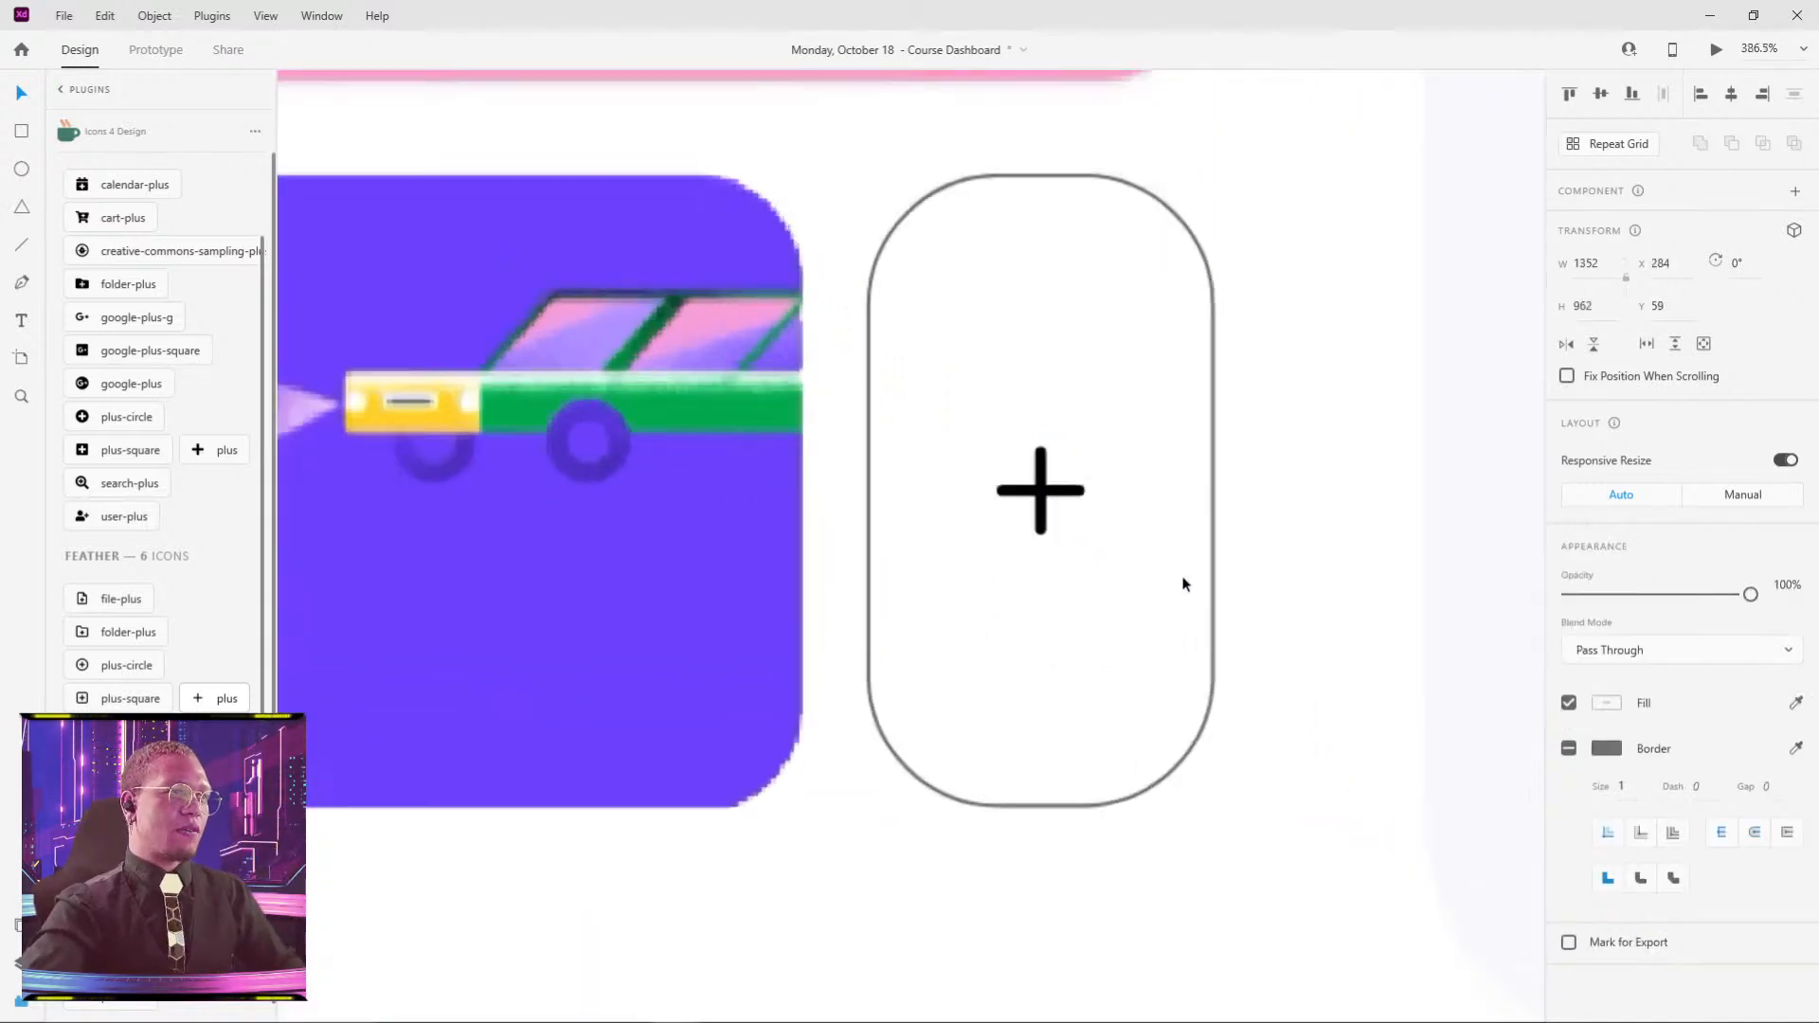
pyautogui.click(983, 428)
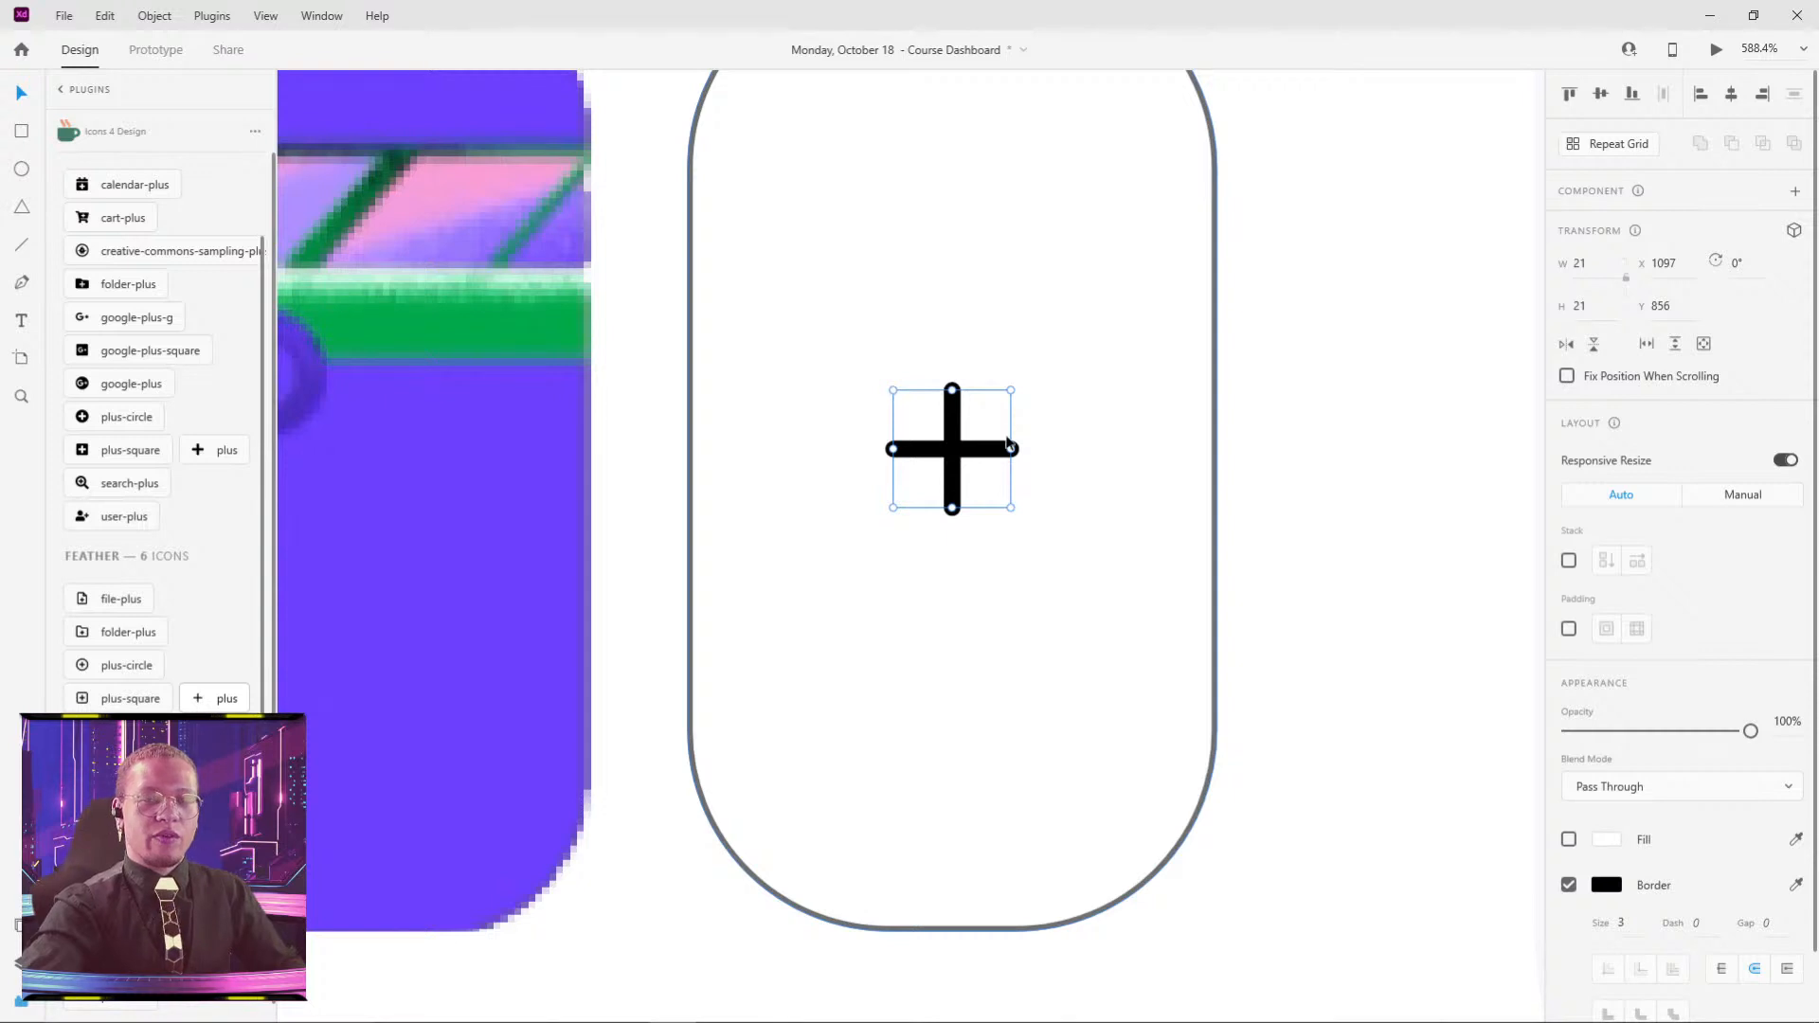
pyautogui.click(1621, 923)
pyautogui.write('1')
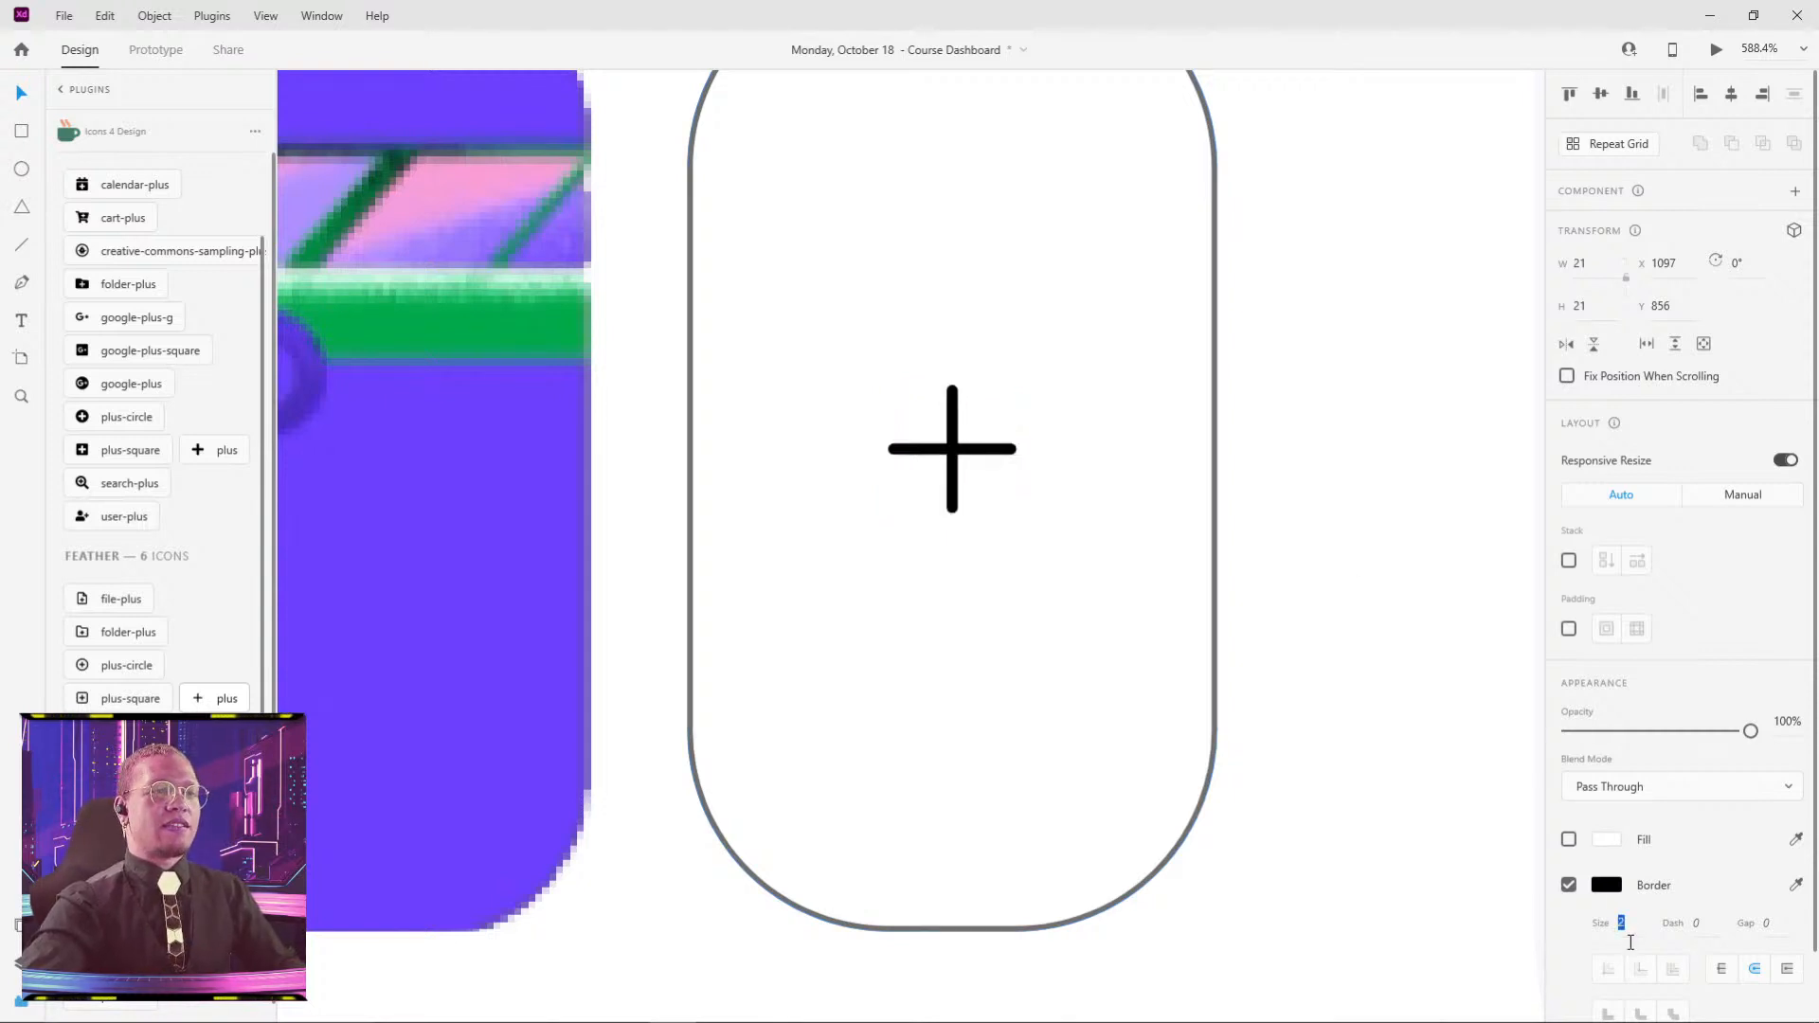
pyautogui.click(1419, 898)
pyautogui.scroll(-3, 1339, 770)
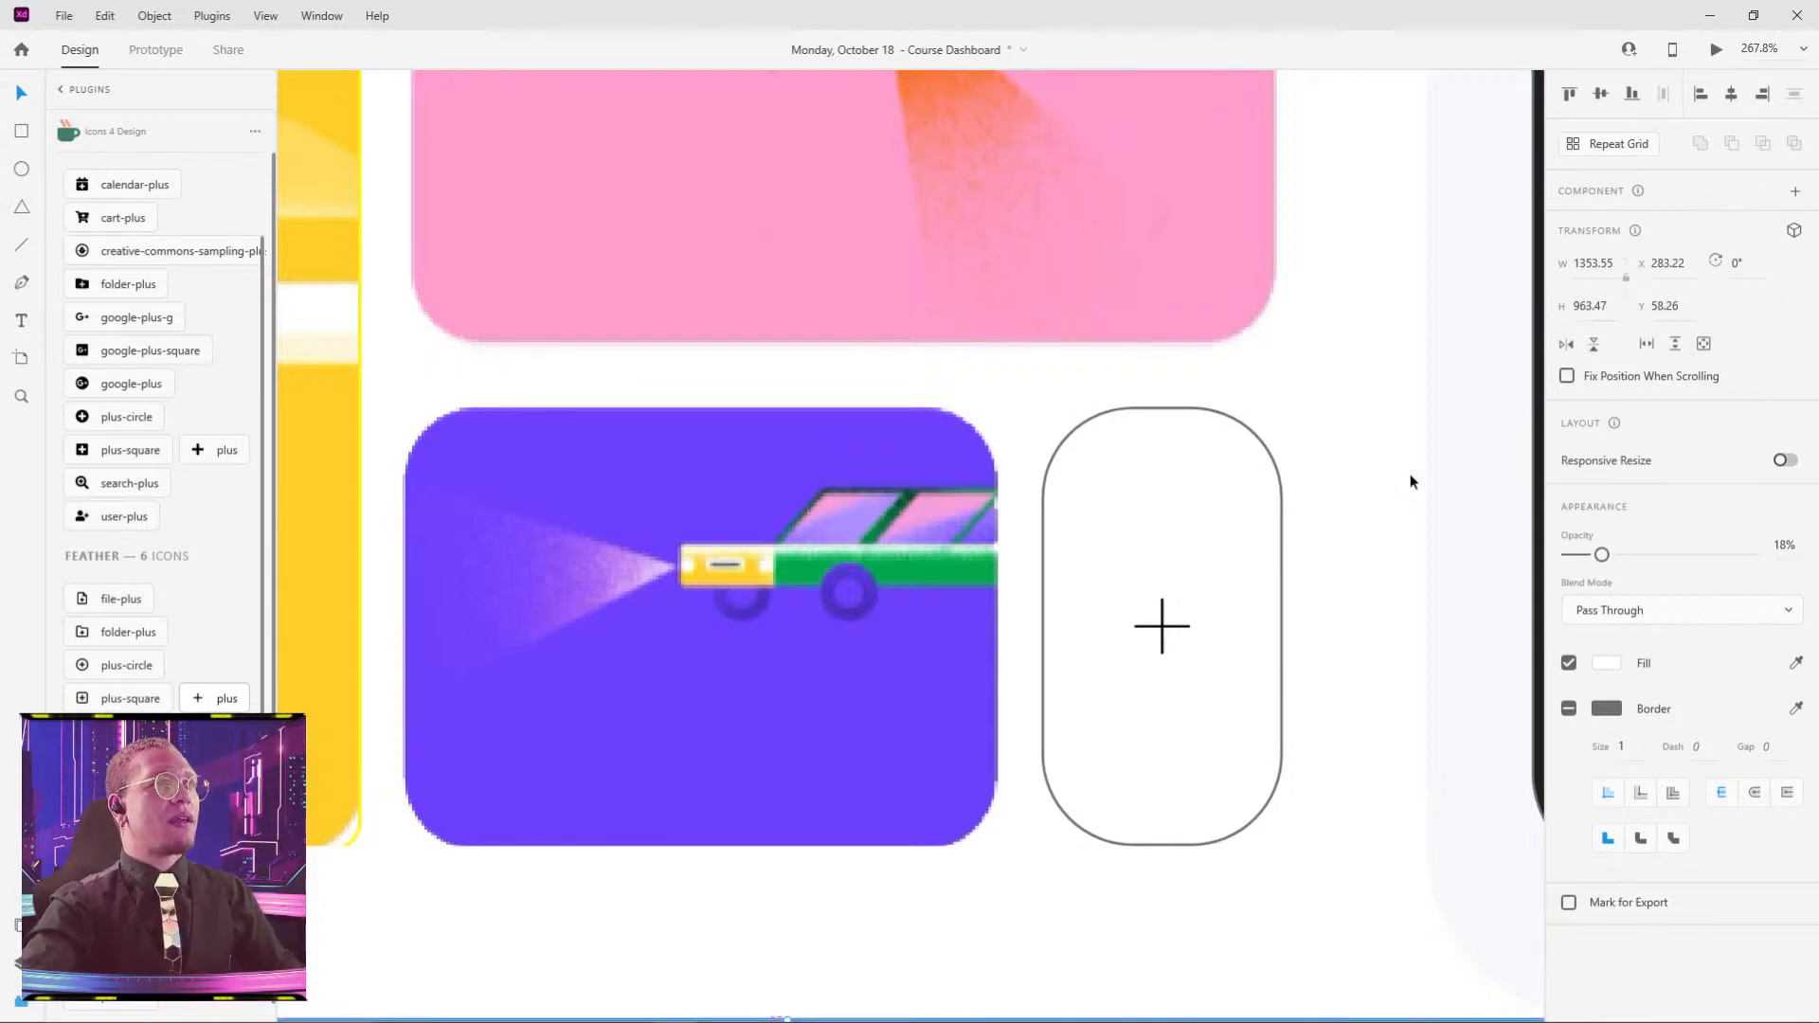
pyautogui.scroll(-5, 1308, 471)
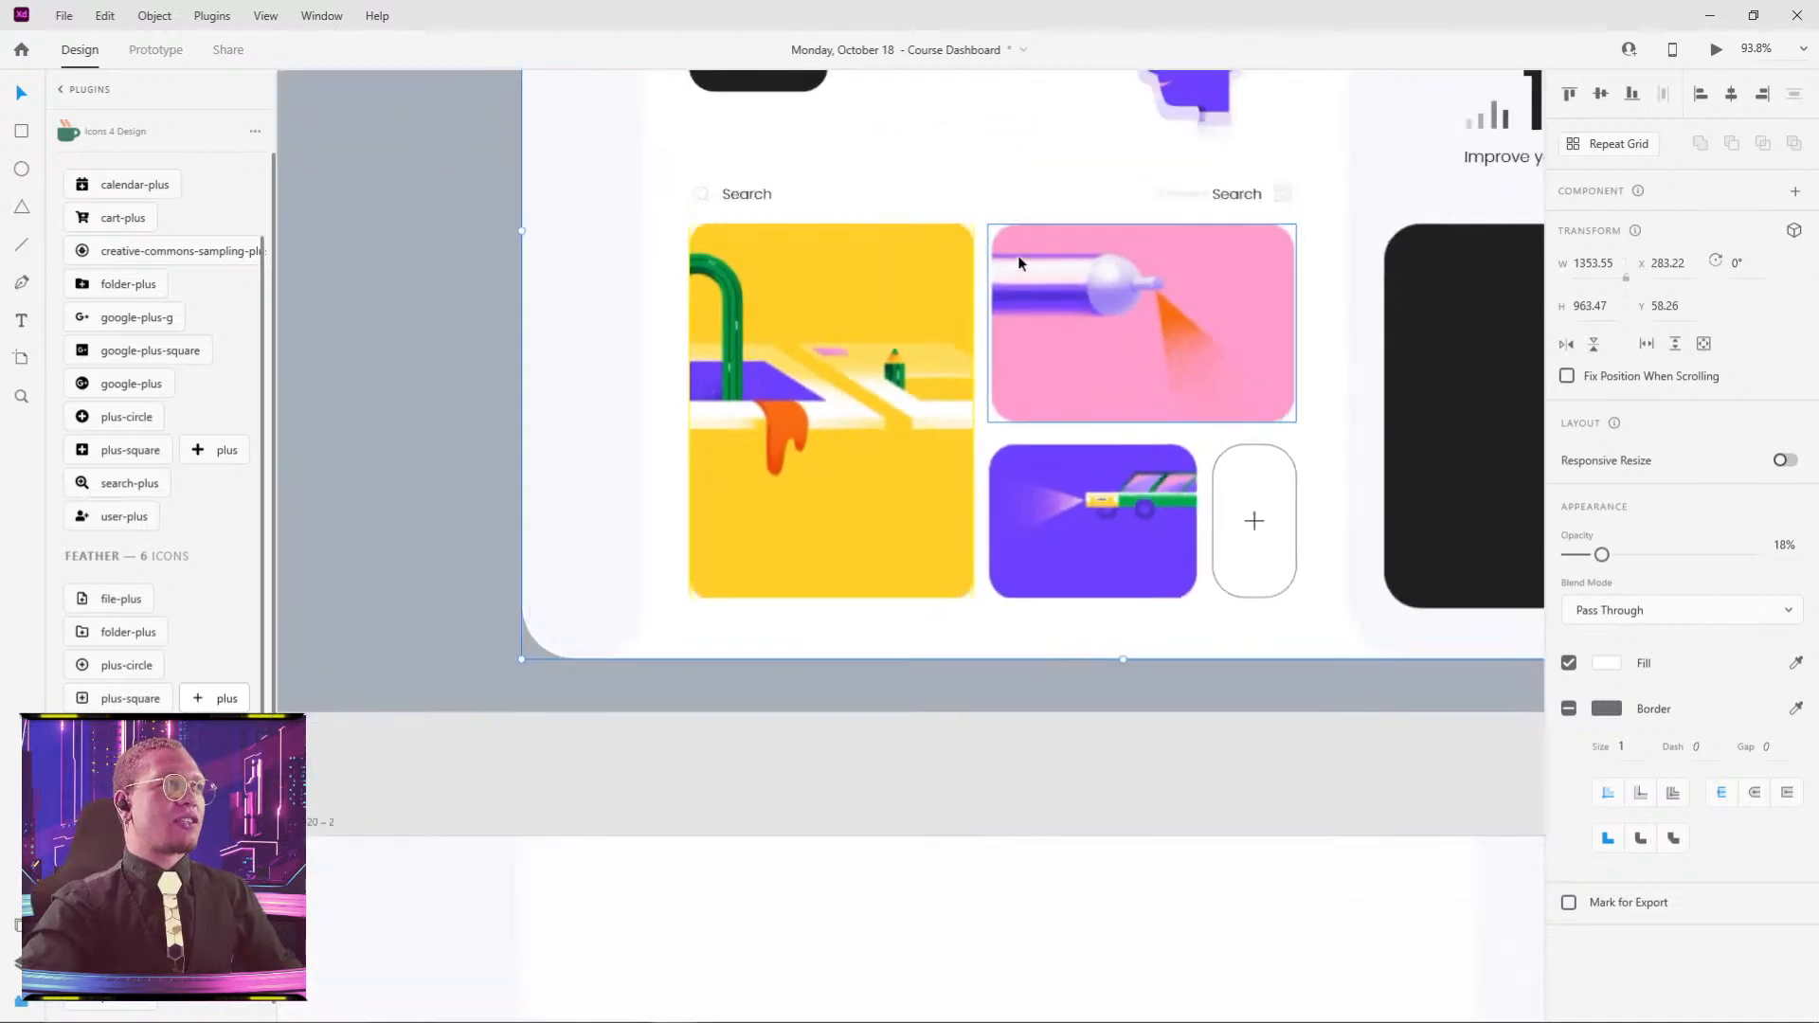
# - Pan around the card group and inspect the purple car card's rounded rectangle
pyautogui.moveTo(1222, 324); pyautogui.dragTo(894, 368)
pyautogui.scroll(1, 930, 286)
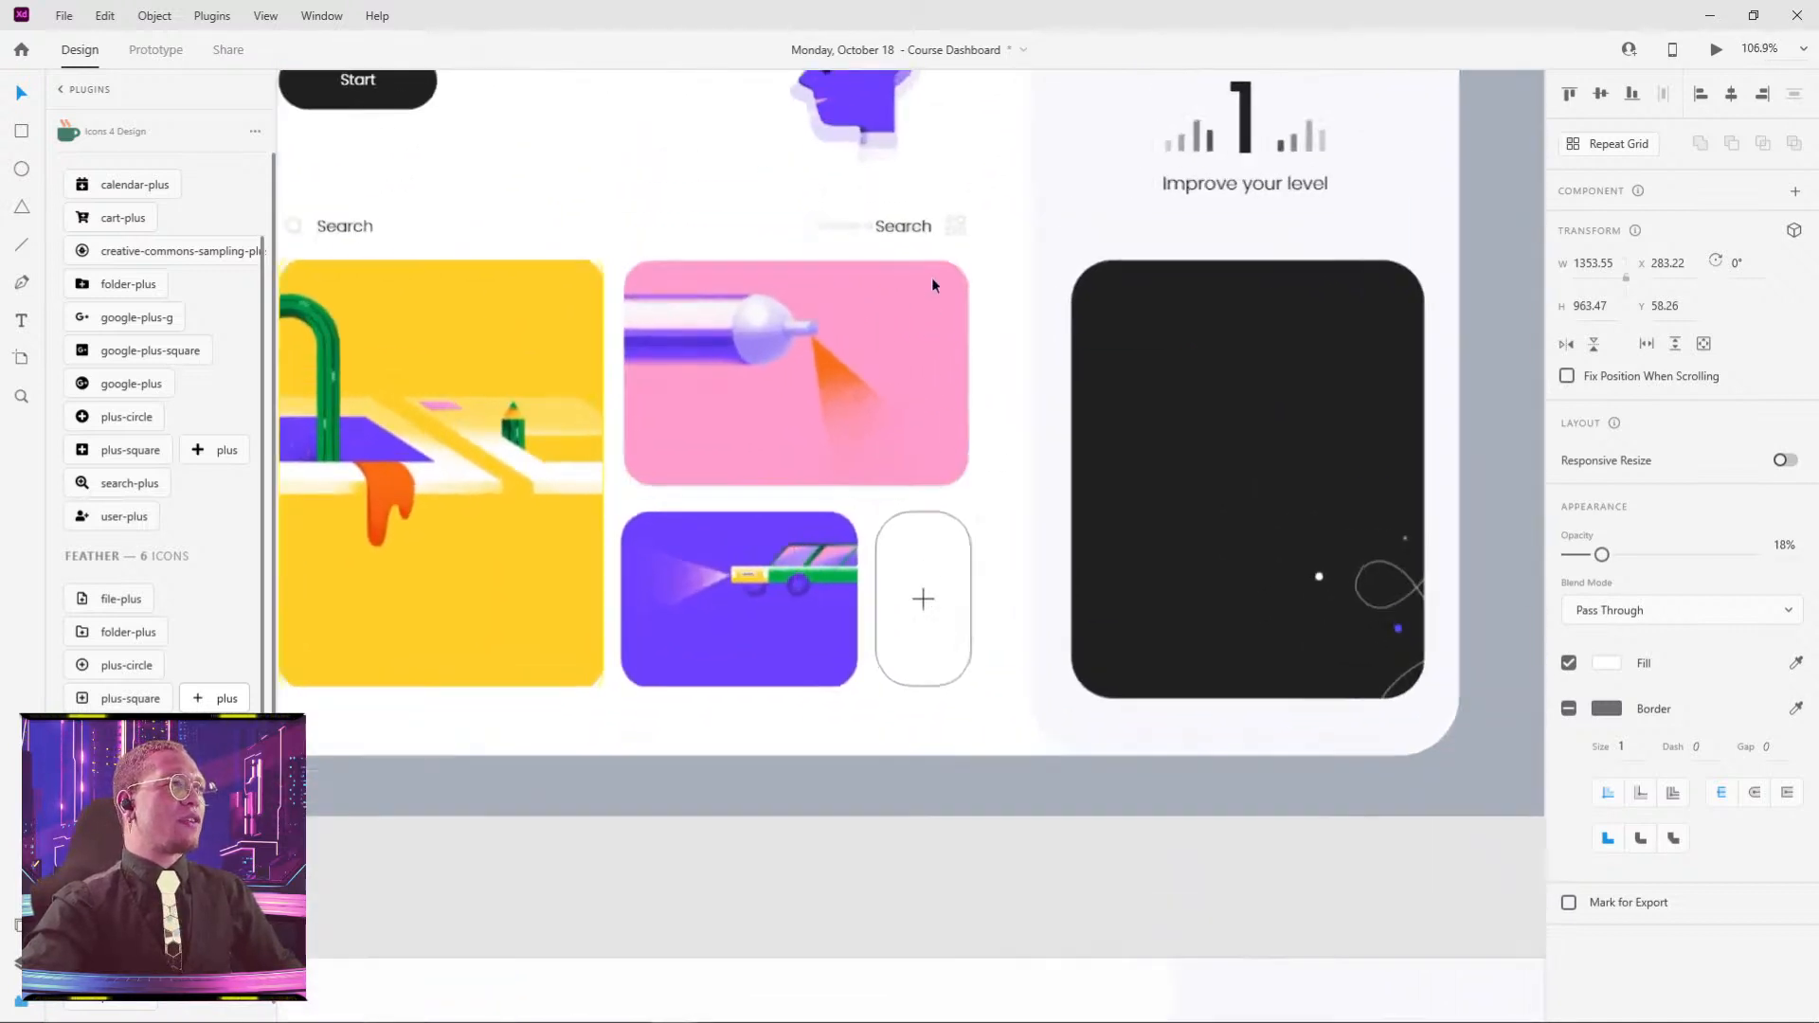
pyautogui.scroll(10, 932, 284)
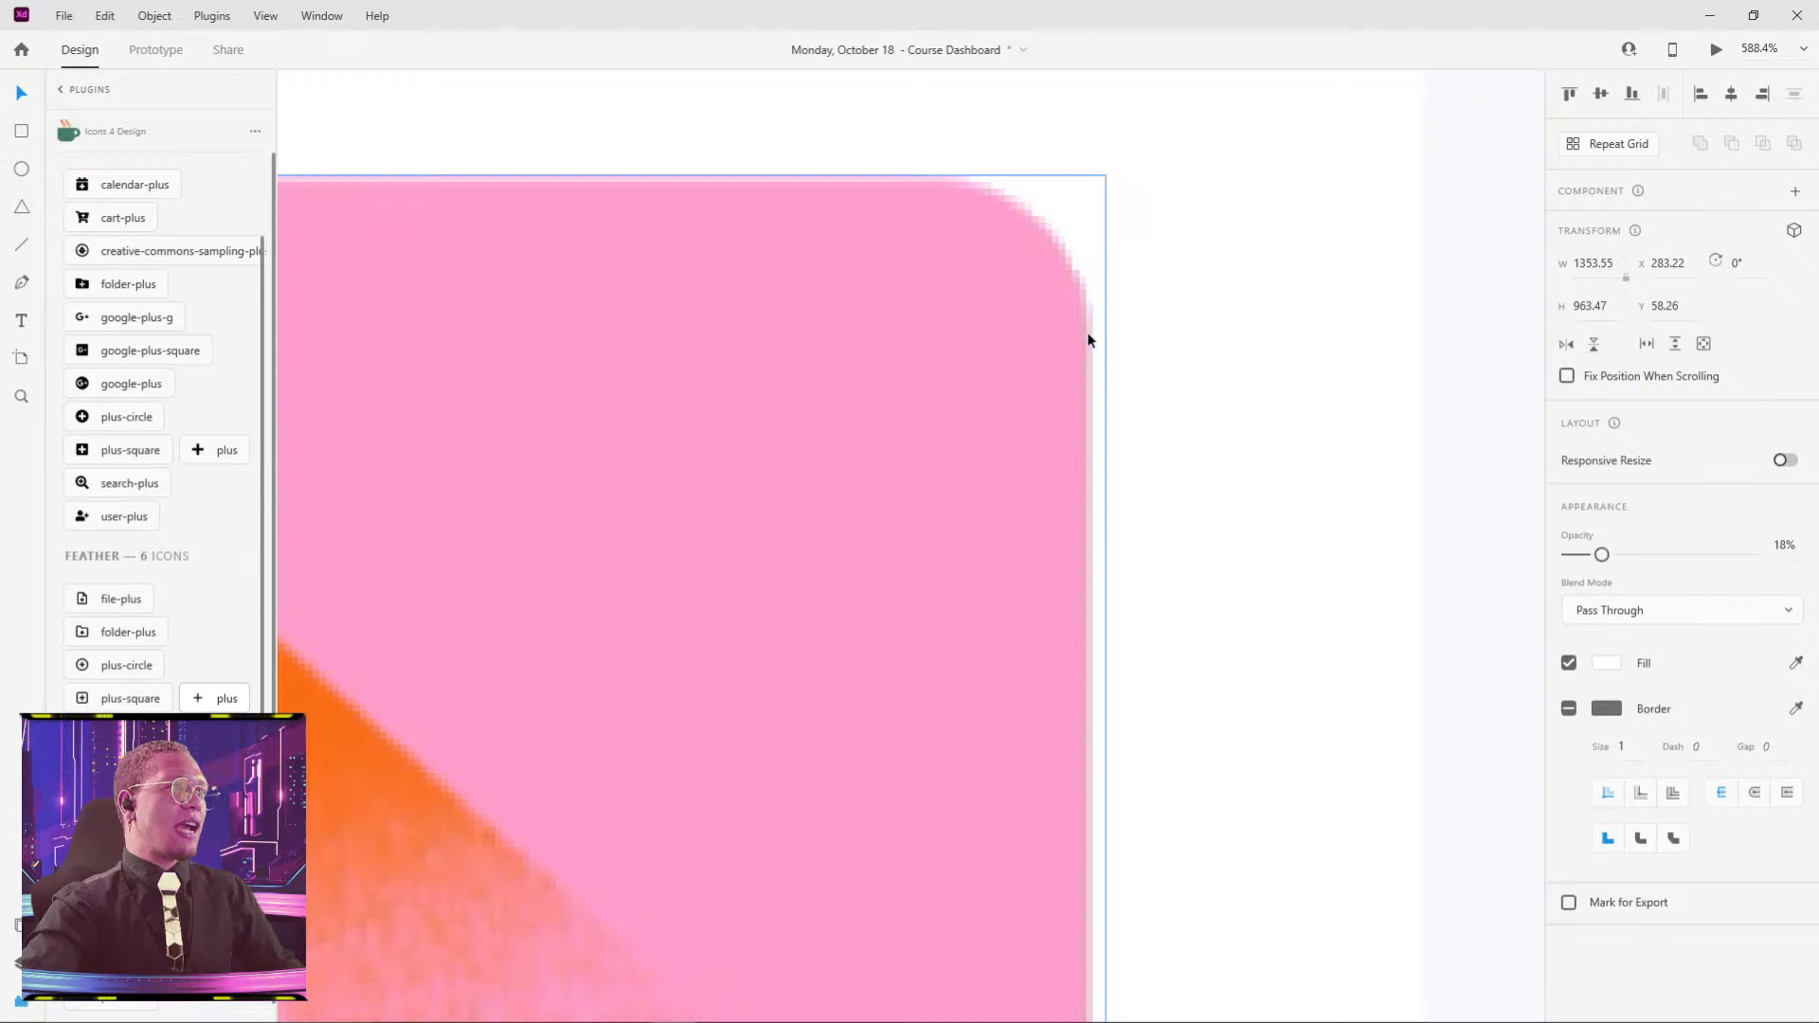
pyautogui.scroll(-7, 1037, 451)
pyautogui.moveTo(1207, 736); pyautogui.dragTo(748, 357)
pyautogui.moveTo(1516, 663); pyautogui.dragTo(767, 458)
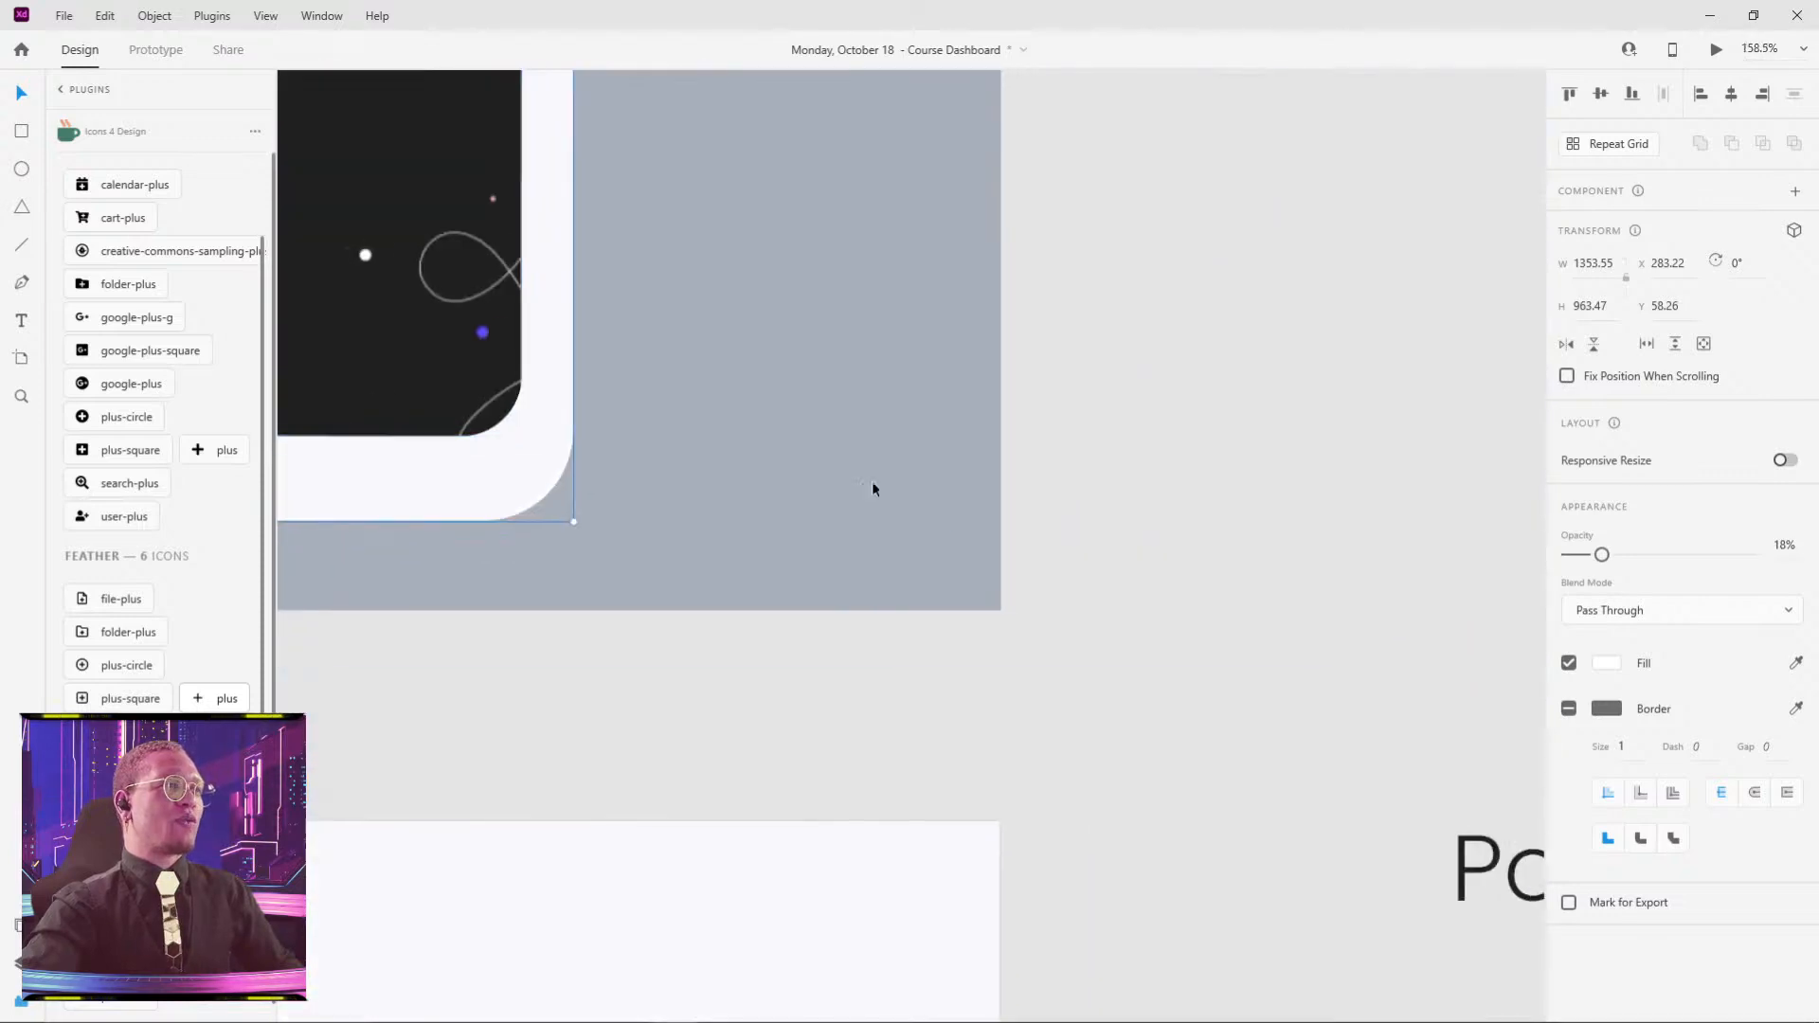
pyautogui.scroll(-6, 1150, 526)
pyautogui.moveTo(1260, 694); pyautogui.dragTo(677, 451)
pyautogui.scroll(7, 1116, 545)
pyautogui.scroll(1, 1311, 476)
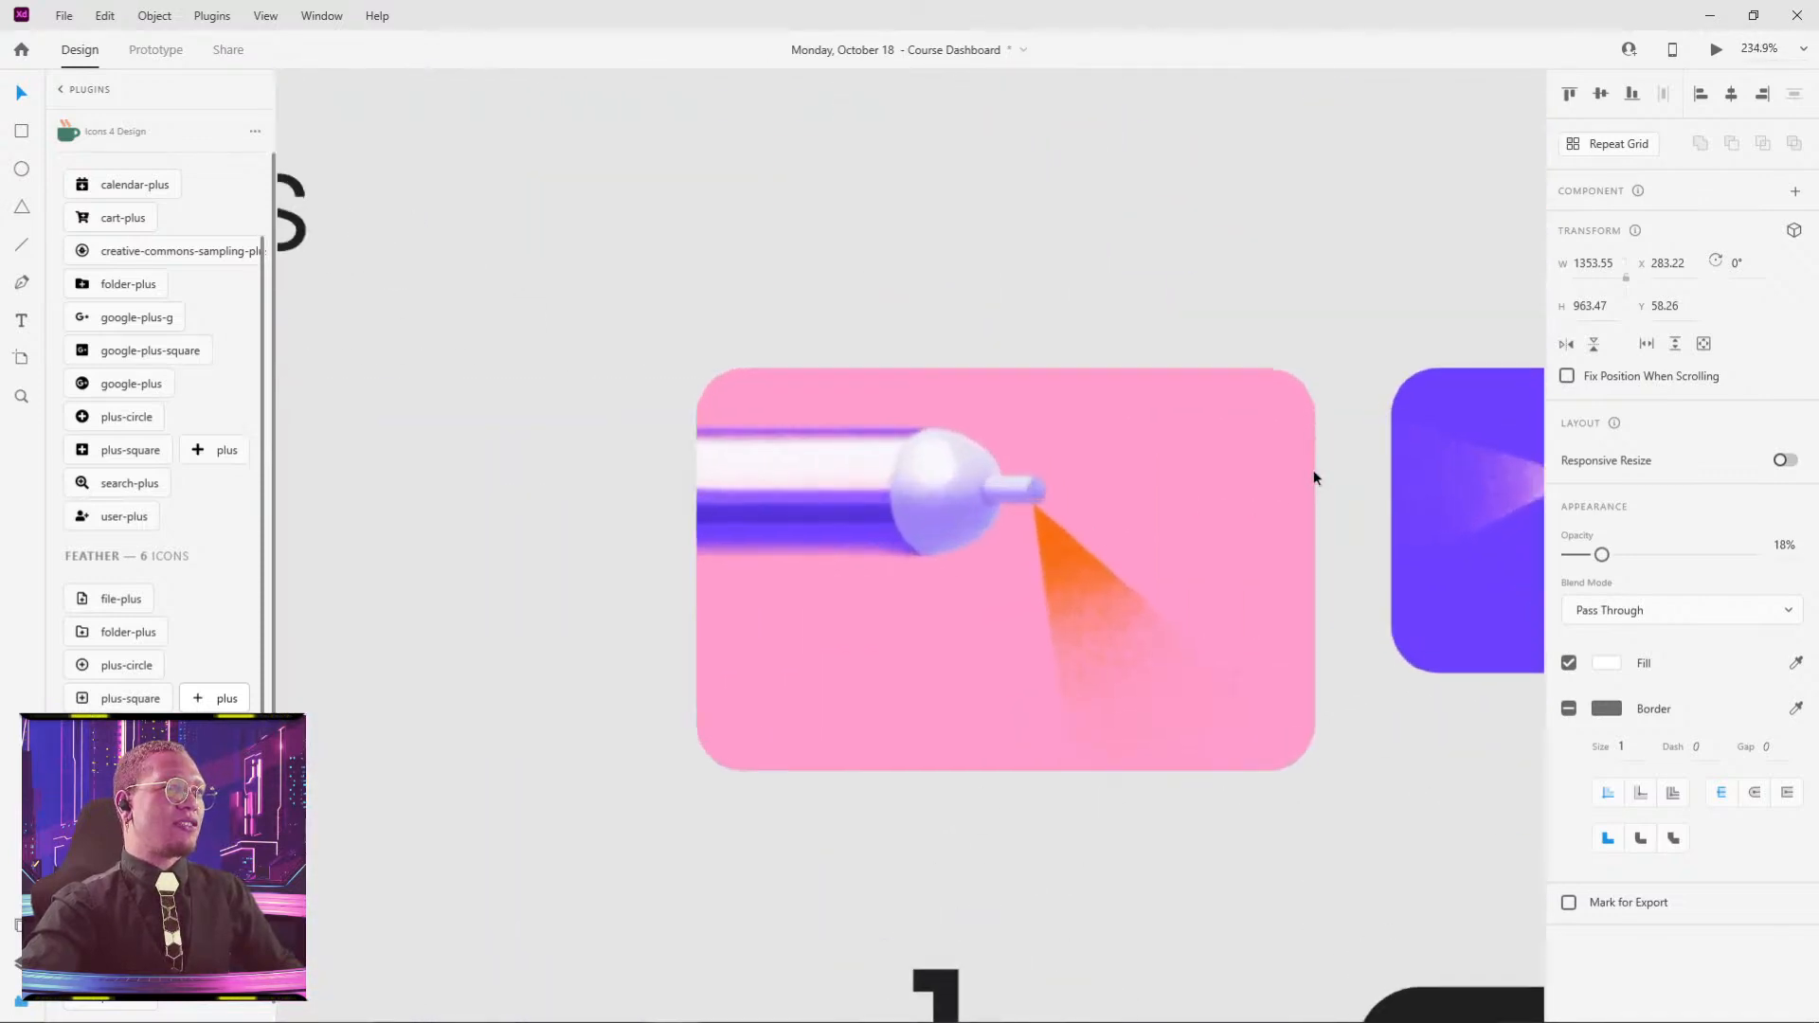
pyautogui.scroll(5, 1313, 474)
pyautogui.scroll(3, 1346, 320)
pyautogui.moveTo(1182, 275); pyautogui.dragTo(336, 462)
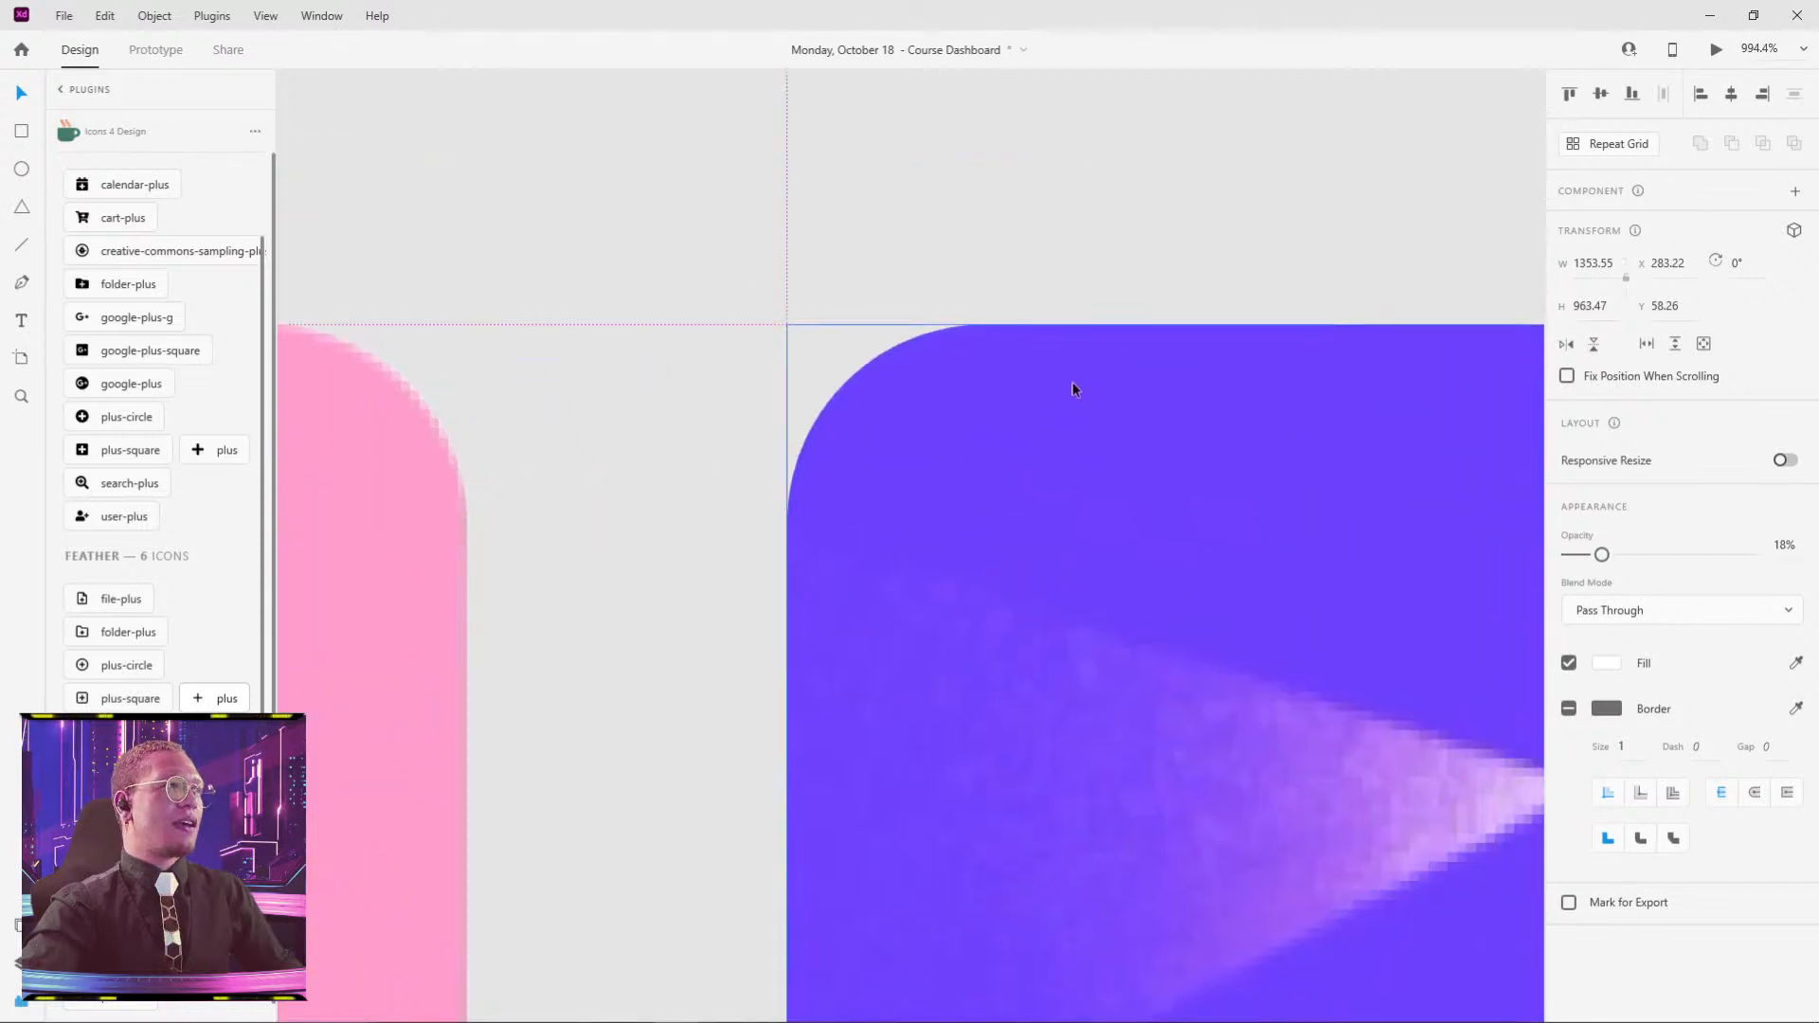
pyautogui.moveTo(1037, 400); pyautogui.dragTo(1002, 409)
pyautogui.scroll(-4, 1137, 445)
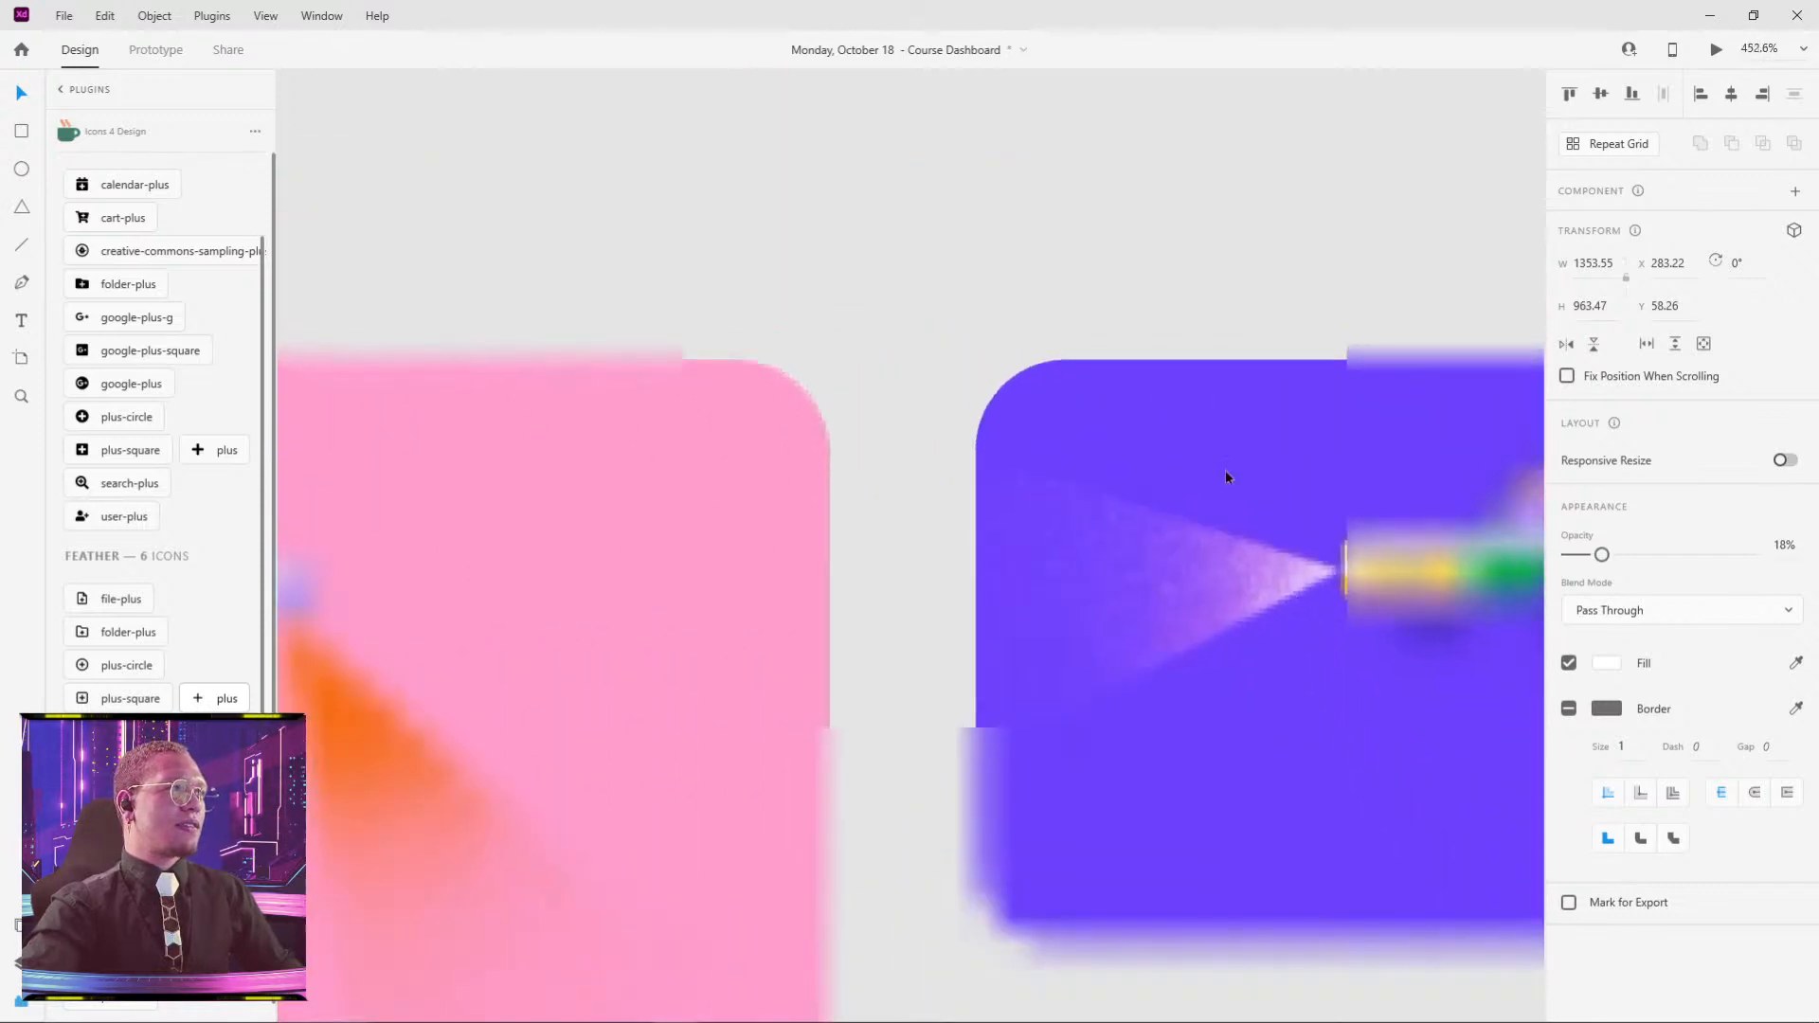
pyautogui.moveTo(1227, 476); pyautogui.dragTo(893, 374)
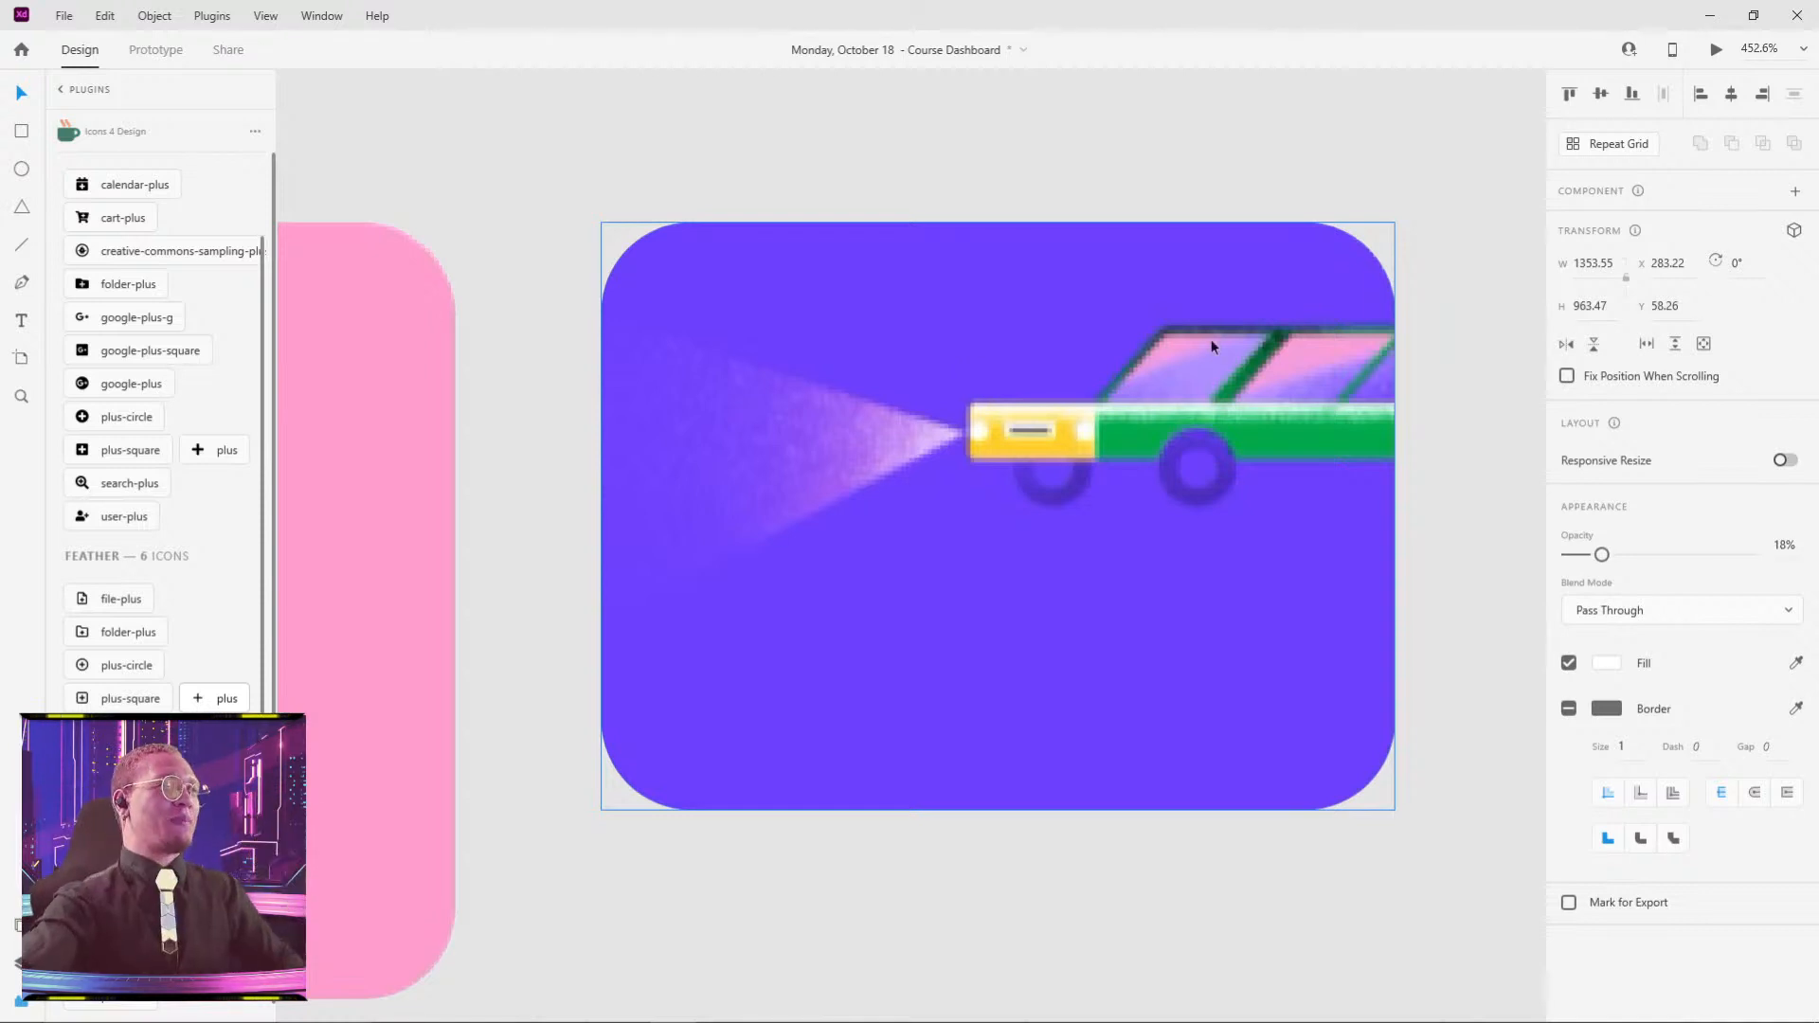
pyautogui.doubleClick(1096, 361)
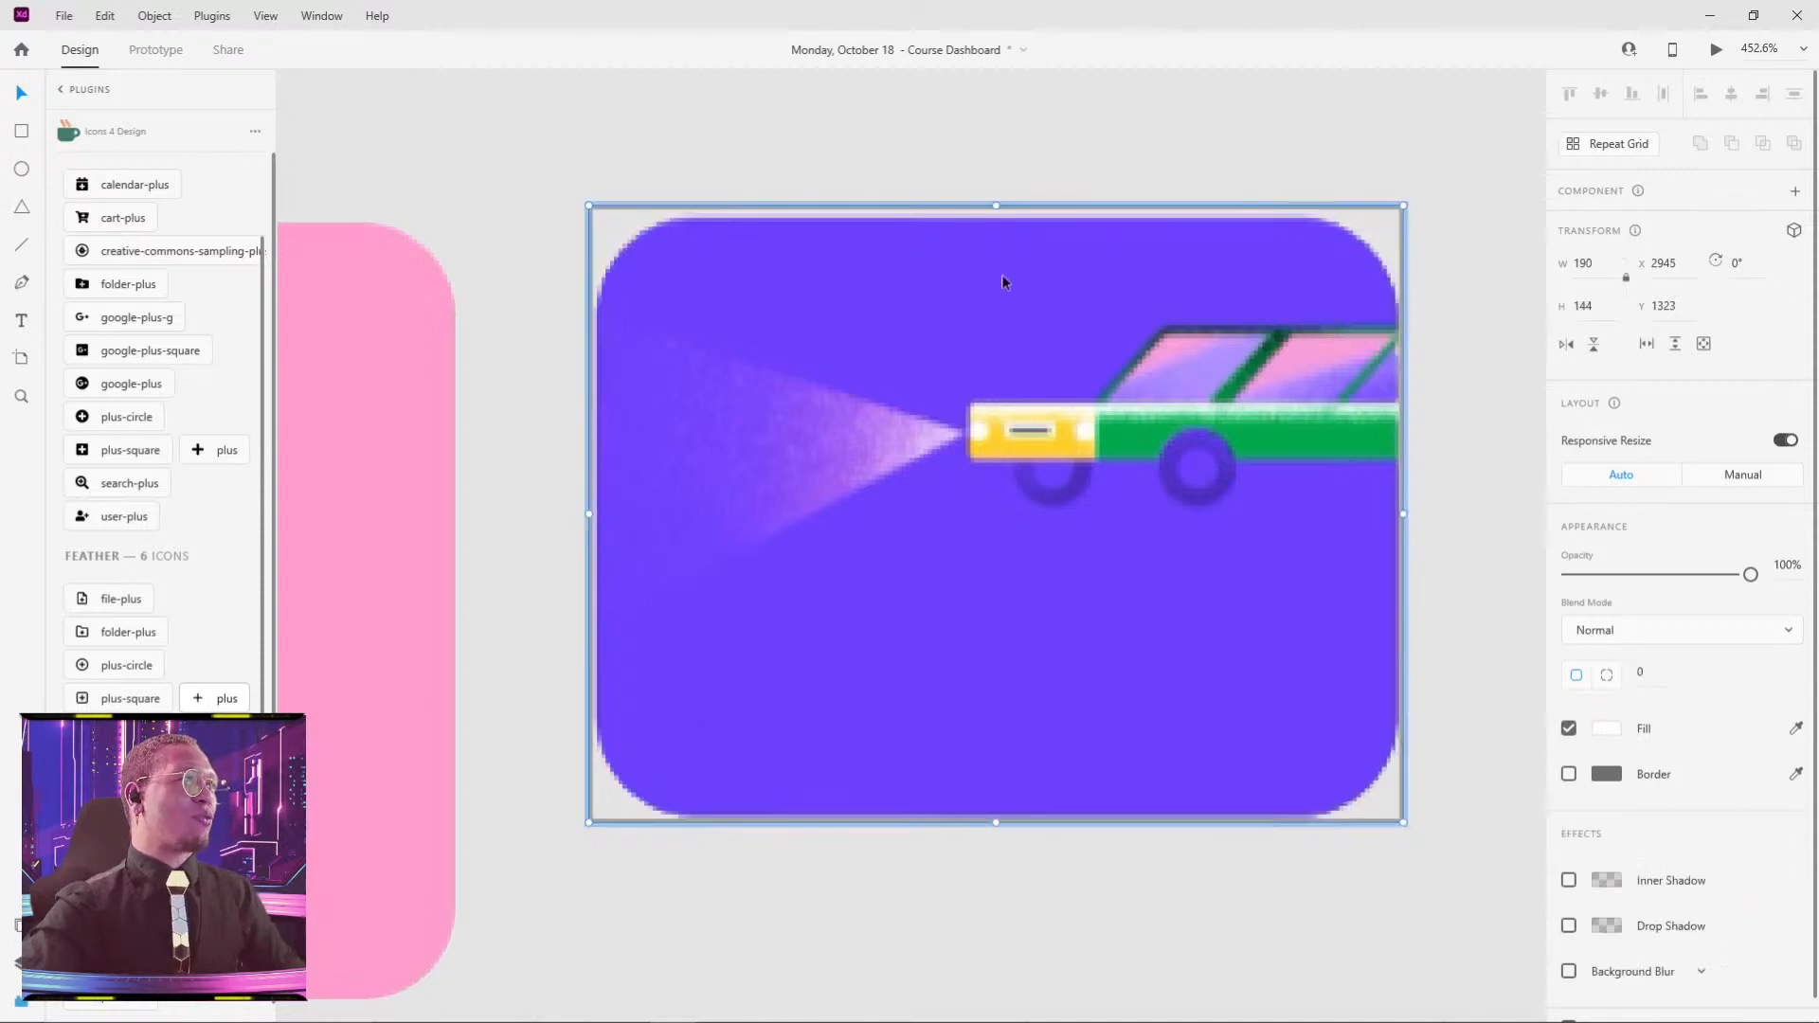
pyautogui.click(998, 139)
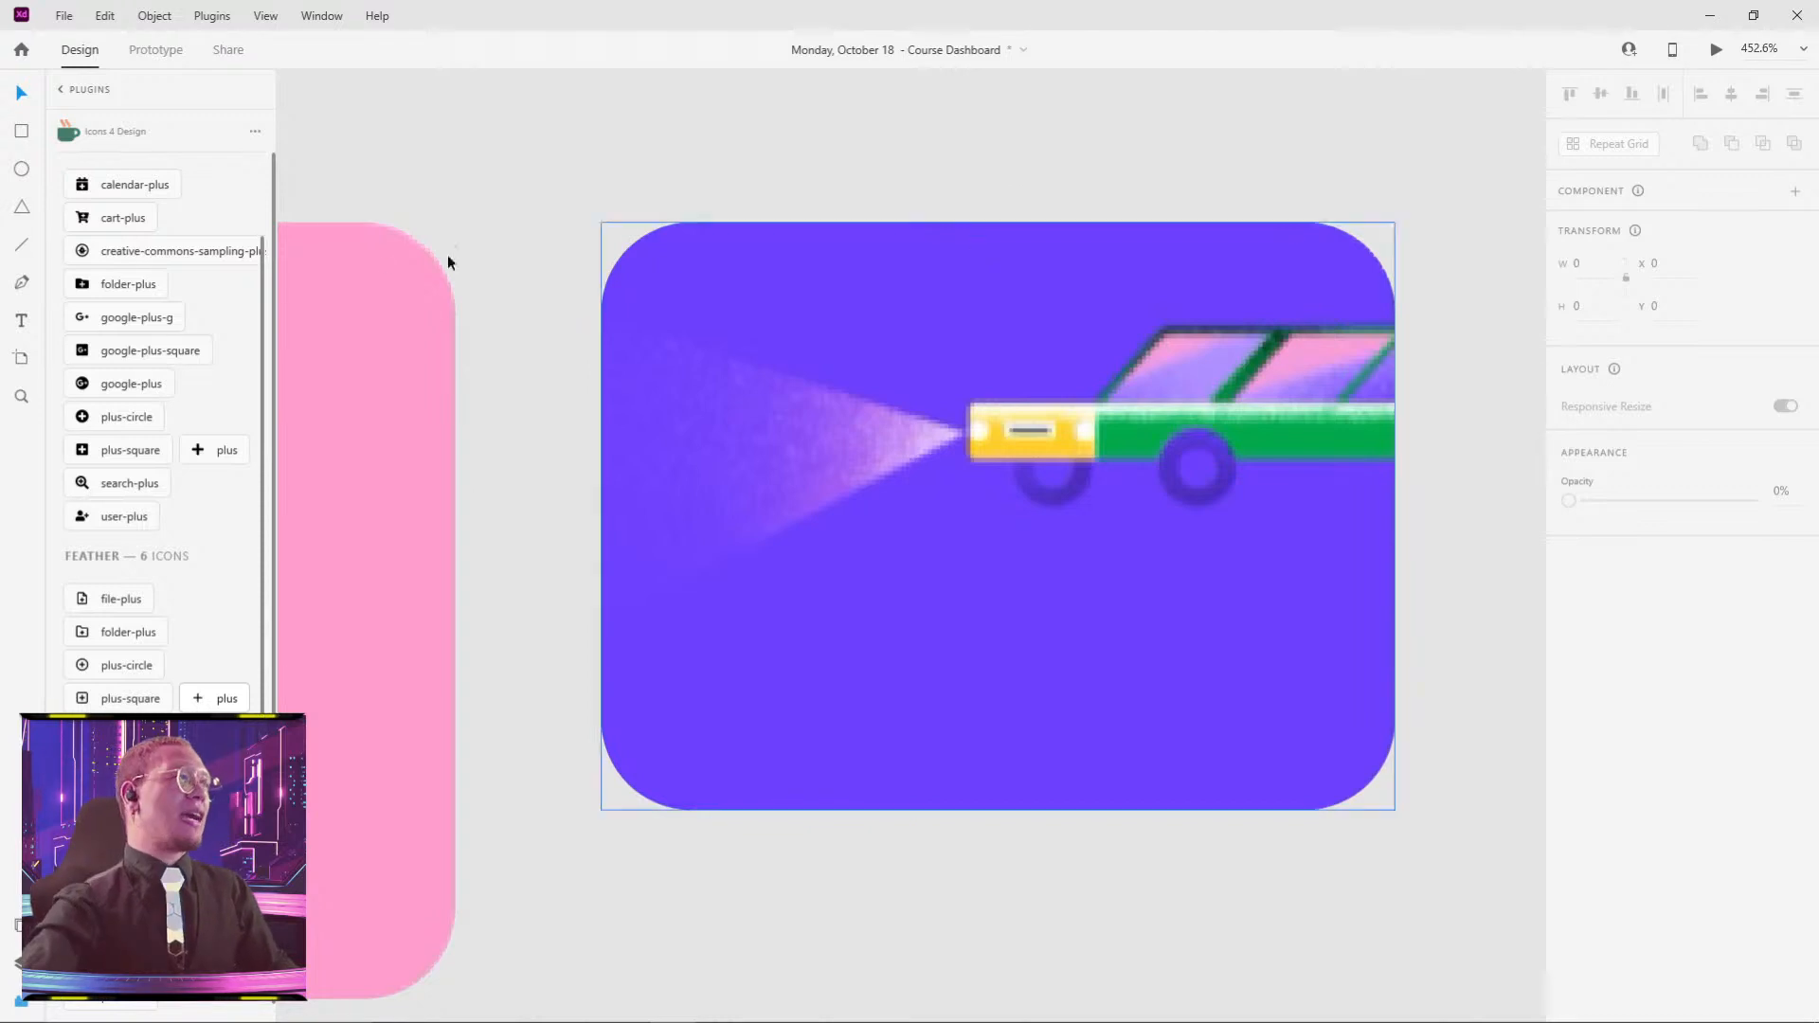
# - Lower the pink spray-can card's top edge so it measures 286 × 188, then show Layers
pyautogui.scroll(-3, 447, 264)
pyautogui.moveTo(377, 252); pyautogui.dragTo(1039, 308)
pyautogui.click(1040, 308)
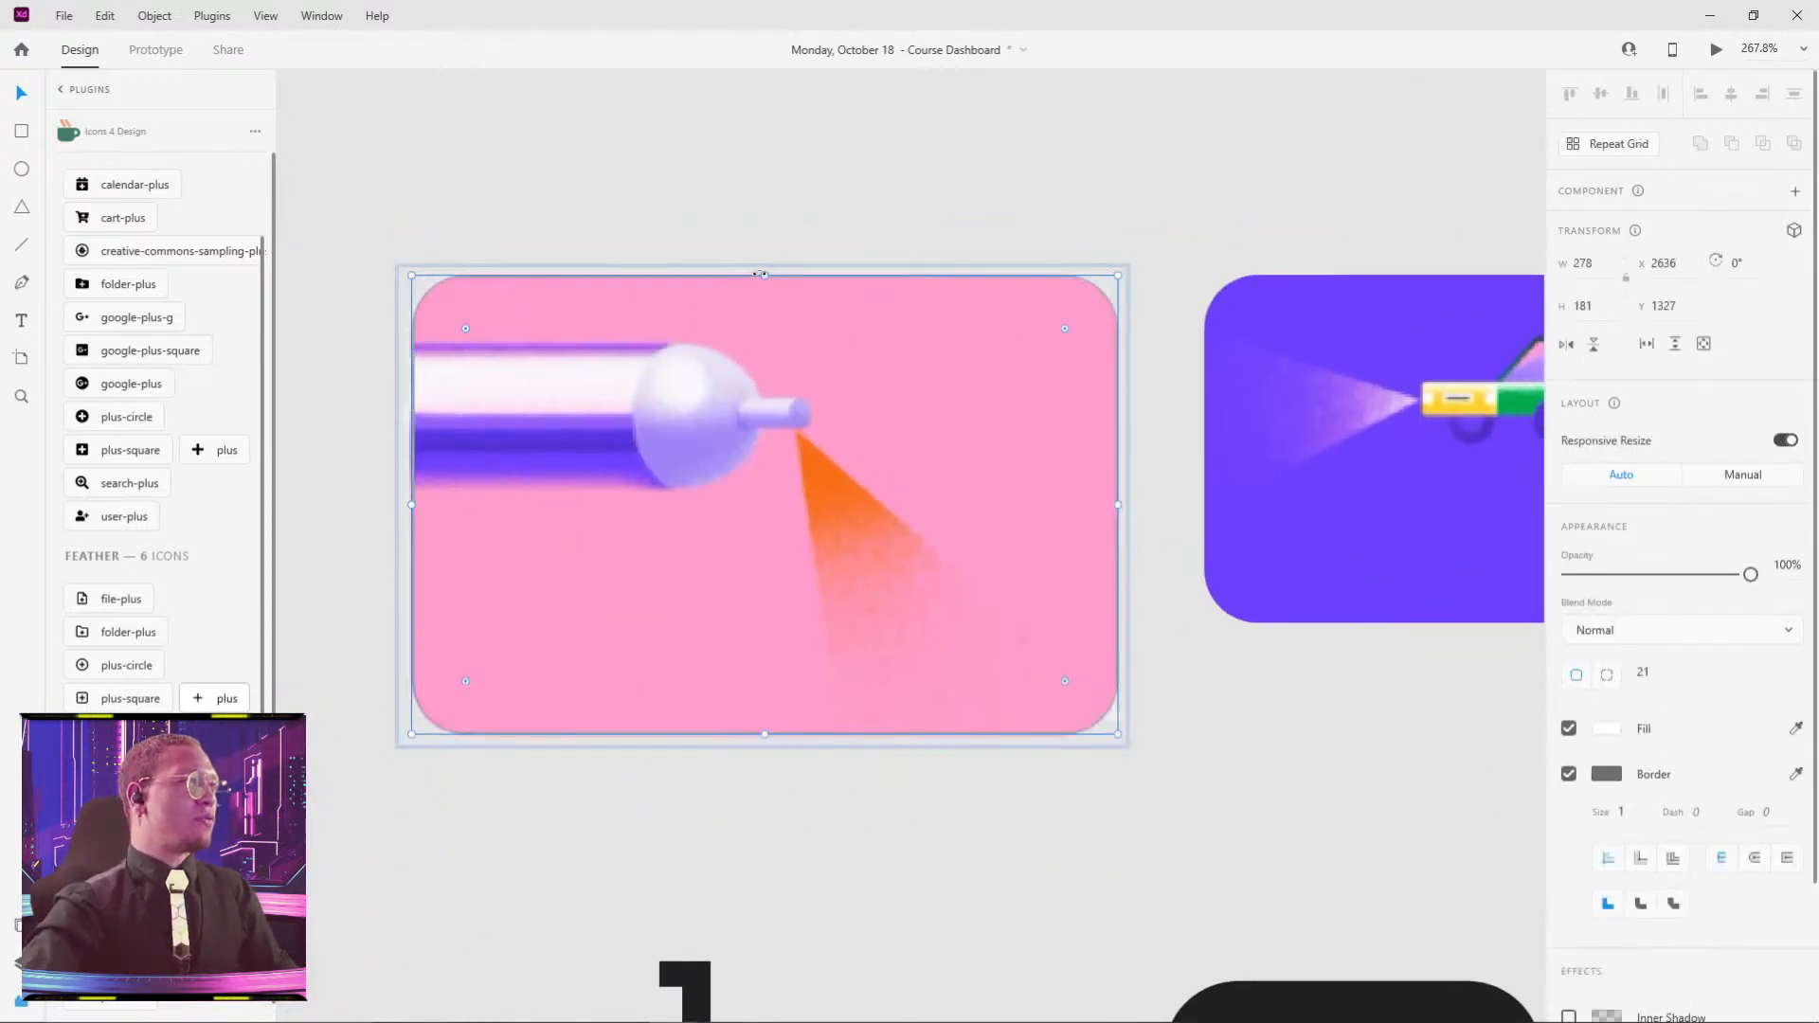
pyautogui.moveTo(765, 275); pyautogui.dragTo(765, 284)
pyautogui.click(890, 248)
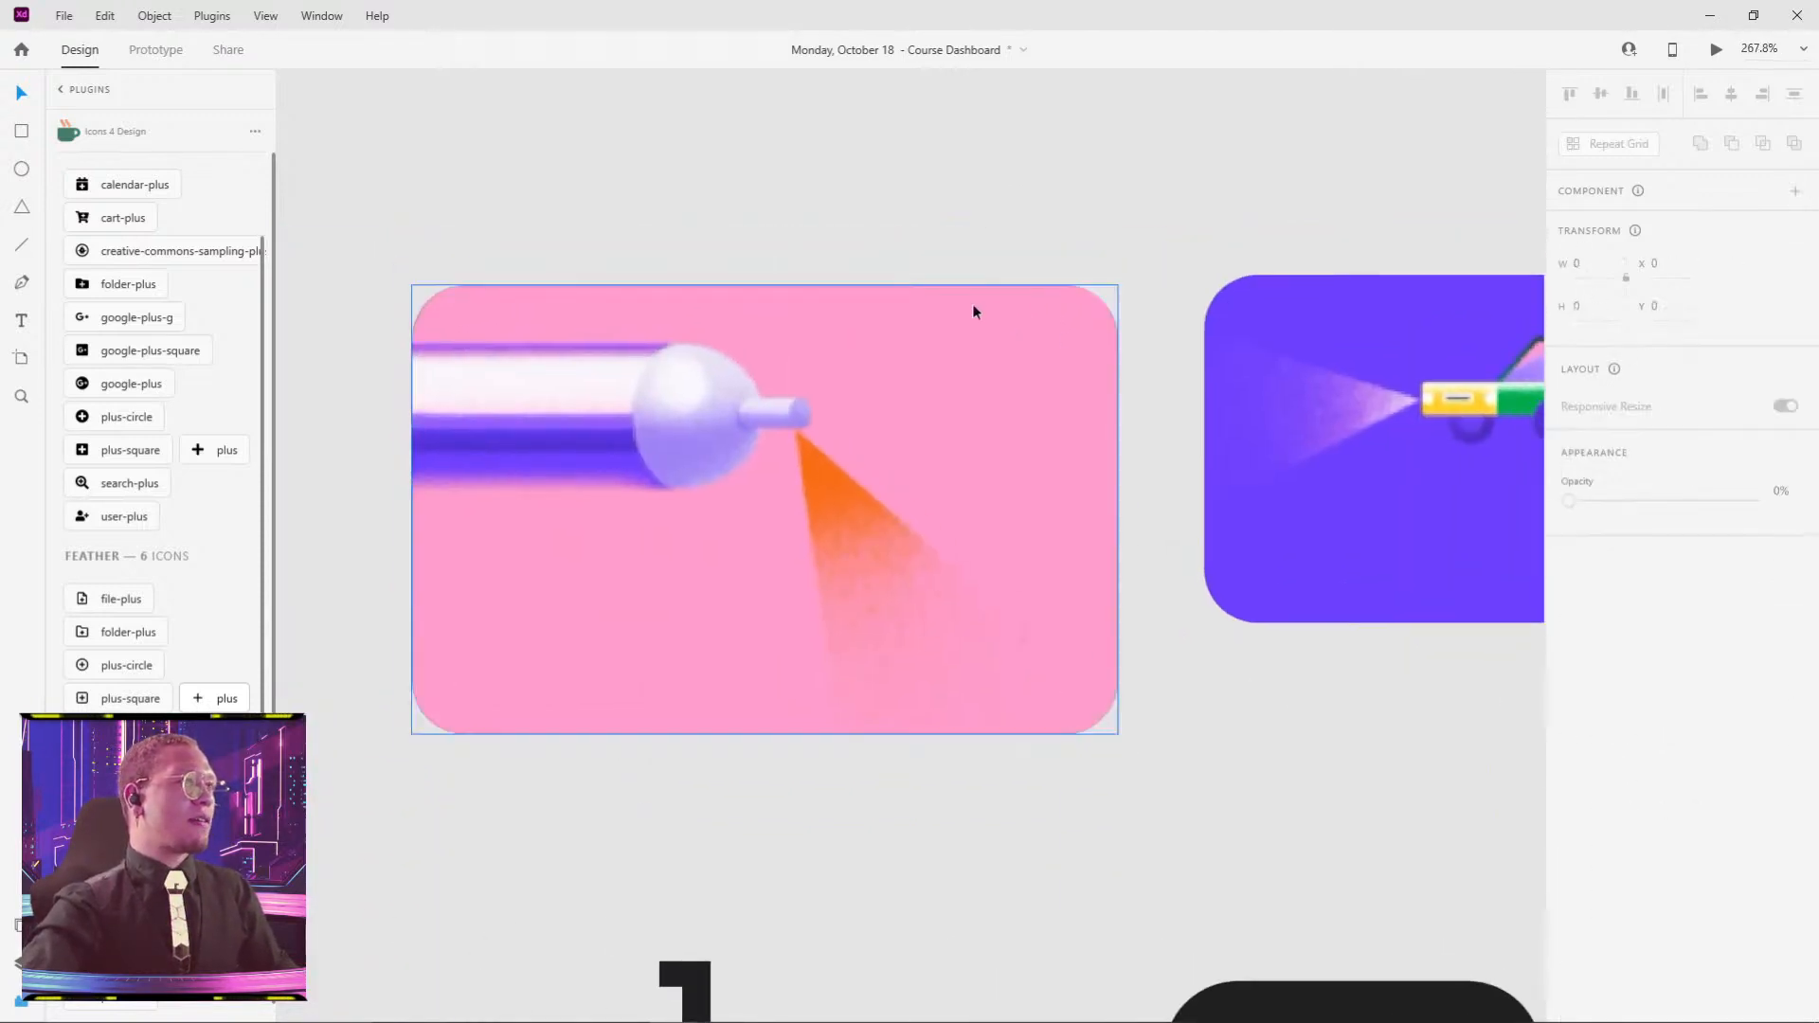
pyautogui.scroll(5, 973, 304)
pyautogui.scroll(4, 1425, 279)
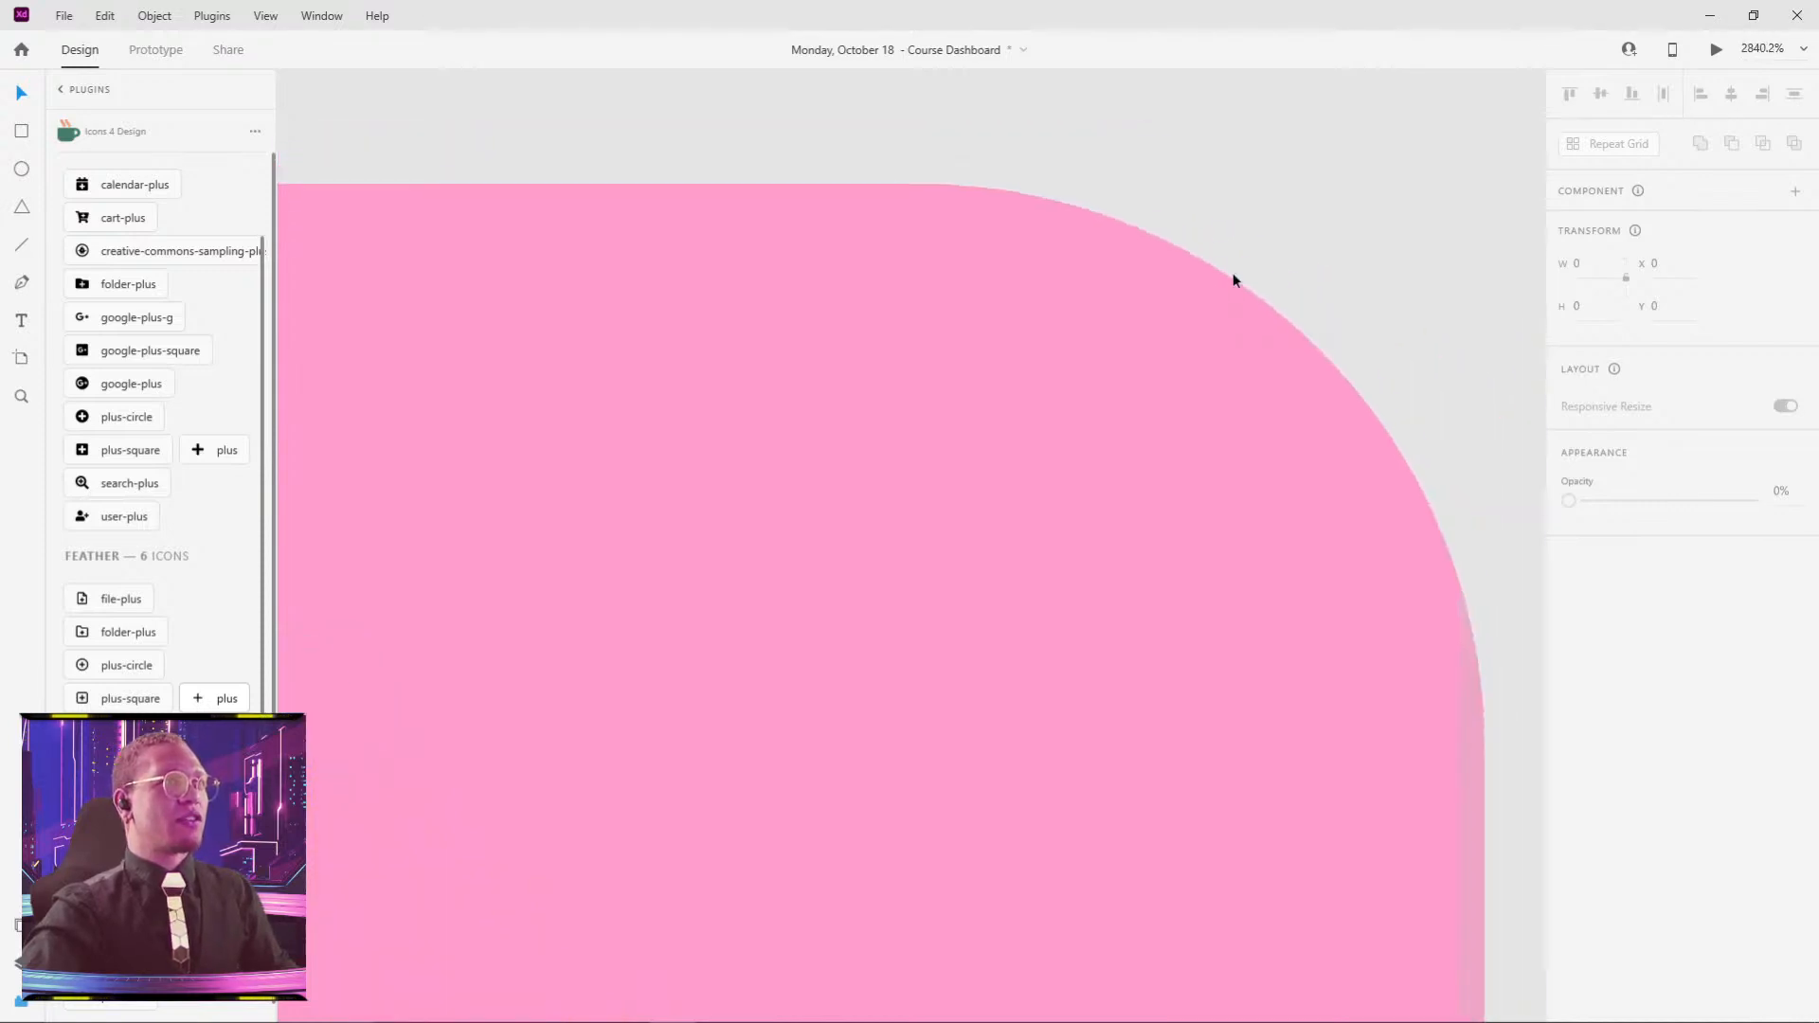
pyautogui.scroll(-8, 1137, 285)
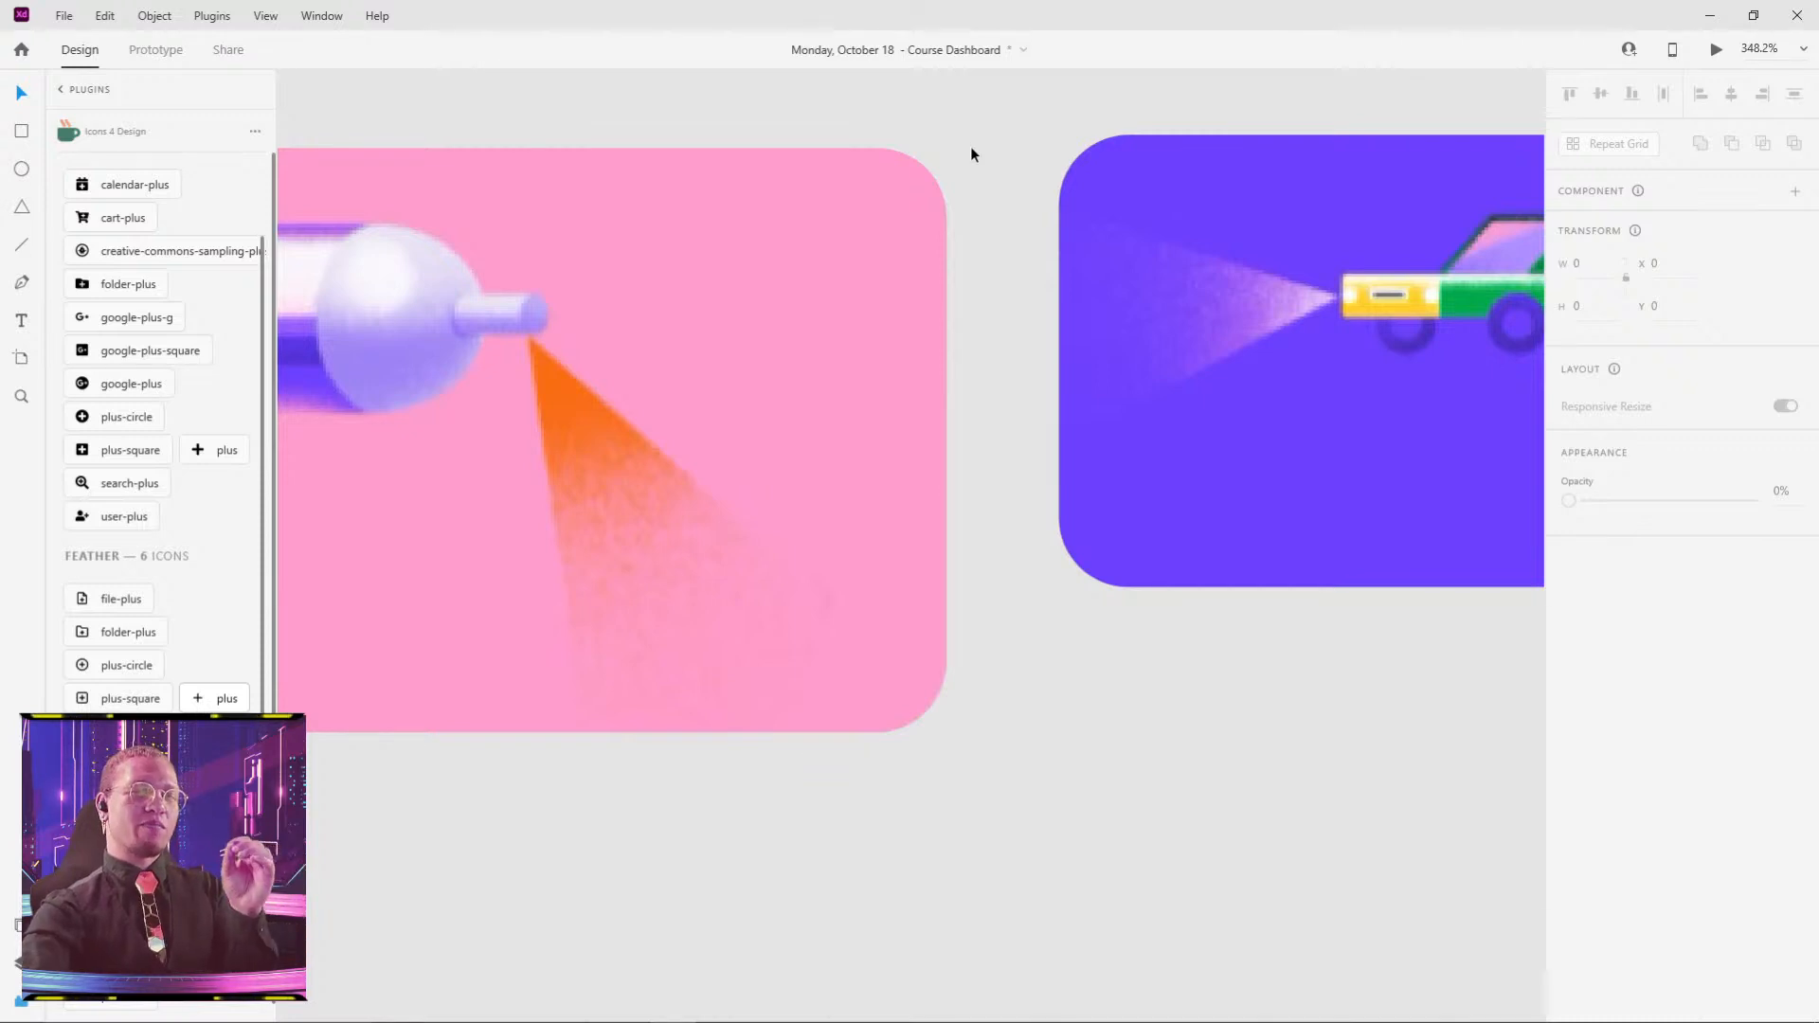
pyautogui.scroll(-2, 984, 215)
pyautogui.scroll(-2, 833, 377)
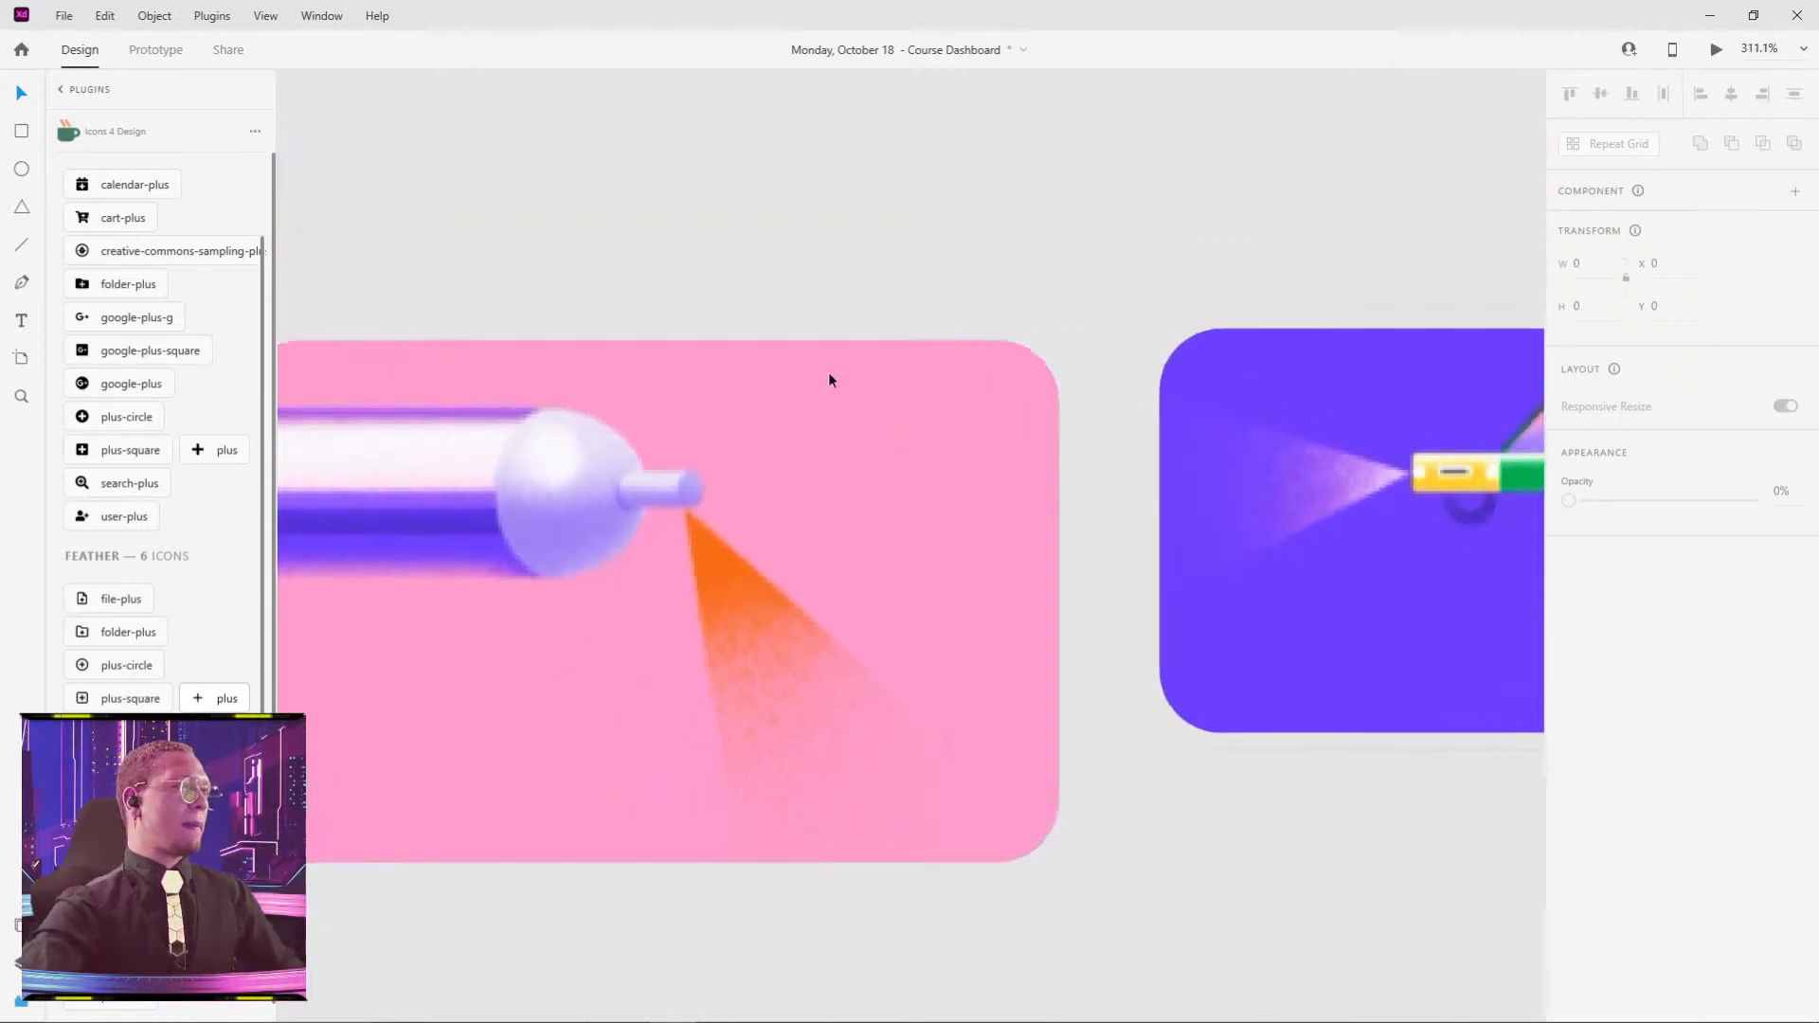
pyautogui.click(758, 438)
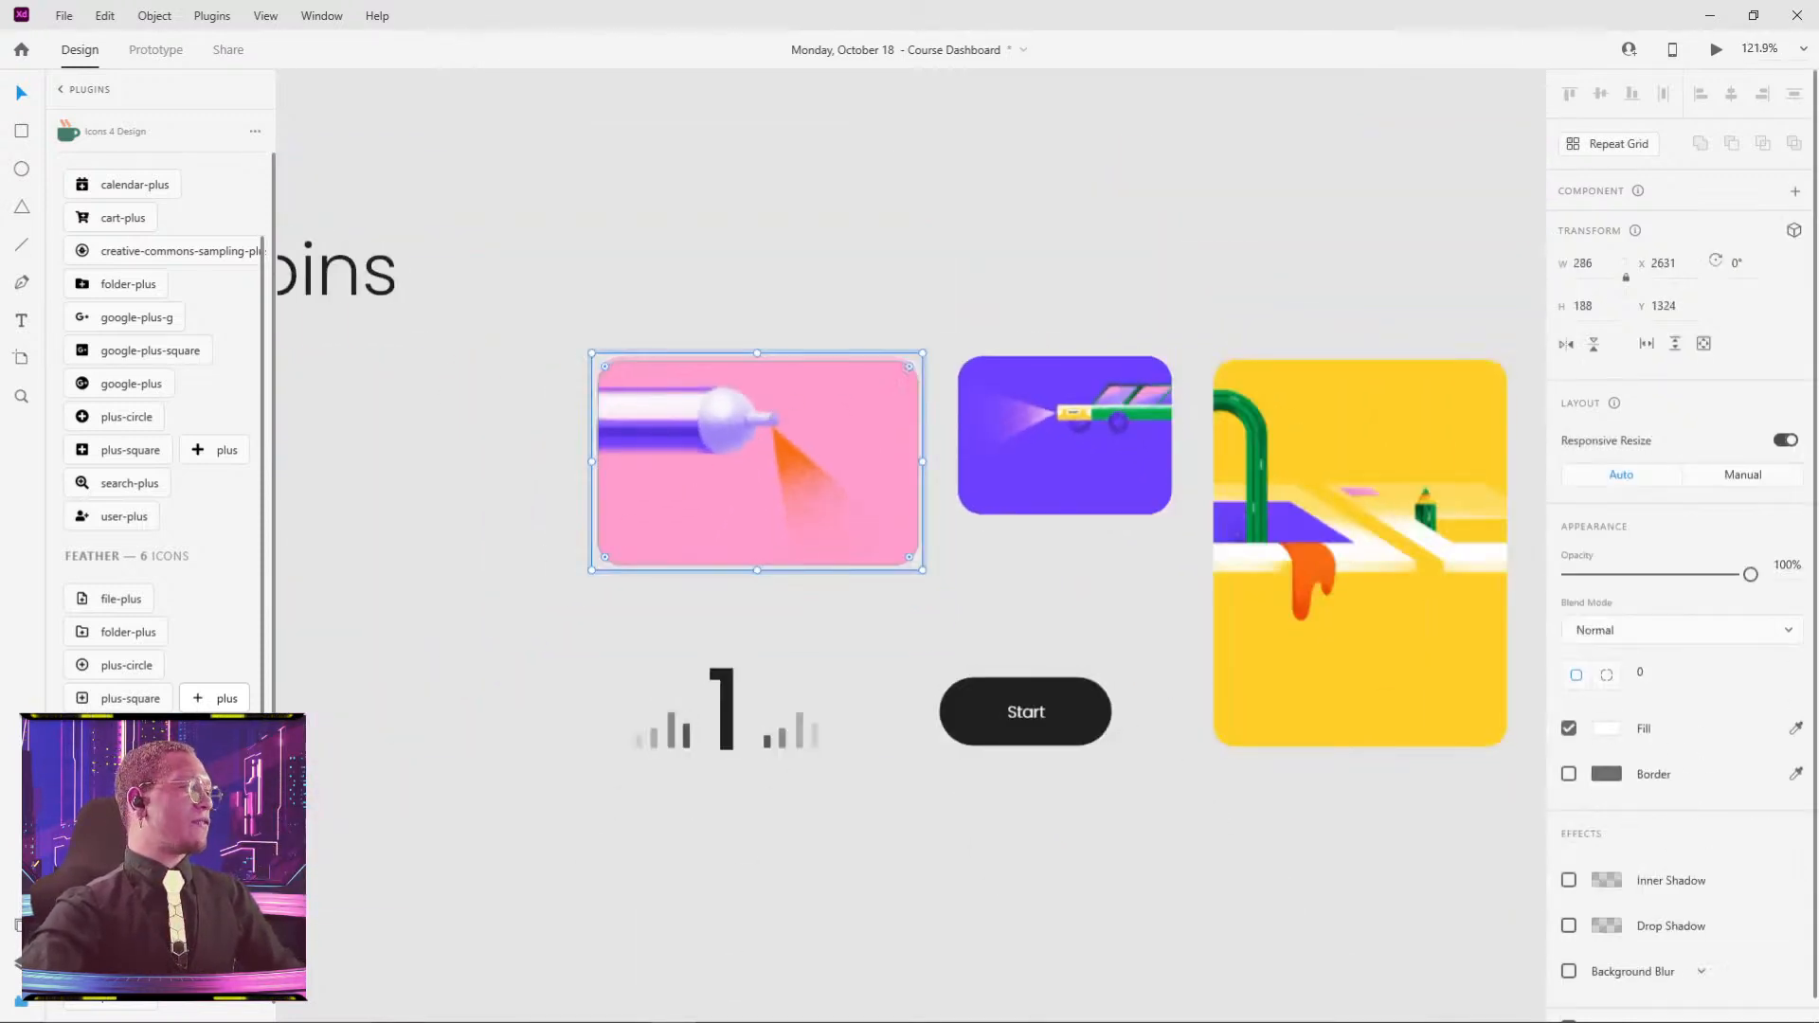
pyautogui.click(17, 965)
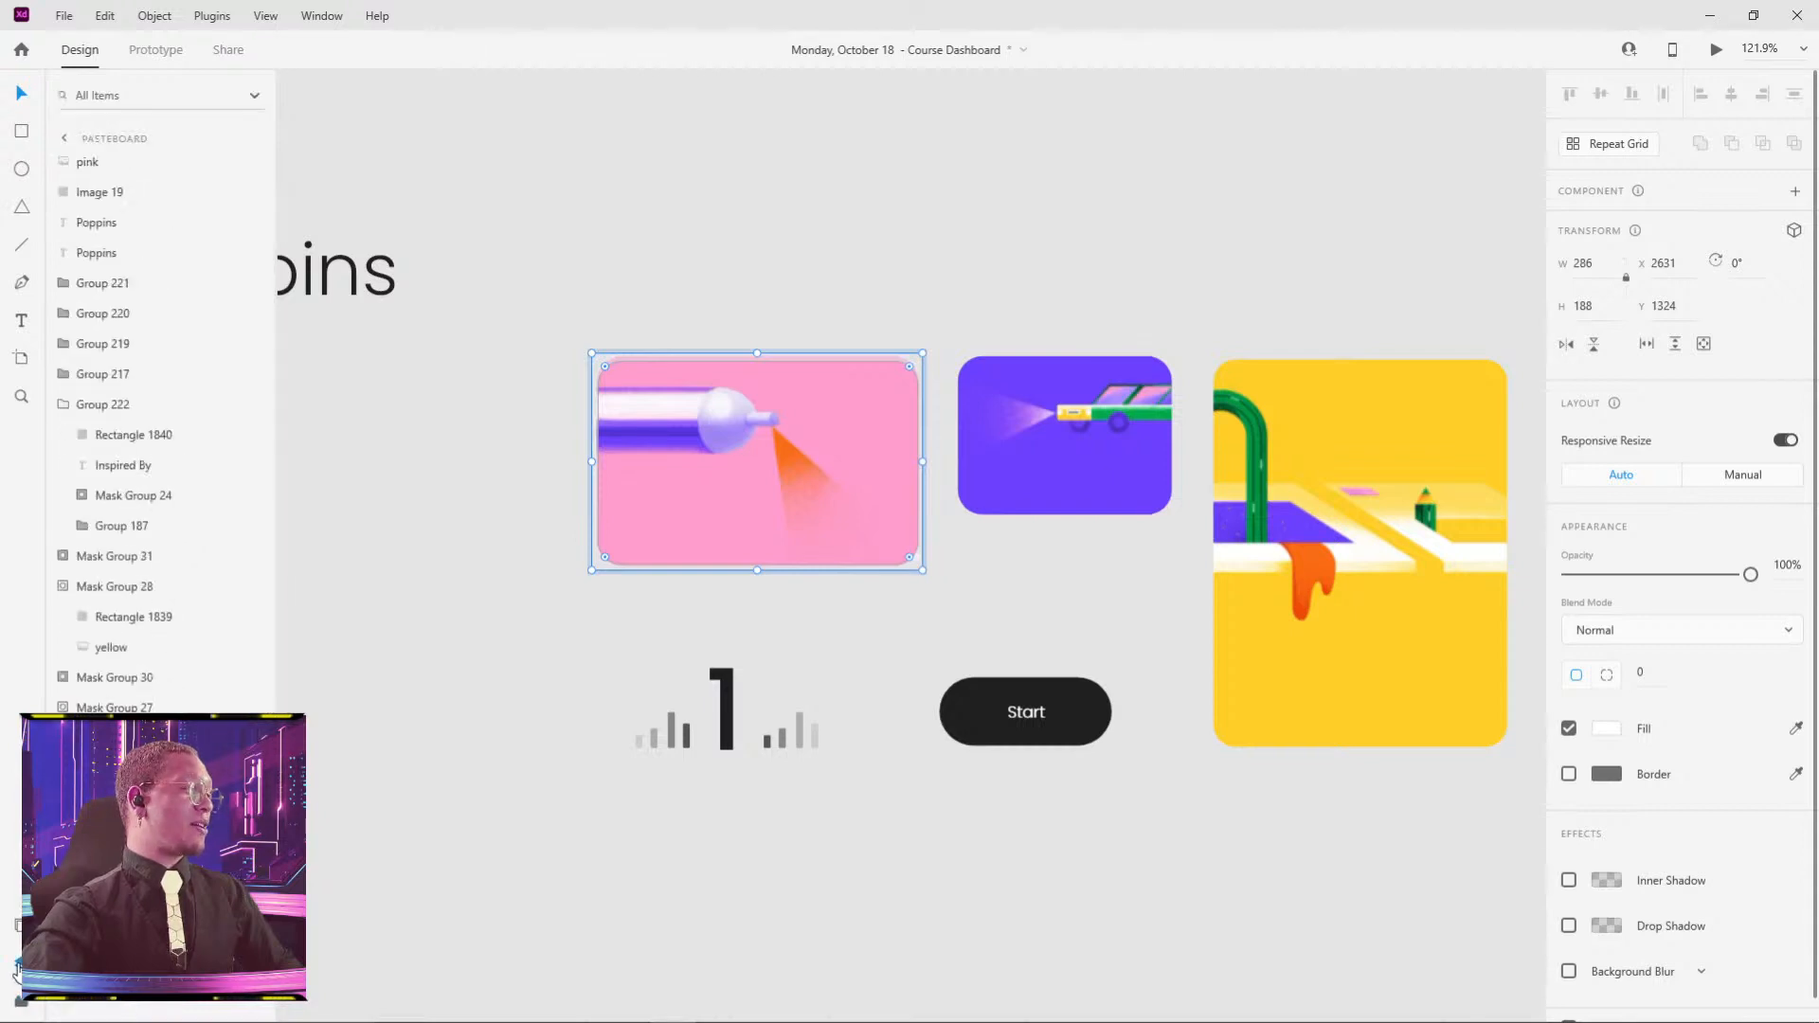
# - Paste a copy of the pink spray-can illustration into open pasteboard space
pyautogui.click(881, 220)
pyautogui.moveTo(988, 223); pyautogui.dragTo(942, 618)
pyautogui.hotkey('ctrl', 'v')
pyautogui.moveTo(770, 791); pyautogui.dragTo(927, 512)
pyautogui.click(1199, 499)
pyautogui.scroll(5, 928, 485)
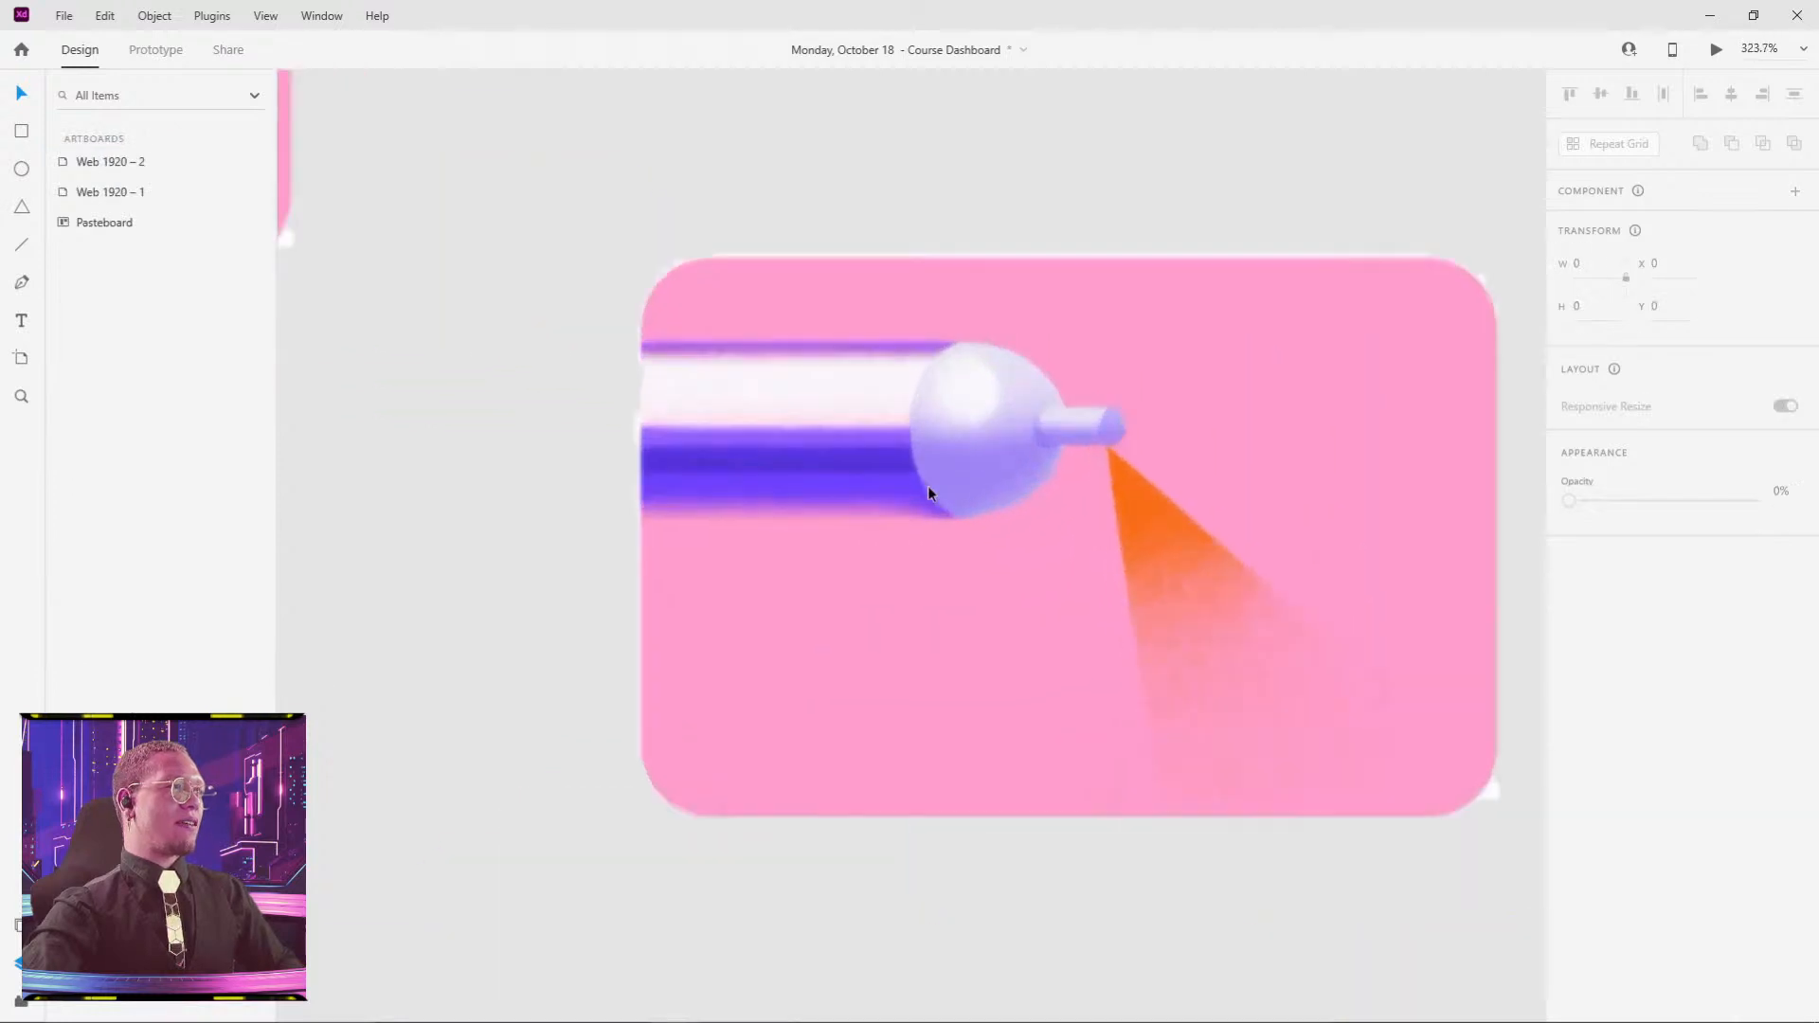
pyautogui.scroll(-1, 1165, 304)
pyautogui.moveTo(1198, 312); pyautogui.dragTo(949, 355)
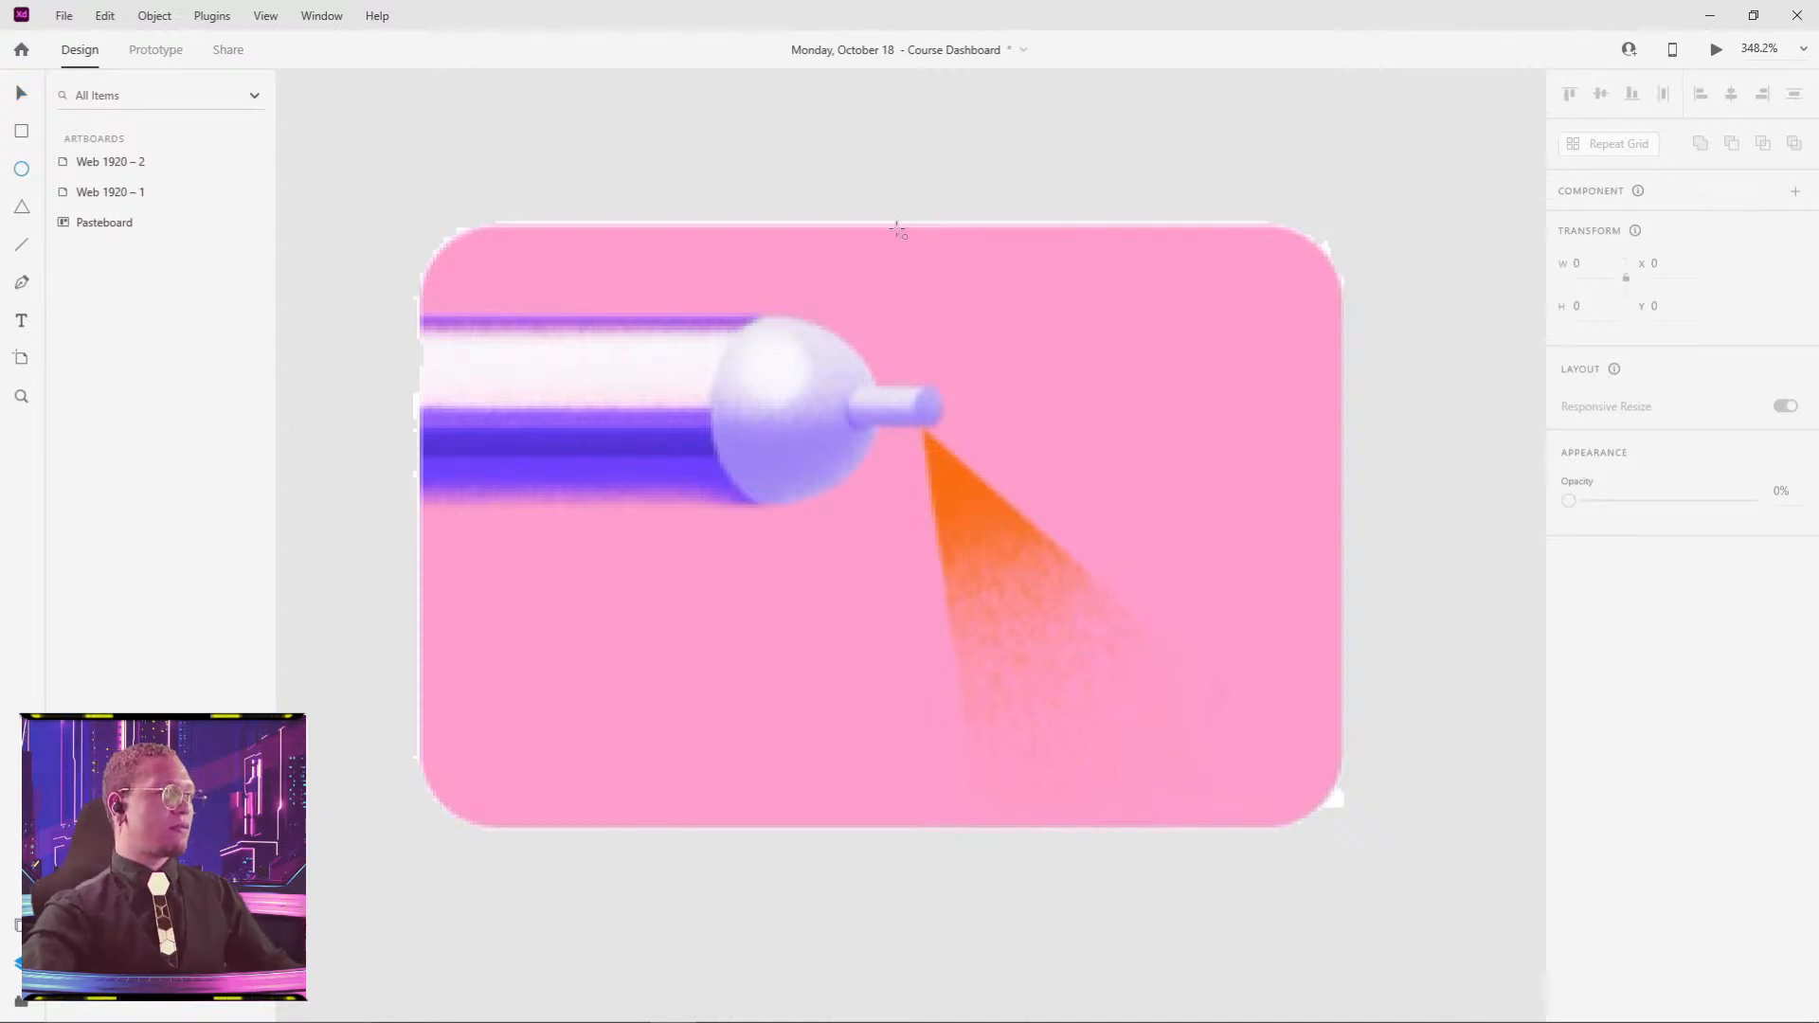
# - Draw a radius-19 rounded rectangle over the copy and mask the image with it
pyautogui.moveTo(430, 247)
pyautogui.mouseDown()
pyautogui.moveTo(544, 373)
pyautogui.moveTo(1126, 768)
pyautogui.mouseUp()
pyautogui.hotkey('ctrl', 'z')
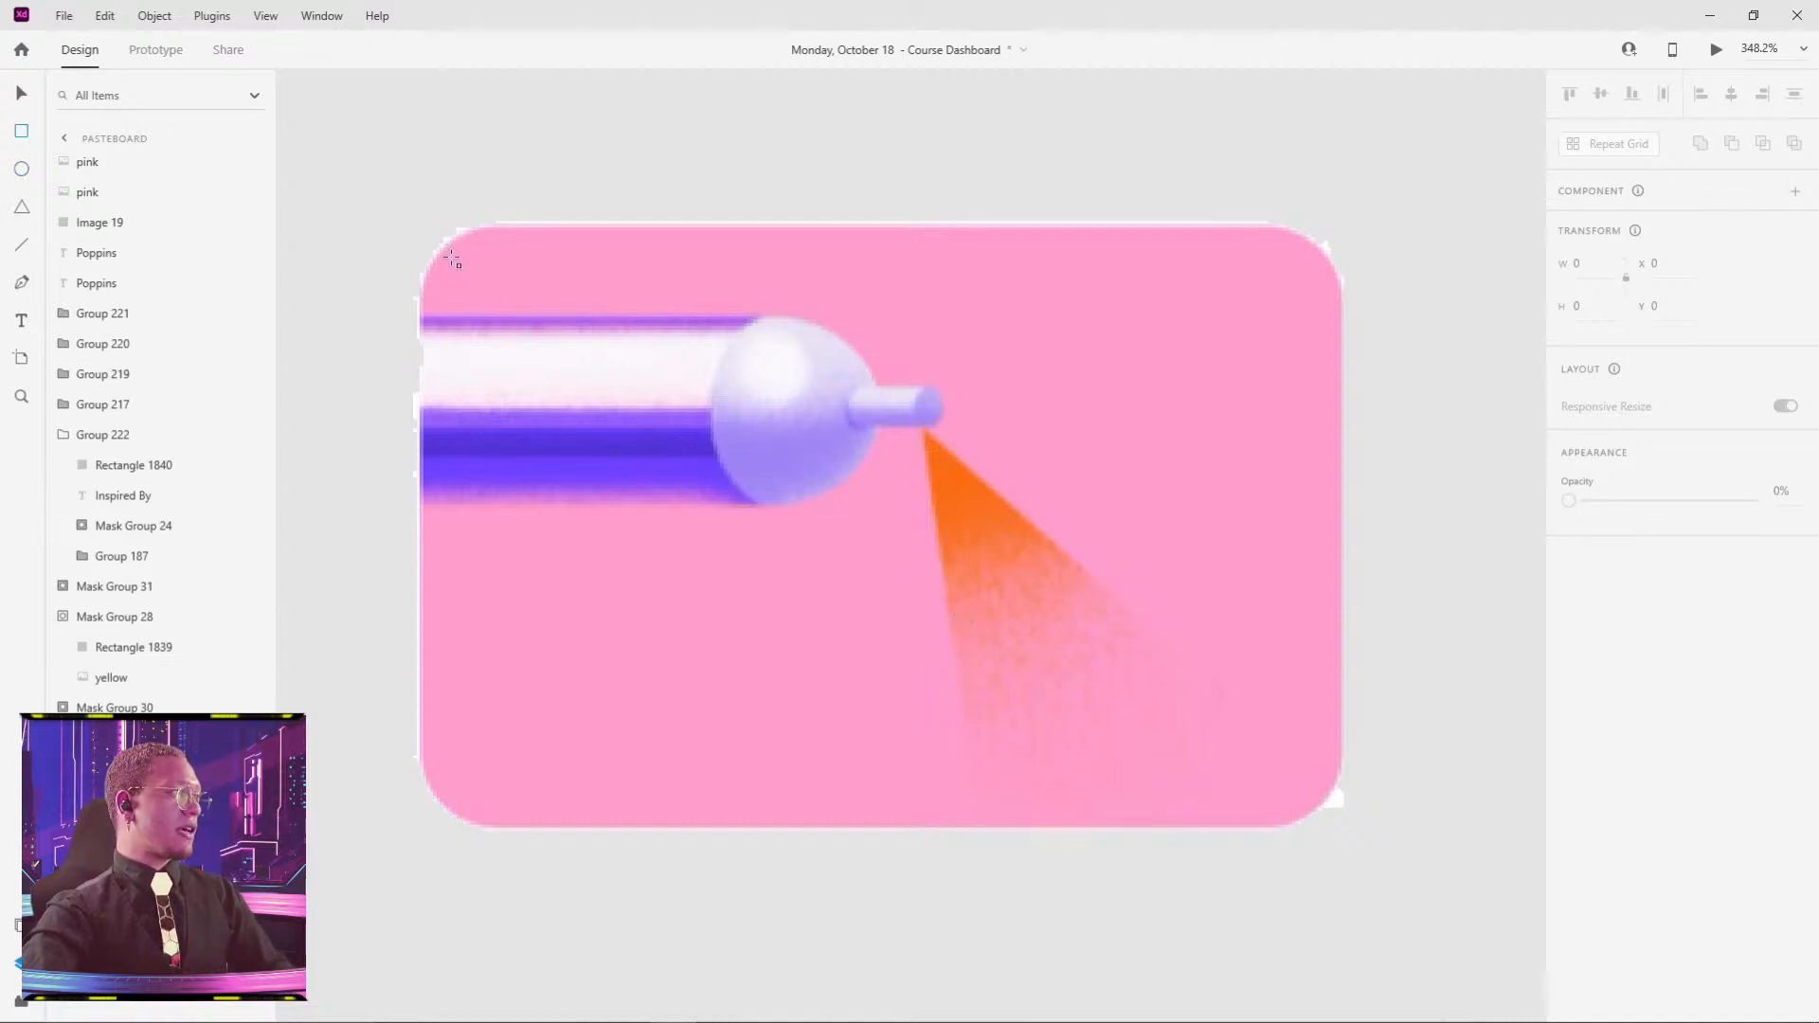
pyautogui.moveTo(445, 252); pyautogui.dragTo(1314, 810)
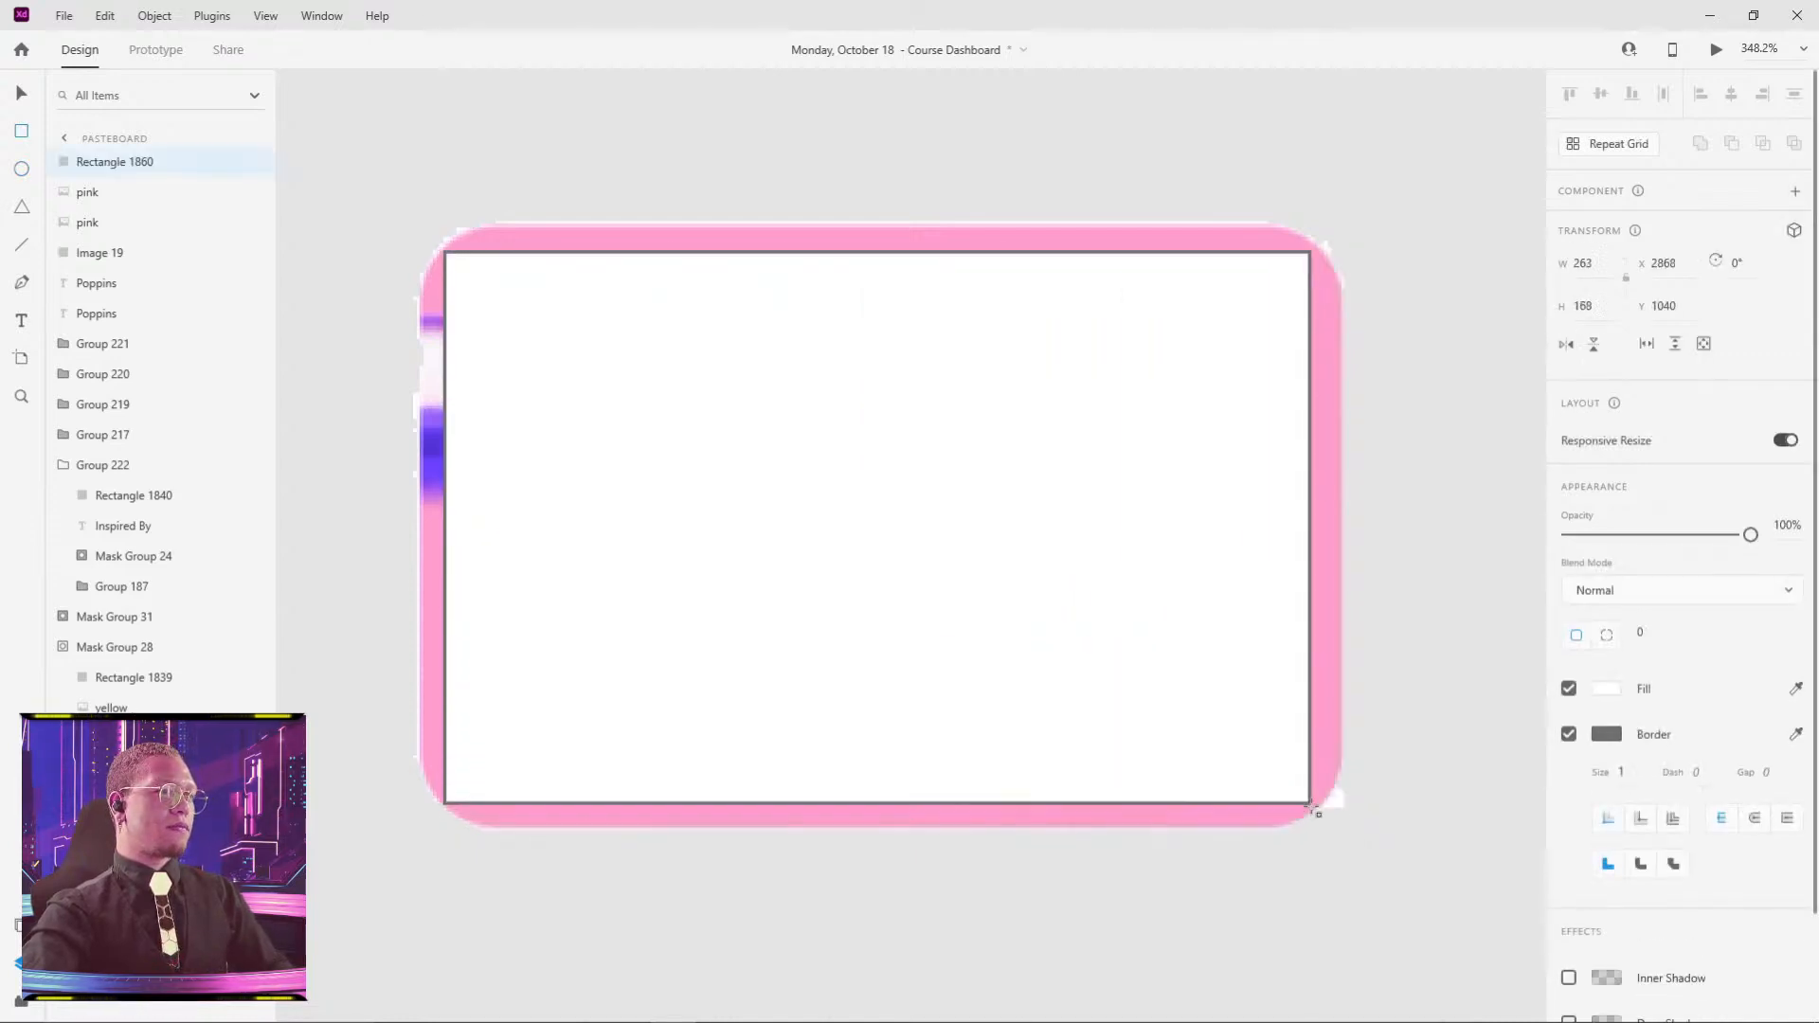
pyautogui.moveTo(1650, 630); pyautogui.dragTo(1644, 535)
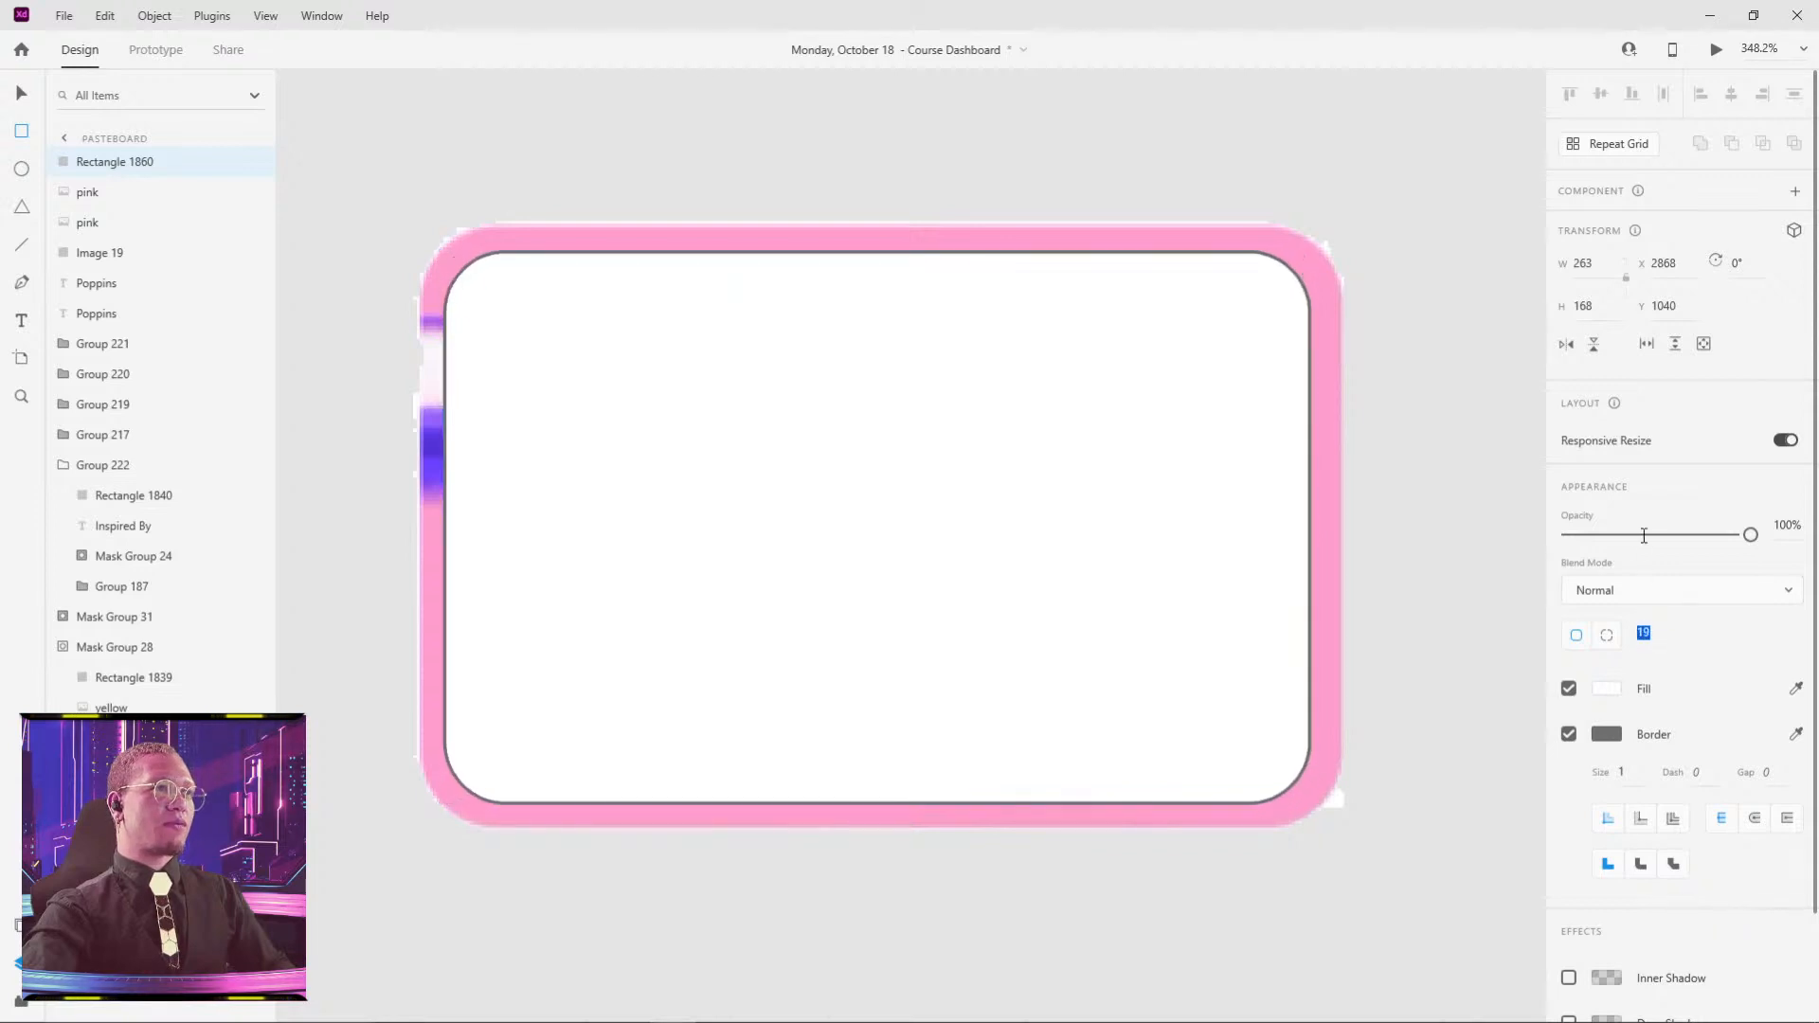
pyautogui.click(1405, 320)
pyautogui.moveTo(1408, 311); pyautogui.dragTo(1005, 583)
pyautogui.rightClick(1104, 476)
pyautogui.click(1196, 285)
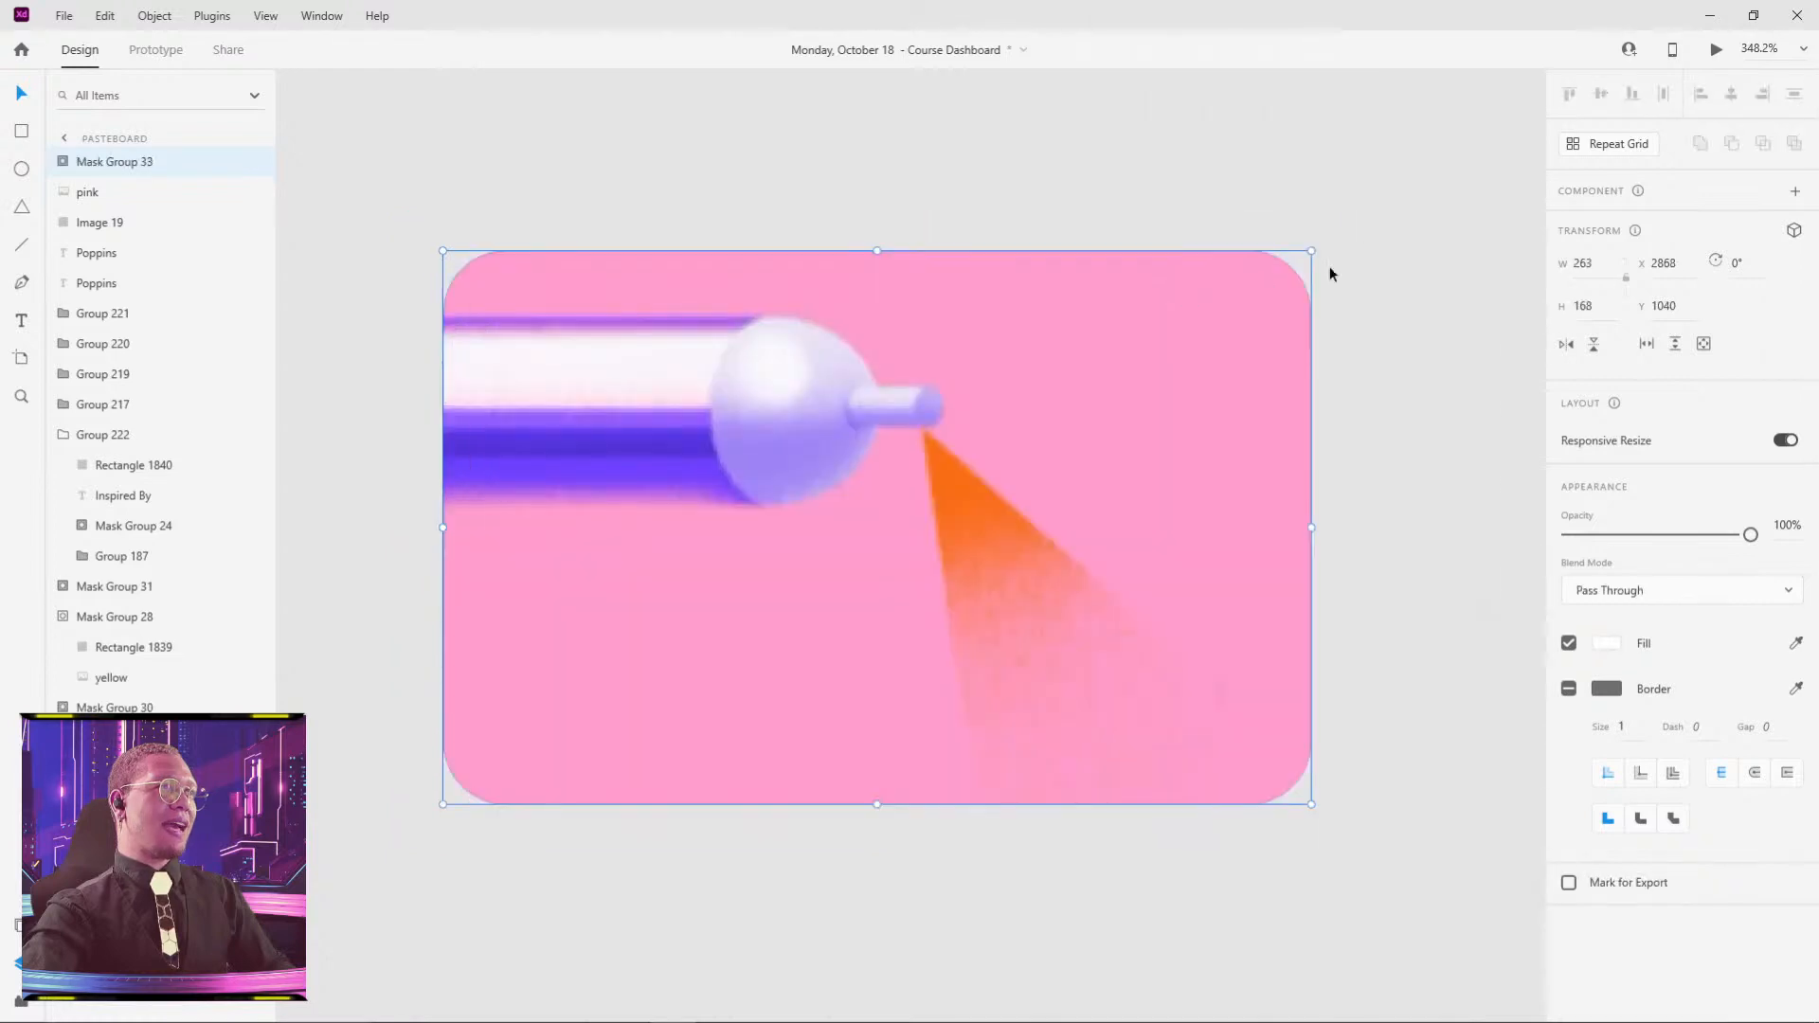
pyautogui.click(1314, 304)
# - Zoom in on the masked card's rounded corner, then pan back toward the dashboard
pyautogui.scroll(15, 1313, 304)
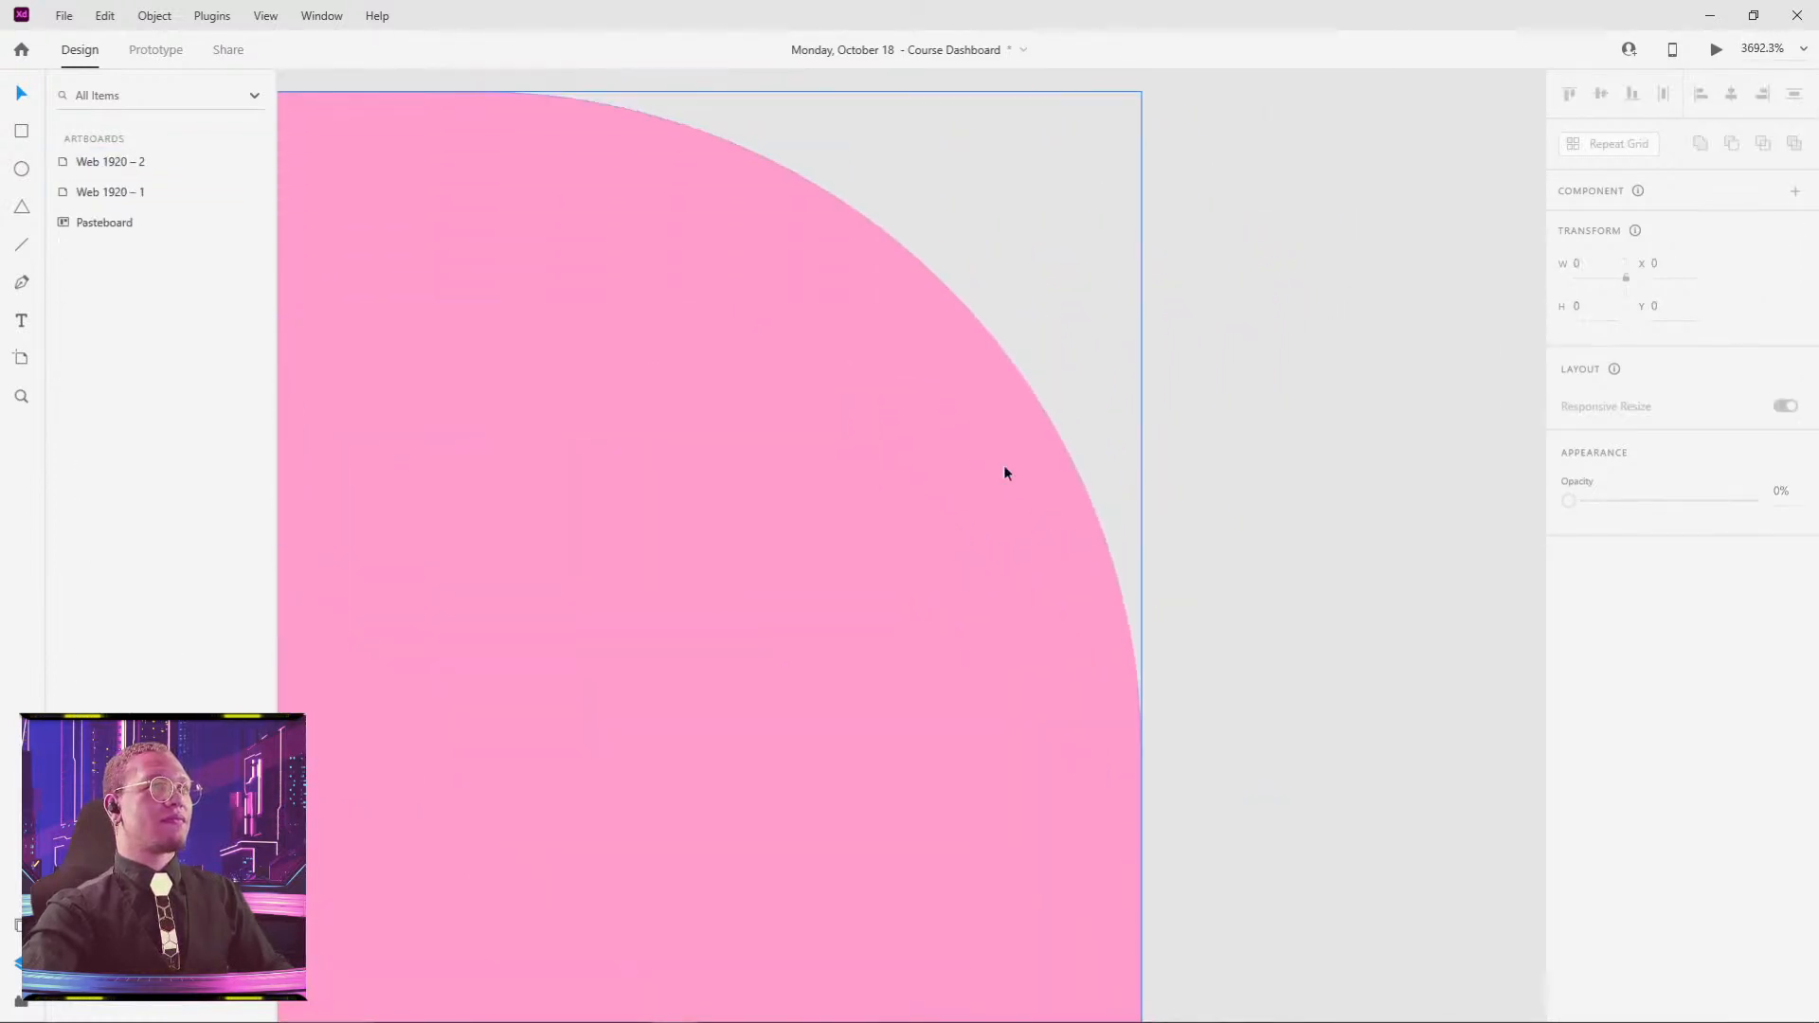
pyautogui.moveTo(1050, 253); pyautogui.dragTo(764, 520)
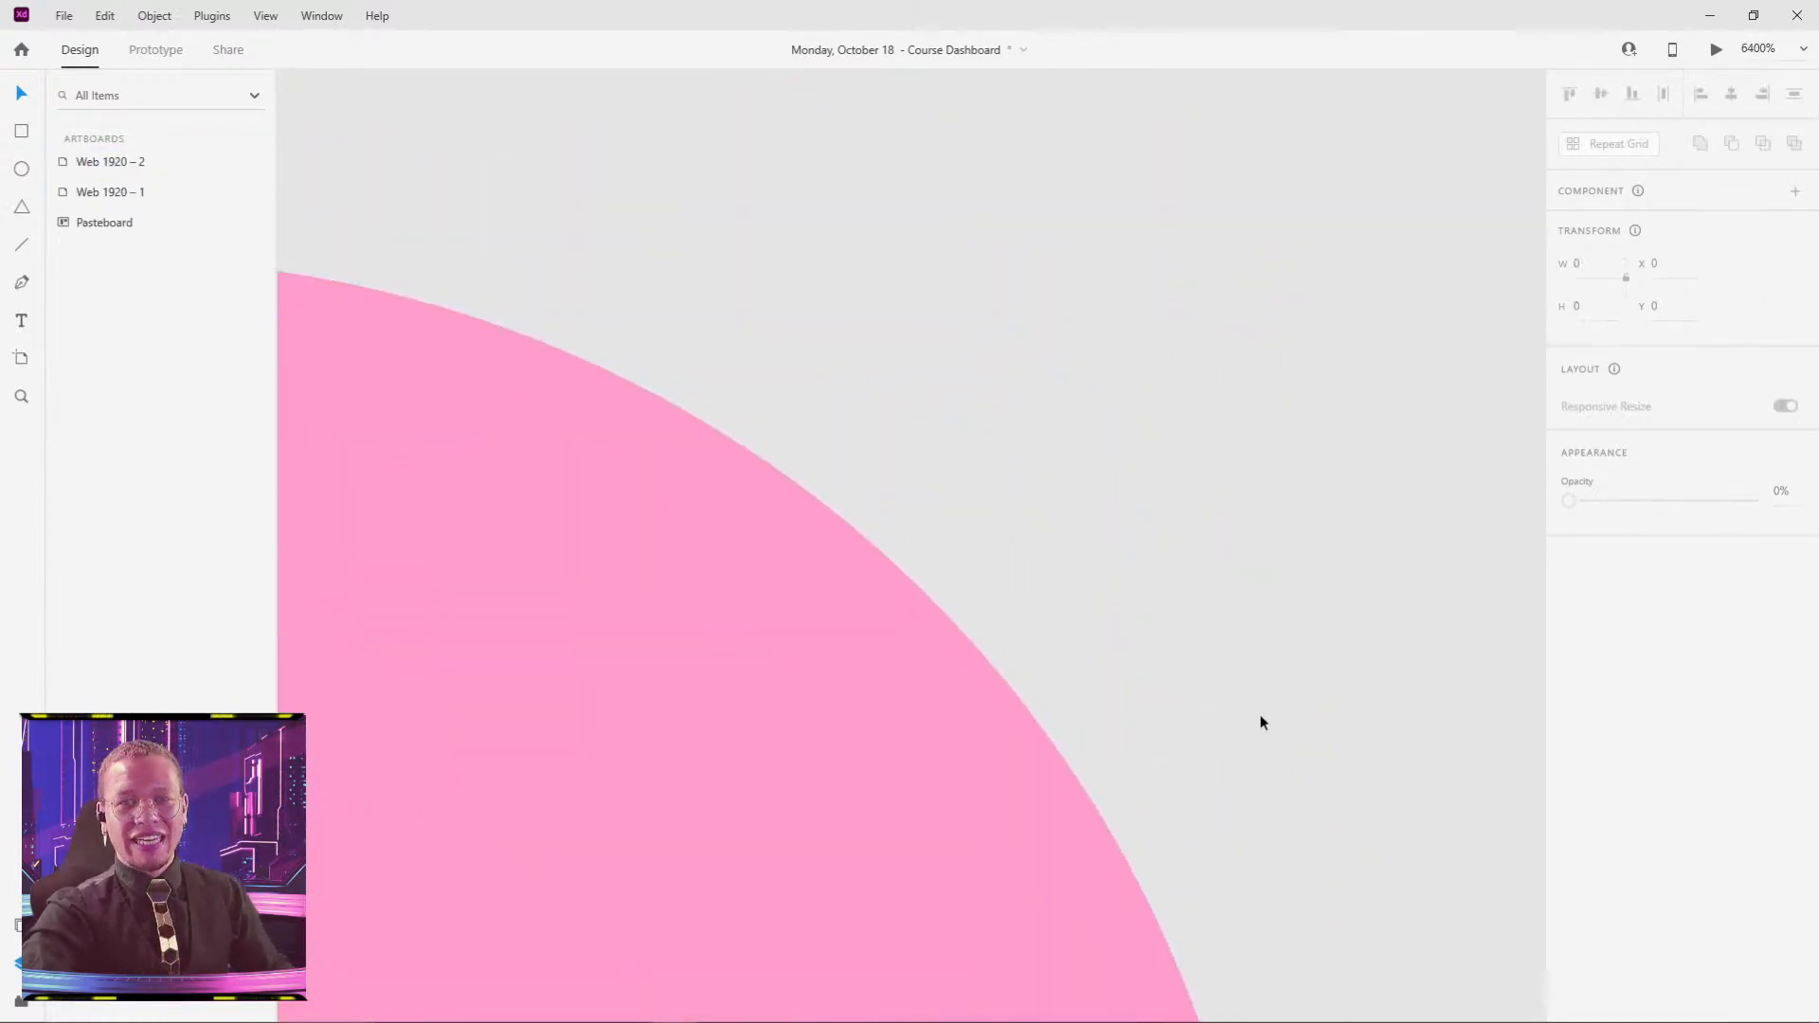
pyautogui.scroll(-15, 1260, 722)
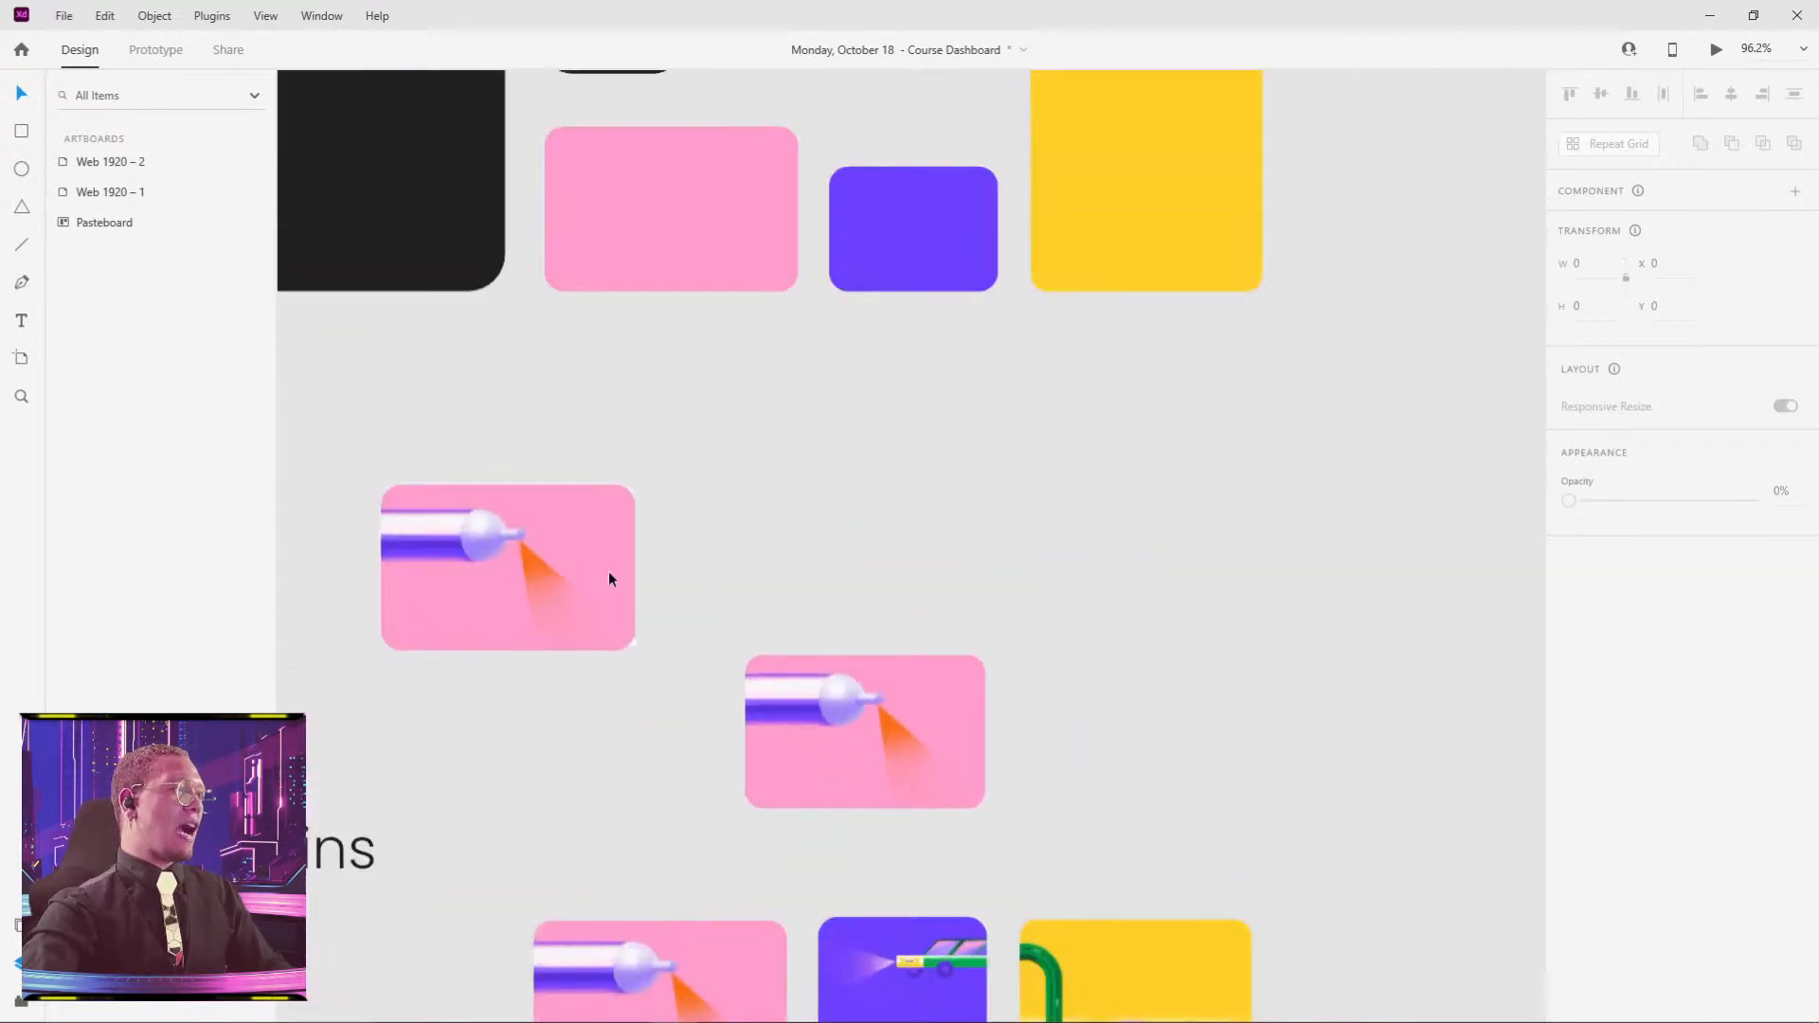
pyautogui.moveTo(610, 578); pyautogui.dragTo(1038, 580)
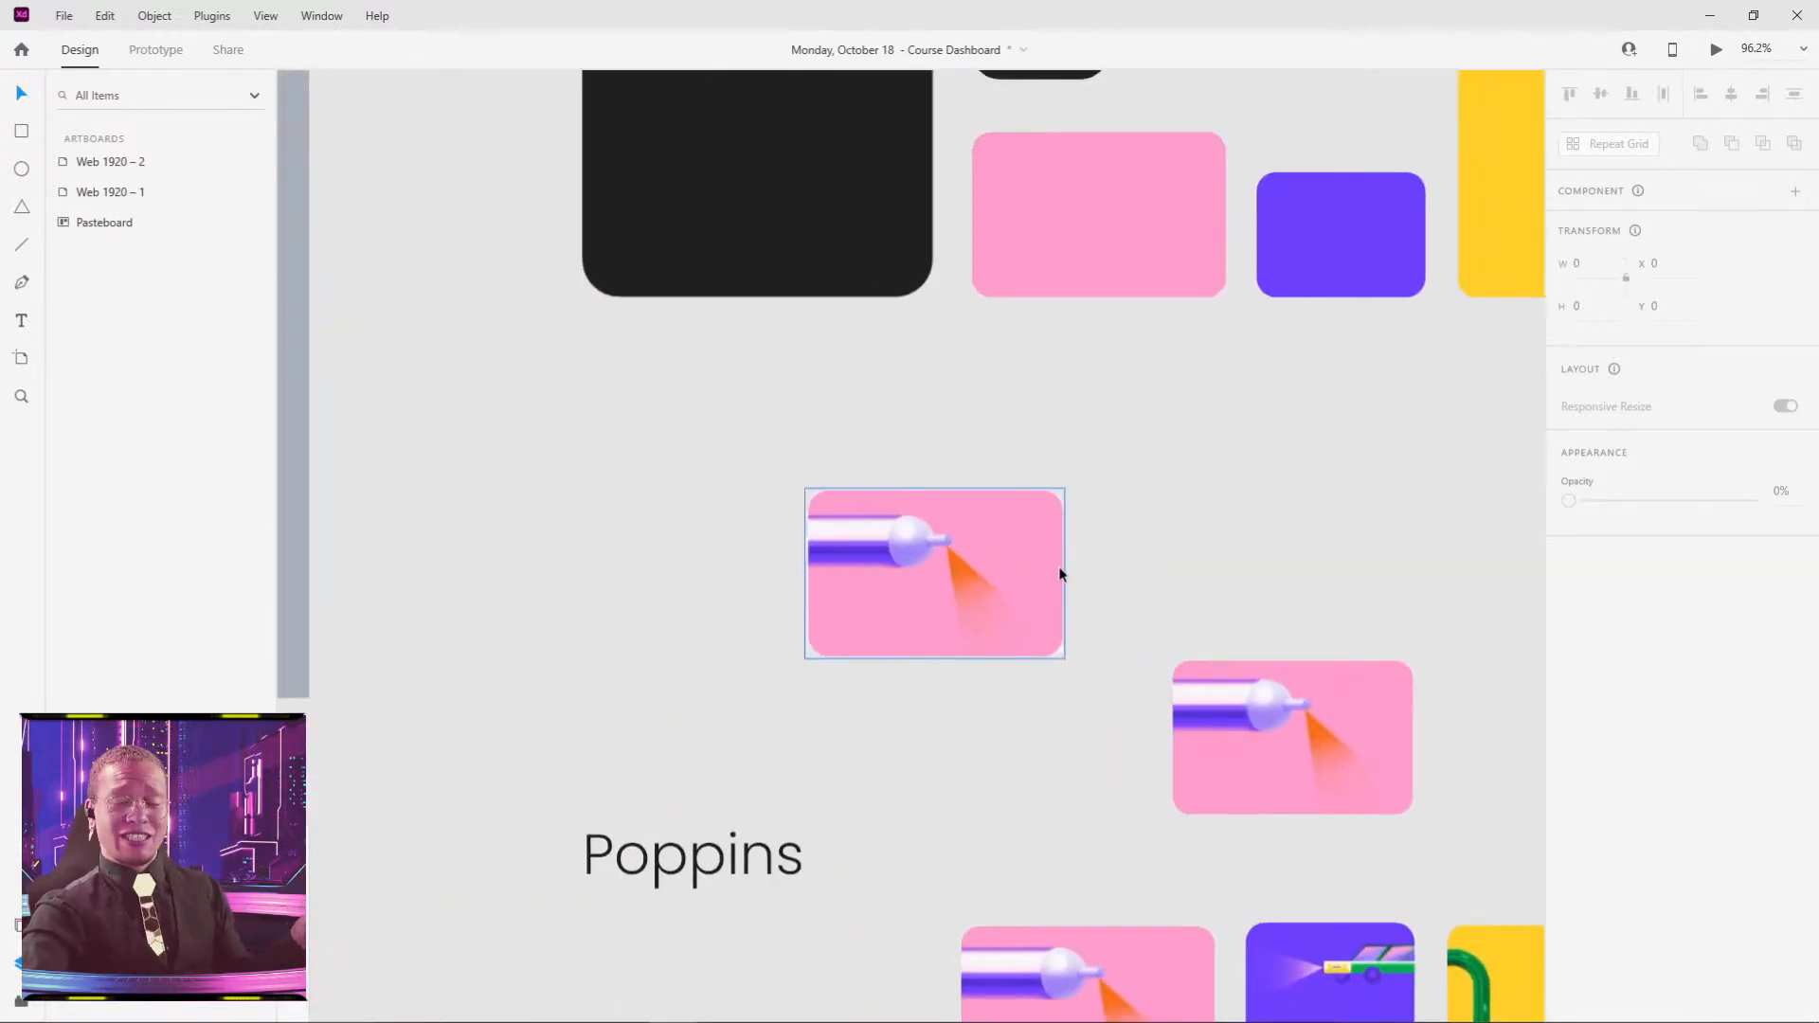
pyautogui.moveTo(943, 422); pyautogui.dragTo(1031, 484)
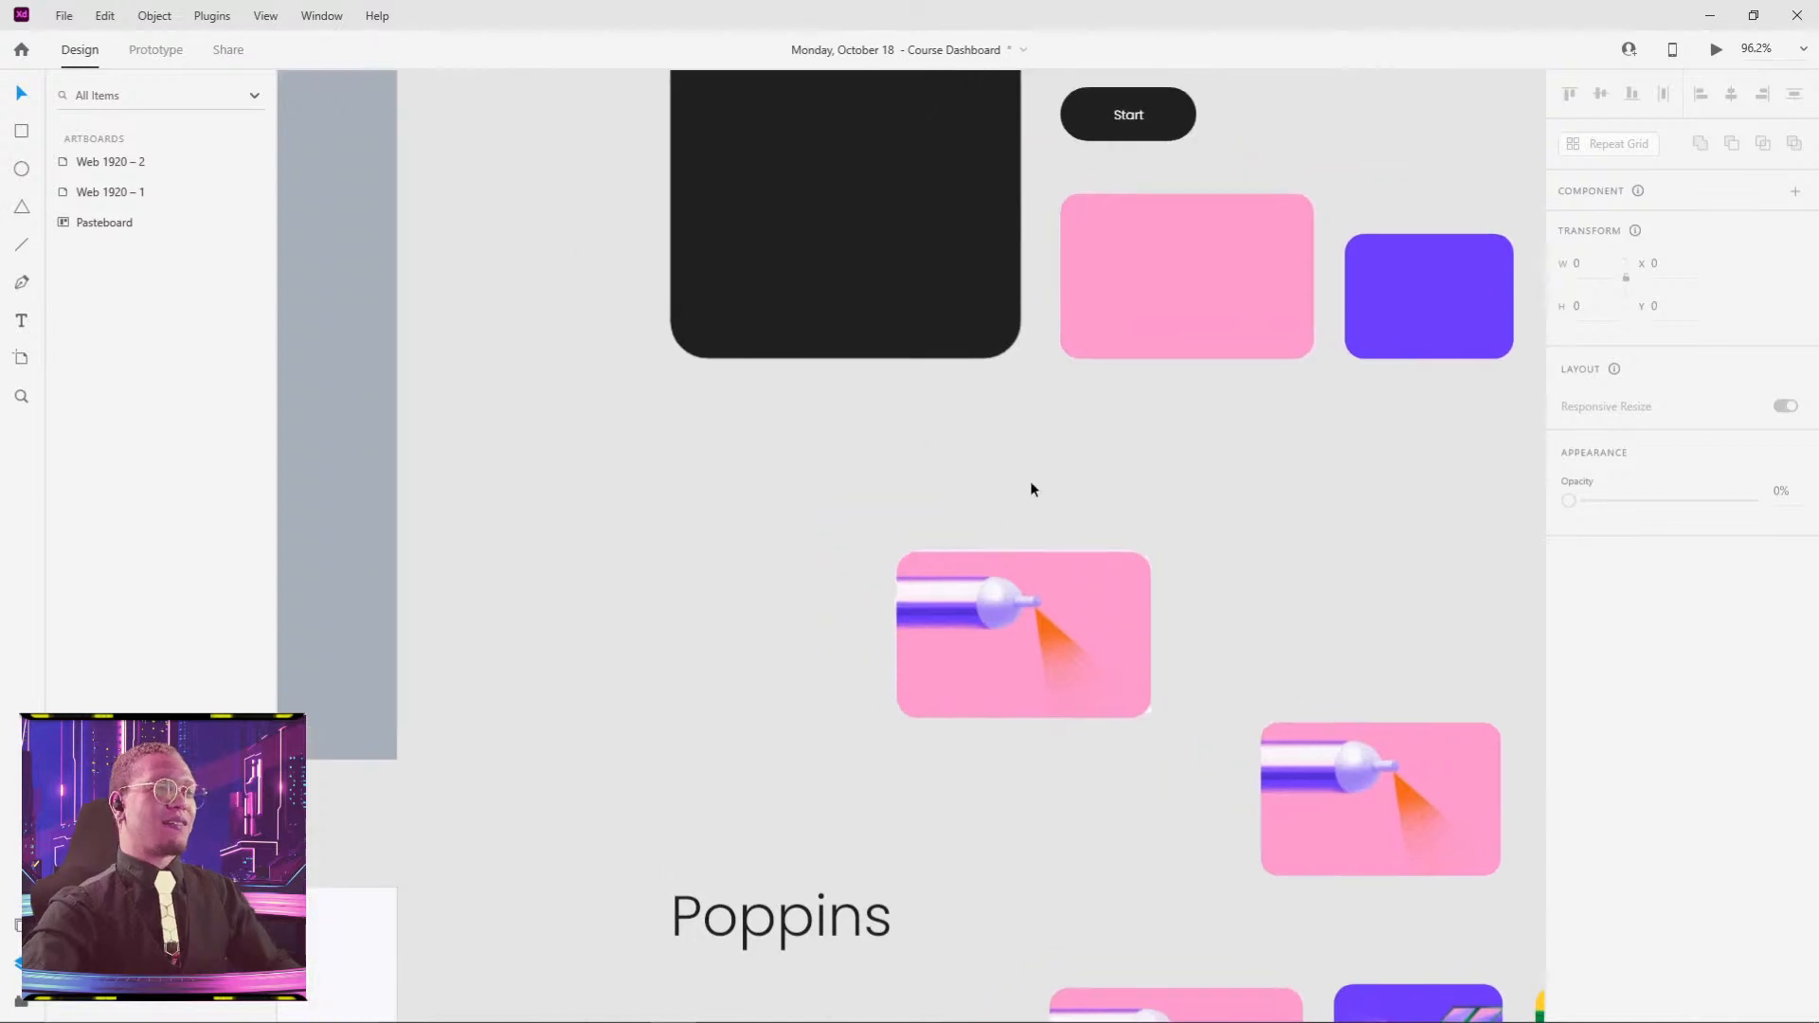
pyautogui.moveTo(869, 529); pyautogui.dragTo(1276, 593)
pyautogui.scroll(-5, 1048, 609)
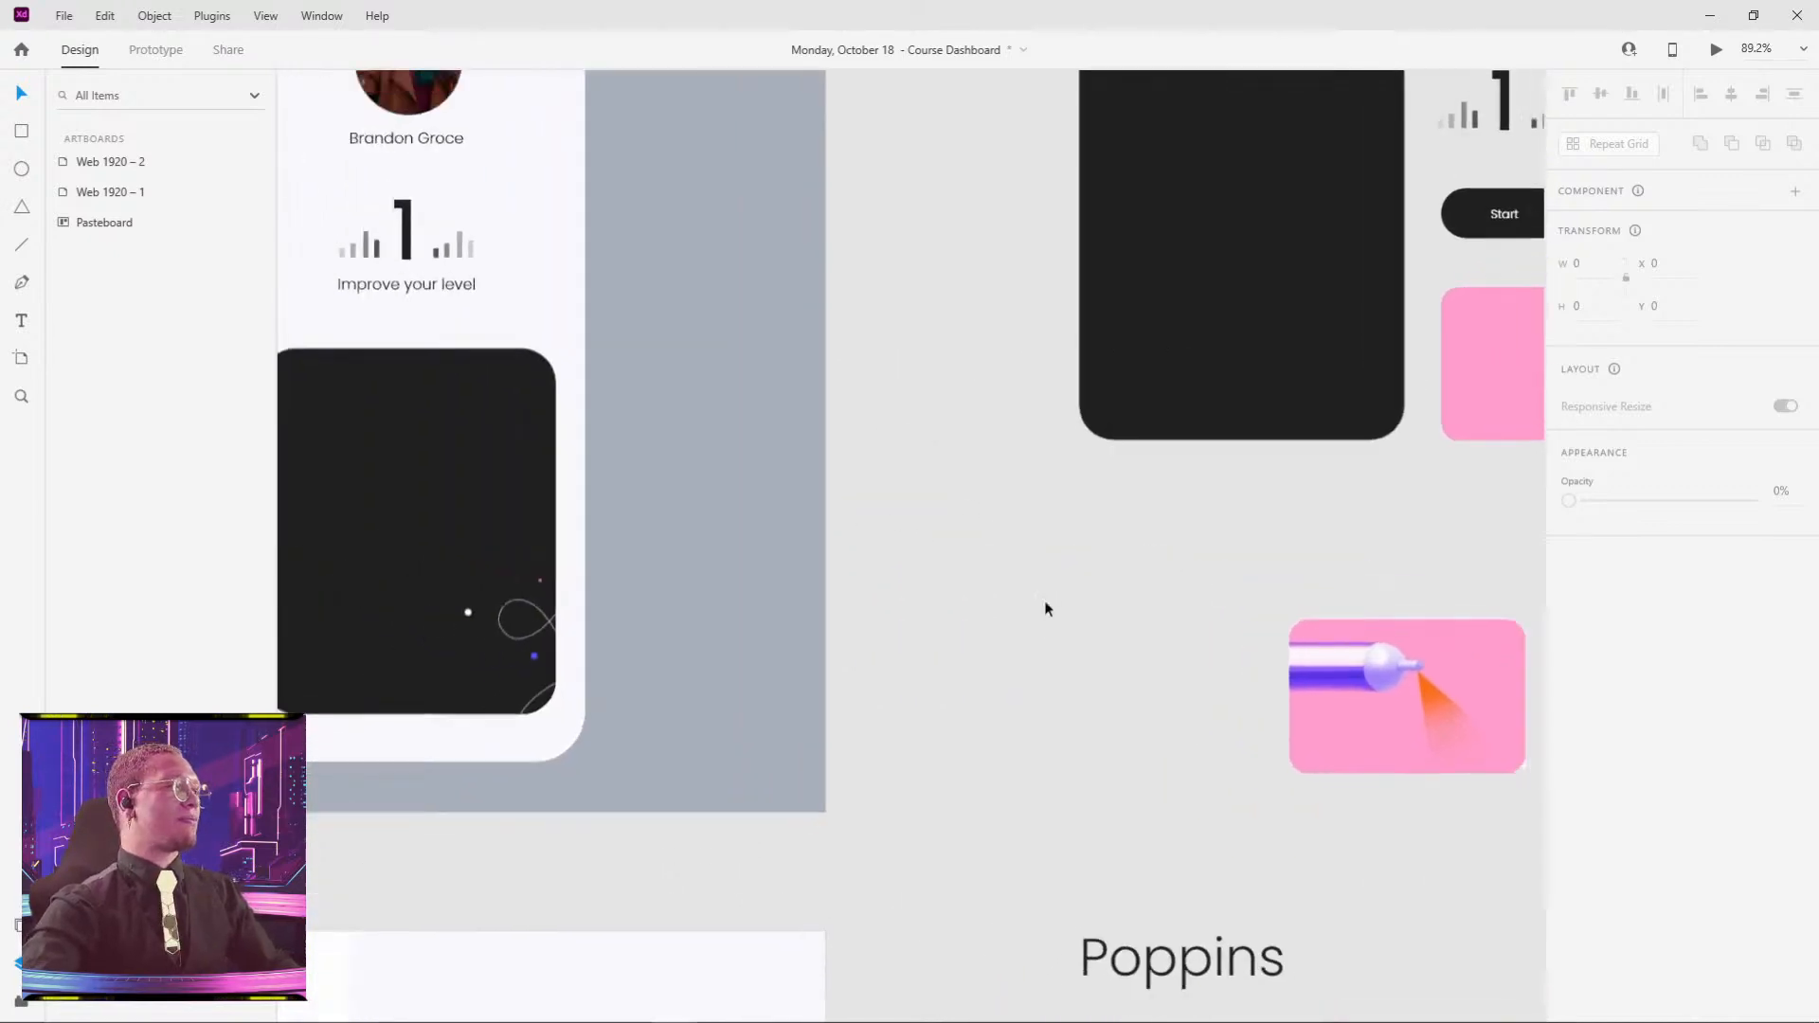
pyautogui.moveTo(840, 596); pyautogui.dragTo(1197, 603)
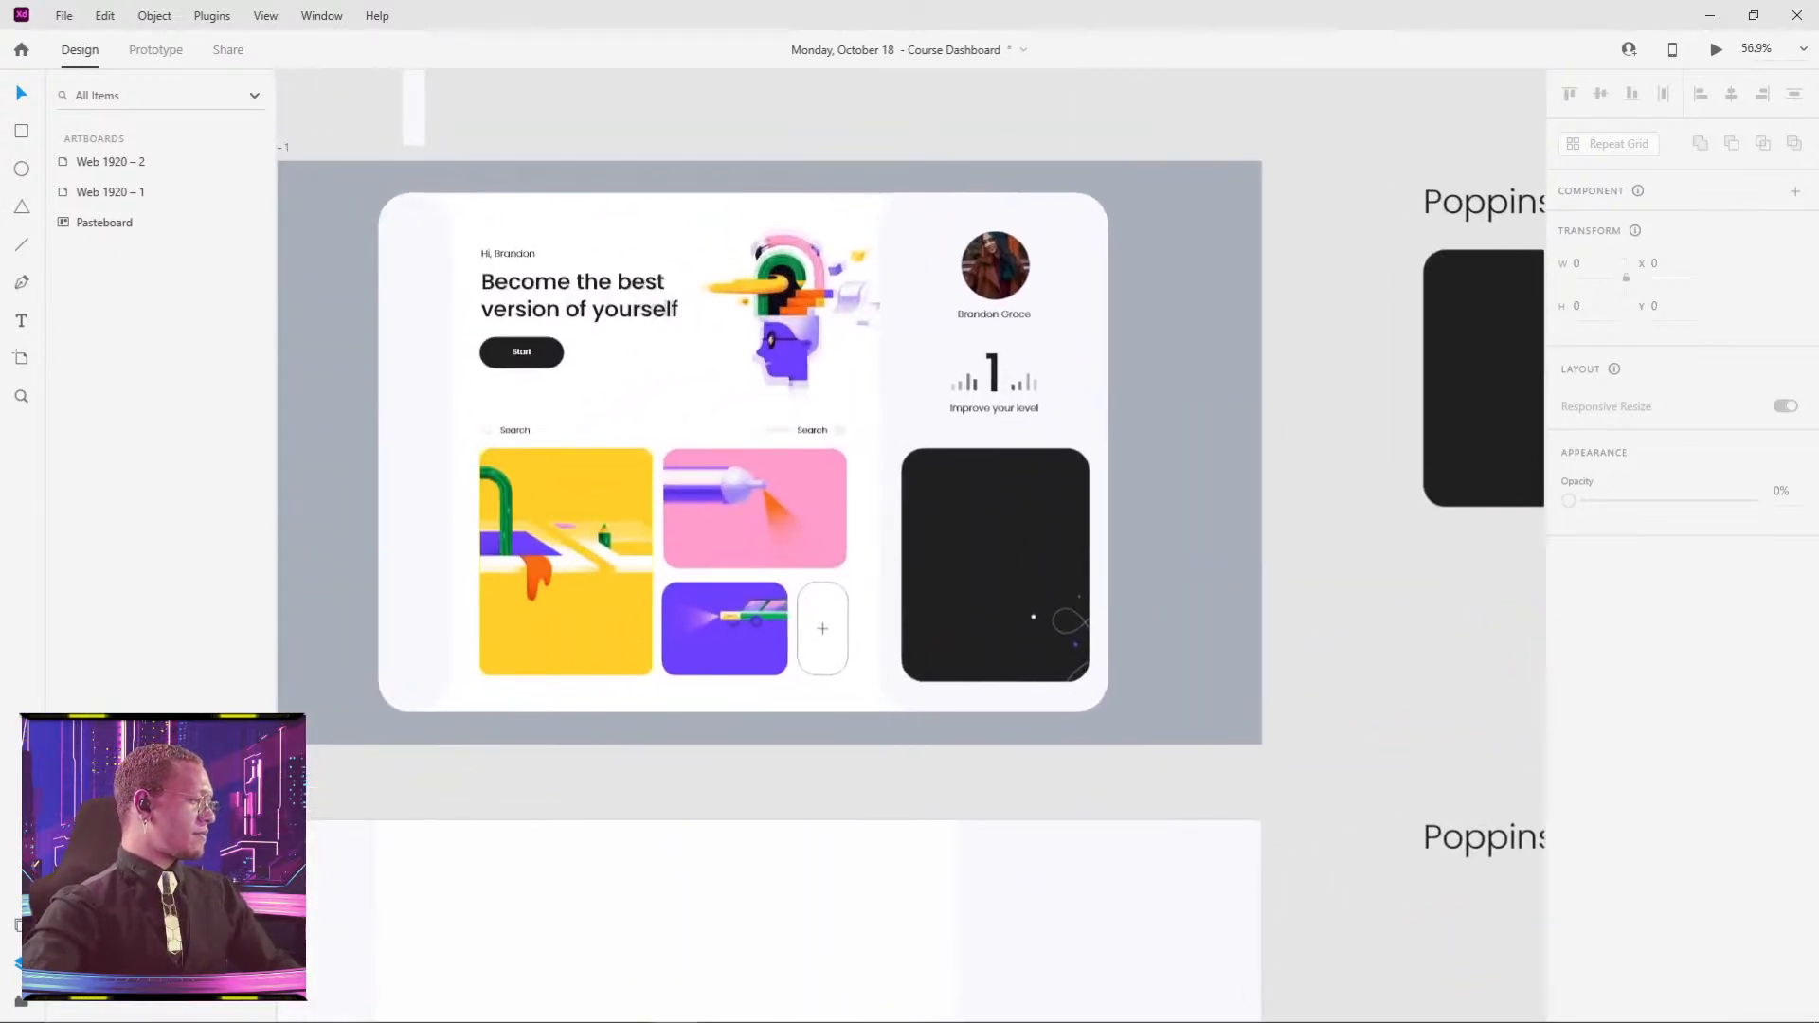
pyautogui.moveTo(748, 333); pyautogui.dragTo(986, 343)
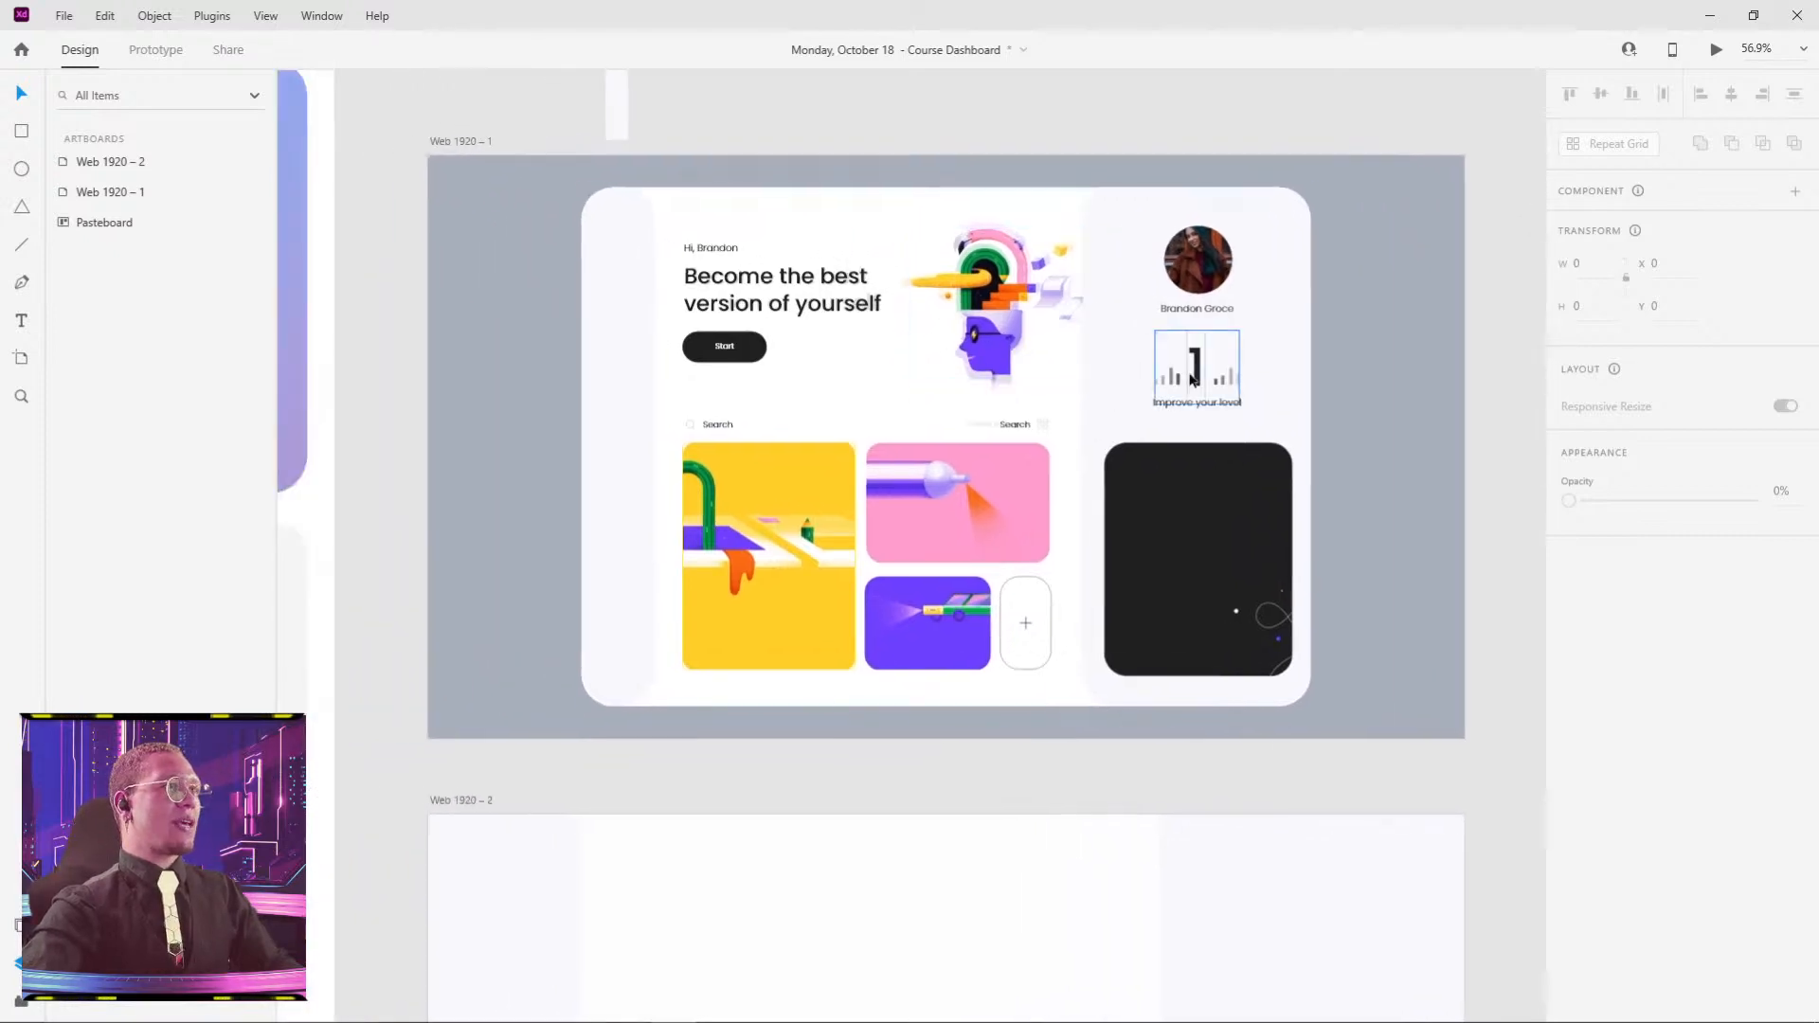
pyautogui.scroll(5, 1027, 625)
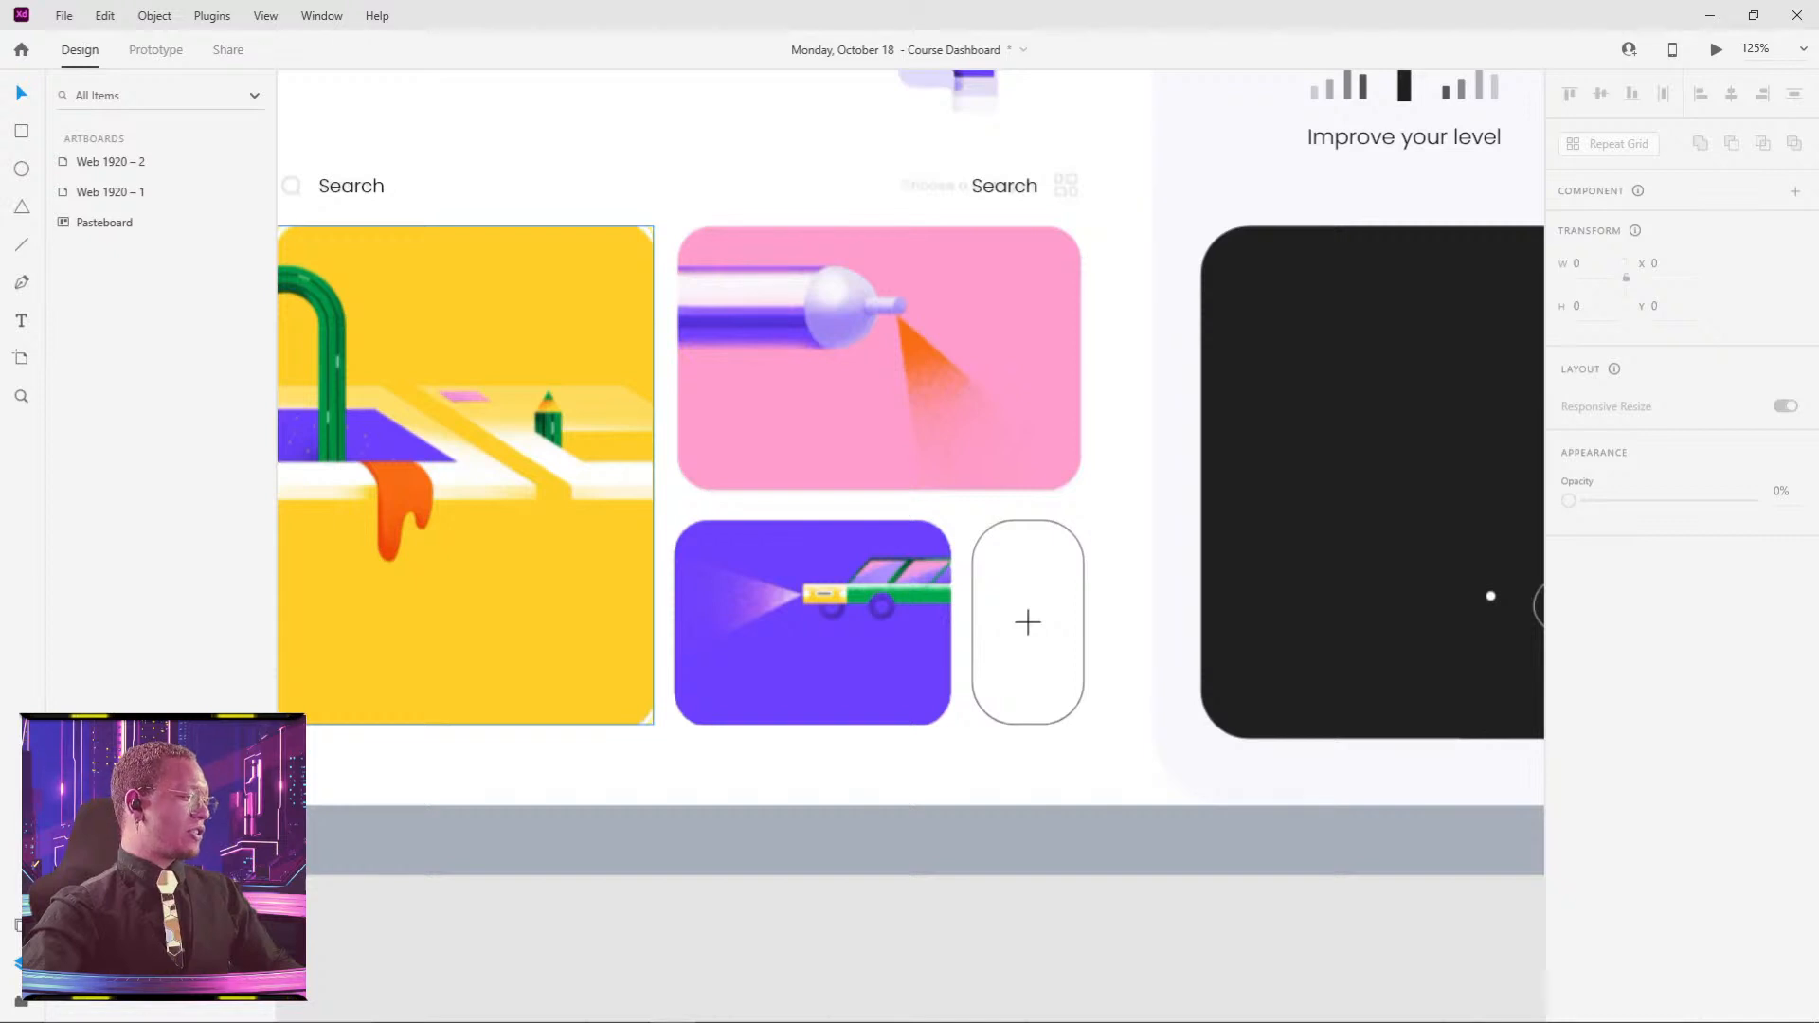
pyautogui.scroll(-4, 680, 260)
pyautogui.moveTo(680, 260); pyautogui.dragTo(821, 563)
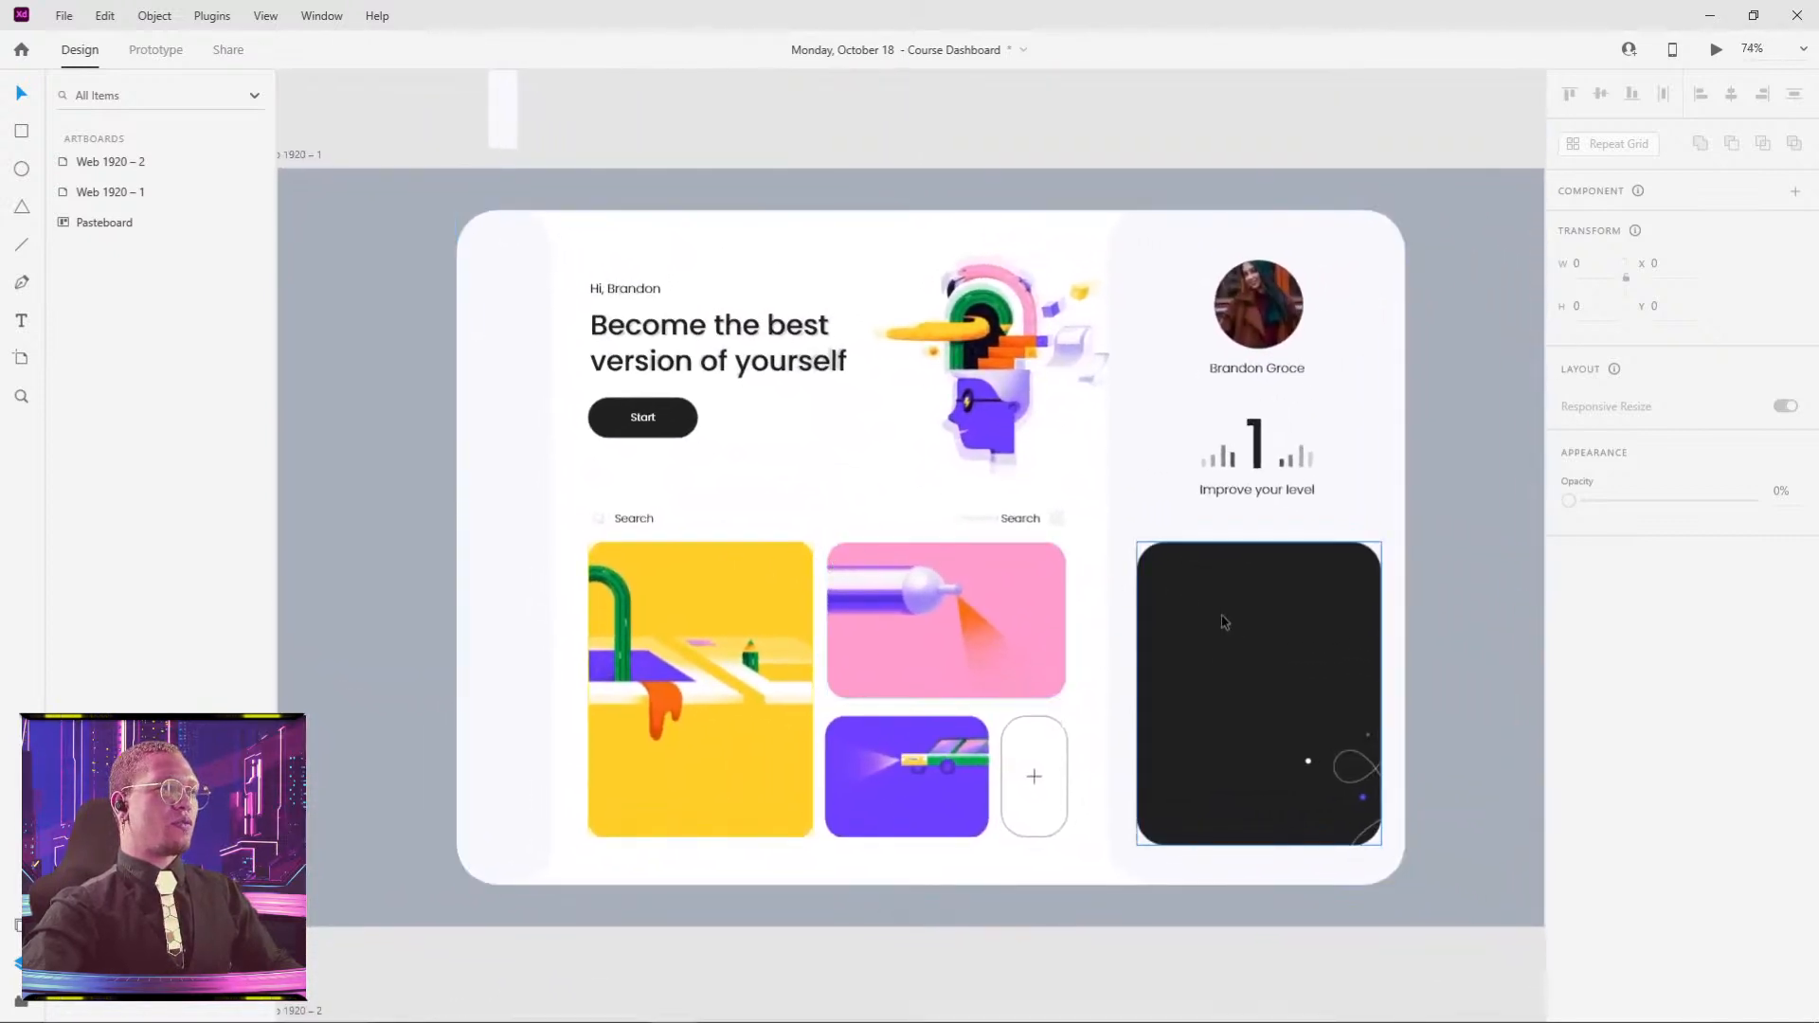
pyautogui.moveTo(642, 276); pyautogui.dragTo(1073, 101)
pyautogui.scroll(-6, 774, 580)
pyautogui.scroll(6, 446, 544)
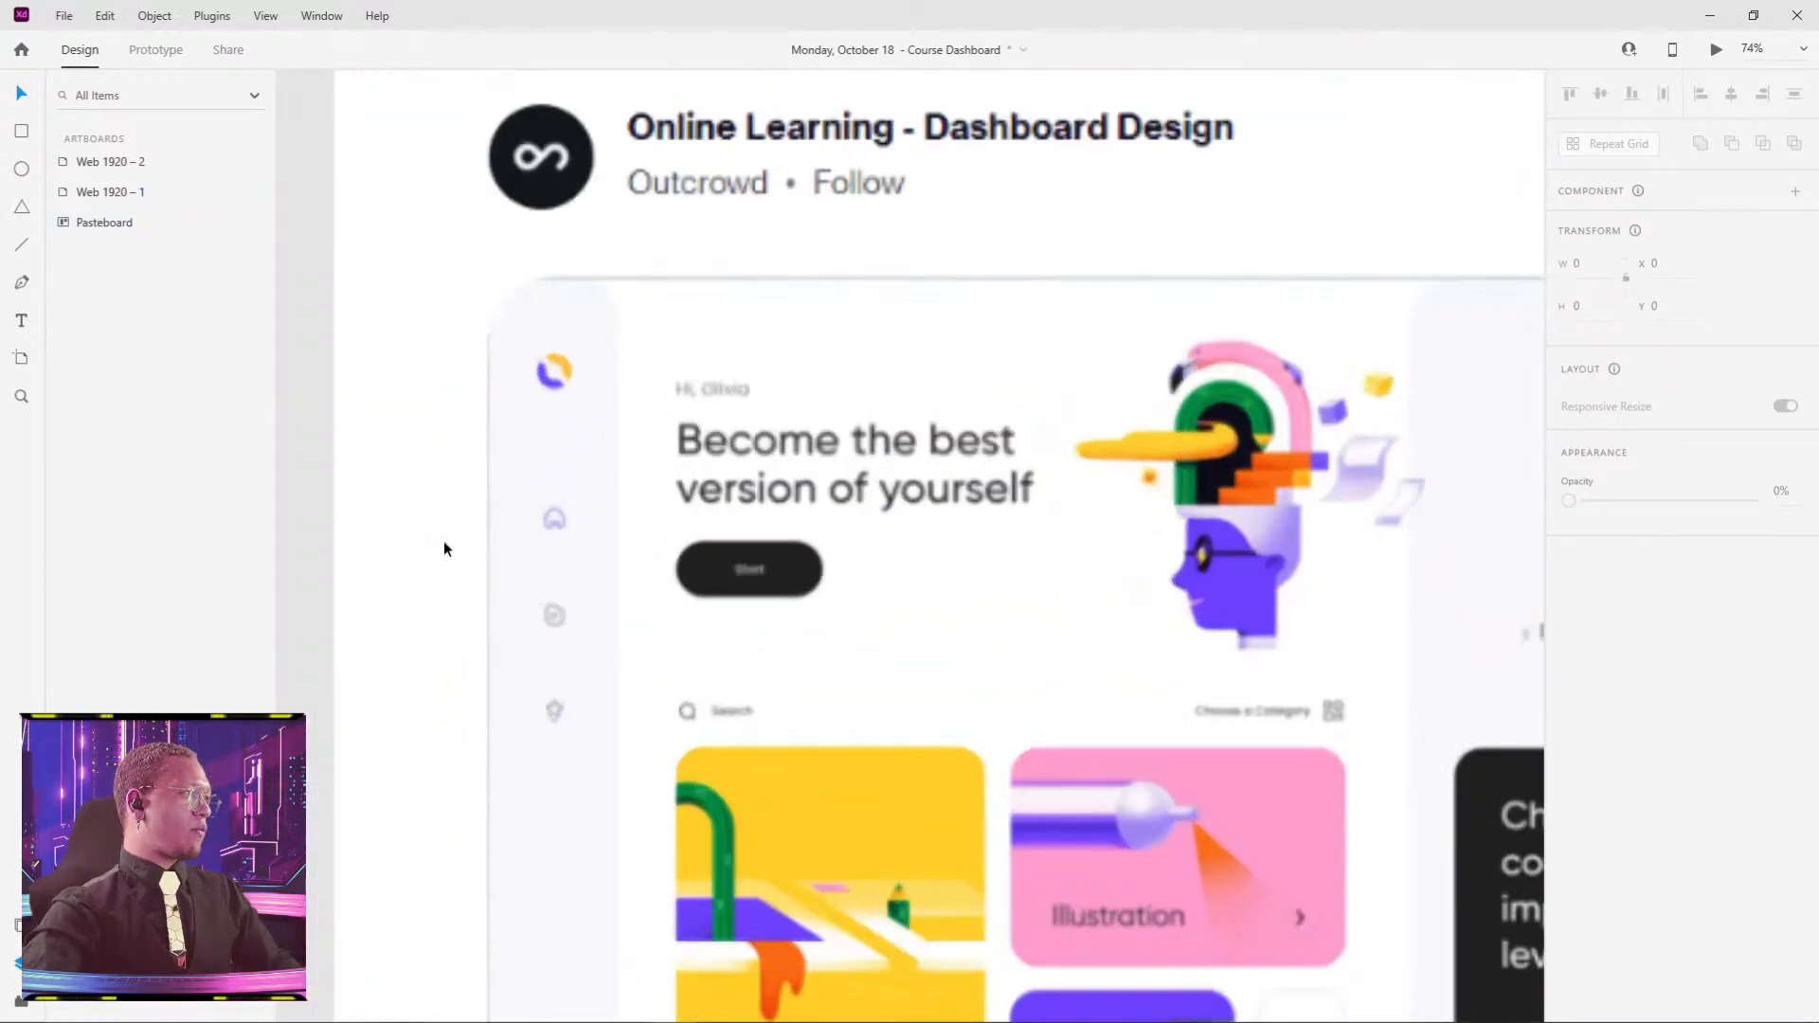
# - Search 'home' in Icons 4 Design and insert the Feather home icon
pyautogui.click(24, 998)
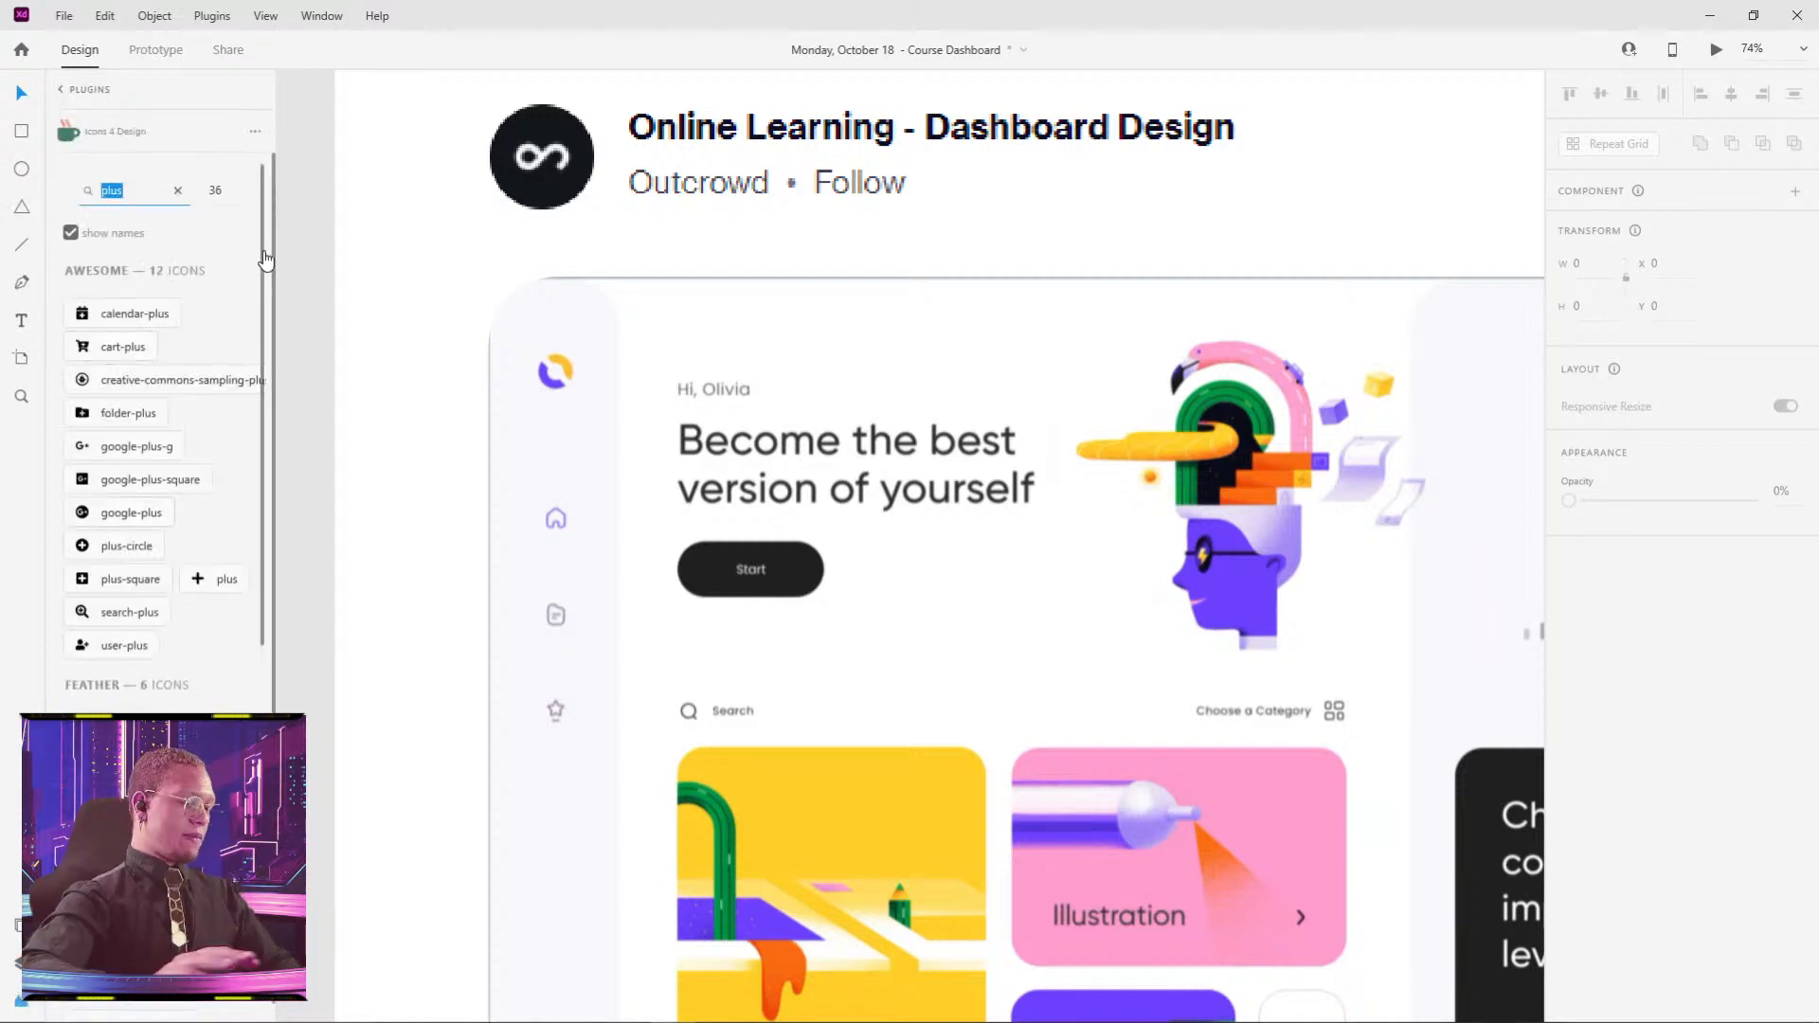
pyautogui.write('home')
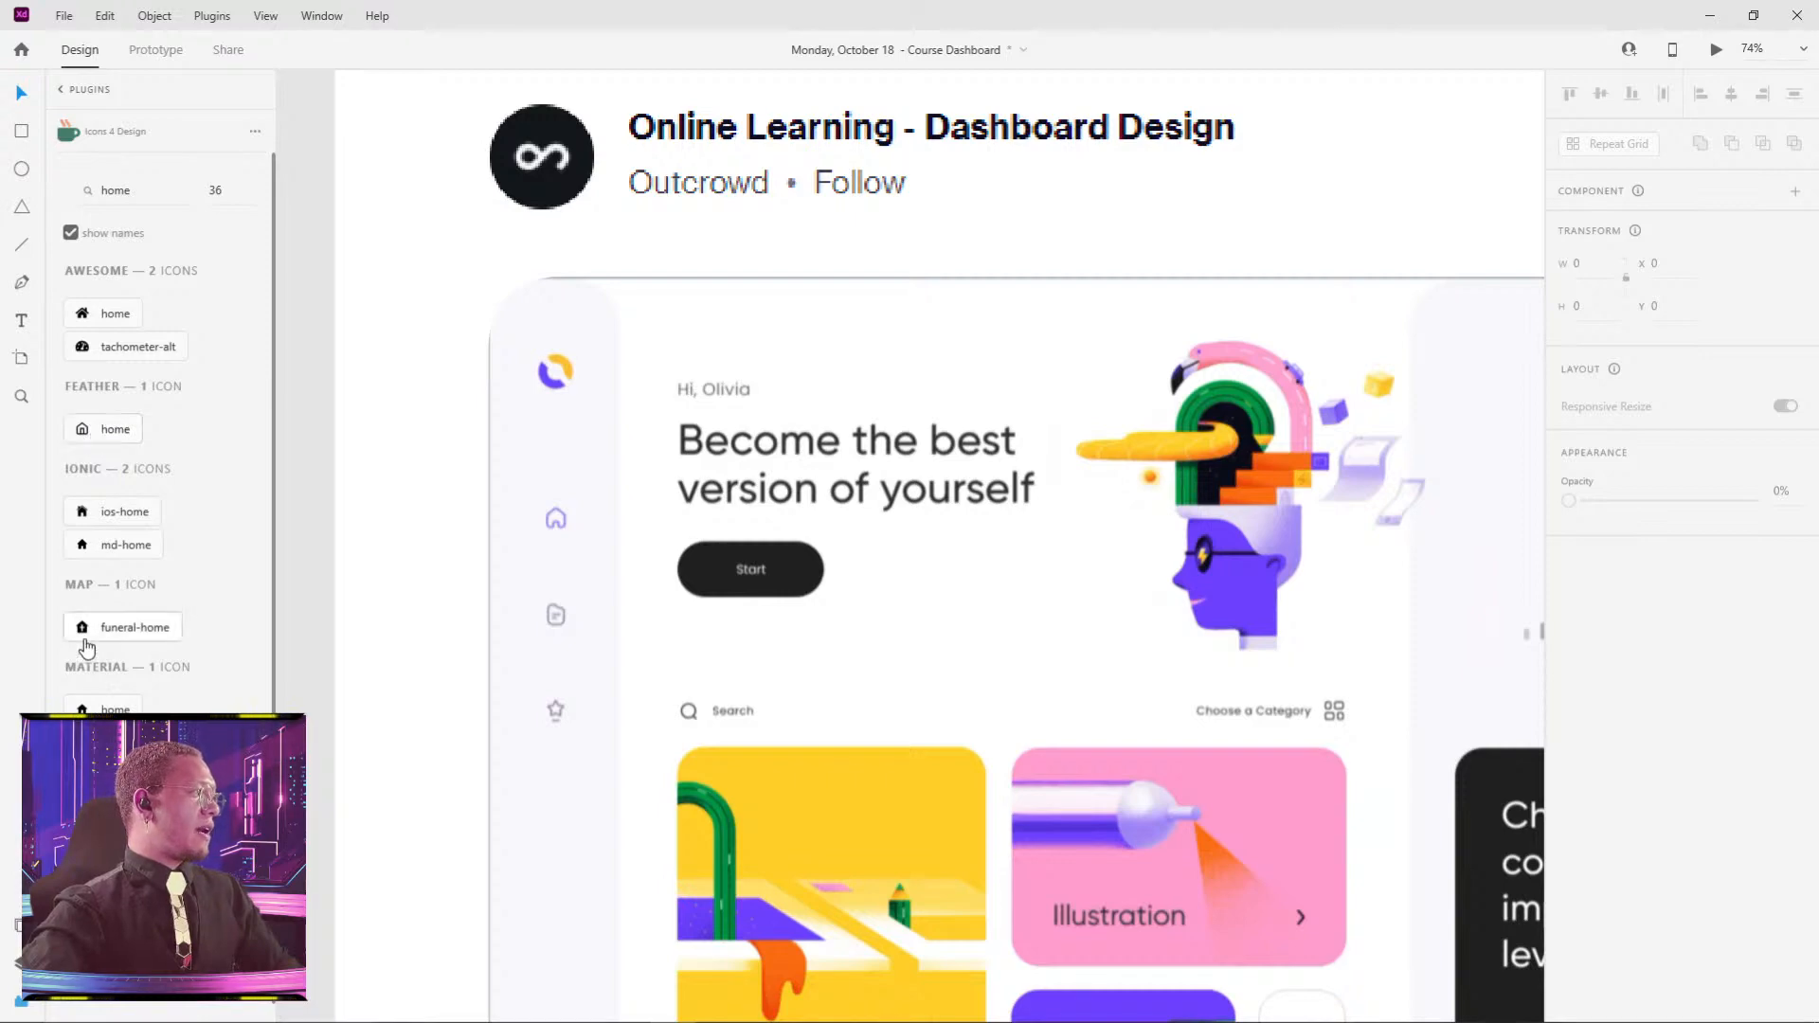
pyautogui.click(105, 434)
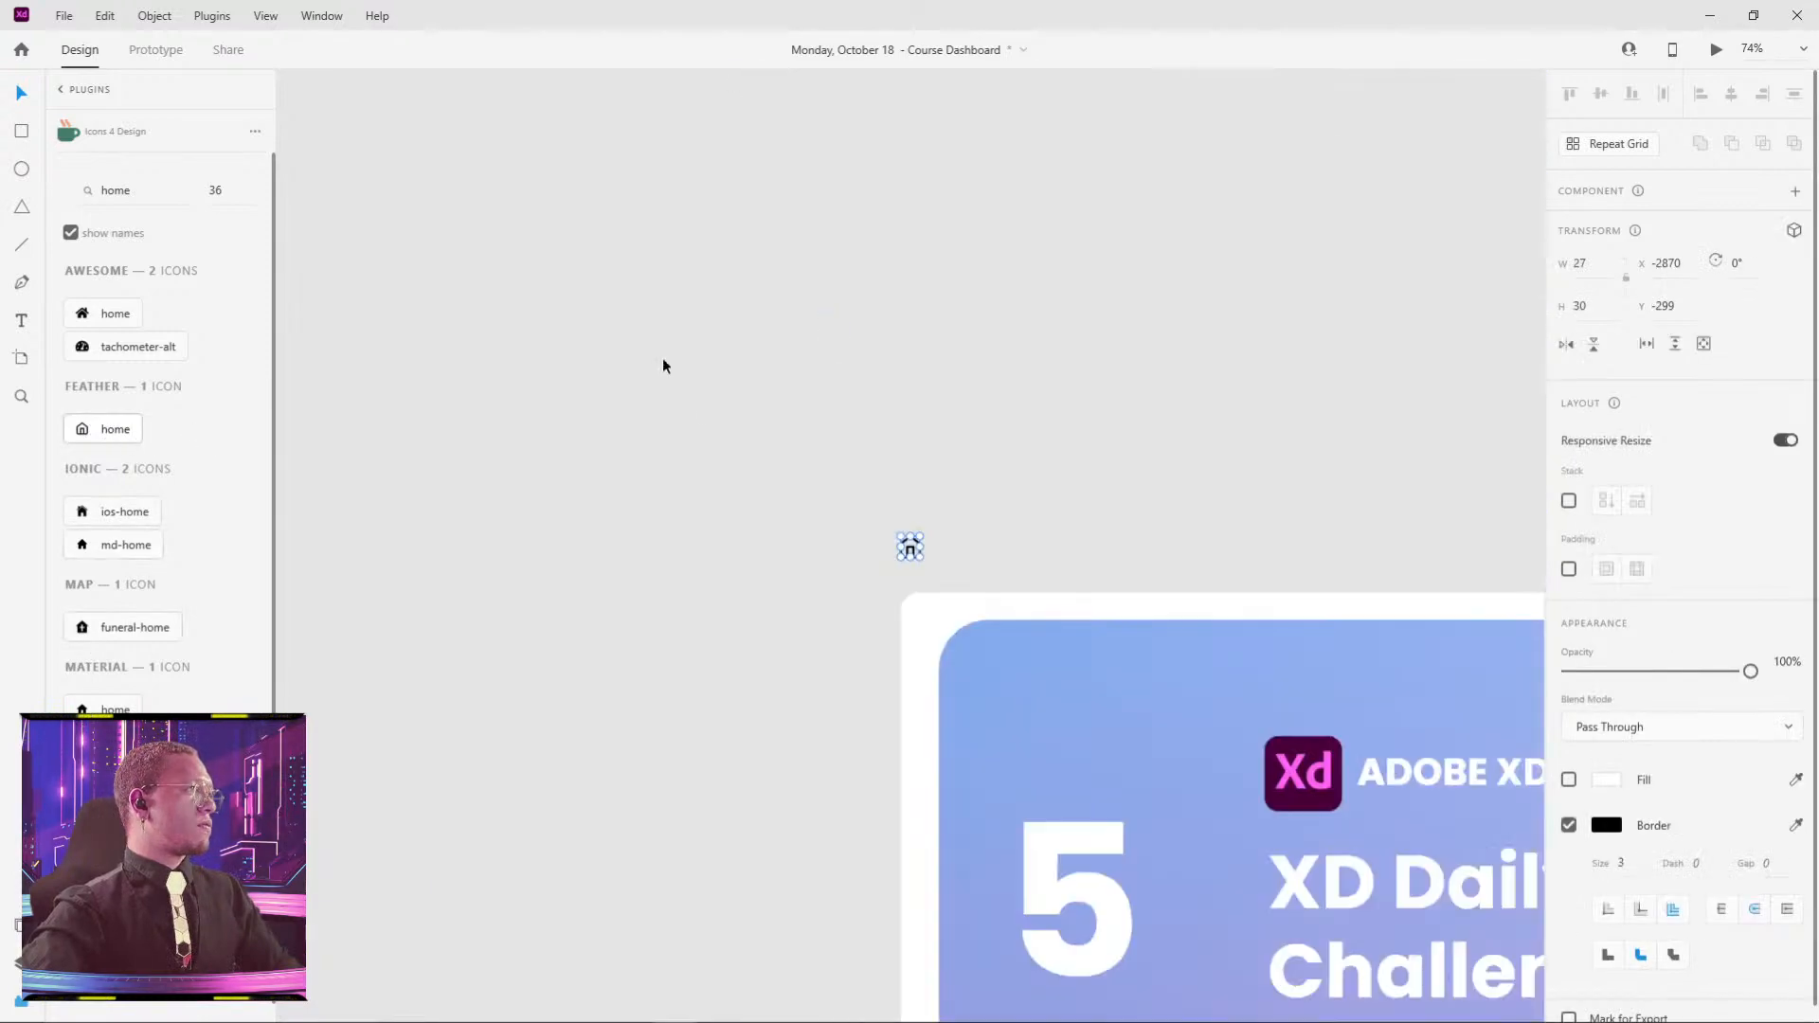
pyautogui.moveTo(906, 735); pyautogui.dragTo(766, 121)
pyautogui.moveTo(983, 946); pyautogui.dragTo(872, 134)
pyautogui.moveTo(988, 548); pyautogui.dragTo(927, 98)
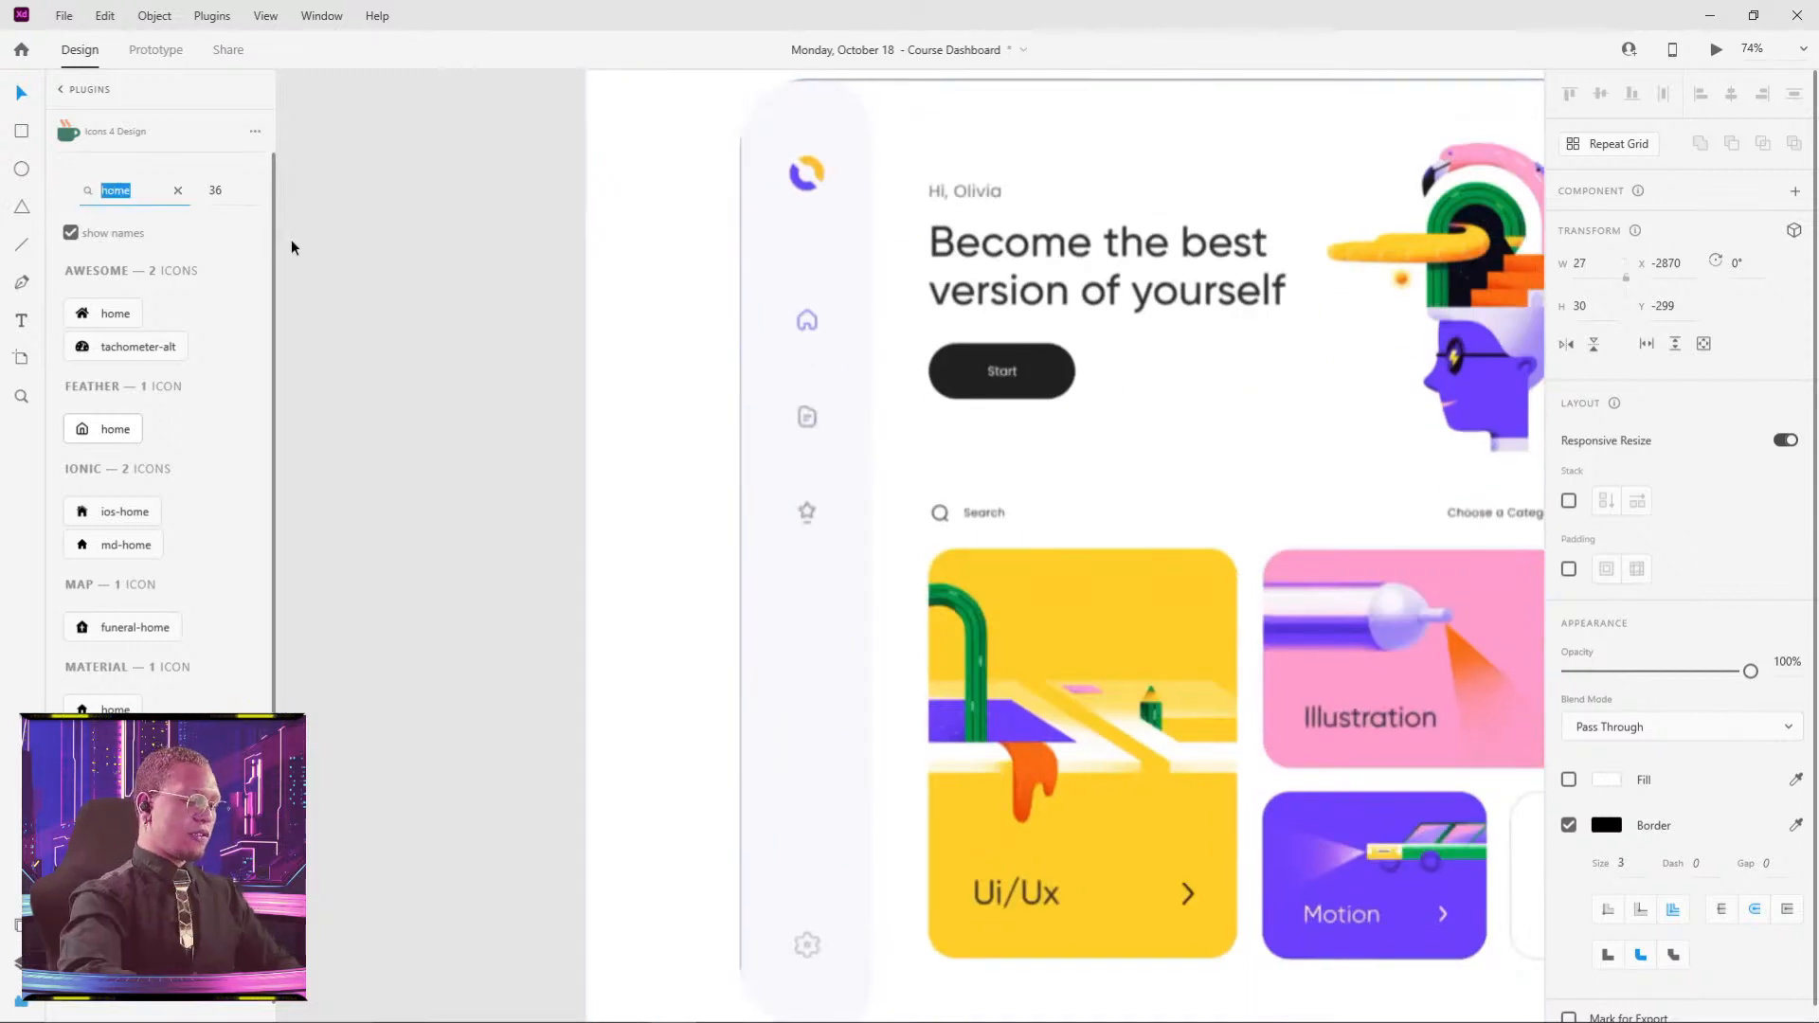
# - Search 'paper' and insert the md-paper newspaper icon
pyautogui.write('paper')
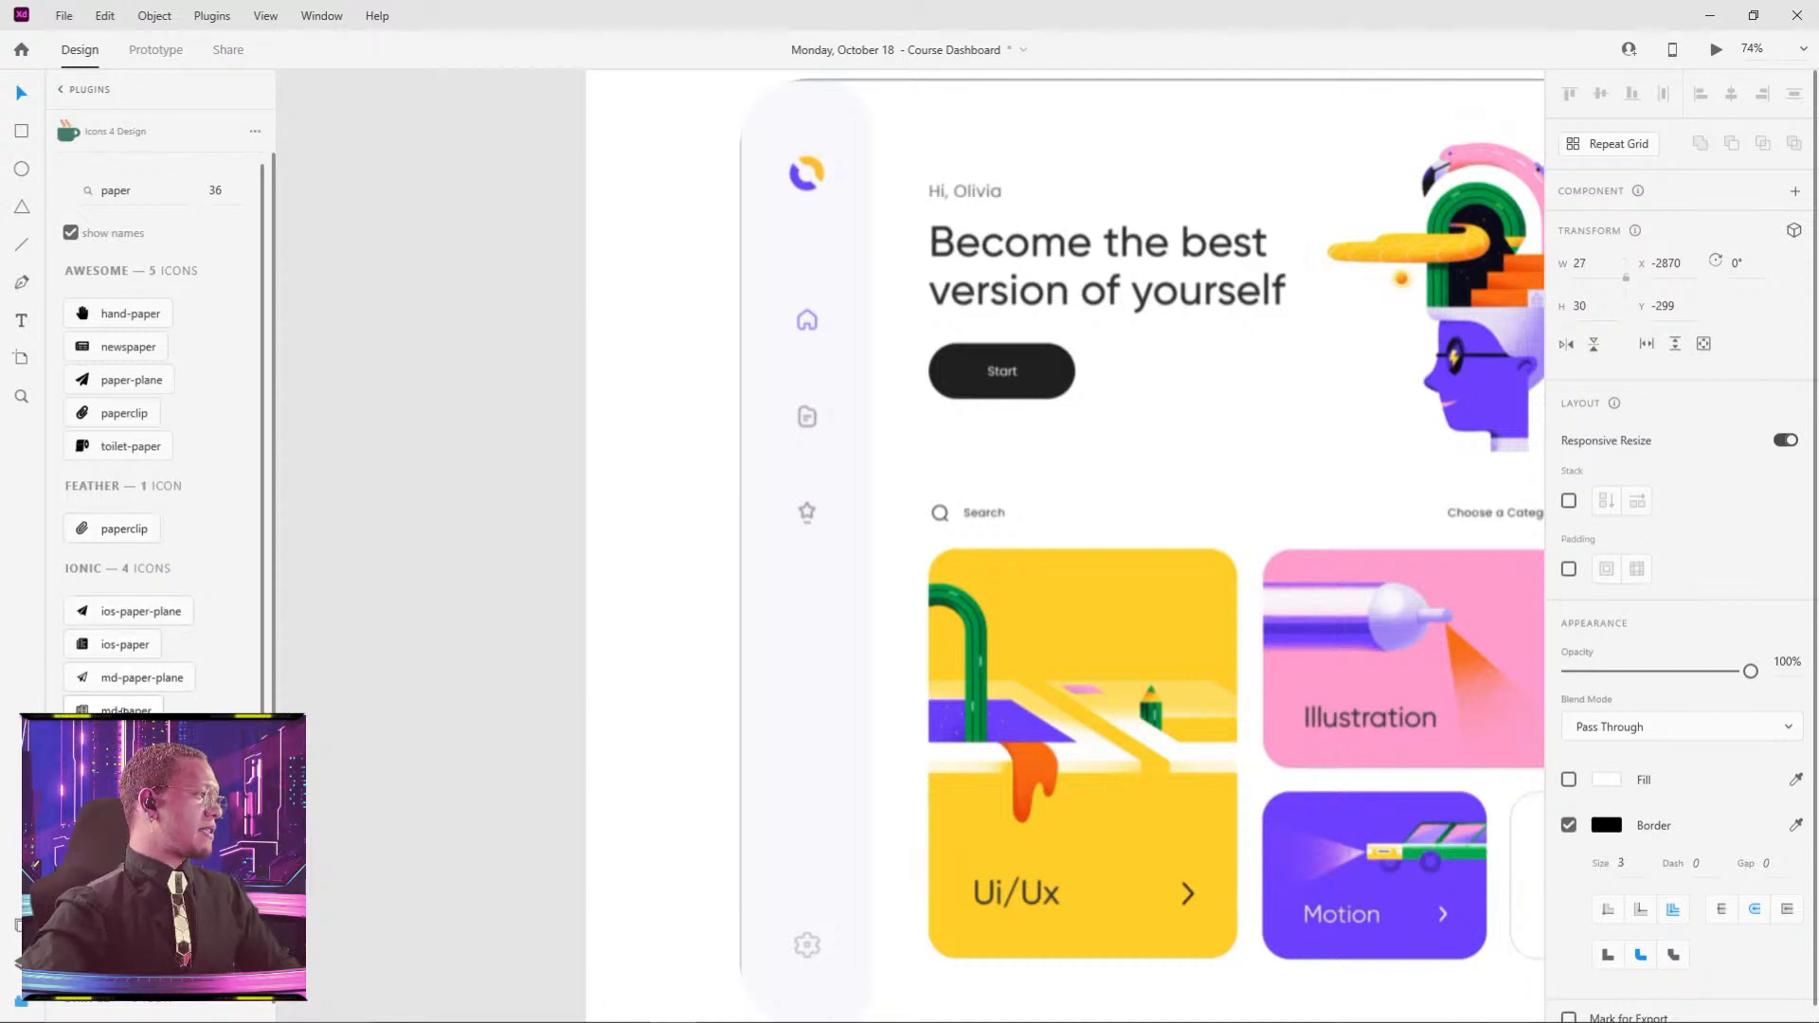
pyautogui.scroll(-3, 123, 711)
pyautogui.scroll(2, 122, 710)
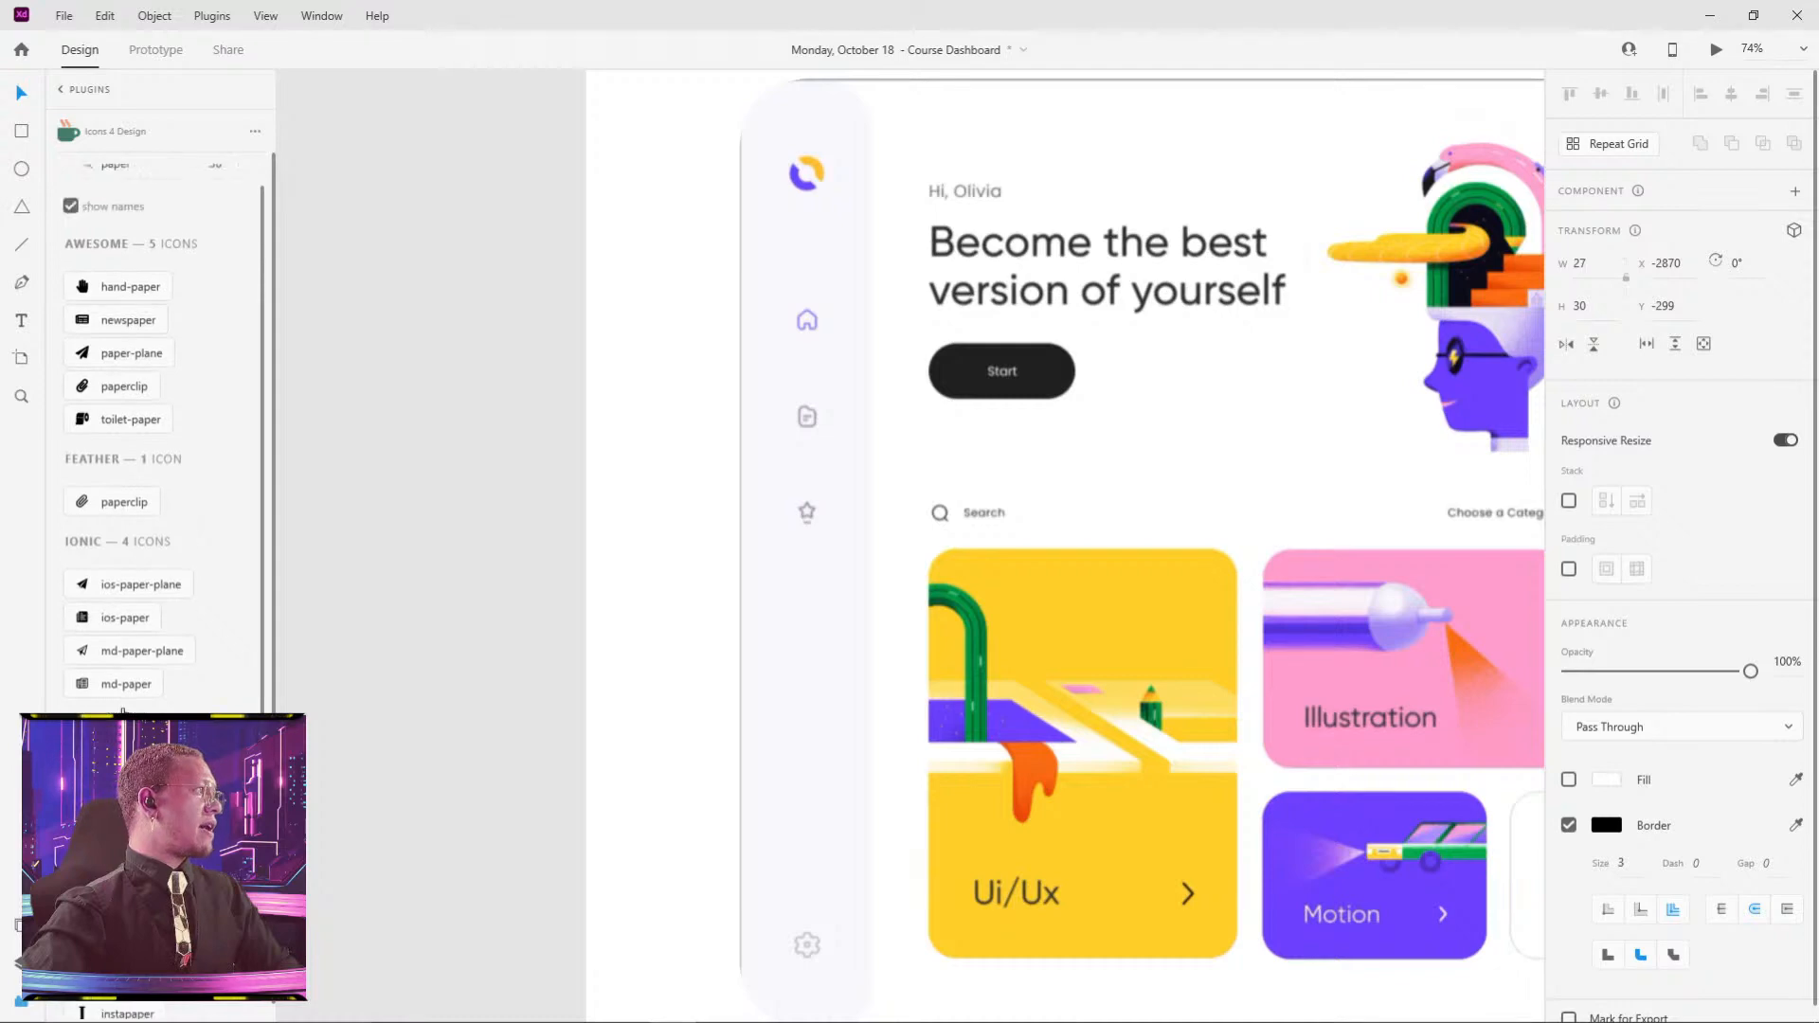
pyautogui.scroll(1, 113, 701)
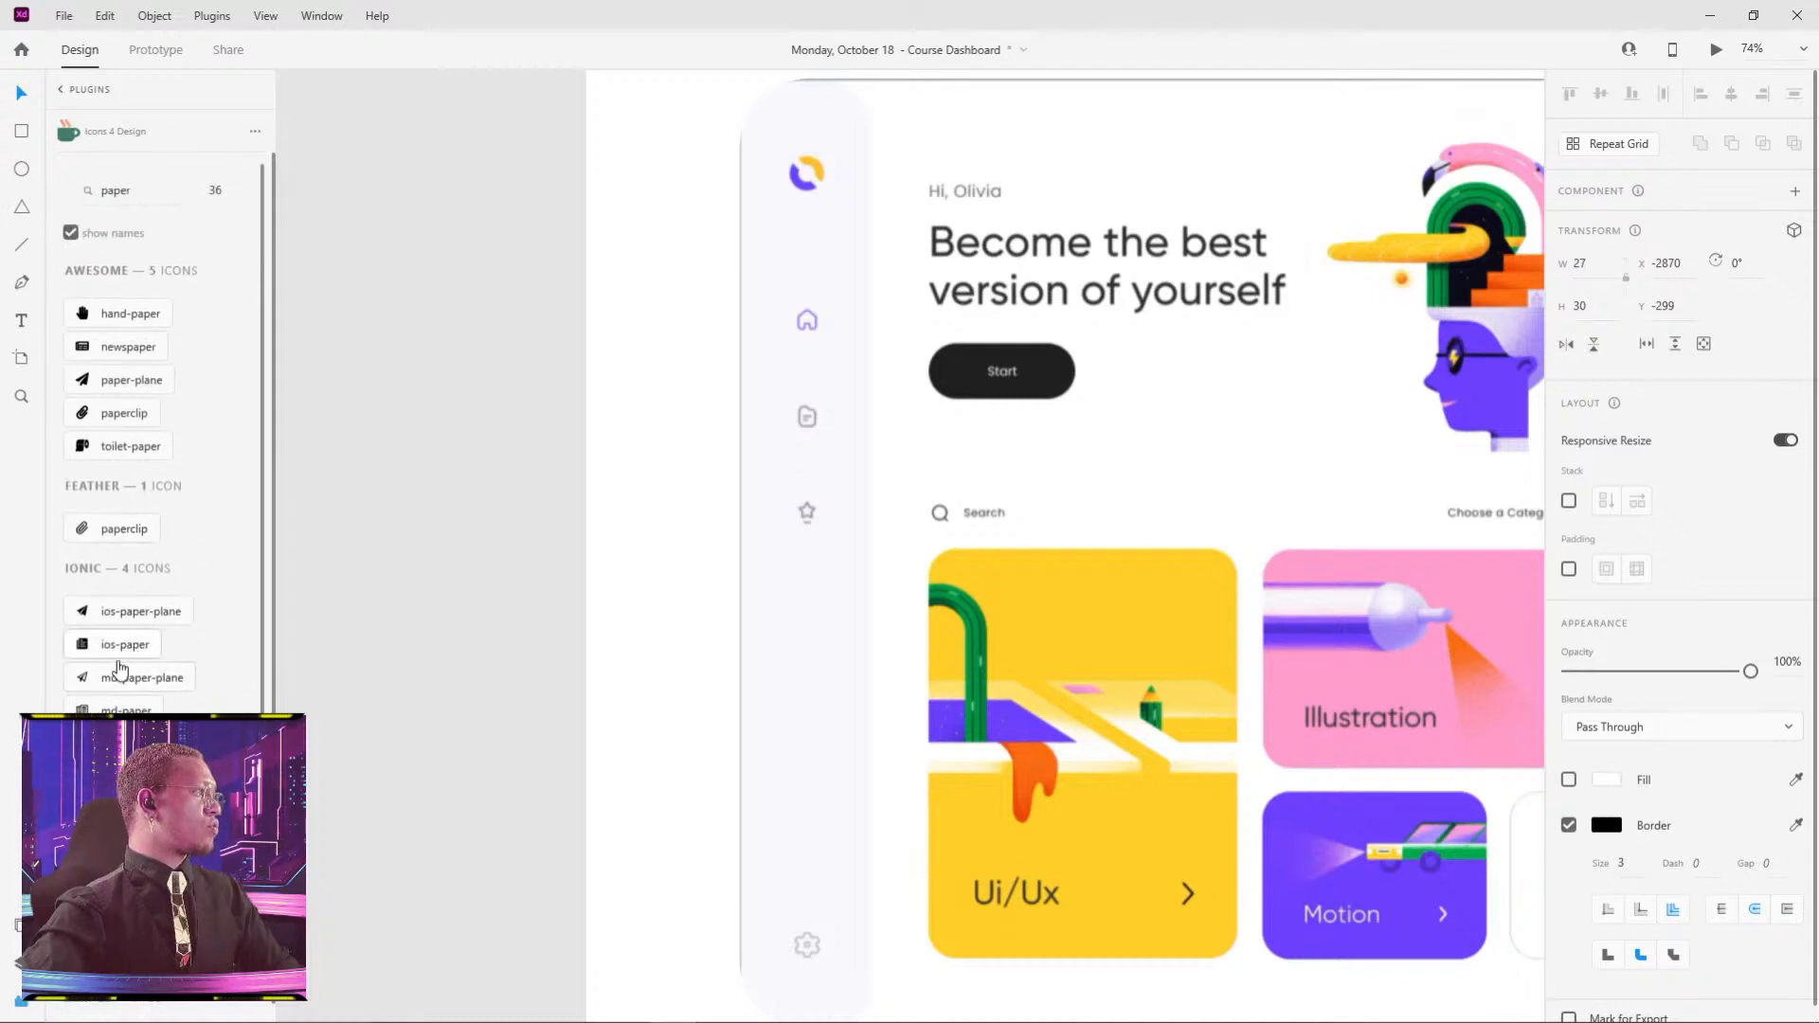
pyautogui.click(123, 711)
pyautogui.click(686, 578)
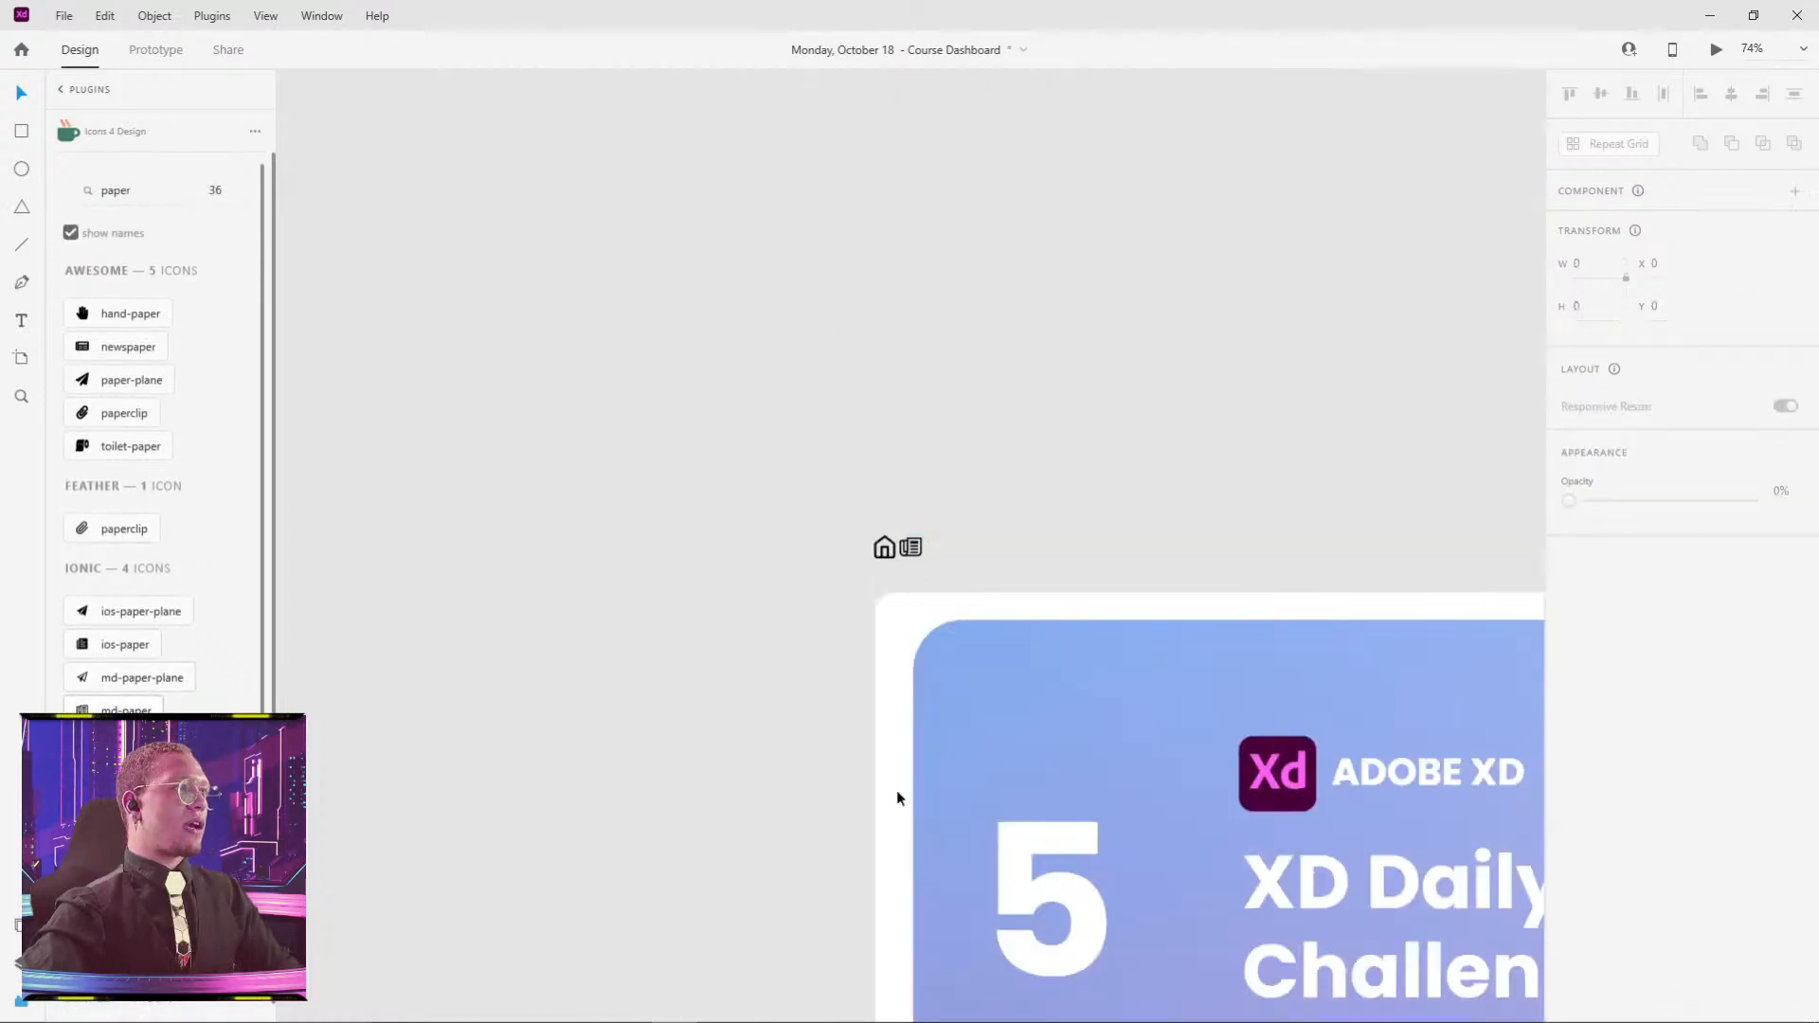
# - Search 'star', insert the Feather star icon and place it beside the newspaper icon
pyautogui.scroll(-6, 960, 540)
pyautogui.scroll(-10, 960, 540)
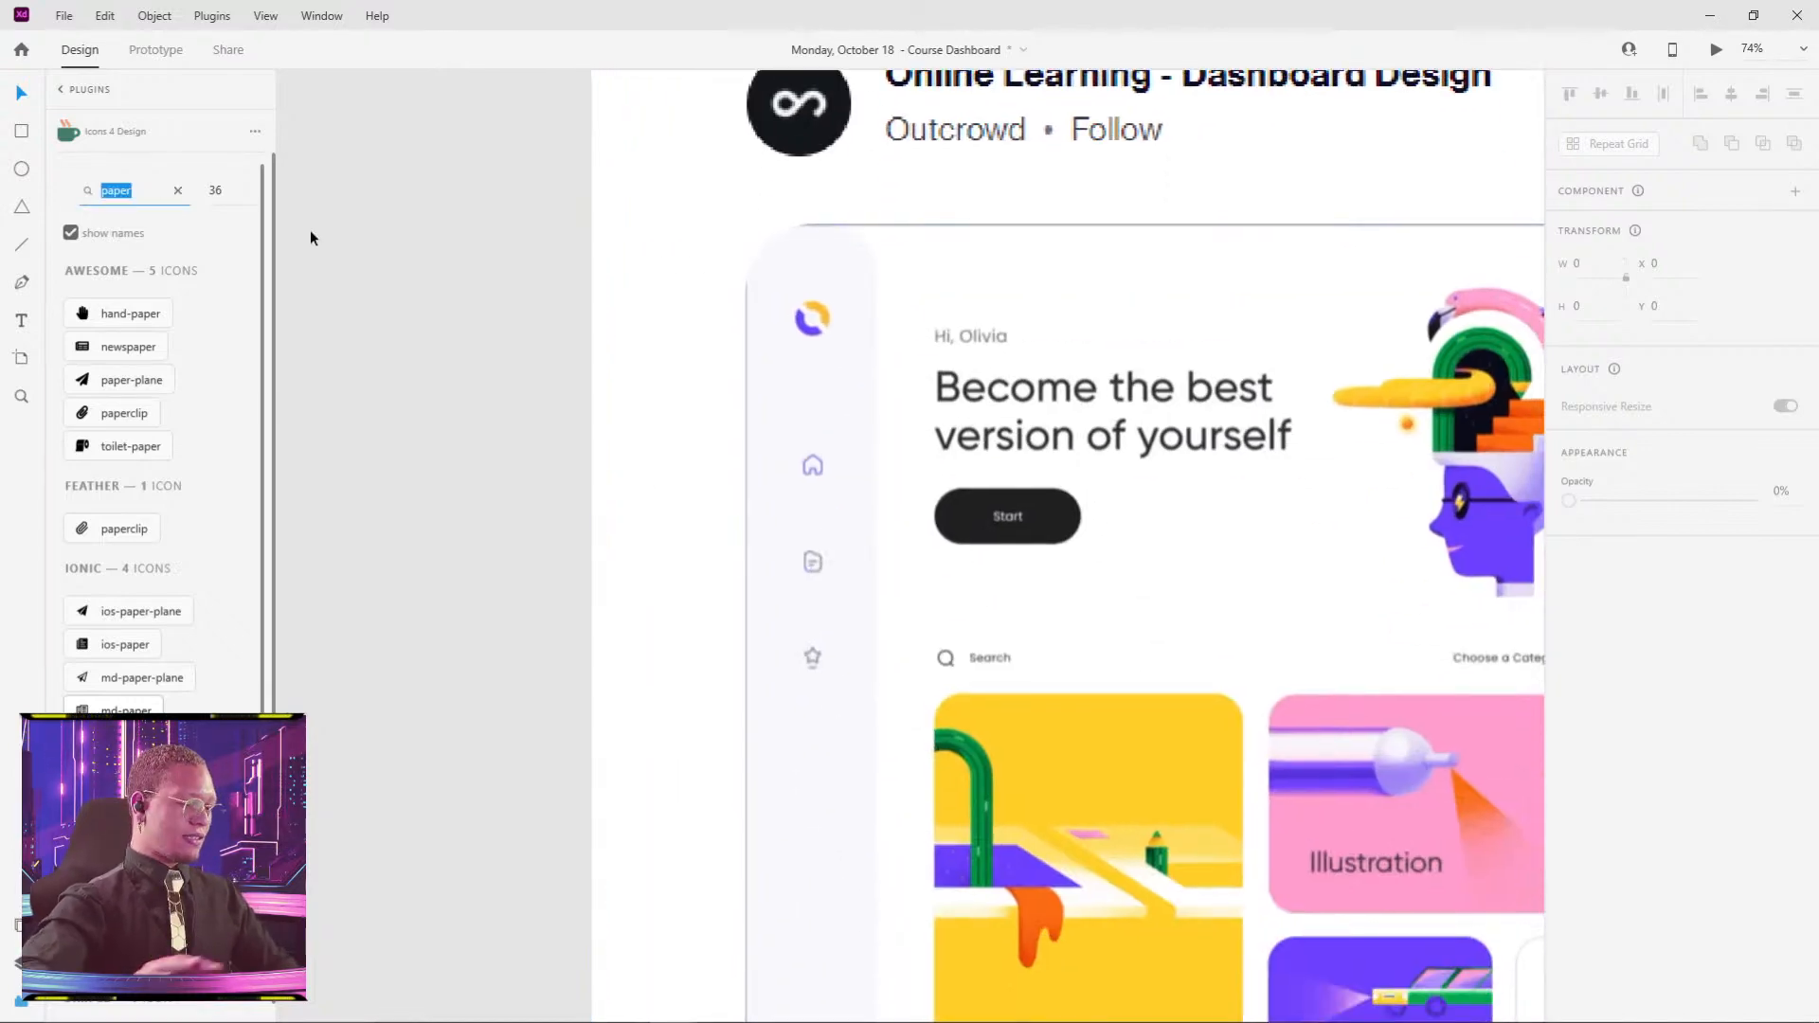
pyautogui.write('star')
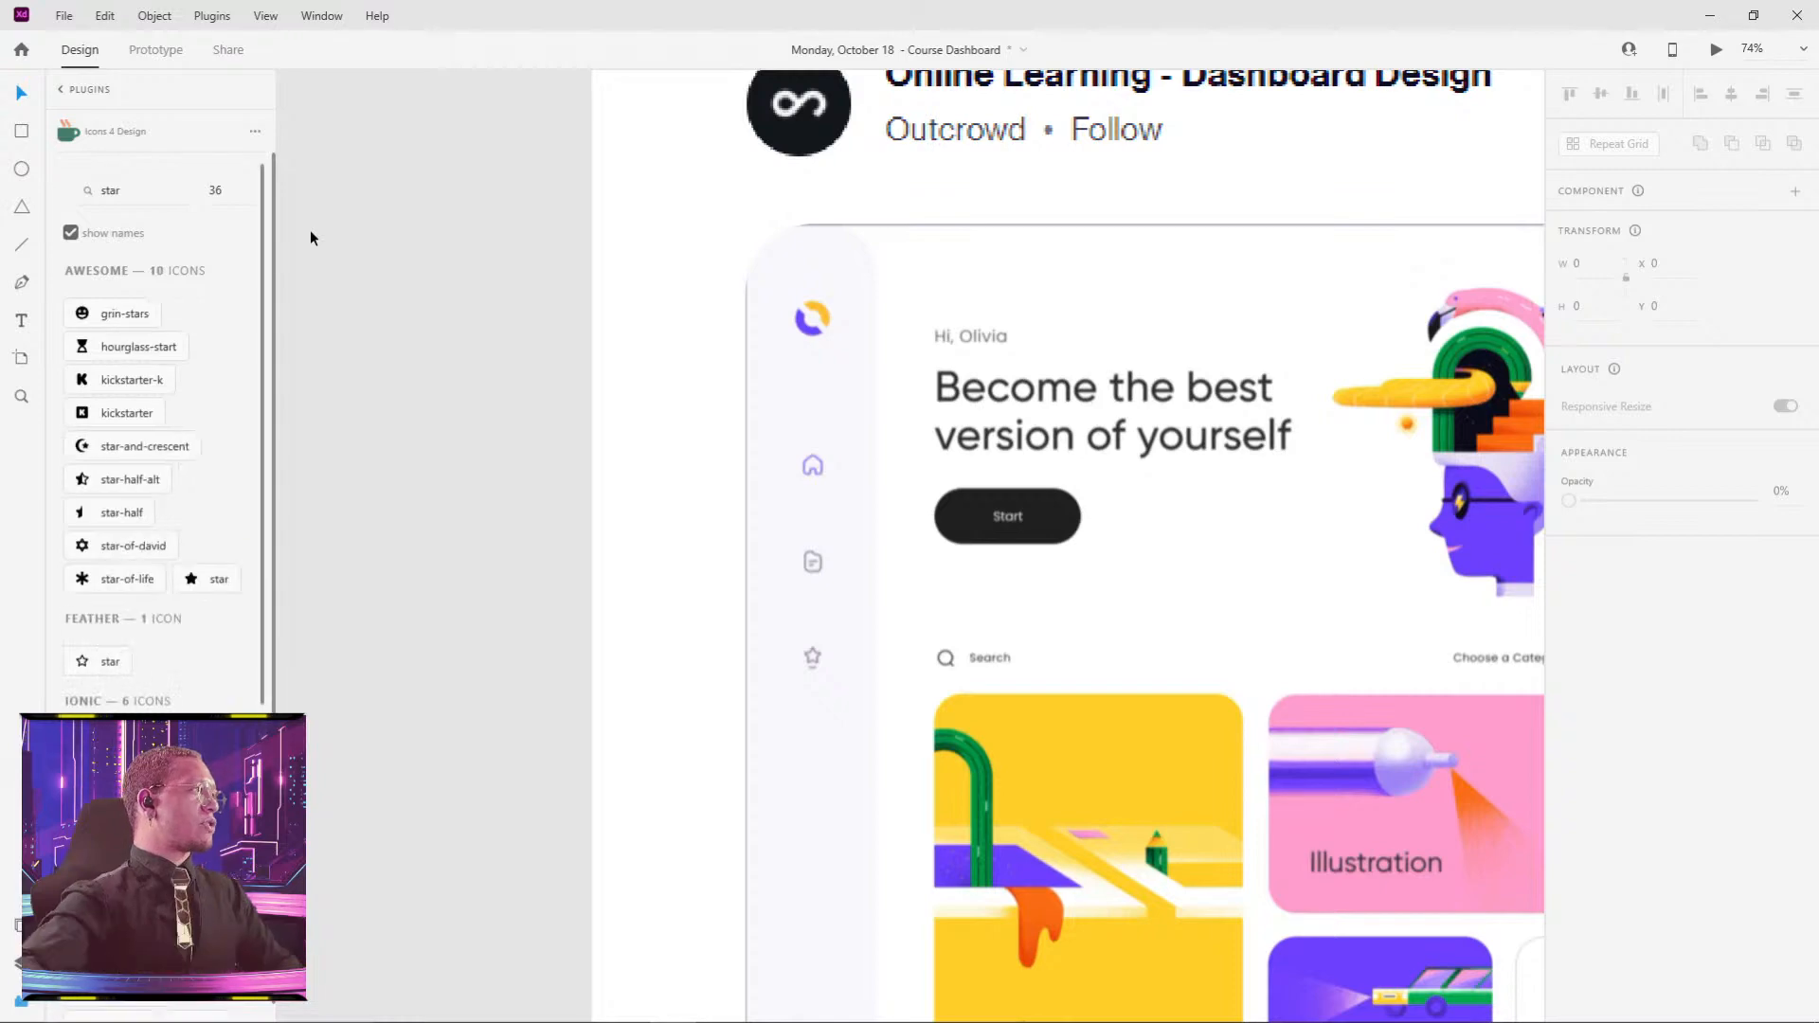
pyautogui.click(114, 664)
pyautogui.click(1057, 453)
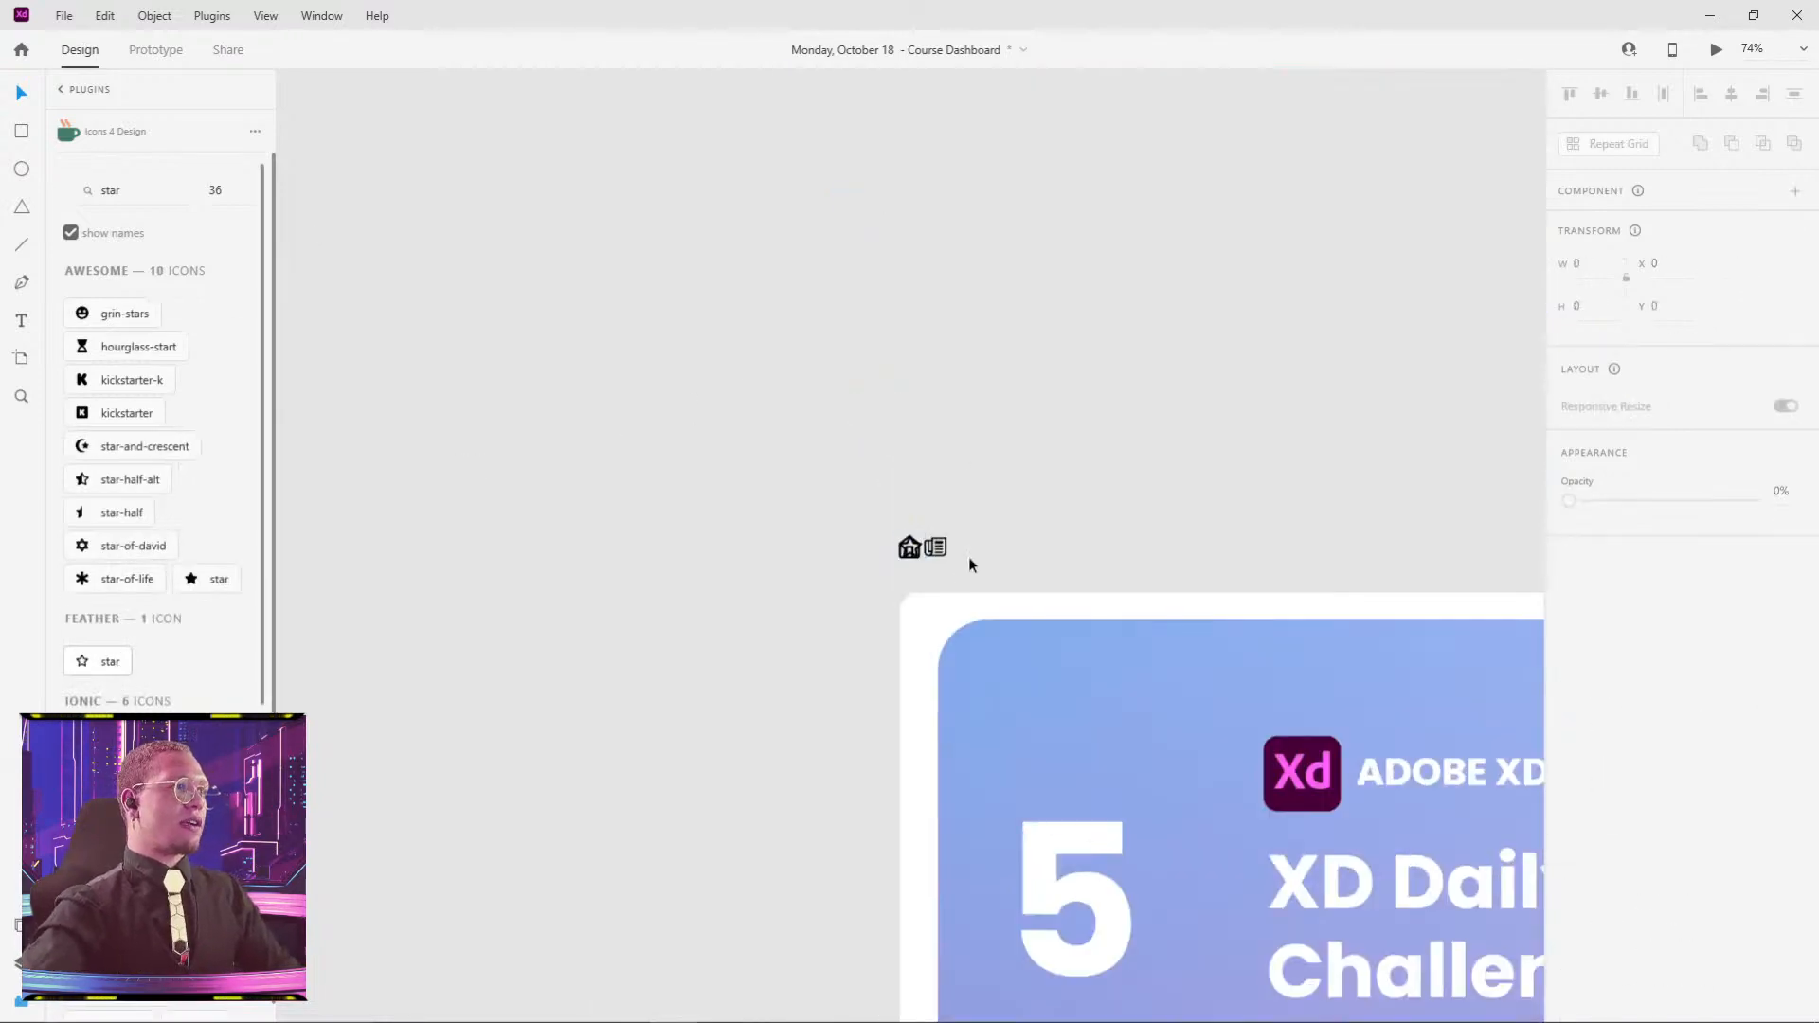
pyautogui.scroll(5, 940, 546)
pyautogui.moveTo(842, 529); pyautogui.dragTo(1040, 529)
# - Select the home, newspaper and star icons together and cut them
pyautogui.moveTo(1145, 442); pyautogui.dragTo(738, 633)
pyautogui.scroll(-5, 1169, 526)
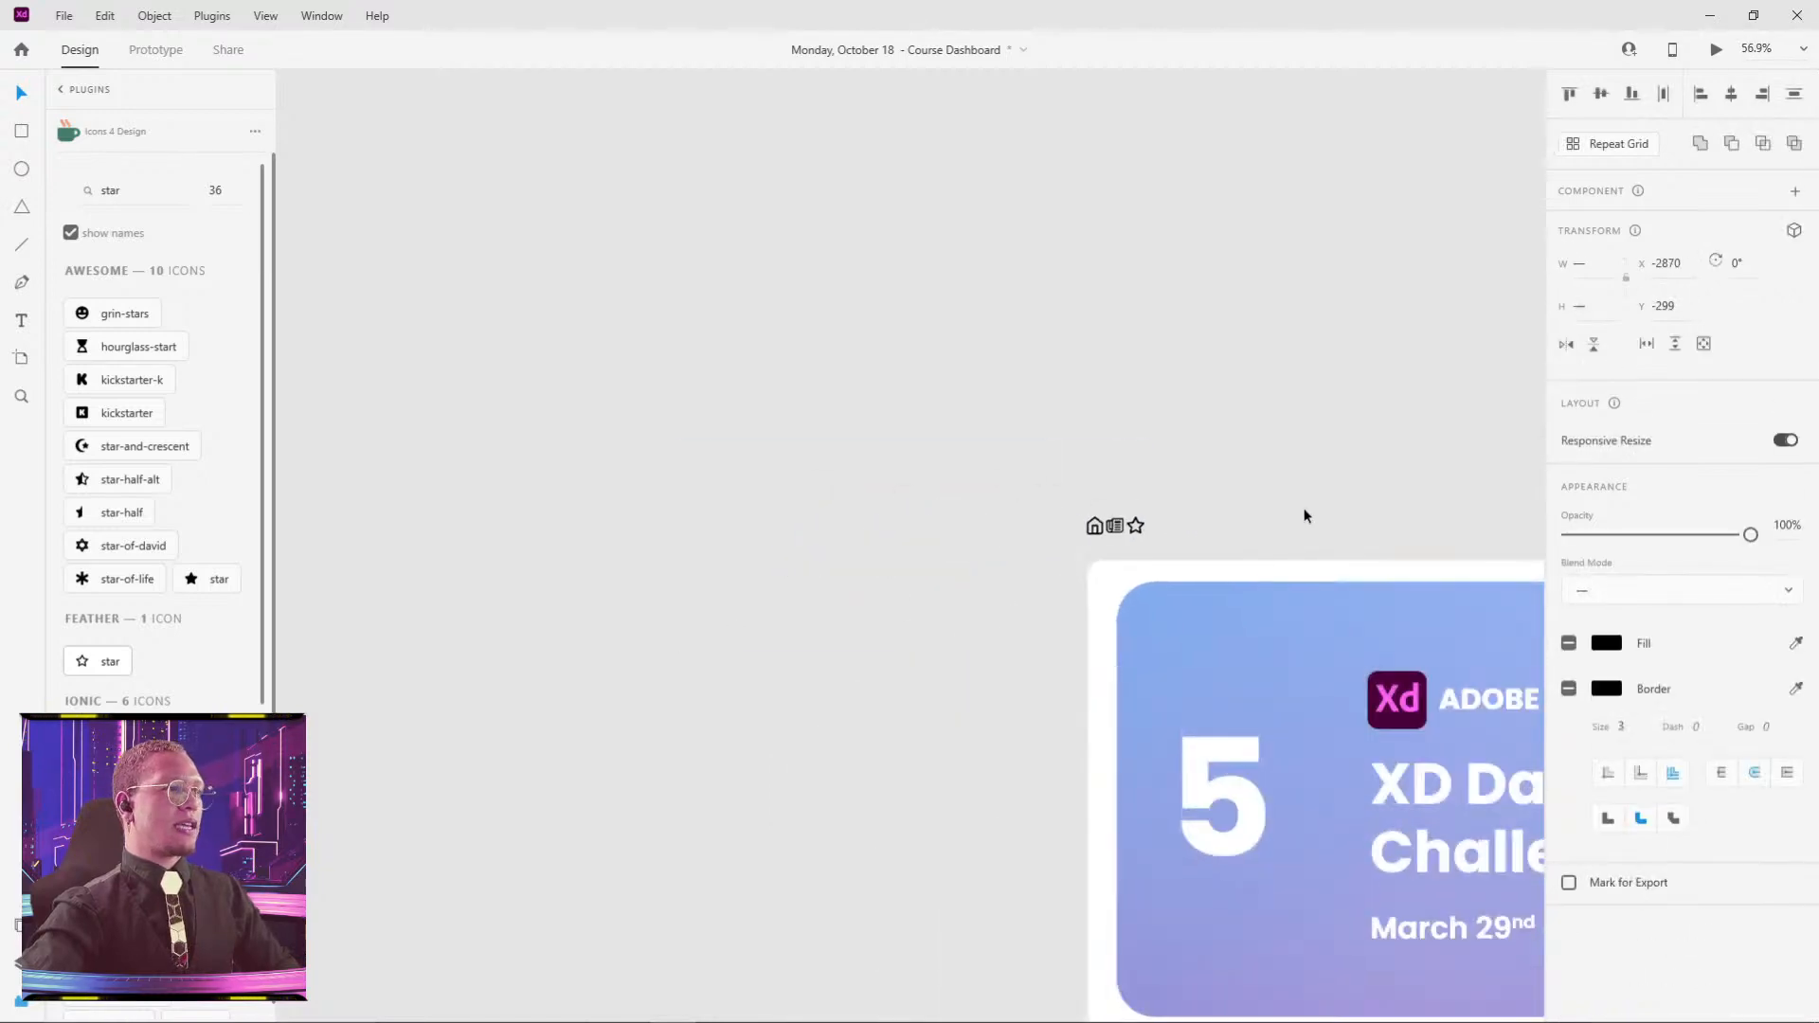
pyautogui.hotkey('ctrl', 'x')
pyautogui.moveTo(1318, 582); pyautogui.dragTo(600, 337)
pyautogui.scroll(-5, 1178, 515)
pyautogui.moveTo(1217, 630); pyautogui.dragTo(701, 269)
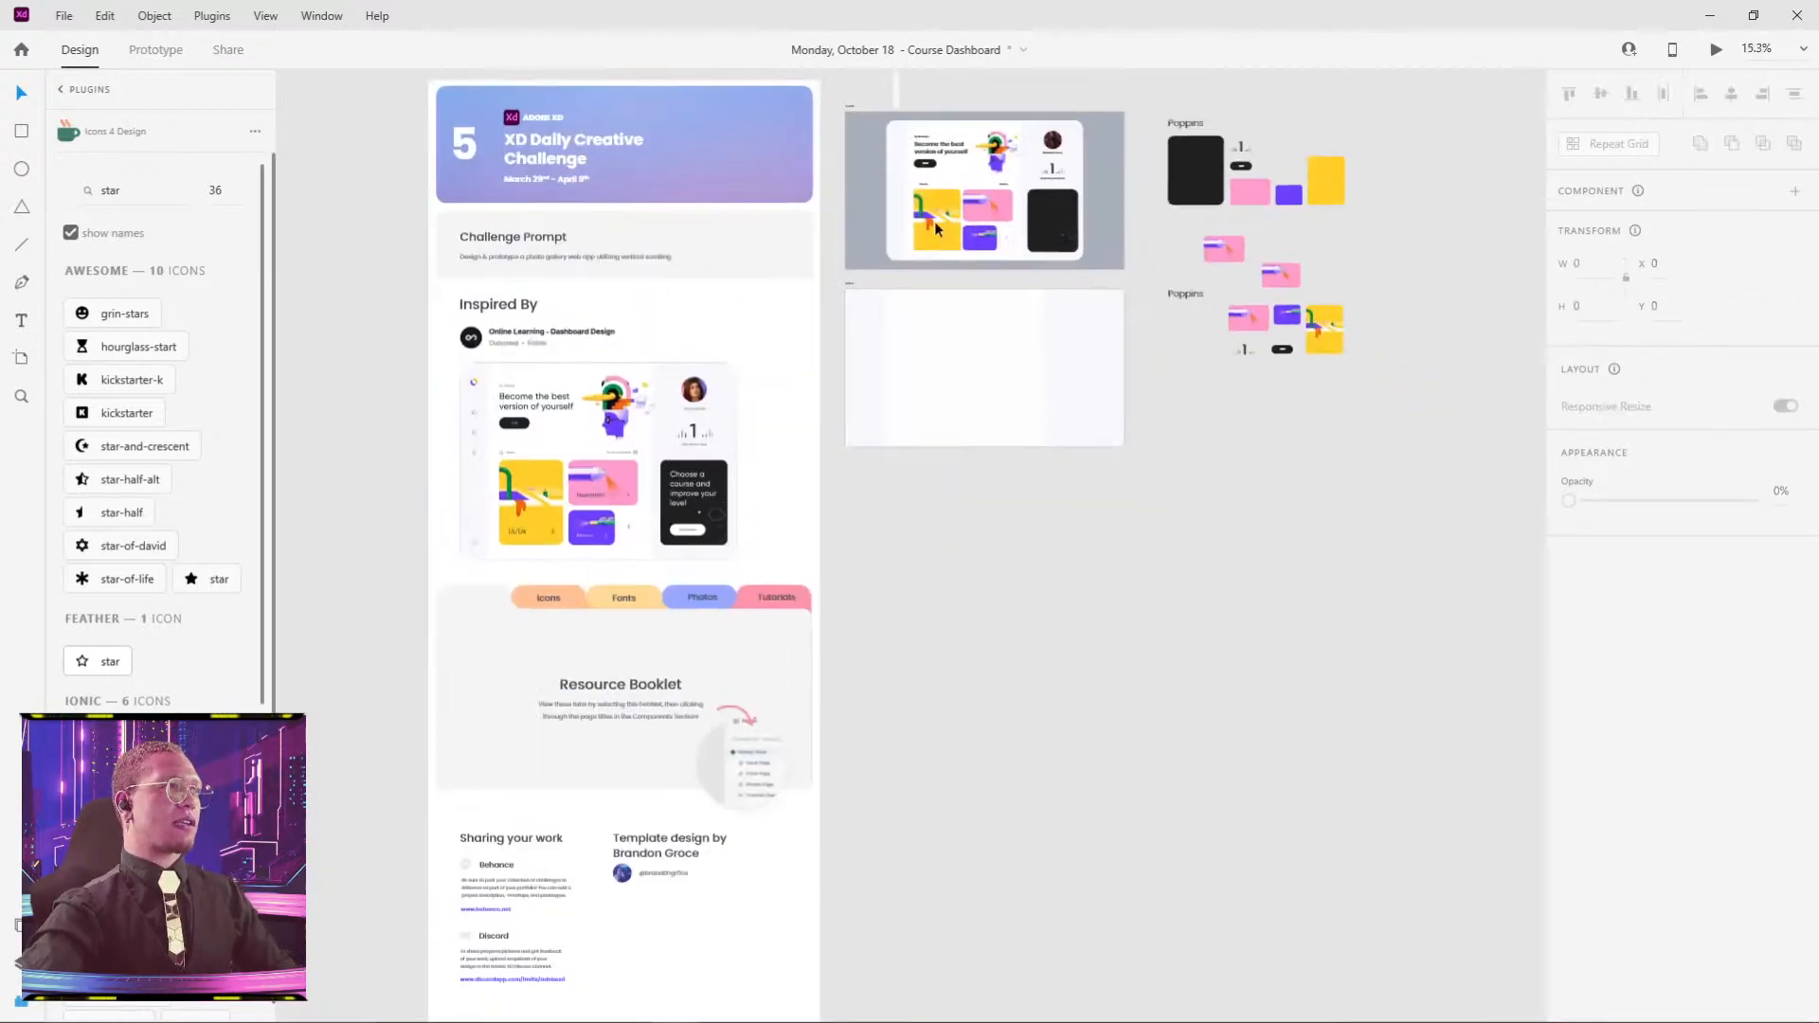
# - Paste the three icons onto the dashboard near its left side
pyautogui.scroll(6, 932, 220)
pyautogui.moveTo(911, 219); pyautogui.dragTo(991, 683)
pyautogui.scroll(3, 891, 397)
pyautogui.hotkey('ctrl', 'v')
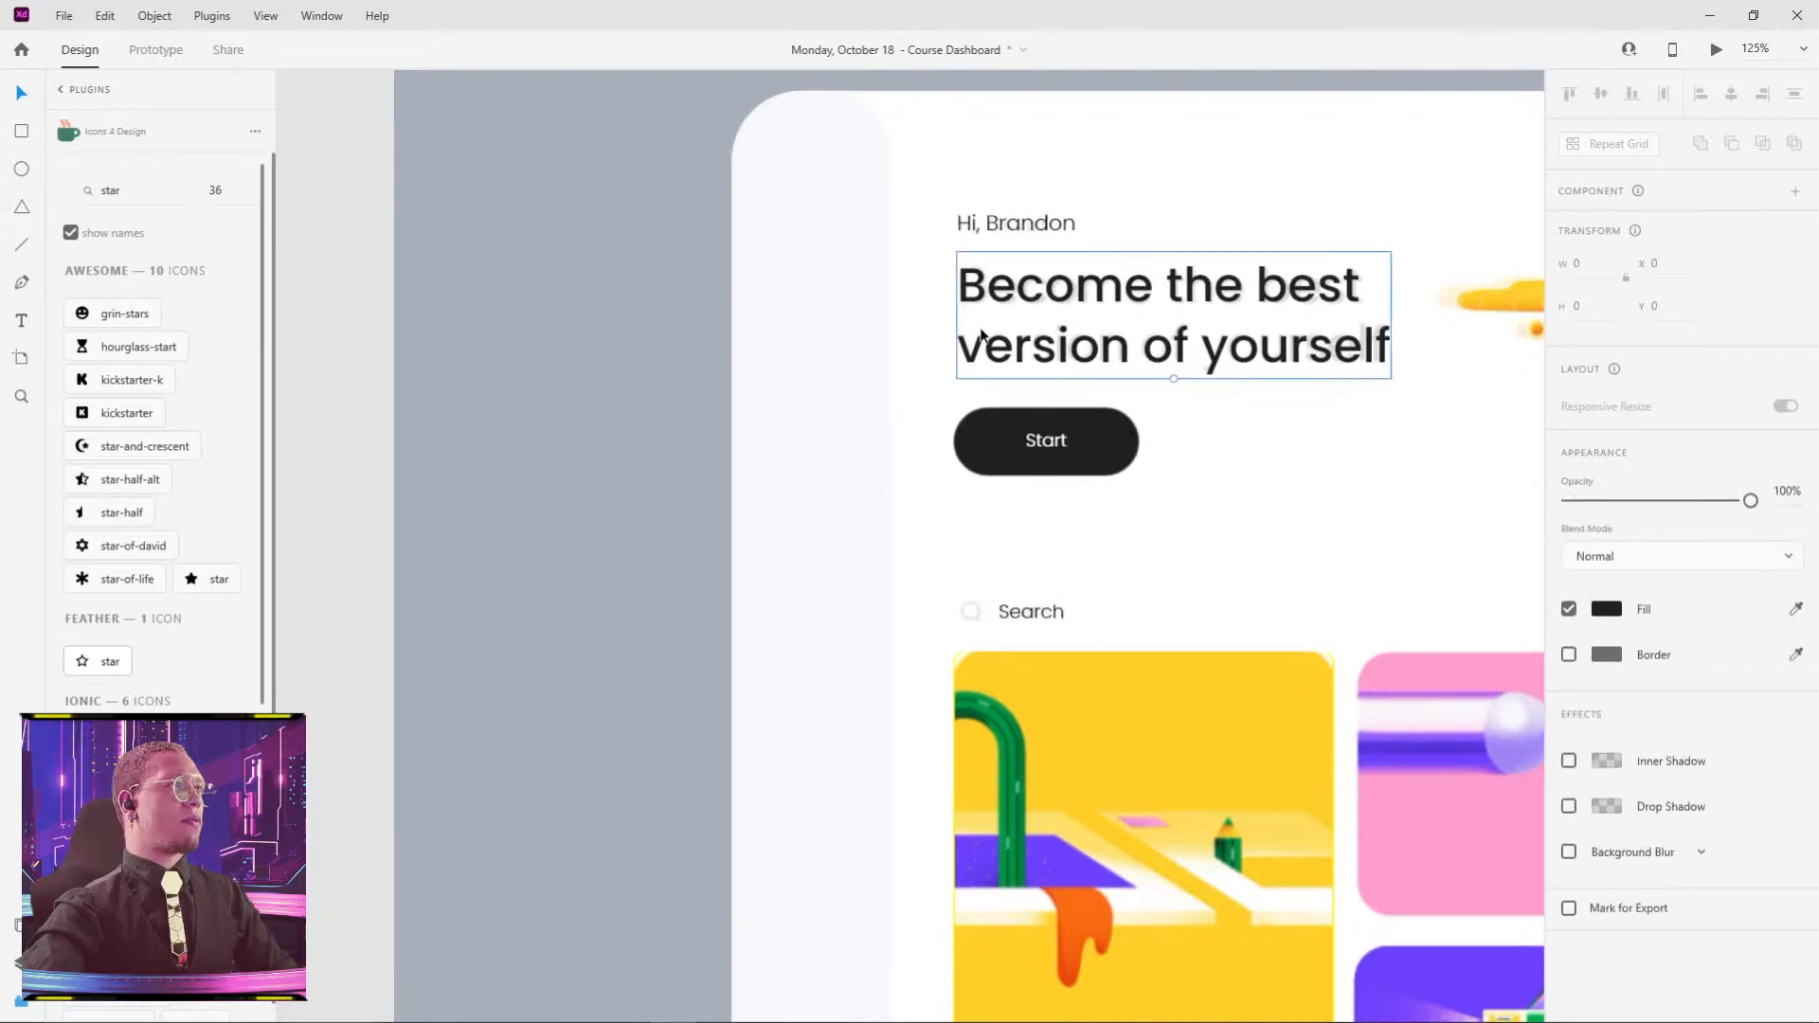
pyautogui.click(1095, 517)
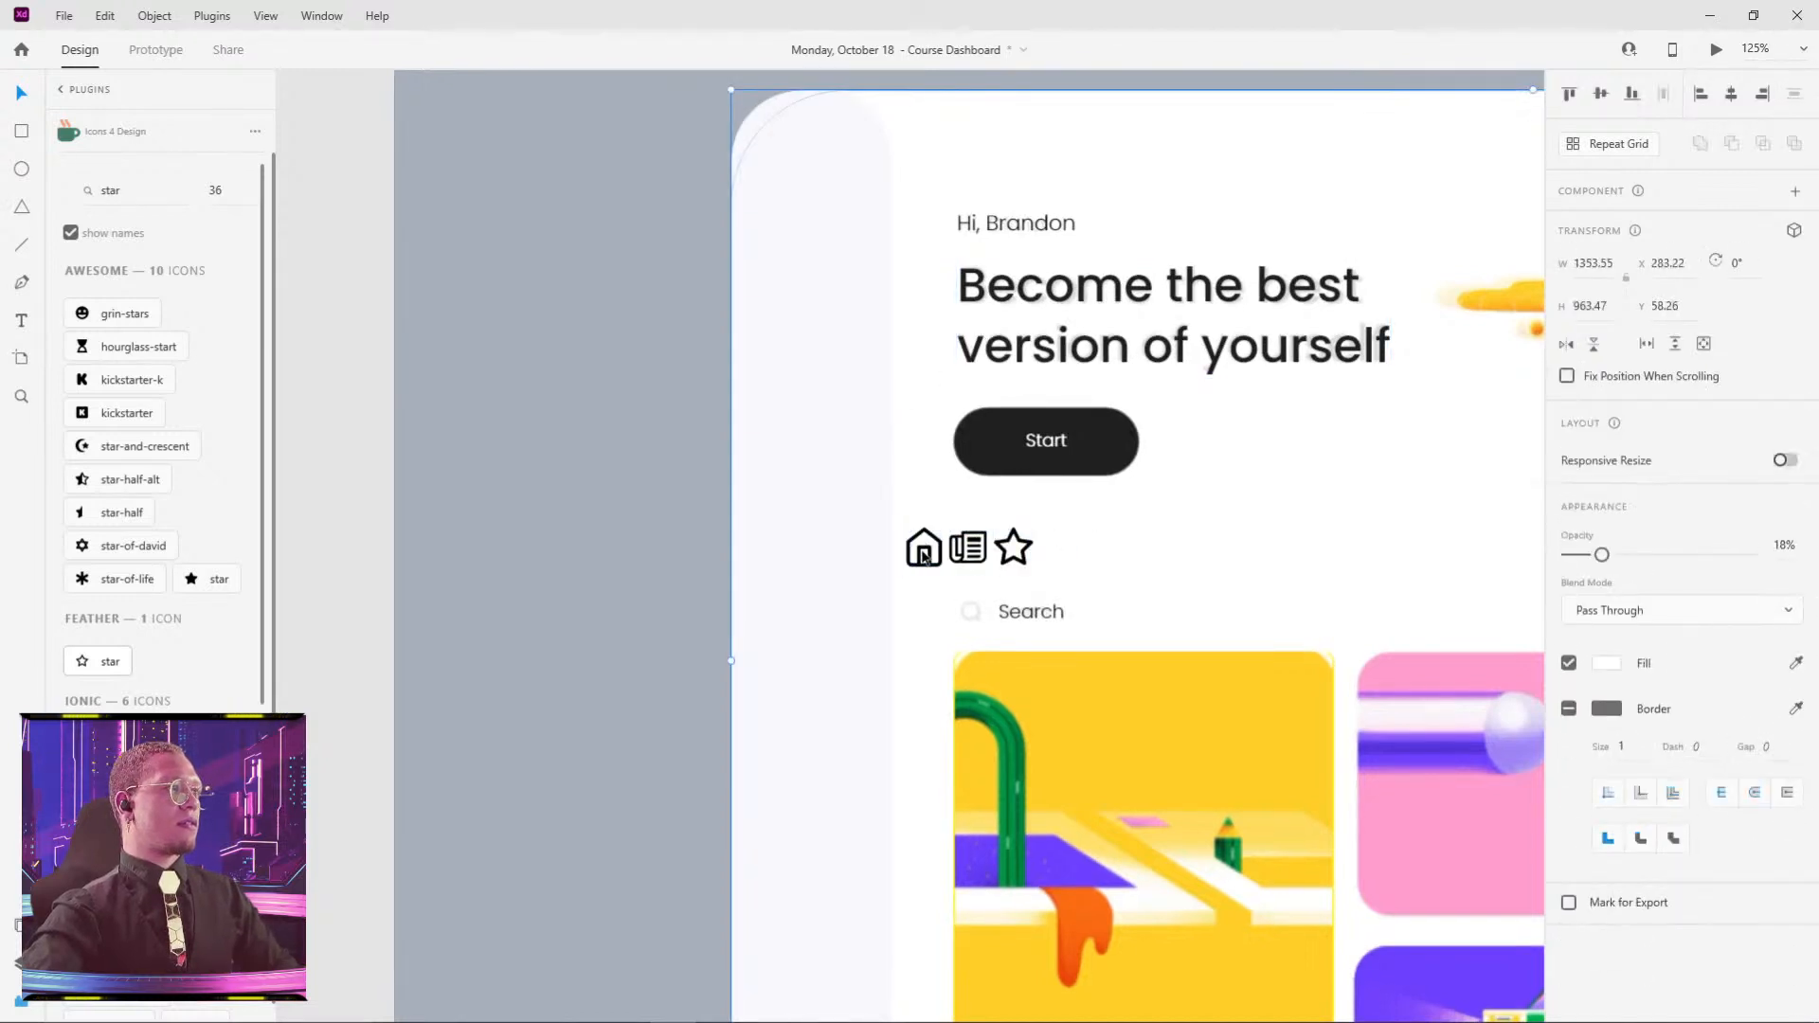
# - Stack home, newspaper and star icons vertically in the left sidebar and select all three
pyautogui.moveTo(927, 557); pyautogui.dragTo(826, 430)
pyautogui.hotkey('ctrl', 'z')
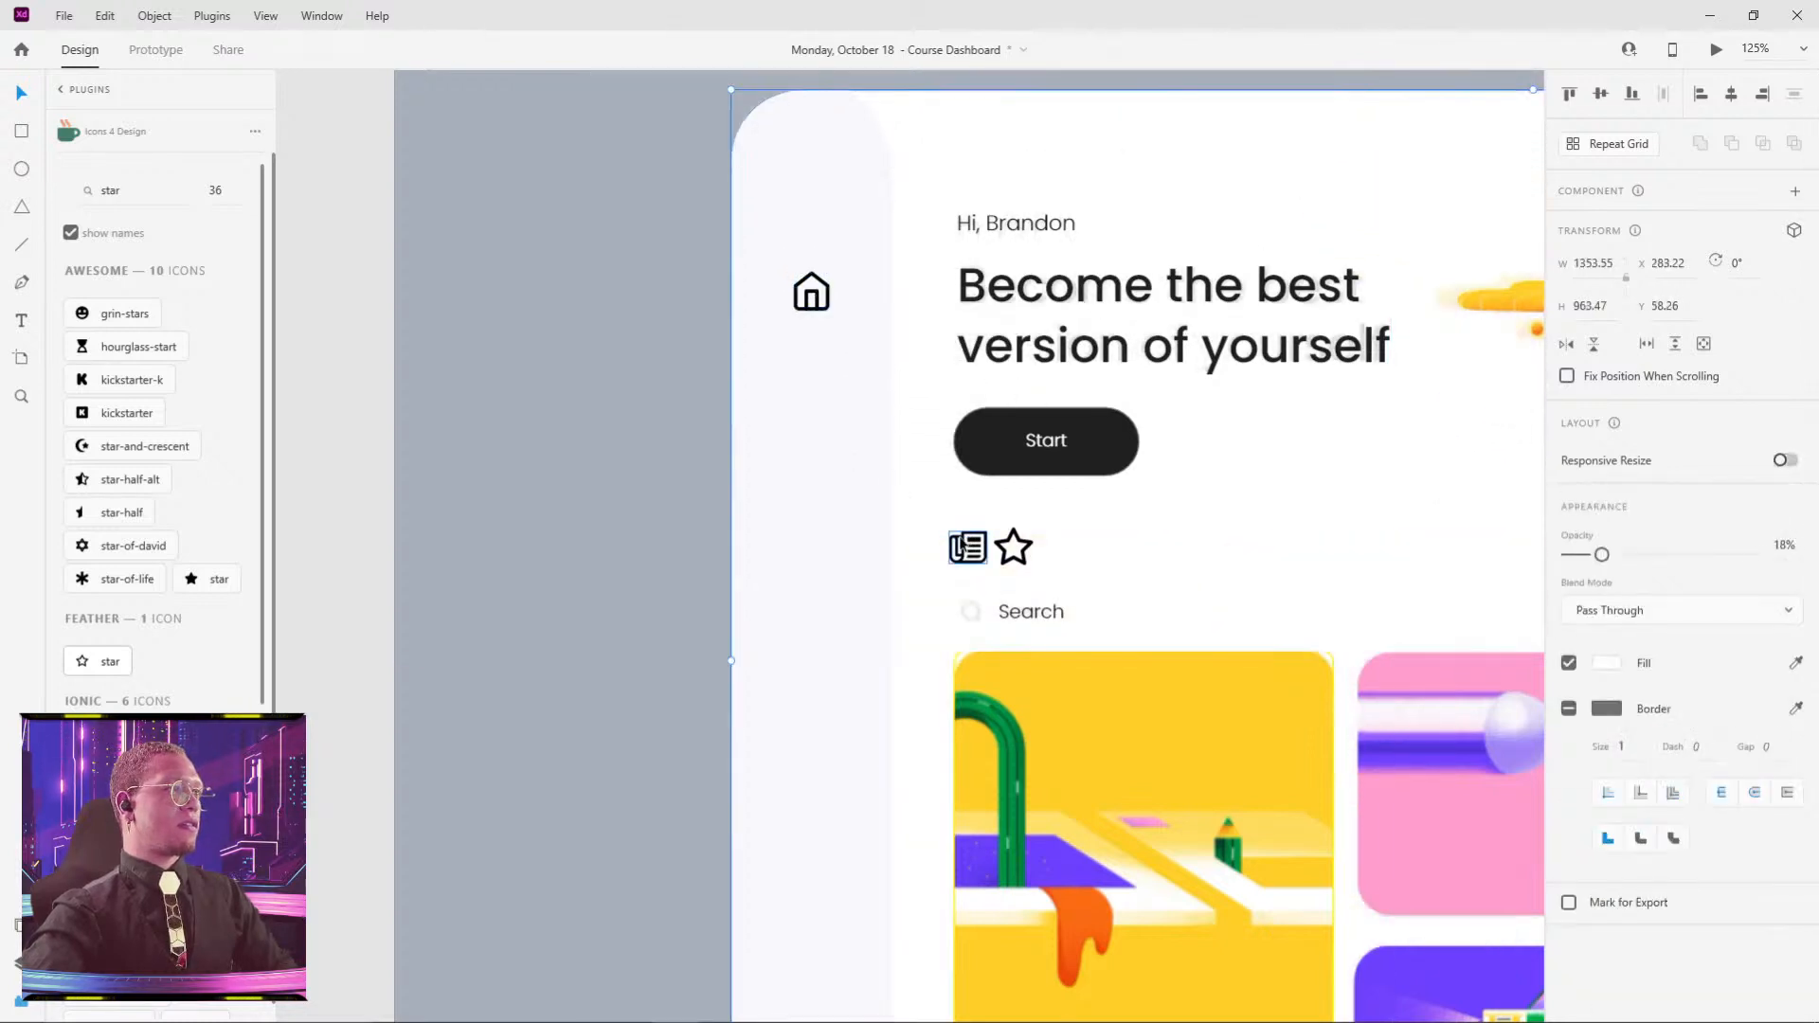
pyautogui.moveTo(960, 547); pyautogui.dragTo(806, 417)
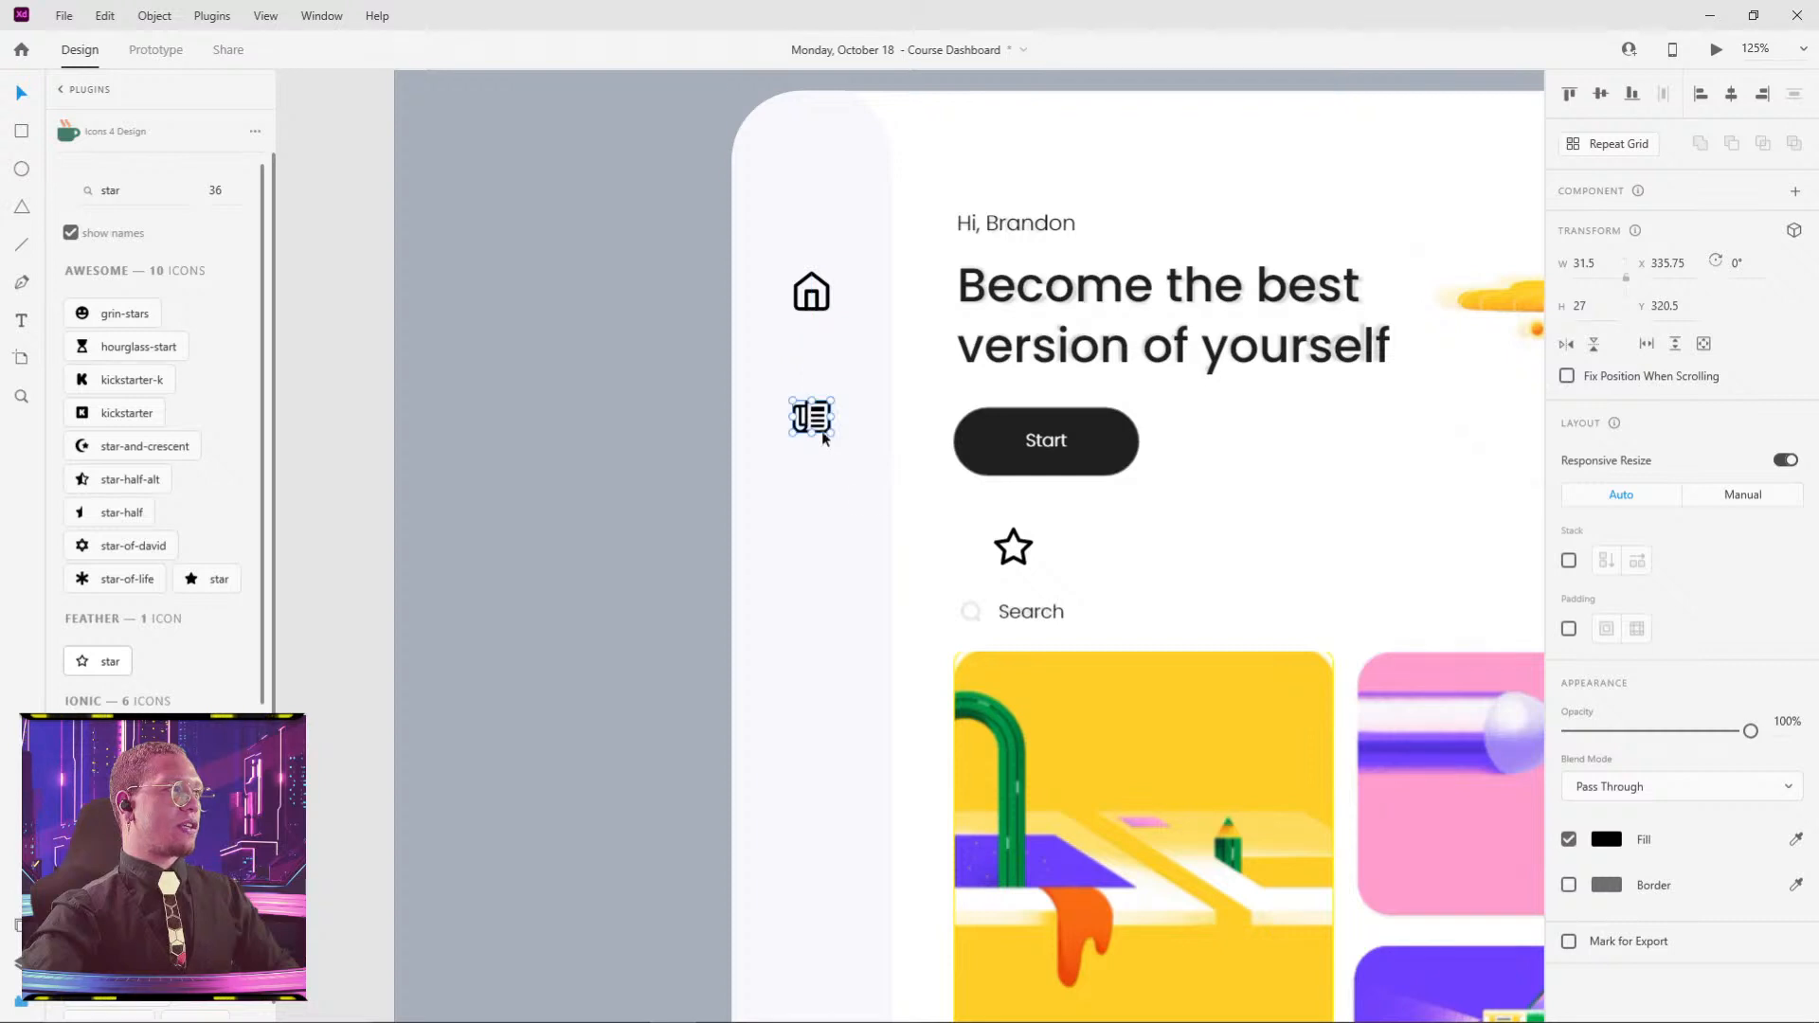
pyautogui.moveTo(1007, 552); pyautogui.dragTo(804, 536)
pyautogui.keyDown('shift'); pyautogui.click(813, 426); pyautogui.keyUp('shift')
pyautogui.keyDown('shift'); pyautogui.click(815, 297); pyautogui.keyUp('shift')
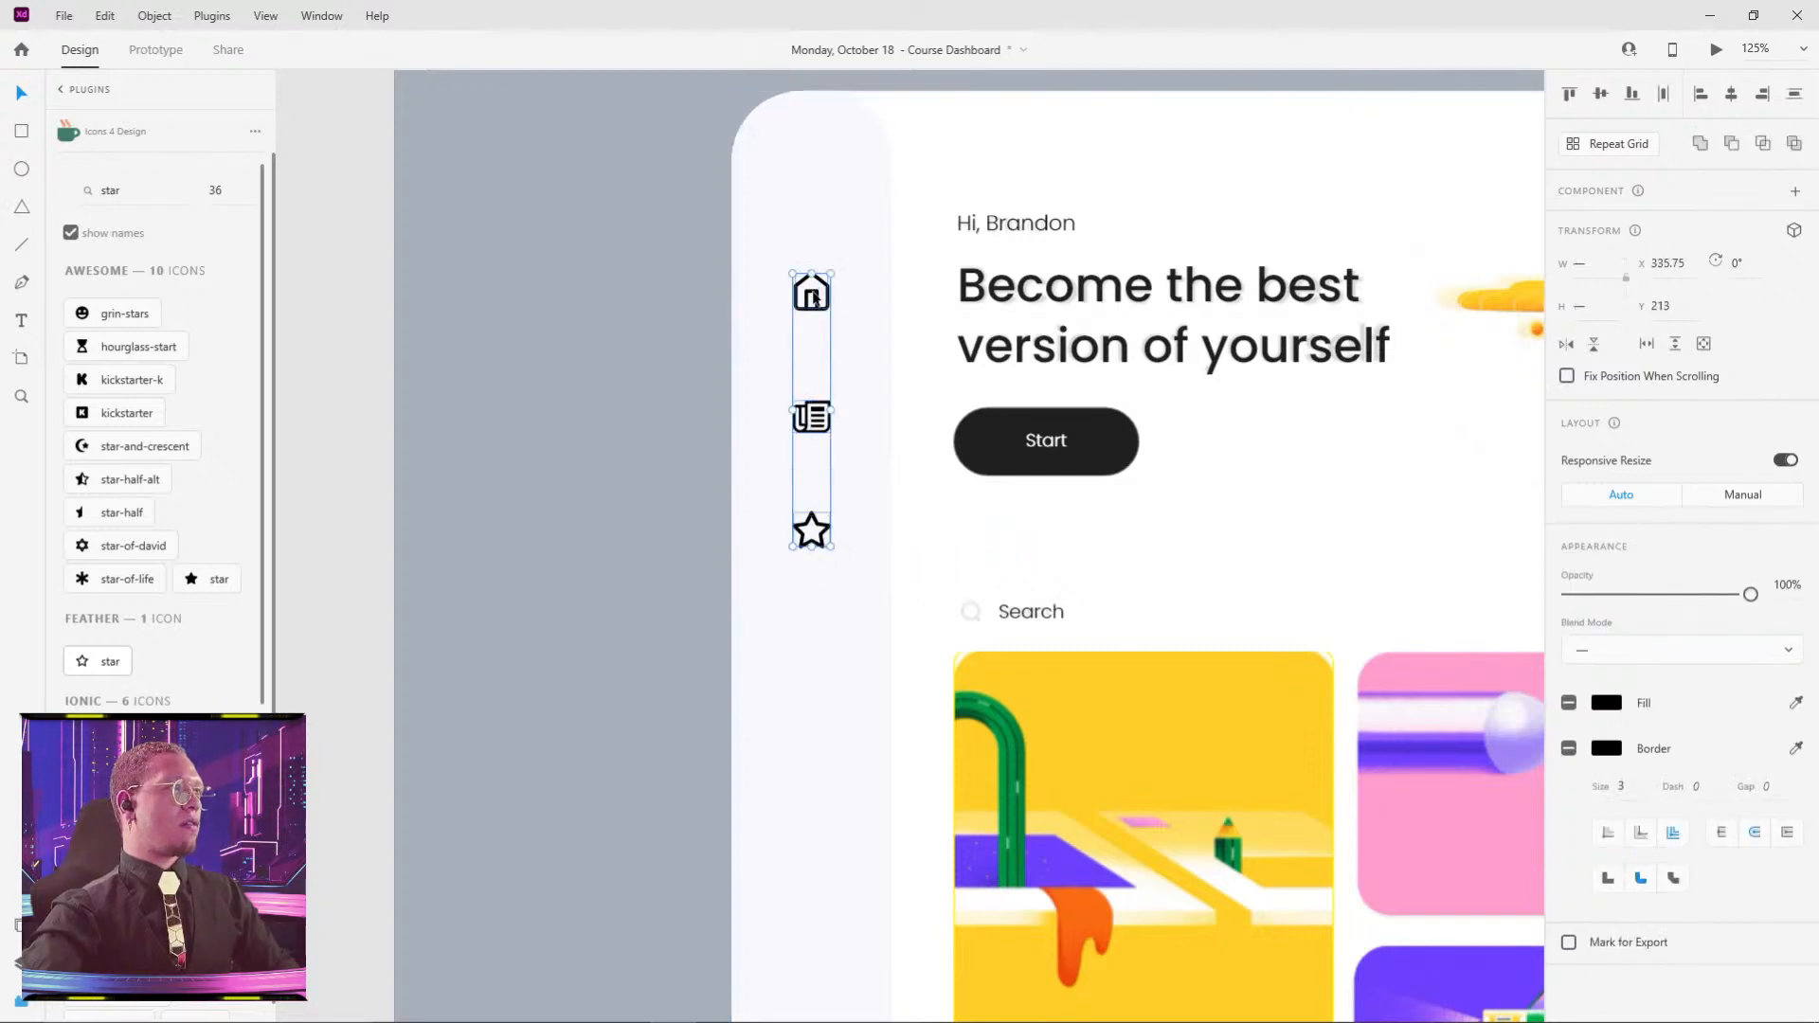
# - Distribute the three sidebar icons vertically and give them a grey #ABABAB border saved as a swatch
pyautogui.click(1794, 95)
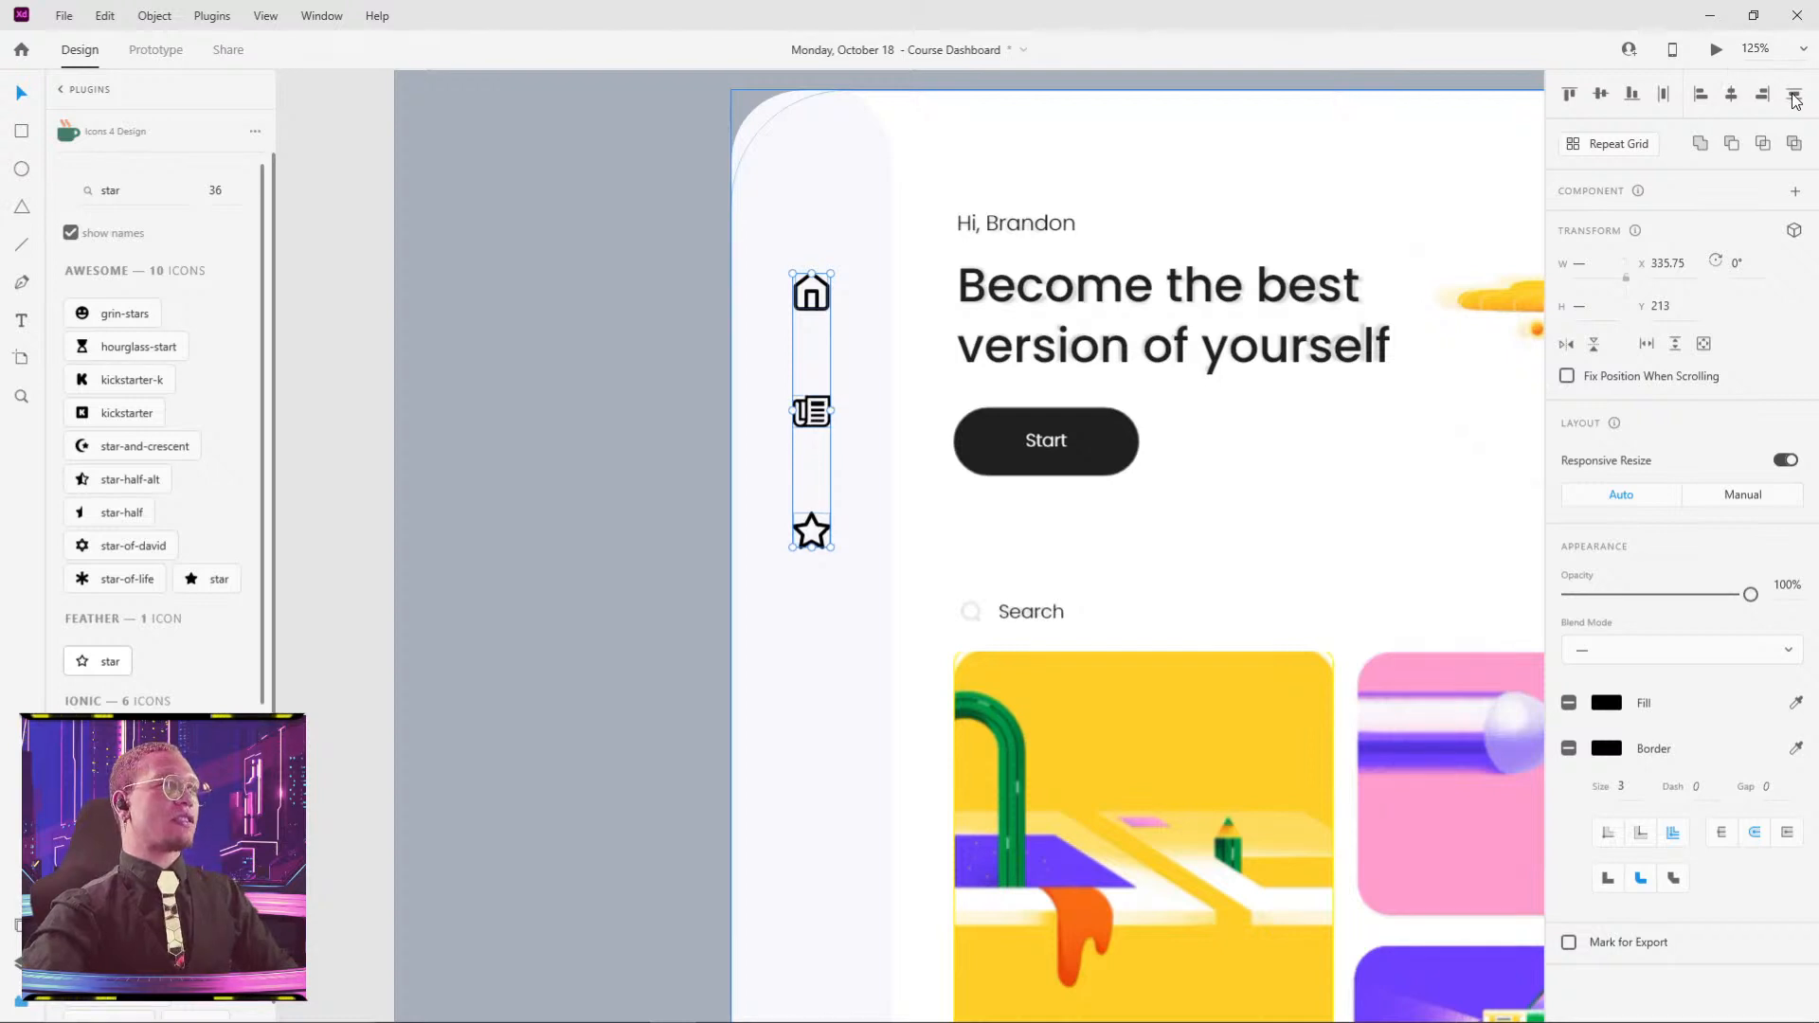
pyautogui.click(1606, 704)
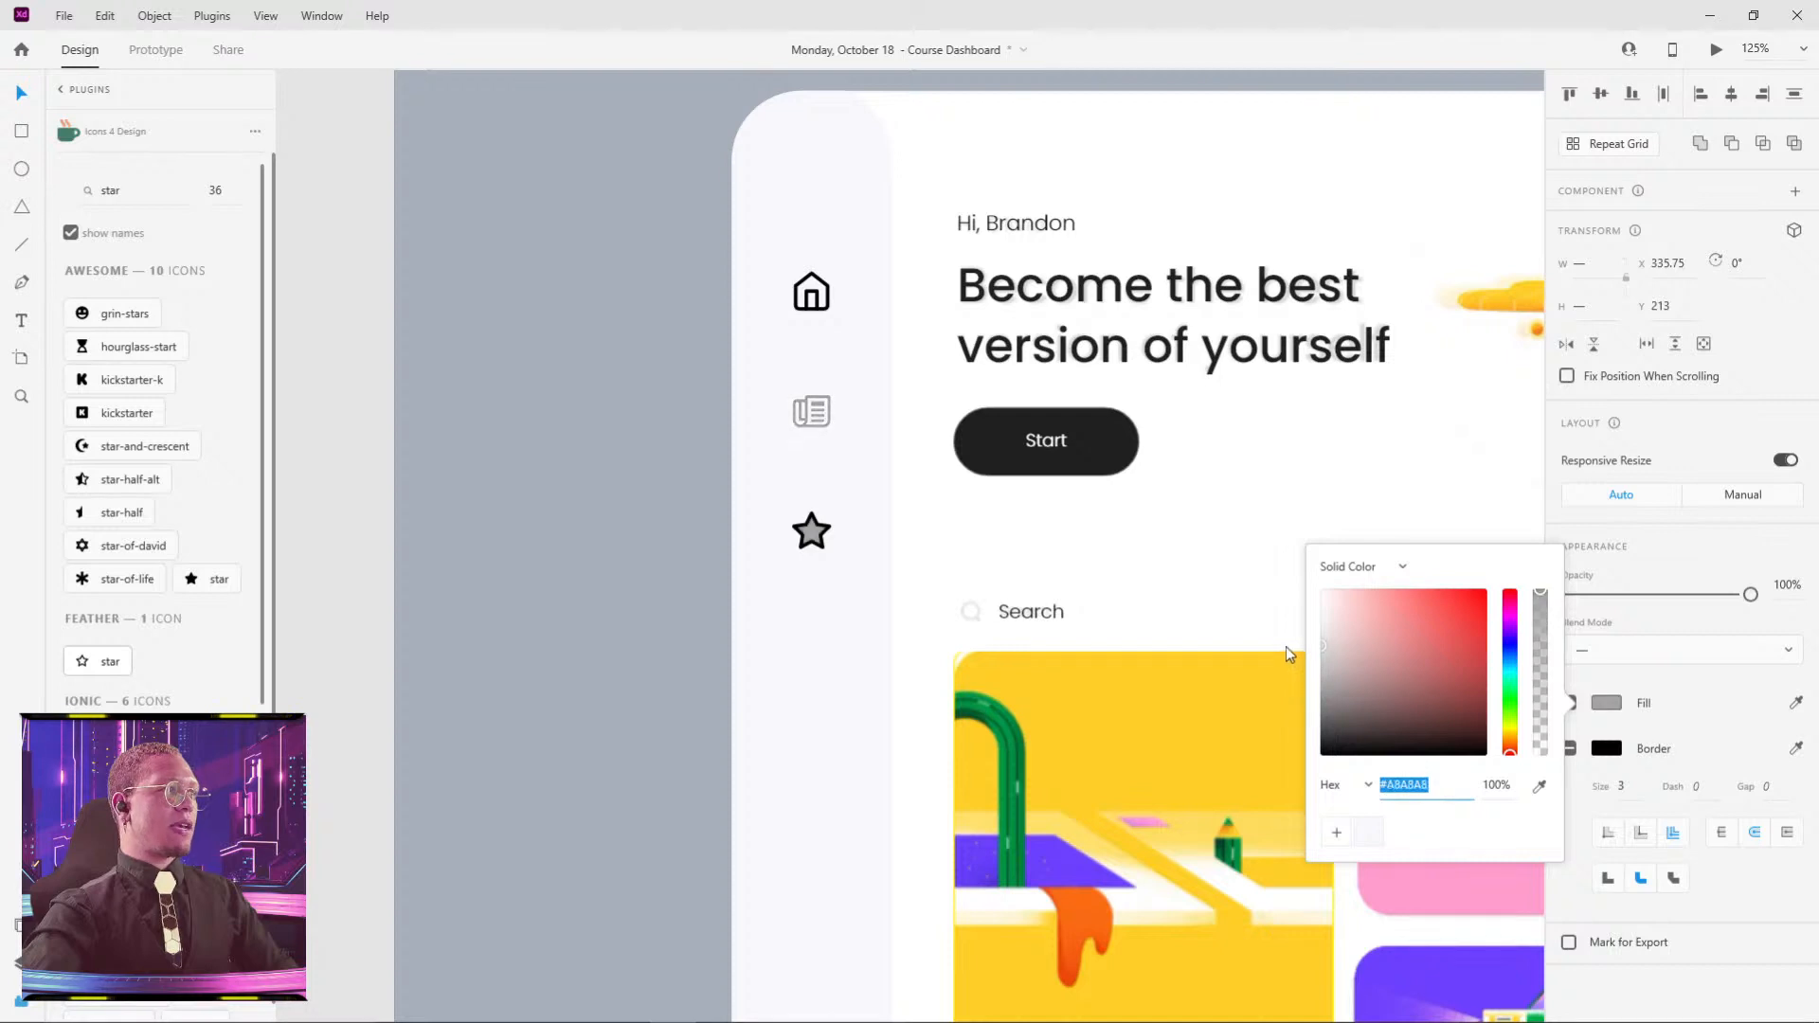
pyautogui.click(1718, 710)
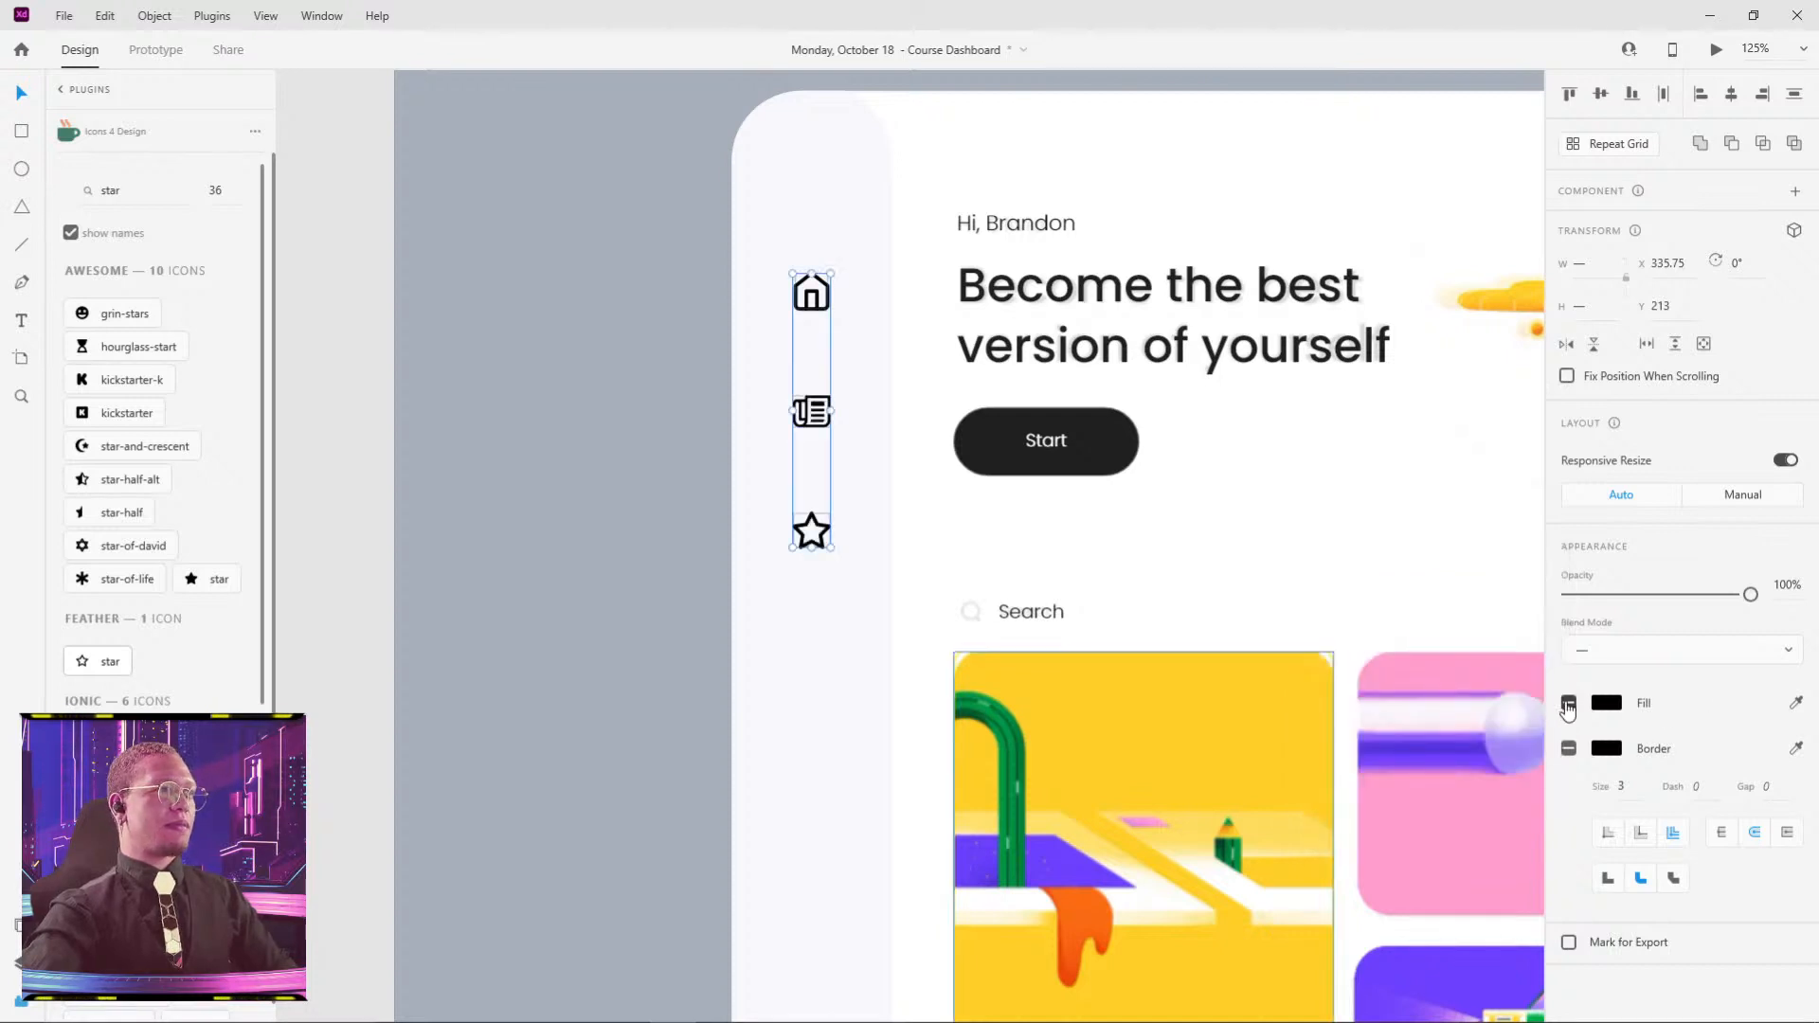
pyautogui.click(1568, 704)
pyautogui.click(1570, 703)
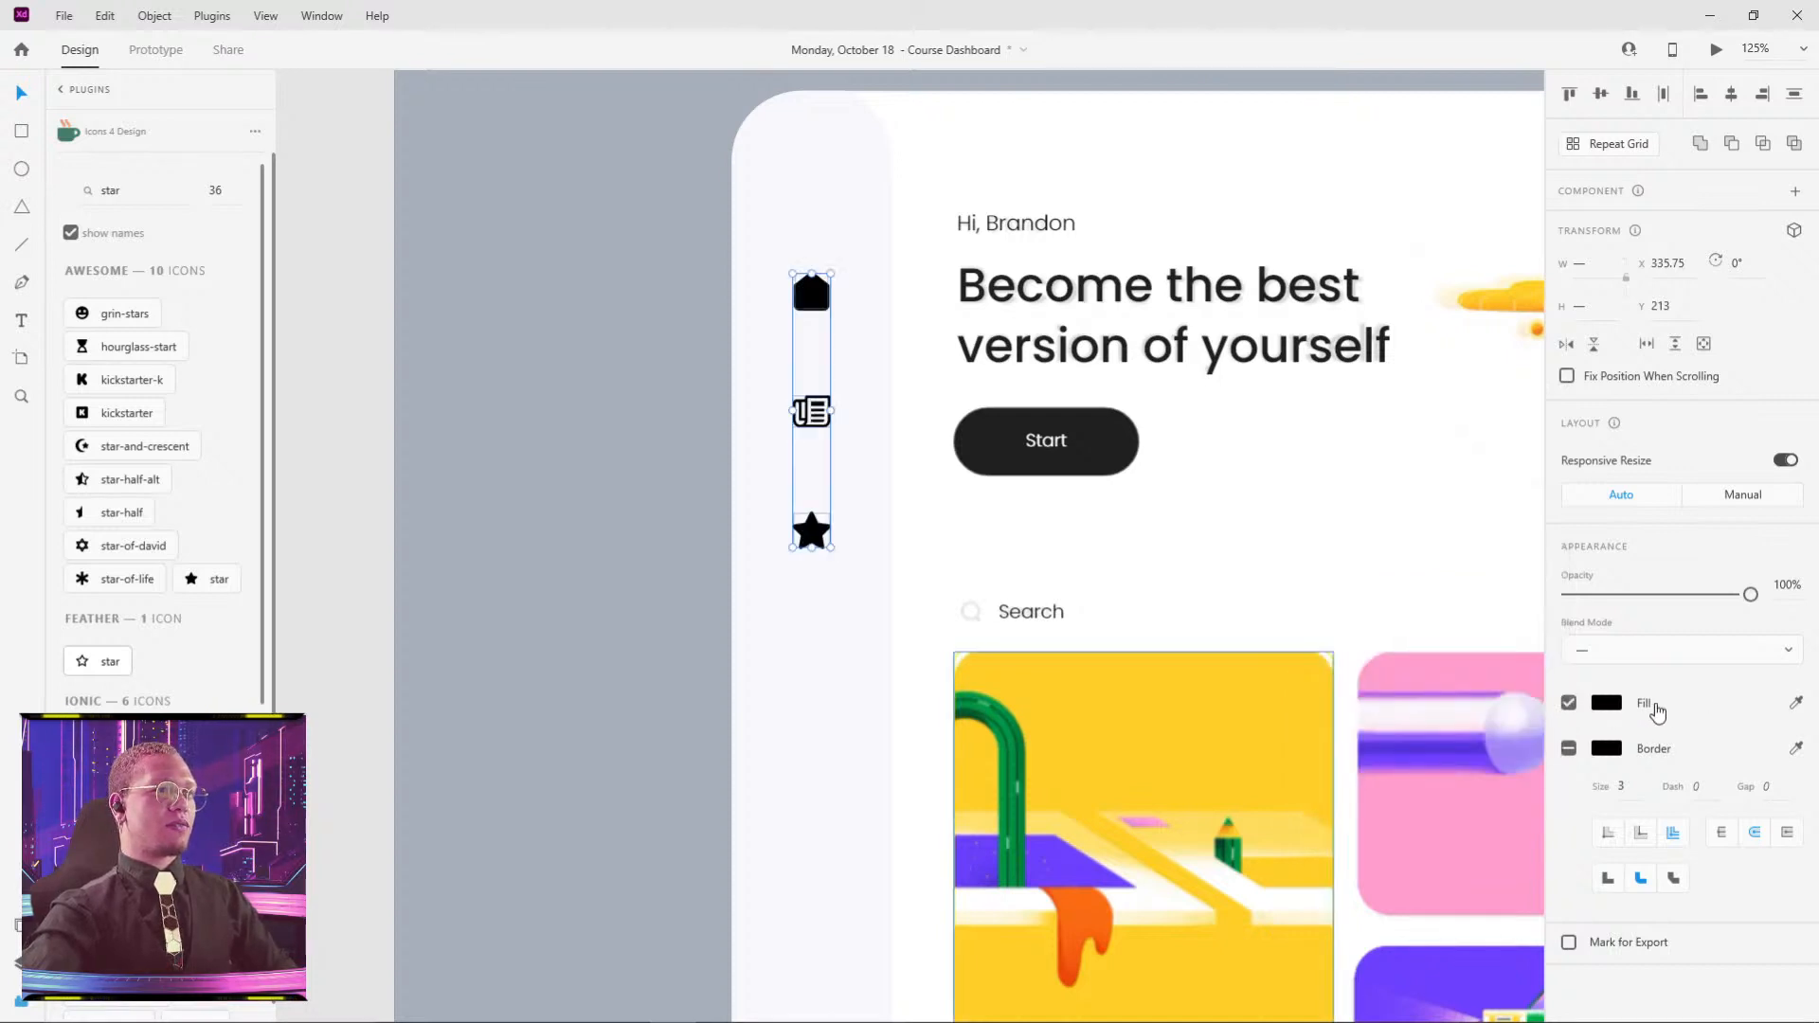
pyautogui.click(1614, 755)
pyautogui.moveTo(1356, 741); pyautogui.dragTo(1280, 688)
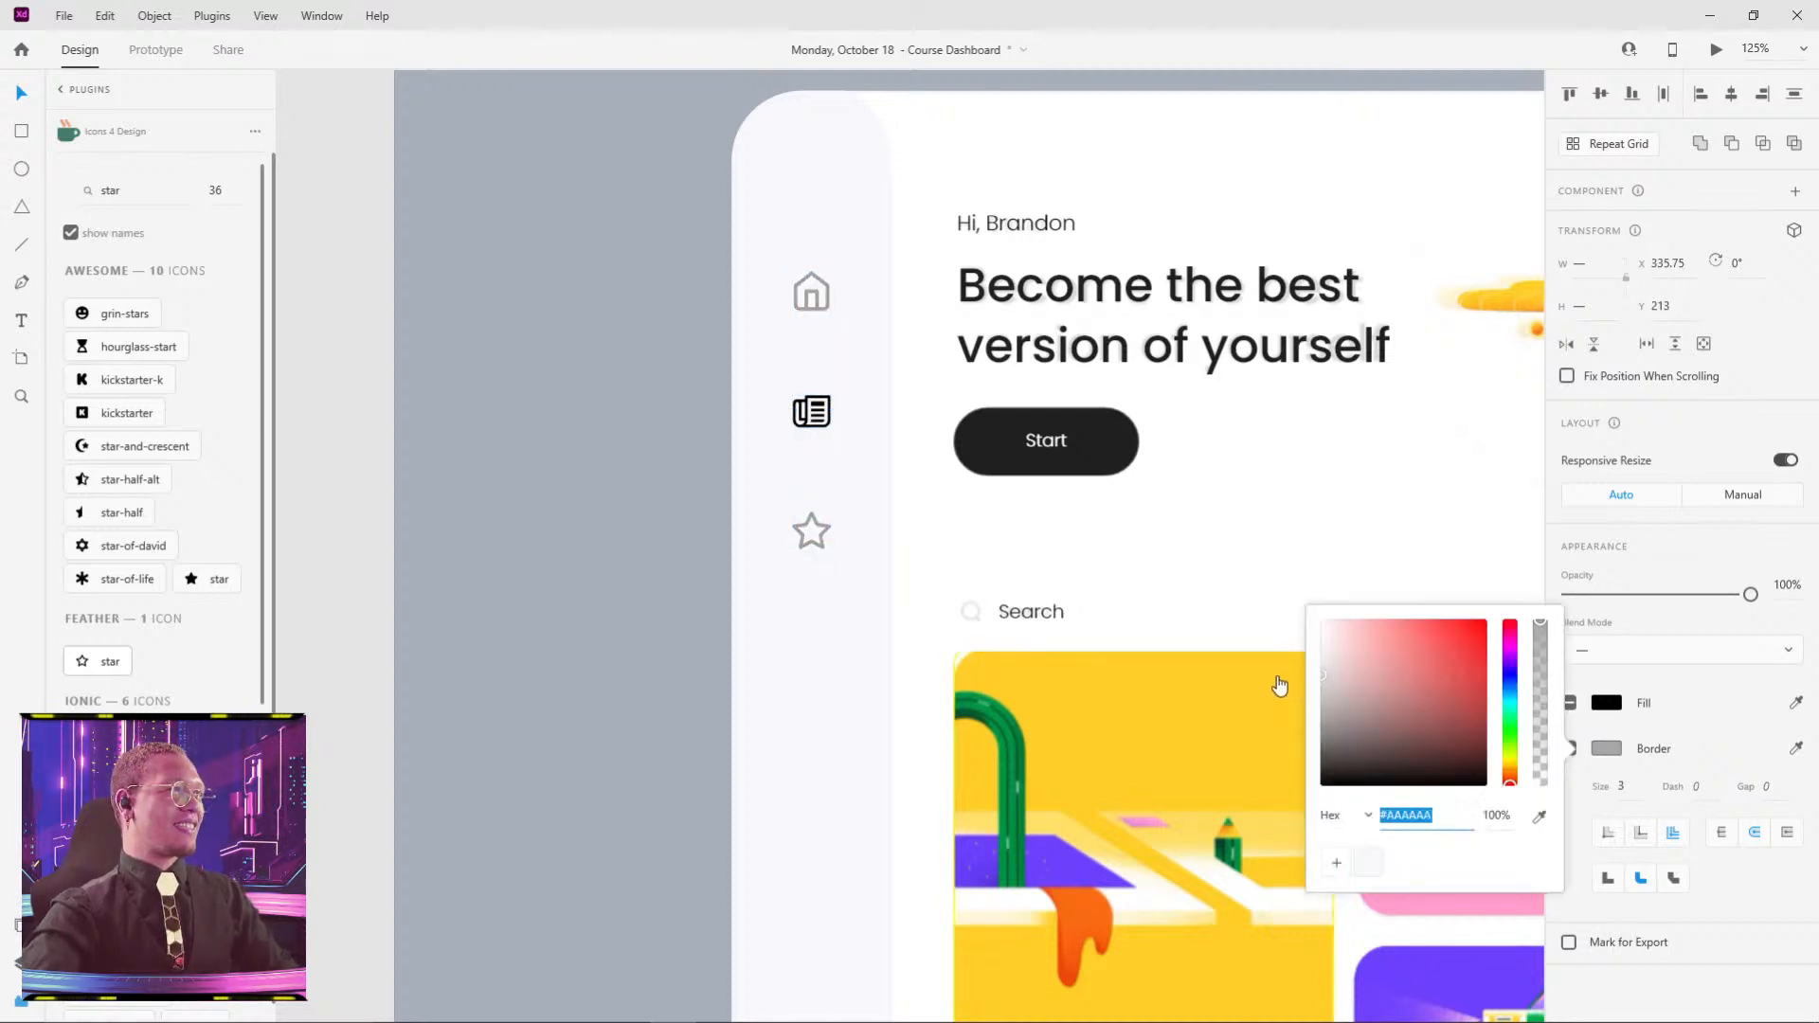
pyautogui.click(1335, 864)
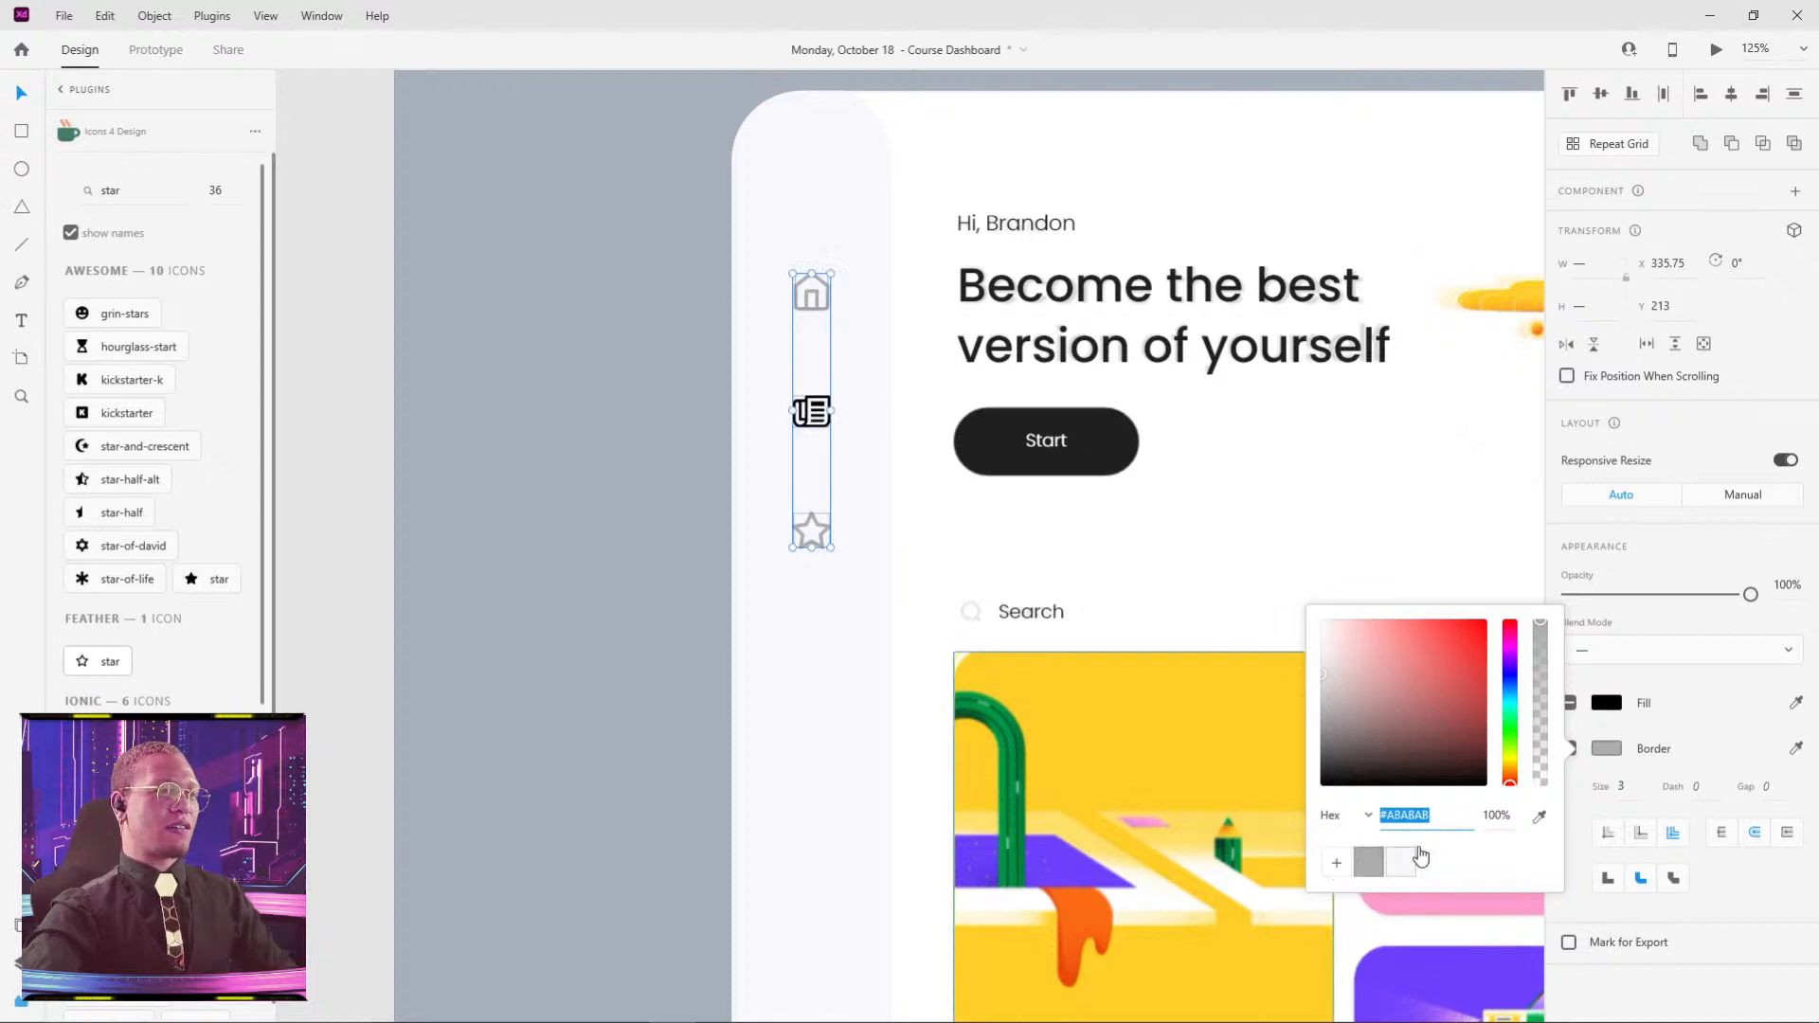
pyautogui.click(1654, 661)
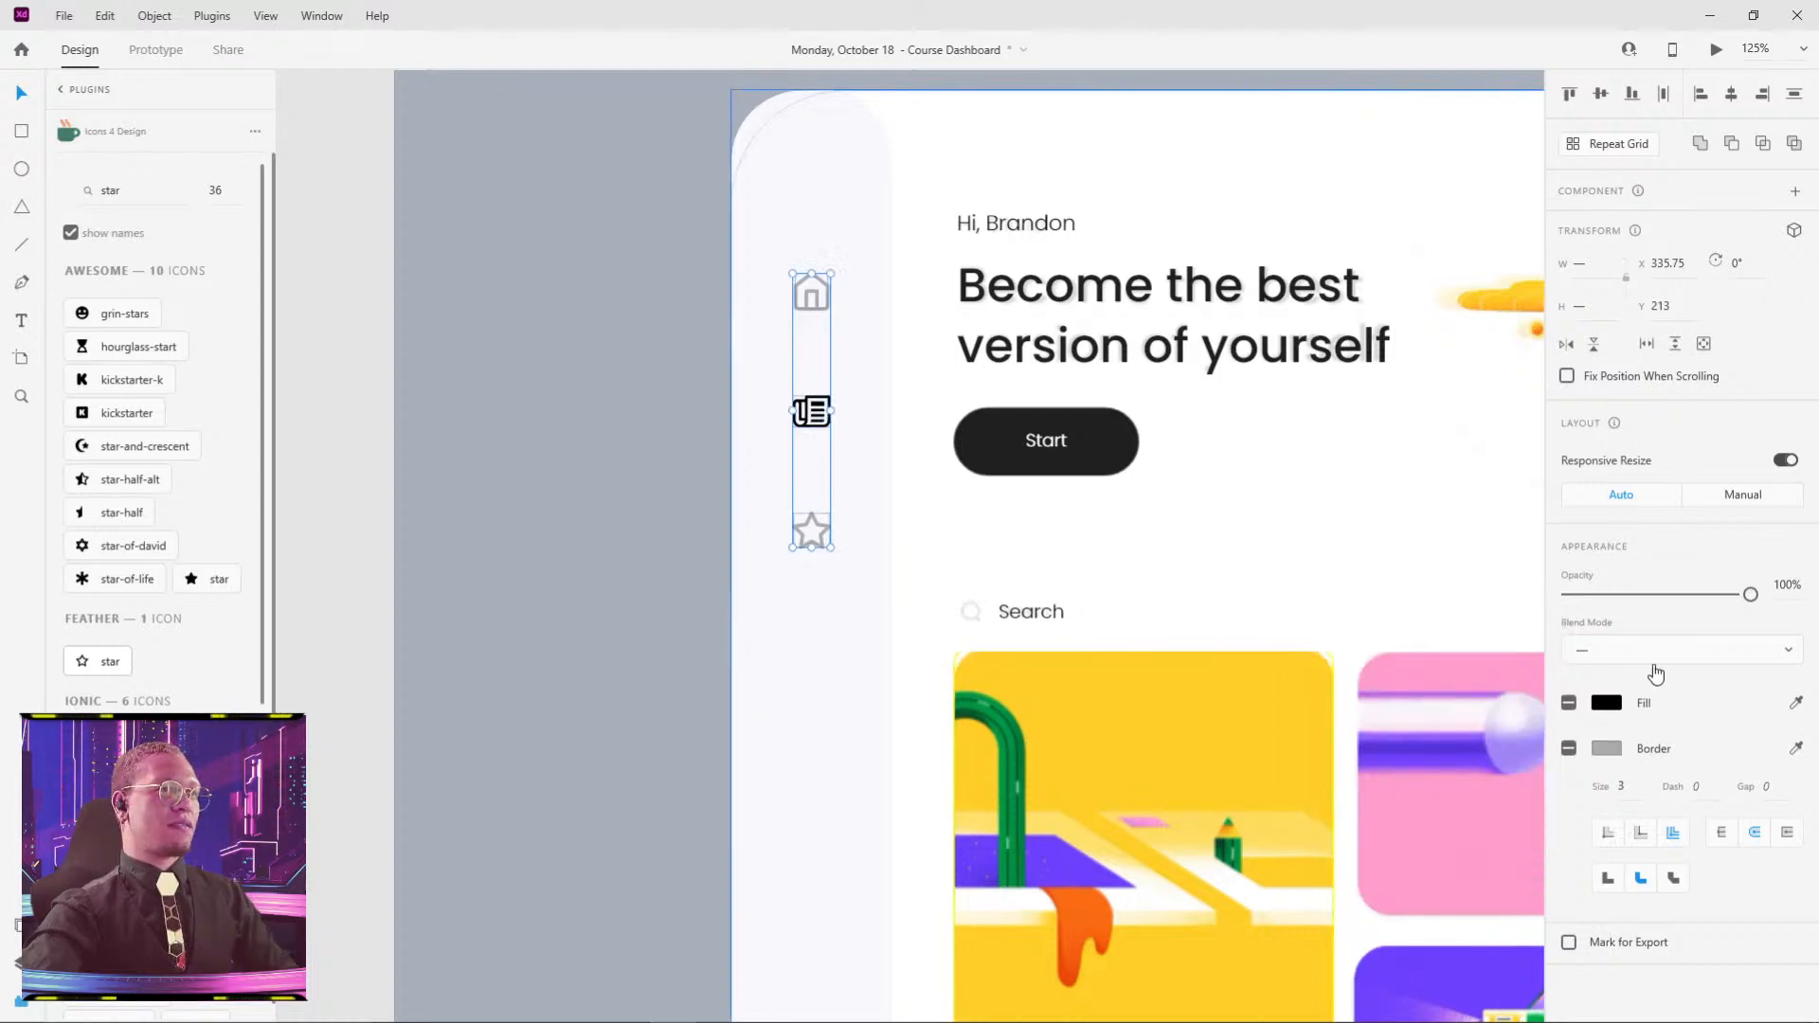
# - Fill the middle newspaper icon with the #ABABAB grey swatch
pyautogui.click(803, 410)
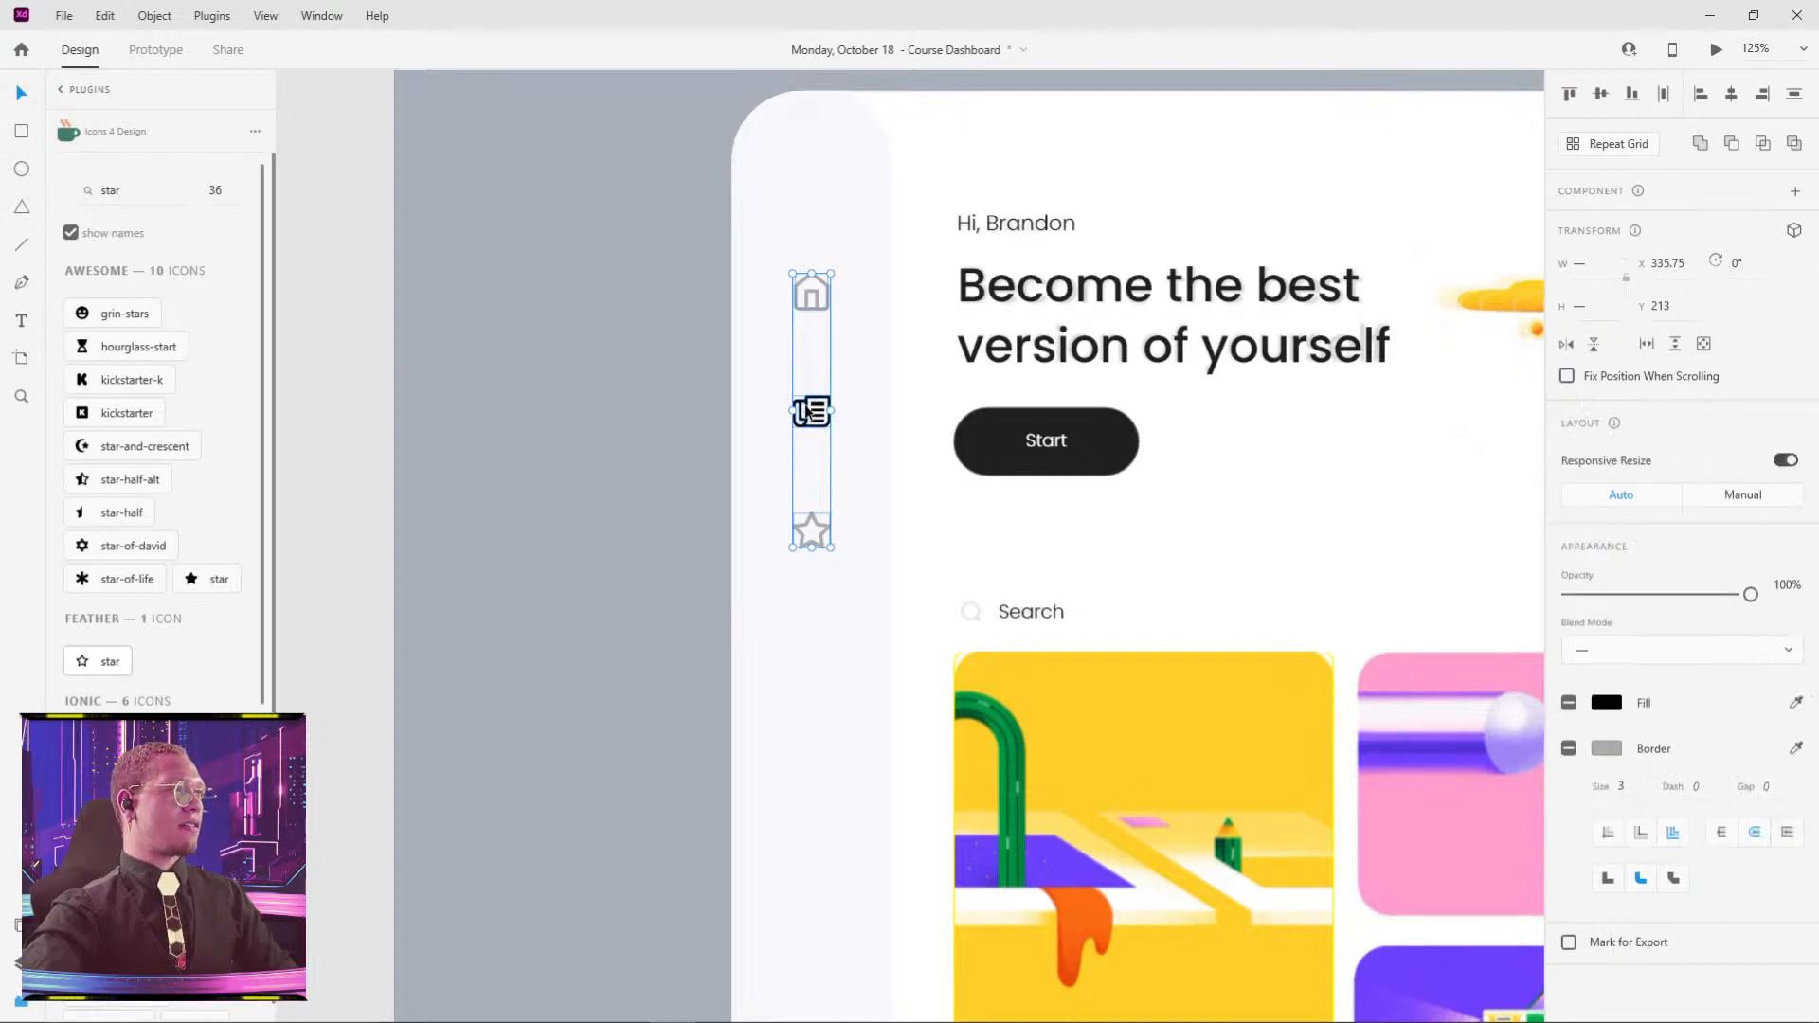
pyautogui.doubleClick(803, 410)
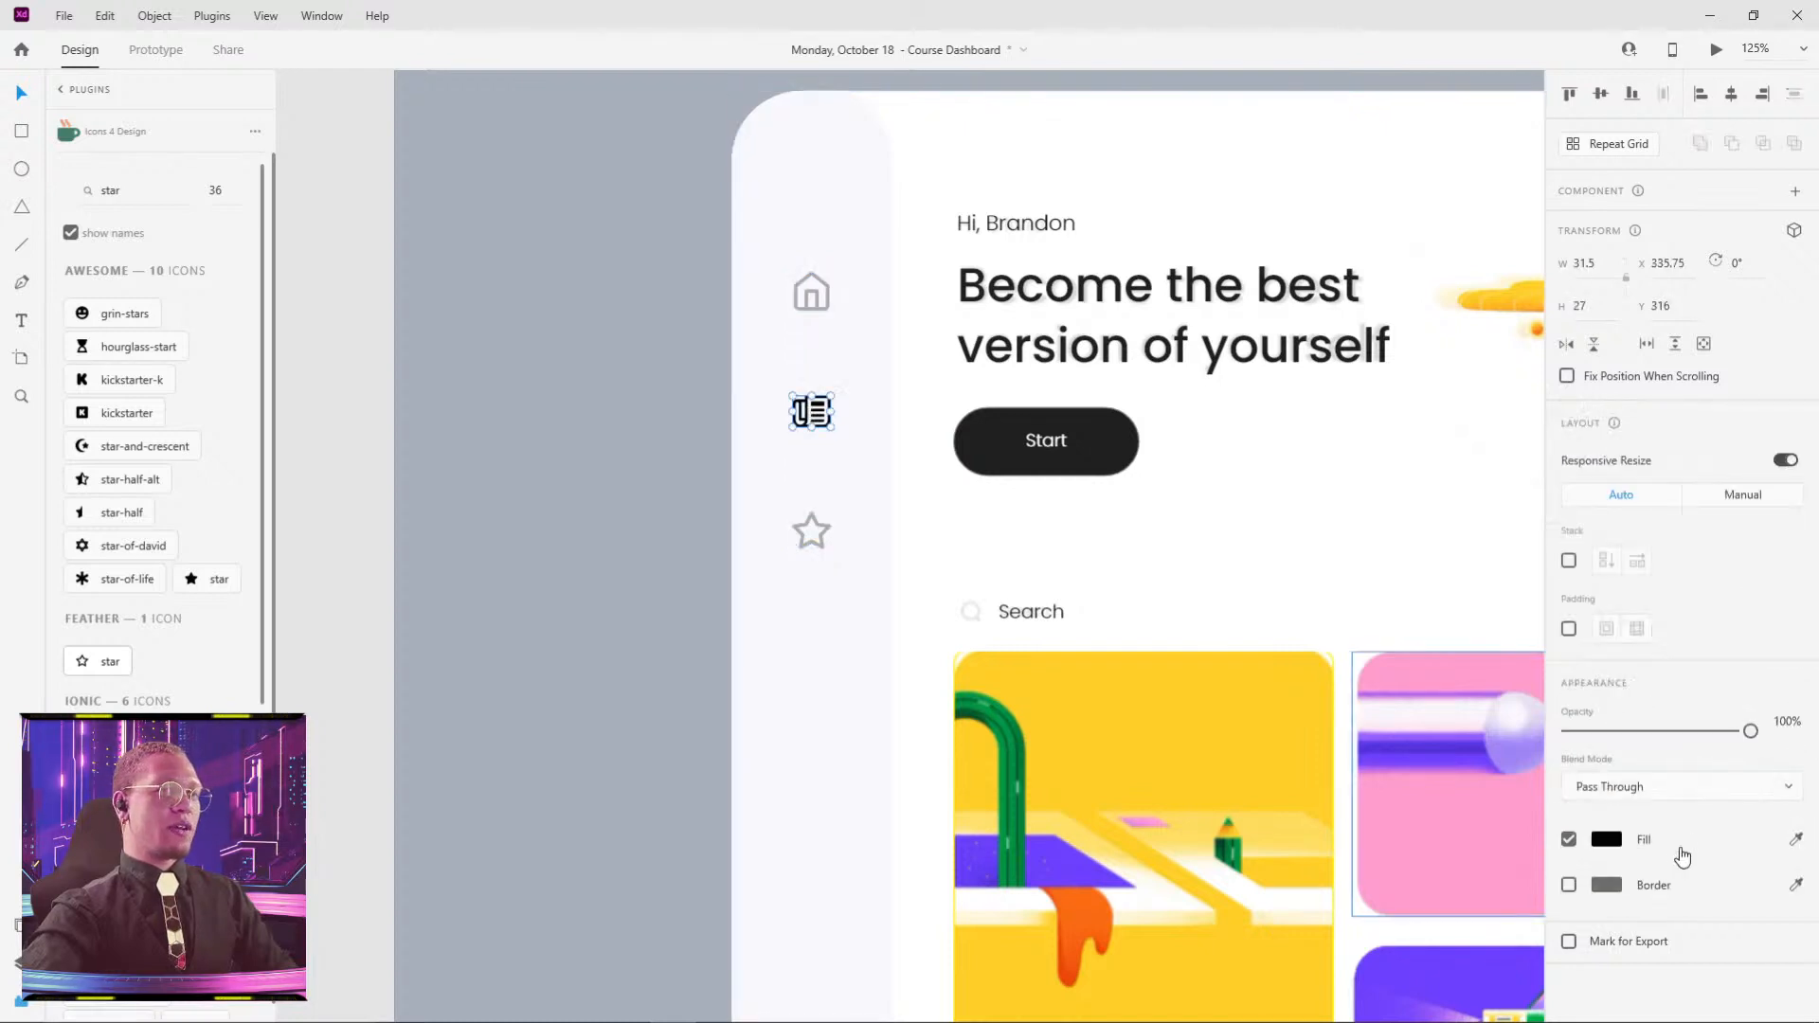
pyautogui.click(1601, 841)
pyautogui.click(1369, 968)
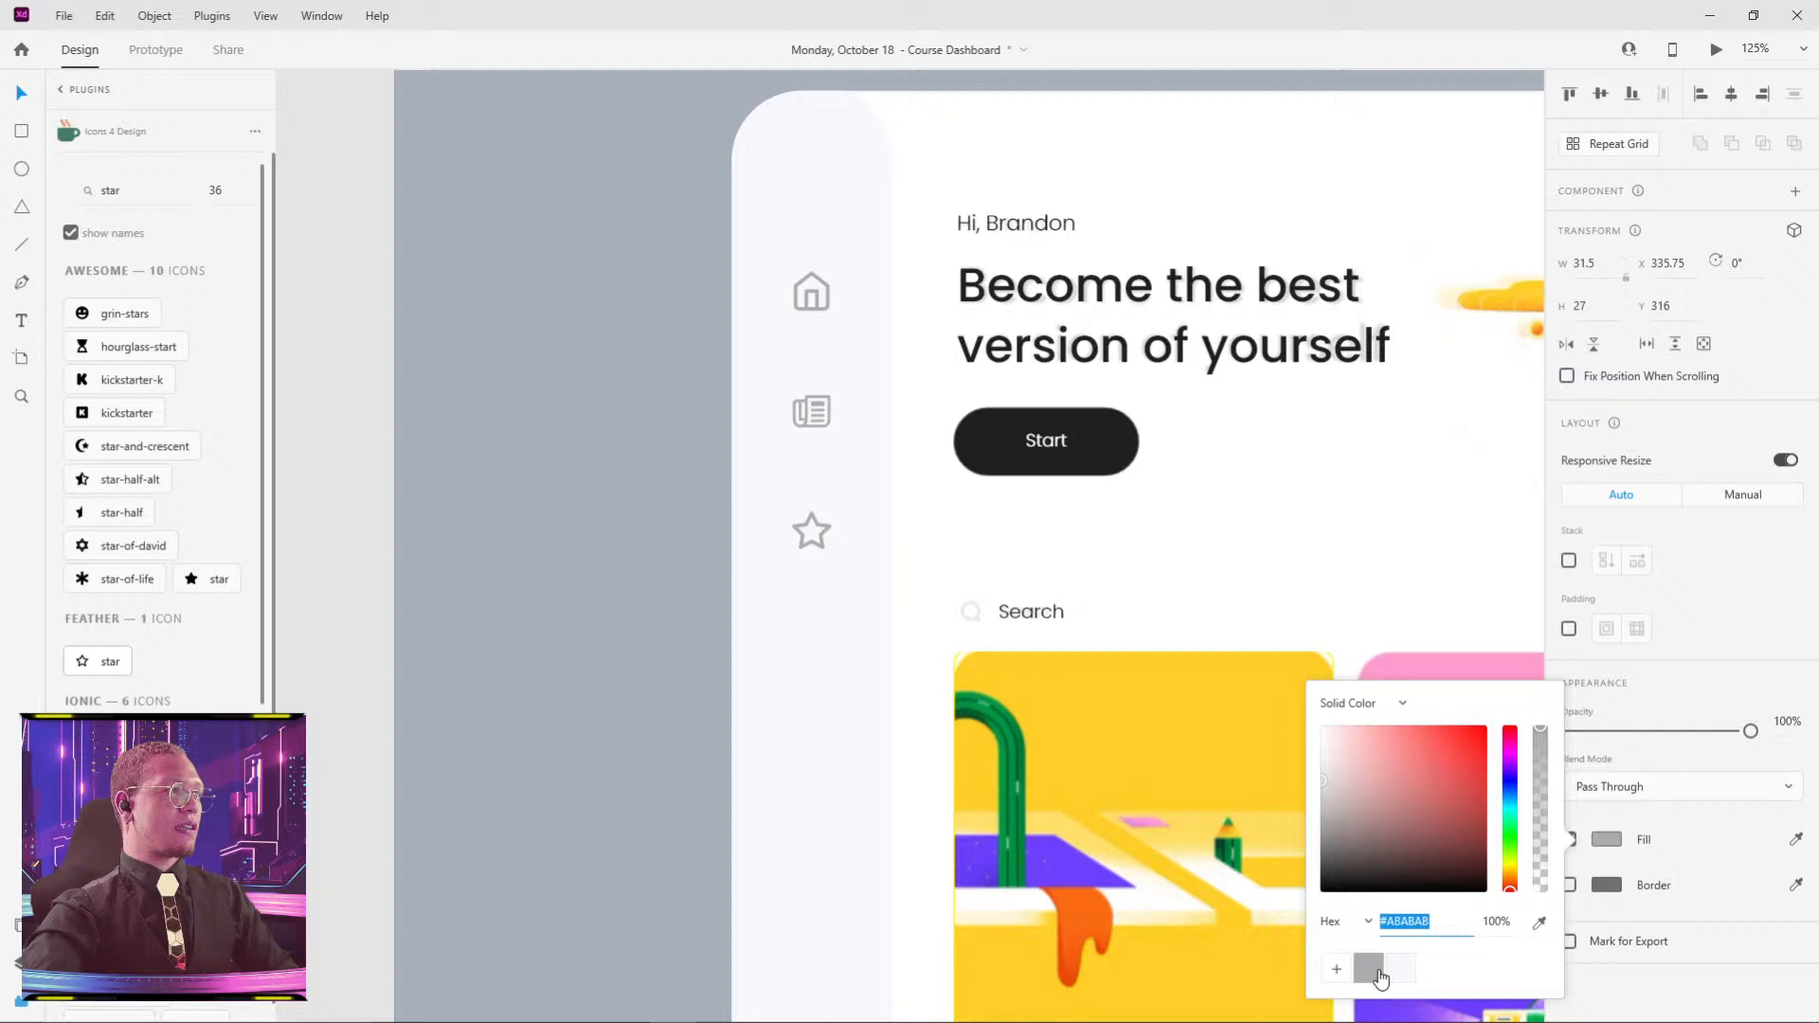
pyautogui.click(642, 366)
pyautogui.scroll(-5, 682, 368)
pyautogui.click(742, 332)
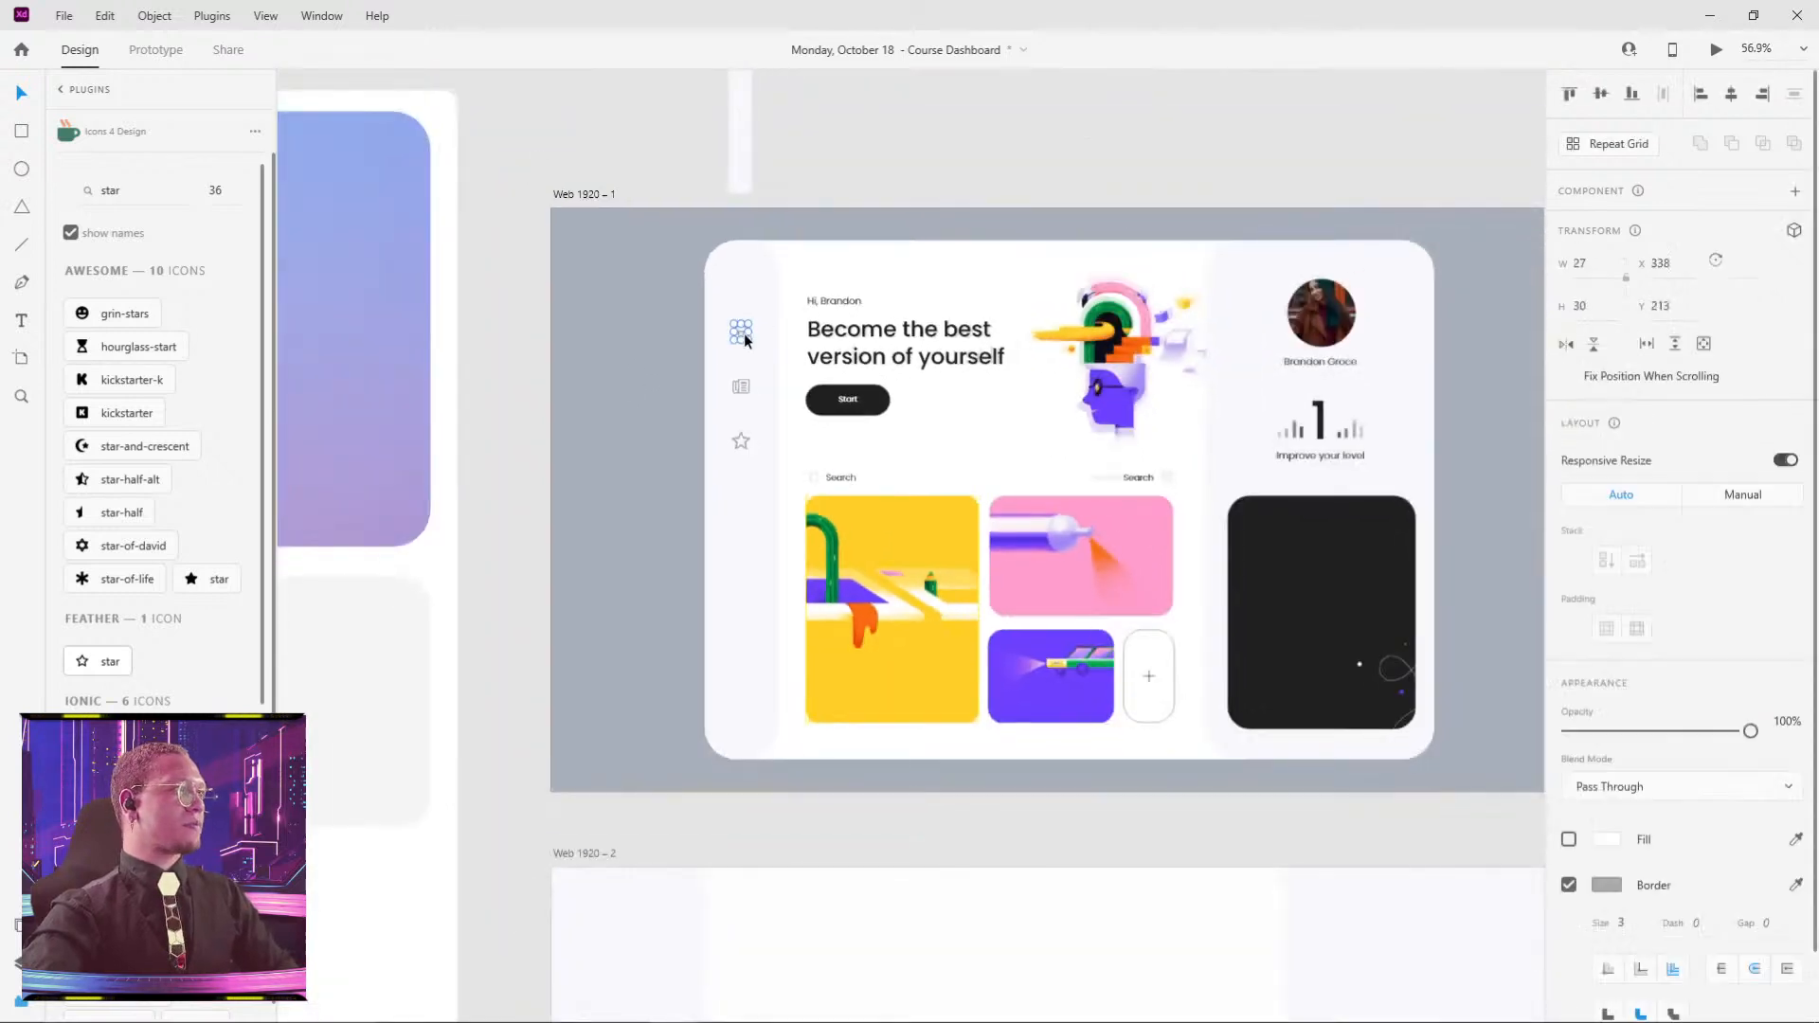
# - Draw a 44×44 circle with the Ellipse tool (E) just above the sidebar's home icon
pyautogui.keyDown('shift'); pyautogui.click(745, 393); pyautogui.keyUp('shift')
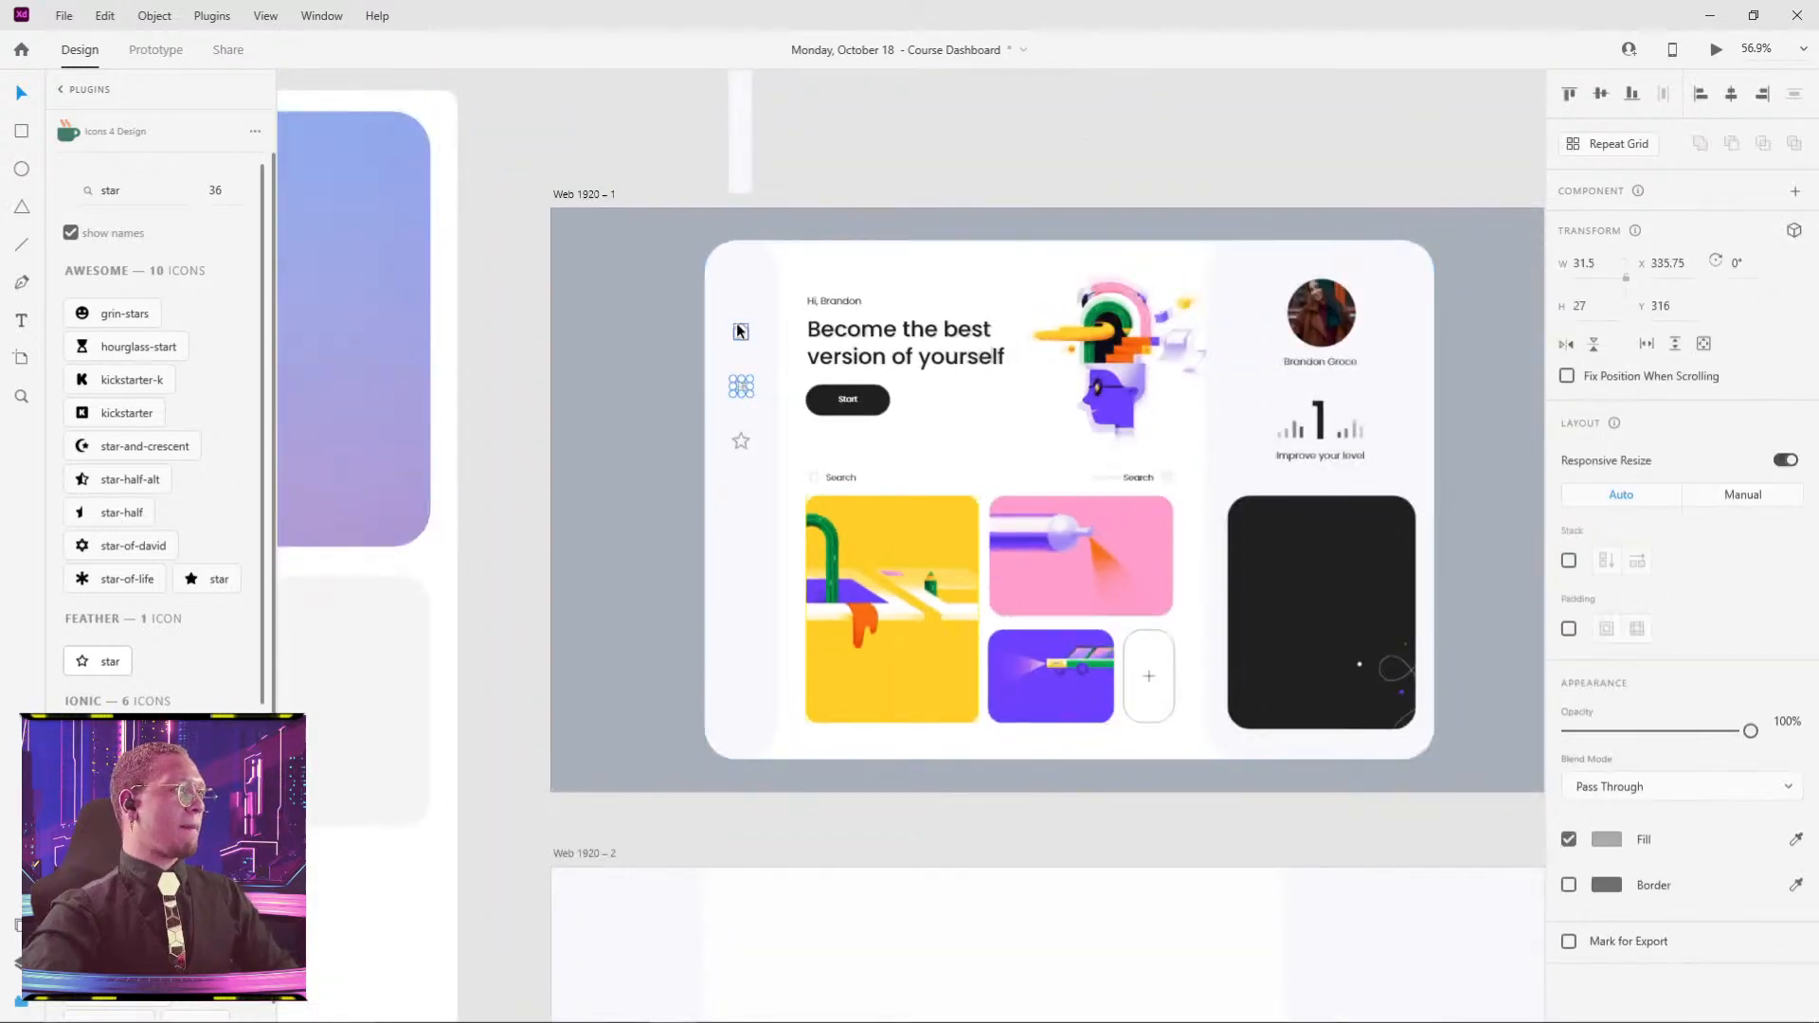
pyautogui.click(745, 418)
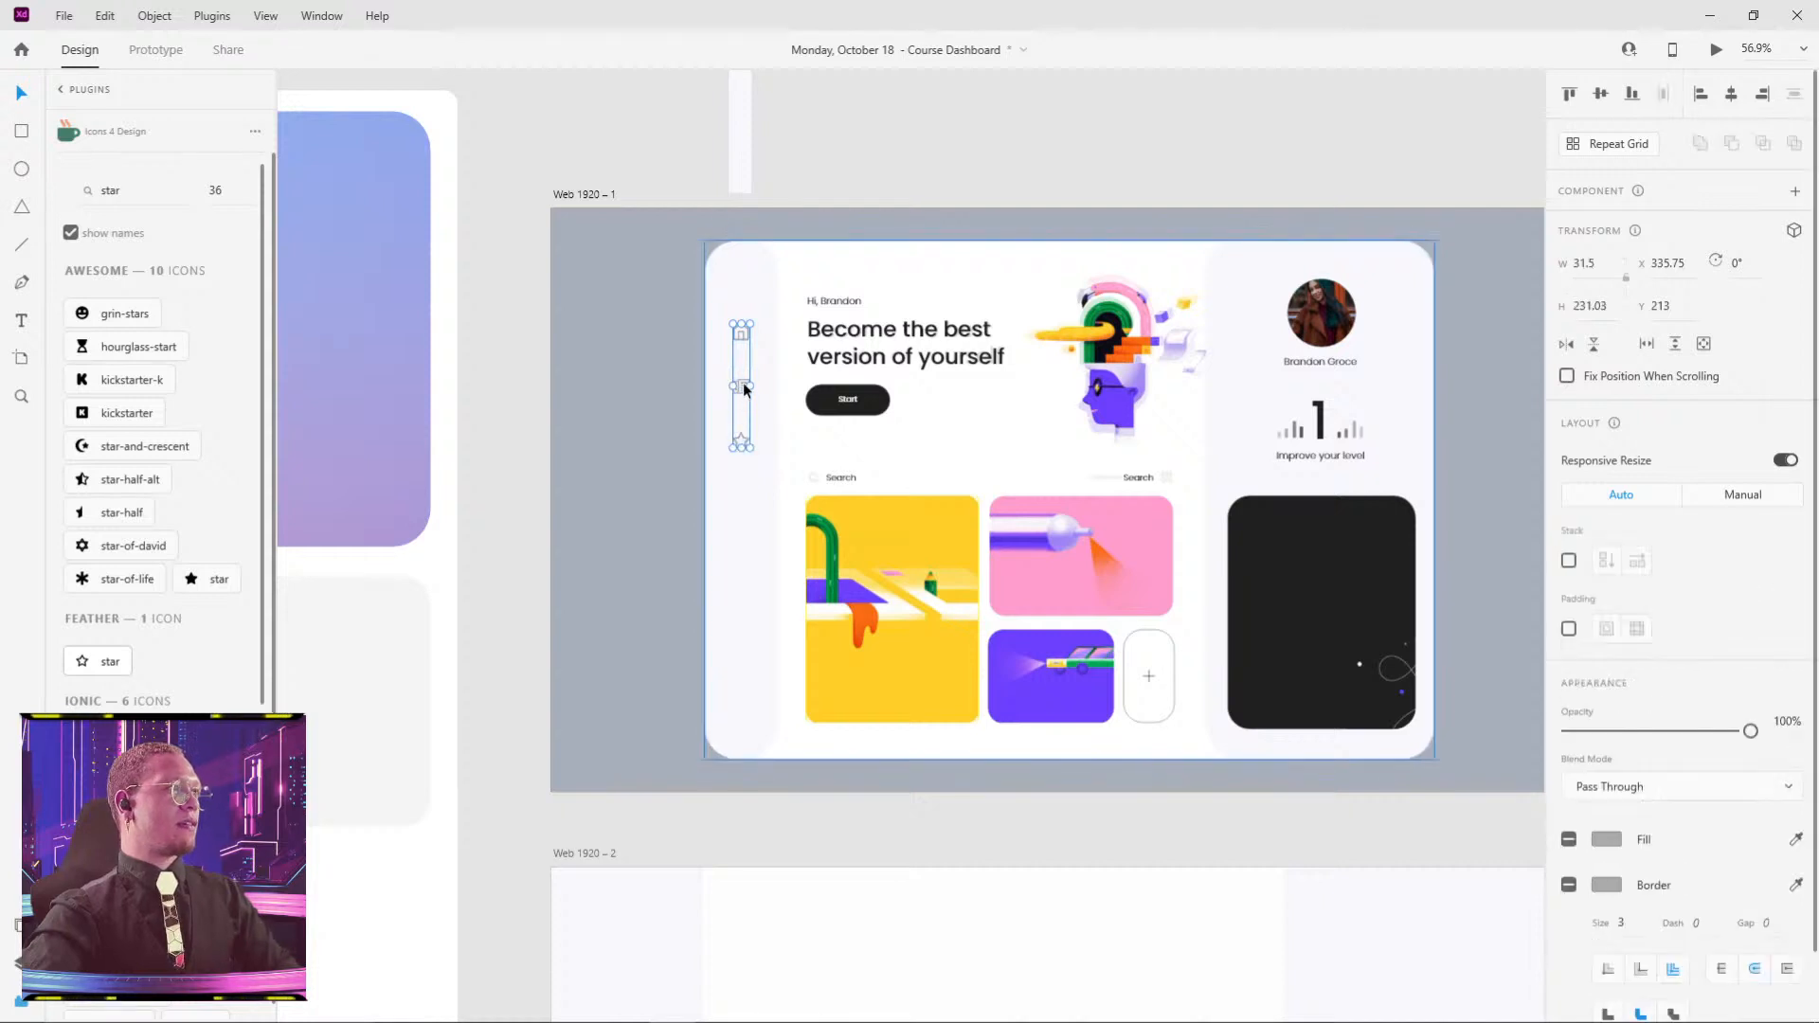
pyautogui.press('e')
pyautogui.scroll(5, 731, 293)
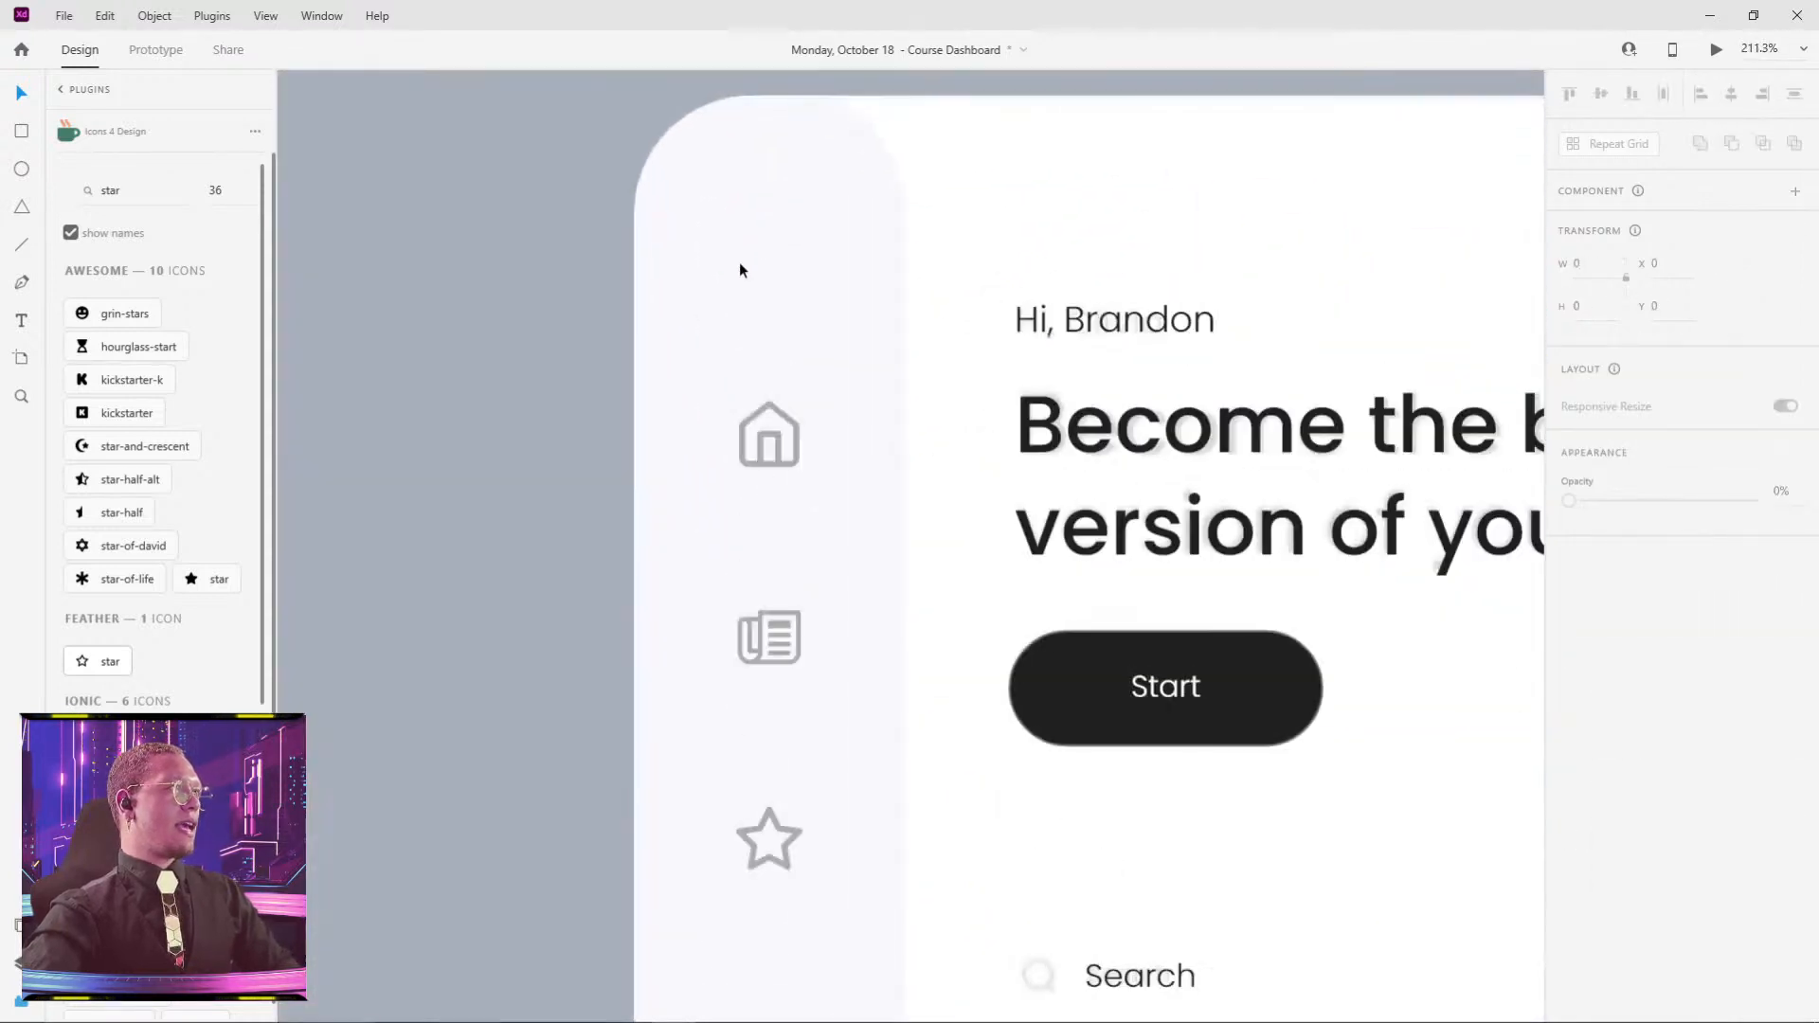
pyautogui.moveTo(739, 205); pyautogui.dragTo(826, 300)
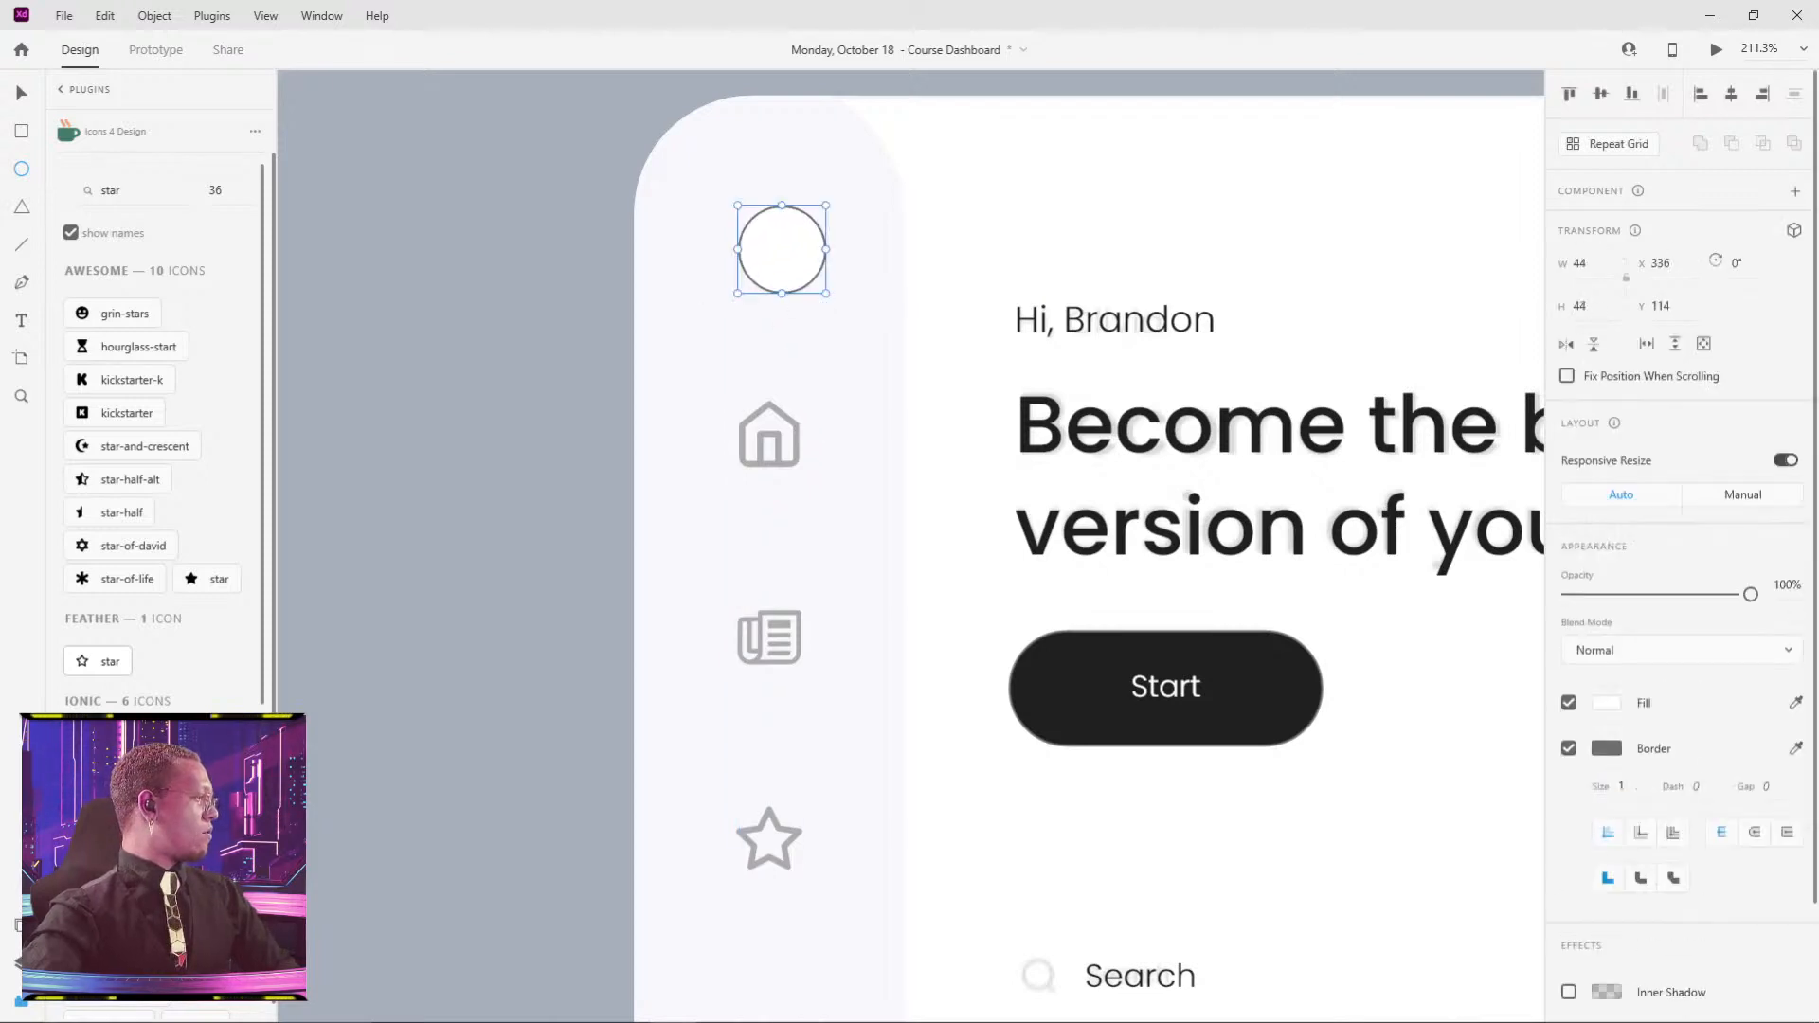